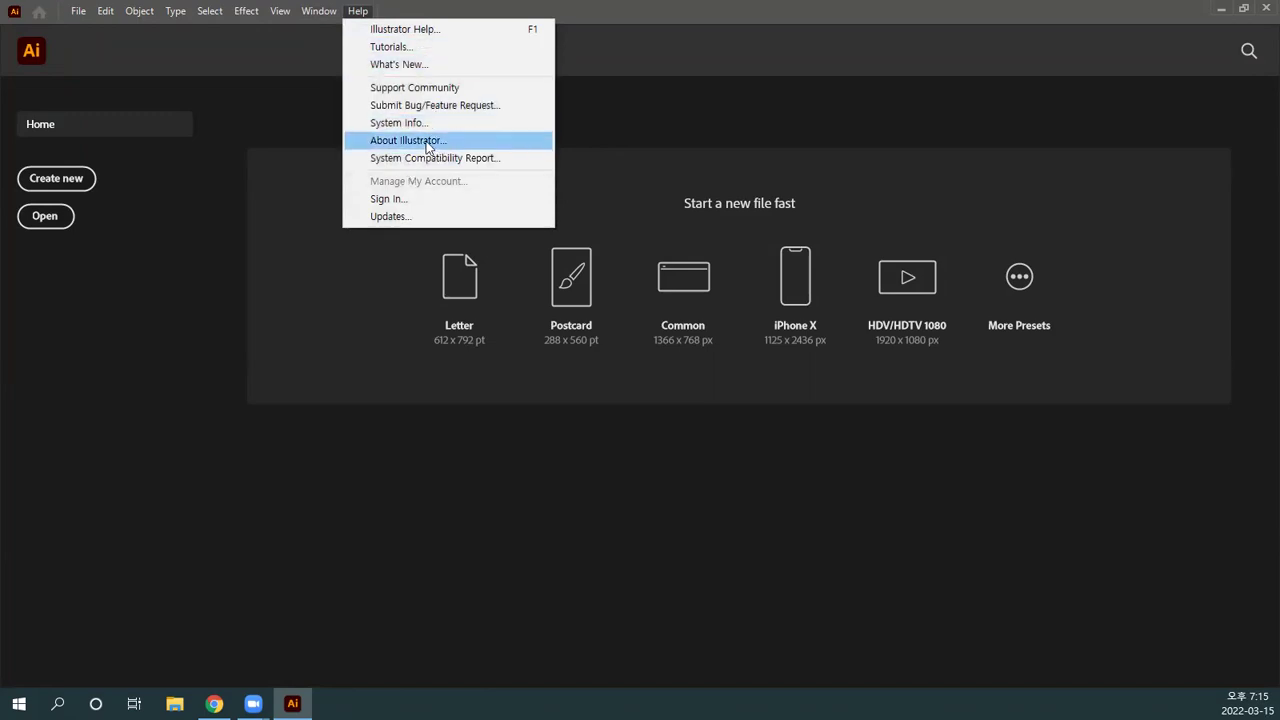
Step: View the About Illustrator version information
left_click(427, 145)
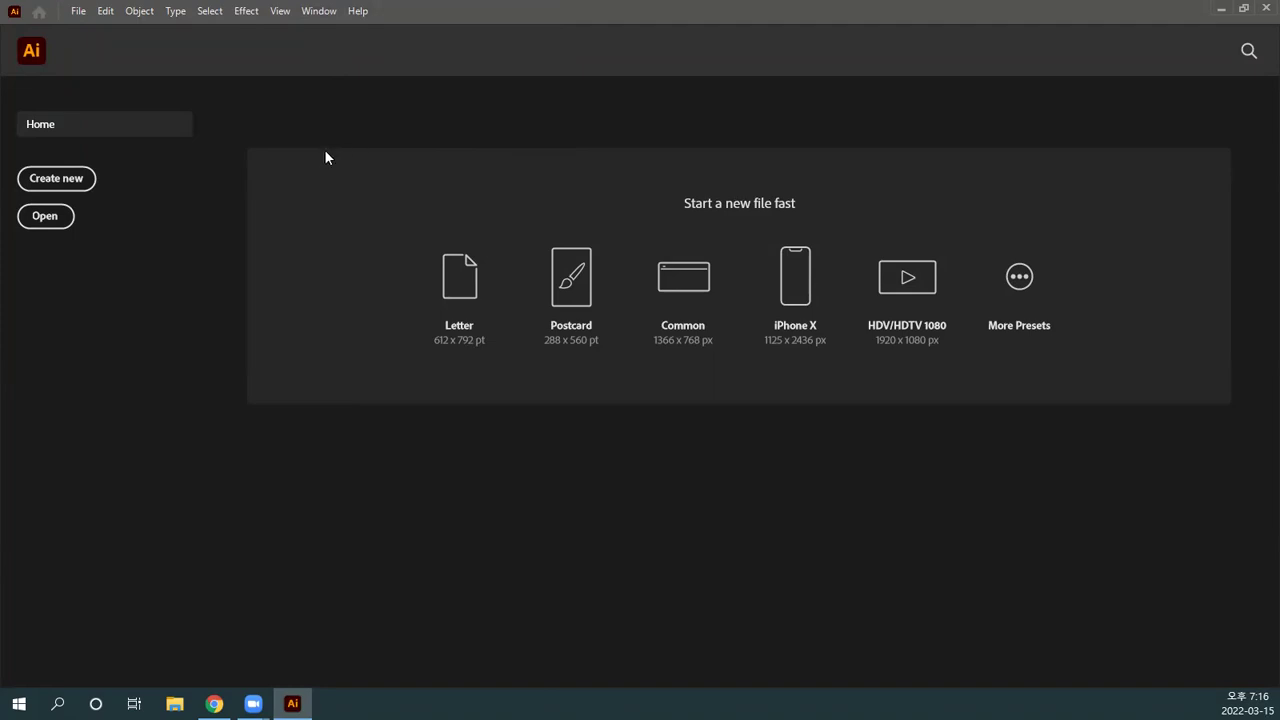
key("alt")
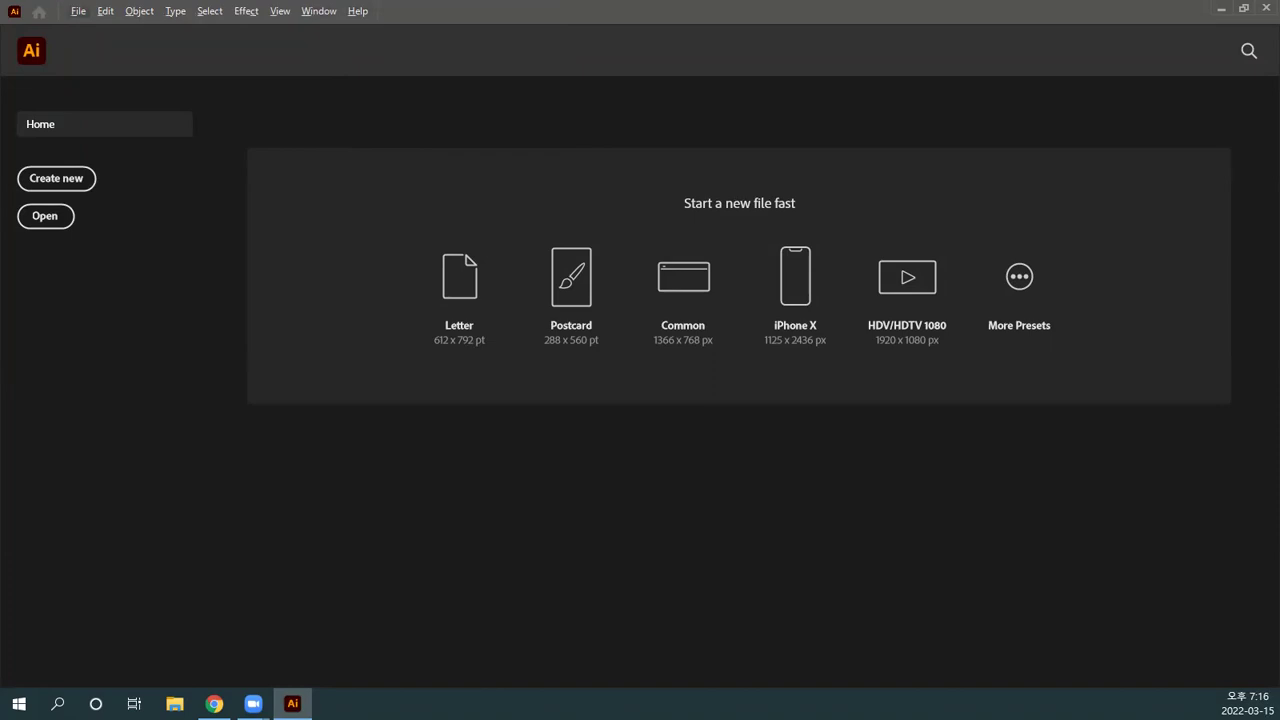
Step: Start a new web document with a width of 360 px and a height of 360 px
left_click(66, 183)
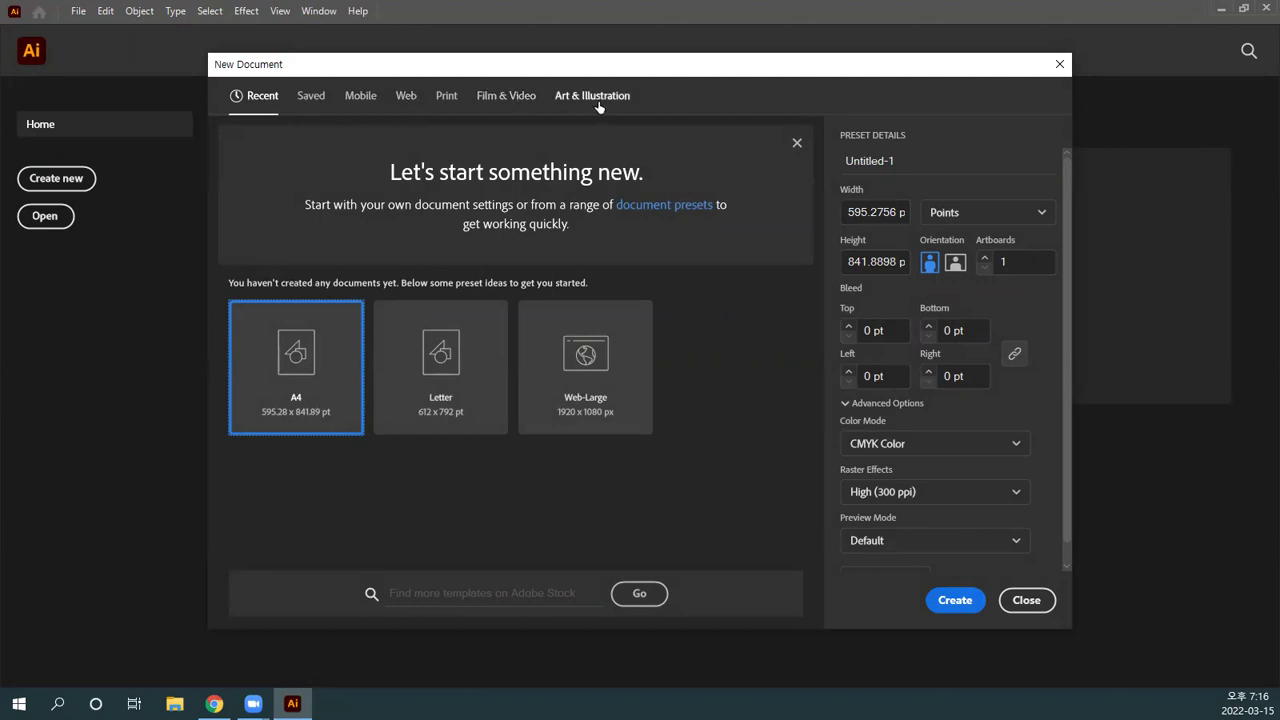
left_click(404, 99)
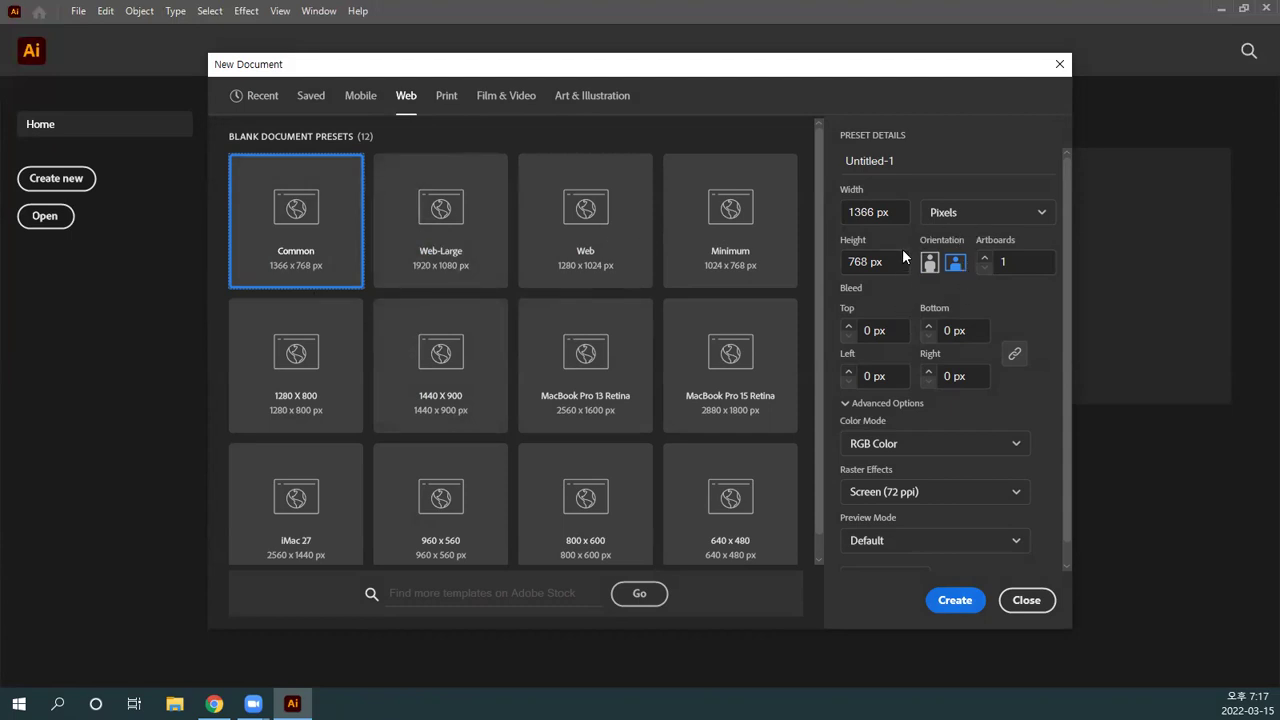
left_click_drag(898, 212, 808, 212)
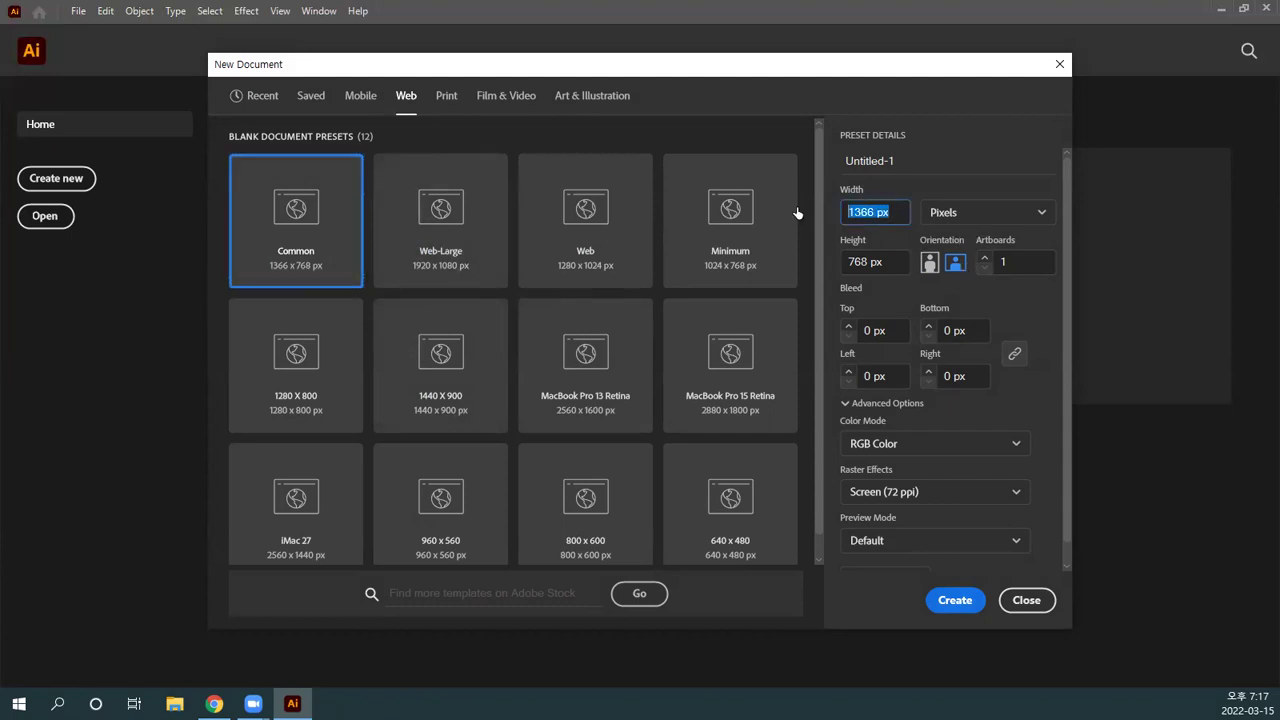
type("360")
key("Tab")
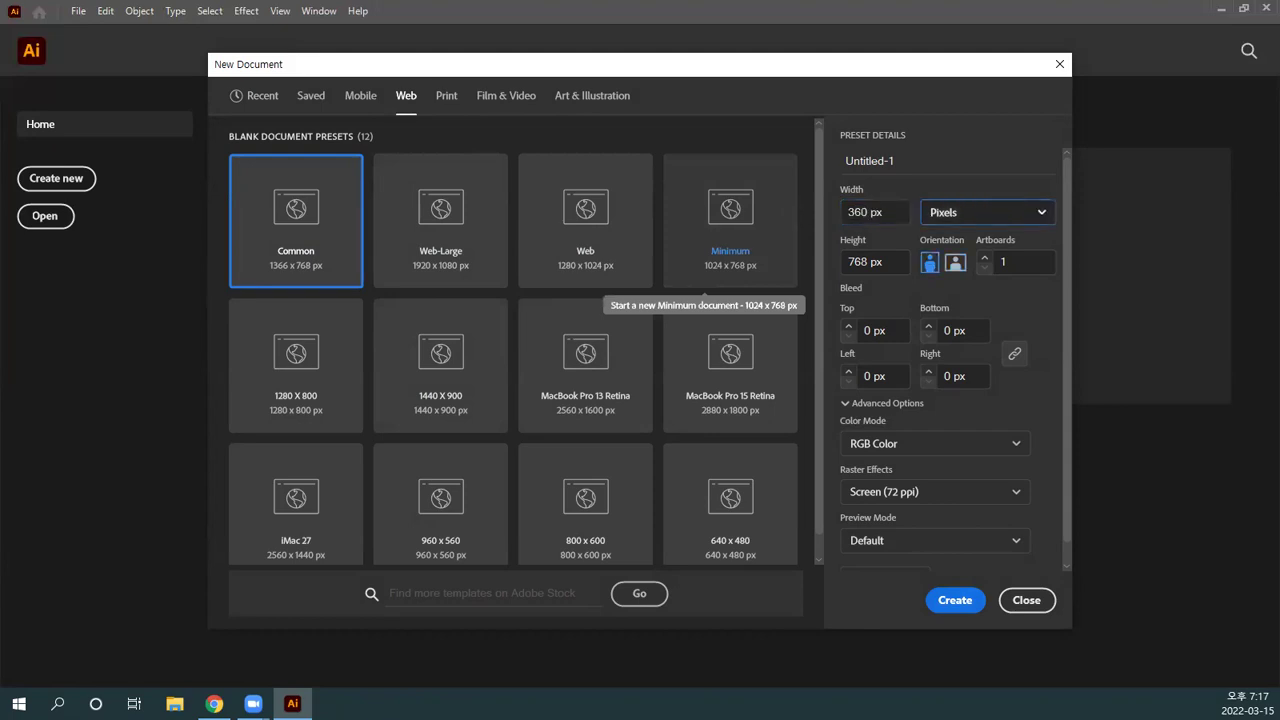
key("Tab")
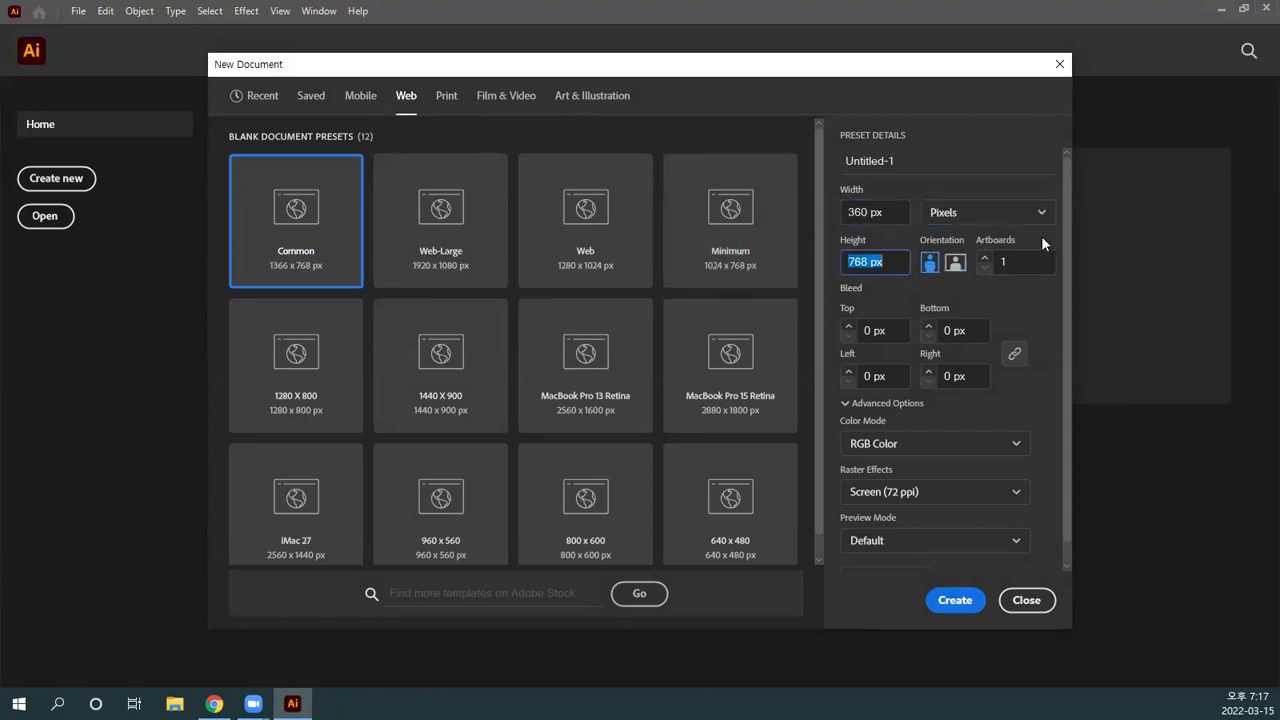
type("360")
Step: Name the new document 첨매응용-3 and create it
left_click_drag(884, 160, 834, 164)
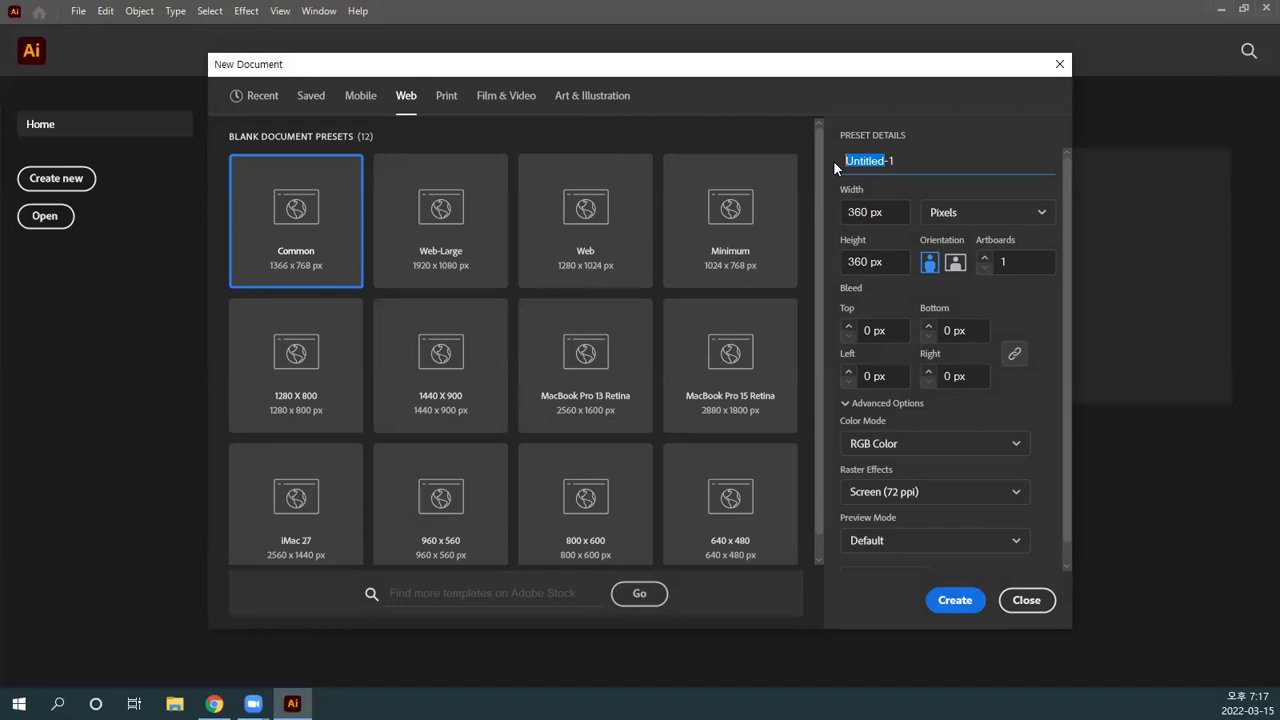
type("저")
key("BackSpace")
type("첨")
type("ㅂ")
type("ㅐㄷ용")
key("shift+Right")
type("3")
left_click(949, 602)
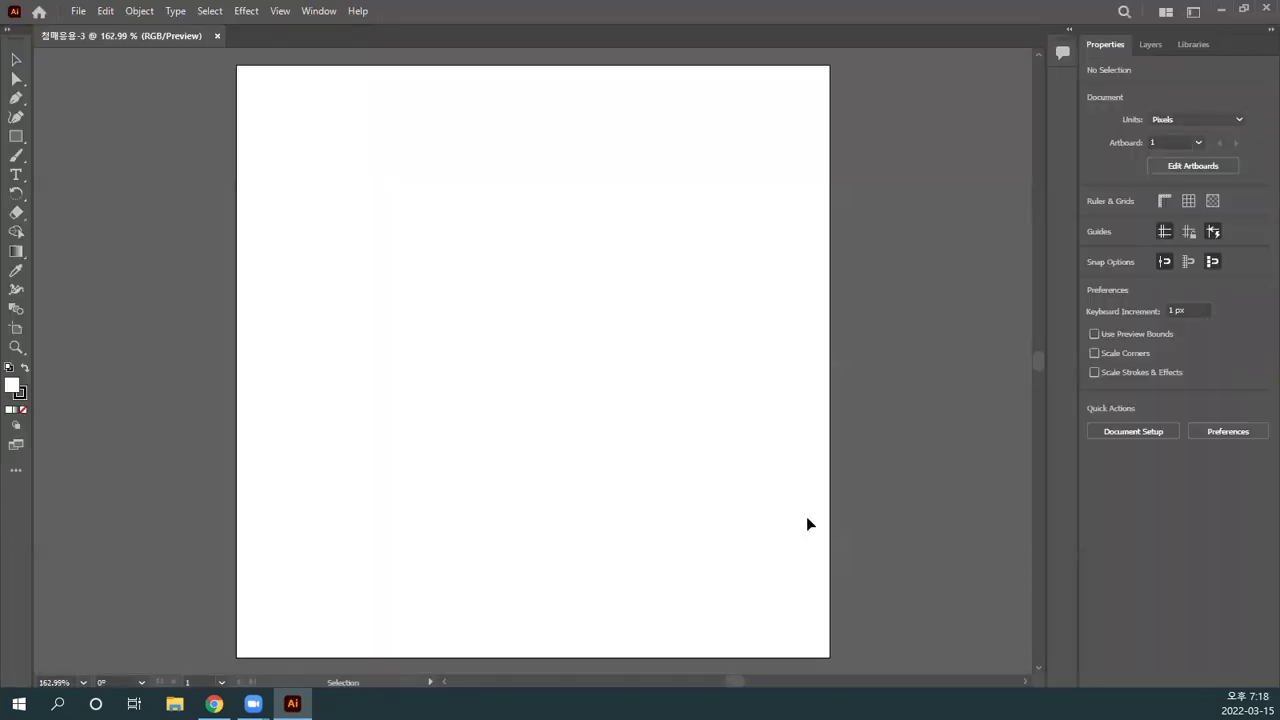
Step: Show the artboard at 100% with the Selection tool active and expand the toolbar to two columns
key("a")
key("ctrl+1")
key("v")
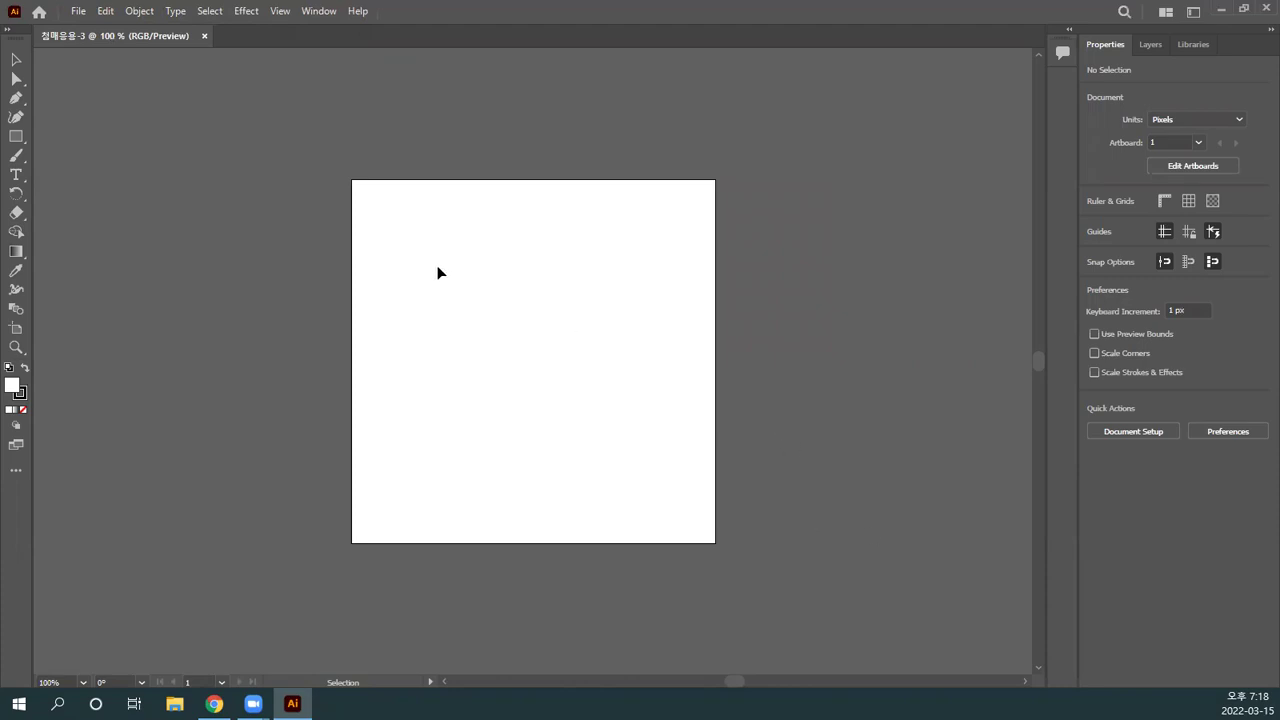
left_click(8, 31)
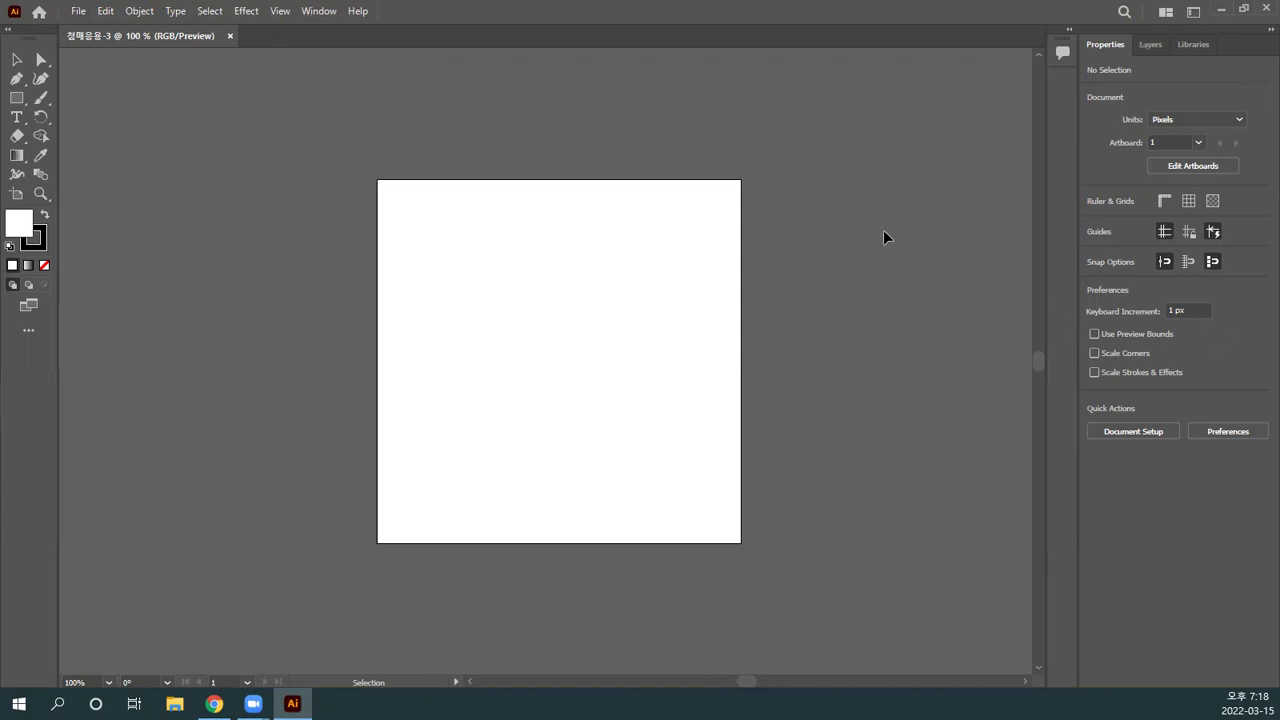
Step: Toggle all panels off and on again, and bring up the Layers panel
key("Tab")
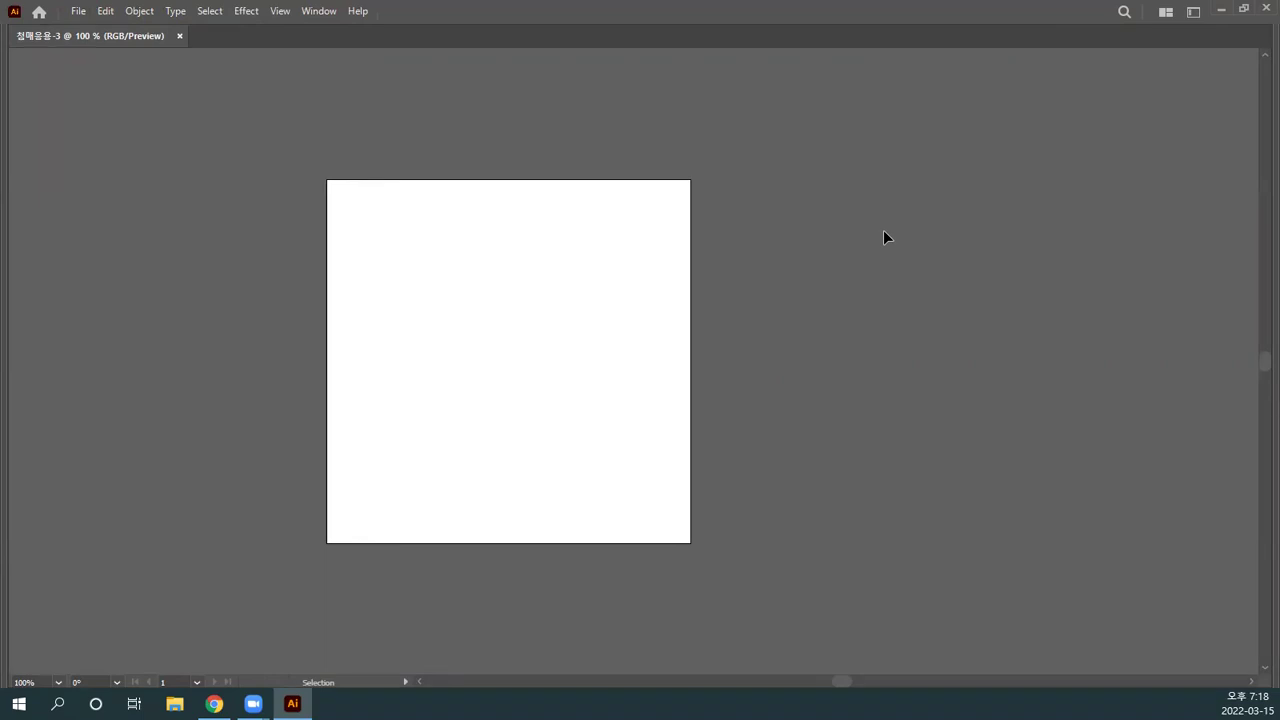
key("Tab")
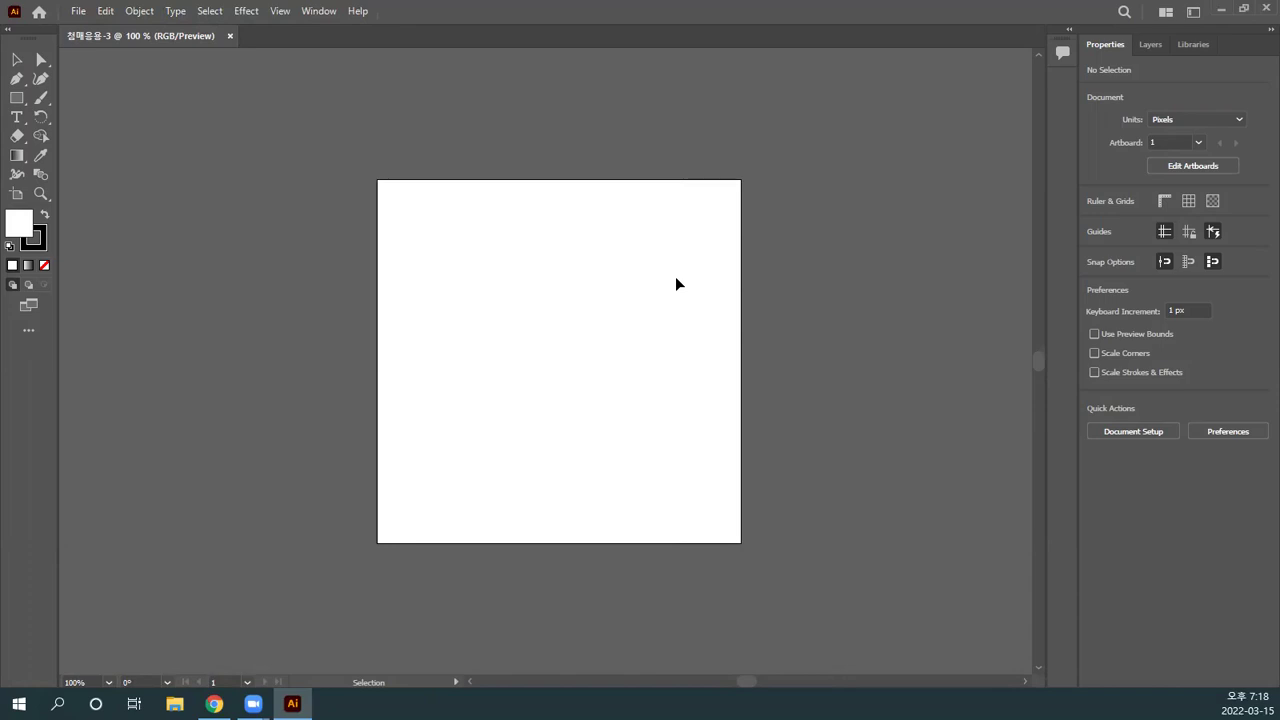
key("F7")
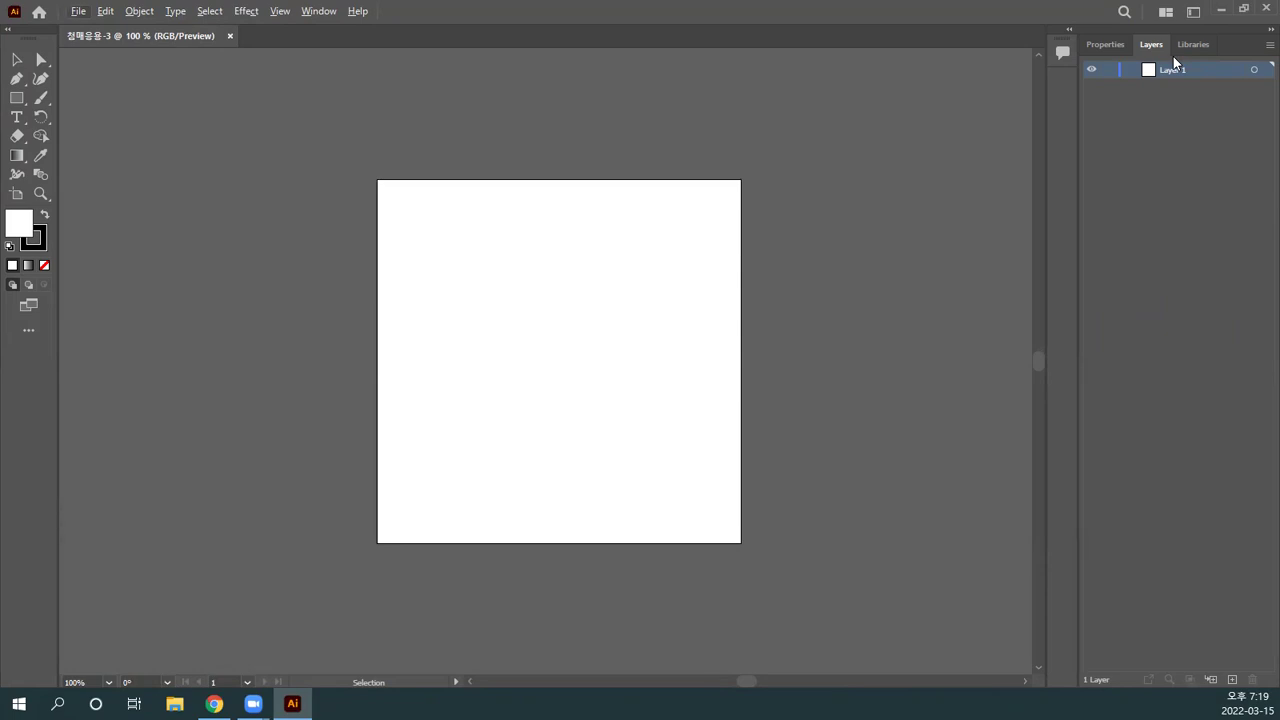
key("alt")
key("alt")
key("alt")
key("Tab")
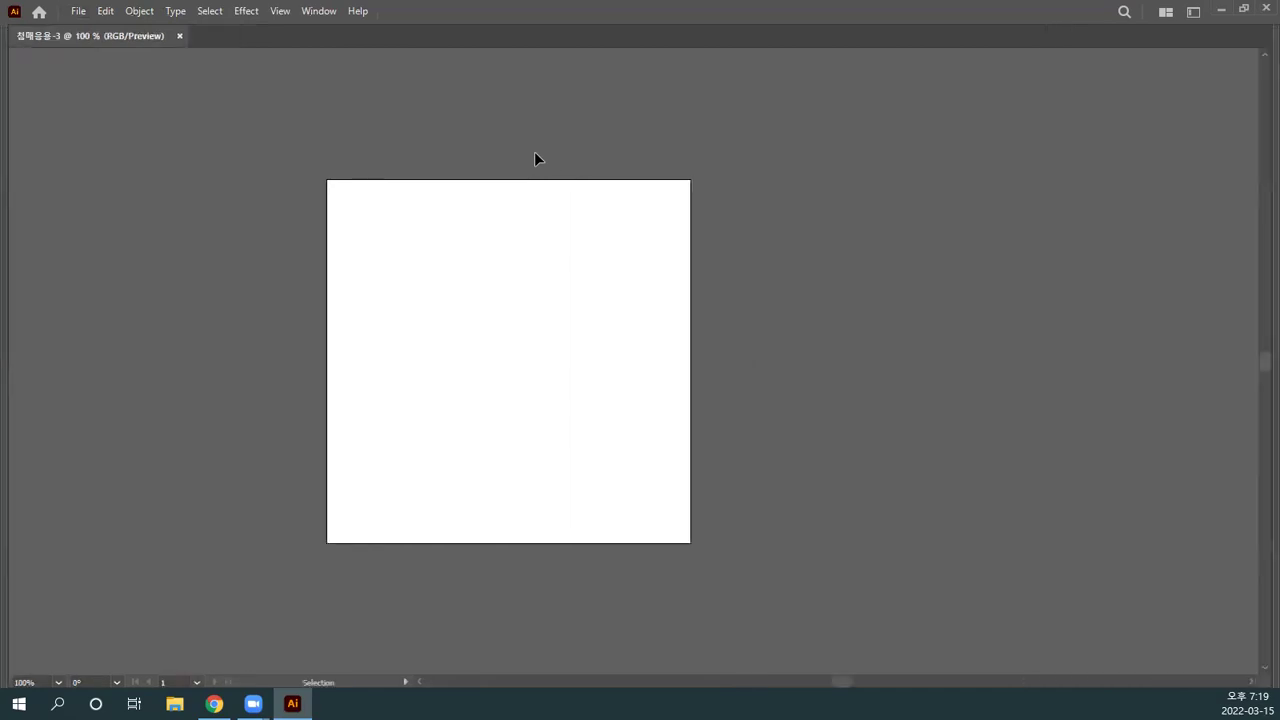
key("Tab")
key("Tab")
key("Tab")
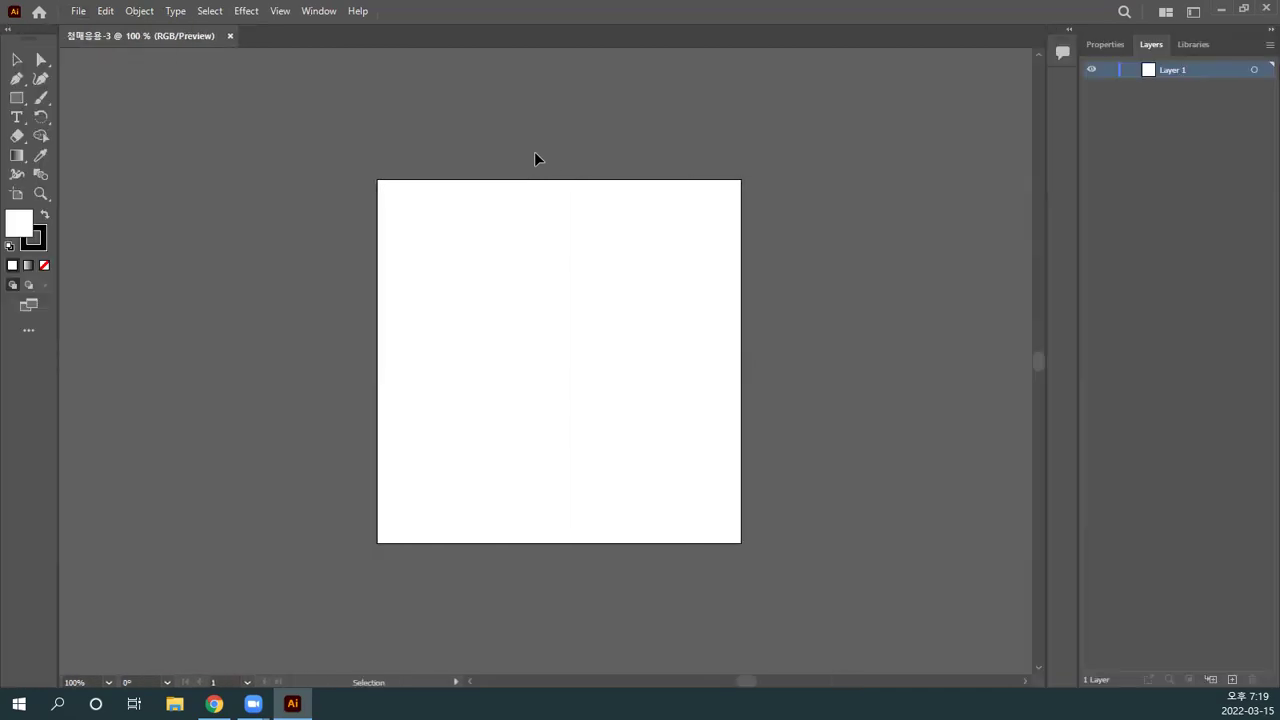
key("Tab")
key("Tab")
Step: Switch the workspace to Essentials Classic
left_click(1193, 14)
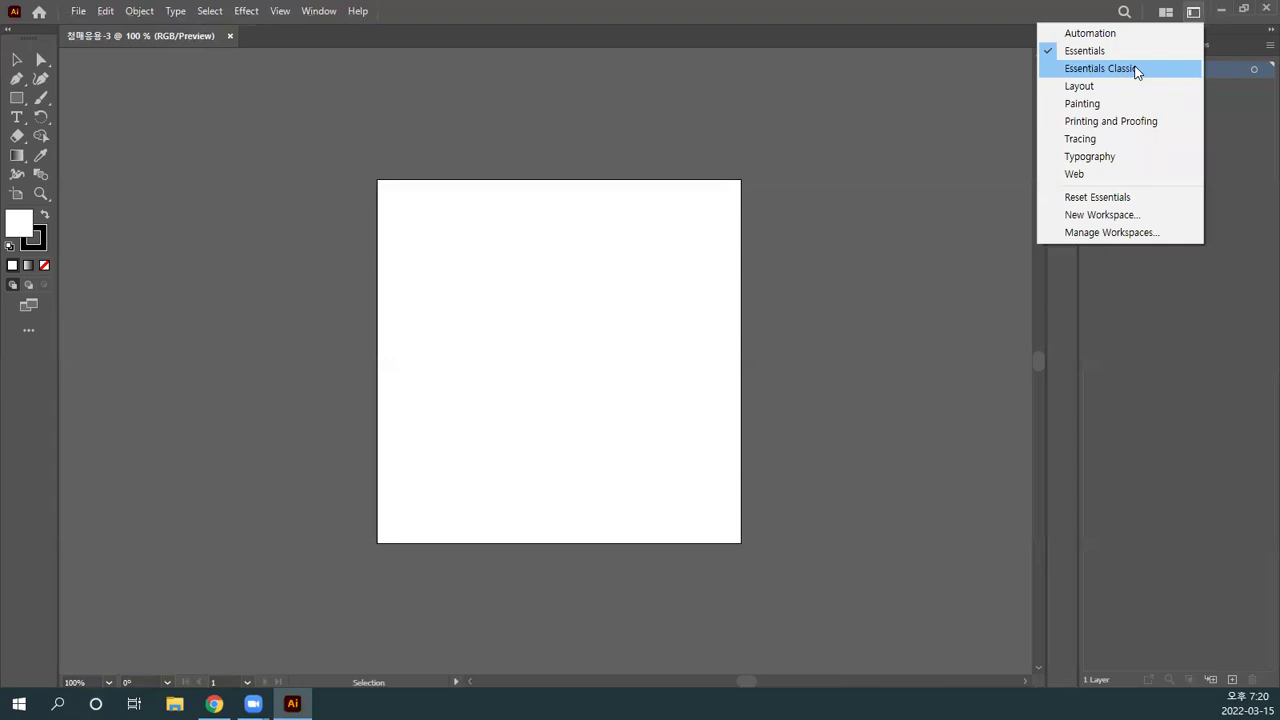
left_click(1136, 69)
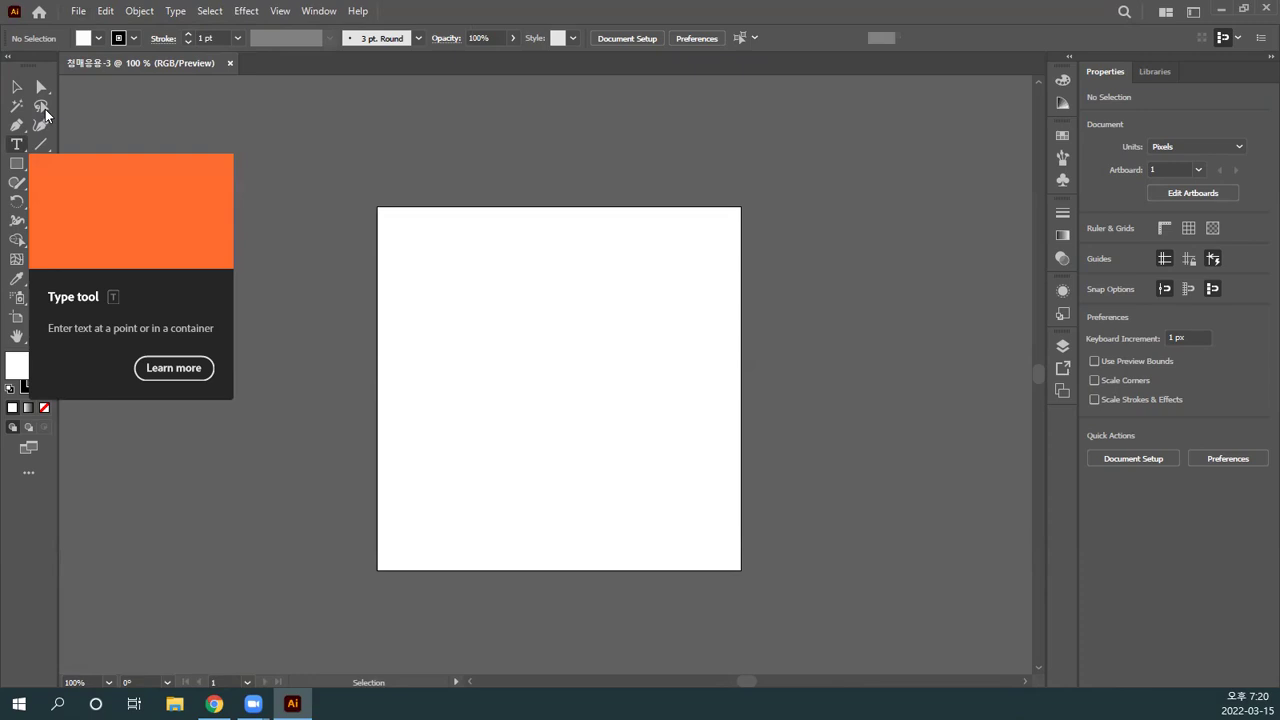
left_click(17, 145)
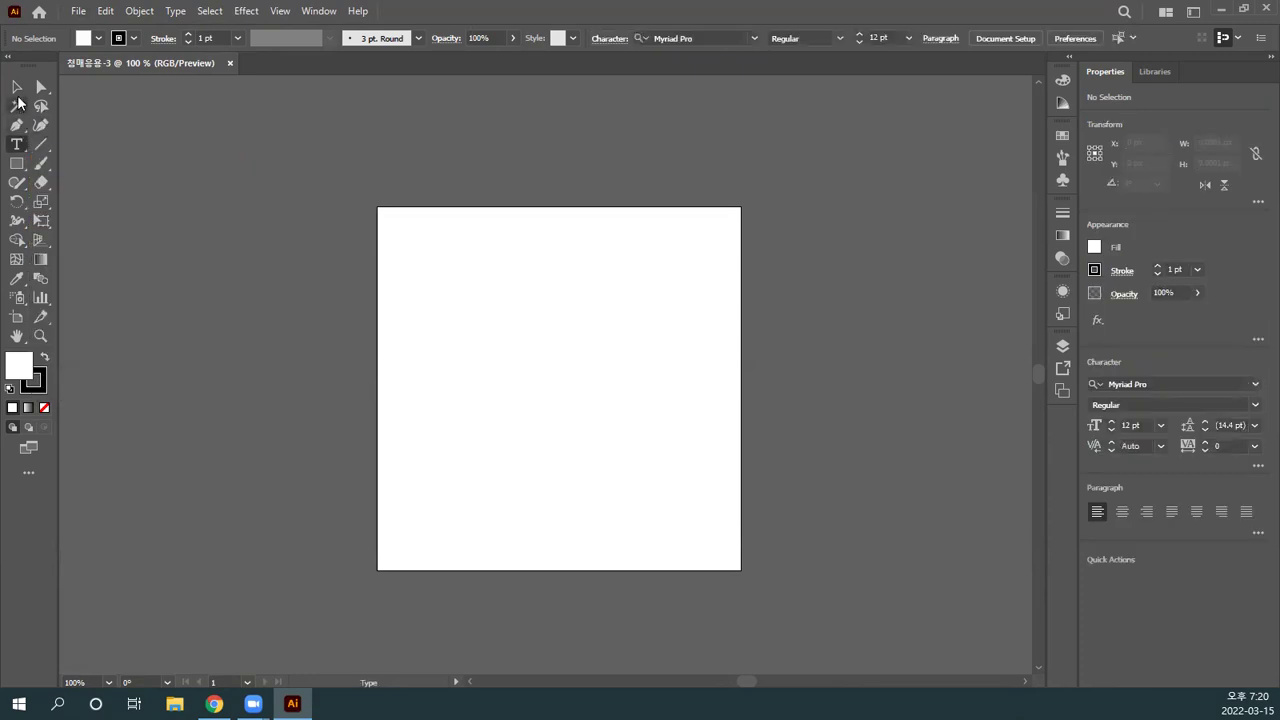
left_click(17, 91)
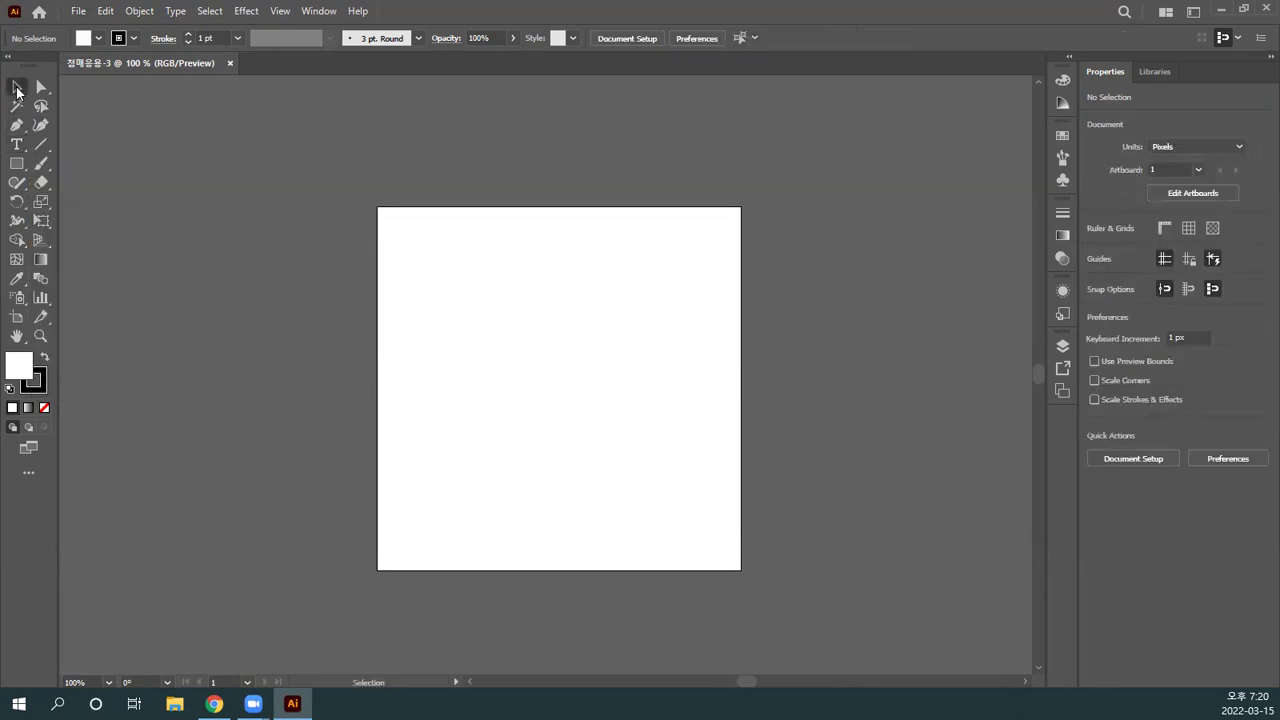
left_click(43, 89)
left_click(19, 145)
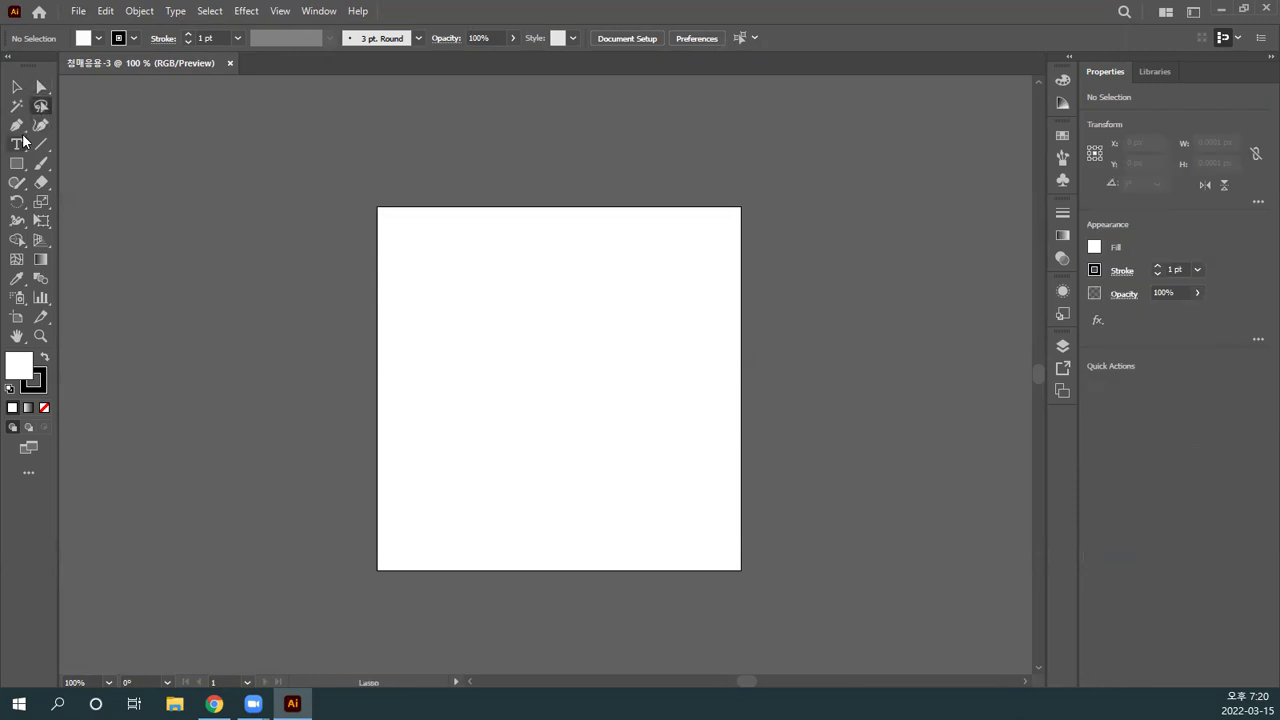
left_click(17, 87)
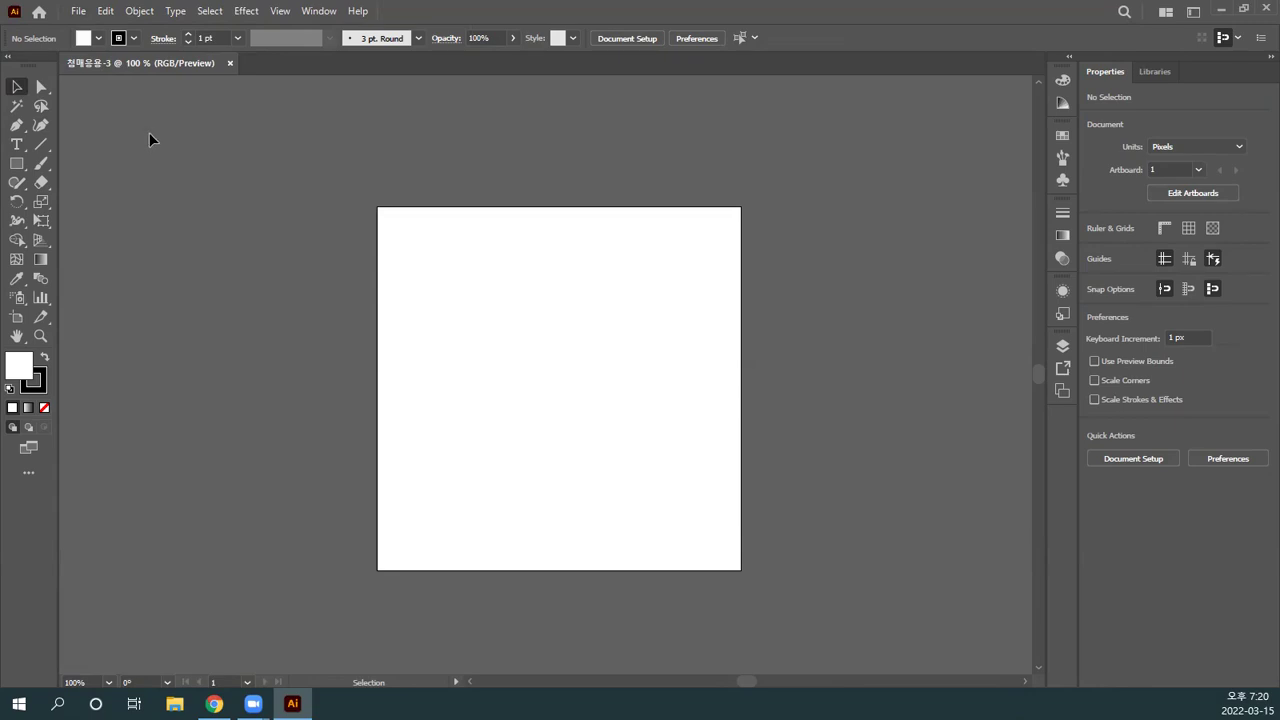
scroll(151, 133, "down", 1)
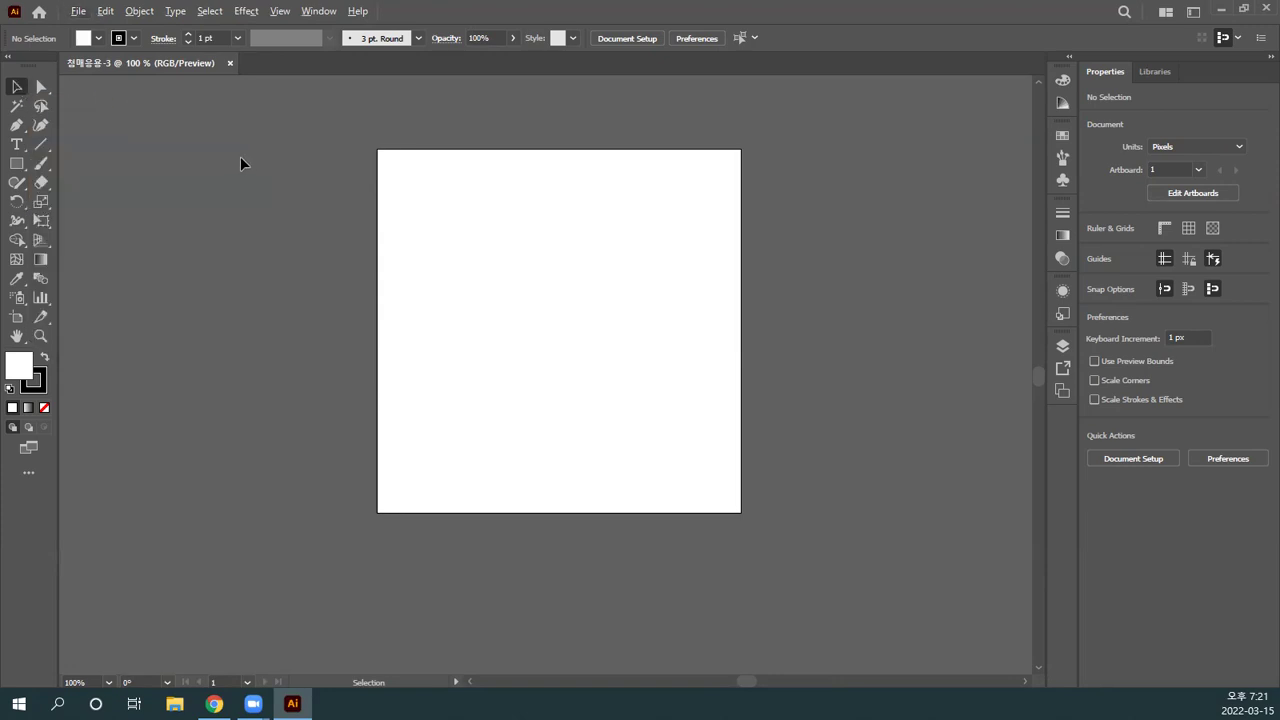
left_click_drag(425, 297, 727, 428)
left_click(16, 165)
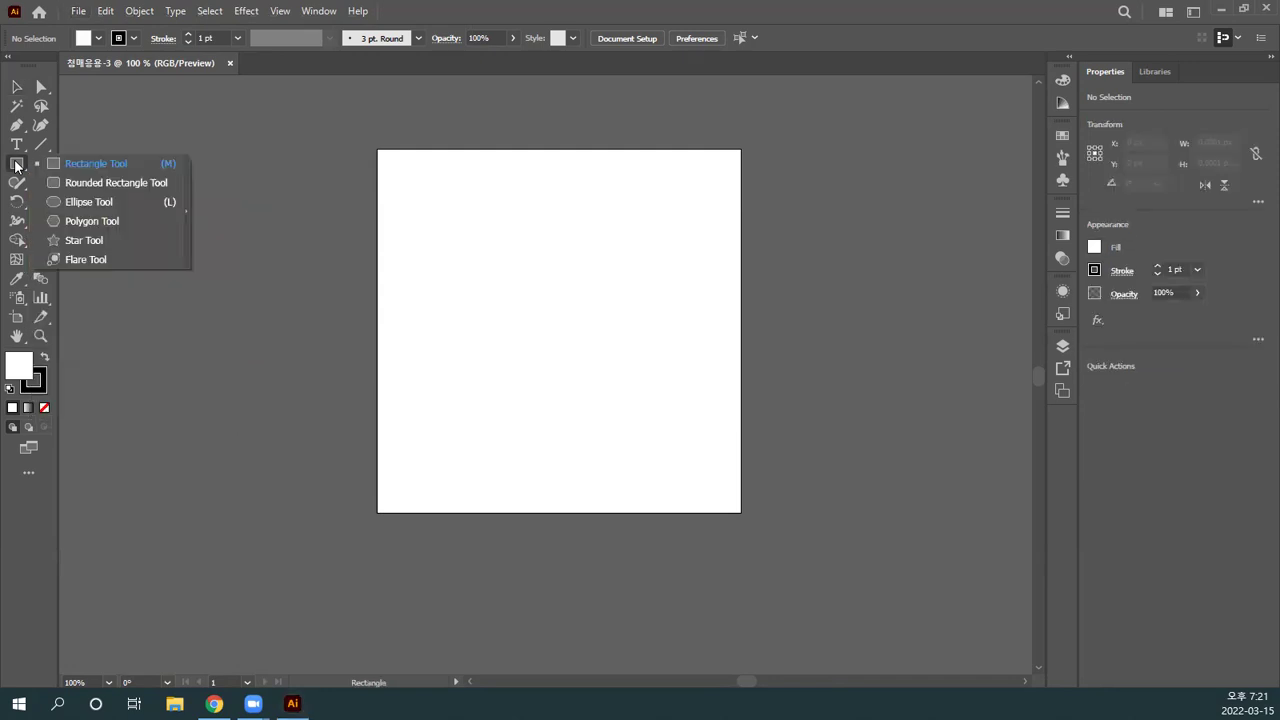
left_click(16, 166)
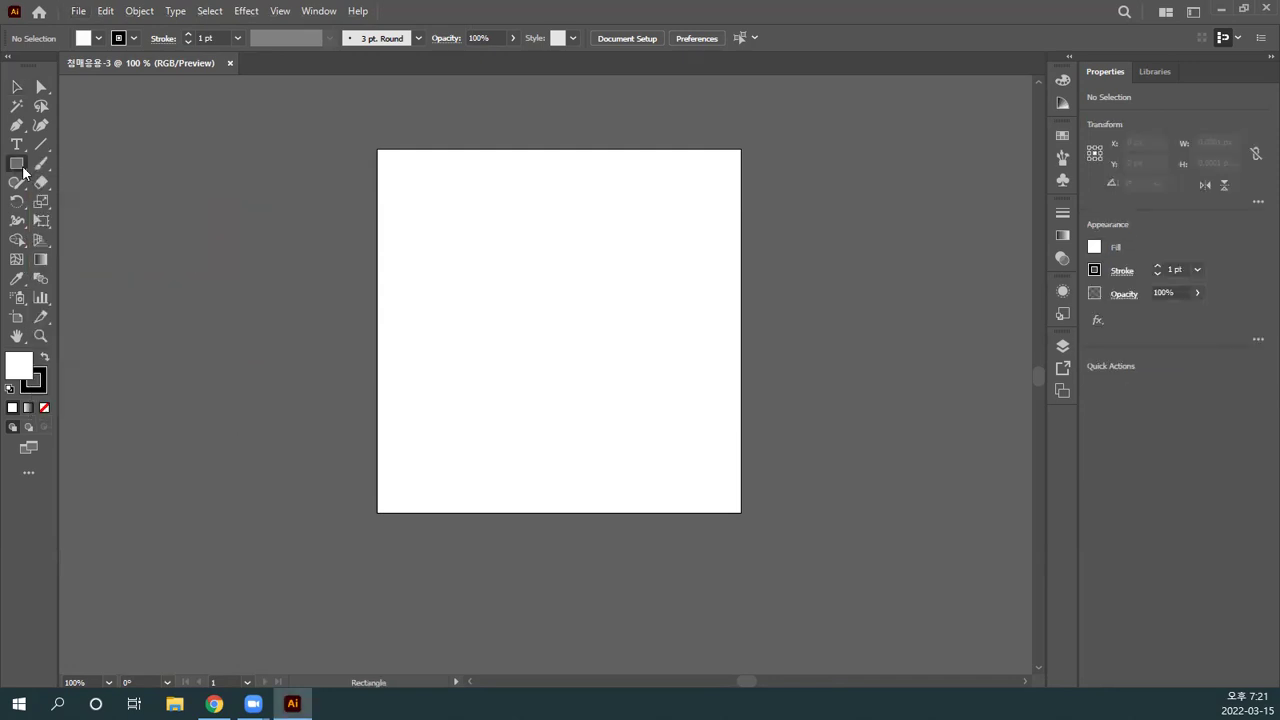
left_click(18, 169)
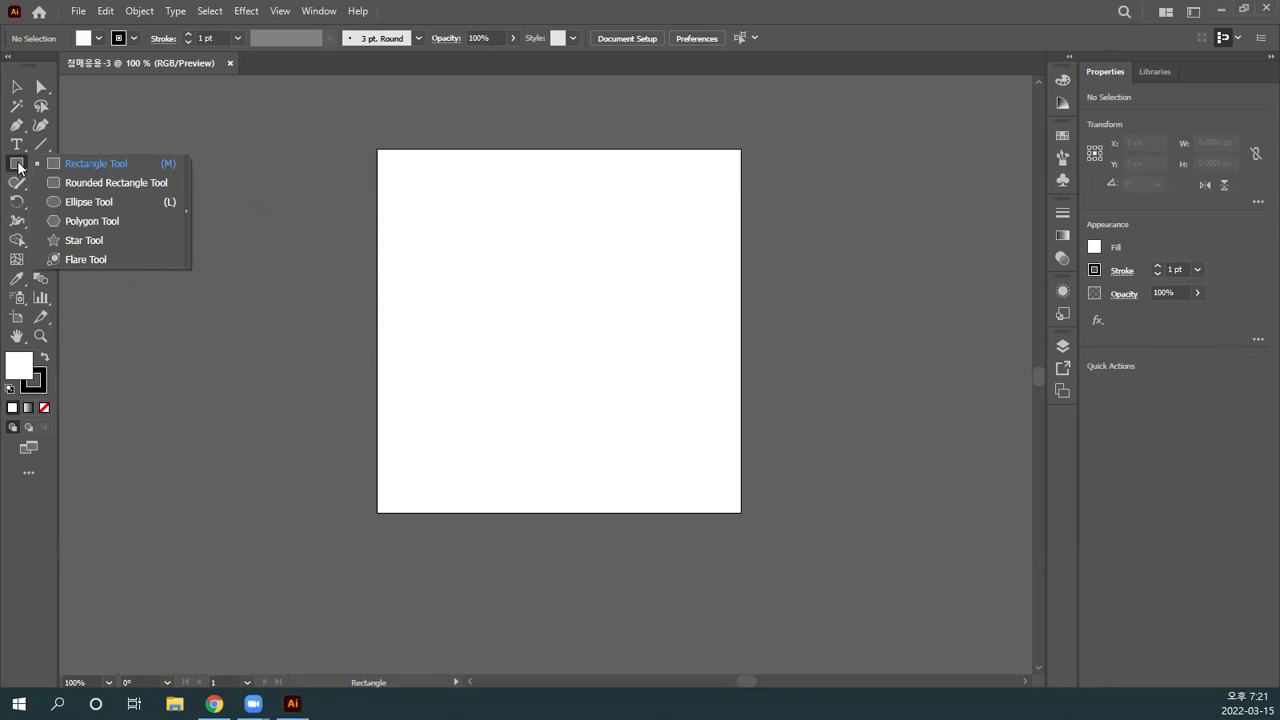
left_click(228, 184)
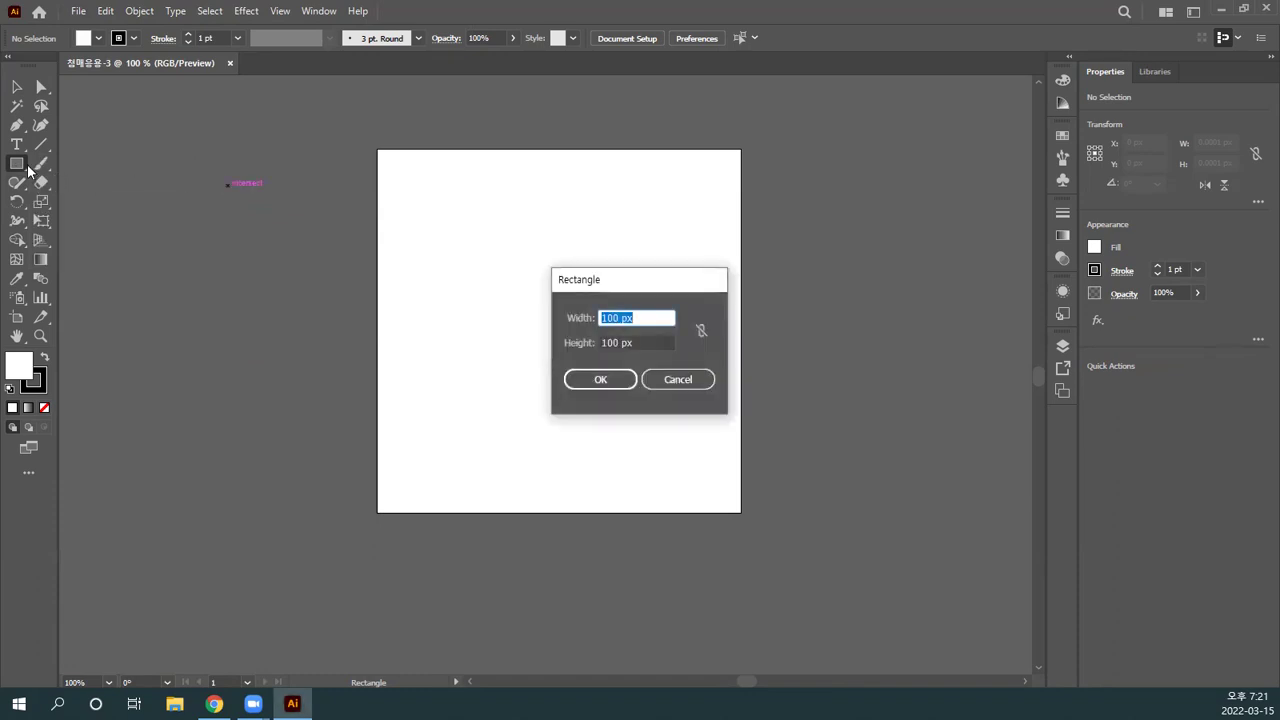
left_click(21, 164)
left_click(677, 379)
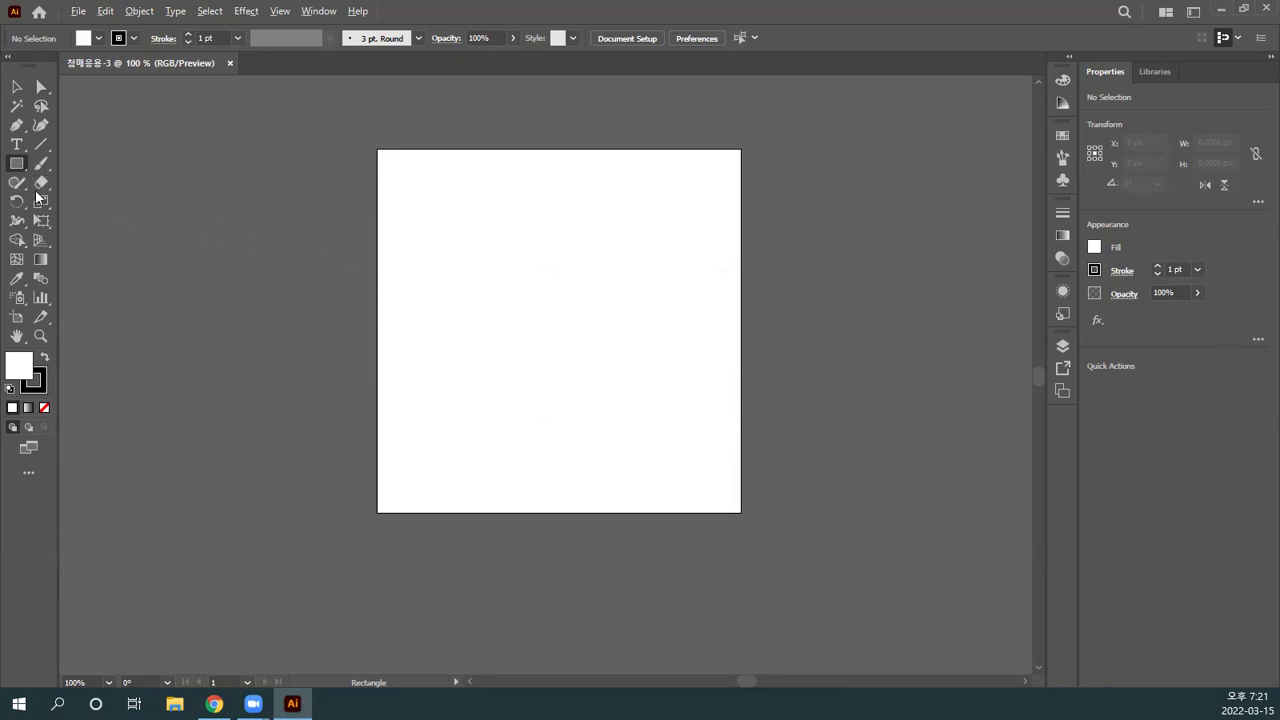
Step: Tear off the shape tools as a floating palette and place it just above the artboard
left_click(16, 166)
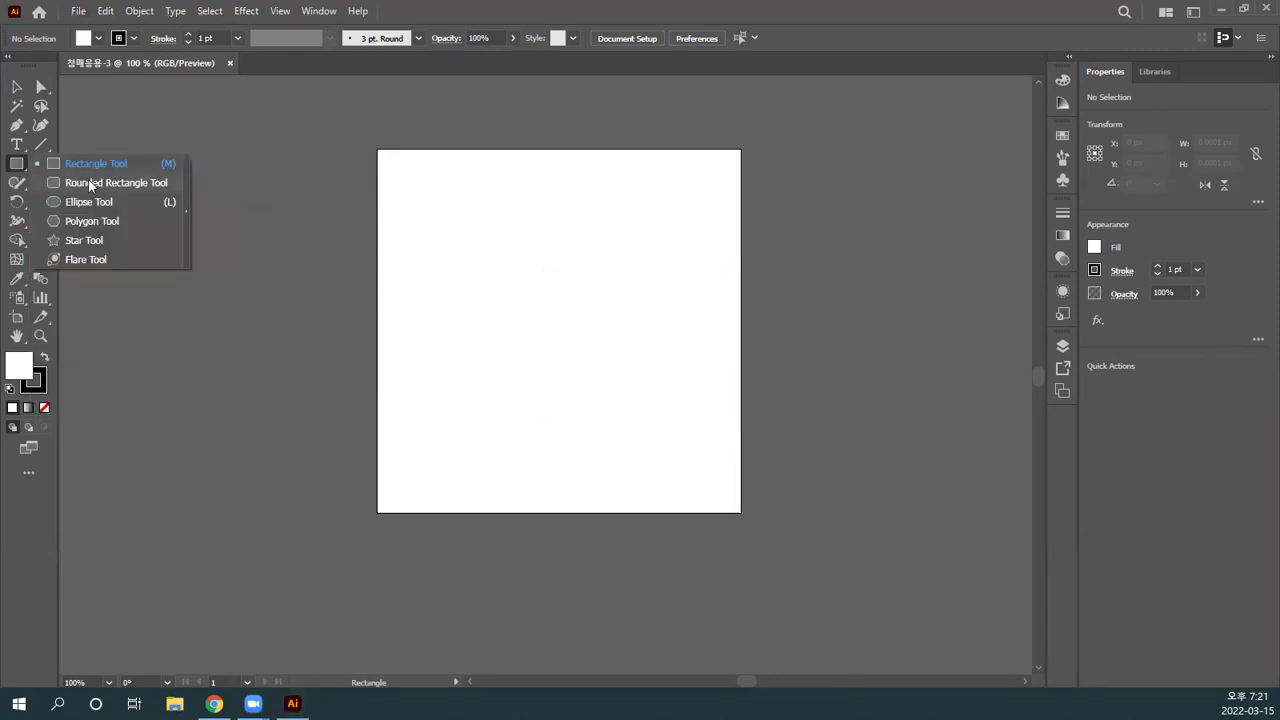
left_click(186, 214)
left_click_drag(129, 177, 491, 112)
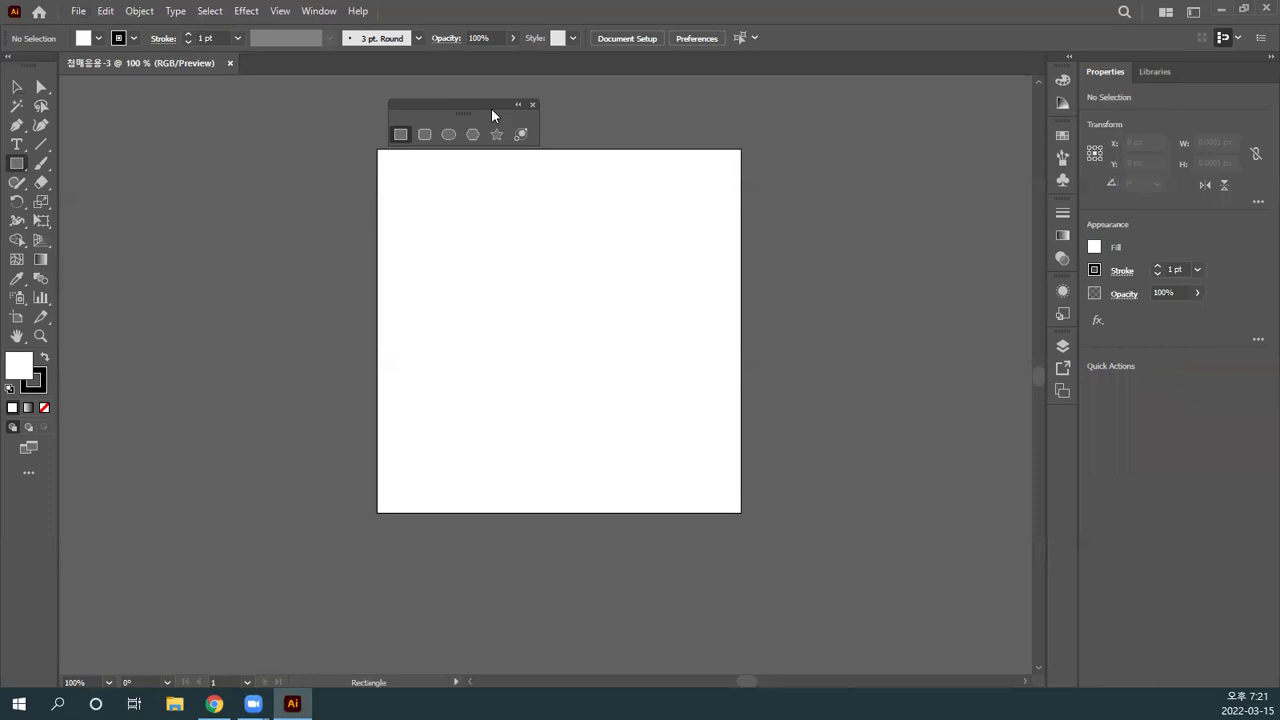
Step: Draw a rectangle about 82 × 115 px on the pasteboard beside the artboard's left edge
left_click(401, 134)
left_click(456, 136)
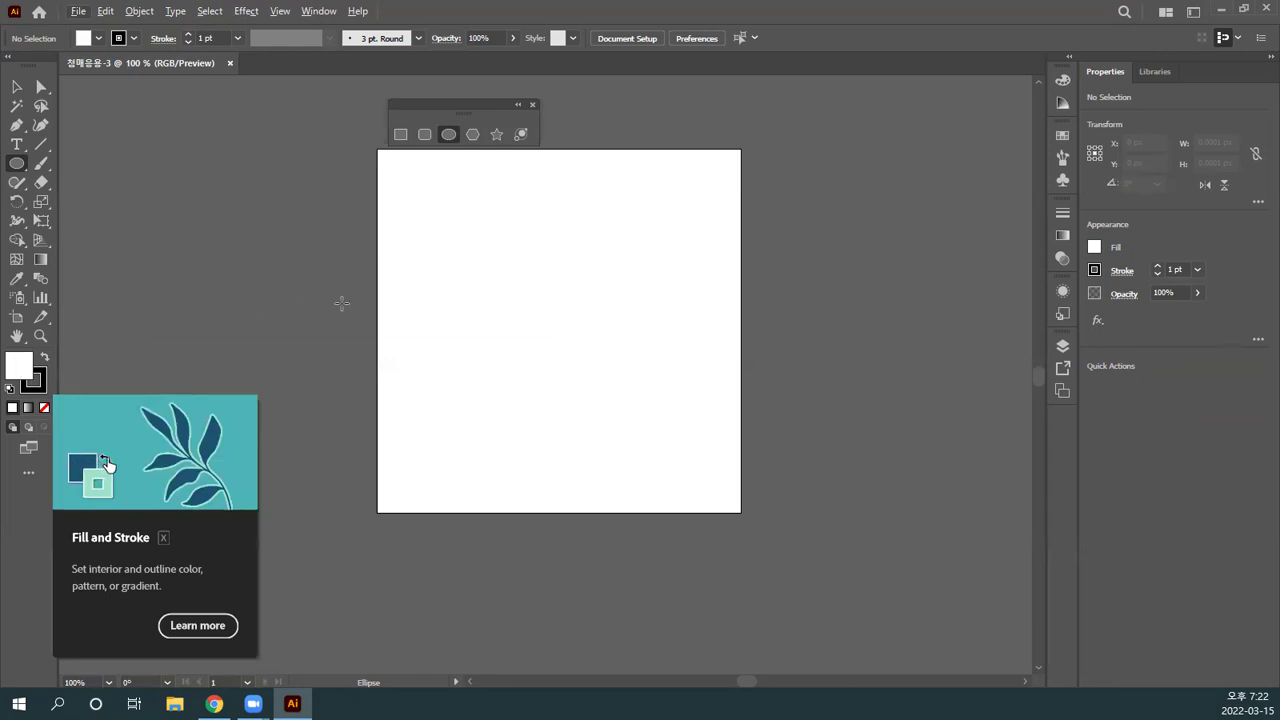
left_click(400, 134)
left_click_drag(265, 178, 349, 293)
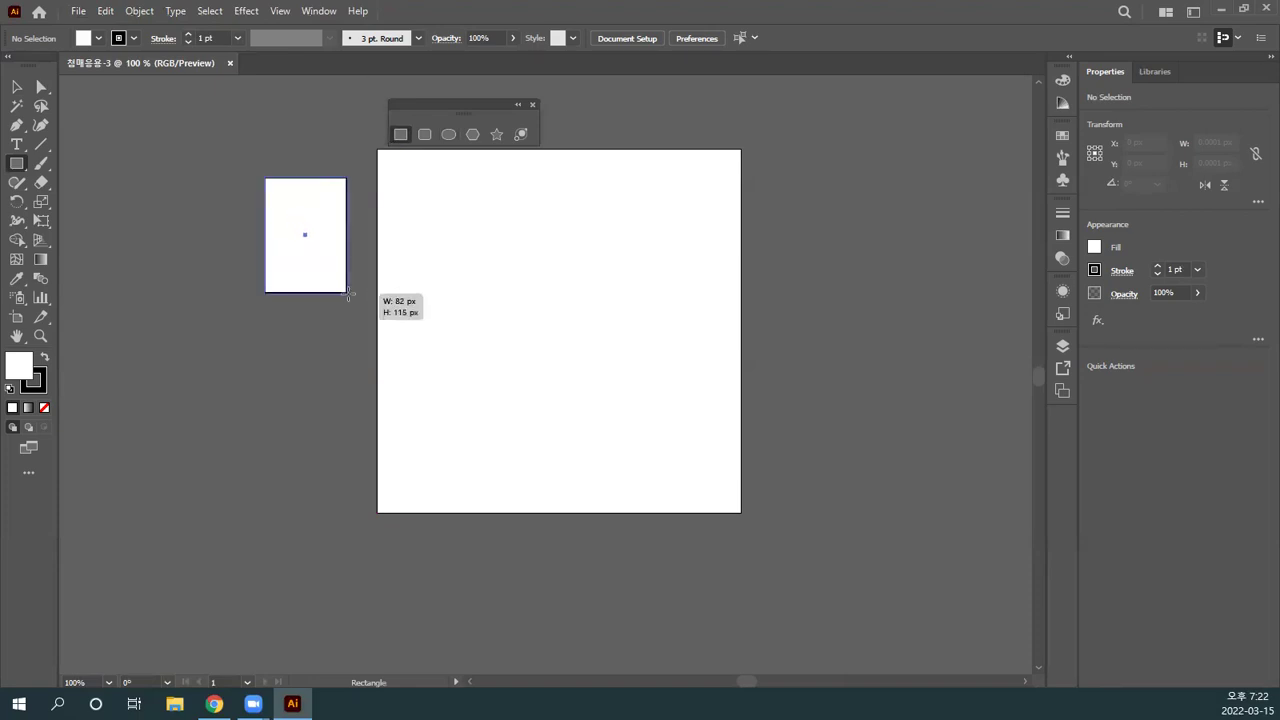
left_click_drag(349, 293, 349, 293)
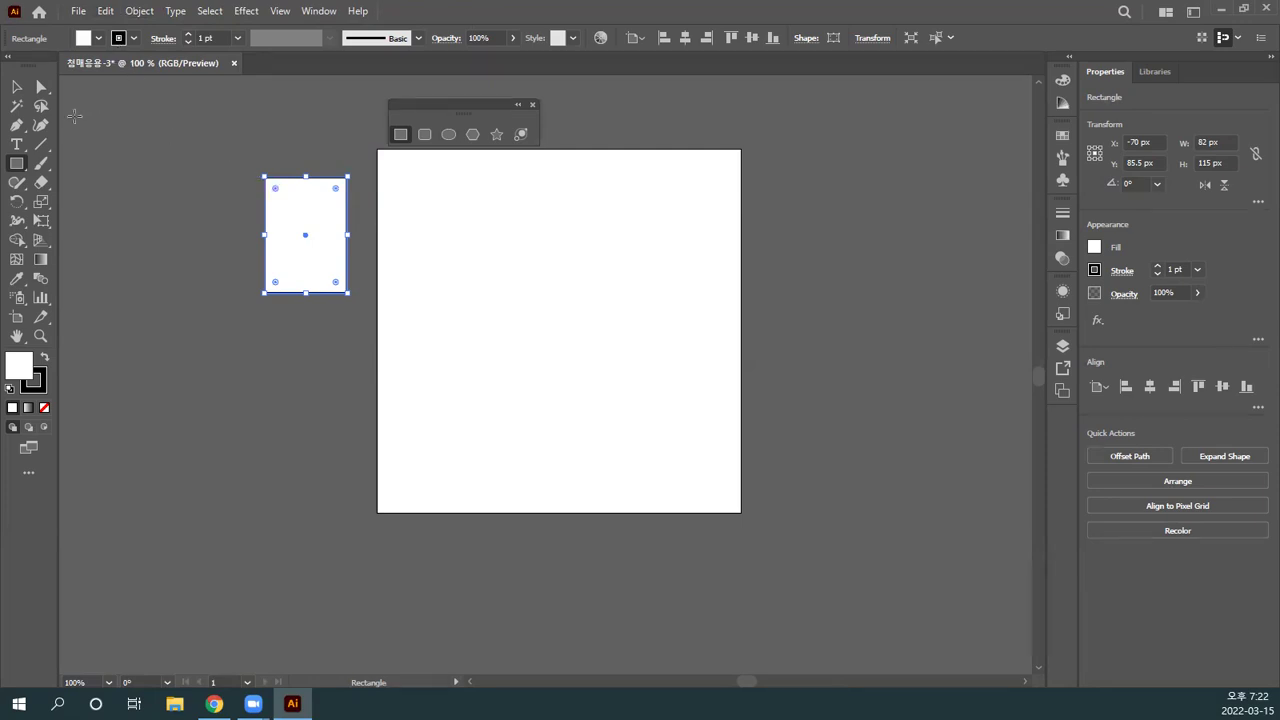
Step: Move the rectangle up and farther left of the artboard, to about X -139 px and Y 7.5 px
left_click(19, 90)
left_click_drag(295, 199, 268, 124)
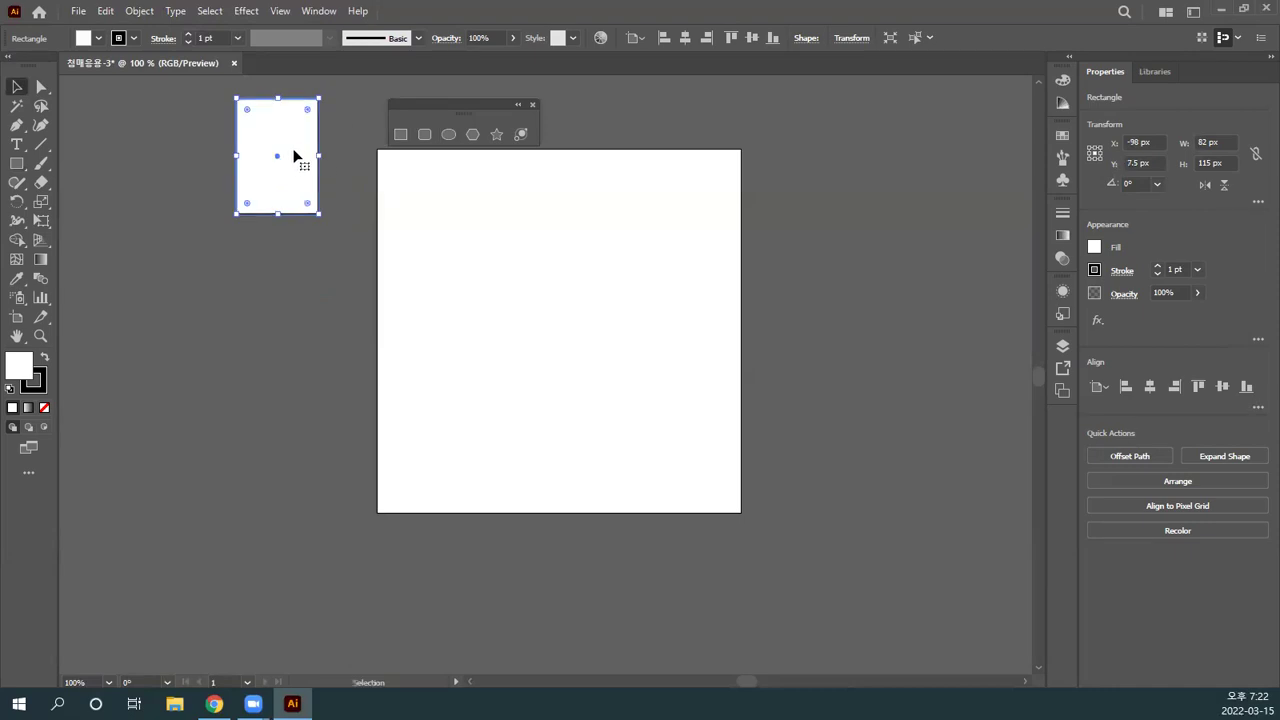
left_click_drag(295, 156, 254, 156)
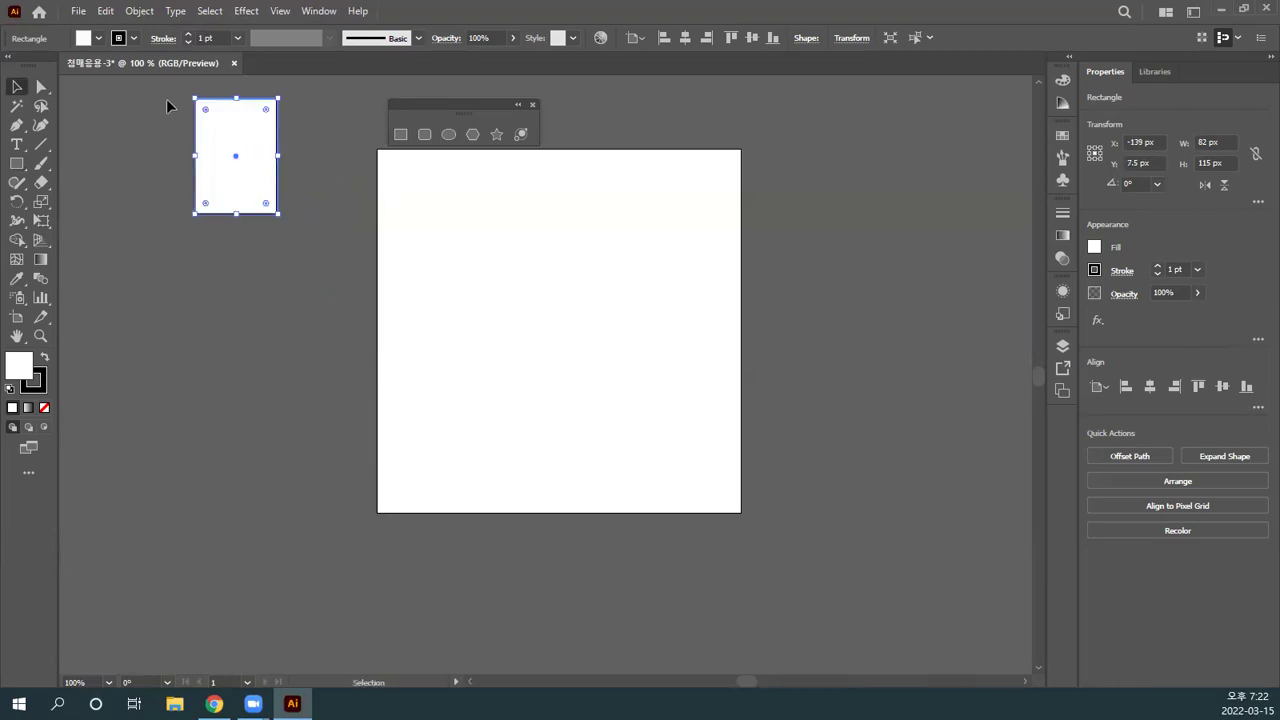
Step: Fill the rectangle with the R=199 G=178 B=153 swatch and move it to about X -173 px, Y 15.5 px
left_click(113, 40)
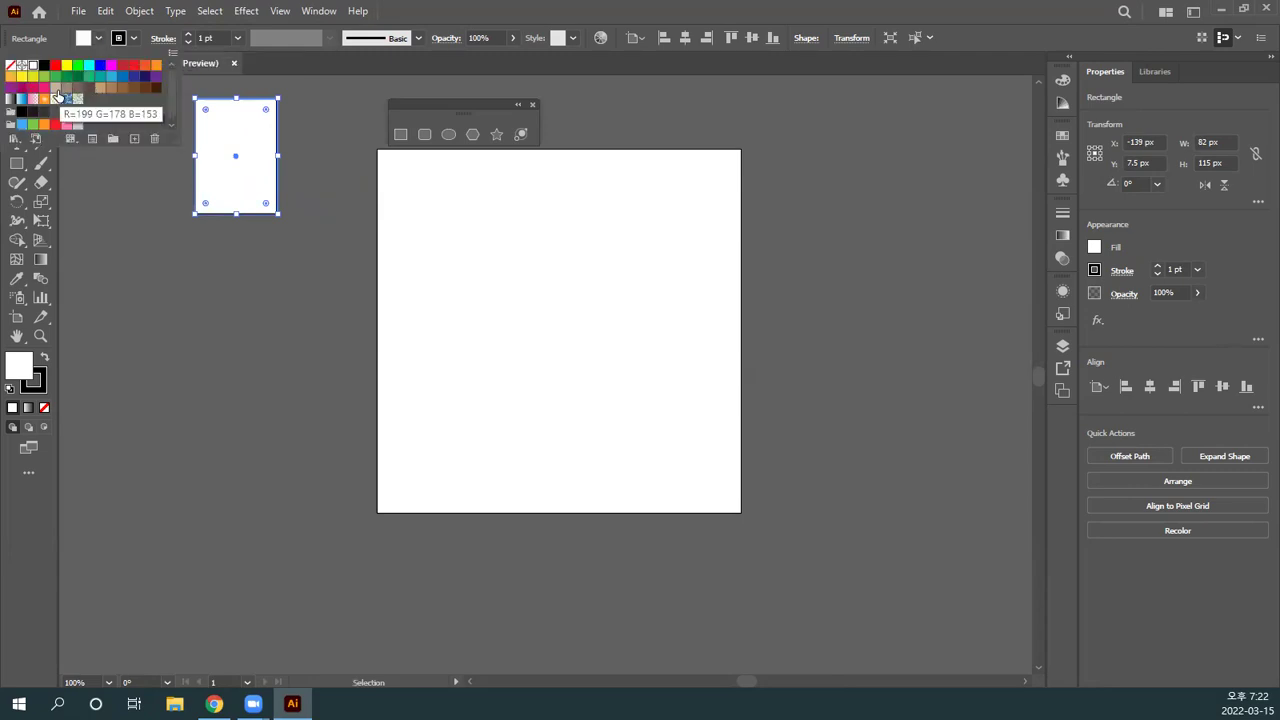
left_click(57, 96)
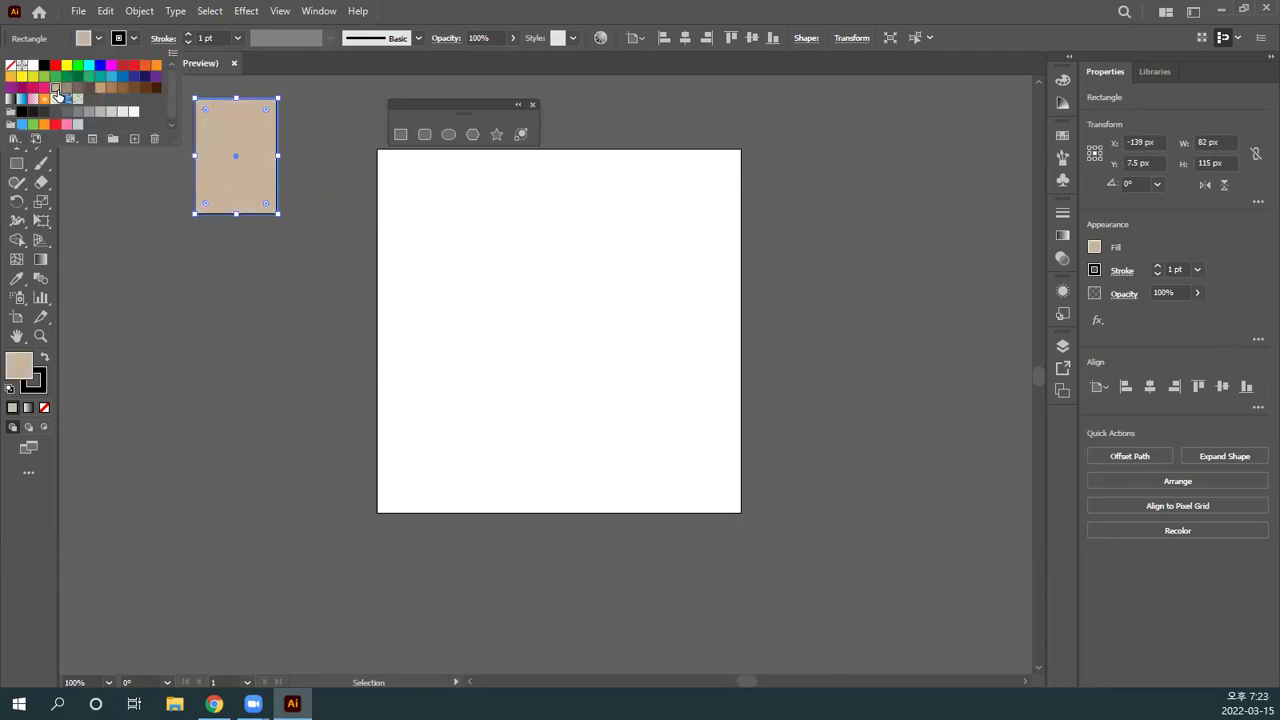
left_click(290, 115)
left_click_drag(250, 138, 206, 151)
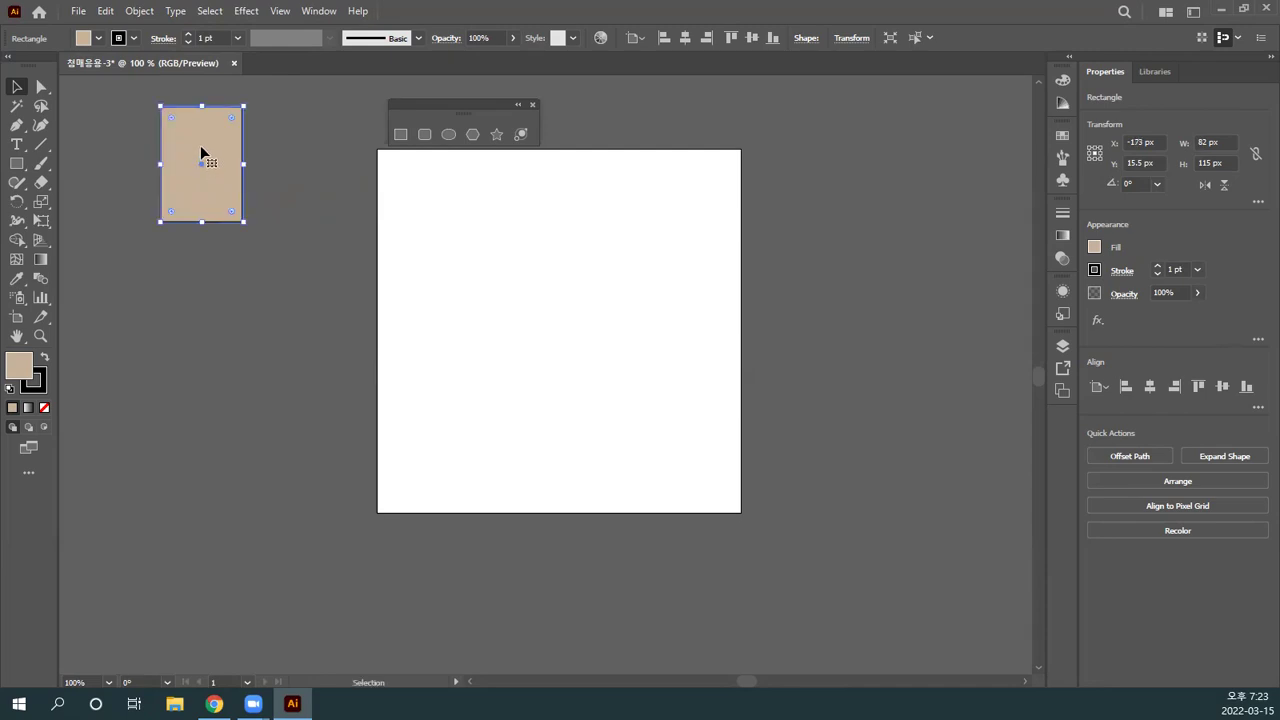
Step: Duplicate the rectangle down to the right at about X -115 px, Y 100.5 px, and show the layers
left_click_drag(206, 169, 268, 251)
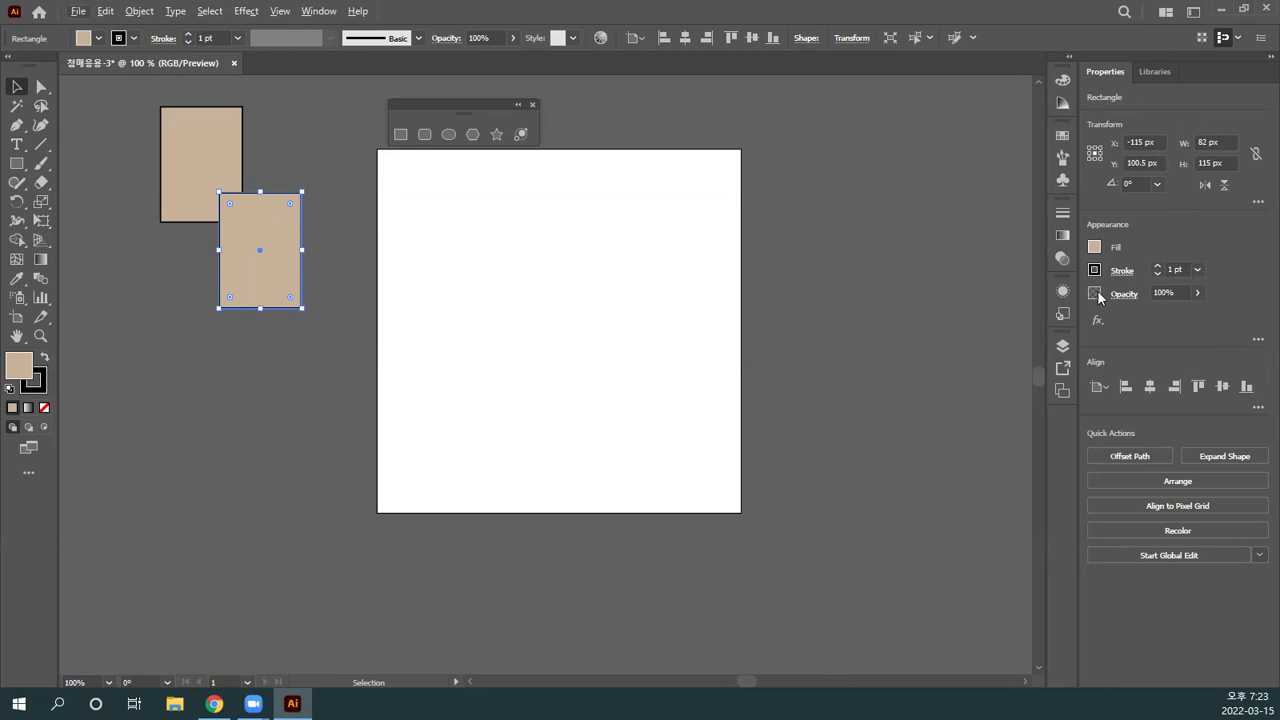
left_click(963, 251)
key("F7")
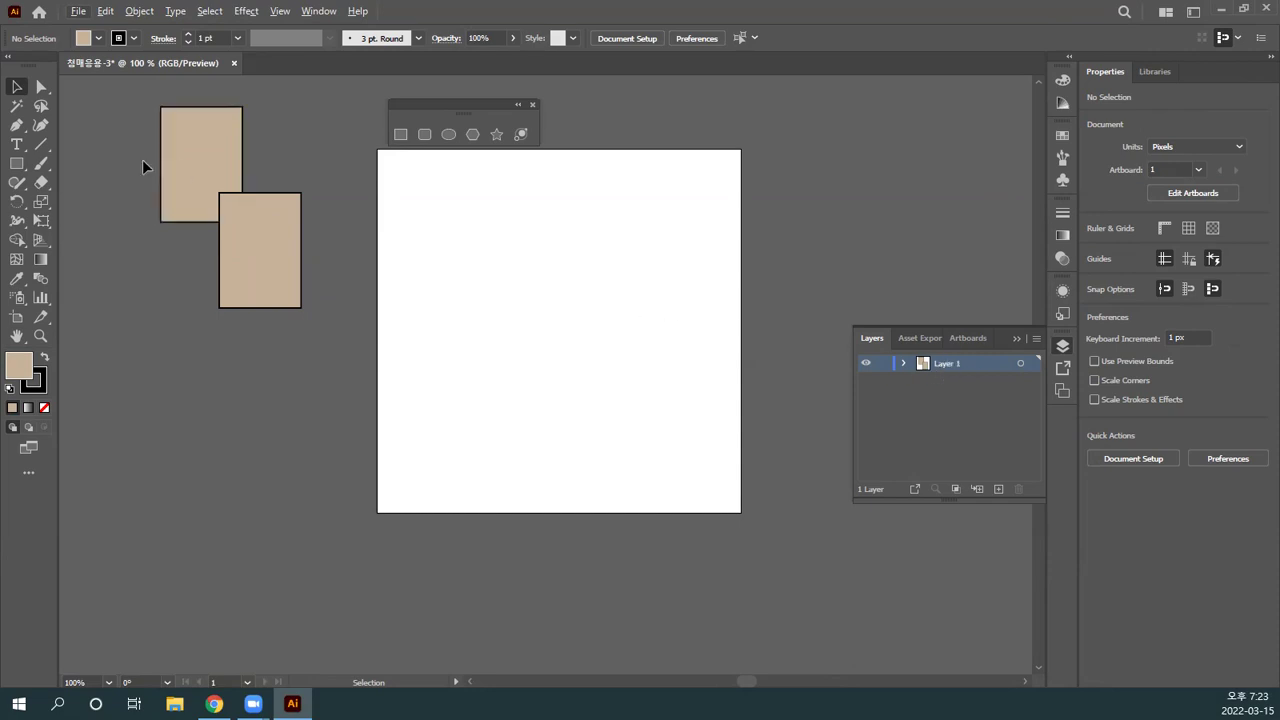
Step: Bring the upper rectangle in front of its copy and move it to about X -146 px, Y 15.5 px
left_click_drag(200, 155, 233, 172)
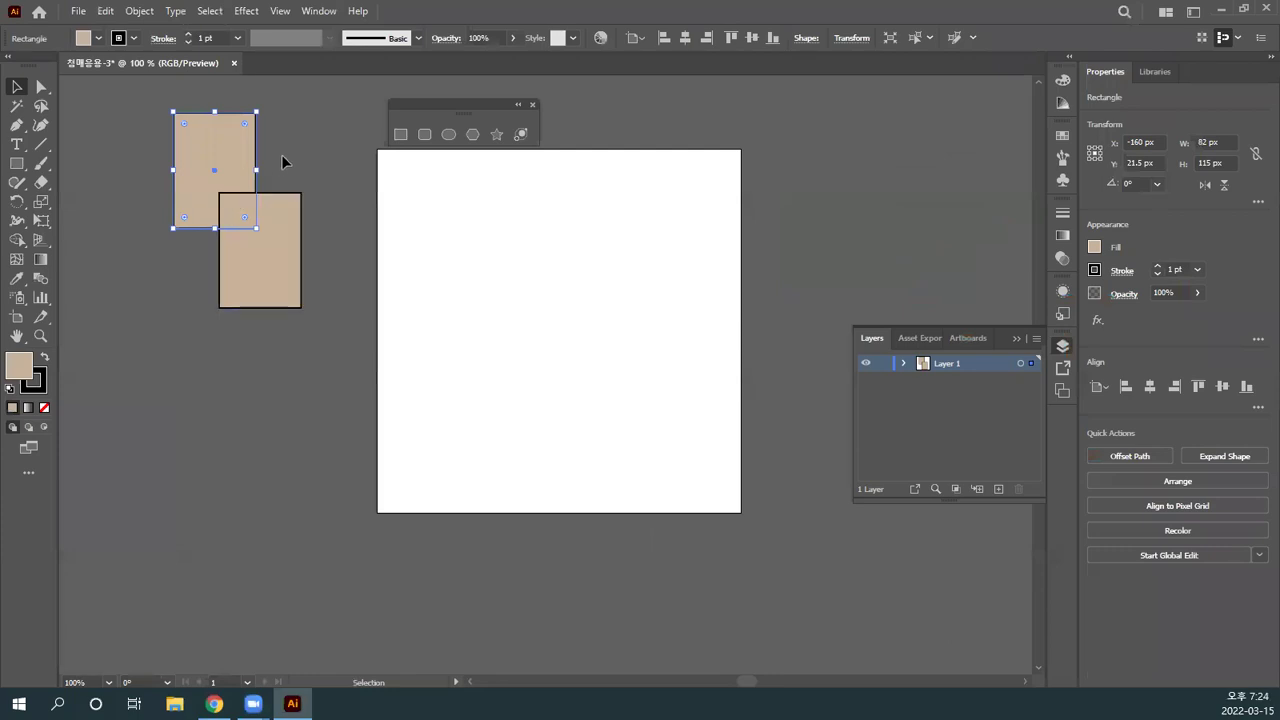
left_click(847, 244)
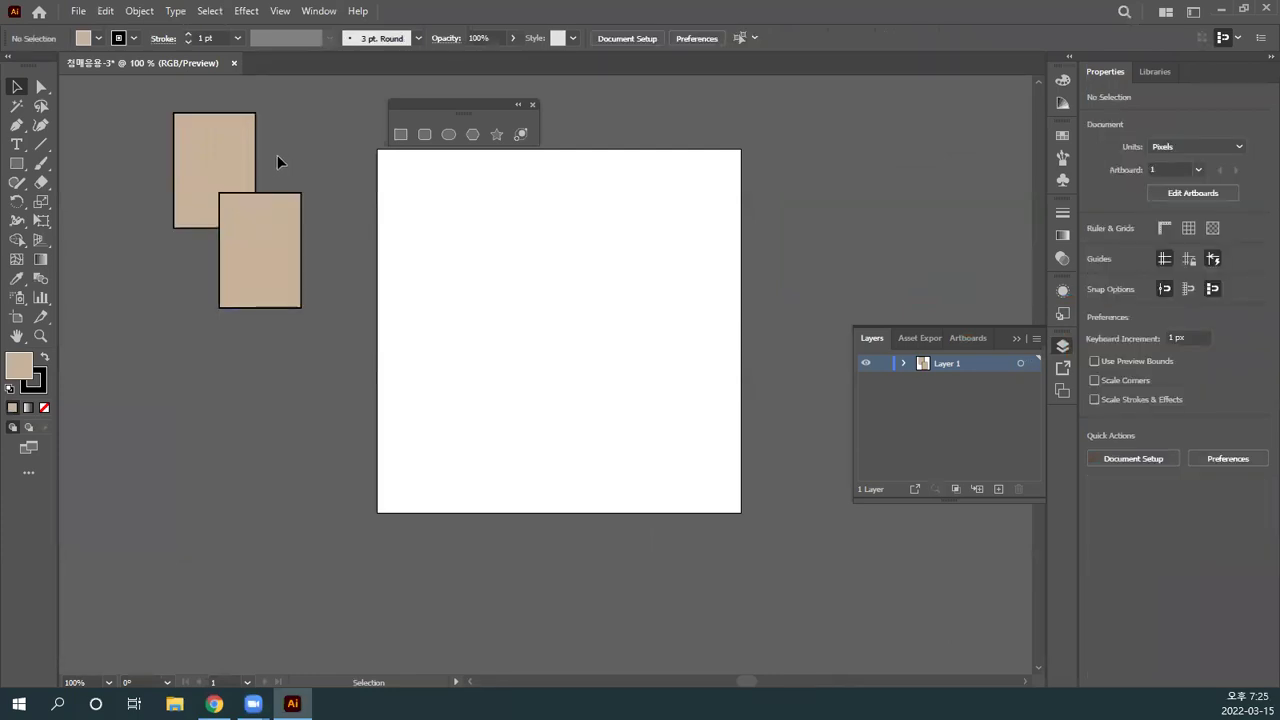
left_click(229, 164)
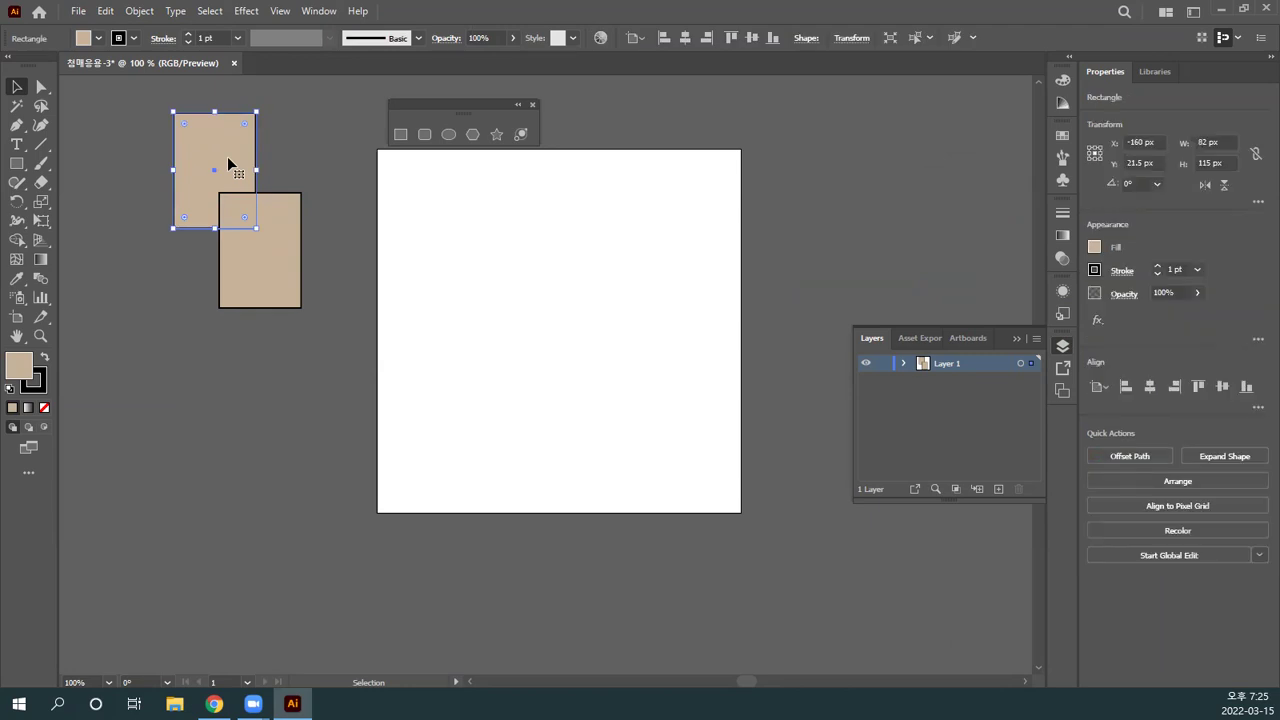
key("ctrl+shift+bracketright")
mouse_move(229, 163)
left_mouse_down()
mouse_move(262, 157)
mouse_move(234, 162)
left_mouse_up()
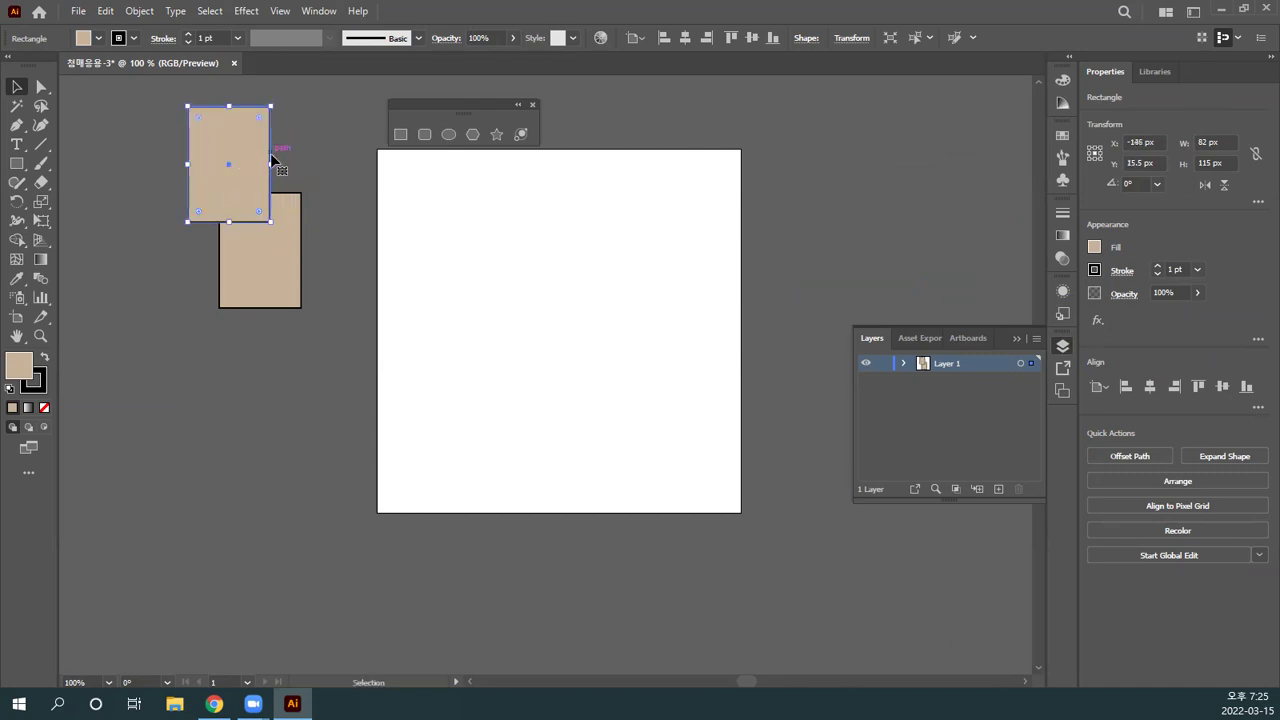
left_click(322, 155)
left_click(251, 155)
left_click(310, 160)
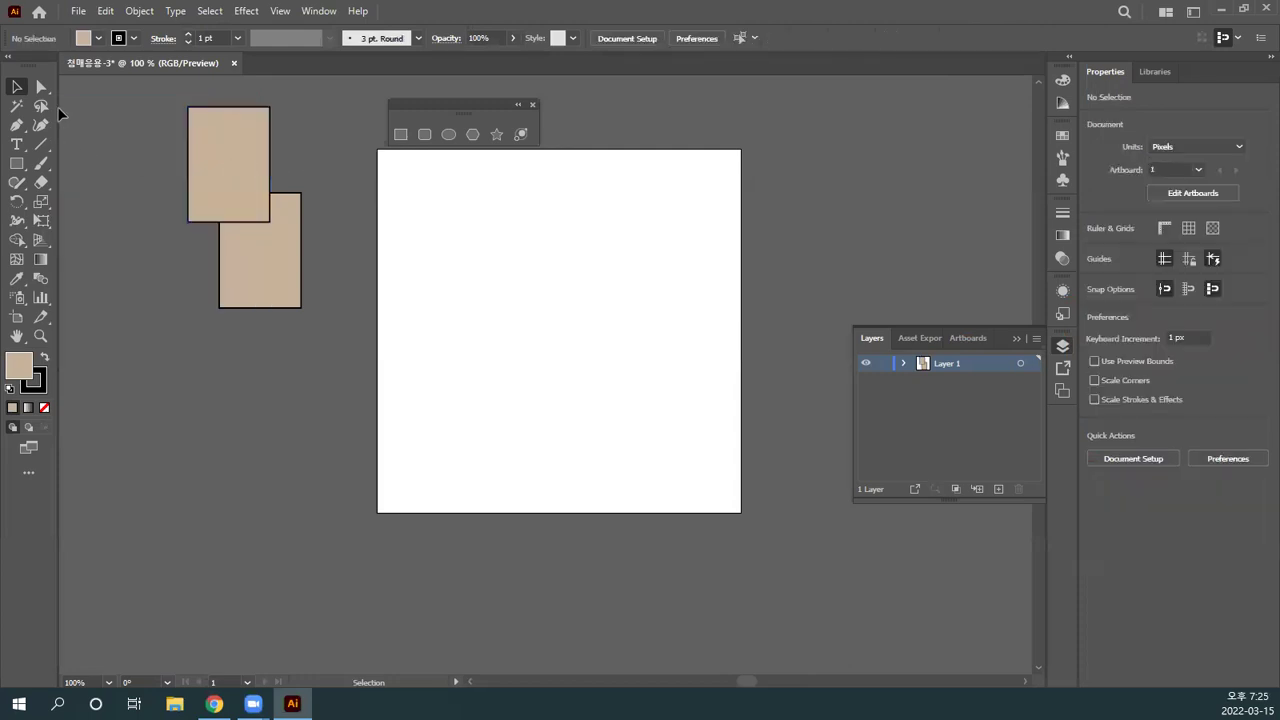
Step: Resize the upper rectangle to about 129 × 135 px, centred at about X -113.5 px, Y 17.5 px
left_click(17, 87)
left_click_drag(197, 164, 327, 156)
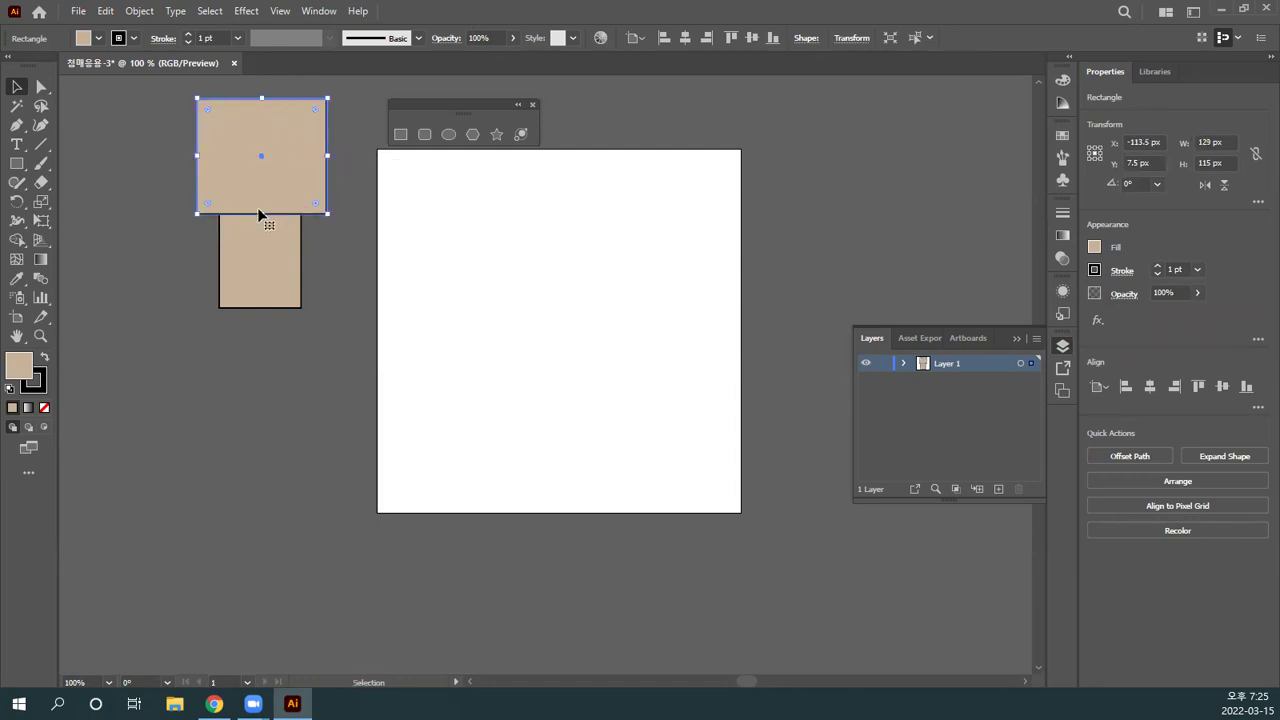
left_click_drag(261, 213, 262, 234)
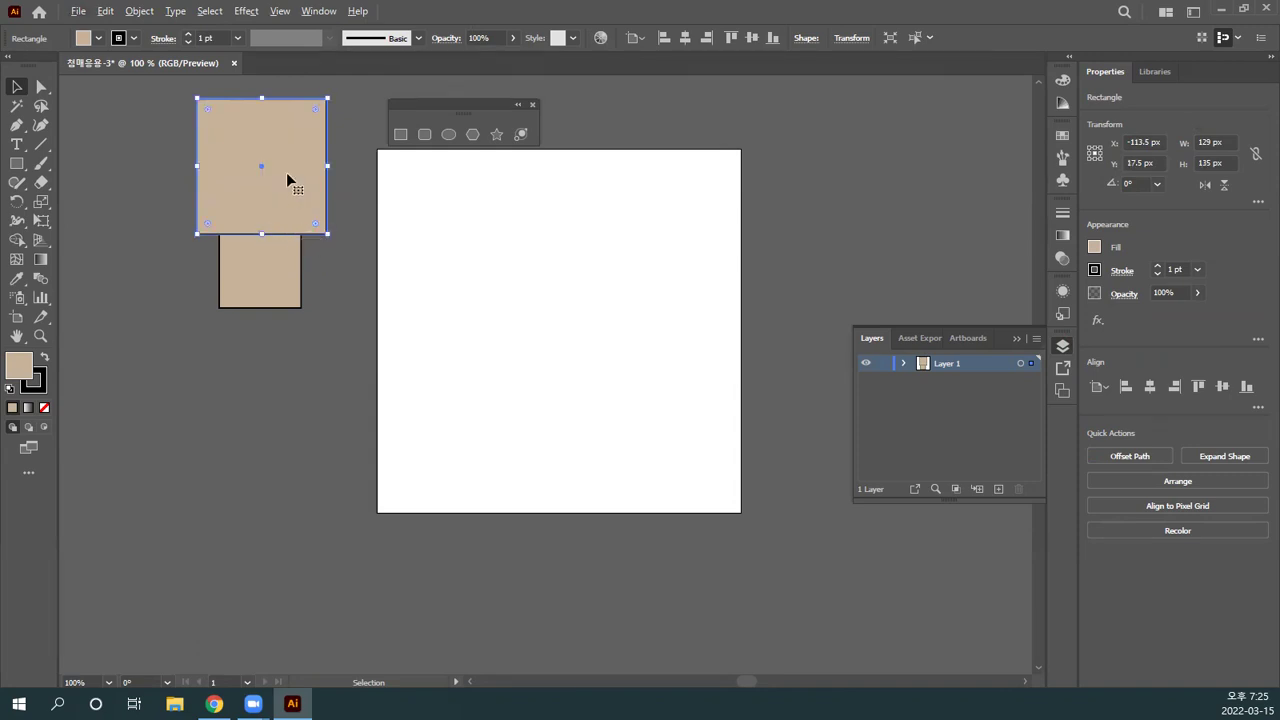
Step: Zoom in on the enlarged rectangle up to 600% and return the view to 150%
key("ctrl+plus")
key("ctrl+plus")
key("ctrl+plus")
key("ctrl+plus")
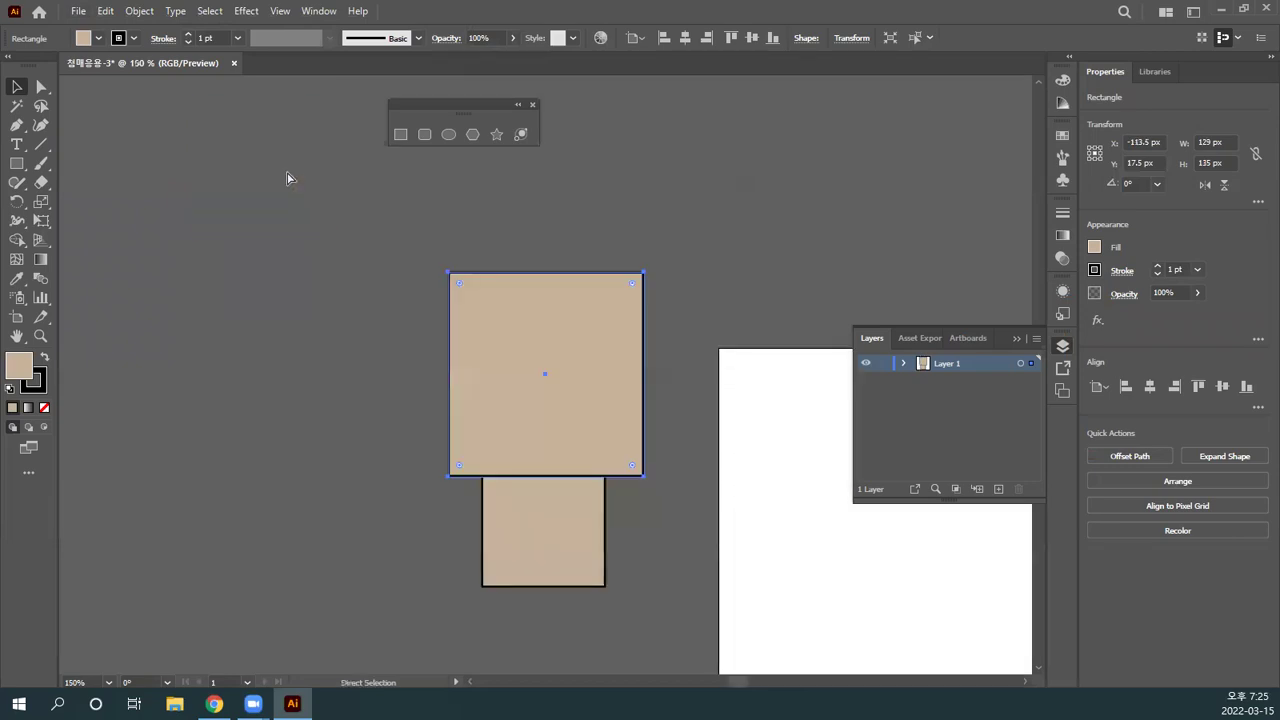
key("ctrl+plus")
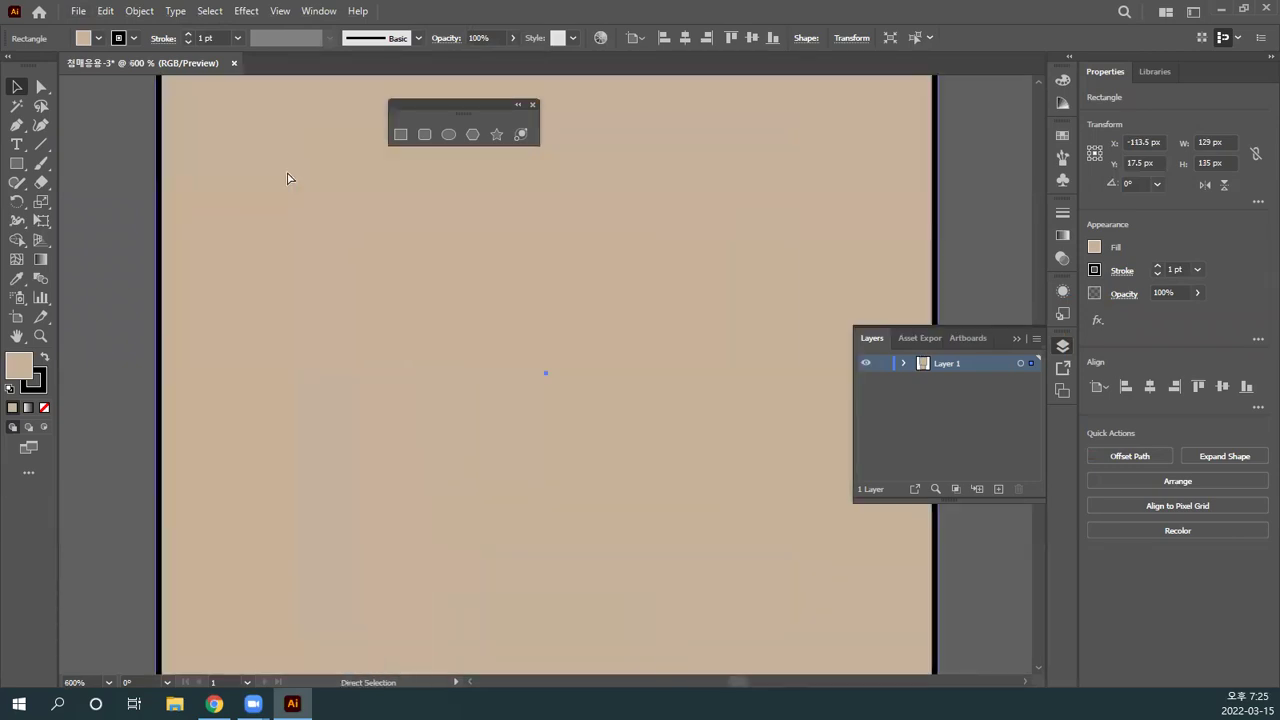
key("ctrl+minus")
key("ctrl+minus")
key("ctrl+minus")
key("ctrl+minus")
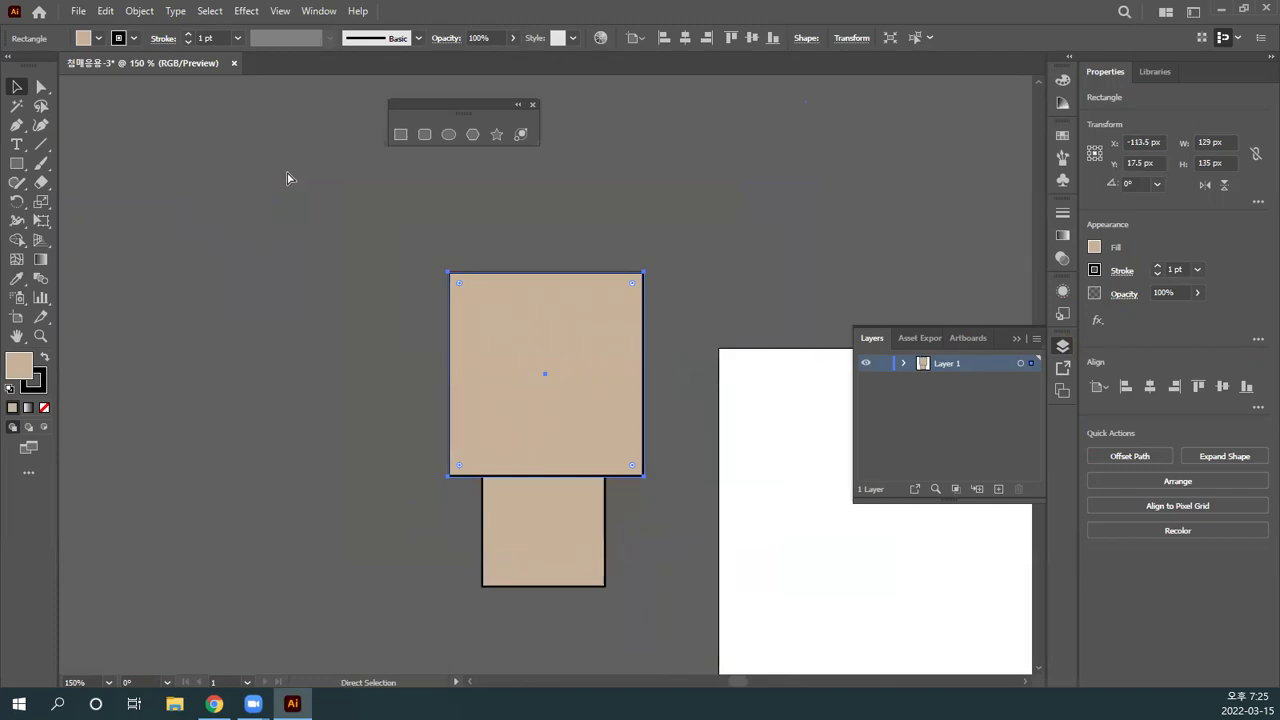
key("ctrl+plus")
key("ctrl+plus")
key("ctrl+plus")
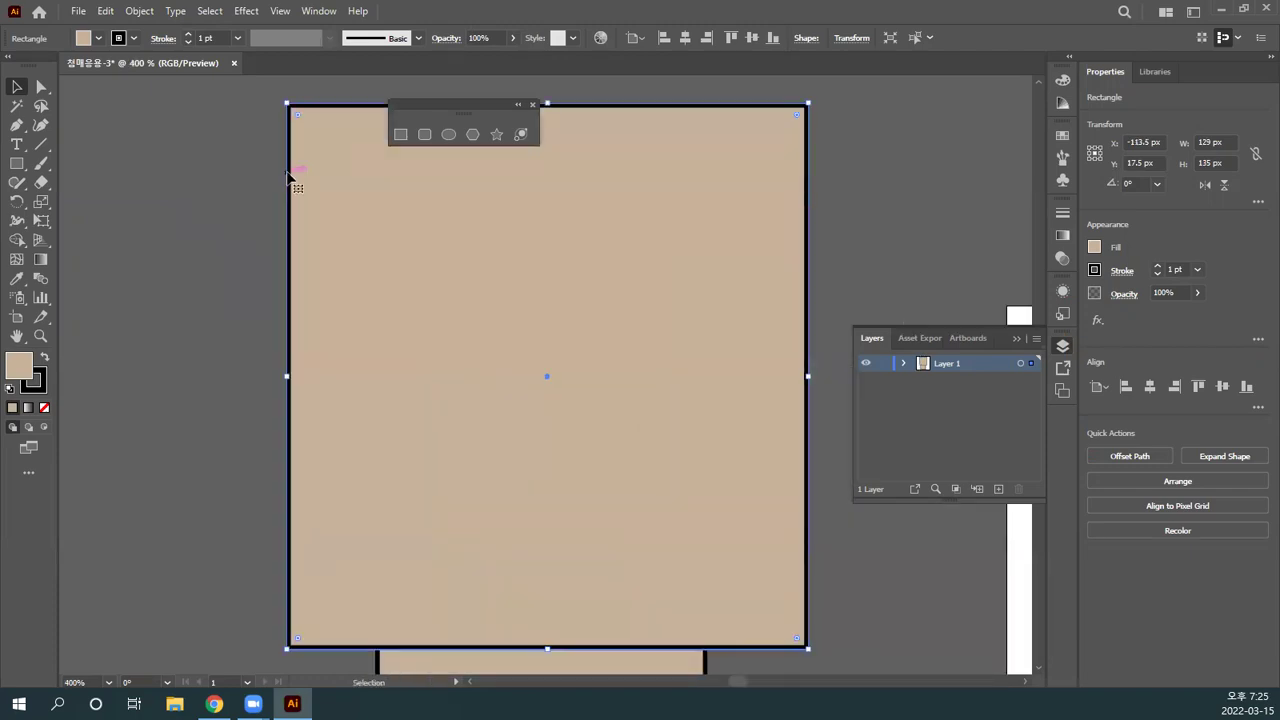
key("ctrl+minus")
key("ctrl+minus")
key("ctrl+minus")
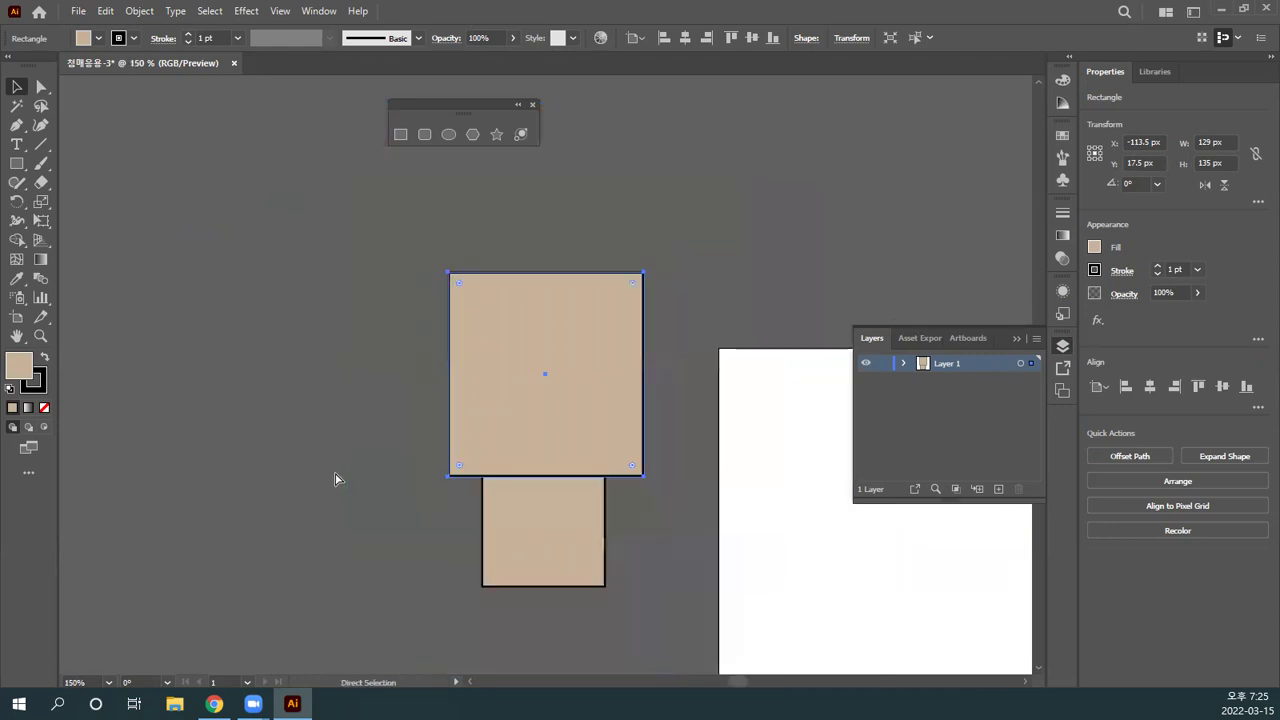
Step: Move the enlarged rectangle clear of the lower one, to about X -209.5 px, Y -32.5 px
key("v")
left_click_drag(497, 383, 368, 291)
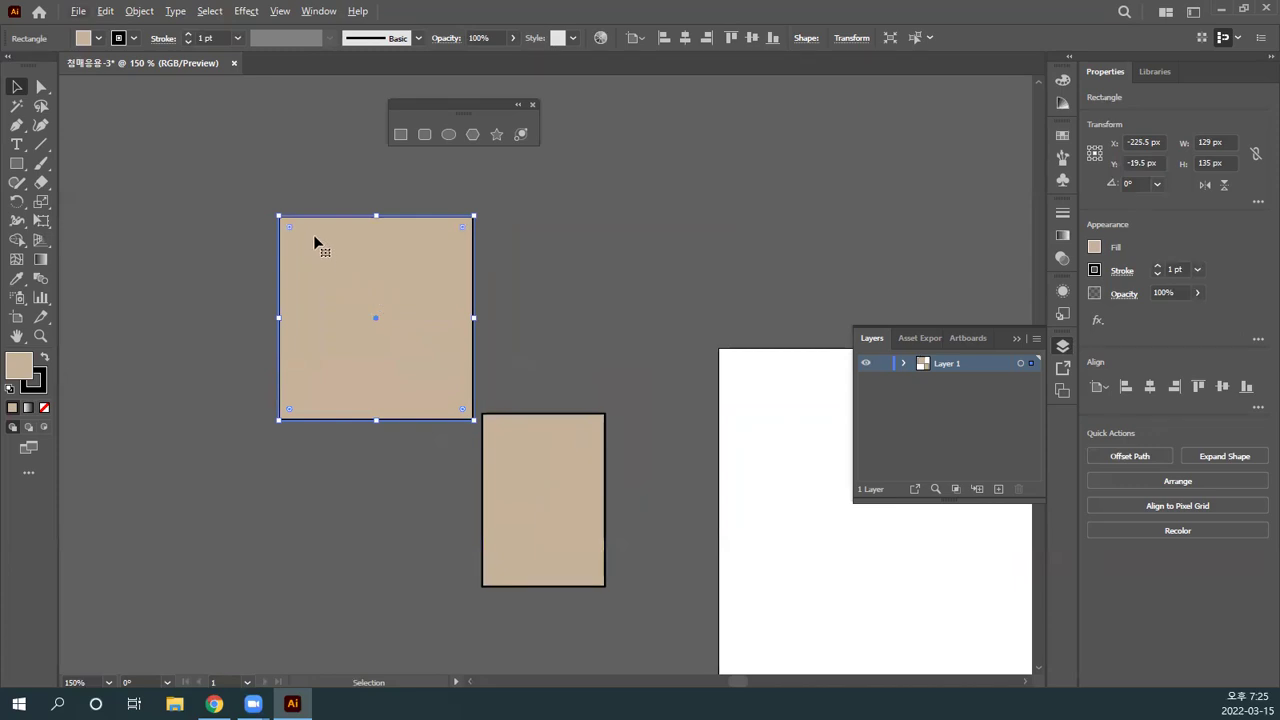
left_click(266, 171)
left_click(332, 252)
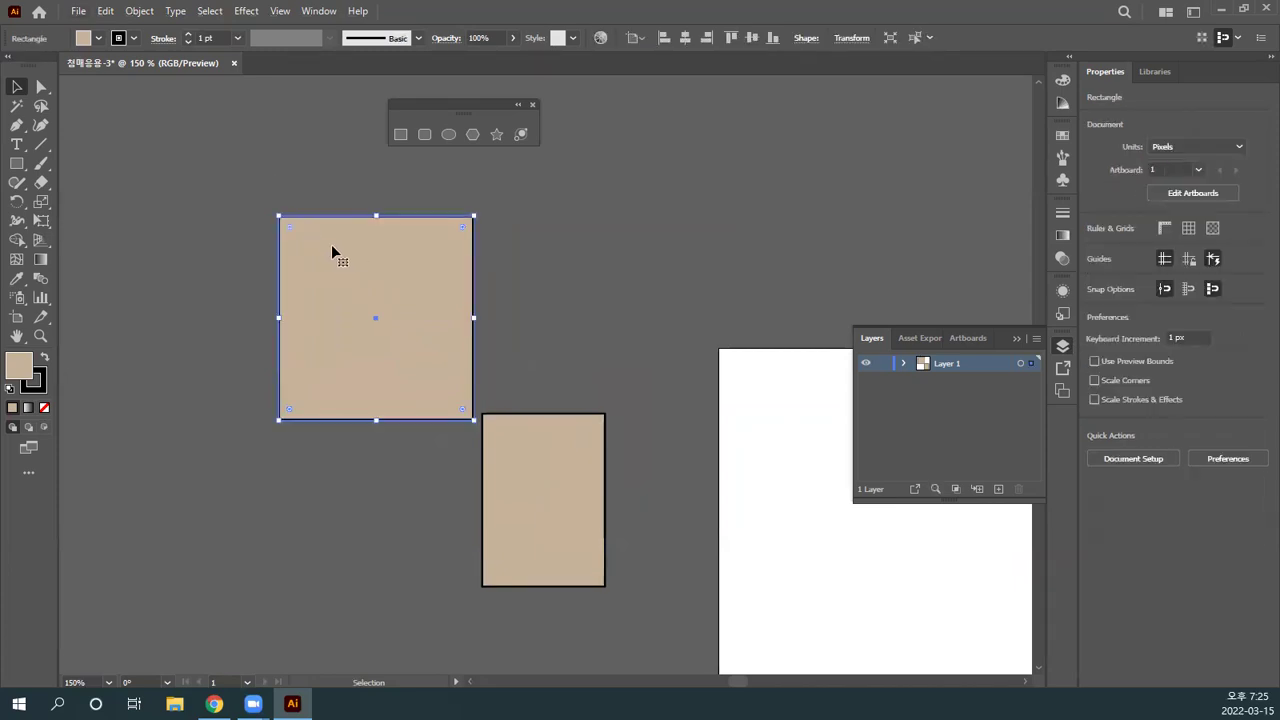
left_click_drag(352, 259, 379, 240)
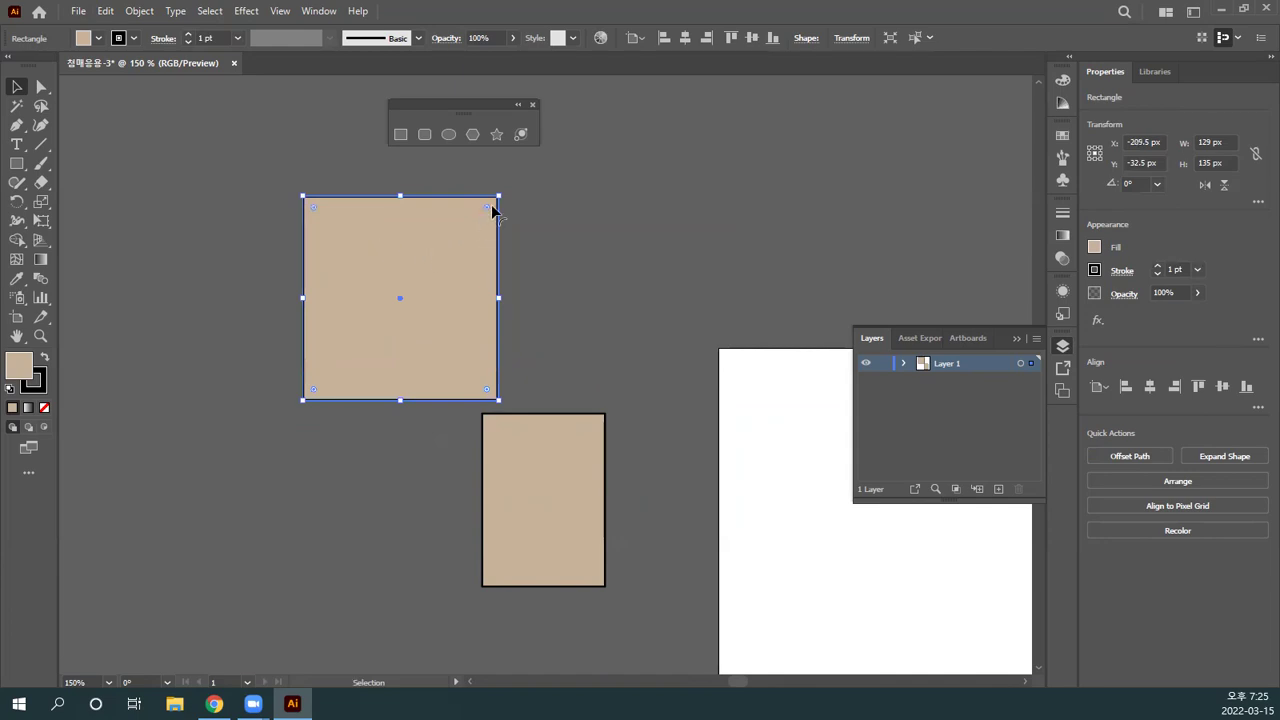
Step: Shrink the upper rectangle to about 90 × 126 px and undo a trial clockwise rotation of it
left_click_drag(497, 198, 483, 242)
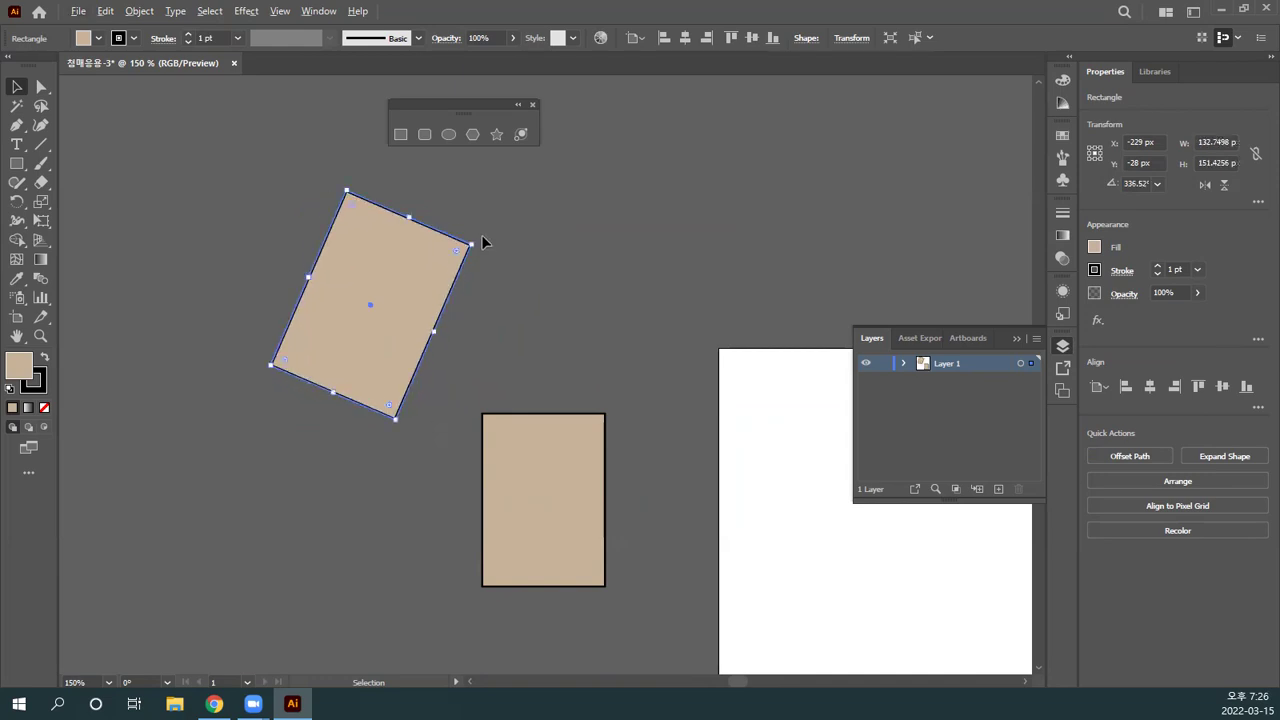
key("ctrl+z")
left_click(511, 240)
Step: Move the upper rectangle to about X -150 px, Y -41 px, undoing a trial corner rotation along the way
left_click_drag(408, 267, 505, 262)
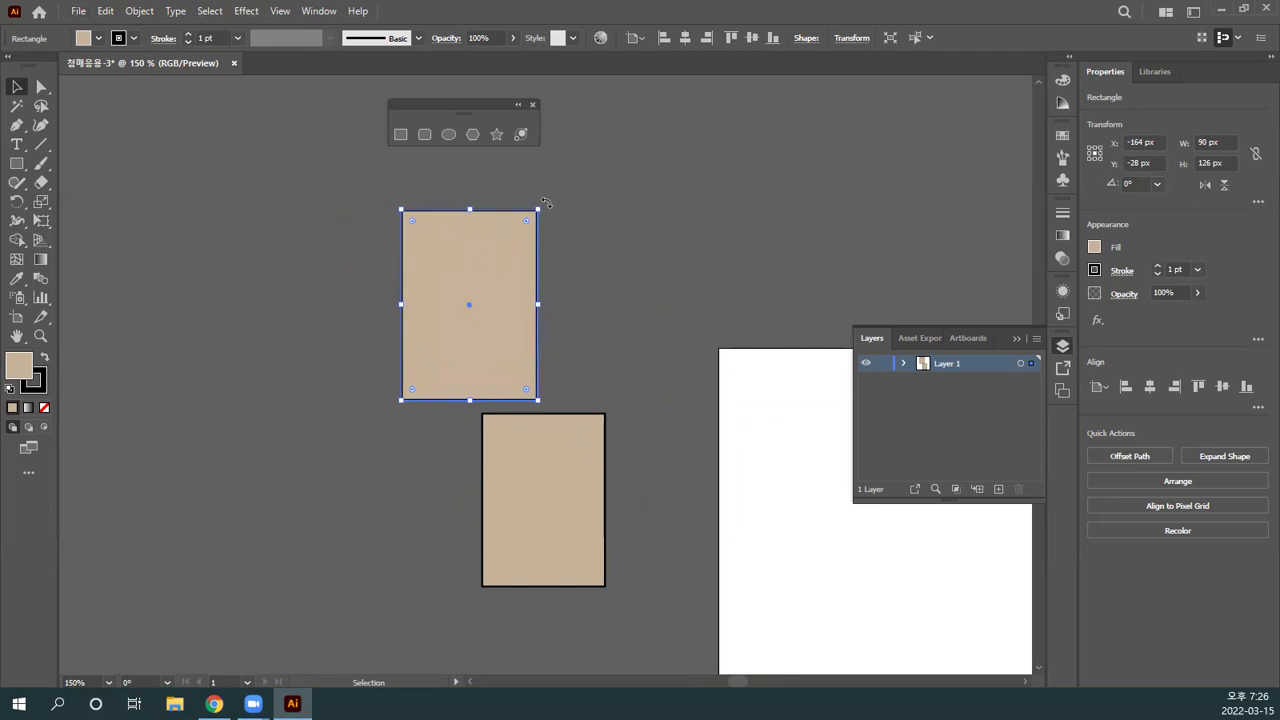
left_click_drag(545, 205, 550, 220)
key("ctrl+z")
left_click(595, 280)
left_click_drag(509, 273, 529, 254)
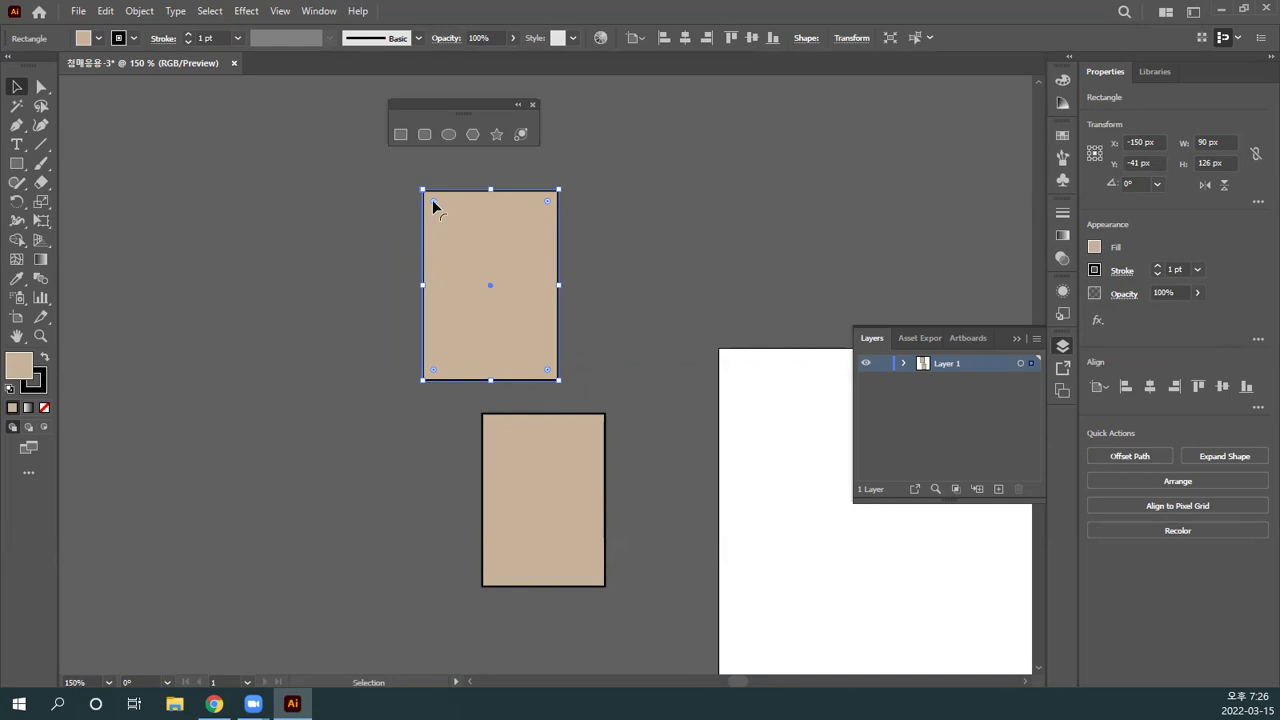
Step: Round all four corners of the upper rectangle with its live corner control
mouse_move(433, 201)
left_mouse_down()
mouse_move(490, 286)
mouse_move(451, 211)
left_mouse_up()
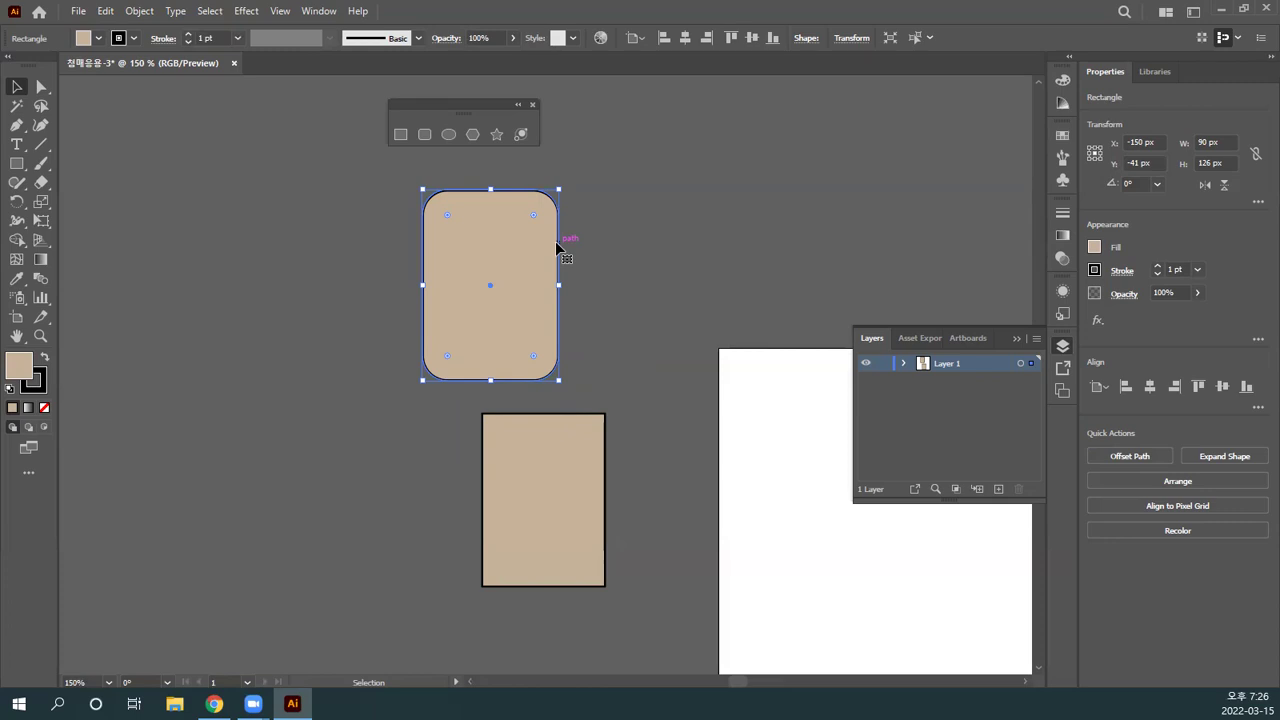
left_click(577, 257)
Step: Move the rounded rectangle right to about X -141 px and pull its corners back to square
left_click(528, 258)
left_click_drag(497, 249, 512, 250)
left_click_drag(461, 216, 424, 187)
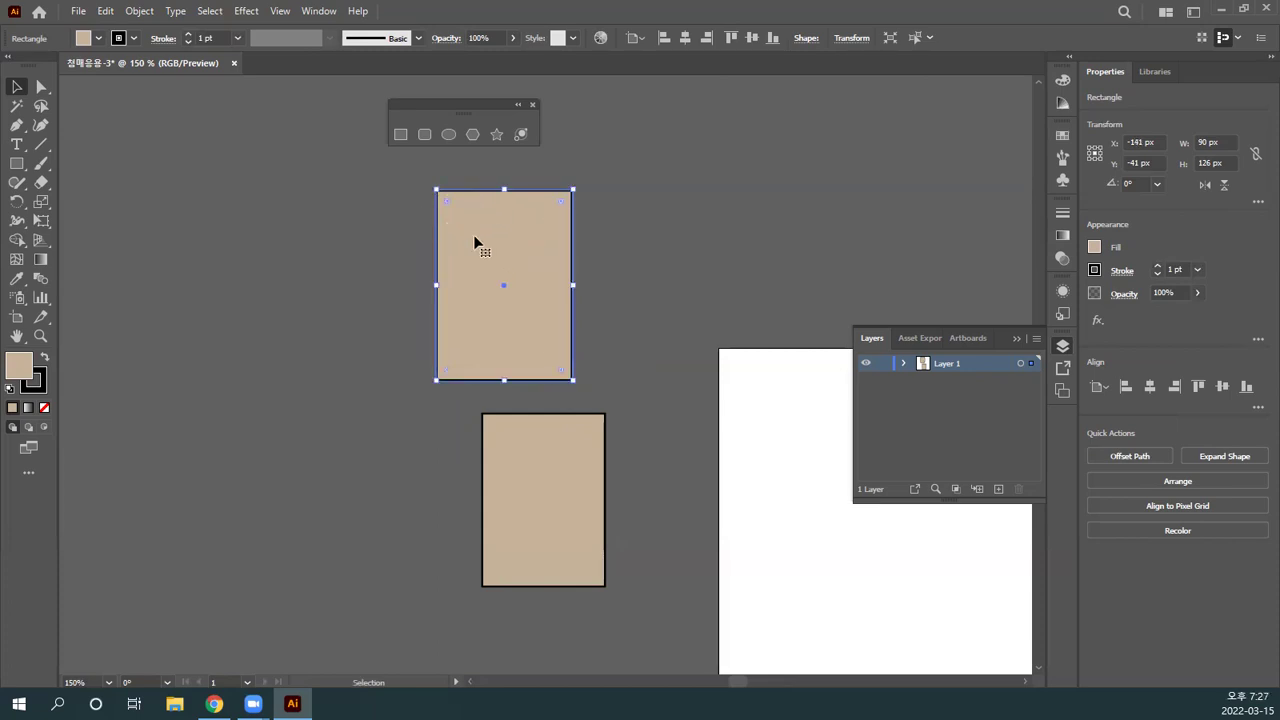
Step: Duplicate the upper rectangle over its right edge and shrink the copy to about 40.6 × 56.8 px
left_click_drag(490, 252, 569, 265)
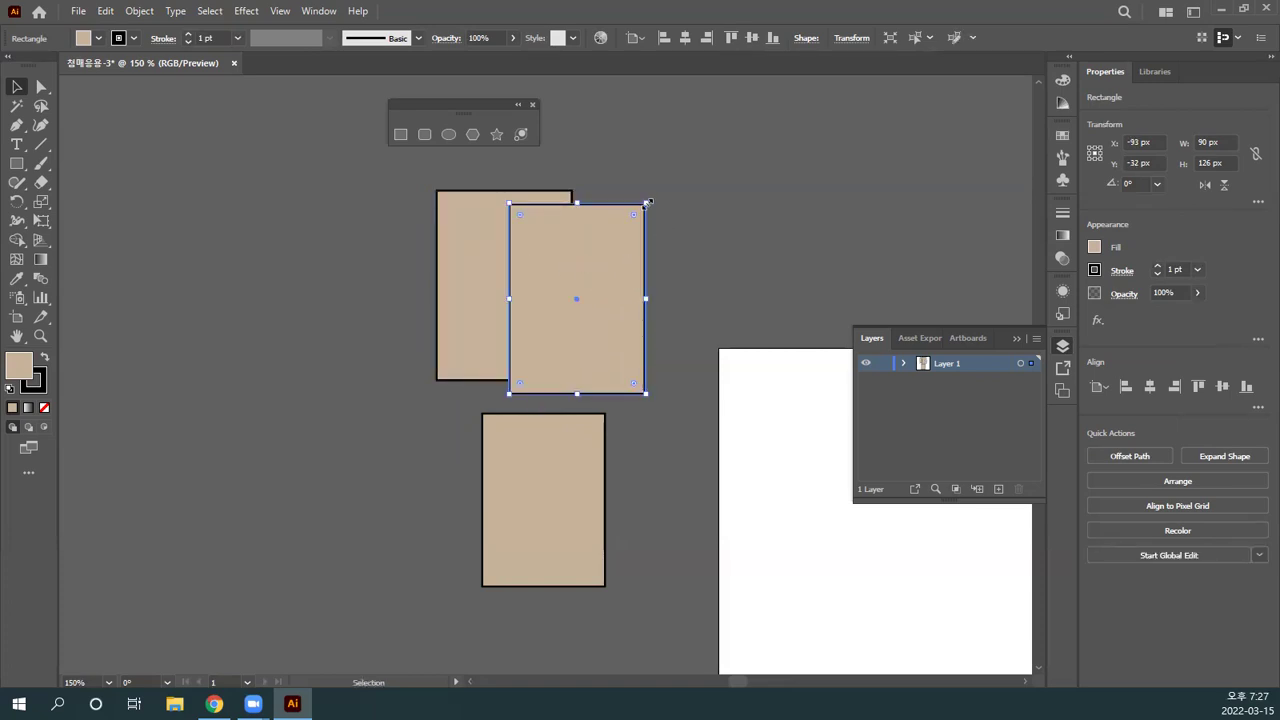
left_click_drag(647, 203, 613, 241)
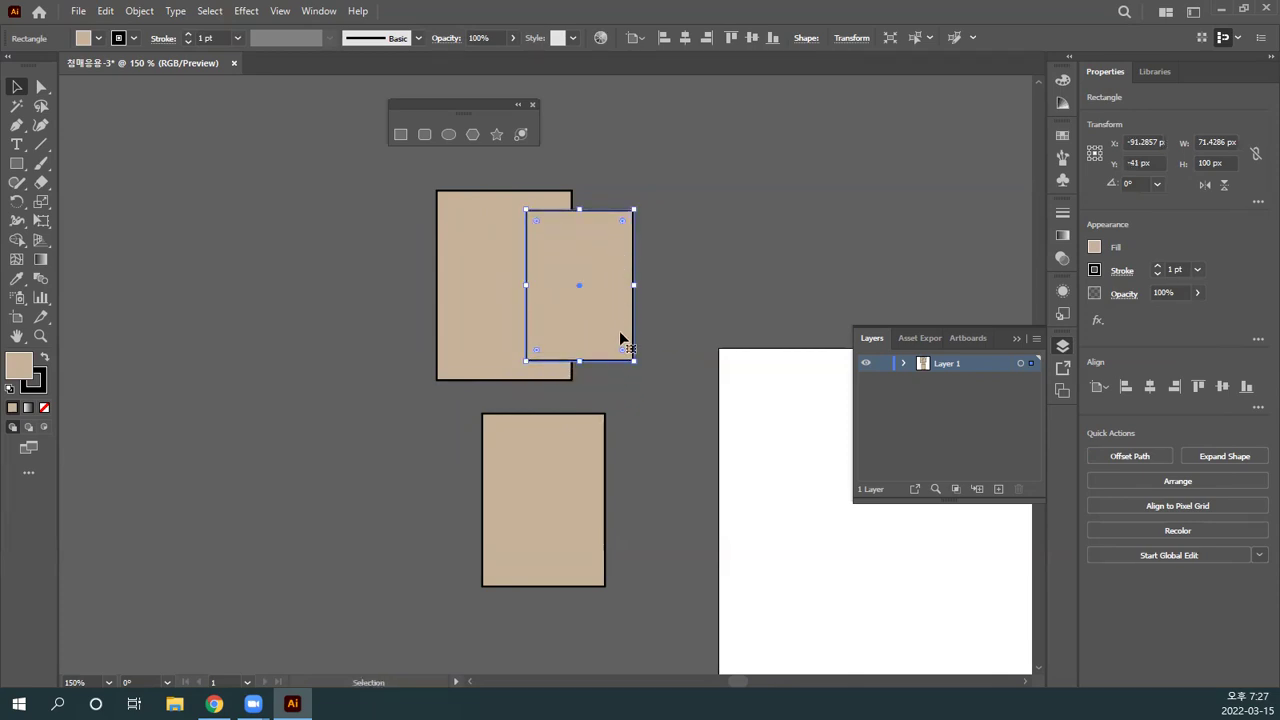
mouse_move(633, 359)
left_mouse_down()
mouse_move(603, 322)
mouse_move(631, 360)
mouse_move(609, 334)
mouse_move(626, 360)
mouse_move(621, 349)
left_mouse_up()
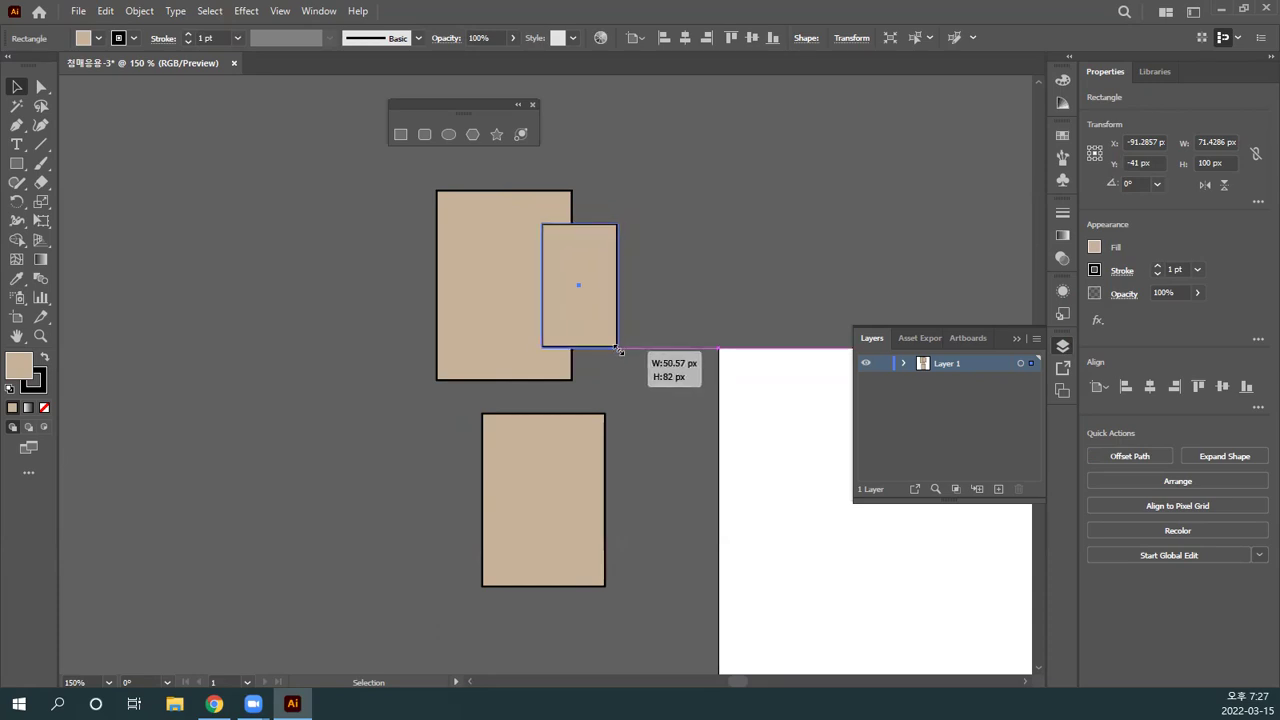
mouse_move(621, 352)
left_mouse_down()
mouse_move(617, 336)
mouse_move(623, 349)
mouse_move(600, 338)
mouse_move(621, 359)
mouse_move(613, 347)
left_mouse_up()
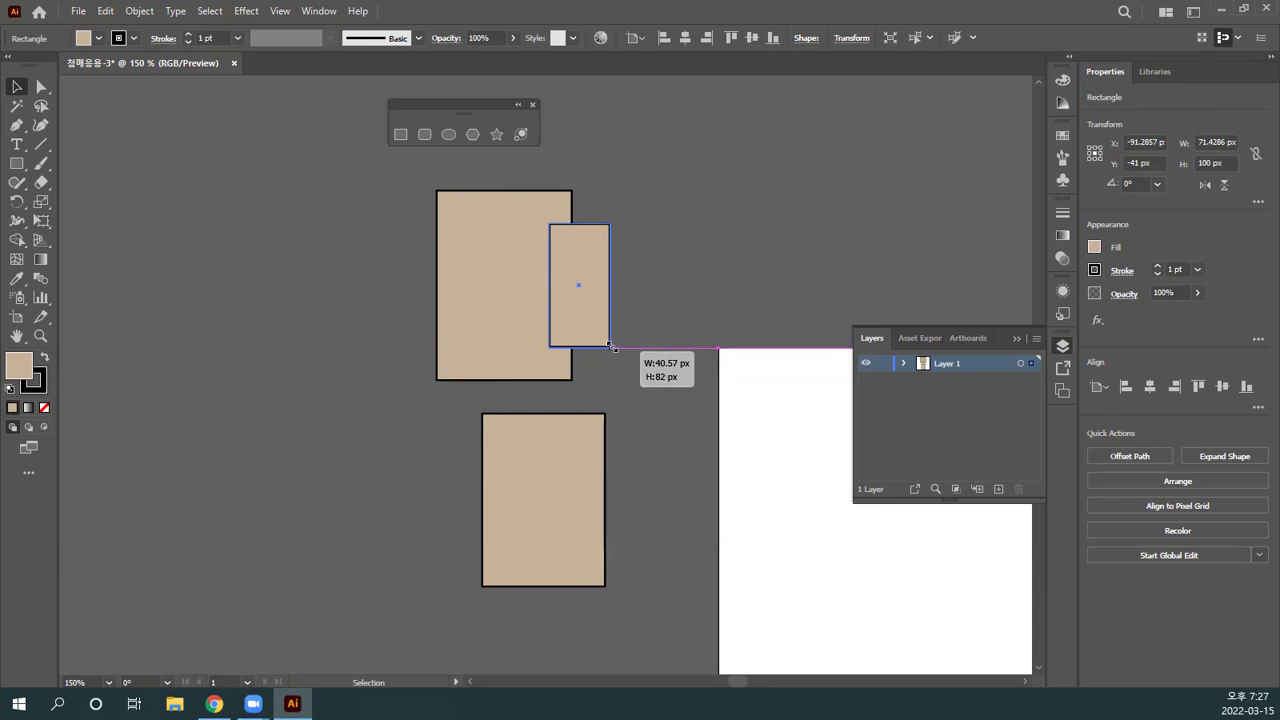
mouse_move(613, 347)
left_mouse_down()
mouse_move(626, 362)
mouse_move(612, 336)
mouse_move(638, 370)
mouse_move(608, 341)
left_mouse_up()
Step: Duplicate the small rectangle horizontally onto the large rectangle's left edge, at about X -198 px, Y -54 px
left_click_drag(588, 295, 421, 279)
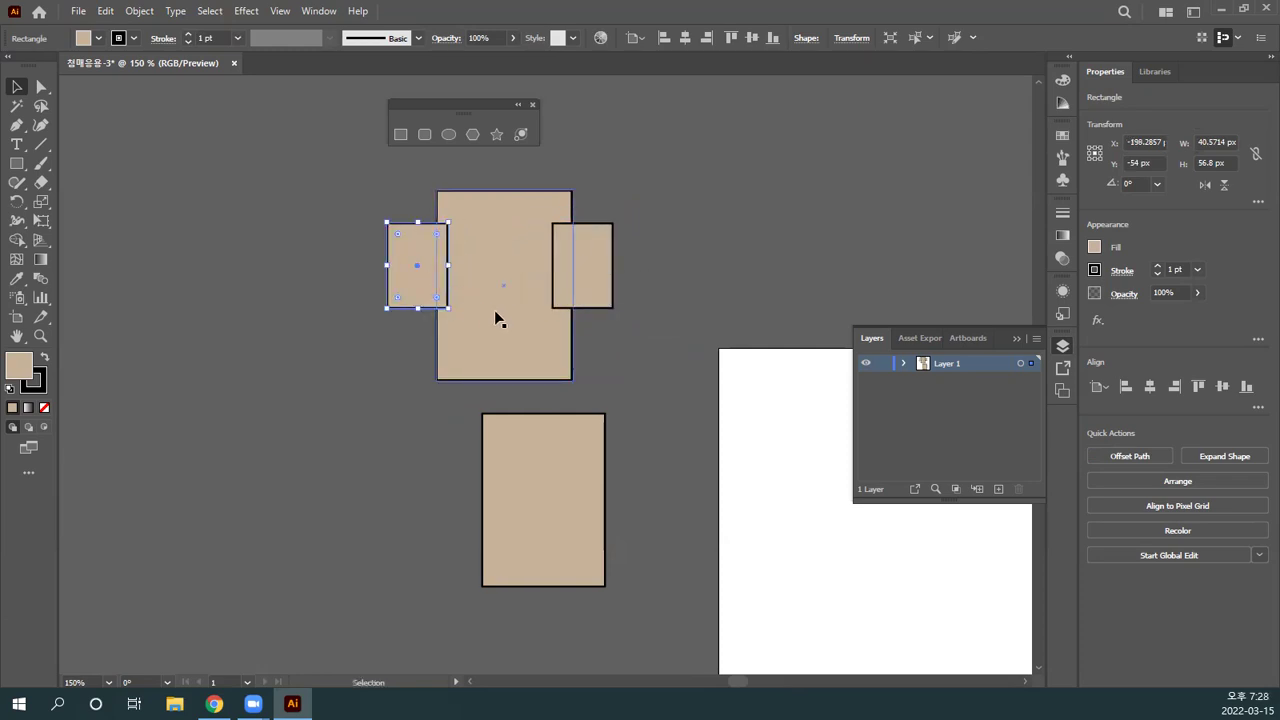
left_click(622, 316)
left_click(586, 276)
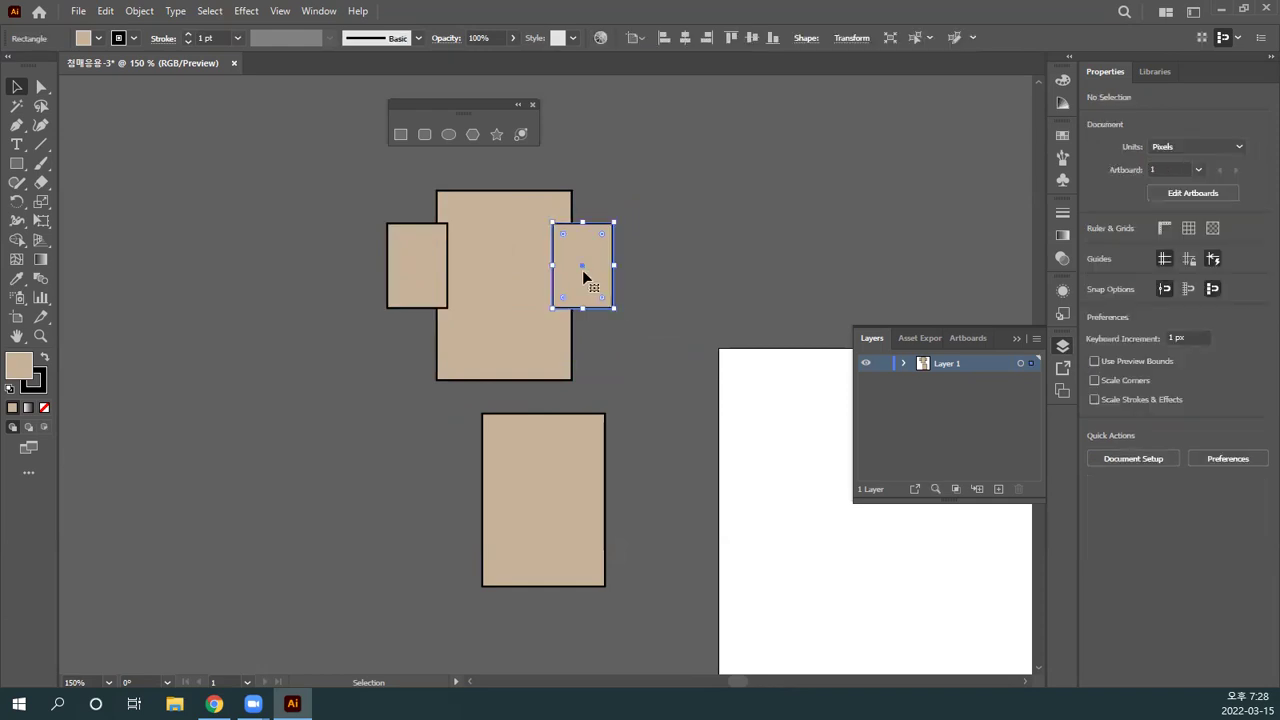
left_click(641, 282)
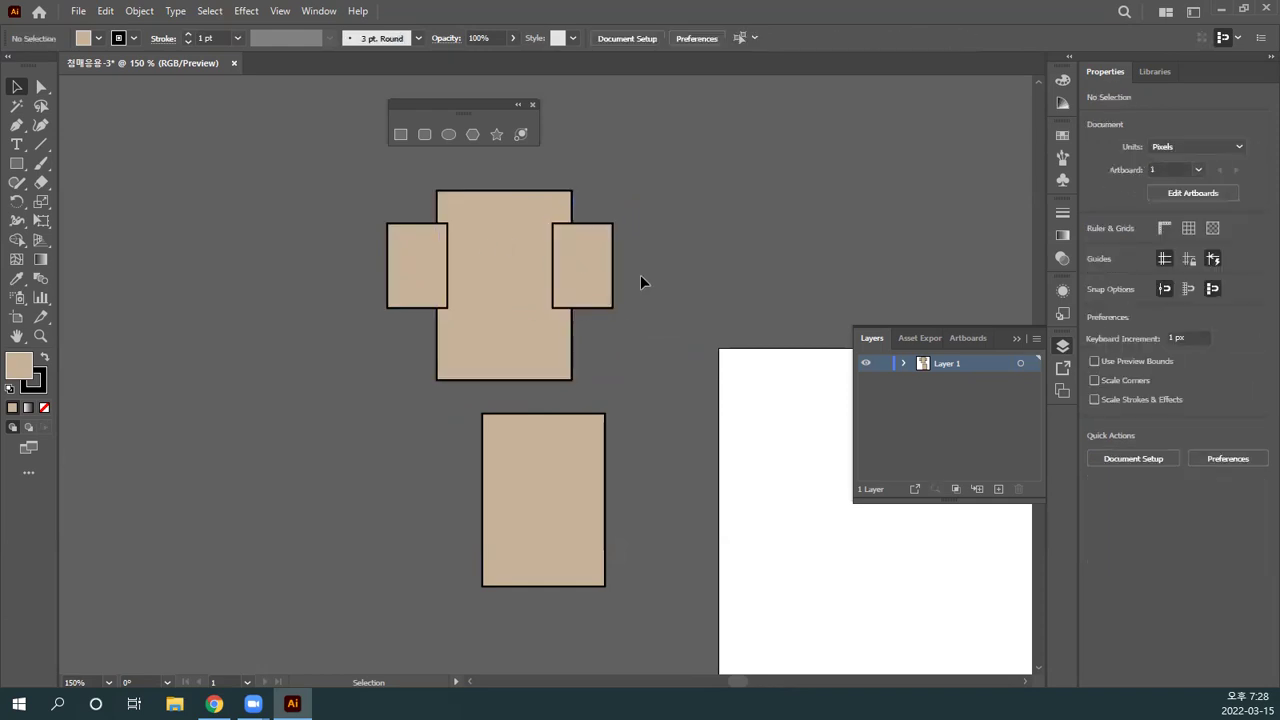
Step: Delete the small rectangle on the right edge and move the left one clear of the large rectangle's right side
left_click(584, 276)
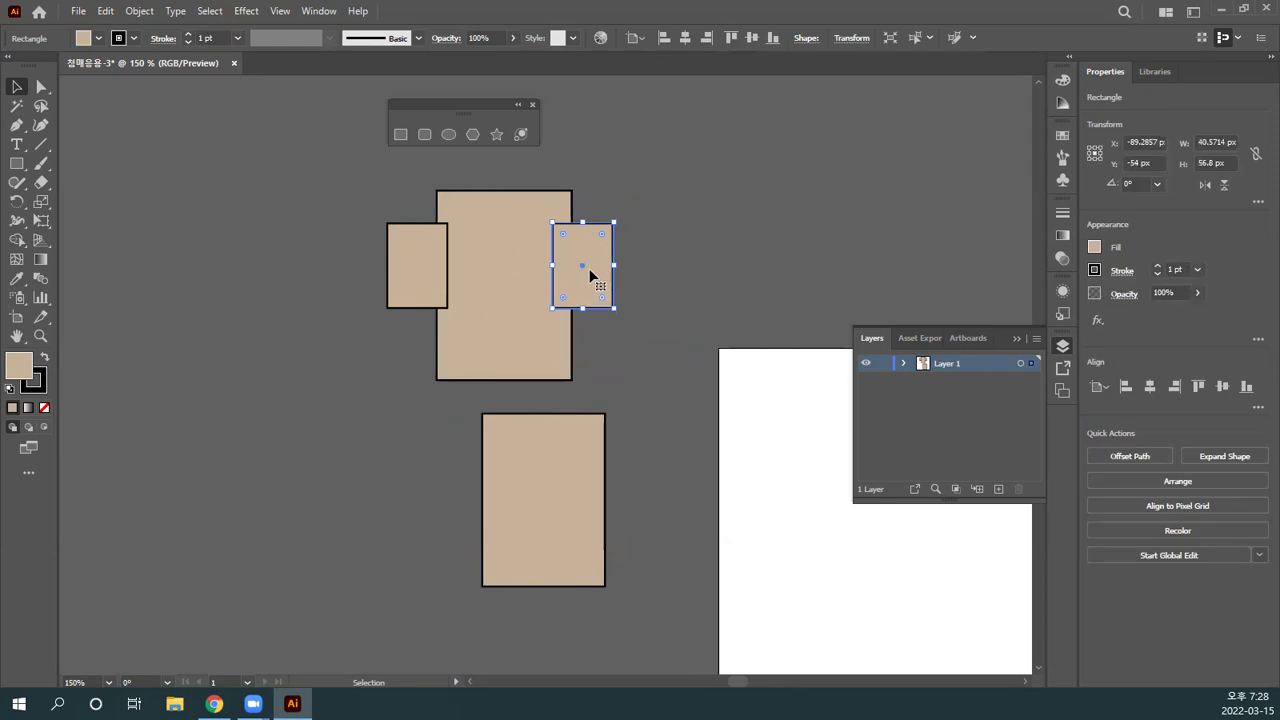
key("Delete")
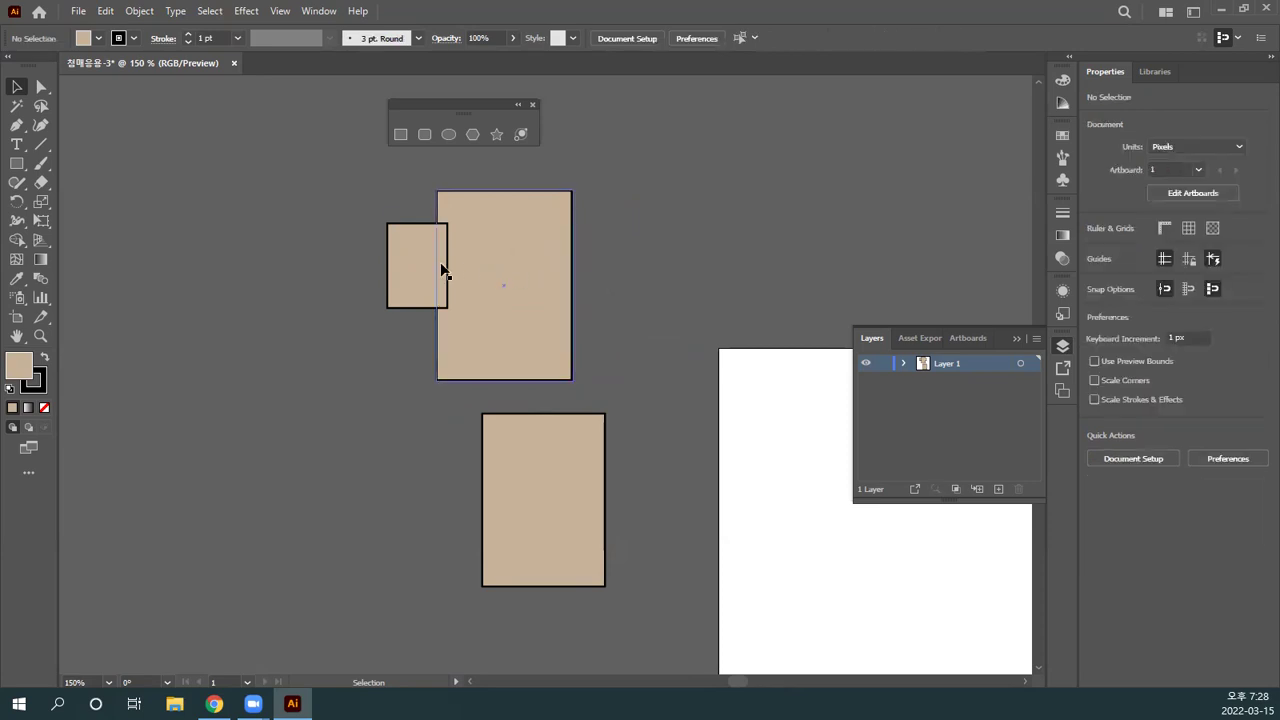
left_click_drag(427, 262, 651, 255)
left_click(591, 226)
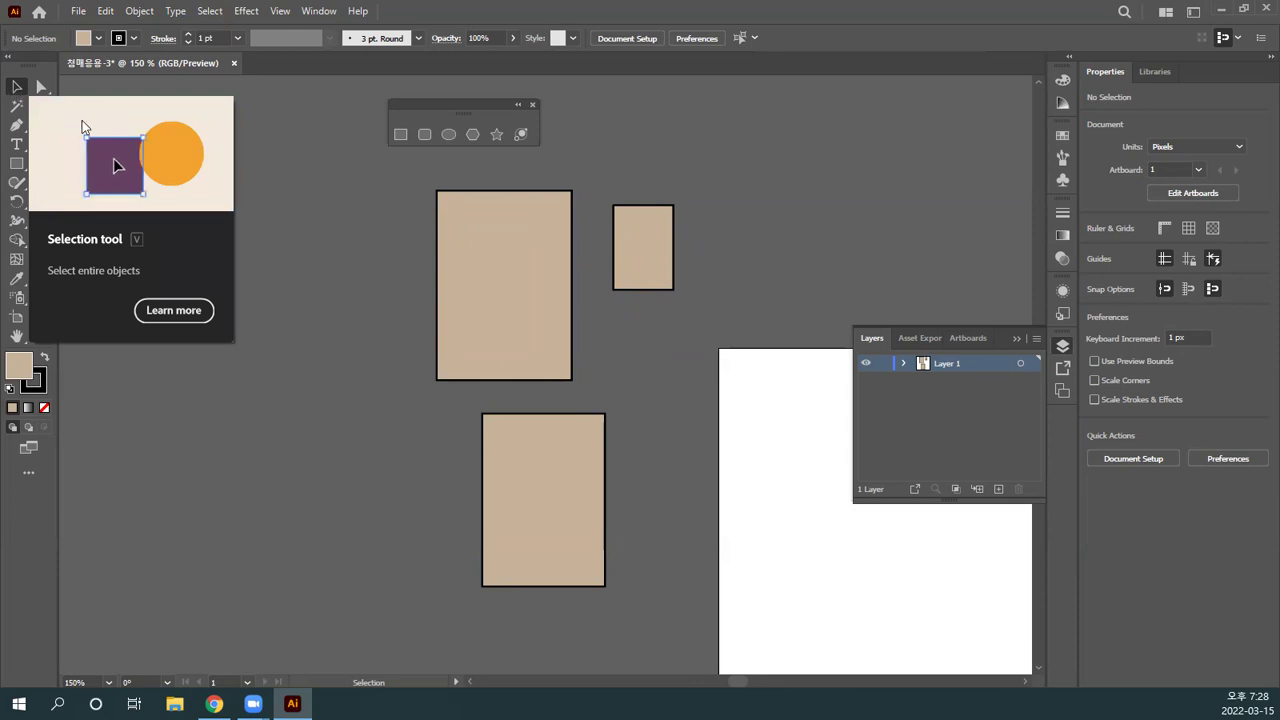
Step: Turn the small rectangle into a fully rounded capsule about 40.6 × 90.4 px, placed at about X -58 px, Y -55 px
left_click(500, 294)
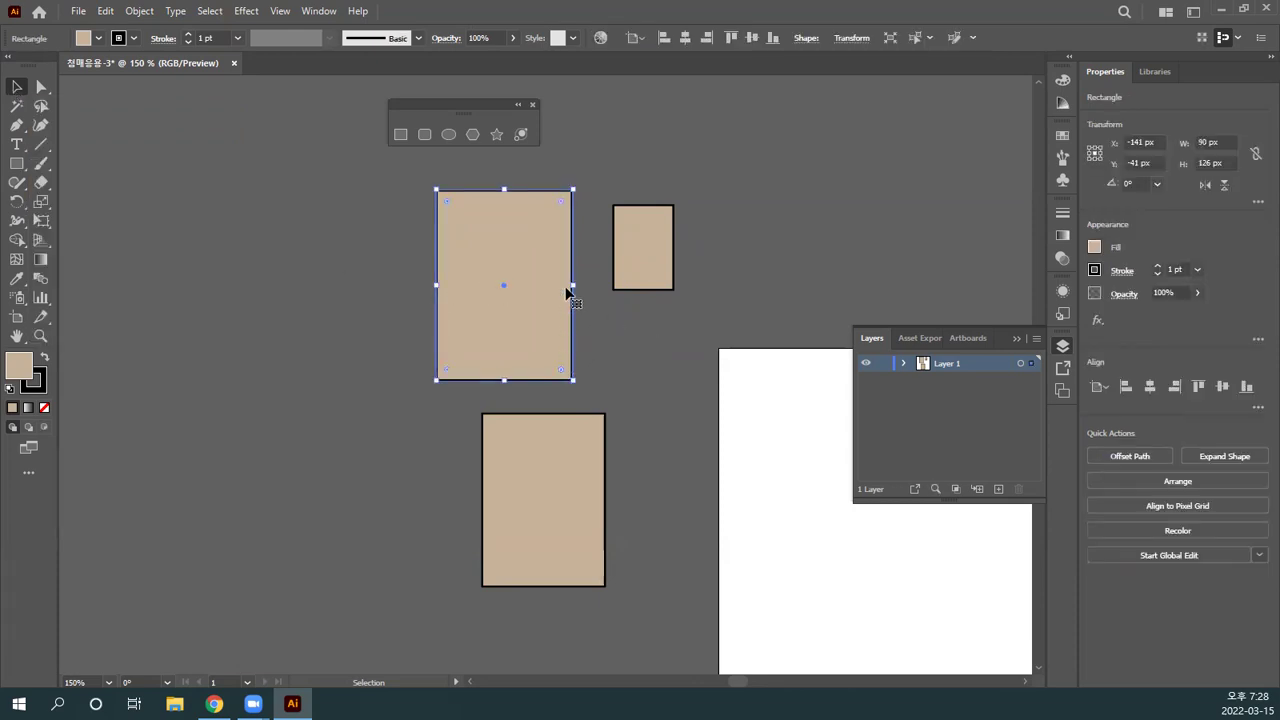
left_click(621, 221)
left_click_drag(623, 220, 635, 340)
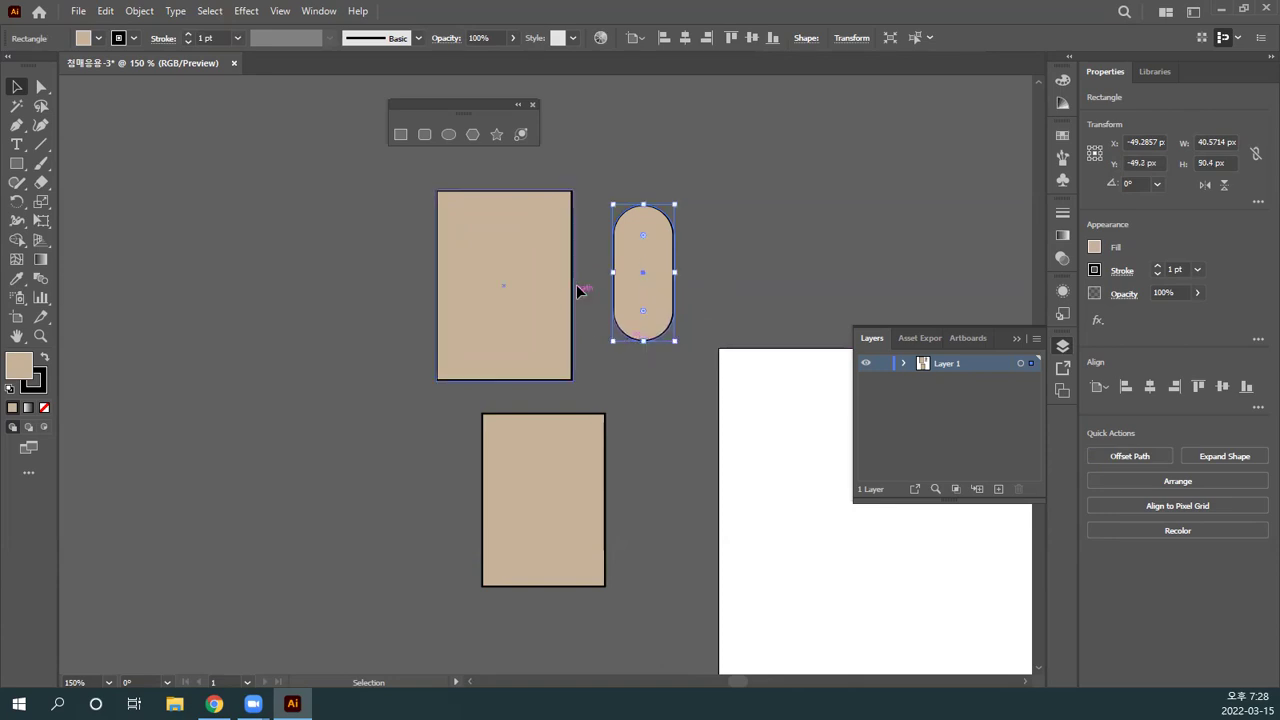
left_click(602, 256)
left_click_drag(622, 235, 623, 242)
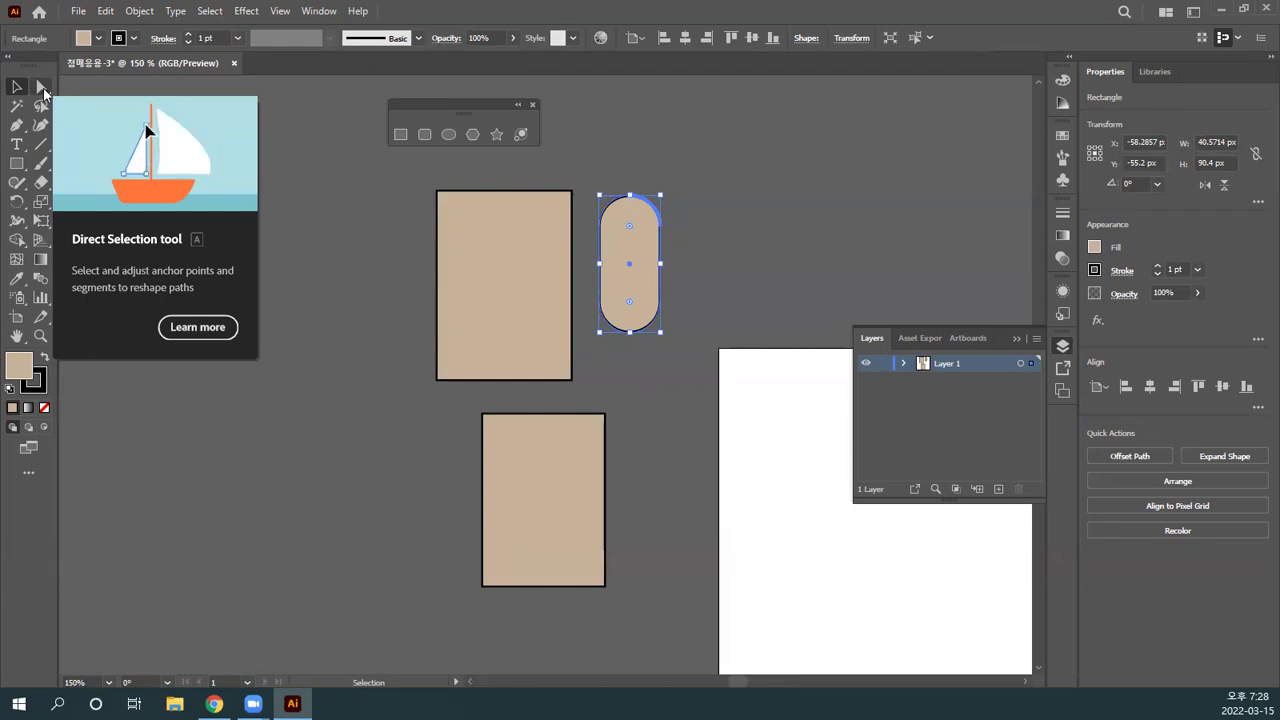
Step: Use Direct Selection to move only the large upper rectangle's top-left anchor point 19 px to the right
left_click(41, 87)
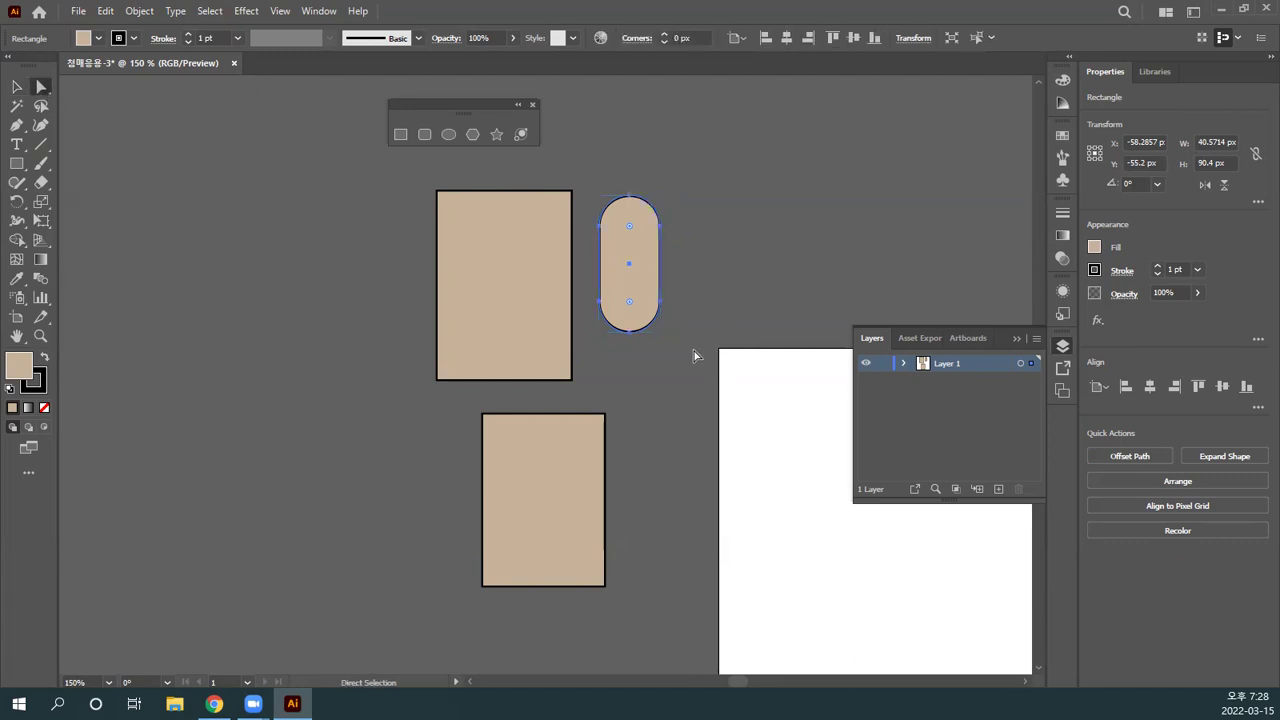
left_click(715, 293)
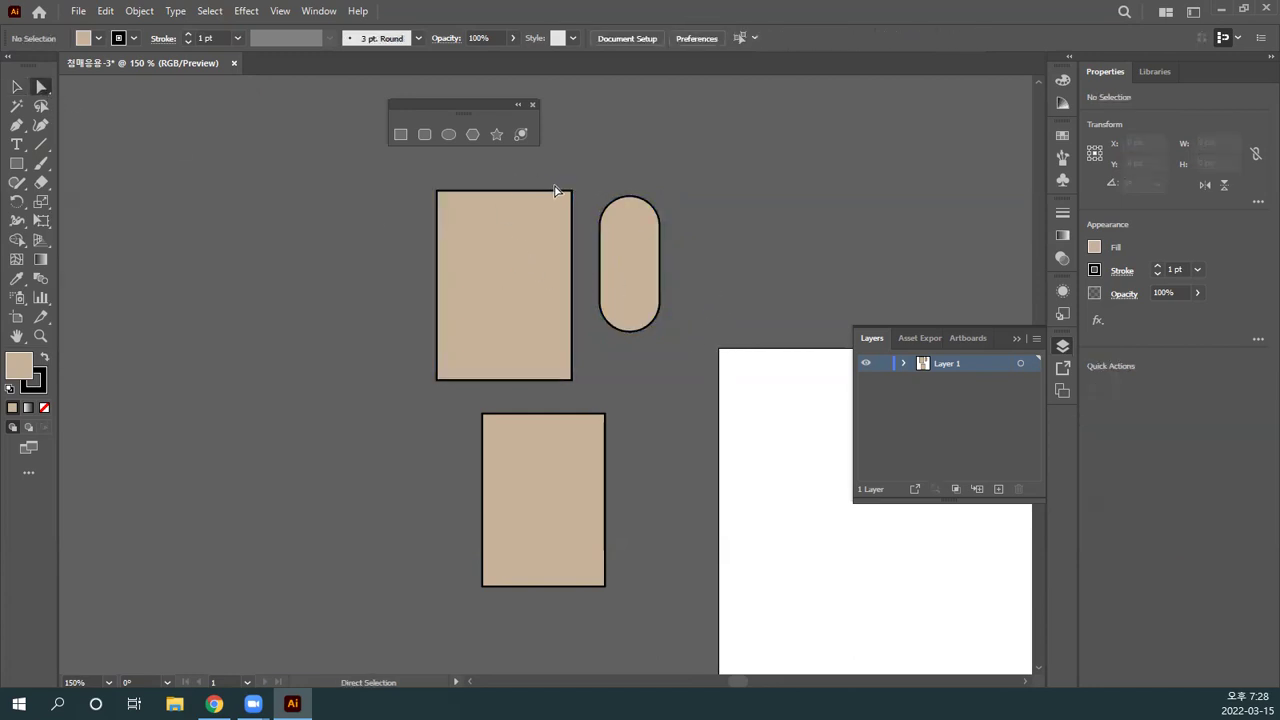
left_click(491, 190)
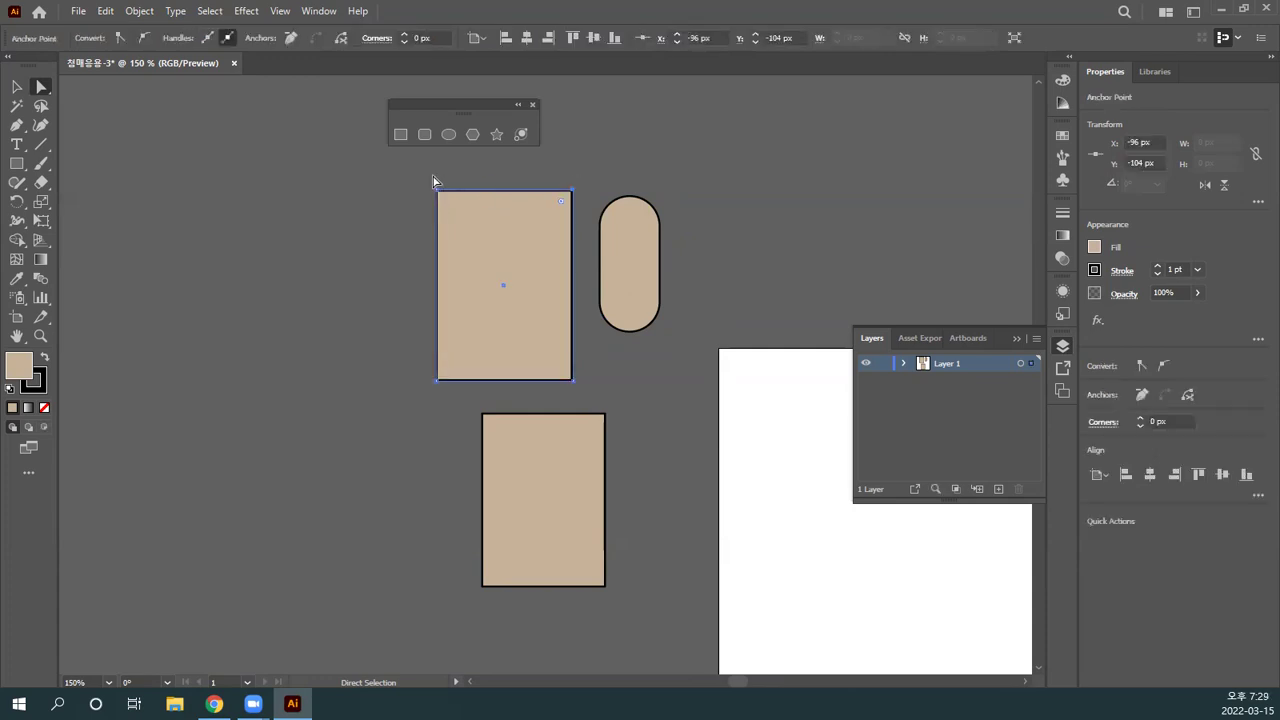
left_click(437, 190)
key("Right")
key("Right")
key("Right")
key("Right")
key("Right")
key("Right")
key("Right")
key("Right")
key("Right")
key("Right")
key("Right")
key("Right")
key("Right")
key("Right")
key("Right")
key("Right")
key("Right")
key("Right")
key("Right")
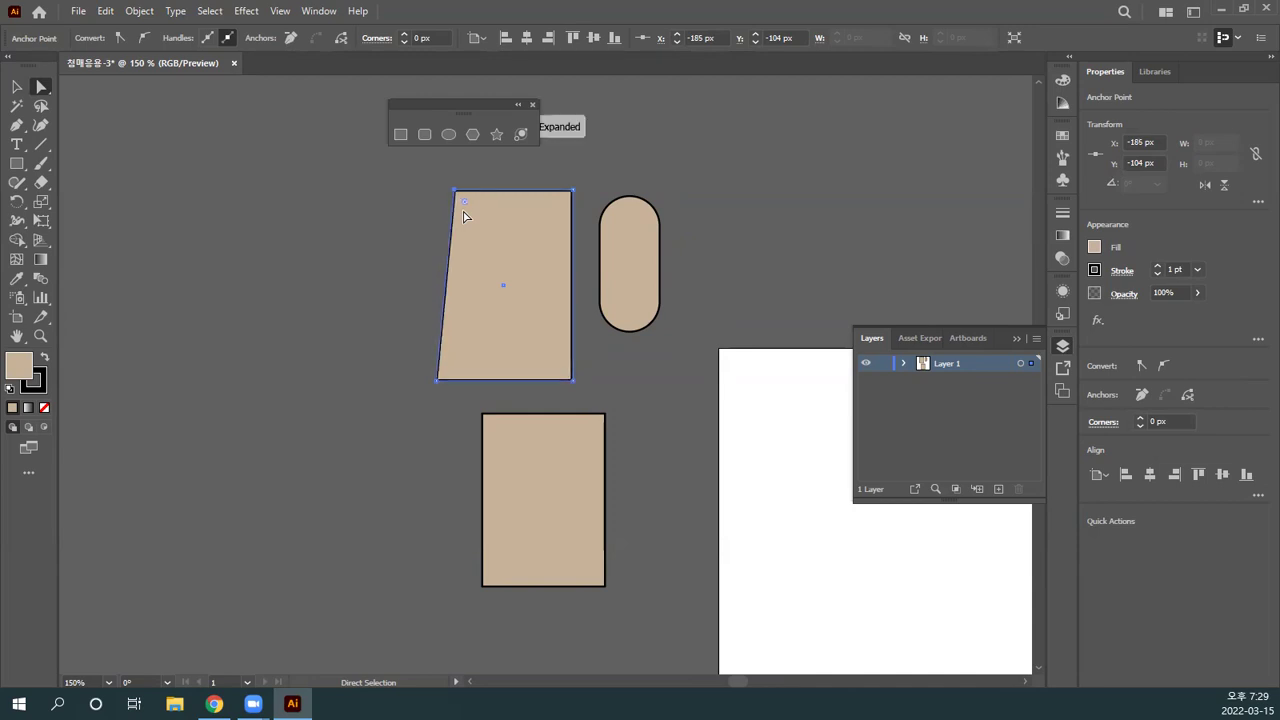
Step: Move the same shape's top-right anchor point 17 px to the left, to X -113 px, forming a trapezoid
left_click(588, 210)
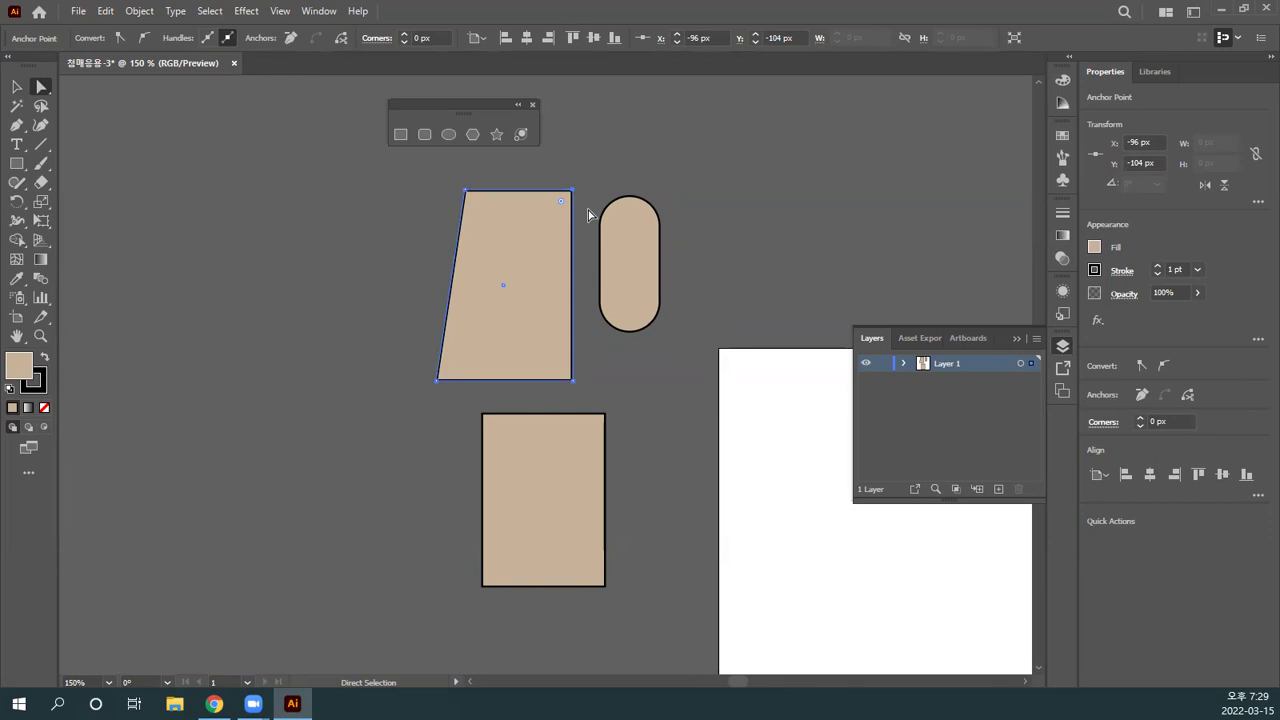
key("Left")
key("Left")
key("Left")
key("Left")
key("Left")
key("Left")
key("Left")
key("Left")
key("Left")
key("Left")
key("Left")
key("Left")
key("Left")
key("Left")
key("Left")
key("Left")
key("Left")
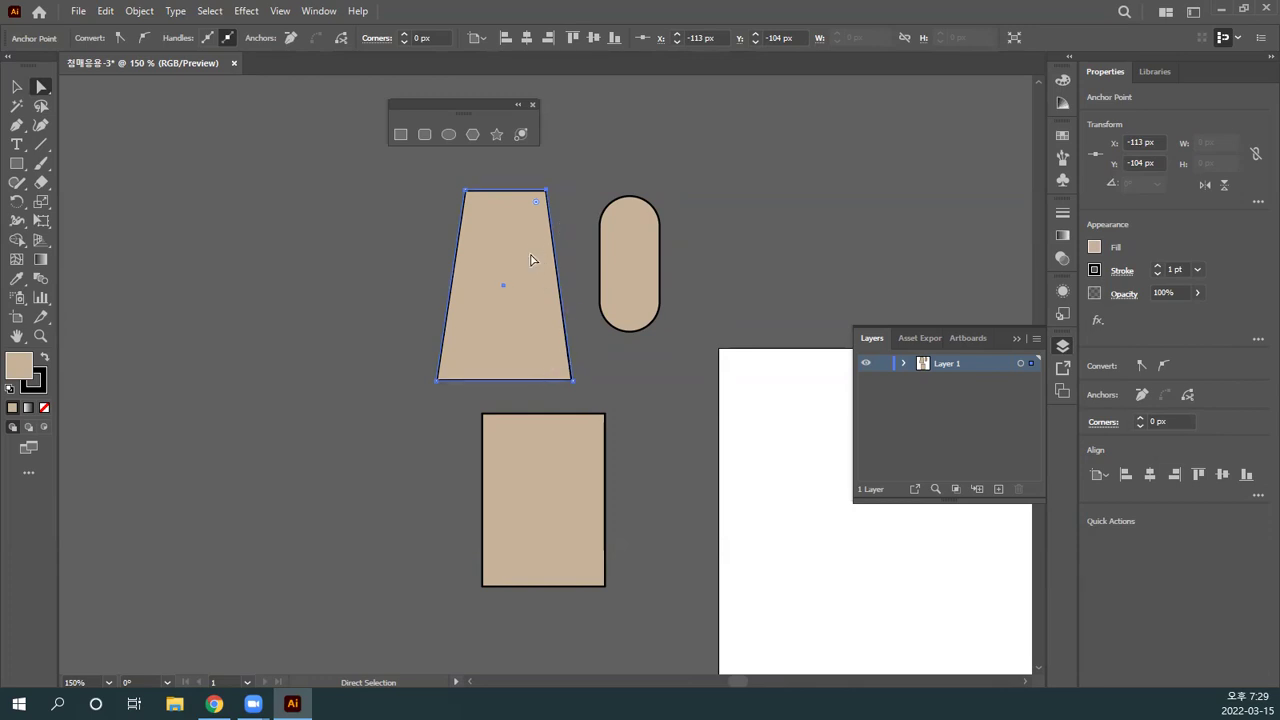
Step: Raise the trapezoid's base to about Y 6 px with its left corner at X -182 px, and its top edge to about Y -120 px
mouse_move(572, 379)
left_mouse_down()
mouse_move(552, 334)
mouse_move(549, 368)
mouse_move(537, 359)
mouse_move(567, 372)
left_mouse_up()
left_click_drag(437, 380, 497, 354)
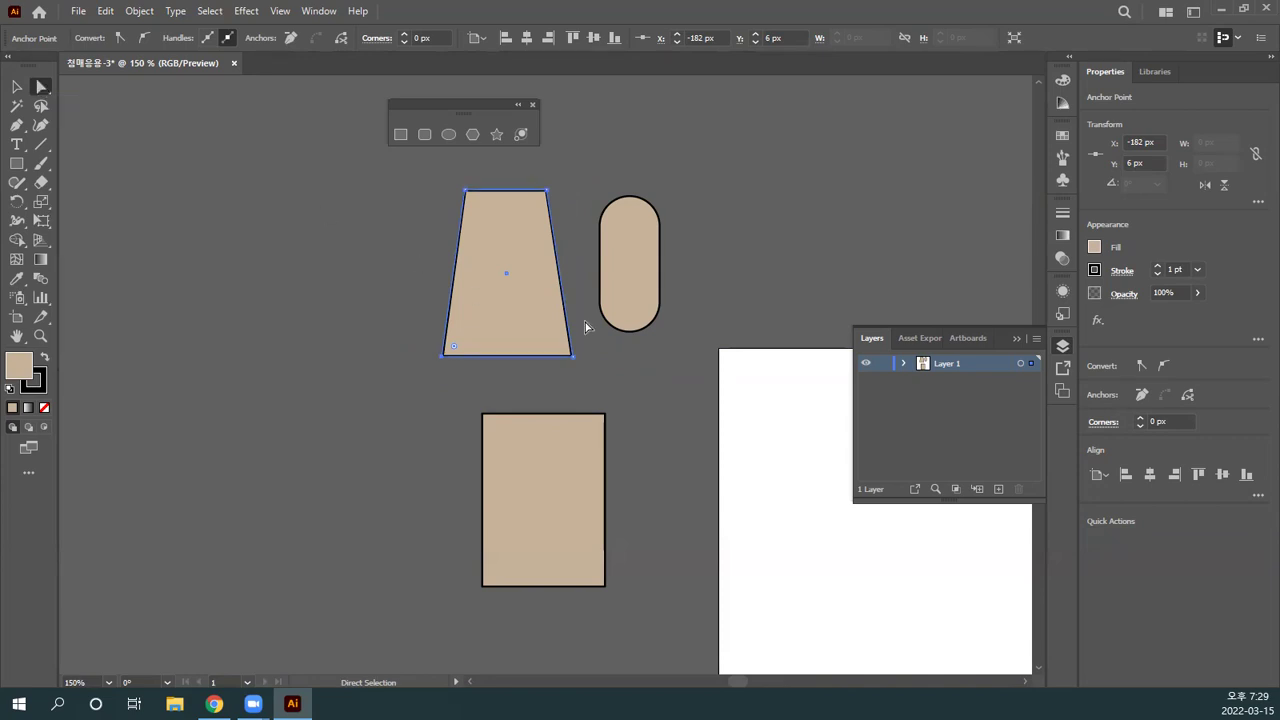
left_click_drag(549, 195, 506, 168)
left_click(525, 160)
Step: Move the whole trapezoid left to about X -171 px, Y -59 px
left_click_drag(513, 294, 489, 295)
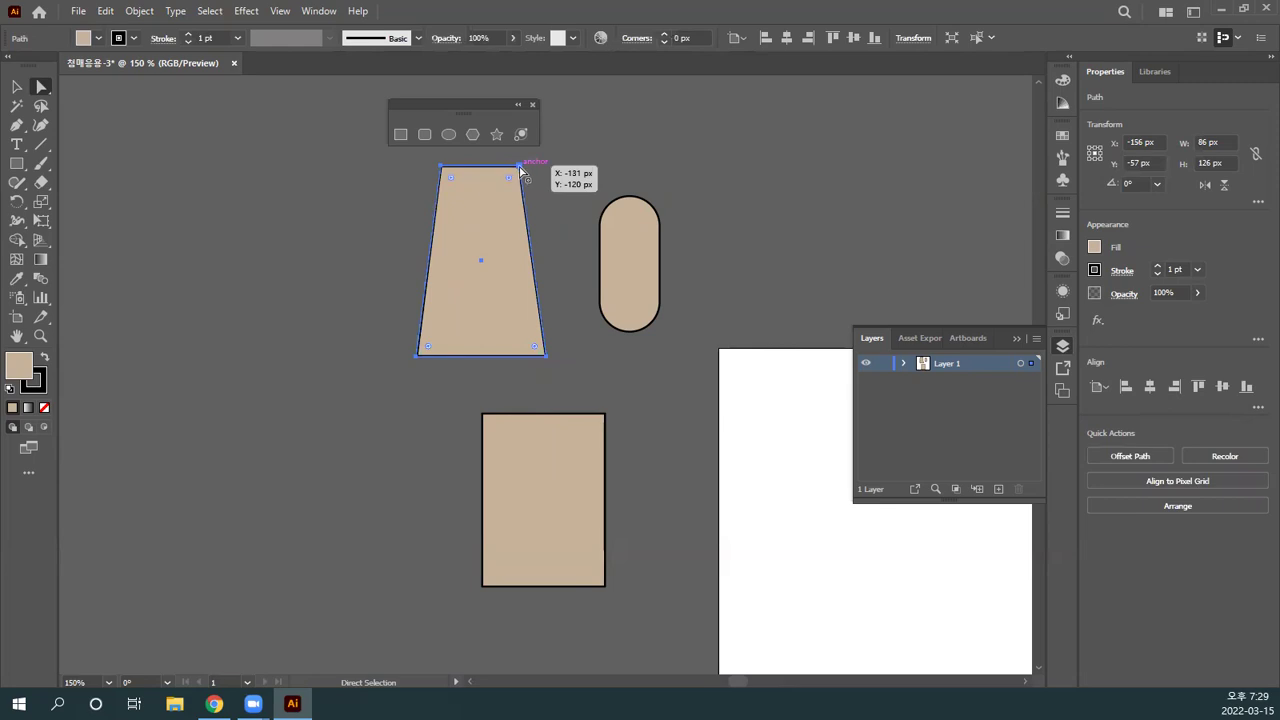
left_click_drag(516, 170, 512, 173)
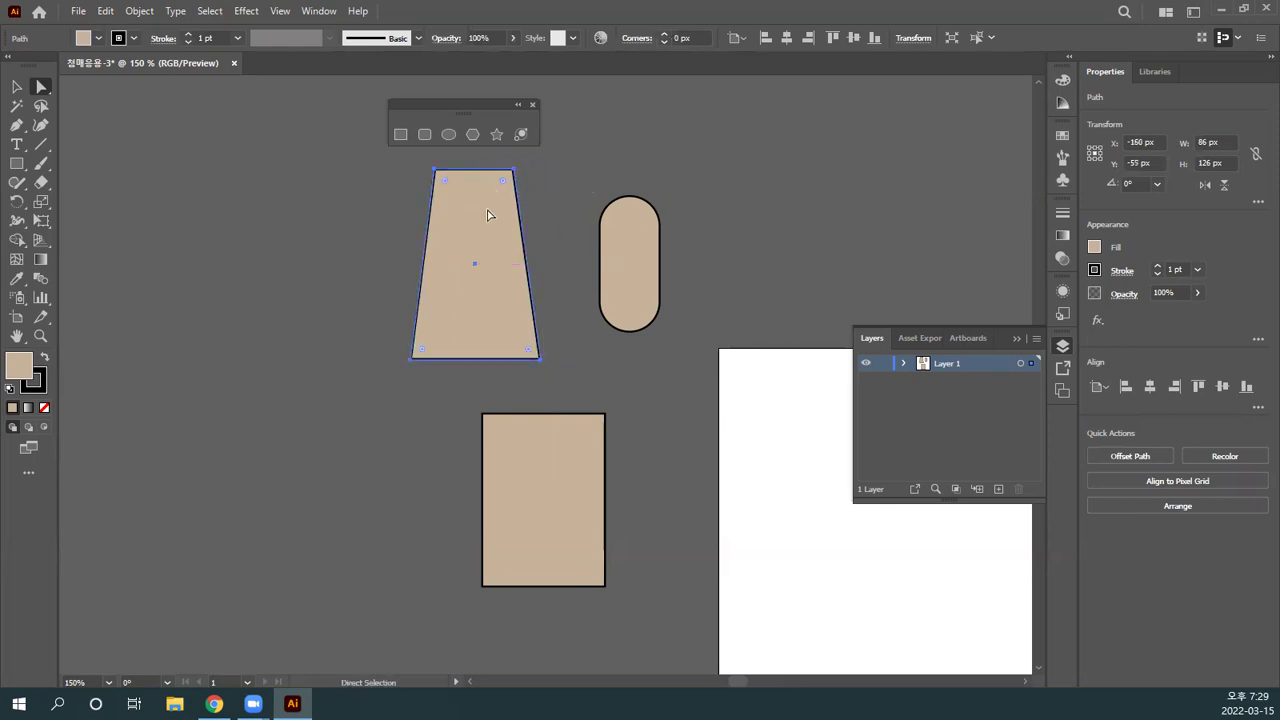
left_click(541, 245)
left_click_drag(497, 255, 460, 252)
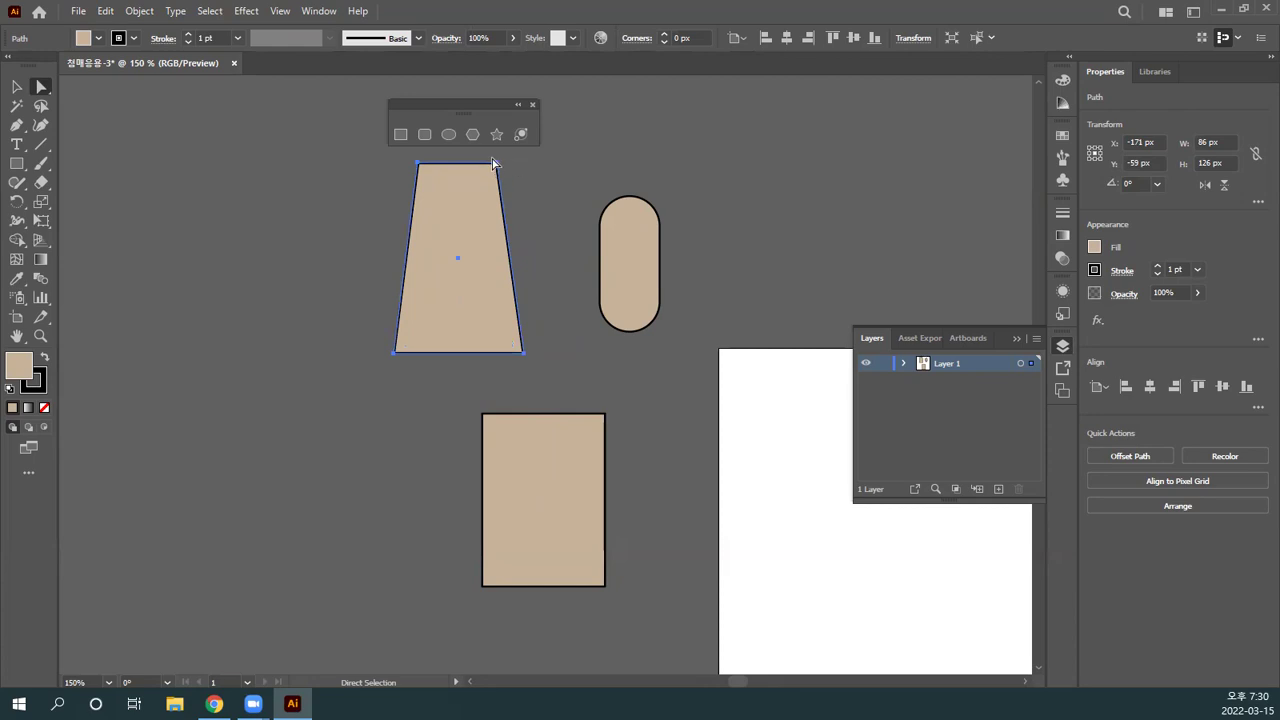
Step: Select the trapezoid's two bottom anchor points and nudge them right and back left, ending about 3 px right of their start
left_click(417, 164)
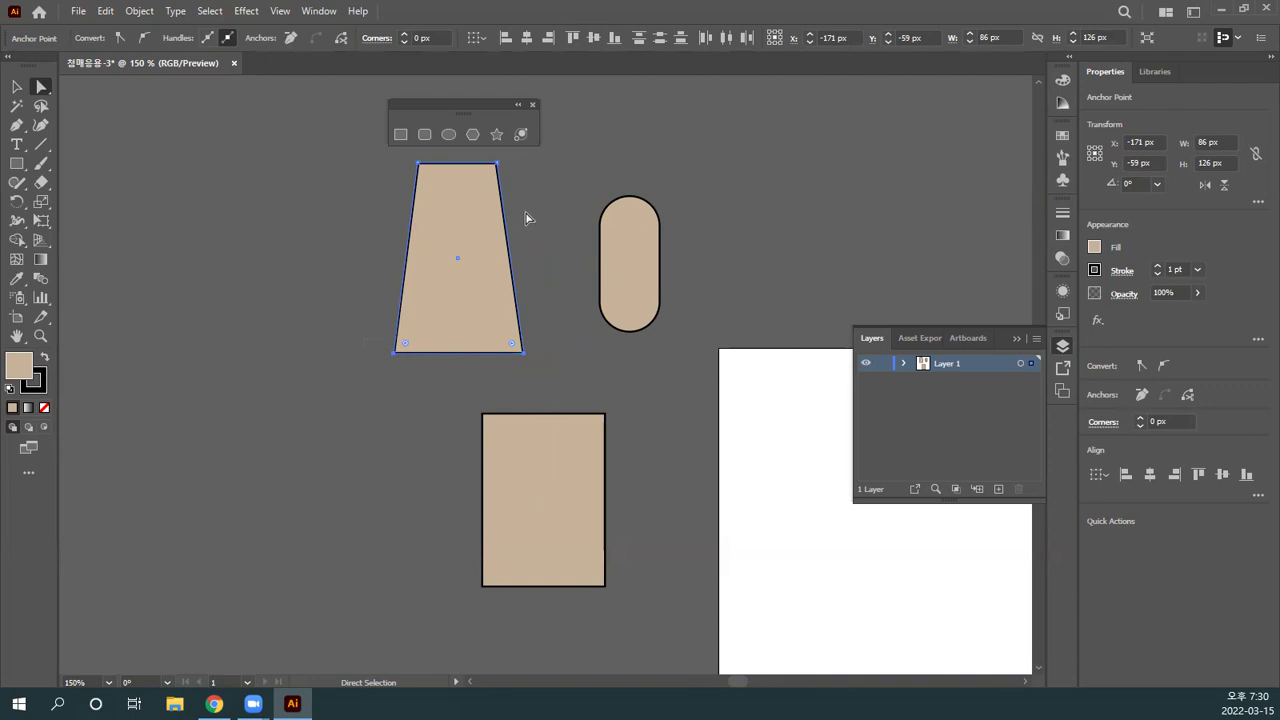
key("Right")
key("Right")
key("Right")
key("Right")
key("Right")
key("Right")
key("Right")
key("Right")
key("Right")
key("Right")
key("Right")
key("Right")
key("Right")
key("Right")
key("Right")
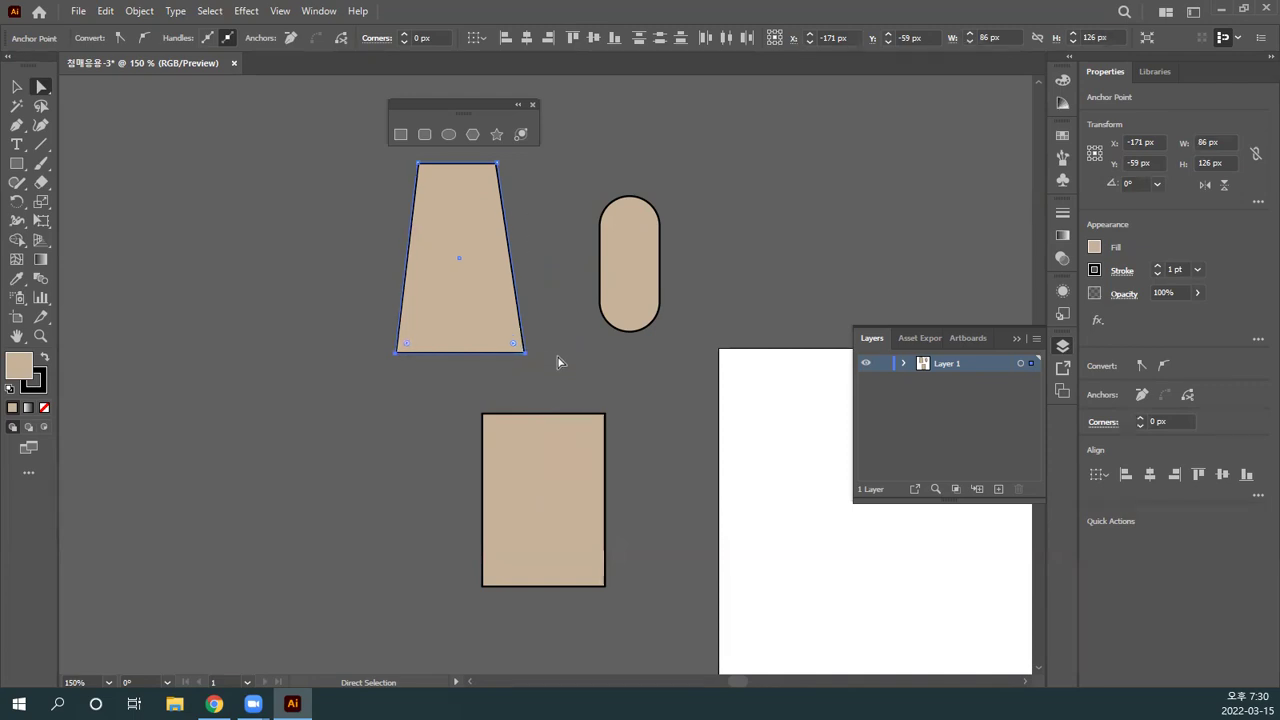
key("Left")
key("Left")
key("Left")
key("Left")
key("Left")
key("Left")
key("Left")
key("Left")
key("Left")
key("Left")
key("Left")
key("Left")
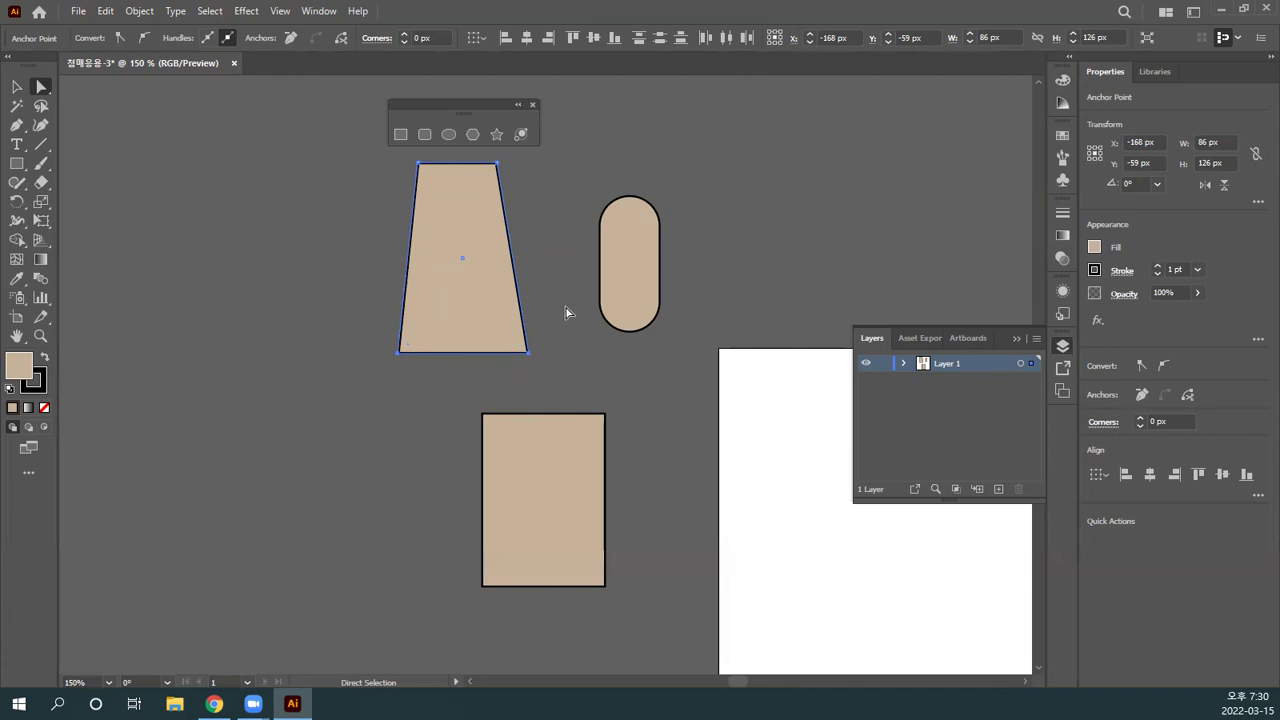
left_click(565, 313)
Step: Round only the trapezoid's bottom-left corner to a radius of about 29 px, and undo the rounding
left_click(634, 271)
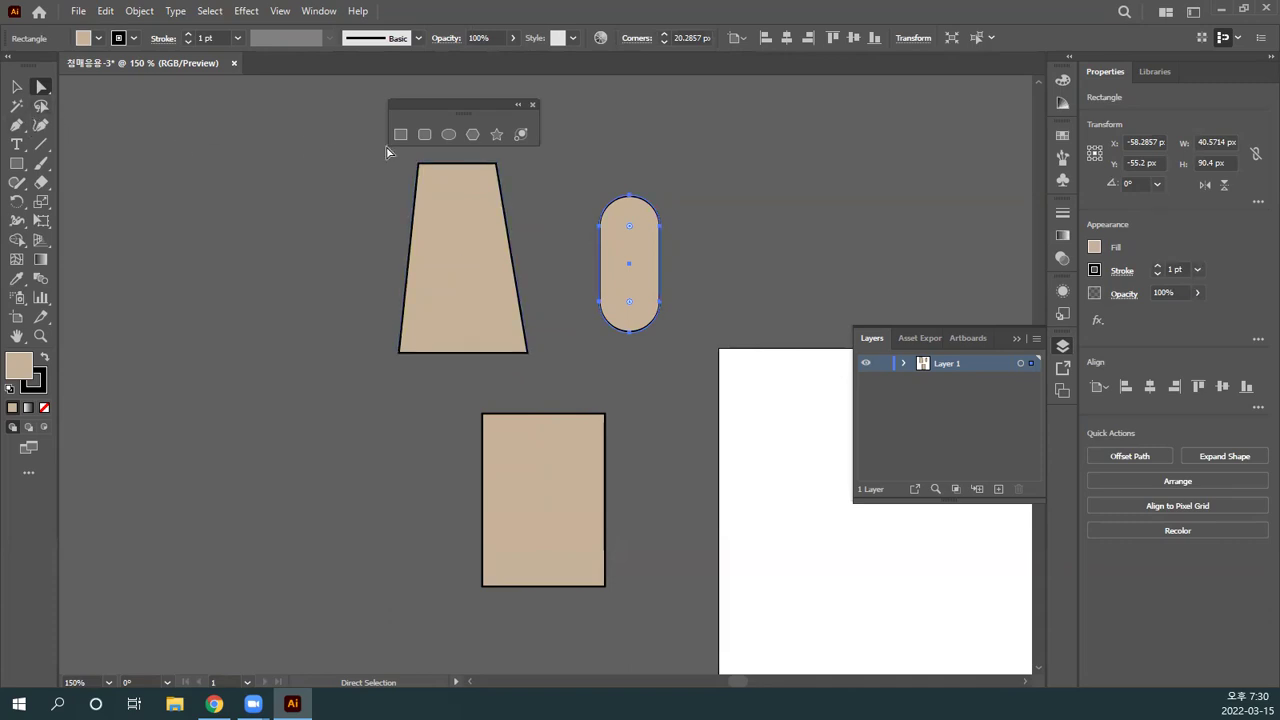
left_click_drag(466, 214, 258, 180)
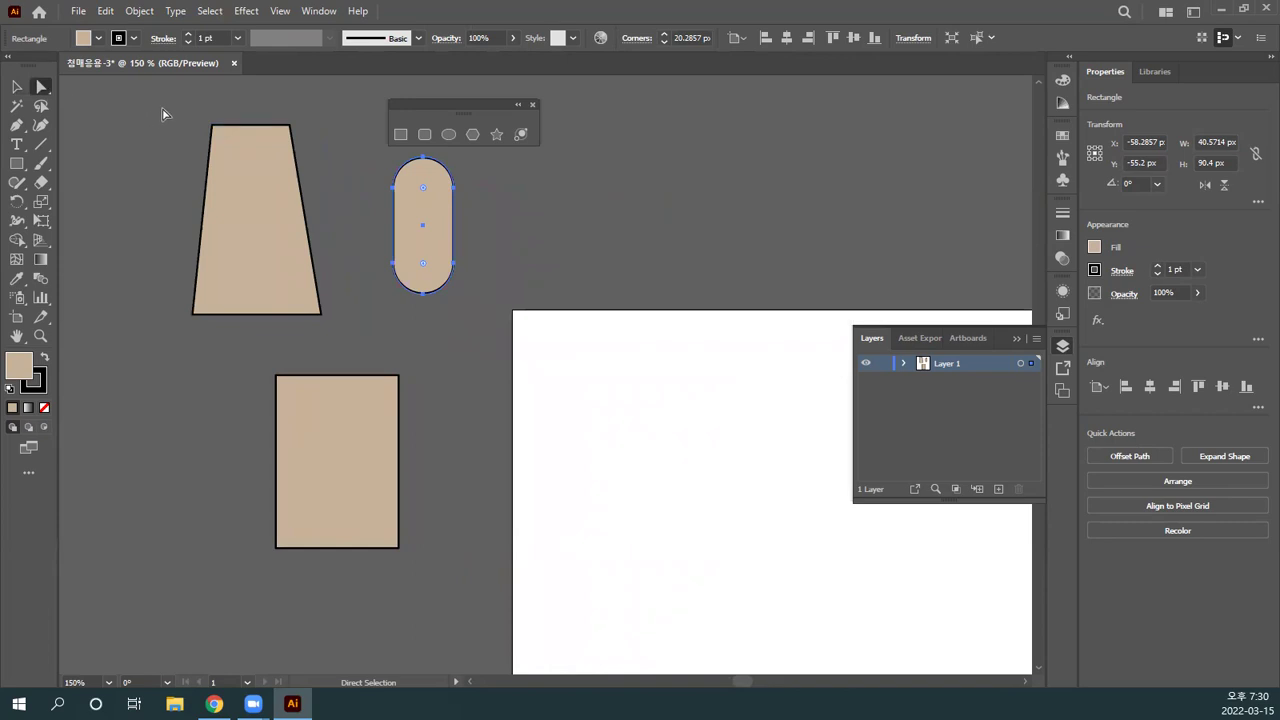
left_click_drag(166, 288, 250, 286)
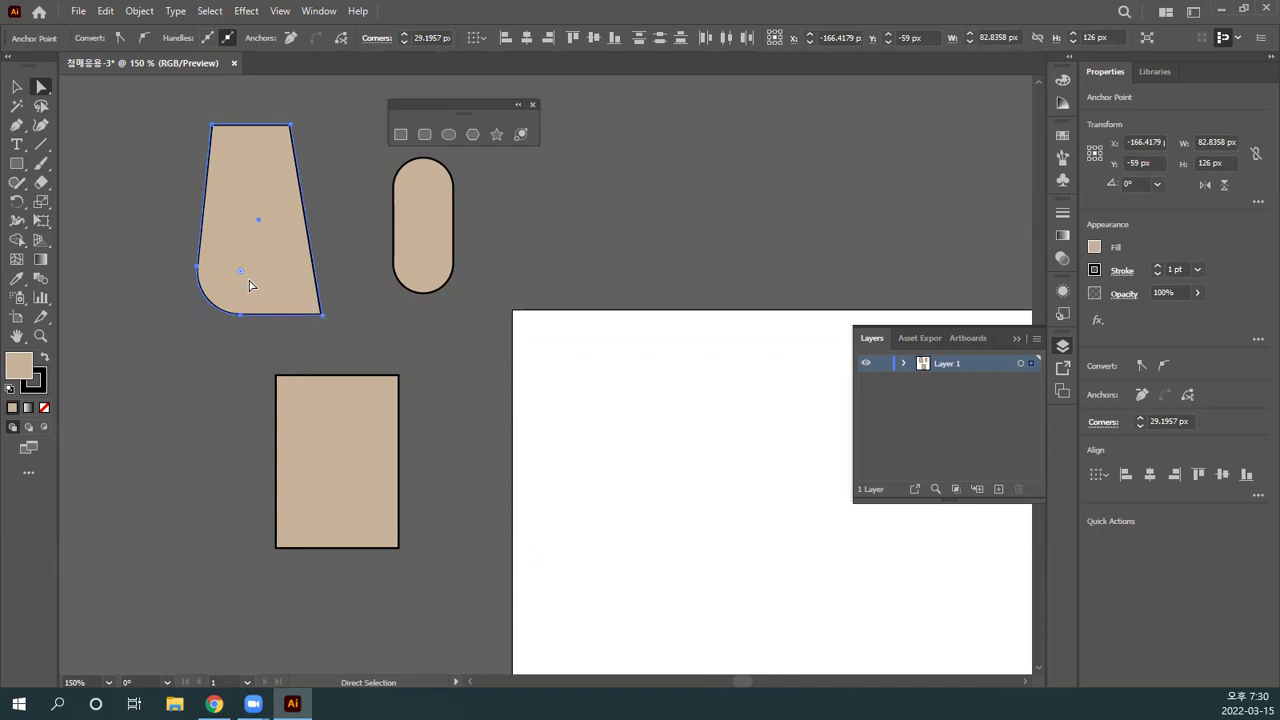
key("ctrl+z")
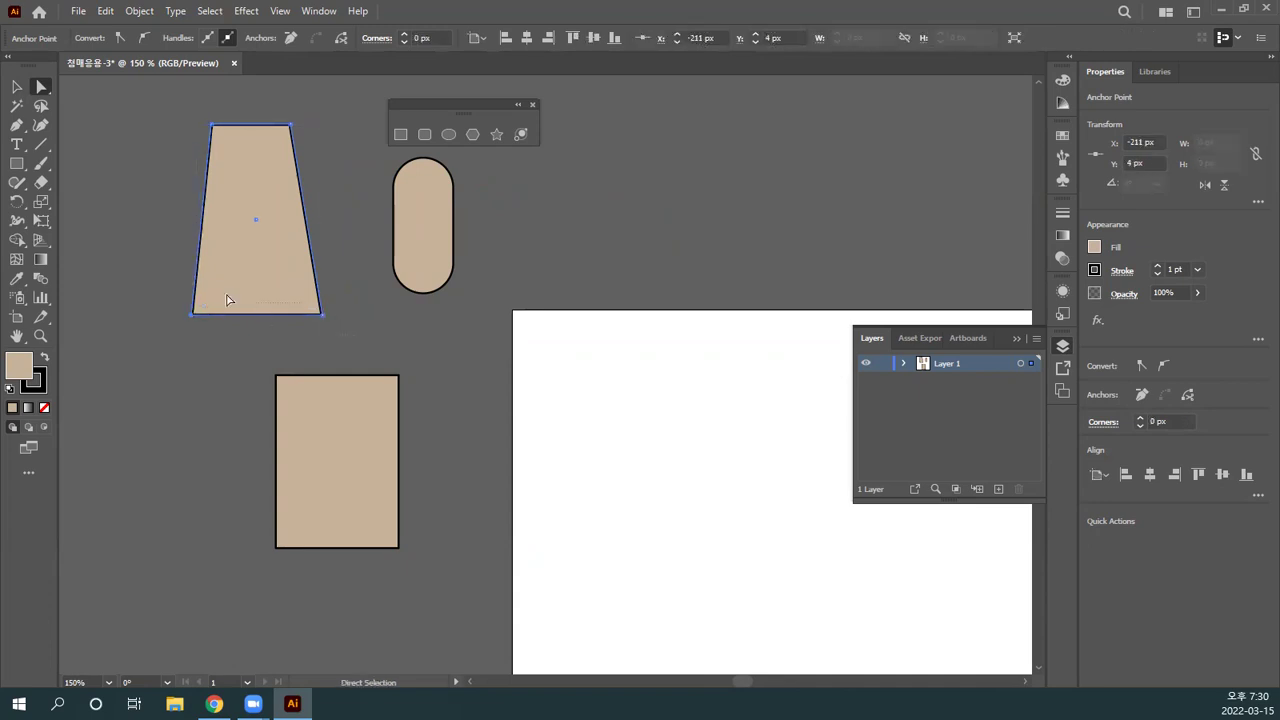
Step: Round the trapezoid's two bottom corners to a radius of about 32 px and its two top corners to about 8.4 px
left_click(196, 289)
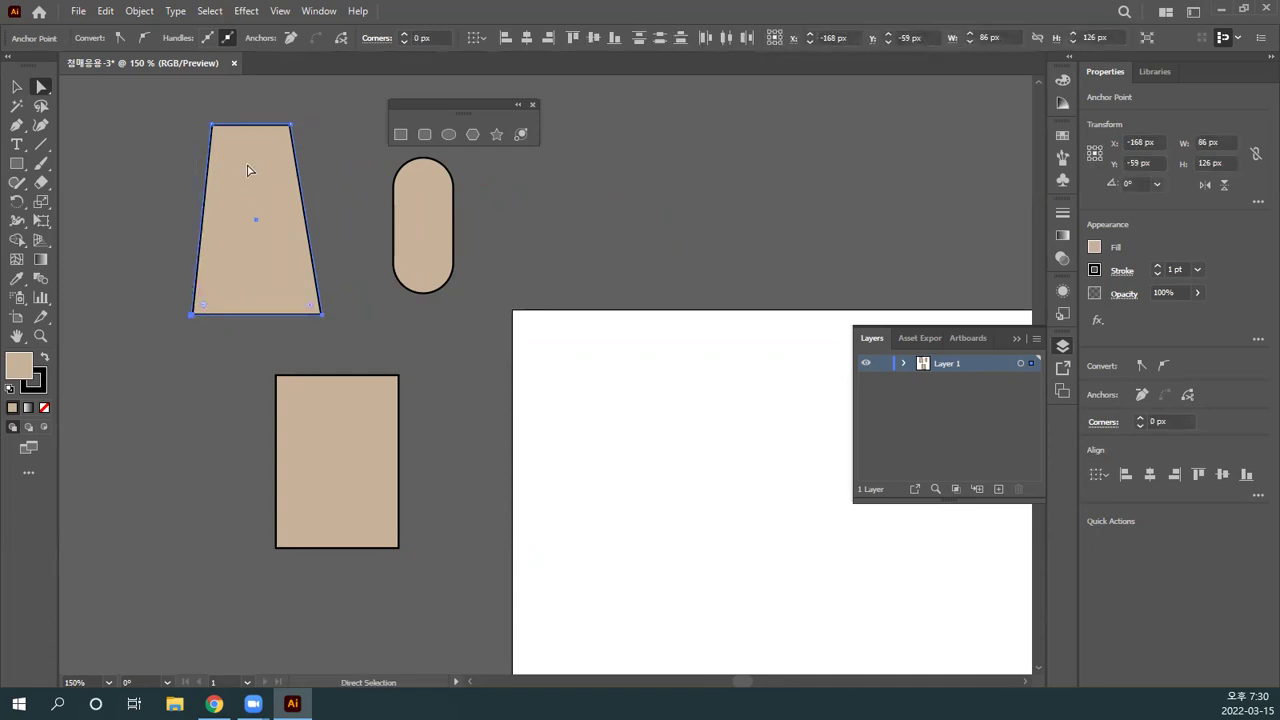
left_click_drag(203, 302, 250, 272)
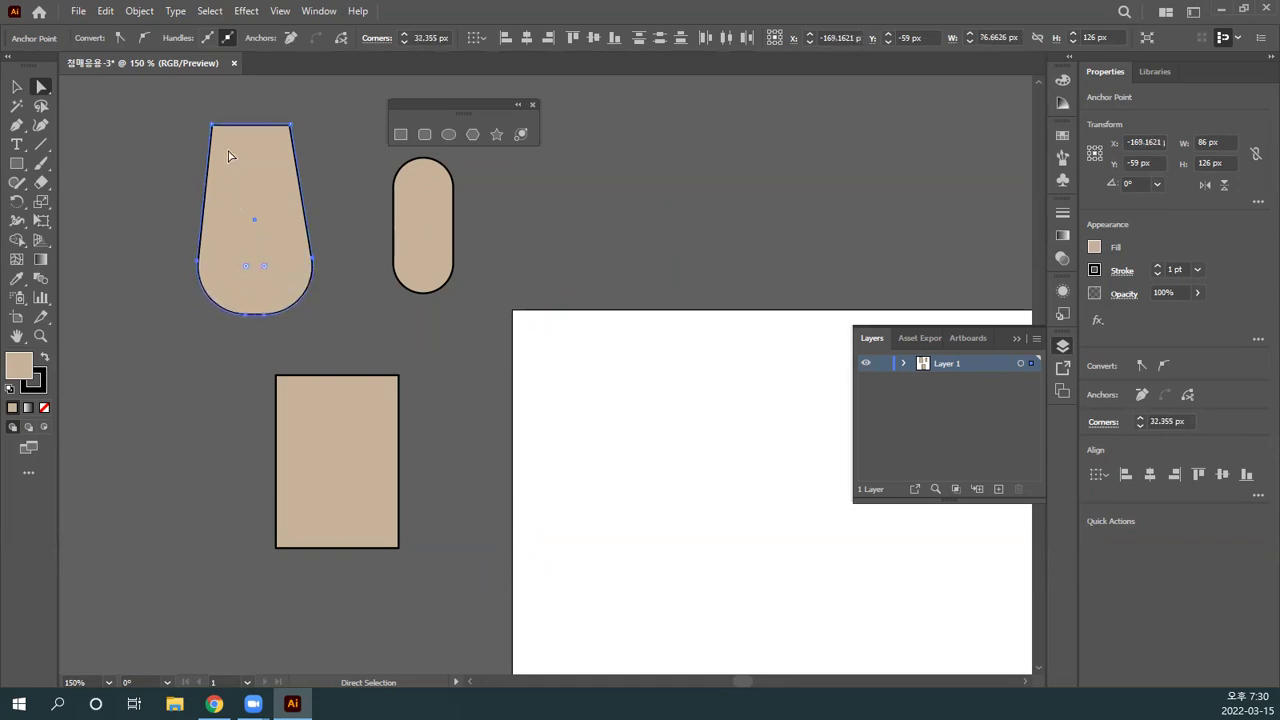
left_click(291, 126)
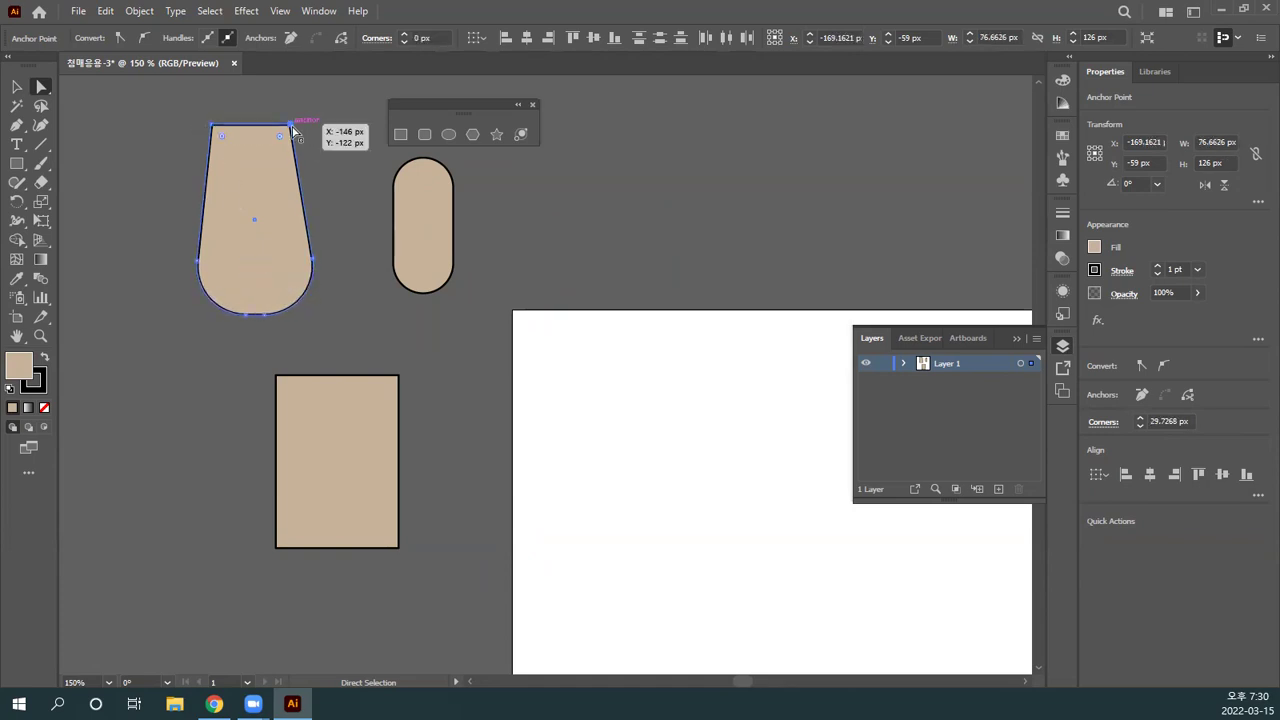
left_click_drag(282, 138, 280, 142)
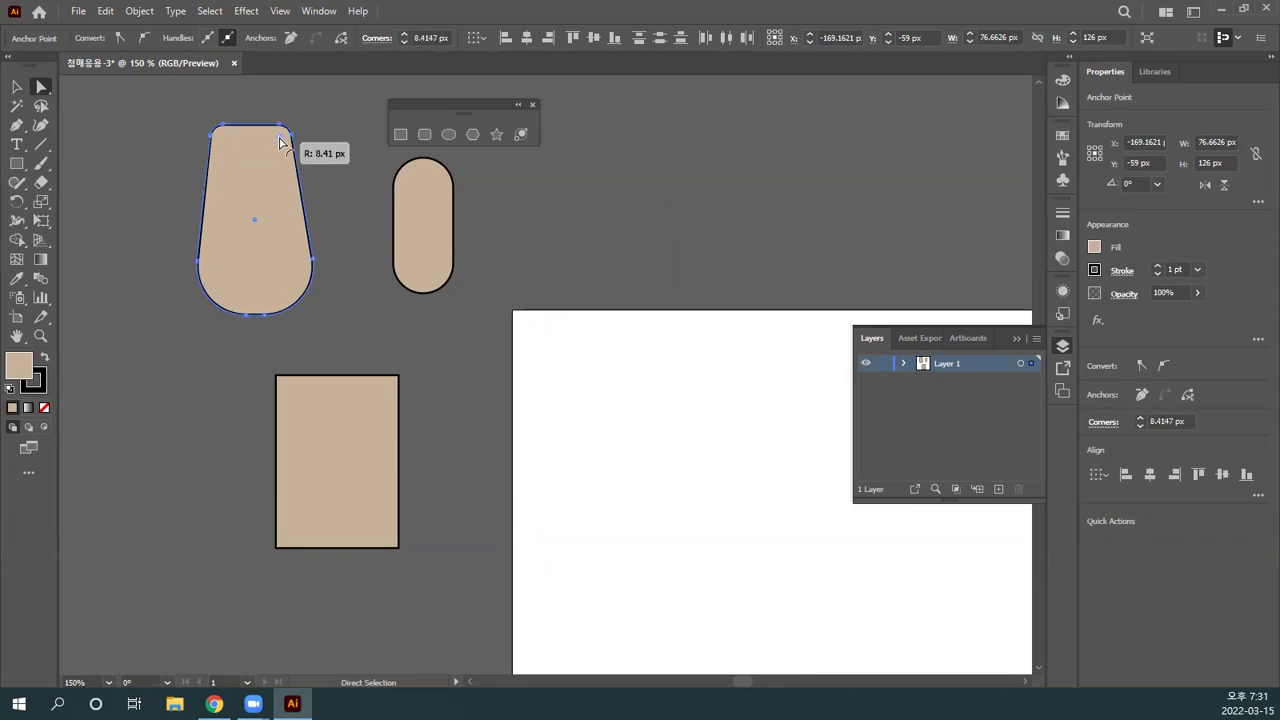
left_click_drag(280, 143, 281, 143)
left_click(313, 145)
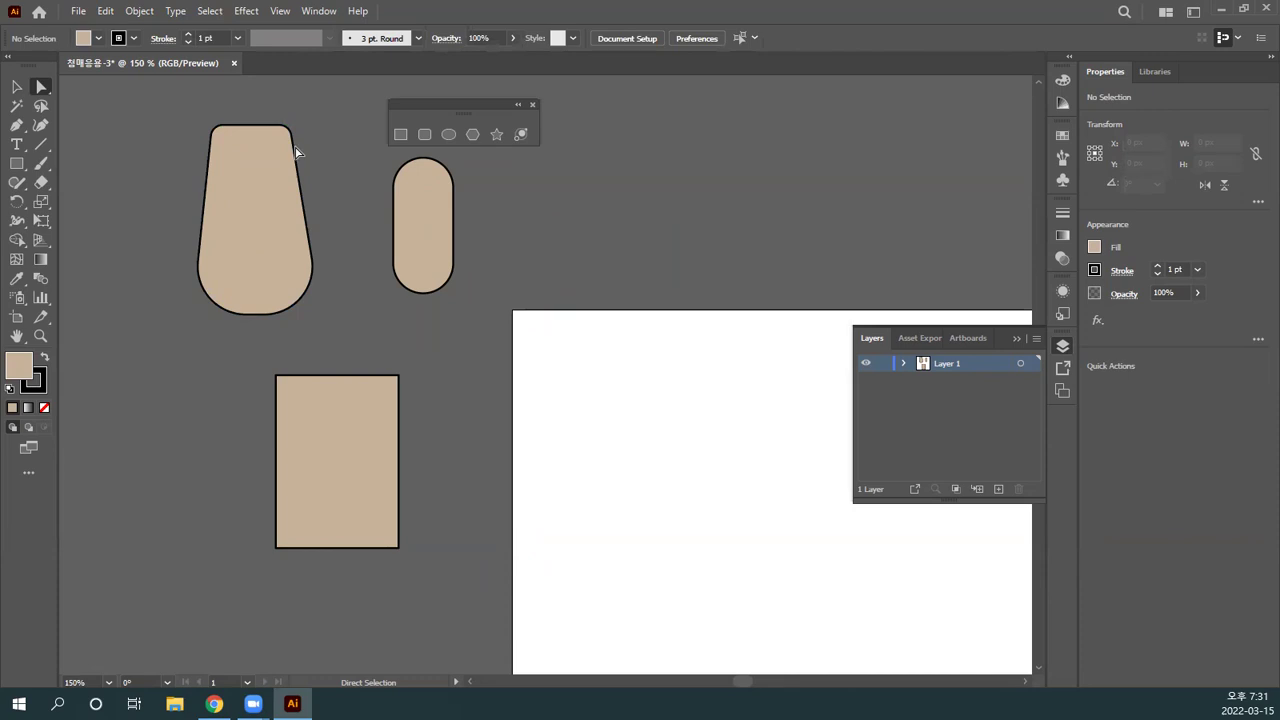
Step: Readjust the trapezoid's top corners to a larger rounding and move the shape up to about X -174 px, Y -81 px
left_click(250, 150)
left_click_drag(281, 140, 282, 133)
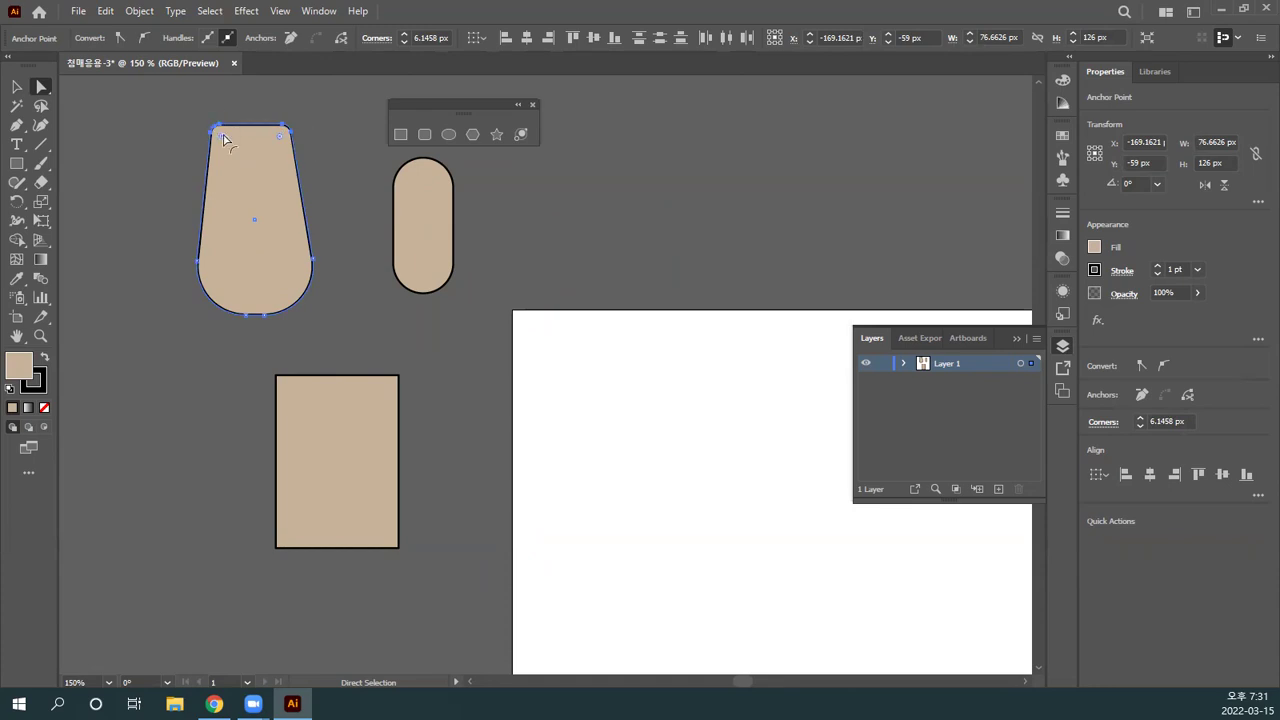
left_click_drag(221, 135, 228, 148)
left_click(320, 143)
left_click_drag(282, 195, 275, 163)
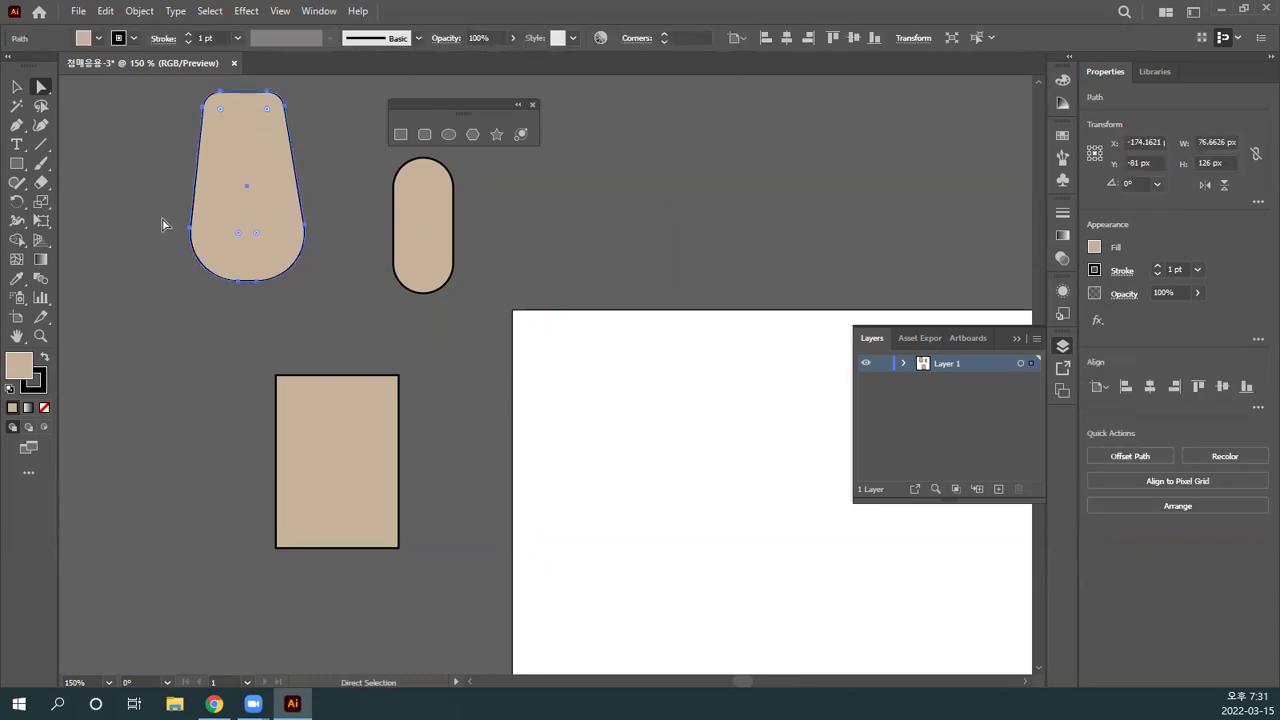
Step: Adjust the rounding of the shape's two bottom corners to a radius of about 30.7 px, and reselect the whole shape
left_click(257, 236)
mouse_move(257, 237)
left_mouse_down()
mouse_move(283, 263)
mouse_move(266, 227)
mouse_move(286, 268)
mouse_move(272, 232)
left_mouse_up()
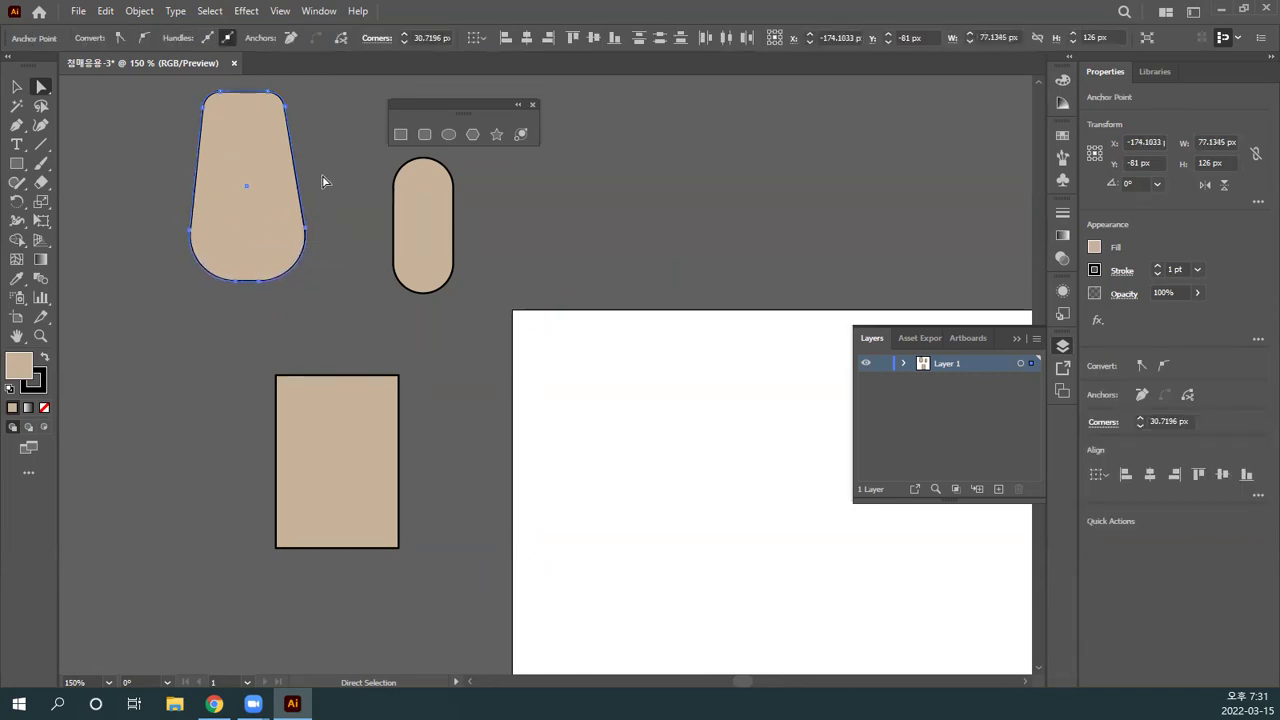
left_click(322, 181)
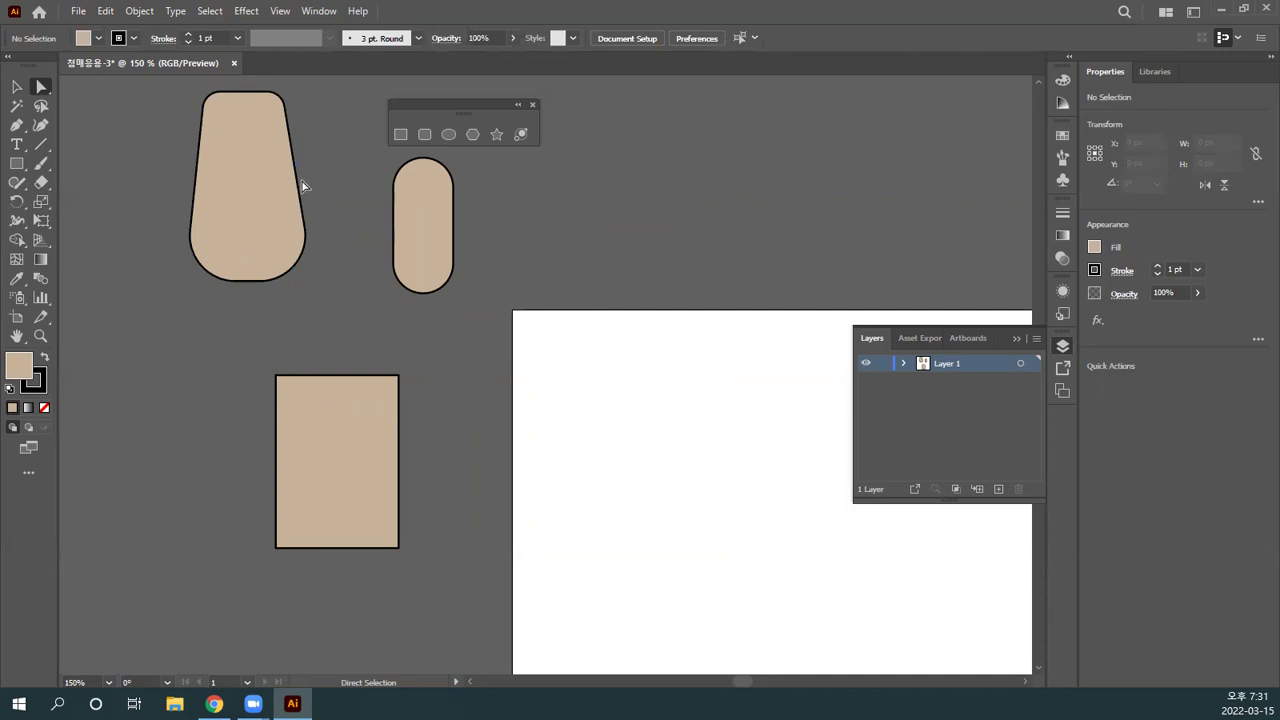
left_click(262, 190)
left_click(297, 147)
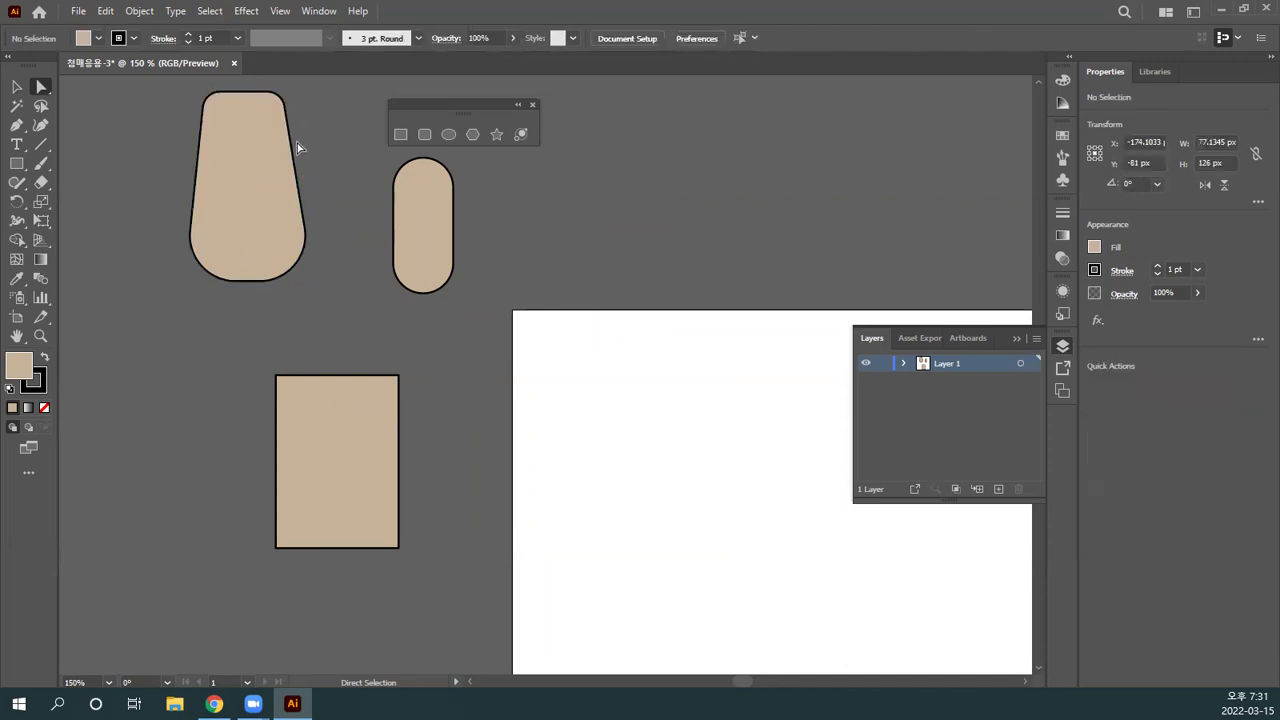
left_click(277, 150)
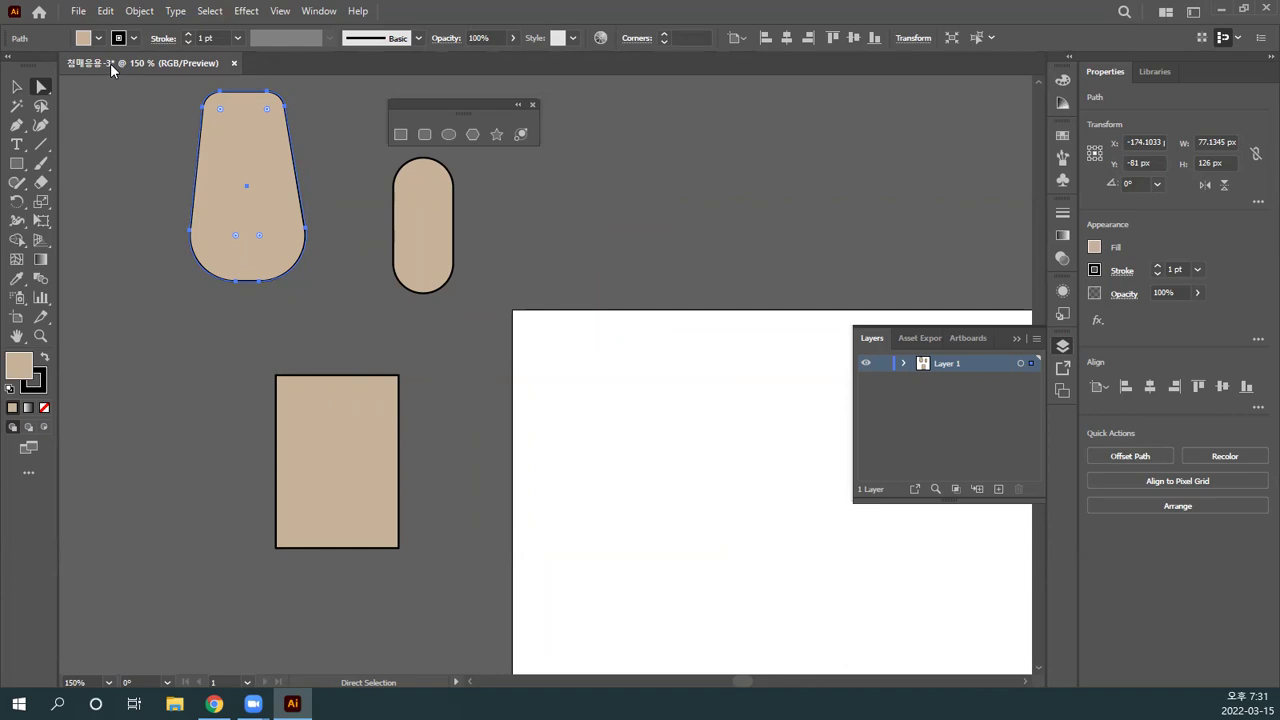
Step: Save the document as an Adobe Illustrator file named 첨매응용-3 in the 문서 folder
key("ctrl+shift+s")
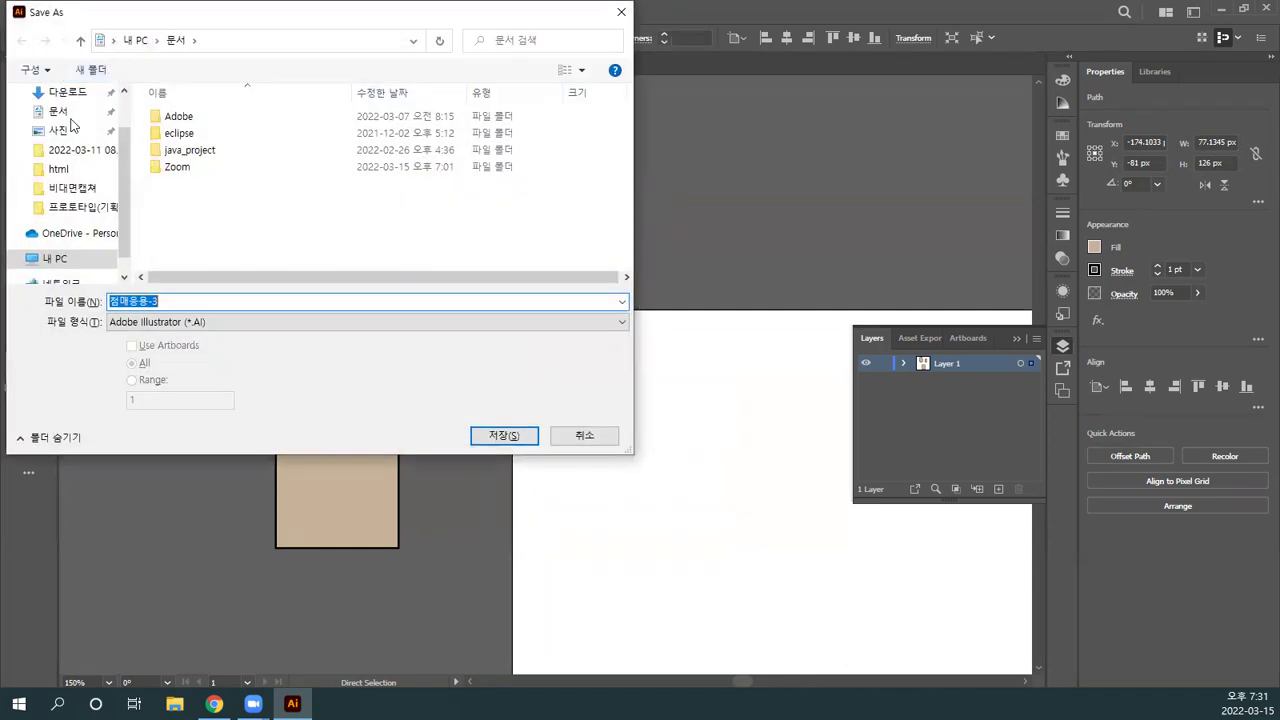
scroll(110, 170, "up", 1)
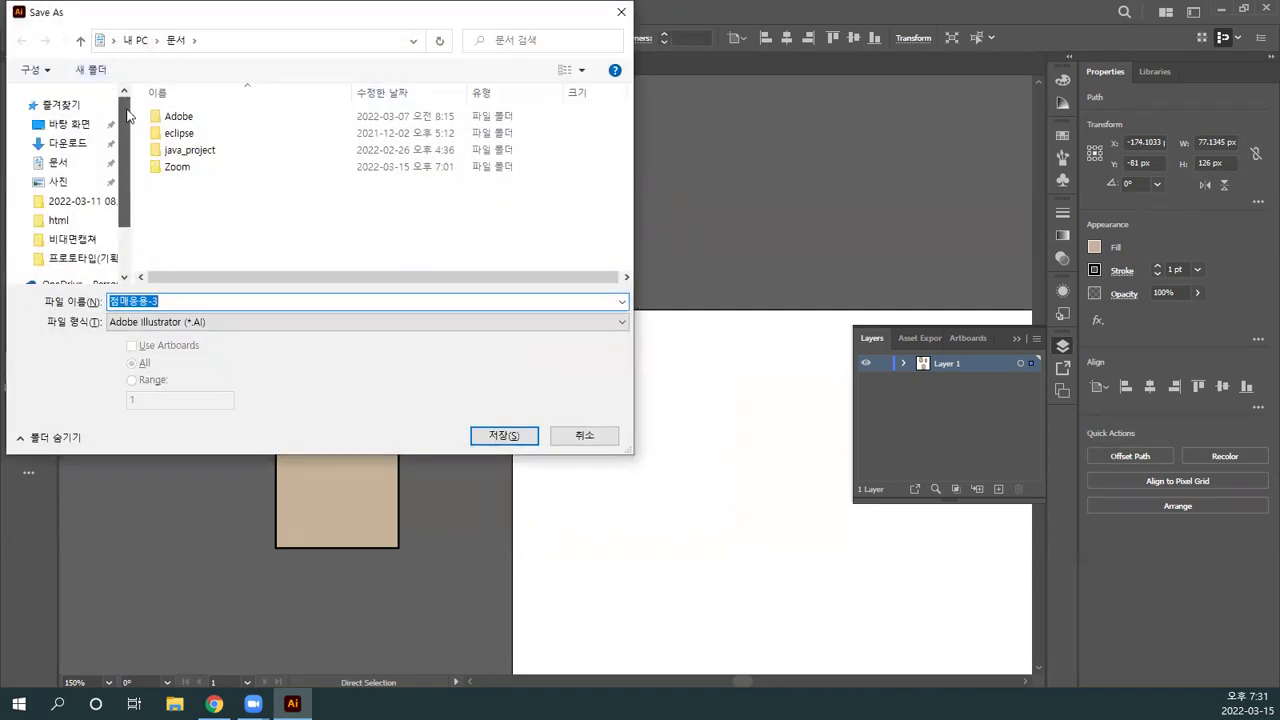
left_click(58, 165)
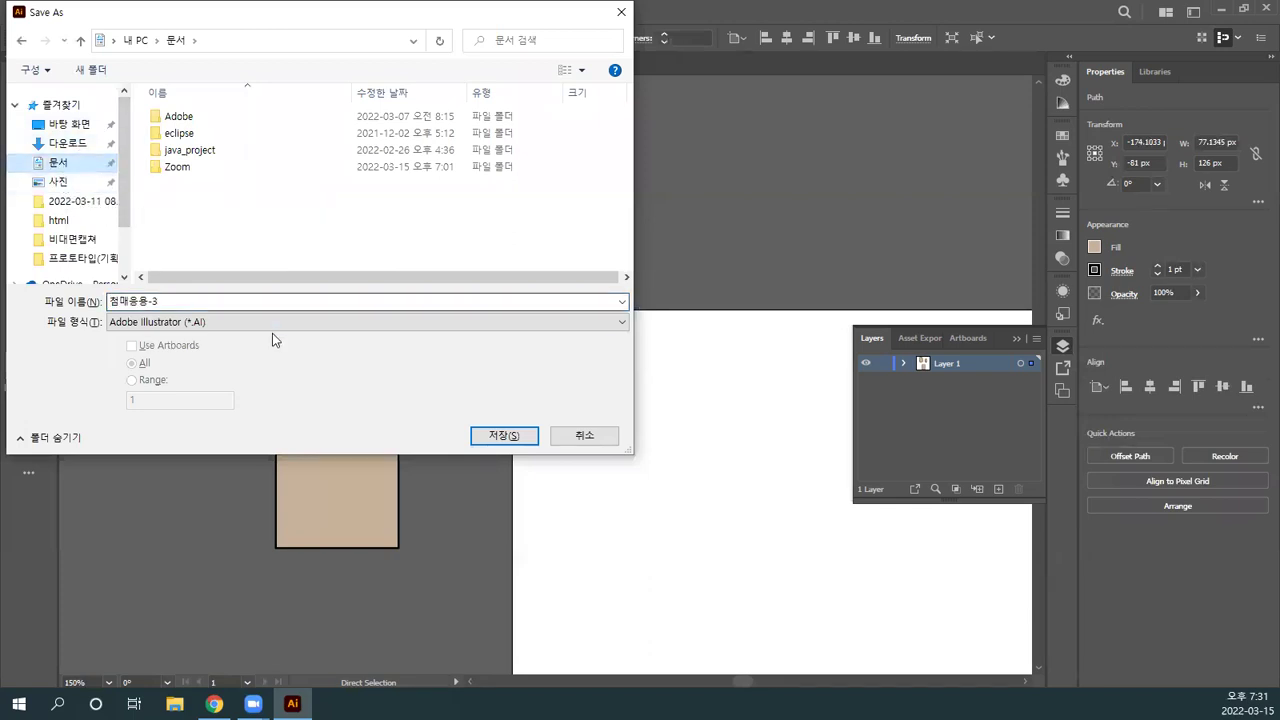
left_click(137, 302)
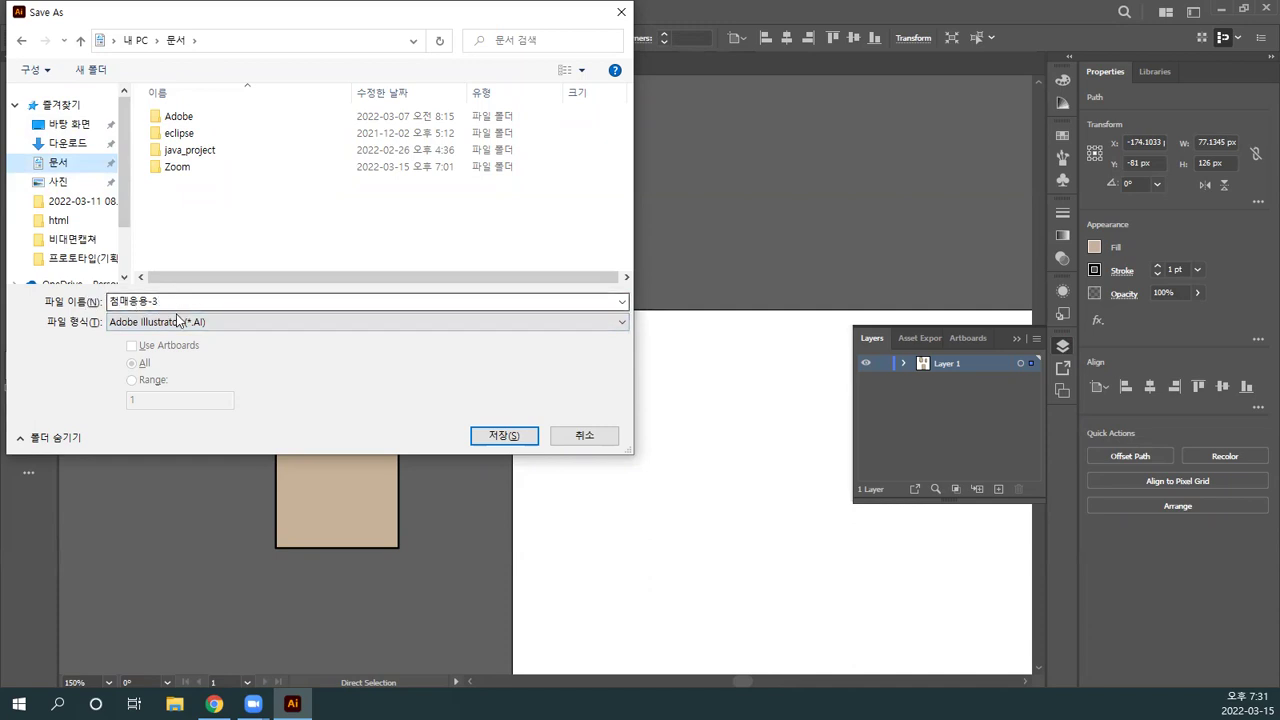
left_click(498, 440)
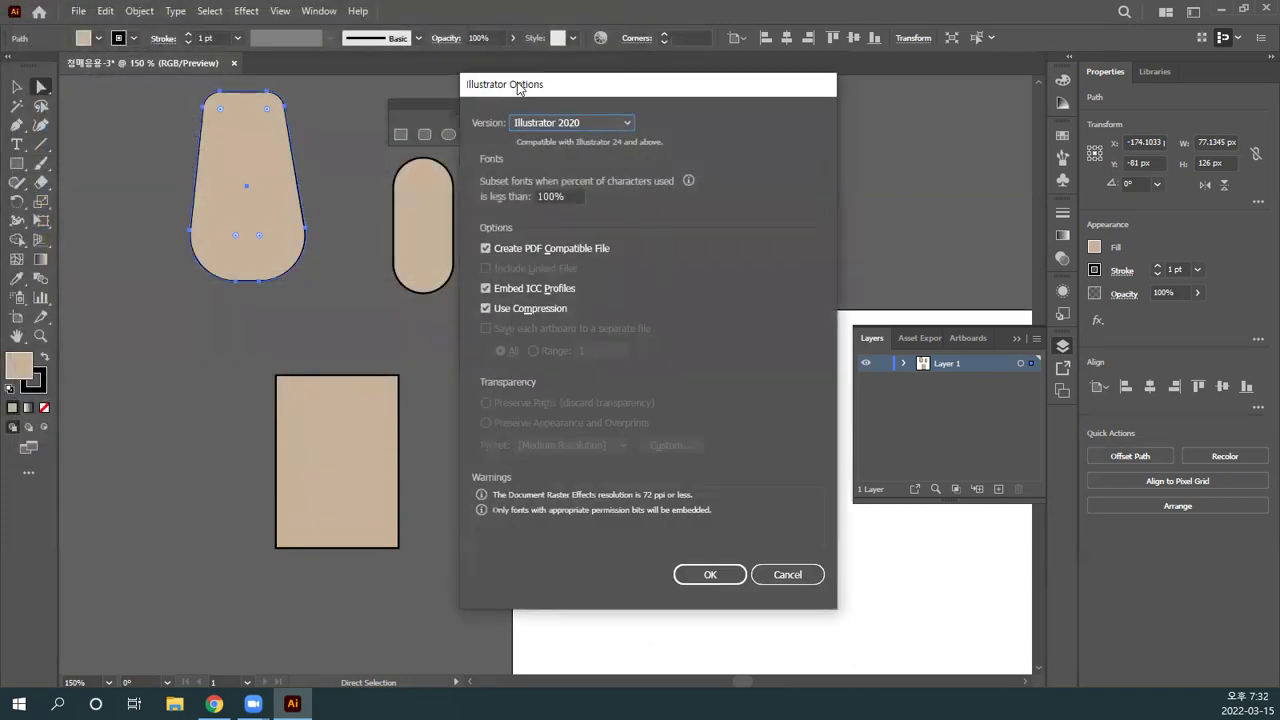
Step: Set the saved file's version to Illustrator CC (Legacy) and complete the save in that legacy format
left_click_drag(500, 85, 397, 81)
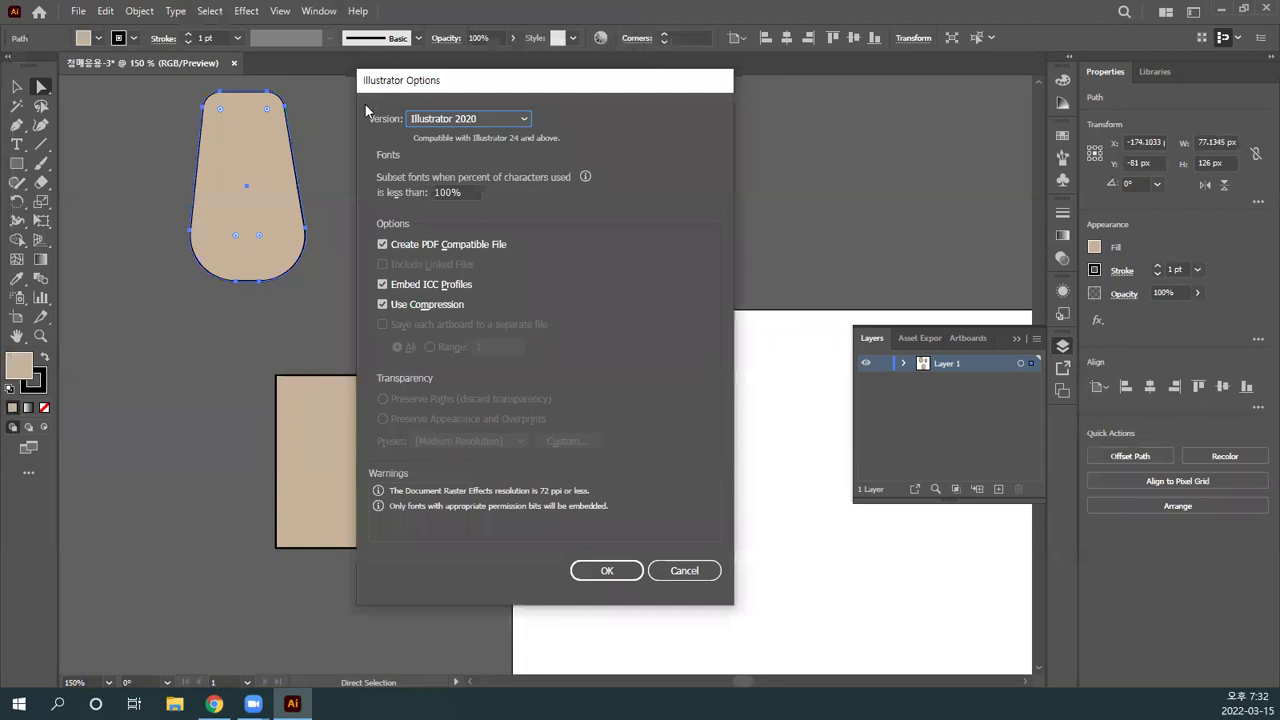
left_click(520, 119)
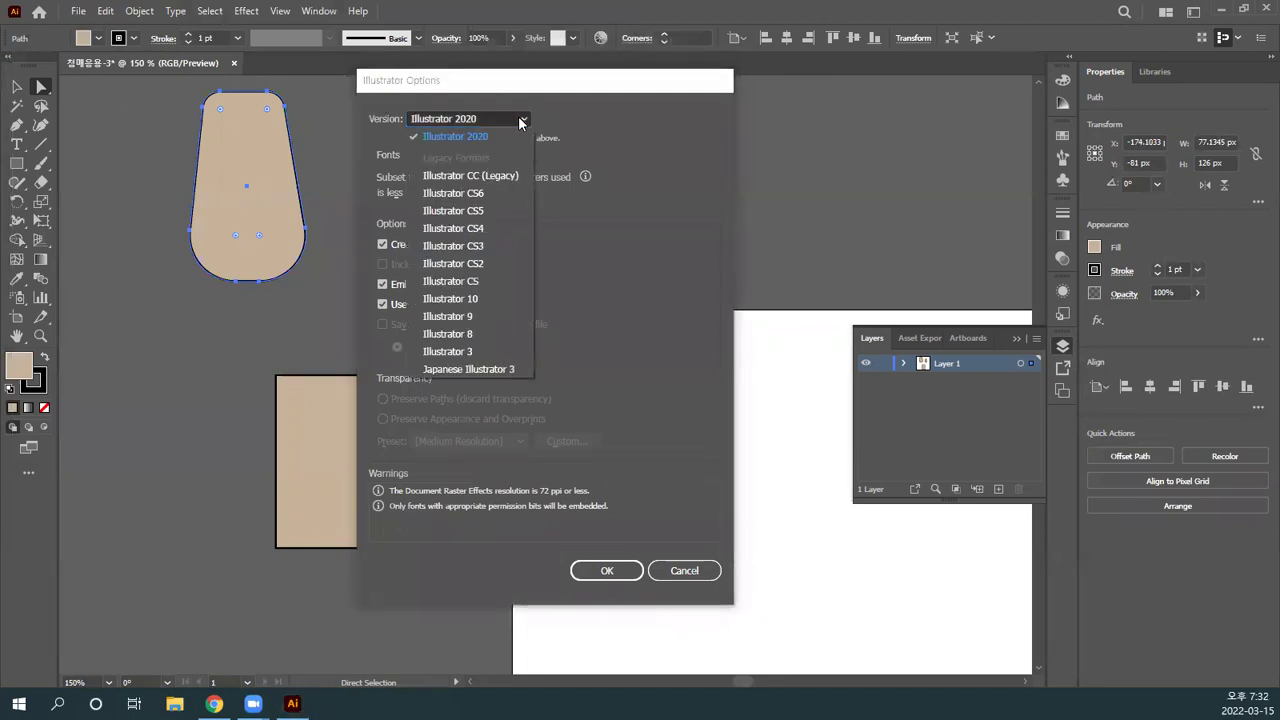
left_click(499, 175)
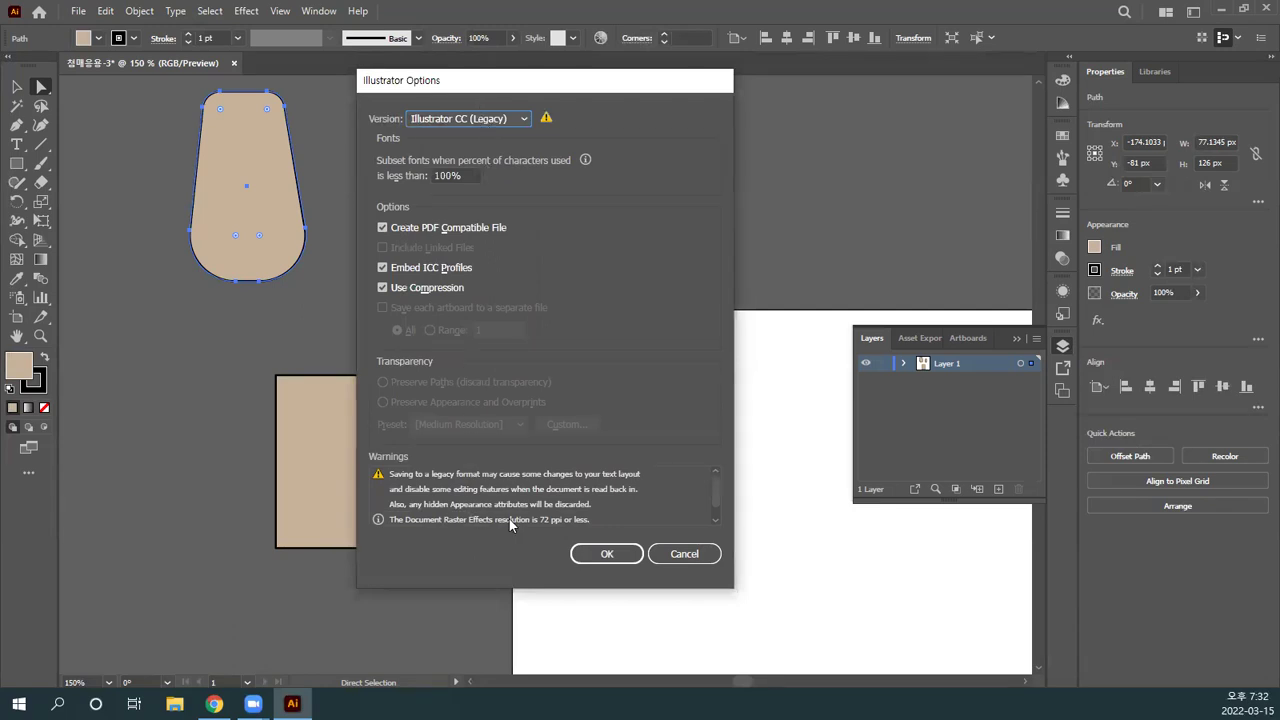
left_click(604, 553)
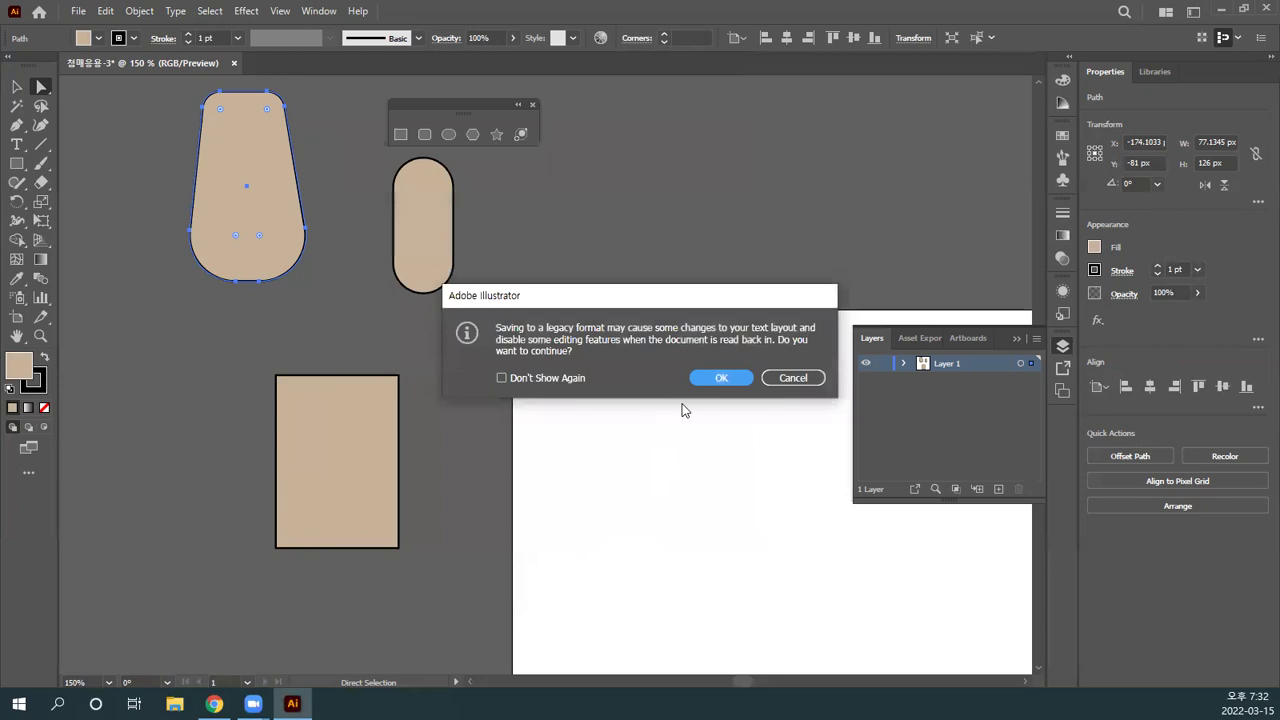
left_click(720, 379)
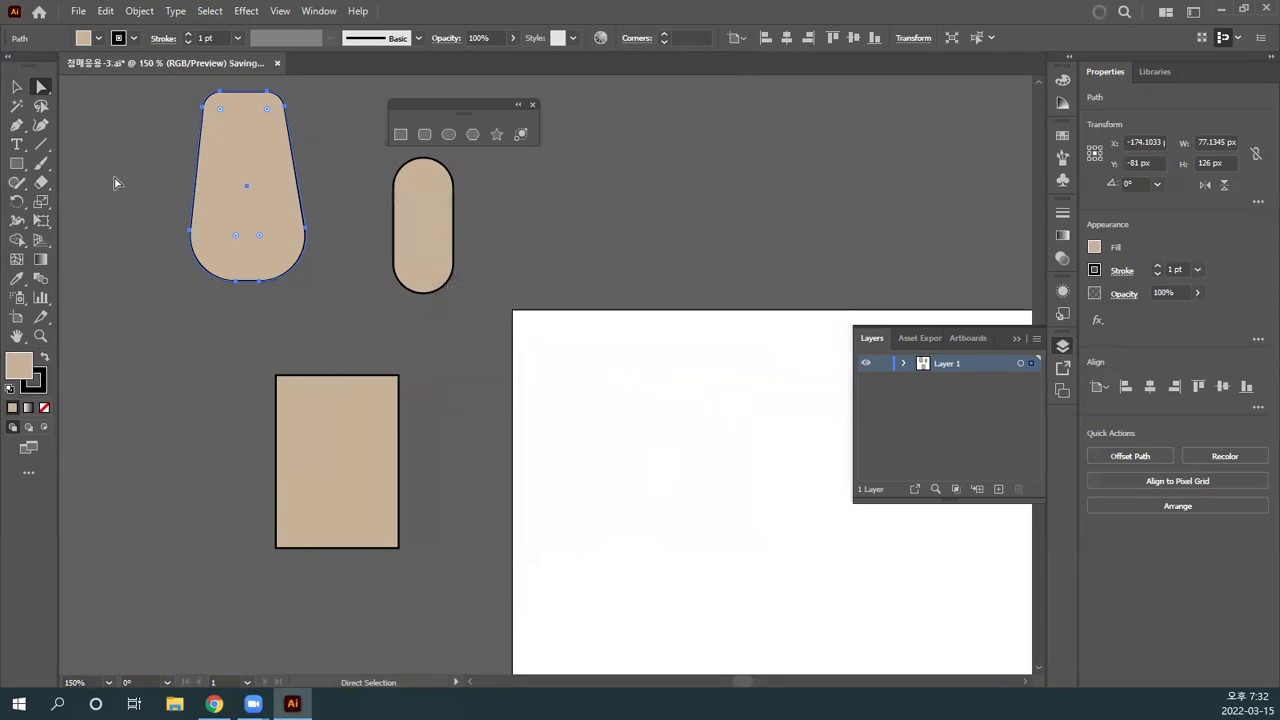
Step: Deselect the rounded trapezoid, and move it from the pasteboard onto the upper middle of the artboard
left_click(16, 87)
left_click(362, 320)
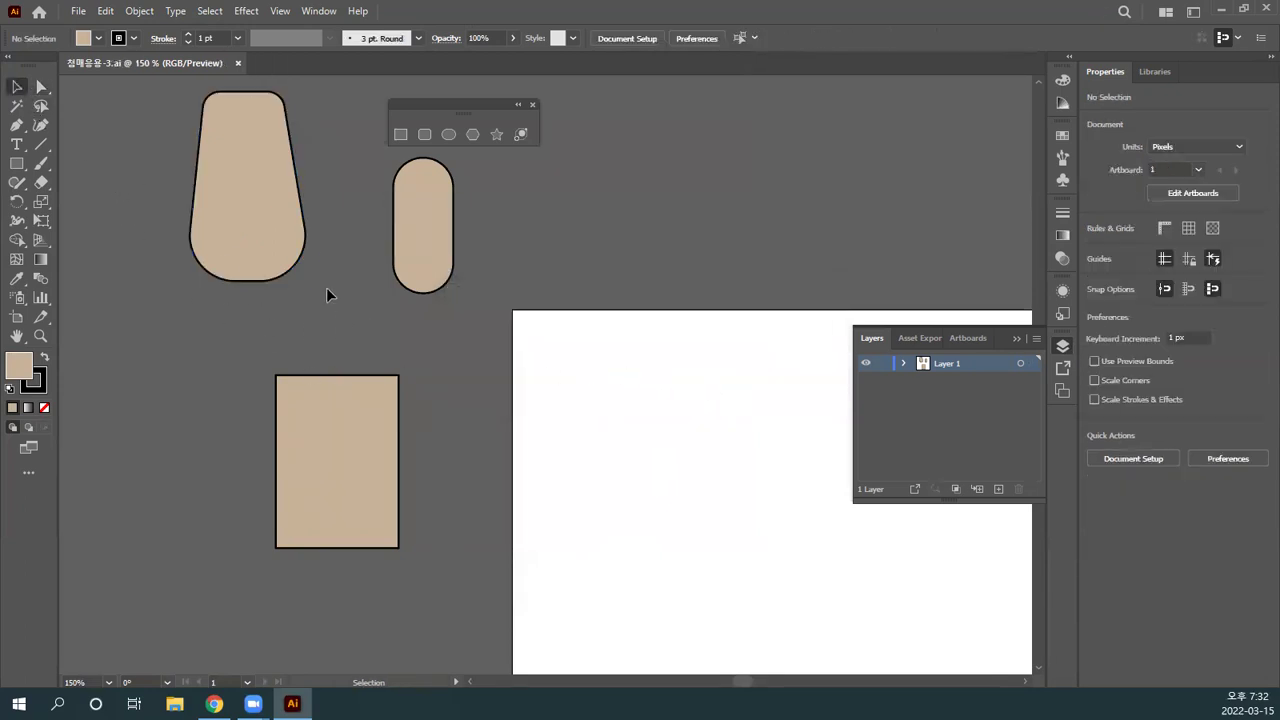
left_click_drag(288, 264, 736, 558)
left_click(600, 491)
left_click_drag(600, 491, 371, 377)
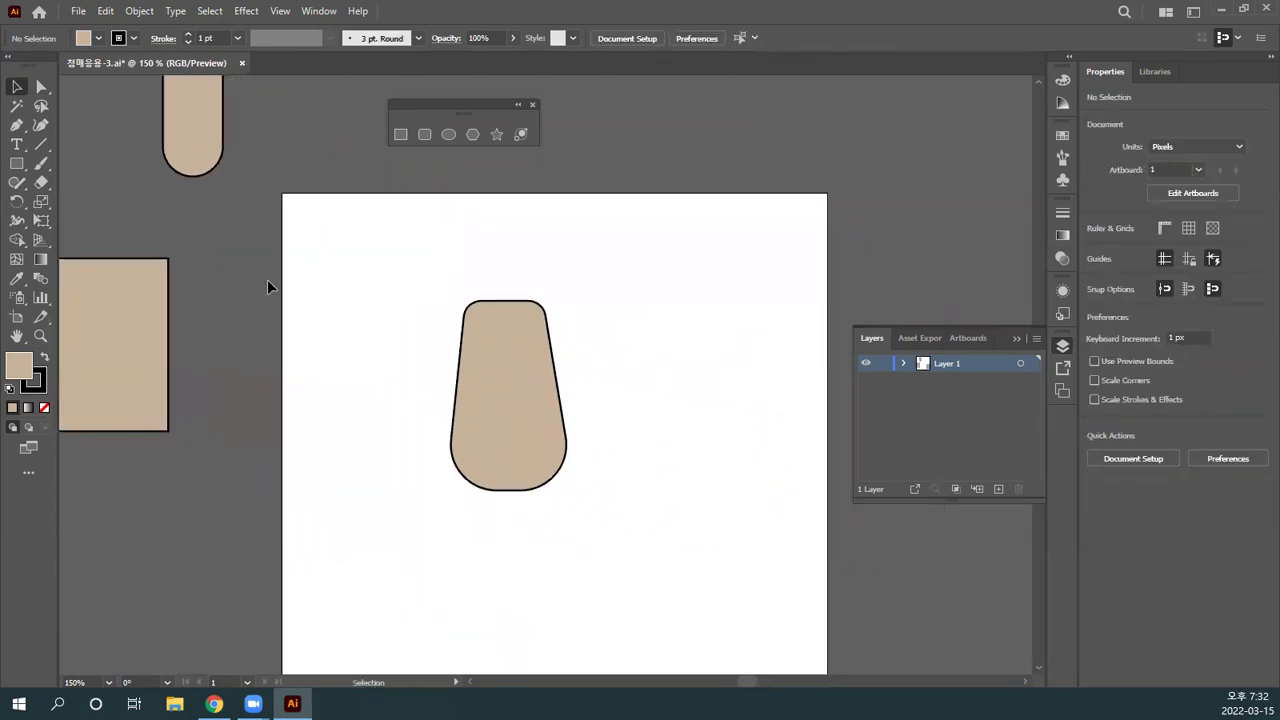
Step: Delete the pill-shaped rounded rectangle and the plain rectangle so that only the rounded trapezoid is kept
left_click_drag(189, 145, 369, 407)
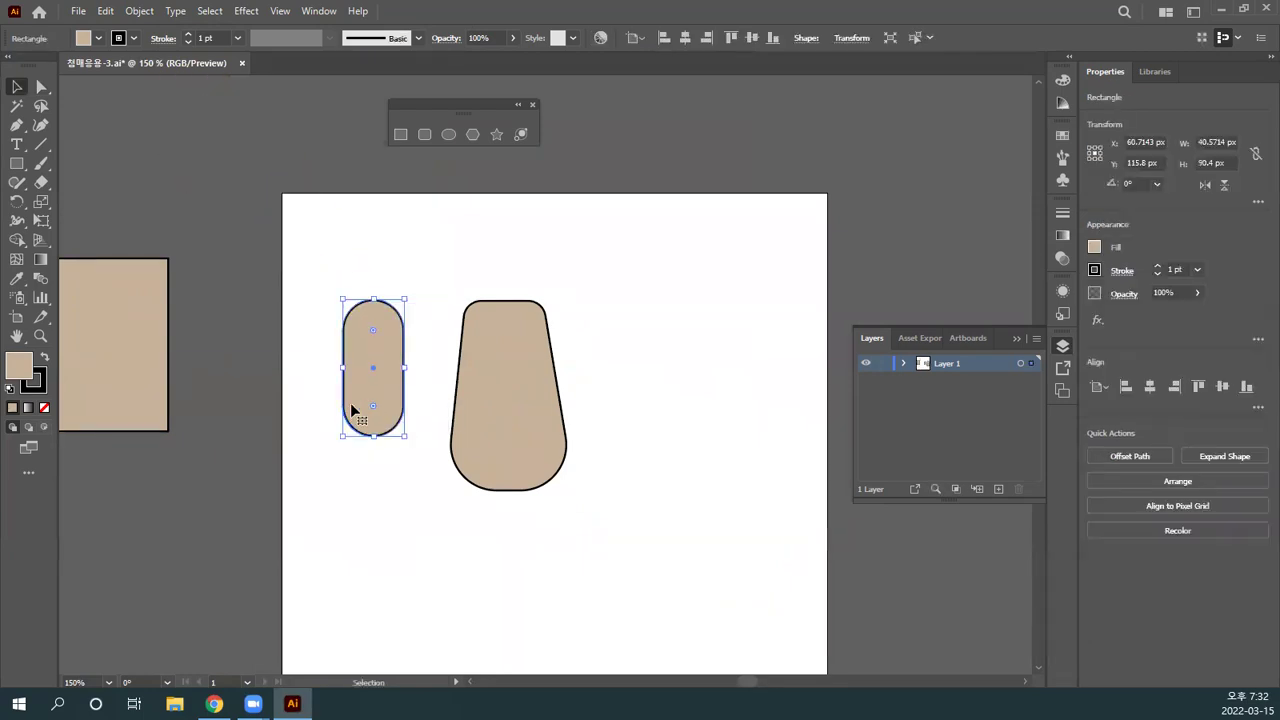
key("Delete")
left_click_drag(294, 396, 389, 344)
left_click_drag(266, 338, 400, 457)
key("Delete")
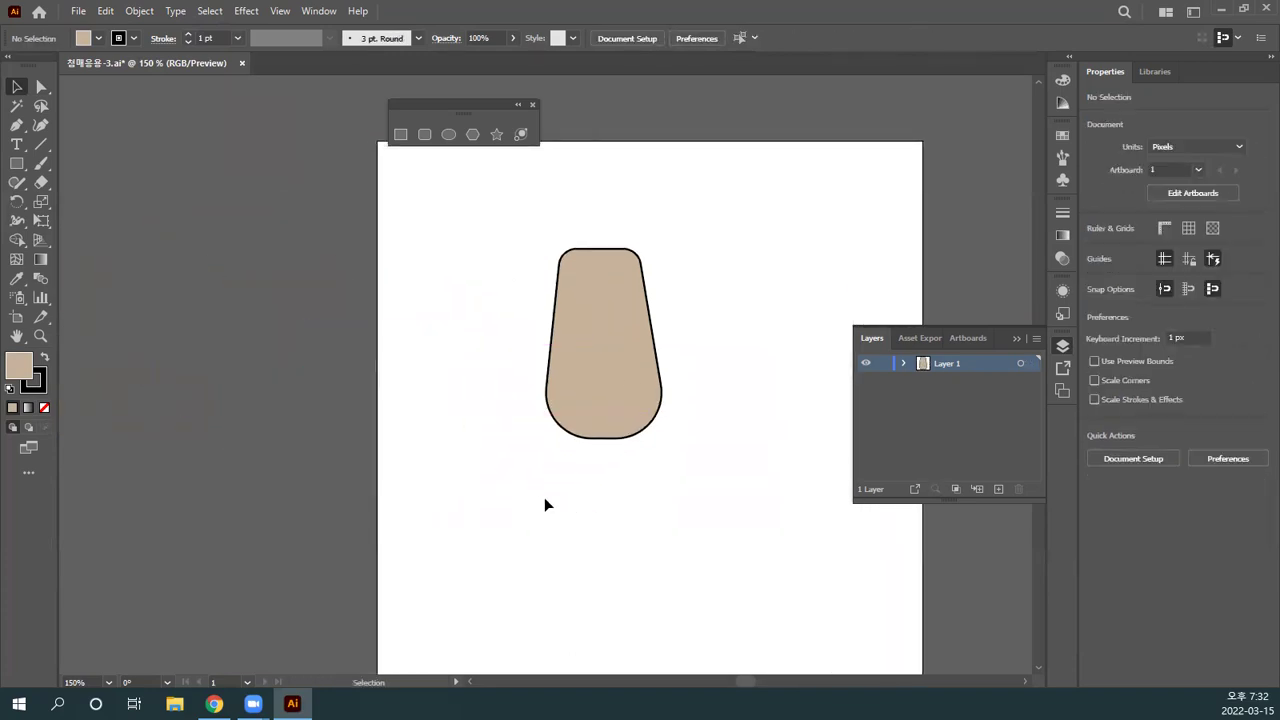
scroll(539, 495, "up", 1)
left_click_drag(539, 495, 316, 452)
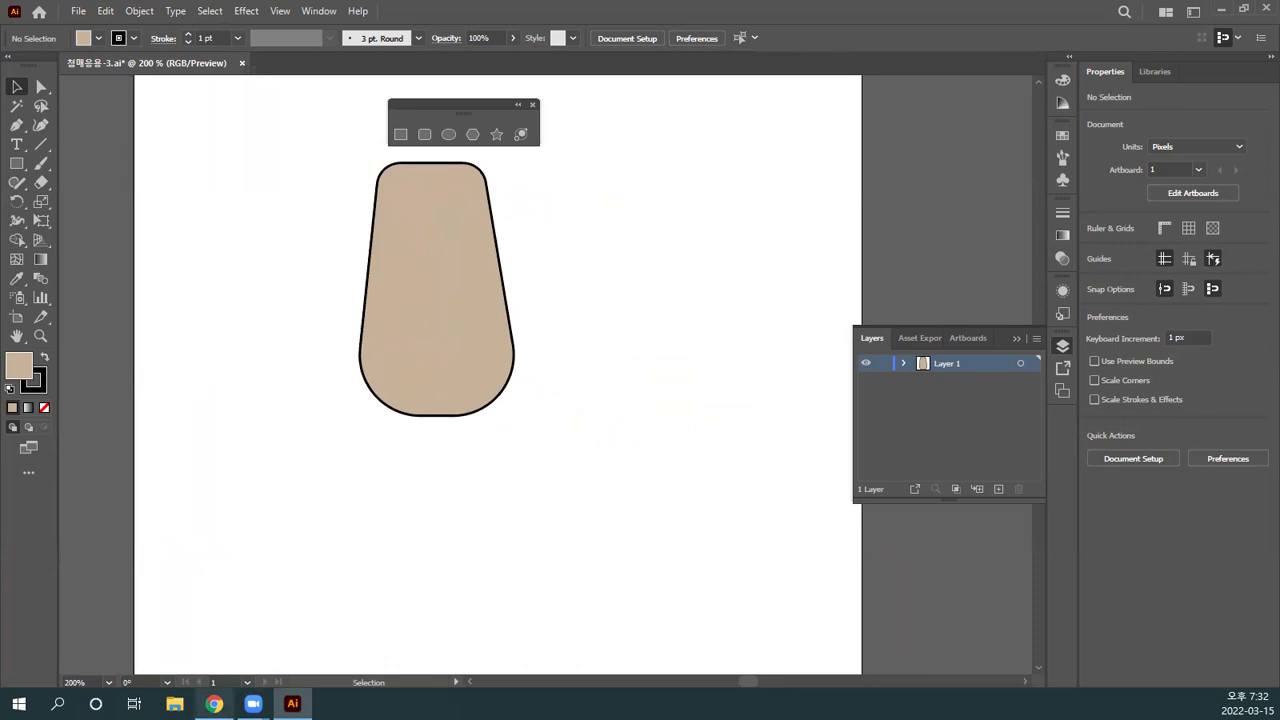
Step: Switch to Chrome, open the blog post EM-1 from the 이모티콘 EM category, and find its standing dog character picture
left_click(214, 703)
left_click(105, 13)
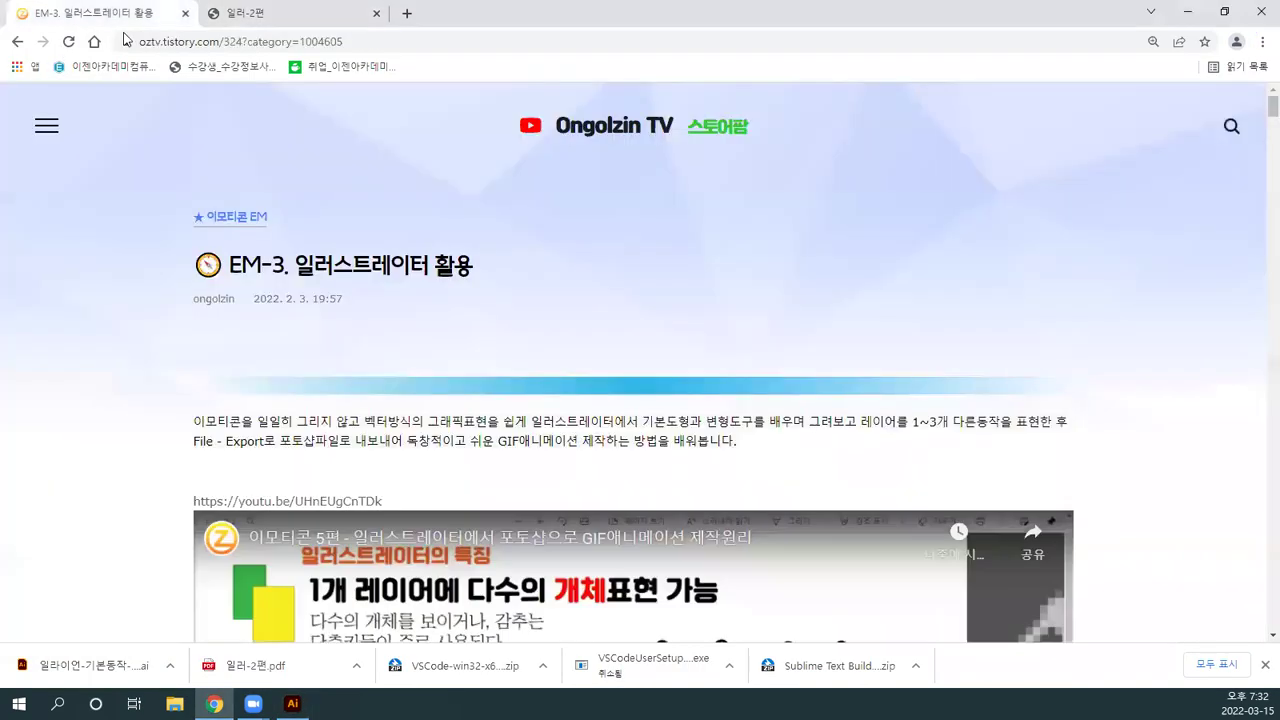
left_click(238, 224)
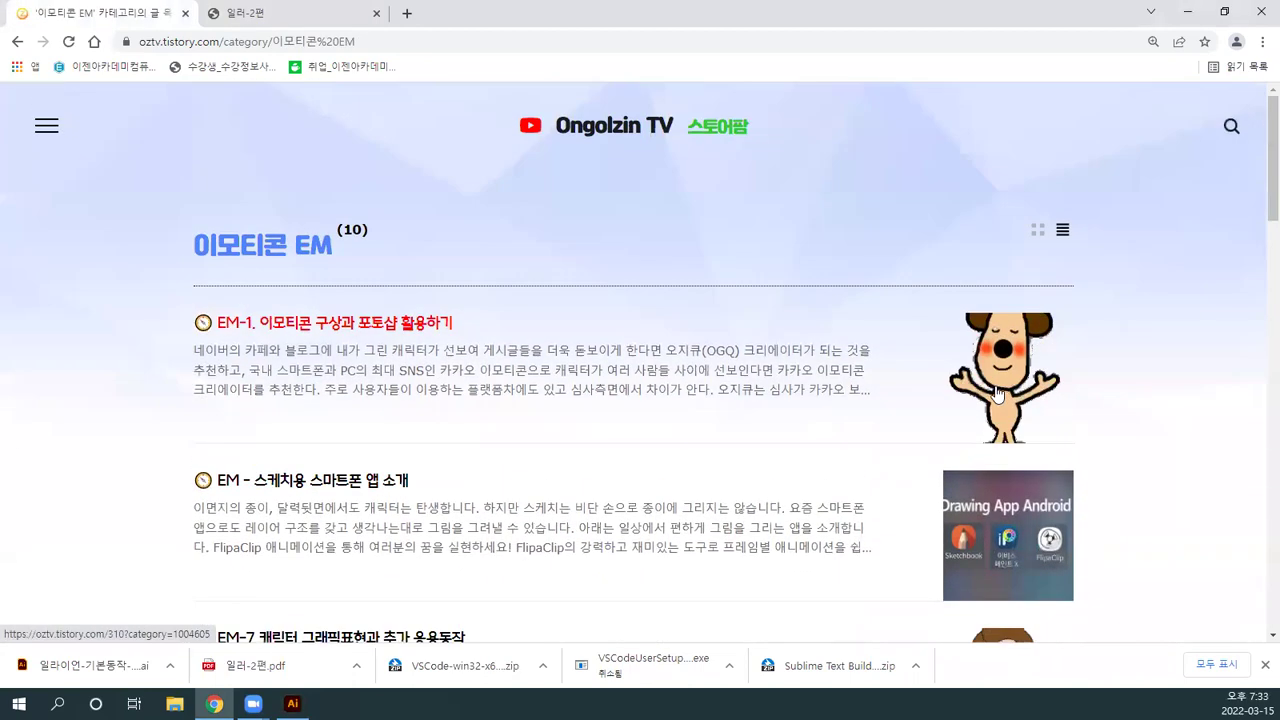
left_click(998, 428)
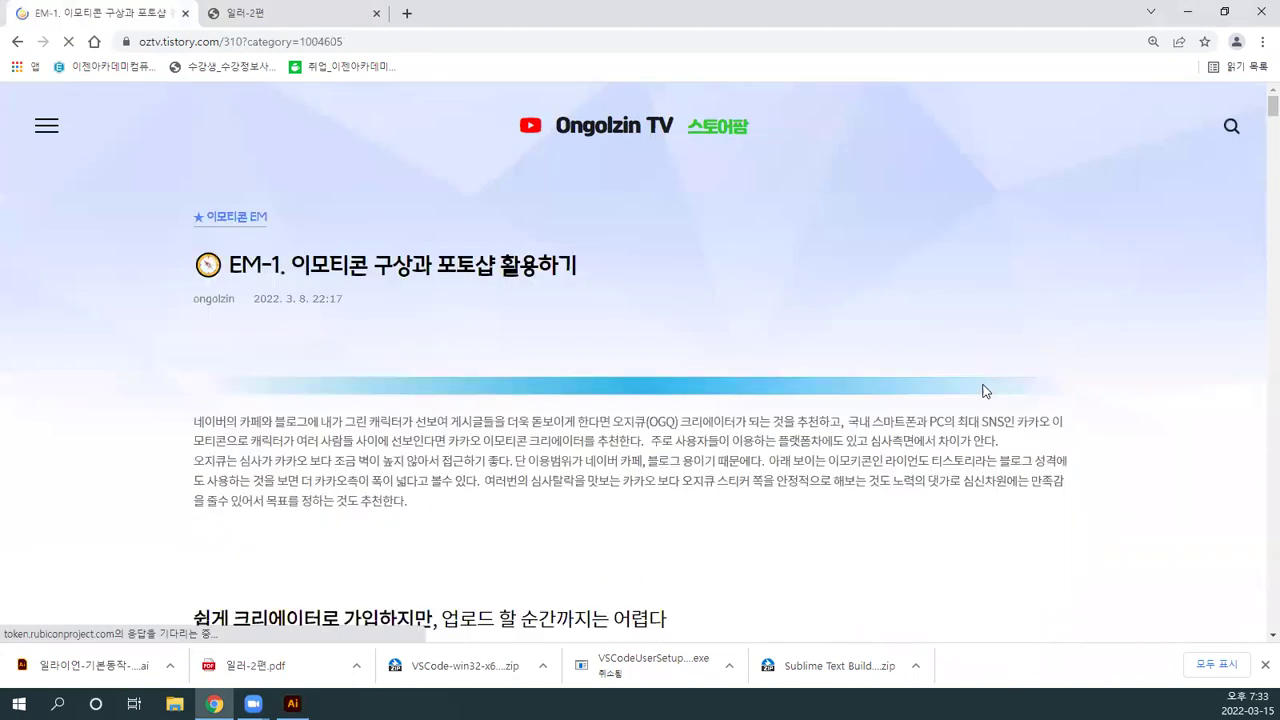
scroll(914, 471, "down", 20)
scroll(868, 512, "down", 20)
scroll(864, 512, "down", 1)
scroll(864, 512, "up", 1)
scroll(864, 516, "down", 1)
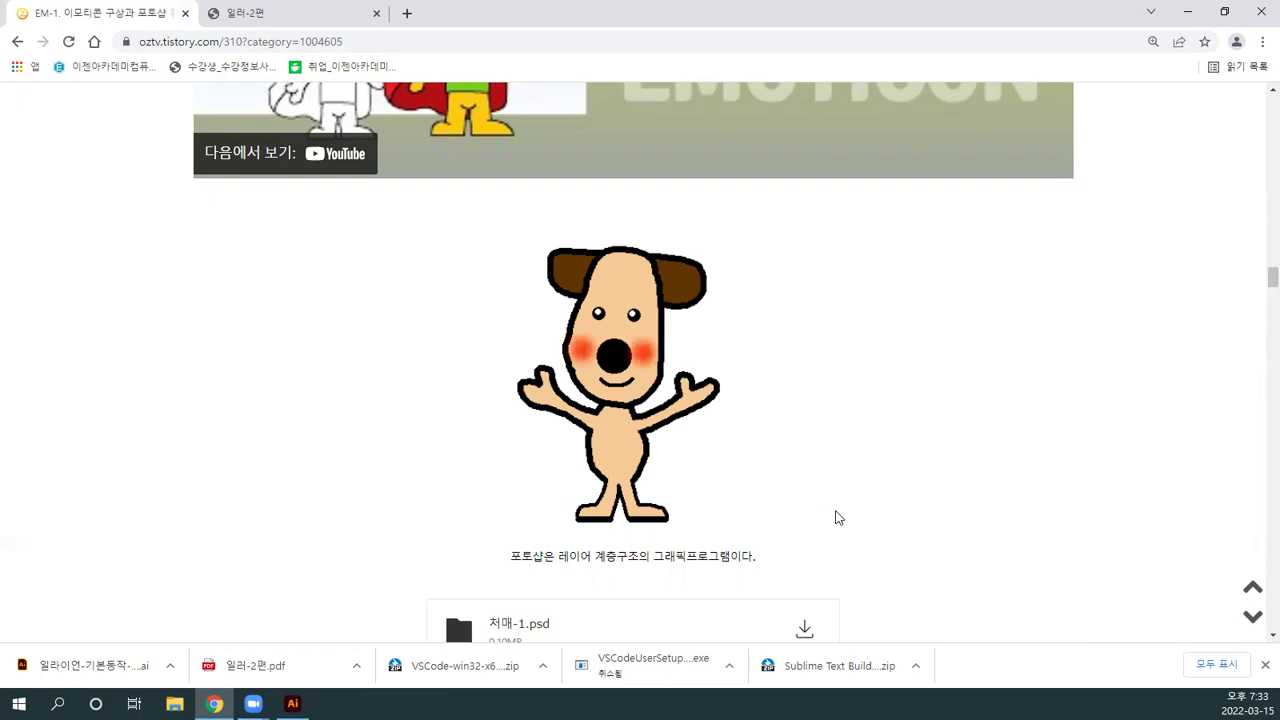
Step: Capture the screen area around the dog character, and paste the capture into the Illustrator document
key("super+shift+s")
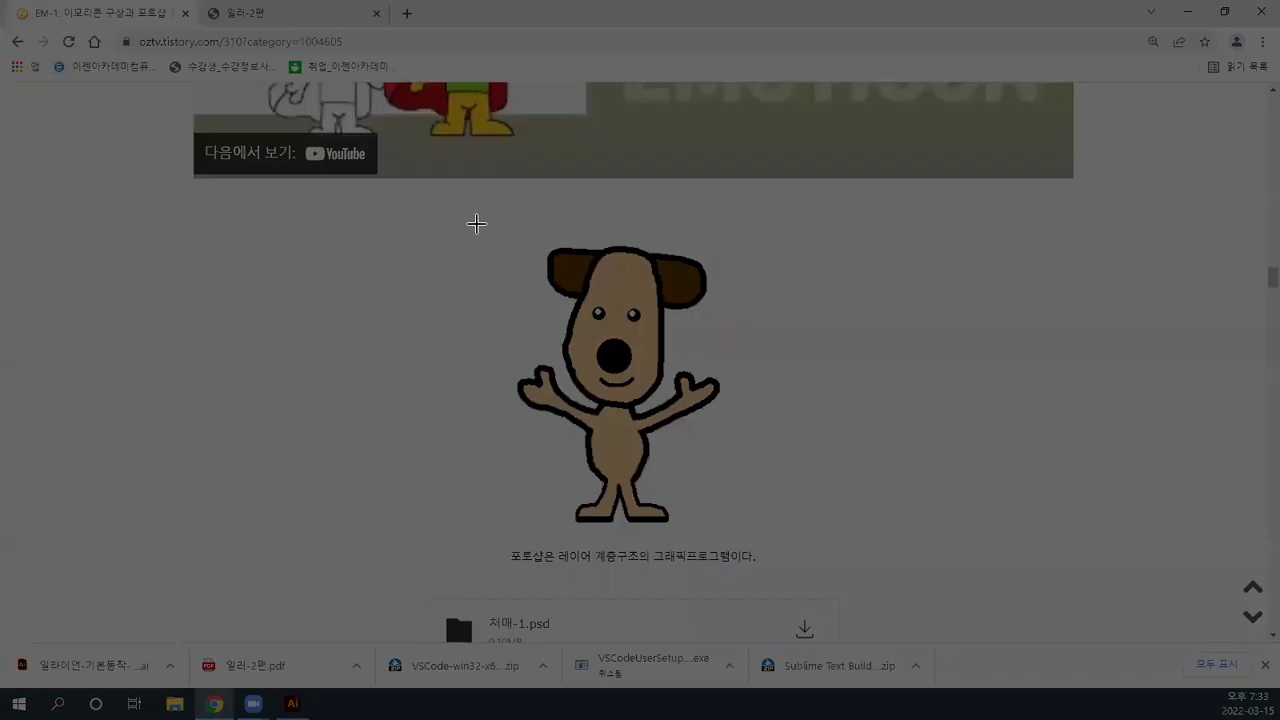
left_click_drag(478, 223, 744, 532)
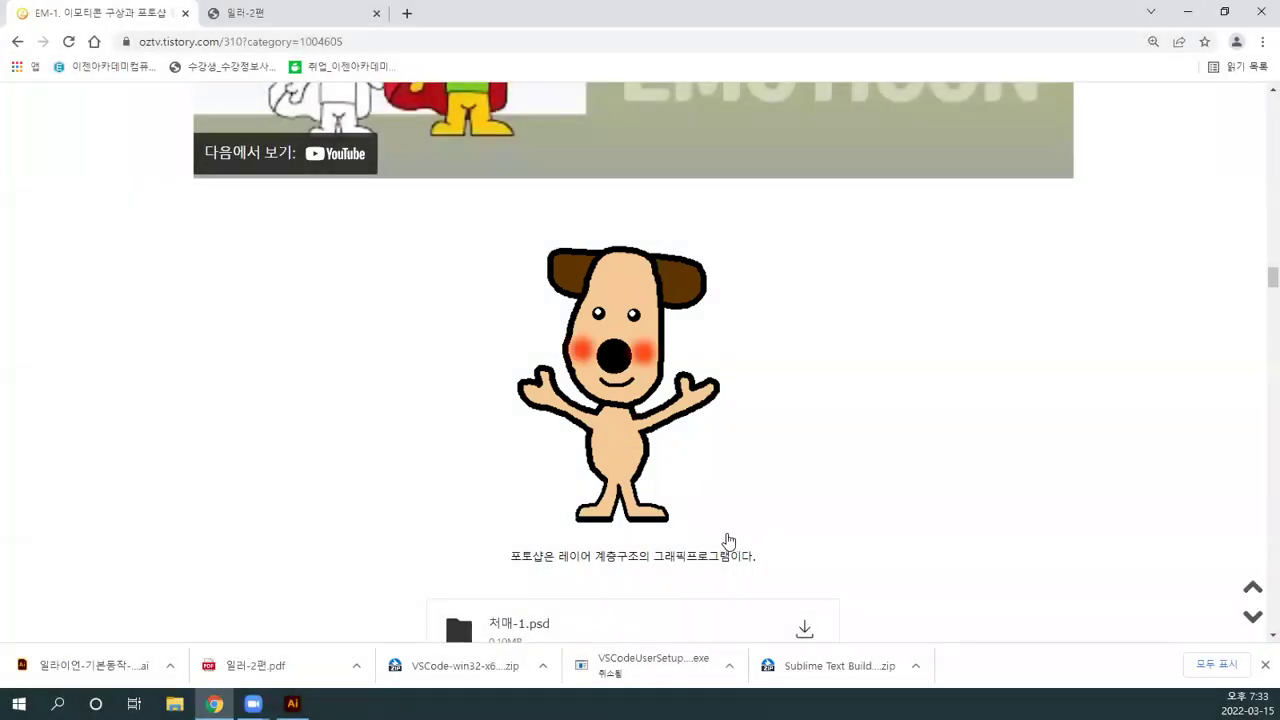
mouse_move(292, 703)
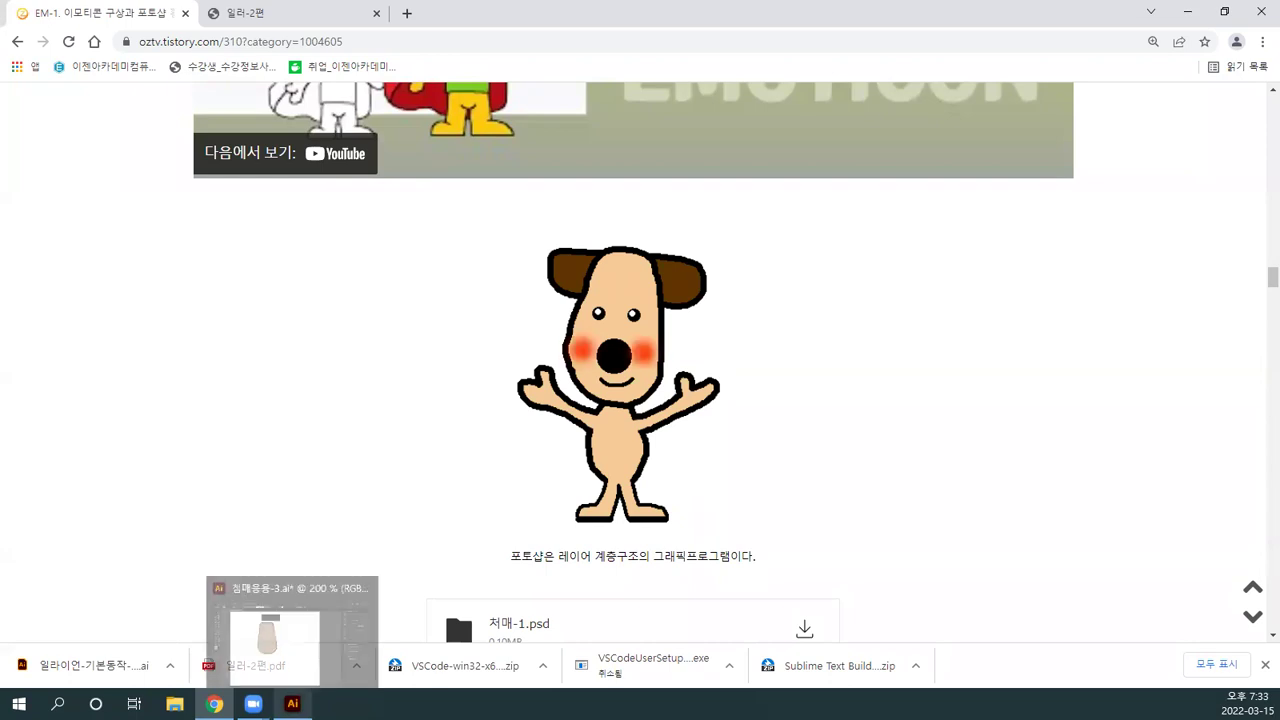
left_click(287, 656)
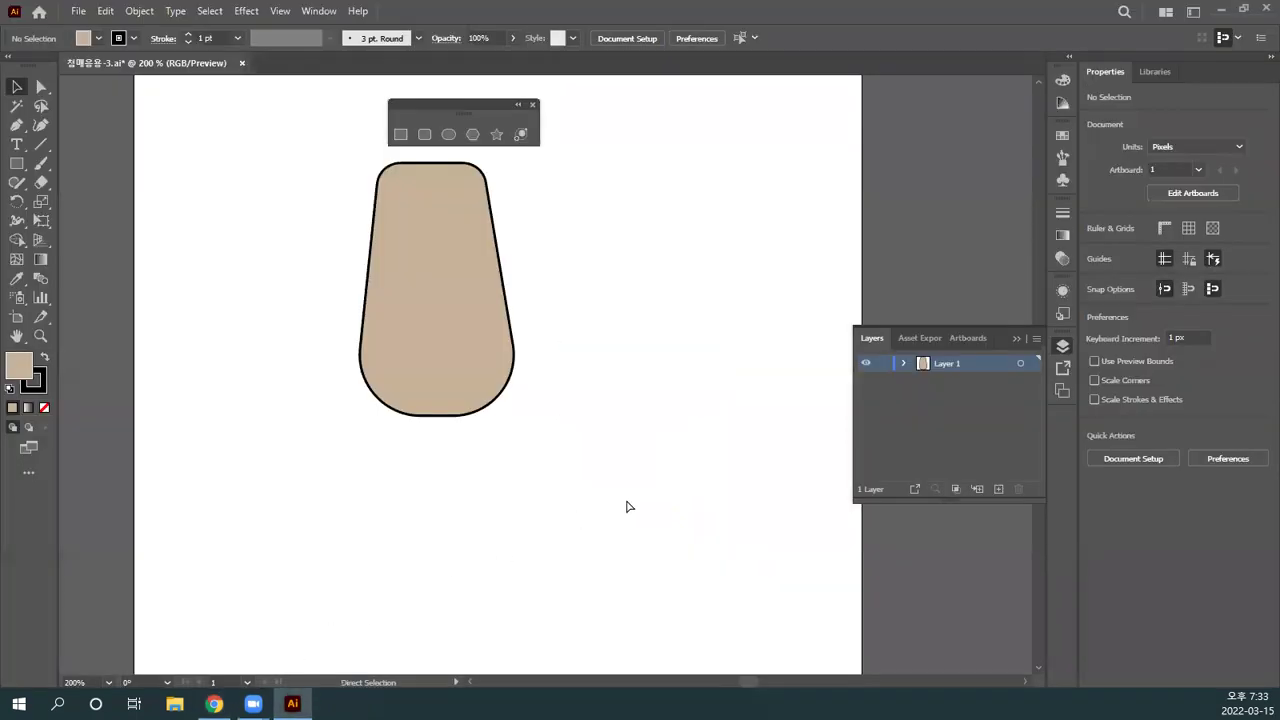
key("ctrl+v")
left_click_drag(584, 460, 714, 670)
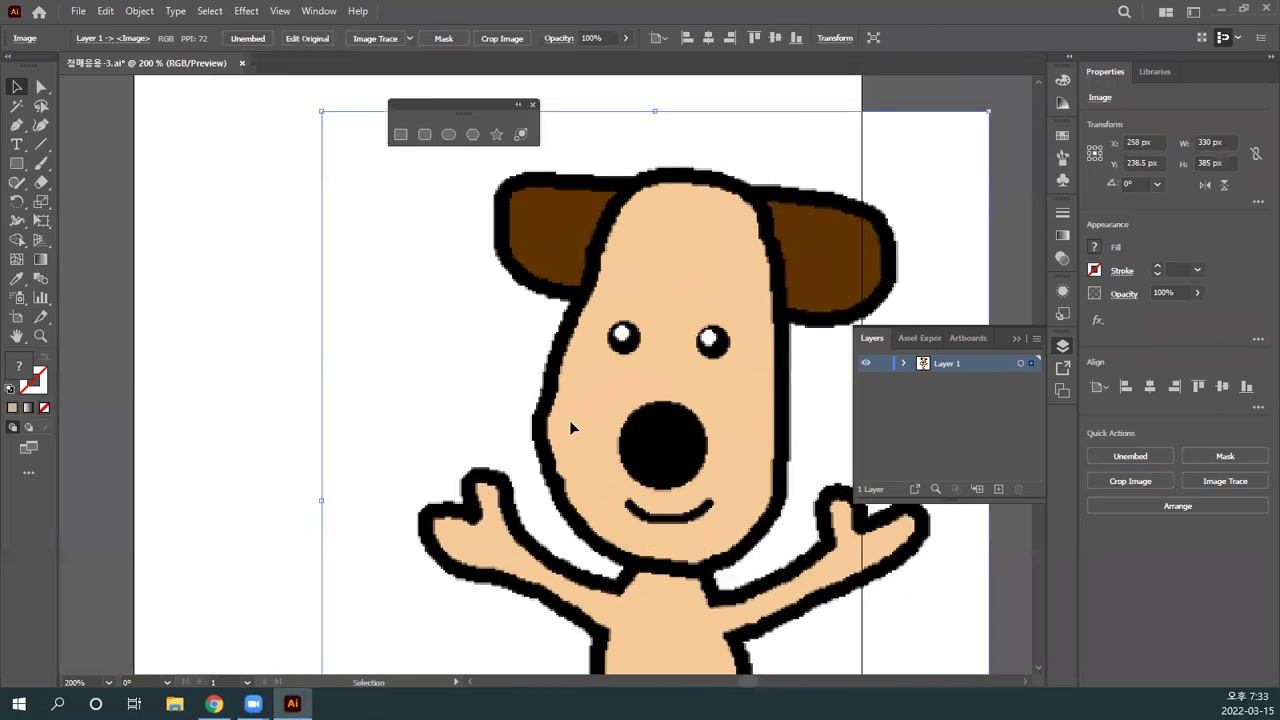
left_click_drag(346, 197, 581, 425)
key("ctrl+z")
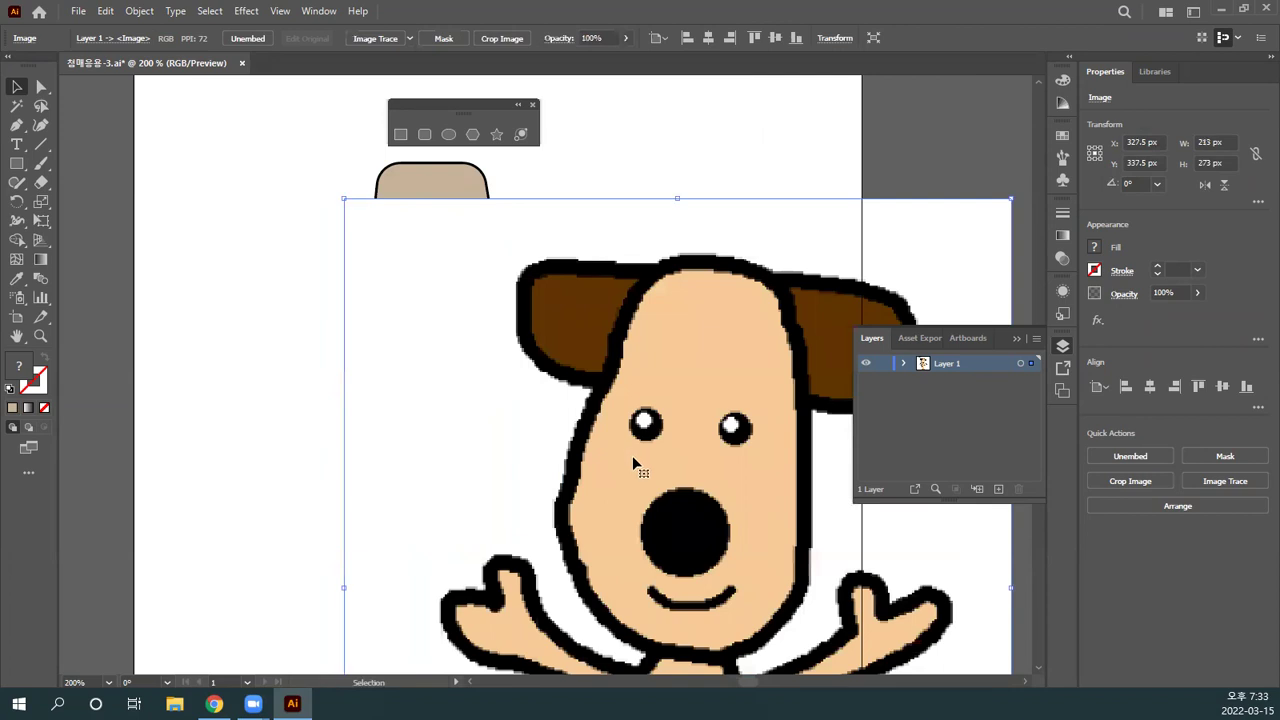
key("ctrl+z")
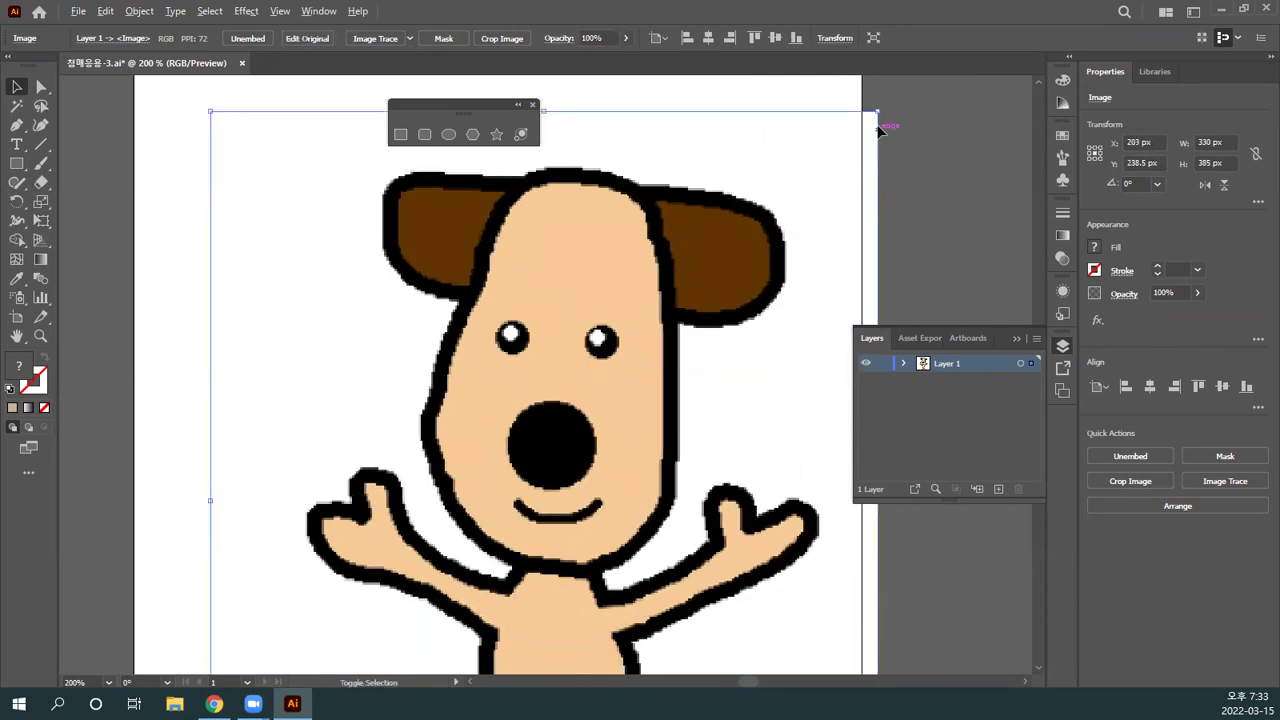
Step: Scale the pasted dog image down to about 168 × 196 px and place it at about X 287 px, Y 141 px
left_click_drag(877, 112, 714, 305)
left_click_drag(596, 423, 764, 228)
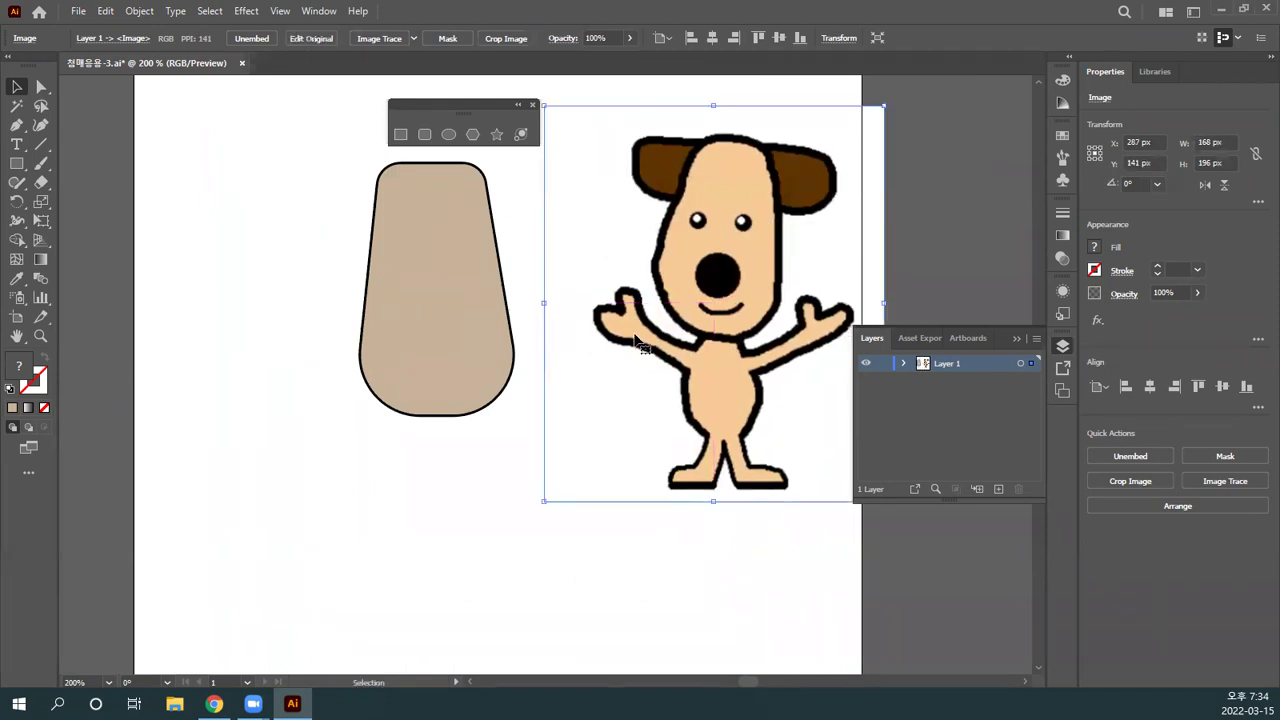
Step: Move the rounded trapezoid to about X 142 px, Y 130 px, and shift the floating shape tools clear of it
left_click(472, 350)
left_click_drag(464, 342, 437, 342)
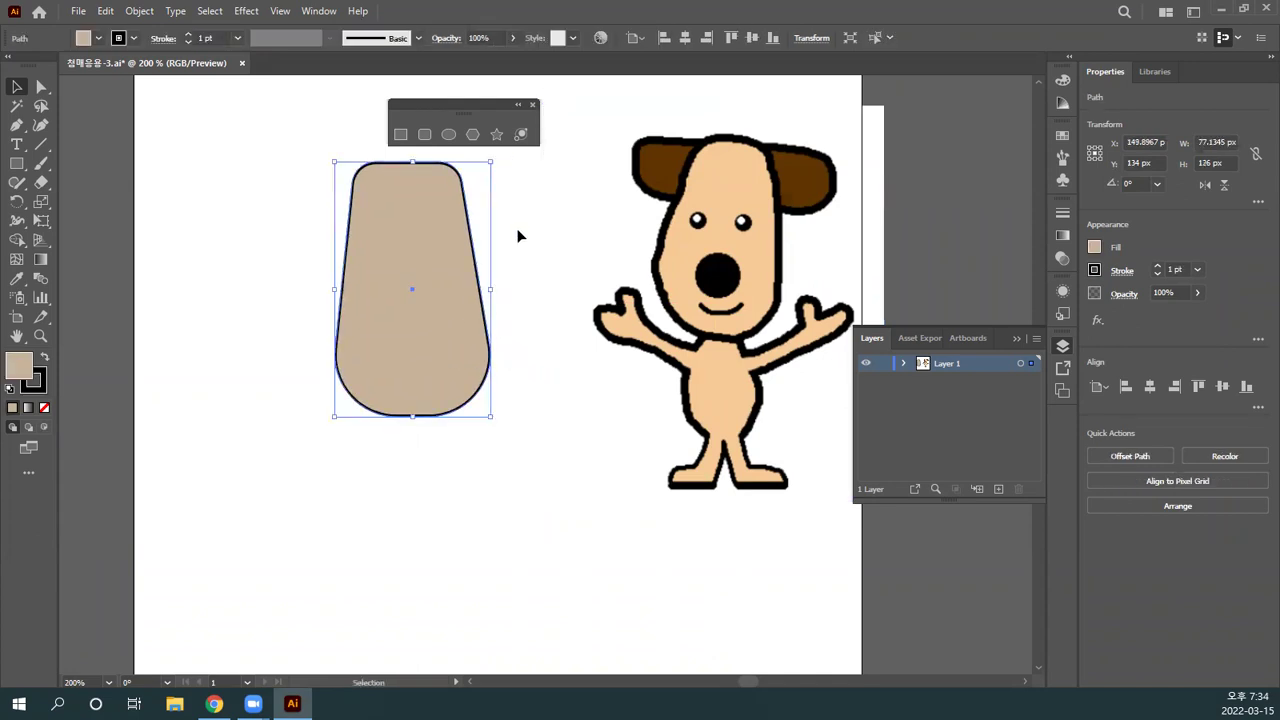
left_click_drag(448, 104, 422, 88)
left_click_drag(414, 318, 422, 310)
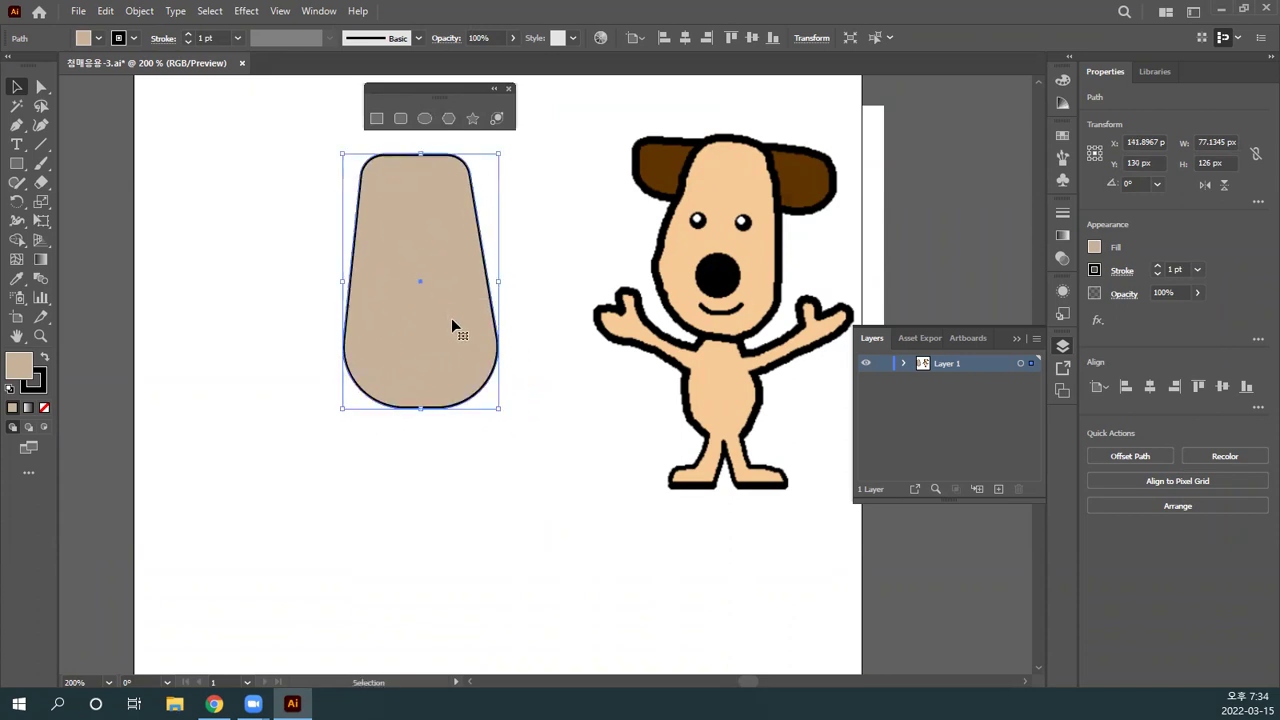
Step: Try sampling the dog's face colour onto the rounded trapezoid with the Eyedropper tool
left_click(16, 283)
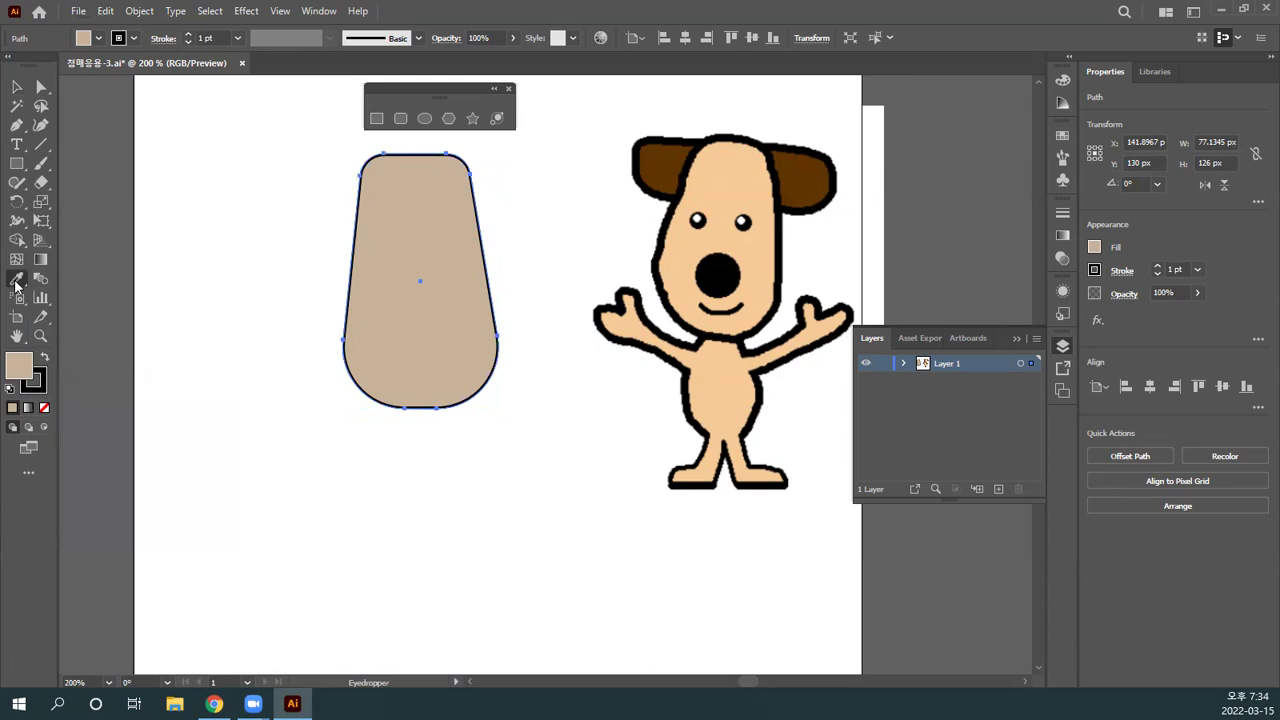
left_click(716, 175)
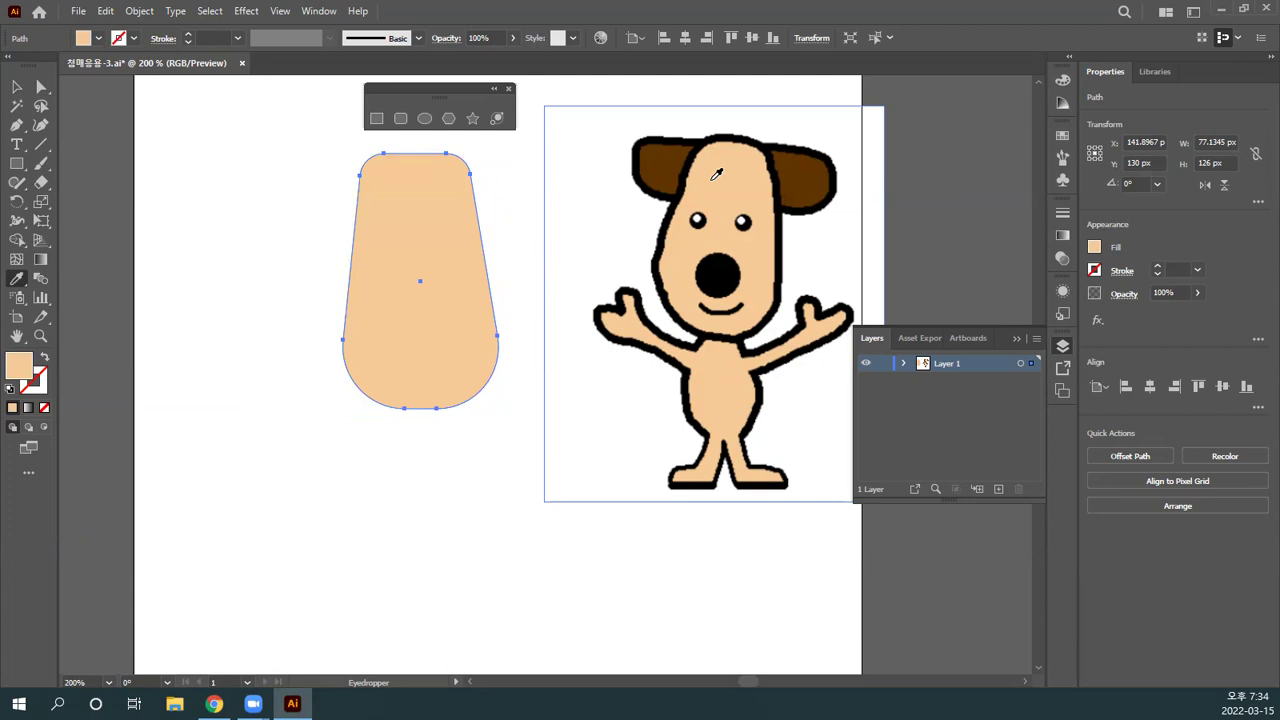
left_click(685, 175)
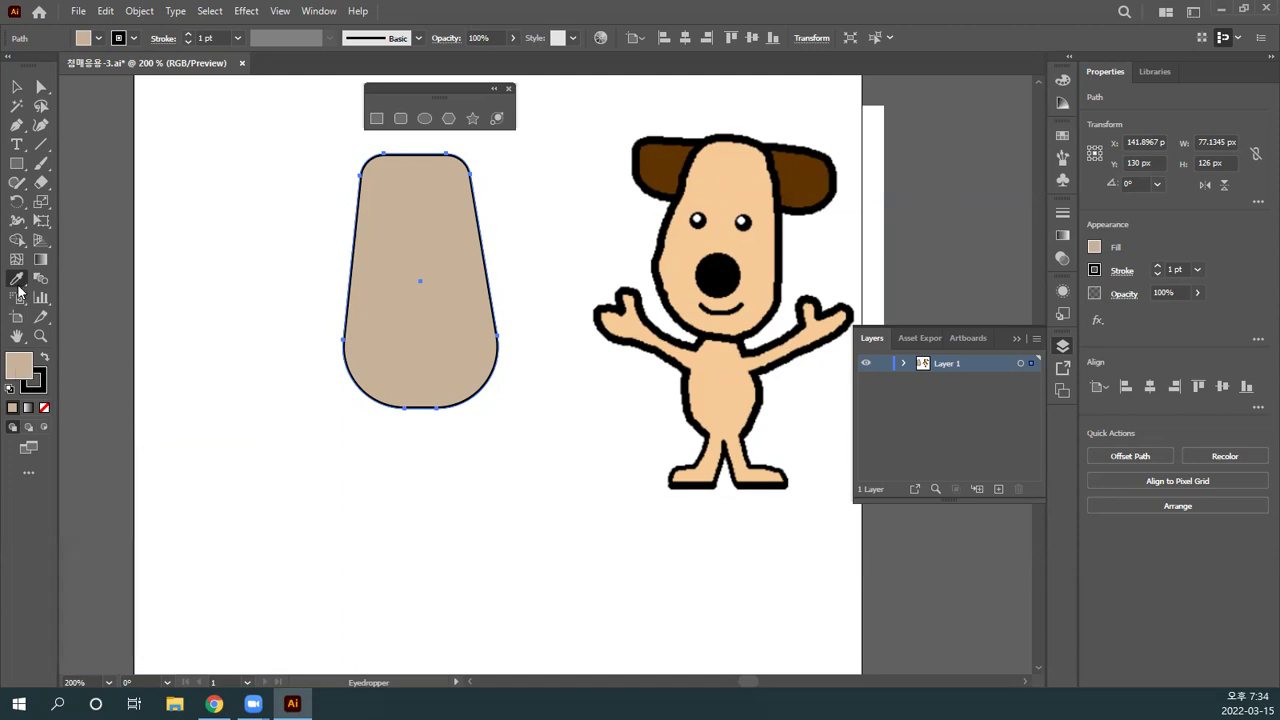
Step: Apply only the dog's face colour to the rounded trapezoid's fill, keeping its 1 pt black stroke, and deselect the shape
left_click(690, 243)
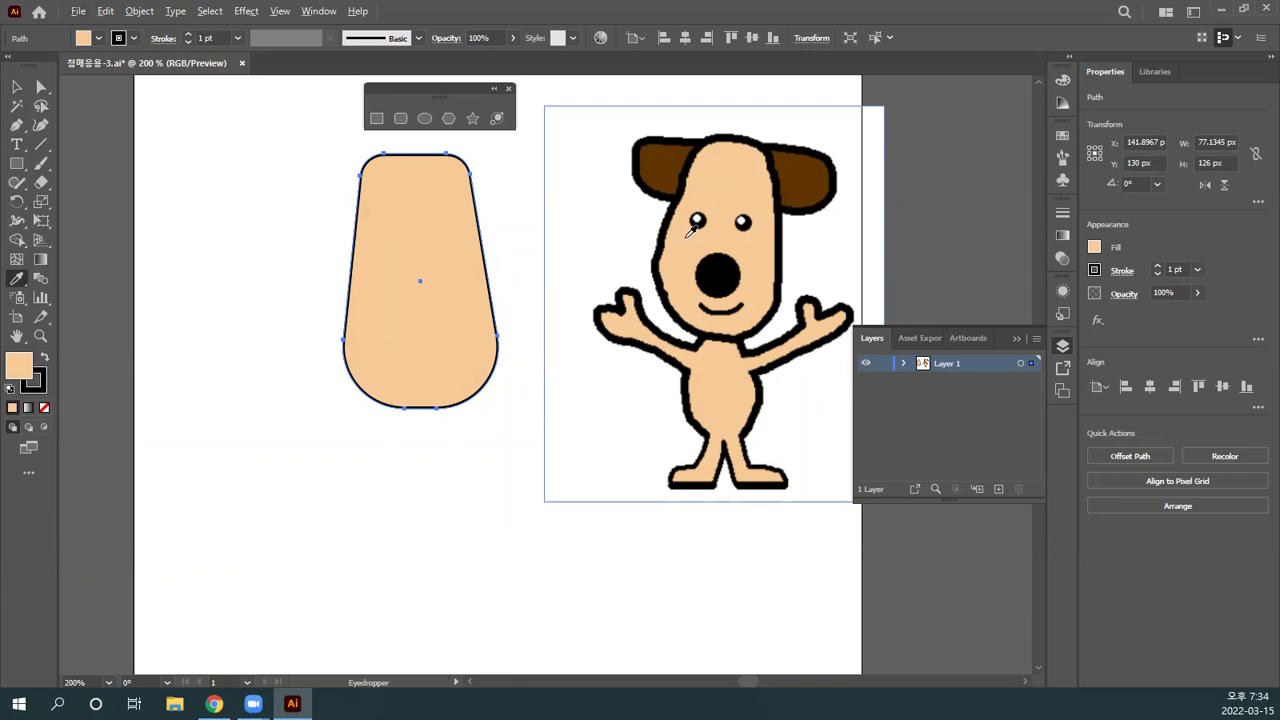
key("v")
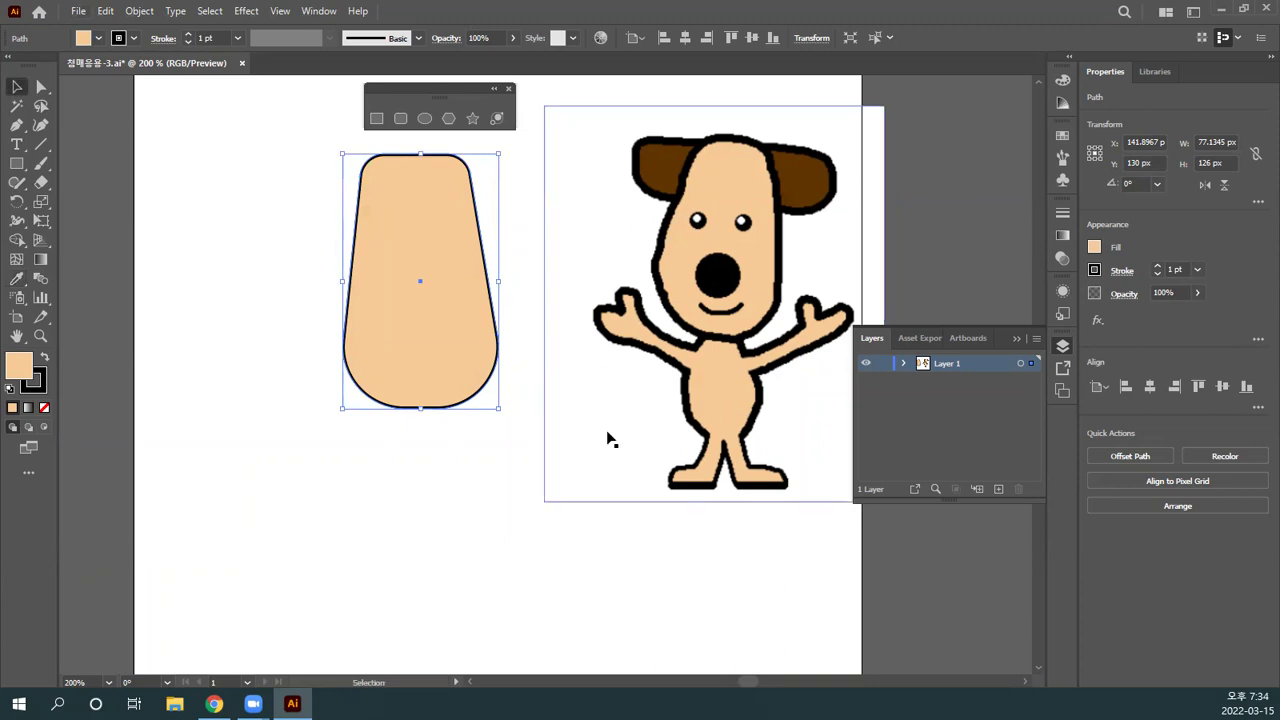
left_click(534, 516)
left_click_drag(571, 508, 371, 514)
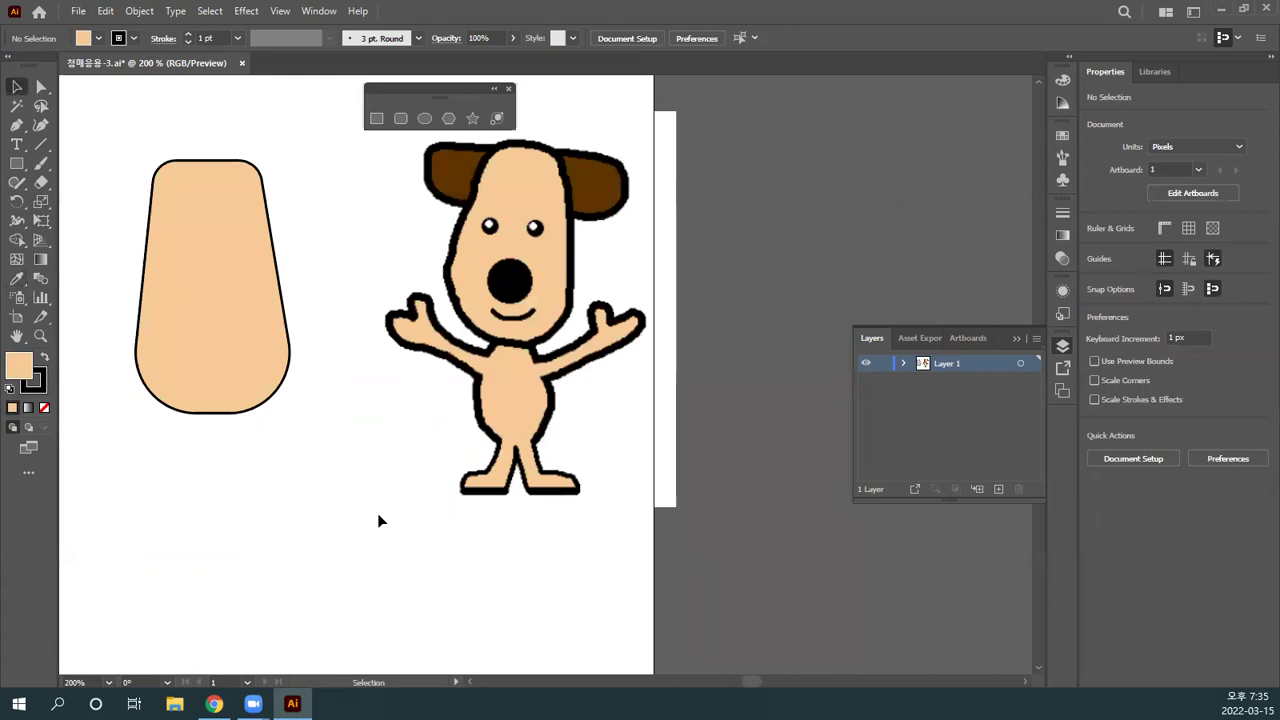
Step: Move the dog image off the artboard to about X 463 px, Y 123 px, and the rounded trapezoid to about X 280 px, Y 114 px
left_click(408, 506)
left_click_drag(572, 401, 888, 363)
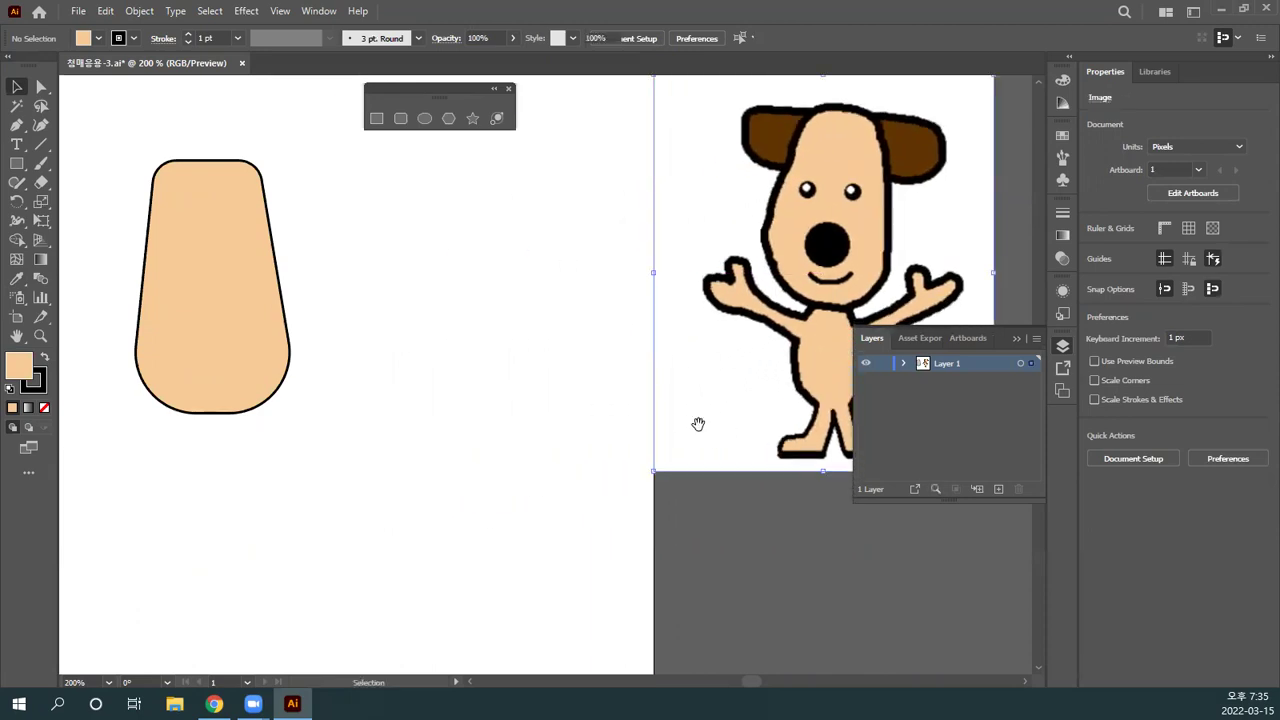
left_click_drag(698, 424, 524, 491)
left_click_drag(576, 412, 618, 412)
left_click_drag(360, 421, 452, 422)
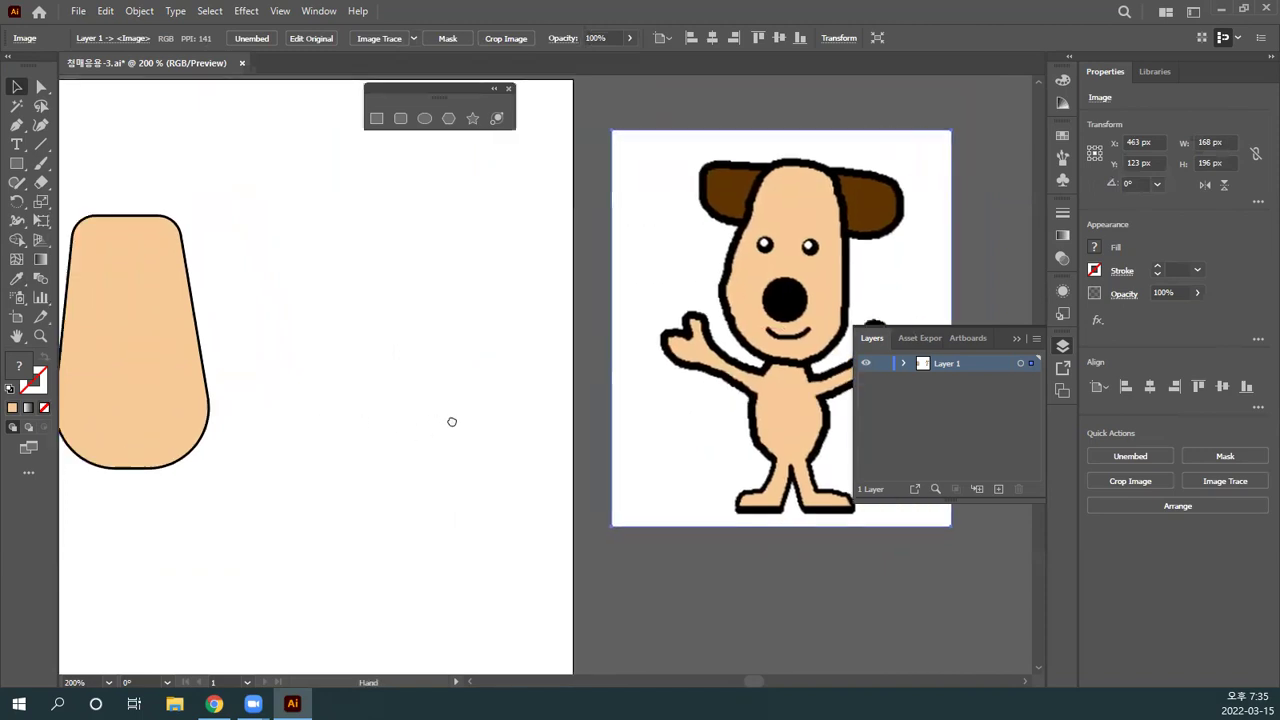
left_click_drag(251, 406, 314, 431)
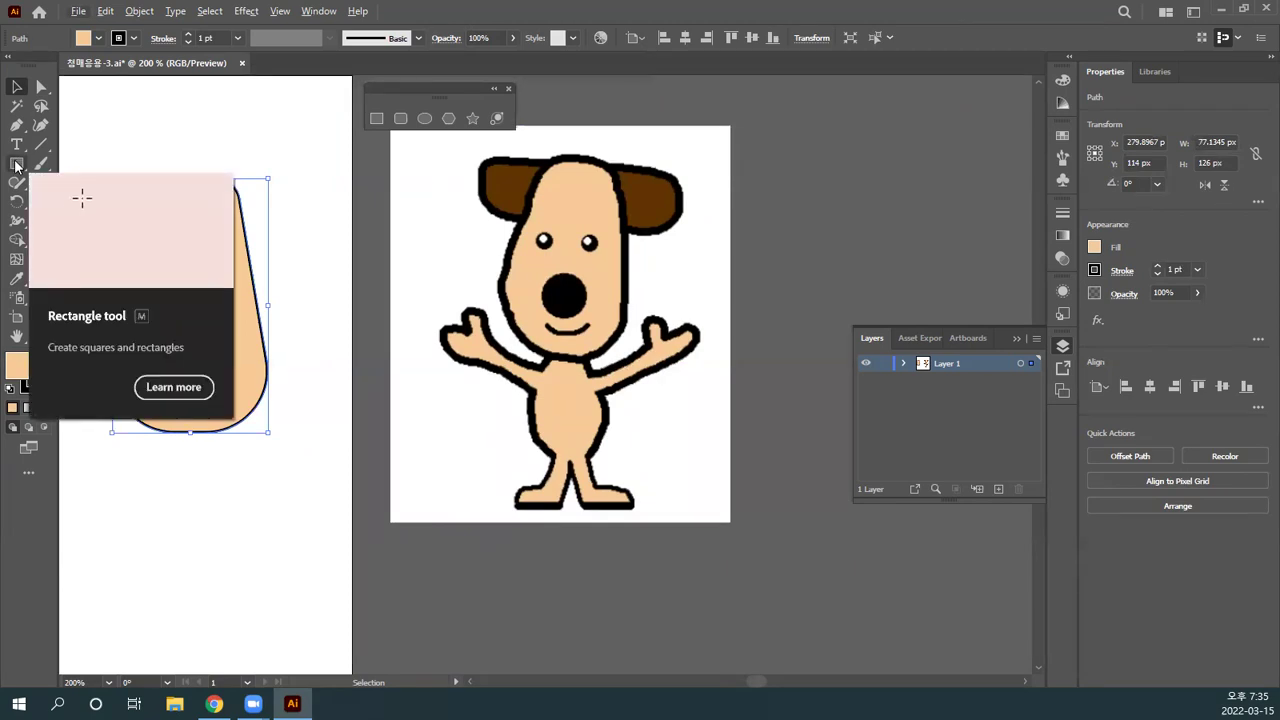
Step: Draw a 19 × 19 px square beside the dog image and place two copies below it at Y 73.5 px and Y 97.5 px
left_click(375, 119)
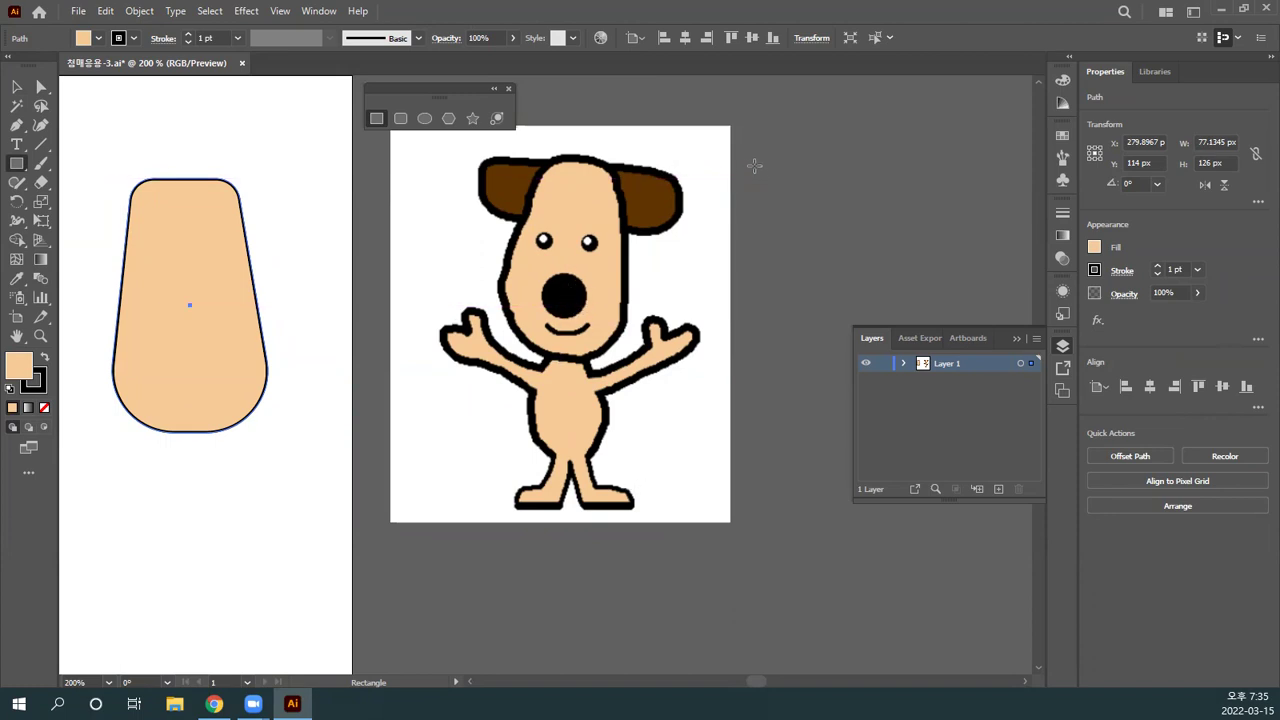
left_click_drag(750, 158, 788, 194)
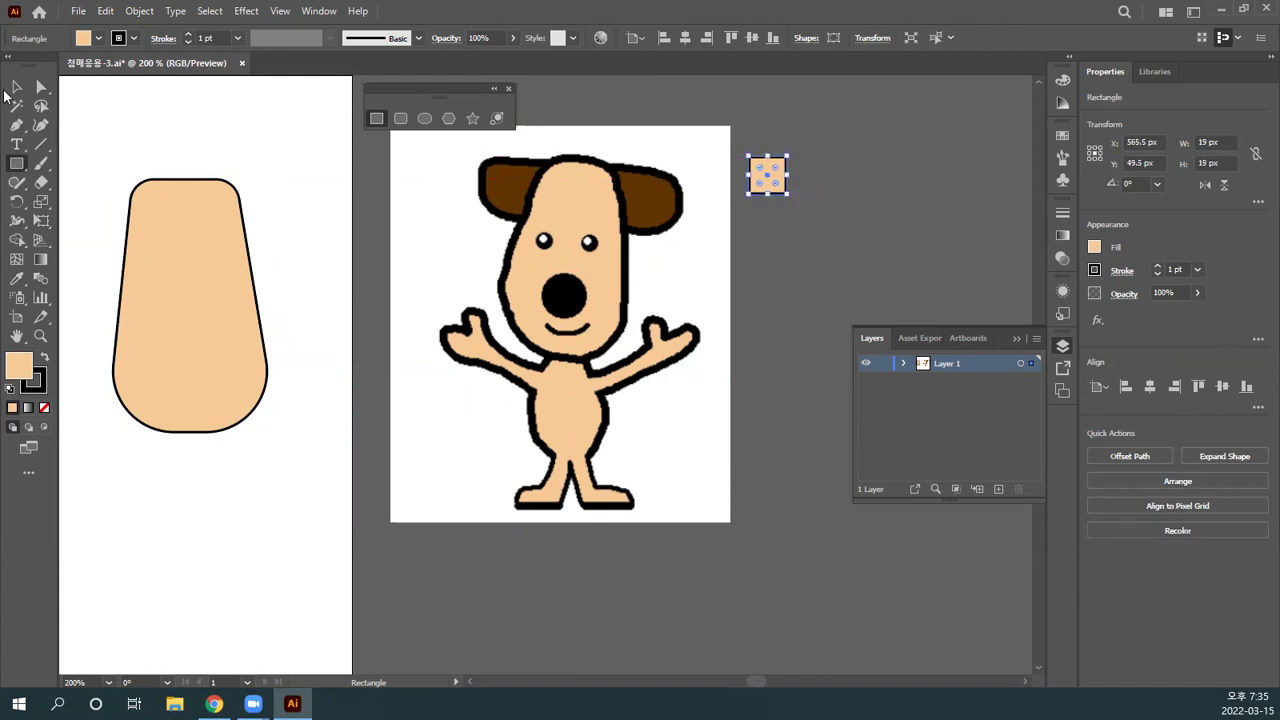
left_click(16, 87)
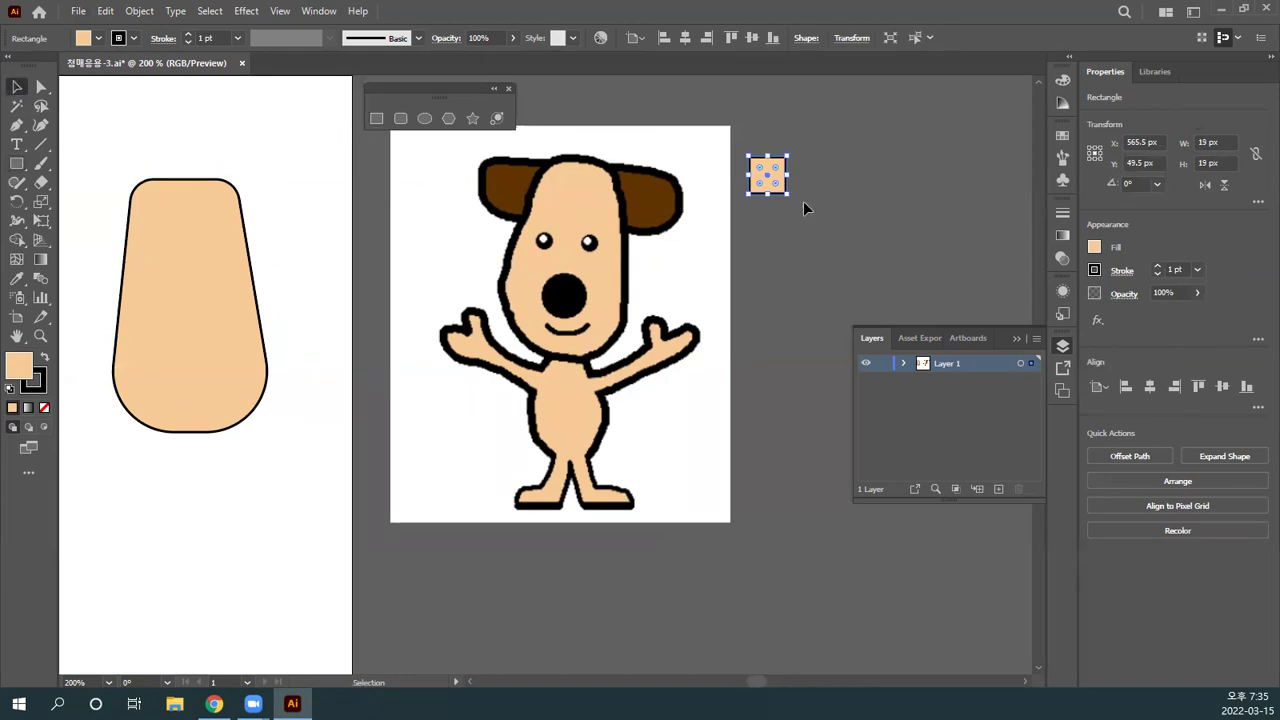
left_click_drag(785, 189, 787, 258)
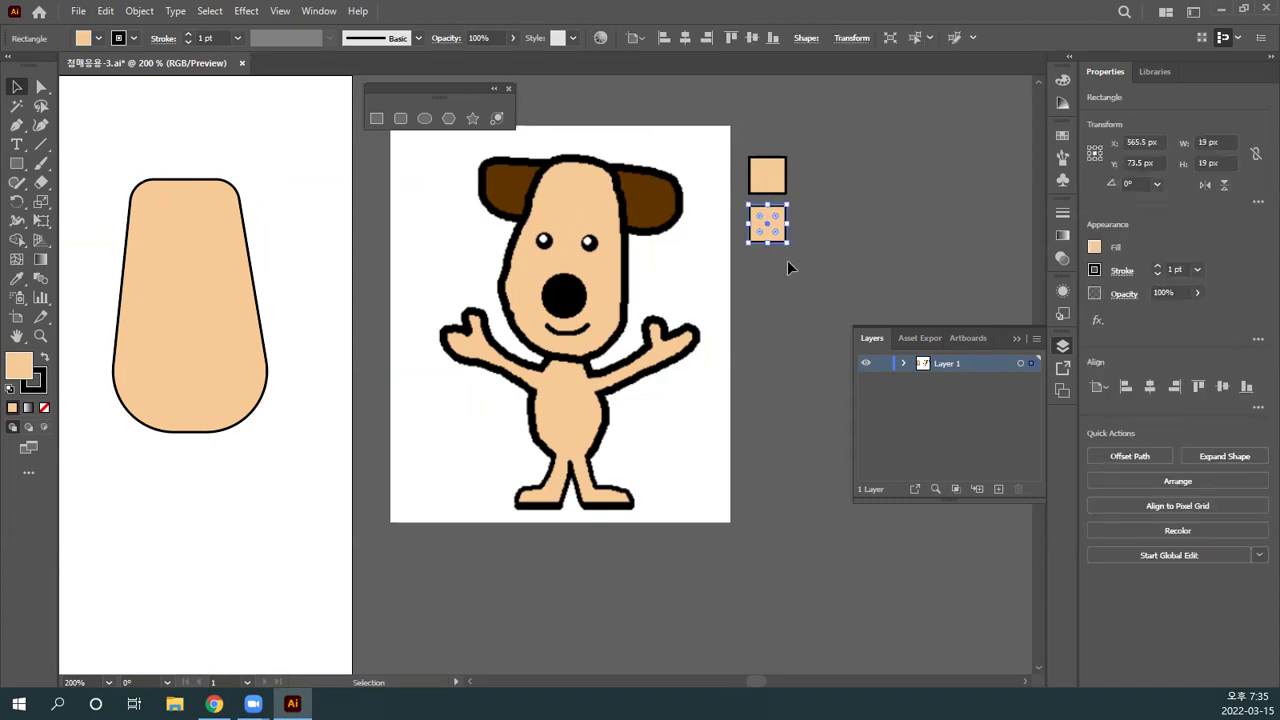
left_click(806, 247)
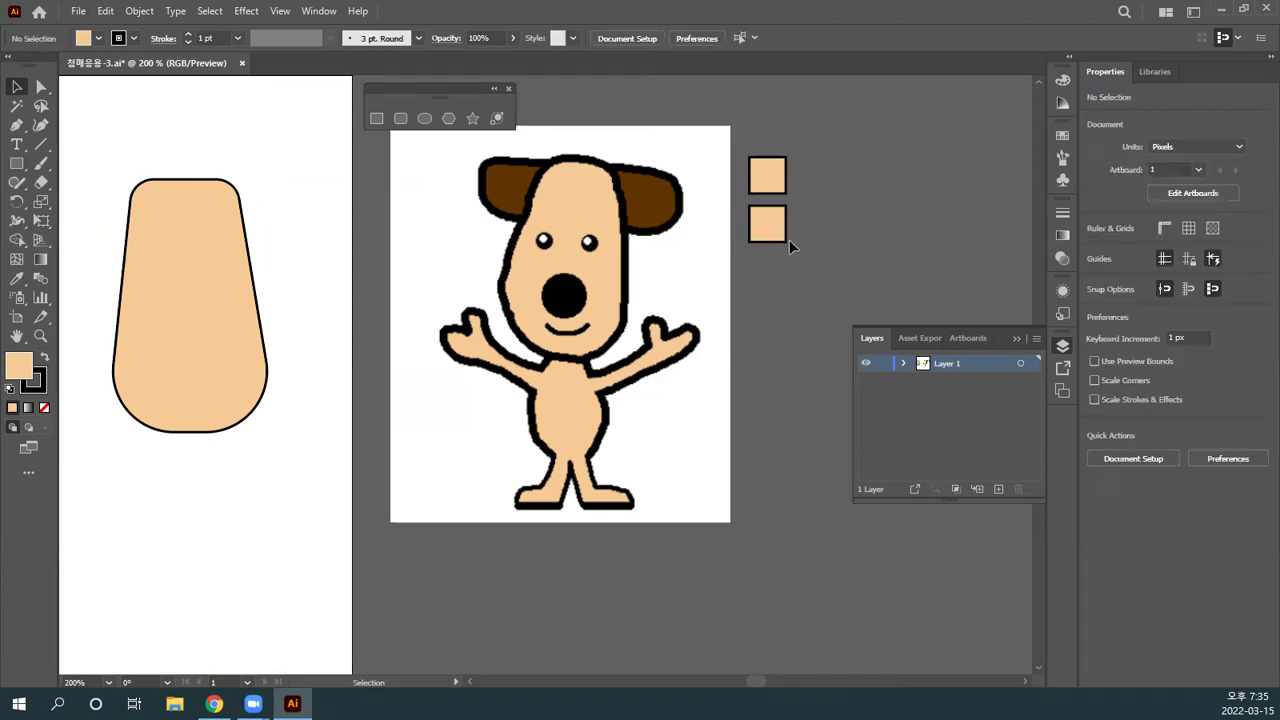
left_click_drag(778, 230, 780, 280)
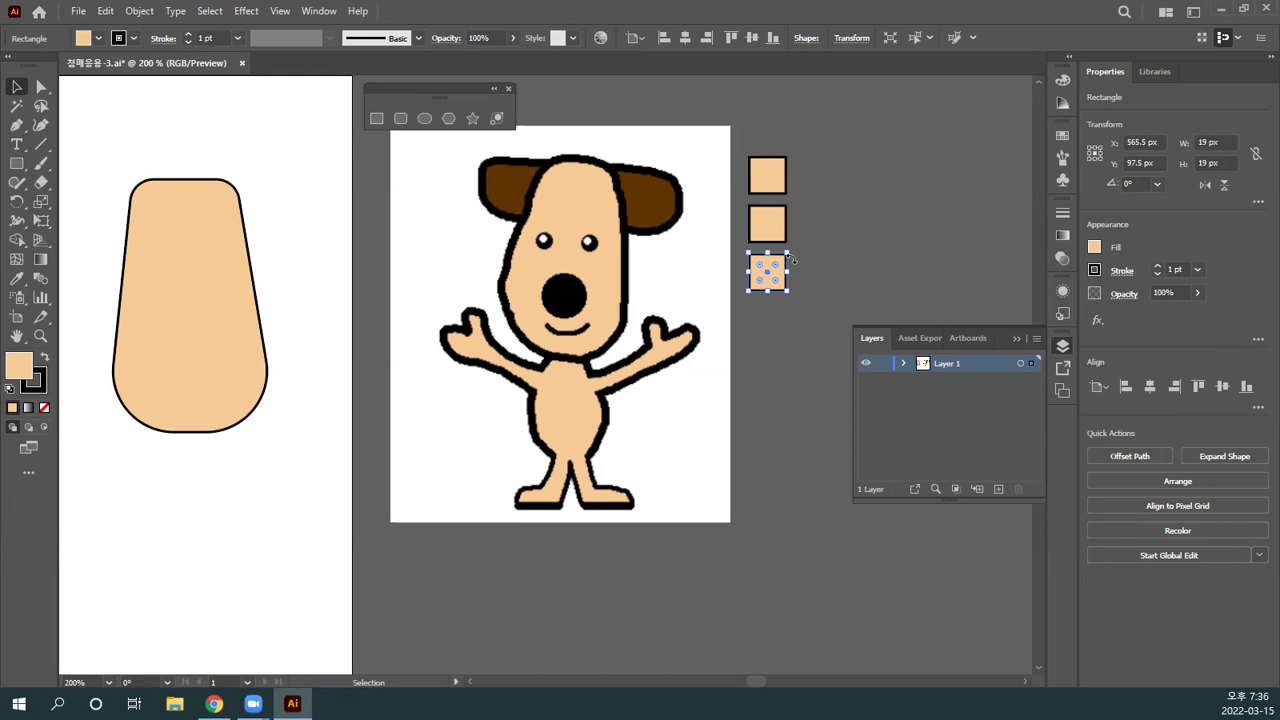
key("space")
left_click_drag(789, 204, 583, 204)
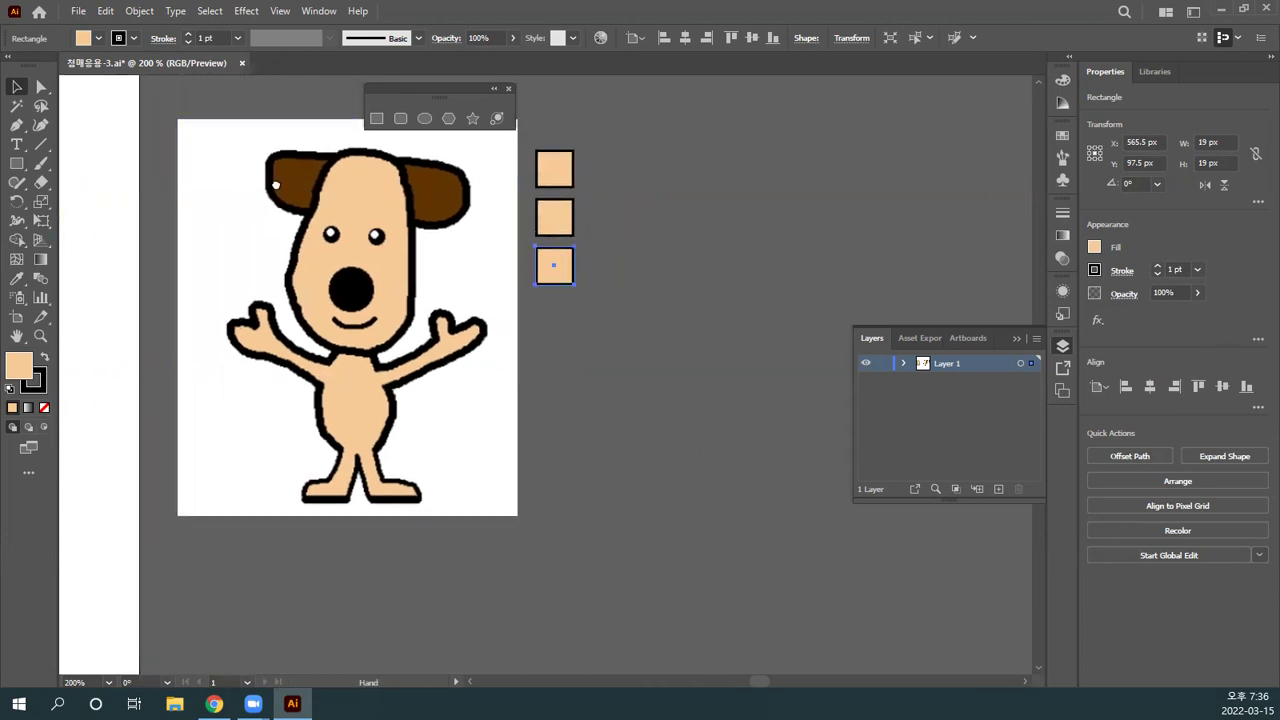
left_click_drag(450, 185, 70, 175)
left_click_drag(83, 263, 95, 167)
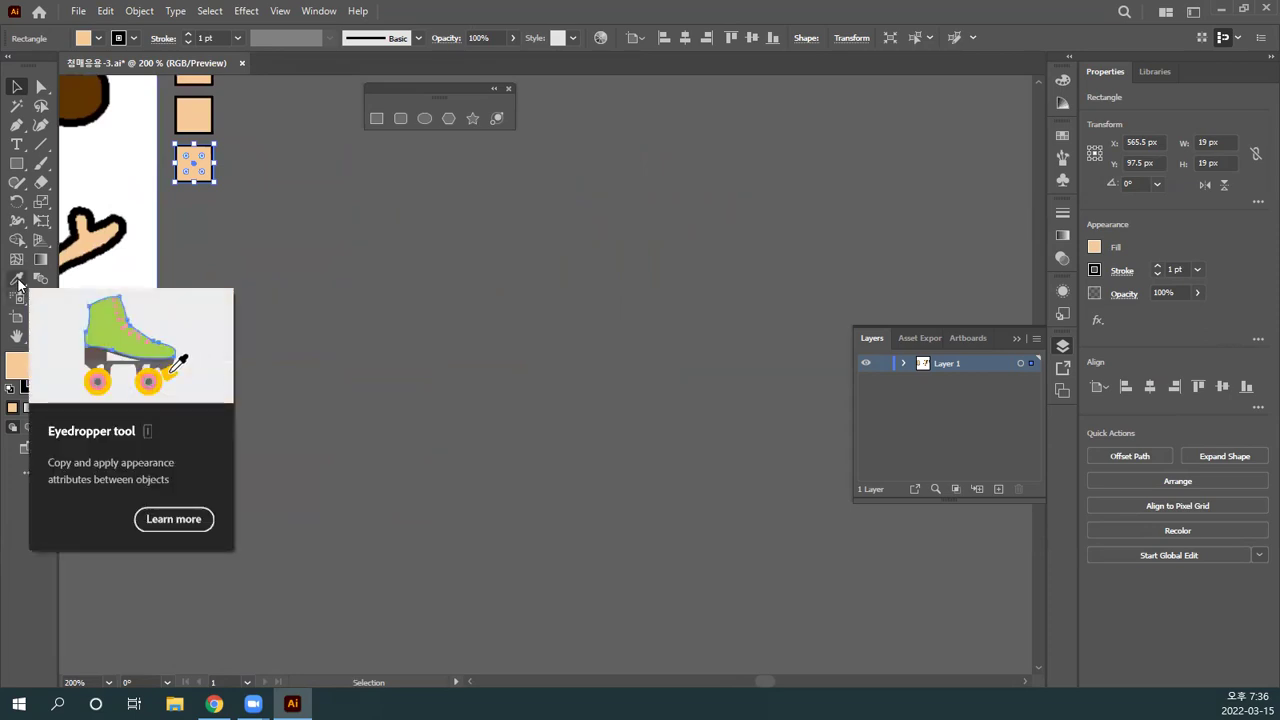
left_click(17, 280)
left_click_drag(58, 263, 222, 308)
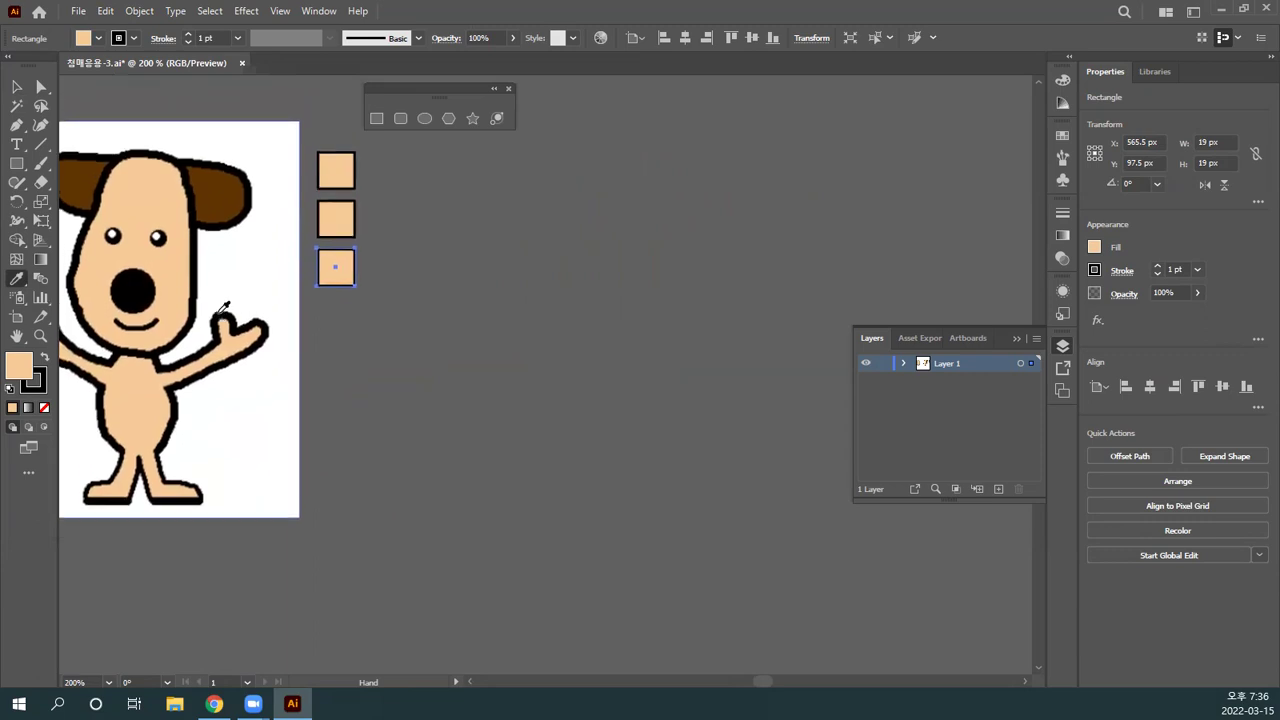
left_click(296, 176)
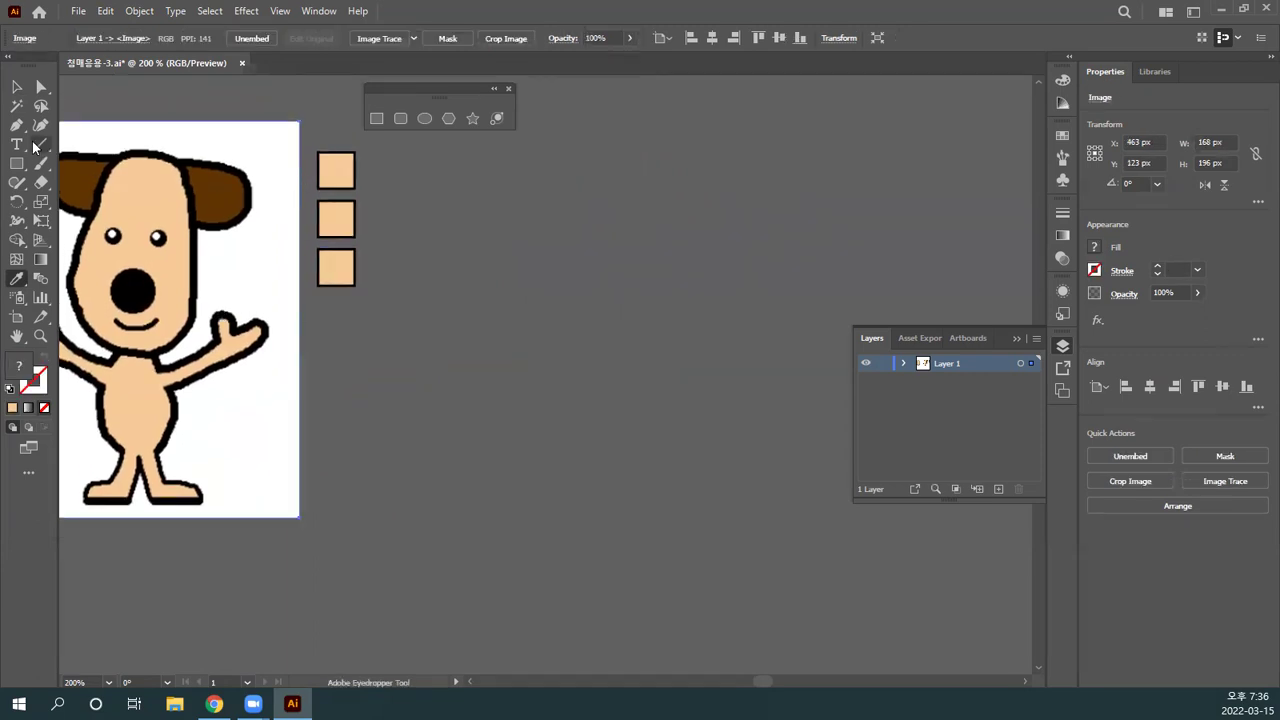
Step: Fill the middle square with the brown sampled from the dog's ear using the Eyedropper tool, then deselect it
left_click(17, 87)
left_click(335, 218)
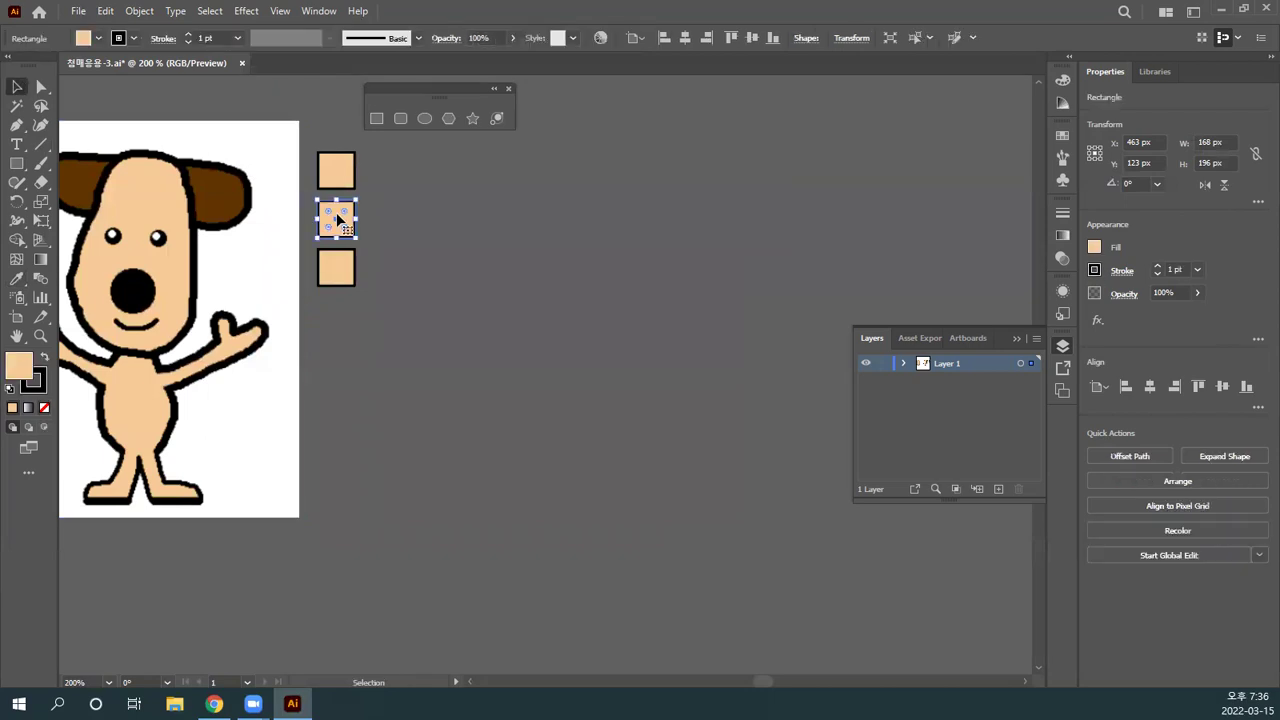
left_click(357, 219)
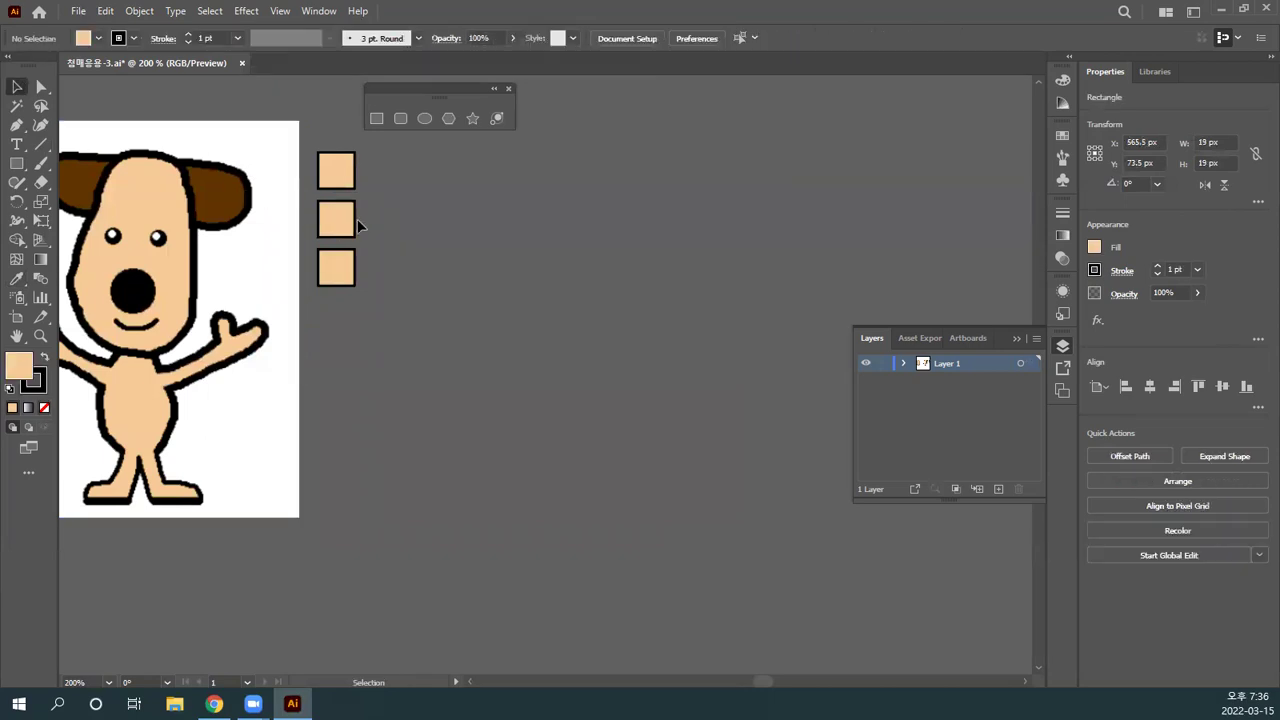
left_click(340, 215)
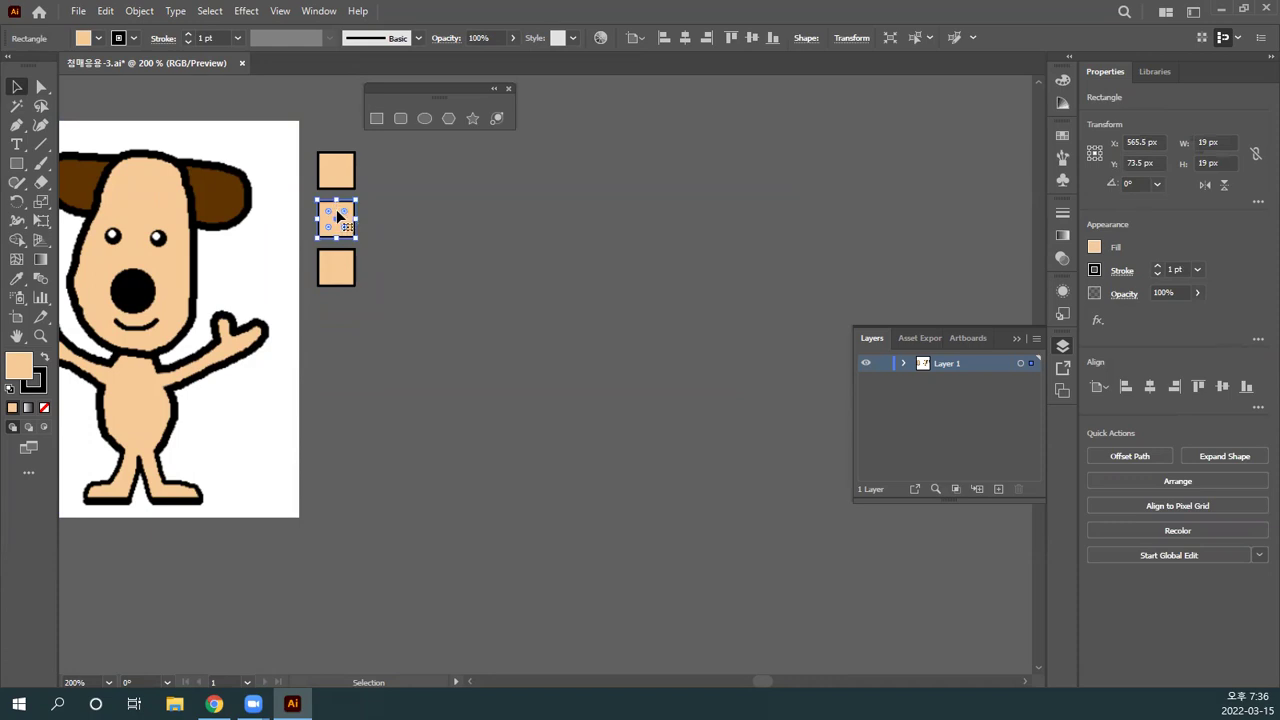
left_click_drag(340, 215, 337, 219)
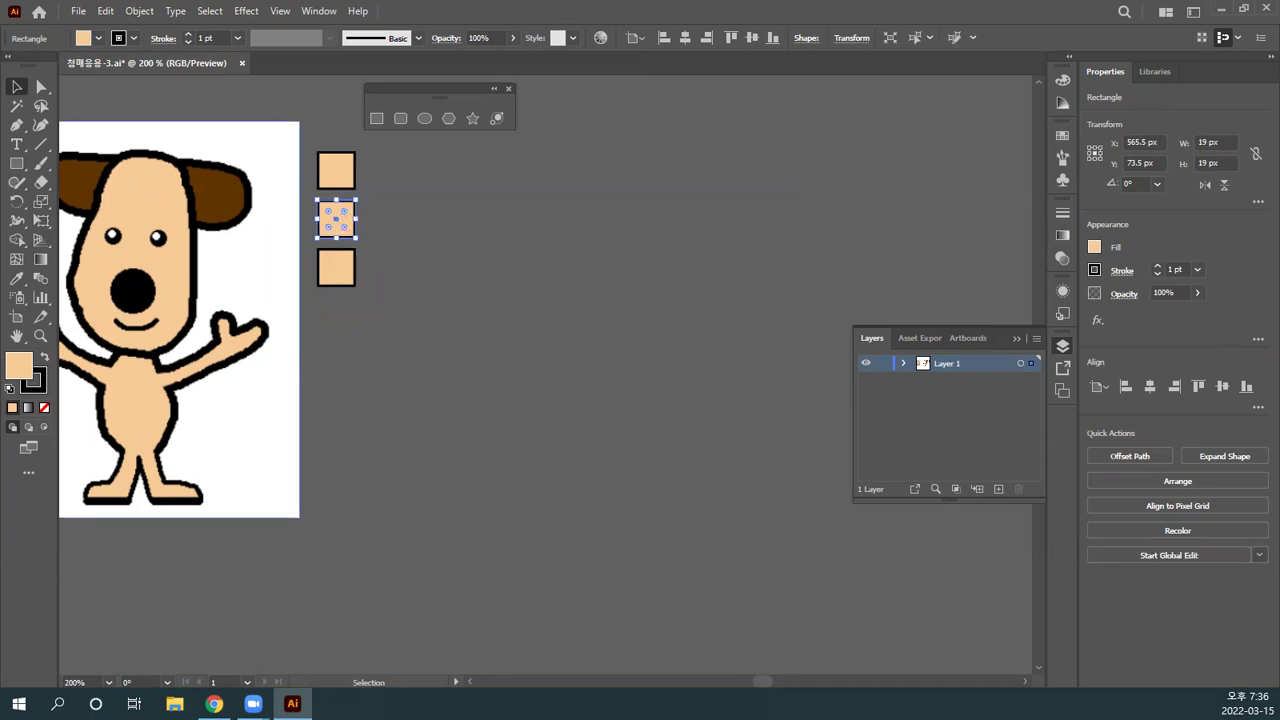
left_click(17, 279)
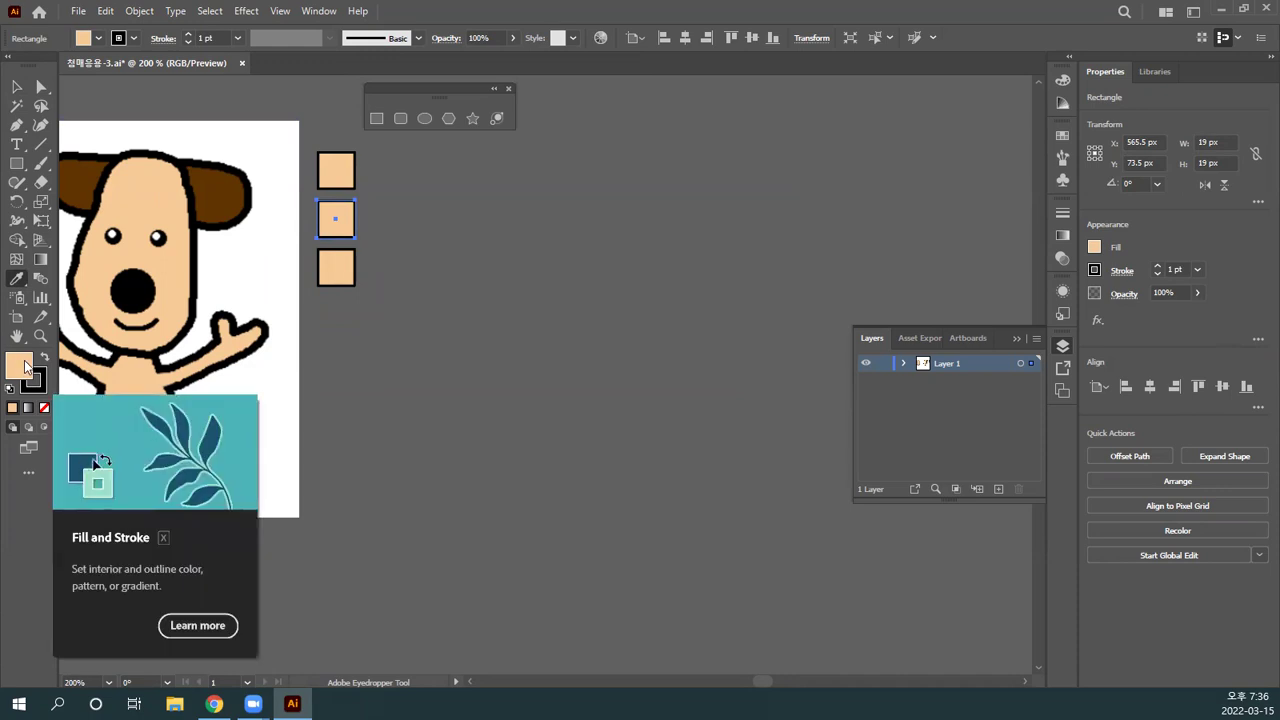
left_click(220, 188)
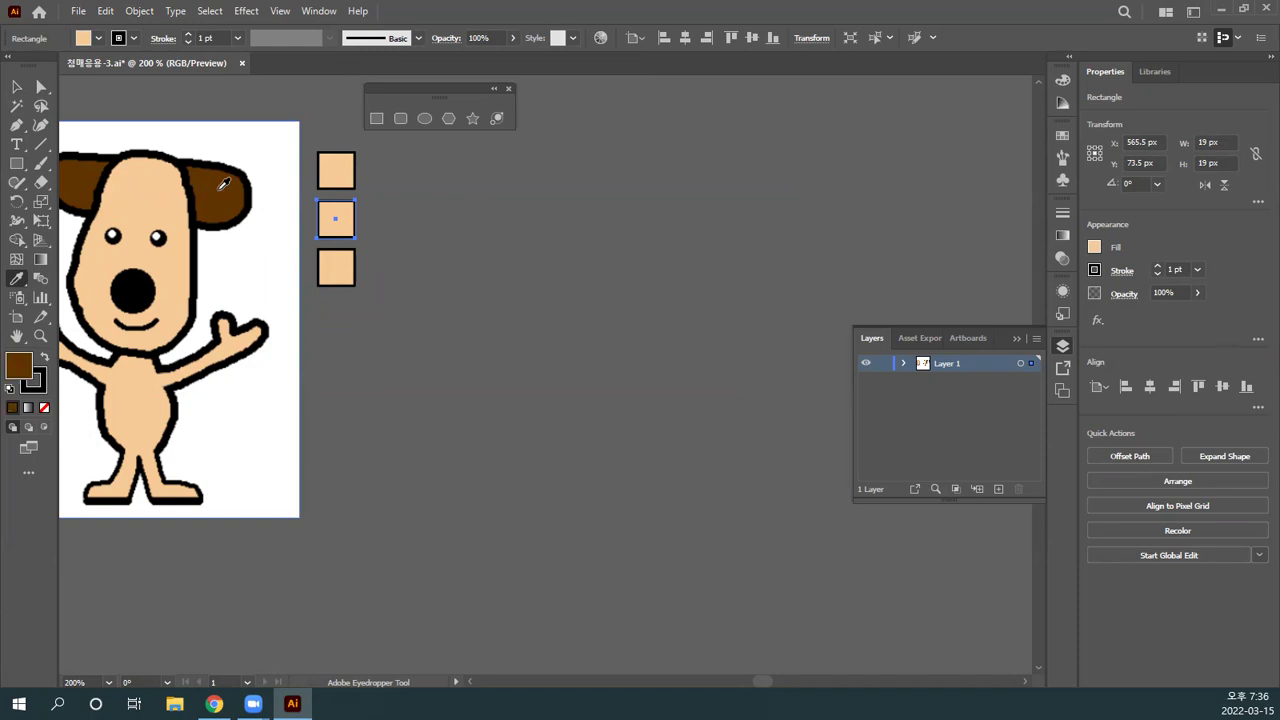
key("v")
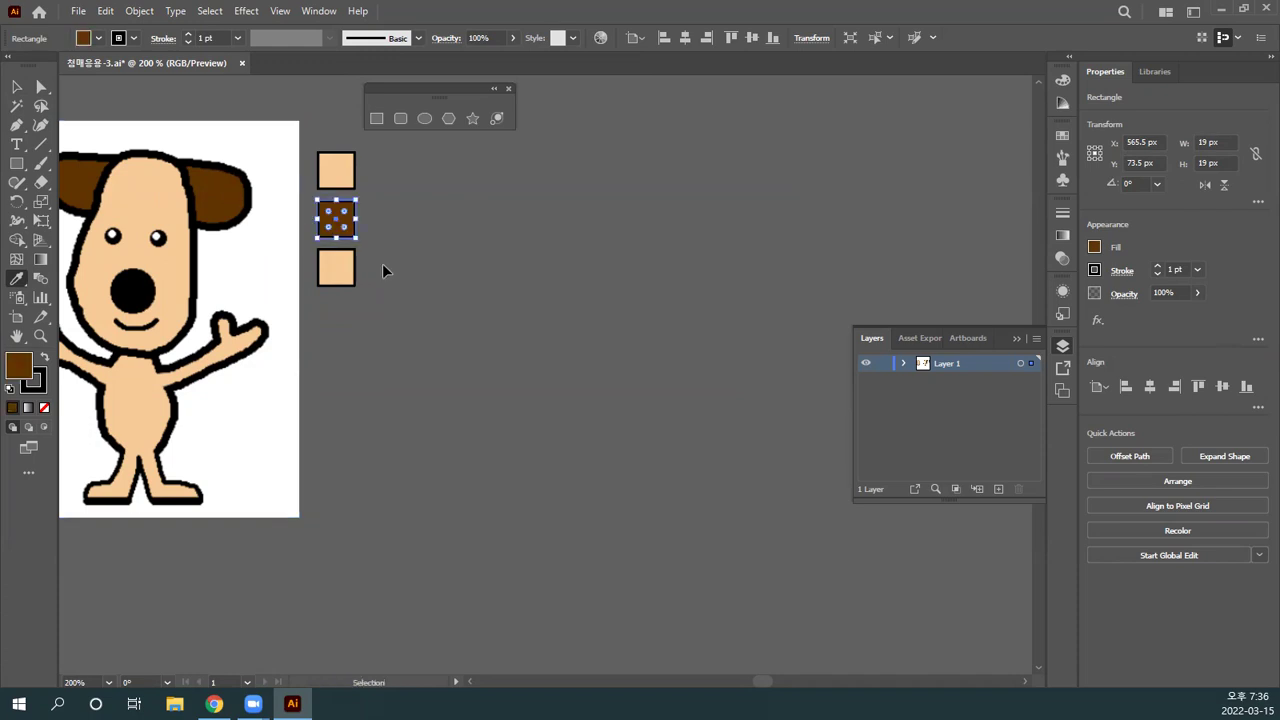
left_click(372, 278)
key("i")
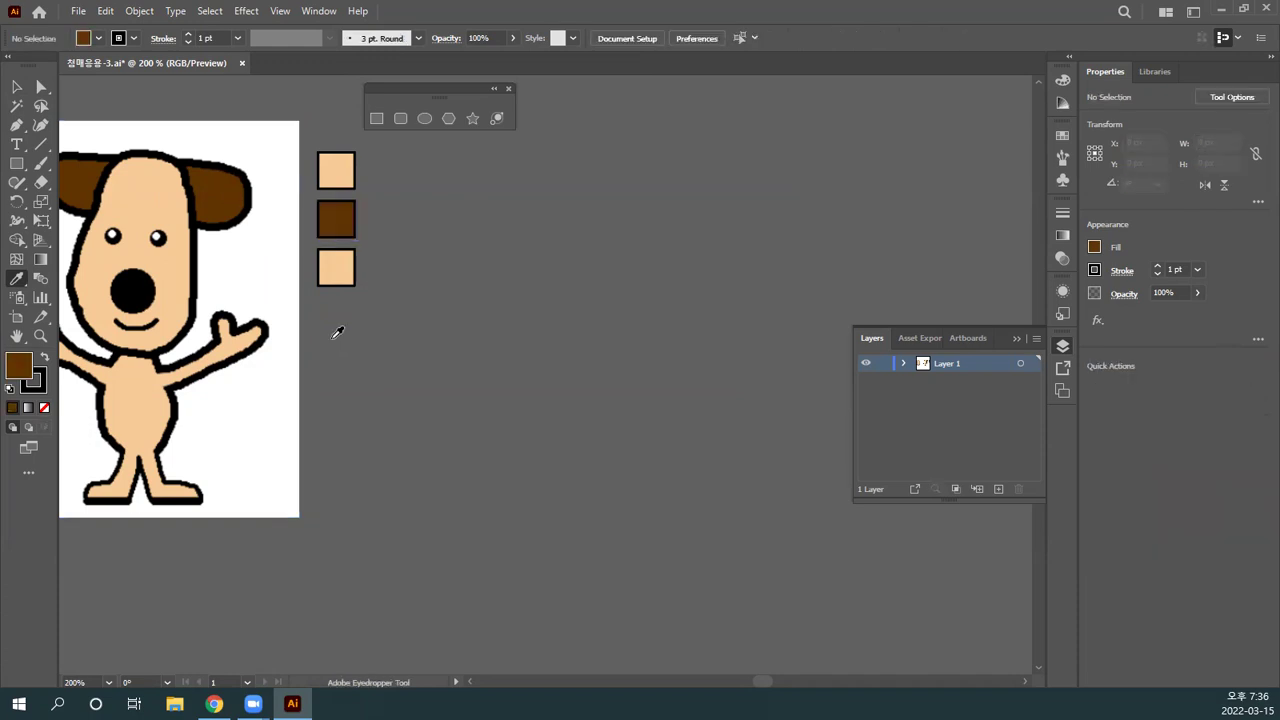
left_click_drag(289, 323, 300, 349)
left_click(346, 271)
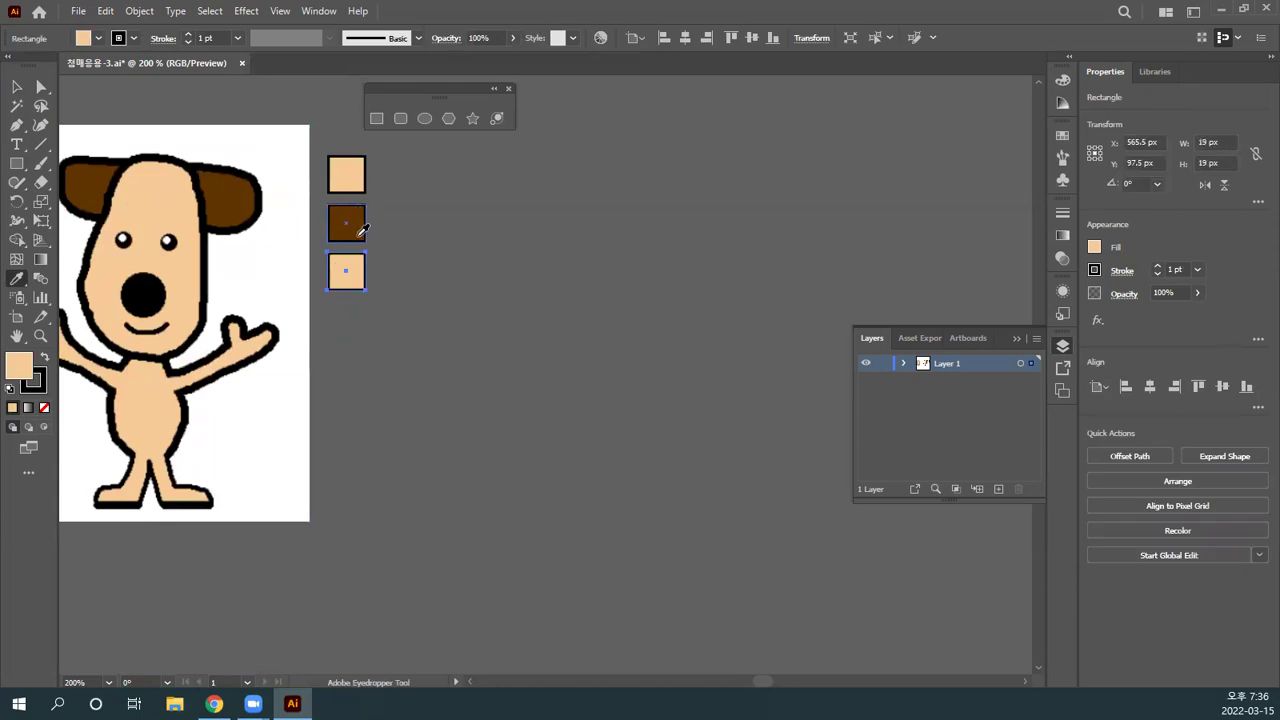
left_click(16, 87)
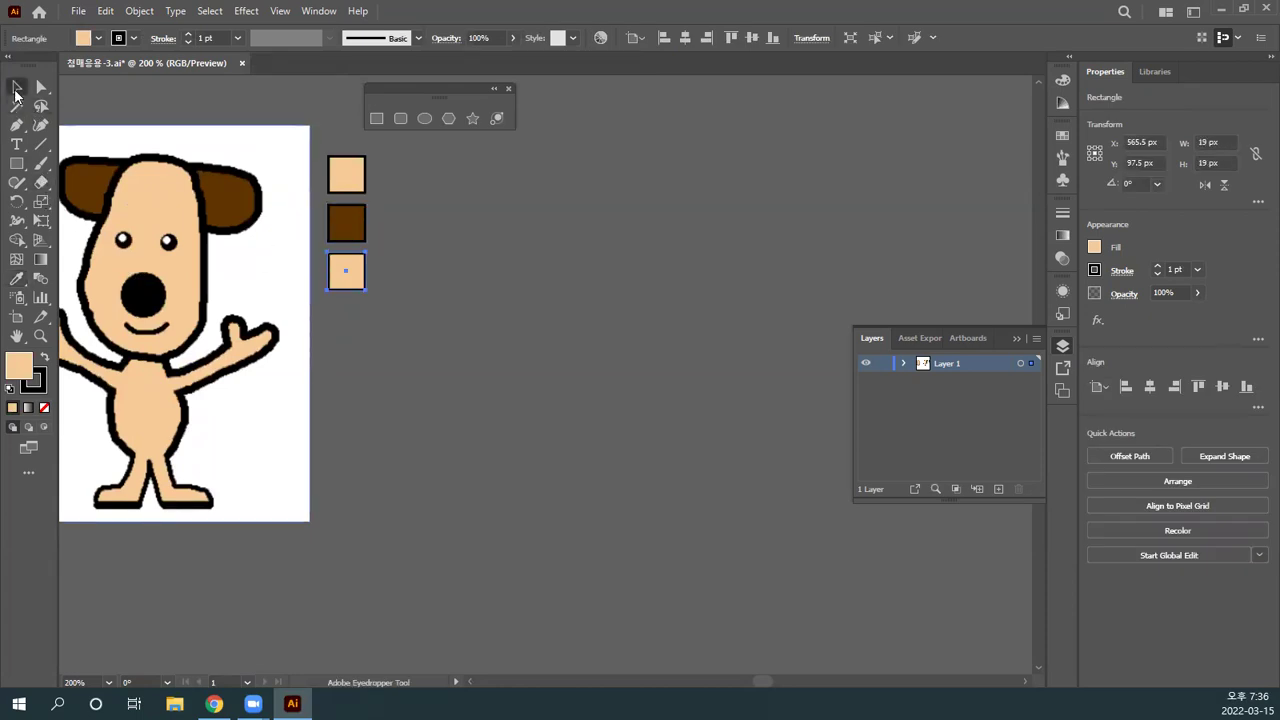
left_click(349, 307)
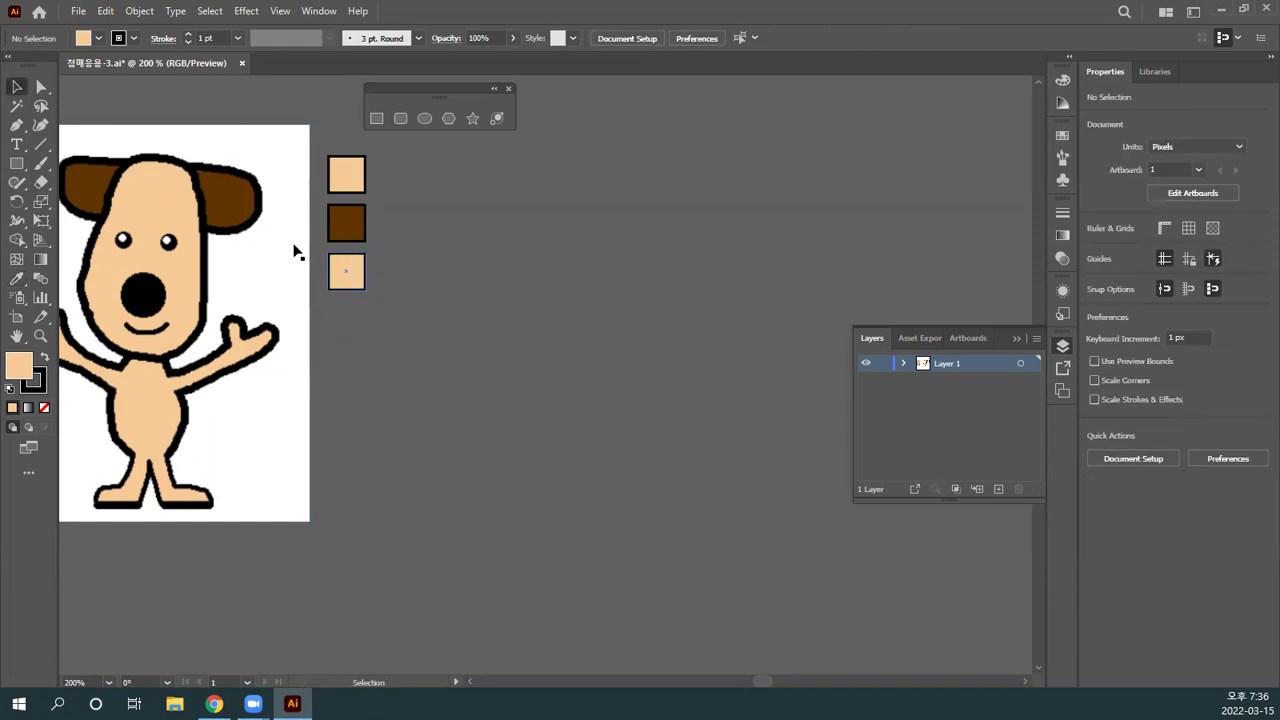
Step: Copy the middle square's brown fill onto the lowest square with the Eyedropper tool
left_click(349, 286)
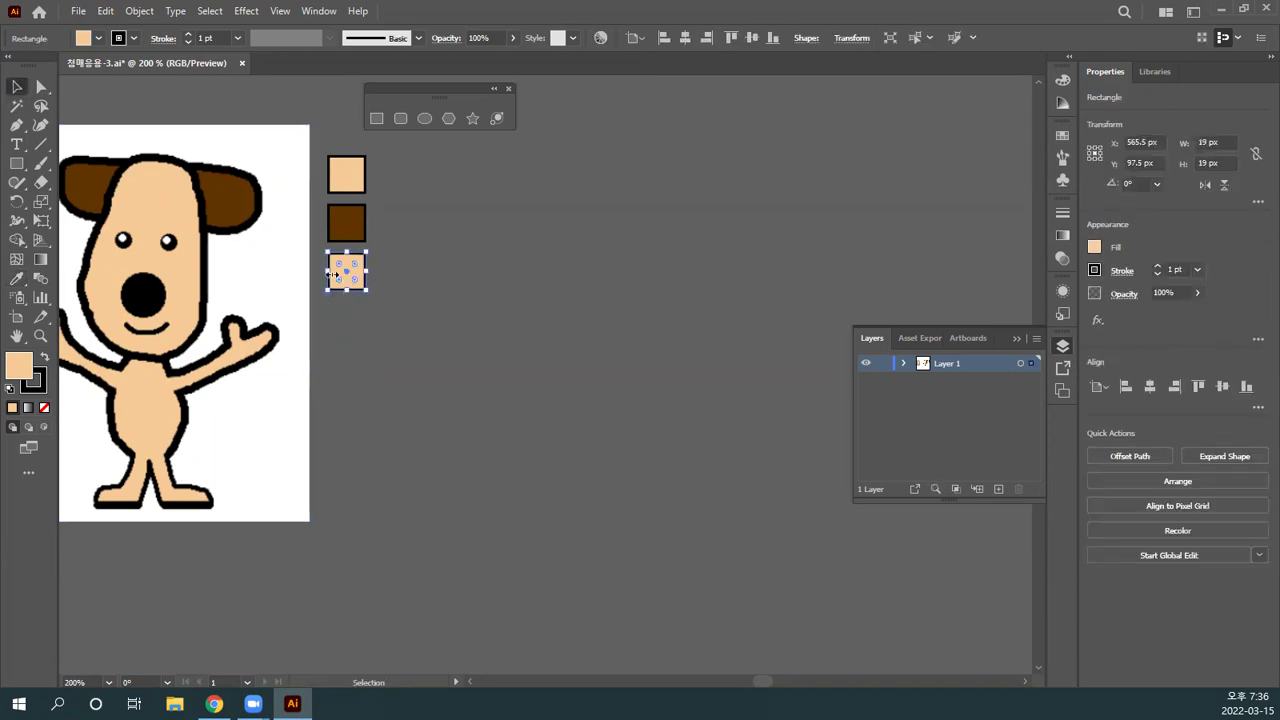
left_click(20, 281)
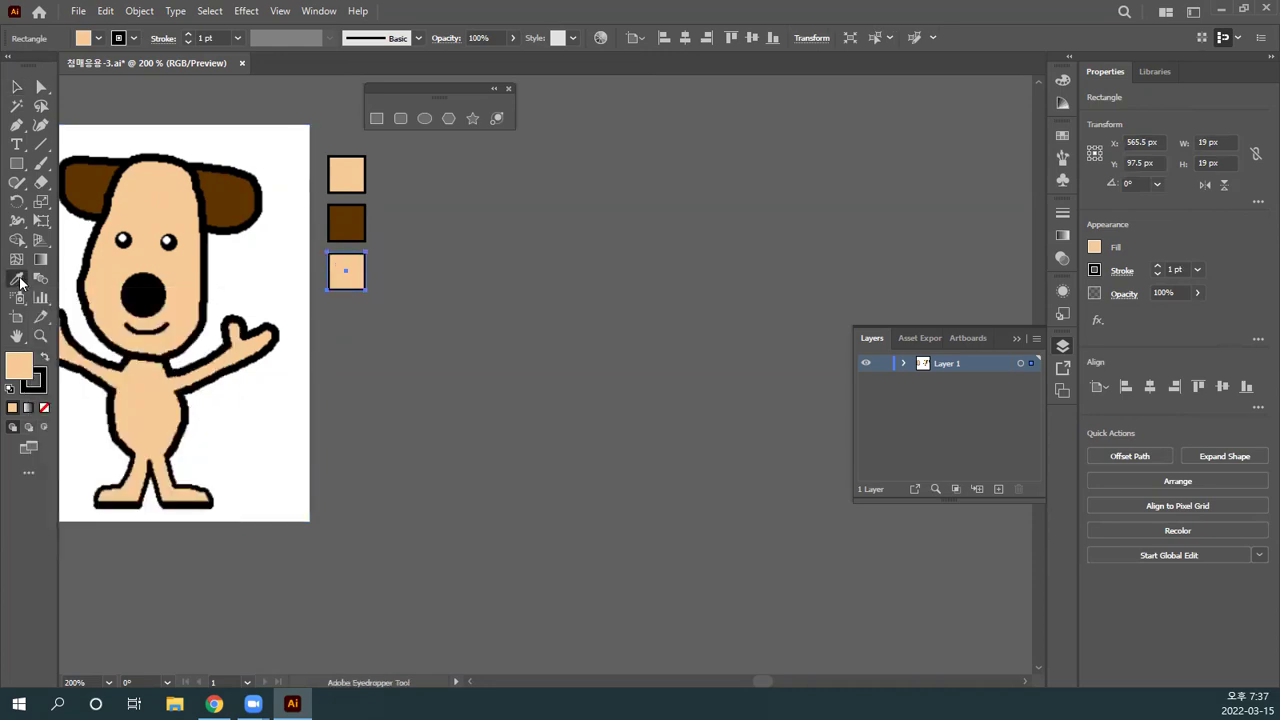
left_click(348, 220)
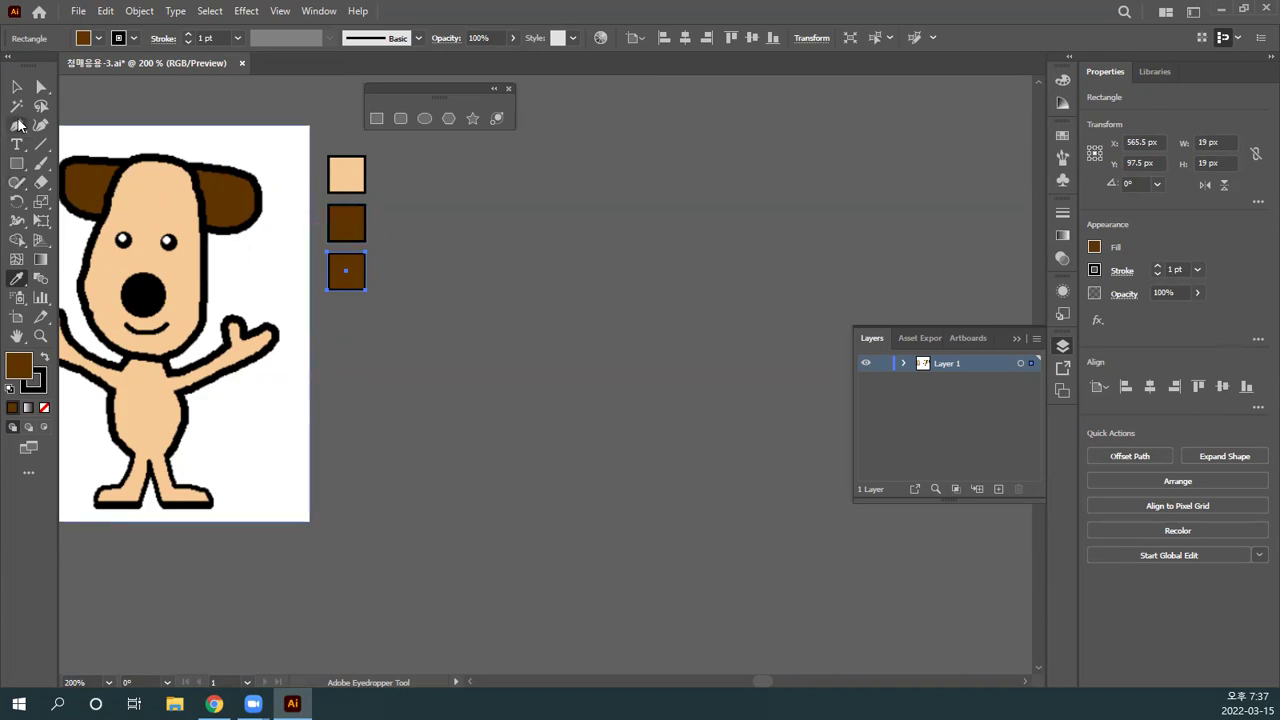
left_click(19, 94)
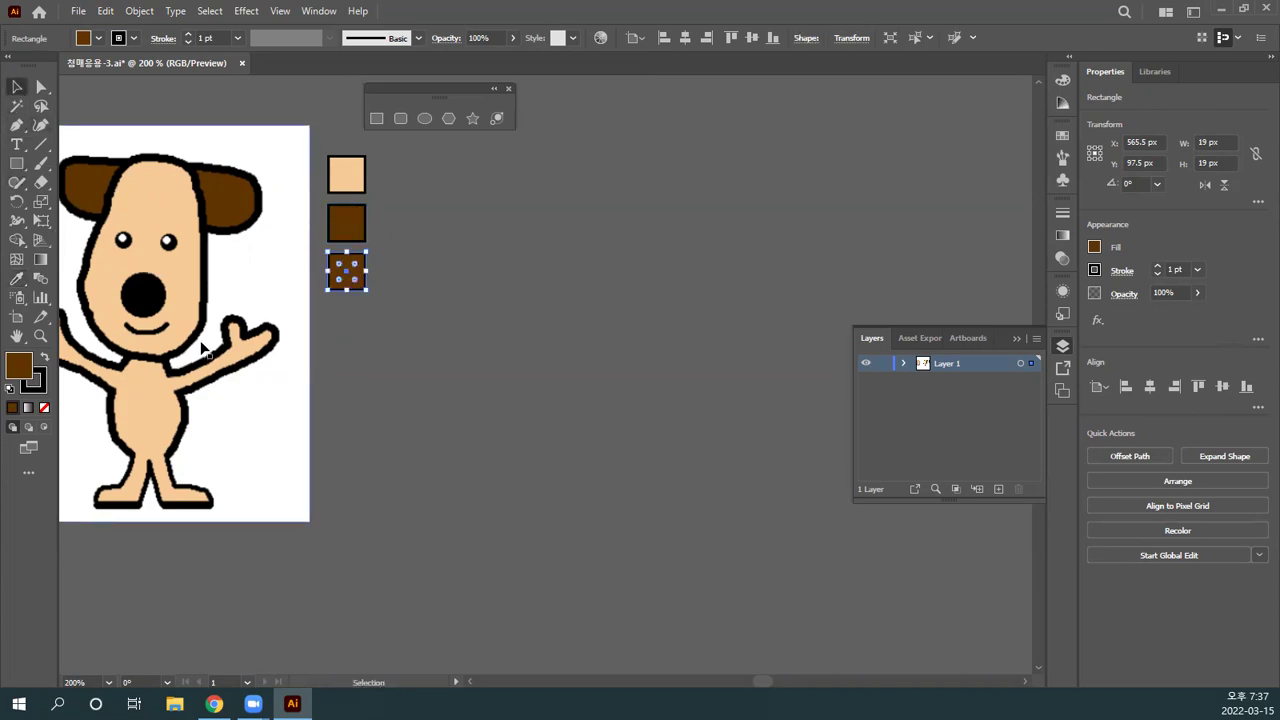
Step: Darken the lowest square's fill to the very dark brown 1E1000 and deselect the square
left_click_drag(204, 348, 221, 303)
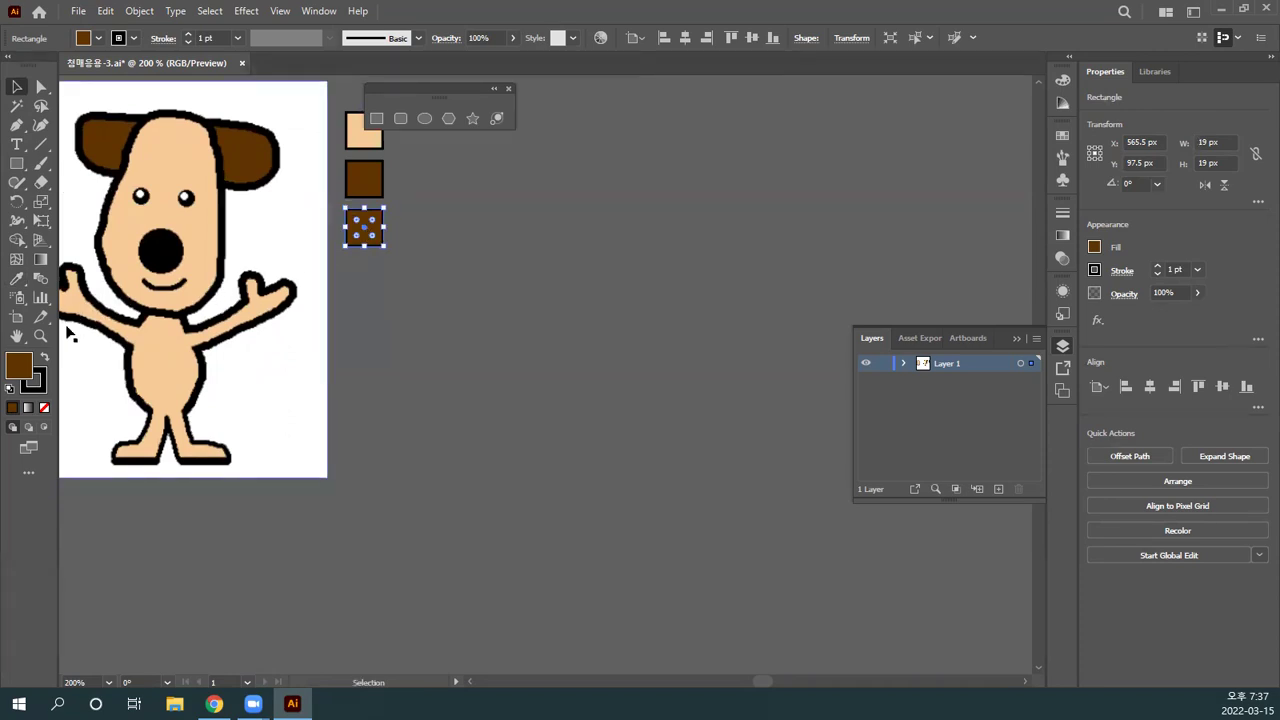
double_click(22, 366)
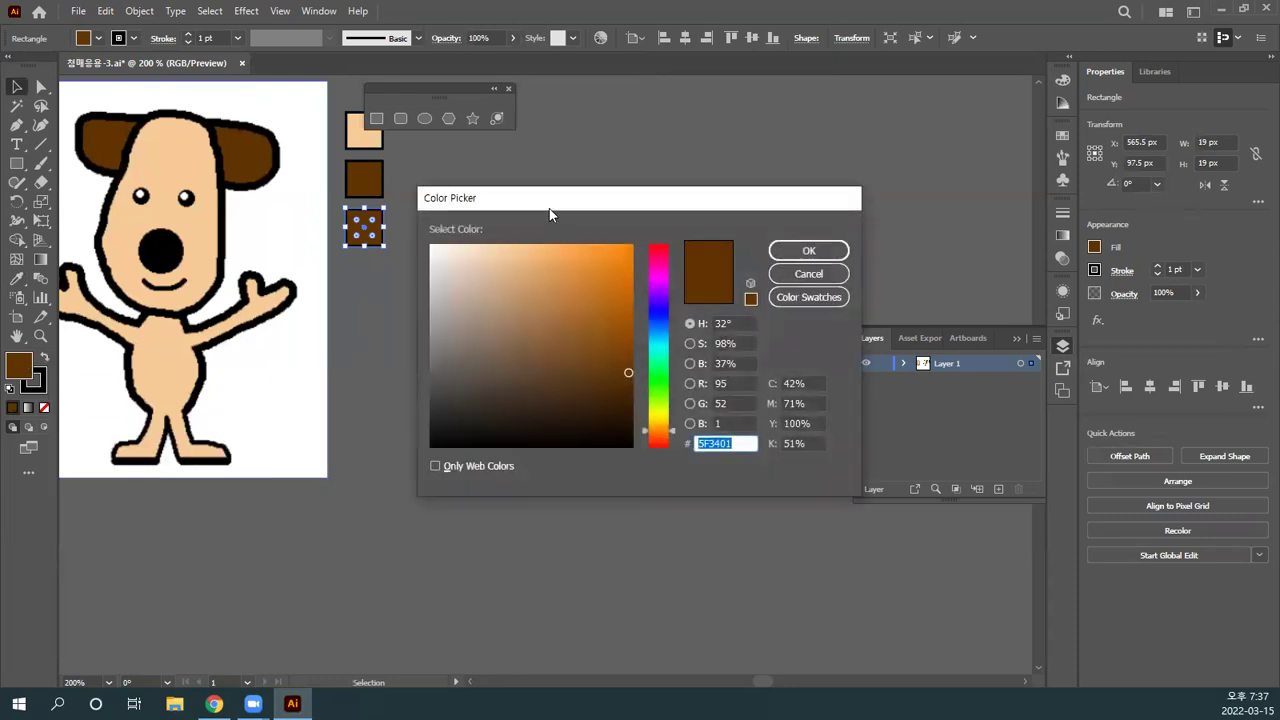
left_click_drag(549, 208, 533, 189)
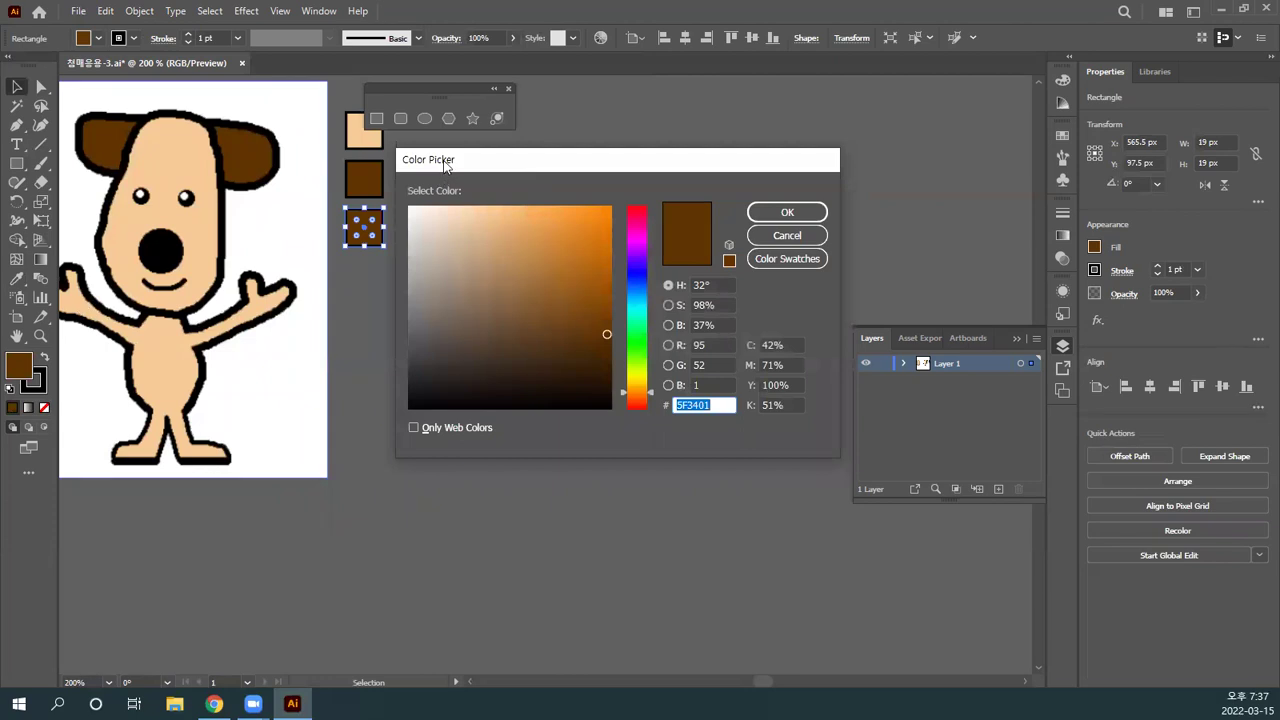
left_click_drag(445, 165, 441, 153)
left_click_drag(602, 343, 605, 373)
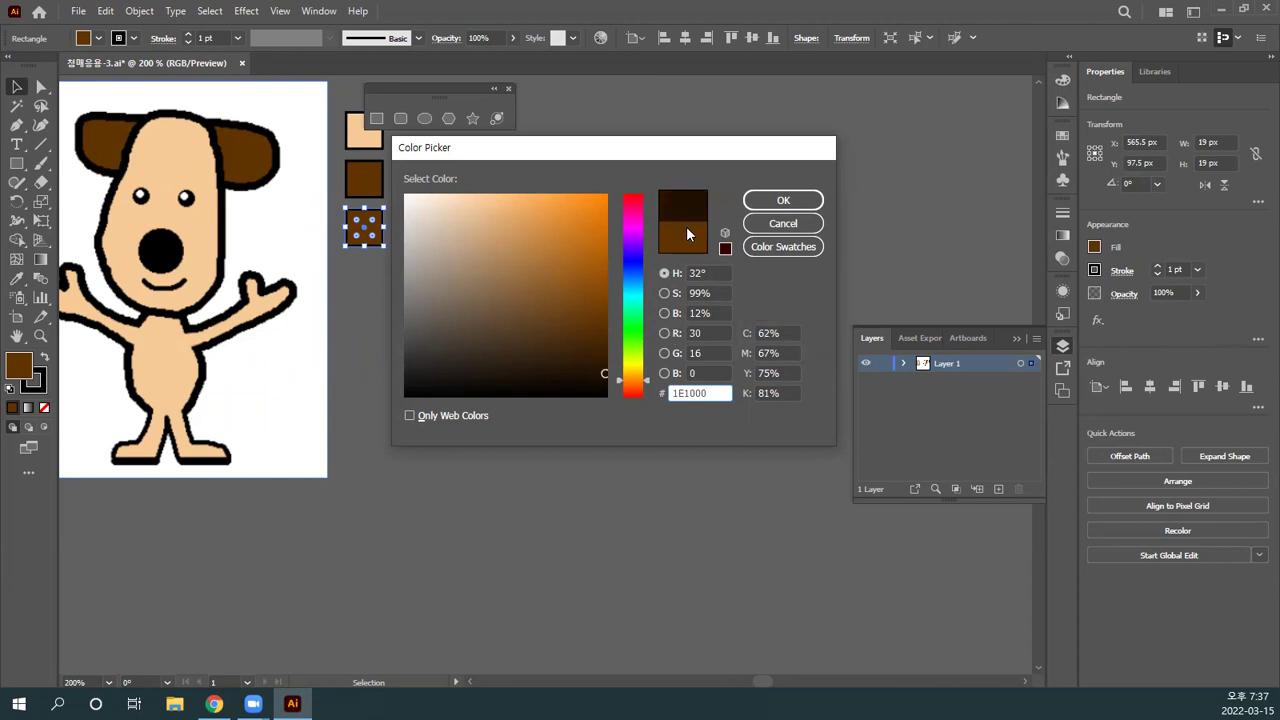
left_click(770, 201)
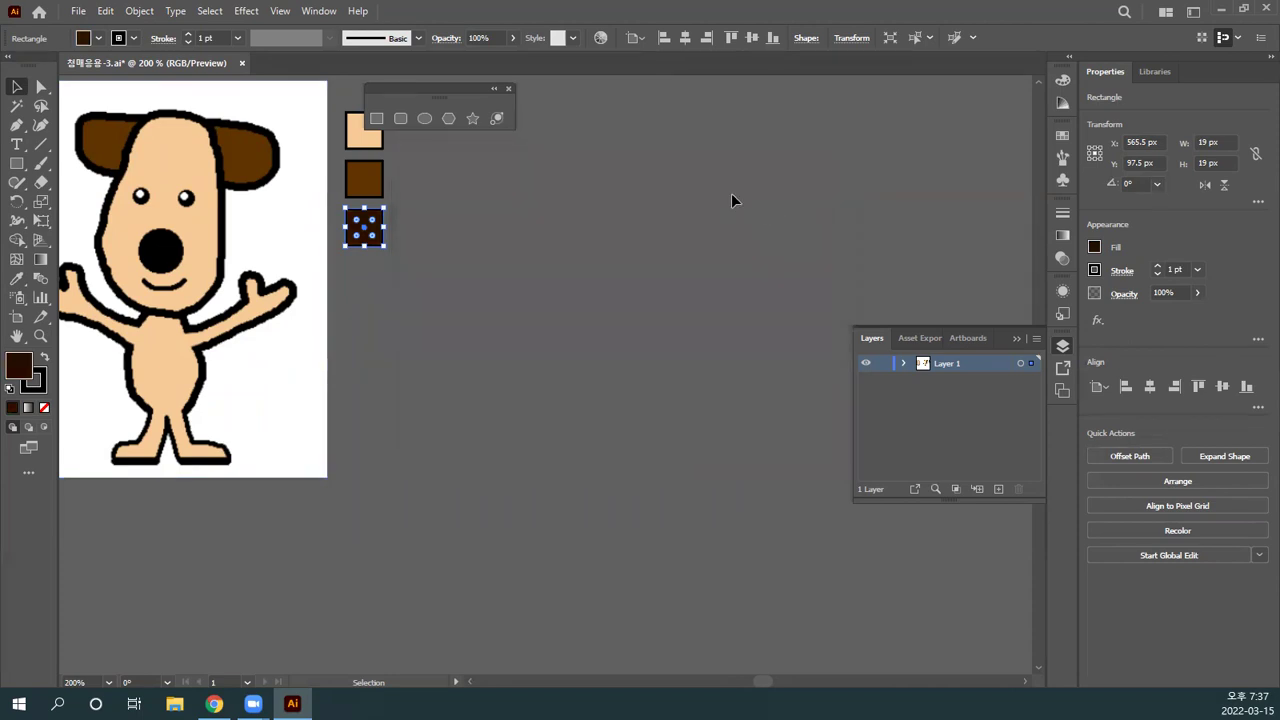
left_click(419, 188)
Step: Move the floating shape tools clear of the three colour squares
left_click_drag(417, 92, 487, 136)
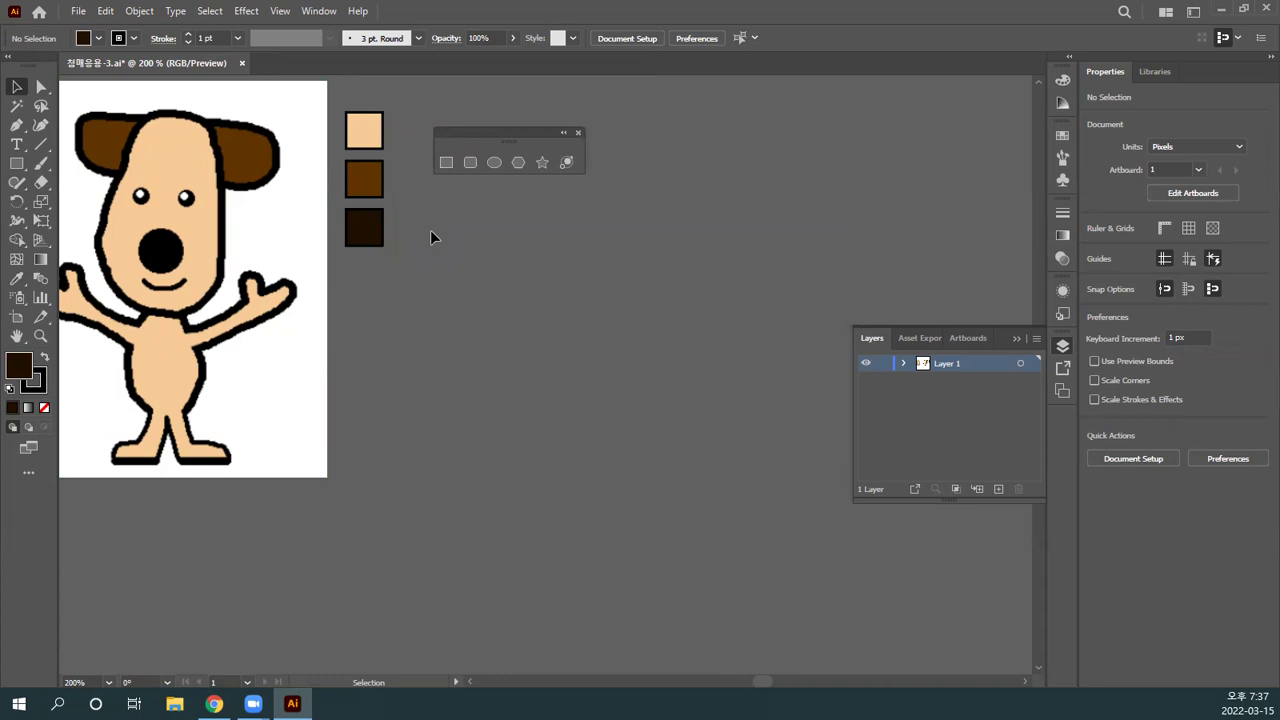
key("space")
left_click_drag(338, 234, 765, 407)
key("space")
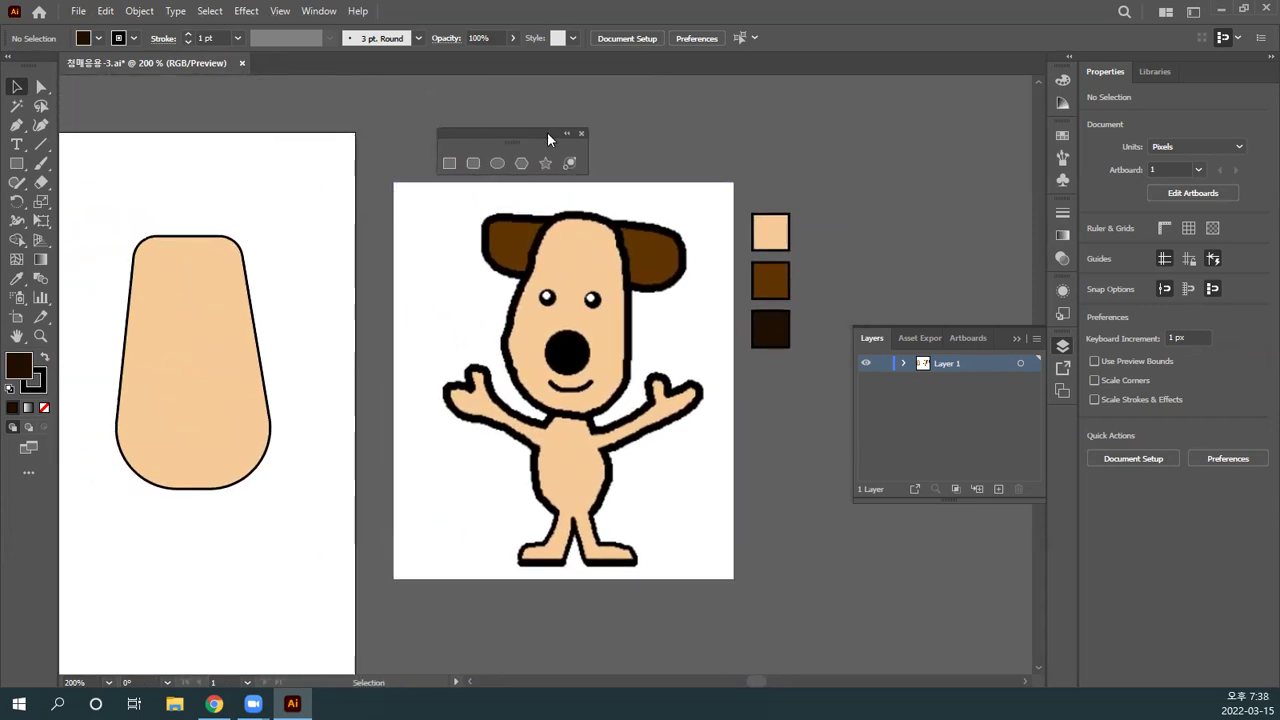
left_click_drag(547, 132, 683, 130)
key("space")
left_click_drag(380, 331, 131, 314)
left_click_drag(217, 351, 751, 347)
left_click_drag(477, 354, 361, 386)
left_click_drag(443, 449, 586, 343)
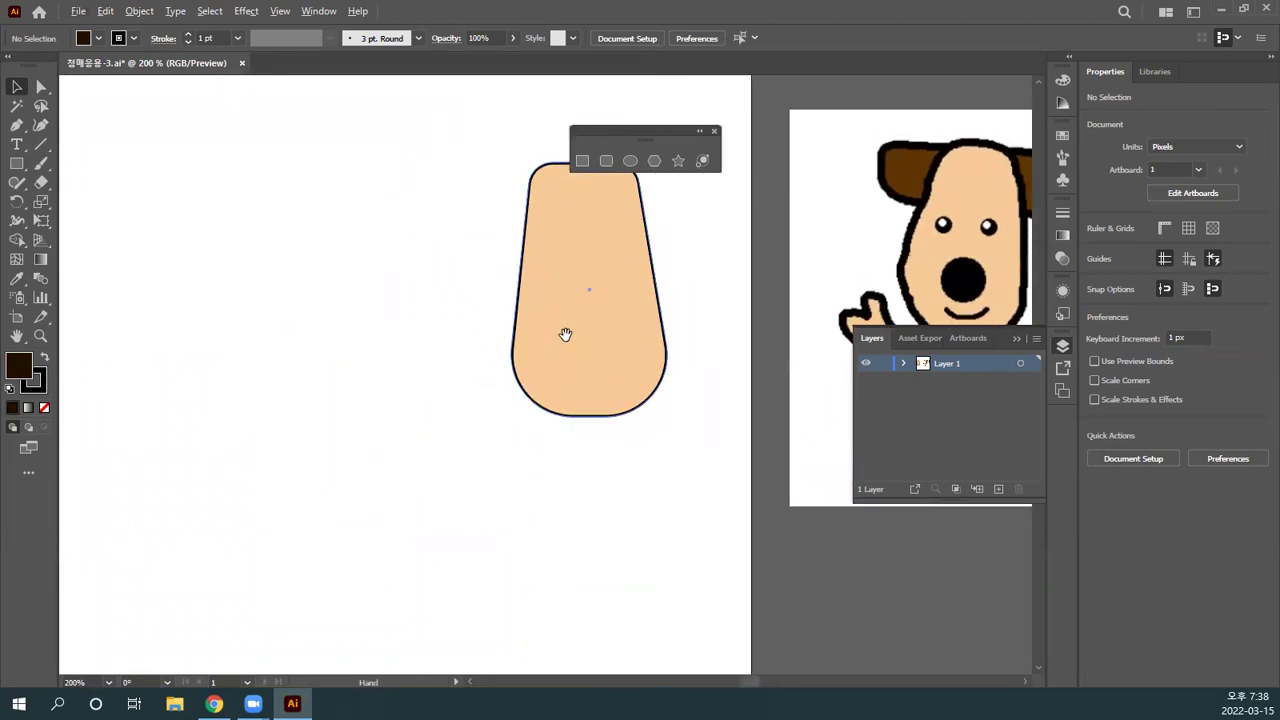
left_click_drag(501, 340, 500, 407)
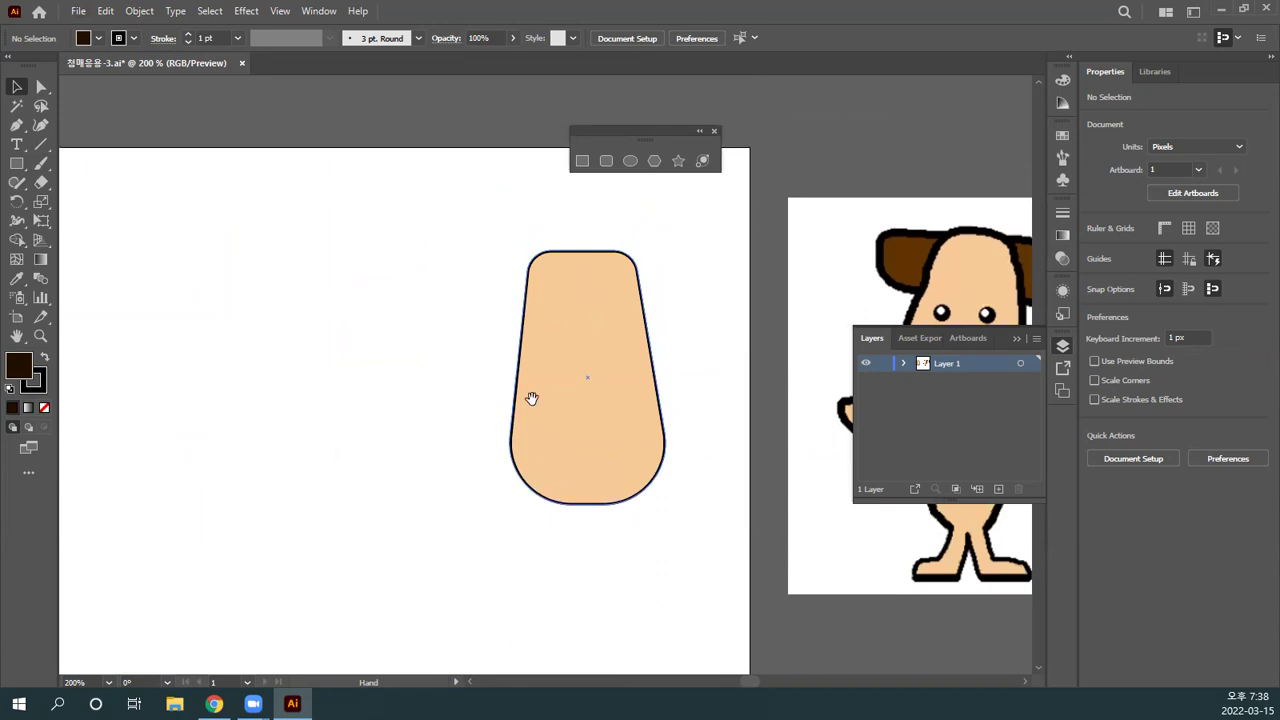
mouse_move(583, 420)
left_mouse_down()
mouse_move(577, 320)
mouse_move(557, 274)
mouse_move(632, 362)
left_mouse_up()
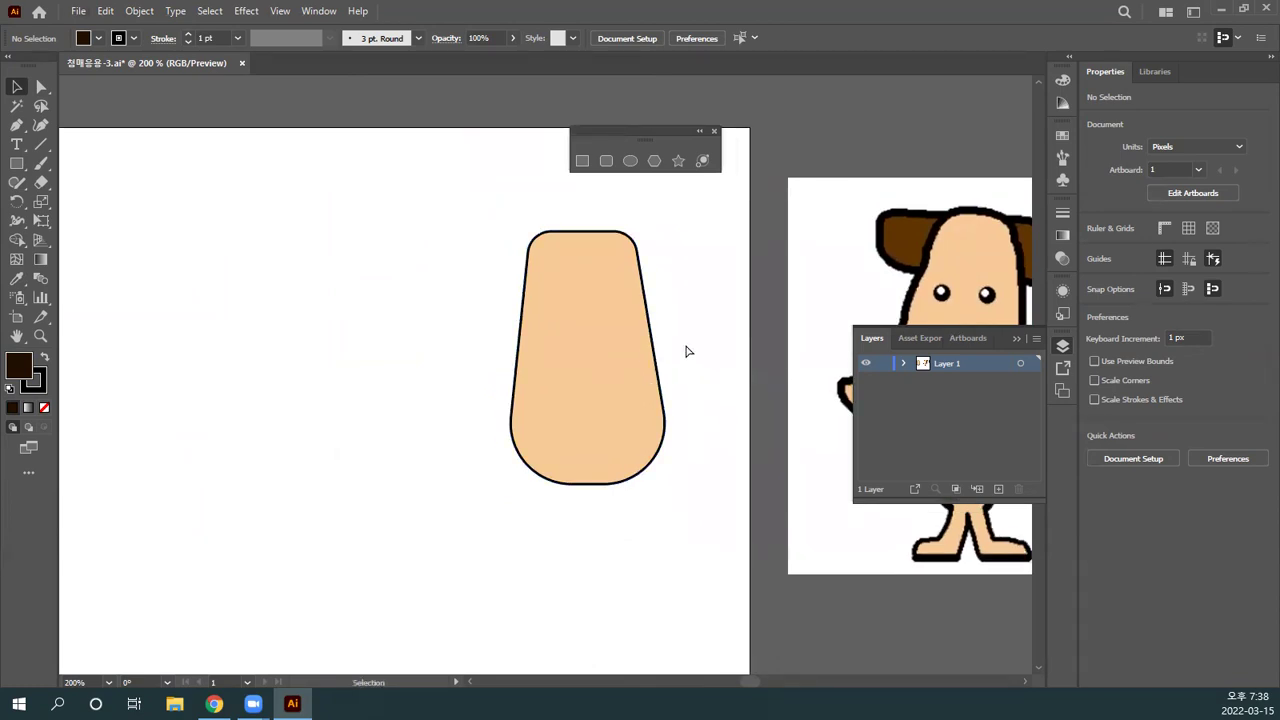
key("ctrl+equal")
key("ctrl+equal")
key("ctrl+equal")
key("ctrl+equal")
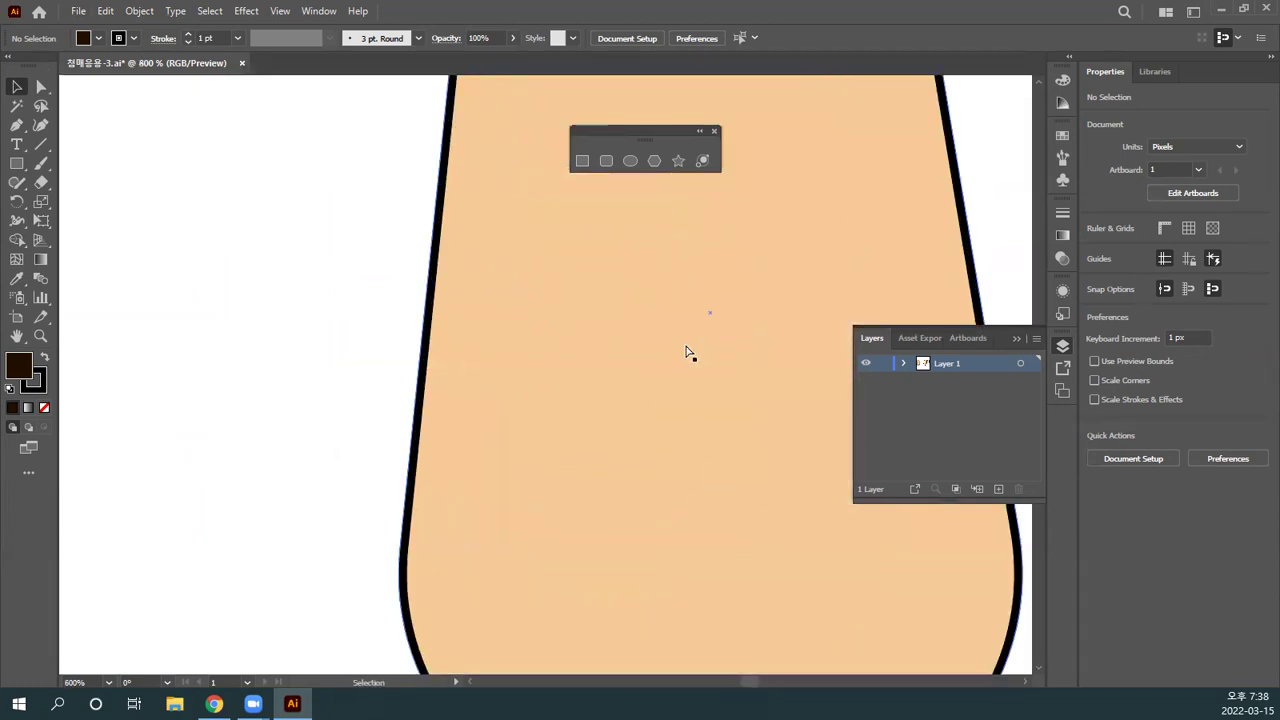
key("ctrl+minus")
key("ctrl+minus")
key("ctrl+minus")
key("ctrl+minus")
key("ctrl+minus")
key("ctrl+minus")
key("ctrl+minus")
key("ctrl+equal")
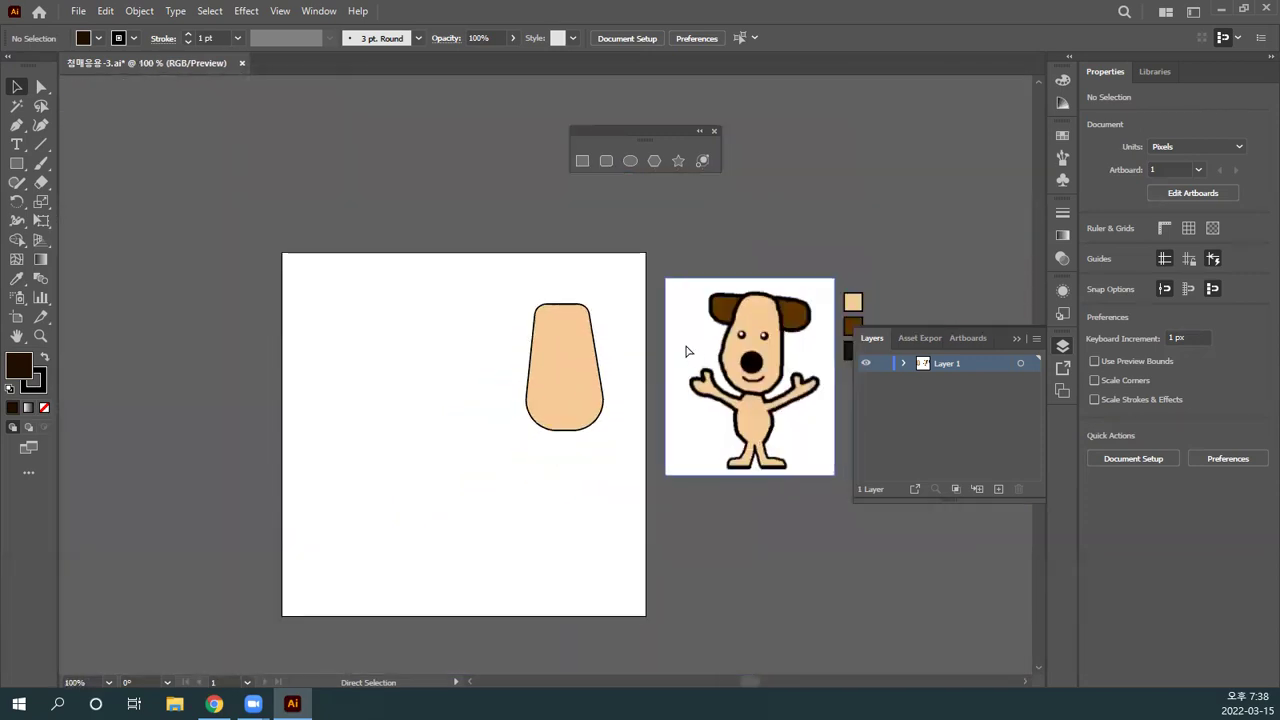
Step: Scale the dog reference image down to about 65 × 76 px and place it just outside the artboard's upper right edge
key("ctrl+equal")
key("ctrl+equal")
key("ctrl+equal")
left_click_drag(574, 323, 250, 343)
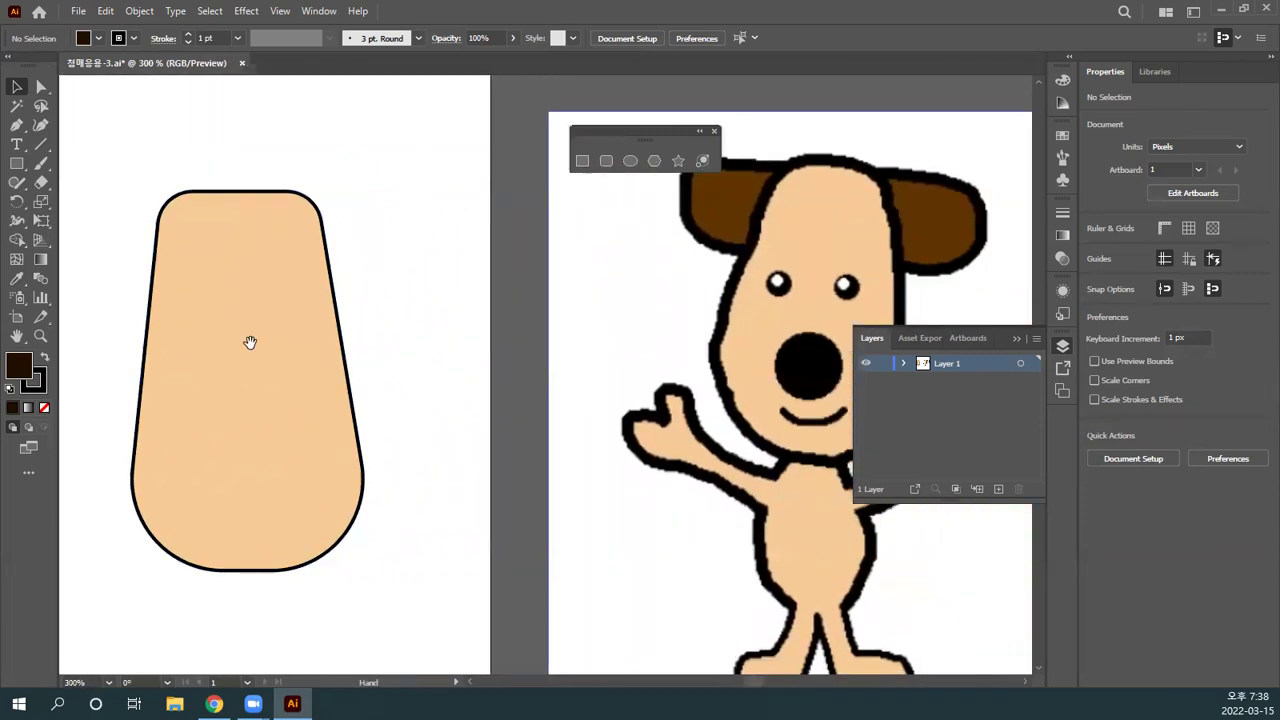
scroll(429, 349, "right", 5)
left_click_drag(503, 326, 433, 320)
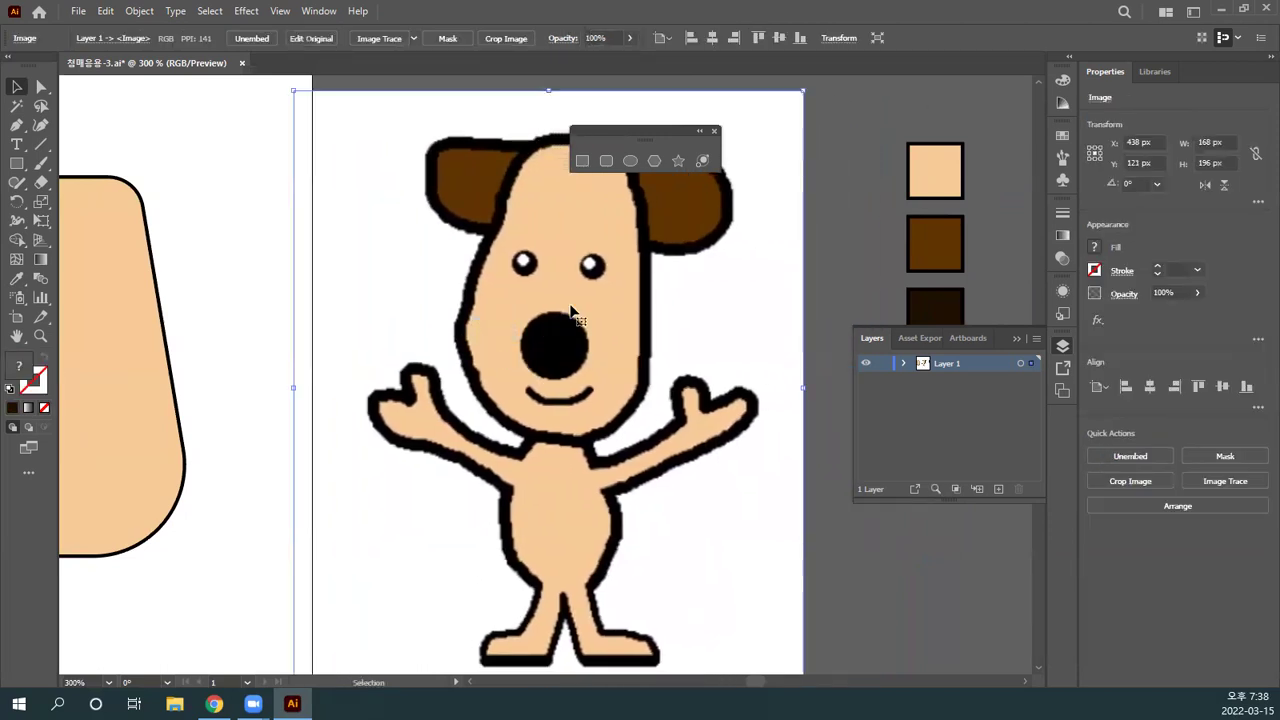
left_click_drag(800, 88, 660, 274)
left_click_drag(573, 318, 460, 139)
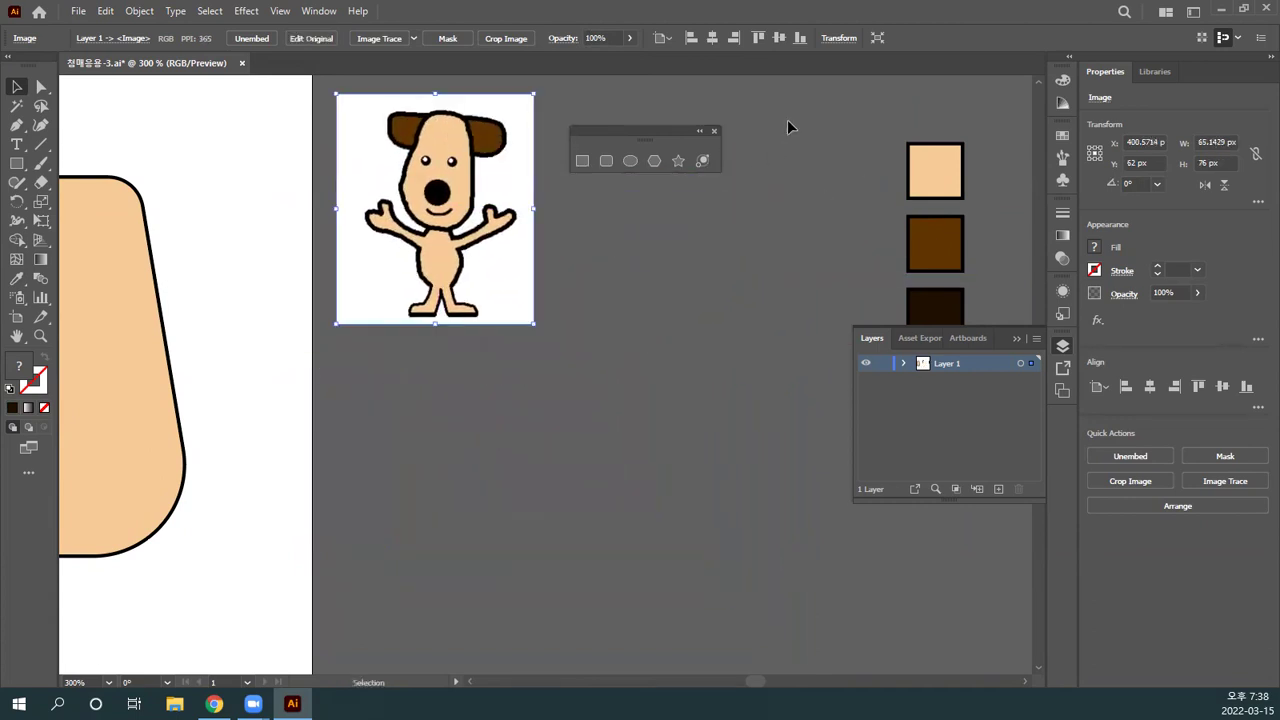
Step: Move the three colour squares together beneath the reference image, lined up with its left edge, and deselect them
left_click_drag(965, 322, 900, 138)
left_click_drag(908, 316, 362, 522)
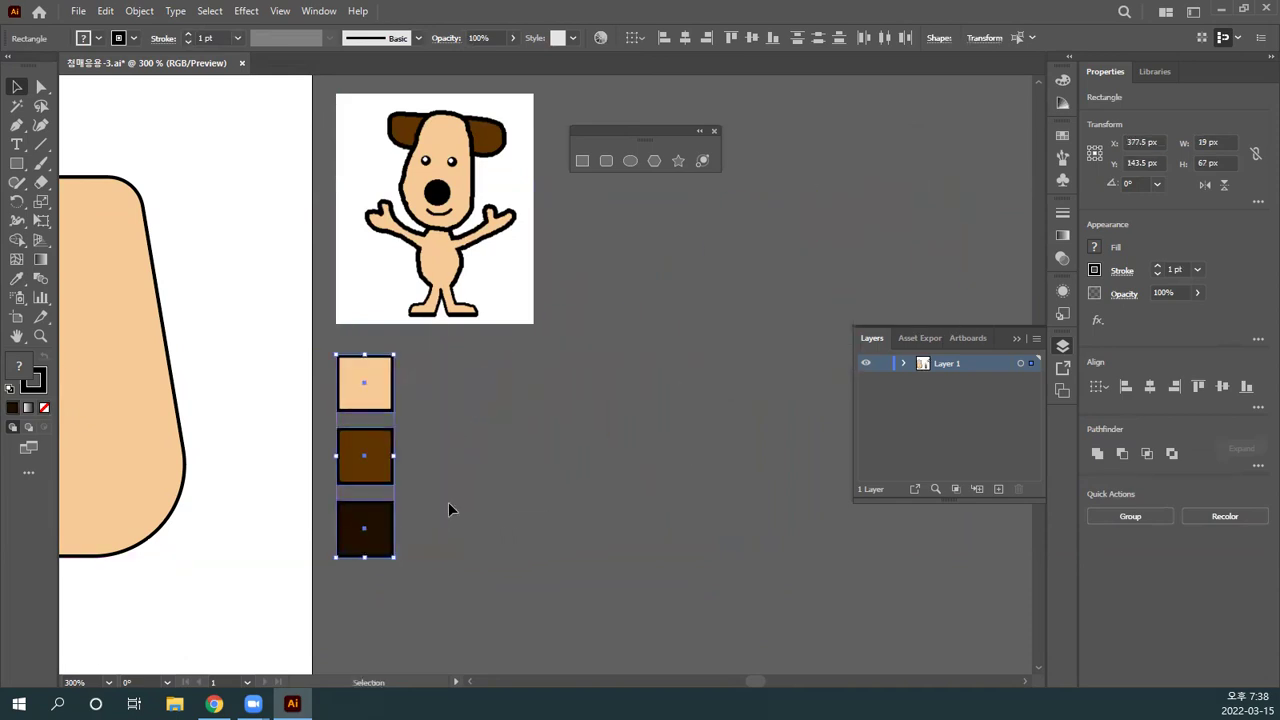
left_click(455, 503)
left_click_drag(463, 492, 742, 552)
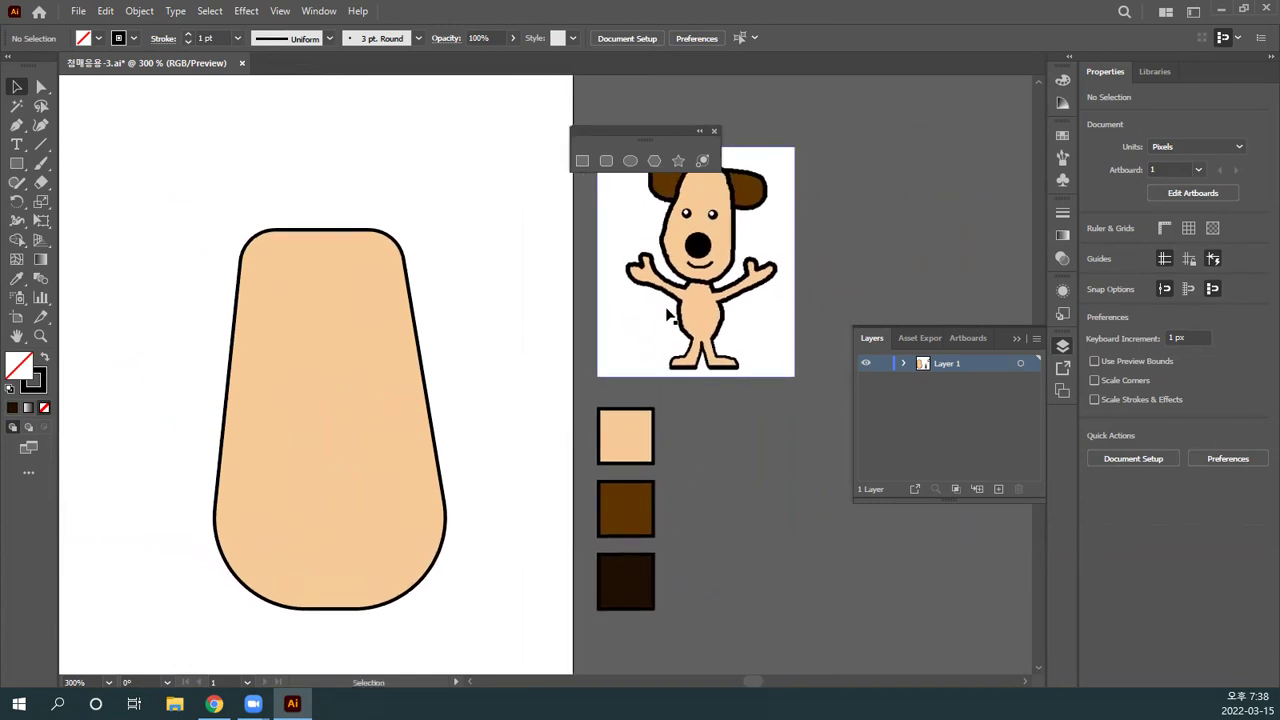
Step: Move the floating shape tools clear of the reference image and save the document, accepting the legacy format
left_click_drag(651, 130, 926, 163)
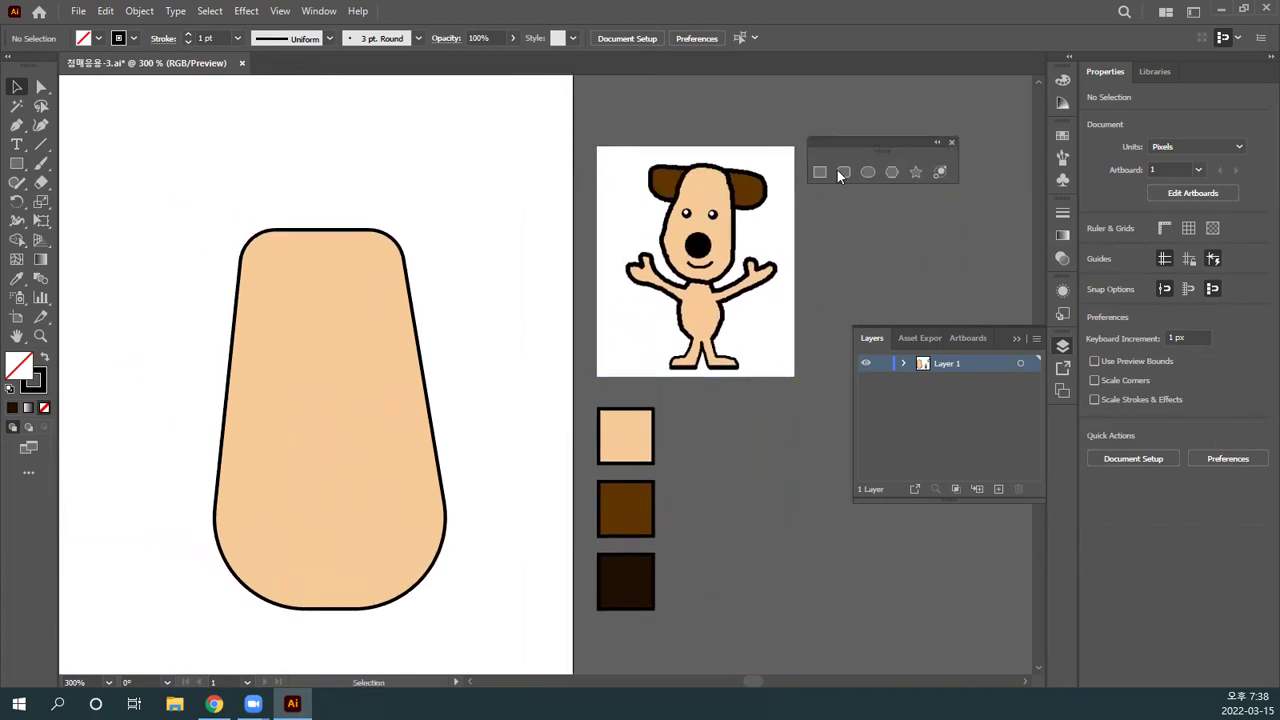
left_click(377, 323)
left_click(472, 314)
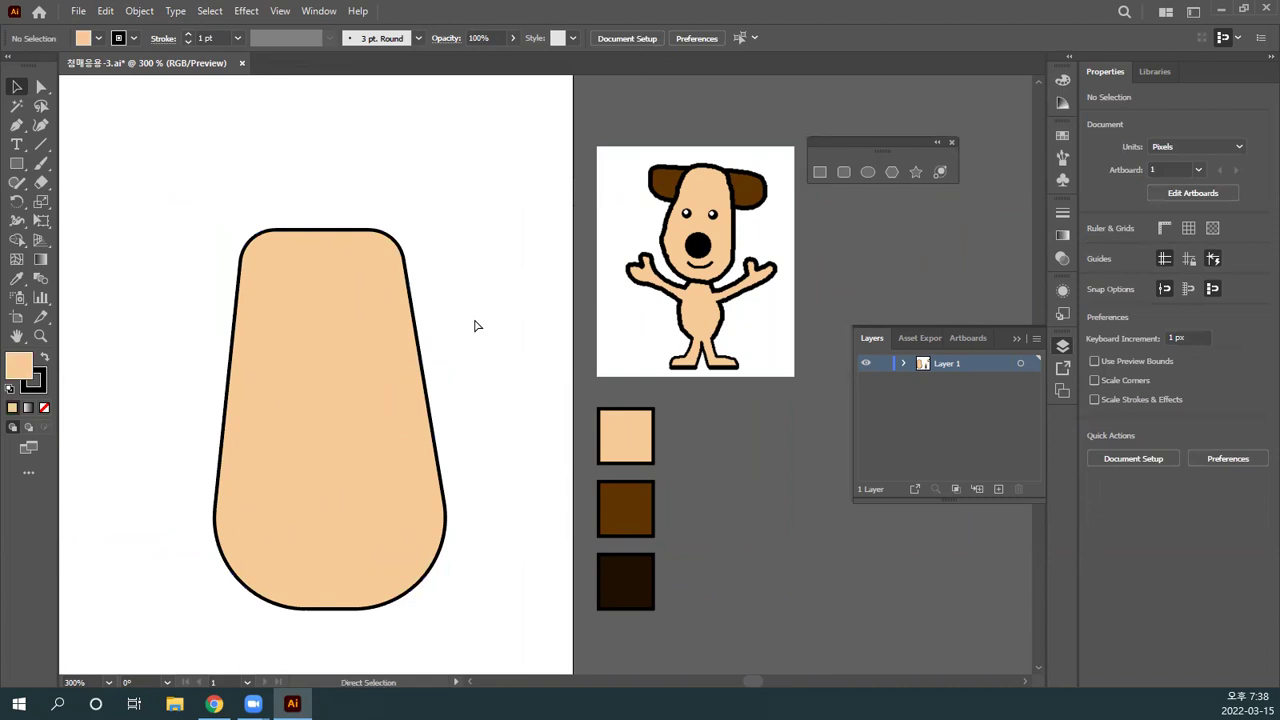
key("ctrl+s")
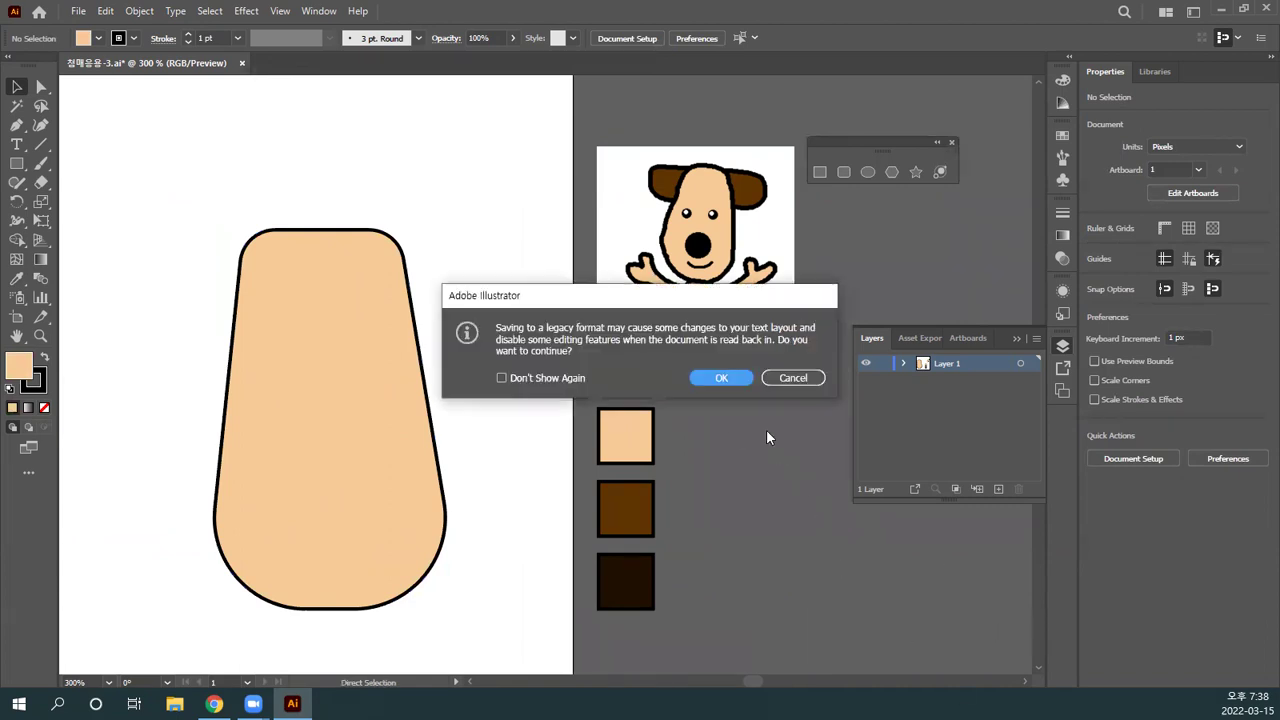
left_click(722, 378)
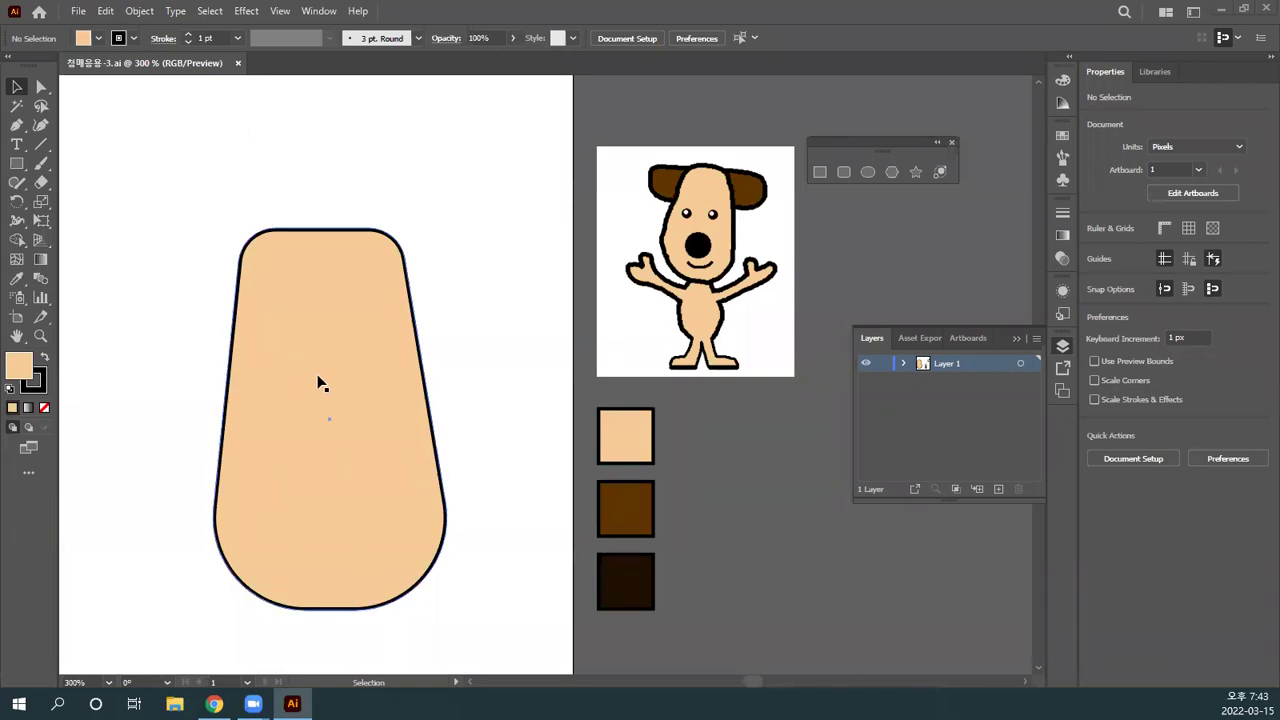
Step: Move the head shape up on the artboard to about X 282 px, Y 84 px
left_click_drag(374, 309, 397, 277)
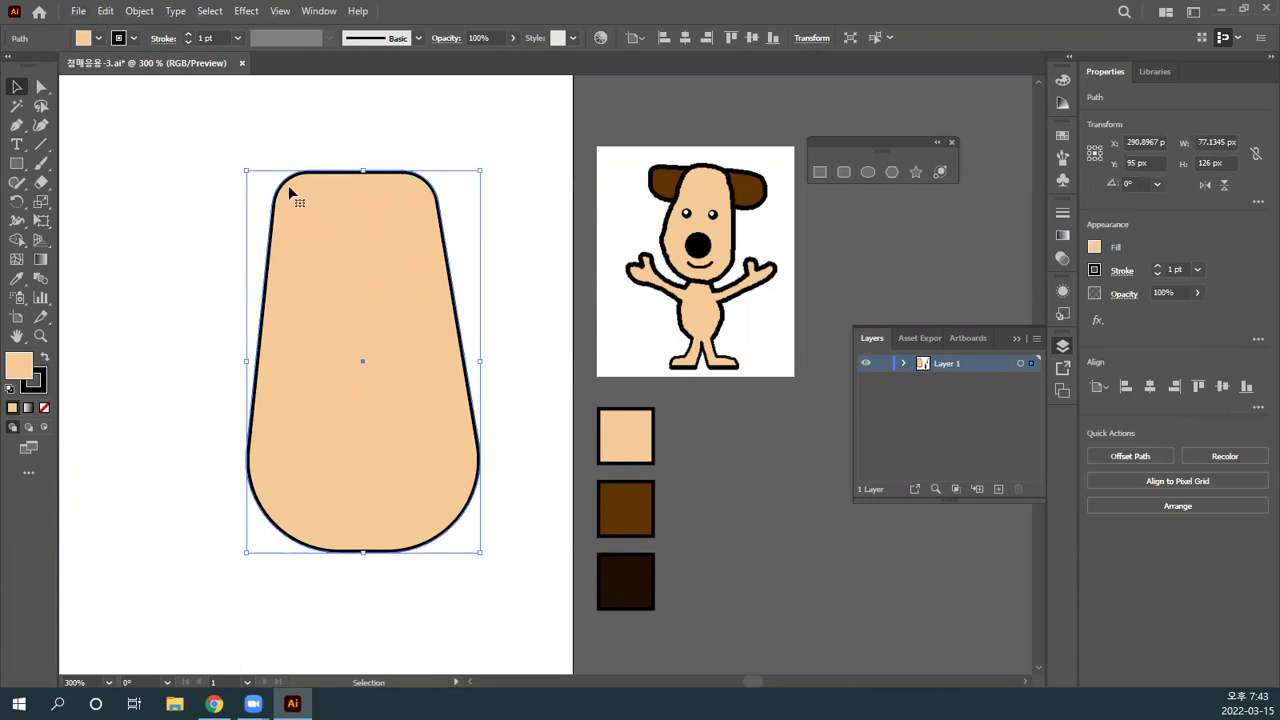
left_click_drag(301, 198, 278, 169)
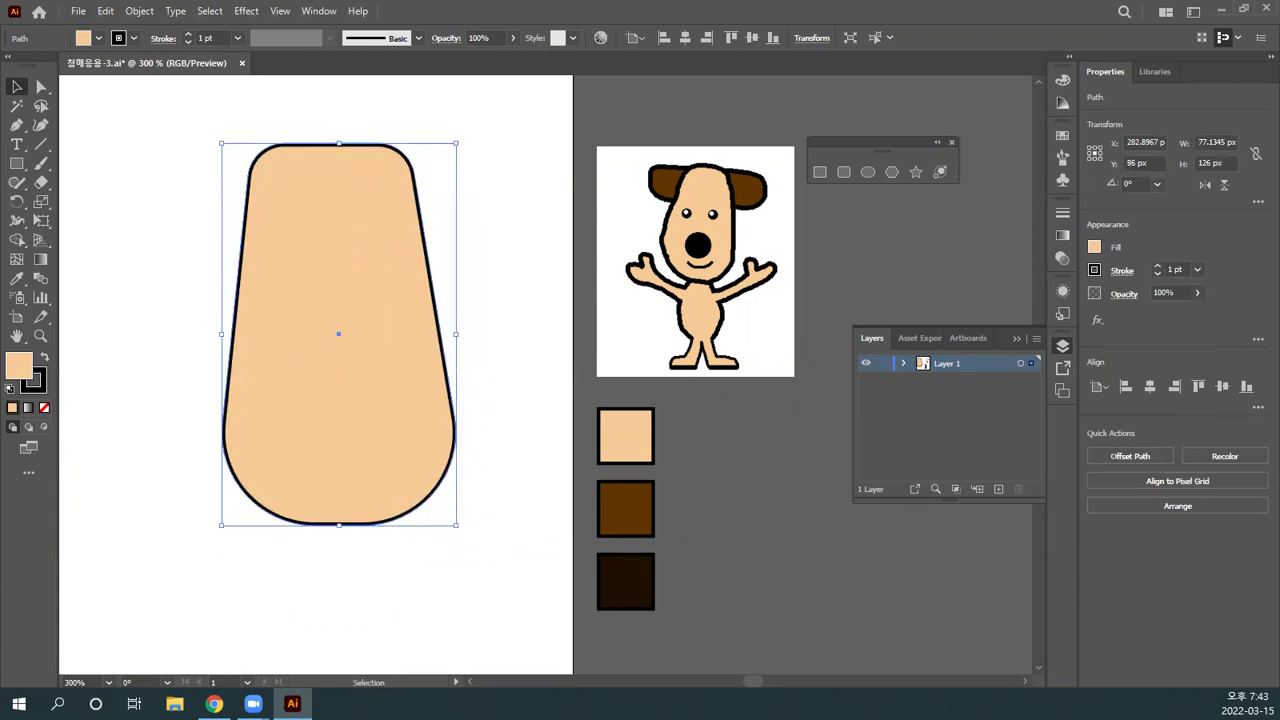
left_click_drag(270, 169, 267, 163)
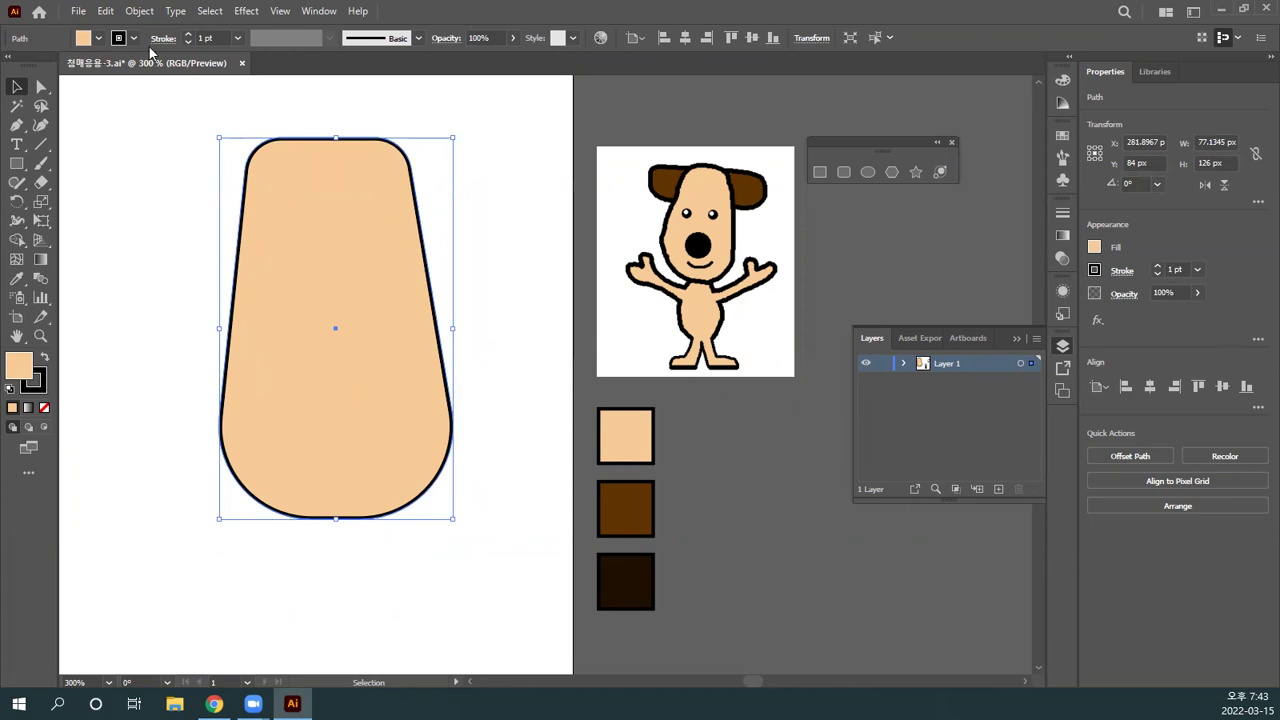
Step: Set the head's stroke to 3 pt and align it to the centre of the path
left_click(186, 34)
left_click(186, 34)
left_click(186, 34)
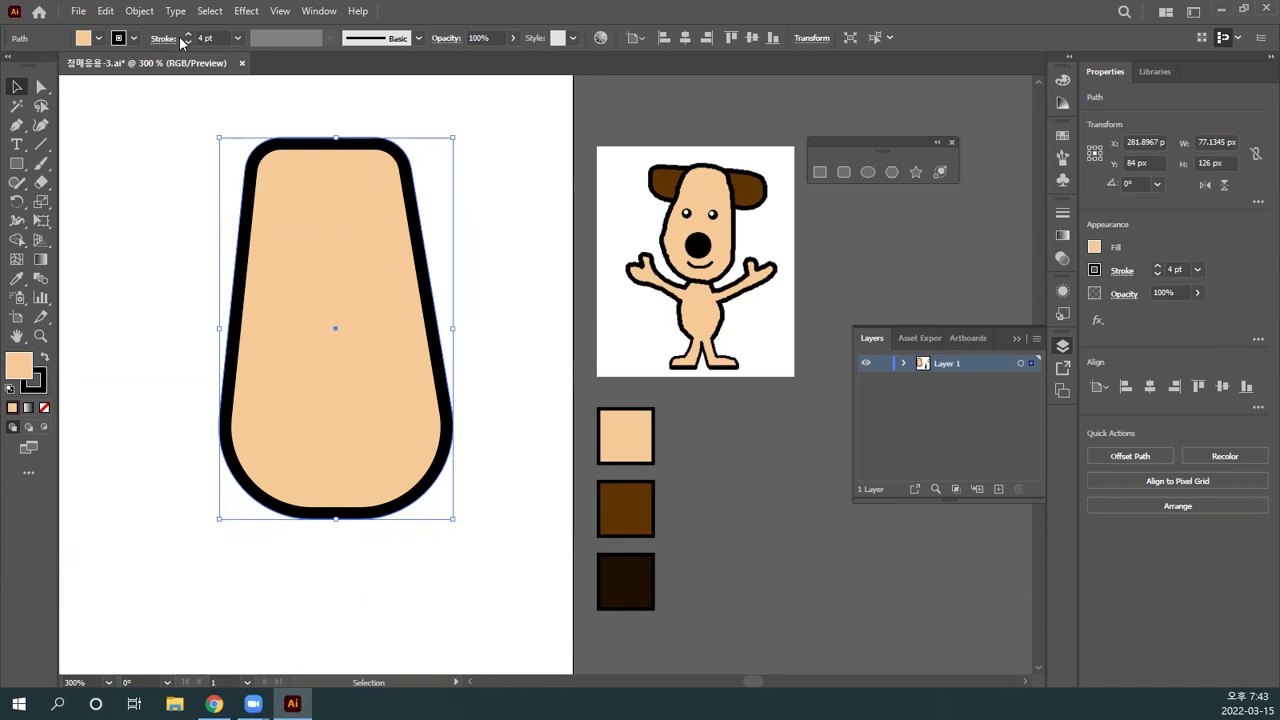
left_click(188, 43)
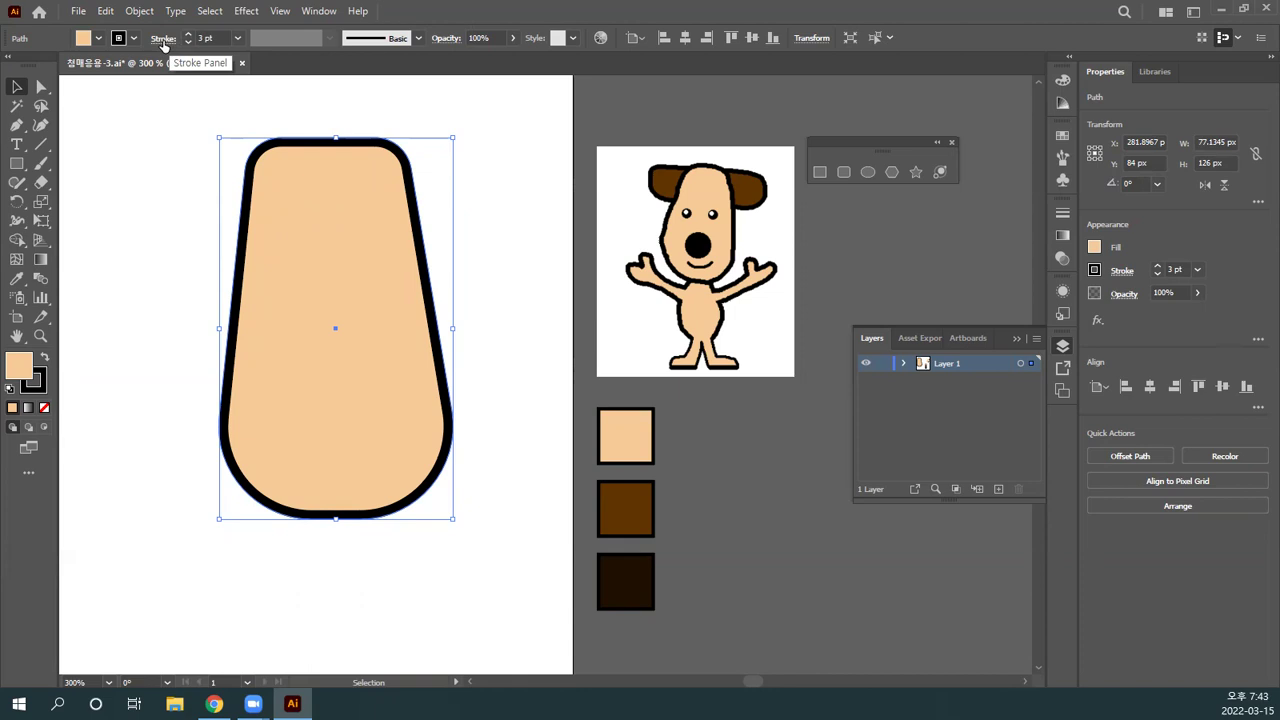
left_click(163, 40)
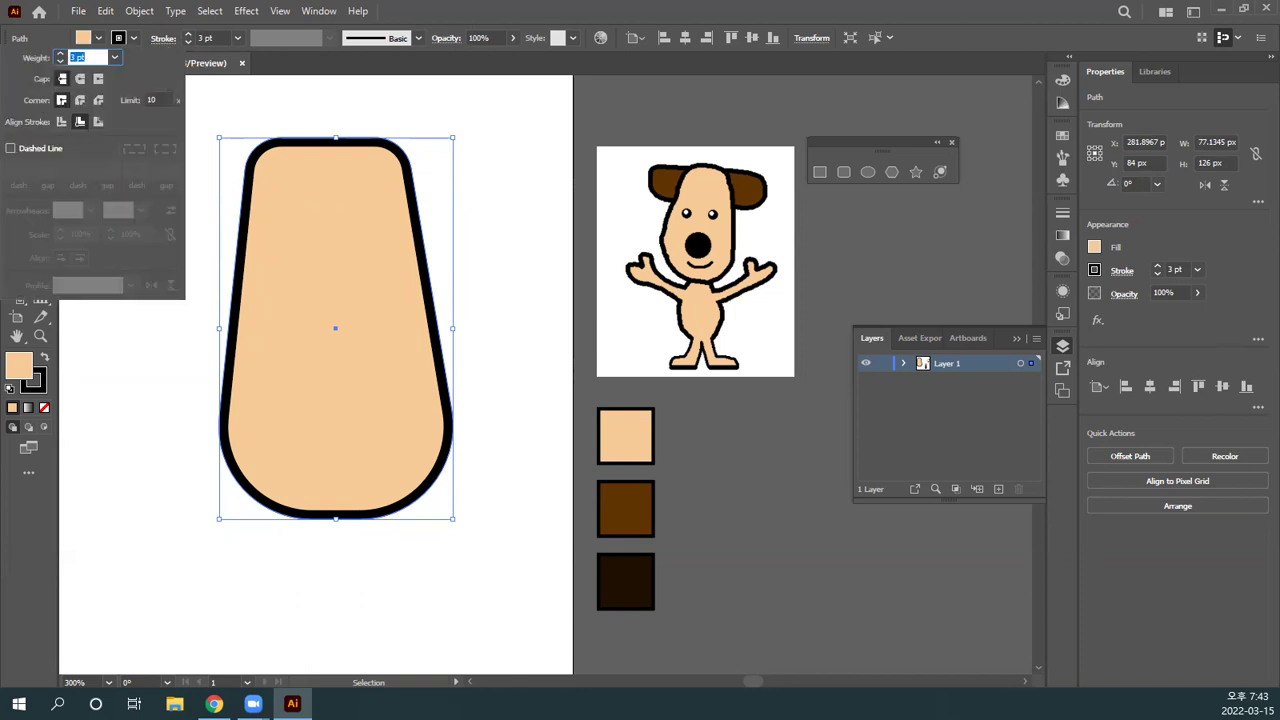
left_click(60, 122)
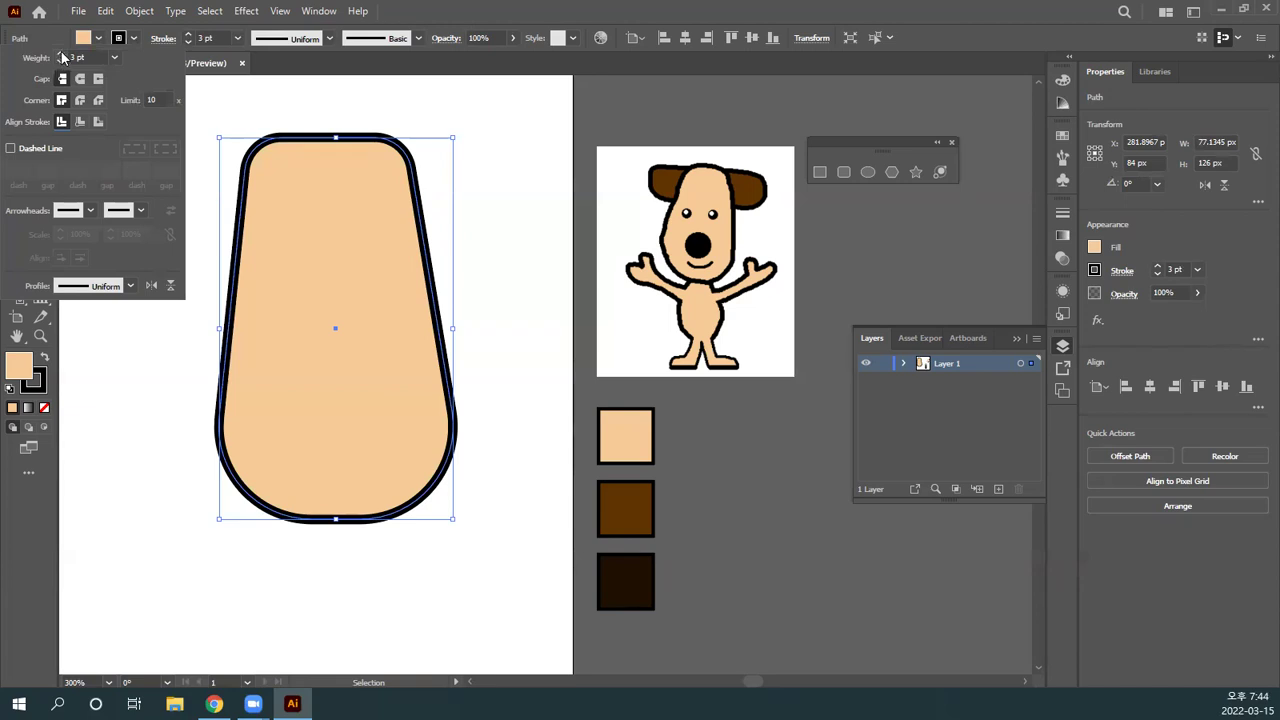
left_click(163, 40)
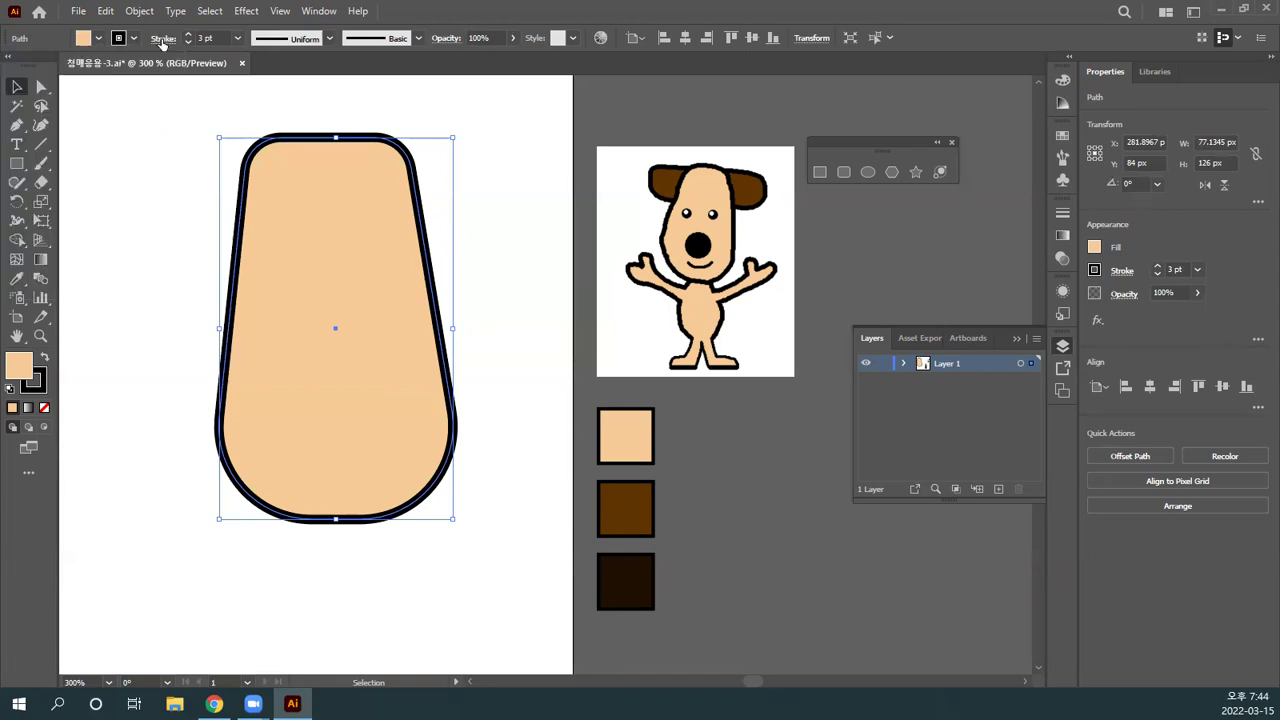
Step: Thicken the head's stroke to 5 pt and try inside and outside stroke alignment before returning it to centre
left_click(161, 39)
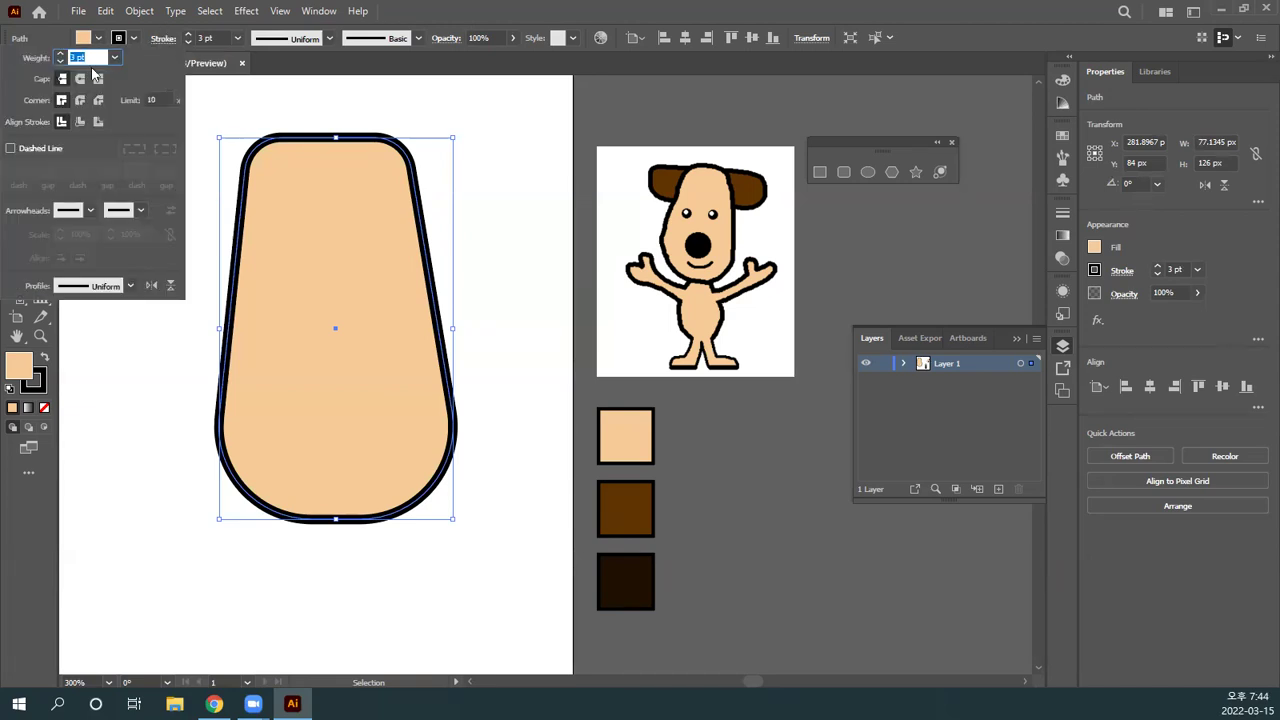
left_click(62, 55)
left_click(62, 53)
left_click(62, 53)
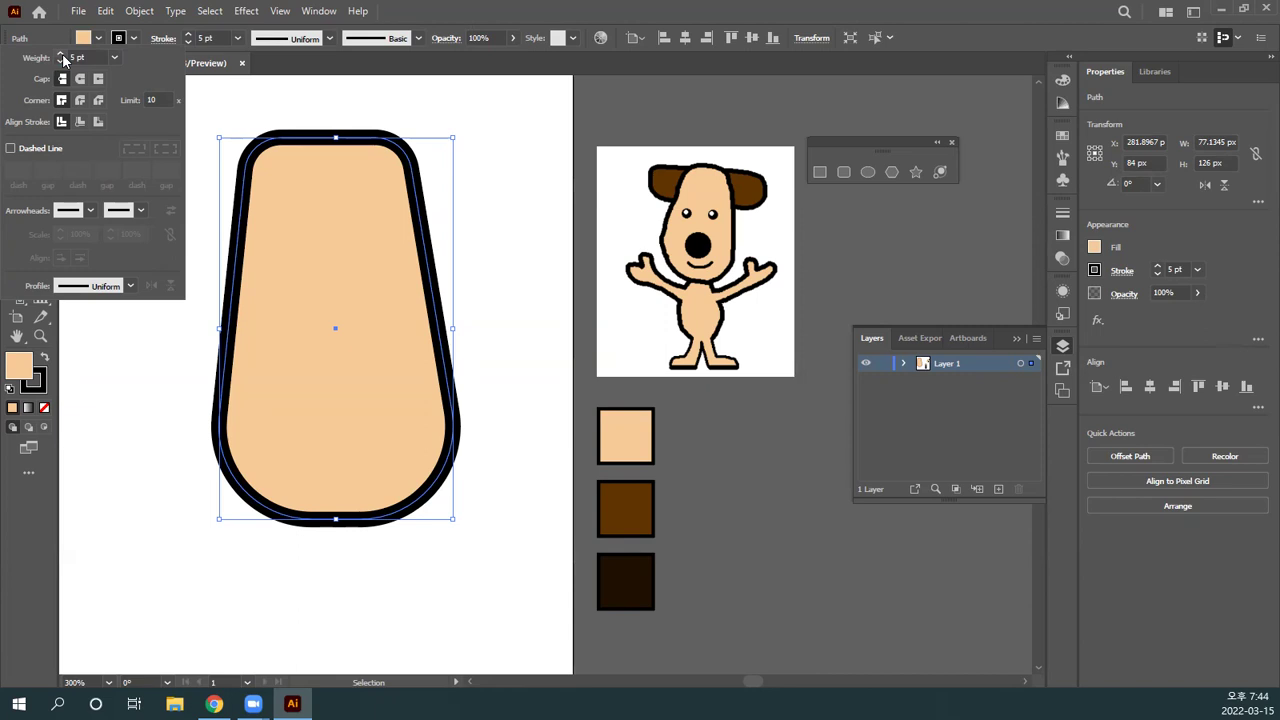
left_click(79, 122)
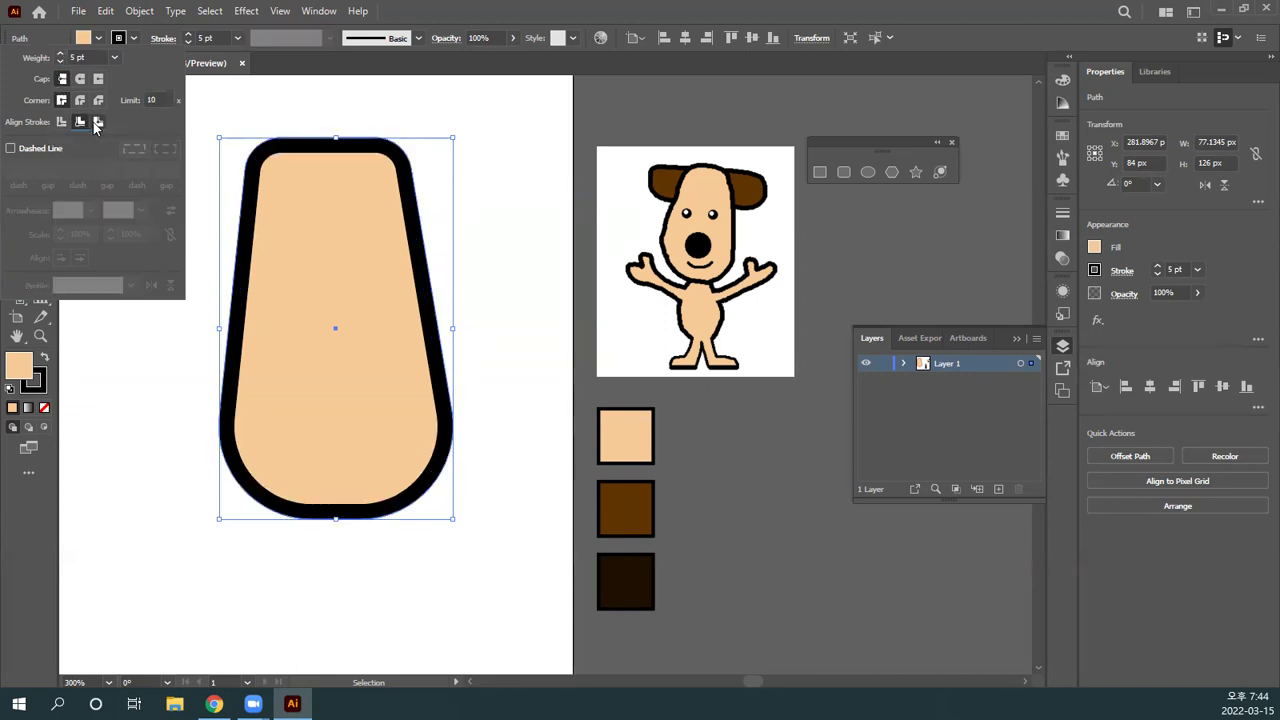
left_click(97, 122)
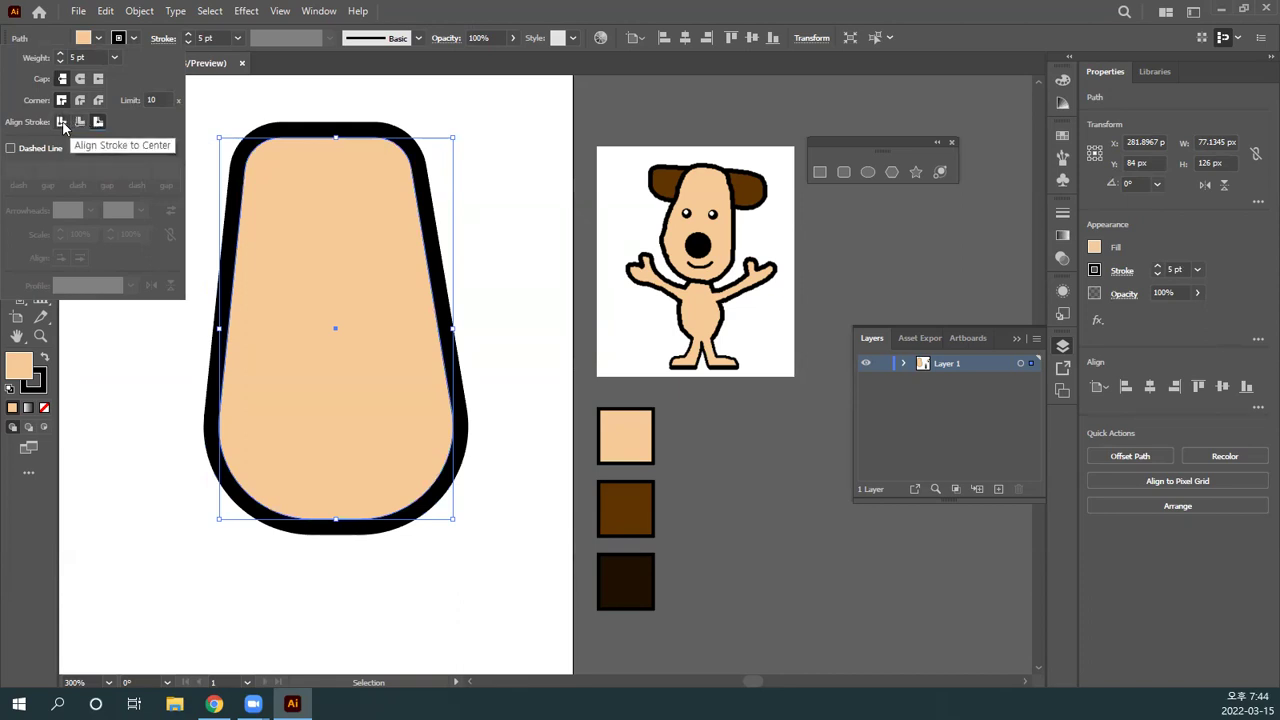
left_click(61, 122)
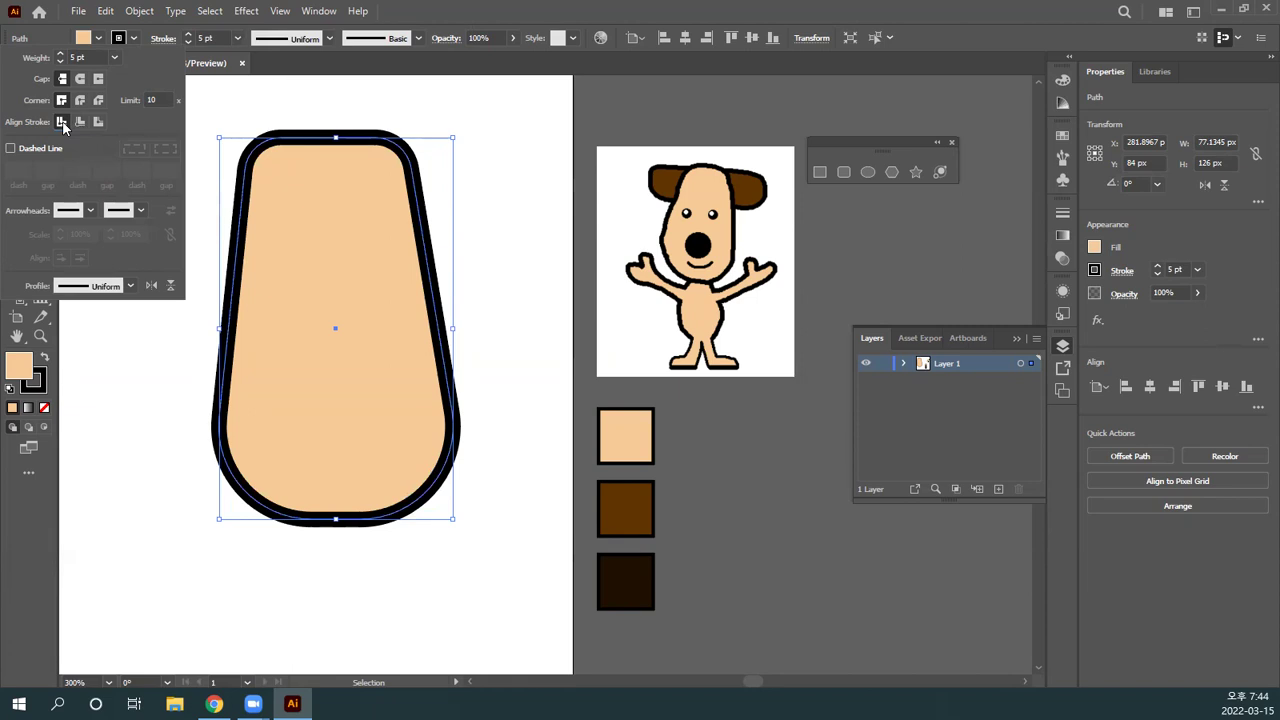
Step: Set the head's centred stroke weight to 4 pt
left_click(188, 44)
left_click(188, 43)
left_click(188, 43)
left_click(188, 43)
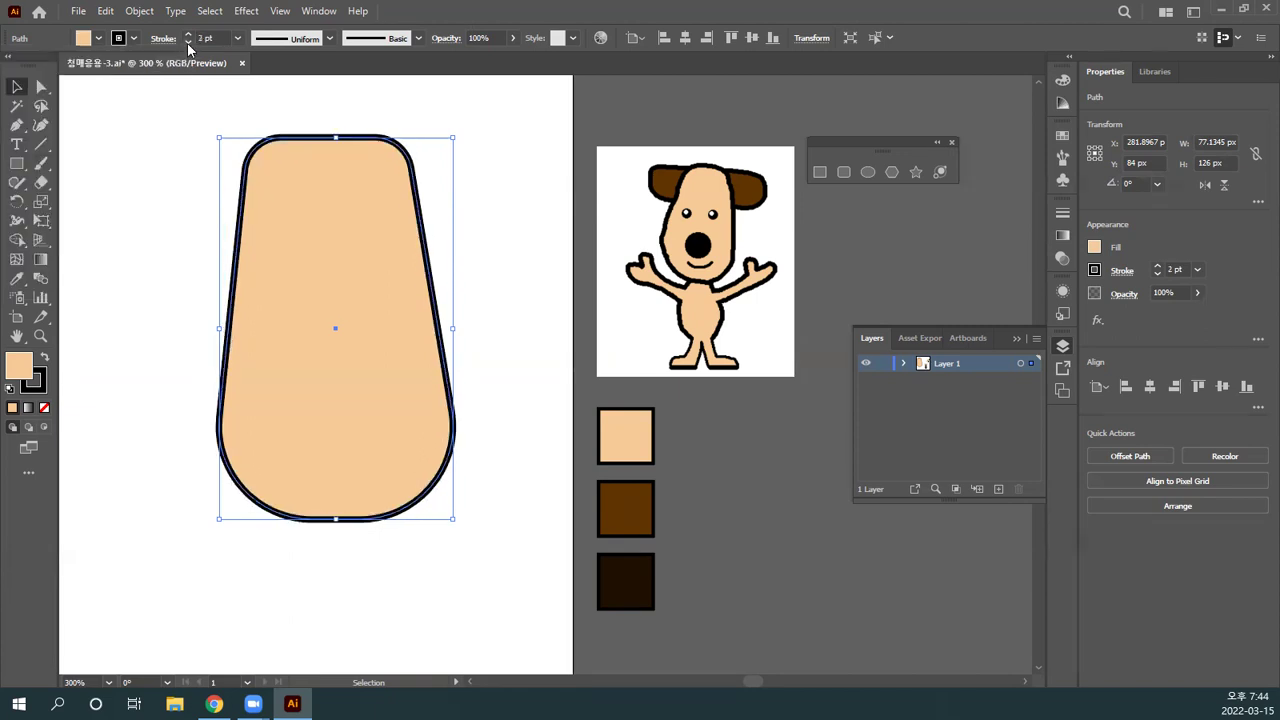
left_click(189, 35)
left_click(189, 35)
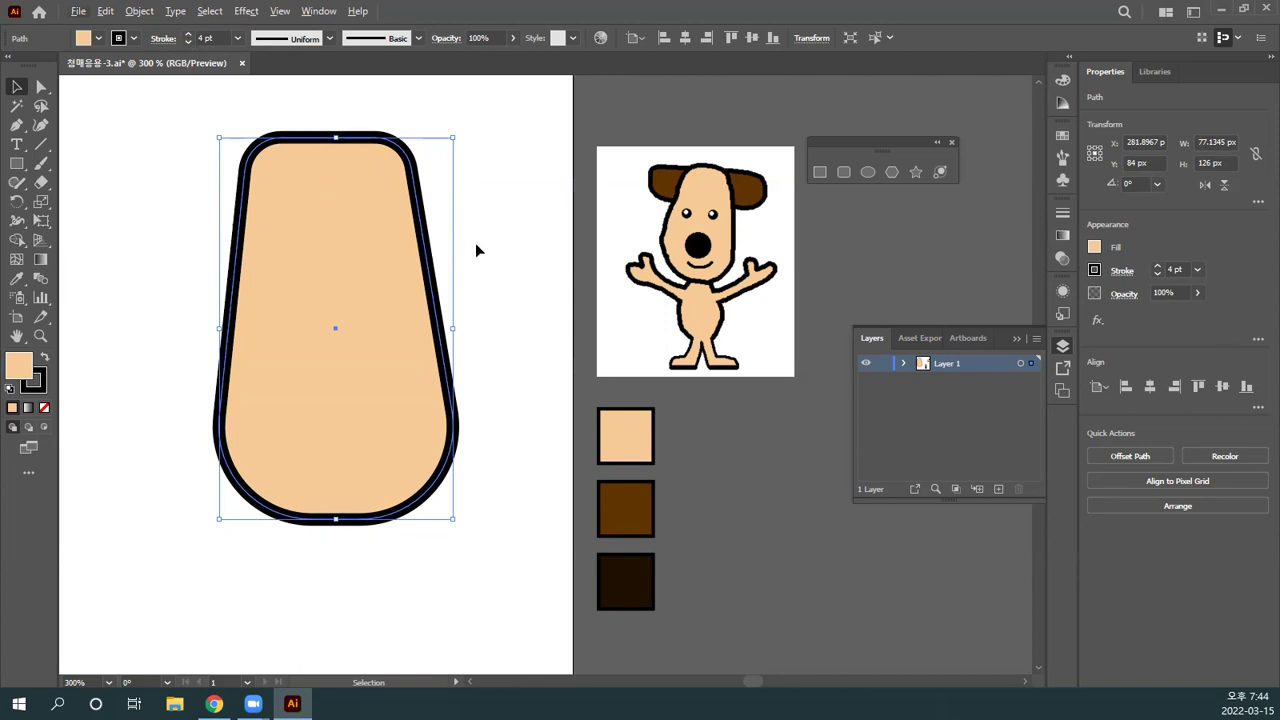
Step: Round the head's two upper corners much more, leaving only a short straight top edge
left_click(203, 163)
left_click(303, 189)
key("a")
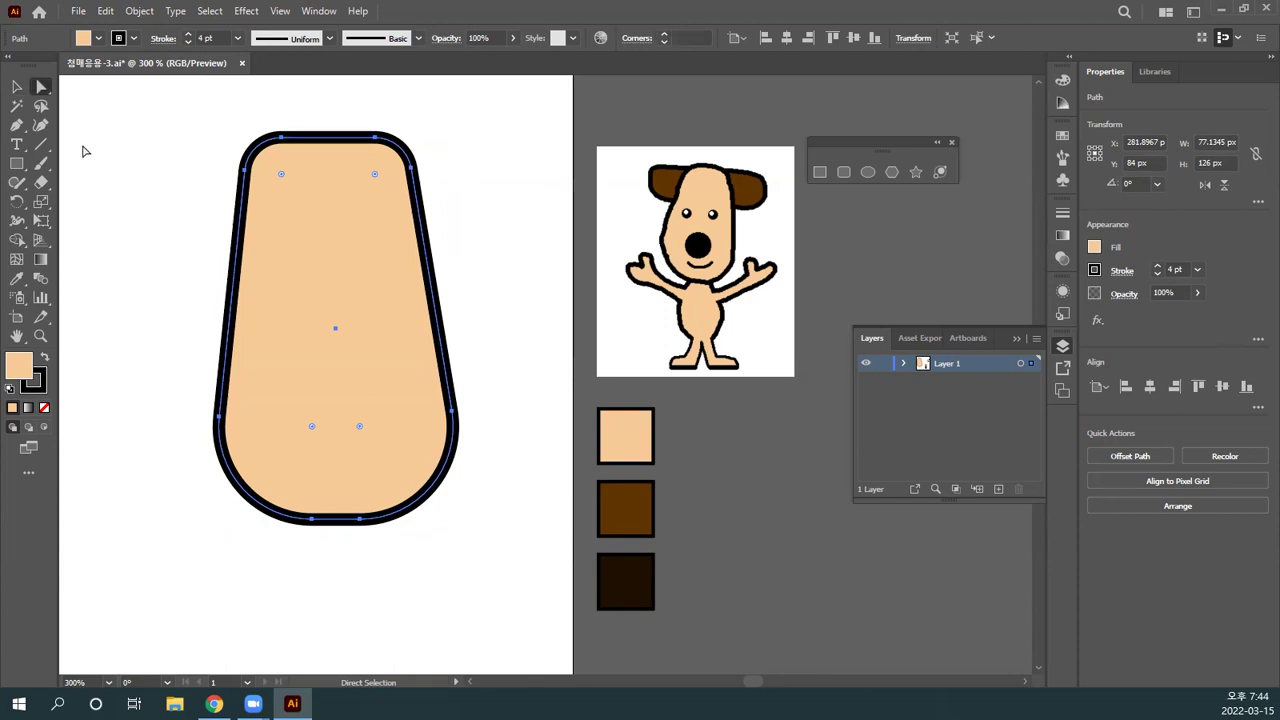
key("alt")
left_click_drag(191, 127, 486, 237)
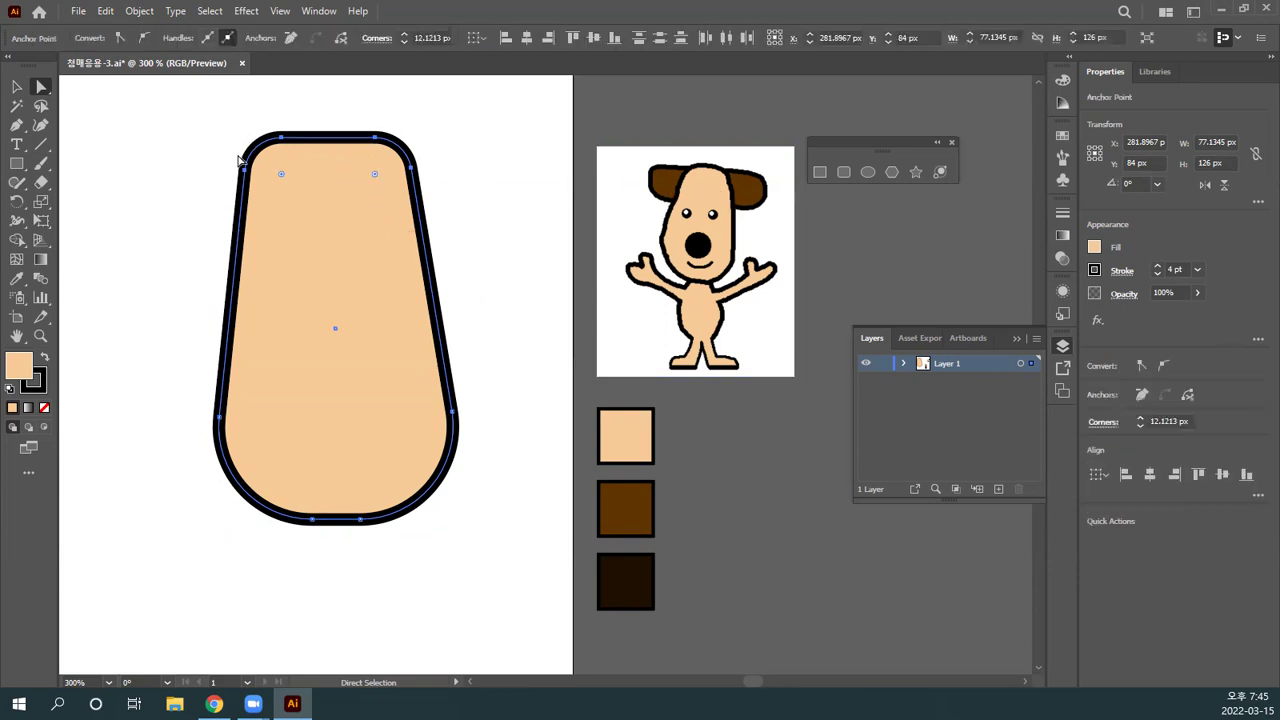
left_click_drag(223, 127, 446, 212)
left_click_drag(375, 176, 363, 251)
Step: Round the head's two lower corners to a radius of about 33.3 px and deselect the shape
left_click_drag(164, 368, 484, 591)
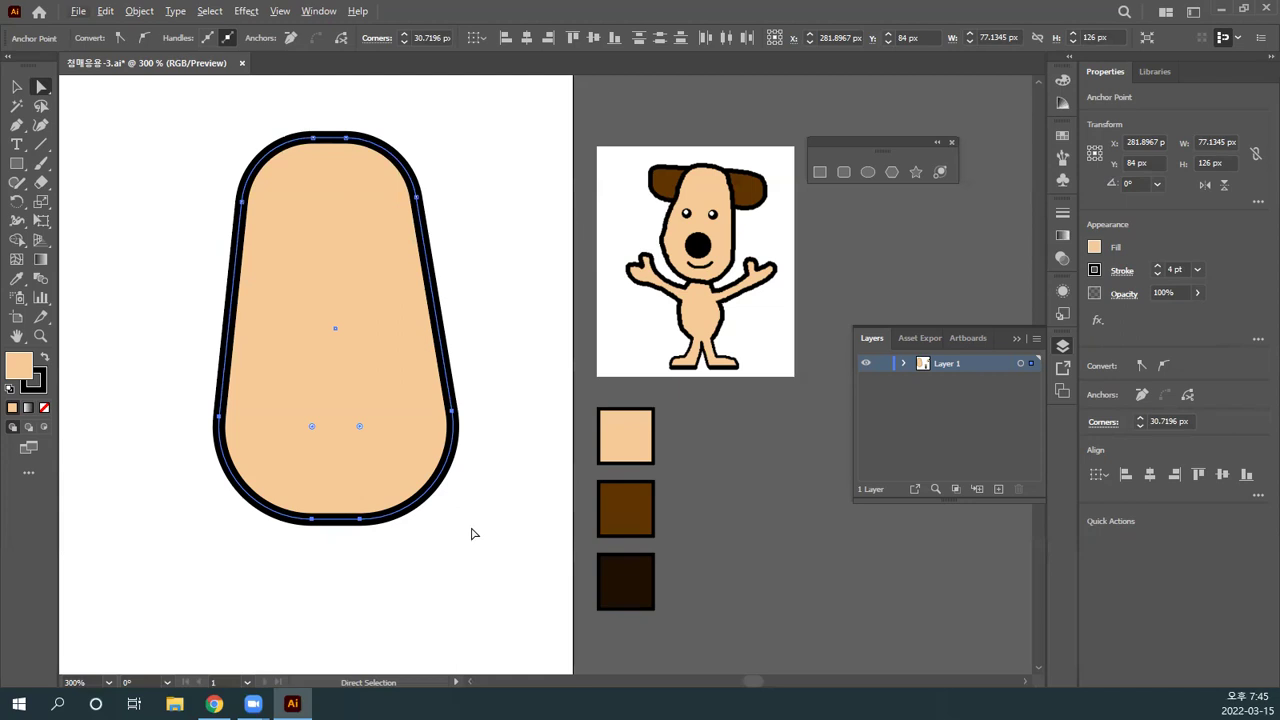
left_click_drag(166, 388, 486, 543)
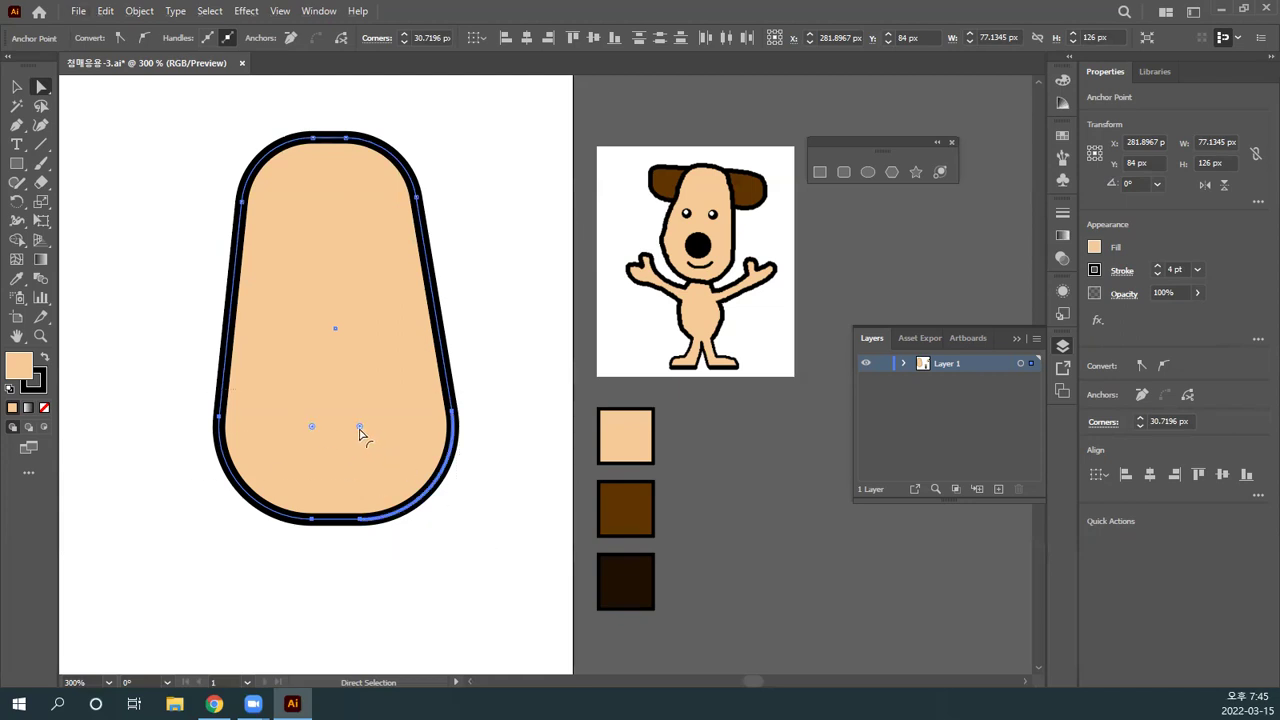
left_click_drag(360, 427, 351, 423)
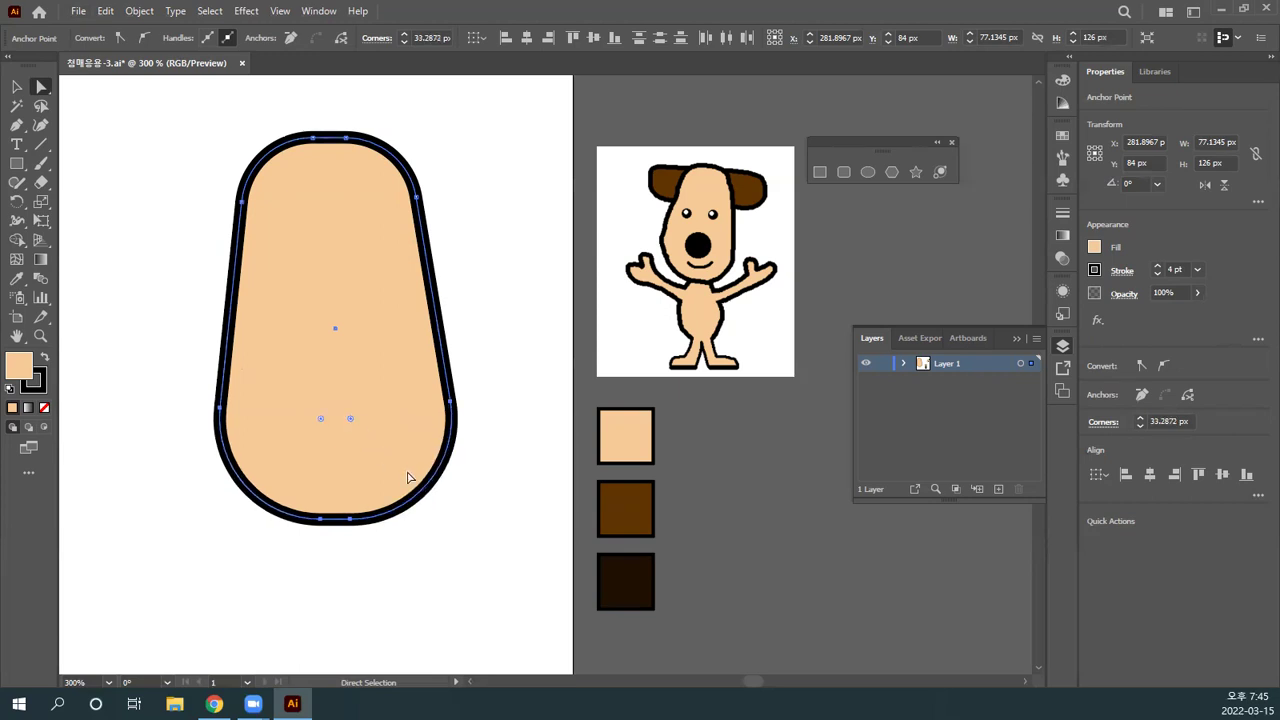
left_click(457, 527)
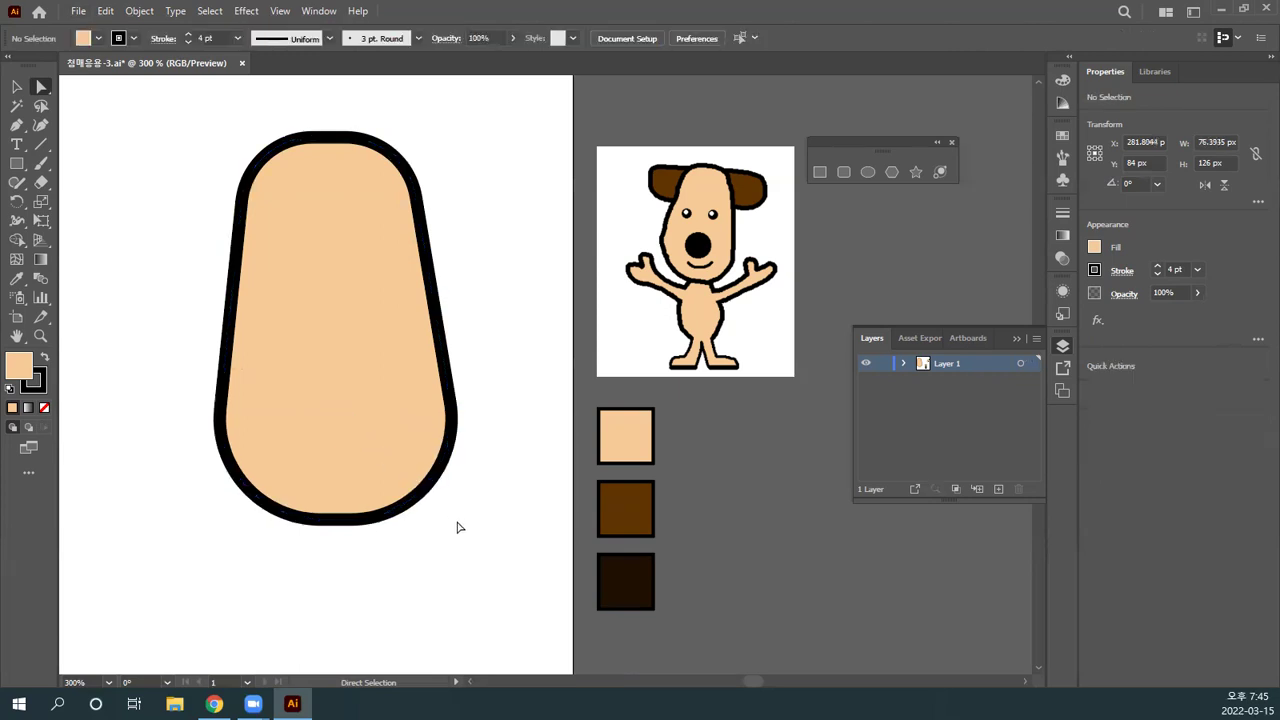
Step: Move the head shape into the artboard's upper middle, at about X 259.8 px, Y 90 px
left_click_drag(403, 391, 386, 346)
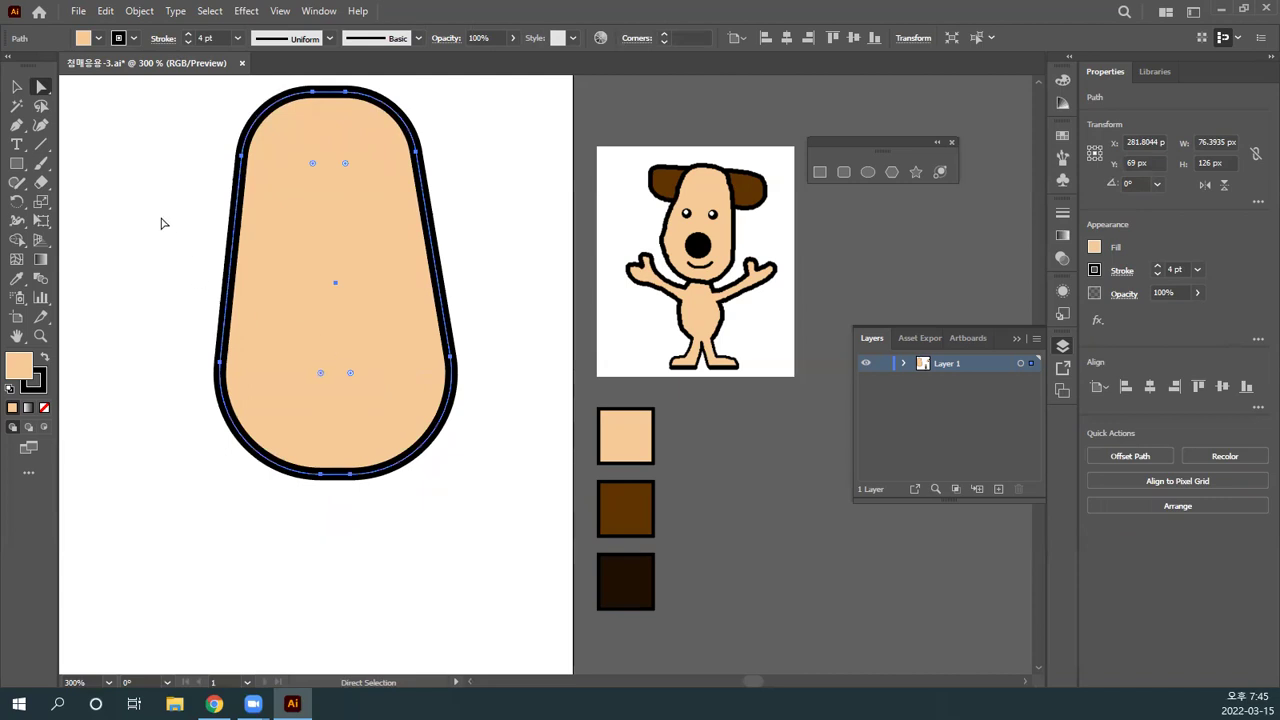
left_click(18, 89)
left_click(160, 243)
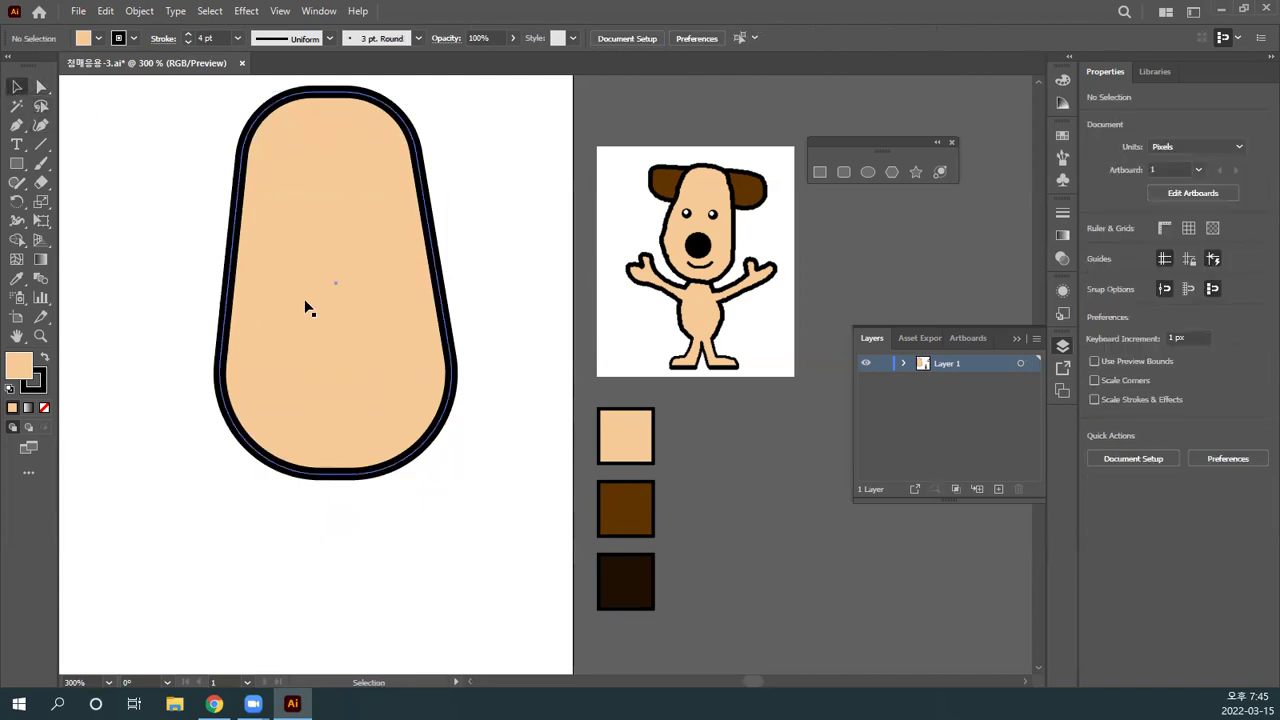
key("space")
left_click_drag(306, 303, 306, 318)
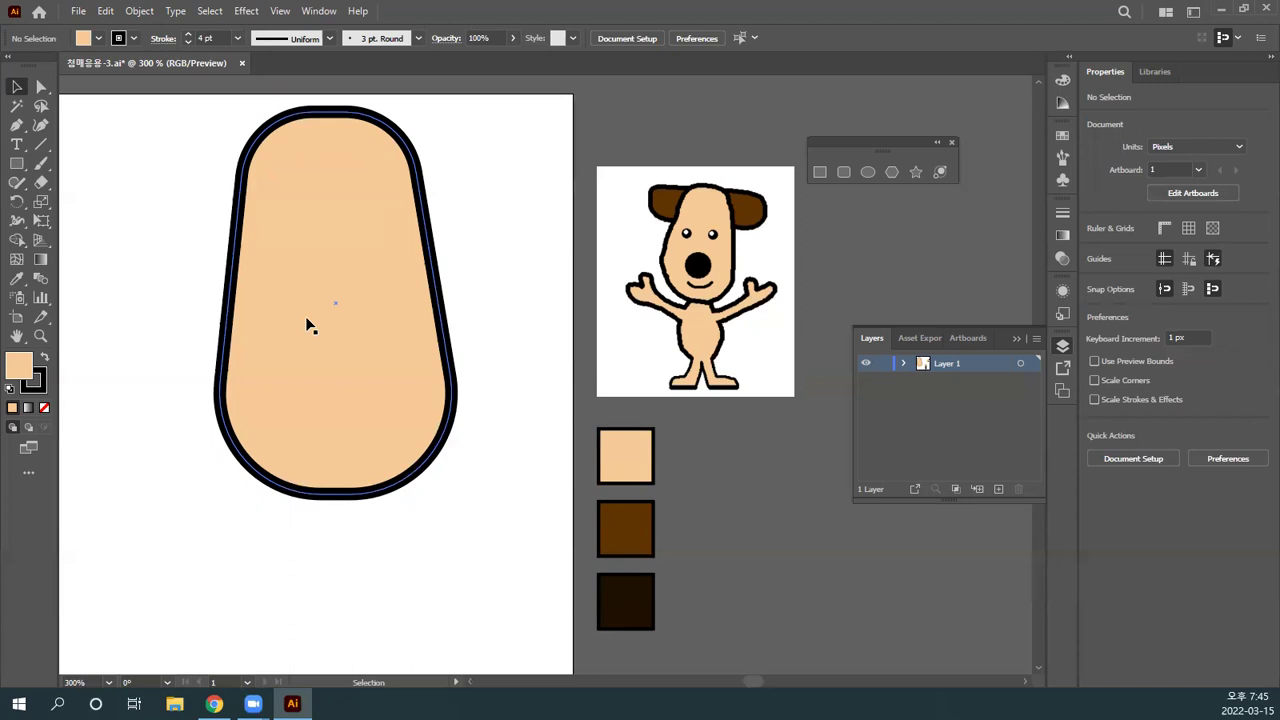
left_click_drag(273, 338, 256, 368)
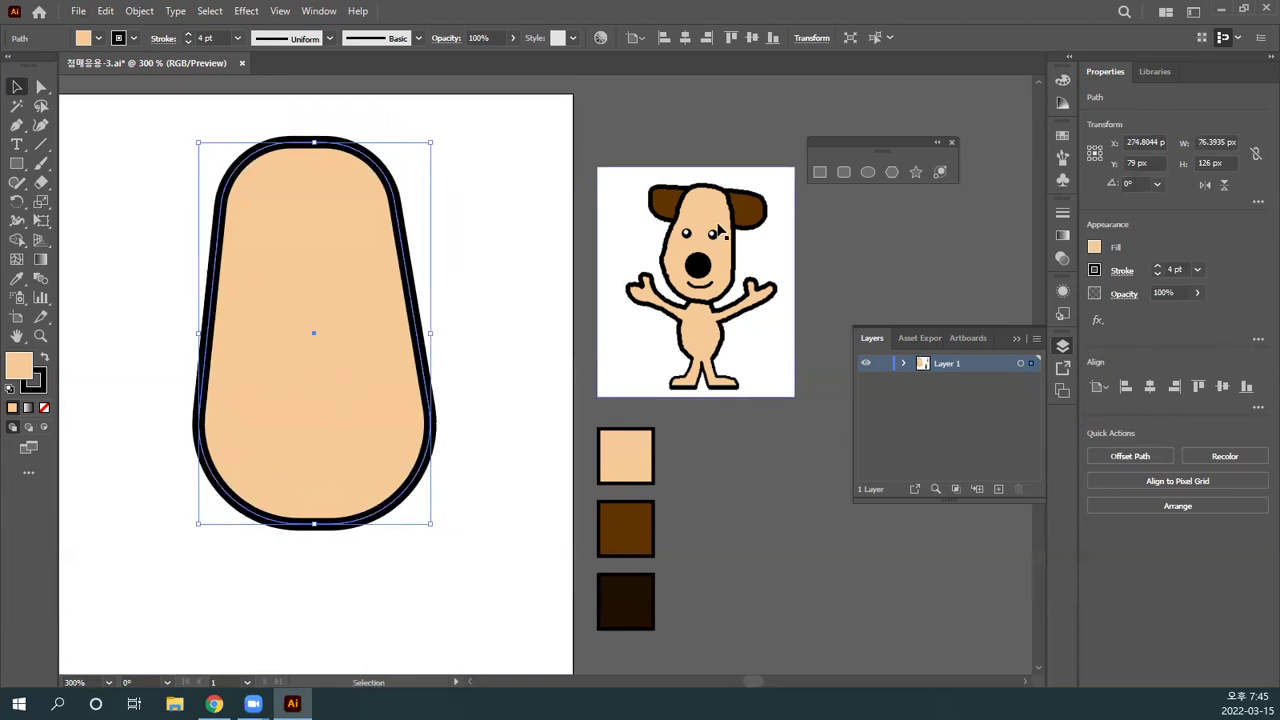
left_click_drag(394, 354, 350, 390)
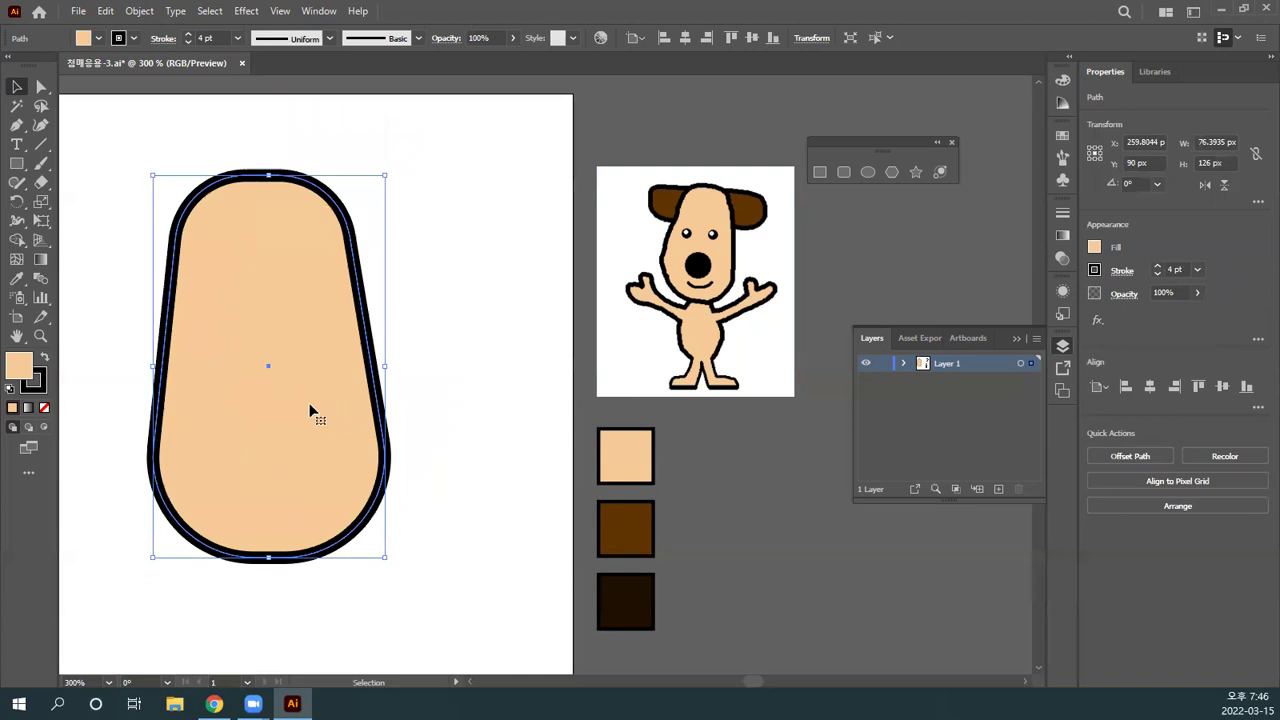
Step: Duplicate the head for an ear and scale the copy proportionally to about 28.4 × 46.8 px at the head's upper right
left_click_drag(302, 411, 449, 403)
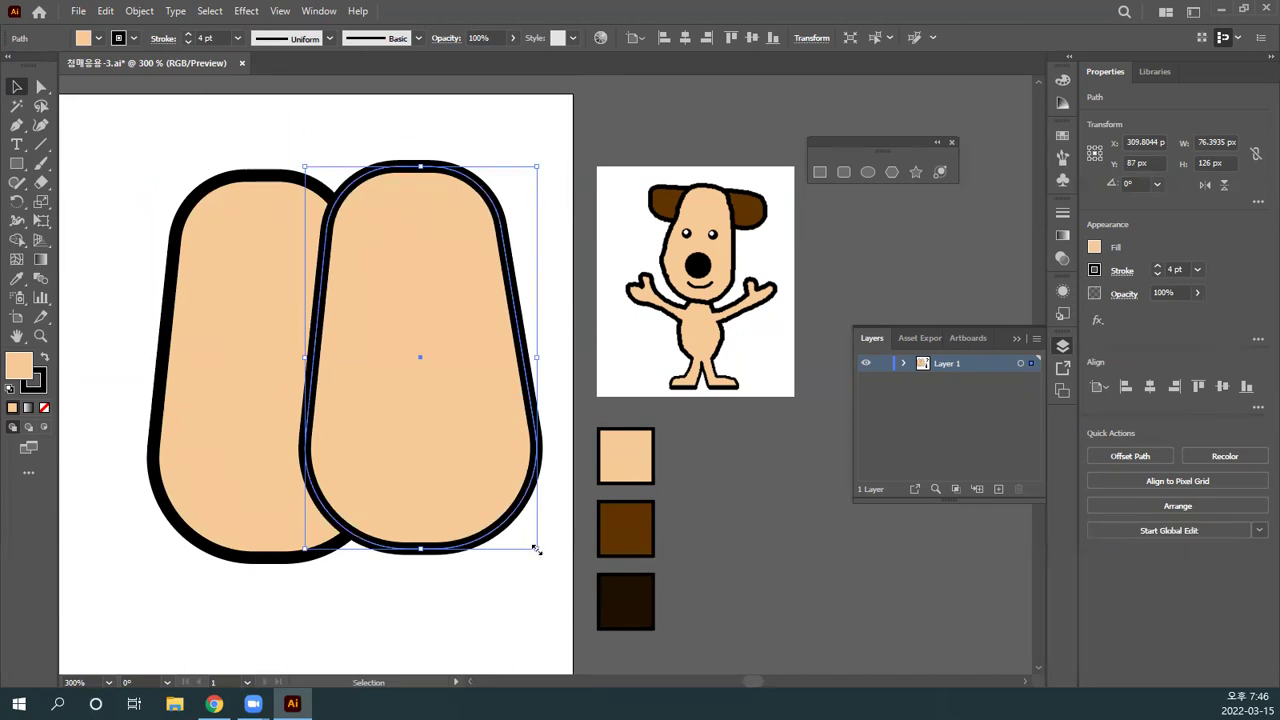
left_click_drag(536, 549, 370, 397)
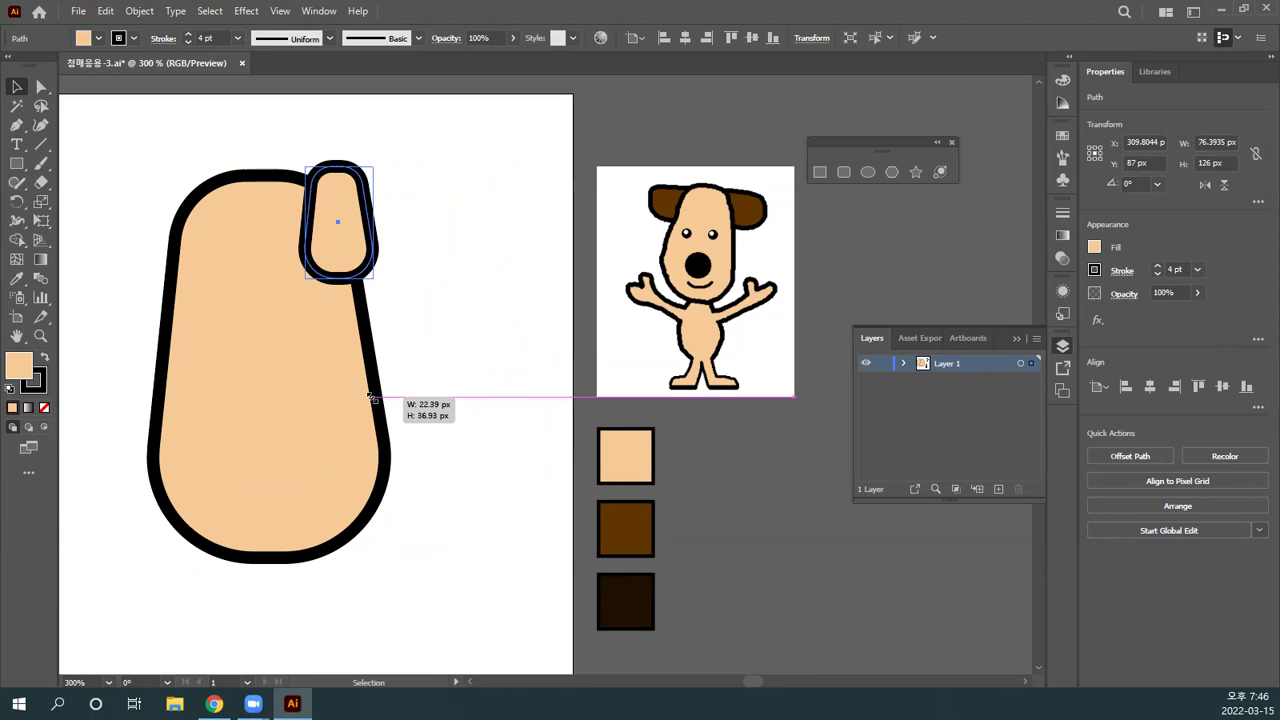
mouse_move(370, 397)
left_mouse_down()
mouse_move(409, 463)
mouse_move(378, 388)
mouse_move(390, 407)
left_mouse_up()
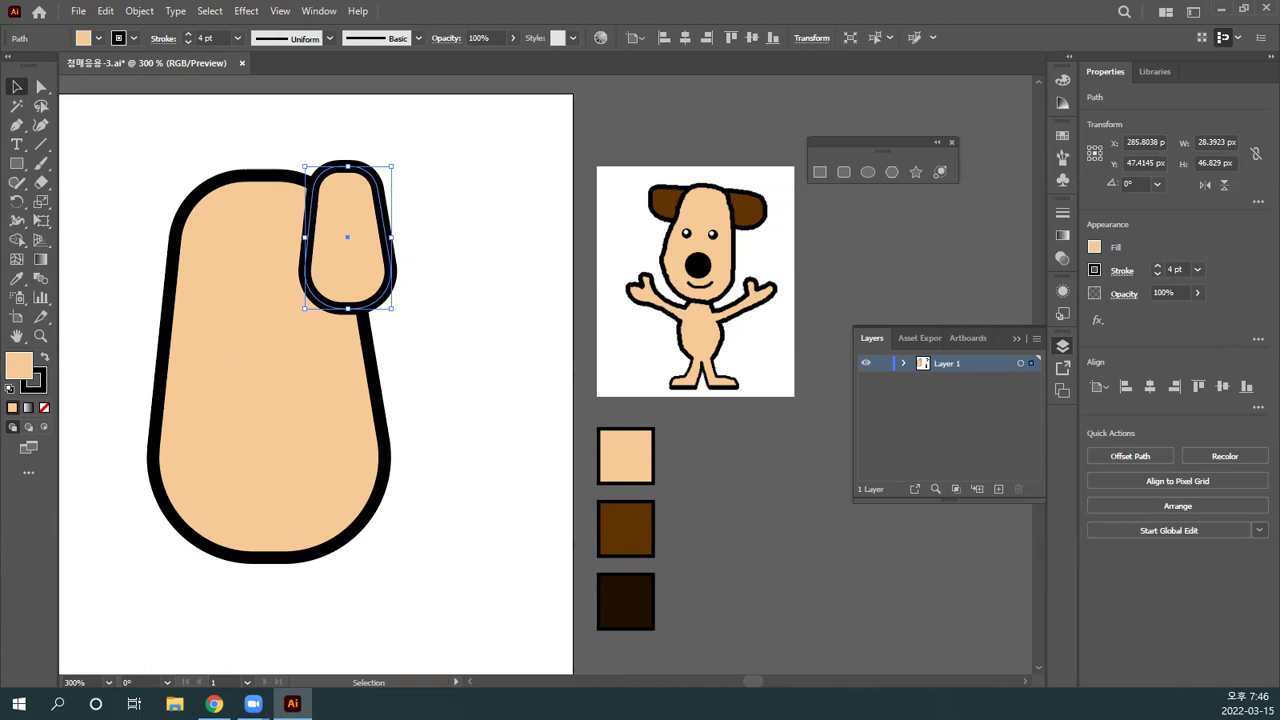
left_click(180, 243, "shift")
key("a")
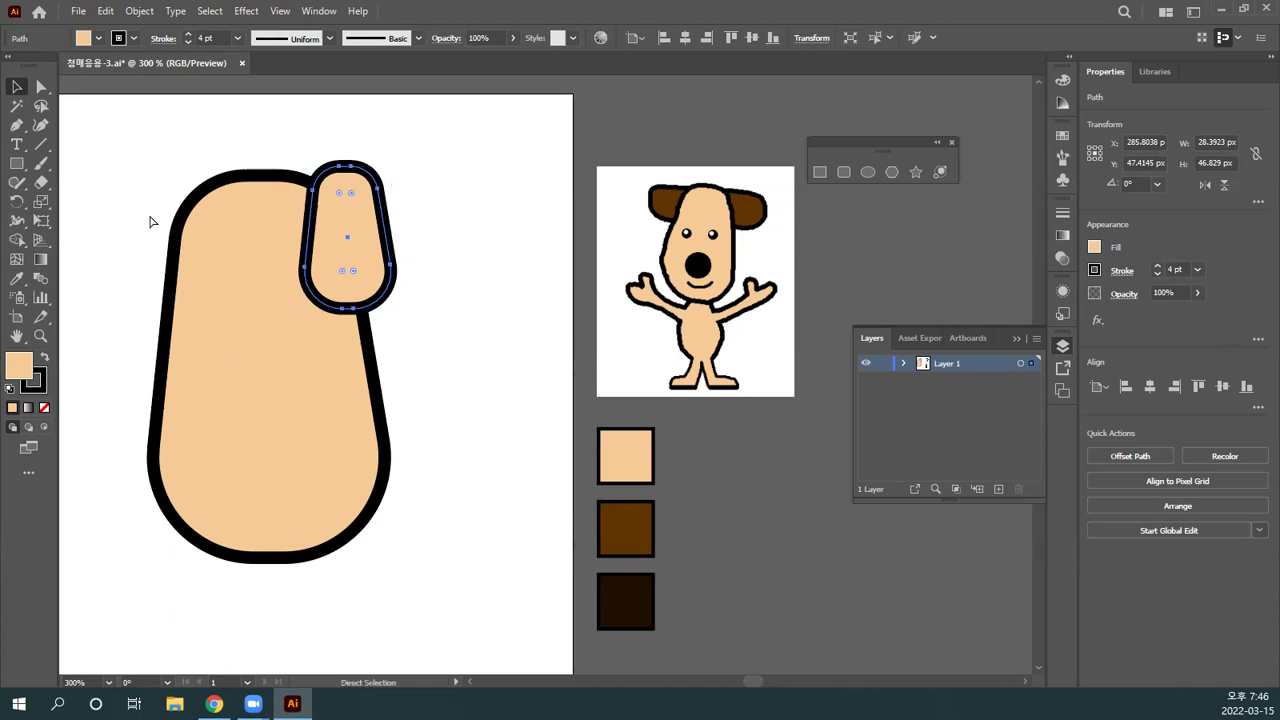
Step: Check the general preferences for scaling corners, strokes and effects, leaving them unchanged, and deselect the artwork
key("ctrl+k")
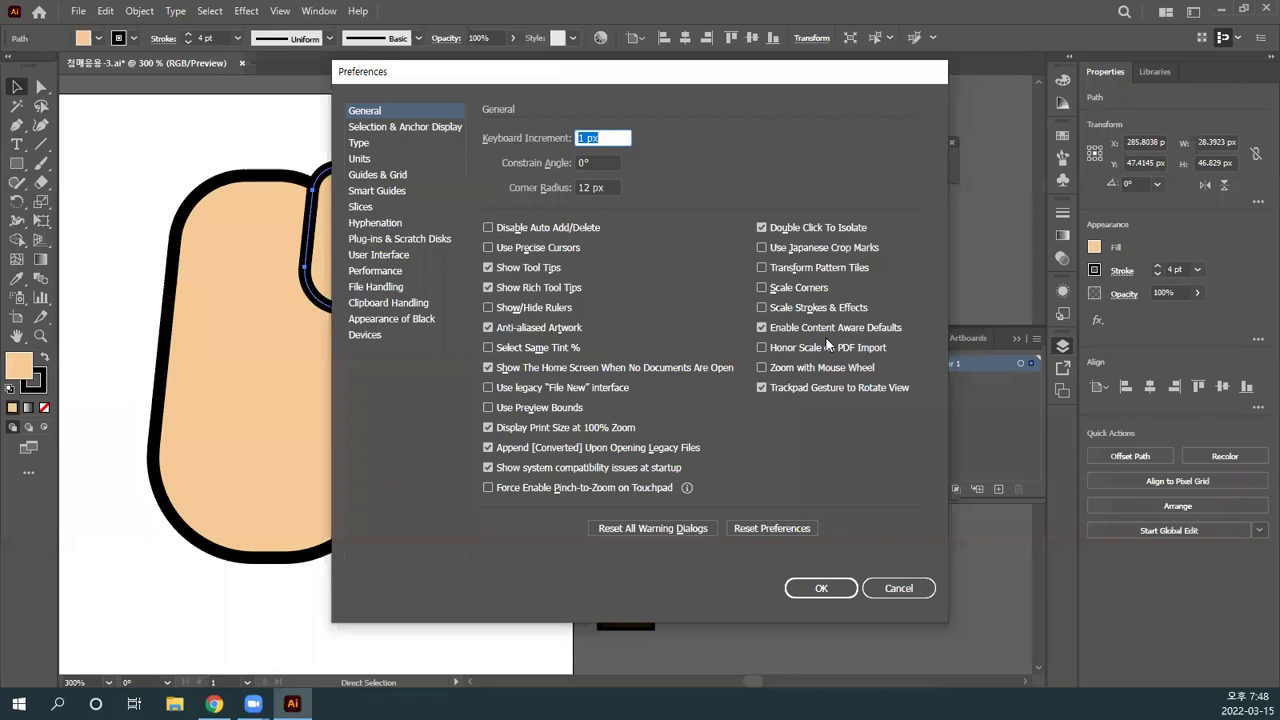
left_click(886, 590)
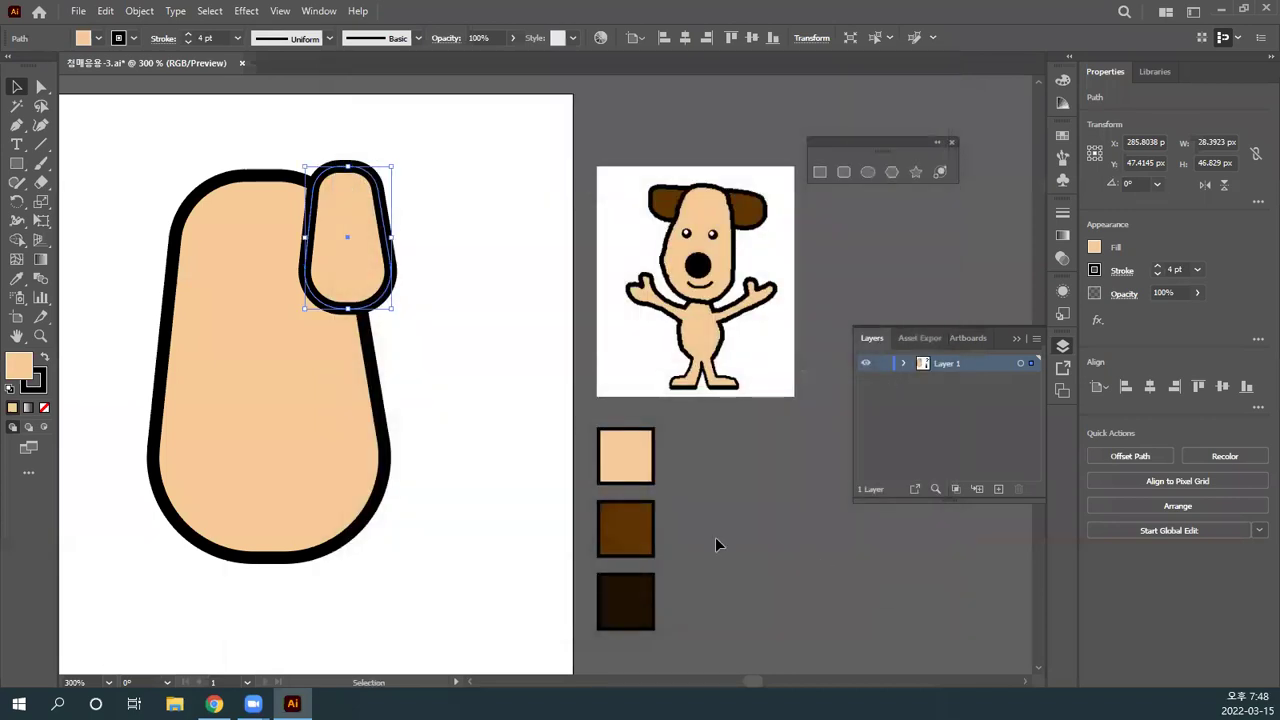
left_click(451, 291)
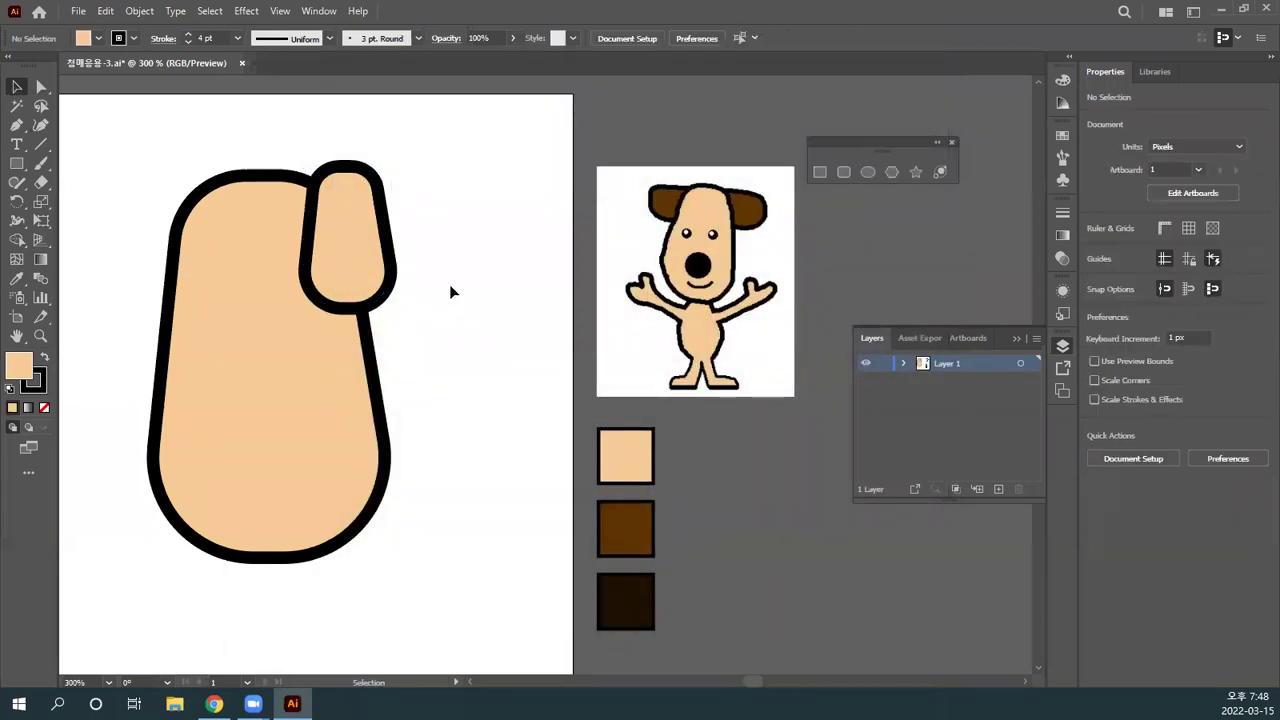
left_click(363, 268)
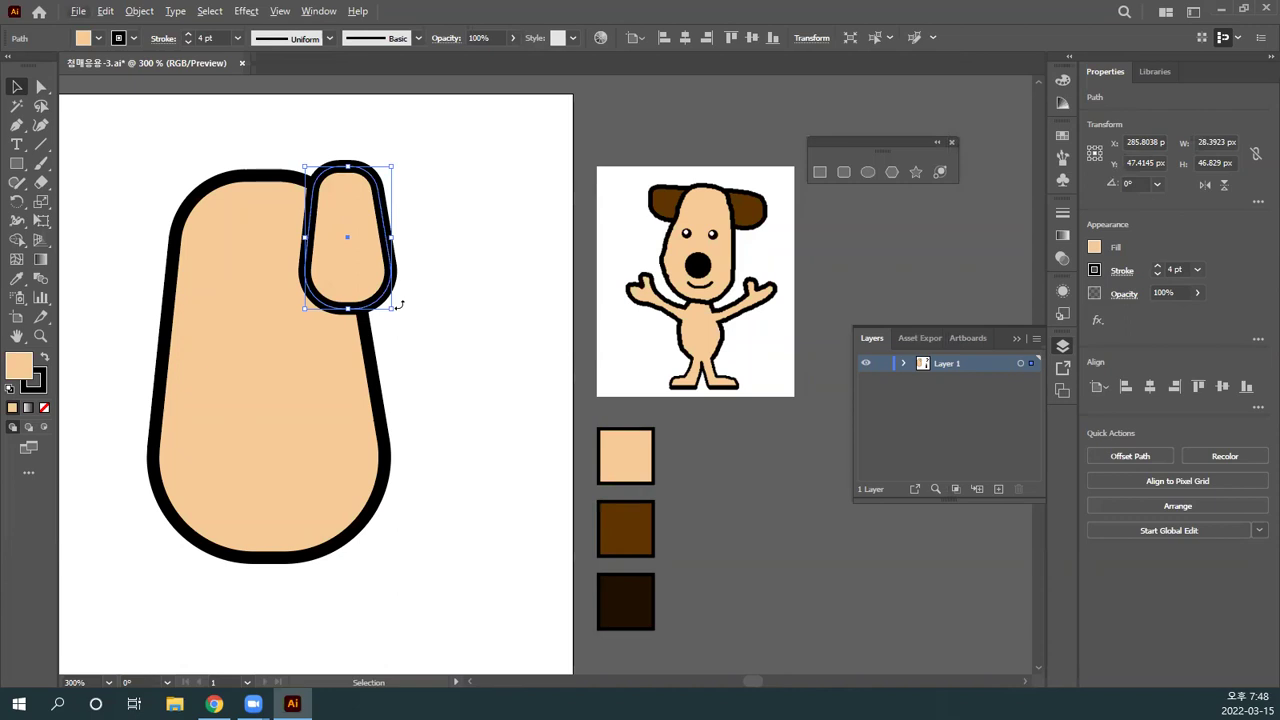
left_click(465, 368)
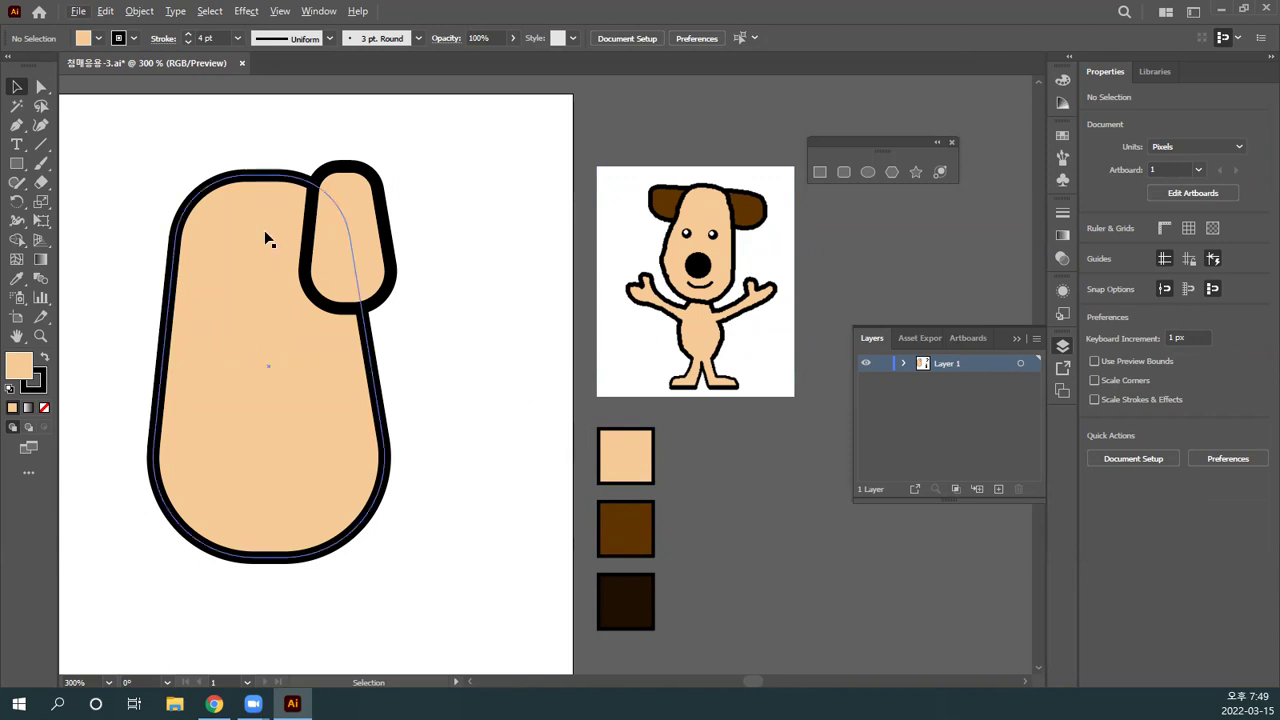
left_click(330, 378)
left_click(358, 260)
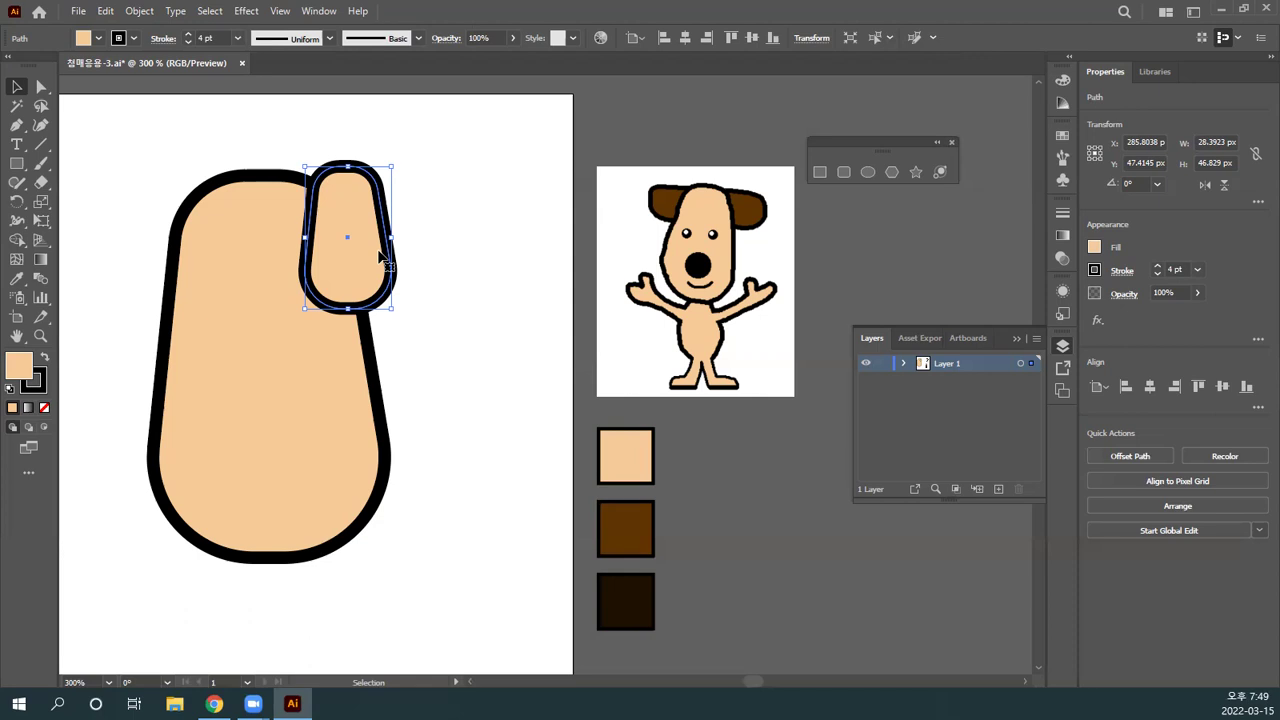
left_click(255, 285)
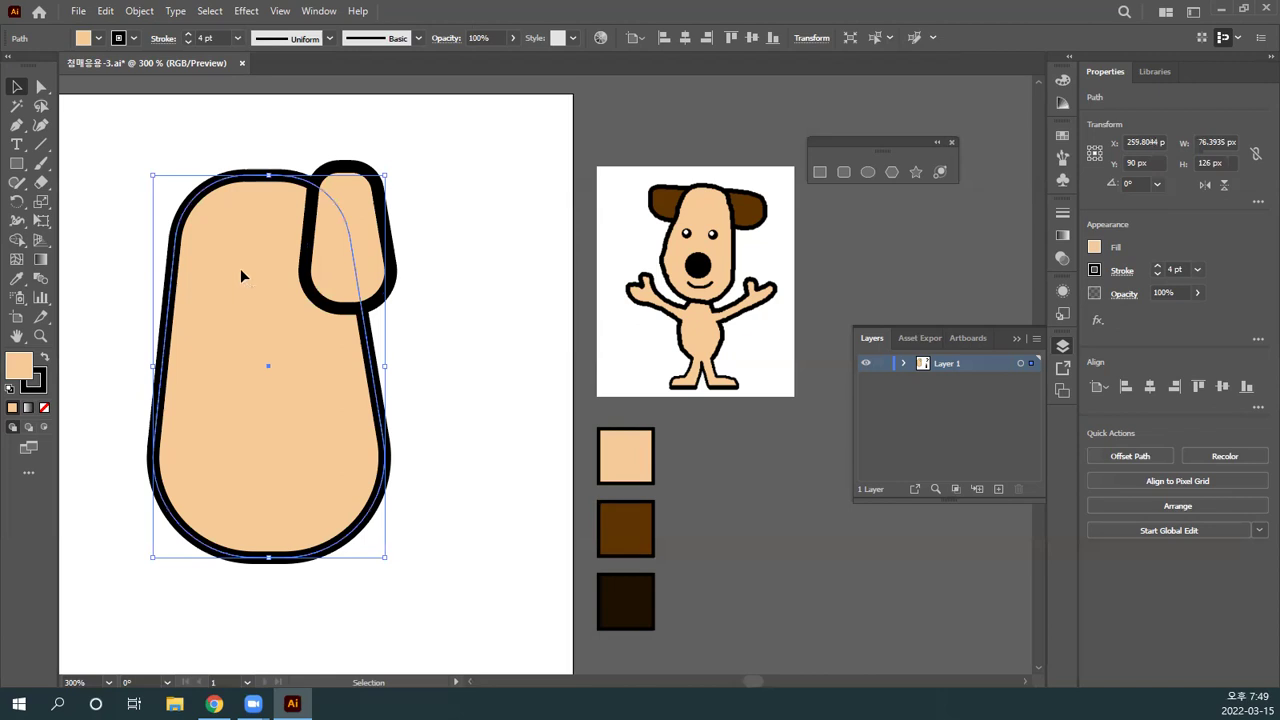
left_click(349, 195)
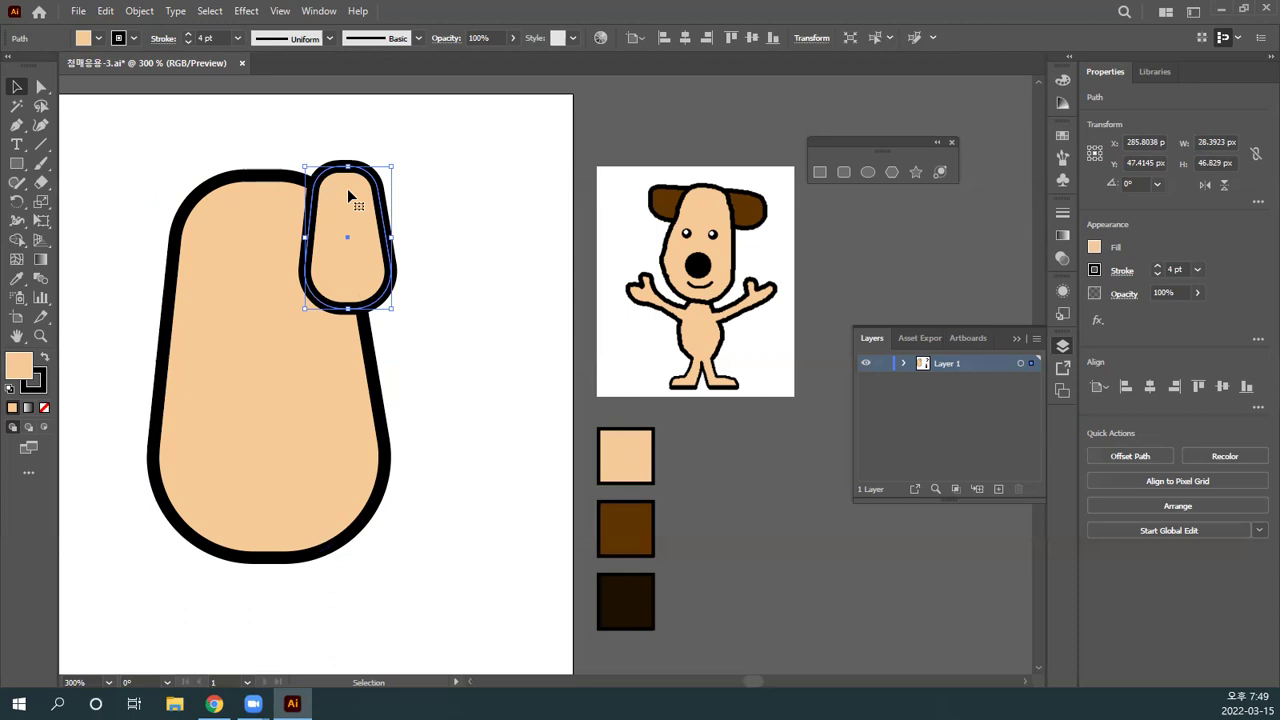
left_click(478, 318)
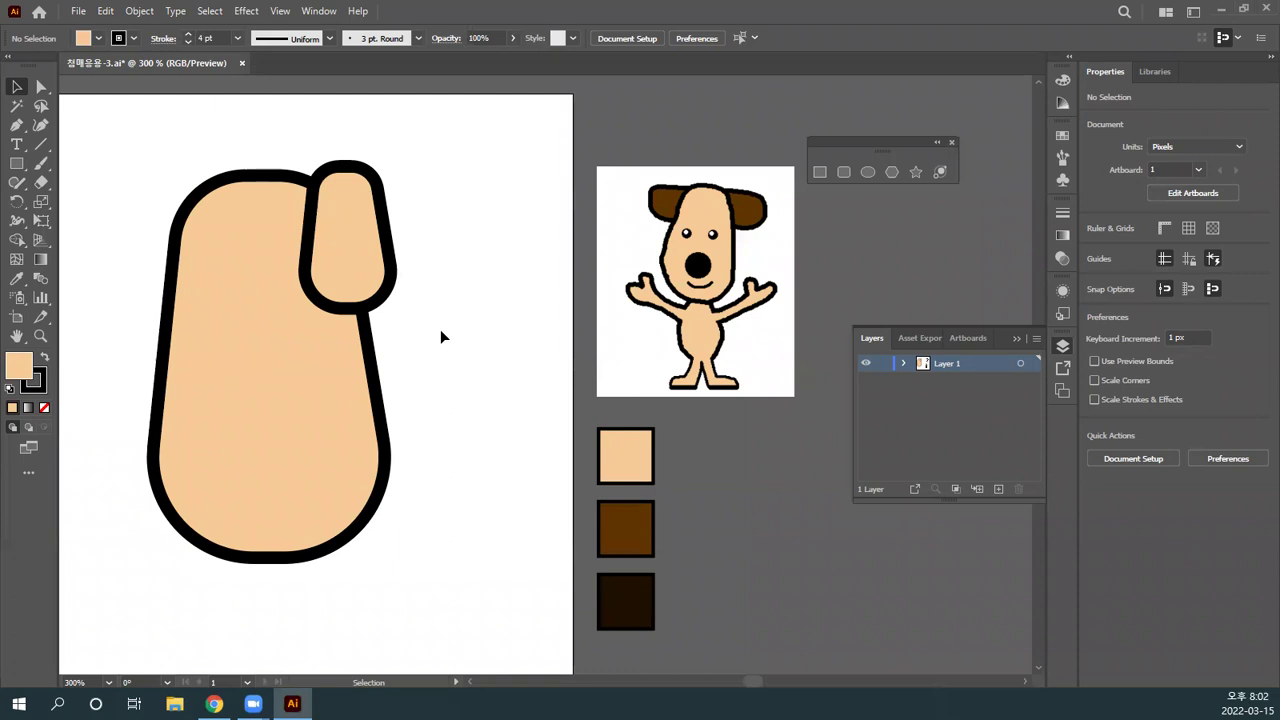
left_click(306, 370)
left_click(364, 226)
left_click(356, 366)
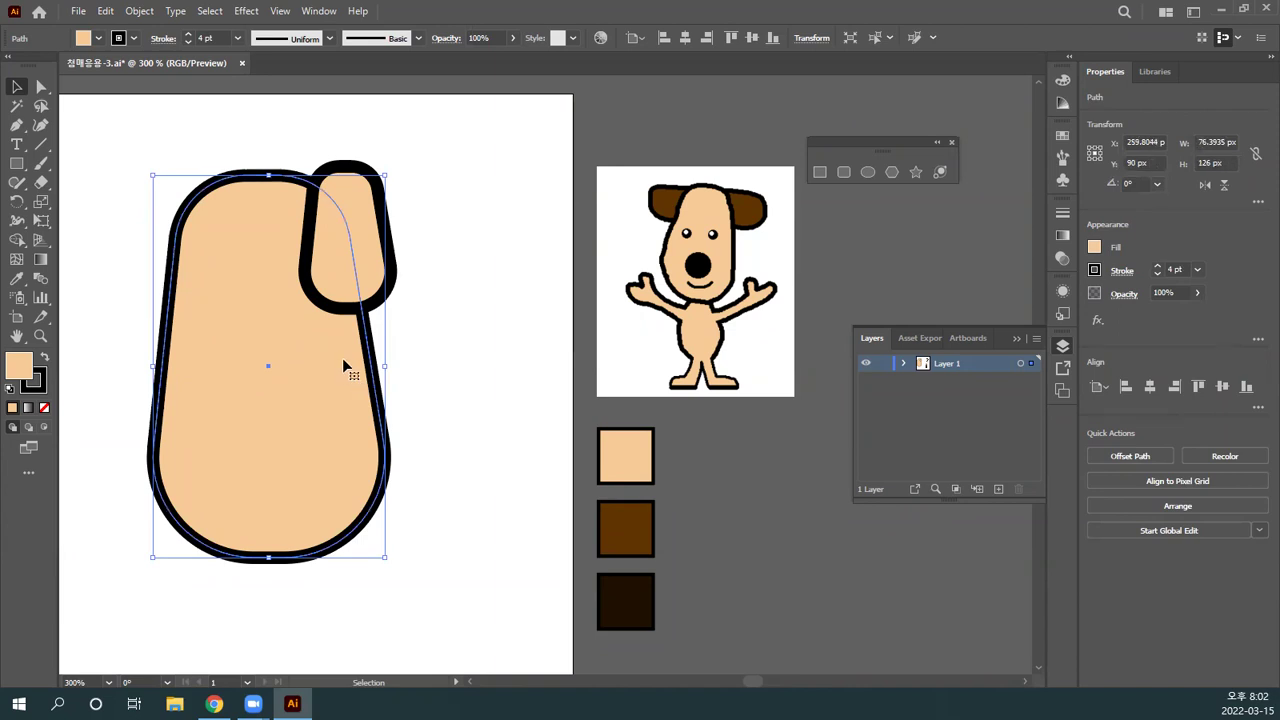
left_click(466, 306)
left_click_drag(387, 265, 387, 266)
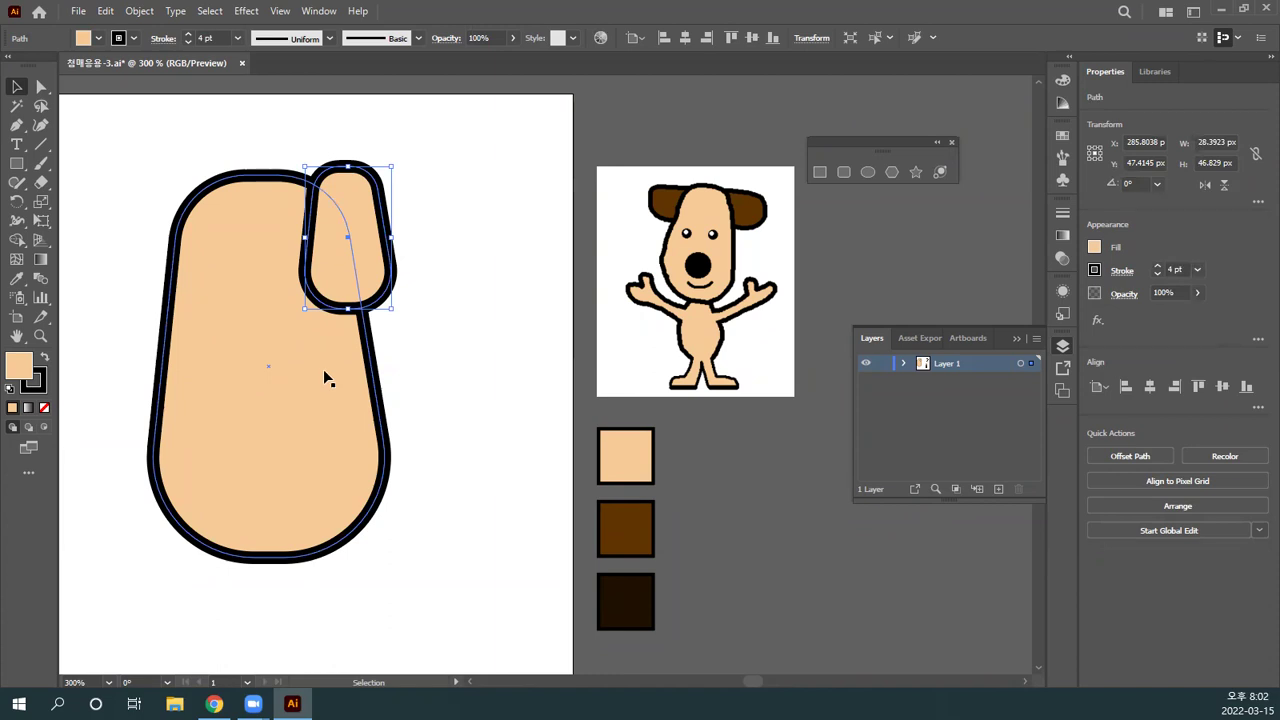
left_click(277, 355)
key("ctrl+shift+bracketright")
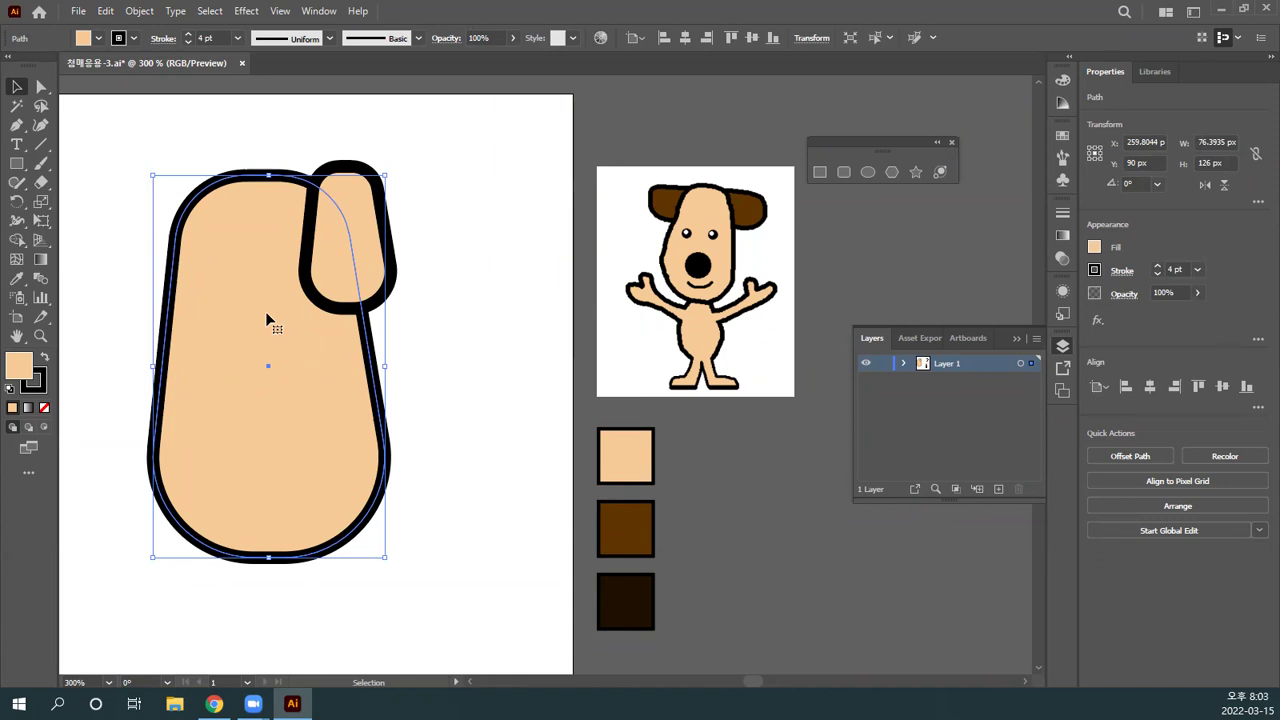
key("ctrl+shift+a")
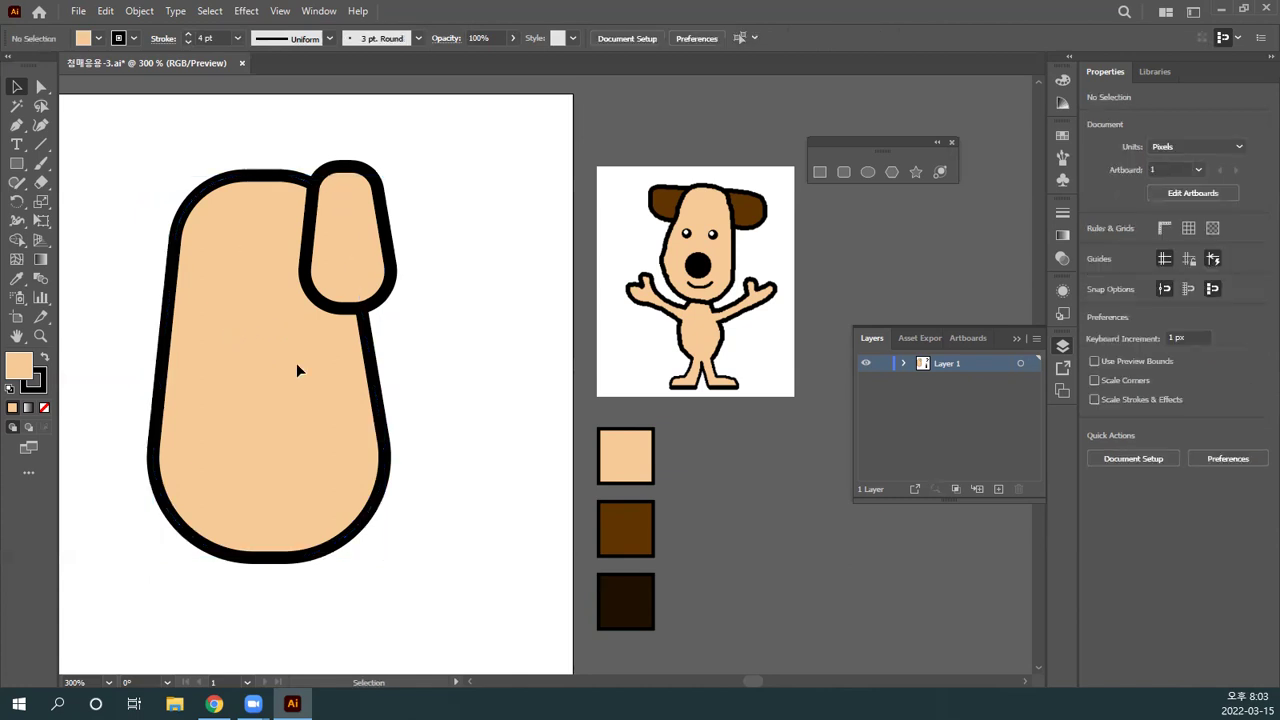
Step: Rotate the slightly widened ear to about 75° and raise it 6 px at the head's upper right
left_click(364, 243)
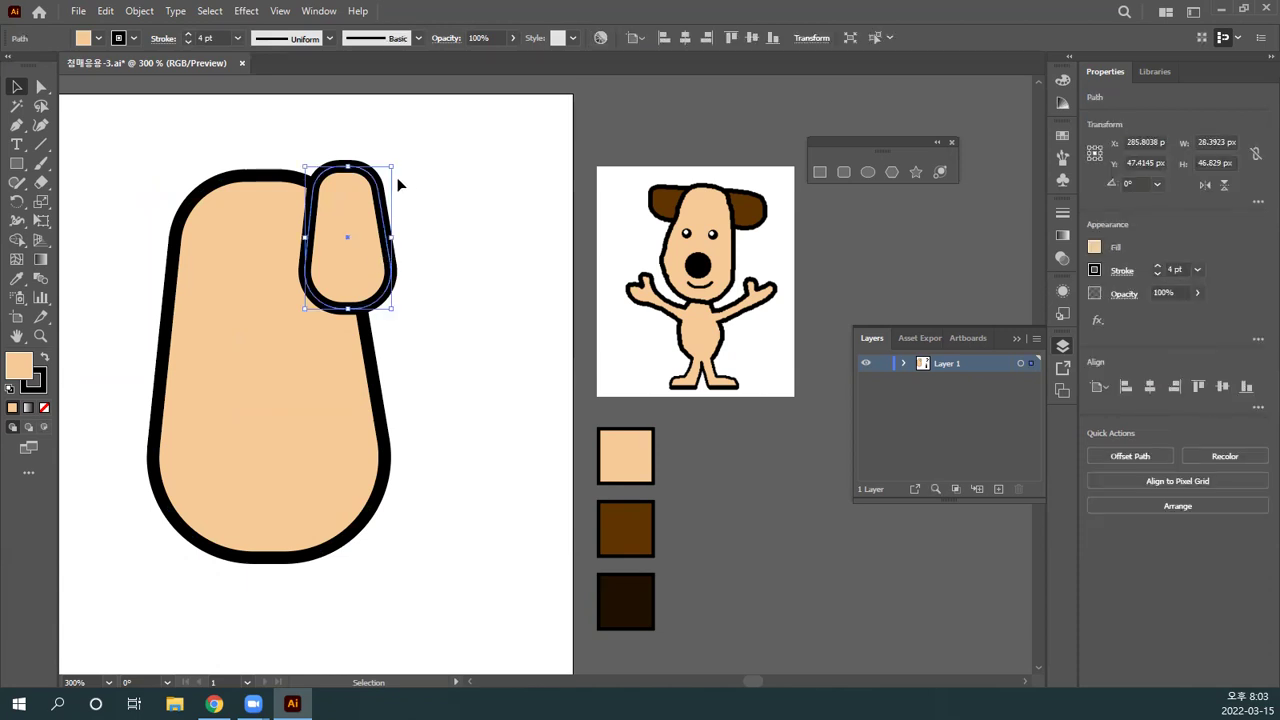
left_click_drag(399, 163, 314, 166)
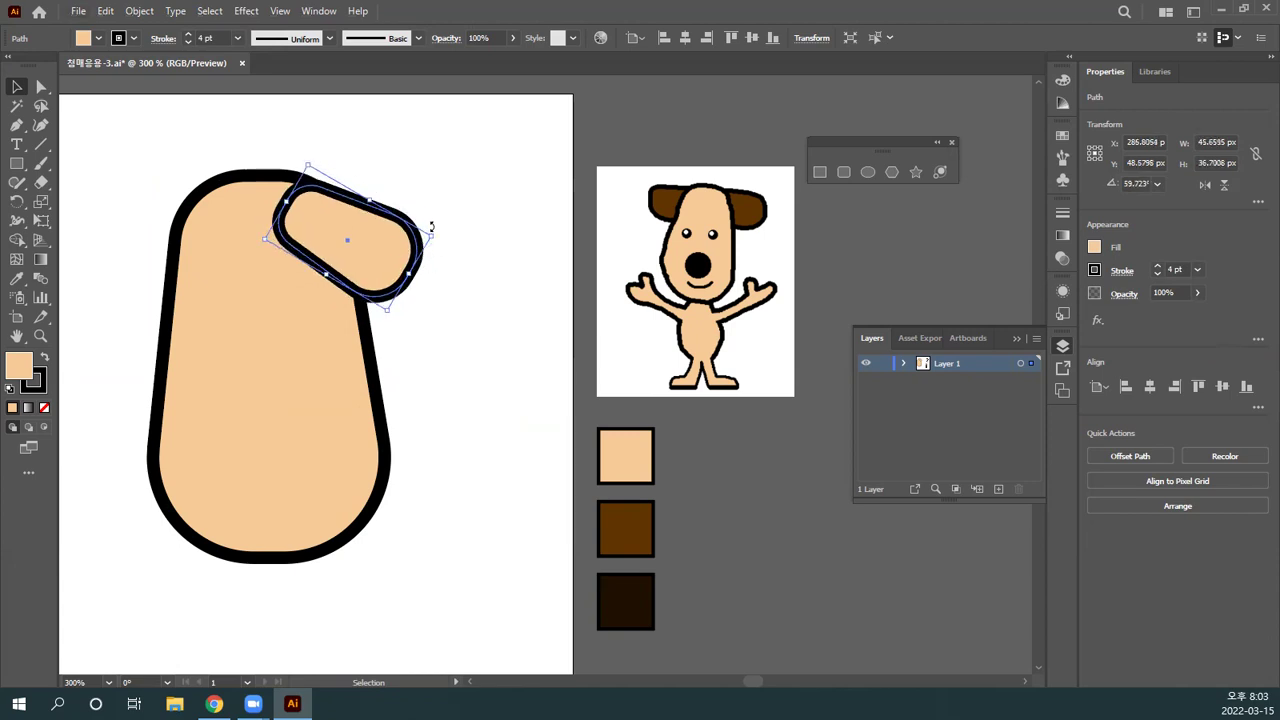
left_click_drag(431, 223, 432, 204)
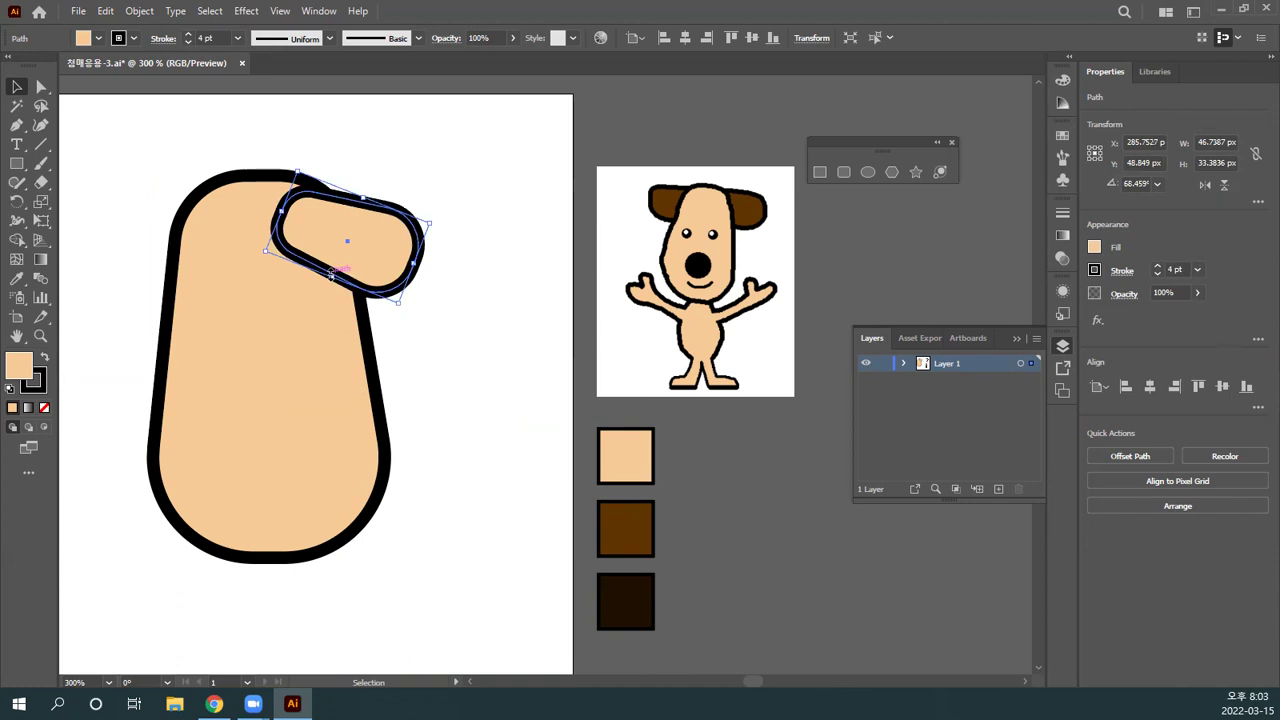
left_click_drag(331, 278, 322, 288)
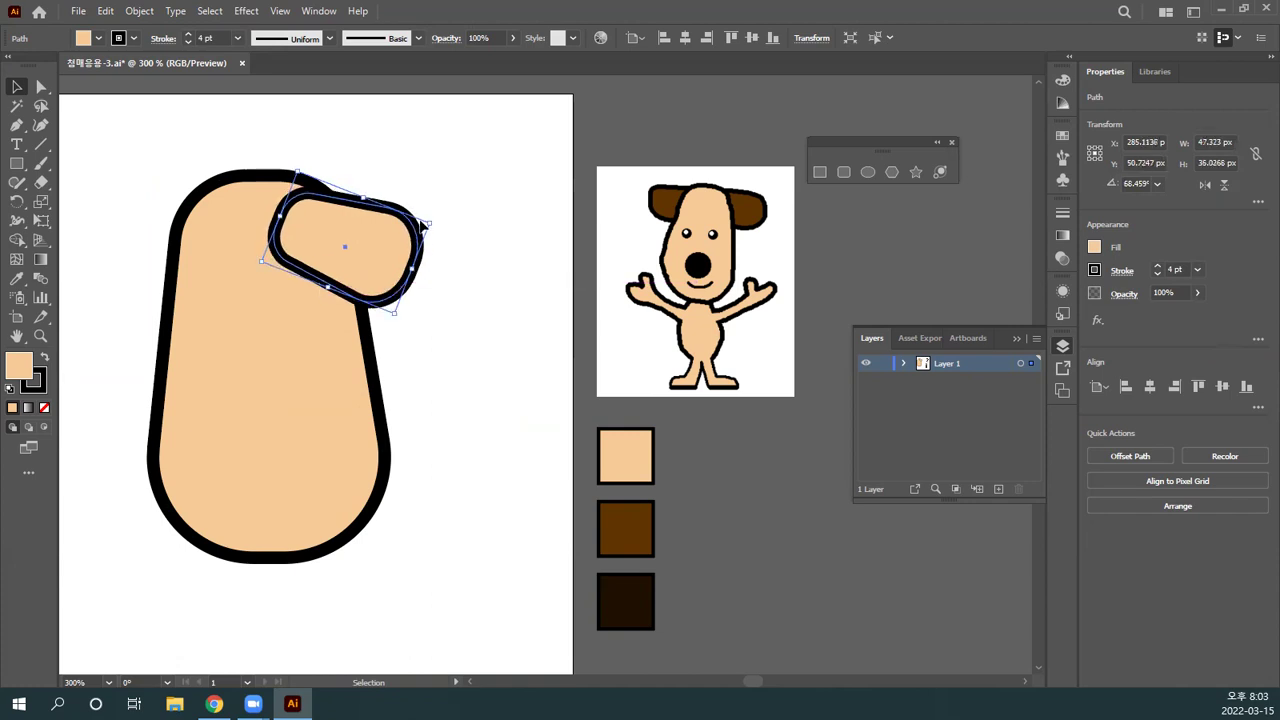
key("ctrl+z")
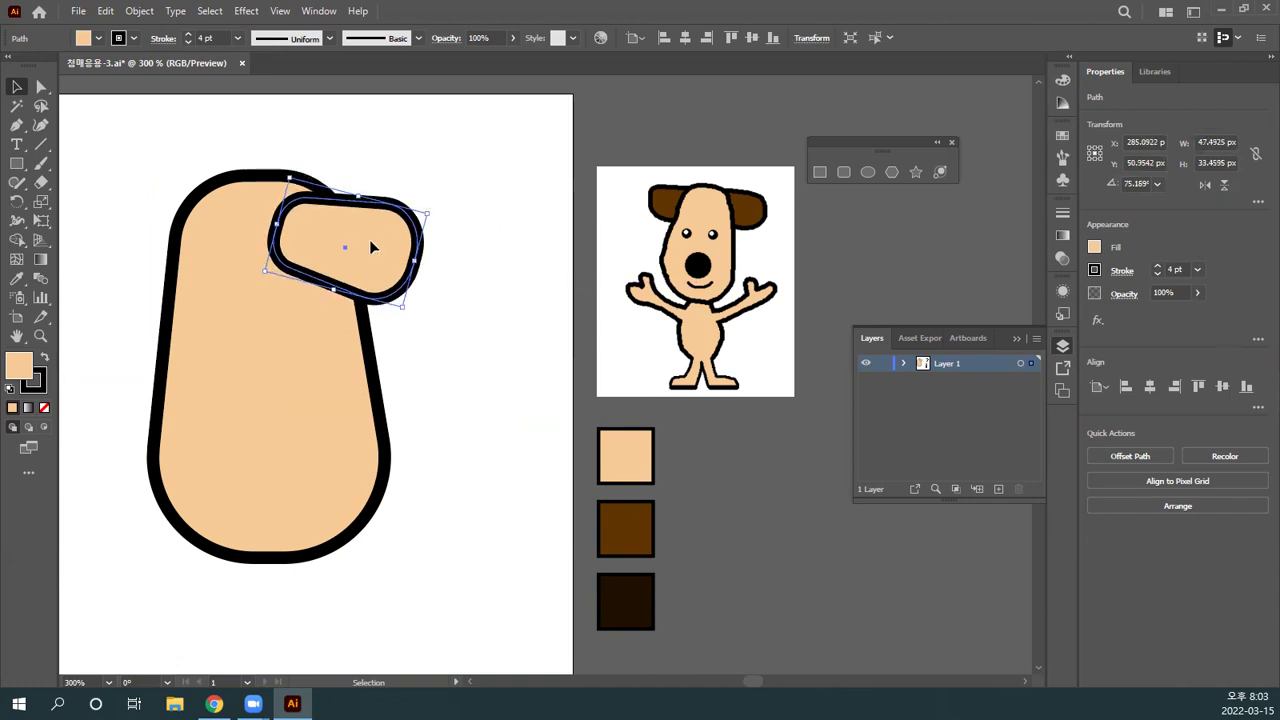
left_click_drag(369, 239, 370, 233)
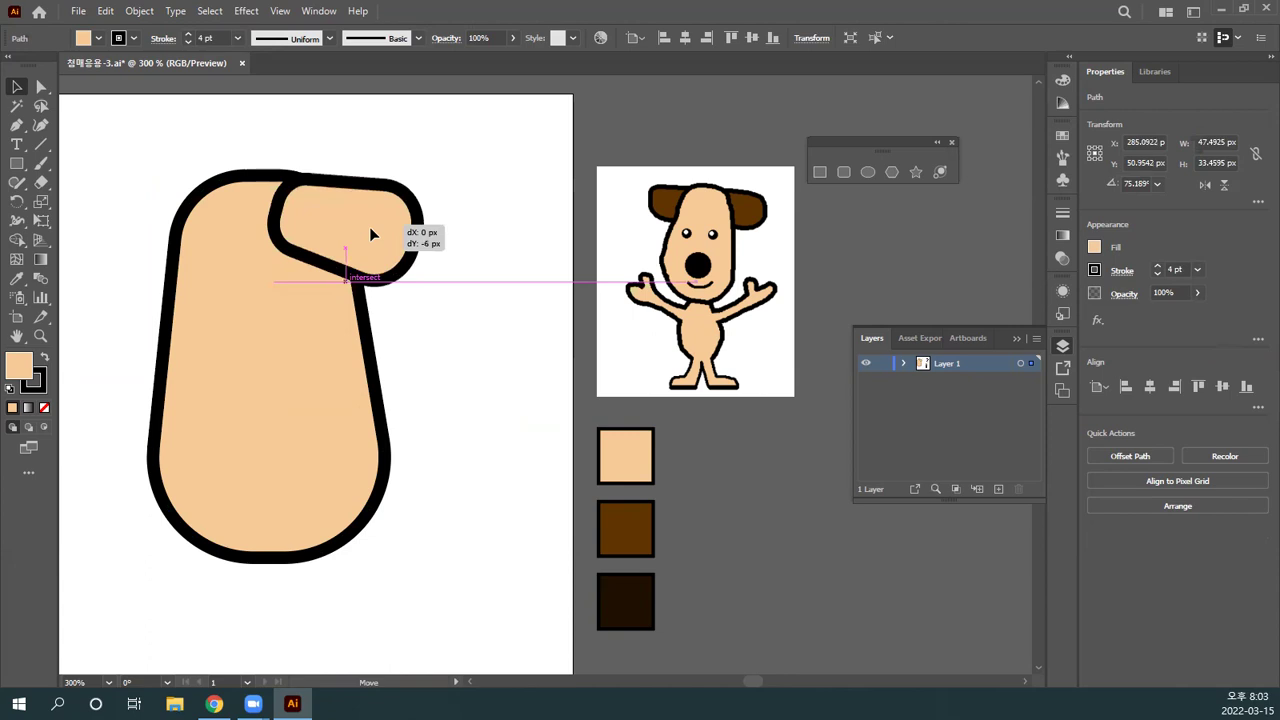
left_click_drag(370, 229, 370, 229)
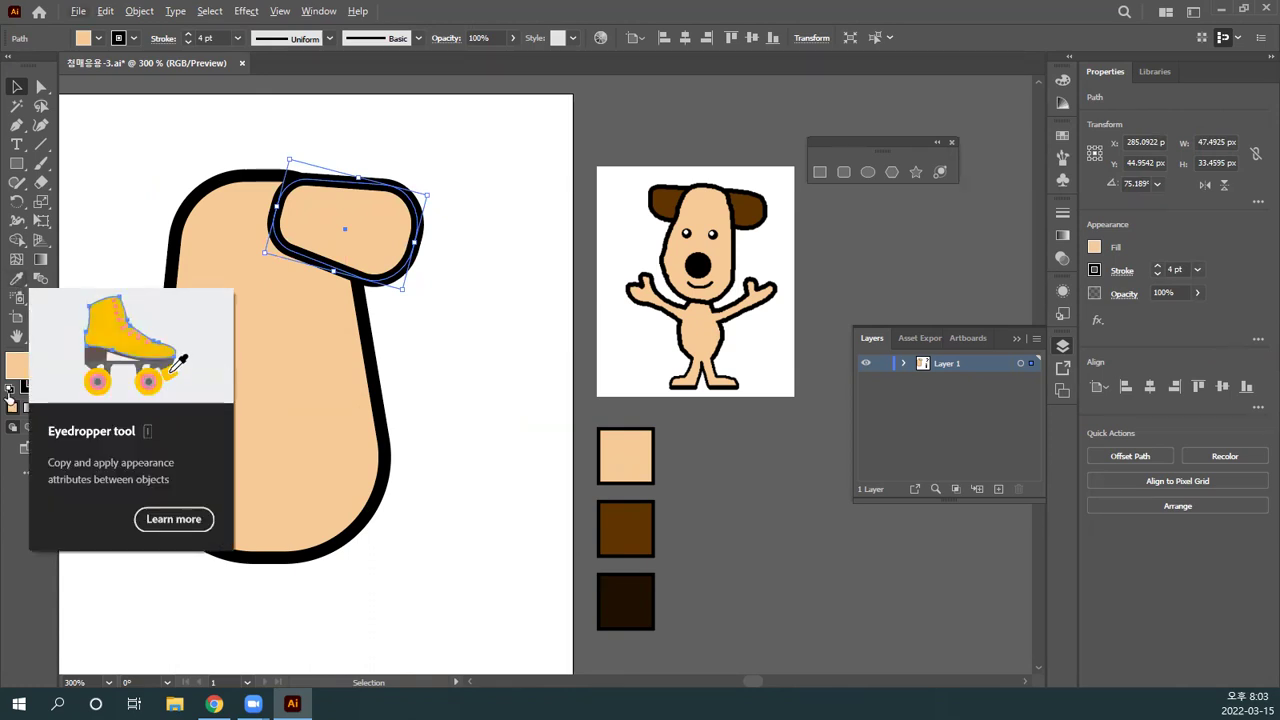
Step: Apply the brown sample square's fill and 1 pt black stroke to the ear with the Eyedropper, leaving the ear selected
left_click(16, 279)
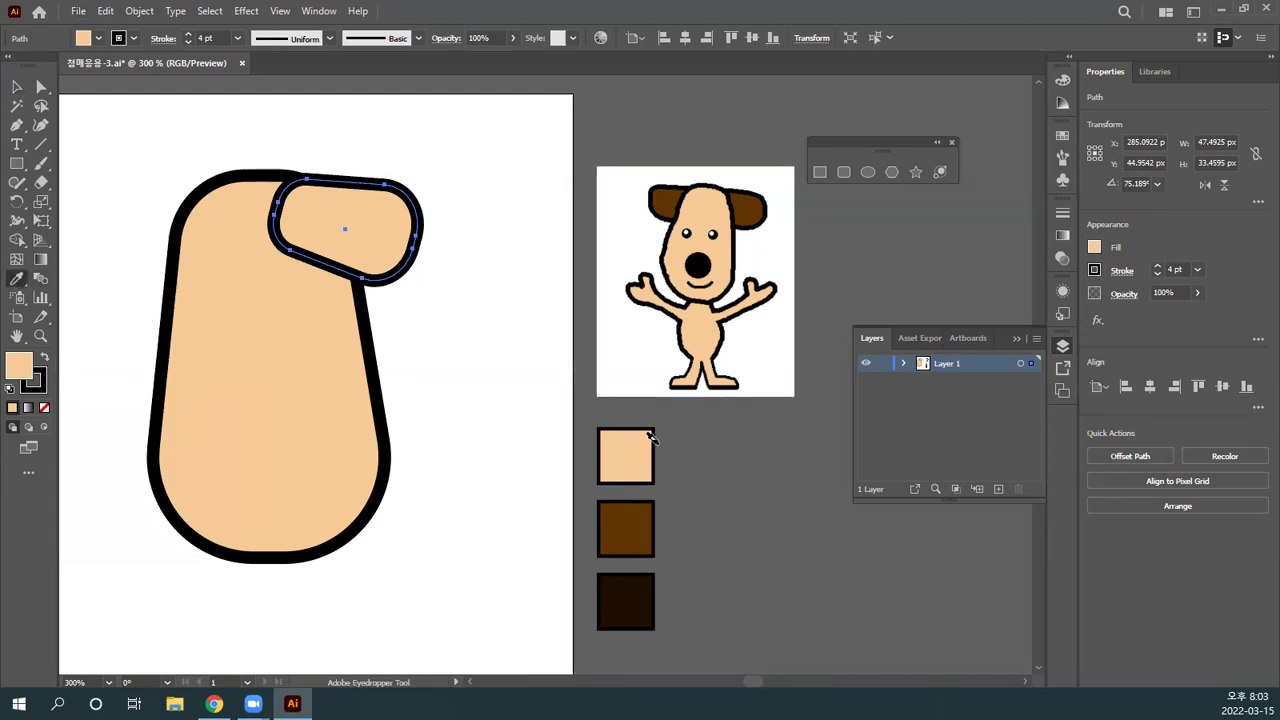
left_click(641, 515)
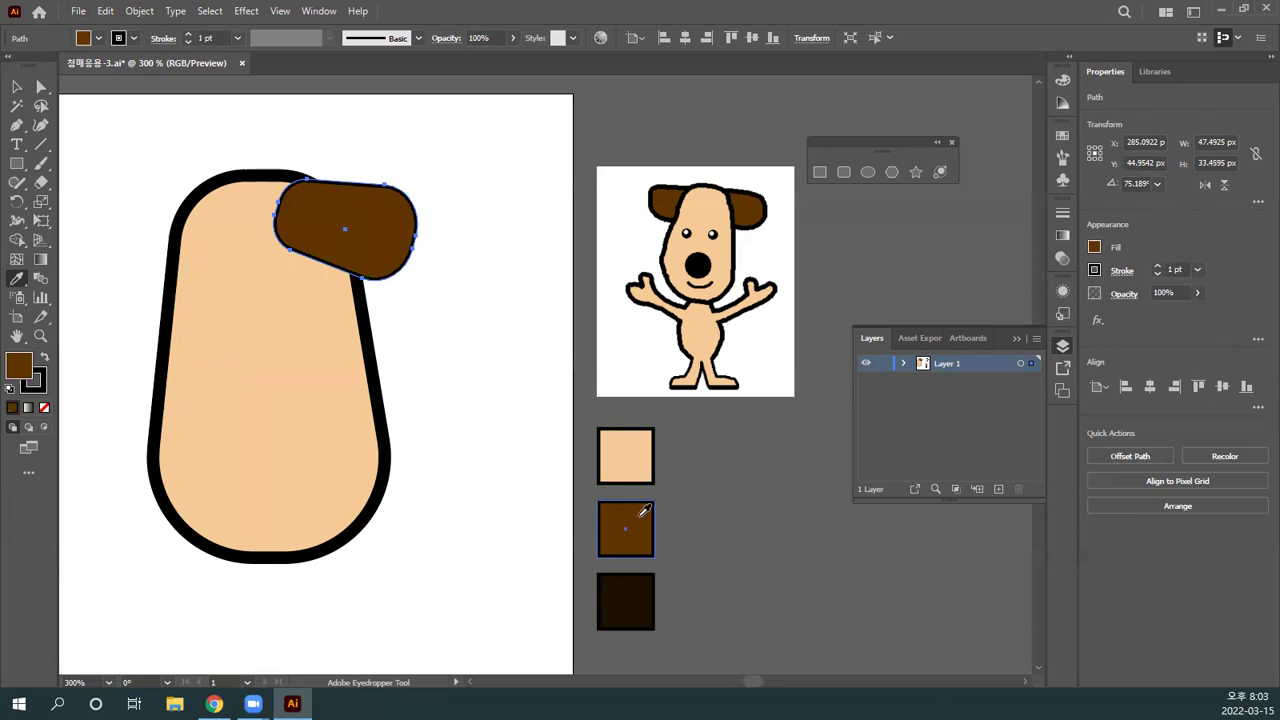
left_click(626, 455)
left_click(631, 518)
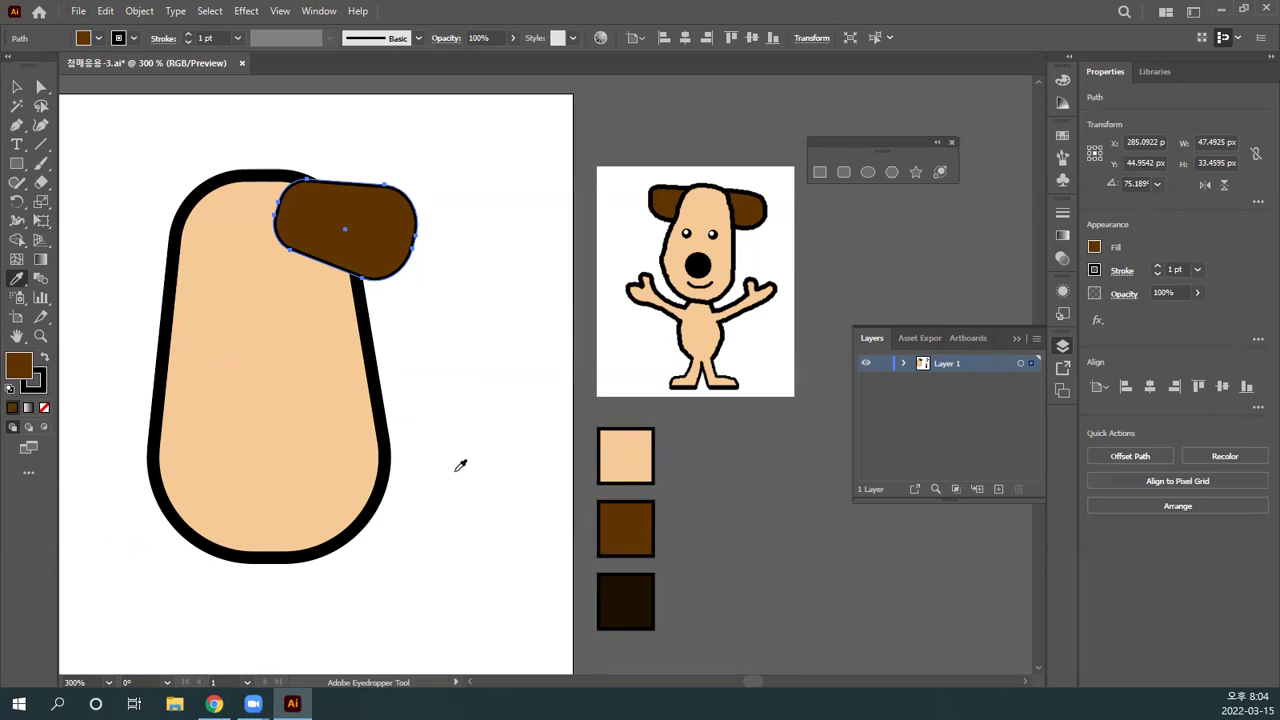
left_click(16, 92)
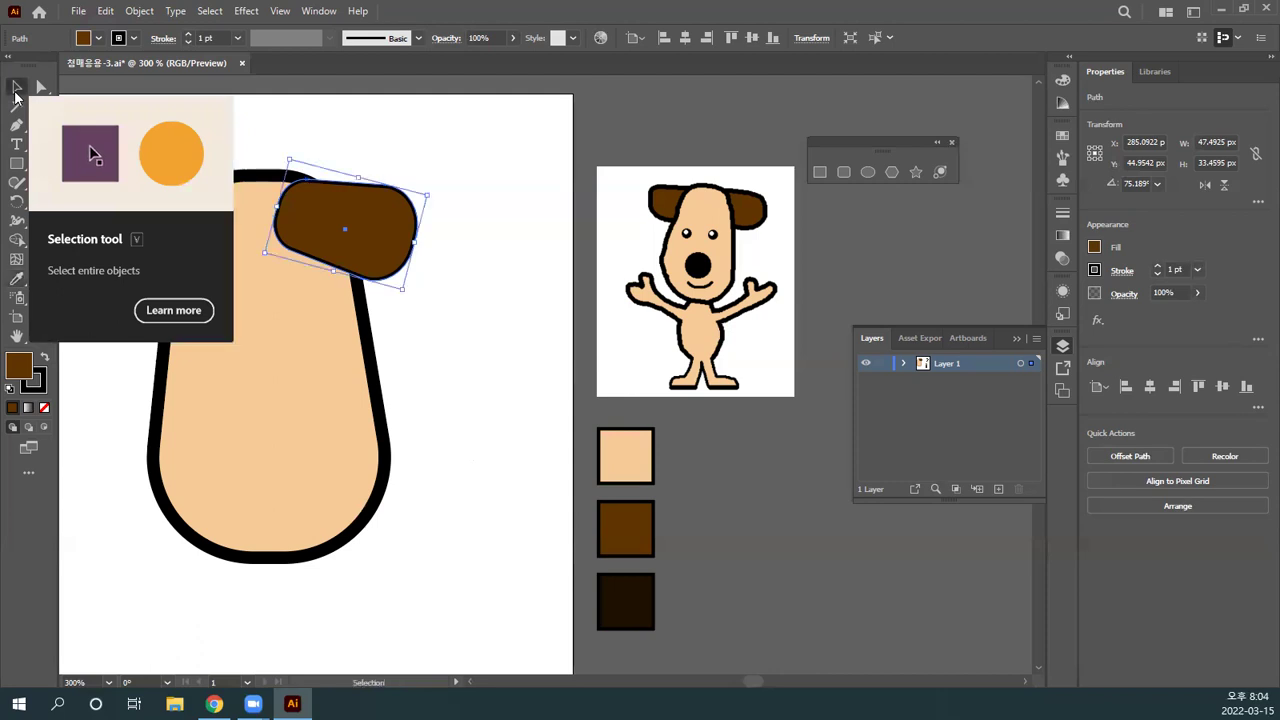
left_click(473, 322)
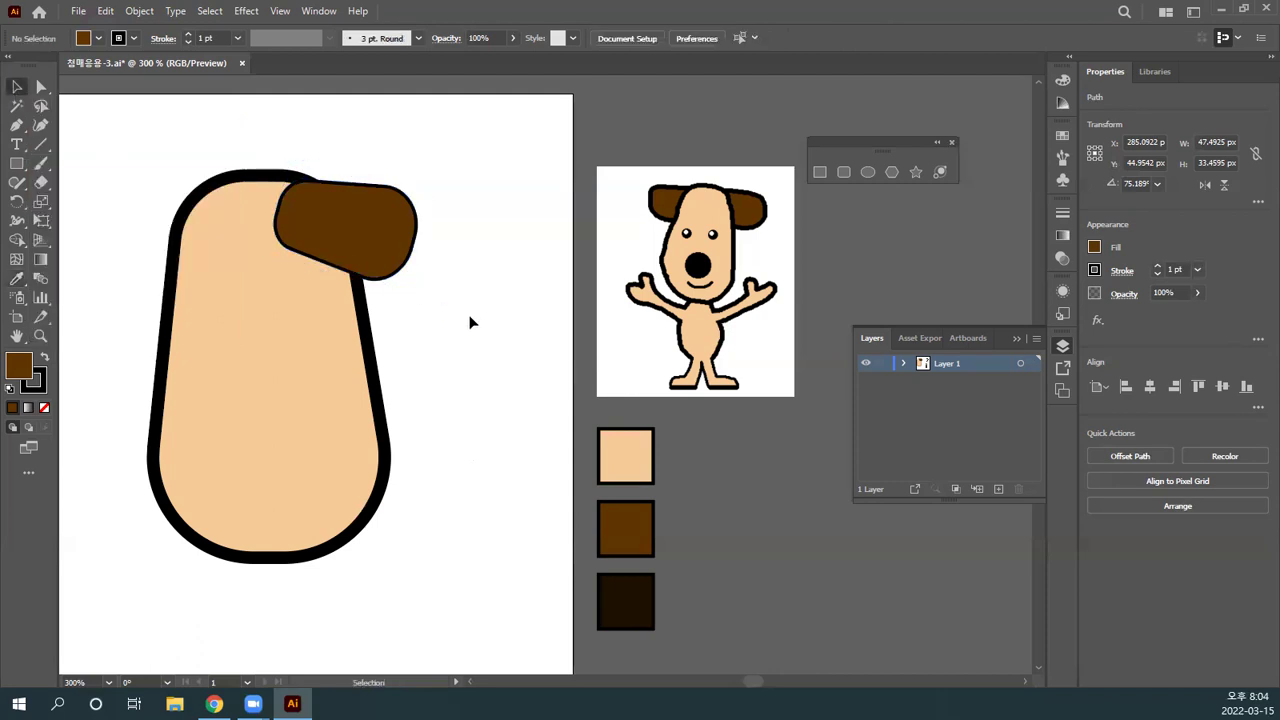
left_click(355, 238)
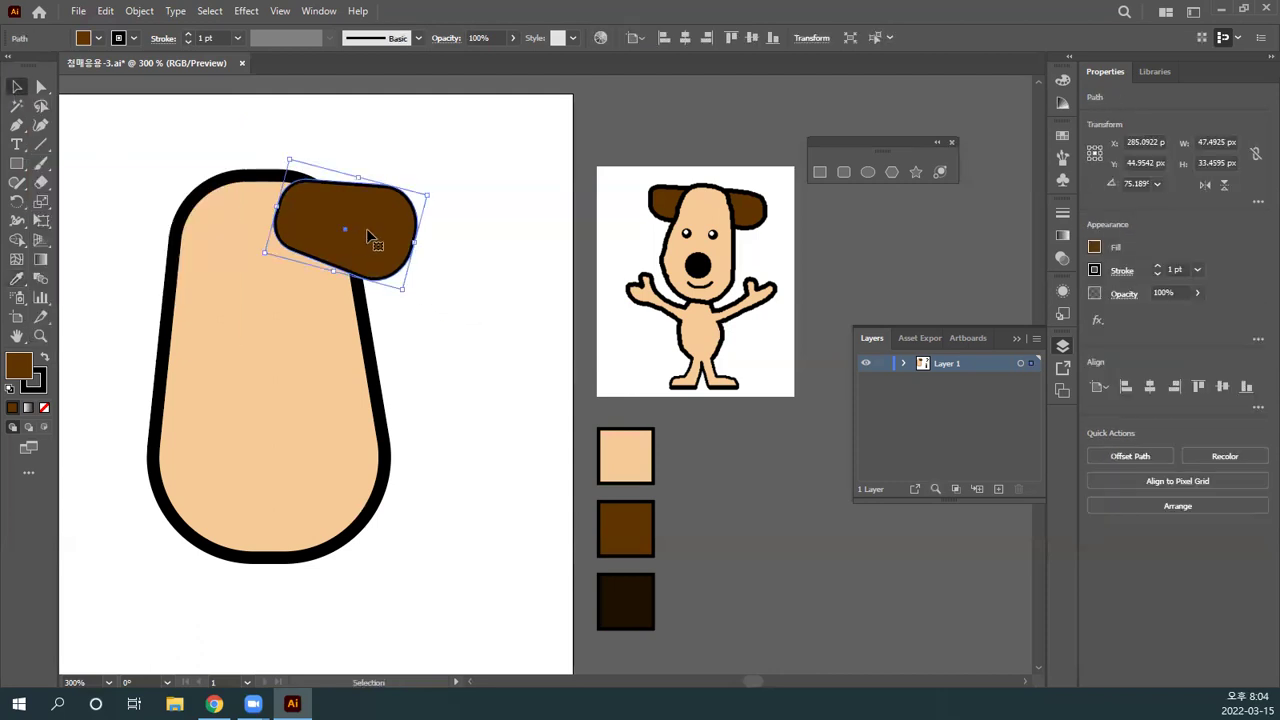
Step: Duplicate the brown ear about 65 px leftward so the copy overlaps the head's upper left
left_click_drag(459, 319, 510, 326)
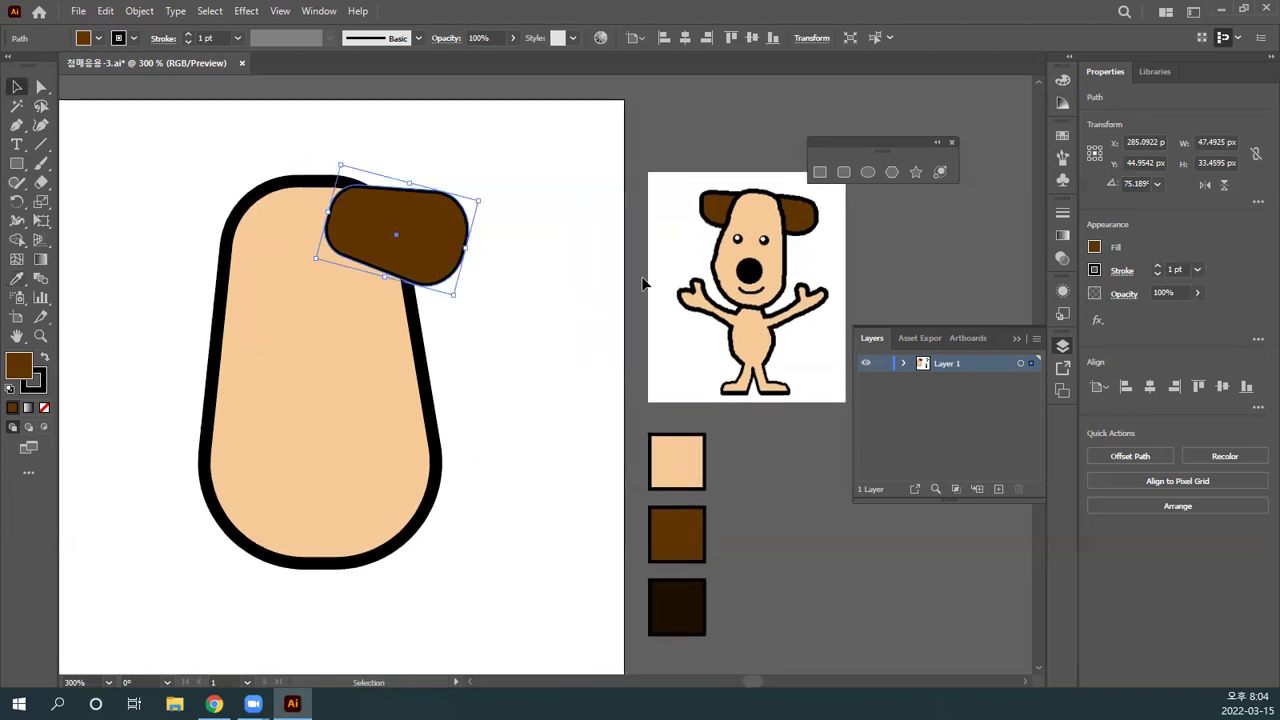
left_click(559, 247)
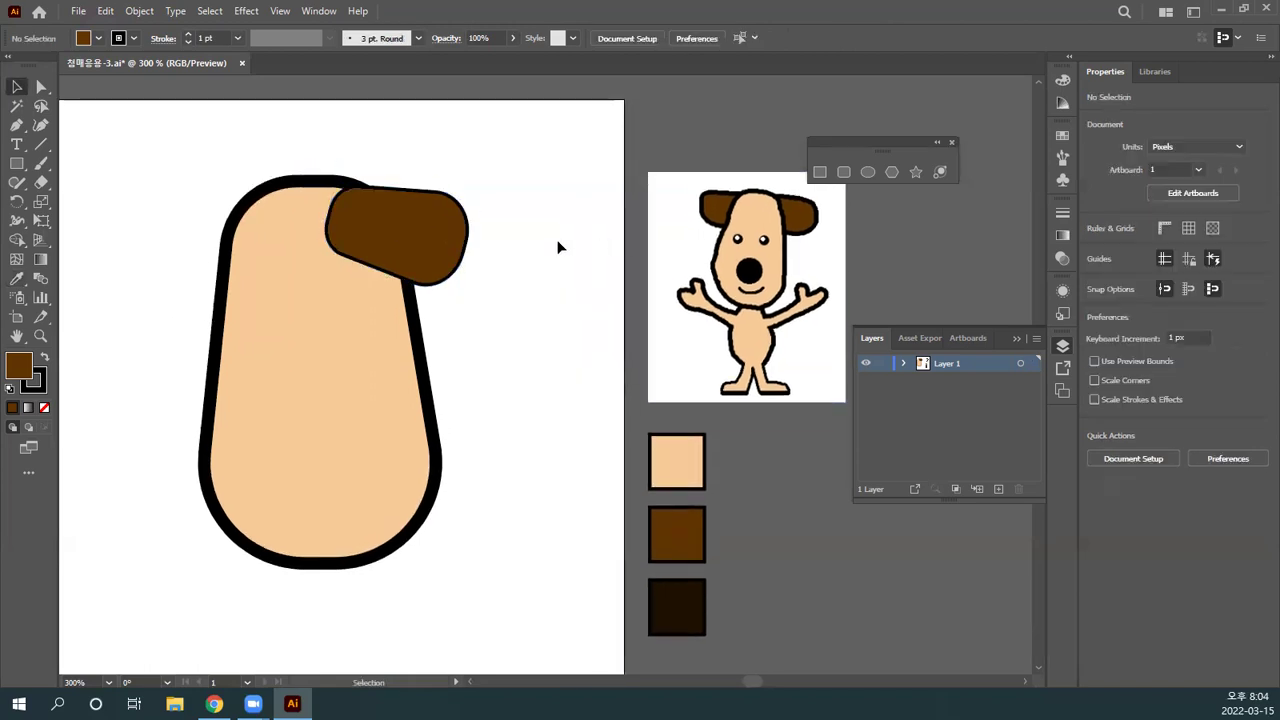
mouse_move(543, 251)
left_mouse_down()
mouse_move(591, 254)
mouse_move(574, 266)
left_mouse_up()
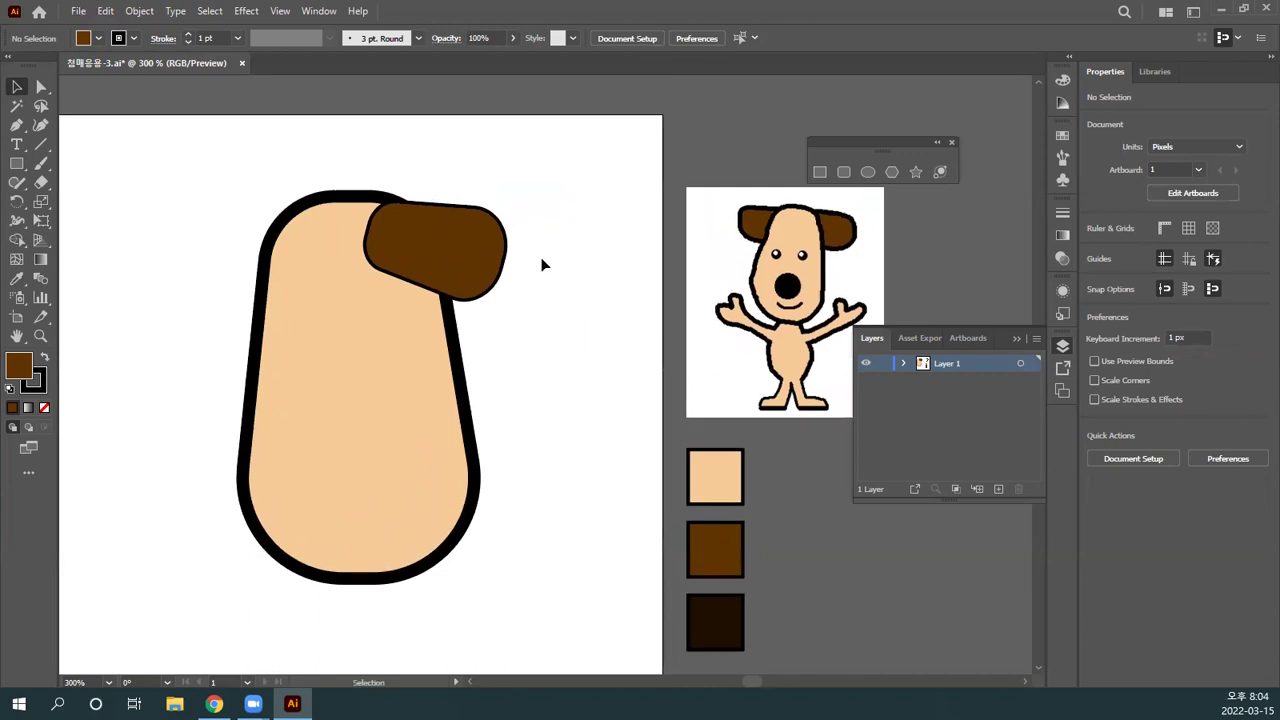
left_click(491, 258)
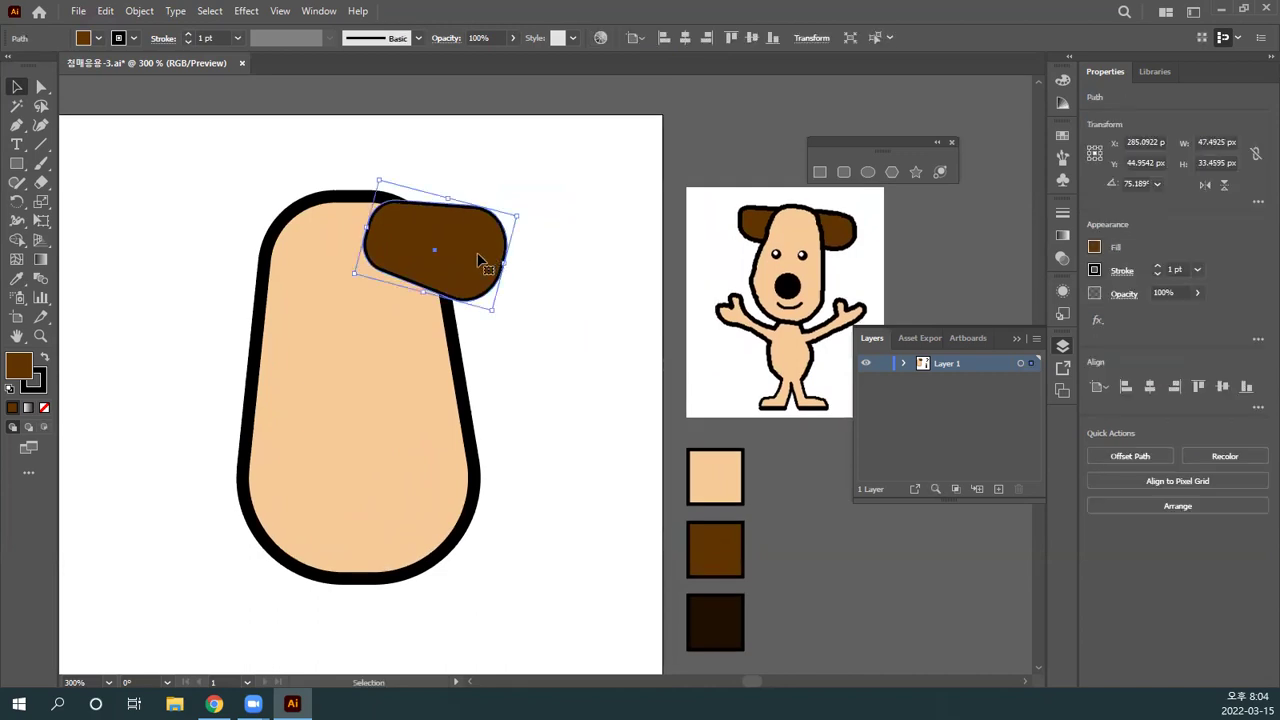
left_click_drag(503, 272, 423, 251)
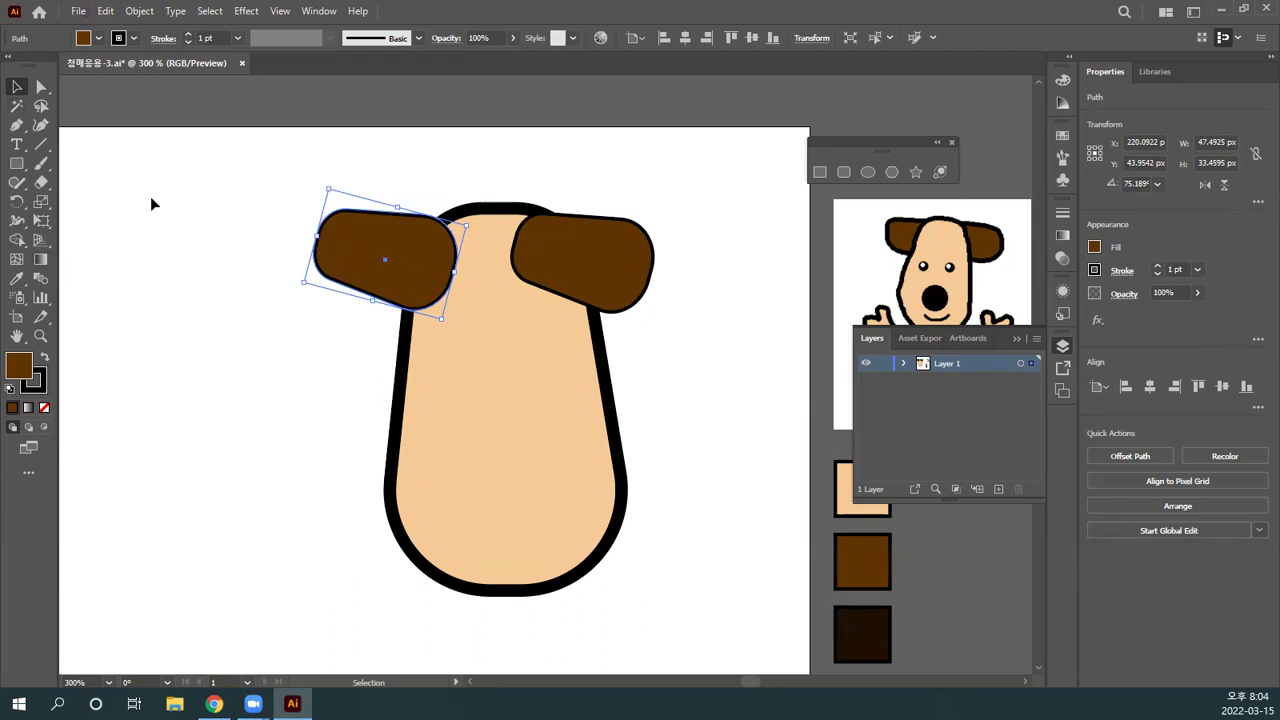
Step: Reflect the copied left ear across the vertical axis to mirror the right ear, using a torn-off Rotate and Reflect tool group
left_click(17, 203)
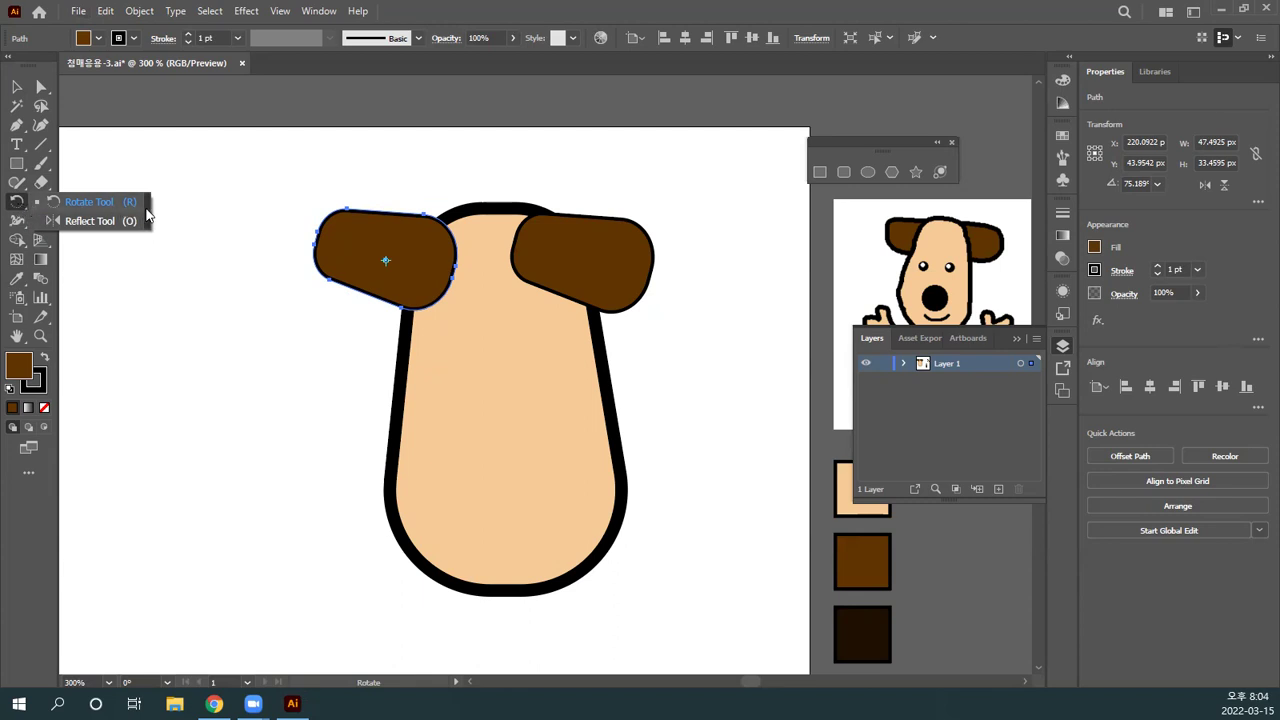
left_click_drag(148, 214, 452, 129)
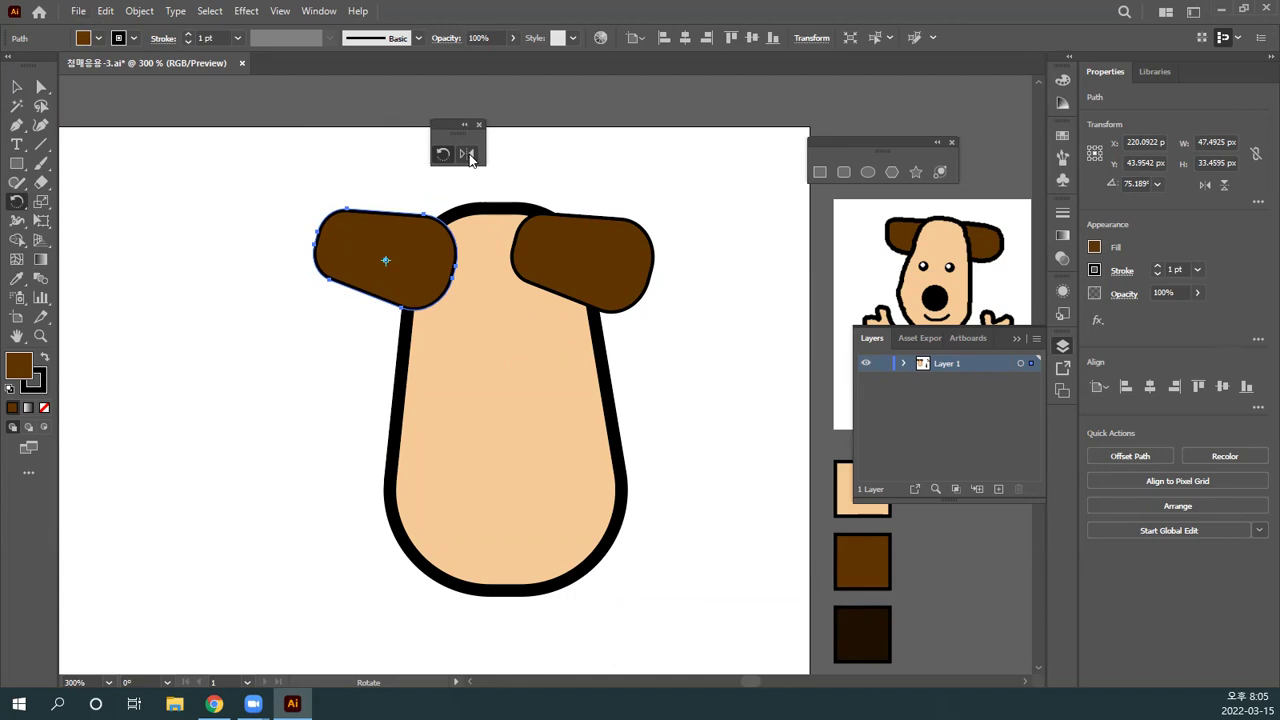
double_click(470, 157)
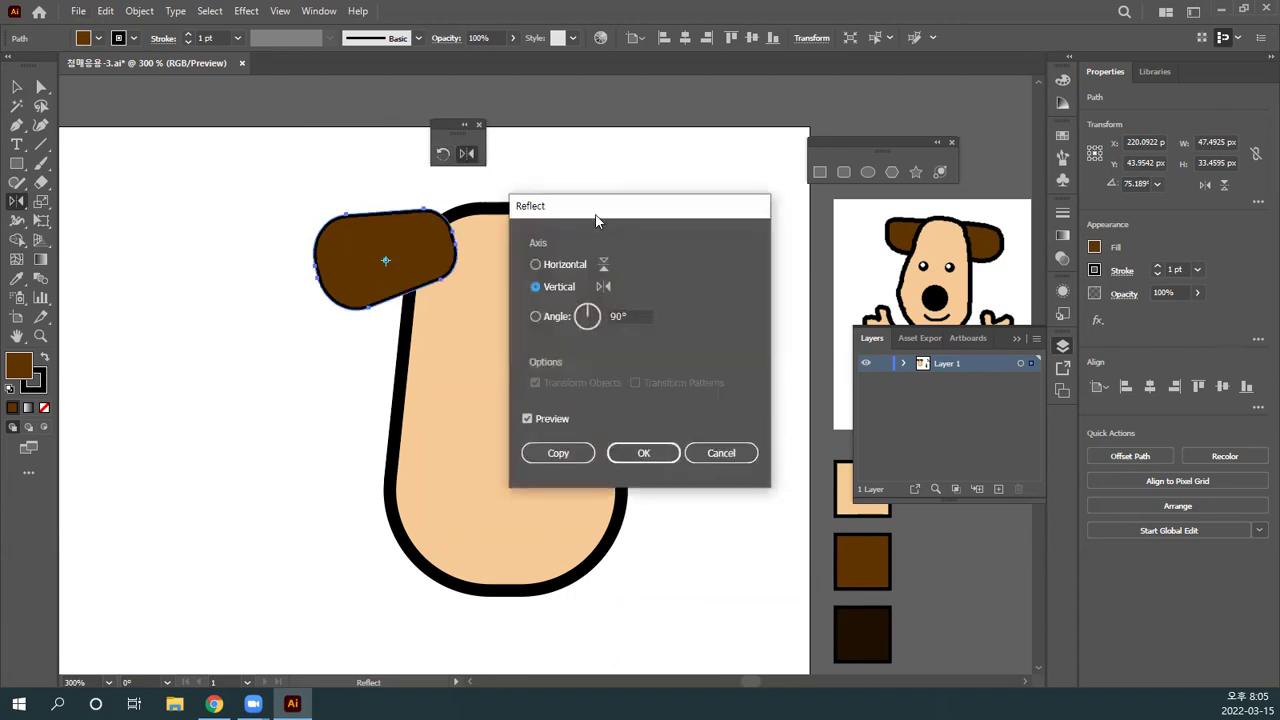
left_click_drag(600, 212, 611, 136)
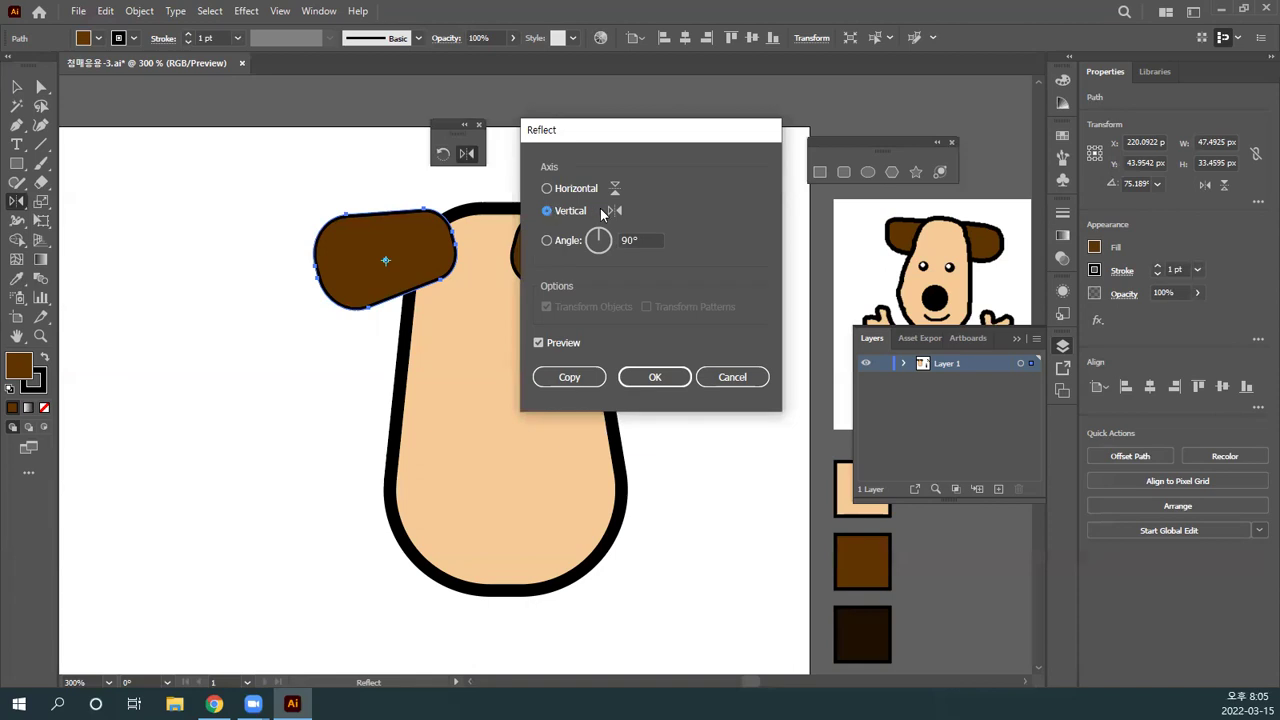
left_click(560, 190)
left_click(569, 212)
left_click(652, 376)
left_click(652, 376)
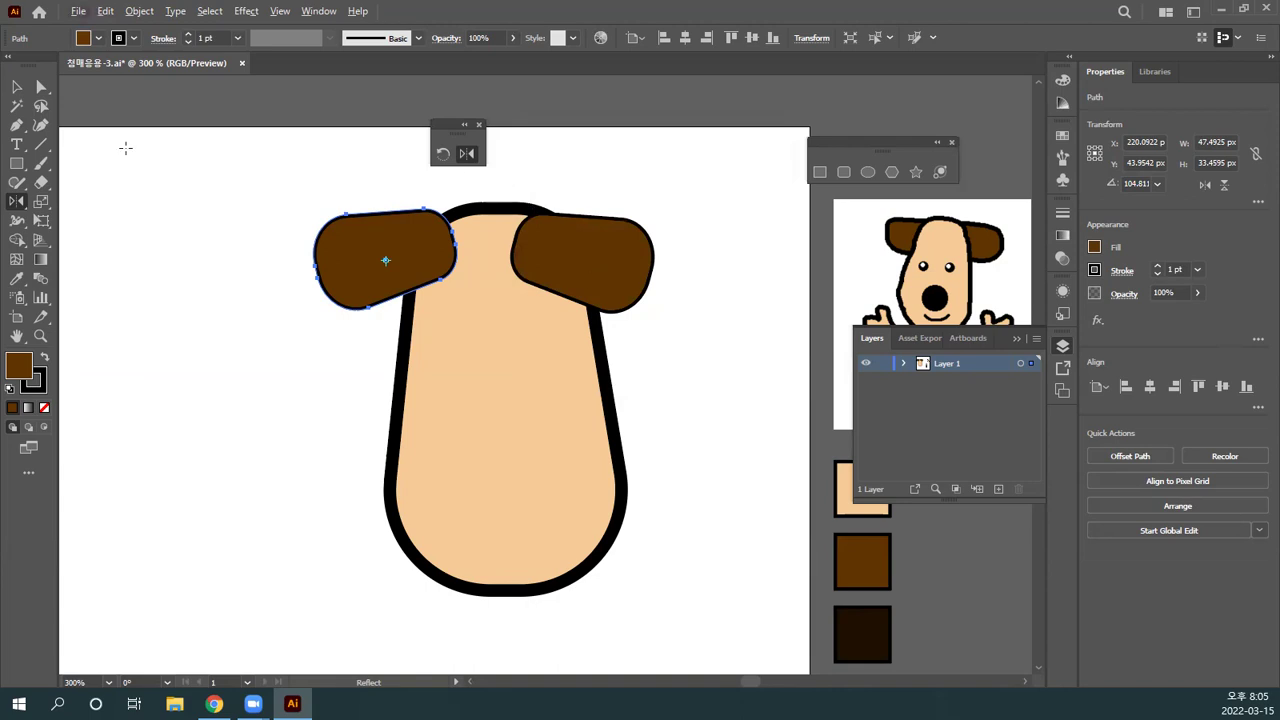
left_click(18, 88)
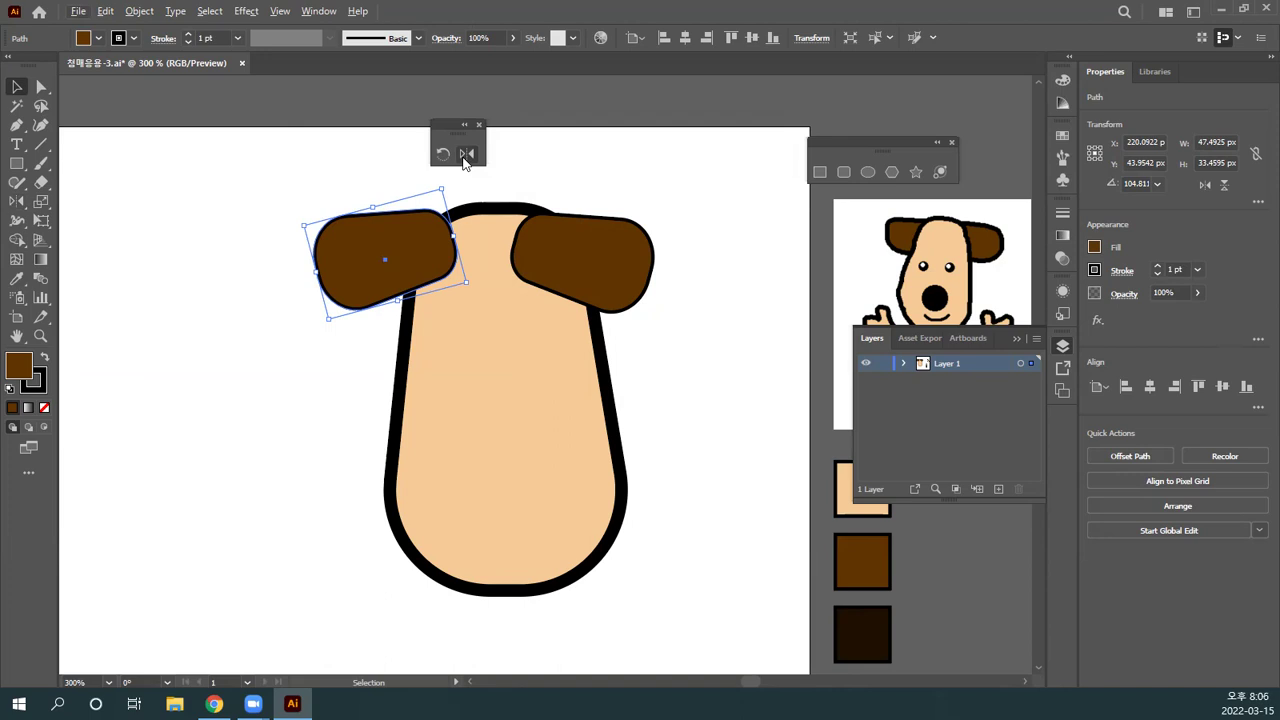
Step: Select both ears and switch to Chrome to look up the stacking-order commands in the 일러-2편.pdf notes
left_click(521, 182)
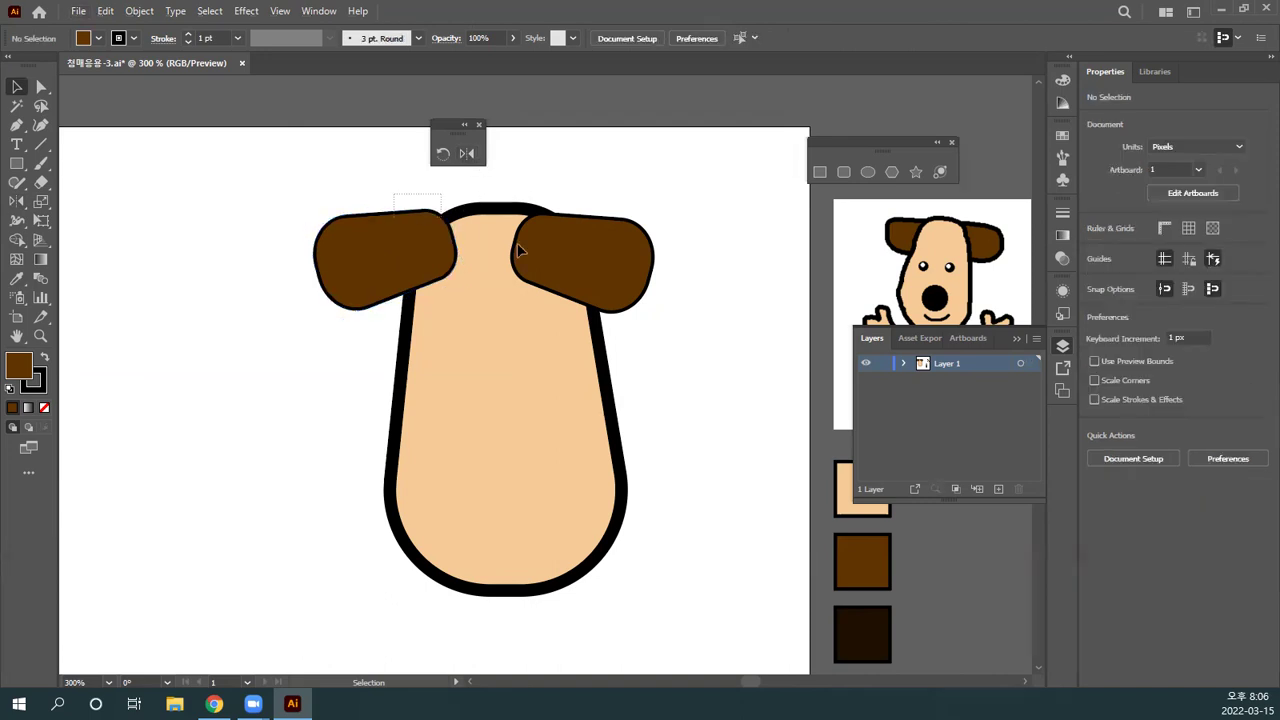
left_click(593, 268)
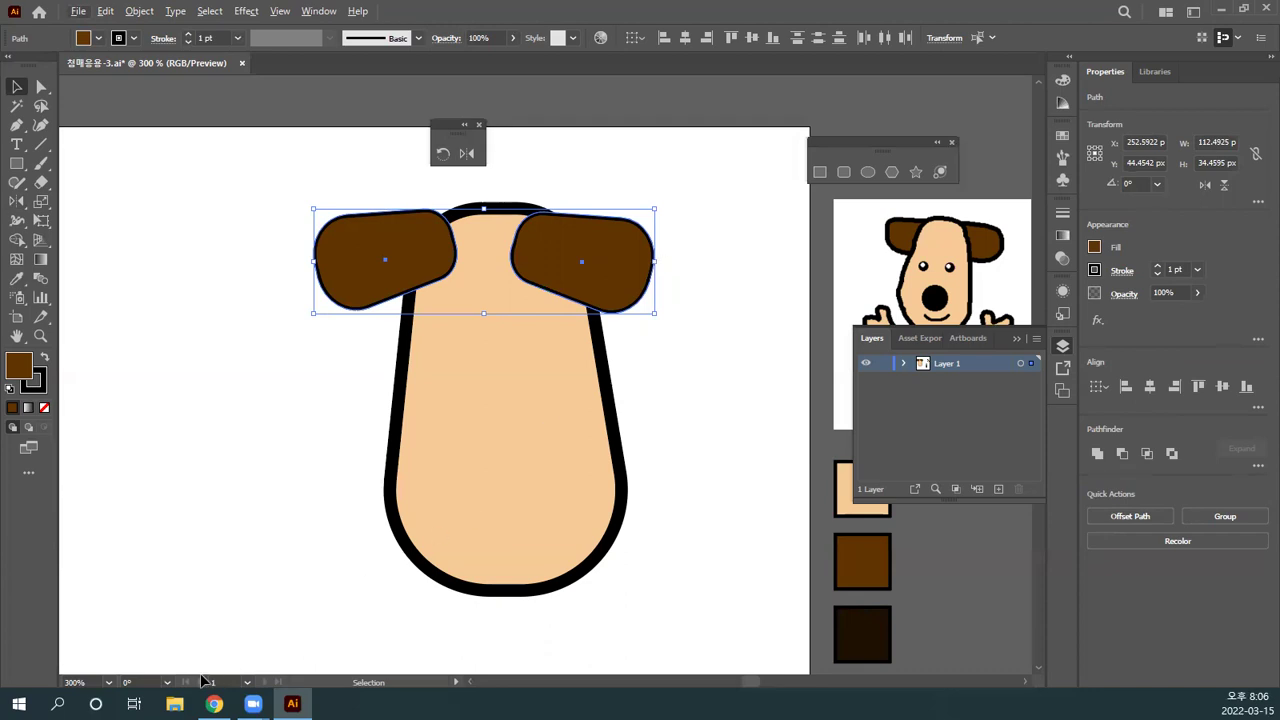
left_click(214, 704)
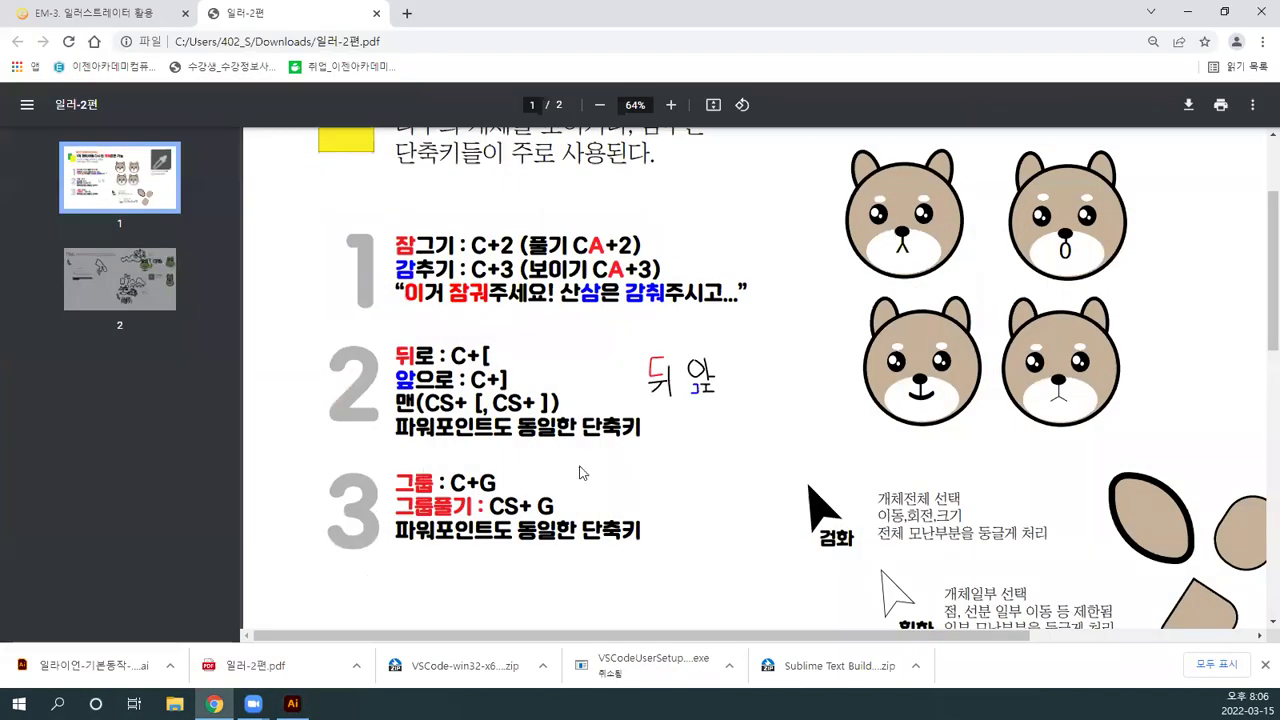
scroll(621, 474, "down", 3)
scroll(640, 464, "up", 2)
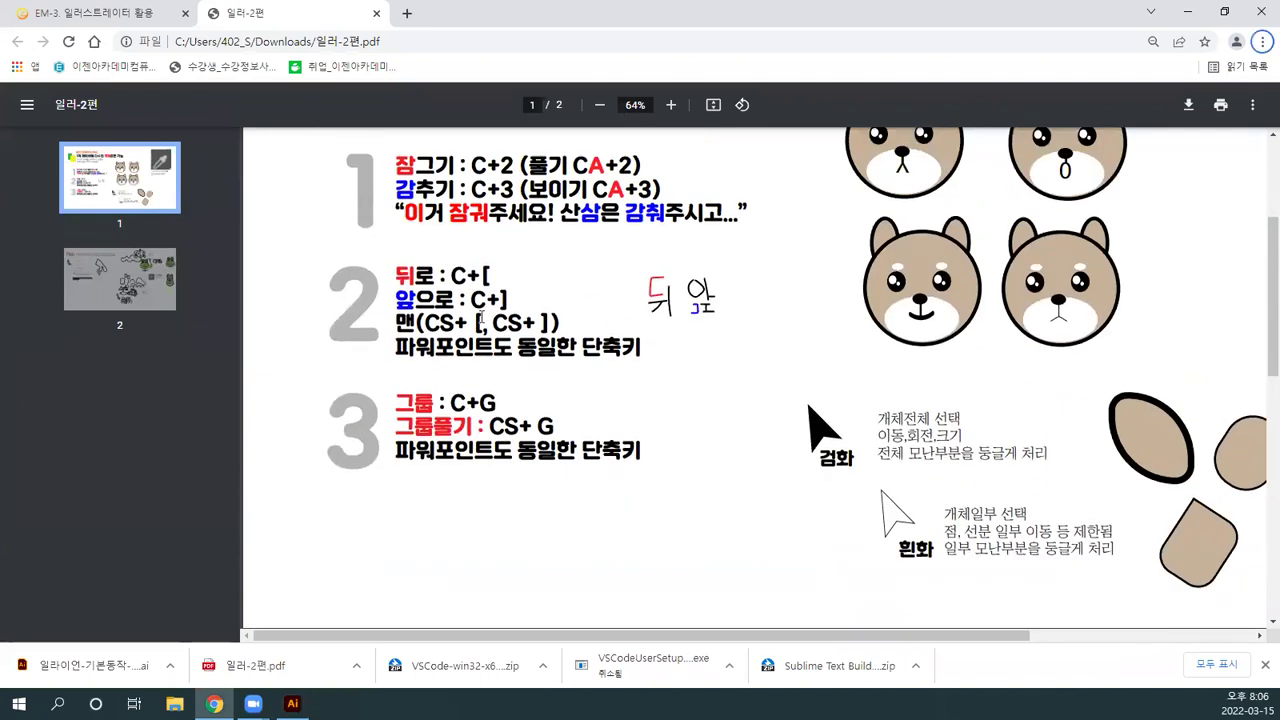
left_click_drag(466, 277, 507, 300)
left_click_drag(423, 324, 484, 327)
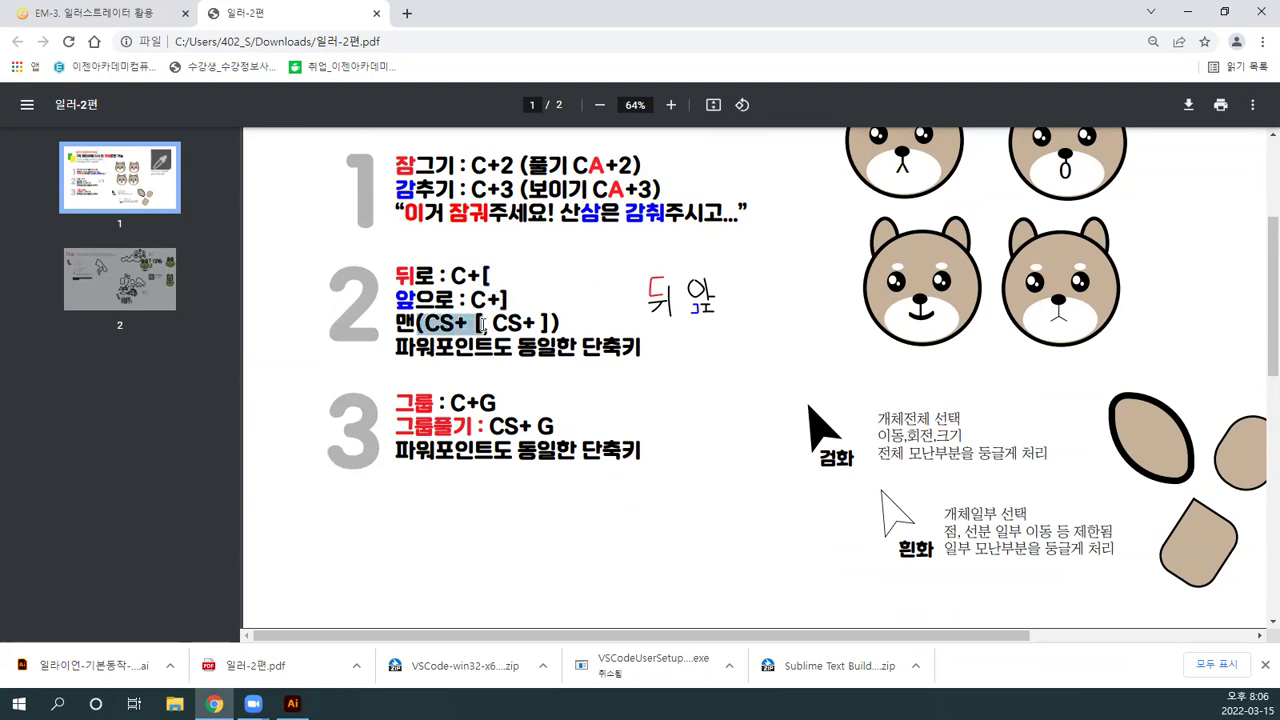
Step: Switch back to Illustrator, send both ears to the back behind the head and move them 3 px right
left_click(292, 703)
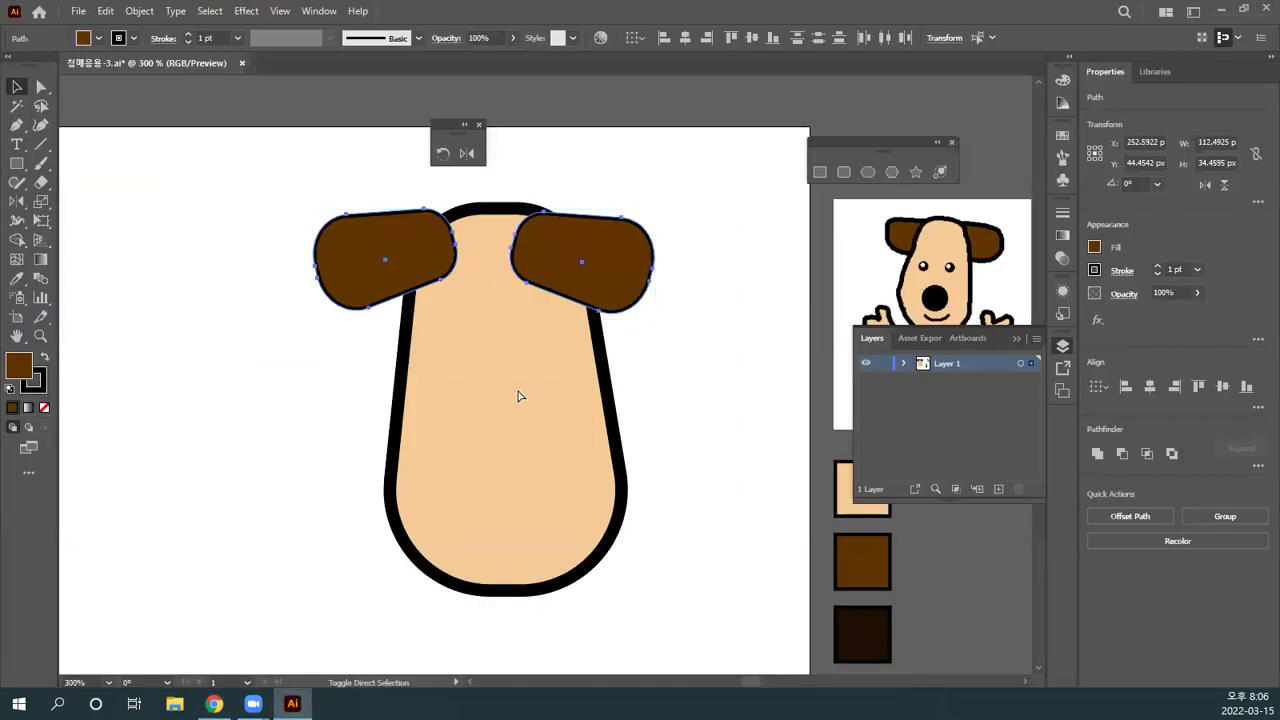
key("ctrl+shift+bracketleft")
key("Right")
key("Right")
key("Right")
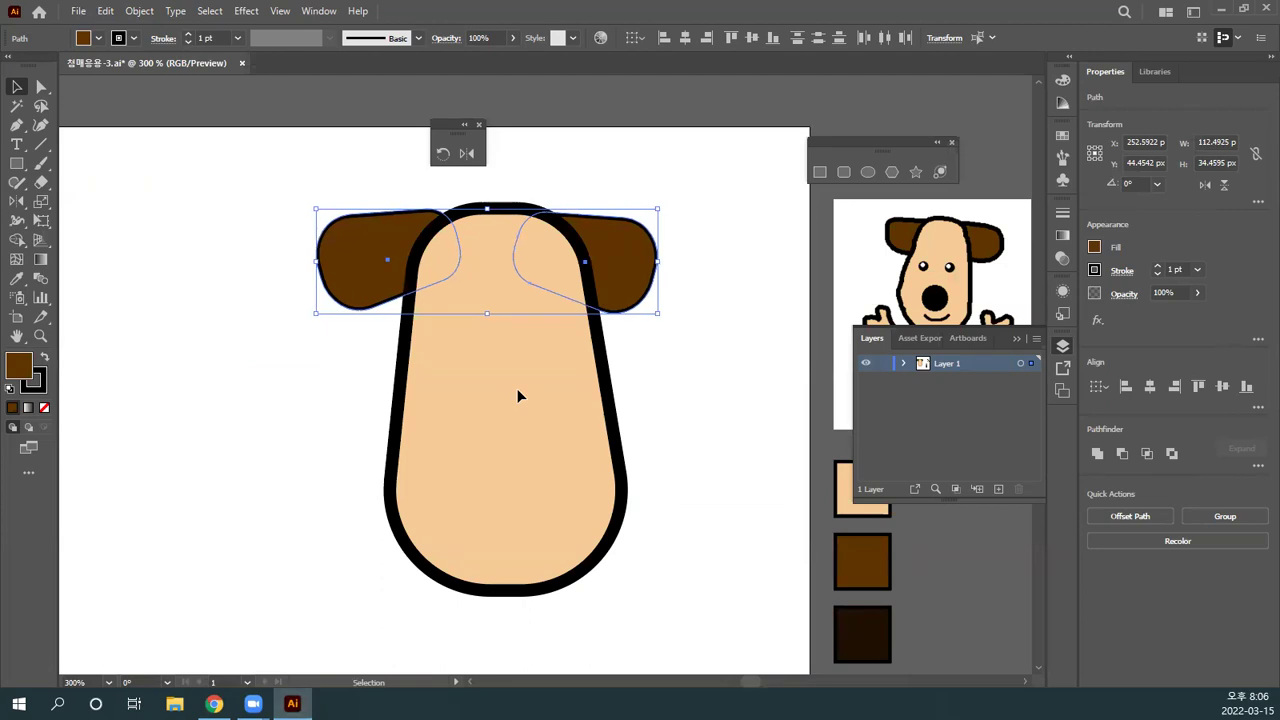
key("ctrl+shift+a")
Step: Rotate the left ear to about 100° and shift both ears slightly inward and up against the head
left_click(370, 255)
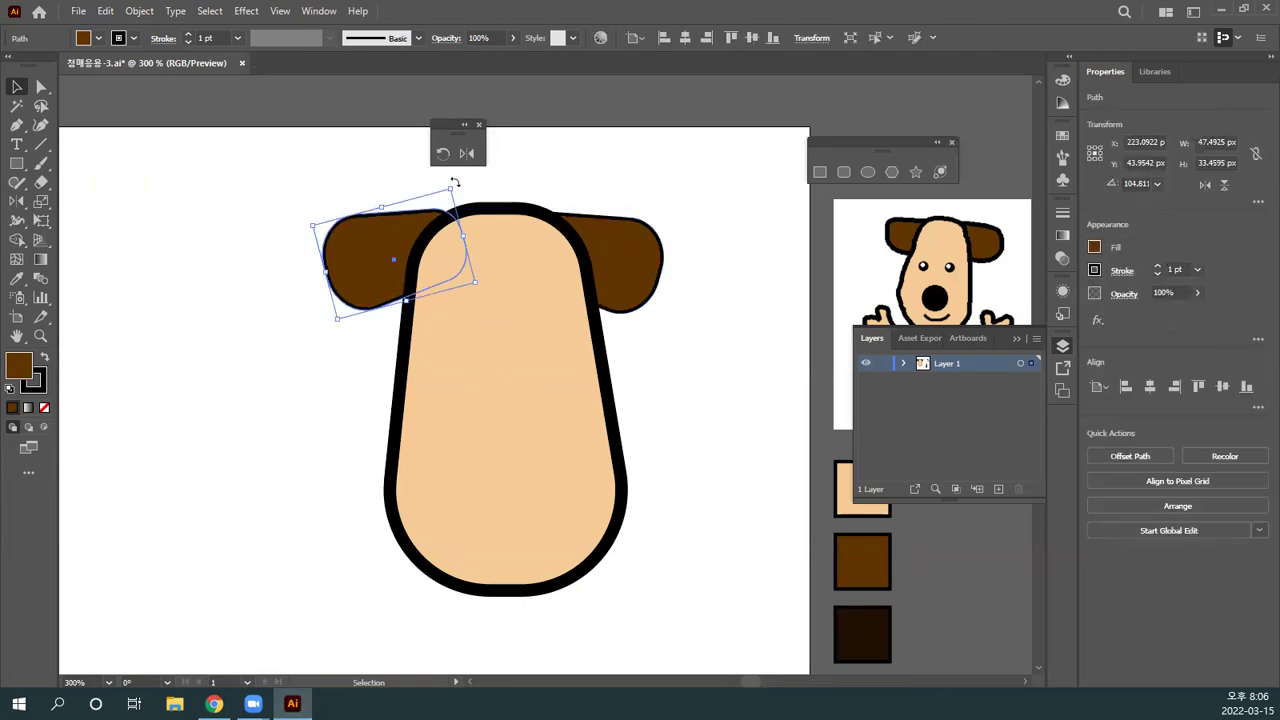
left_click_drag(454, 183, 449, 216)
left_click_drag(576, 233, 660, 275)
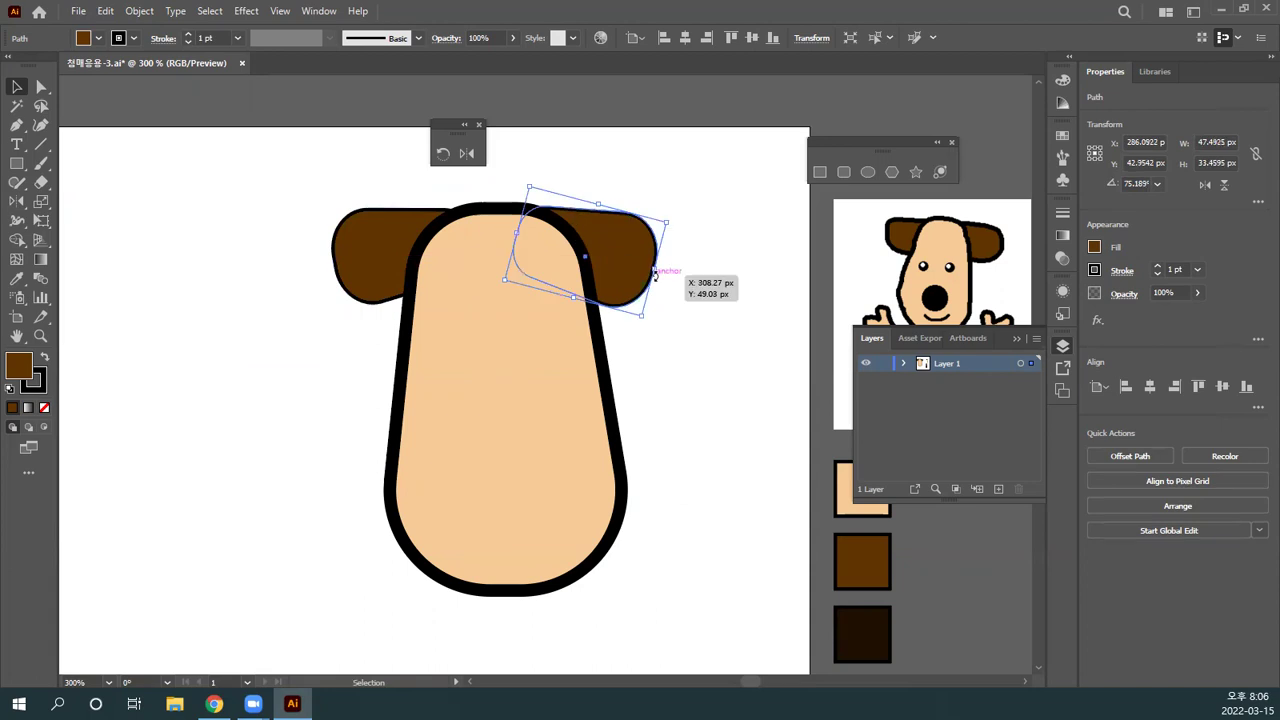
left_click(674, 320)
left_click_drag(674, 320, 526, 314)
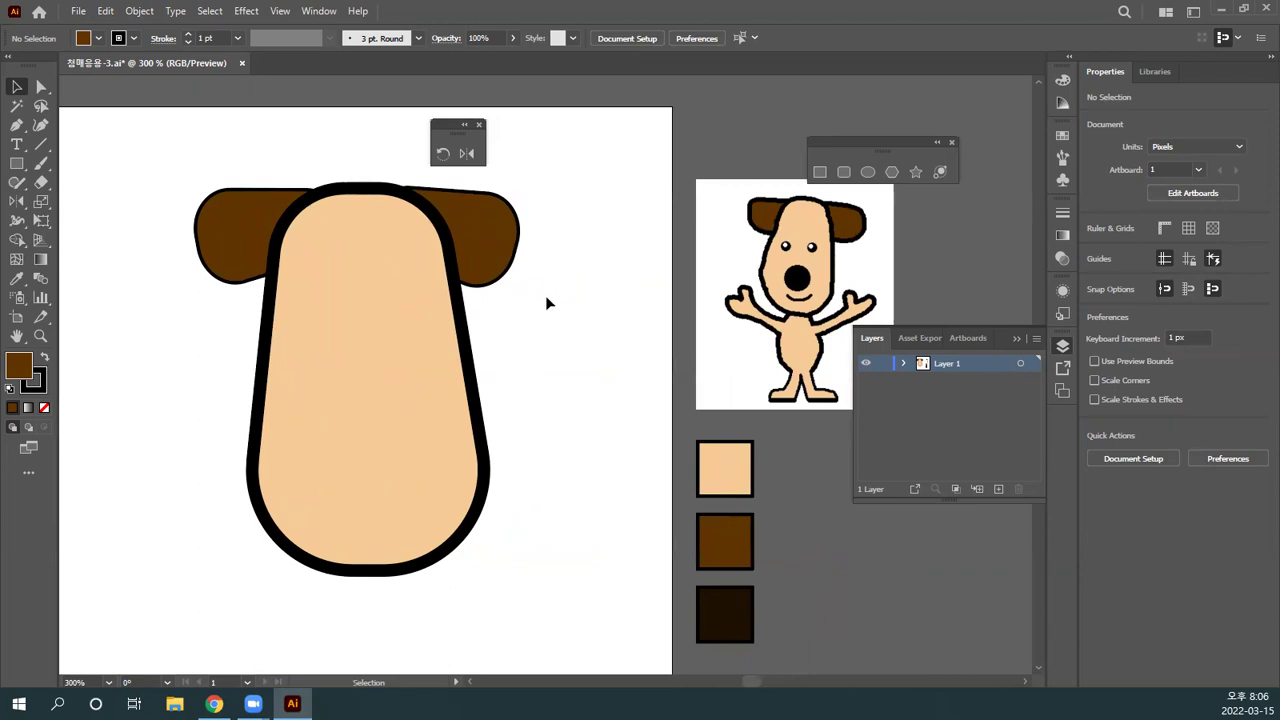
Step: Copy the head's fill and 4 pt black stroke onto both ears with the Eyedropper, undoing a trial sampling of the brown square
left_click_drag(546, 303, 150, 228)
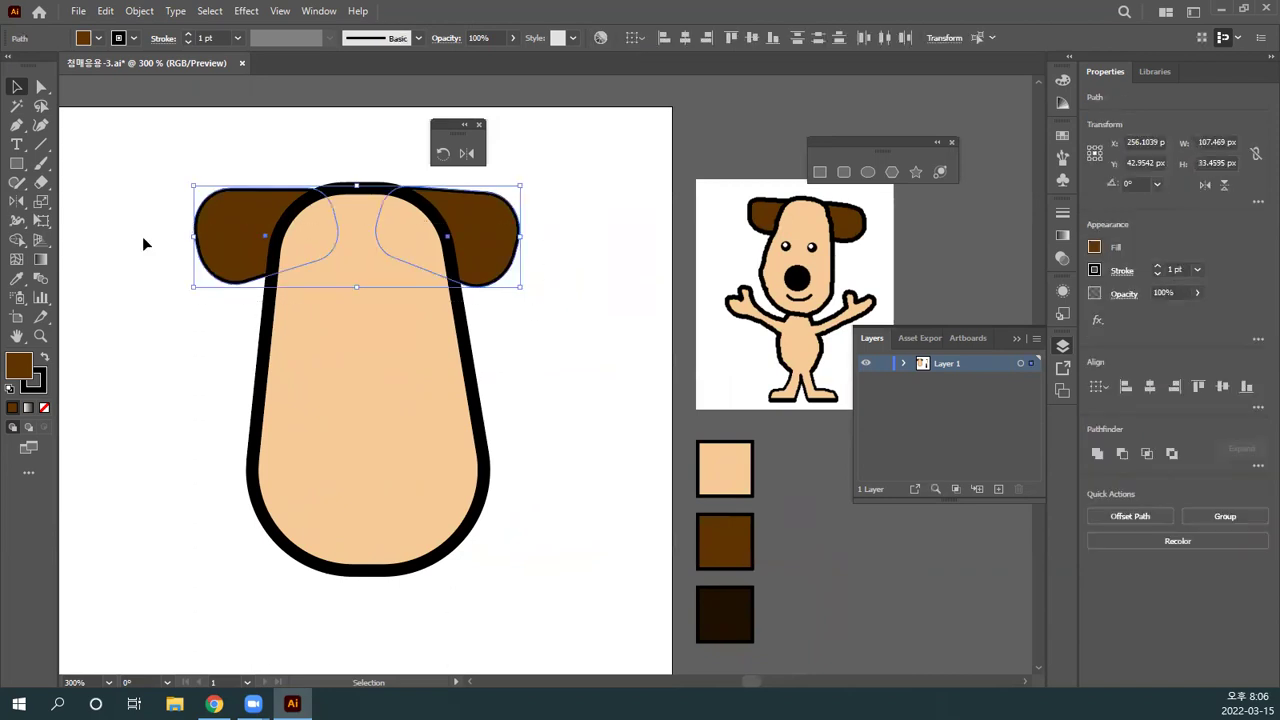
left_click(14, 283)
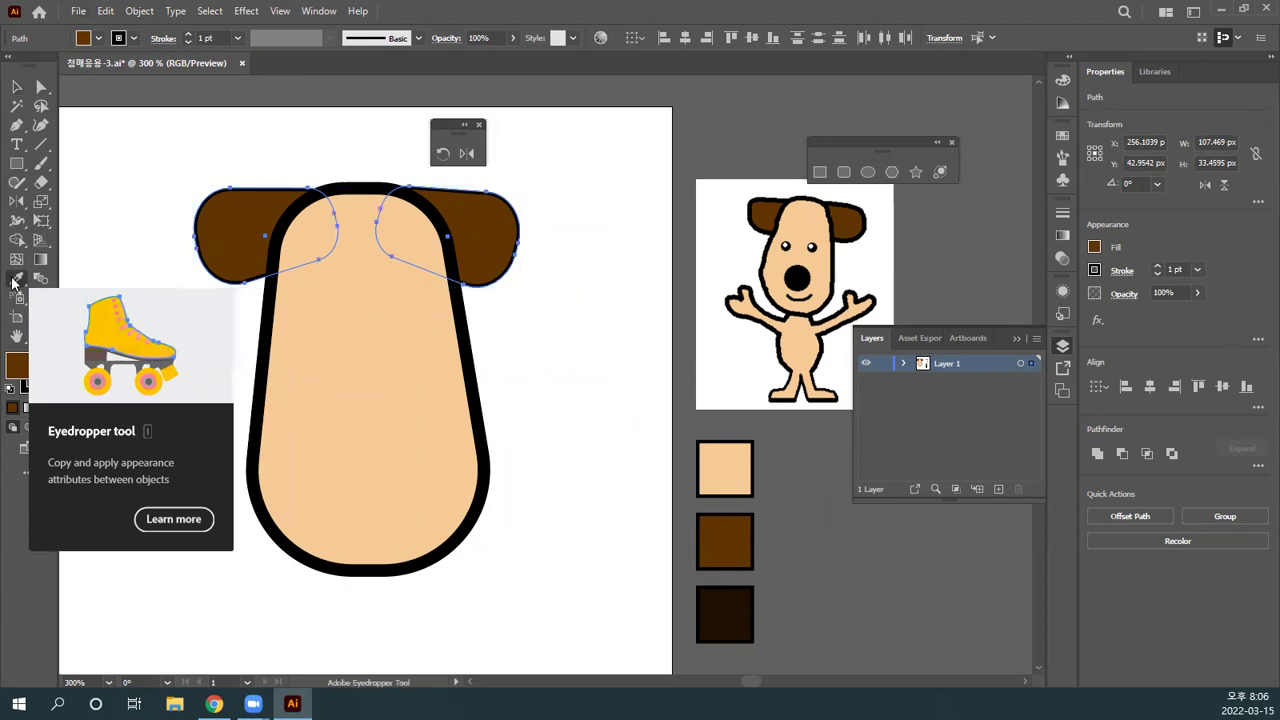
left_click(325, 340)
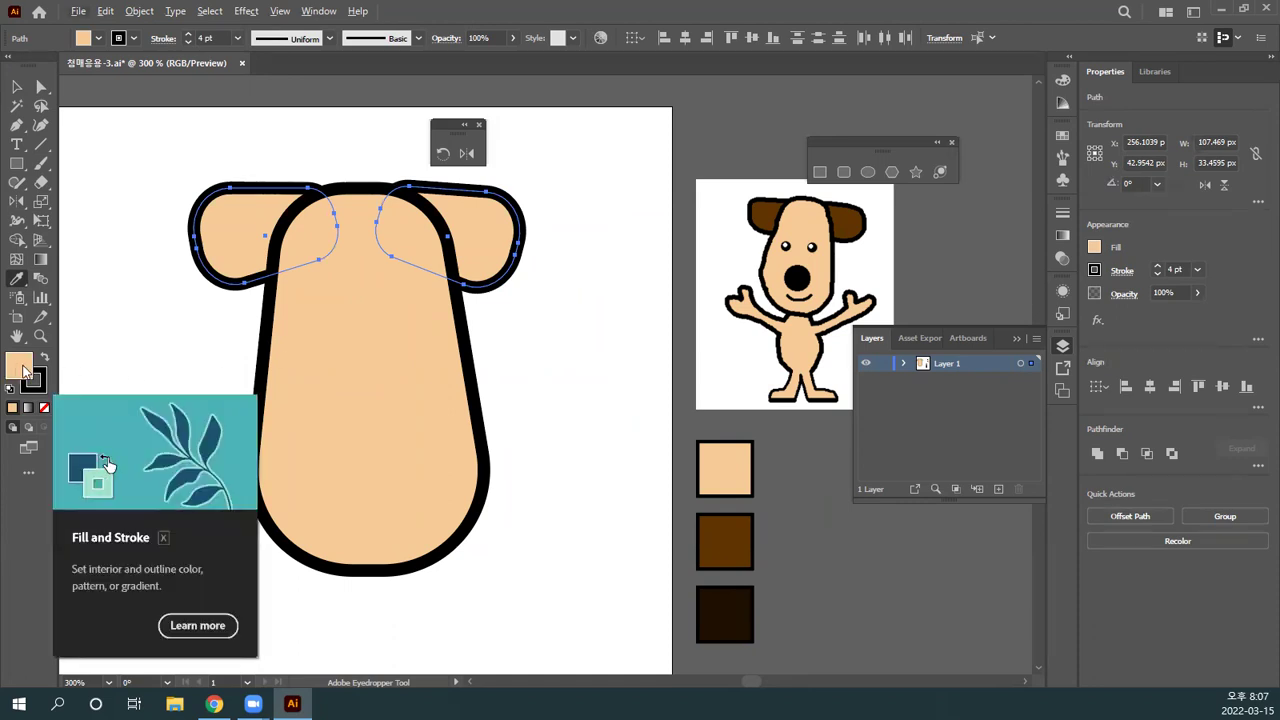
left_click(725, 528)
key("ctrl+z")
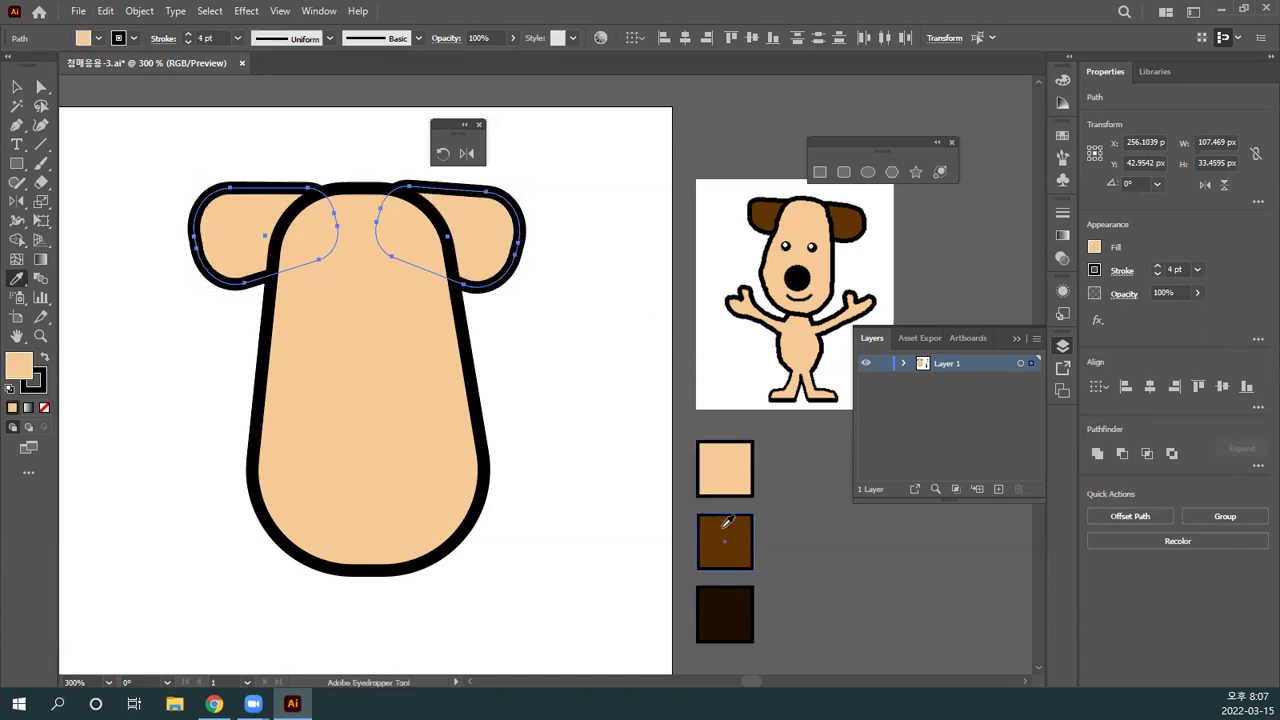
Step: Apply only the brown sample square's colour, 5F3401, to the fill of both ears with the Eyedropper, and deselect them
left_click(40, 385)
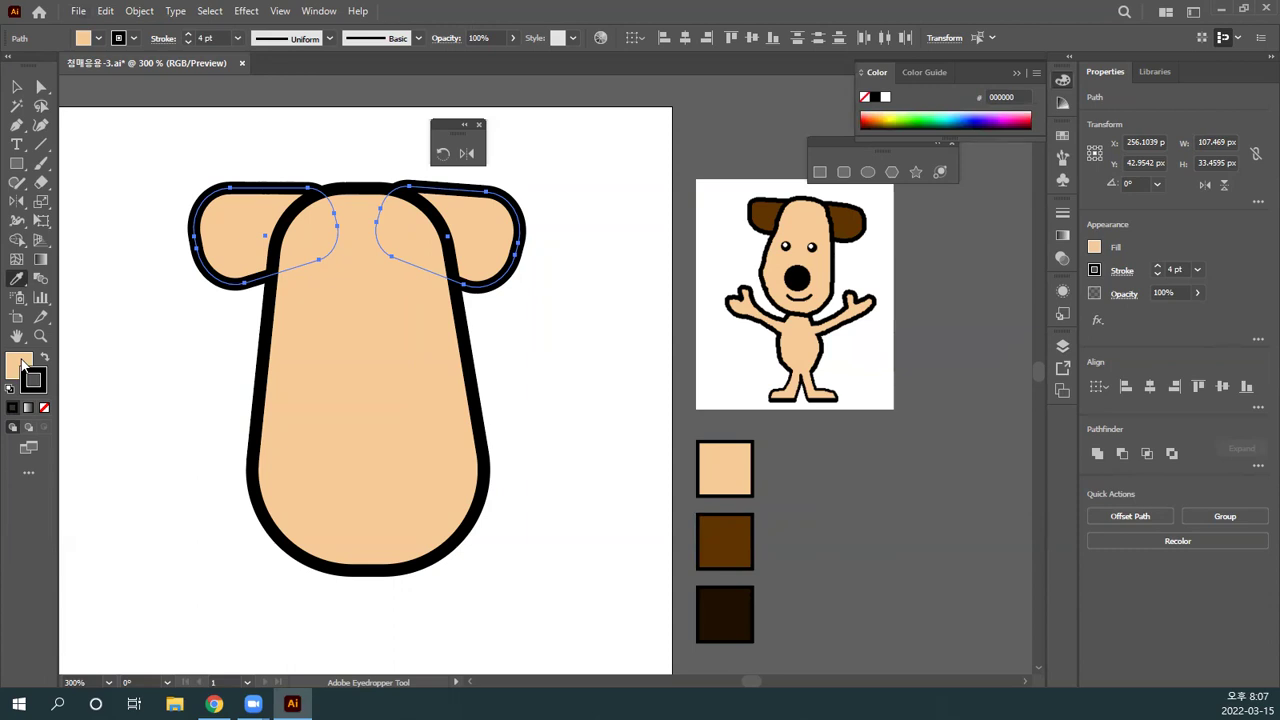
left_click(22, 365)
left_click(43, 385)
left_click(25, 366)
left_click(736, 528)
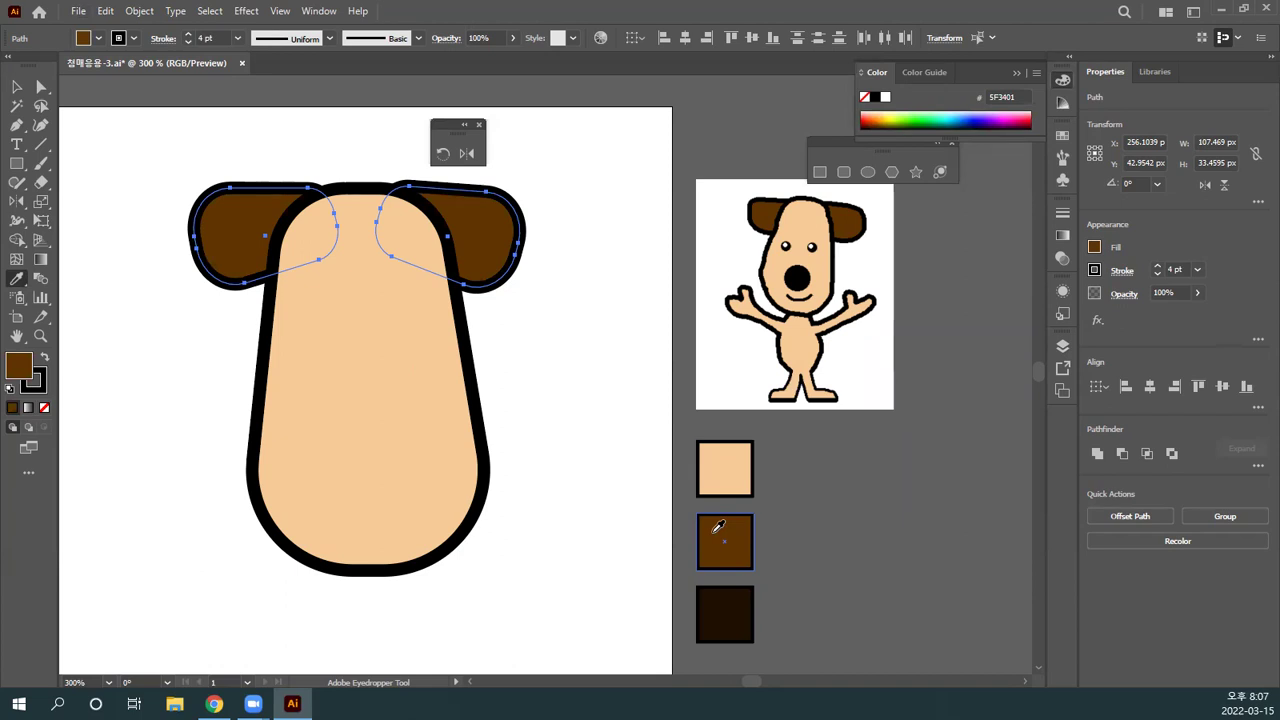
left_click(17, 88)
left_click(550, 314)
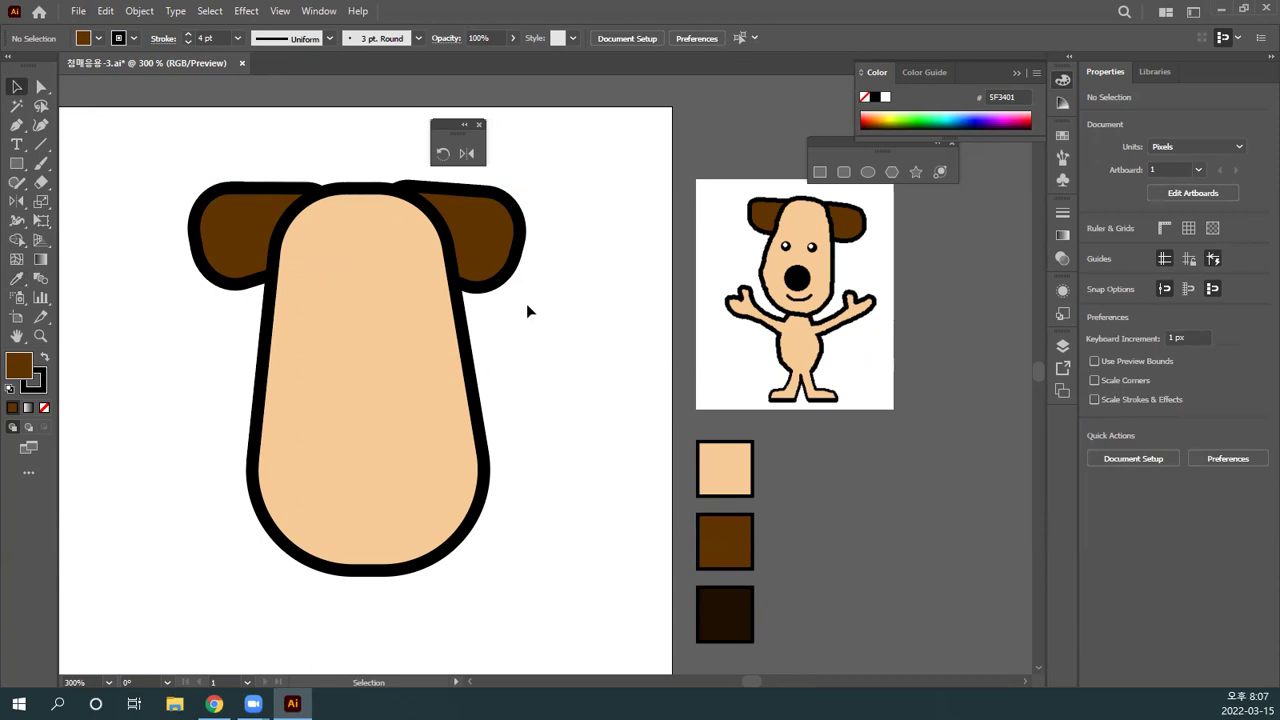
Step: Group the two ears, test selecting them as one object, and deselect the artwork
left_click_drag(572, 254, 198, 200)
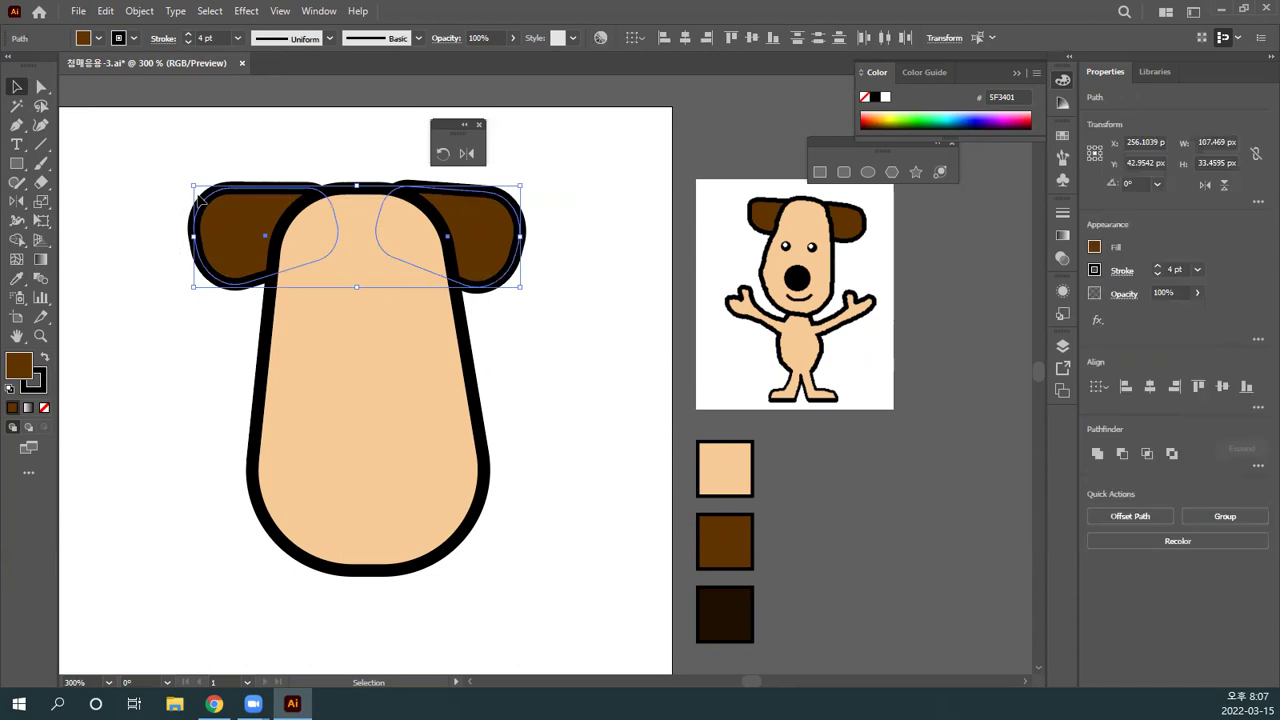
left_click(523, 371)
left_click(494, 233)
left_click(265, 233)
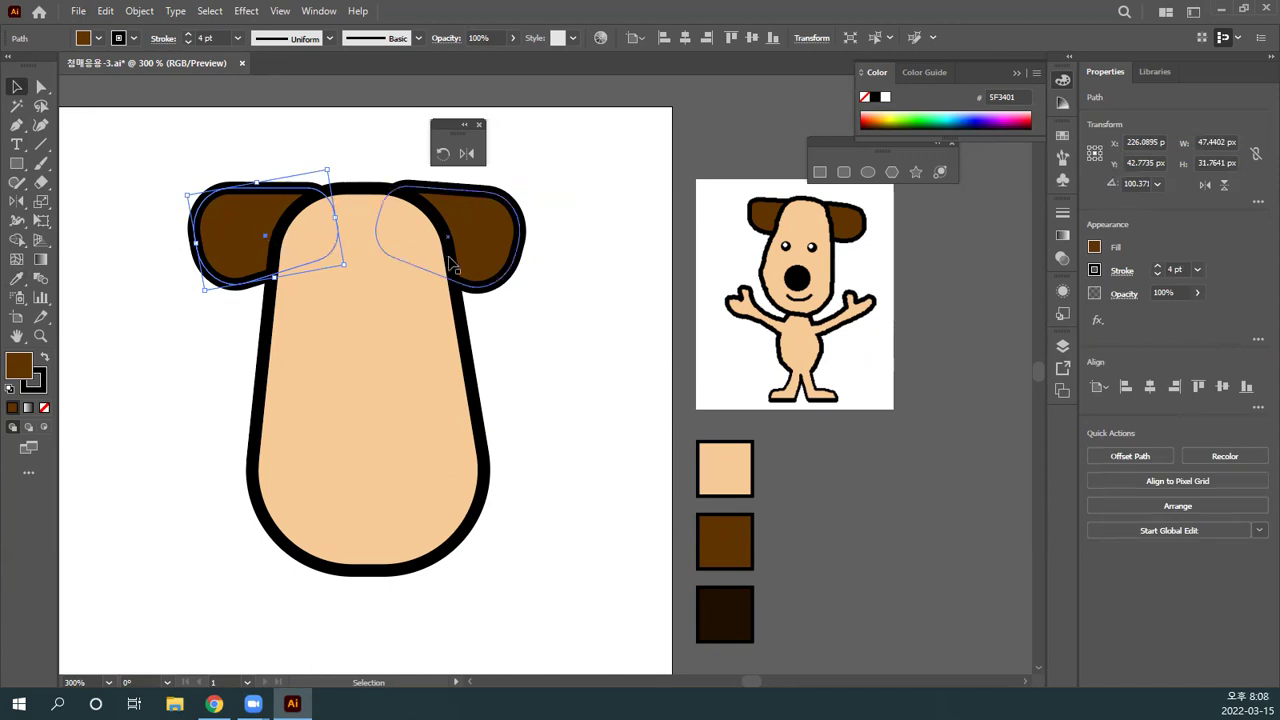
left_click_drag(566, 314, 100, 217)
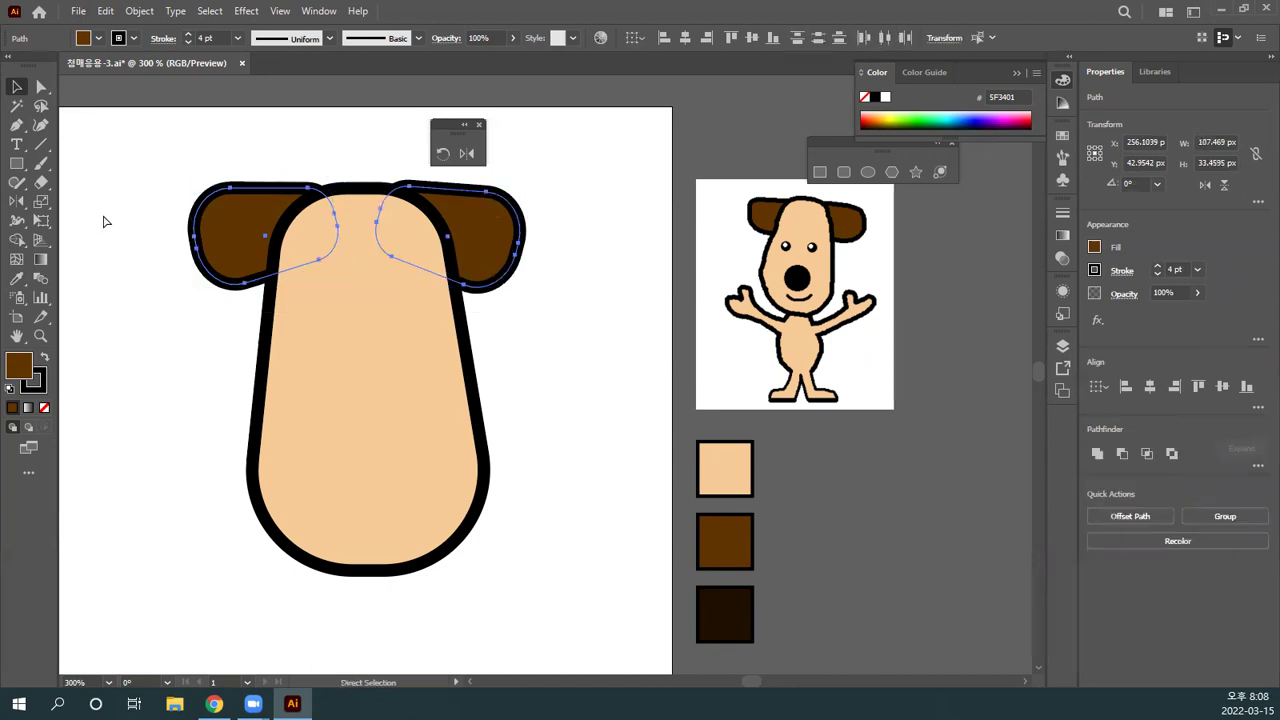
left_click(489, 345)
left_click(489, 276)
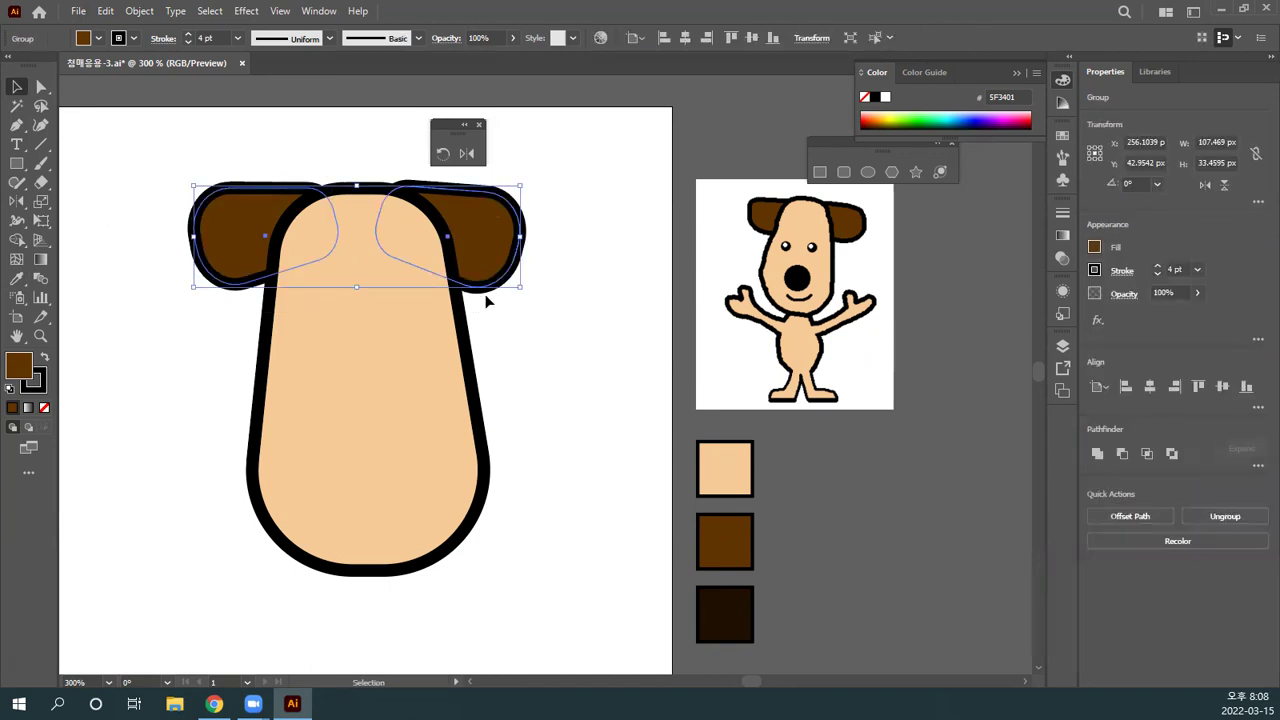
key("ctrl")
left_click(510, 318)
left_click(470, 272, "ctrl")
left_click(206, 380)
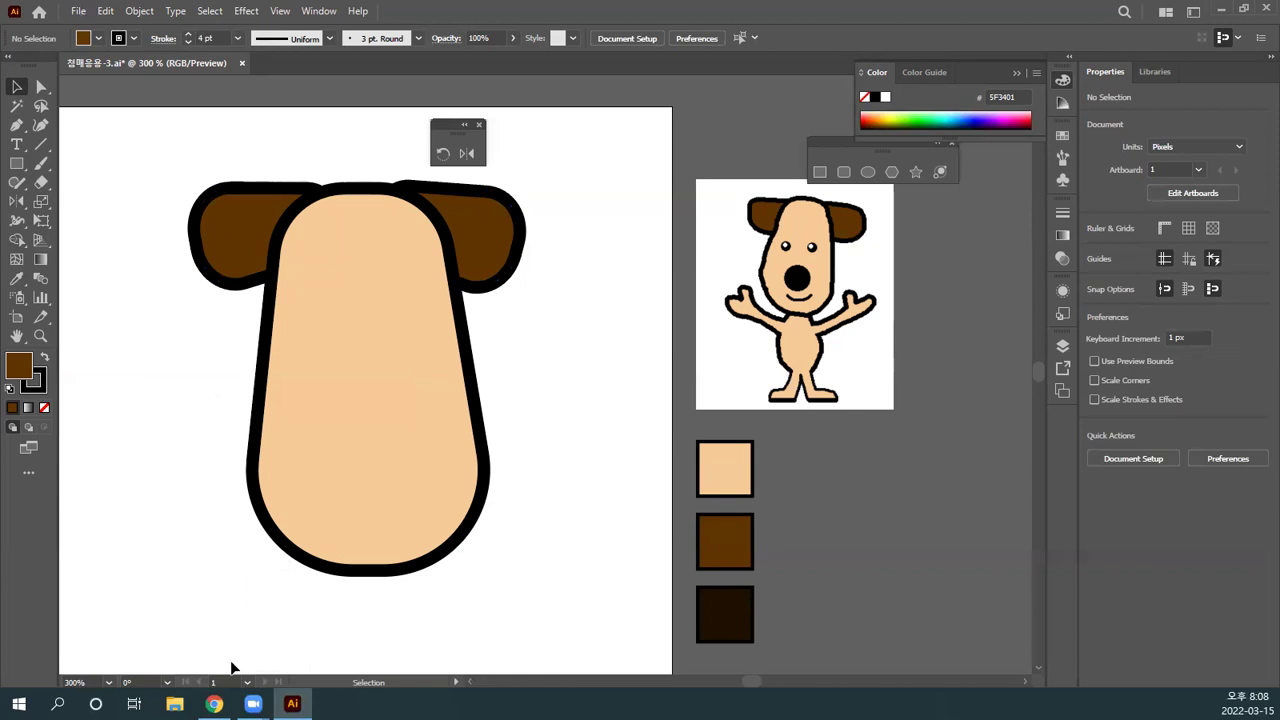
Step: Switch to Chrome and review the grouping and stacking commands in the 일러-2편.pdf notes
left_click(214, 704)
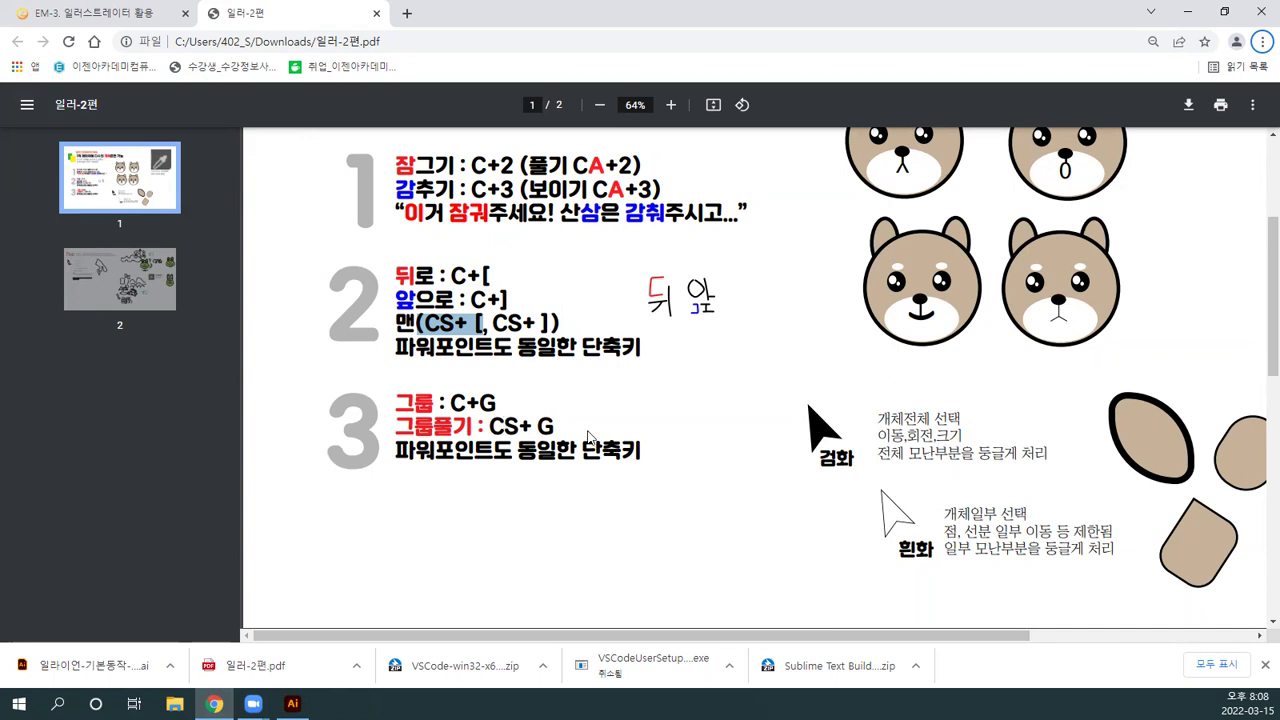
scroll(588, 437, "up", 2)
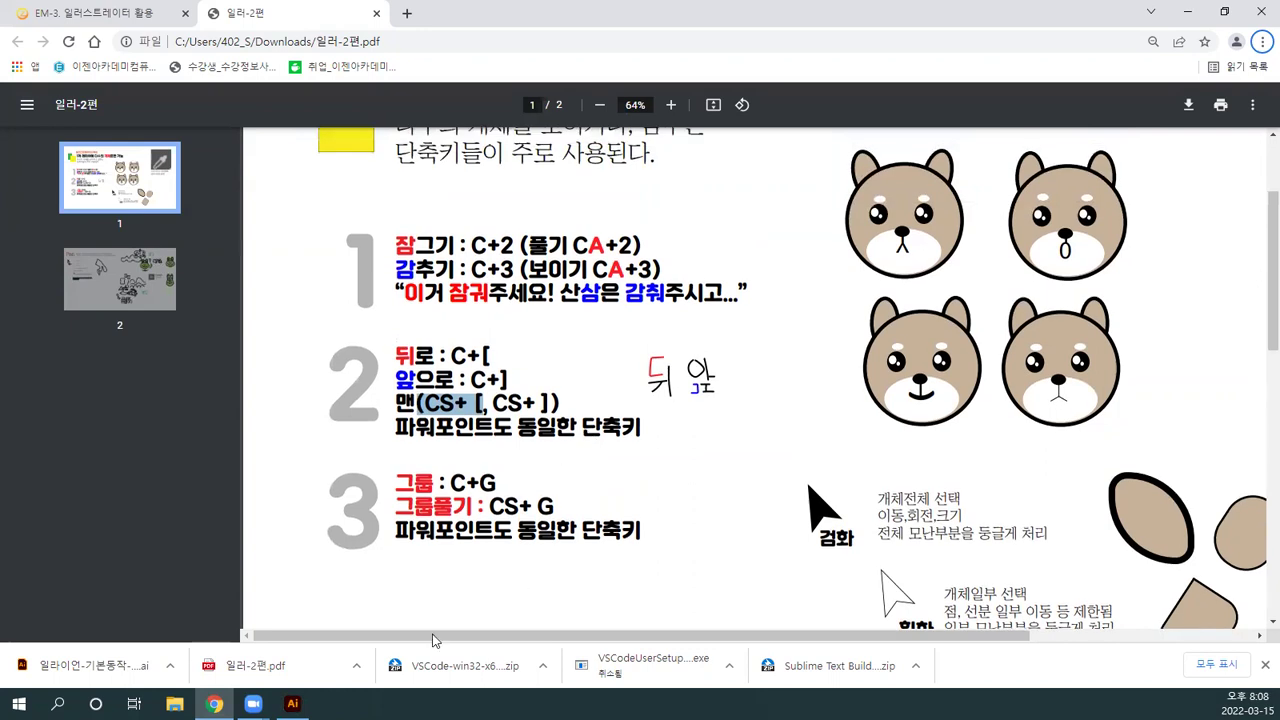
Step: Switch back to Illustrator, move the floating shape tools beside the rotate and reflect tools, and activate the Ellipse tool
left_click(292, 703)
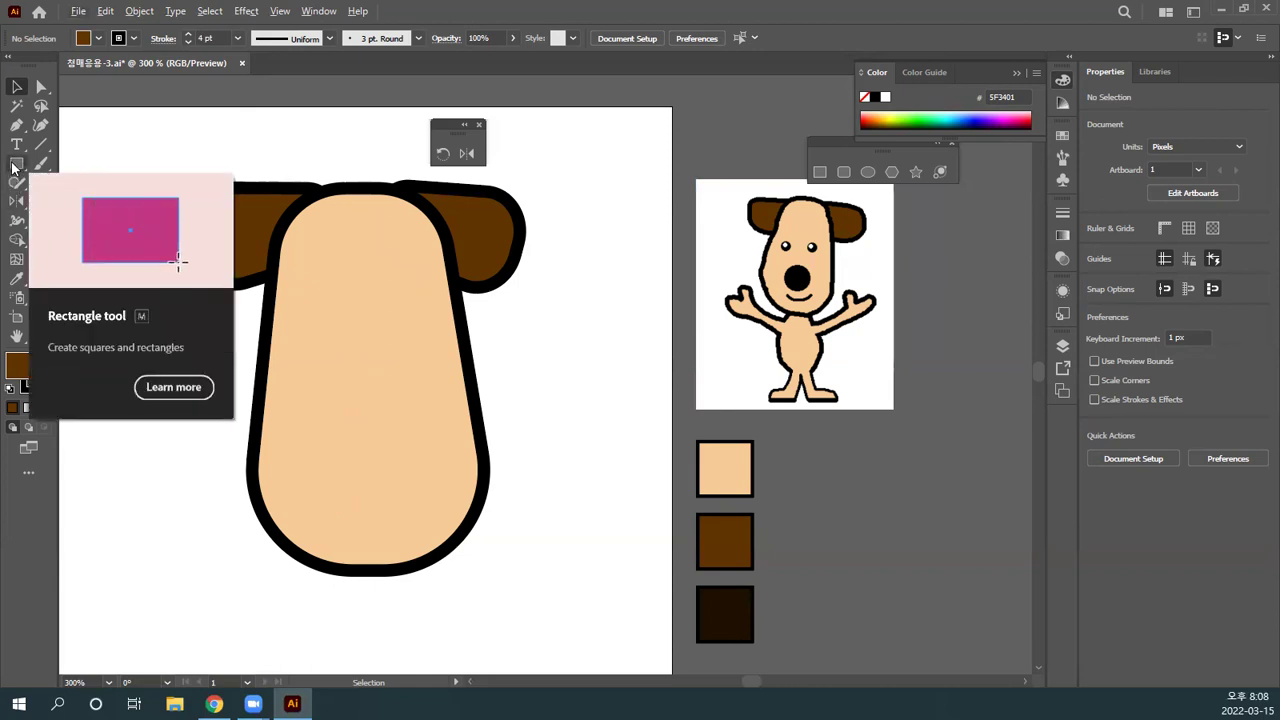
left_click_drag(824, 149, 521, 127)
left_click(559, 154)
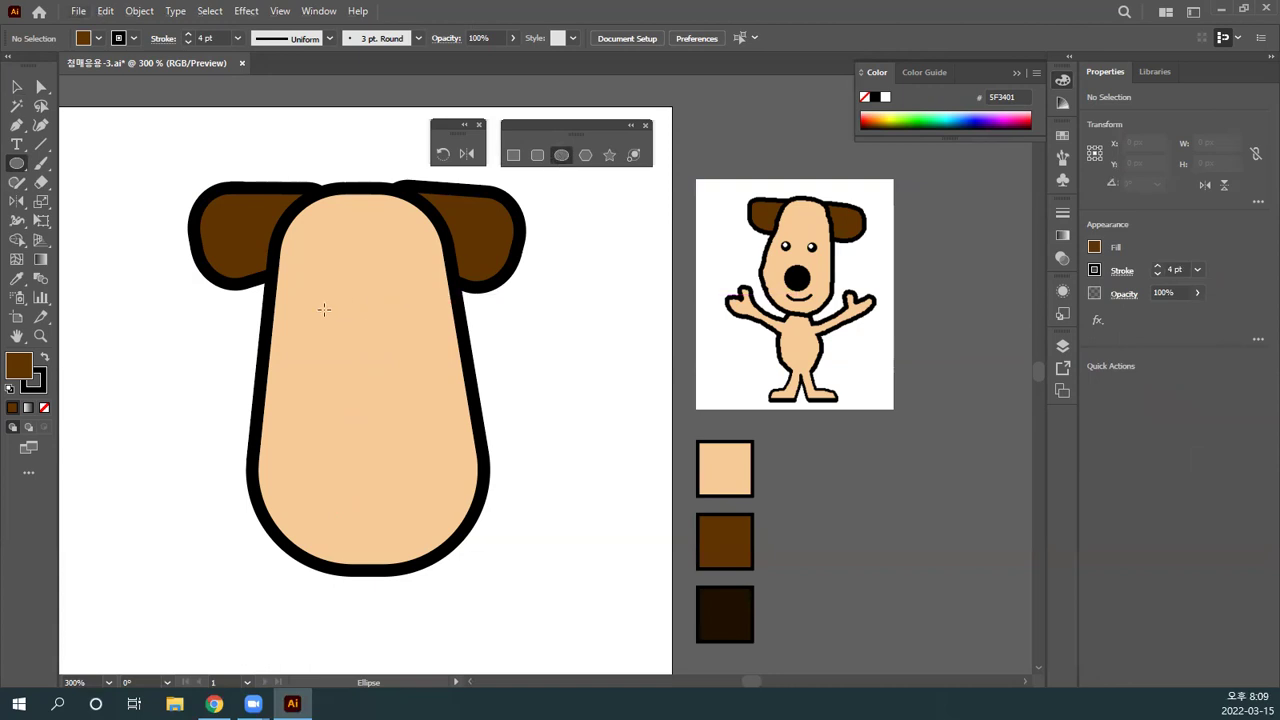
Step: Check the ears' grouping by selecting one ear alone and both together, and deselect the artwork
left_click(16, 87)
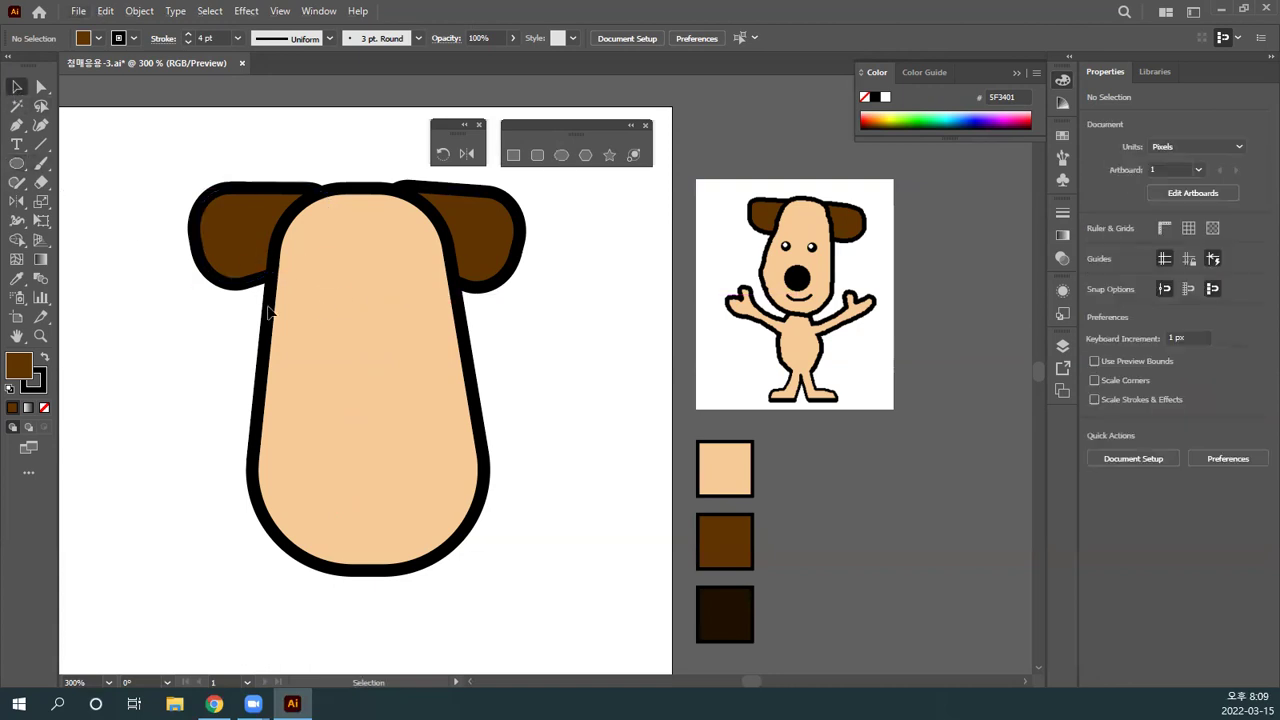
left_click(240, 210)
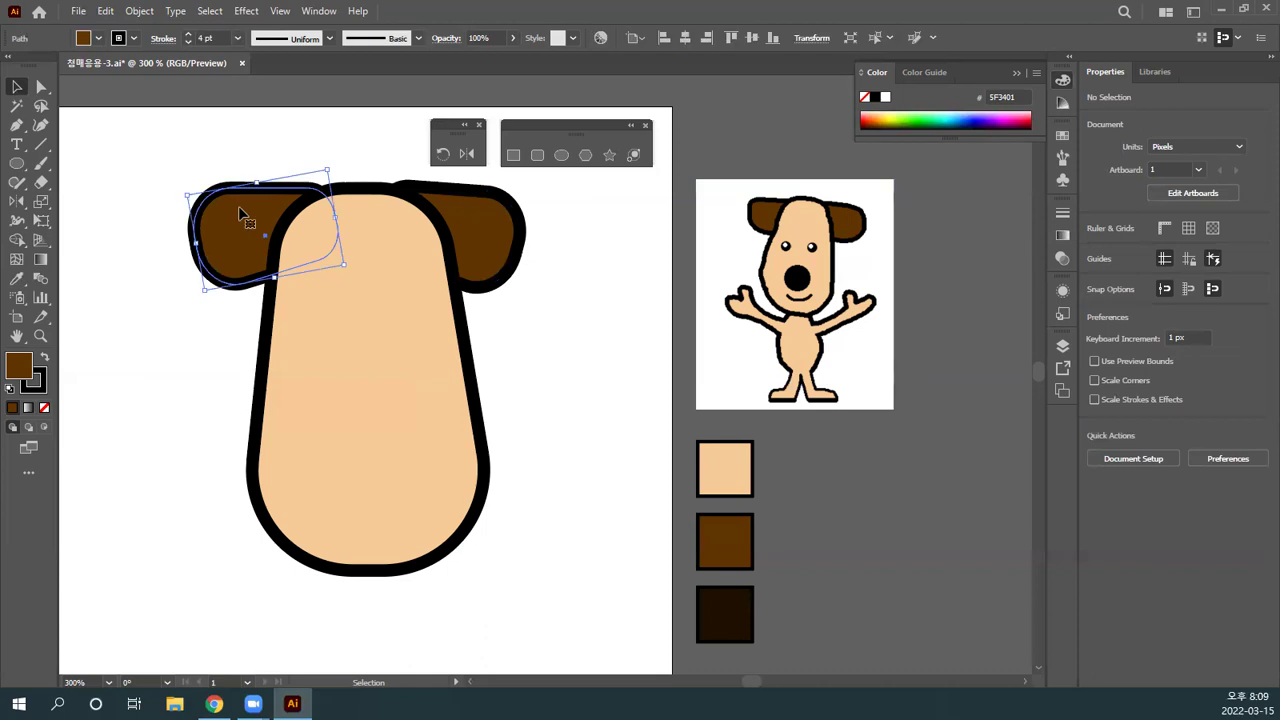
left_click_drag(574, 288, 192, 212)
key("a")
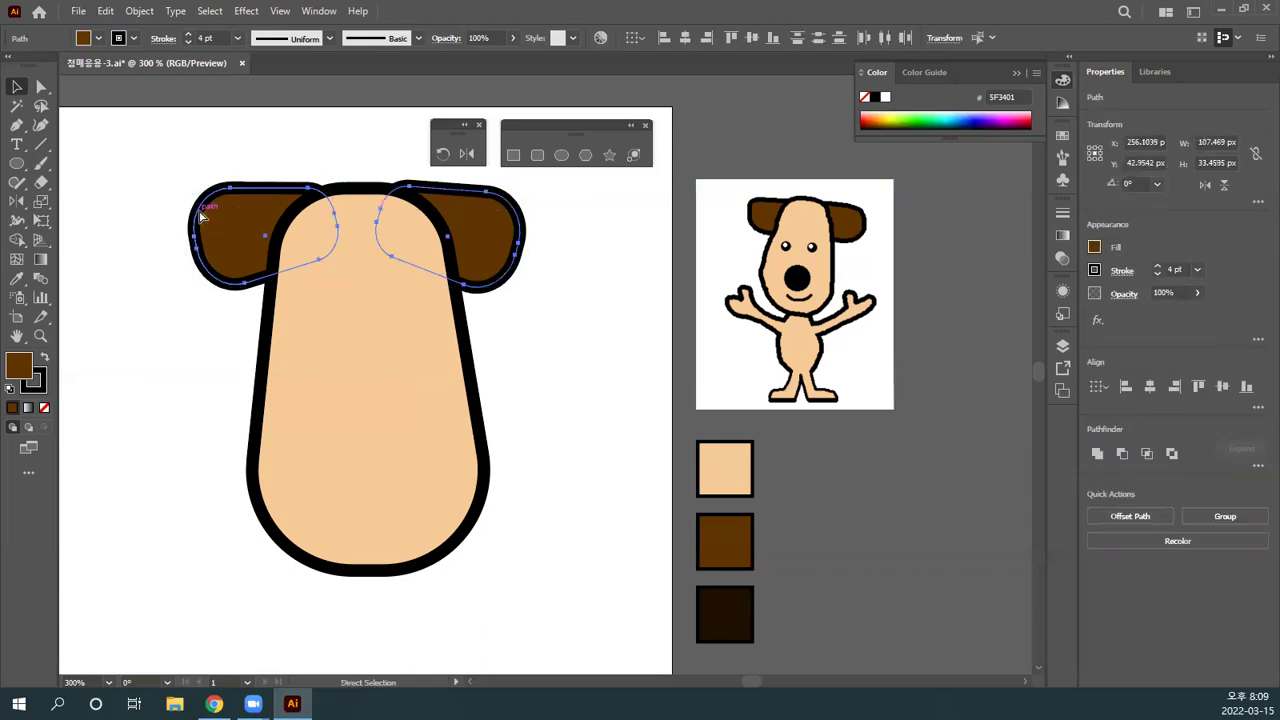
key("ctrl+shift+a")
key("v")
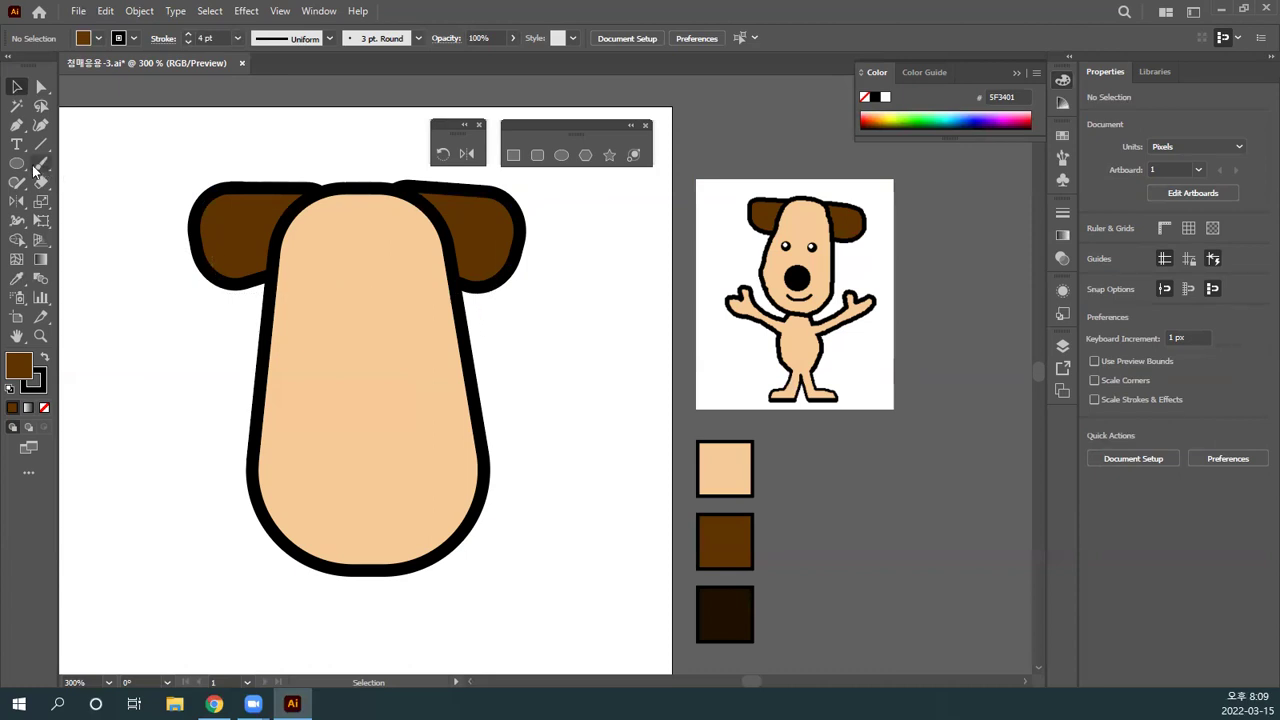
Step: Draw a circle about 23 px in diameter on the left half of the dog's face with the Ellipse tool, and deselect it
key("l")
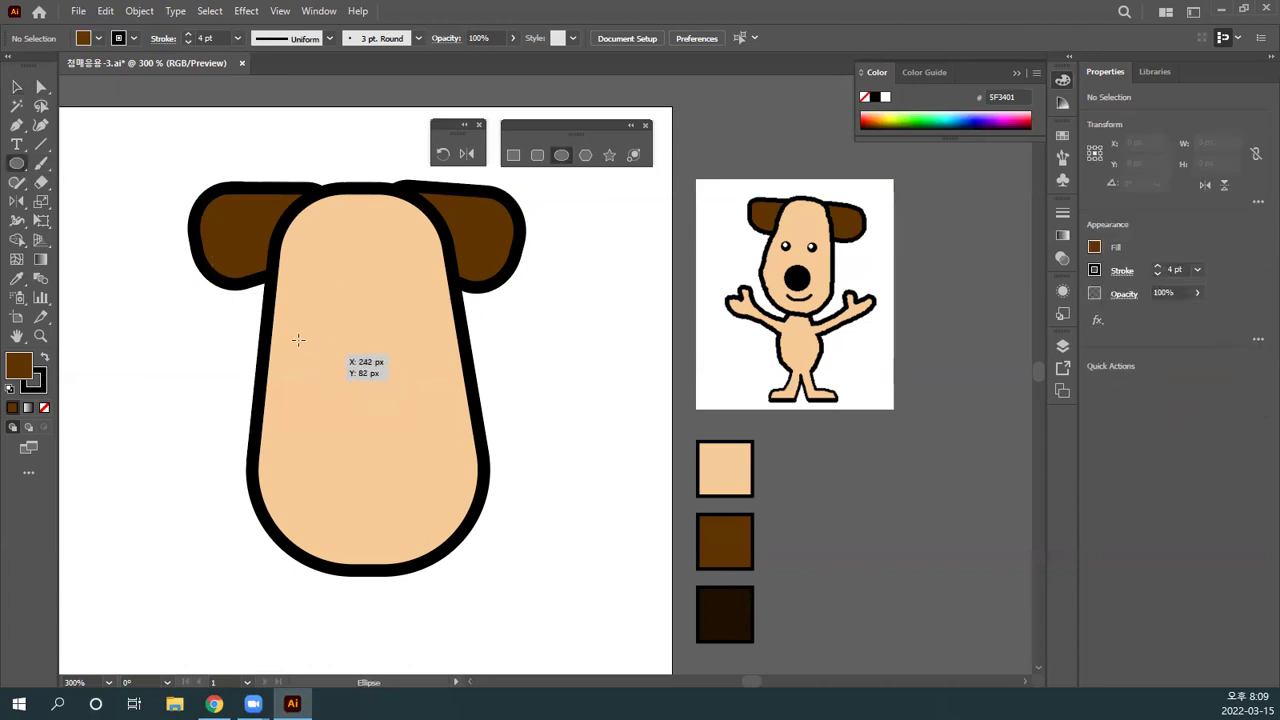
left_click_drag(332, 357, 366, 391)
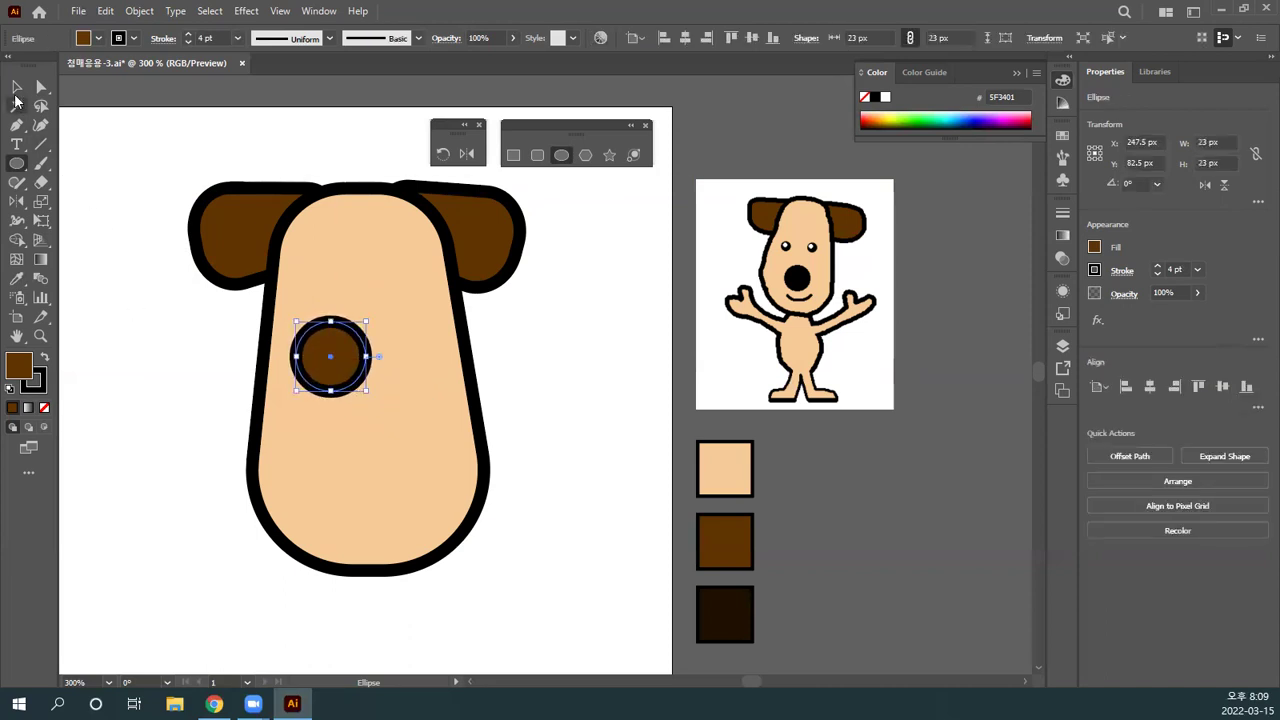
left_click(16, 87)
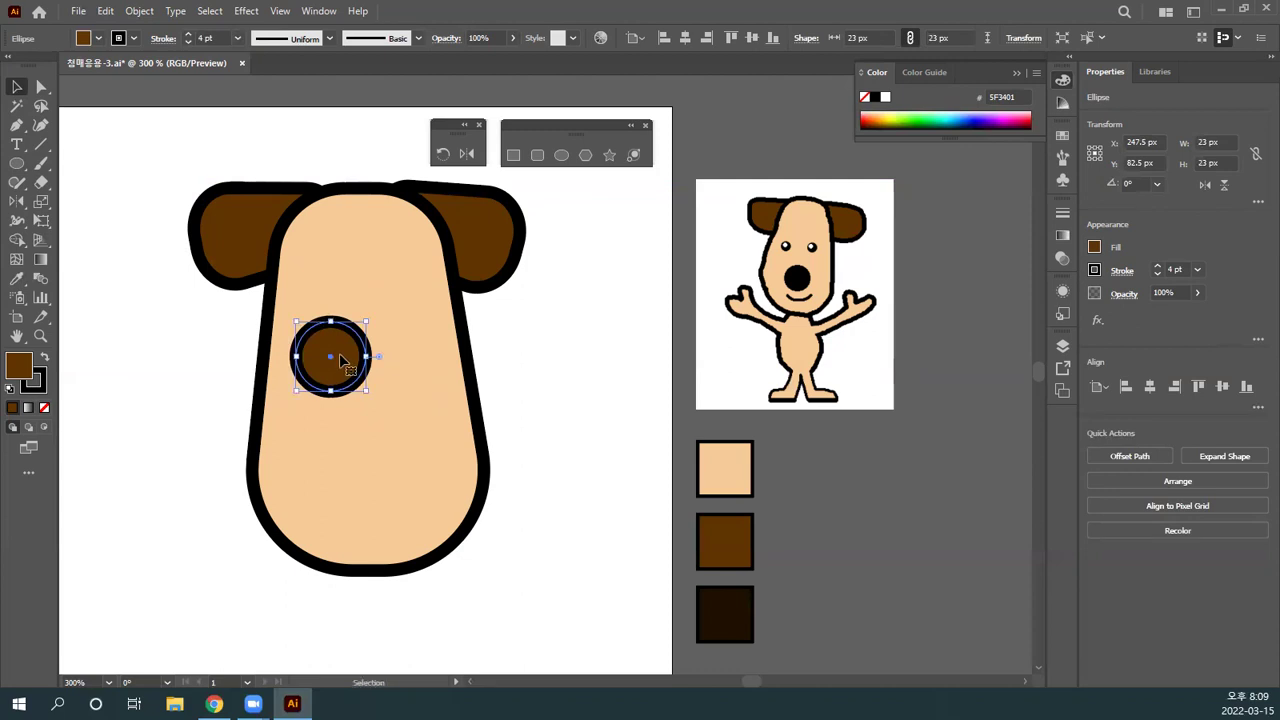
key("space")
left_click_drag(388, 405, 250, 413)
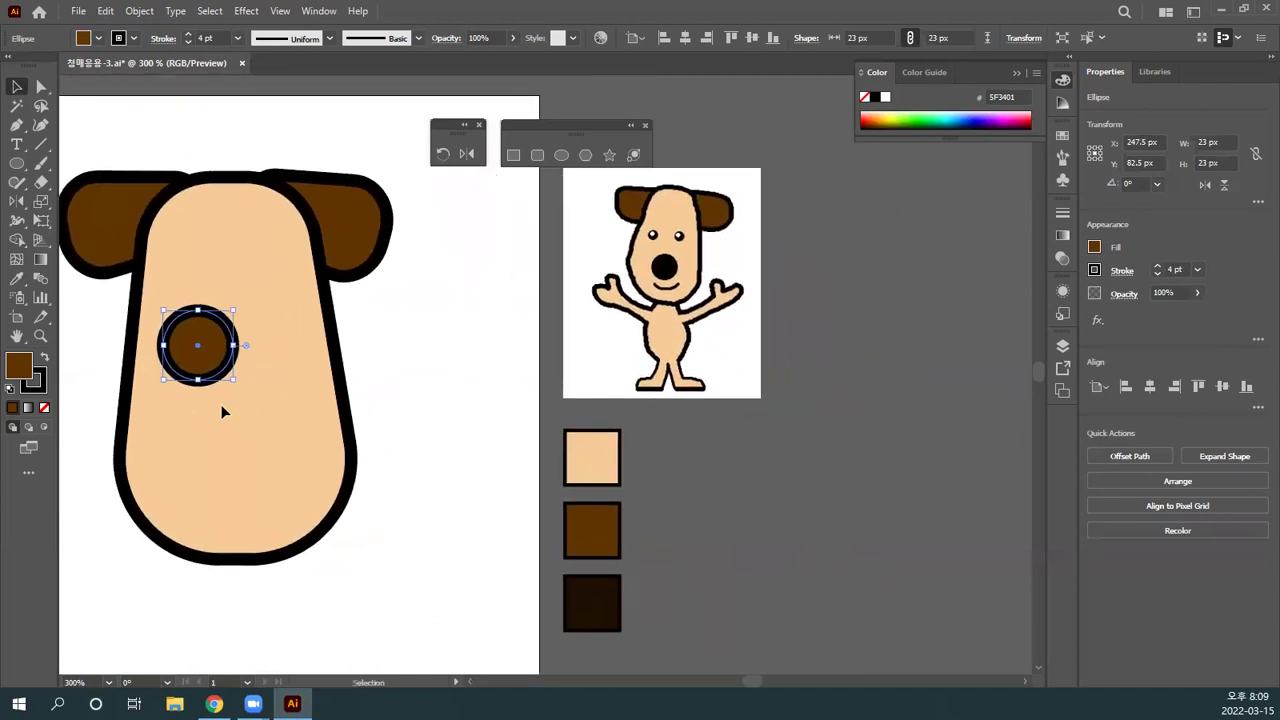
left_click(167, 423)
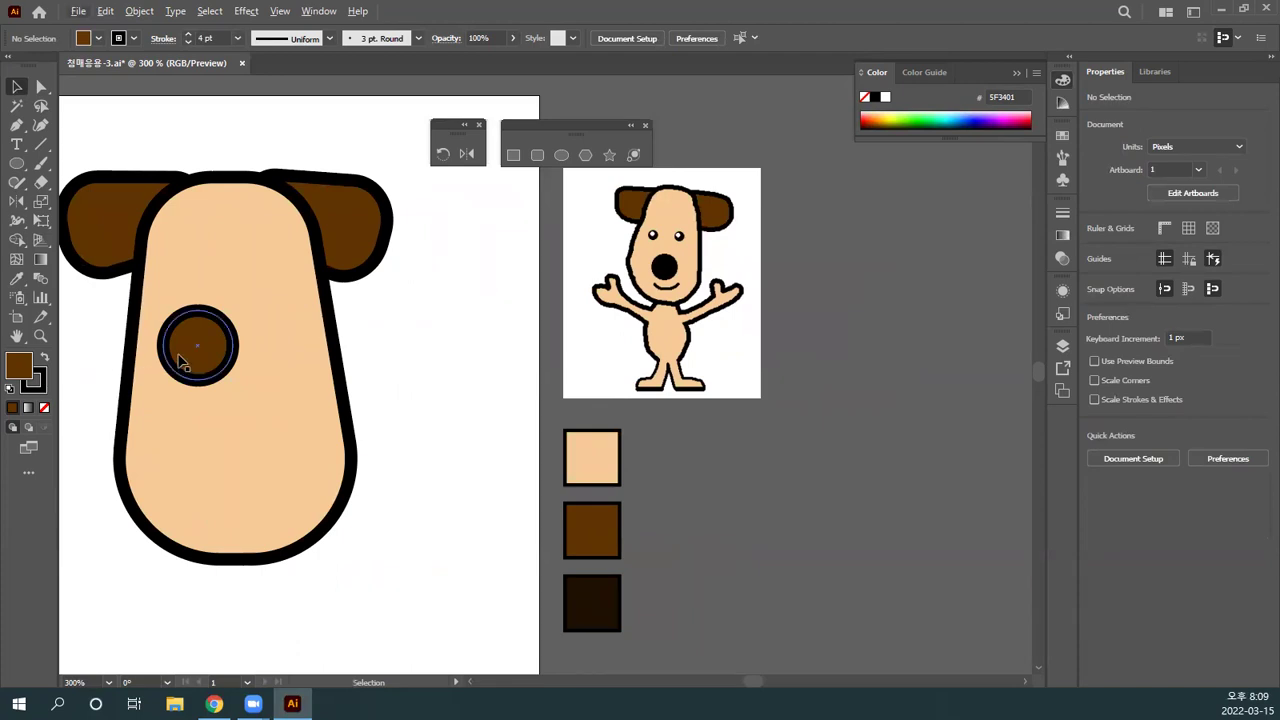
Step: Swap the face circle's fill and stroke colours to give it a black fill, and set its stroke to none
left_click(182, 362)
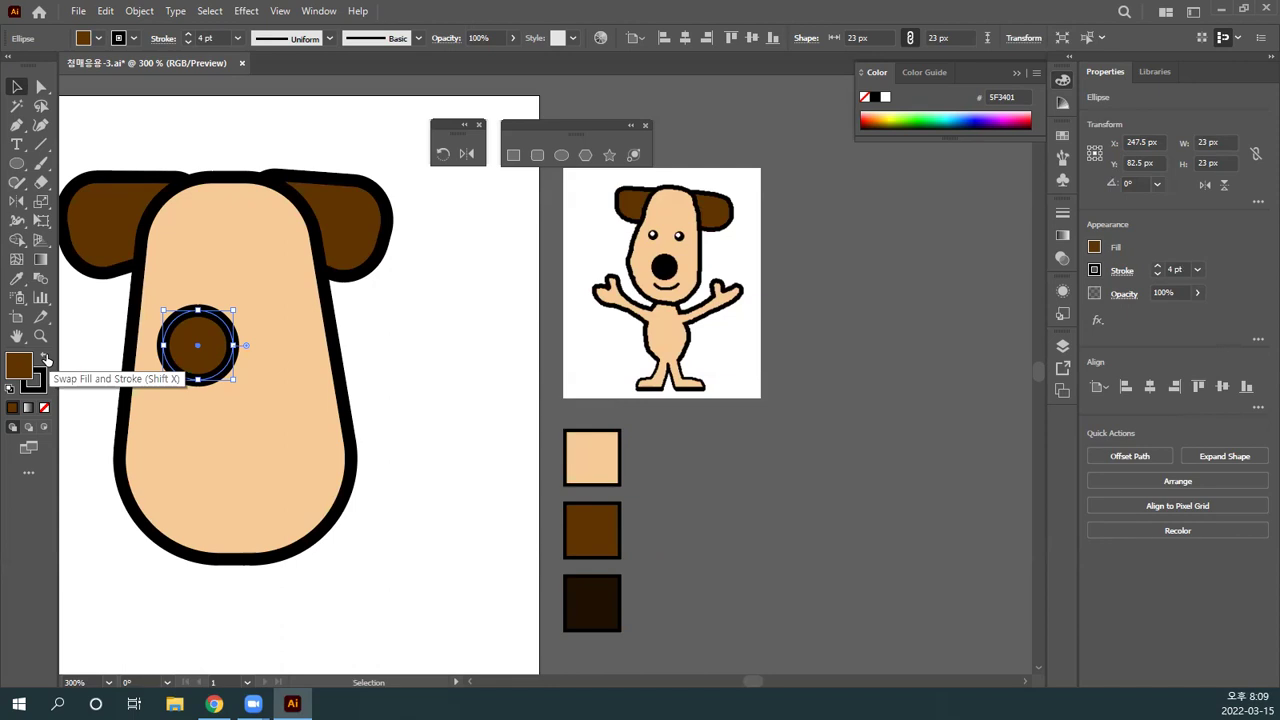
left_click(45, 359)
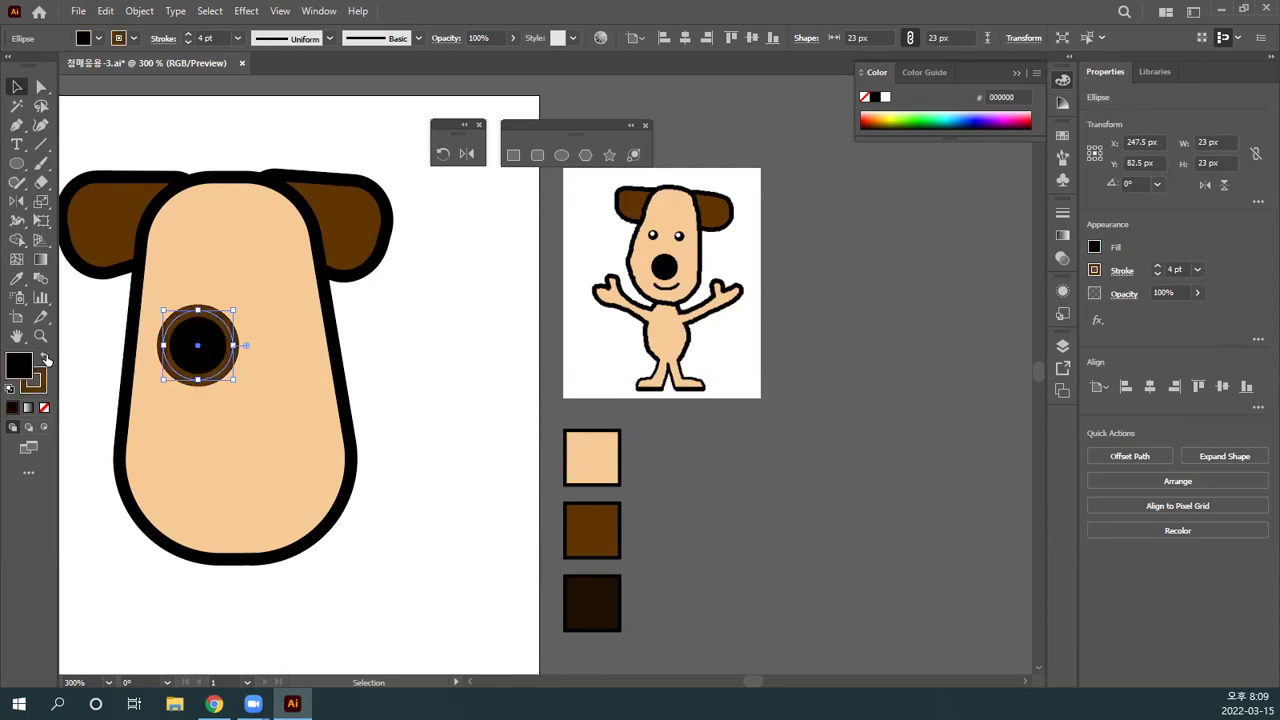
left_click(45, 359)
left_click(45, 359)
left_click(40, 381)
left_click(44, 409)
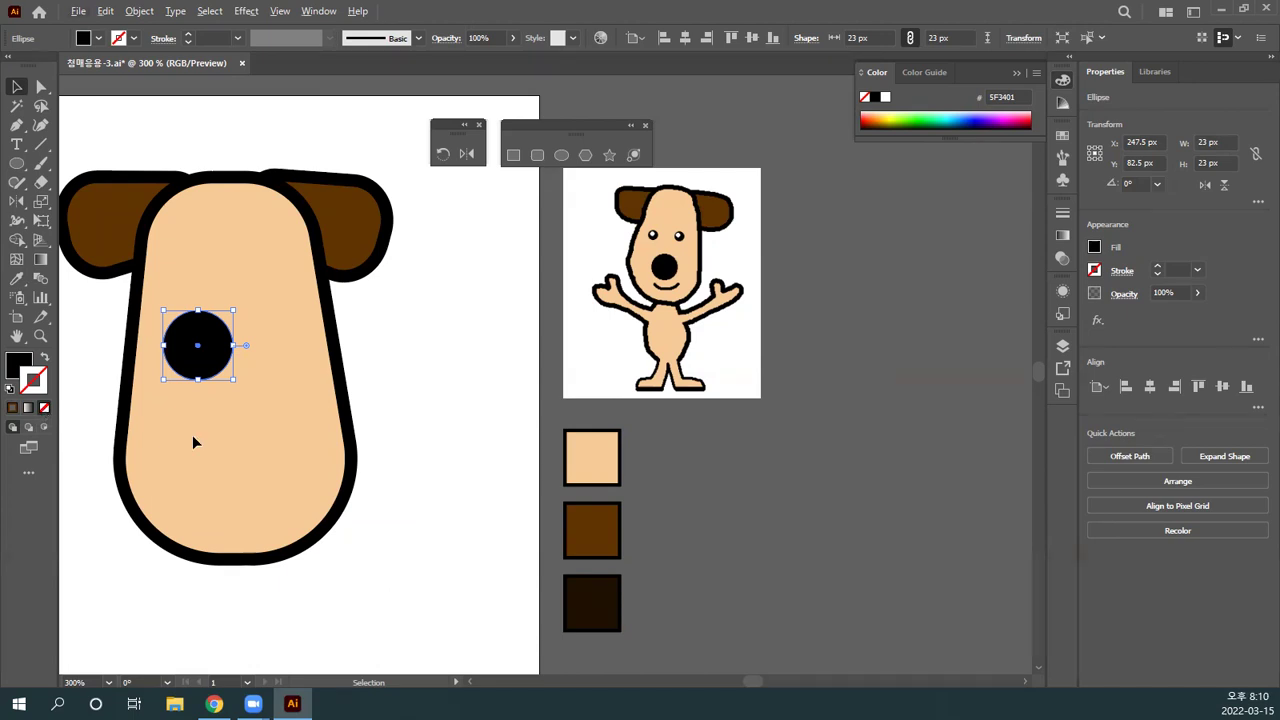
Step: Place the black circle as the nose at the centre of the muzzle and make a smaller copy above it as the left eye
left_click(295, 408)
left_click_drag(207, 360, 203, 313)
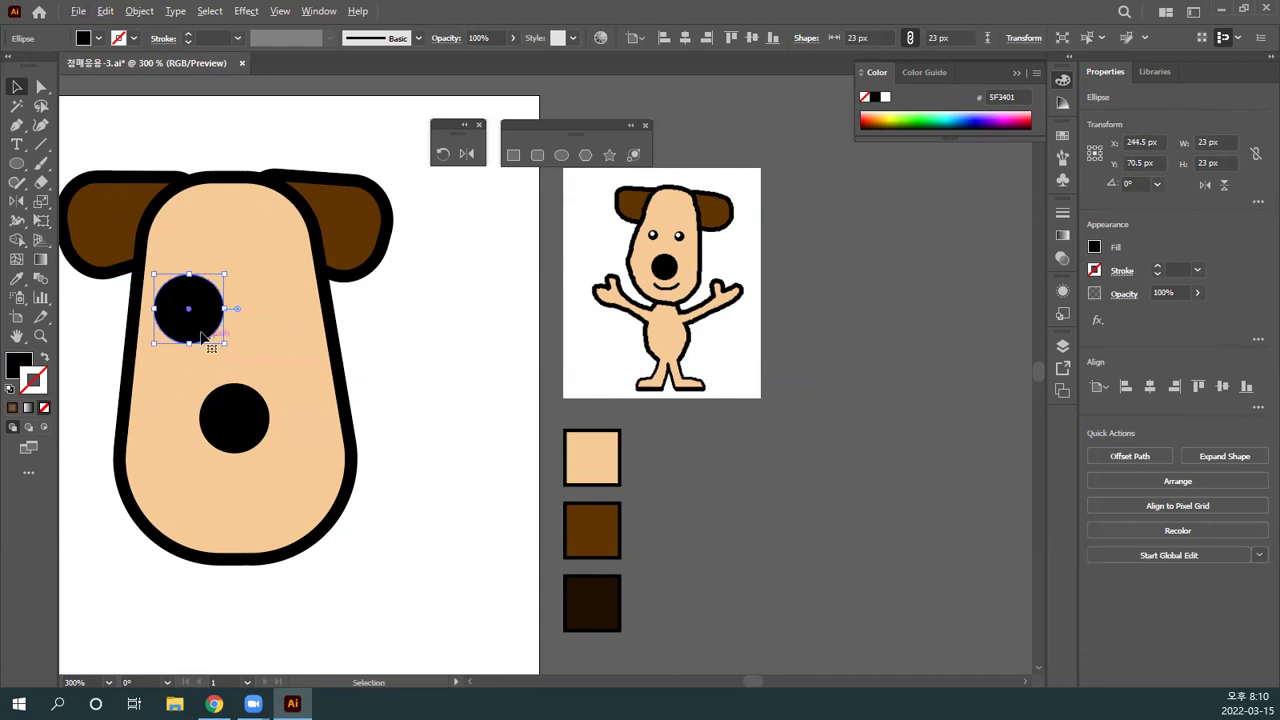
left_click_drag(224, 343, 181, 318)
left_click(254, 345)
left_click(235, 342)
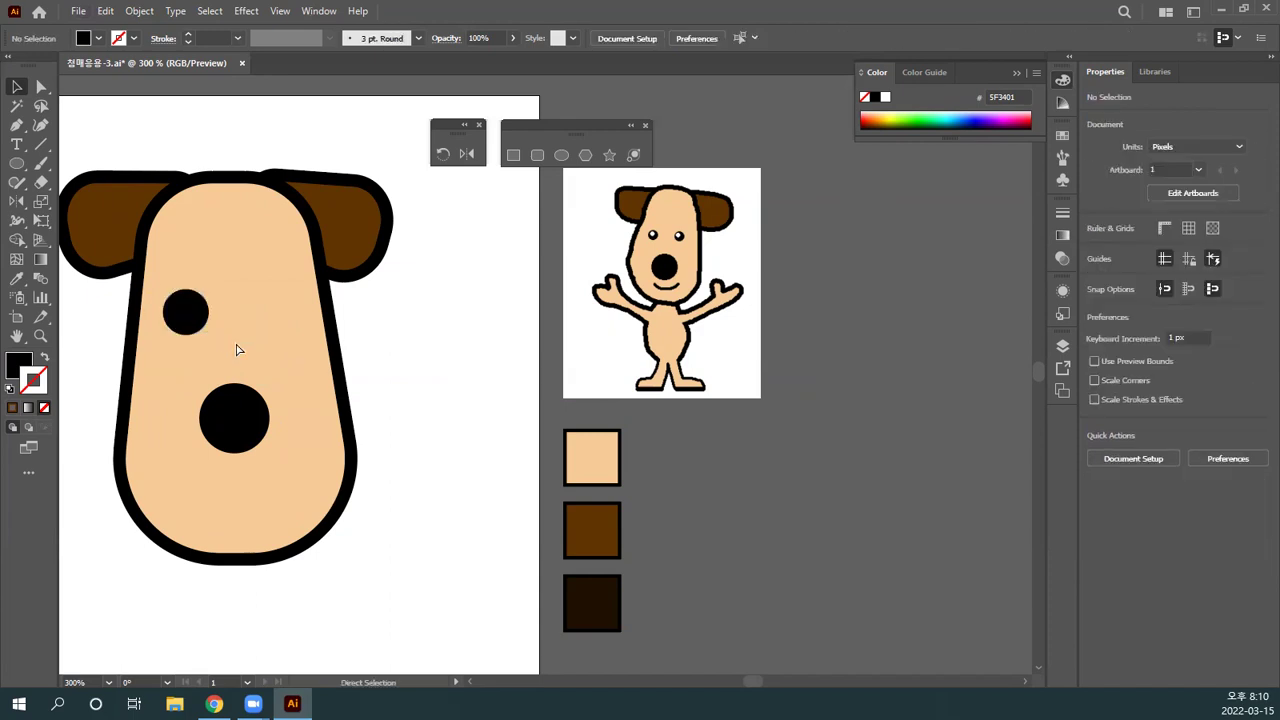
Step: Enlarge the view to 600% around the dog's eye and nose, with all tool panels hidden
key("ctrl+equal")
left_click_drag(229, 337, 491, 371)
key("ctrl+equal")
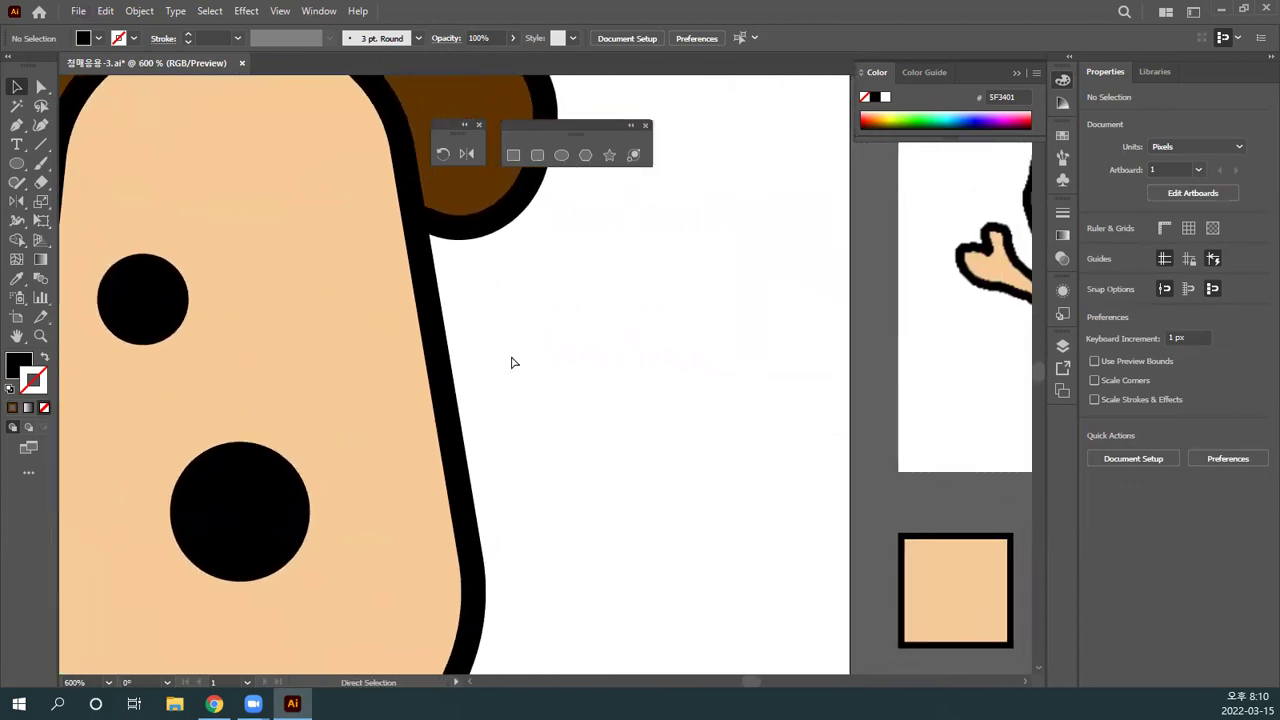
key("Tab")
left_click_drag(511, 358, 557, 354)
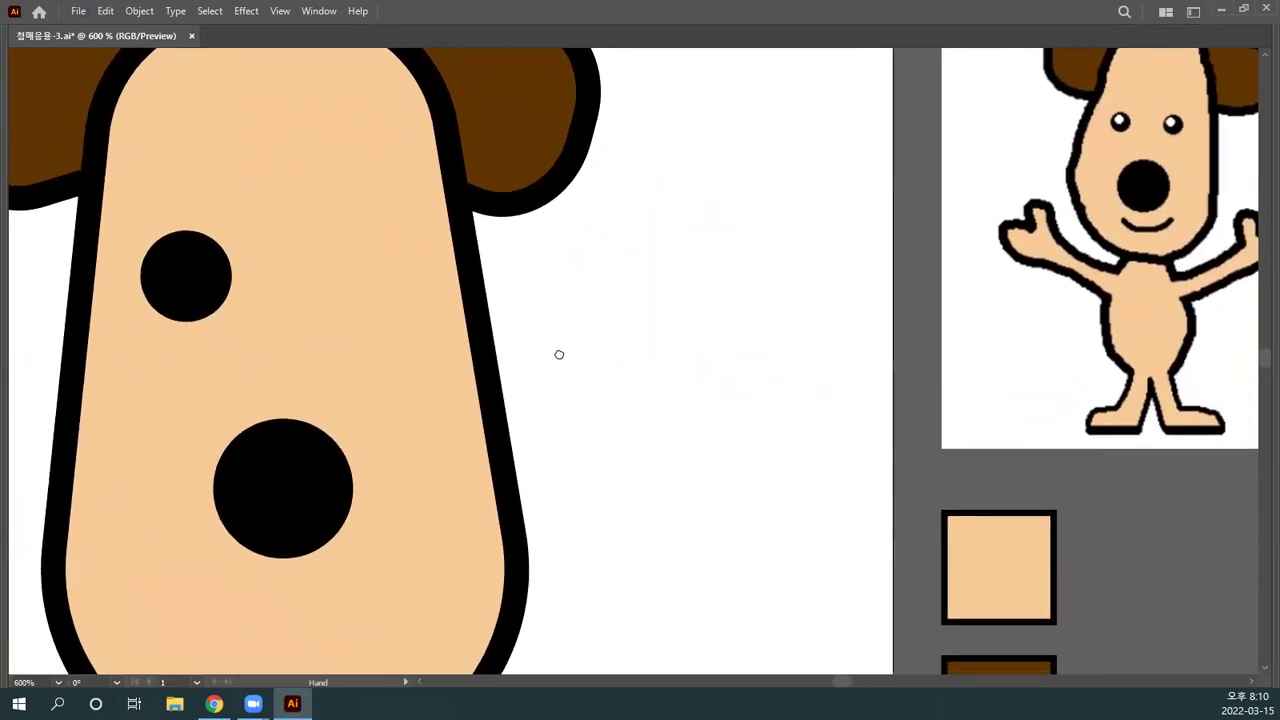
Step: Shrink the black eye circle on the dog's face to about 13 px
left_click_drag(999, 289, 637, 457)
left_click_drag(721, 414, 708, 474)
key("ctrl+shift+a")
key("v")
left_click(220, 272)
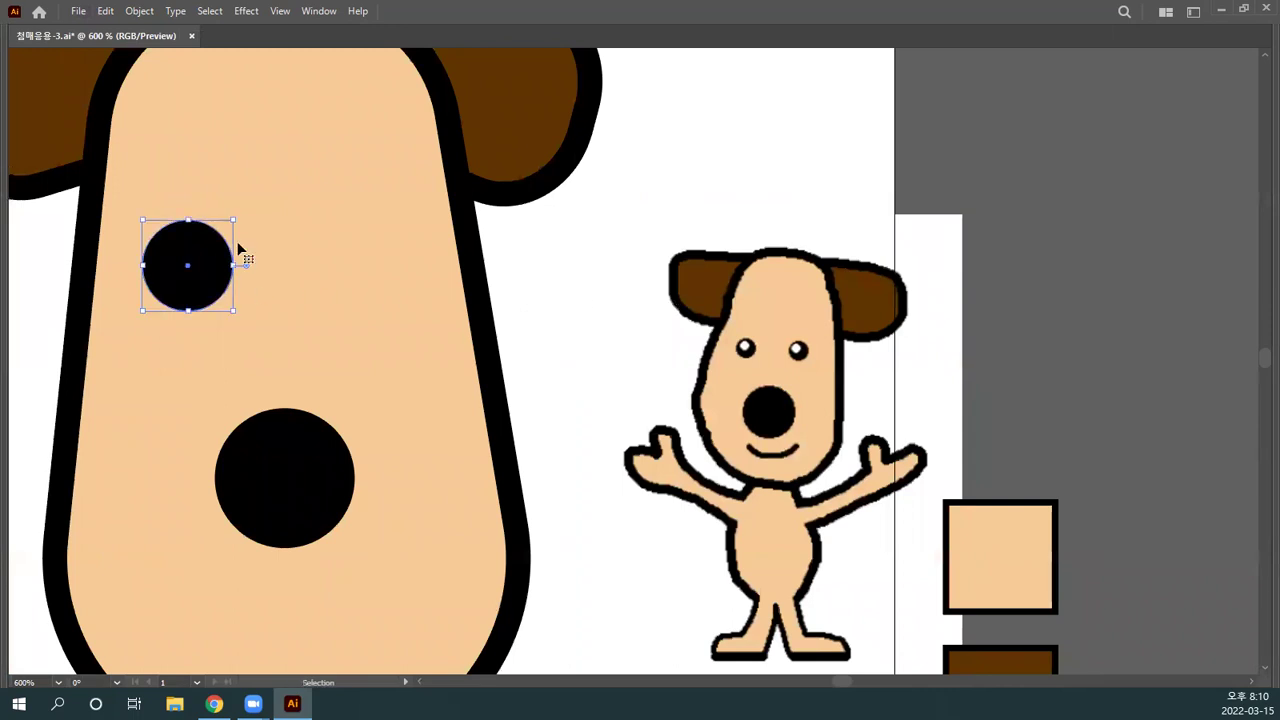
mouse_move(232, 219)
left_mouse_down()
mouse_move(354, 149)
mouse_move(232, 210)
mouse_move(416, 136)
mouse_move(256, 210)
mouse_move(375, 173)
mouse_move(291, 203)
mouse_move(244, 240)
mouse_move(297, 187)
mouse_move(244, 230)
left_mouse_up()
left_click(313, 273)
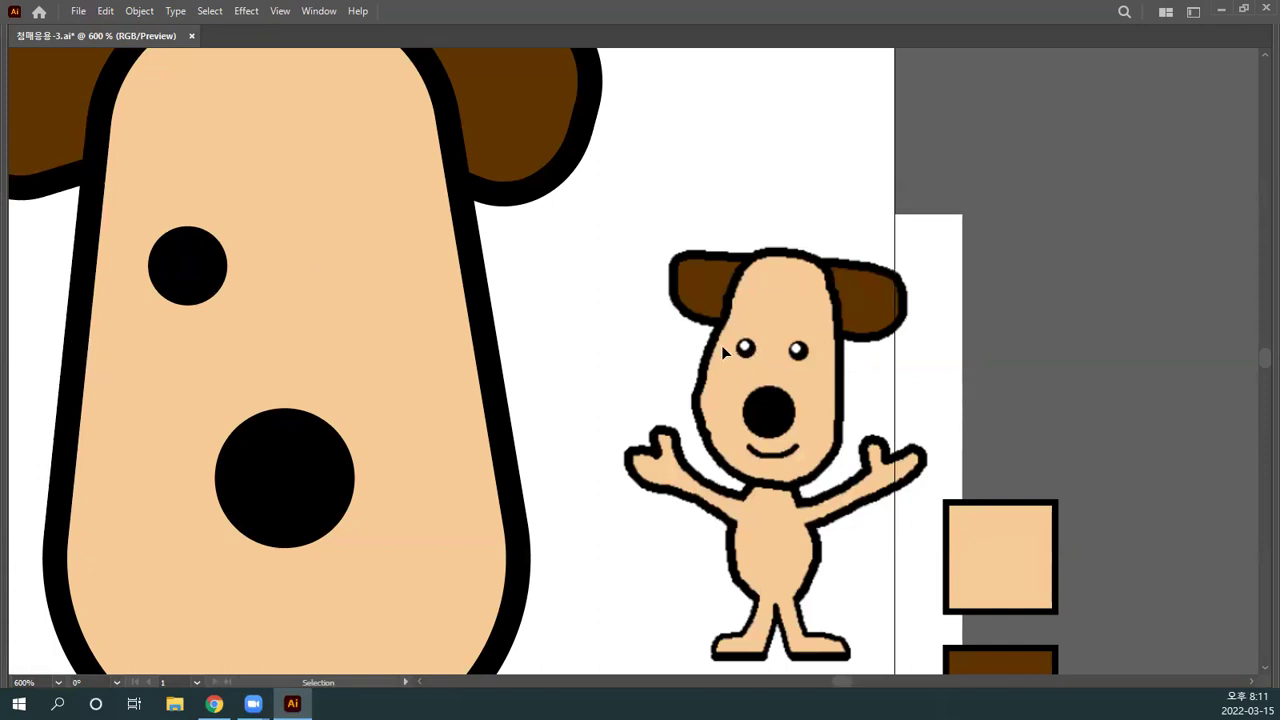
Step: Duplicate the eye circle as a 9 px circle above it and fill the copy with sampled white
left_click_drag(200, 268, 203, 225)
left_click_drag(228, 184, 287, 228)
key("Tab")
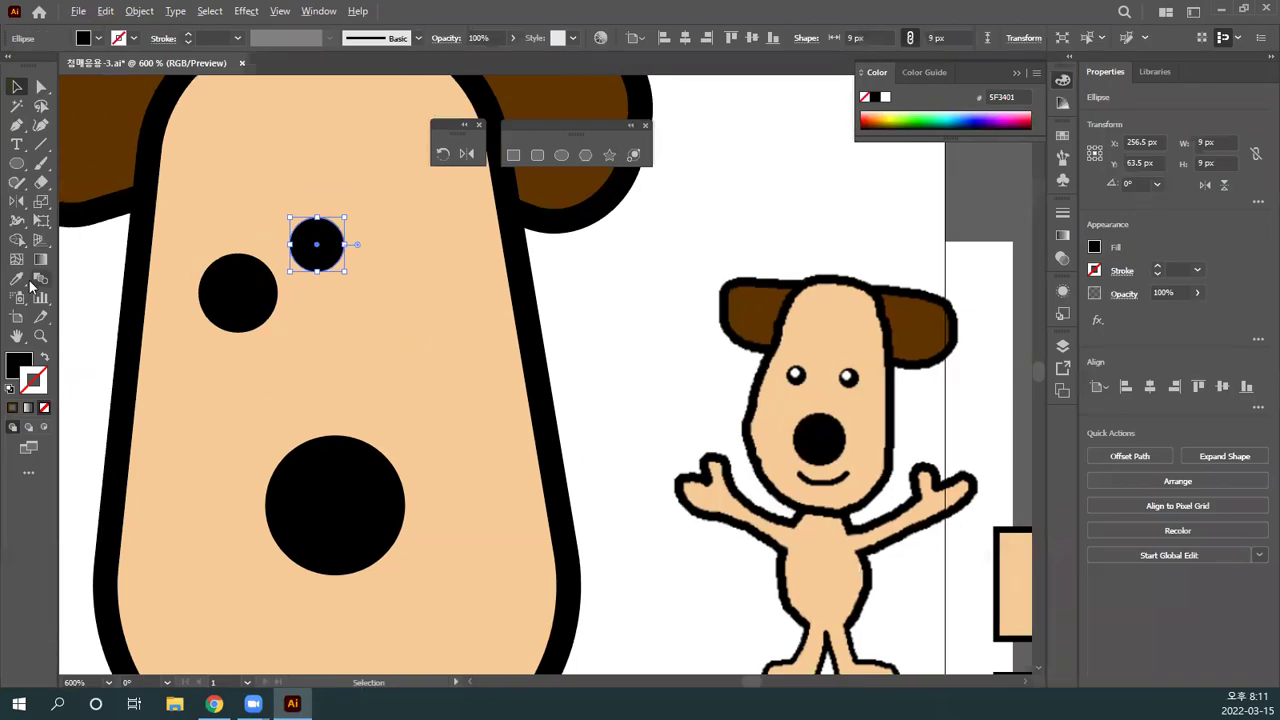
left_click(16, 281)
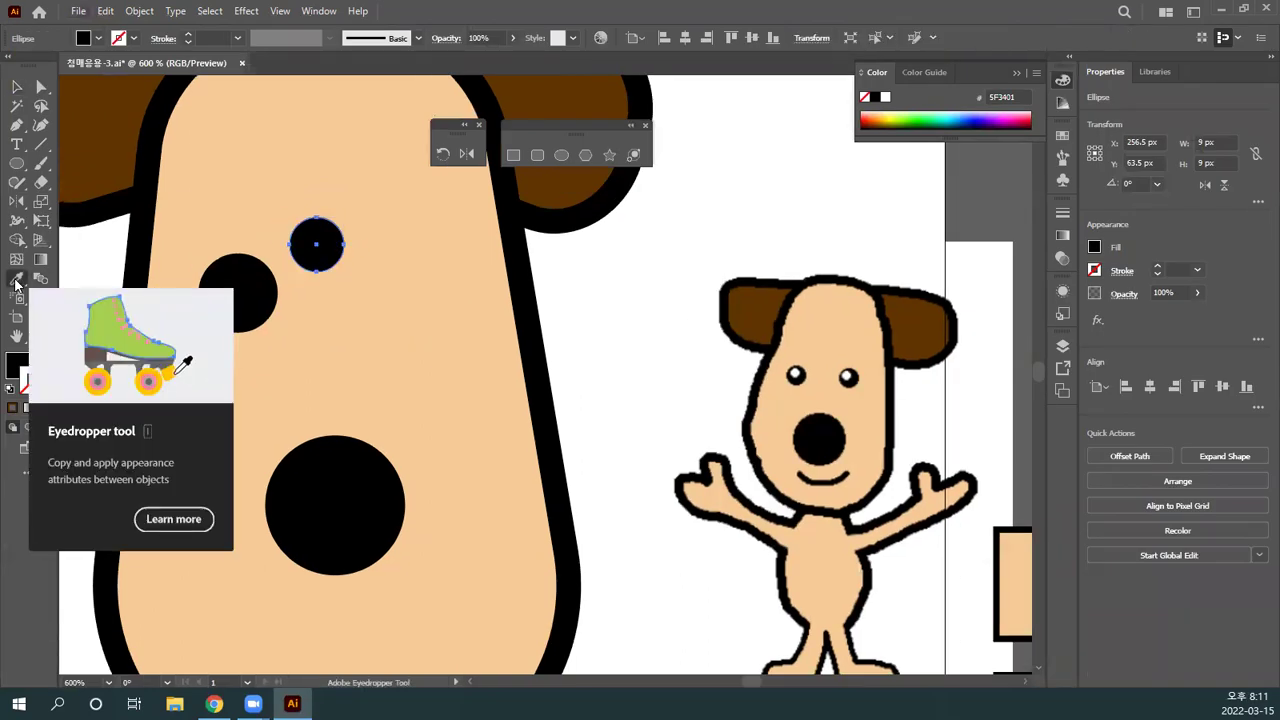
left_click(97, 247)
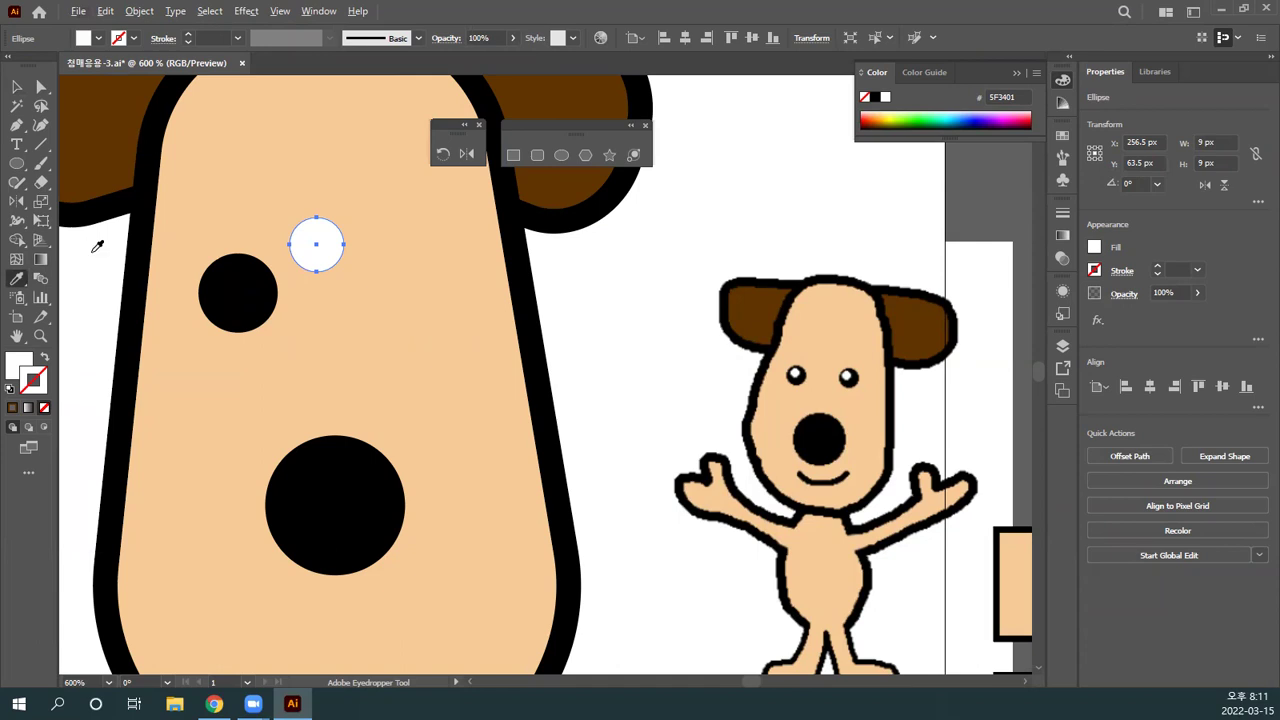
left_click(14, 88)
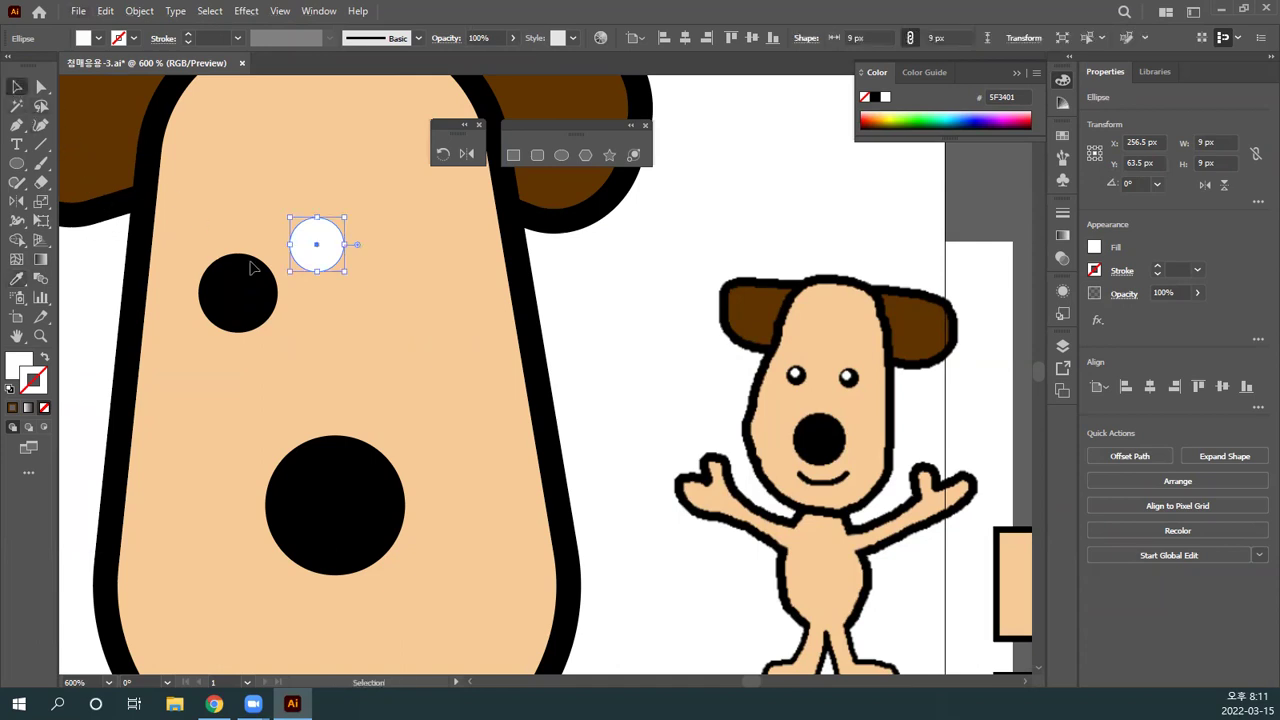
left_click(350, 306)
Step: Place the white circle on the upper left part of the black eye and shrink it to 6 px
left_click_drag(322, 258, 255, 311)
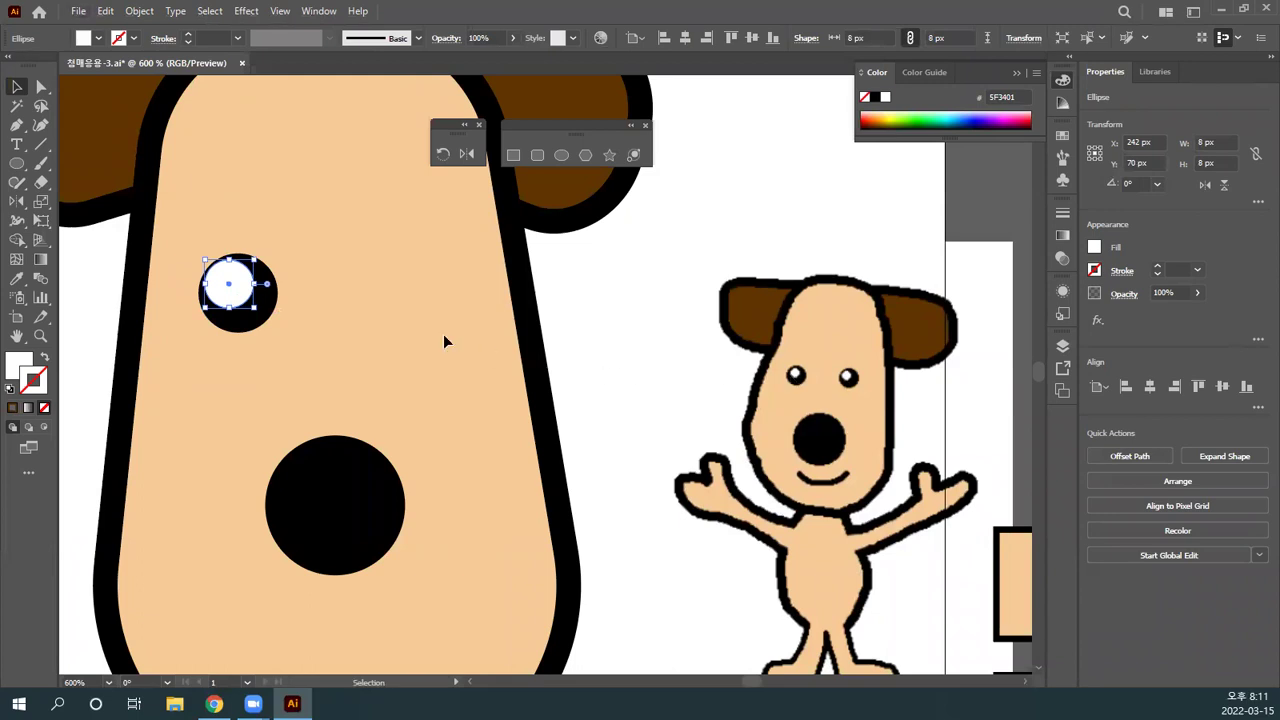
left_click_drag(254, 305, 249, 301)
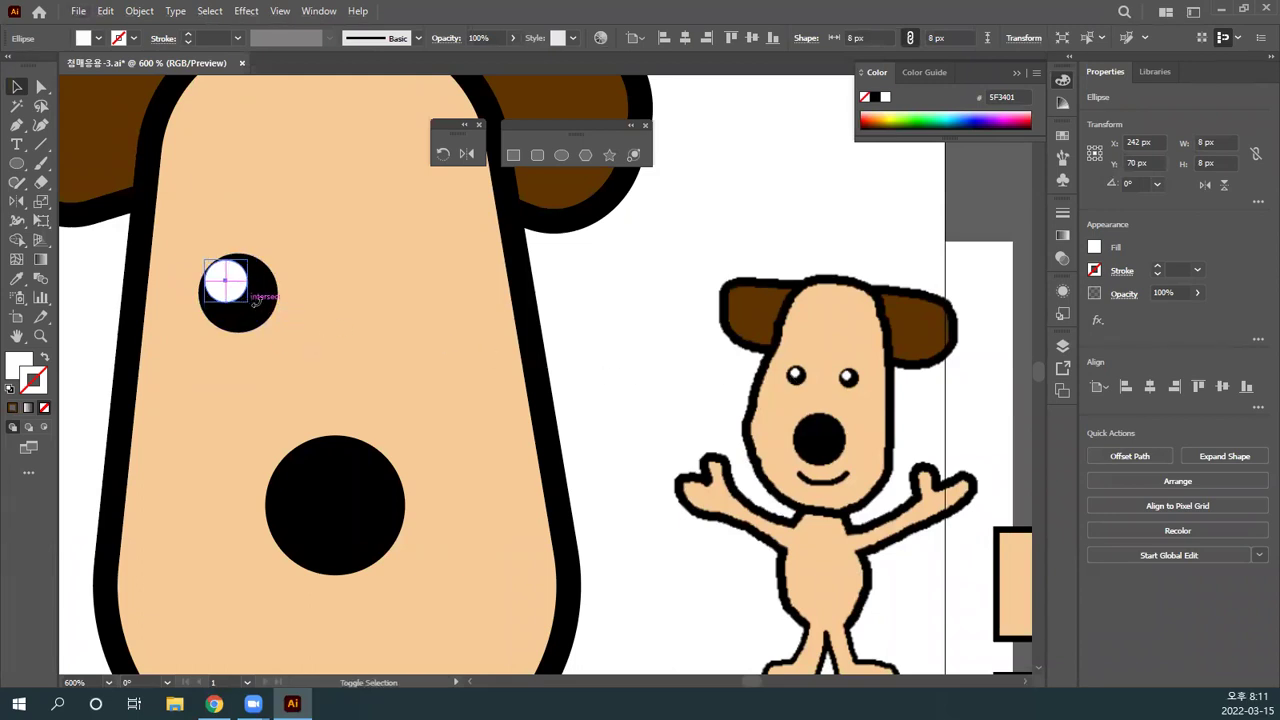
left_click(318, 303)
left_click(240, 288)
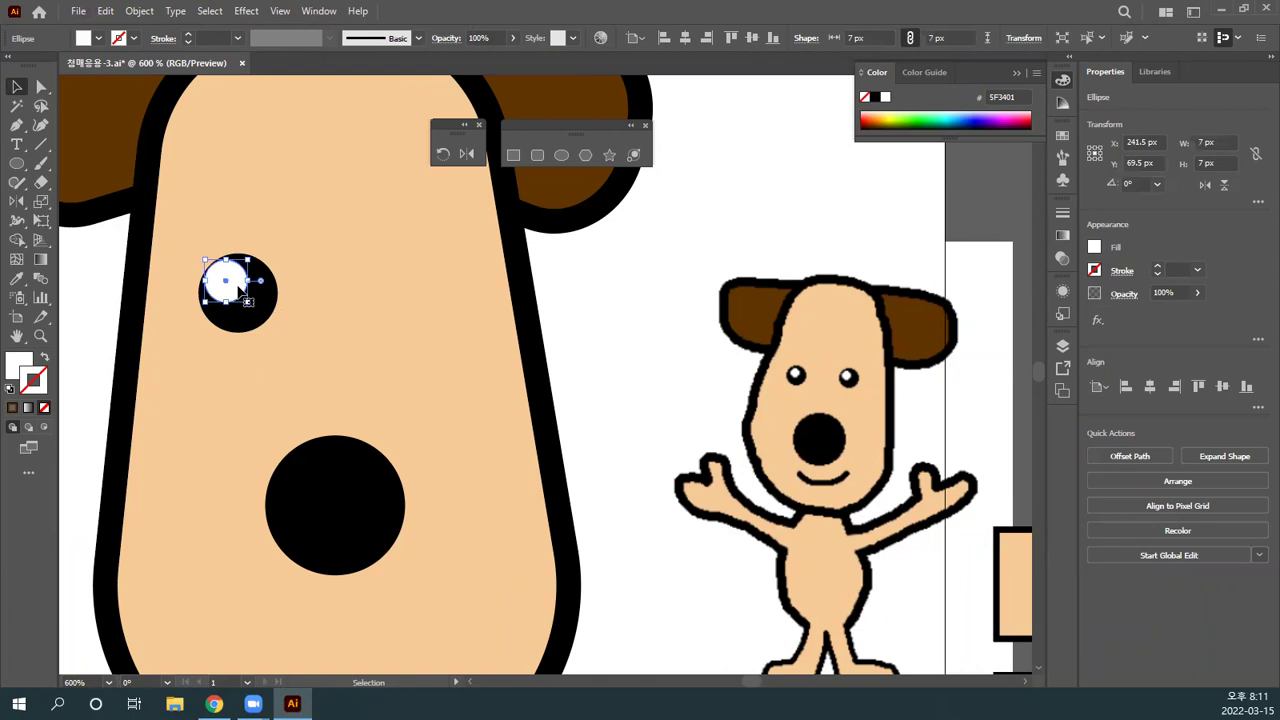
left_click_drag(238, 288, 240, 291)
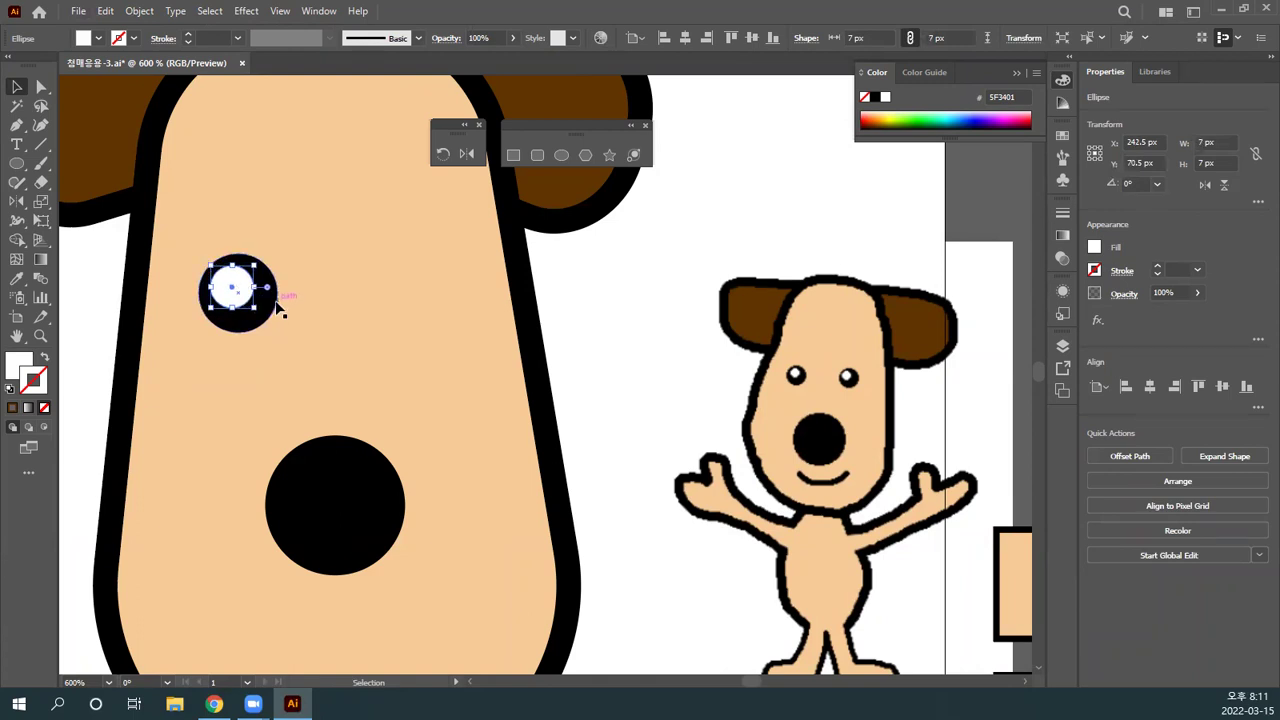
left_click_drag(254, 305, 257, 302)
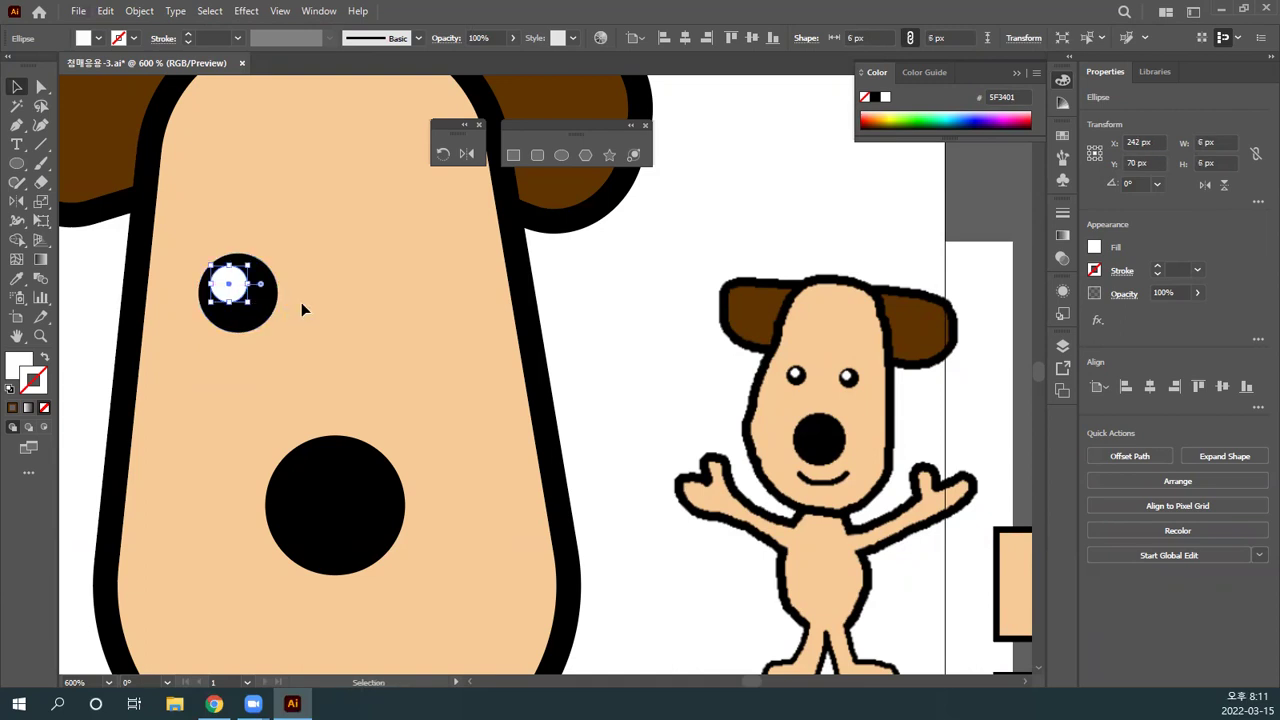
left_click(315, 314)
Step: Group the black eye with its white highlight and copy it to the other side of the face
mouse_move(193, 264)
left_mouse_down()
mouse_move(208, 230)
mouse_move(200, 240)
left_mouse_up()
left_click_drag(260, 289, 255, 296)
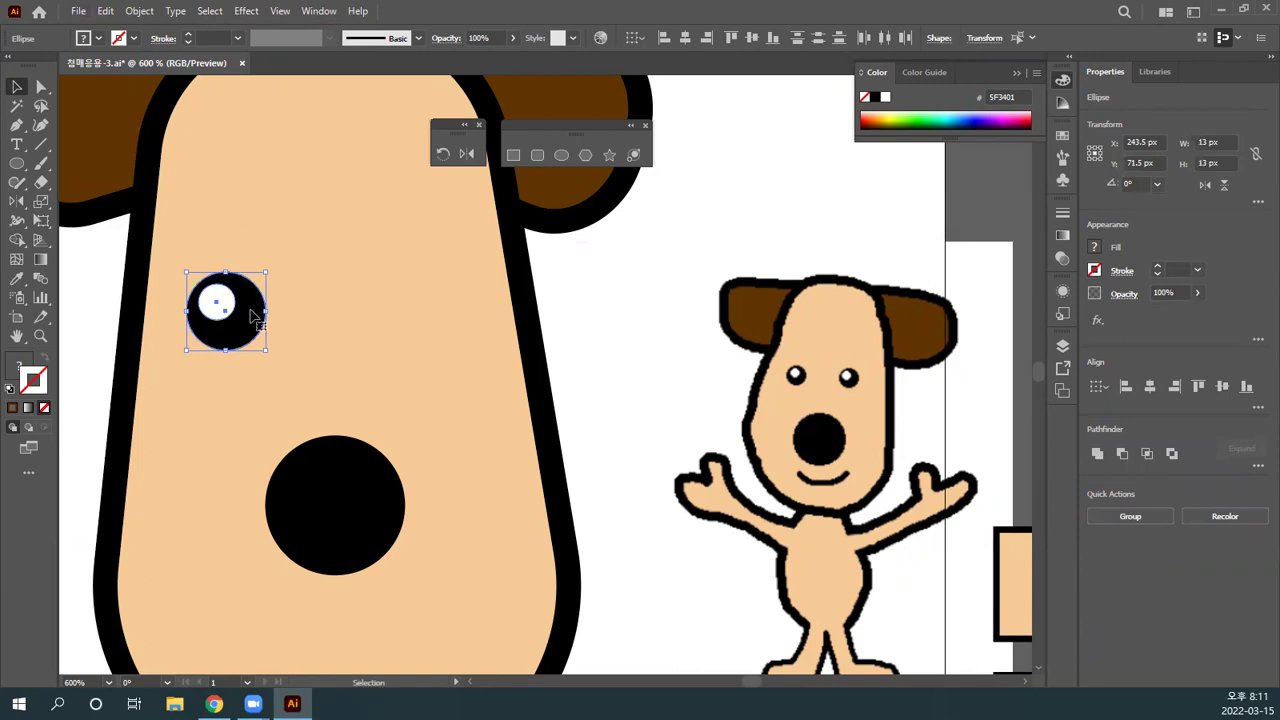
key("ctrl+z")
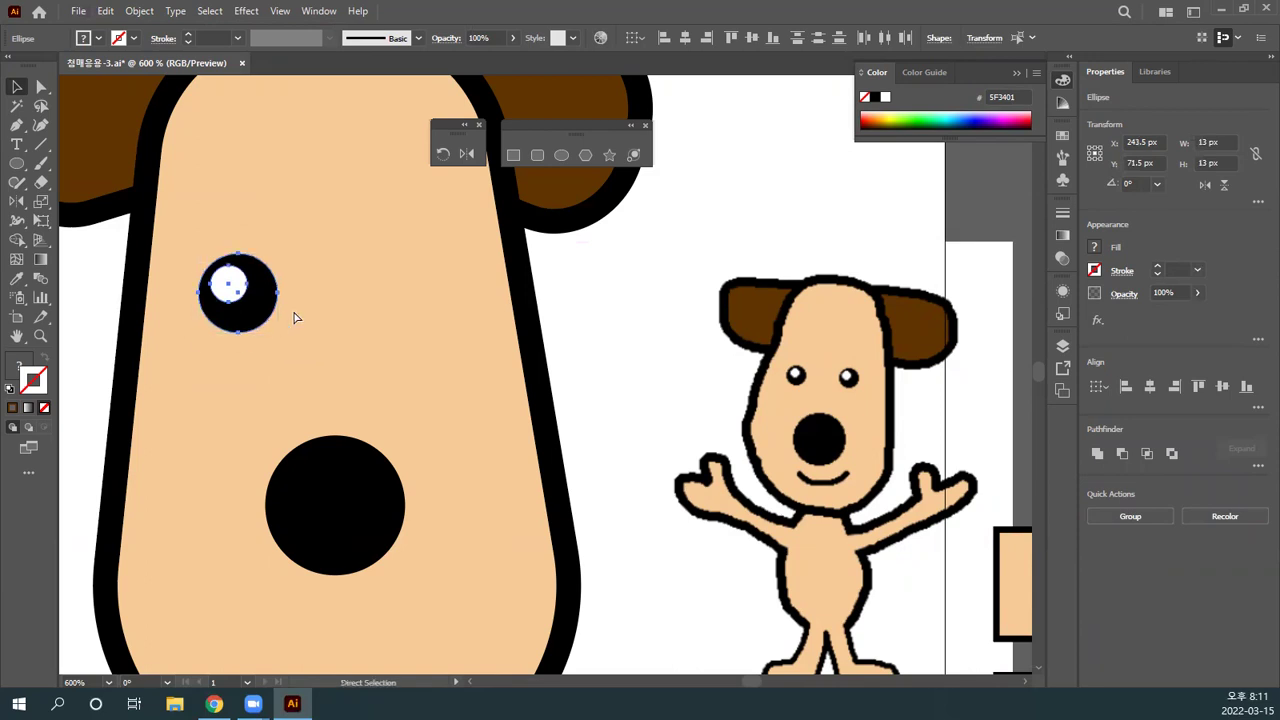
left_click(323, 310)
left_click_drag(250, 313, 420, 300)
key("ctrl+shift+a")
key("ctrl+minus")
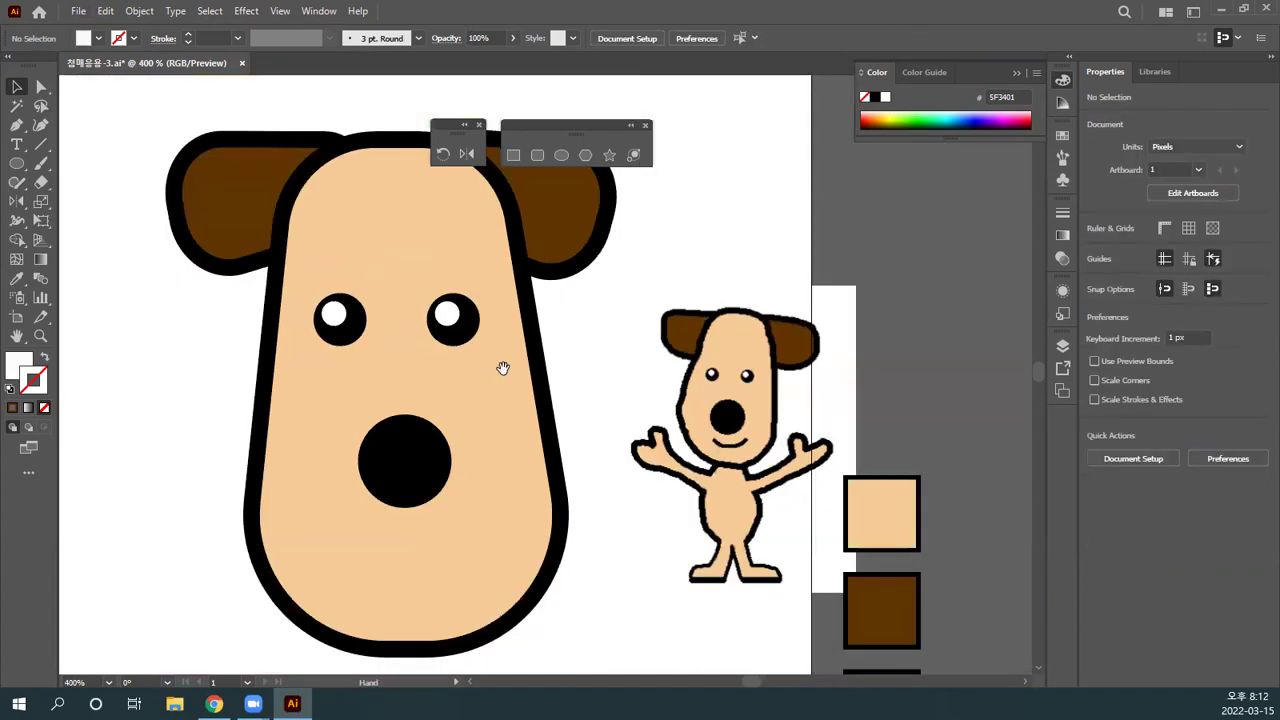
Step: Reposition the two eyes with the right one slightly higher, and lower the pair toward the nose
left_click_drag(503, 366, 491, 346)
left_click_drag(313, 307, 312, 308)
left_click_drag(443, 306, 447, 317)
left_click_drag(318, 300, 318, 254)
left_click_drag(428, 312, 427, 248)
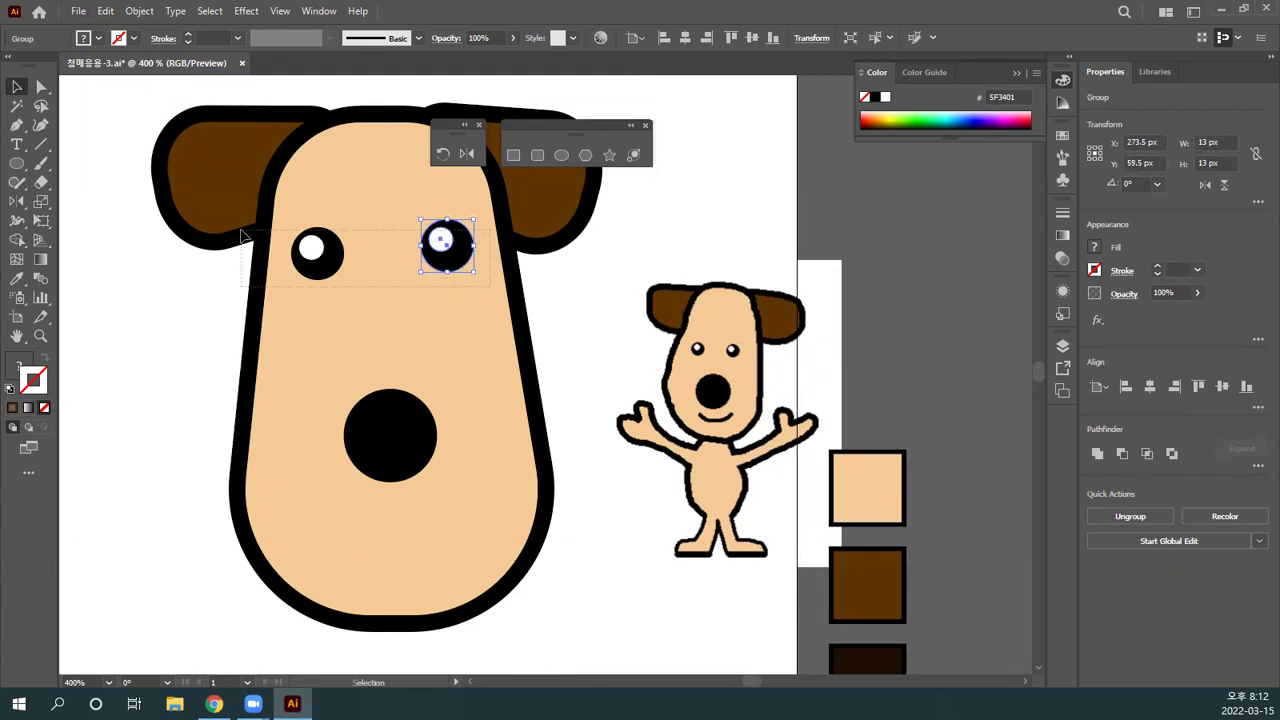
left_click(330, 252, "shift")
left_click_drag(330, 252, 330, 328)
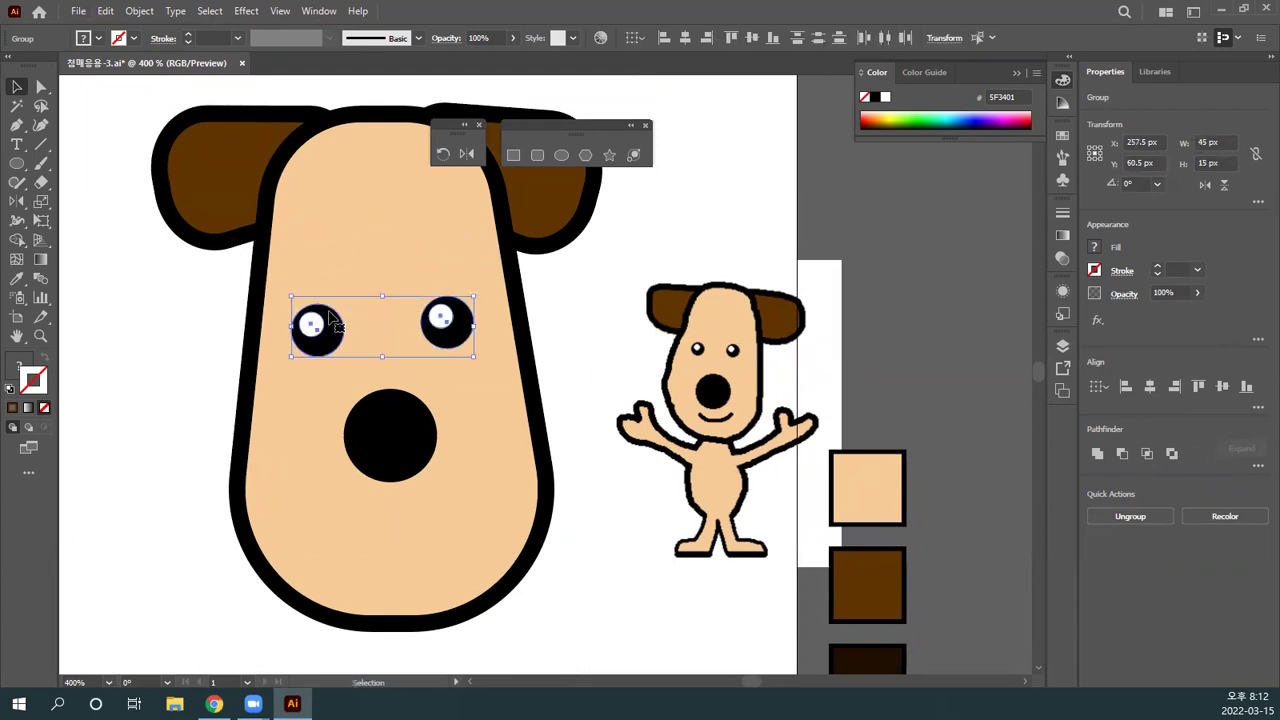
left_click(316, 255)
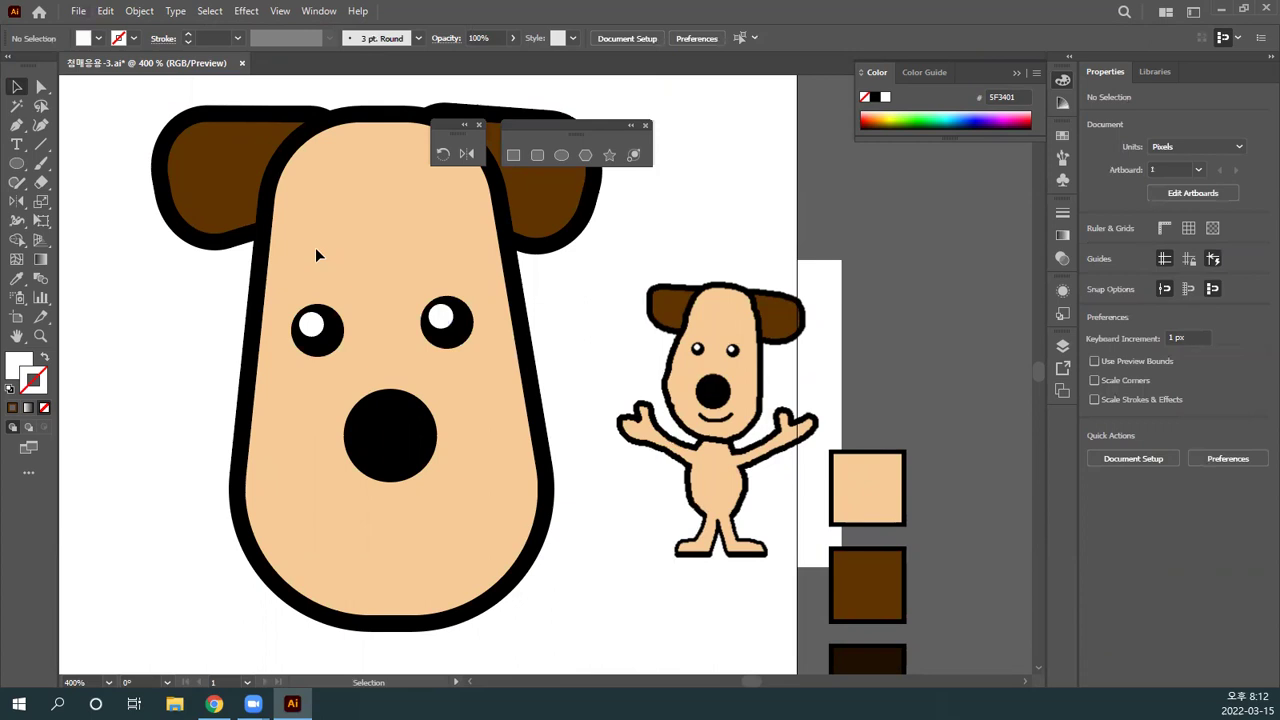
Step: Try the pair of eyes higher on the forehead and move them back down above the nose
left_click_drag(500, 372, 290, 284)
left_click_drag(312, 330, 313, 229)
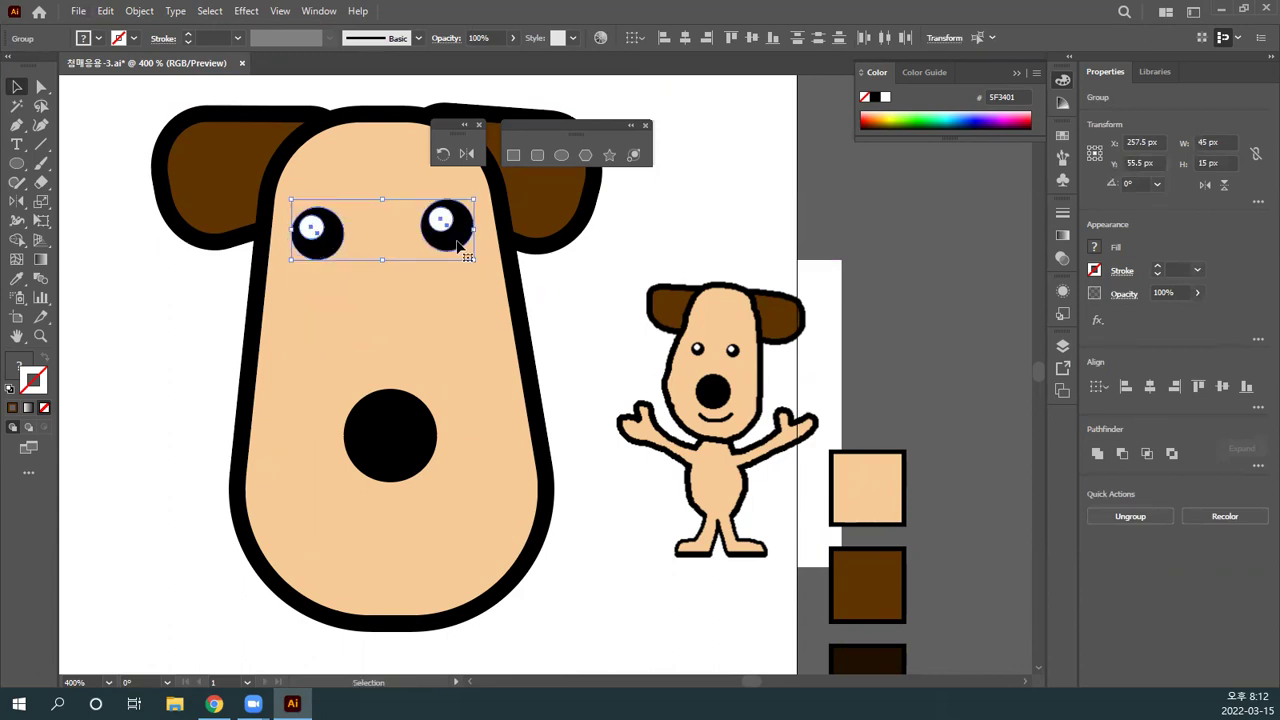
left_click_drag(460, 248, 460, 343)
left_click(507, 406)
Step: Duplicate the black nose circle and shrink the copy to 14 px at the nose's upper right edge
left_click_drag(487, 404, 443, 374)
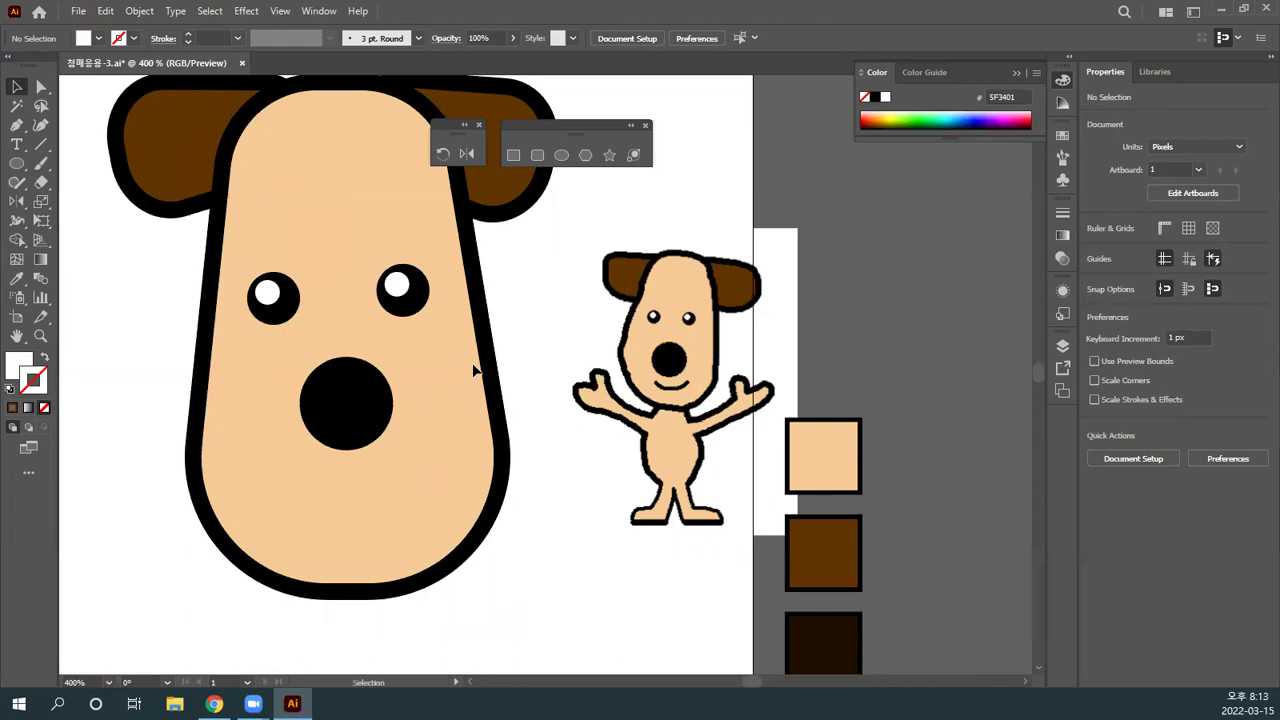
left_click(385, 400)
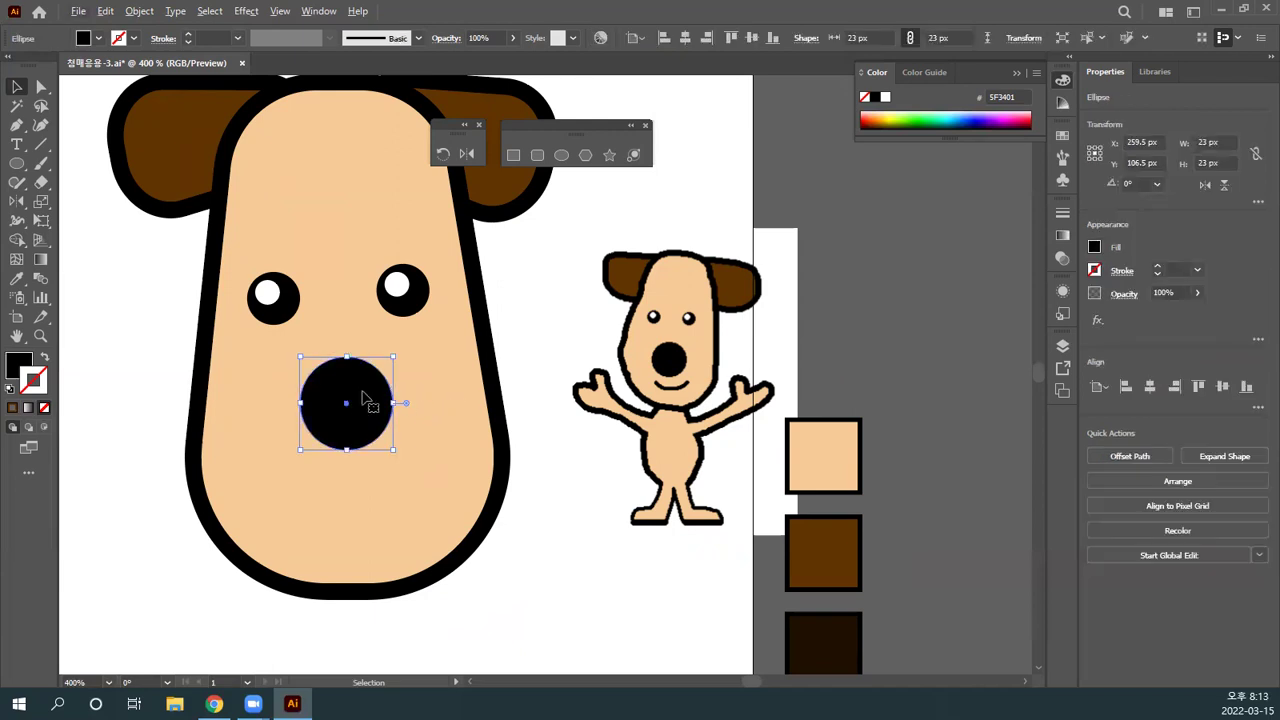
left_click_drag(363, 402, 362, 390)
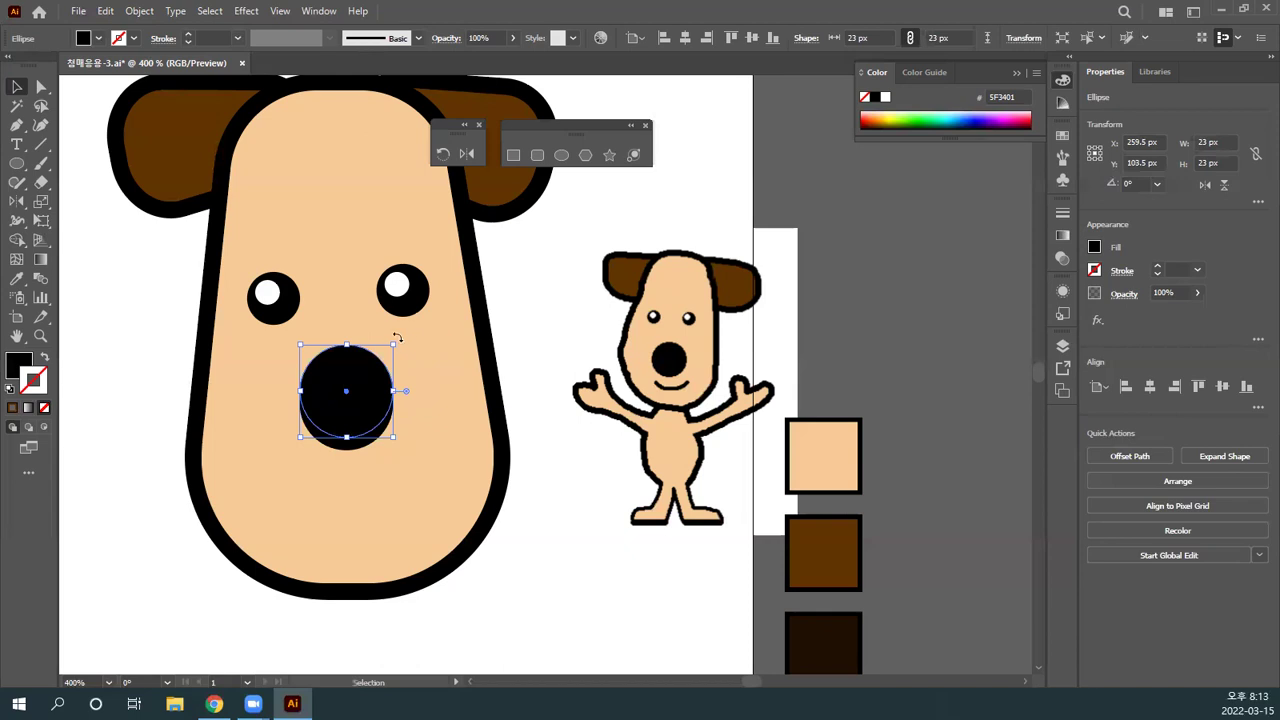
left_click_drag(393, 346, 393, 407)
mouse_move(398, 398)
left_mouse_down()
mouse_move(337, 406)
mouse_move(398, 396)
left_mouse_up()
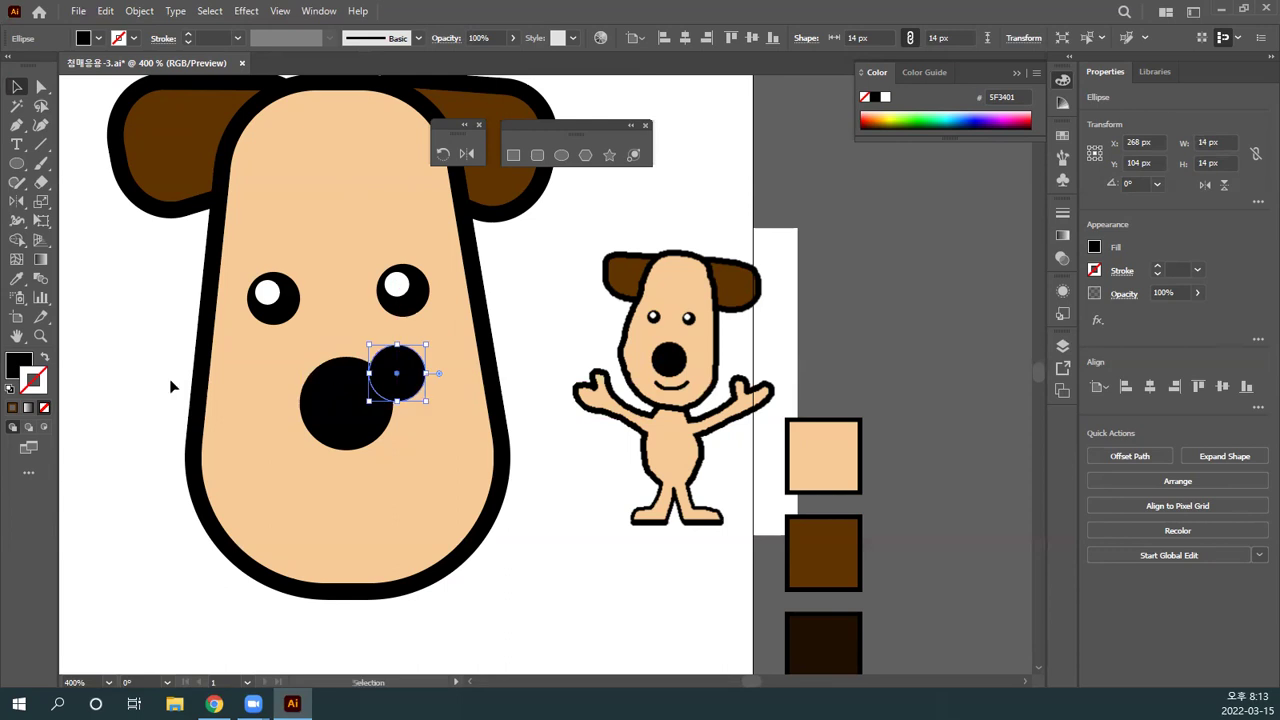
Step: Fill the small circle with dark grey 2D2D2D and place it as a flattened oval highlight on the upper nose
left_click(22, 368)
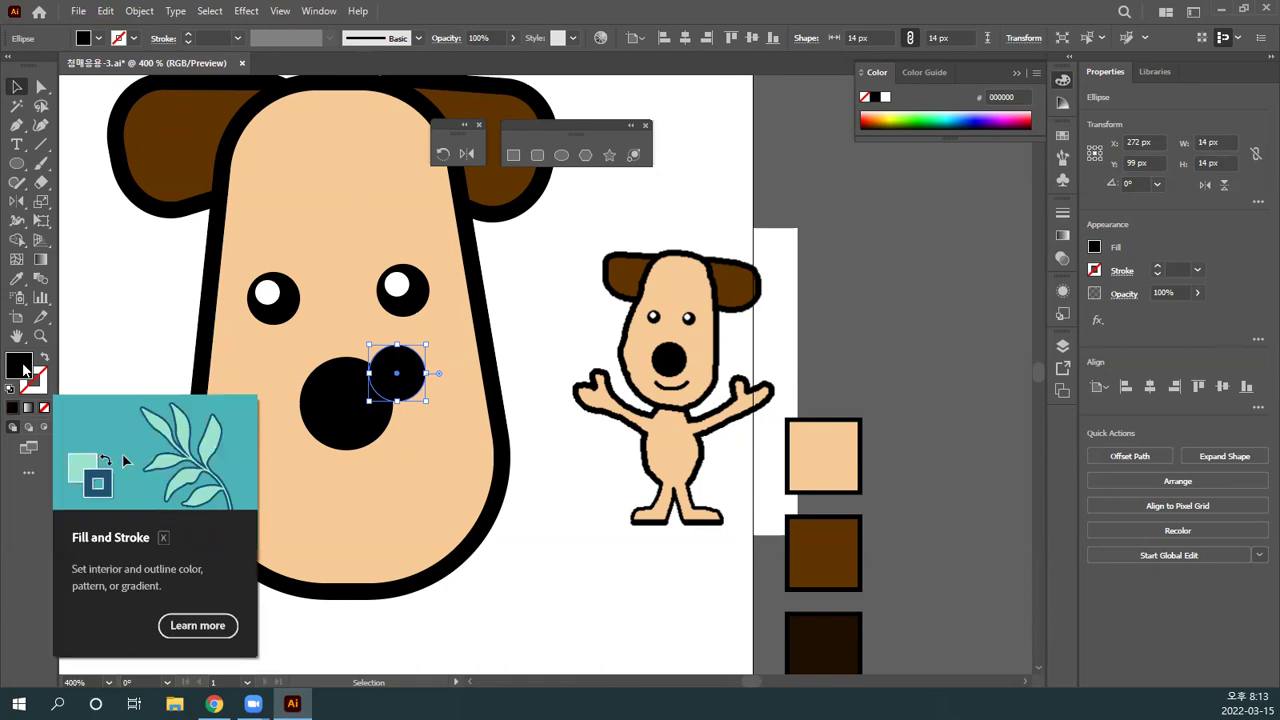
double_click(22, 368)
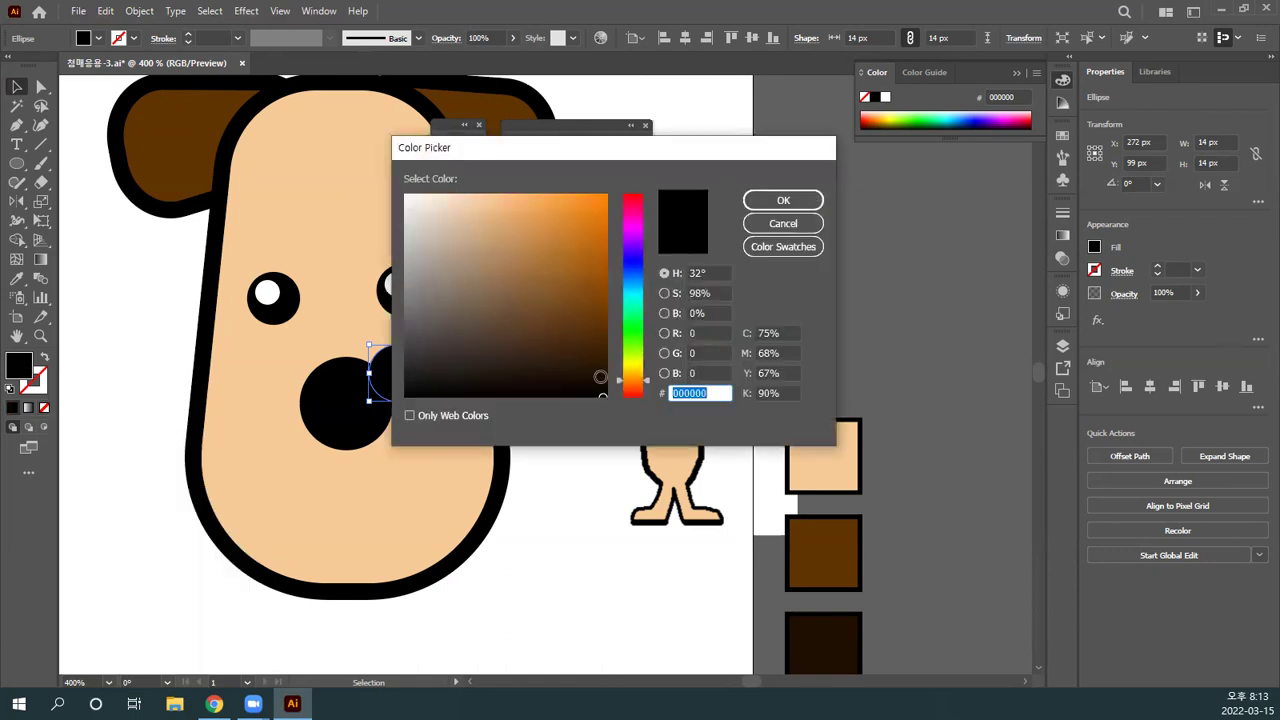
mouse_move(405, 340)
left_mouse_down()
mouse_move(403, 199)
mouse_move(400, 380)
mouse_move(400, 320)
mouse_move(554, 277)
mouse_move(408, 331)
mouse_move(406, 361)
left_mouse_up()
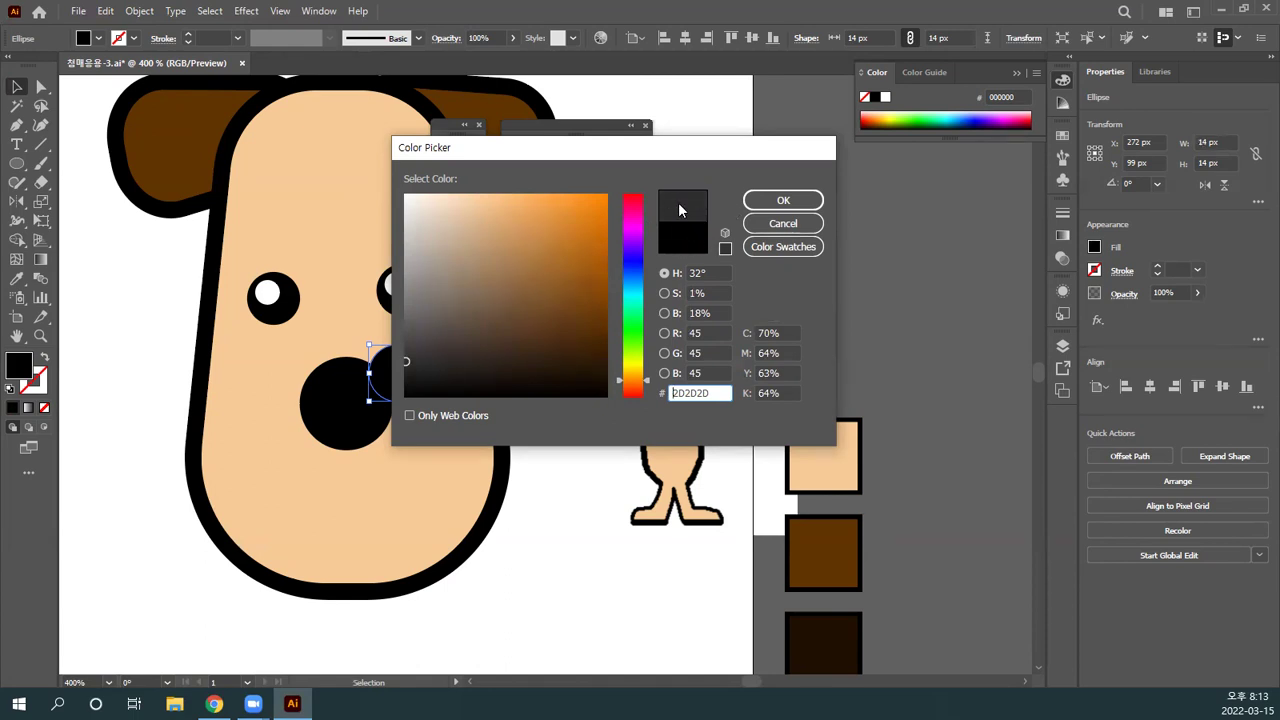
left_click(752, 208)
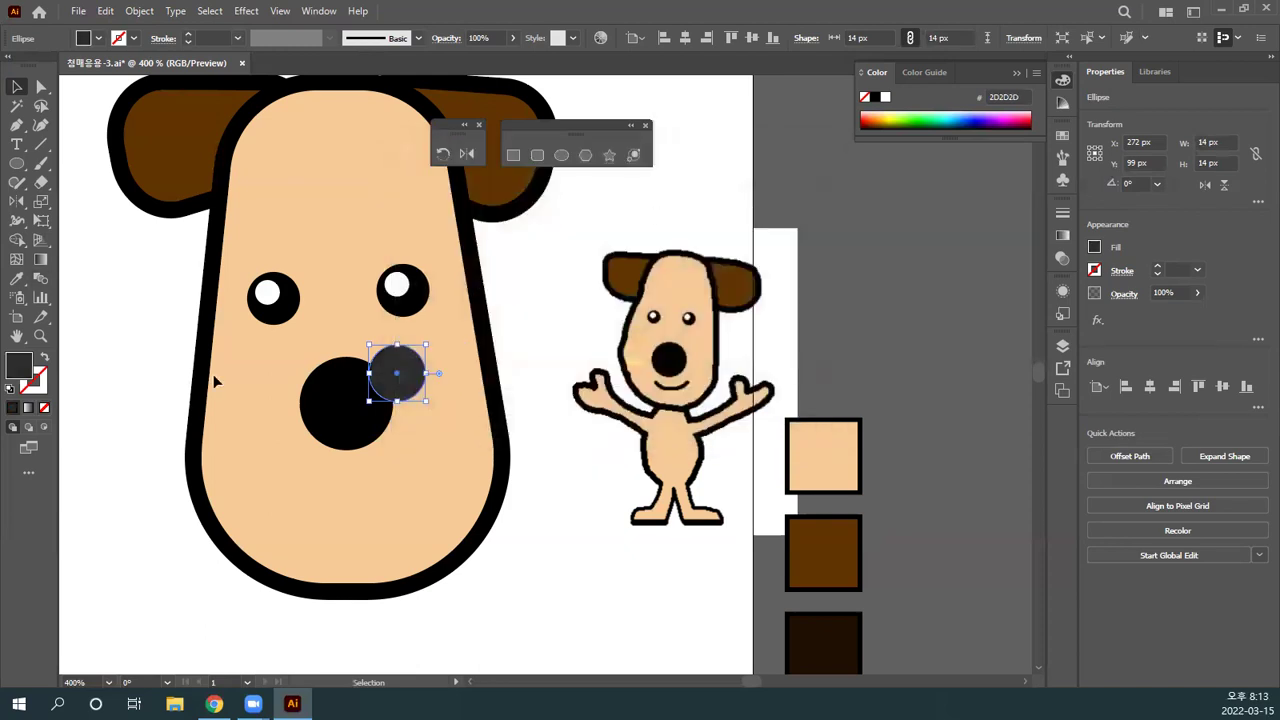
left_click_drag(395, 398, 364, 383)
left_click(416, 383)
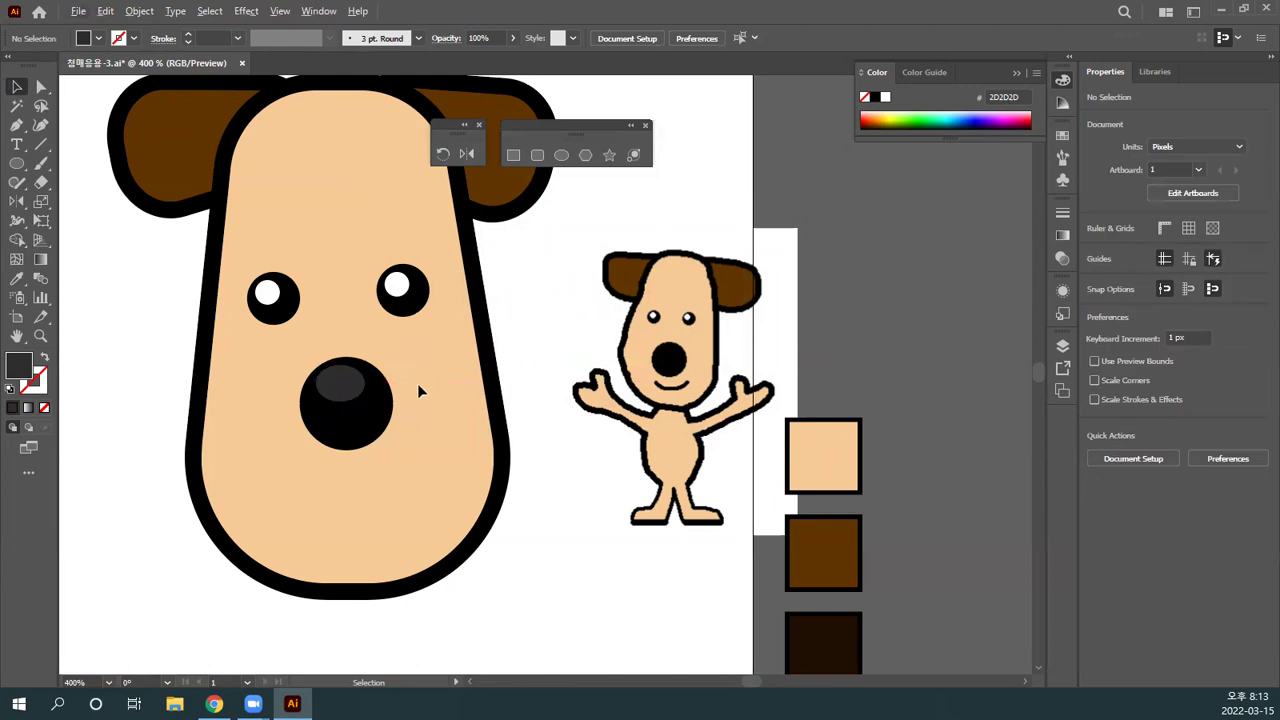
Step: Group the nose circle with its grey highlight
left_click_drag(437, 423, 449, 451)
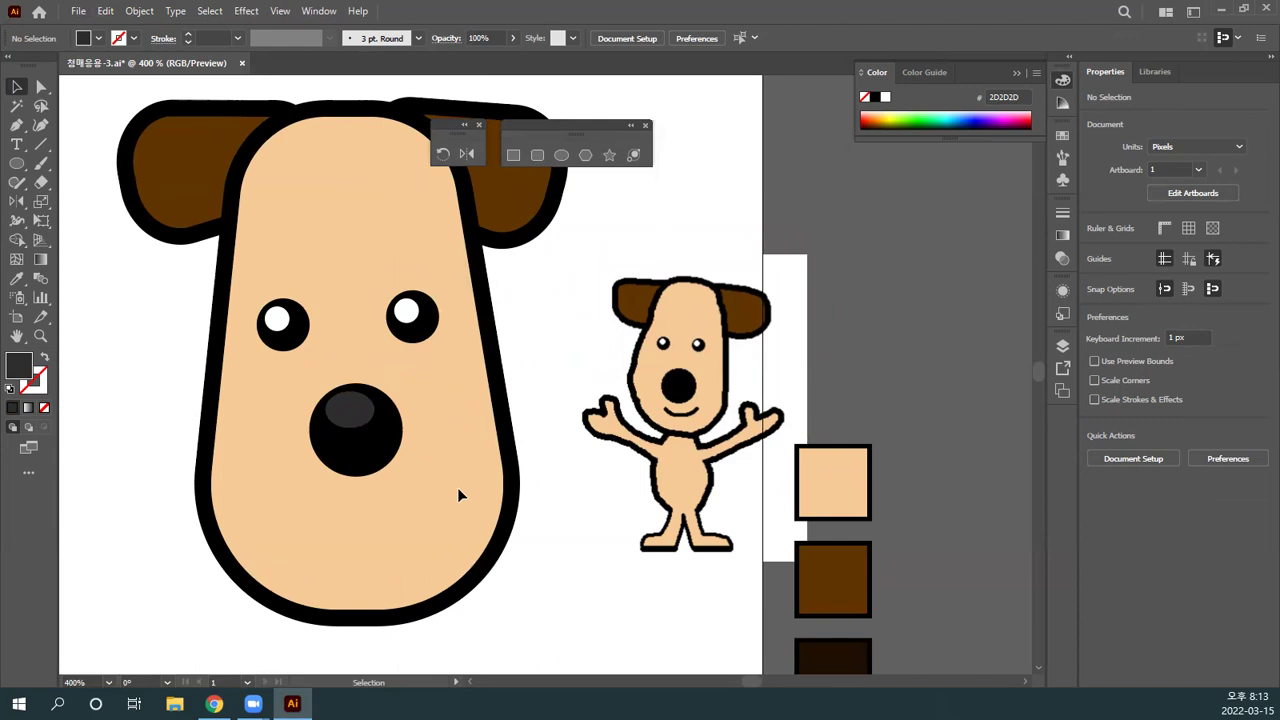
left_click(313, 400)
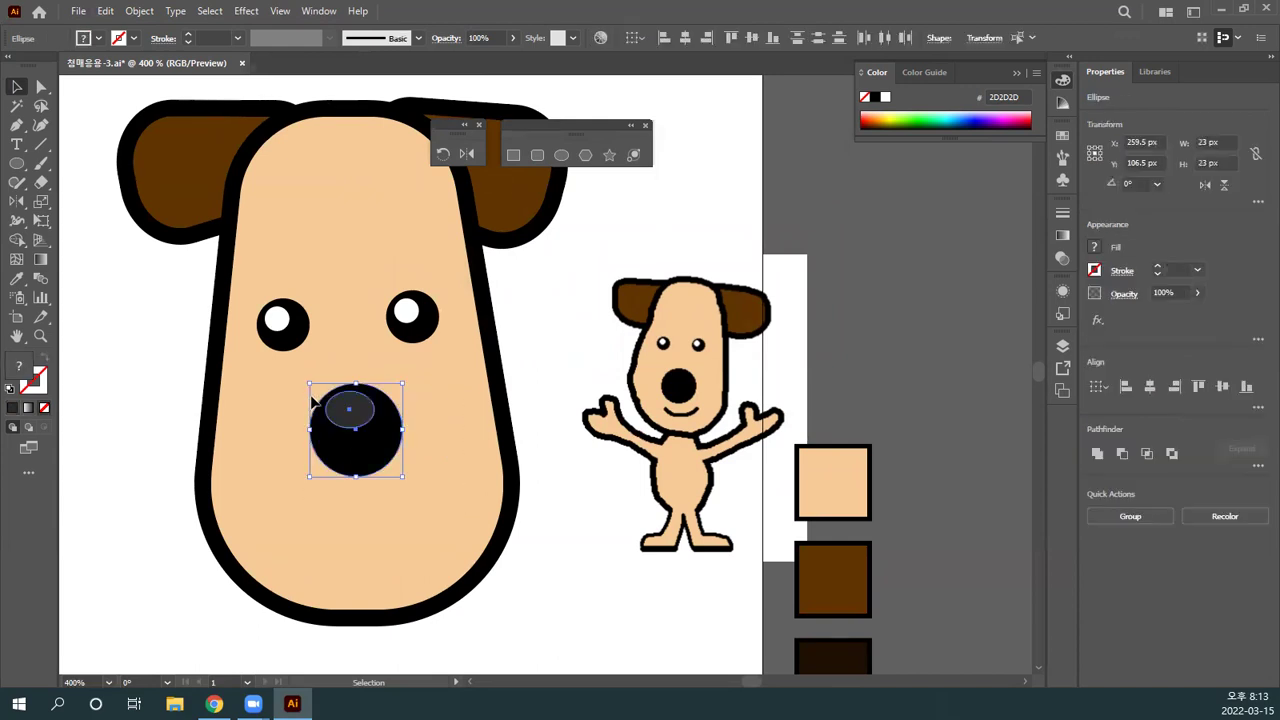
left_click(445, 406)
left_click(398, 424)
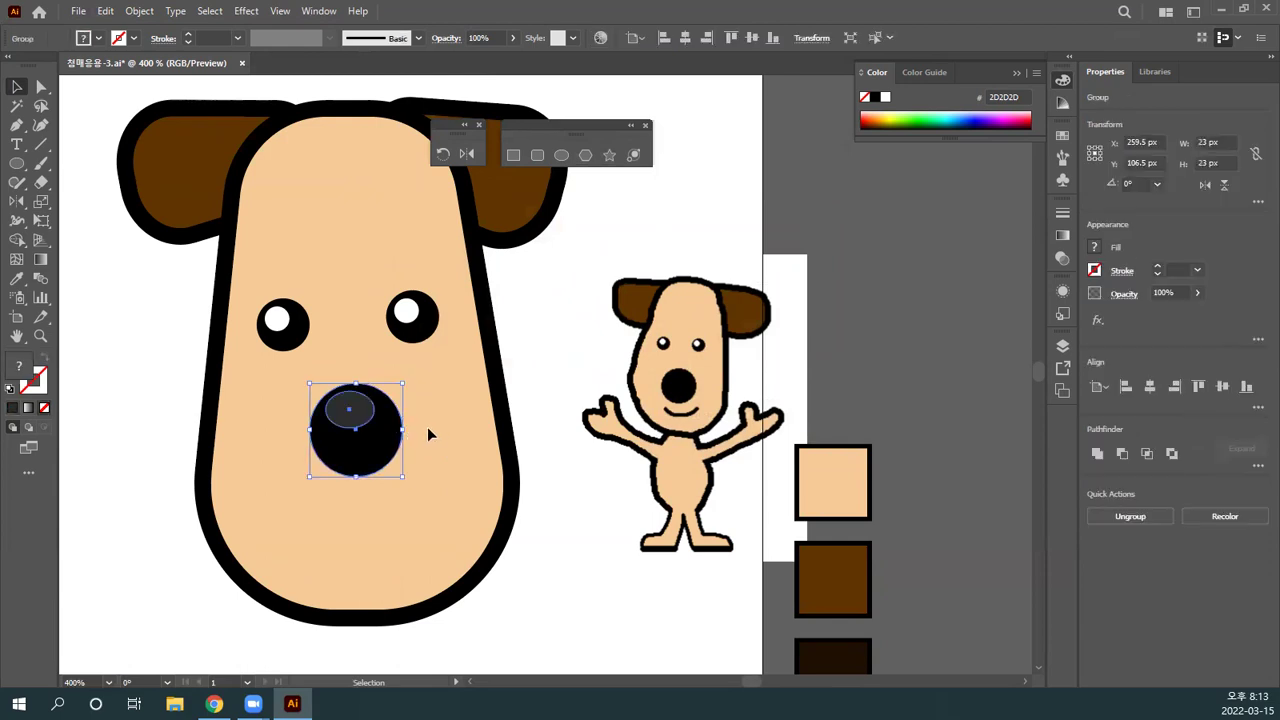
left_click(471, 471)
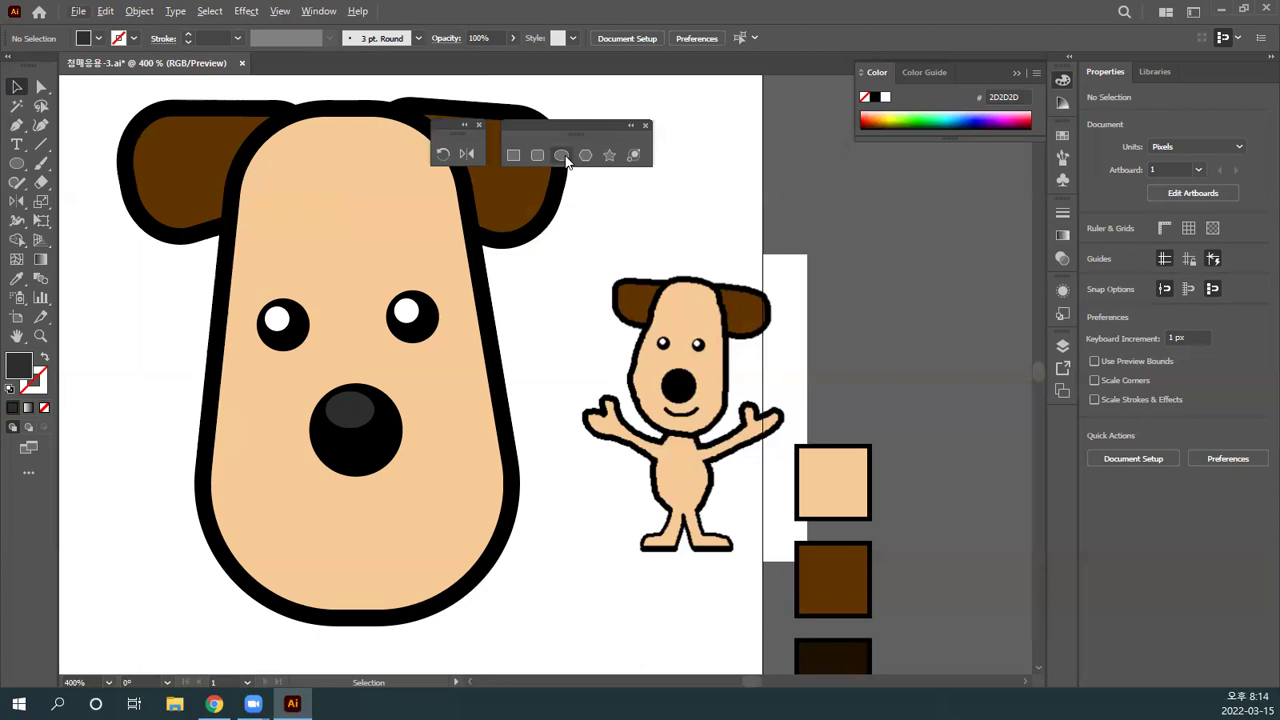
Step: Copy the nose group to the area of the face directly below the nose
left_click(390, 445)
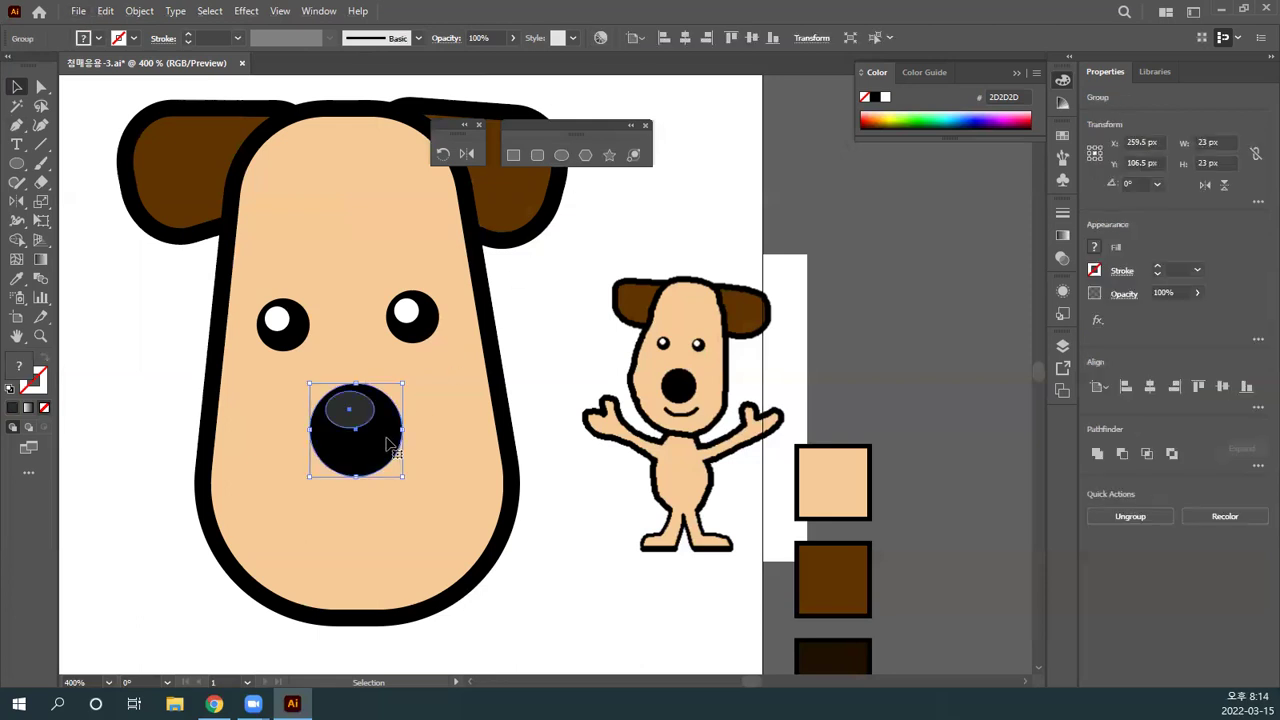
left_click(443, 428)
left_click(372, 432)
left_click_drag(393, 410, 398, 536)
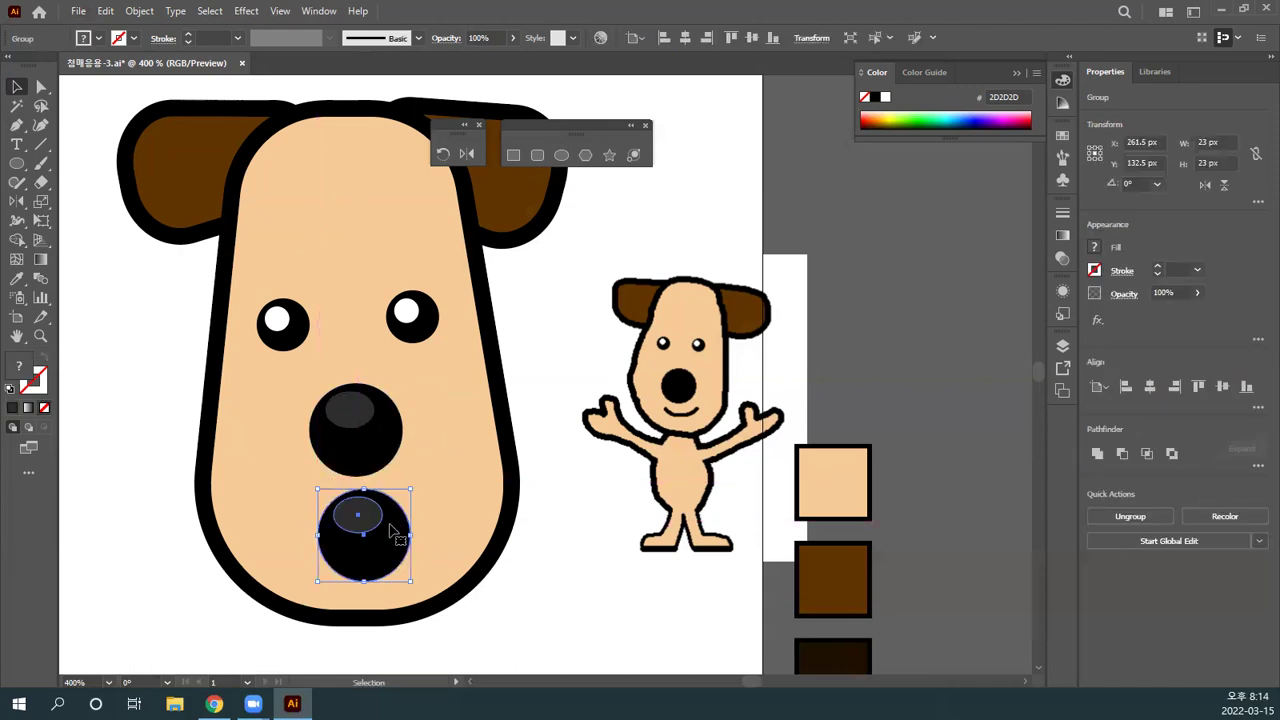
Step: Delete the grey highlight from the copied nose and select the remaining black circle
key("ctrl+shift+a")
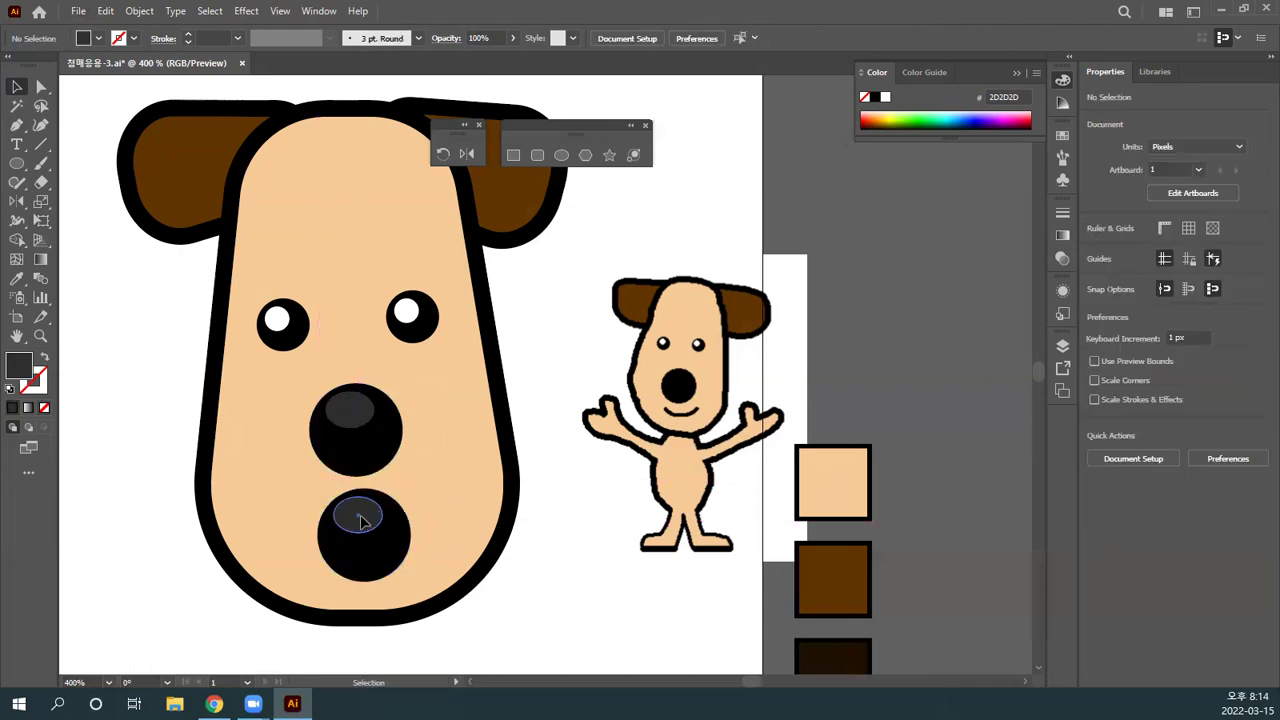
left_click(362, 521)
key("Delete")
left_click(384, 548)
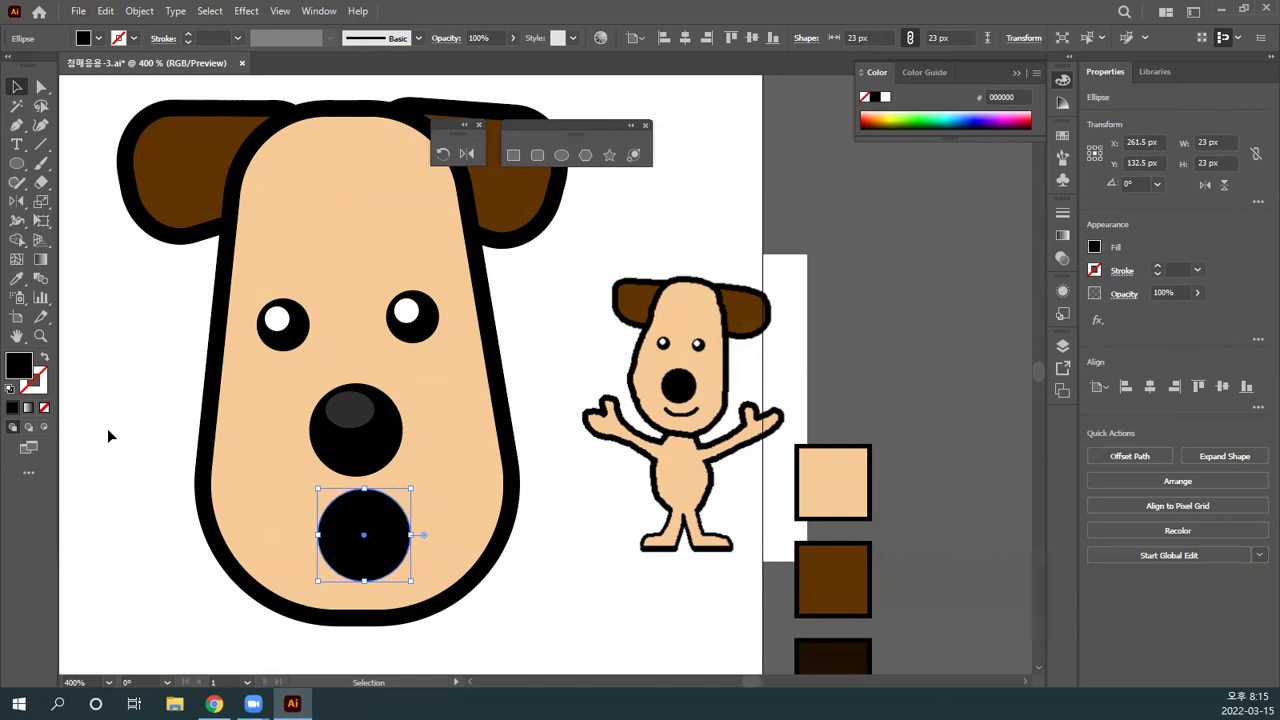
Step: Swap the copied circle's fill and stroke to make it an unfilled ring with a 1 pt black outline
left_click_drag(174, 466, 53, 336)
left_click_drag(239, 426, 231, 418)
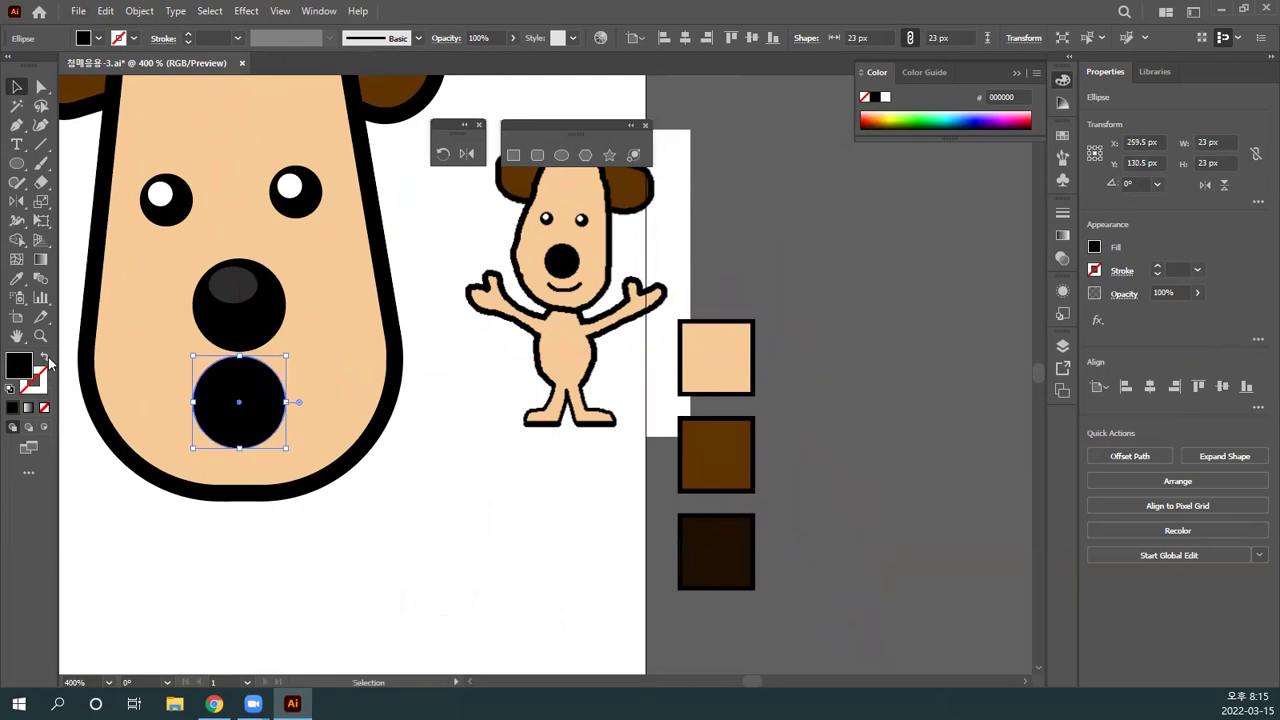
left_click(44, 360)
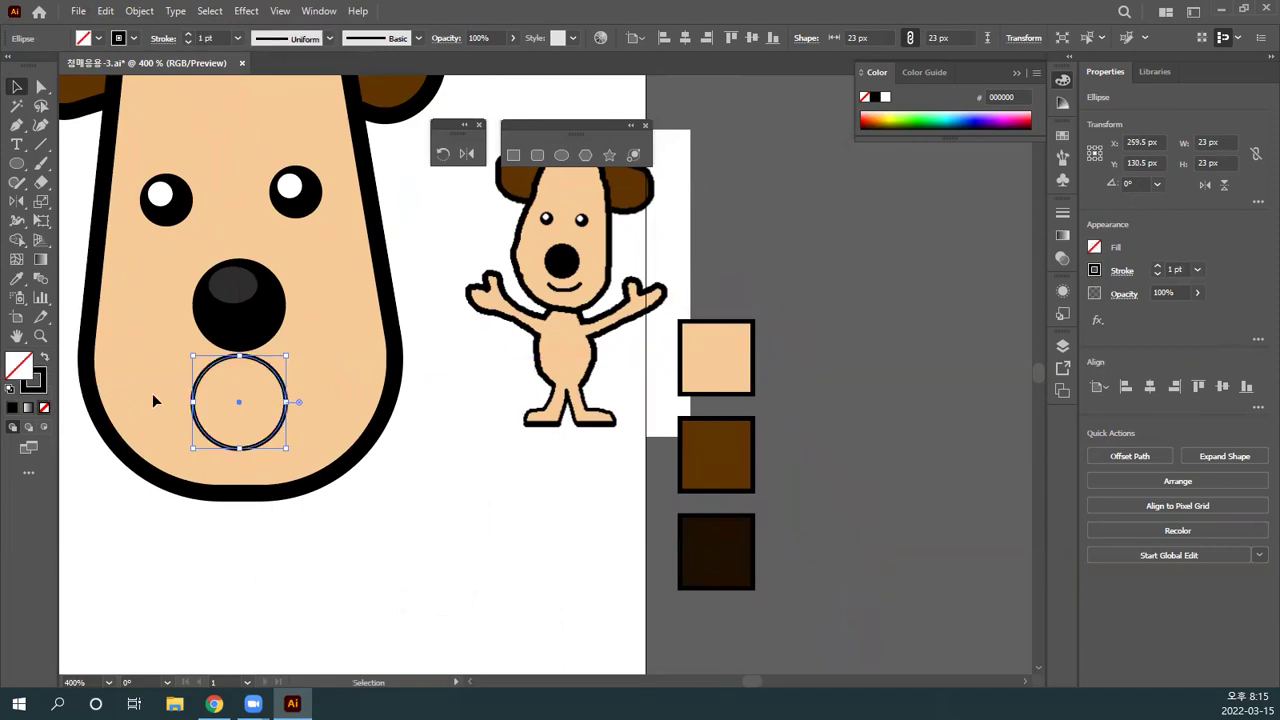
left_click(190, 430)
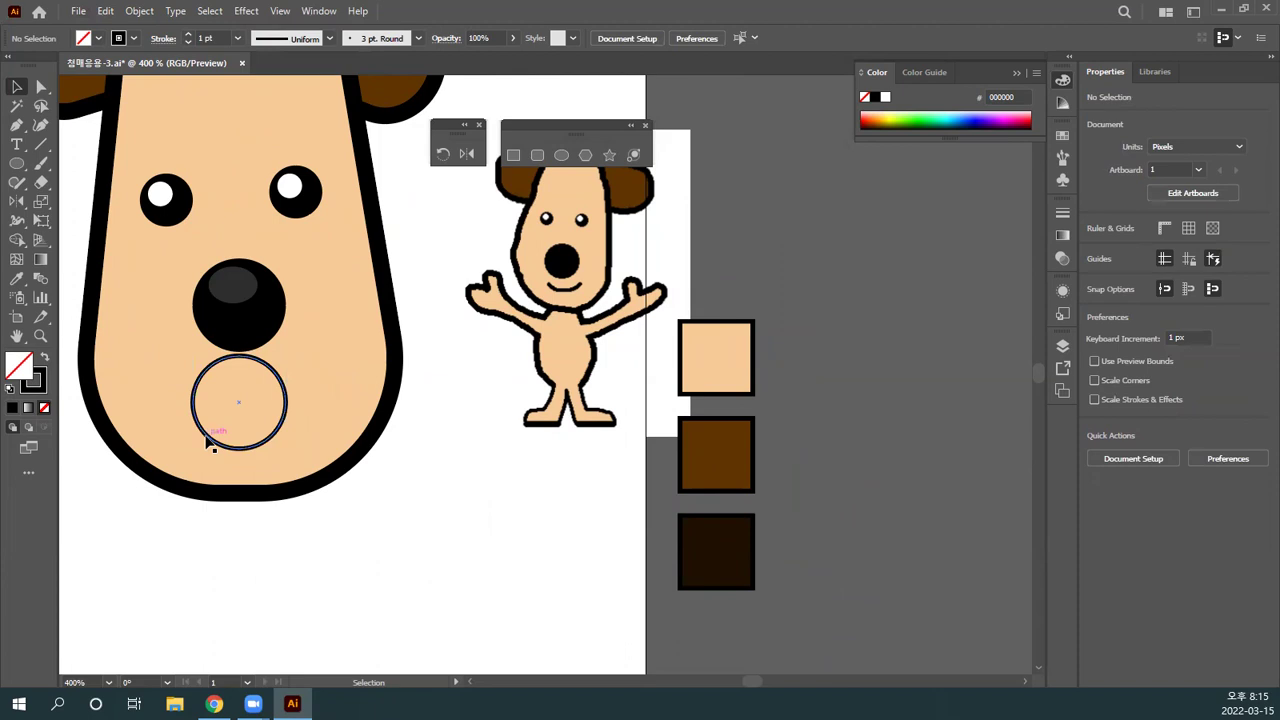
Step: Move the outlined circle slightly down below the nose, to about X 260 px, Y 135 px
left_click(207, 437)
scroll(198, 432, "up", 1)
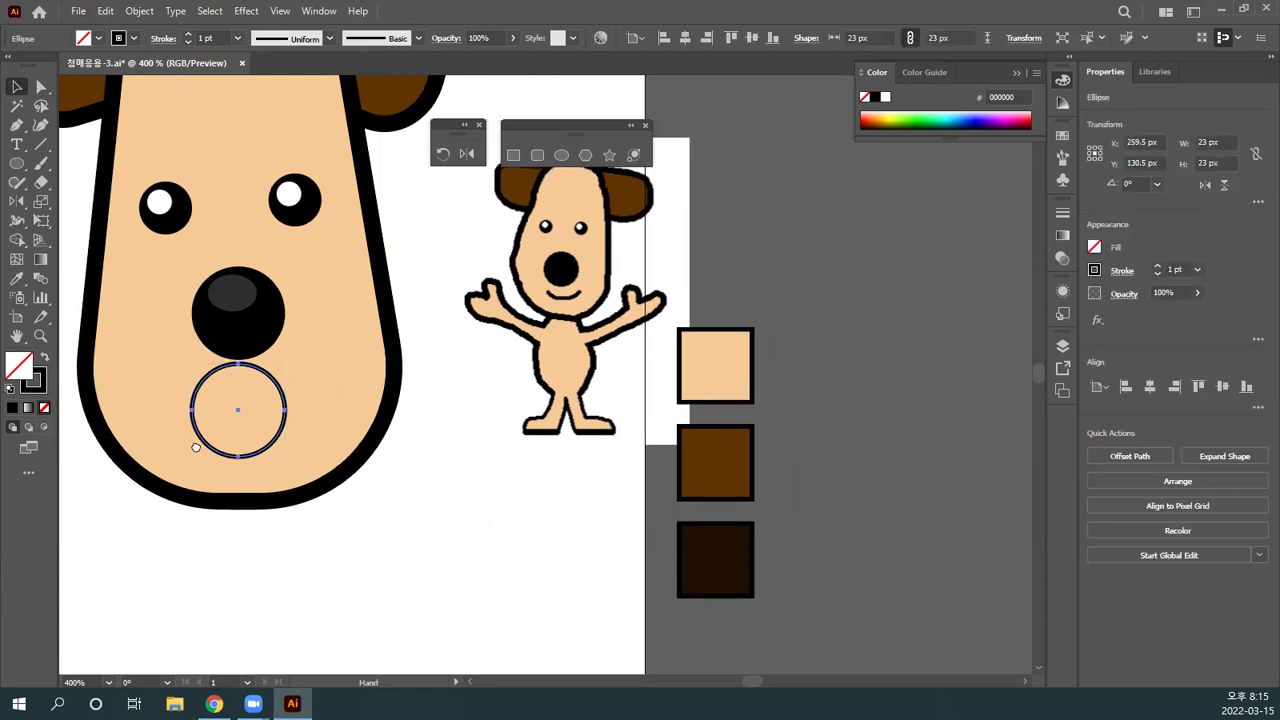
left_click_drag(207, 455, 209, 473)
key("ctrl+shift+a")
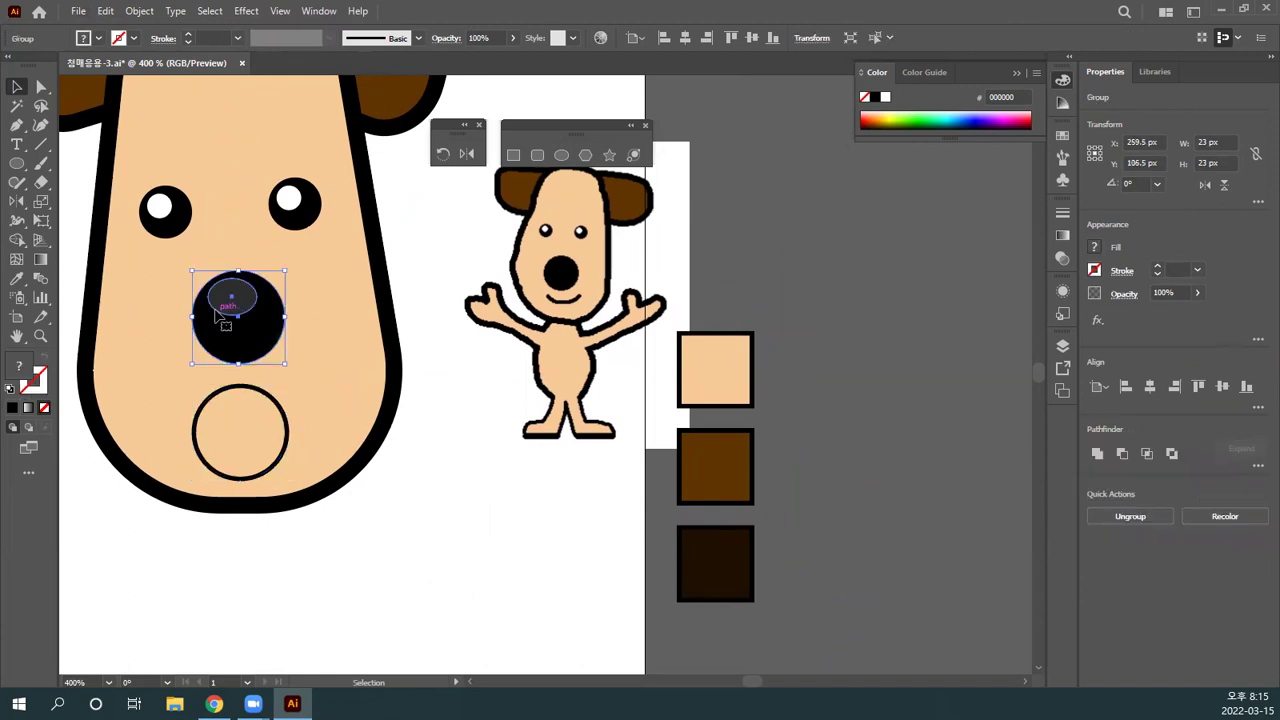
left_click(288, 448)
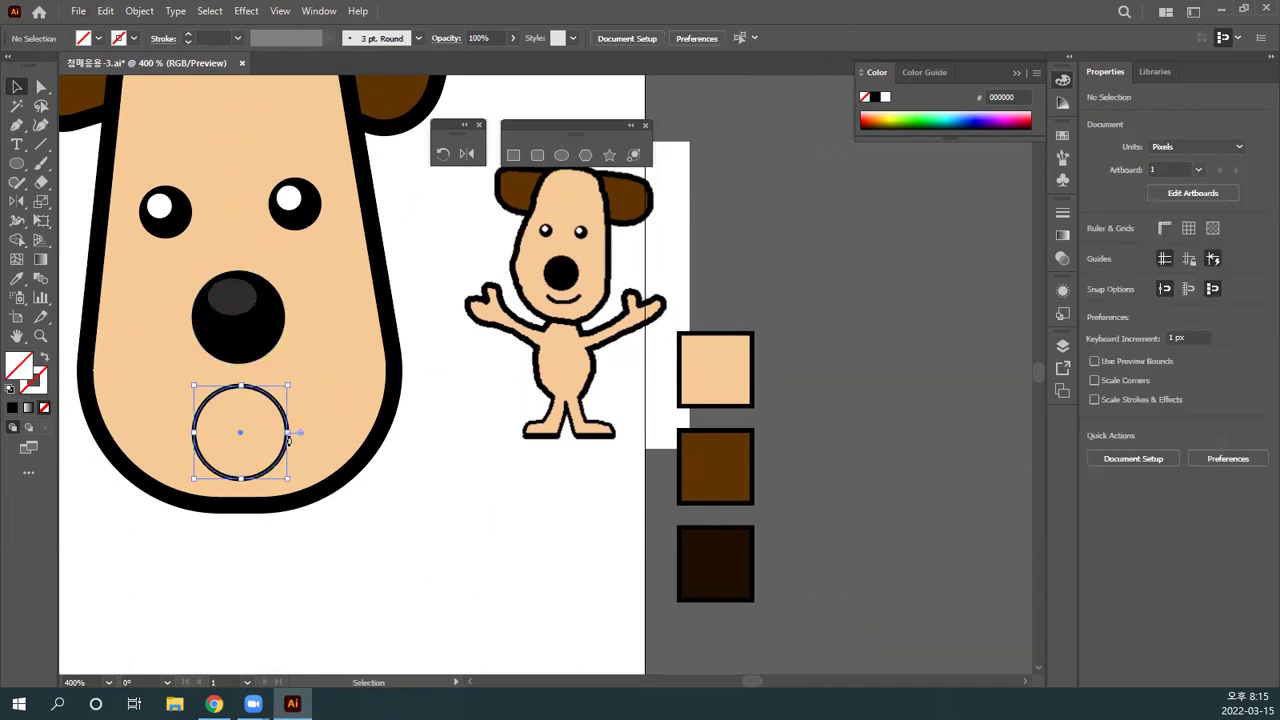
key("ctrl+shift+a")
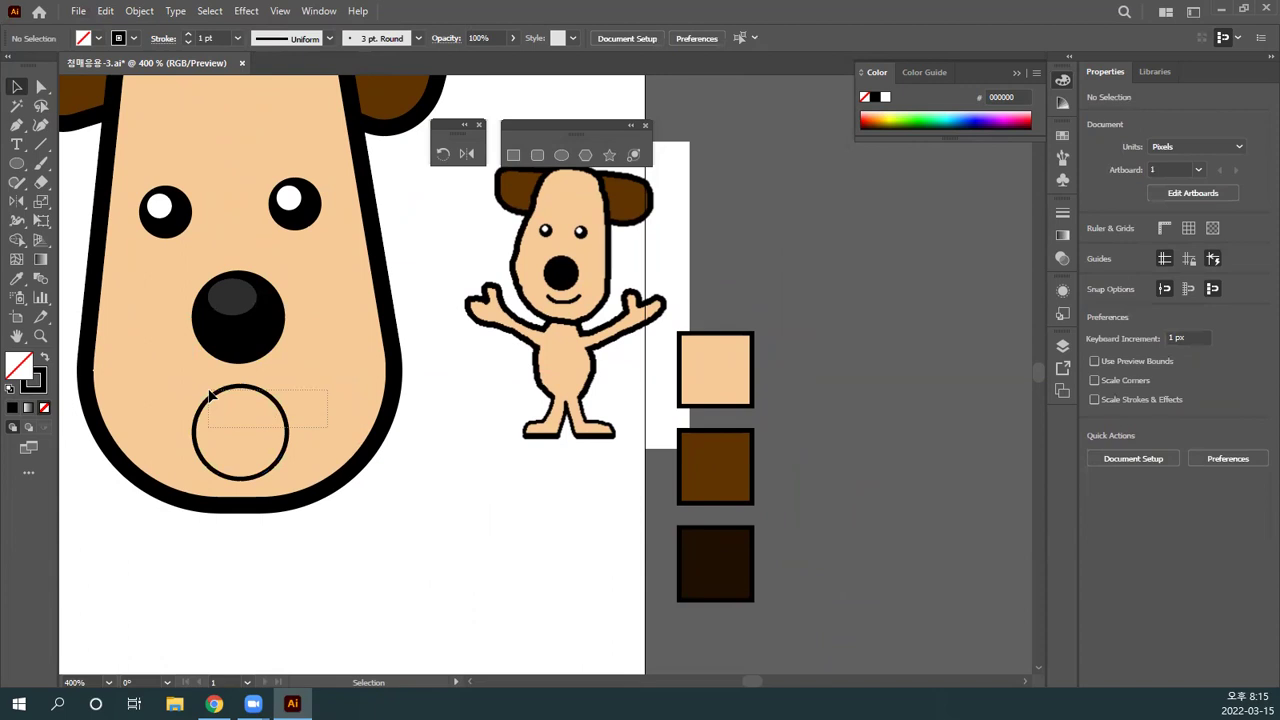
Step: Stretch and flatten the outlined circle into a horizontal oval about 33 px wide and 20 px high
left_click(214, 397)
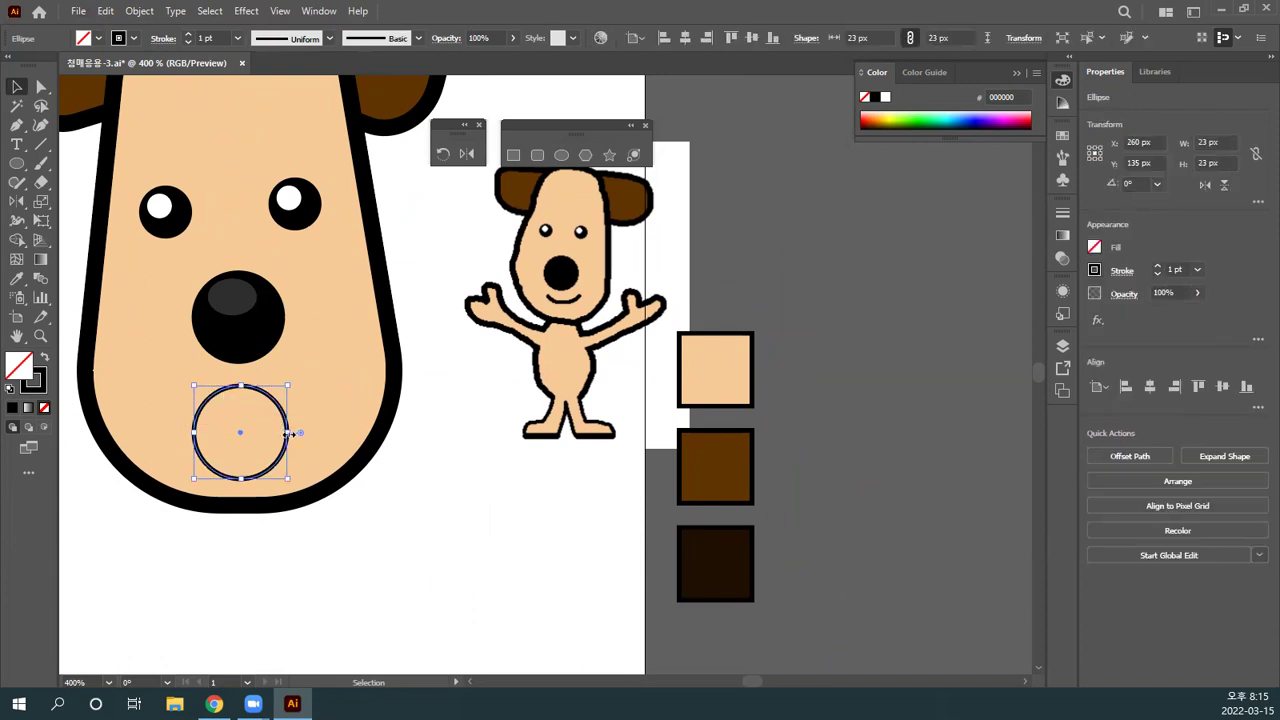
left_click_drag(290, 433, 367, 434)
key("ctrl+z")
mouse_move(290, 433)
left_mouse_down()
mouse_move(318, 433)
mouse_move(245, 433)
mouse_move(348, 433)
mouse_move(250, 433)
mouse_move(342, 430)
mouse_move(254, 433)
mouse_move(320, 433)
mouse_move(262, 433)
mouse_move(313, 432)
mouse_move(263, 431)
mouse_move(292, 431)
left_mouse_up()
left_click_drag(244, 354, 281, 405)
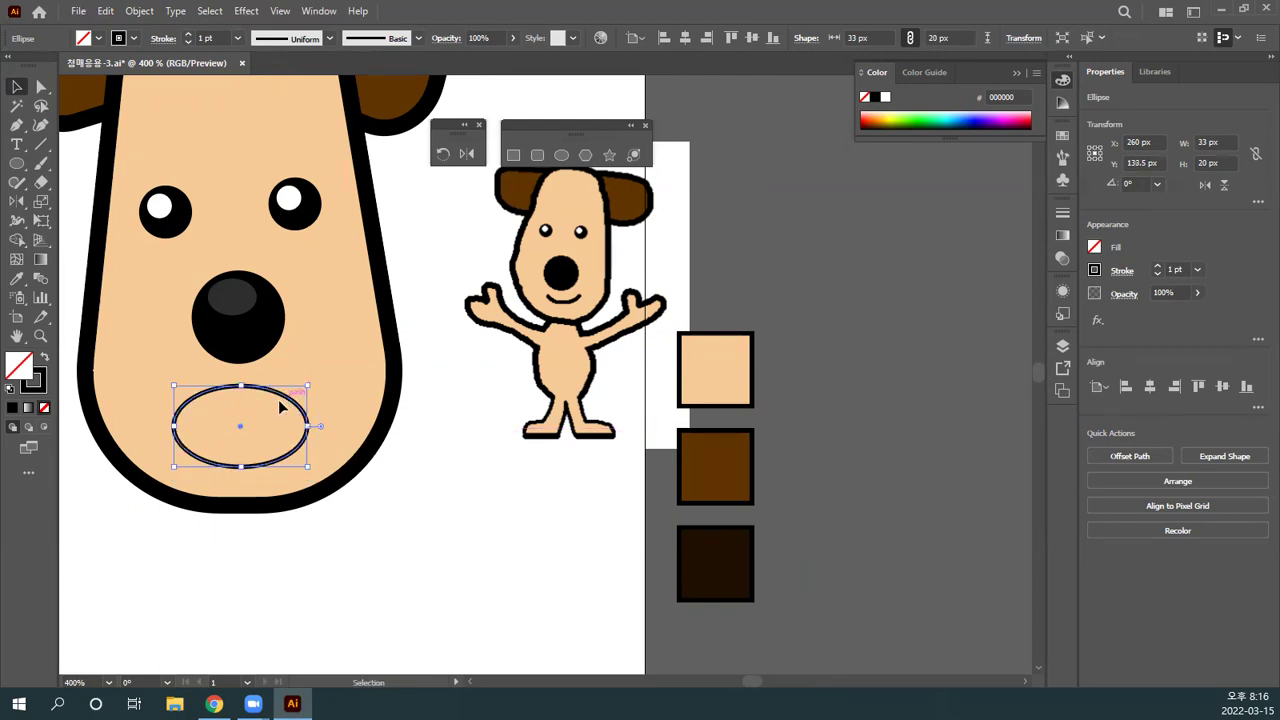
left_click(158, 355)
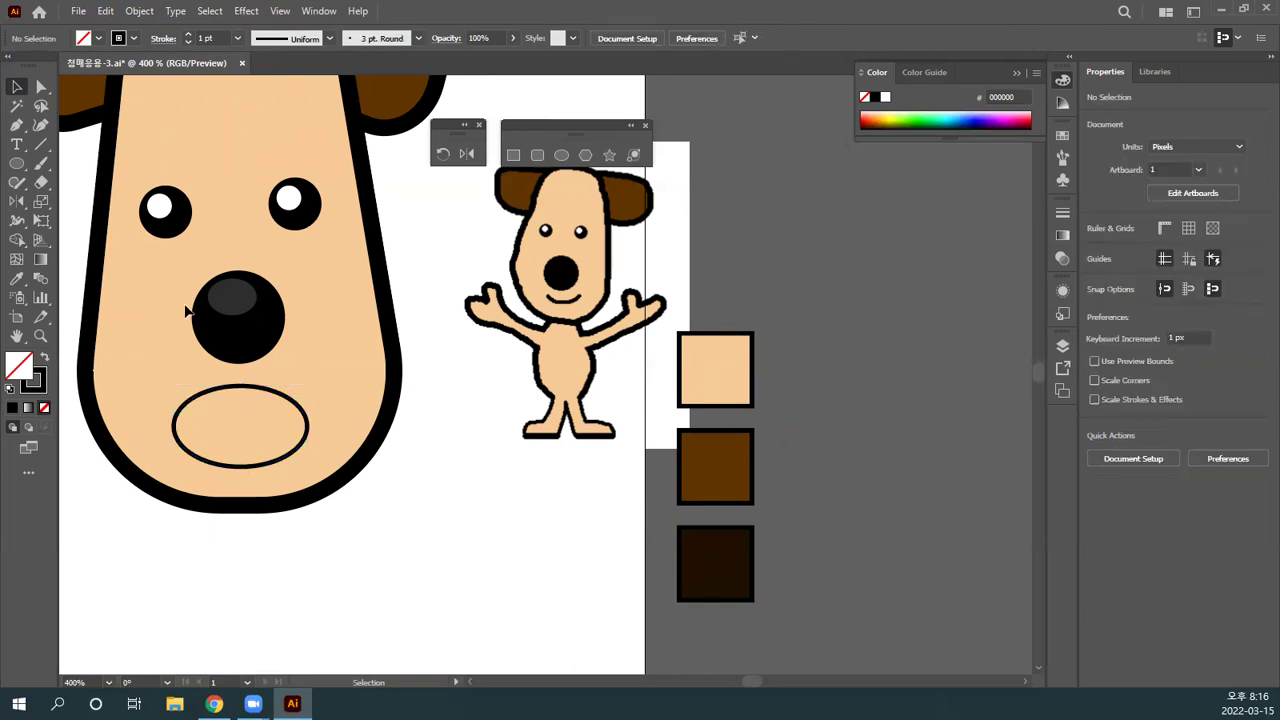
Step: Delete the oval's top anchor point to leave only its lower half as a smiling mouth curve
left_click(41, 86)
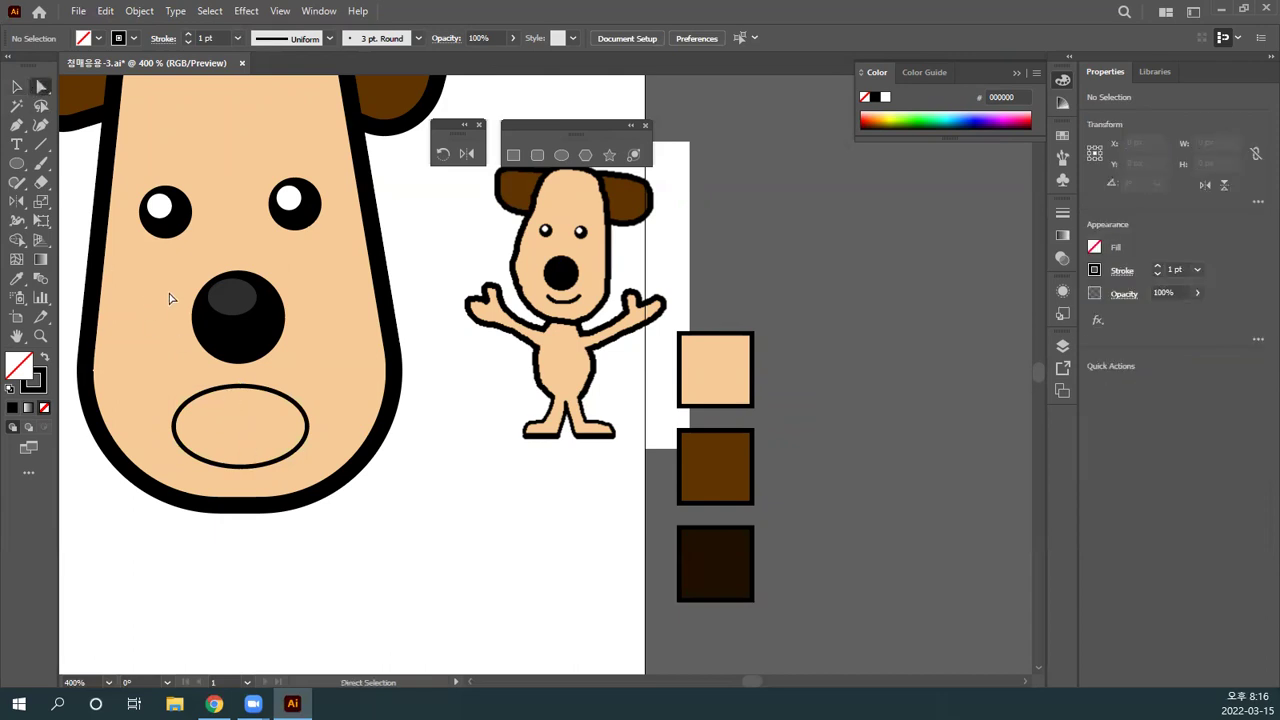
left_click_drag(222, 352, 254, 406)
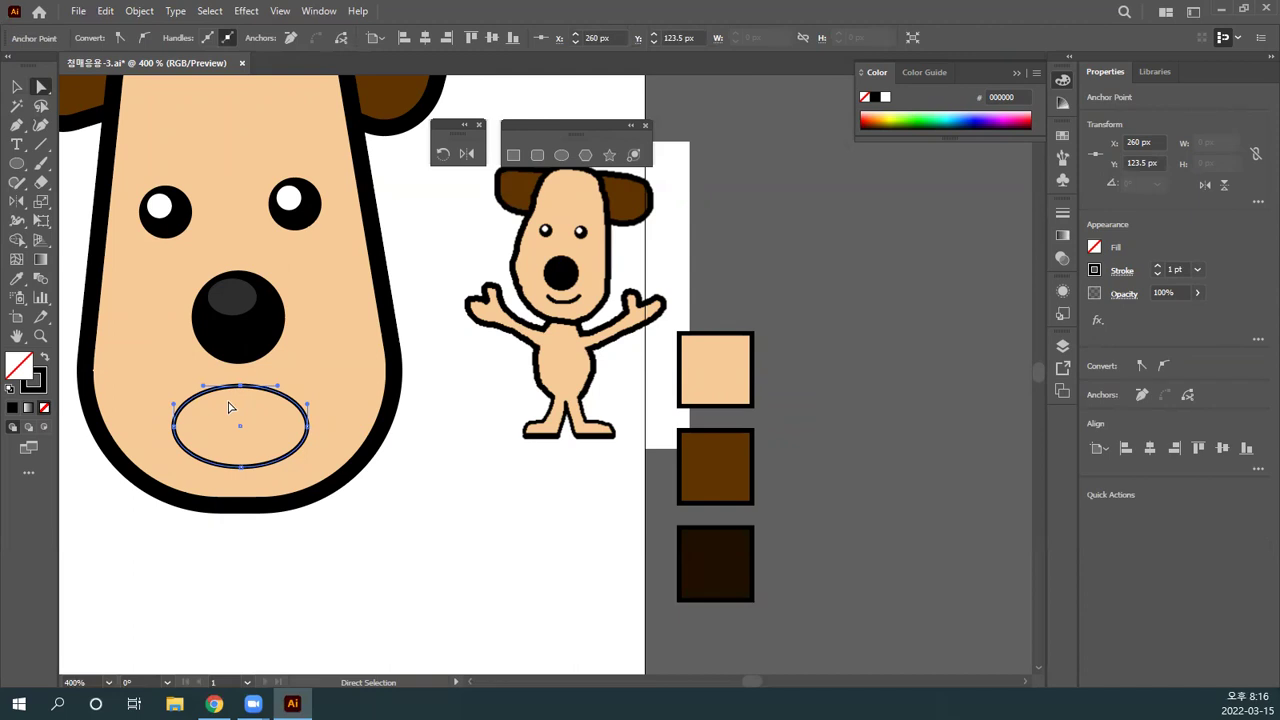
left_click_drag(232, 373, 262, 407)
key("Delete")
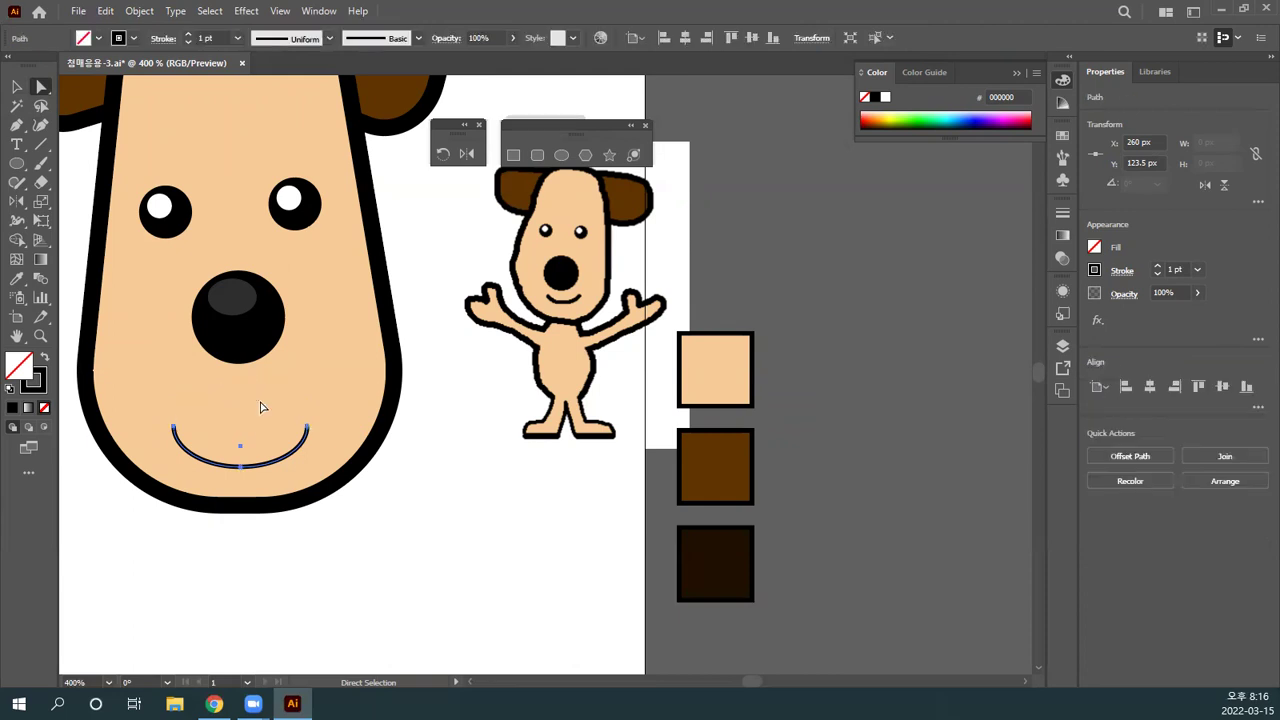
key("ctrl+shift+a")
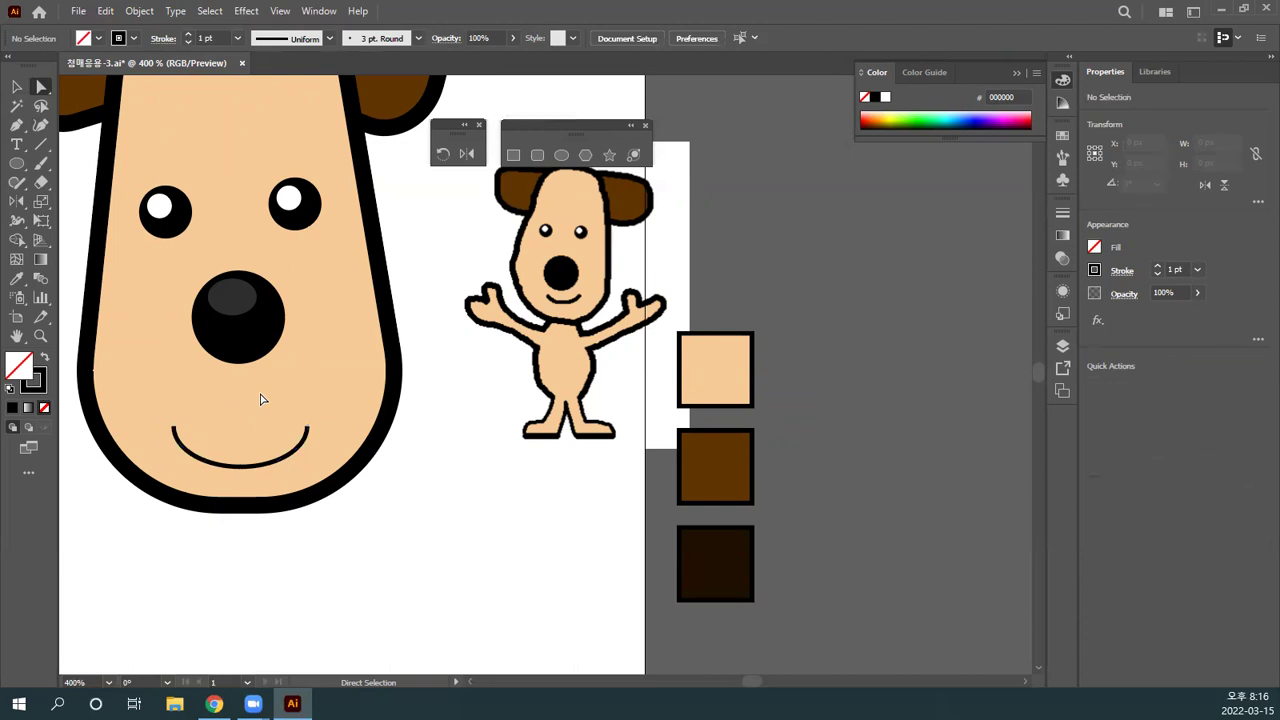
Step: Move the mouth curve up closer to the nose, to Y 128.5 px
left_click_drag(260, 400, 390, 489)
left_click(16, 86)
left_click_drag(382, 566, 386, 536)
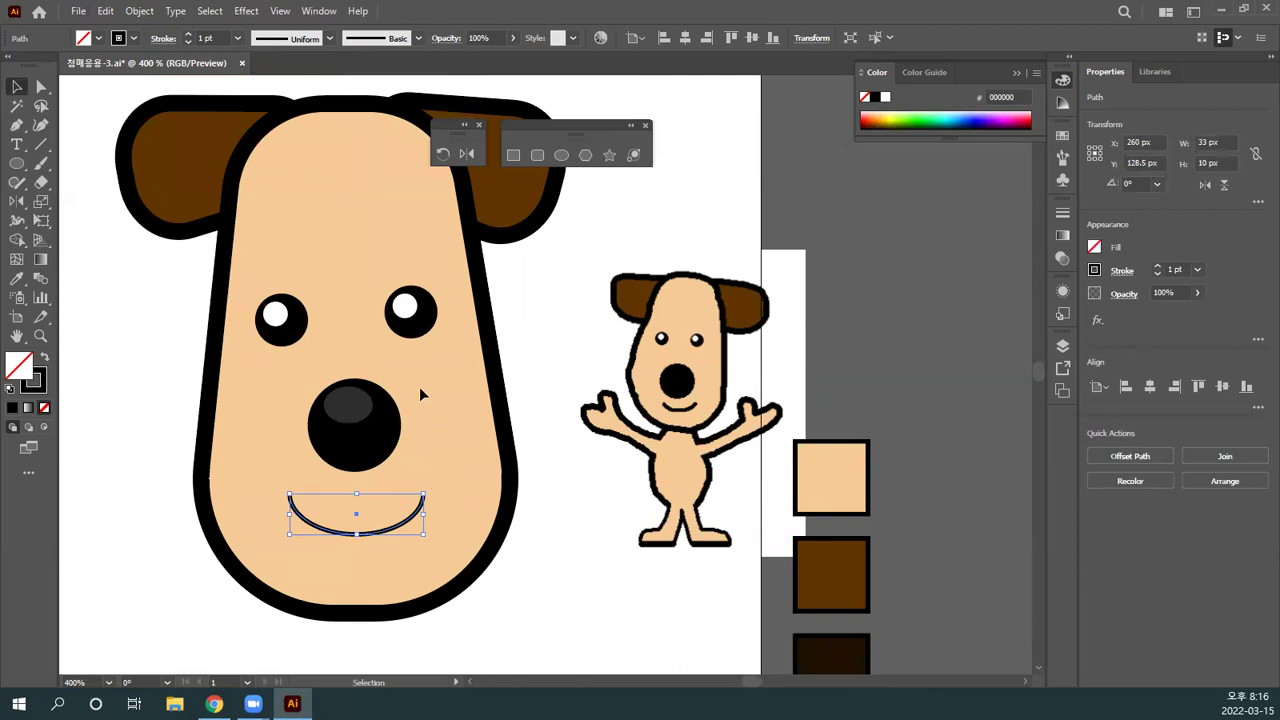
left_click(456, 414)
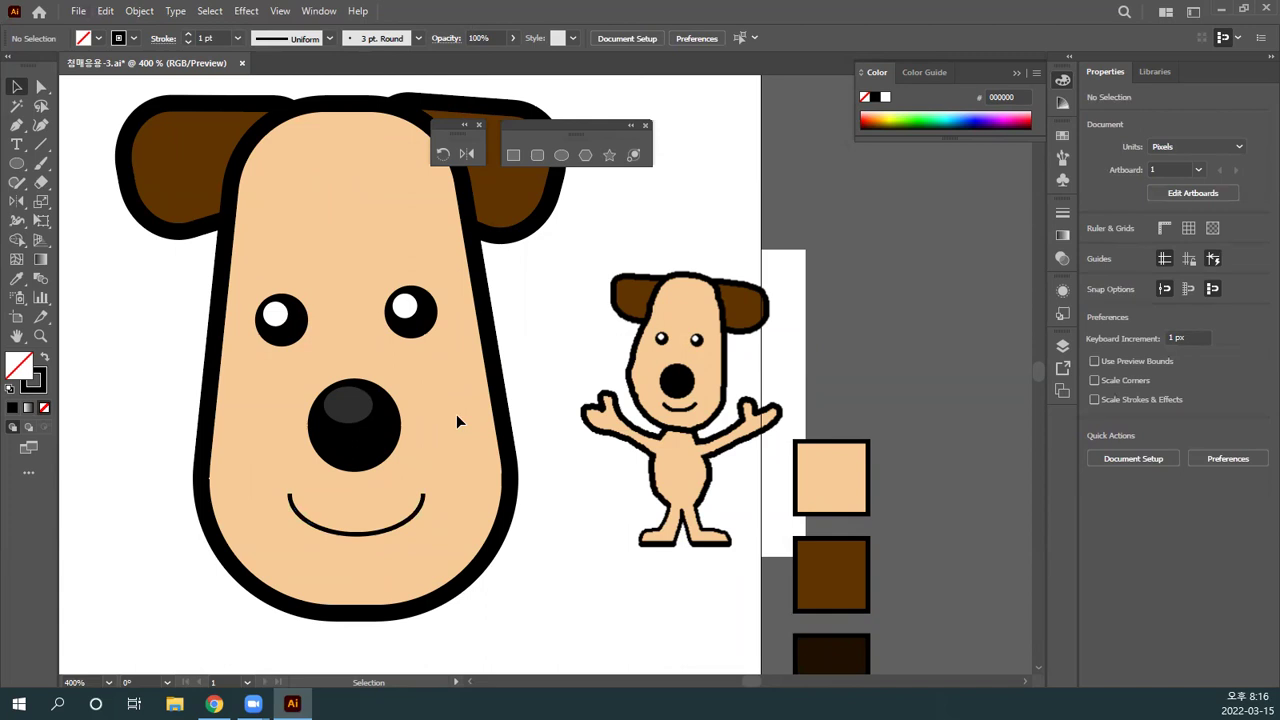
Step: Set the mouth curve's stroke weight to 4 pt
left_click_drag(452, 432, 500, 460)
left_click_drag(503, 520, 410, 458)
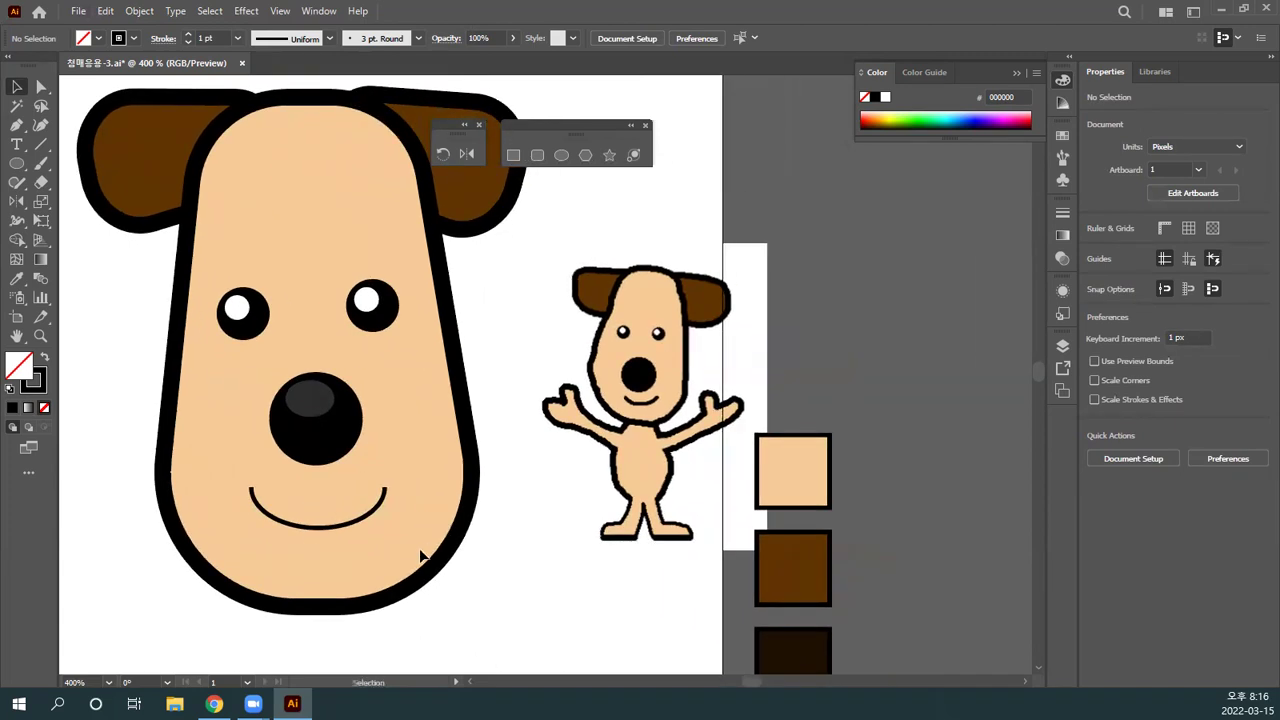
left_click_drag(397, 537, 290, 481)
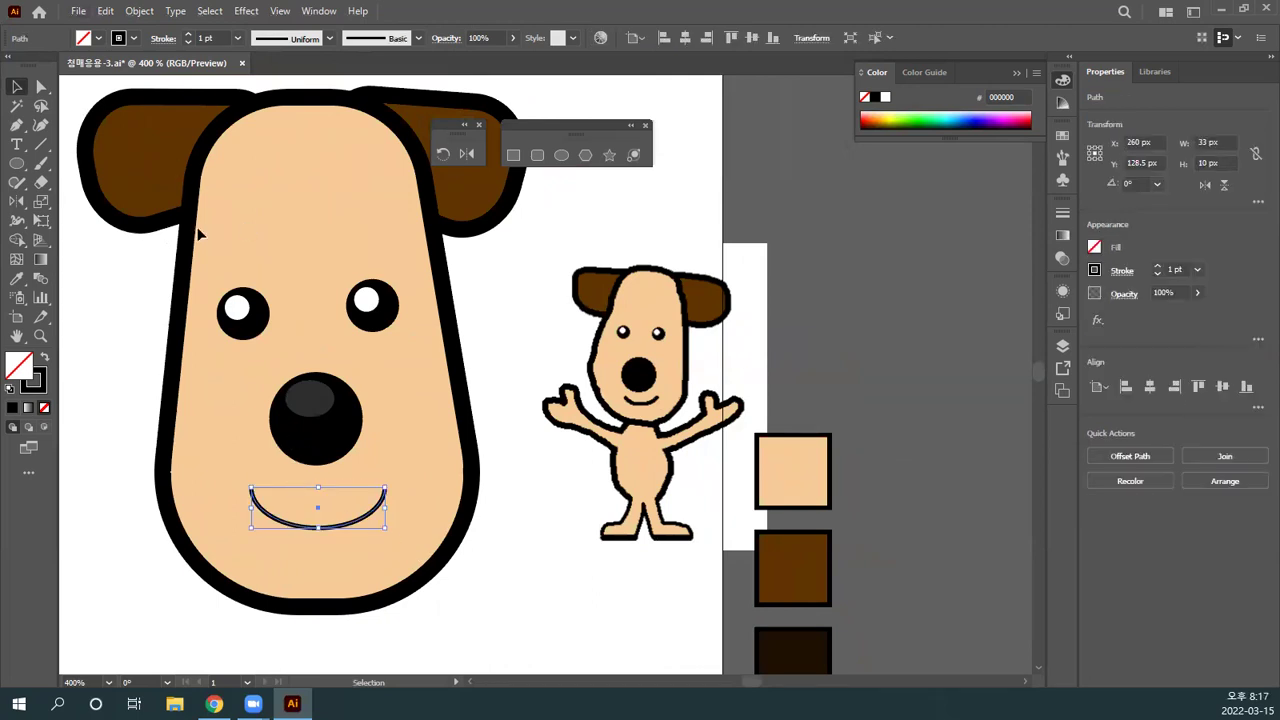
left_click_drag(341, 414, 218, 117)
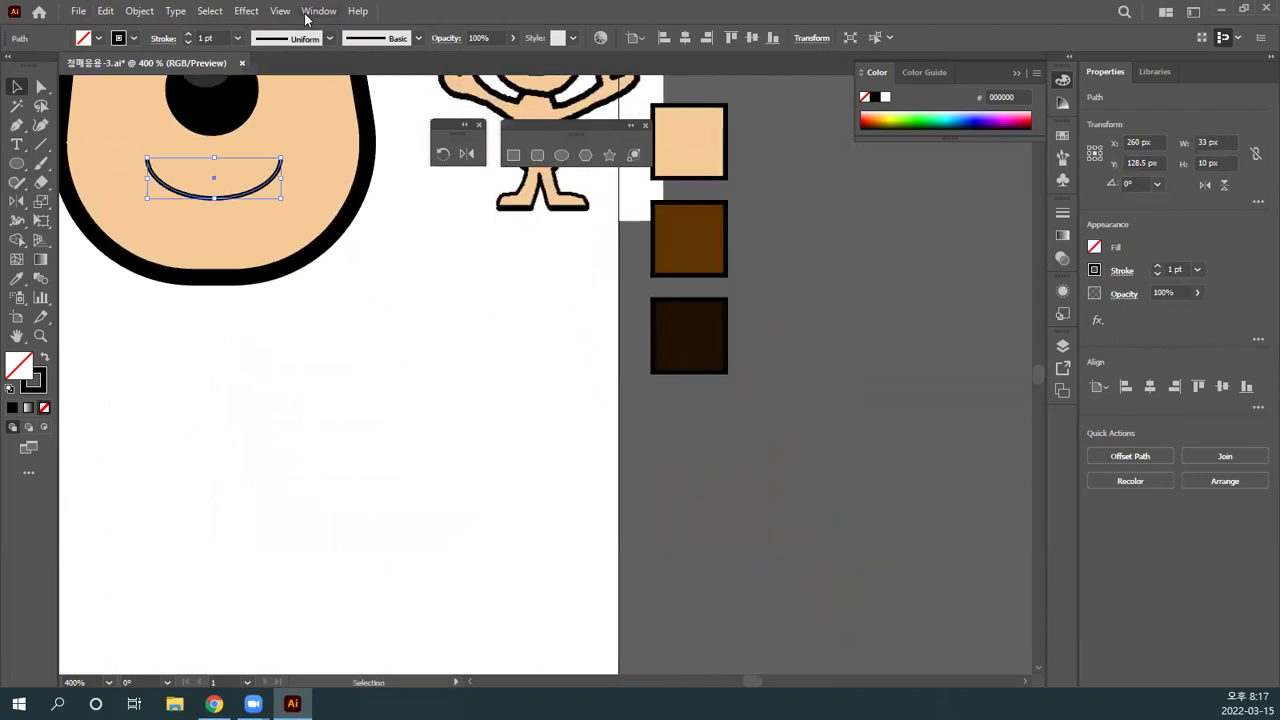
left_click(191, 38)
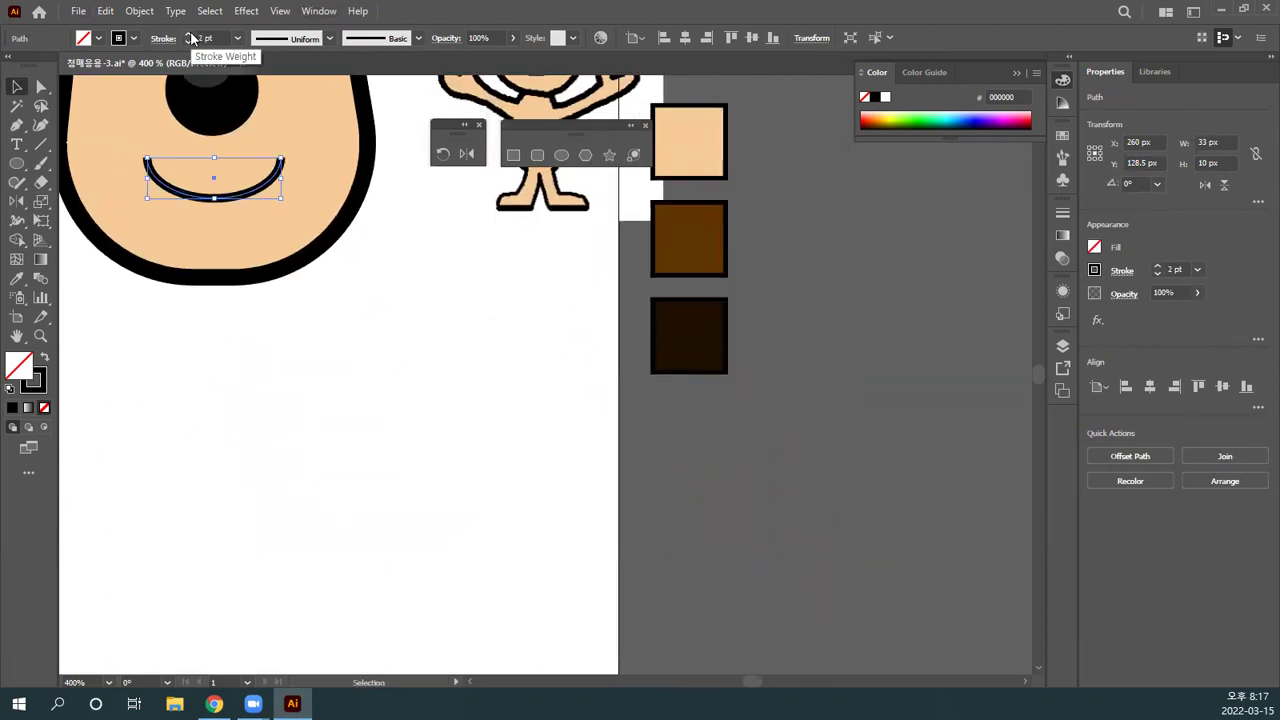
left_click(191, 38)
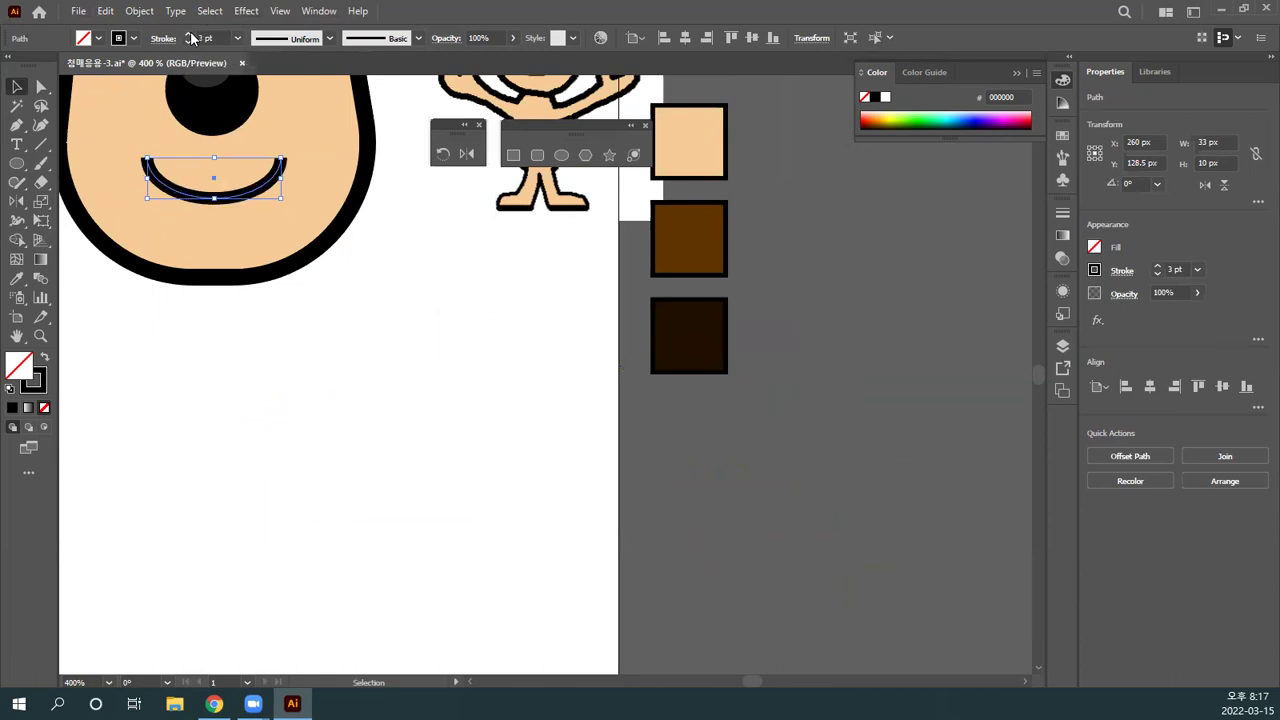
left_click(191, 38)
left_click(191, 38)
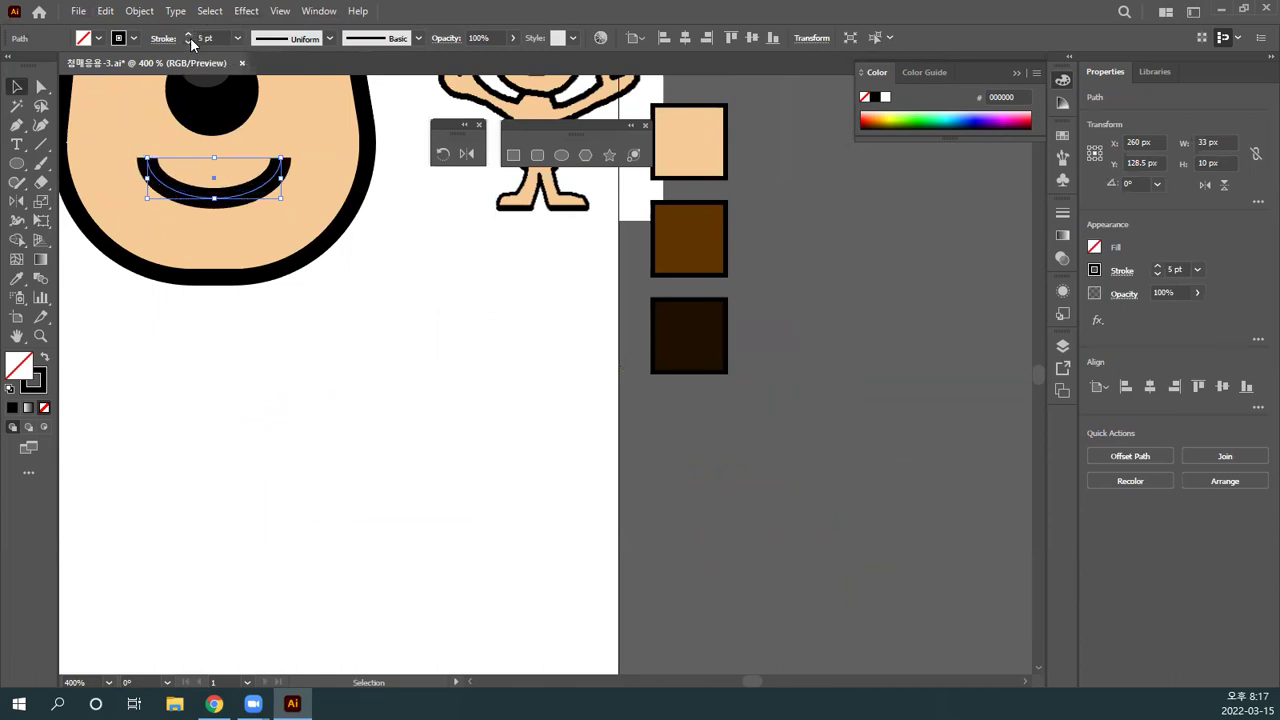
left_click(189, 43)
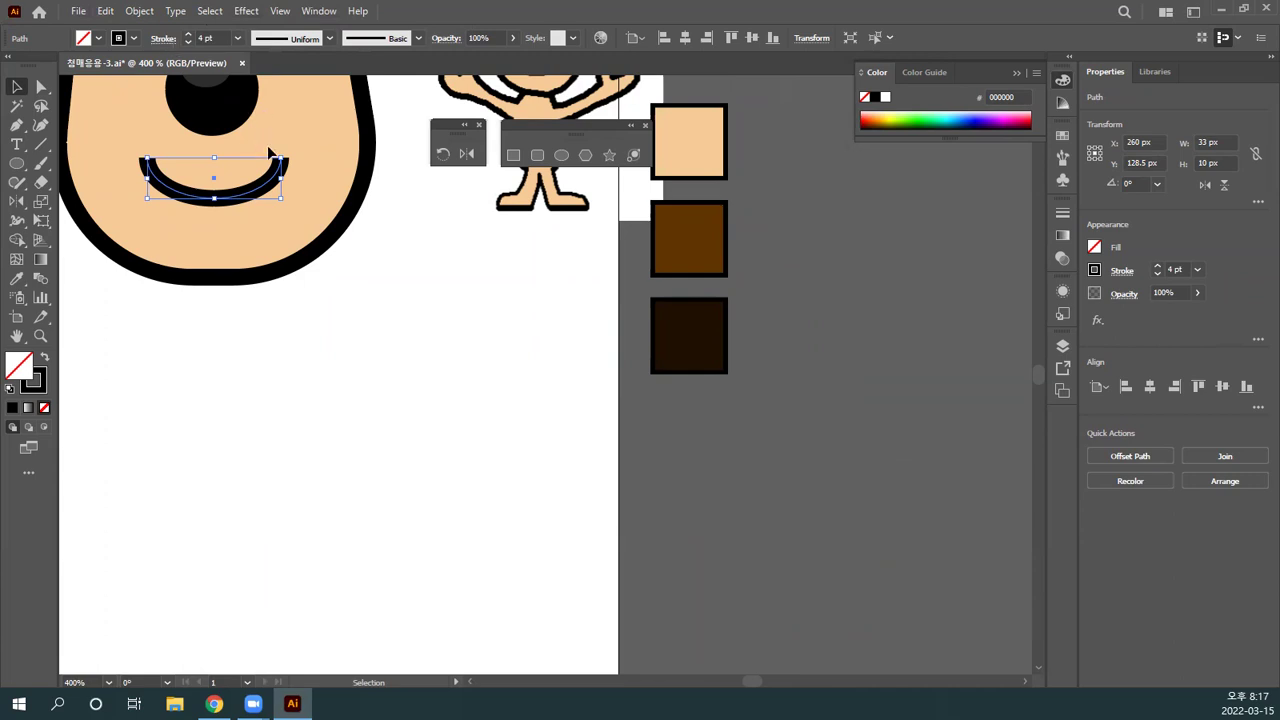
left_click(302, 166)
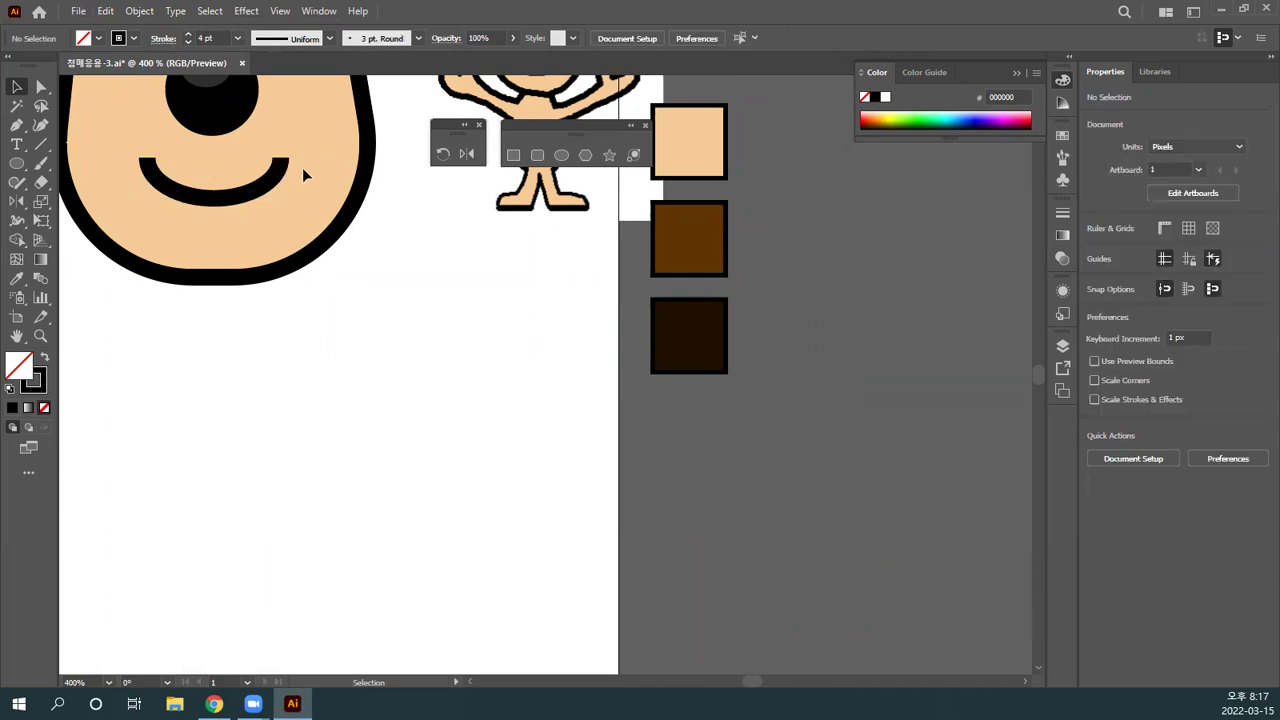
left_click(262, 162)
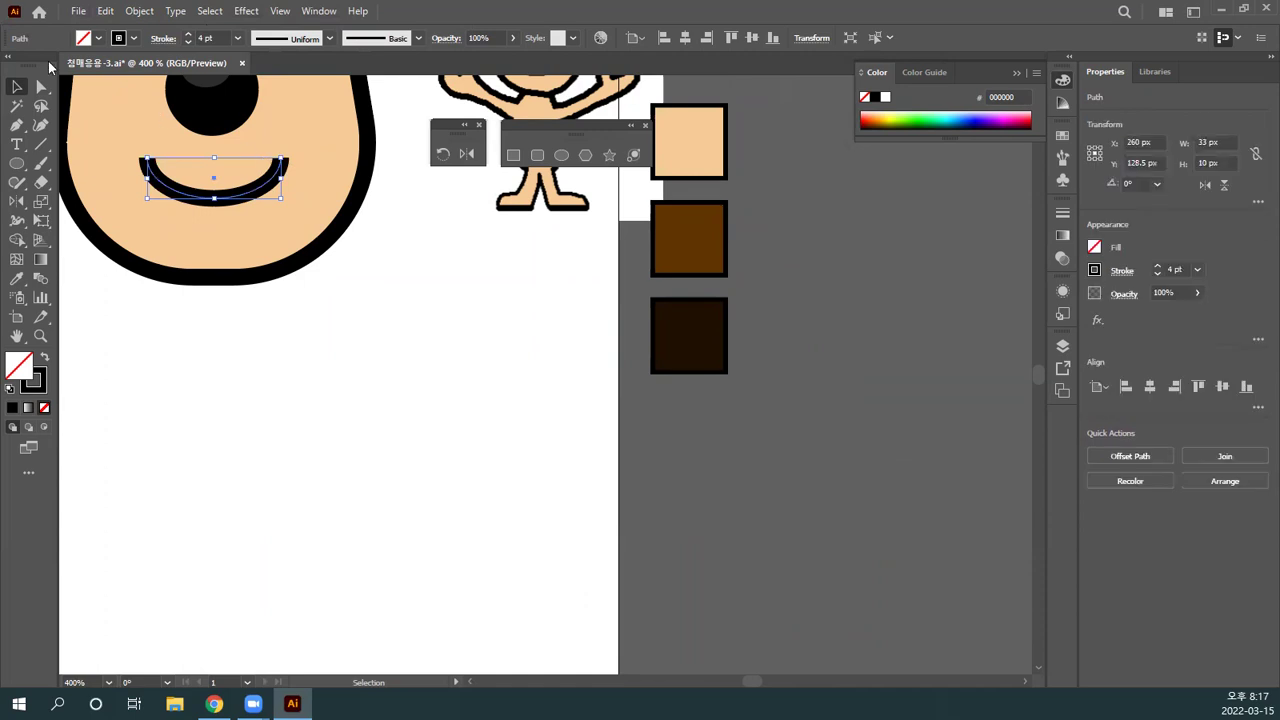
left_click(41, 86)
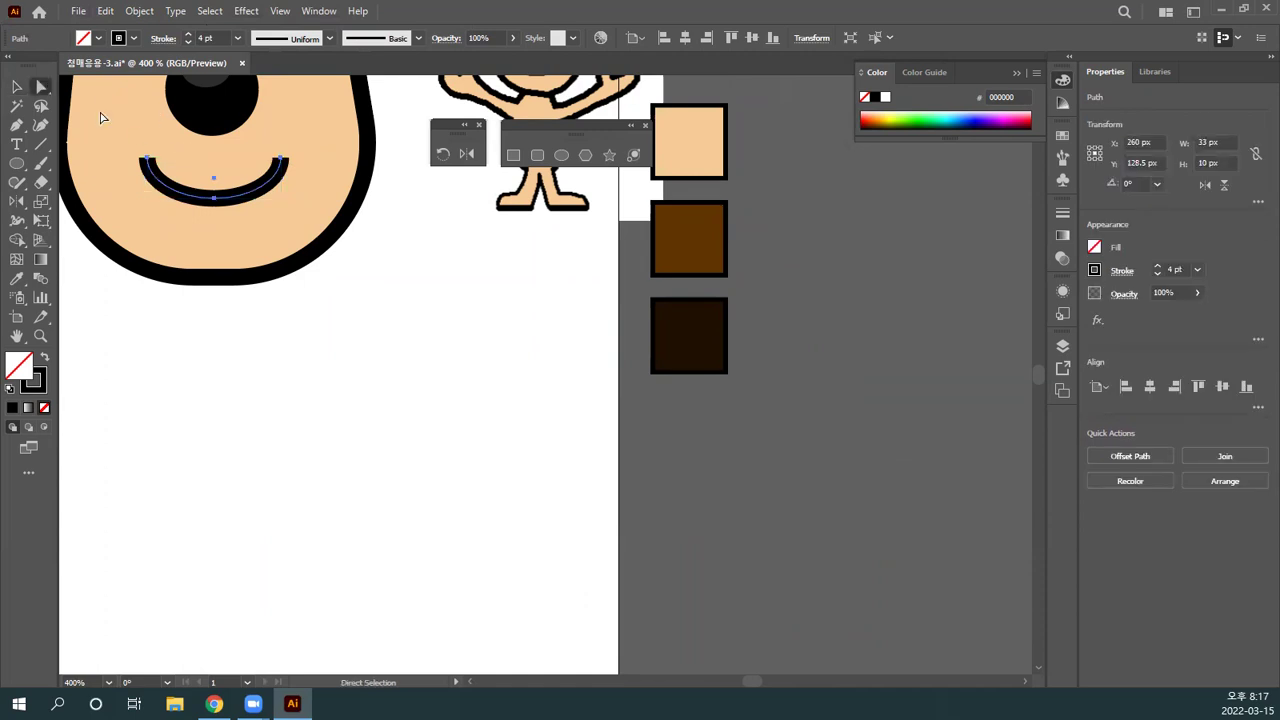
left_click_drag(206, 158, 240, 219)
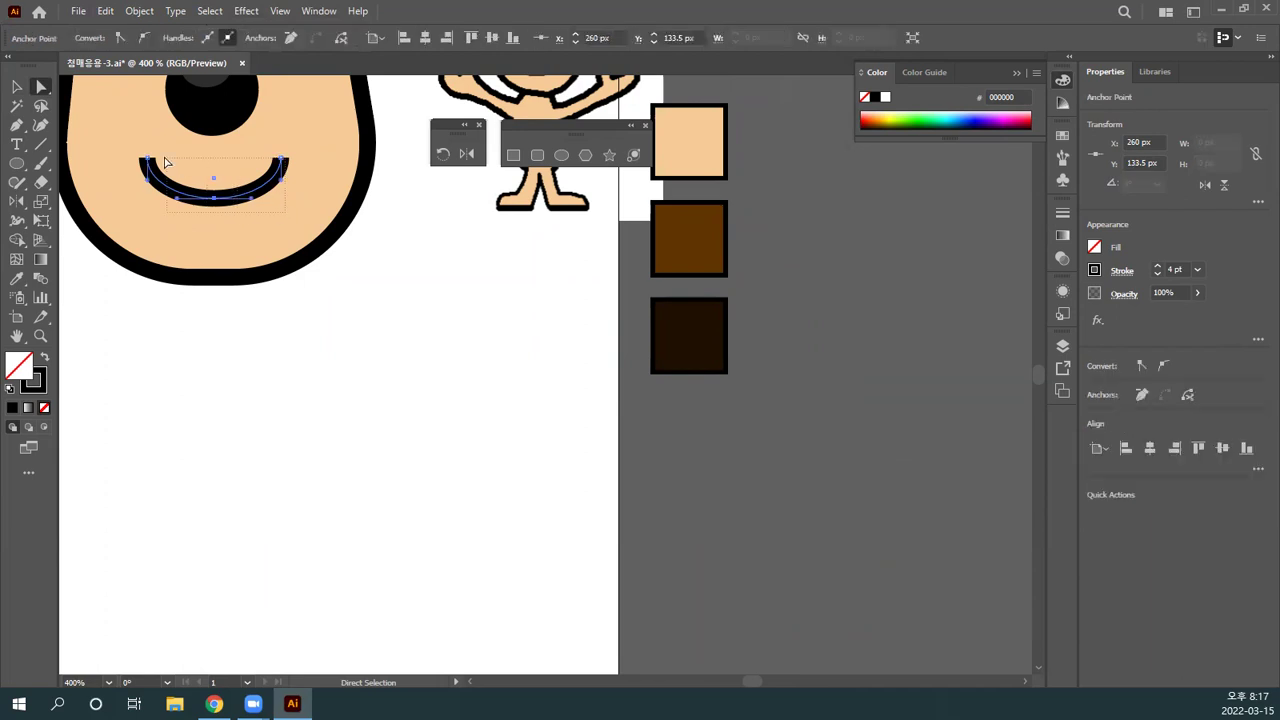
left_click(17, 87)
Step: Give the mouth curve's stroke round caps at both ends
left_click(240, 165)
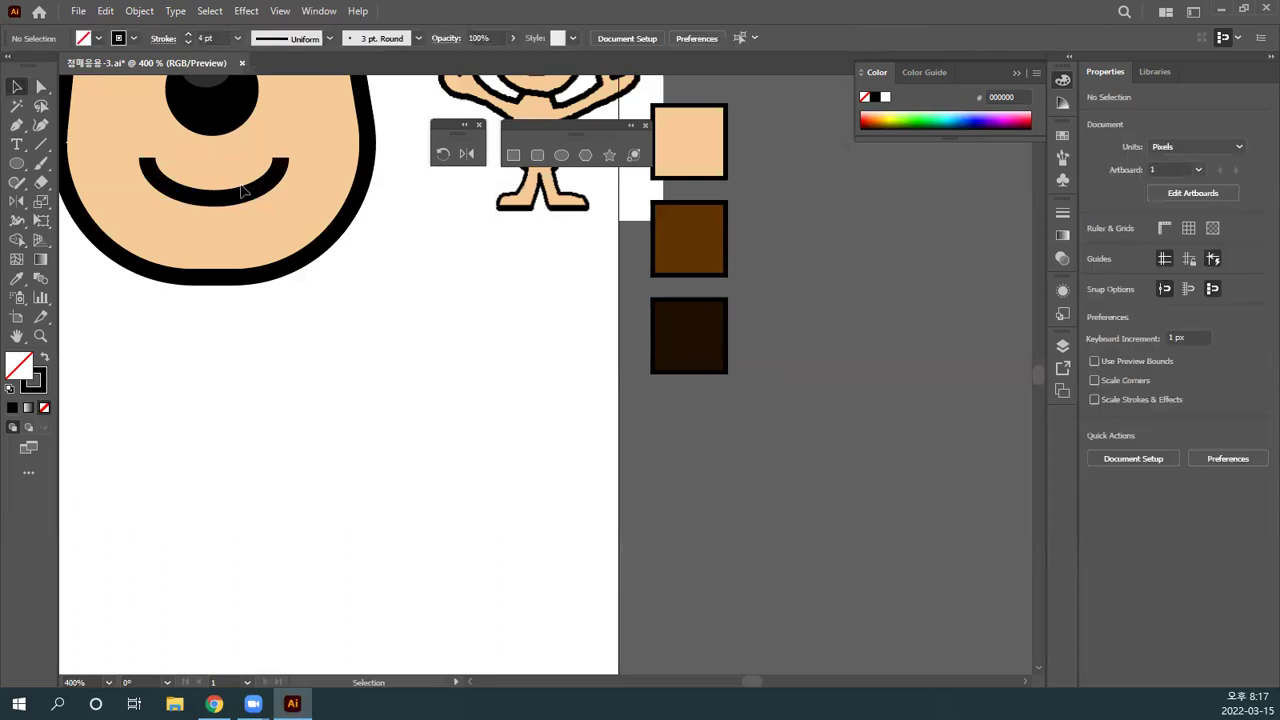
left_click(161, 40)
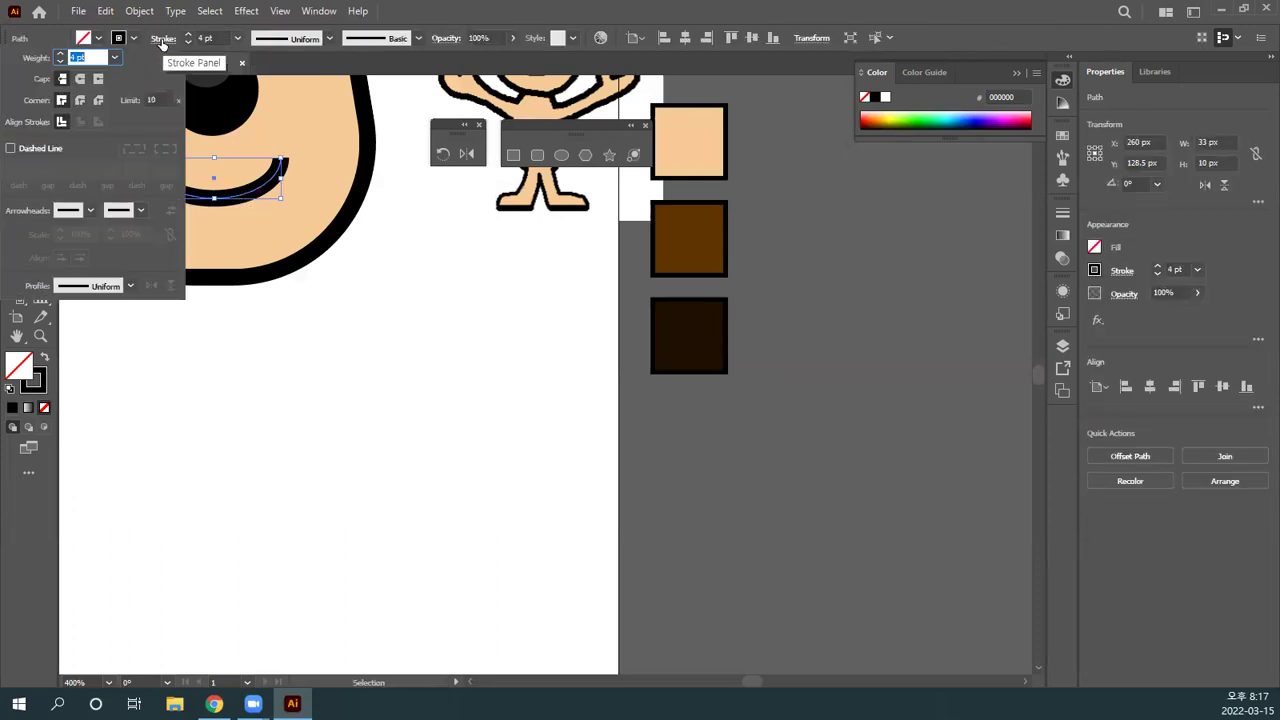
left_click(81, 79)
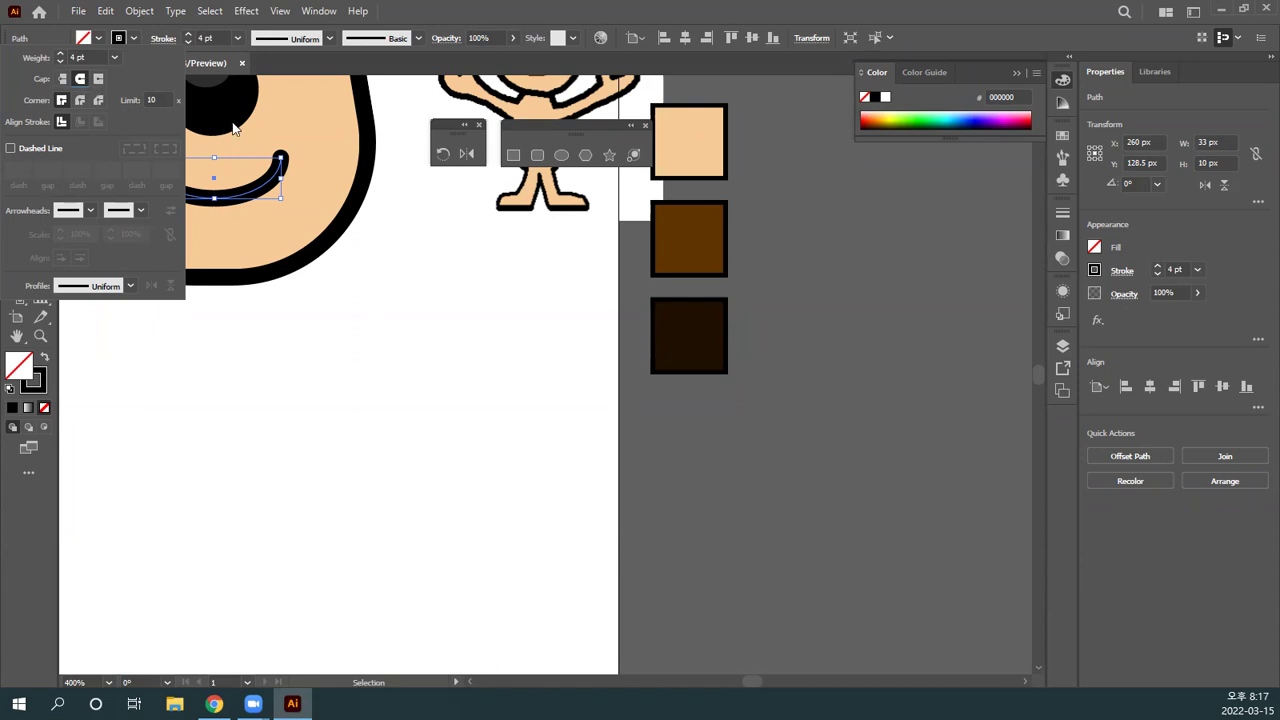
left_click(300, 121)
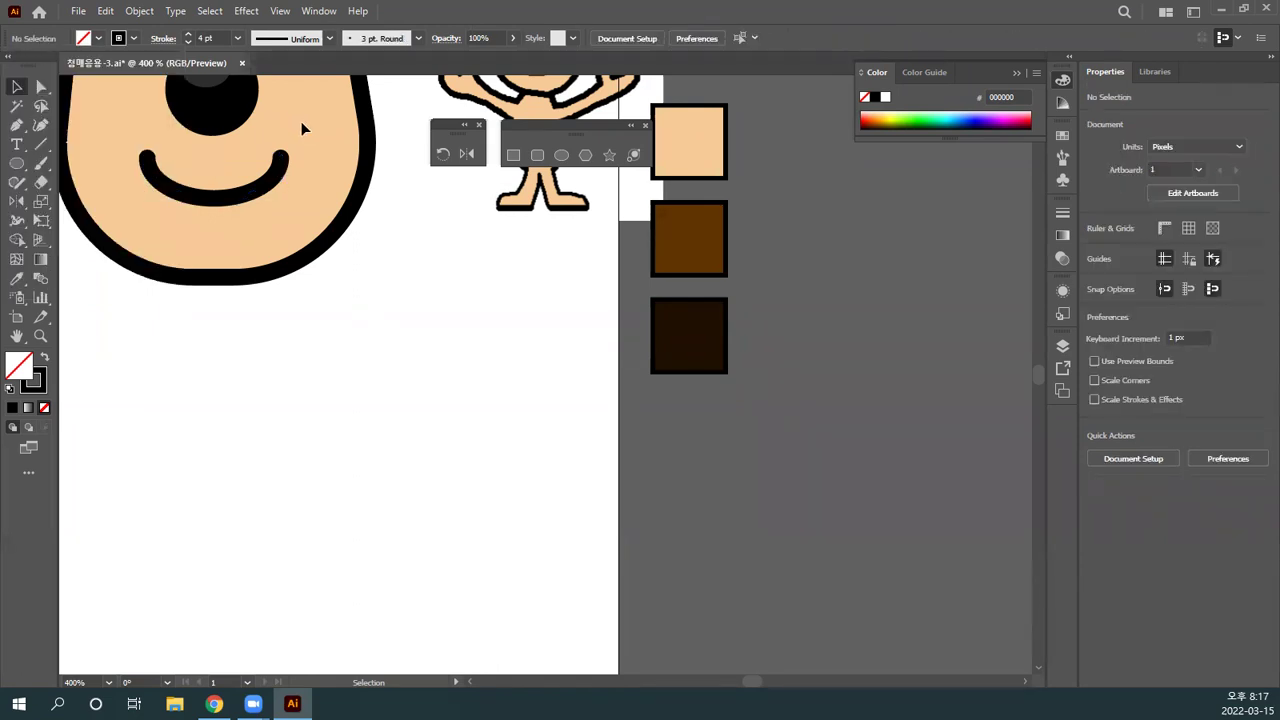
Step: Save the document, agreeing to keep the legacy file format
left_click_drag(288, 123, 406, 538)
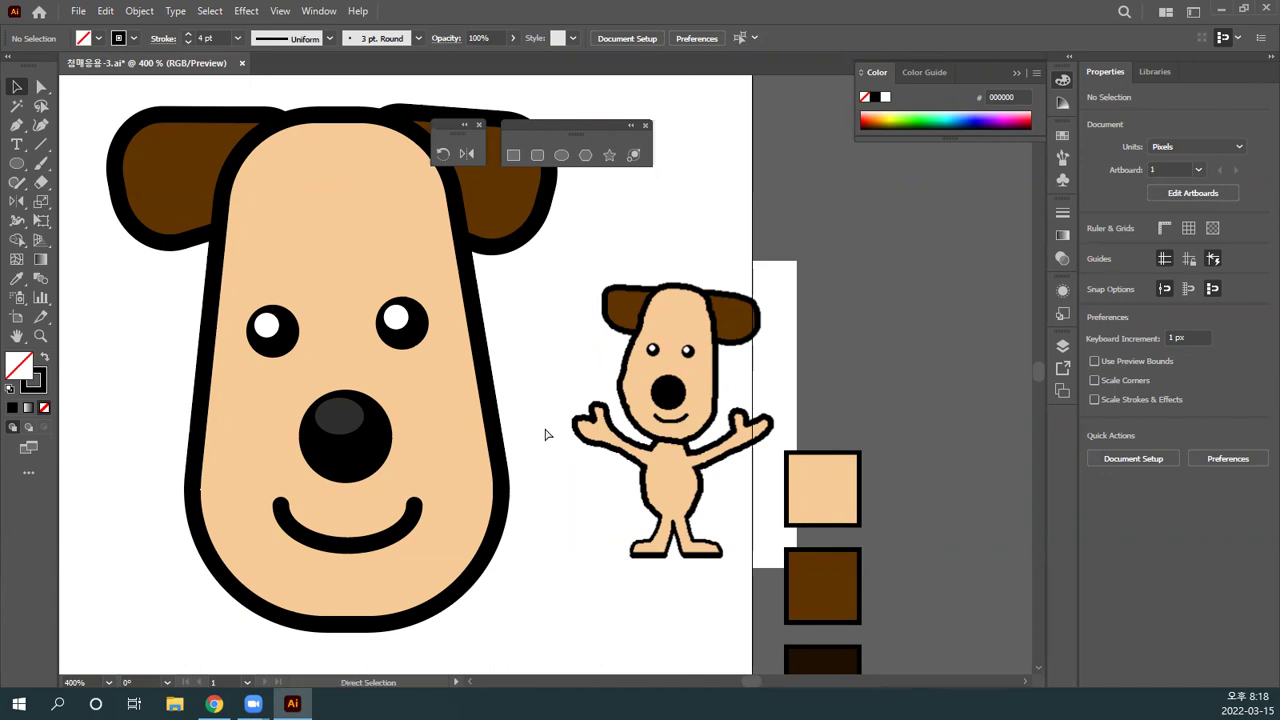
key("ctrl+s")
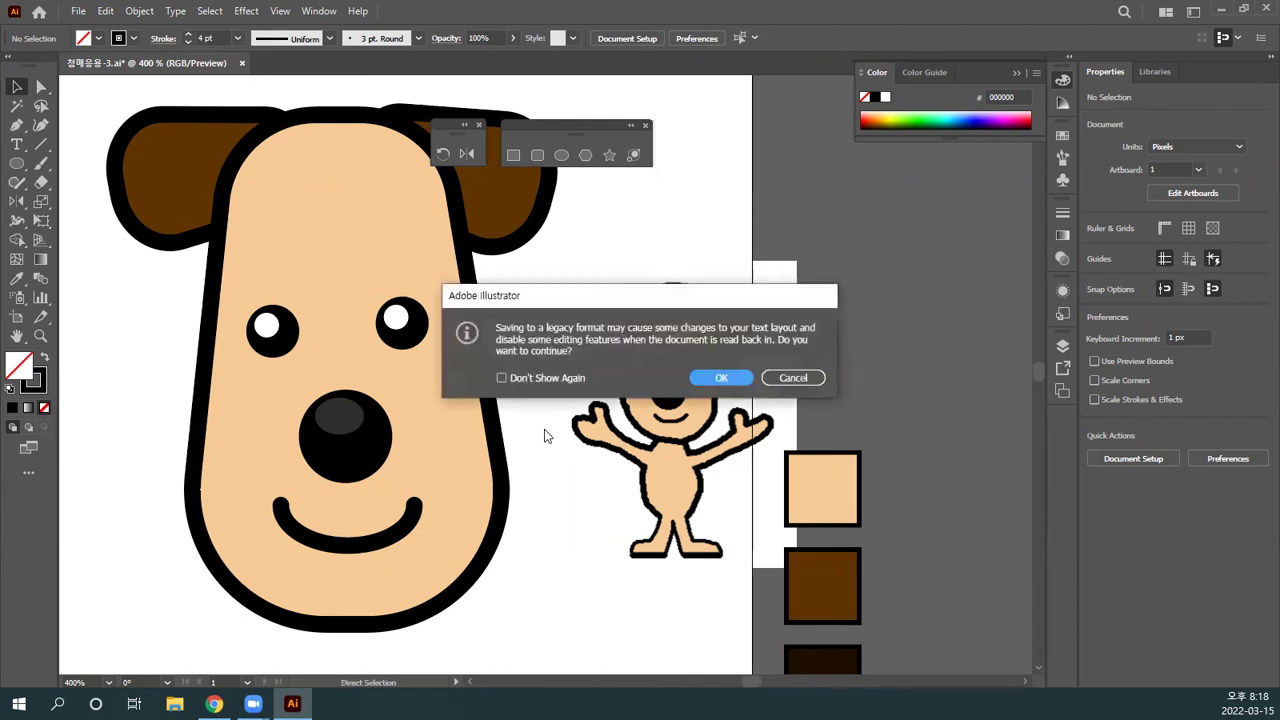
left_click(706, 381)
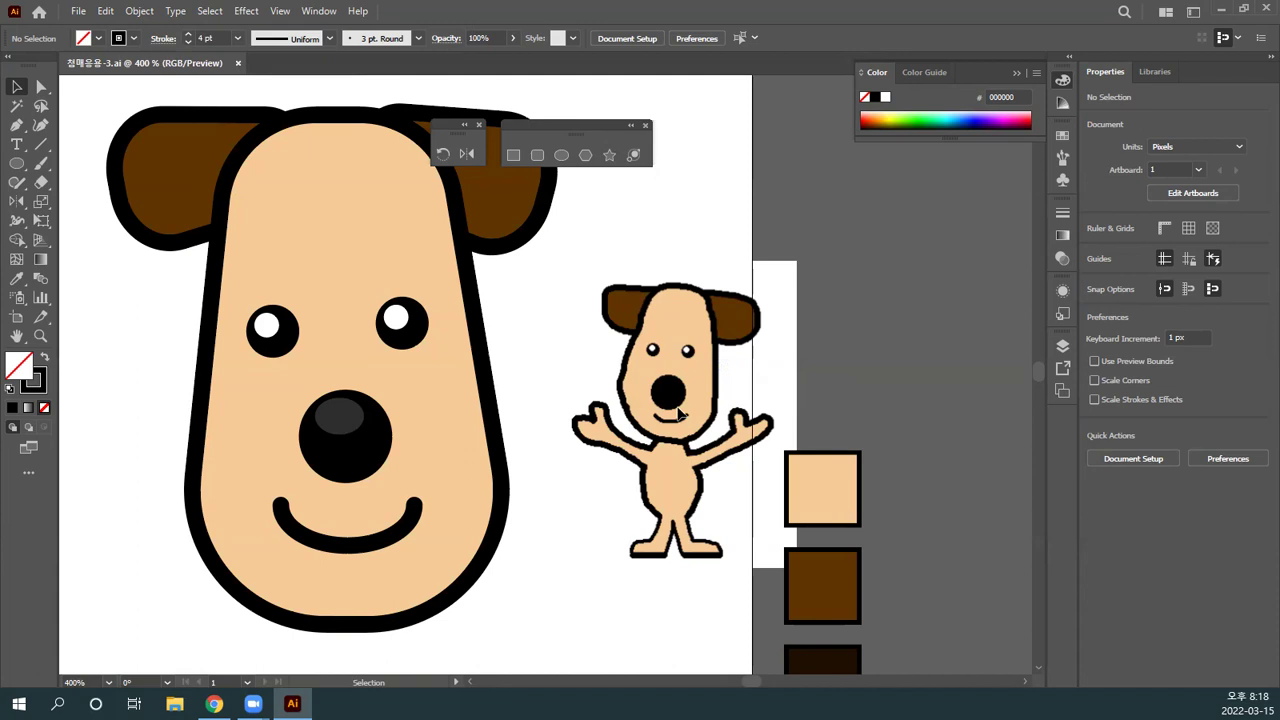
left_click_drag(680, 401, 711, 340)
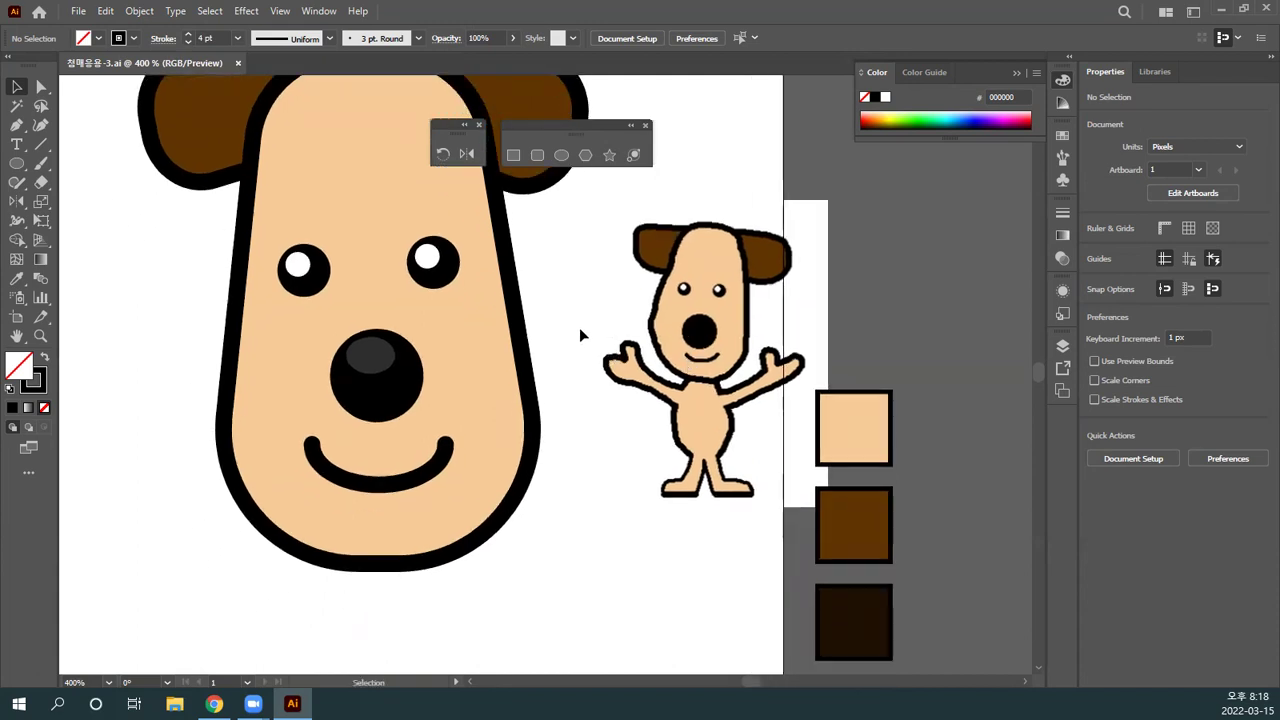
Step: Move the two floating tool panels off the dog's face to the area above the reference picture
left_click_drag(579, 327, 593, 369)
left_click_drag(408, 405, 405, 402)
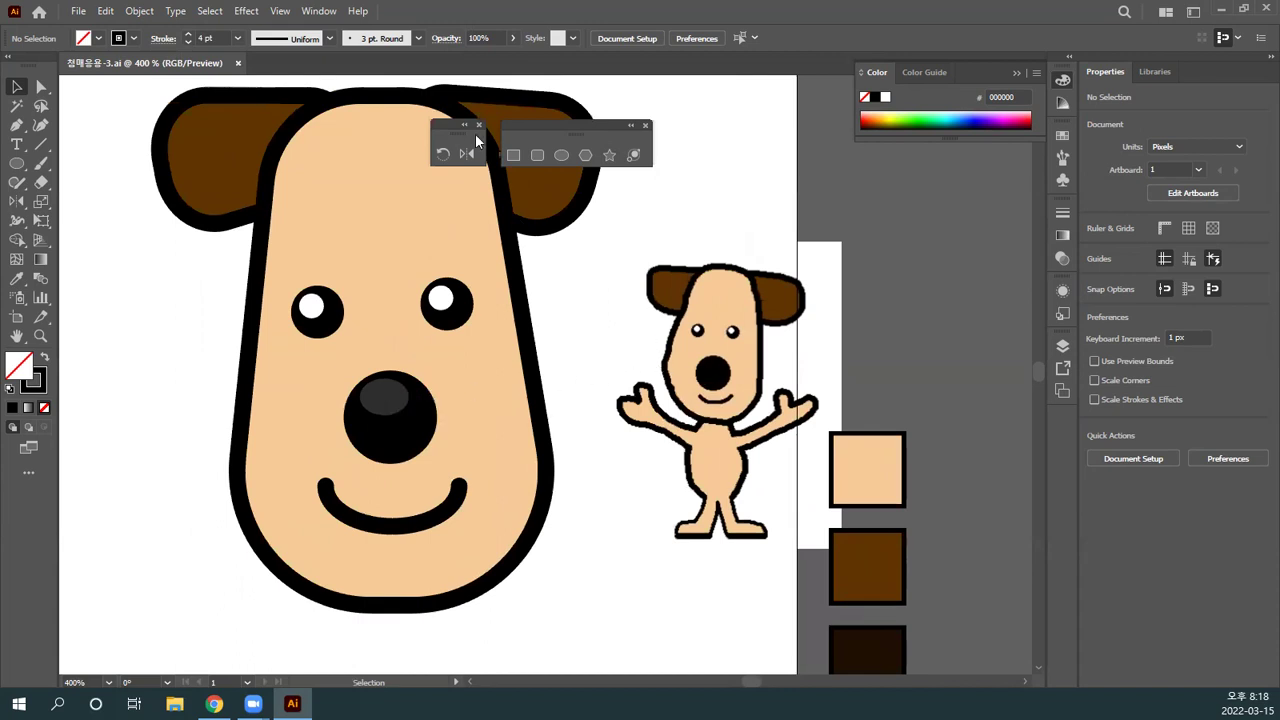
left_click_drag(455, 126, 730, 100)
left_click_drag(582, 124, 770, 161)
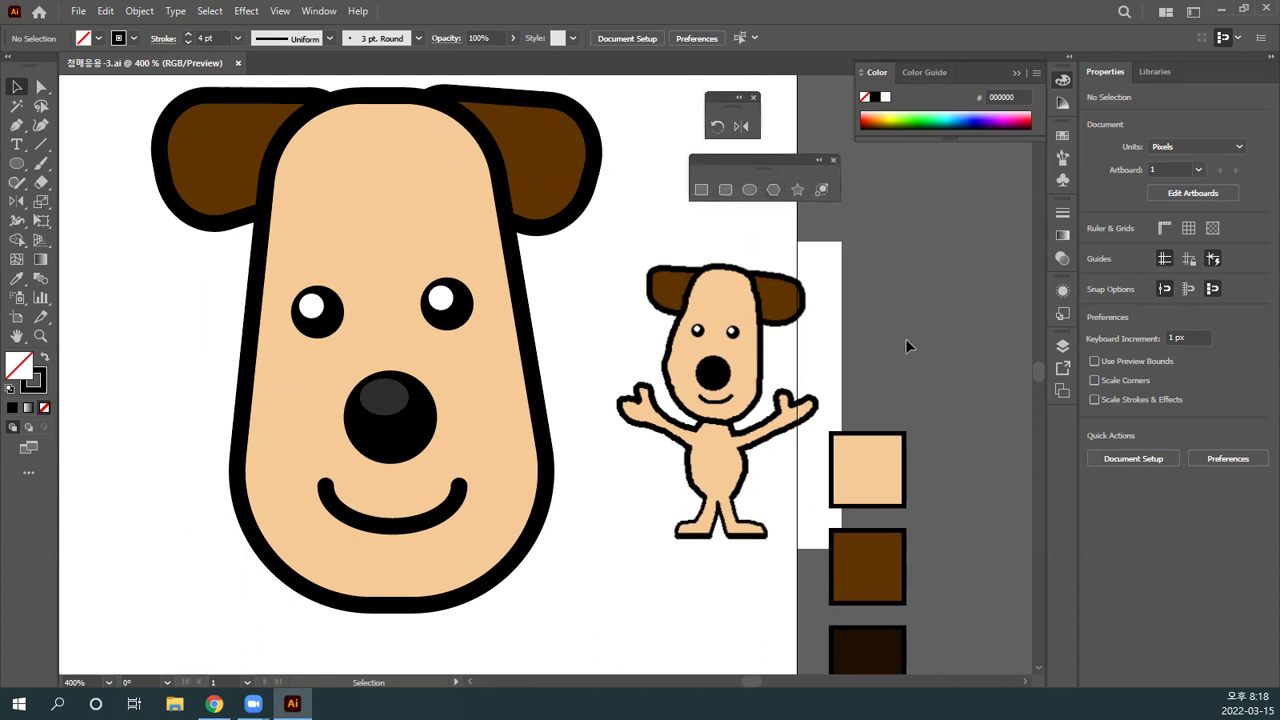
scroll(831, 354, "up", 1)
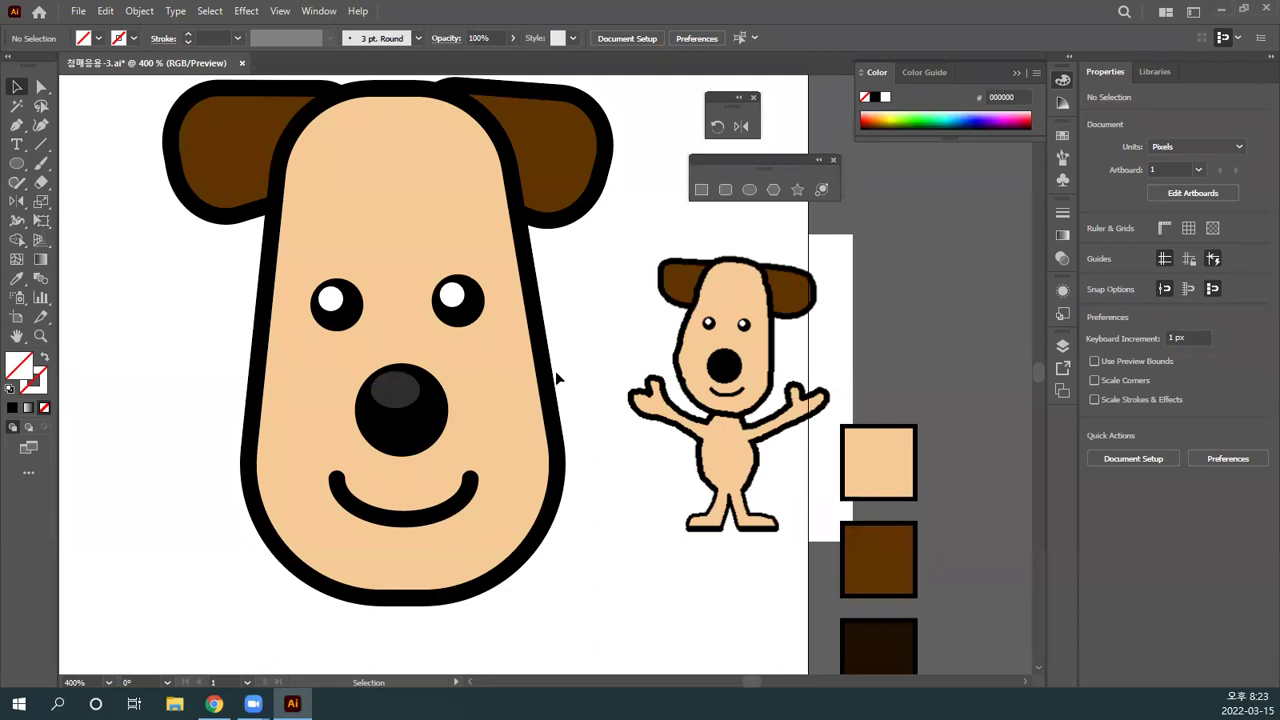
Step: Try taking the head's skin-tone fill and 4 pt black outline as the drawing style
left_click(41, 148)
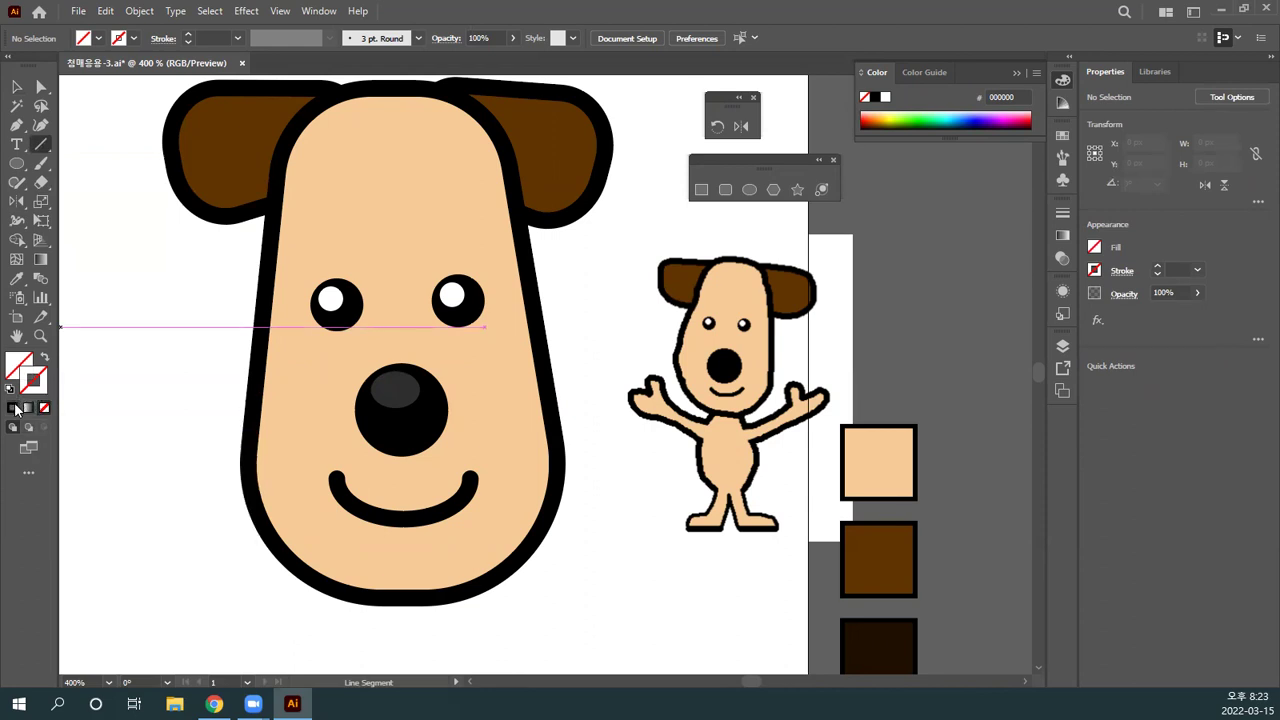
left_click(13, 408)
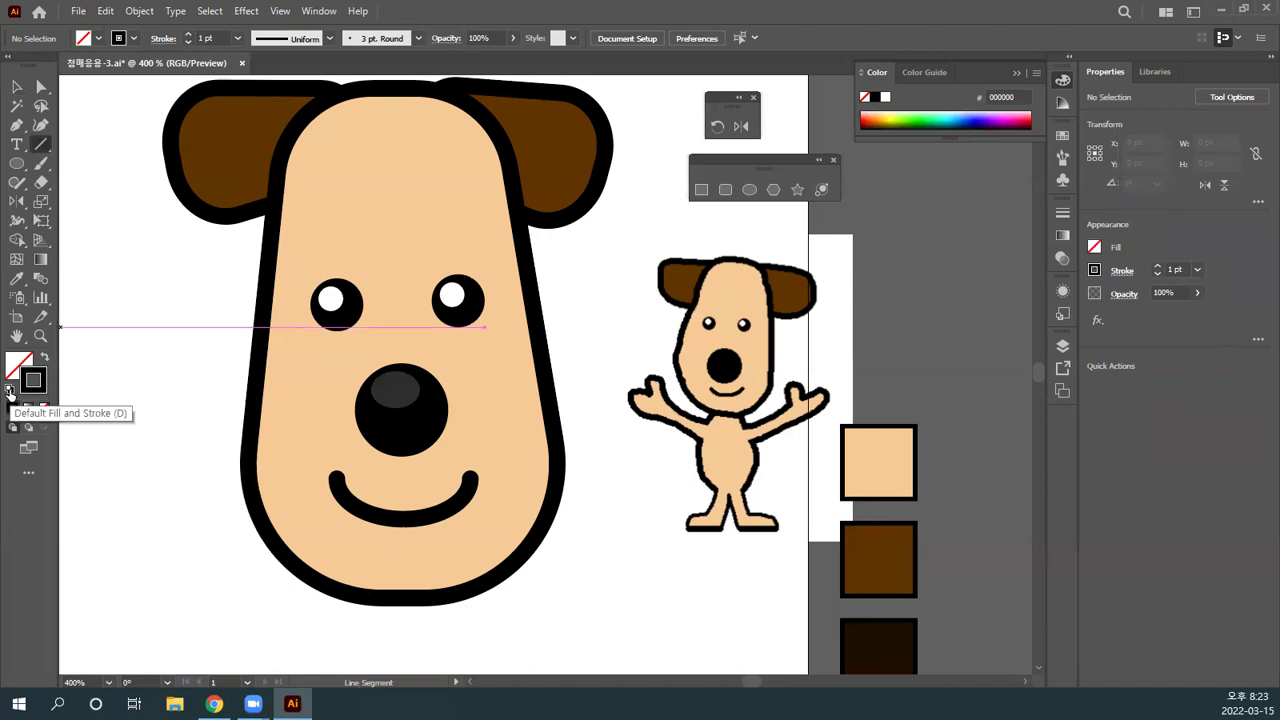
left_click(16, 278)
left_click(268, 354)
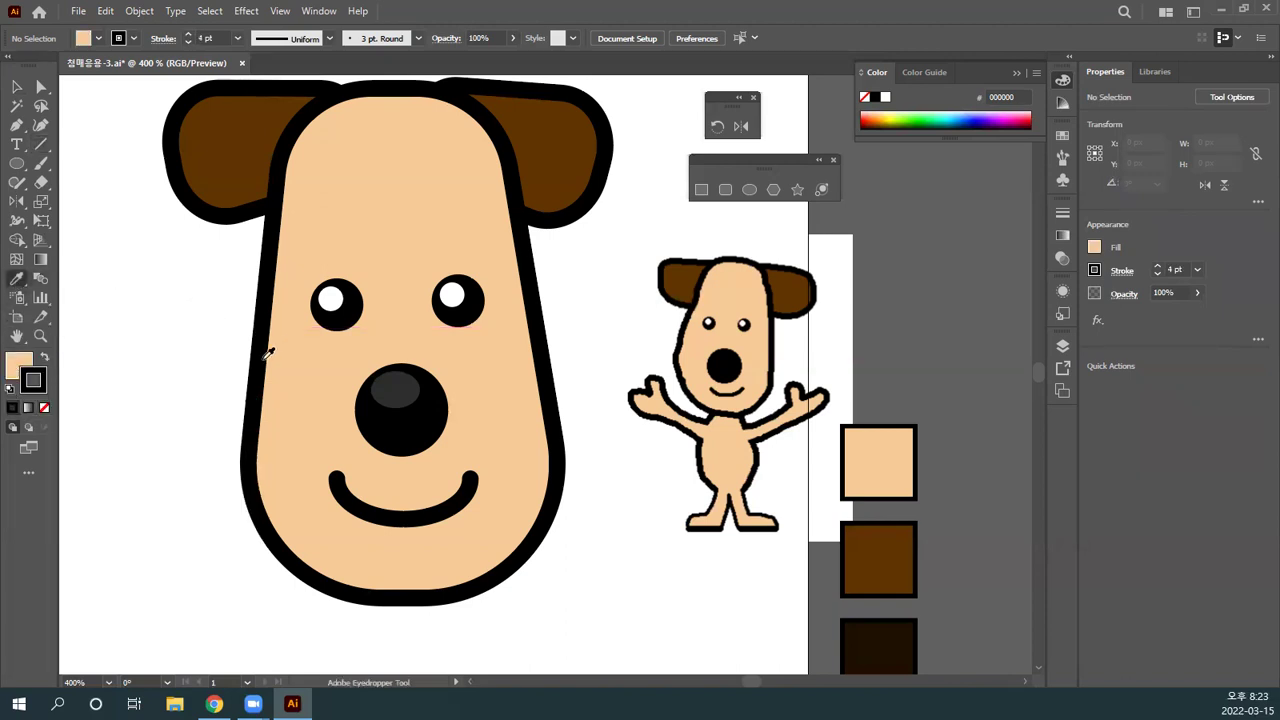
Step: Reset the drawing style to the default white fill and 1 pt black stroke, ready for line segments
left_click(10, 391)
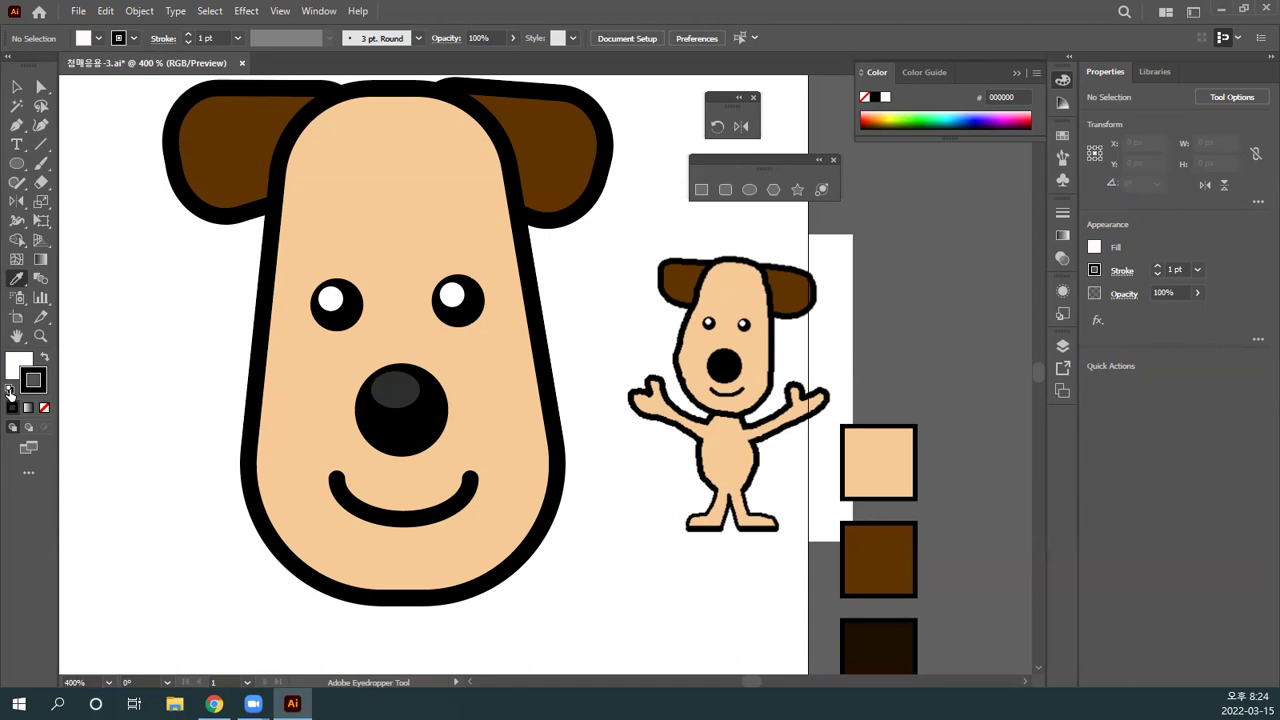
left_click(45, 359)
left_click(45, 359)
left_click(45, 359)
left_click(45, 359)
left_click(45, 359)
left_click(45, 359)
left_click(41, 146)
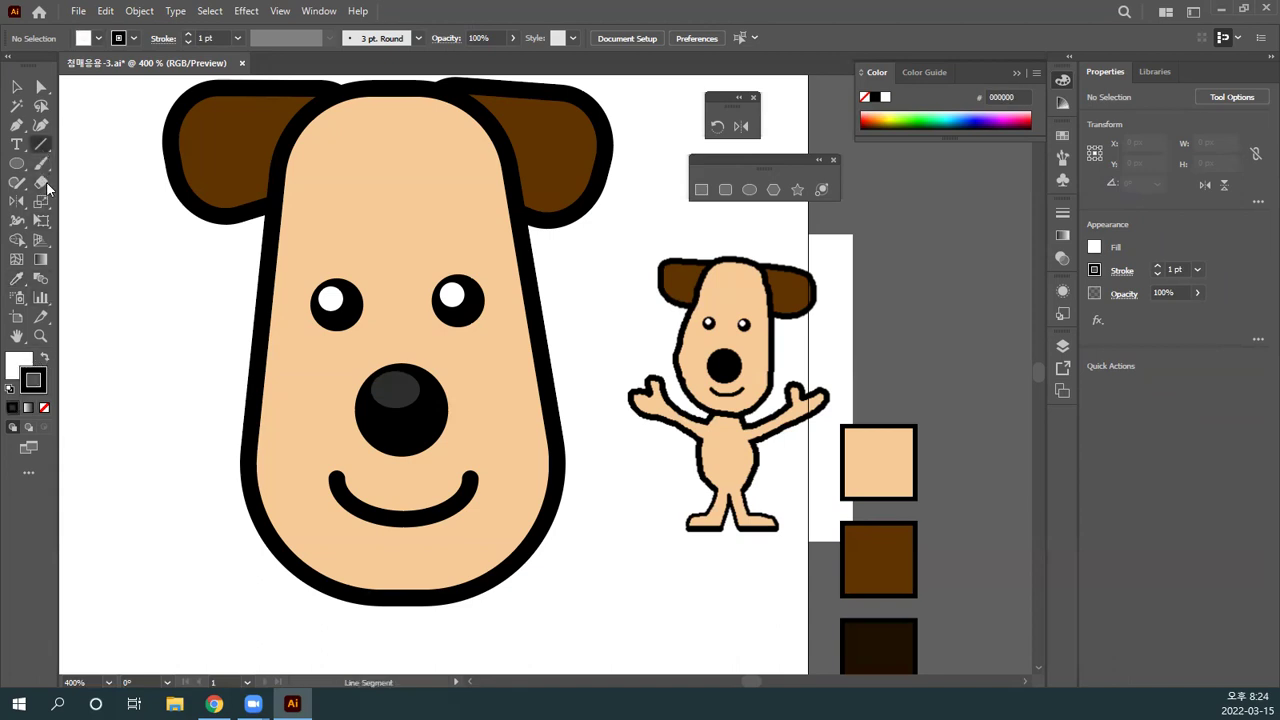
Step: Try short diagonal line segments across the cheek beside the nose, and undo them
left_click_drag(267, 347, 322, 392)
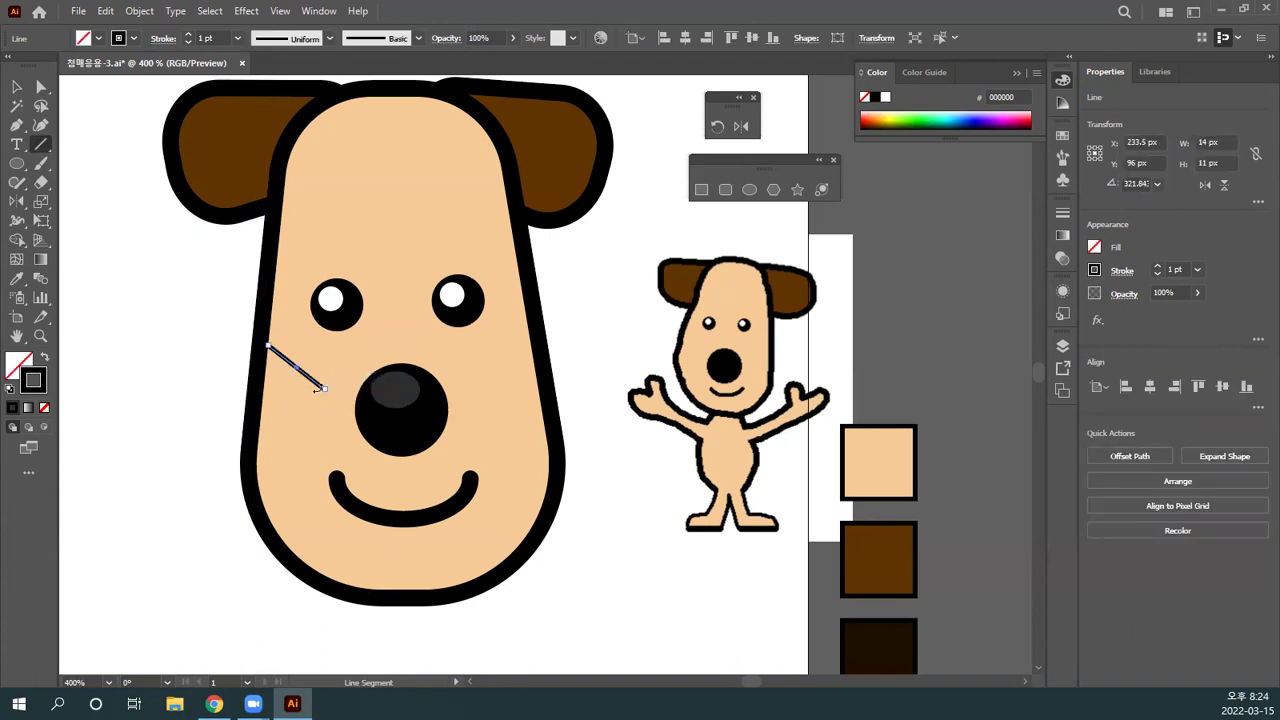
key("ctrl+z")
left_click_drag(288, 357, 346, 413)
mouse_move(311, 360)
left_mouse_down()
mouse_move(334, 392)
mouse_move(305, 372)
mouse_move(330, 400)
left_mouse_up()
key("ctrl+z")
key("ctrl+z")
key("ctrl+z")
key("ctrl+z")
key("ctrl+z")
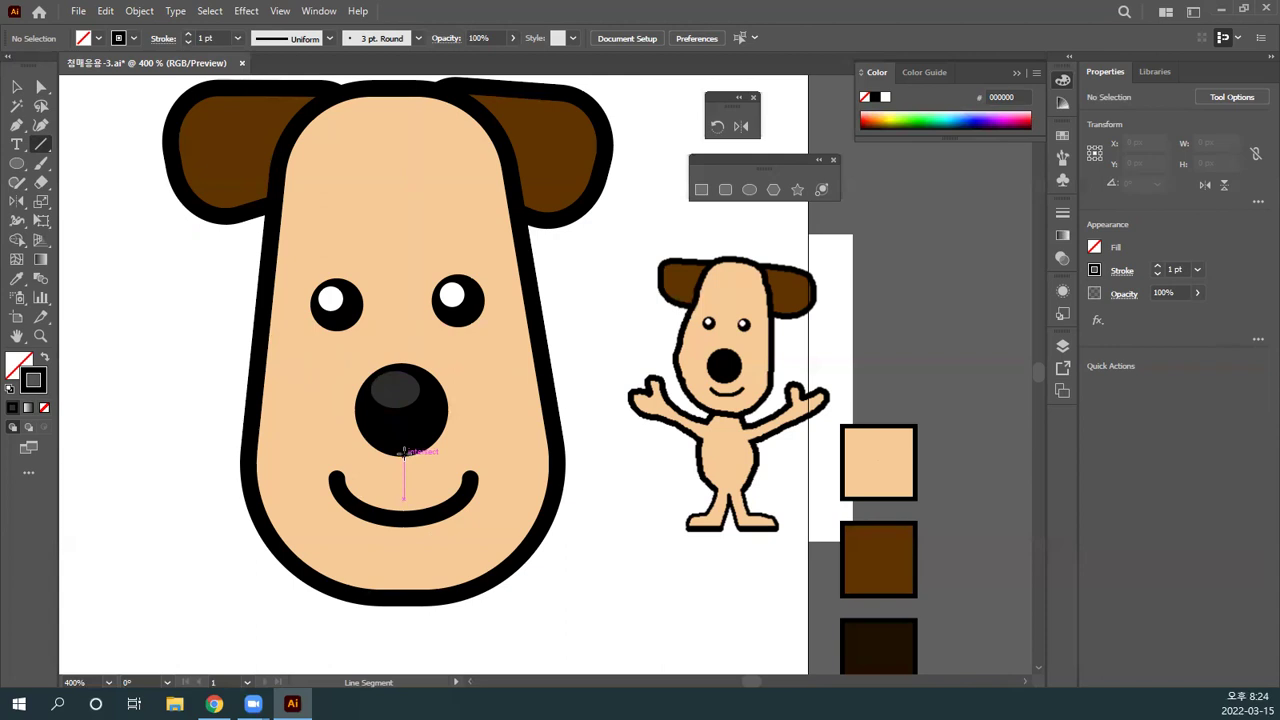
Step: Draw a vertical line segment about 14 px long from the bottom of the nose to the mouth curve
left_click_drag(404, 452, 407, 510)
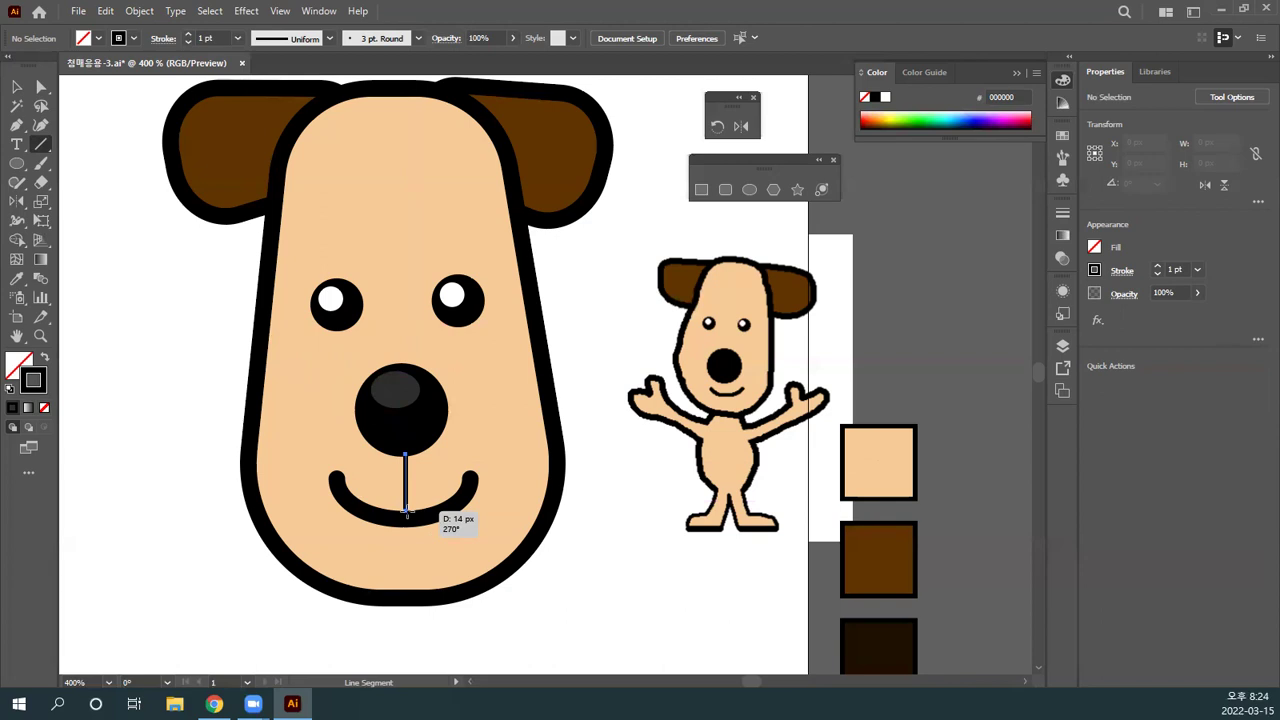
left_click_drag(405, 510, 405, 511)
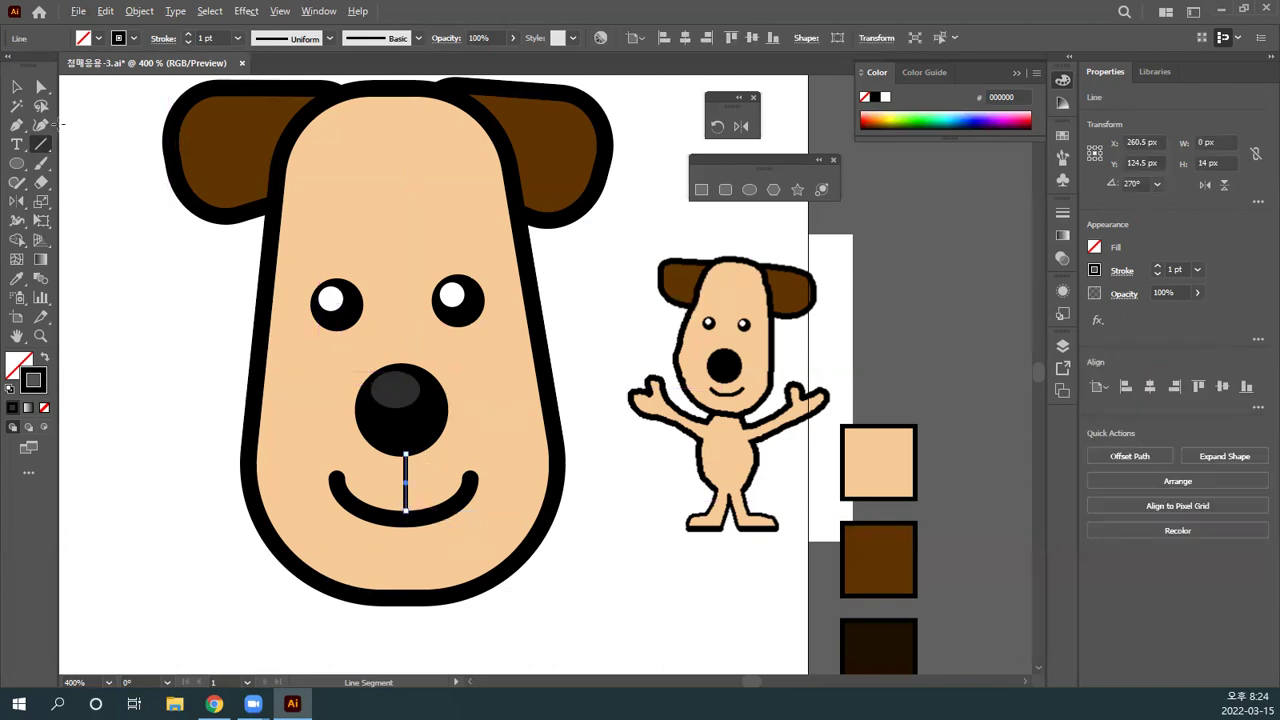
left_click(22, 90)
left_click(569, 314)
left_click_drag(569, 314, 579, 366)
left_click_drag(537, 588, 240, 465)
left_click(520, 440)
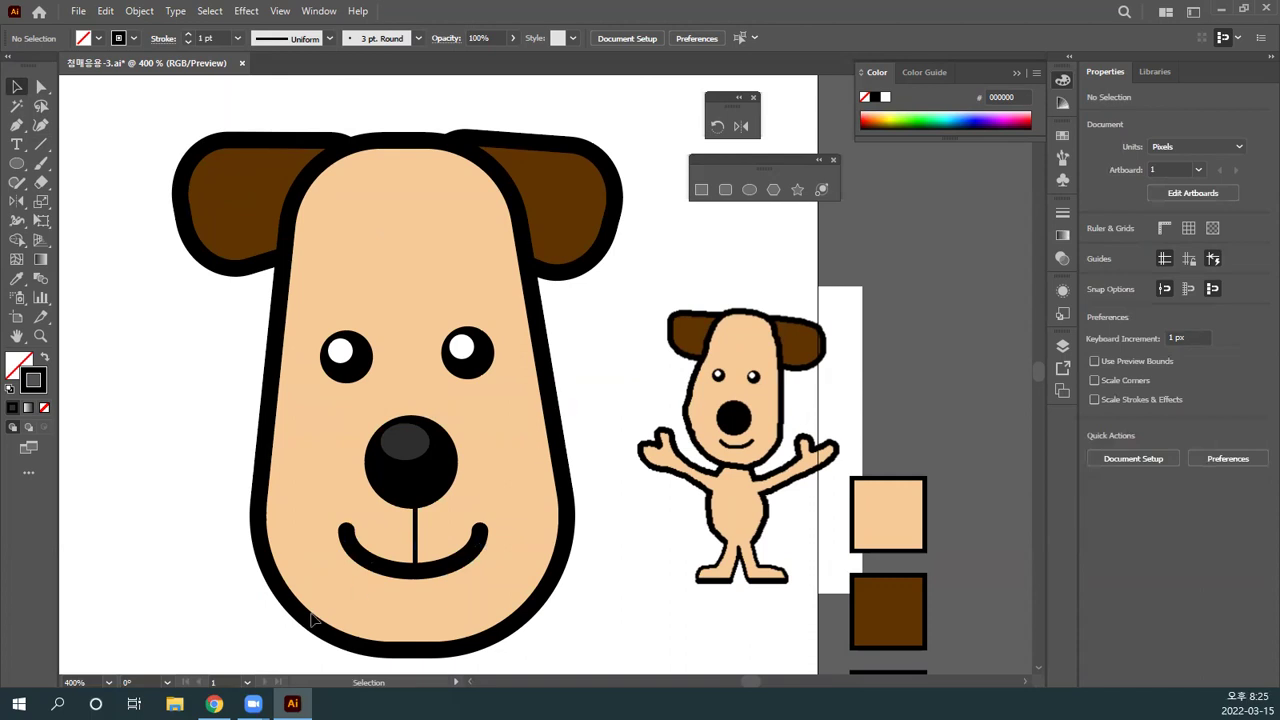
Step: Switch to Chrome to check the lock and hide shortcuts in the PDF notes, and return to Illustrator
left_click(214, 704)
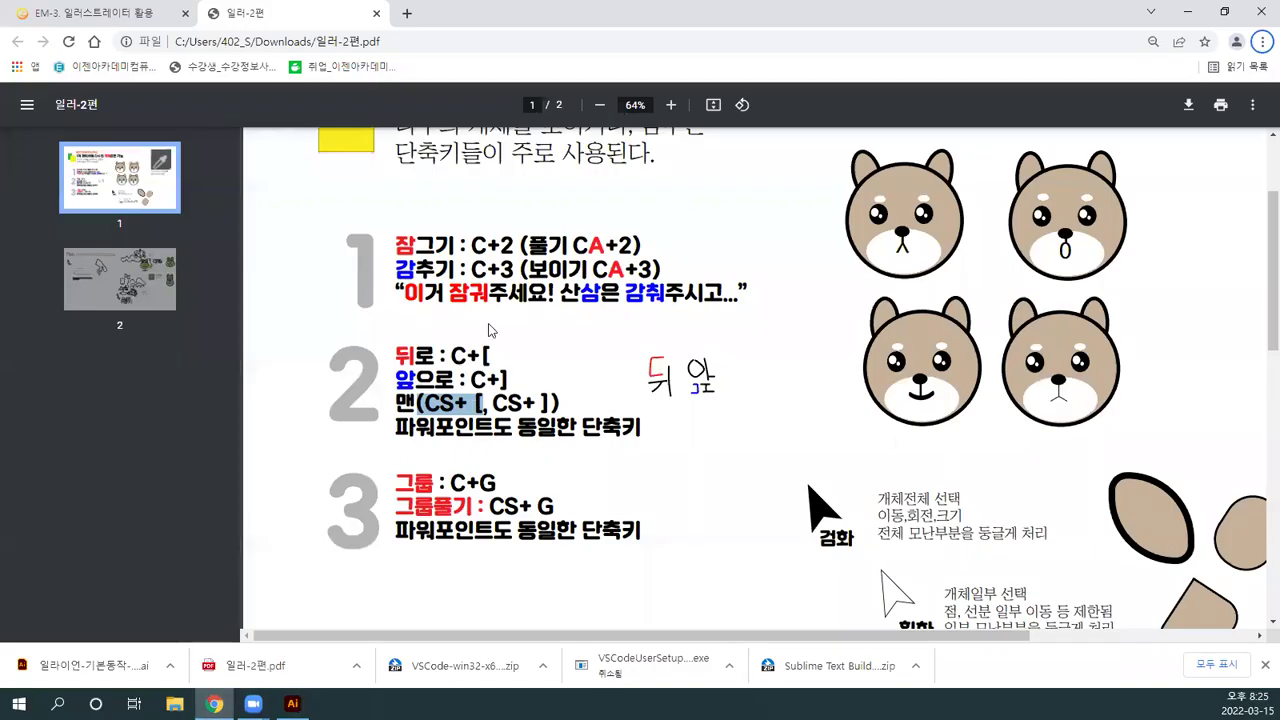
left_click(591, 244)
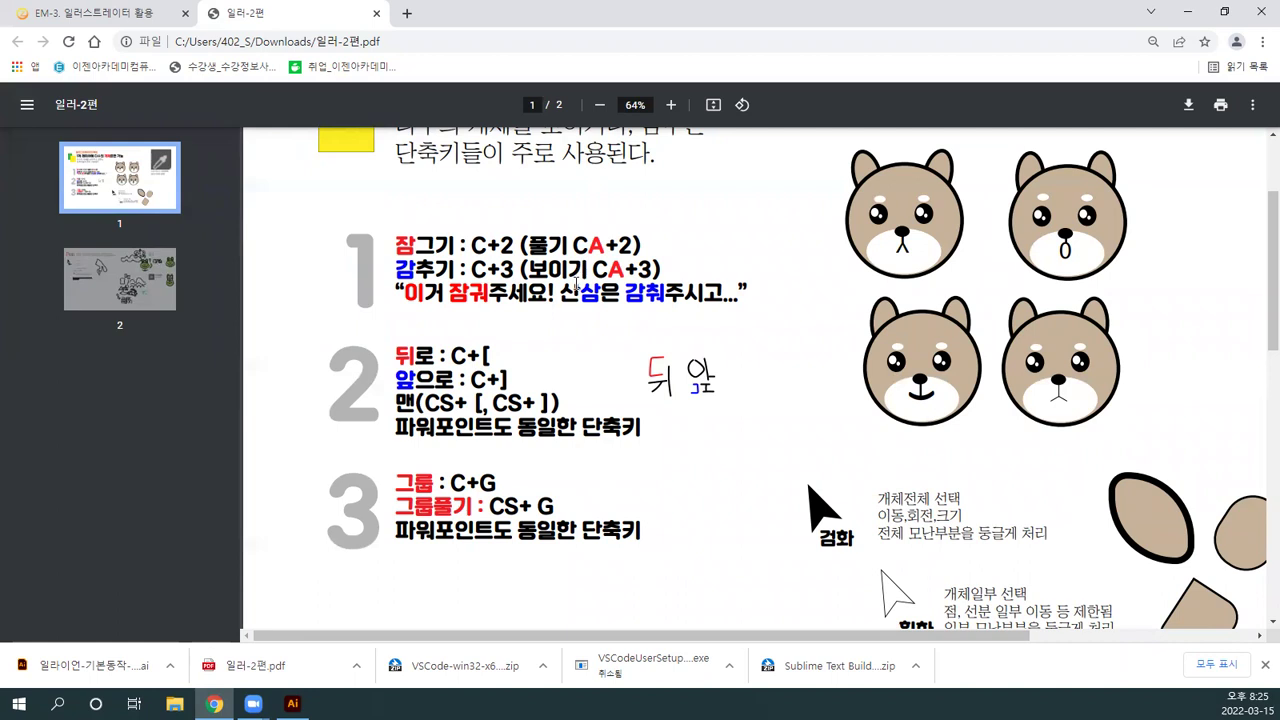
left_click(292, 703)
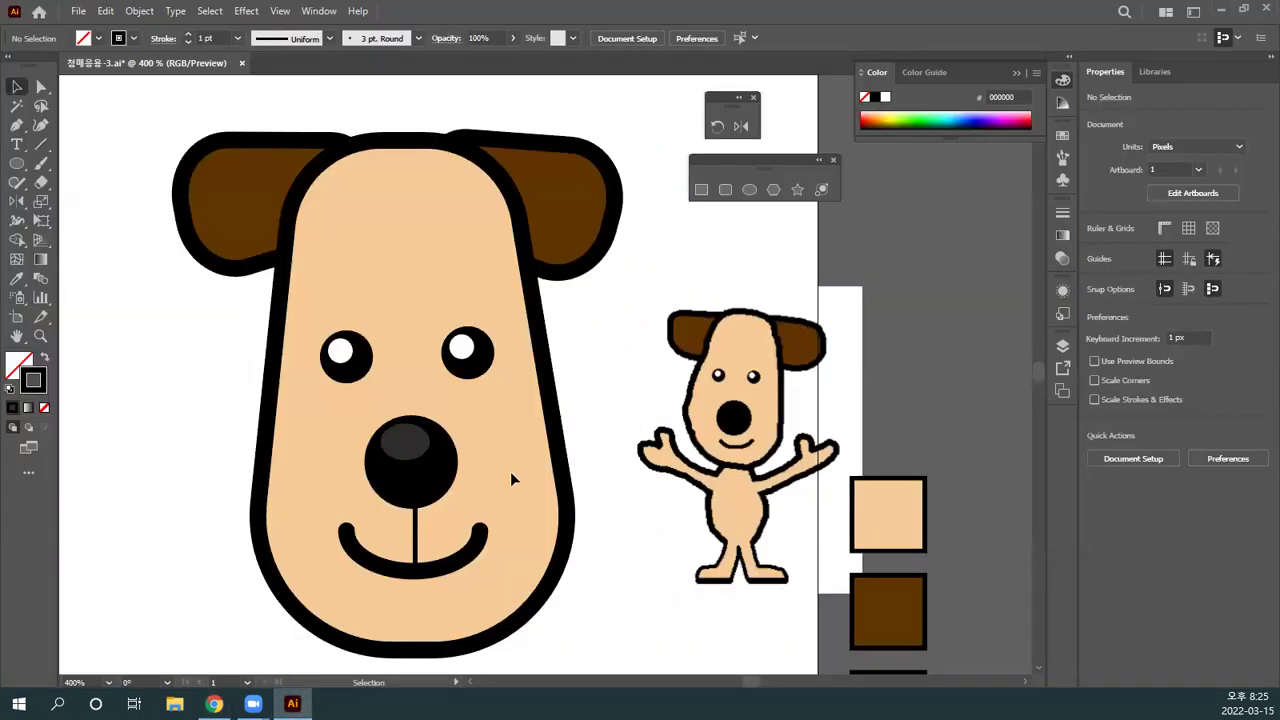
Step: Unlock all locked objects and move the reference picture farther away from the dog's head
key("ctrl+alt")
key("ctrl+alt+a")
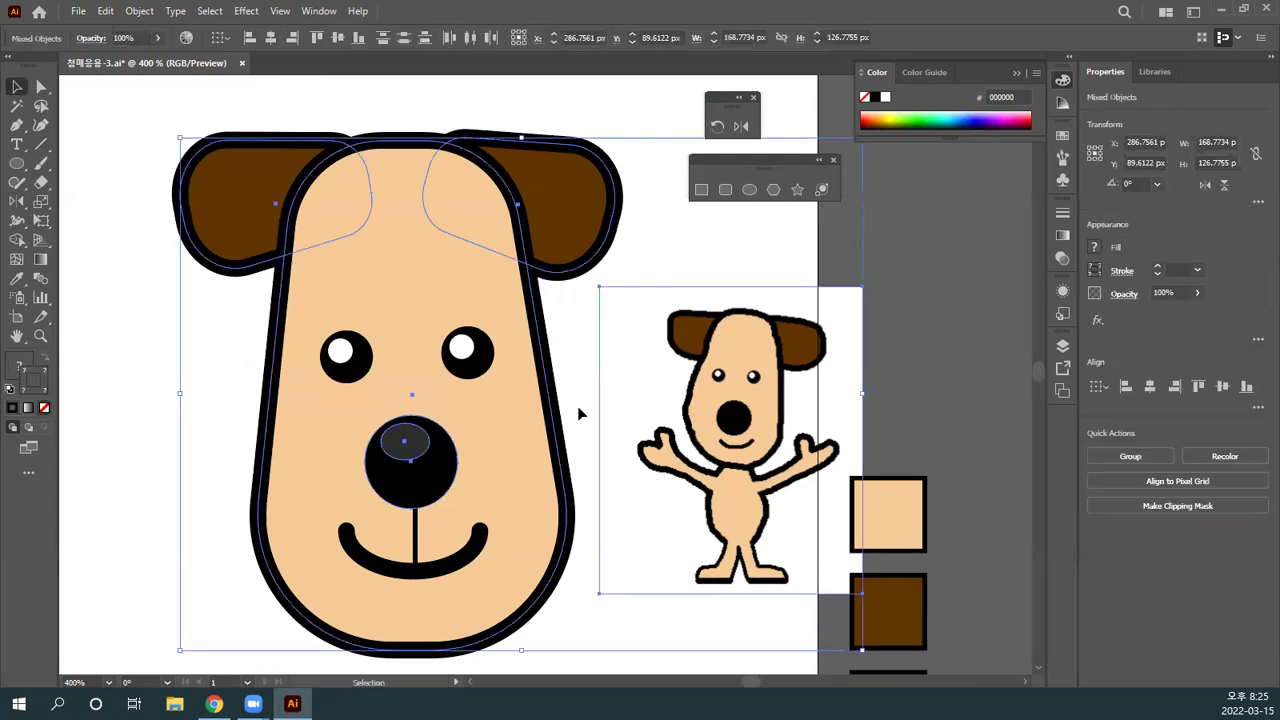
left_click(592, 358)
left_click_drag(809, 377, 873, 367)
left_click(659, 335)
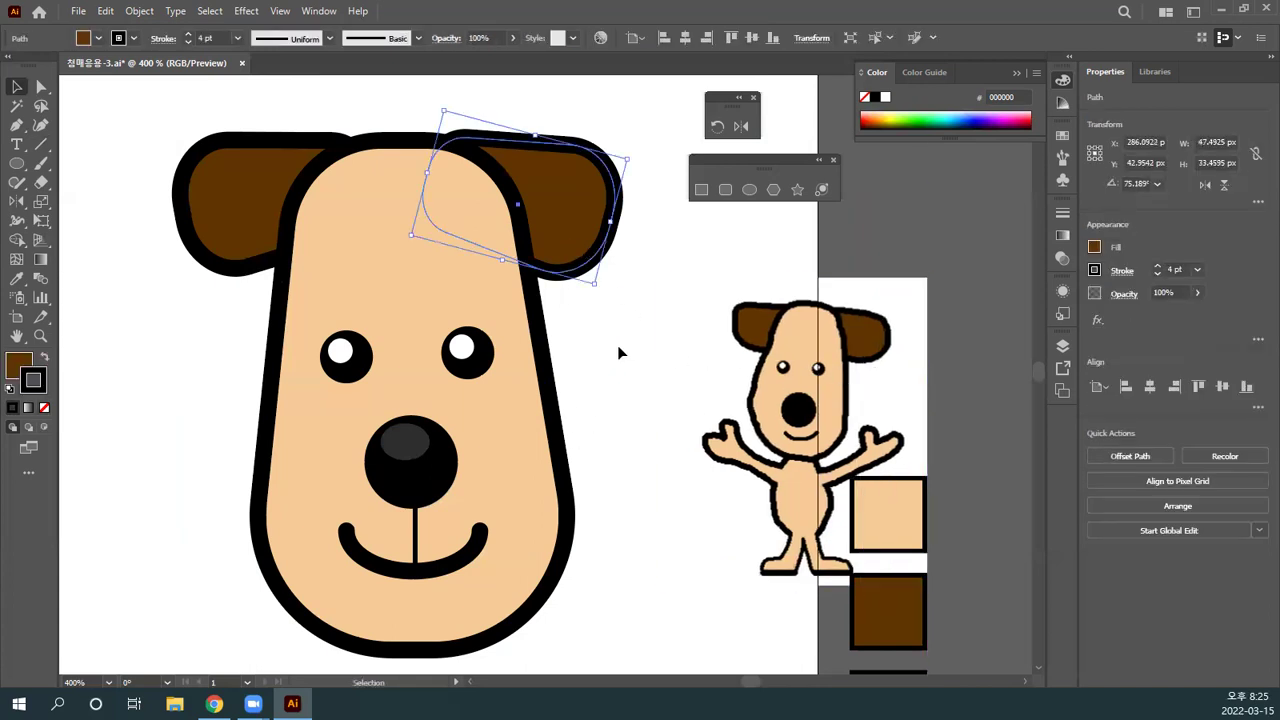
Step: Lock the head shape and nudge the eyes, nose and mouth up slightly together
left_click(519, 452)
key("a")
key("v")
key("ctrl+shift+a")
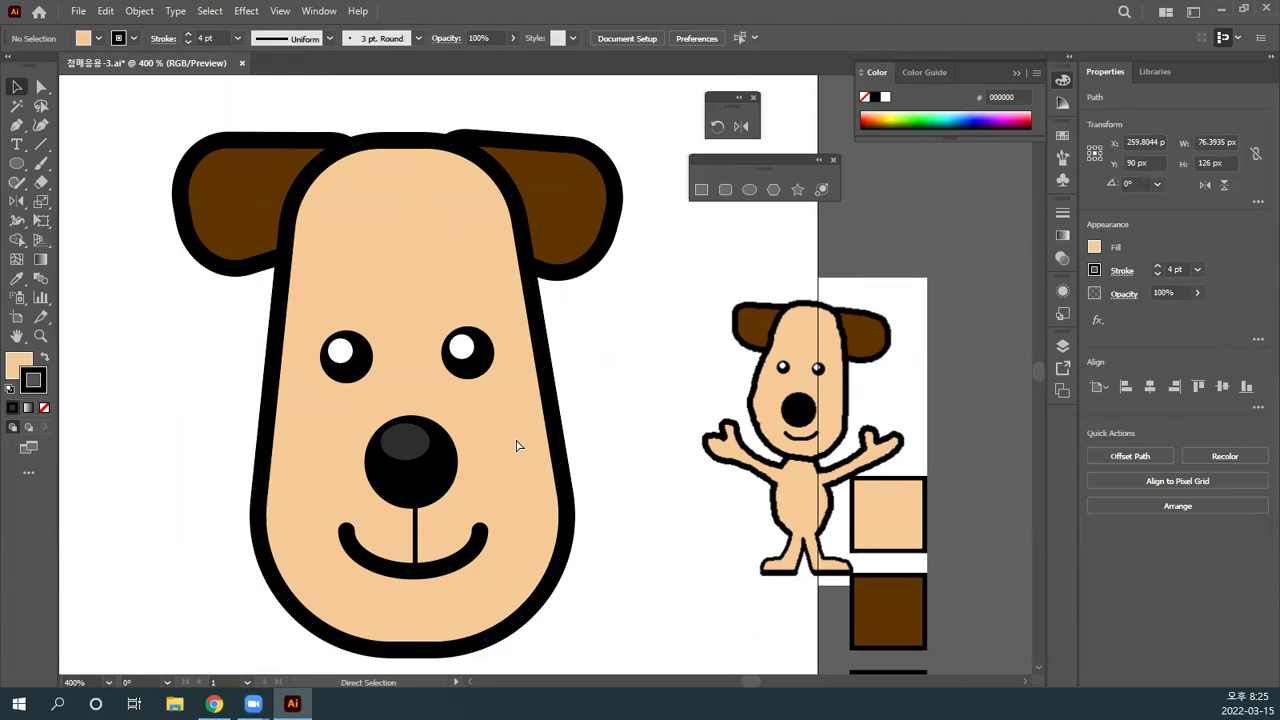
left_click_drag(521, 607, 380, 511)
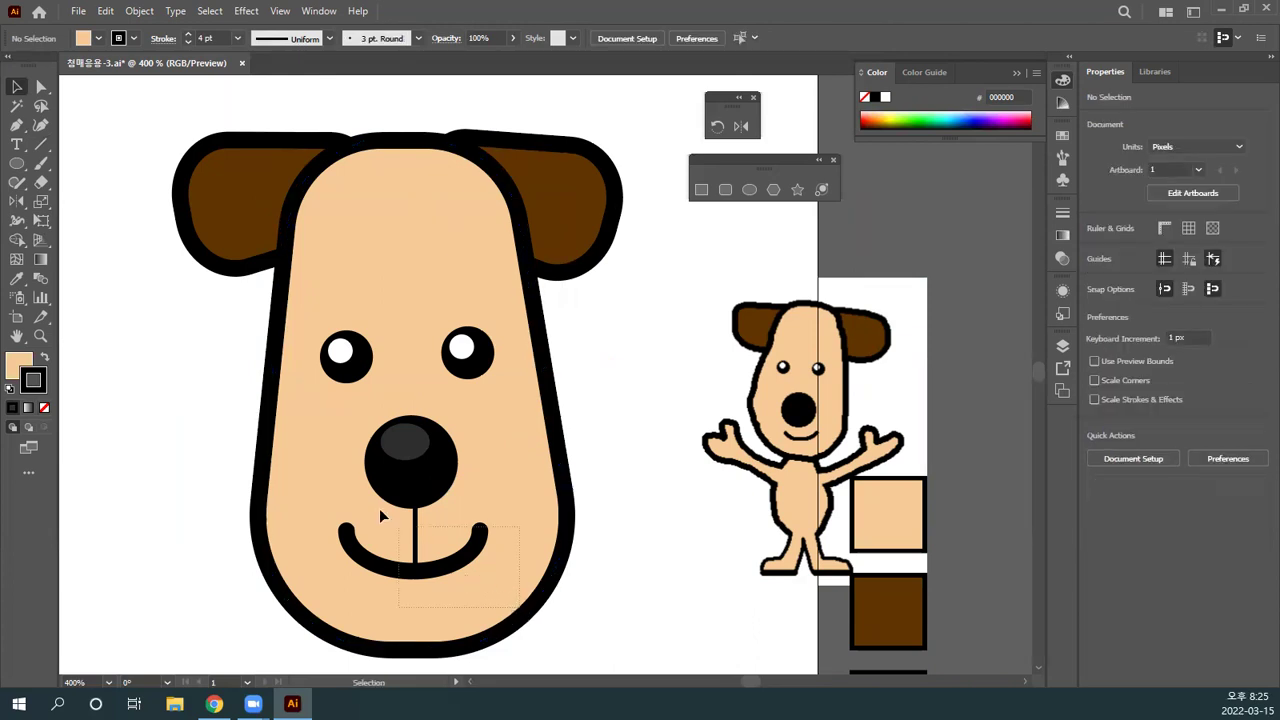
left_click_drag(297, 431, 280, 313)
key("Up")
key("Up")
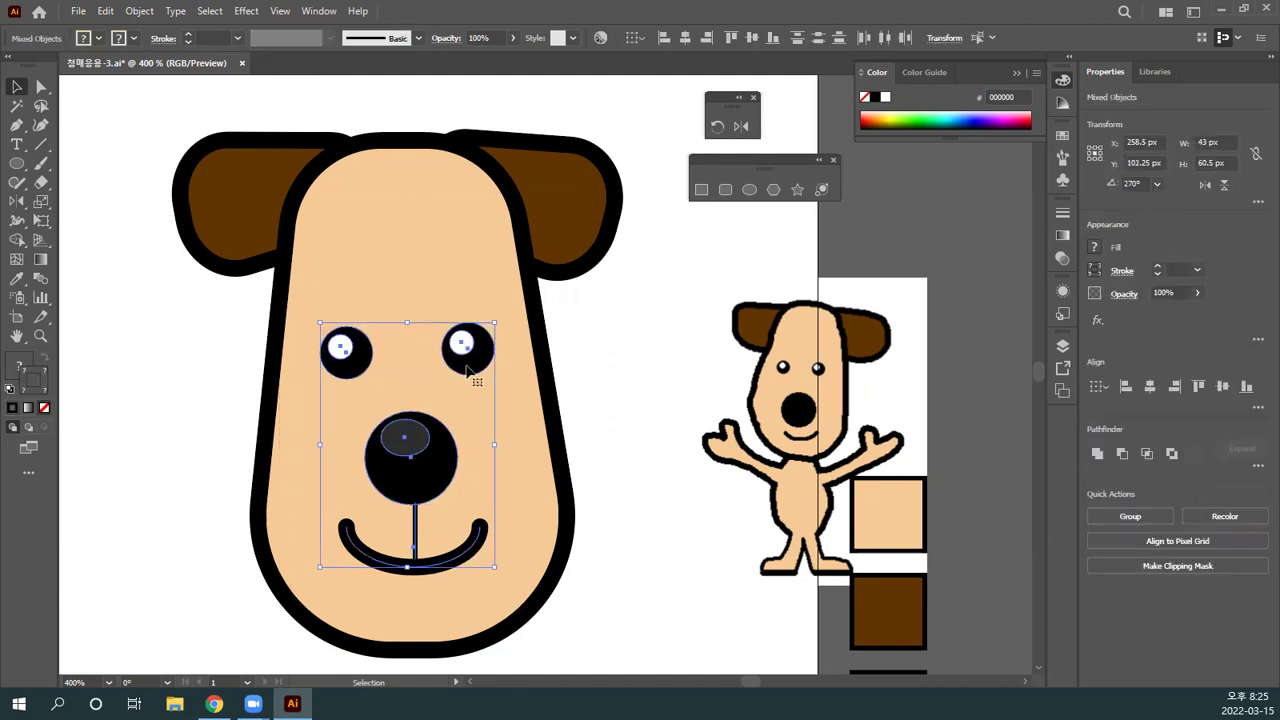
Step: Scale the pair of eyes down to 41 px wide overall and shift them slightly down toward the nose
key("ctrl+shift+a")
left_click_drag(284, 322, 491, 382)
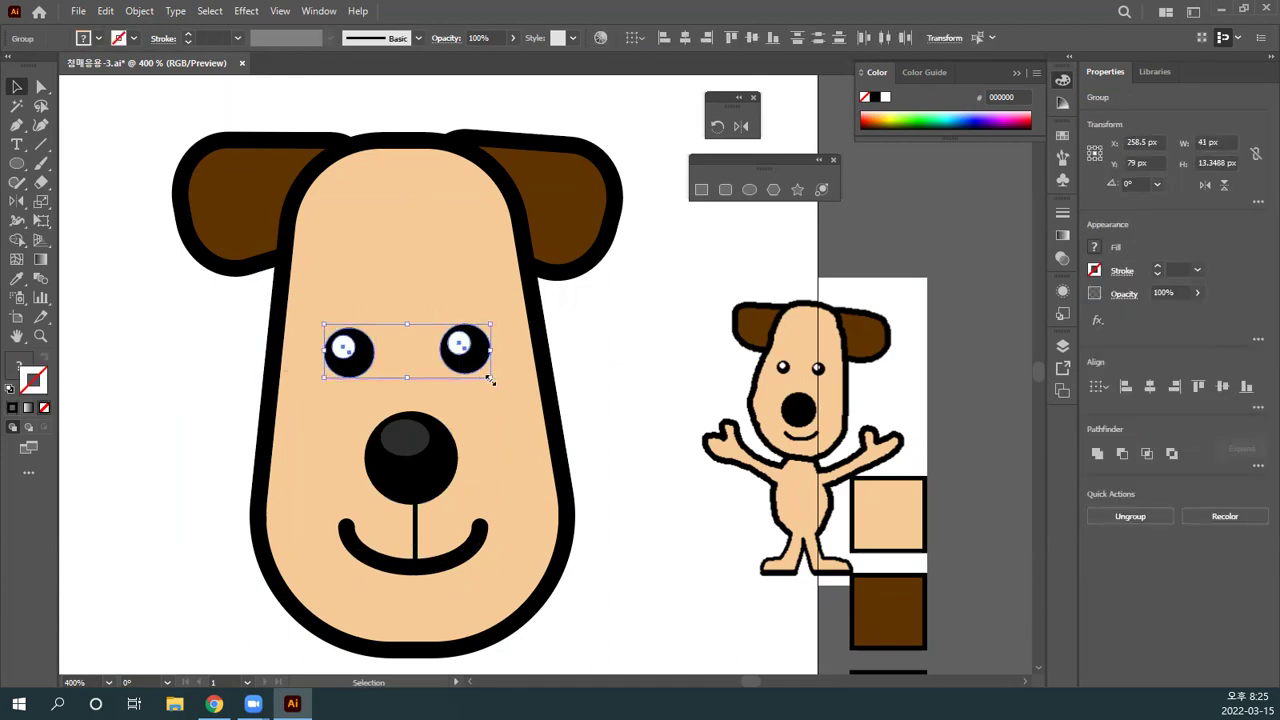
key("ctrl+shift+a")
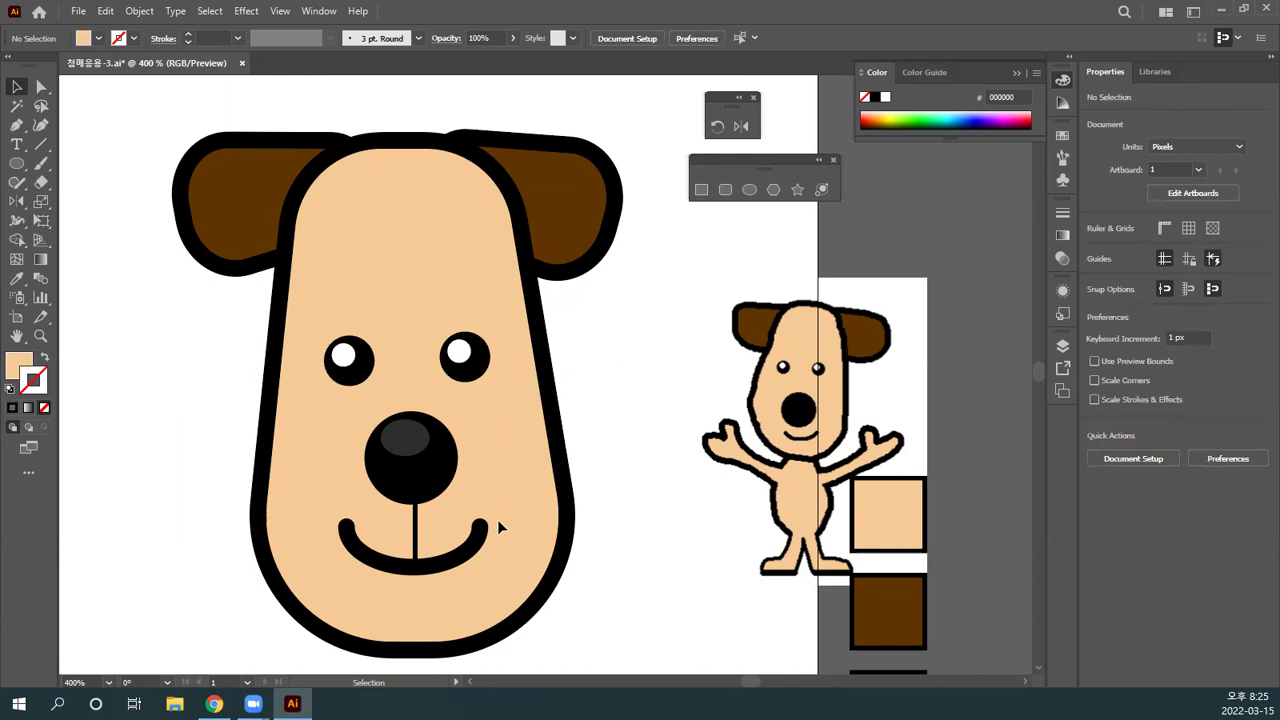
left_click(487, 538)
left_click(524, 537)
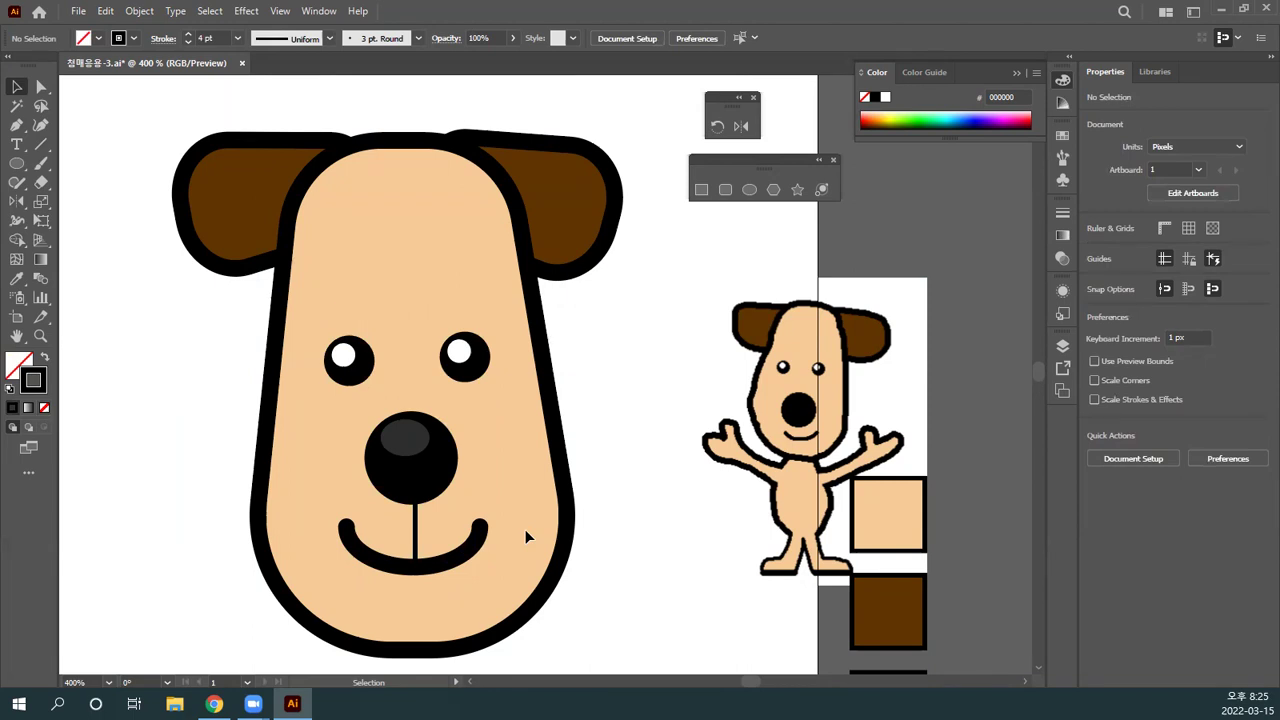
Step: Unlock the head shape and move the whole dog face with its ears toward the artboard's middle
left_click_drag(543, 523, 508, 379)
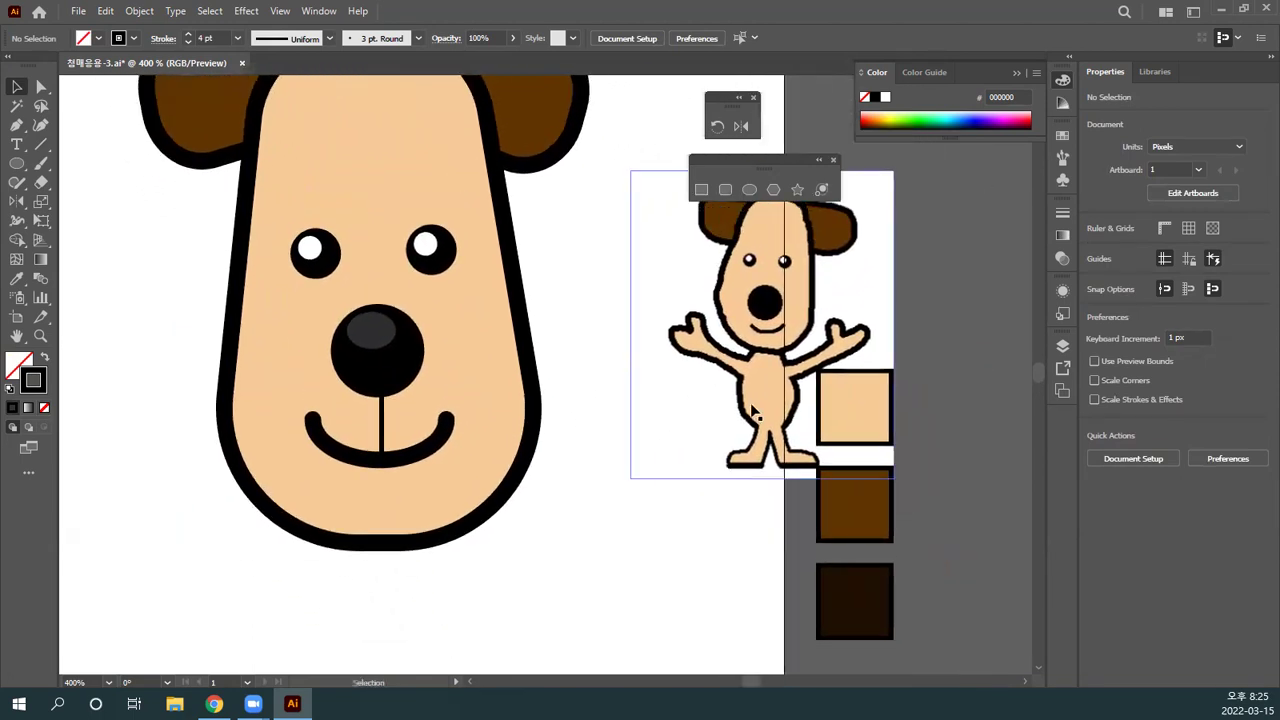
scroll(603, 485, "down", 2)
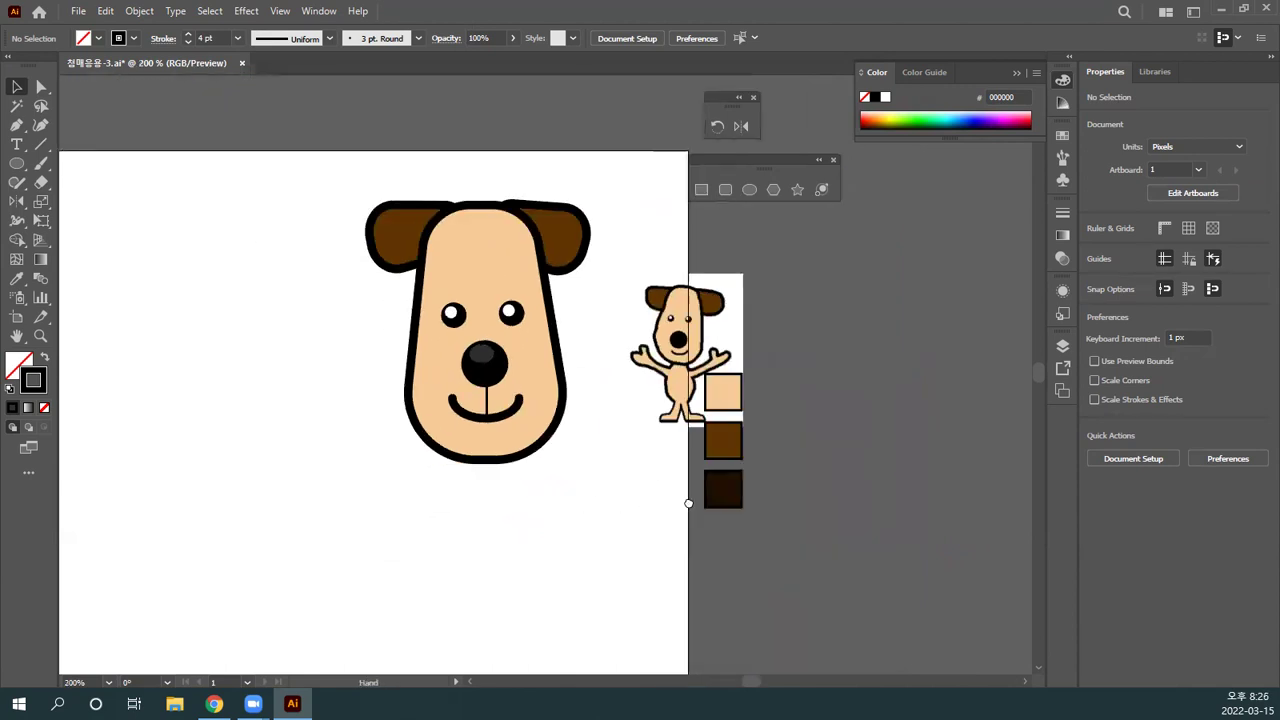
left_click_drag(623, 503, 683, 429)
scroll(704, 412, "down", 1)
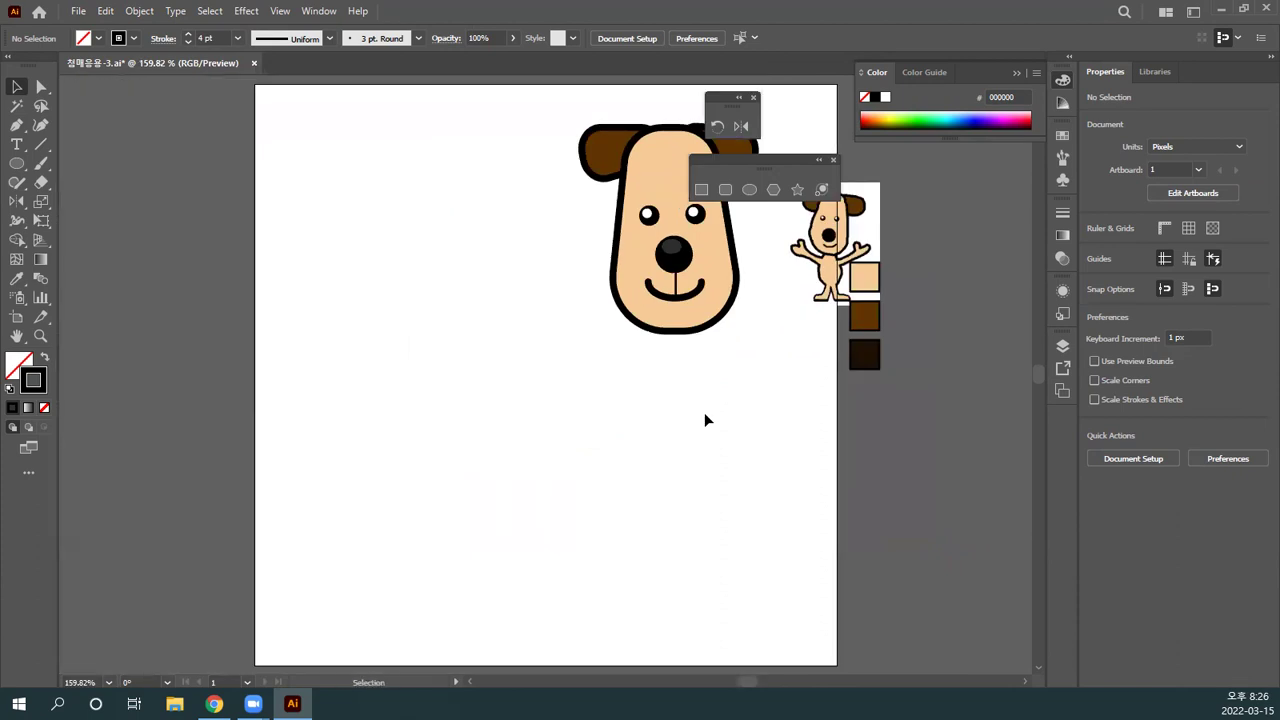
key("ctrl+1")
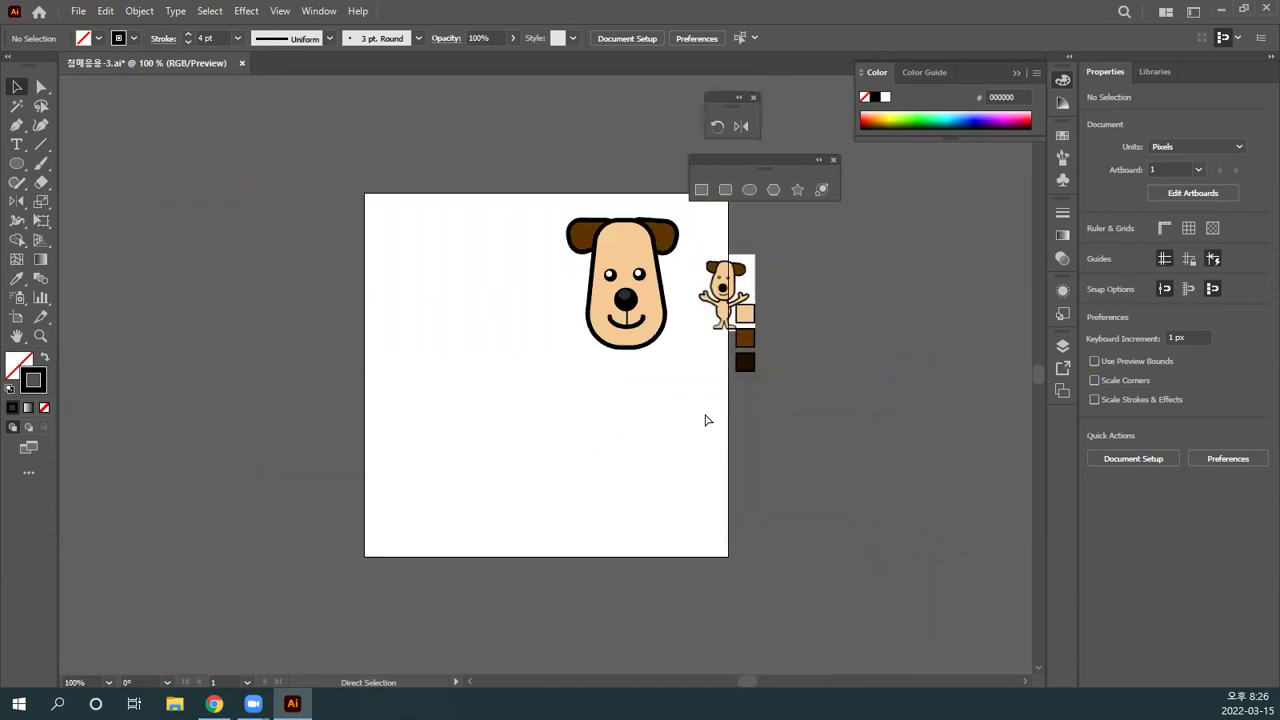
key("ctrl+equal")
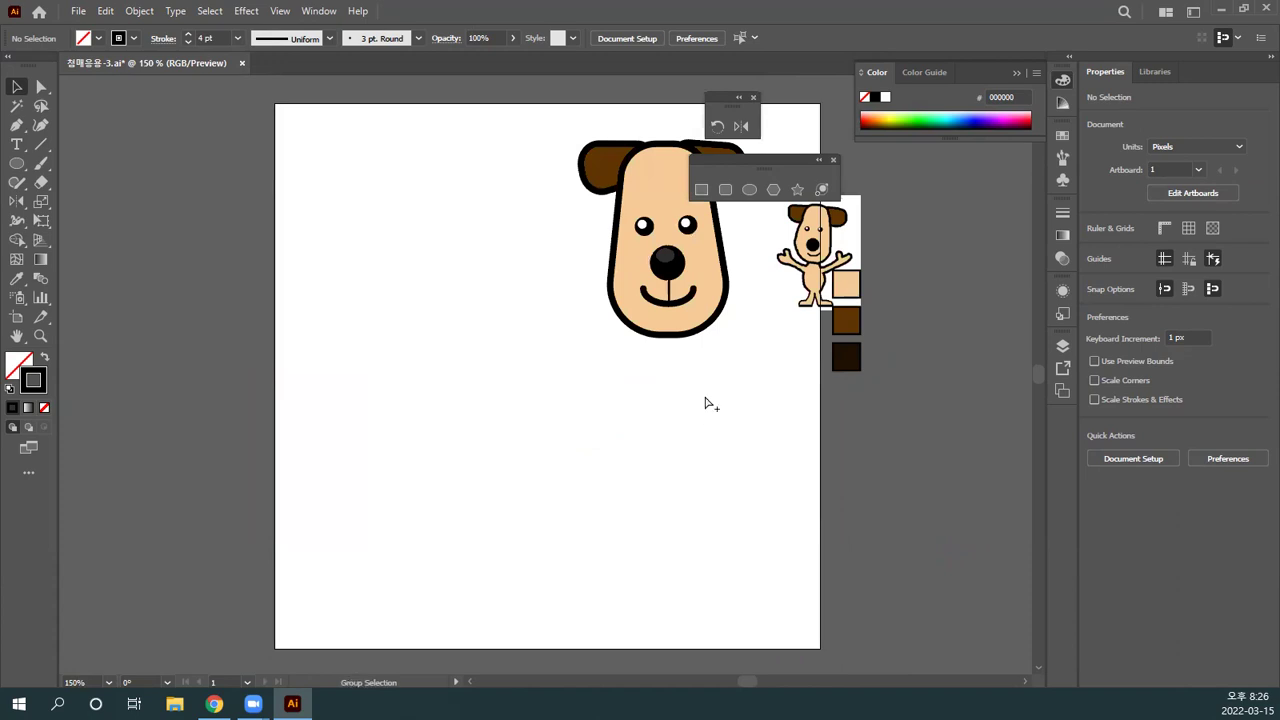
key("ctrl+z")
key("ctrl+shift+z")
left_click_drag(745, 384, 547, 126)
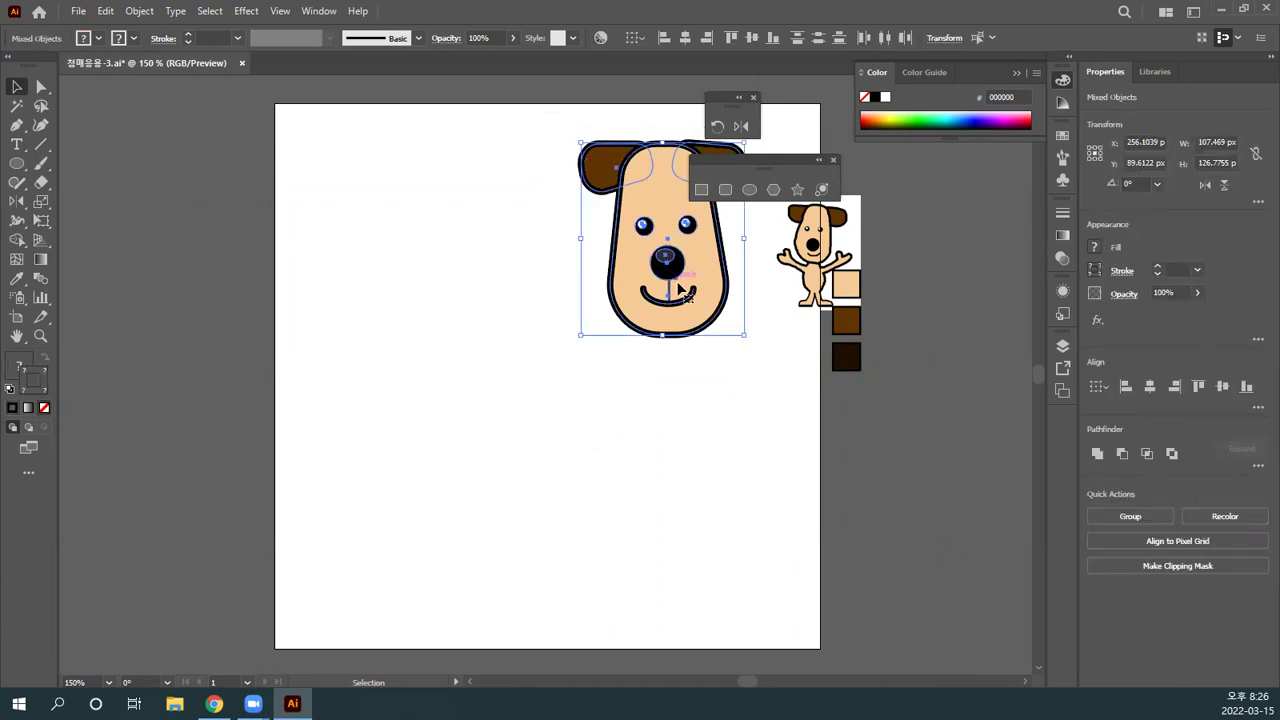
left_click_drag(678, 289, 534, 349)
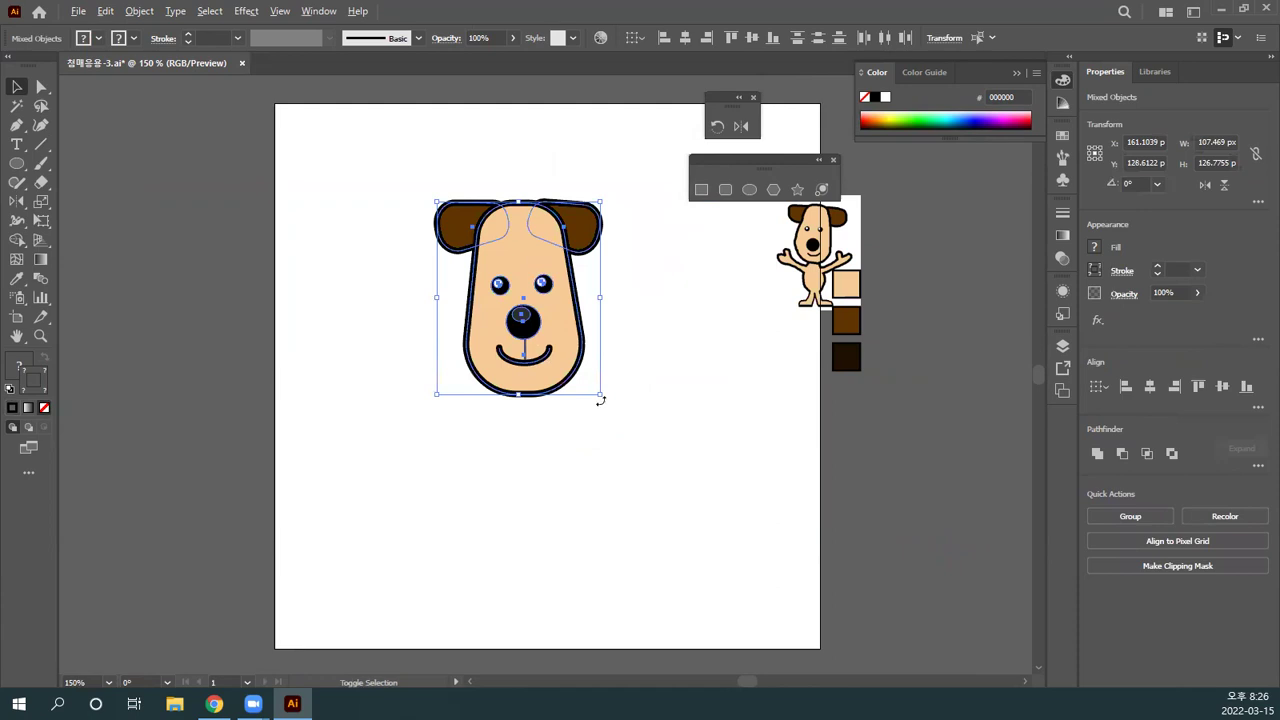
Step: Enlarge the whole dog face to about 189 × 223 px and position it at about X 175, Y 185 px
left_click_drag(601, 395, 663, 465)
mouse_move(634, 412)
left_mouse_down()
mouse_move(620, 423)
mouse_move(626, 440)
mouse_move(650, 410)
left_mouse_up()
left_click_drag(681, 150, 592, 240)
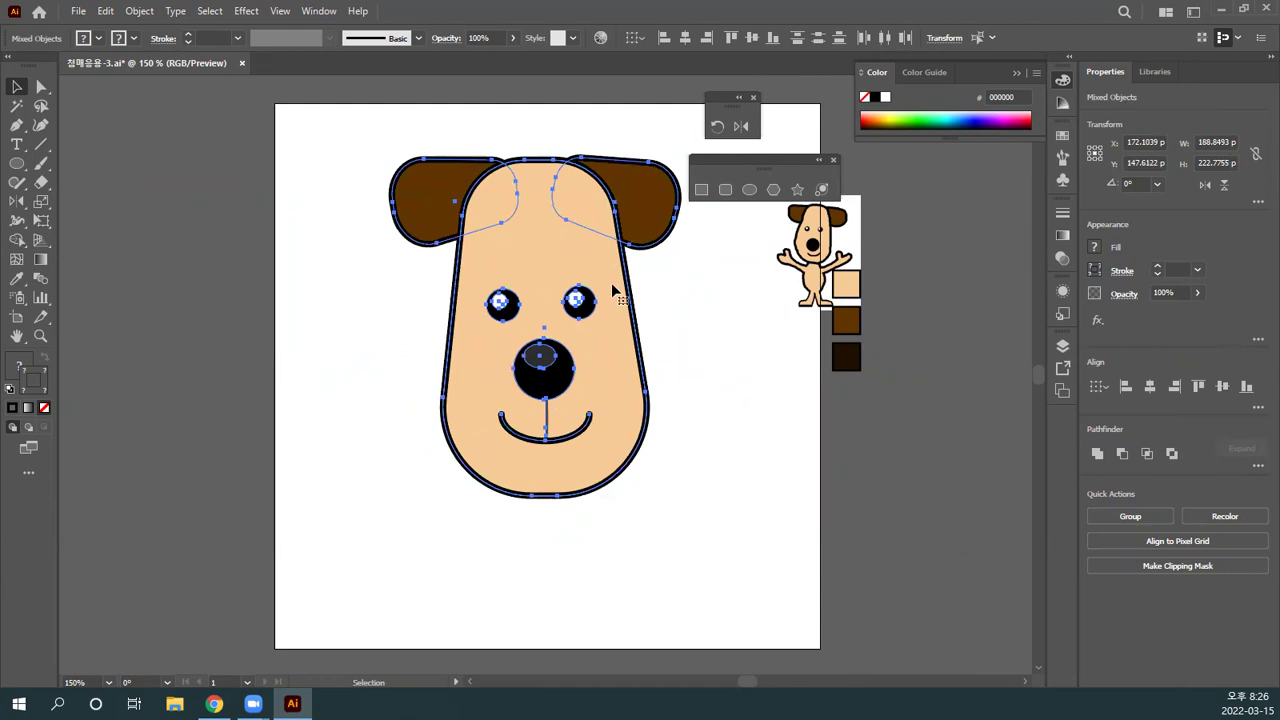
left_click(702, 386)
left_click_drag(732, 550, 343, 157)
left_click_drag(518, 245, 523, 302)
left_click(720, 369)
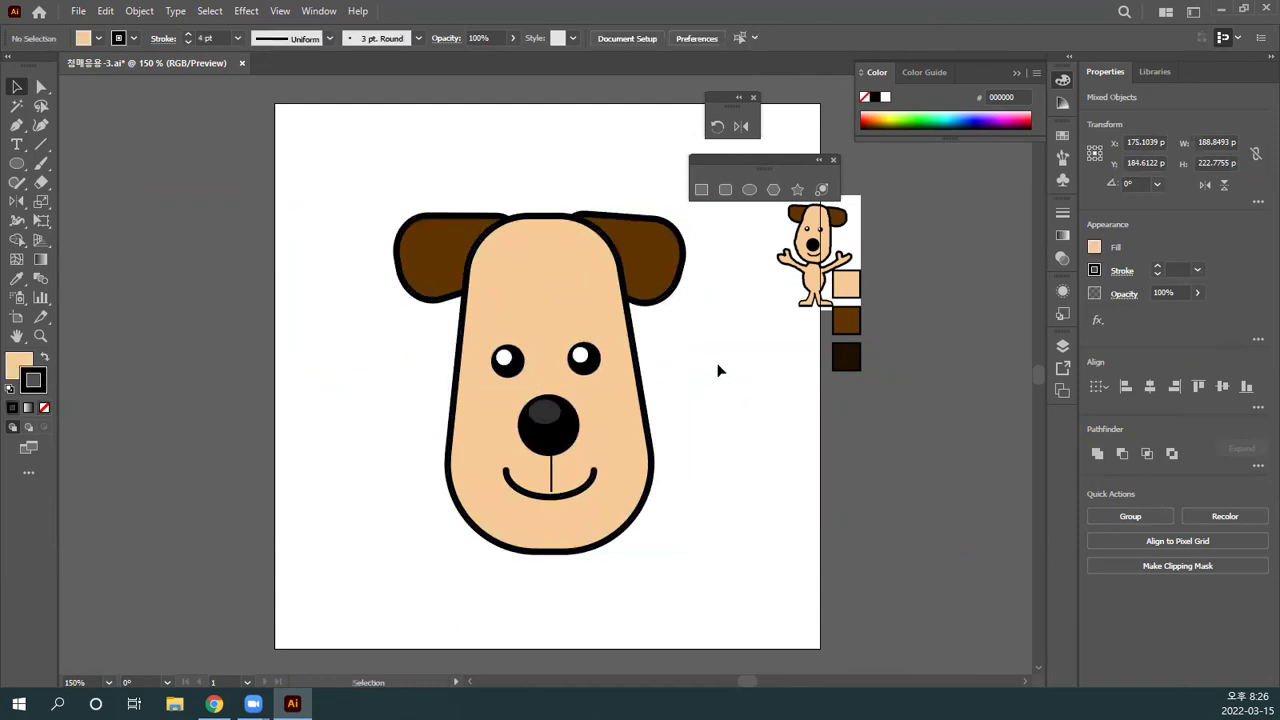
Step: Enlarge the reference picture to about 171 × 200 px and place it below the colour swatches
scroll(720, 369, "right", 3)
left_click_drag(686, 228, 646, 418)
left_click_drag(677, 466, 763, 562)
left_click_drag(677, 484, 797, 518)
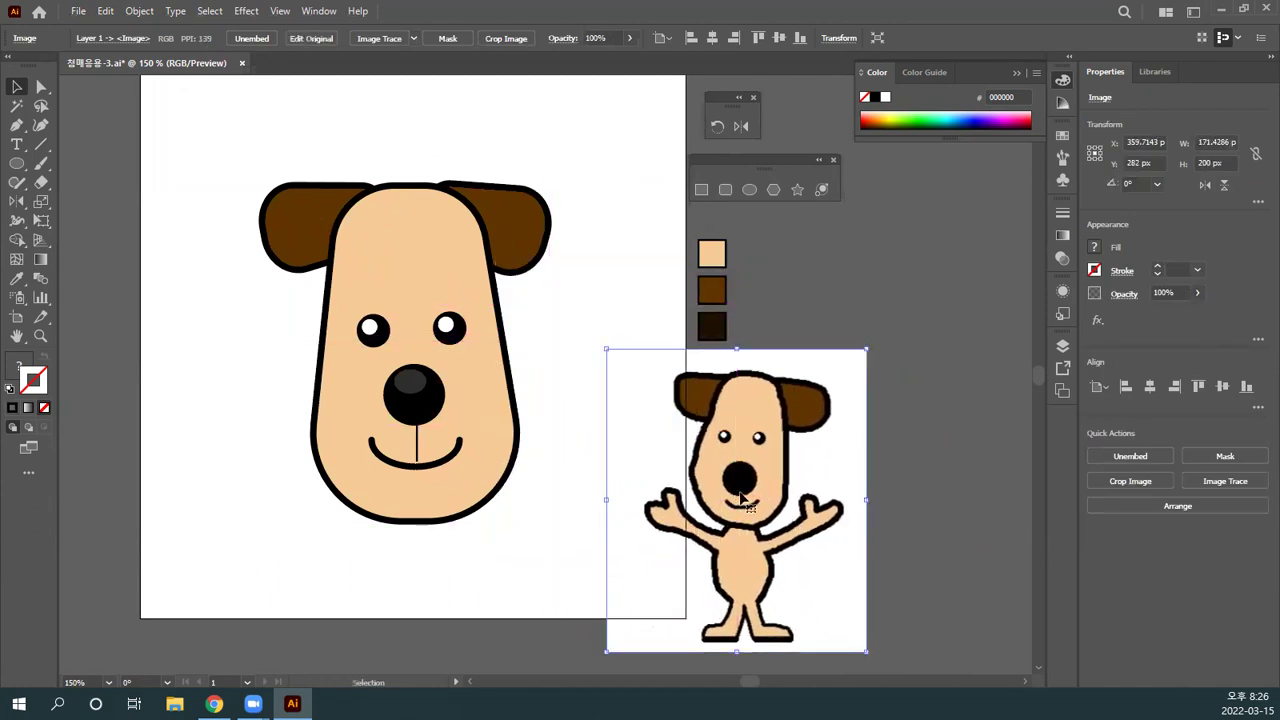
left_click(557, 323)
left_click(464, 233)
left_click(558, 372)
left_click(390, 278)
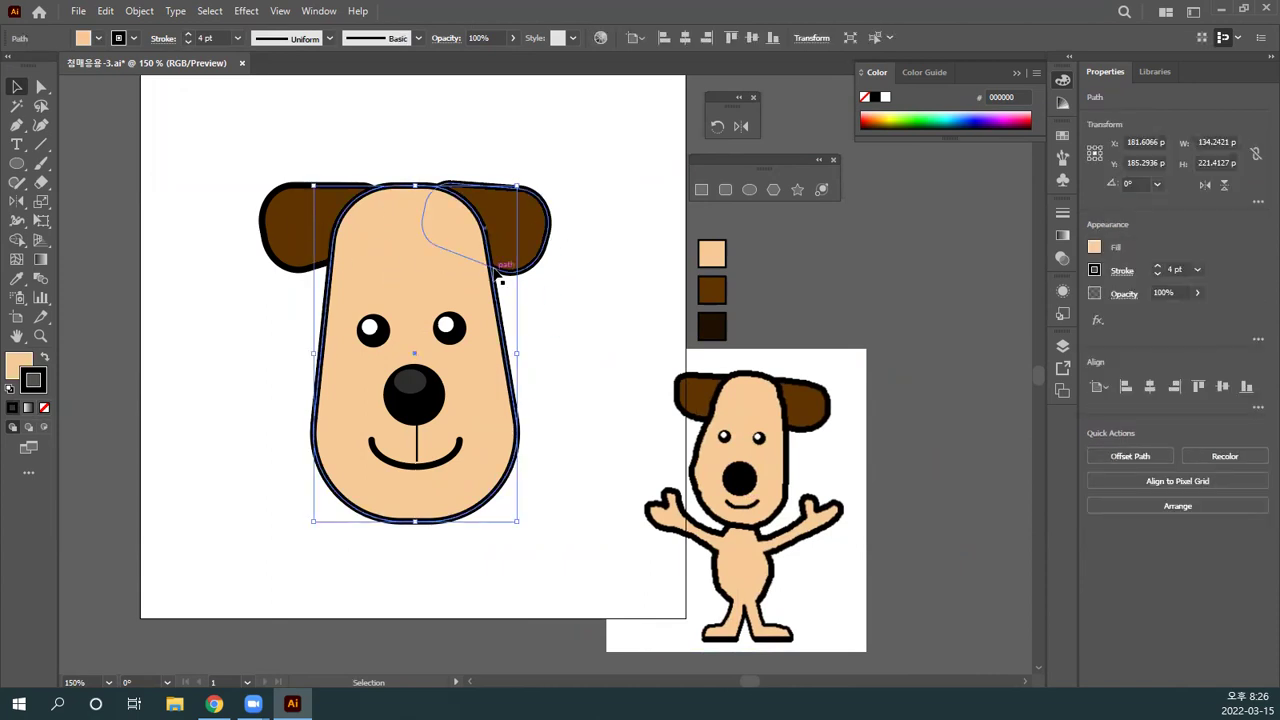
left_click(552, 331)
left_click_drag(554, 332, 518, 280)
left_click(447, 318)
left_click(520, 302)
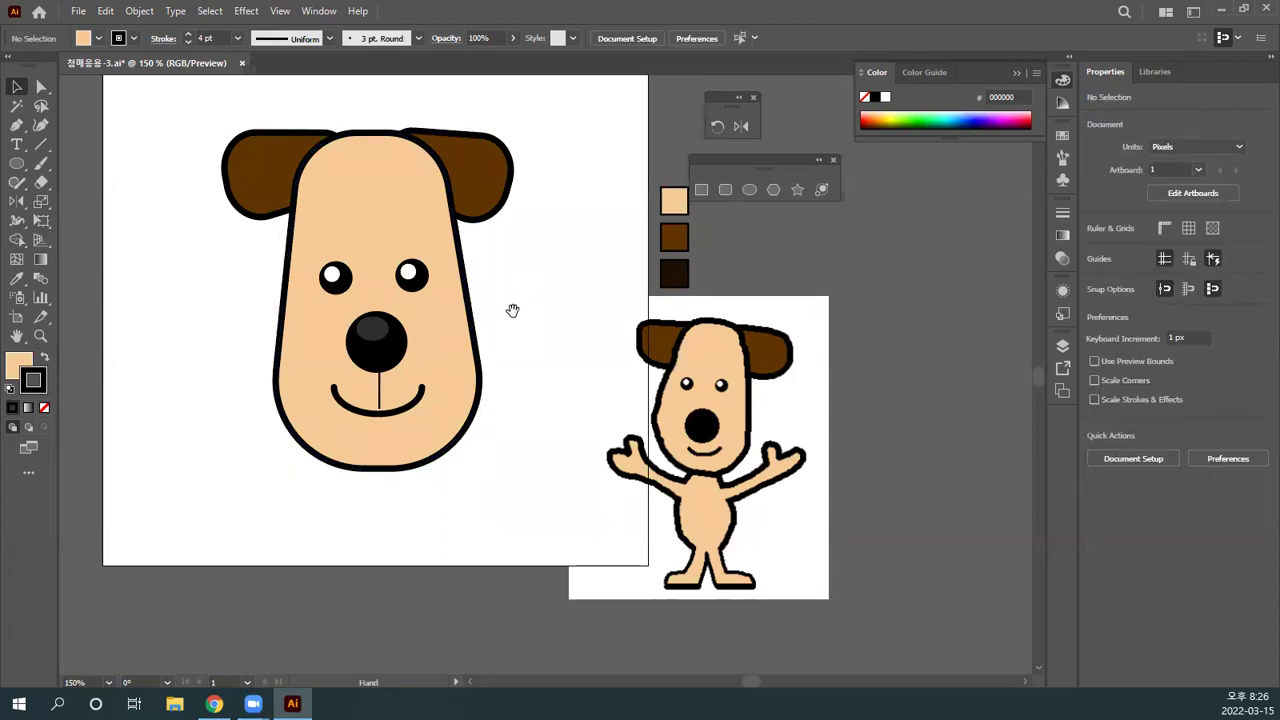
left_click_drag(512, 306, 528, 283)
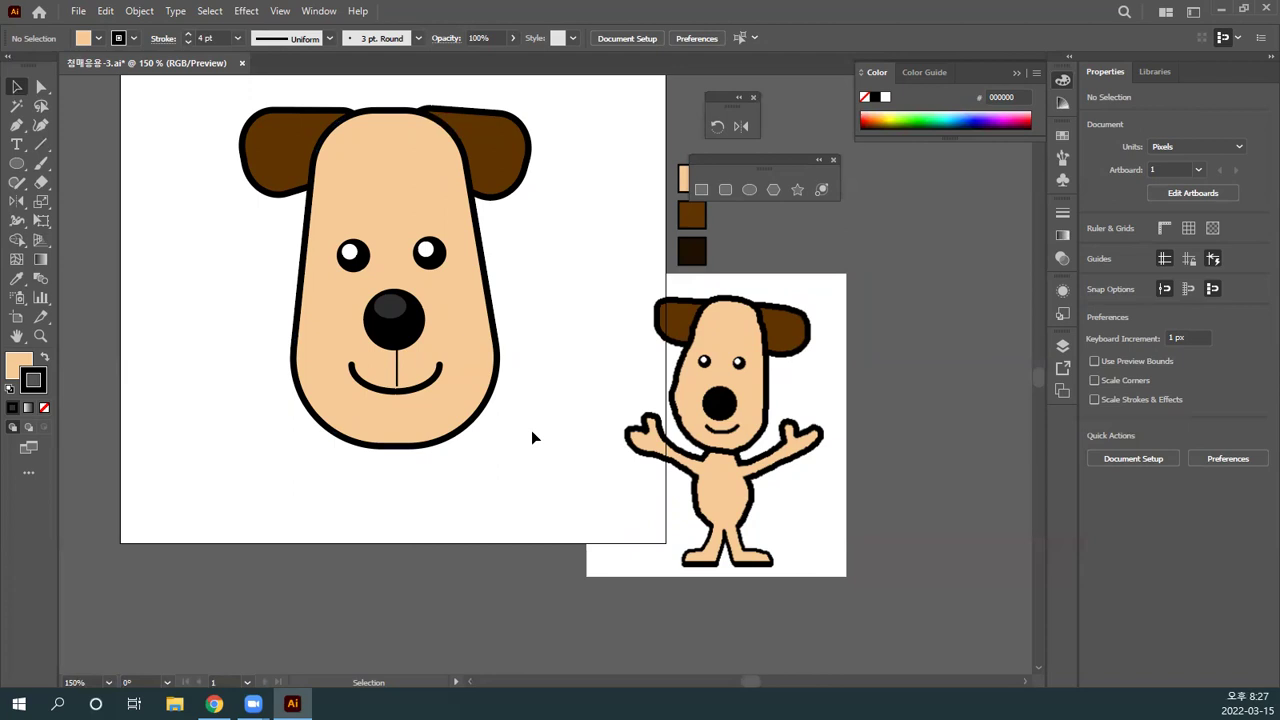
left_click(397, 375)
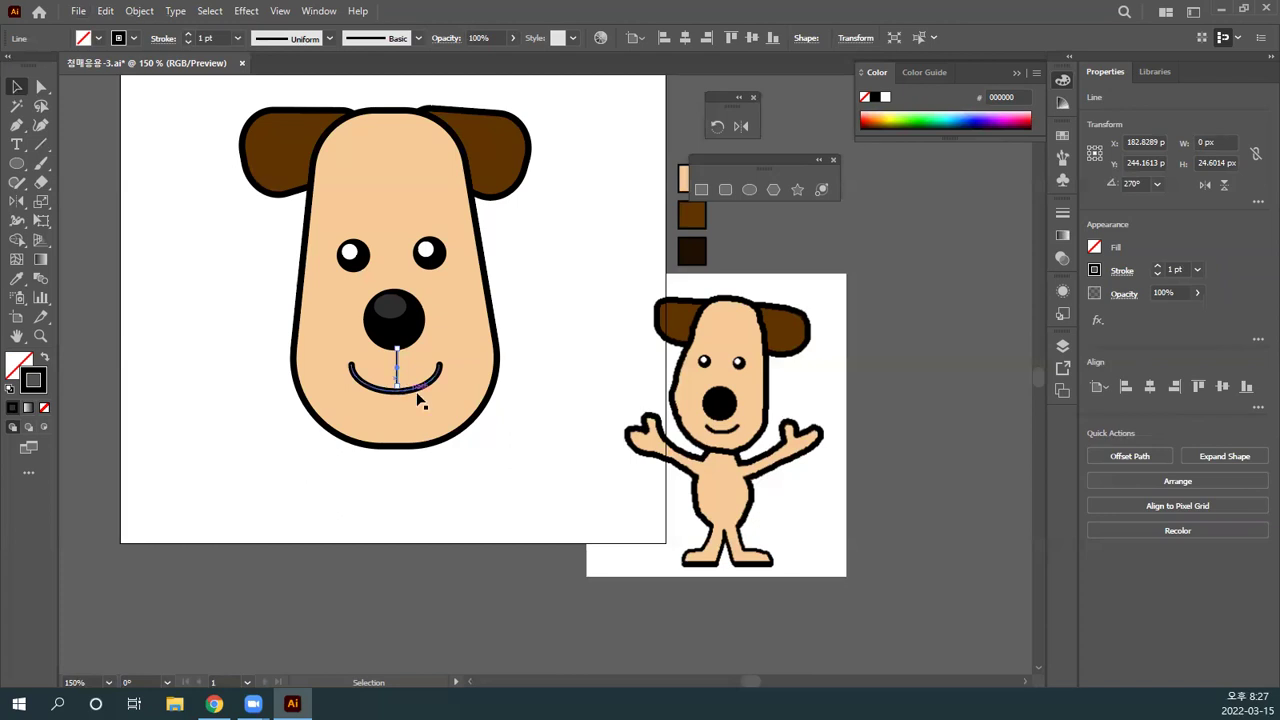
left_click(570, 374)
key("a")
left_click_drag(397, 390, 399, 390)
left_click(571, 391)
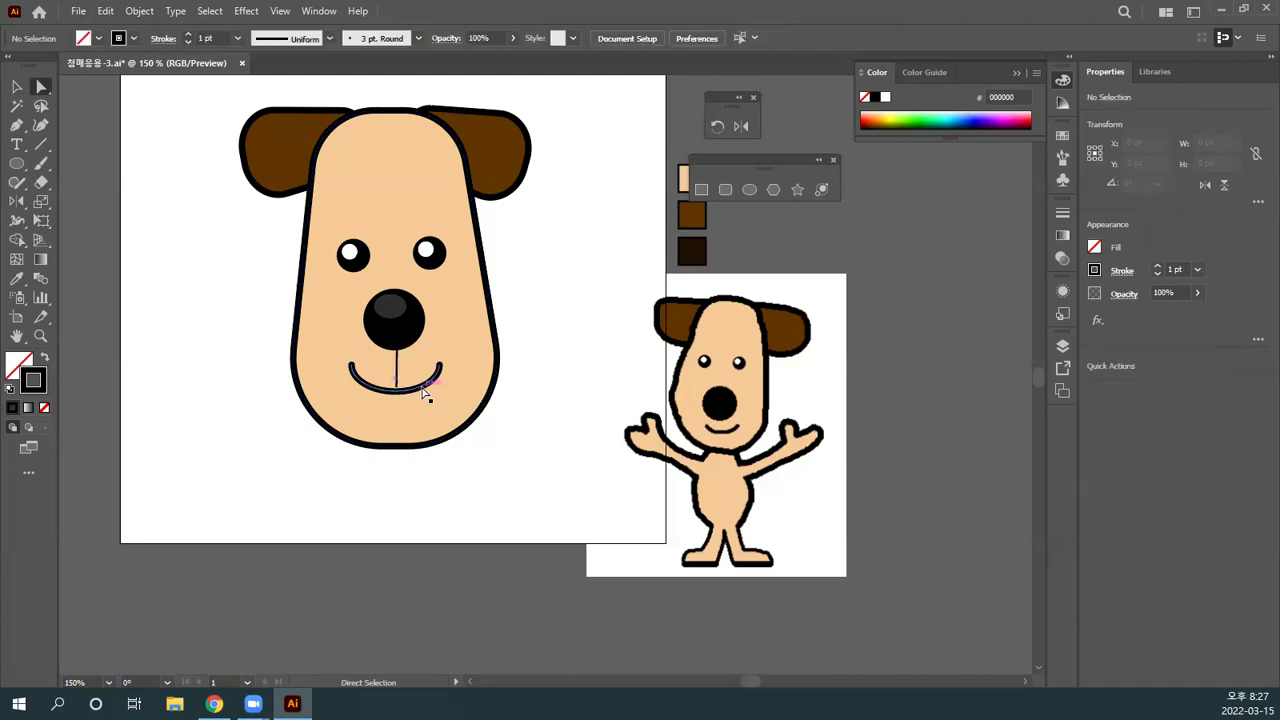
left_click(424, 393)
left_click(549, 389)
left_click(16, 88)
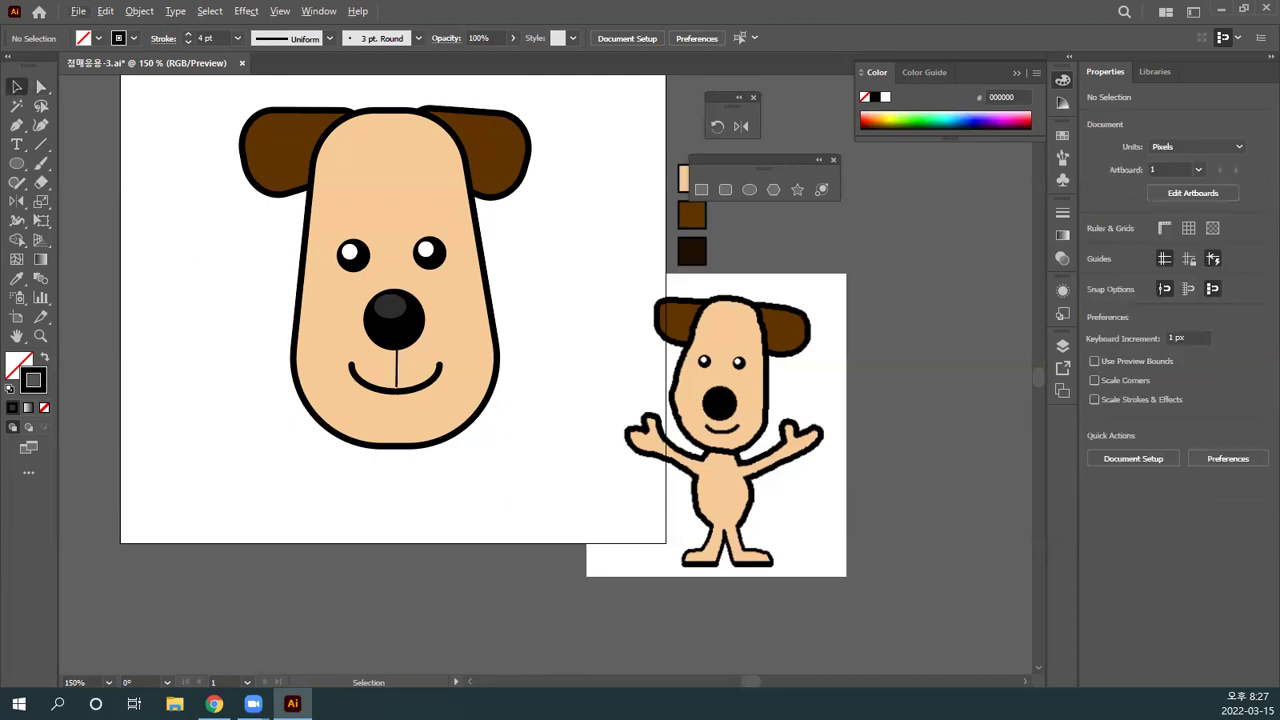
Step: Sample the head's peach fill and 4 pt black outline with the Eyedropper as the appearance for a Pen tool shape
left_click(16, 125)
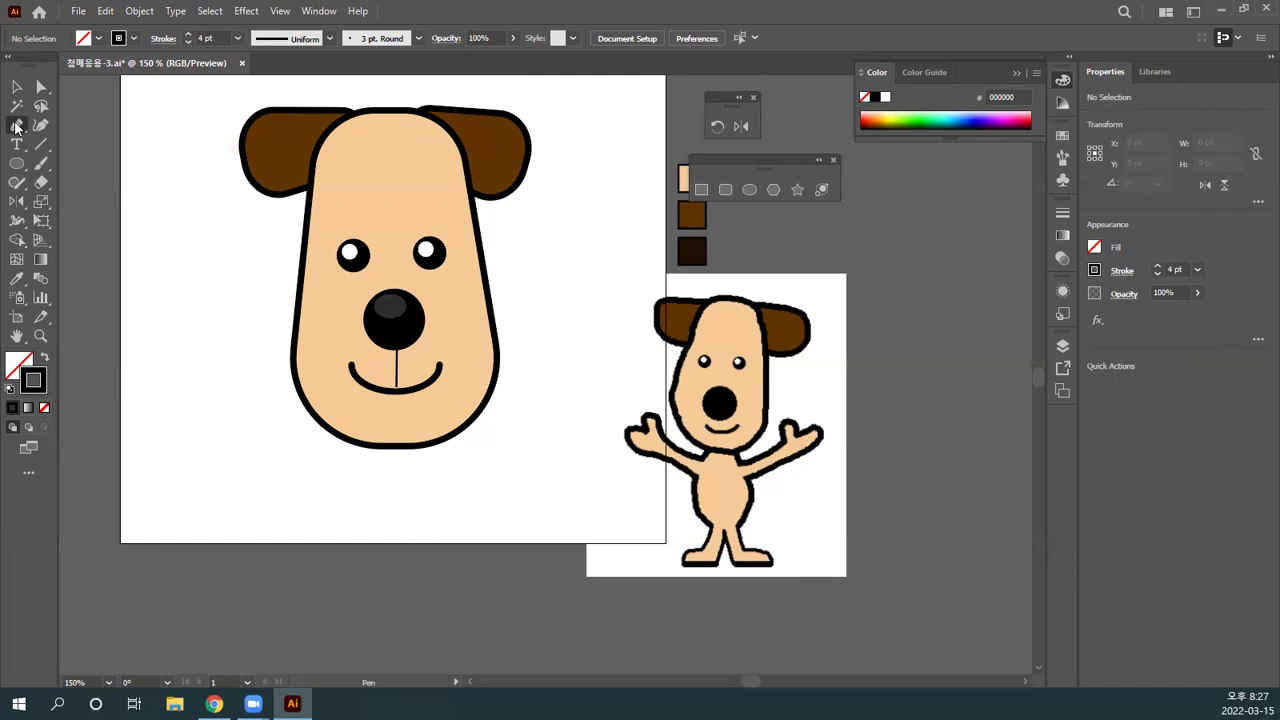
left_click(18, 280)
left_click(328, 281)
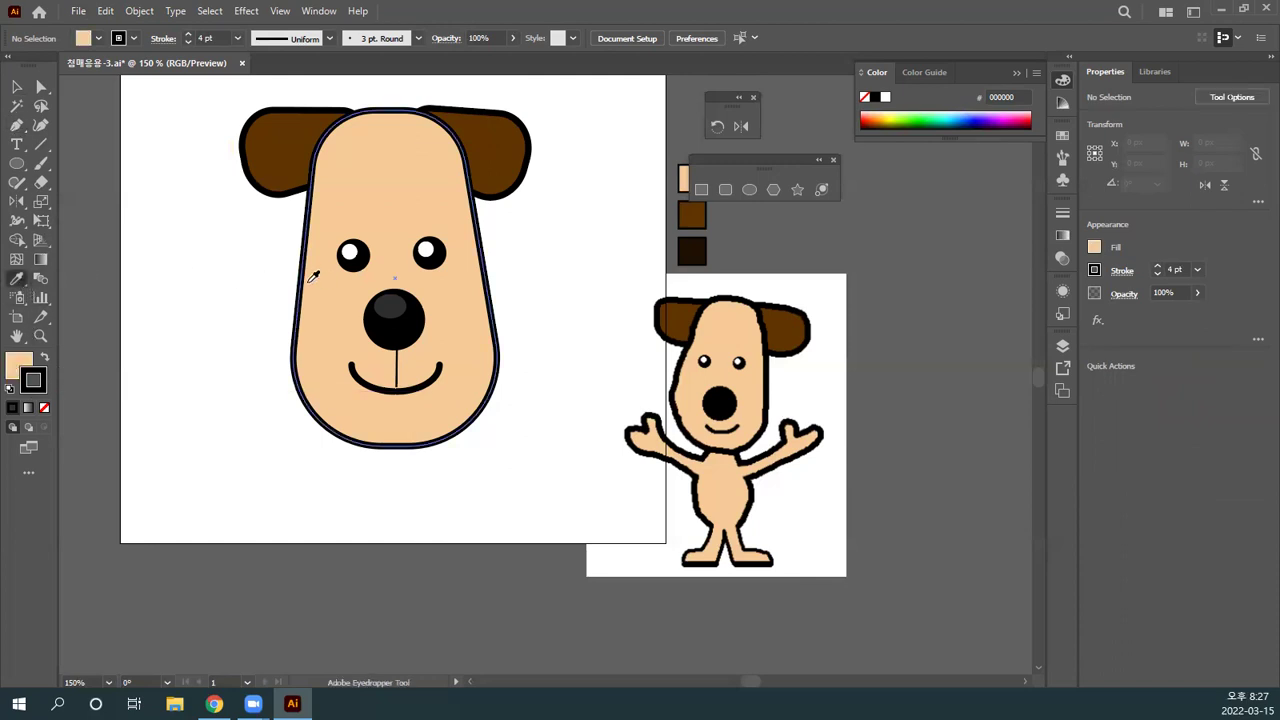
left_click(16, 125)
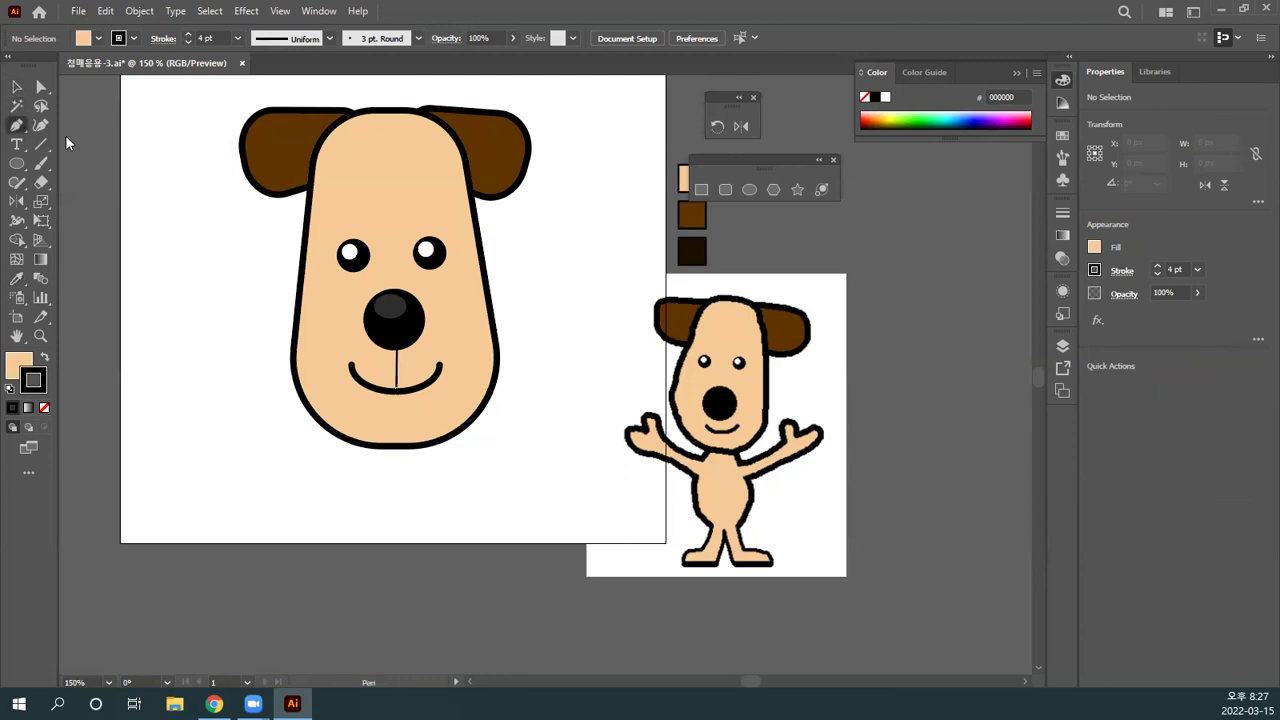
Step: Draw a closed, straight-sided neck-and-shoulders shape about 65 × 66 px with the Pen tool, beside the dog's left-hand ear
left_click(156, 166)
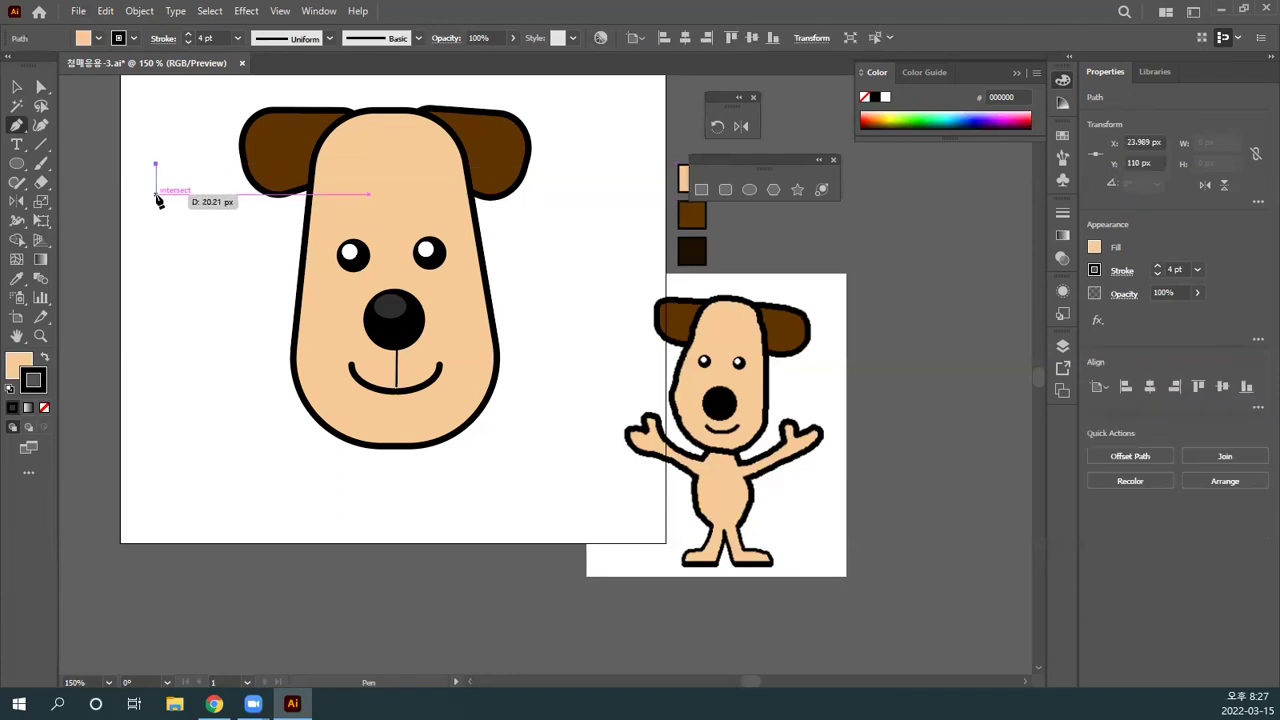
left_click(156, 193)
left_click(132, 216)
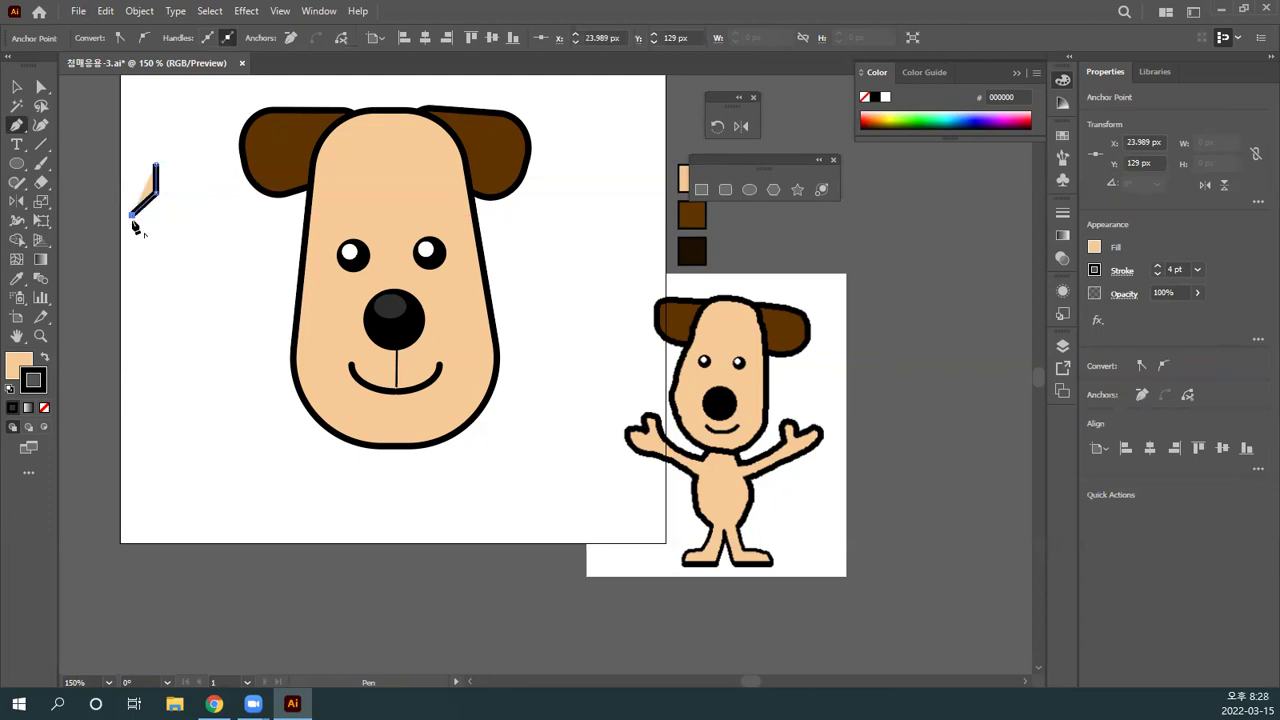
left_click(135, 258)
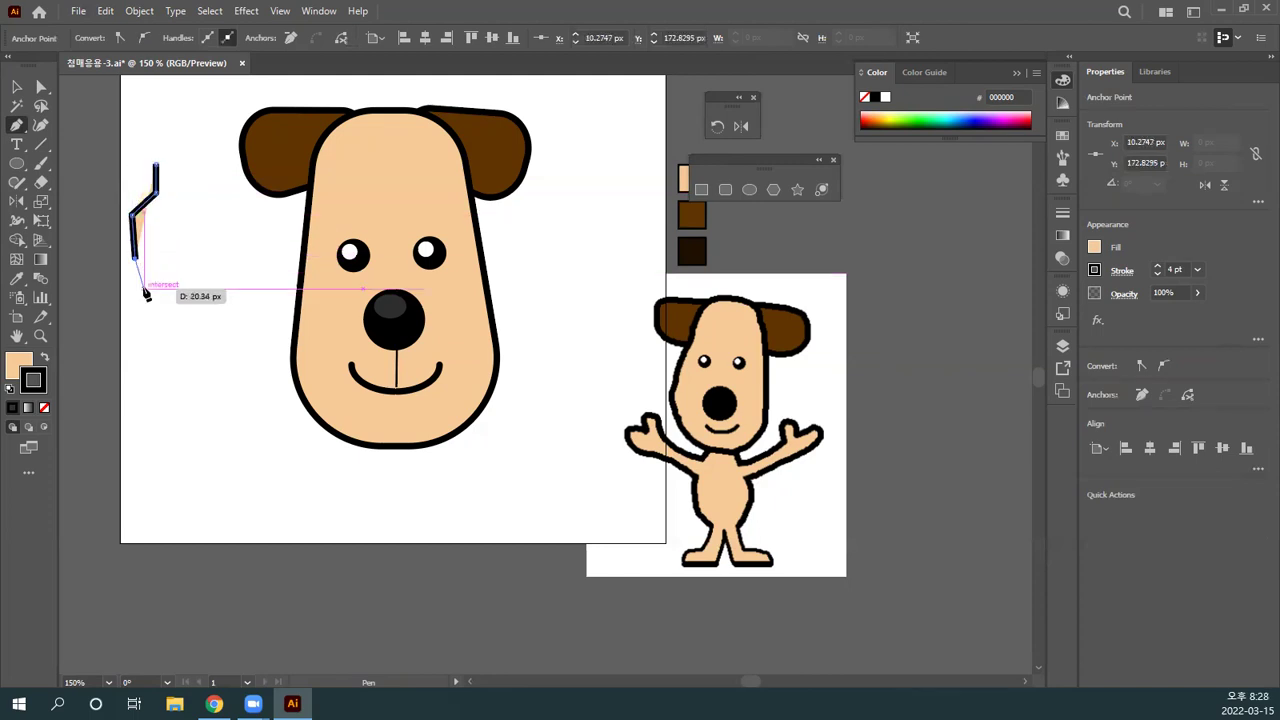
left_click(231, 259)
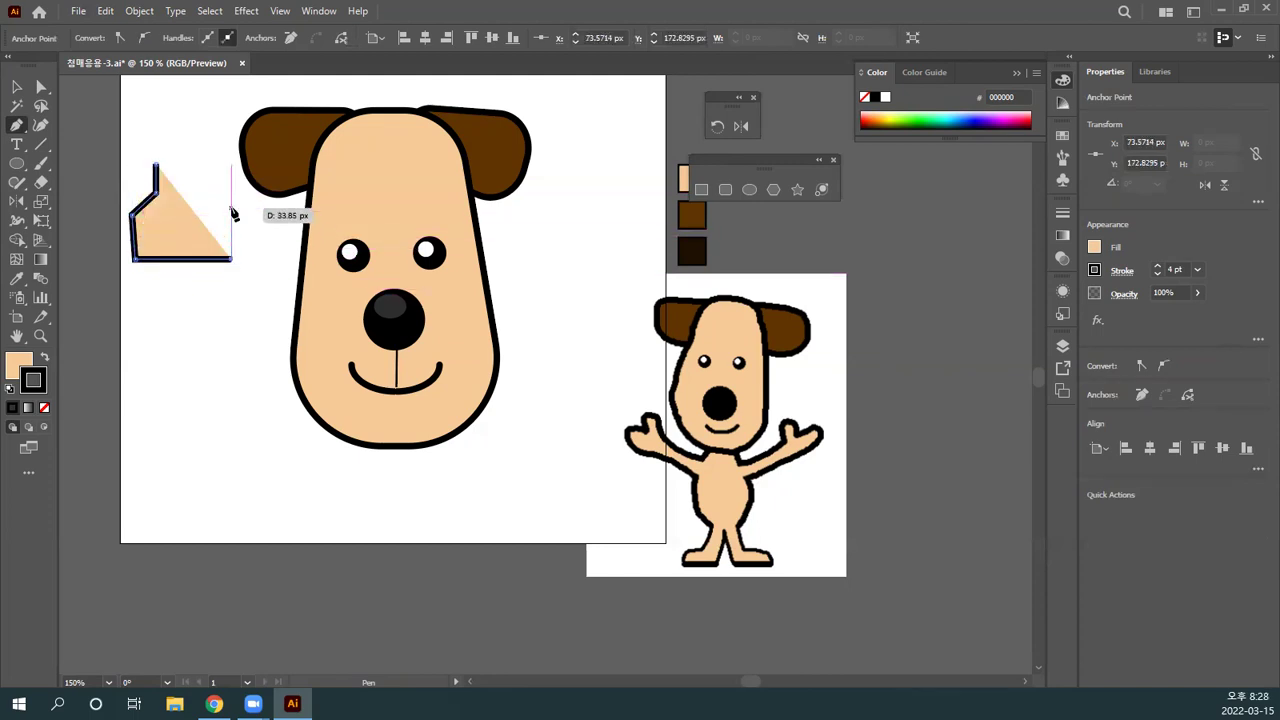
left_click(233, 213)
left_click(197, 196)
left_click(195, 160)
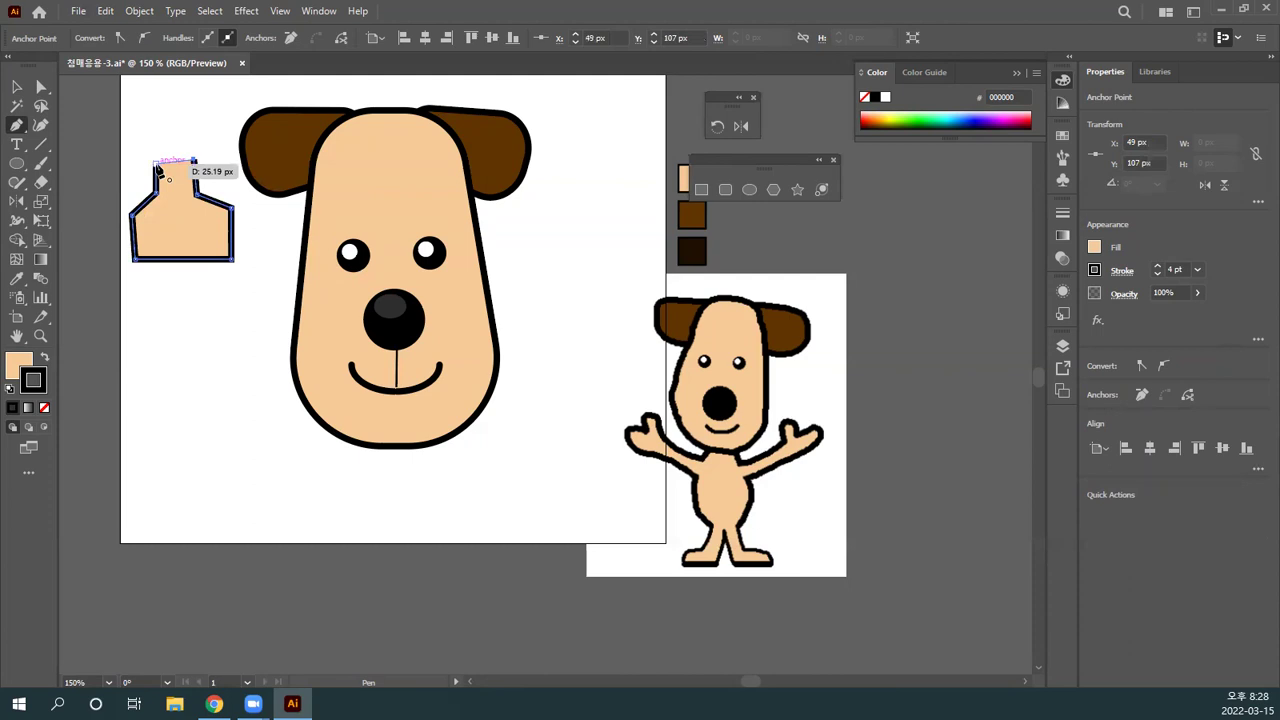
left_click(156, 162)
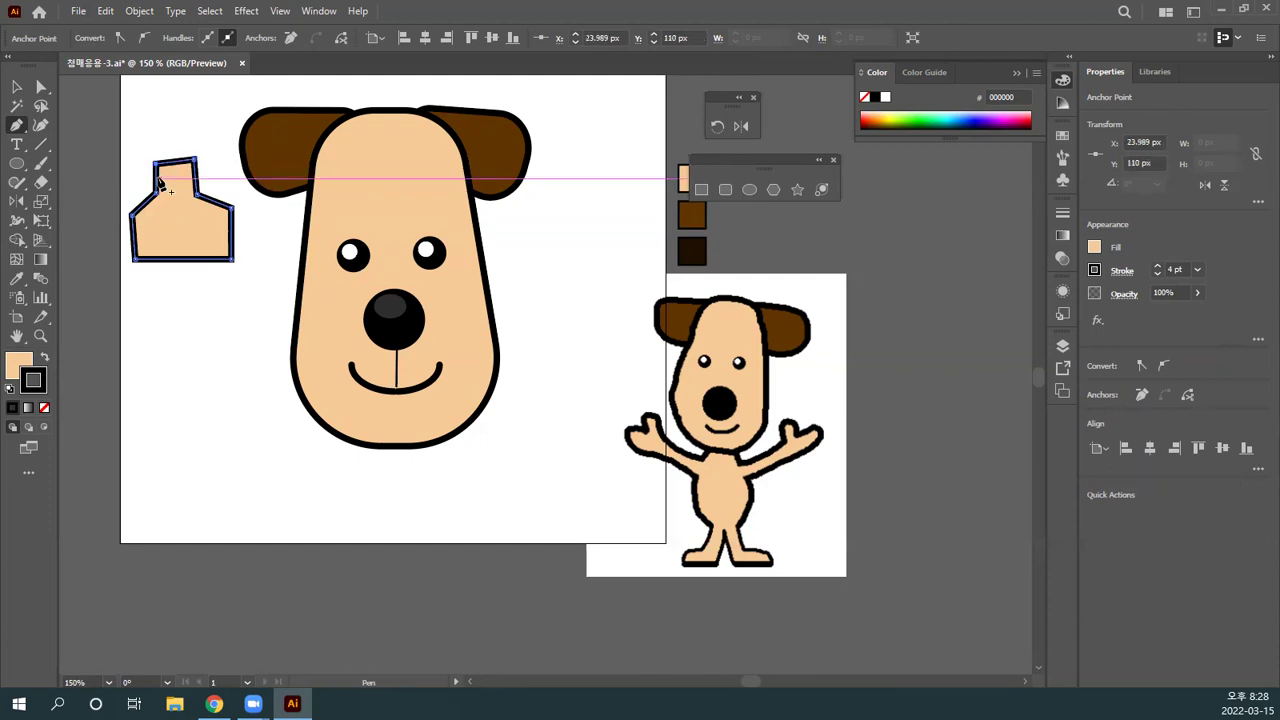
left_click(16, 87)
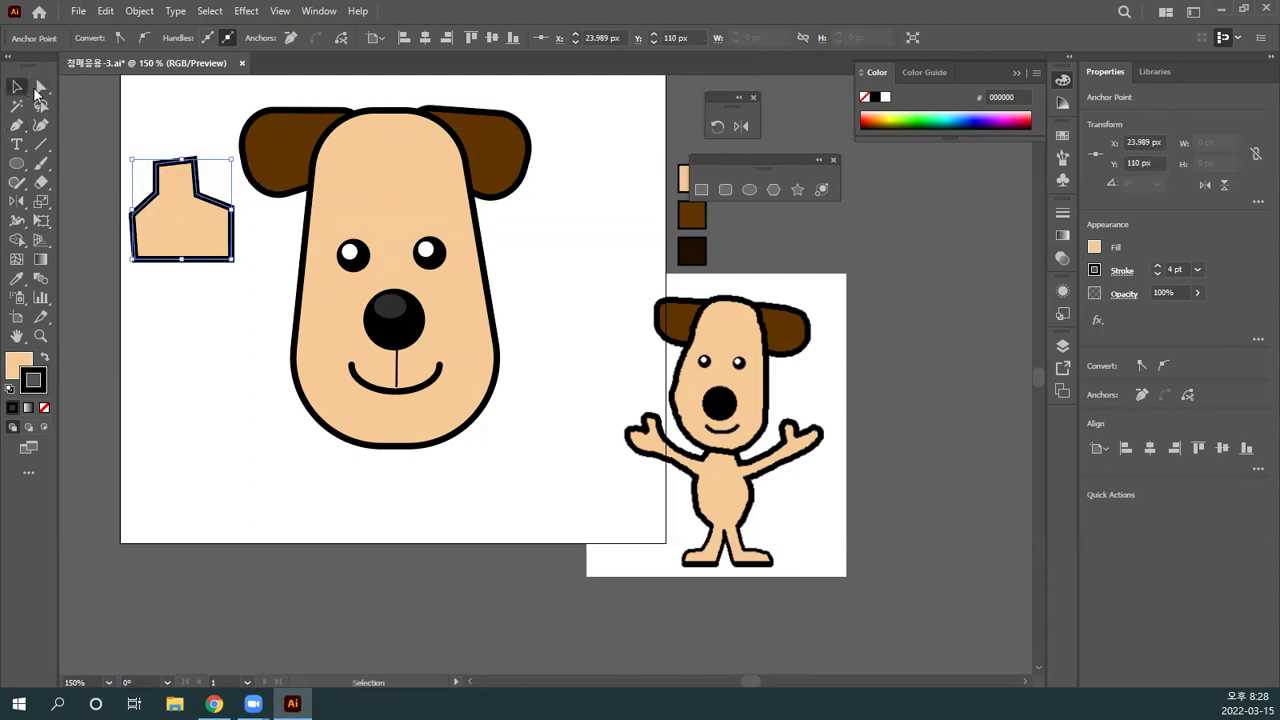
left_click(183, 120)
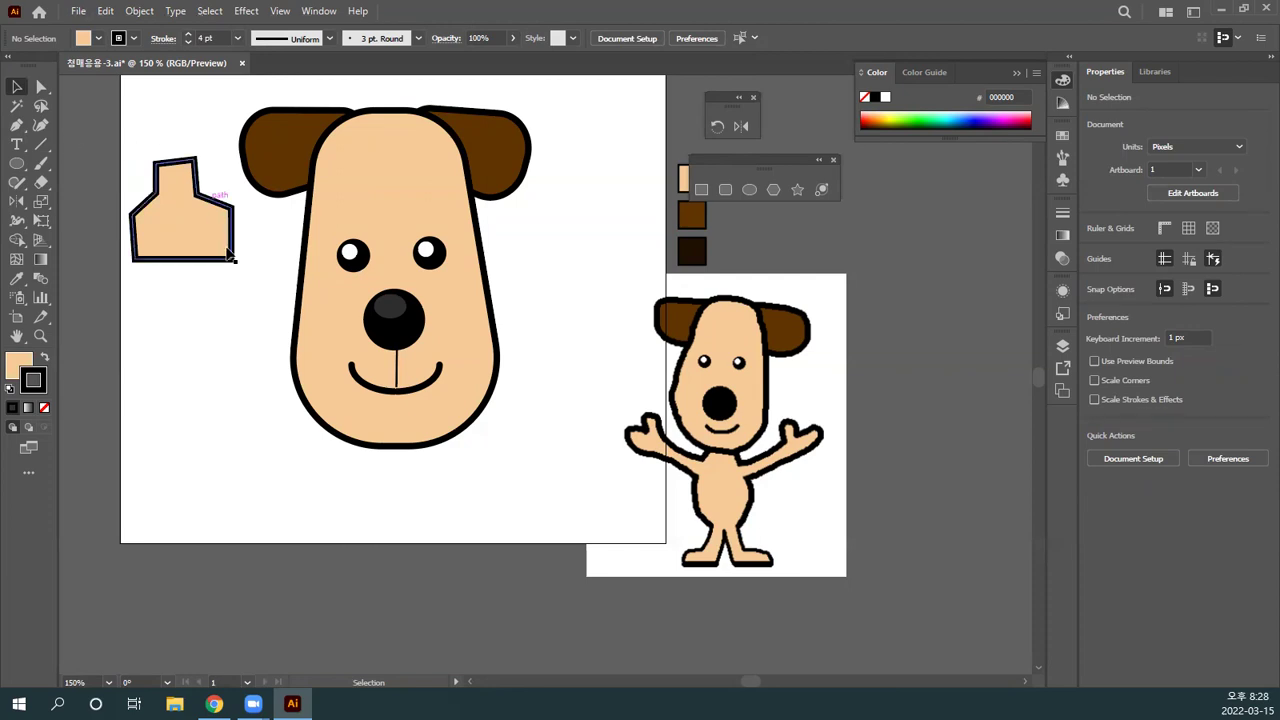
Step: Switch to Chrome, read the Pen tool cursor notes on page 2 of 일러-2편.pdf, and return to Illustrator
left_click(214, 703)
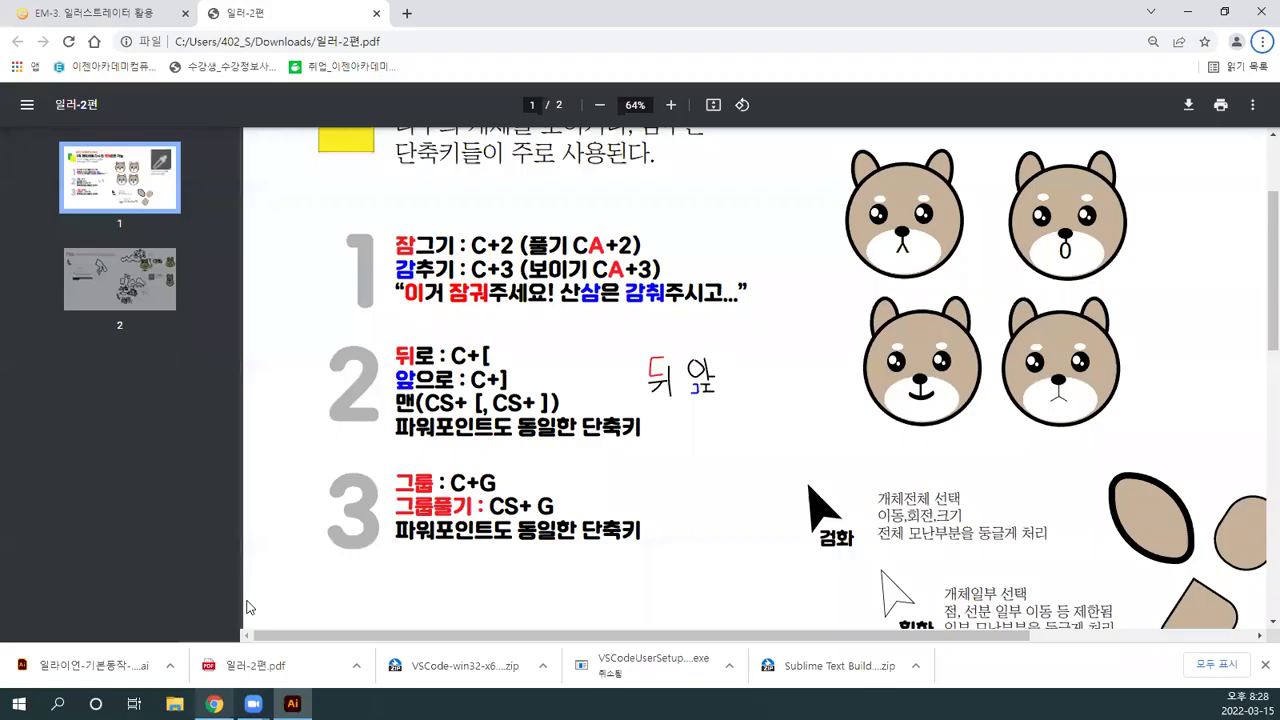
scroll(470, 486, "down", 5)
scroll(465, 484, "down", 3)
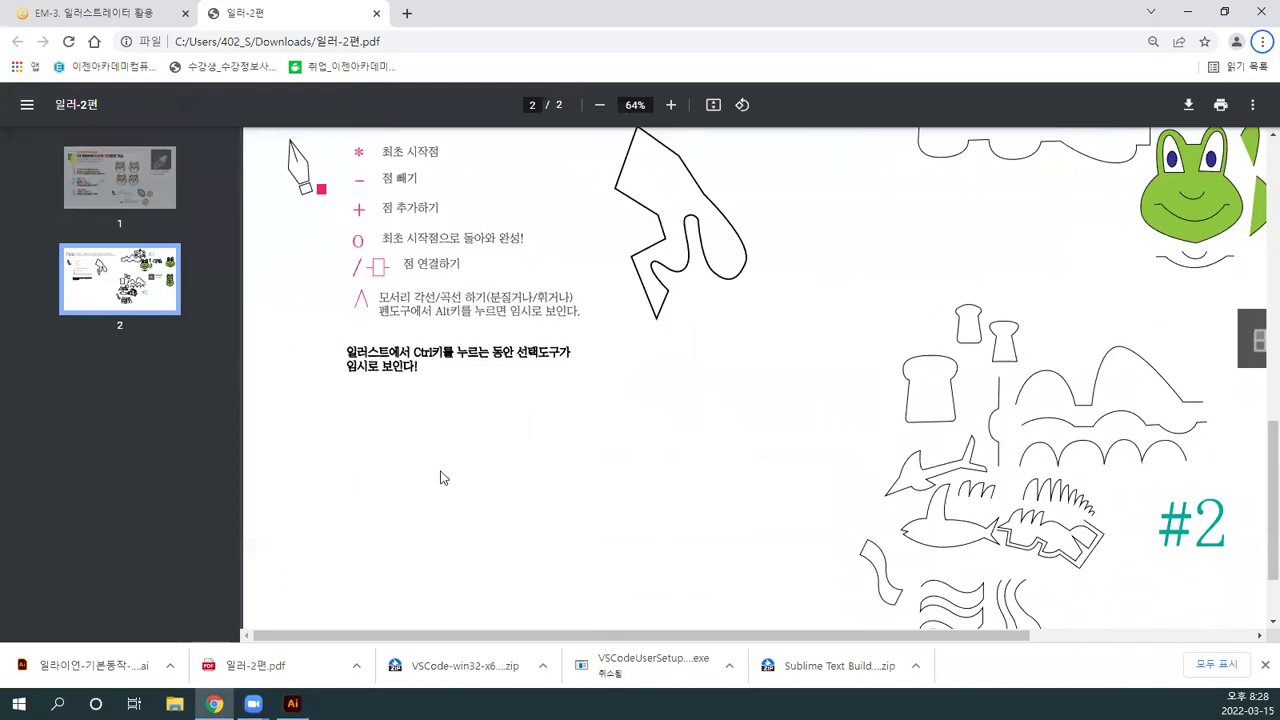
scroll(443, 475, "up", 2)
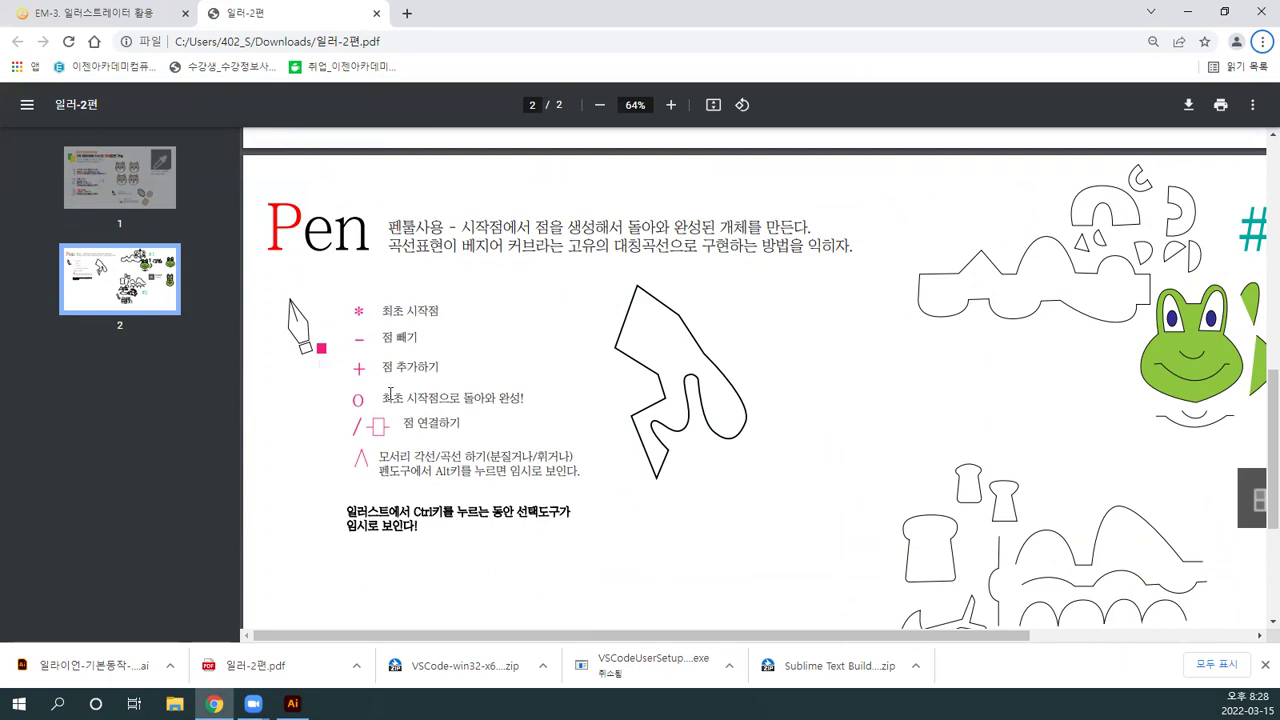
left_click_drag(383, 398, 521, 400)
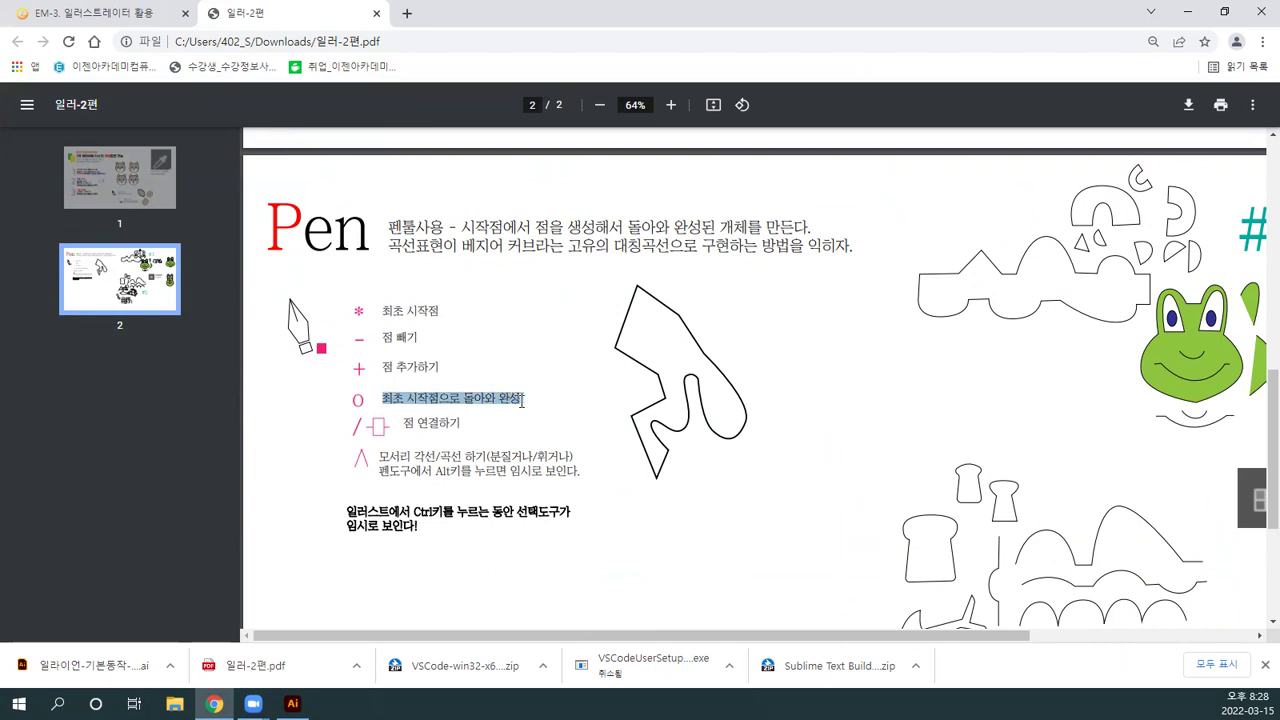
left_click(462, 366)
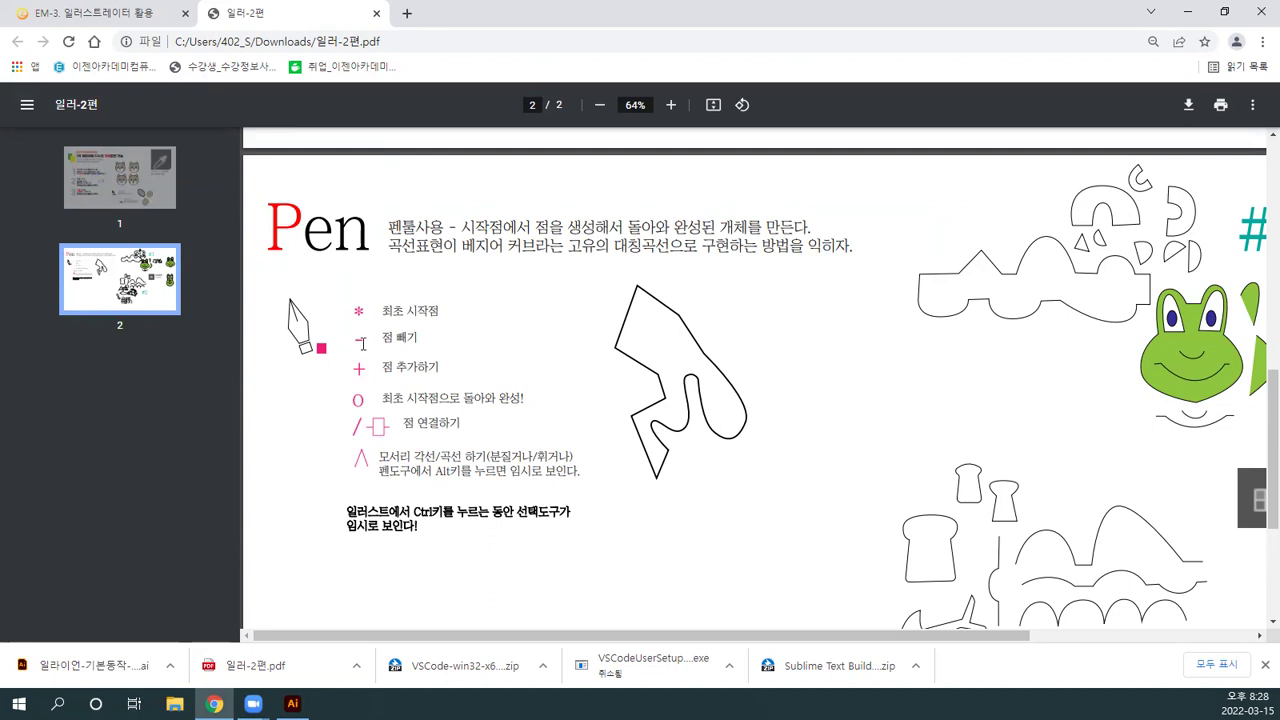
left_click_drag(370, 368, 354, 368)
left_click(395, 372)
scroll(410, 372, "down", 1)
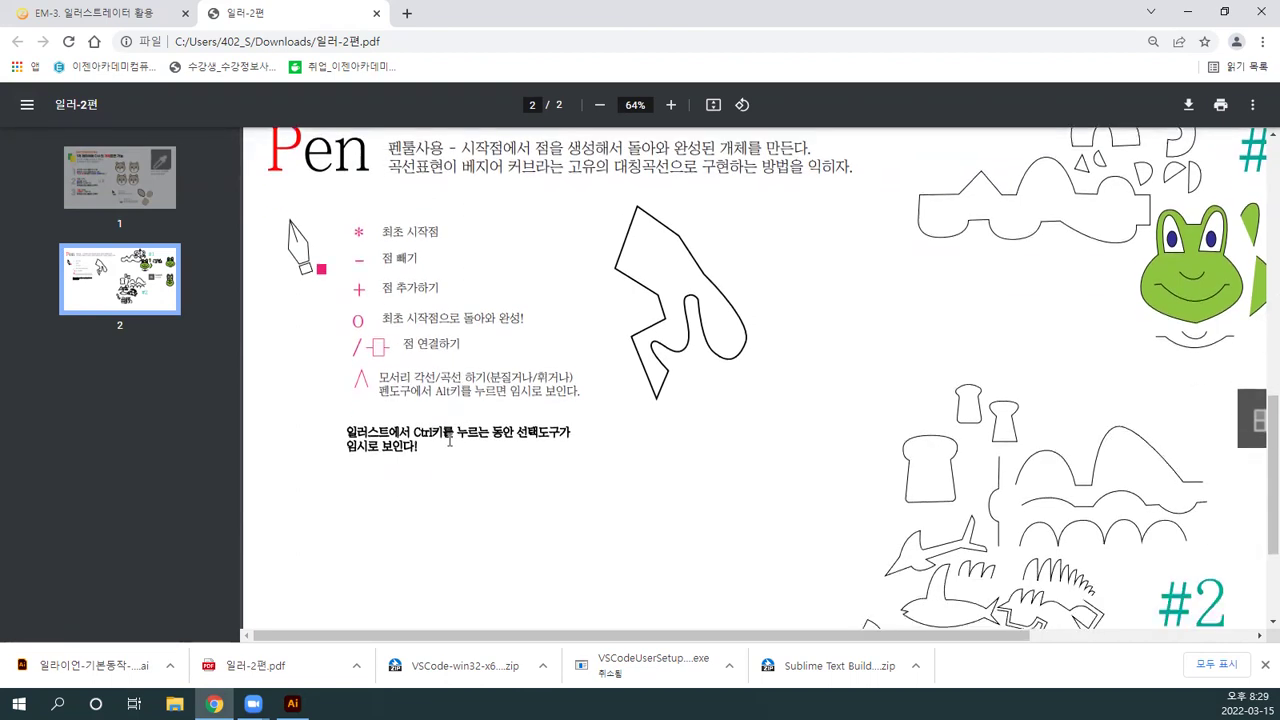
scroll(418, 397, "up", 1)
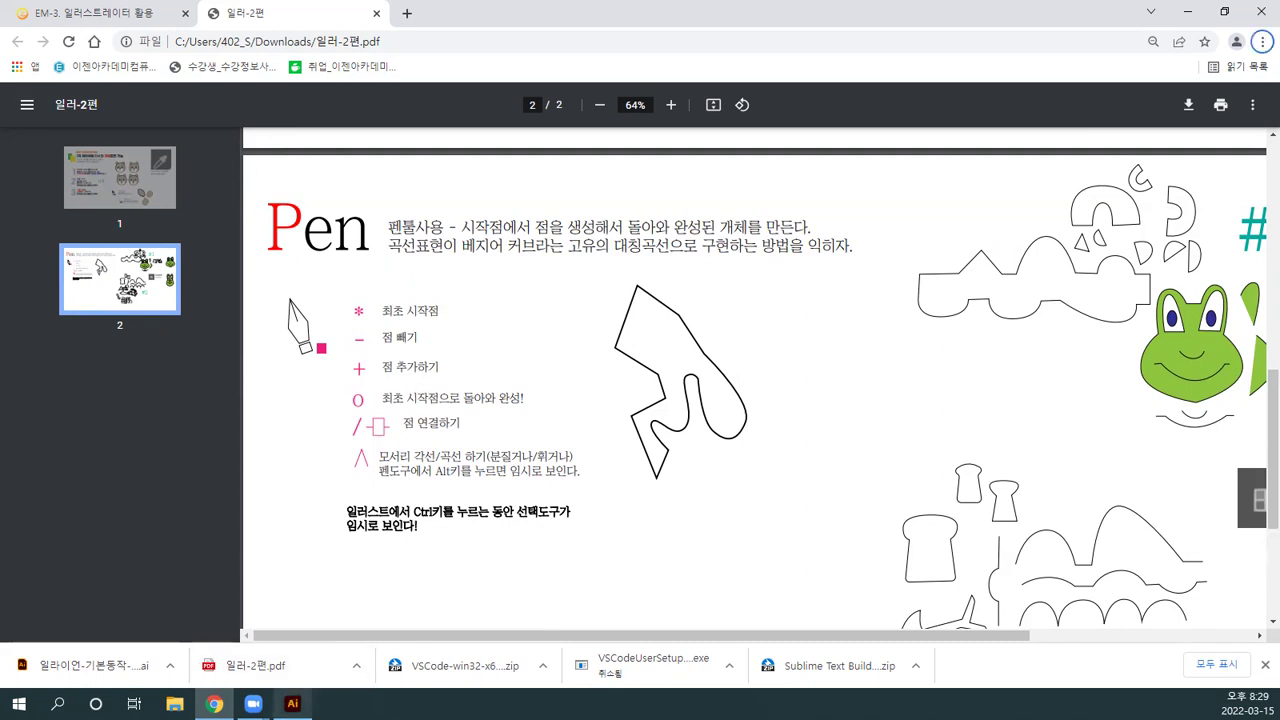
left_click(292, 703)
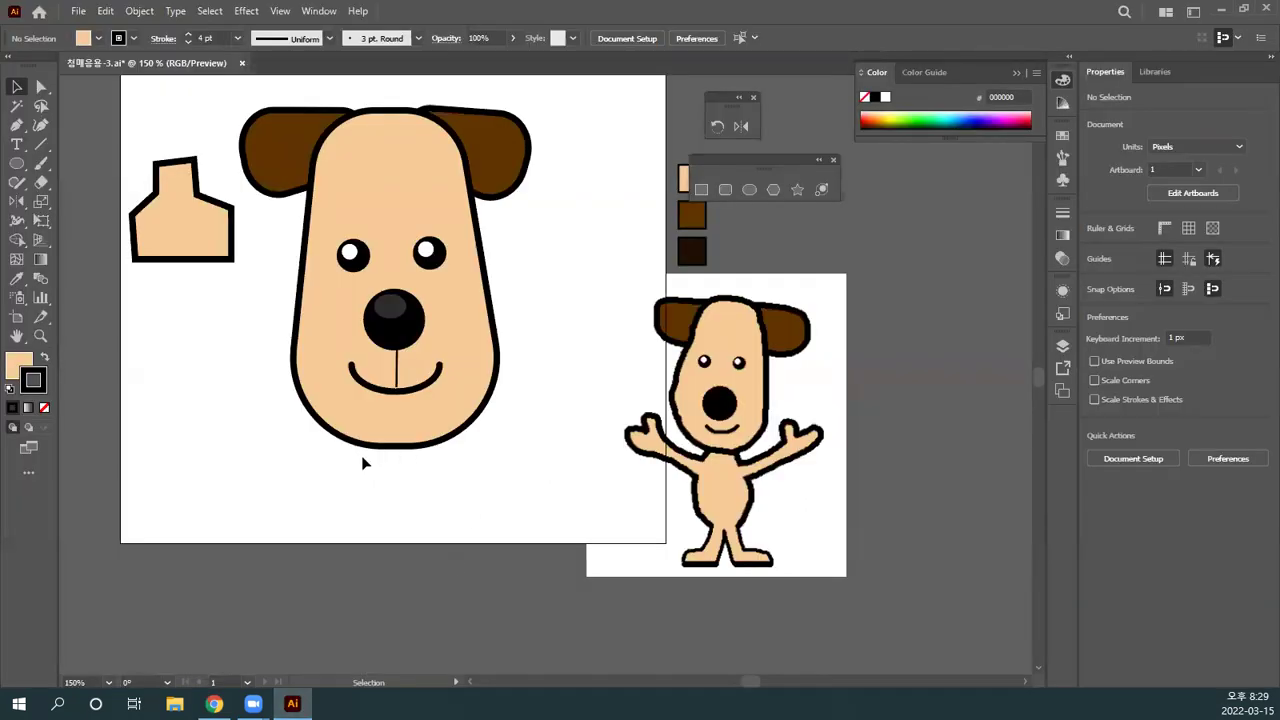
Step: Move the neck-and-shoulders shape beneath the dog's chin, send it to the back and enlarge it slightly
left_click_drag(206, 249, 421, 521)
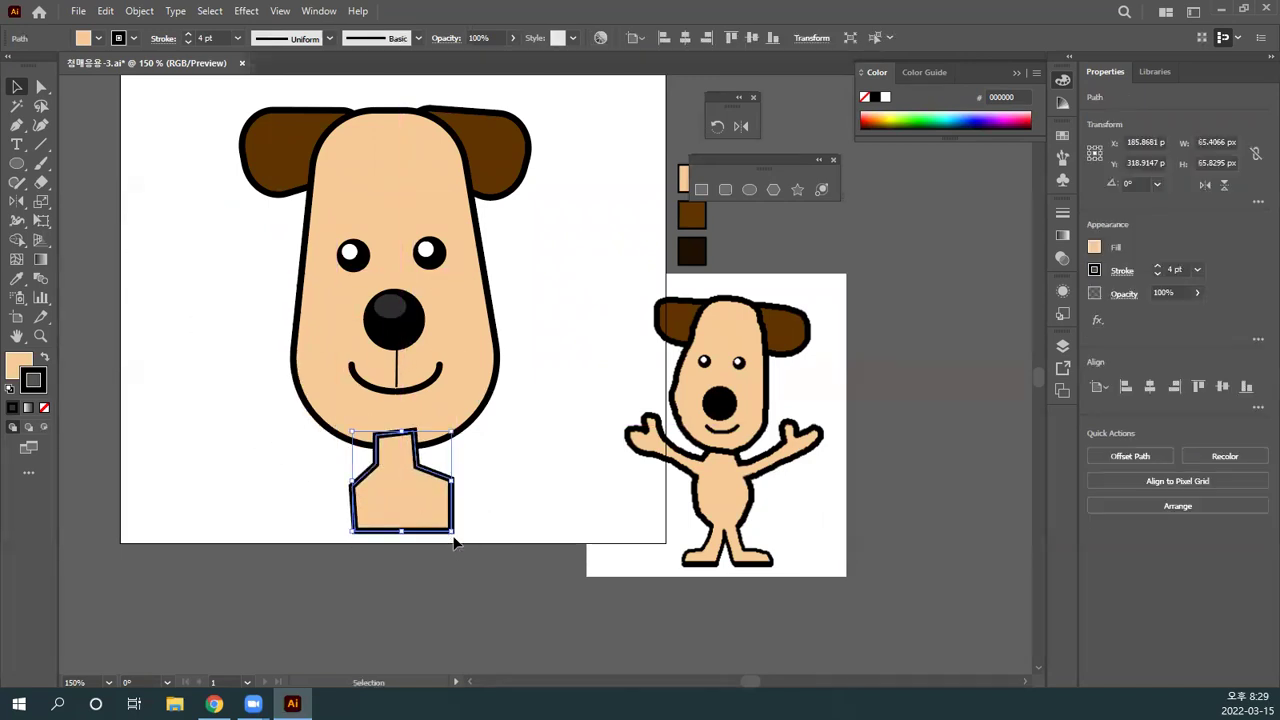
key("ctrl+shift+bracketleft")
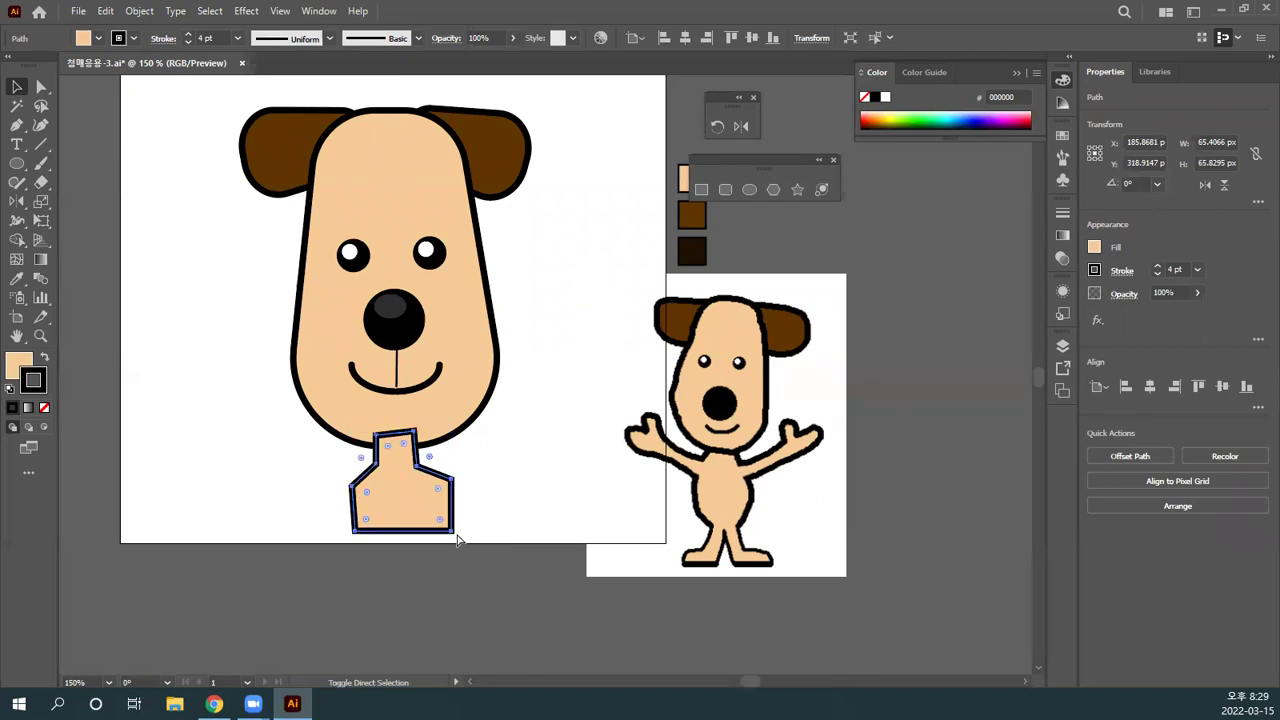
mouse_move(456, 539)
left_mouse_down()
mouse_move(464, 556)
mouse_move(461, 545)
left_mouse_up()
left_click(464, 556)
left_click(467, 602)
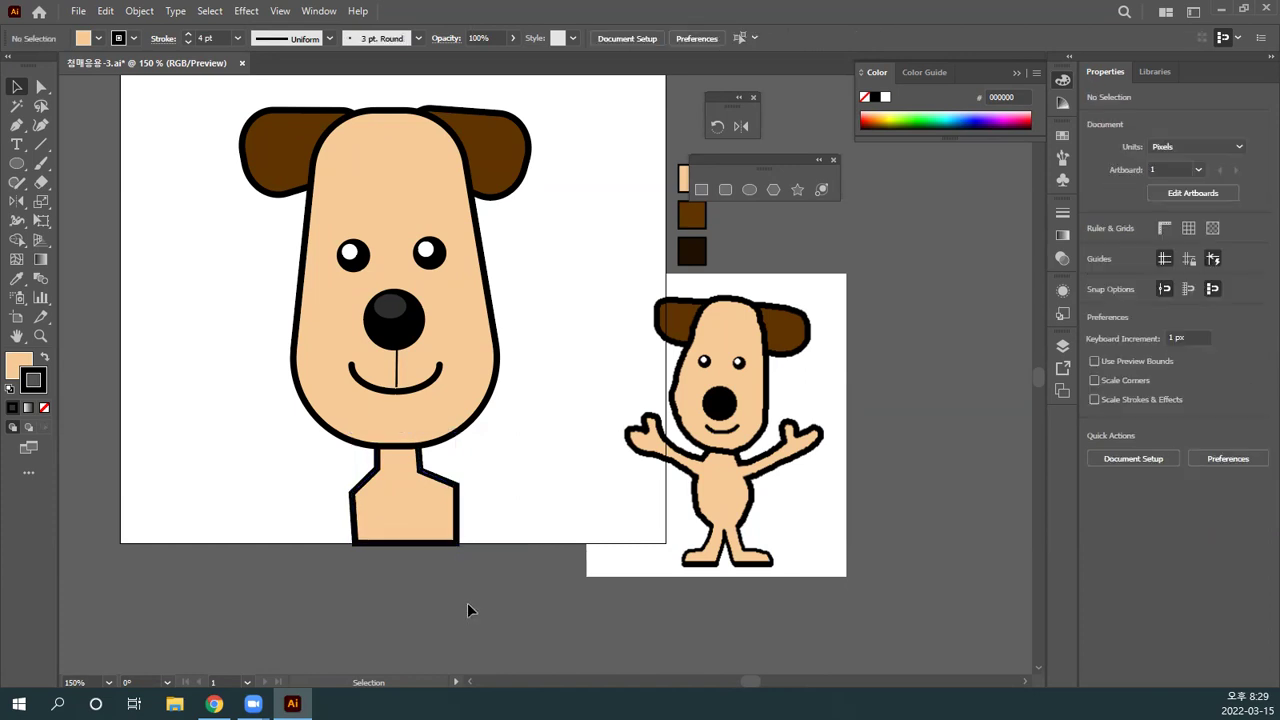
Step: Enlarge the body shape to about 123 × 114 px and centre it under the head at about X 188, Y 325 px
left_click(397, 513)
left_click_drag(457, 433, 523, 400)
mouse_move(459, 492)
left_mouse_down()
mouse_move(452, 520)
mouse_move(550, 513)
mouse_move(443, 505)
left_mouse_up()
Step: Round the body's two shoulder corners individually, giving the right-hand shoulder a radius of about 17.5 px
key("a")
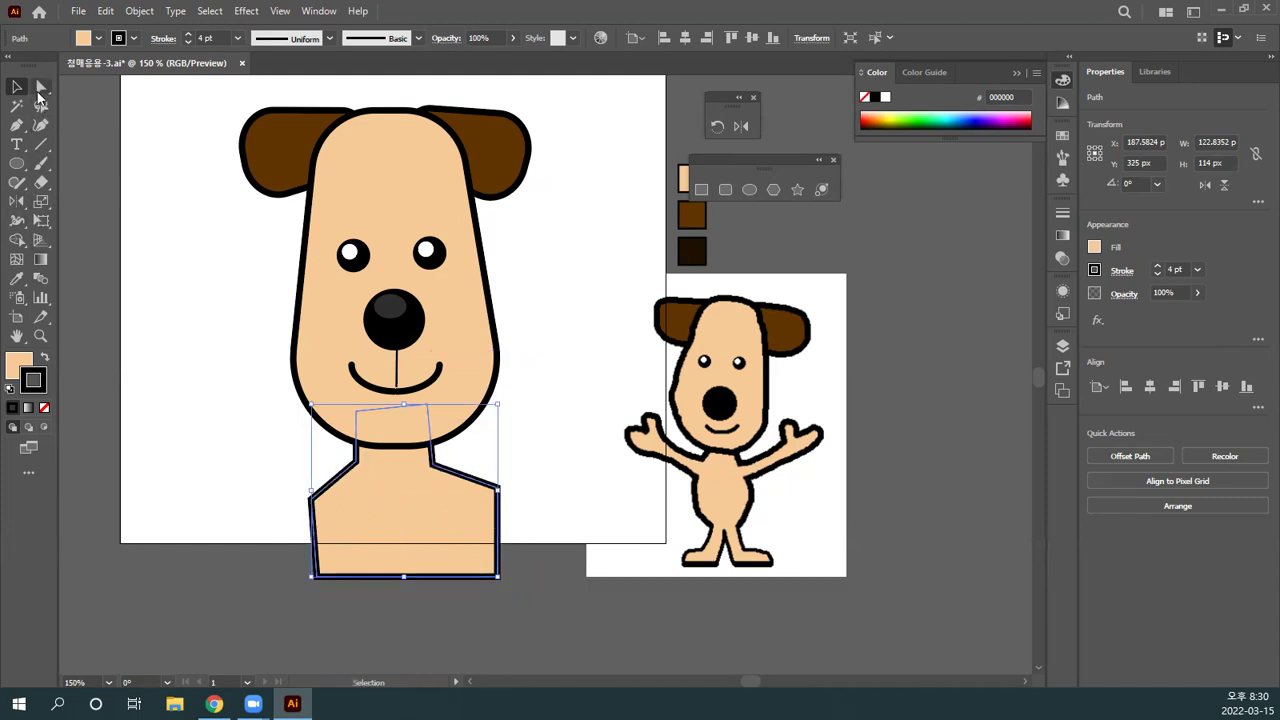
left_click(390, 596)
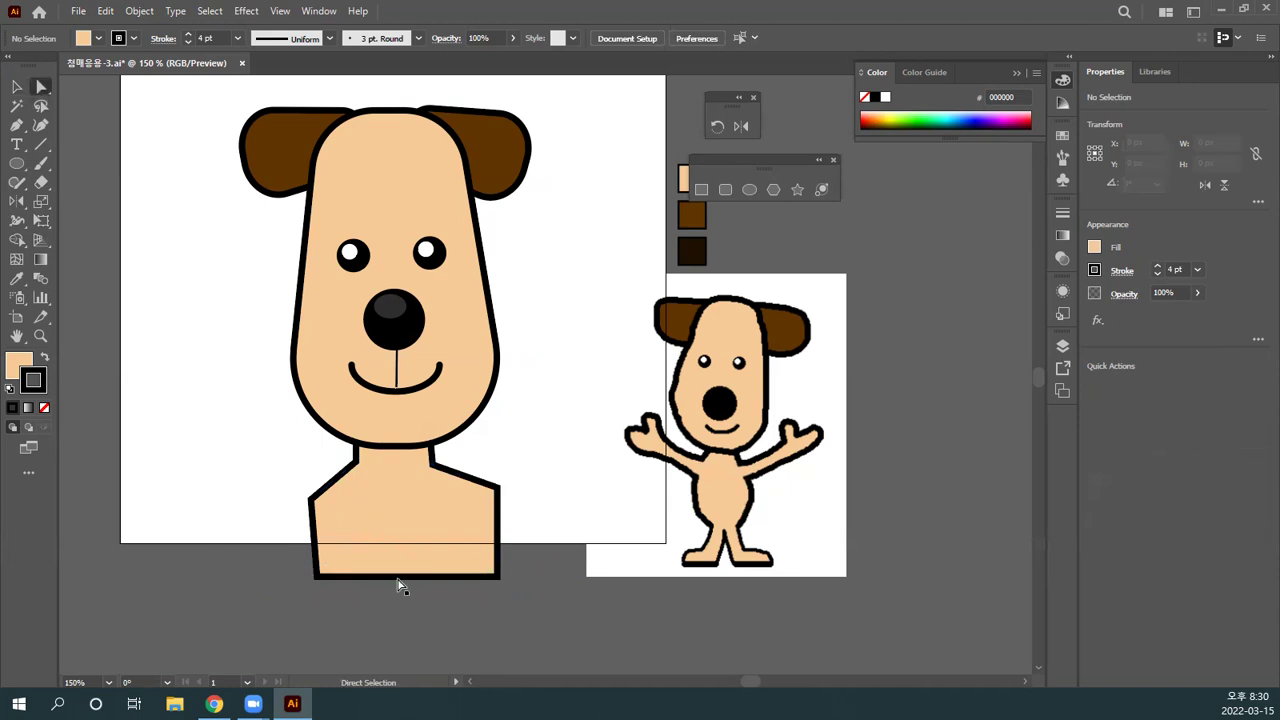
left_click(360, 519)
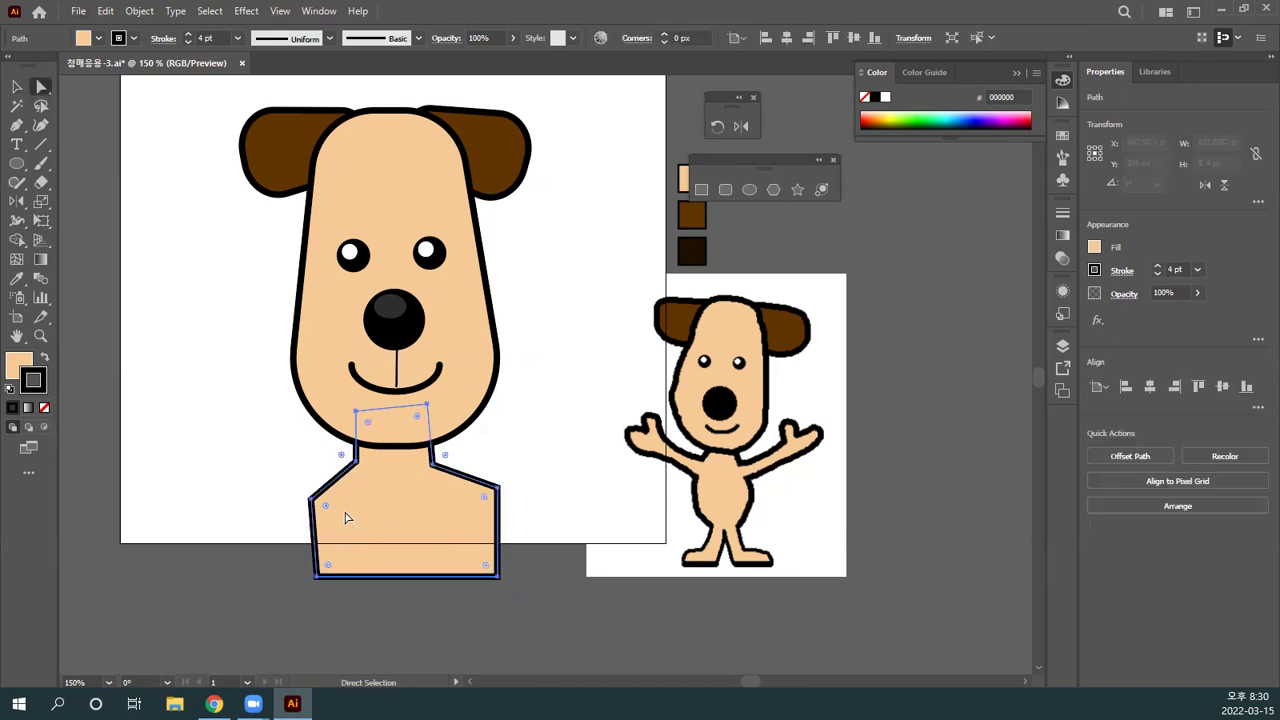
mouse_move(333, 510)
left_mouse_down()
mouse_move(306, 494)
mouse_move(337, 520)
left_mouse_up()
left_click_drag(520, 514, 473, 512)
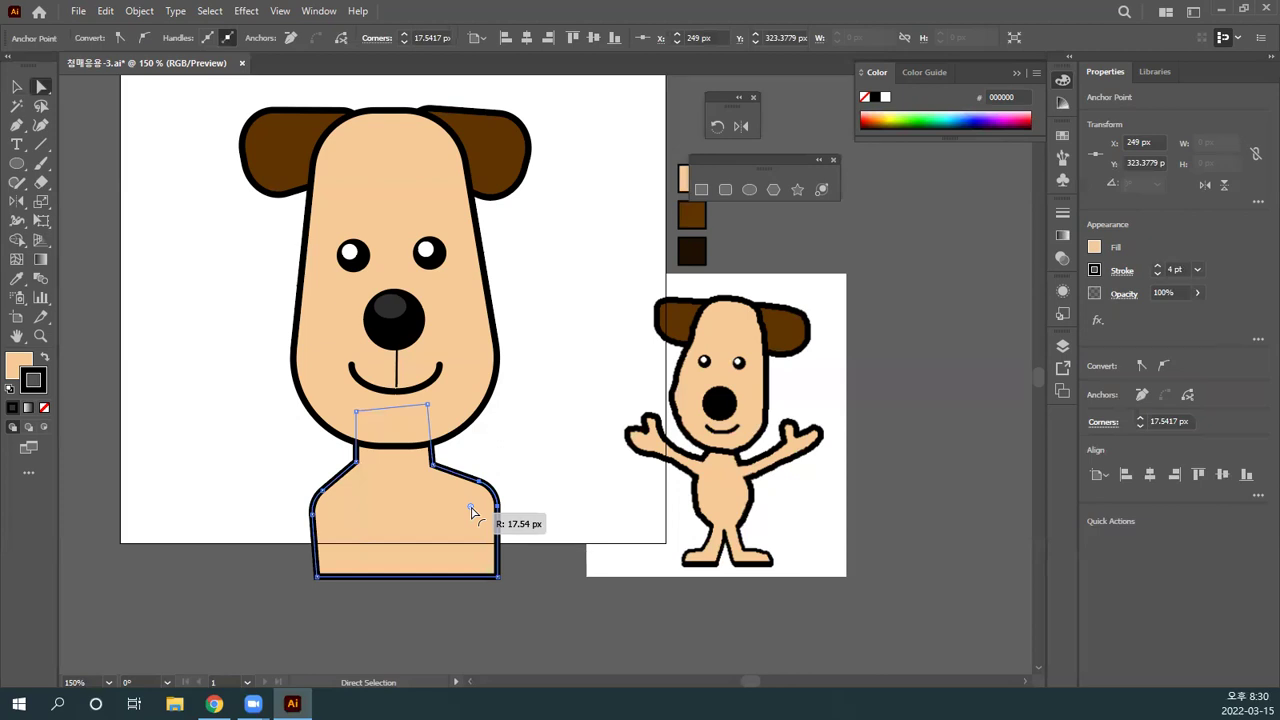
left_click_drag(472, 512, 472, 512)
left_click(485, 449)
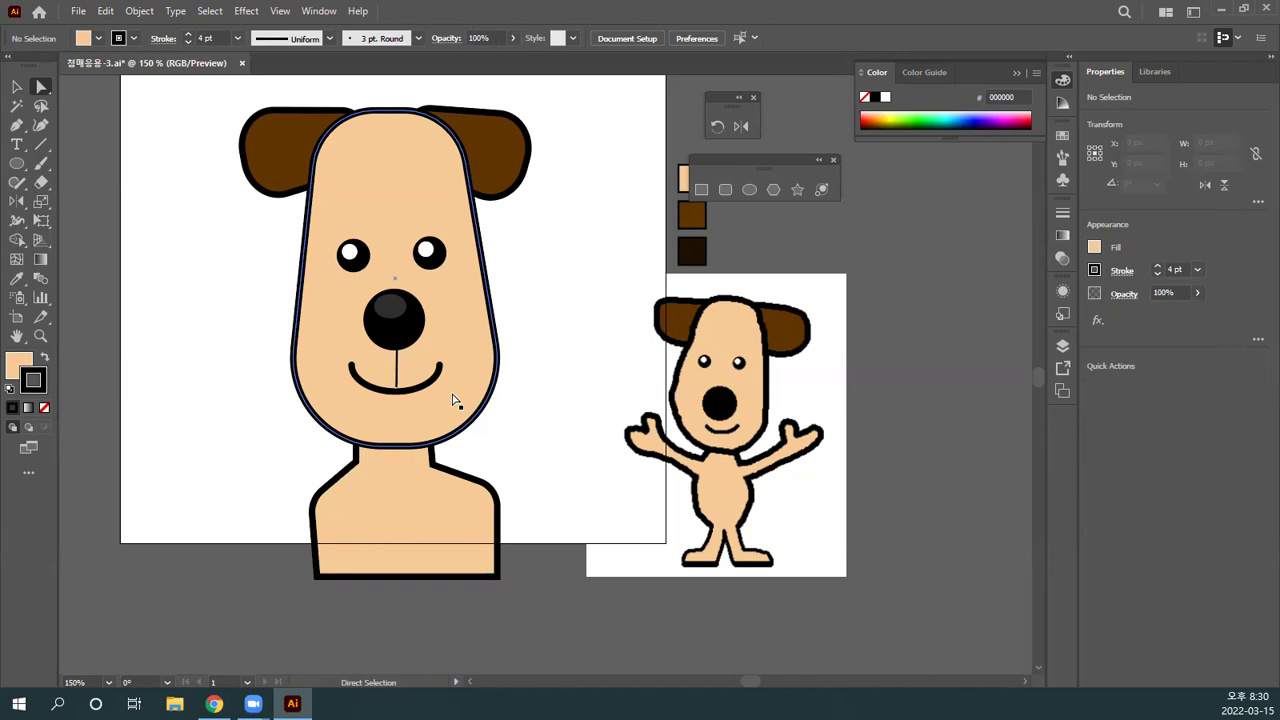
Step: Delete the peach head shape that covers the top of the neck
left_click(453, 400)
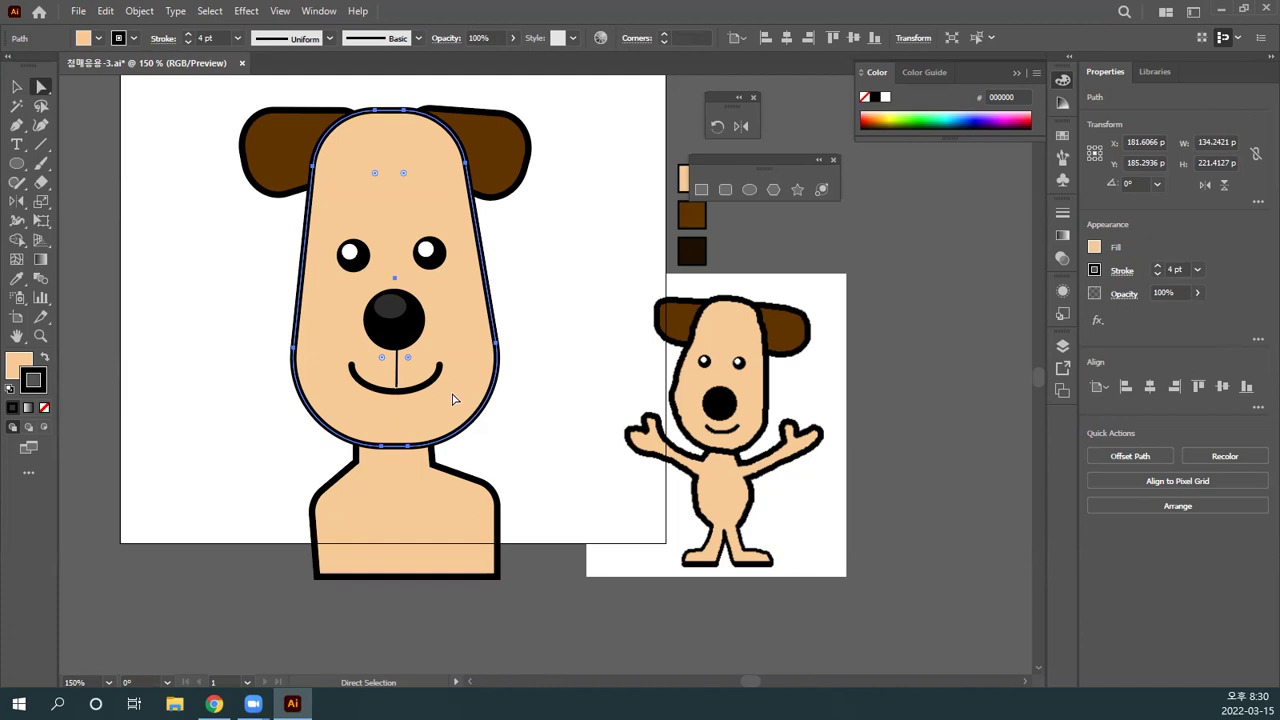
key("v")
key("Delete")
key("a")
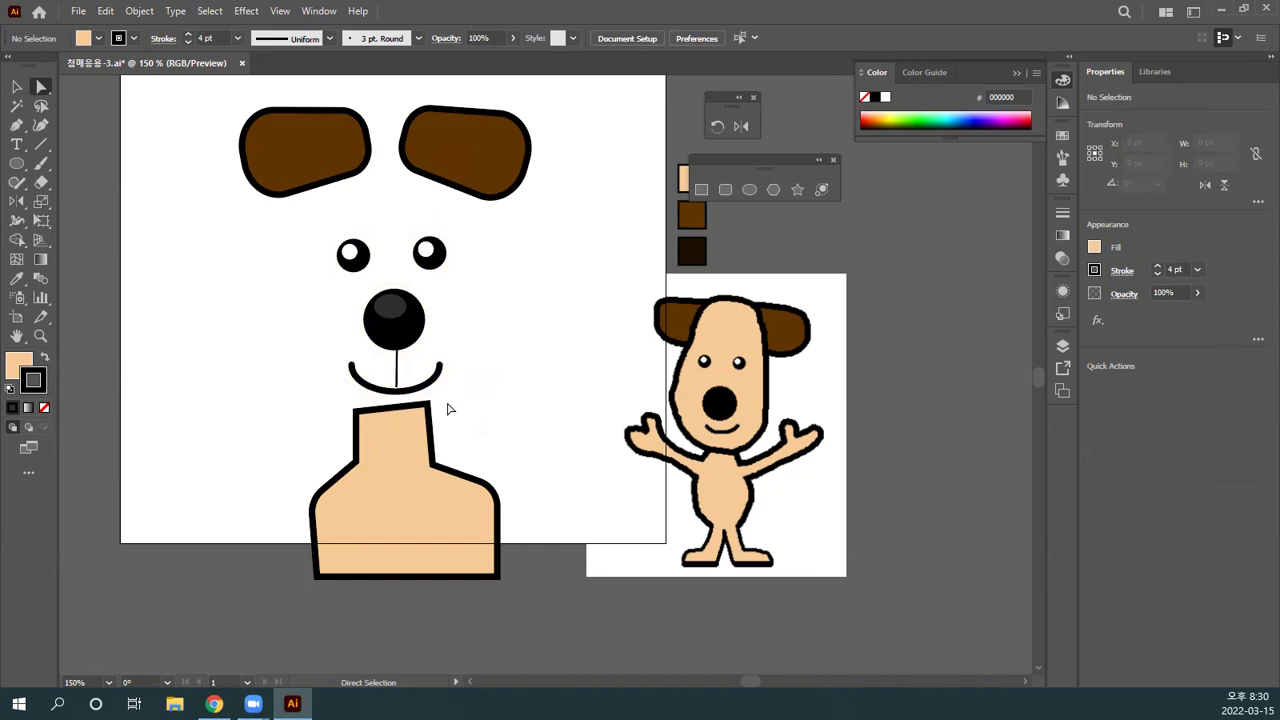
Step: Narrow the dog's neck by moving the anchor points on both its sides inward, and bring back the peach head shape
left_click_drag(432, 425, 376, 446)
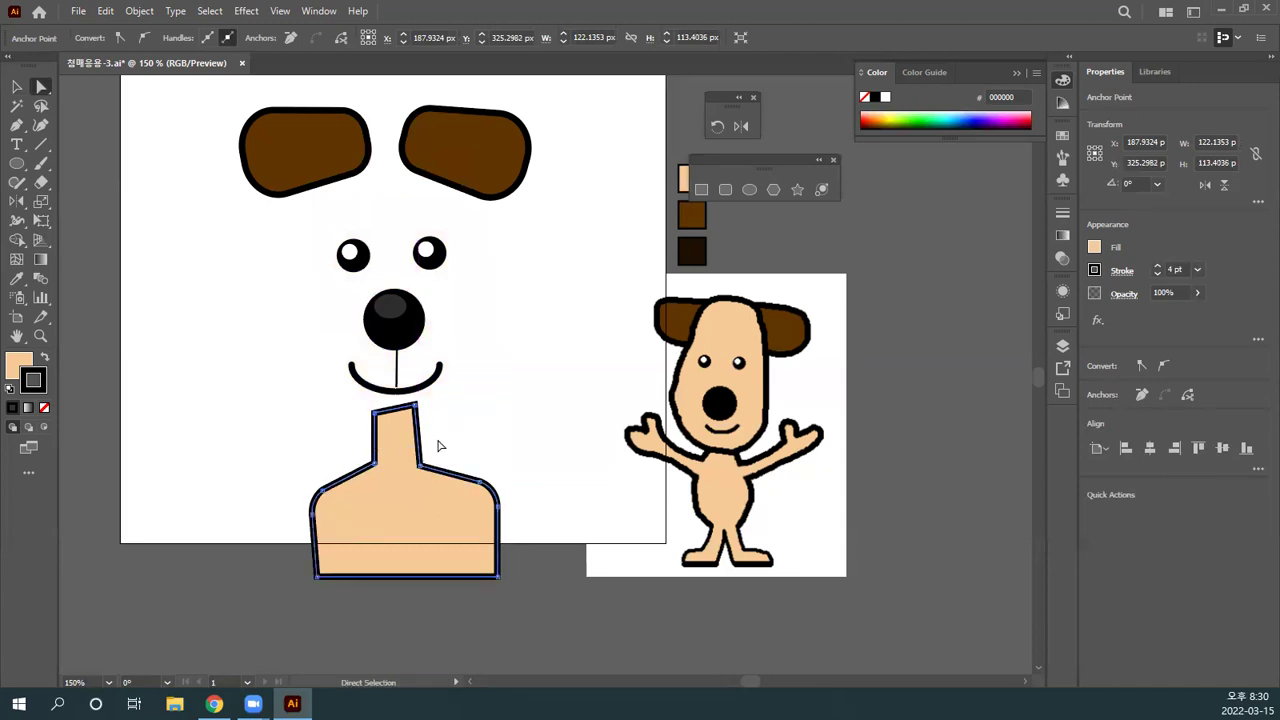
left_click(466, 444)
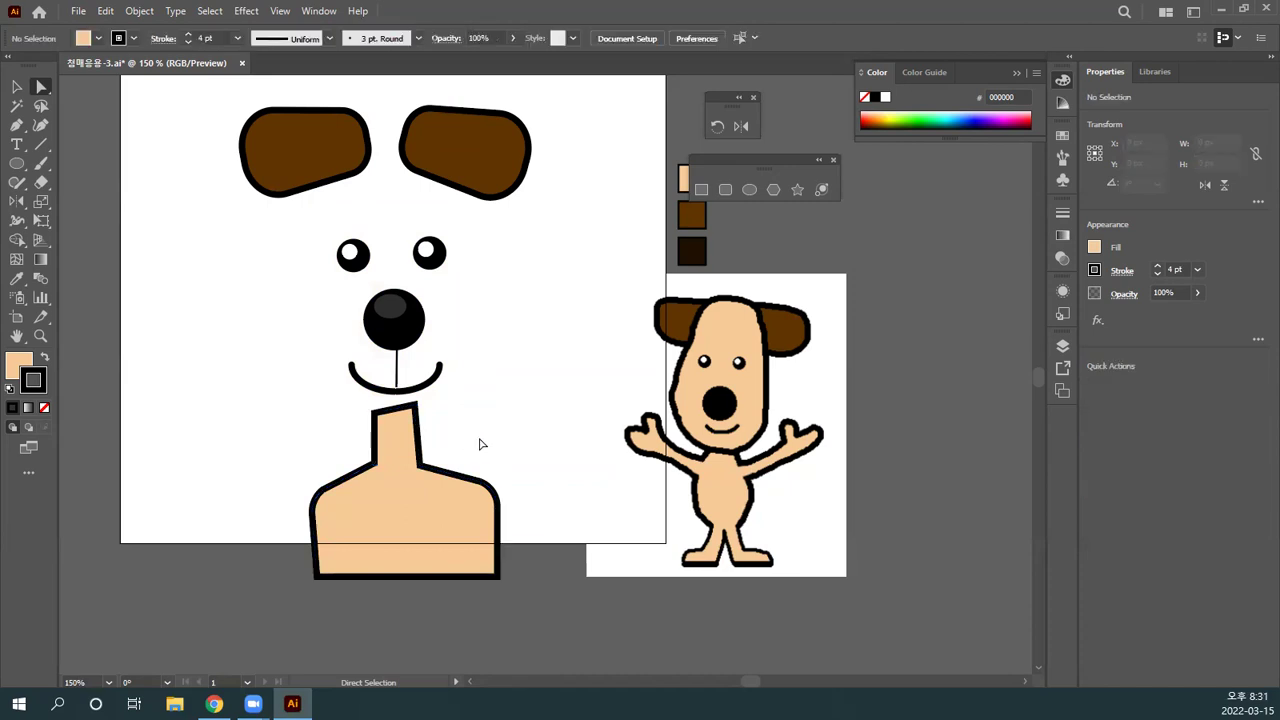
key("ctrl+alt+3")
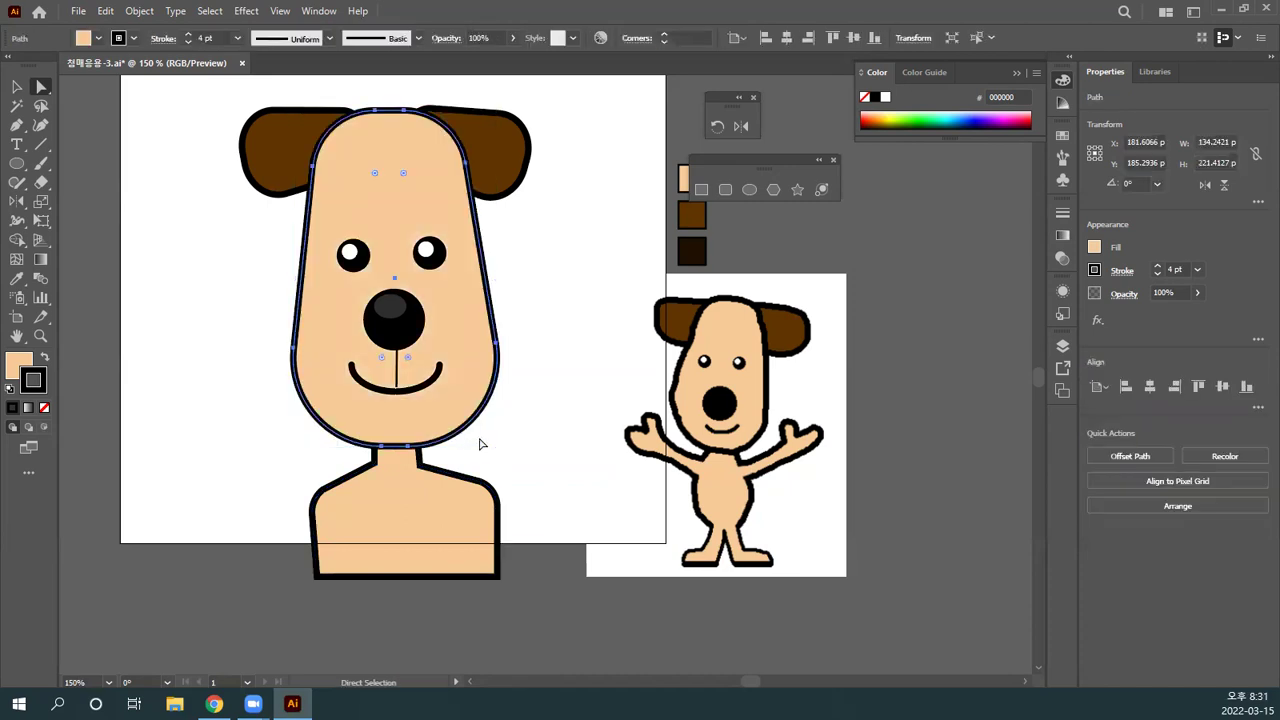
left_click(511, 451)
key("ctrl+minus")
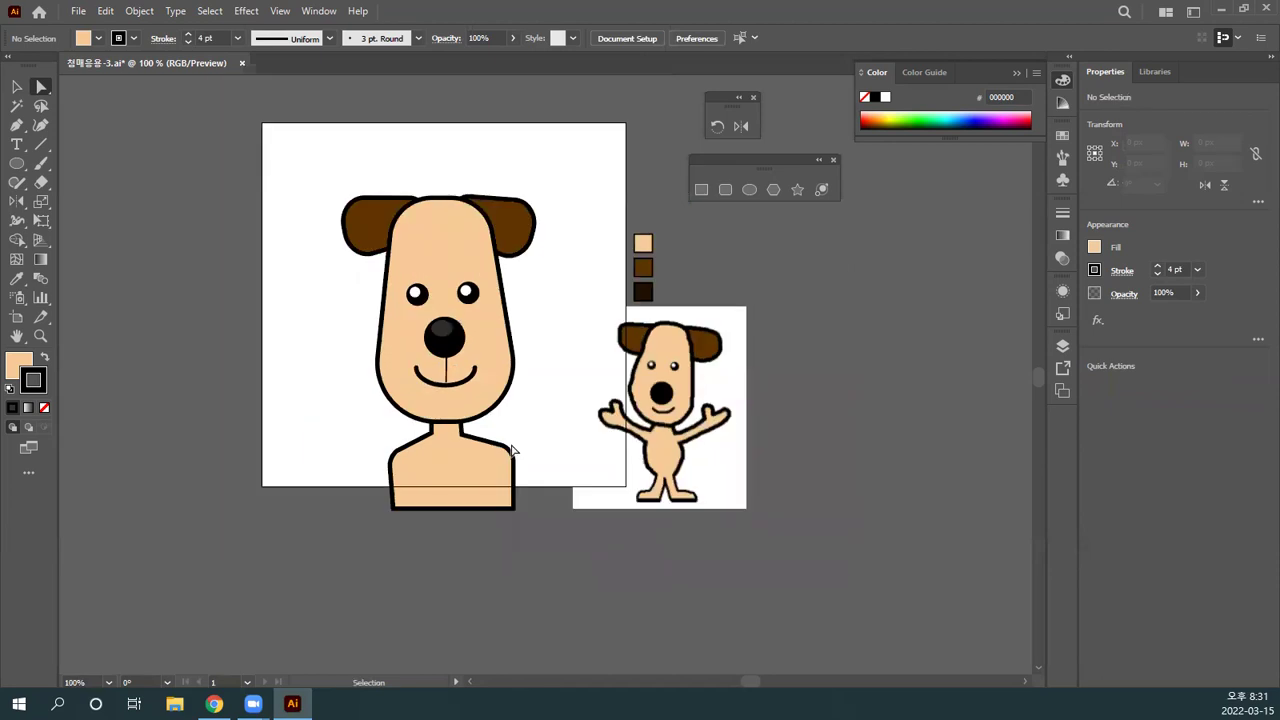
Step: Move the body shape up 5 px under the chin, to about Y 320 px, and deselect it
left_click_drag(511, 451, 461, 530)
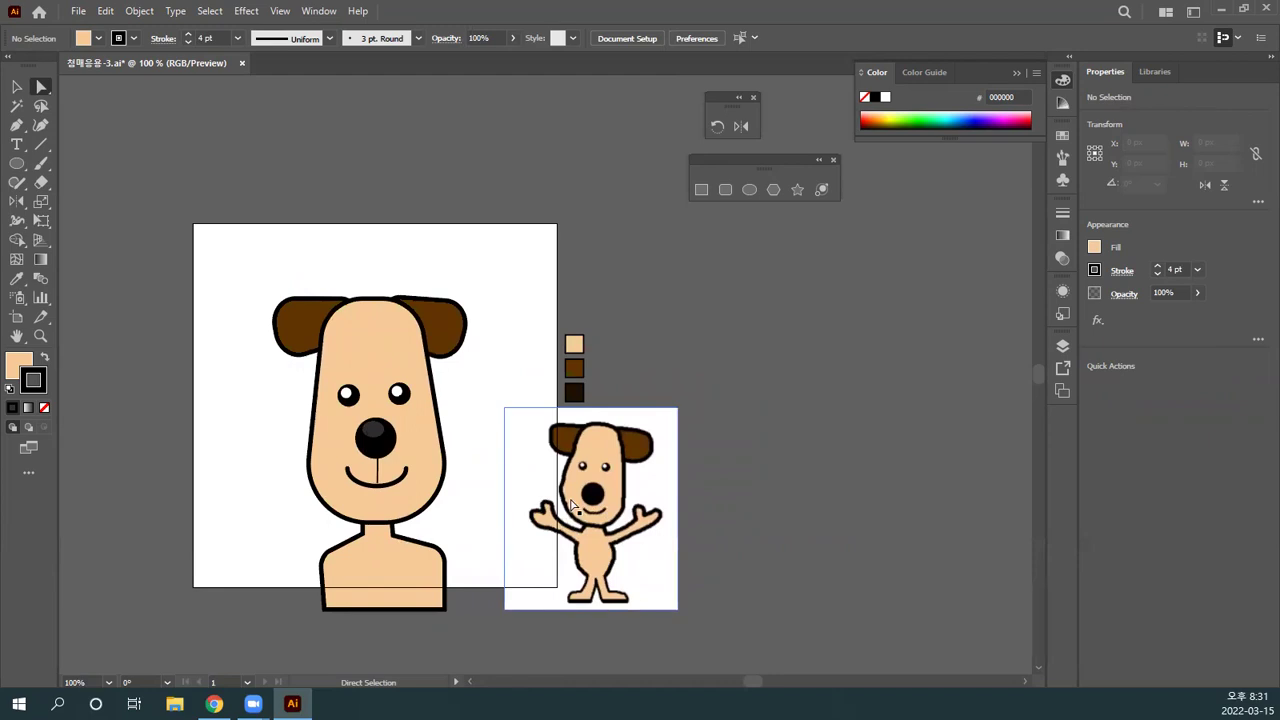
left_click_drag(476, 520, 474, 457)
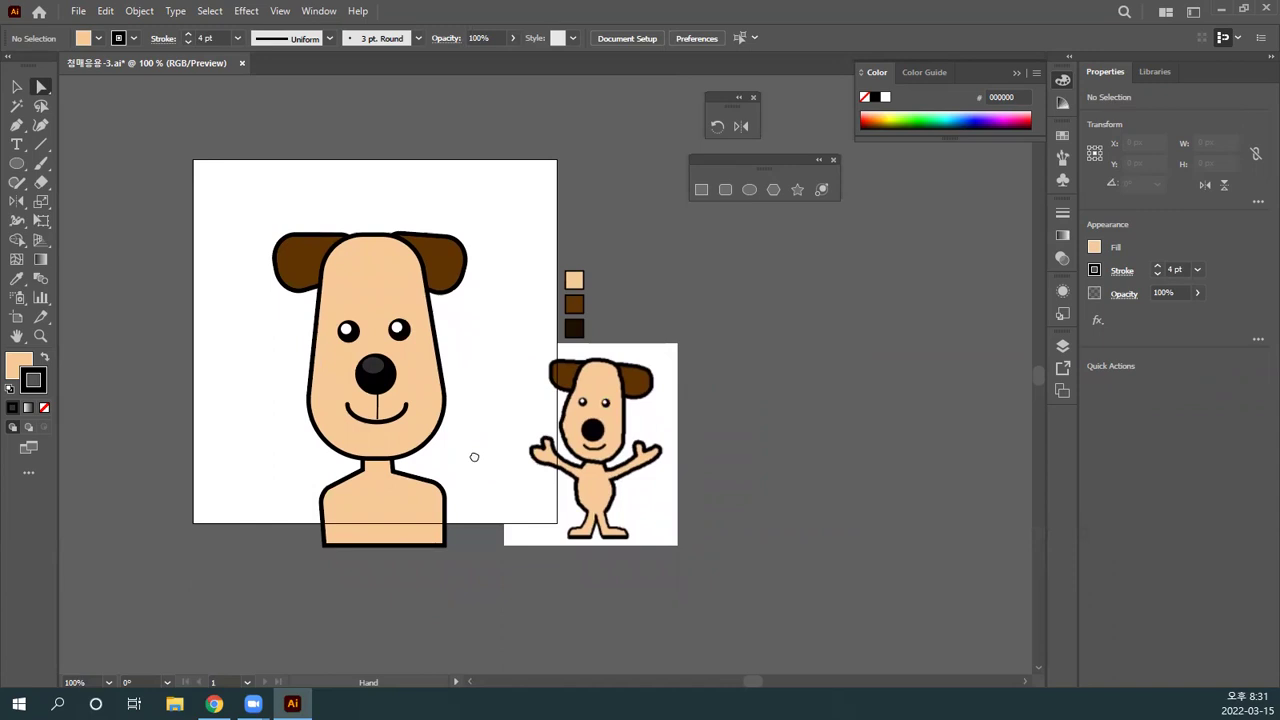
left_click_drag(474, 457, 479, 471)
left_click(413, 515)
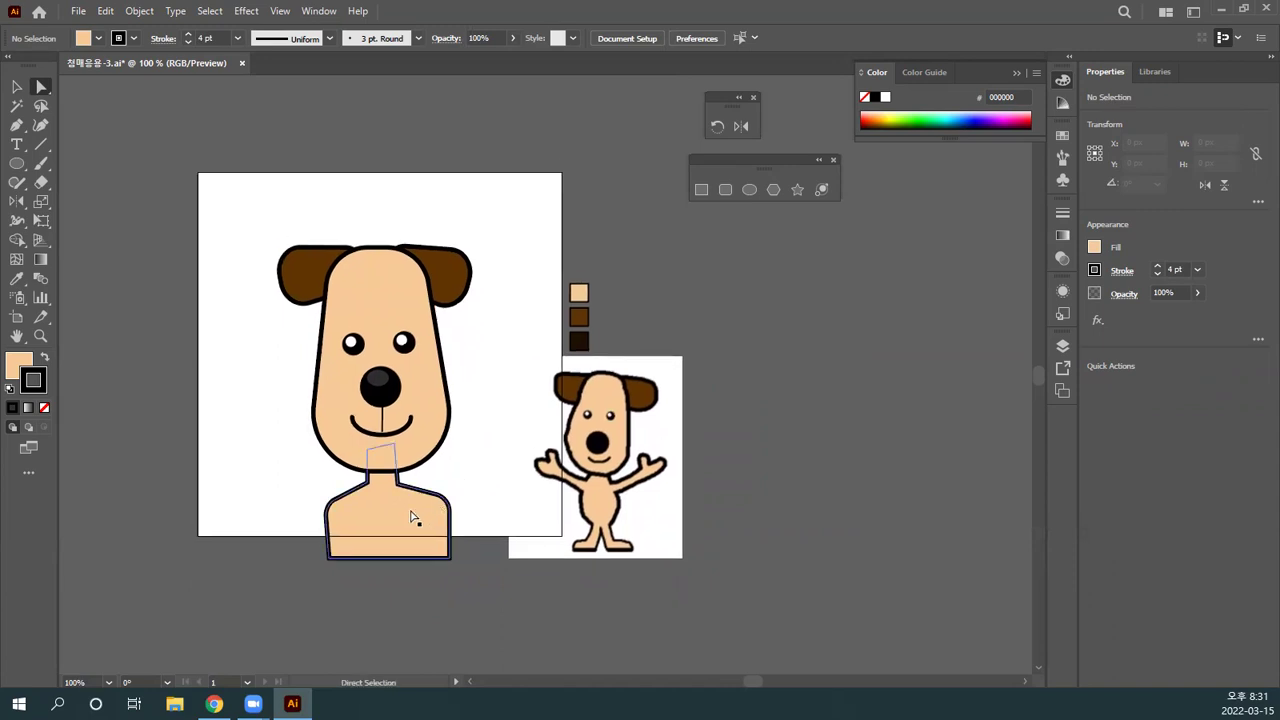
left_click_drag(413, 515, 413, 510)
left_click(478, 491)
left_click(422, 509)
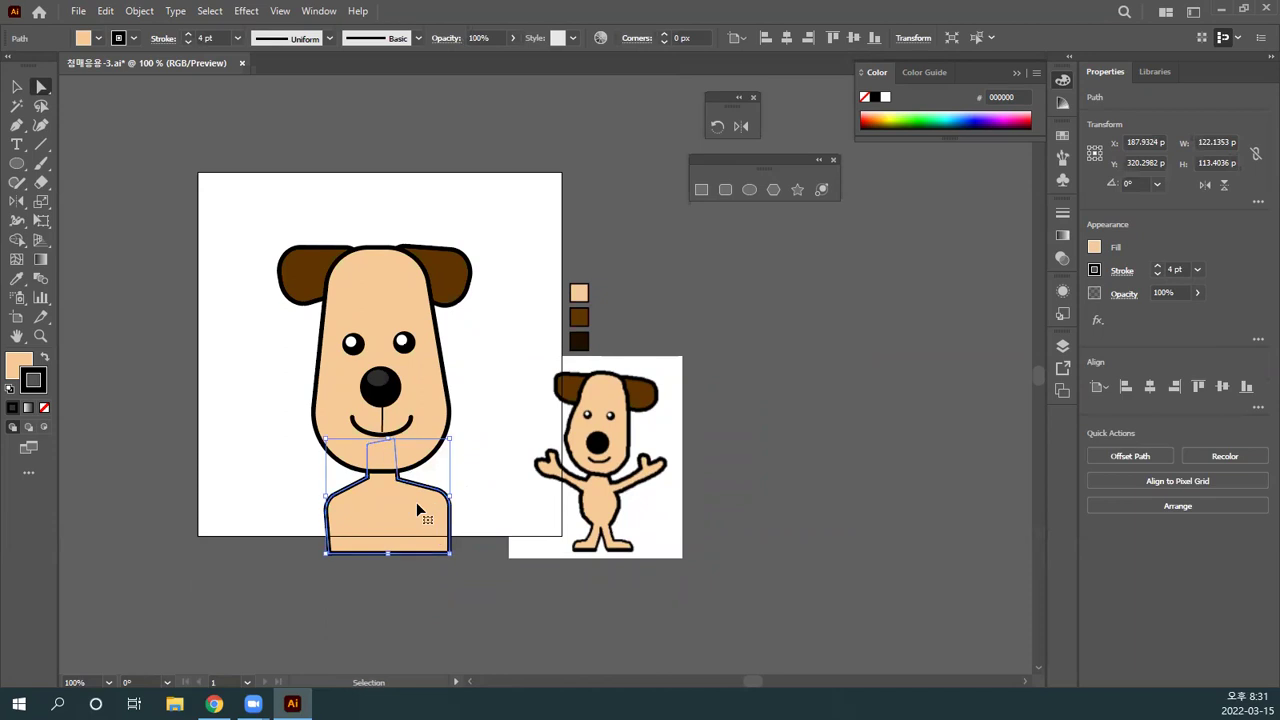
key("ctrl+shift+a")
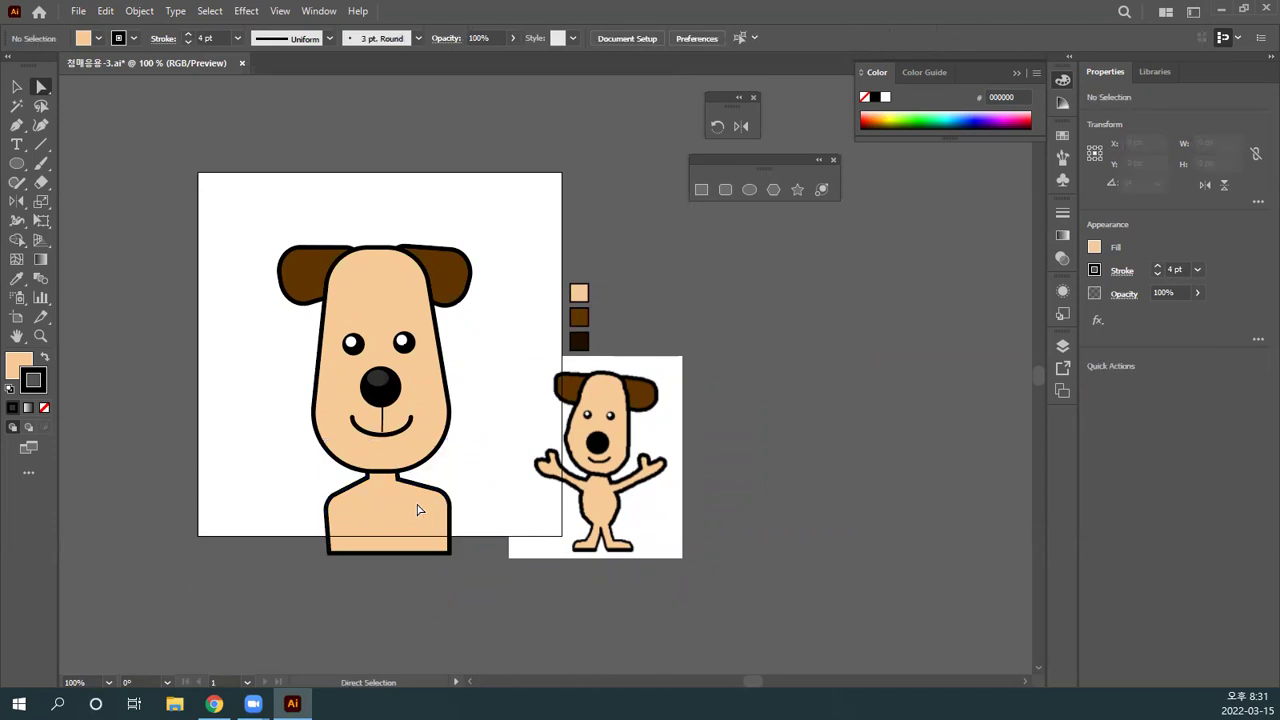
Step: Draw two near-vertical arm lines with the Line Segment tool up from the body's bottom edge, about 33 px and 37 px long
left_click(43, 148)
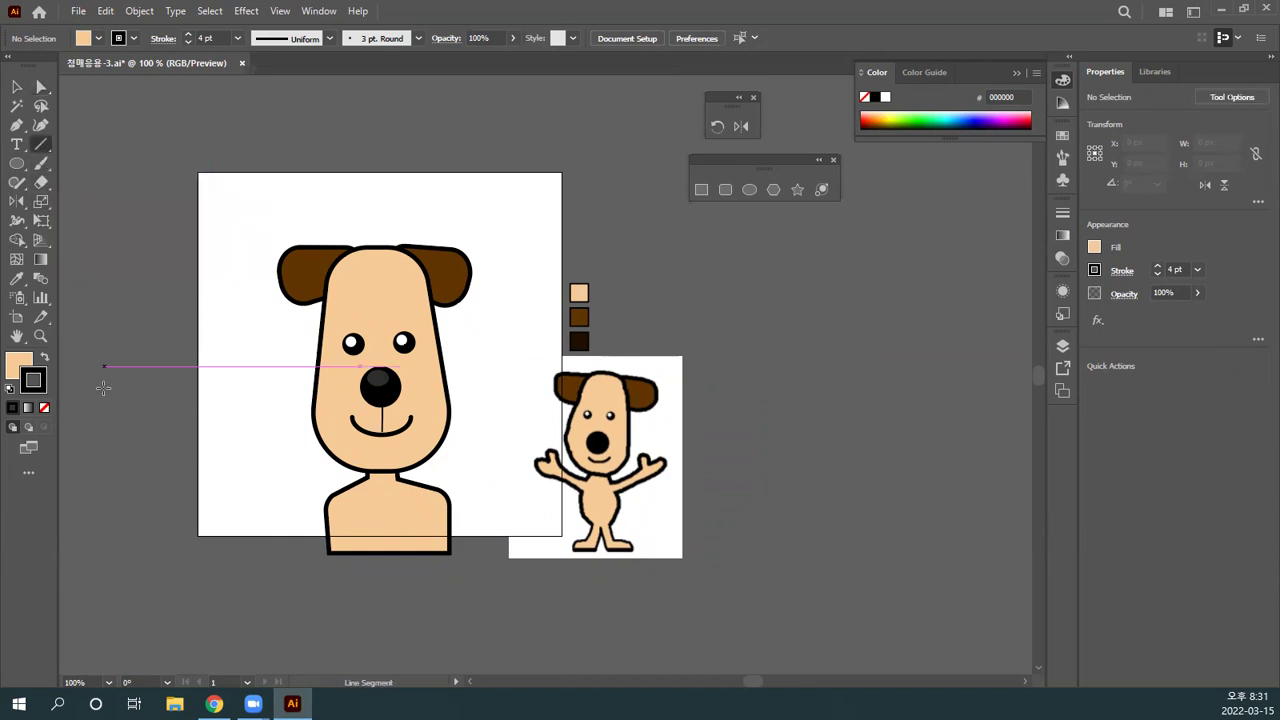
left_click_drag(210, 378, 219, 427)
key("ctrl+z")
left_click_drag(350, 518, 352, 551)
left_click_drag(421, 516, 422, 550)
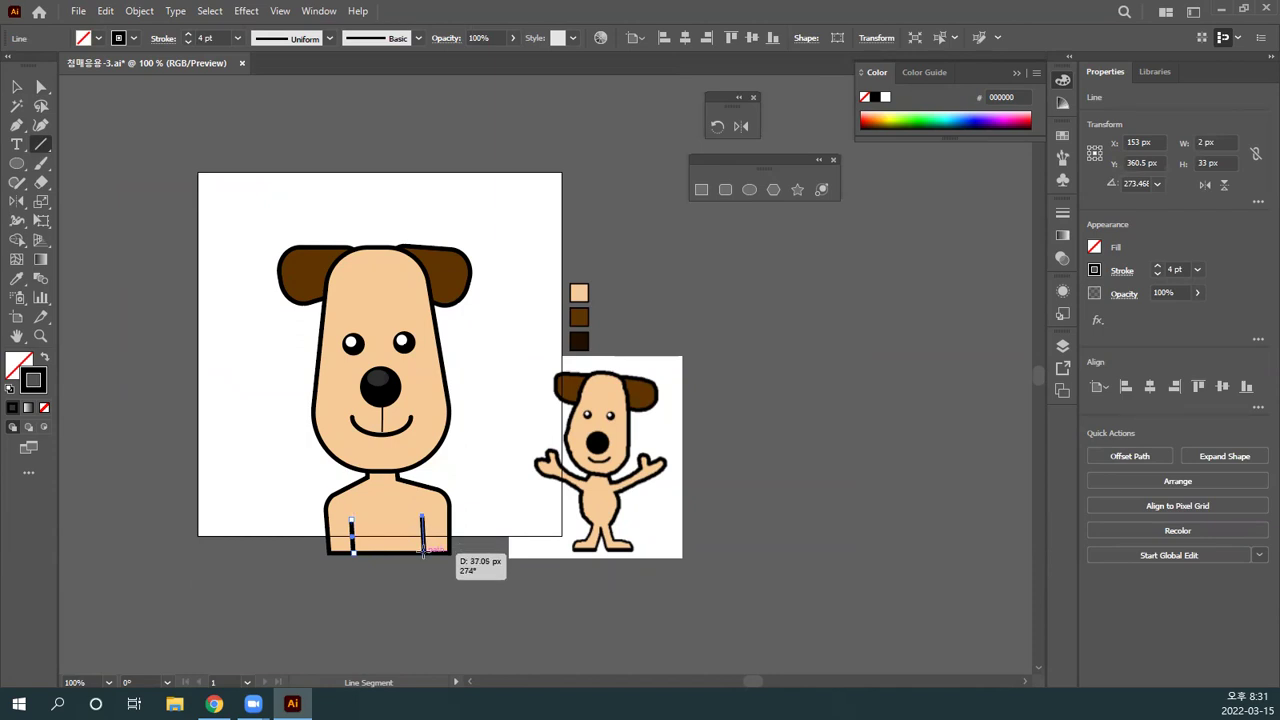
left_click_drag(422, 550, 422, 551)
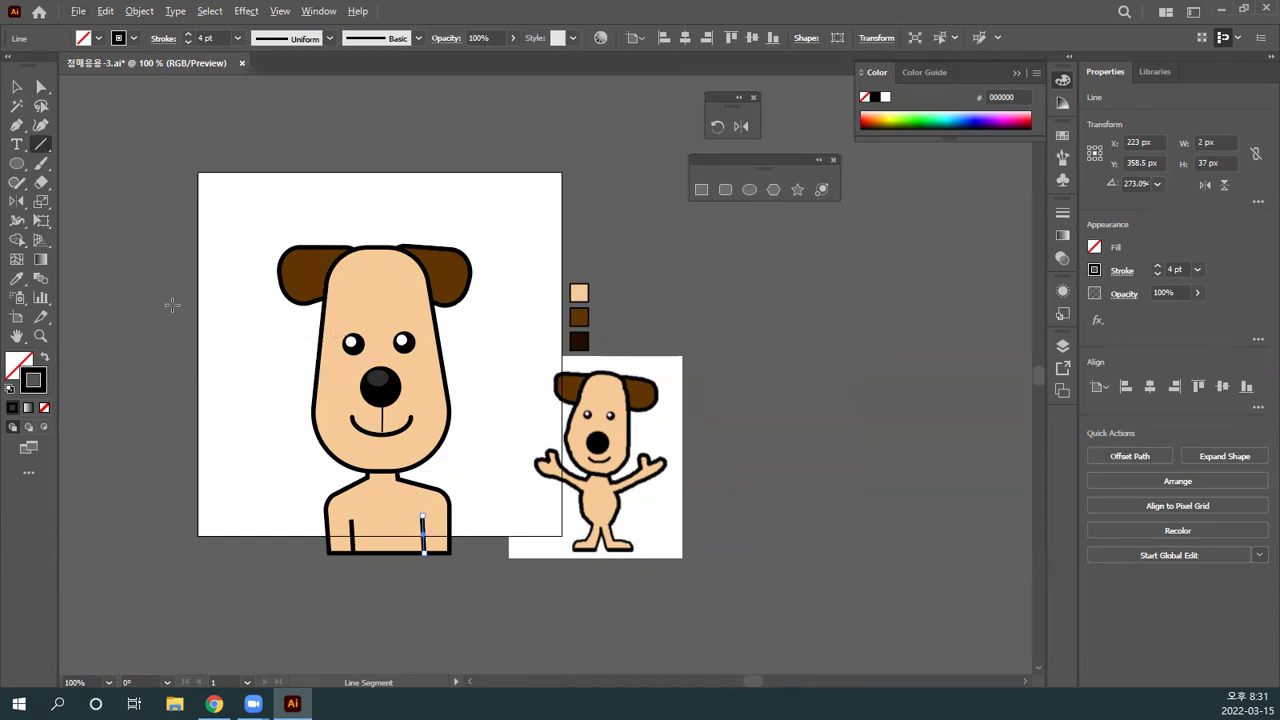
Step: Move the dog reference picture to the right so that it lies completely off the artboard
left_click(17, 87)
left_click_drag(612, 522, 699, 522)
left_click(515, 565)
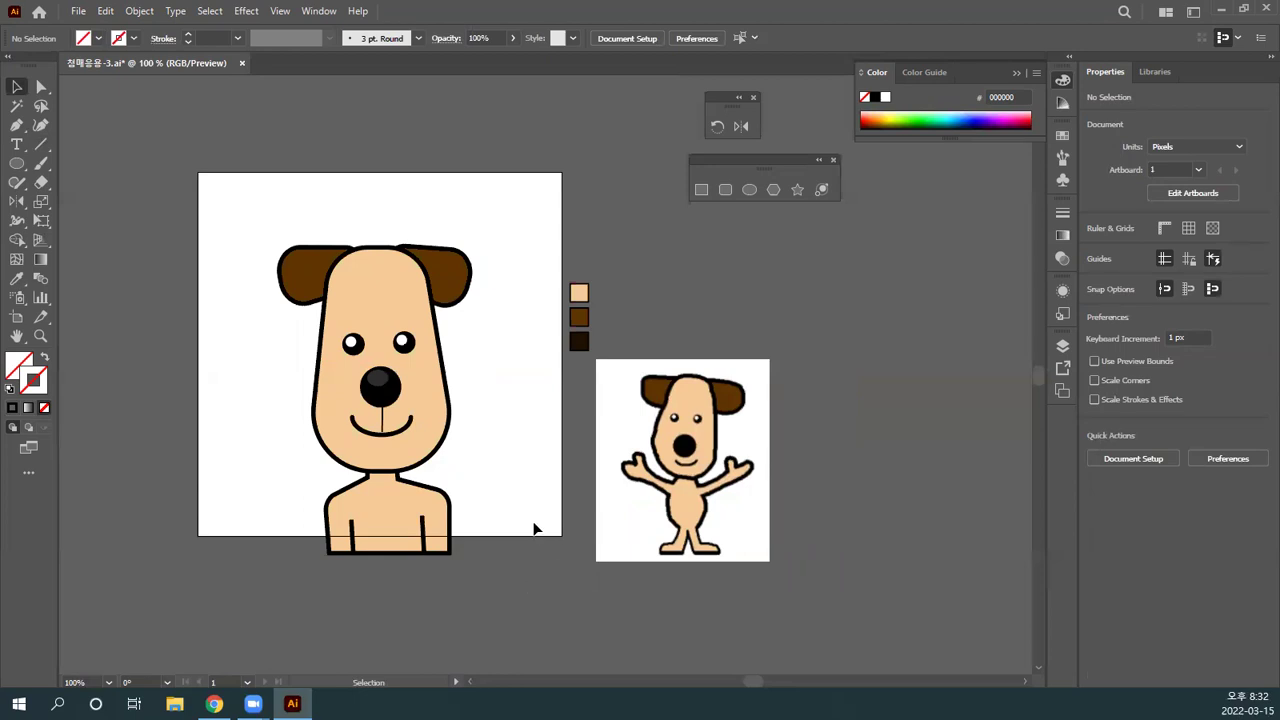
Step: Save the document in its legacy Illustrator format, accepting the compatibility notice
left_click(652, 490)
left_click(575, 545)
key("ctrl+s")
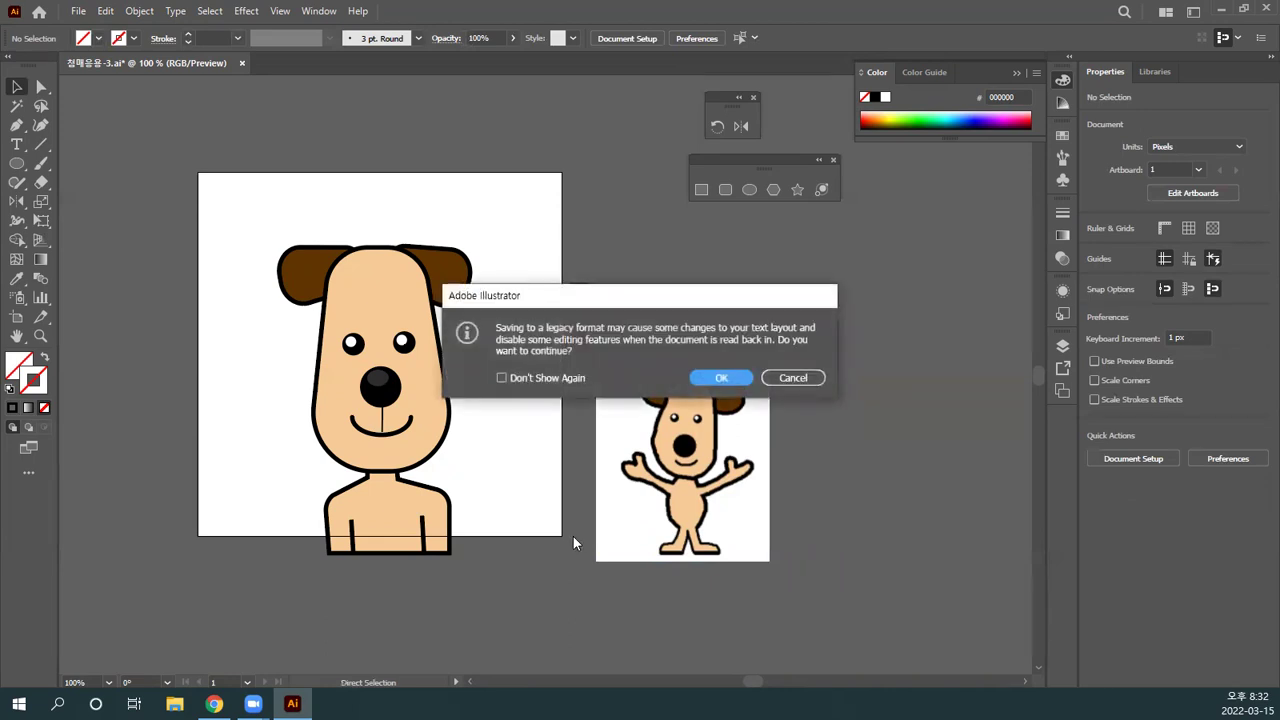
left_click(720, 377)
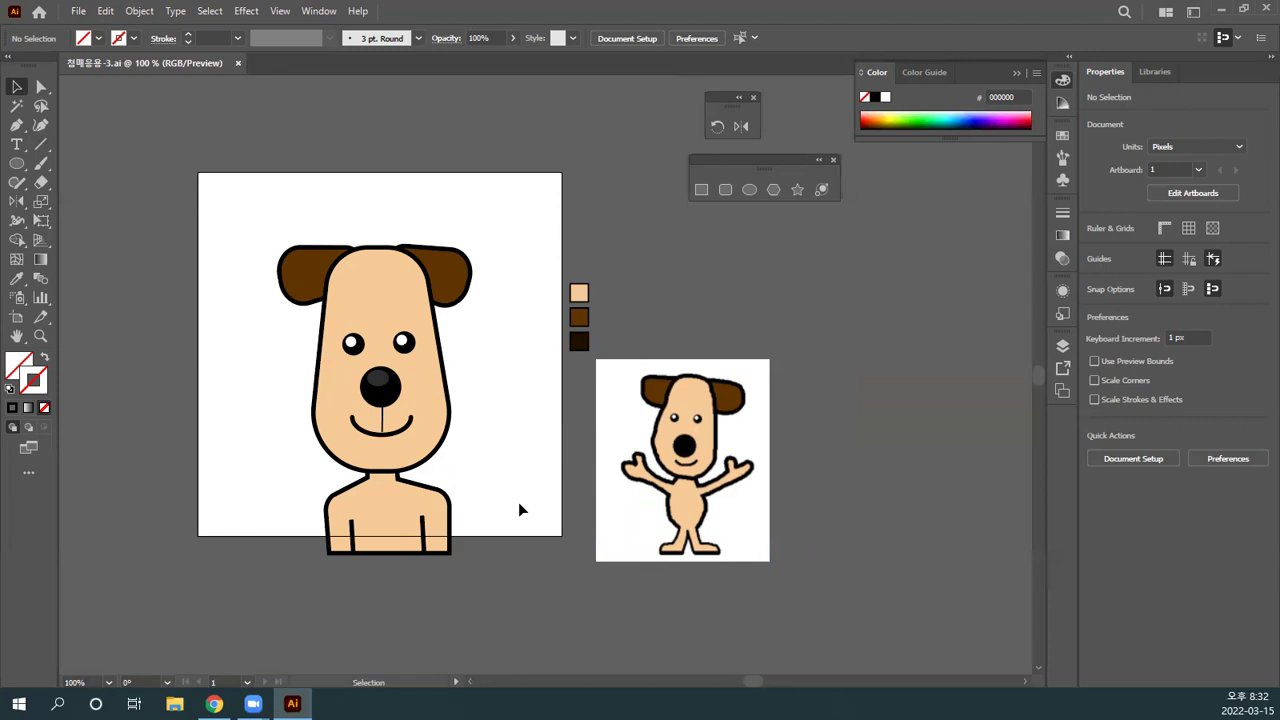
Step: Select the whole dog and move it to about X 157, Y 206 px so the body's base meets the artboard's bottom edge
key("ctrl+alt")
left_click(520, 505)
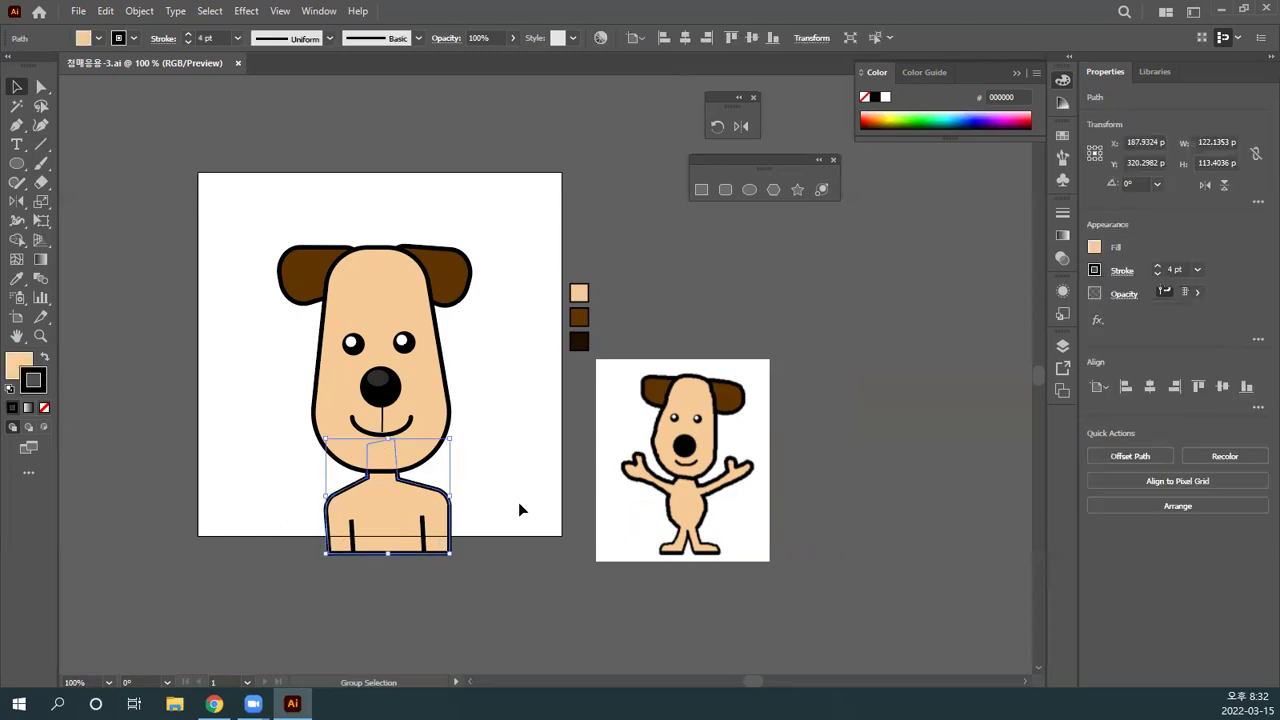
left_click(517, 525)
left_click_drag(512, 605, 252, 236)
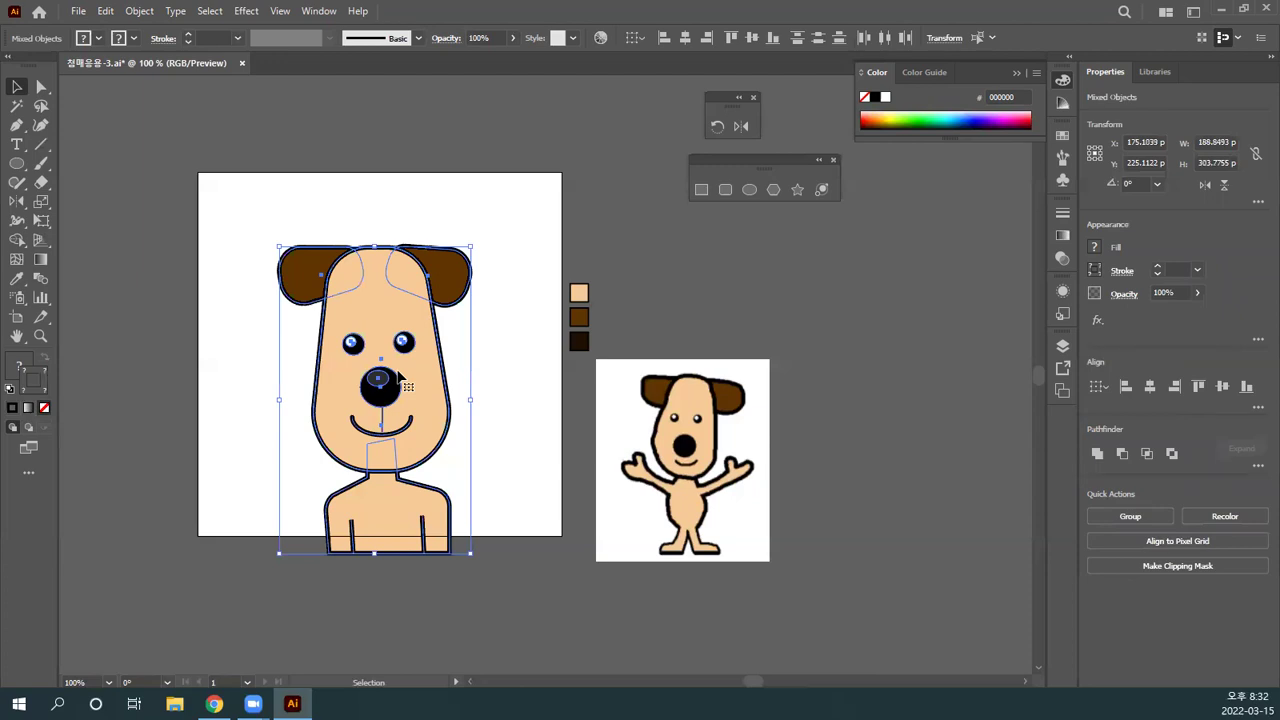
left_click_drag(395, 383, 380, 367)
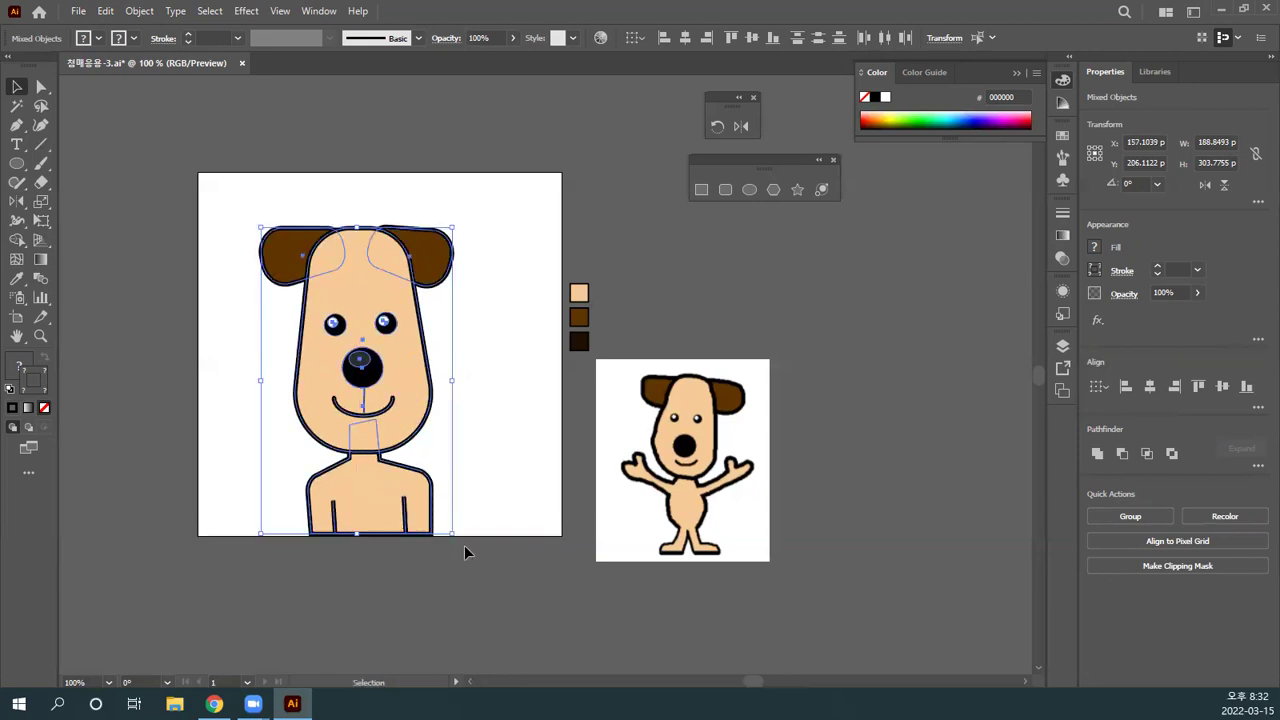
left_click(491, 578)
Step: Duplicate the neck-and-body shape to the right of the dog, at about X 304, Y 297 px
key("ctrl+equal")
key("ctrl+equal")
left_click_drag(414, 571, 562, 456)
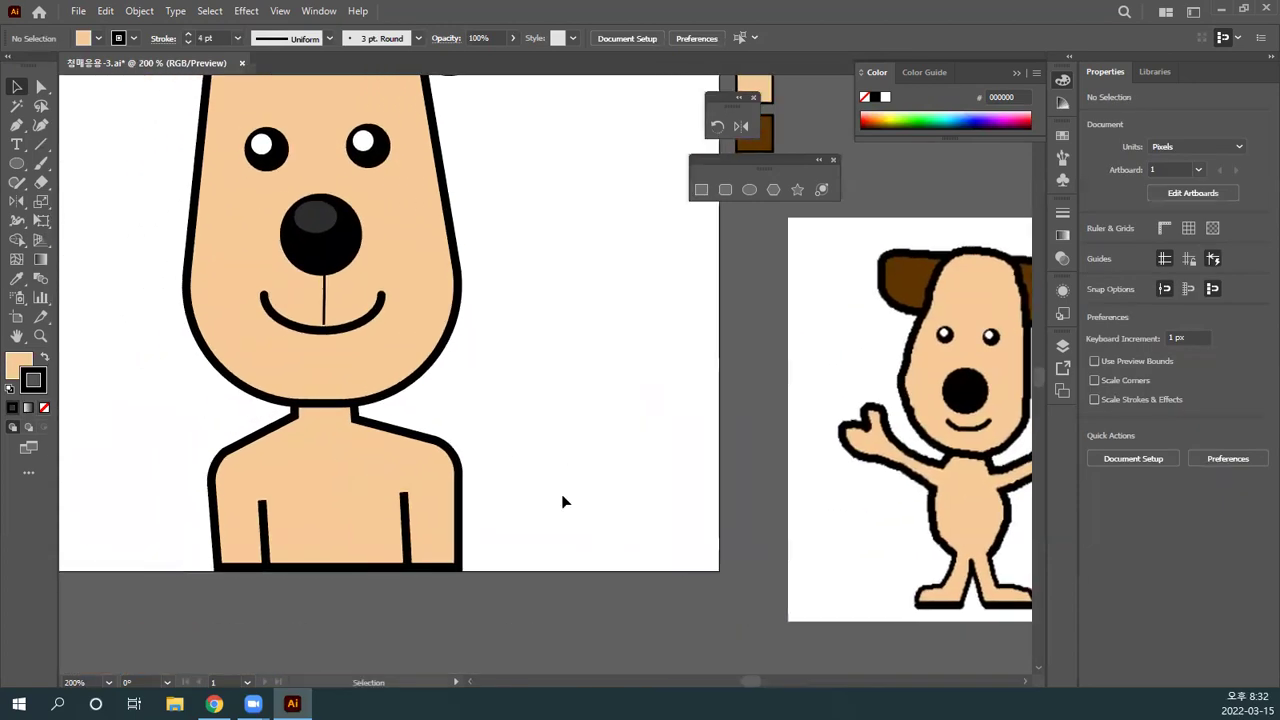
left_click(366, 464)
left_click_drag(345, 461, 626, 451)
left_click_drag(636, 534, 524, 453)
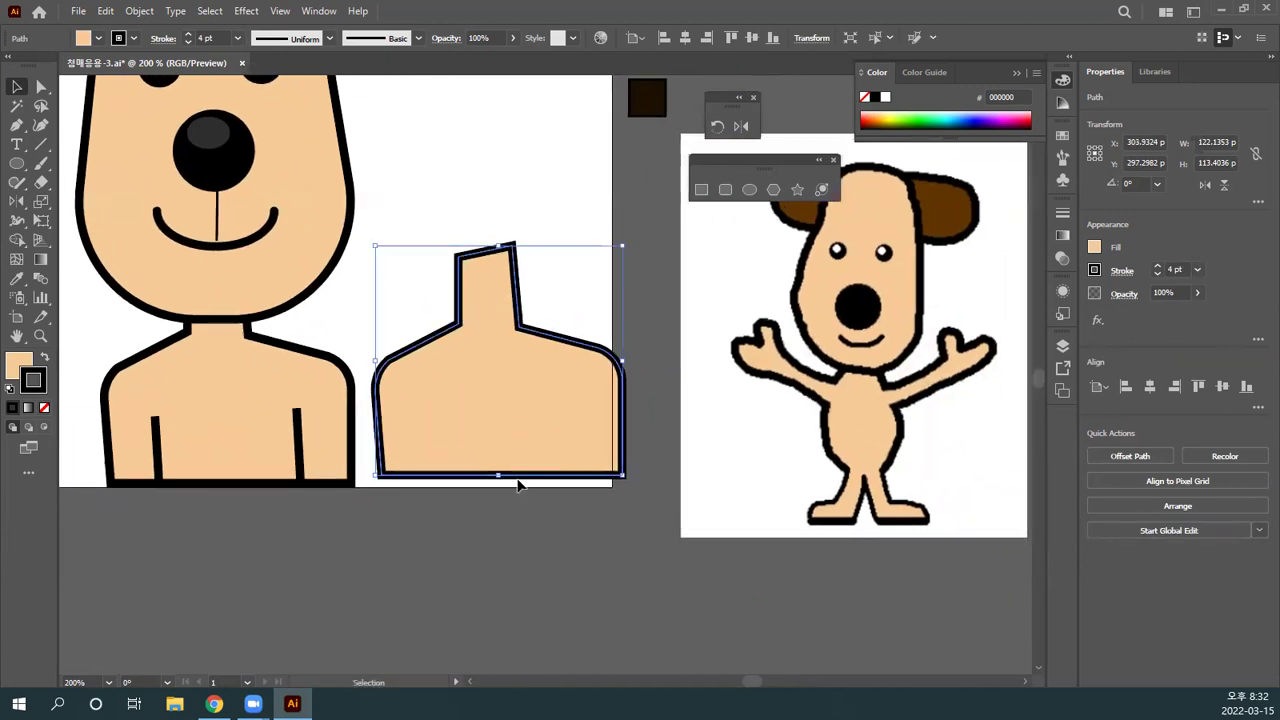
left_click(556, 566)
scroll(555, 566, "up", 2)
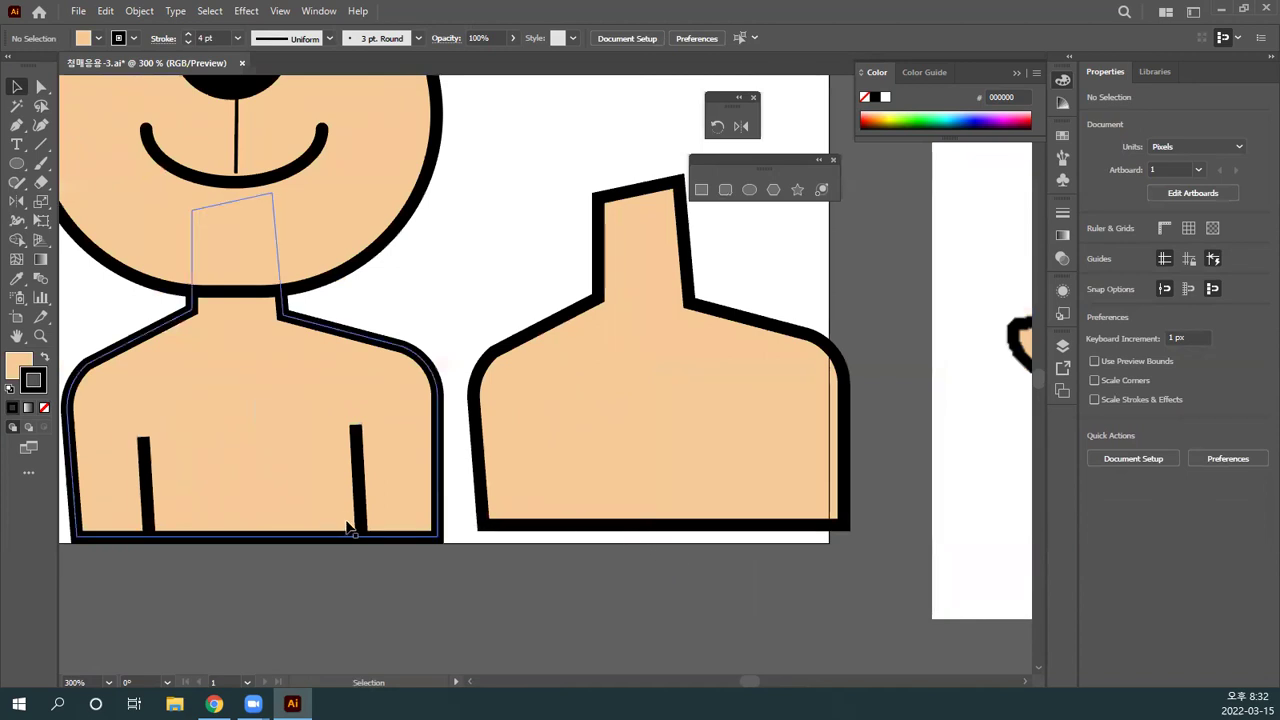
left_click_drag(357, 462, 397, 474)
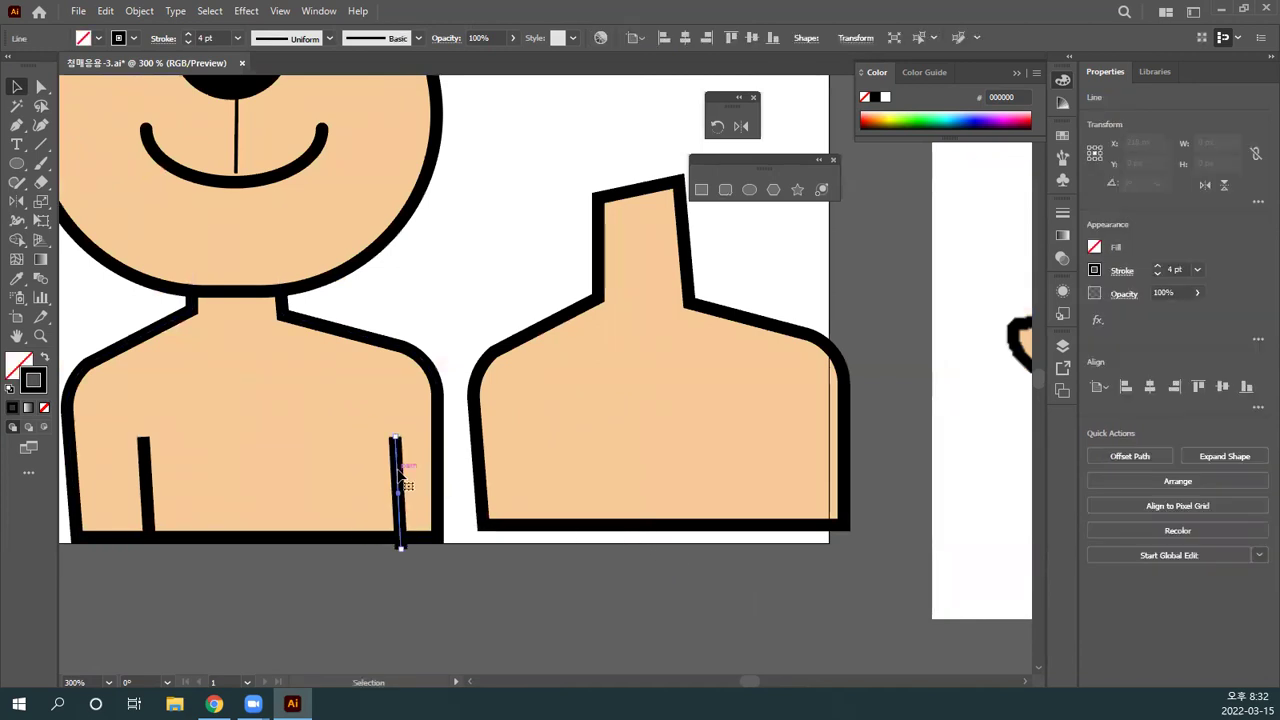
key("a")
key("ctrl+z")
left_click(493, 556)
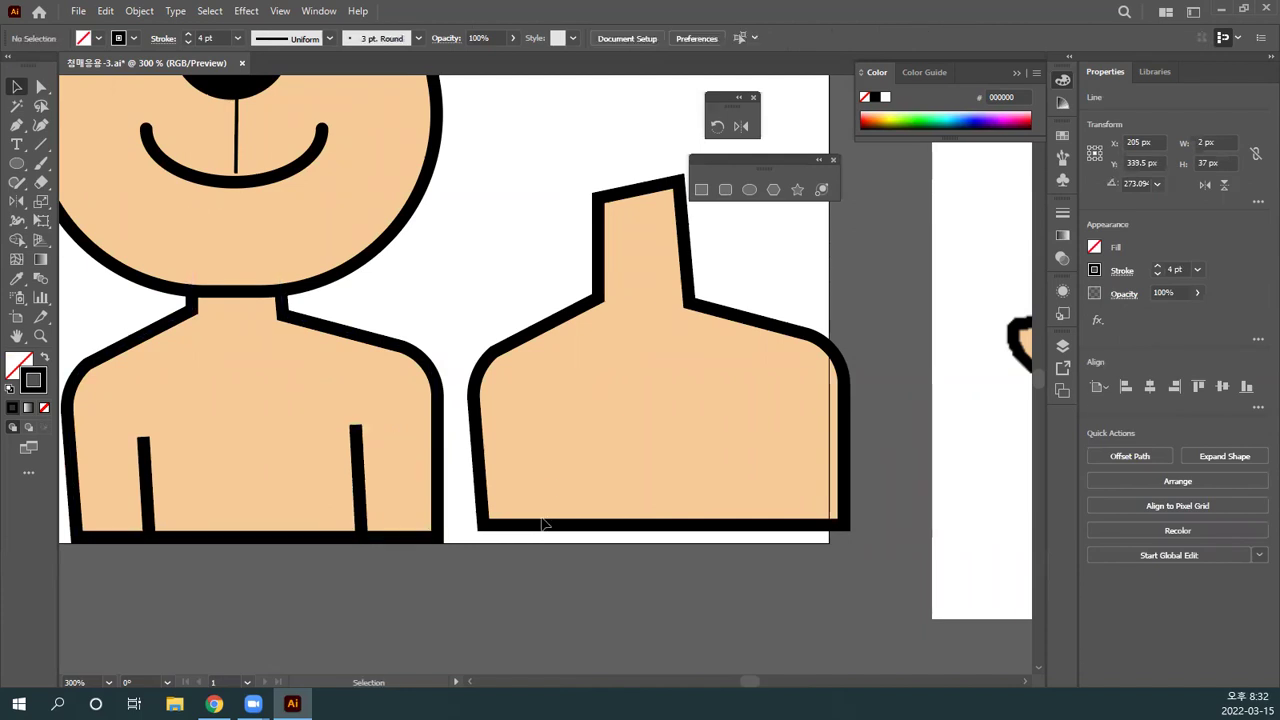
Step: Draw a closed six-point shape about 52 px wide with the Pen tool above the copied body, using the peach fill and 4 pt black stroke
key("v")
left_click(552, 470)
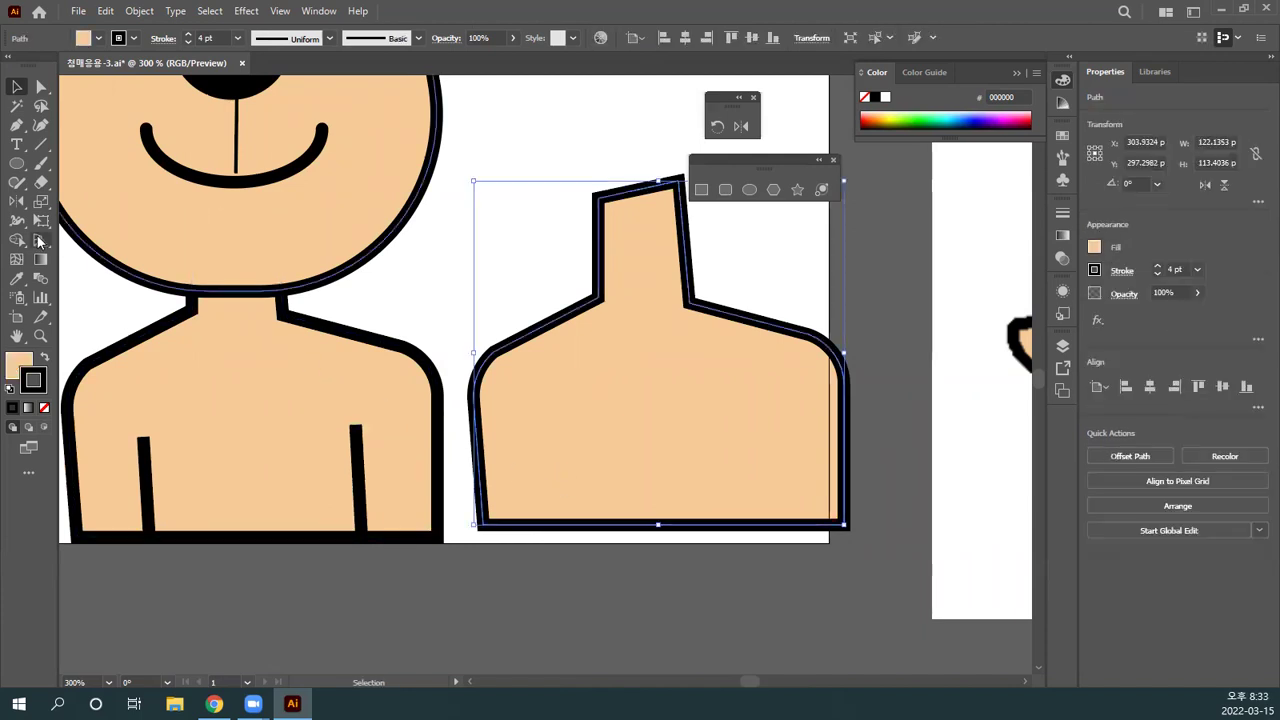
key("h")
mouse_move(493, 281)
left_mouse_down()
mouse_move(329, 346)
mouse_move(223, 291)
mouse_move(194, 303)
left_mouse_up()
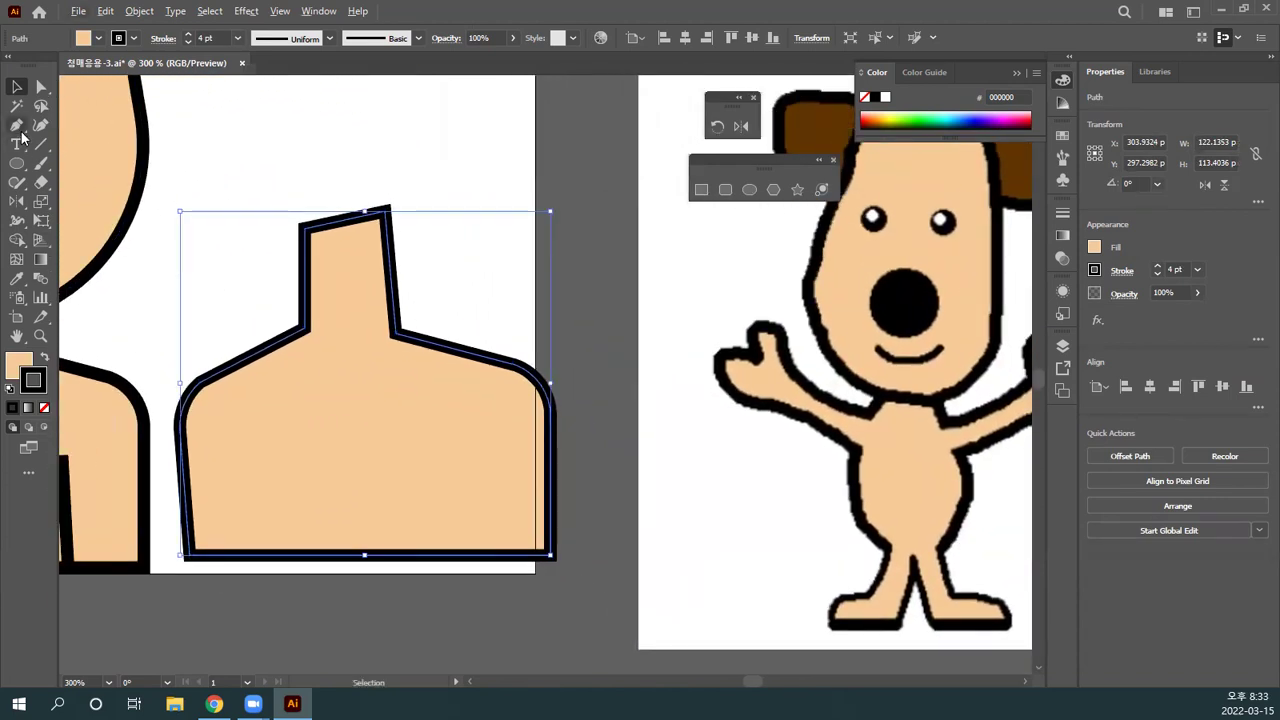
left_click(20, 128)
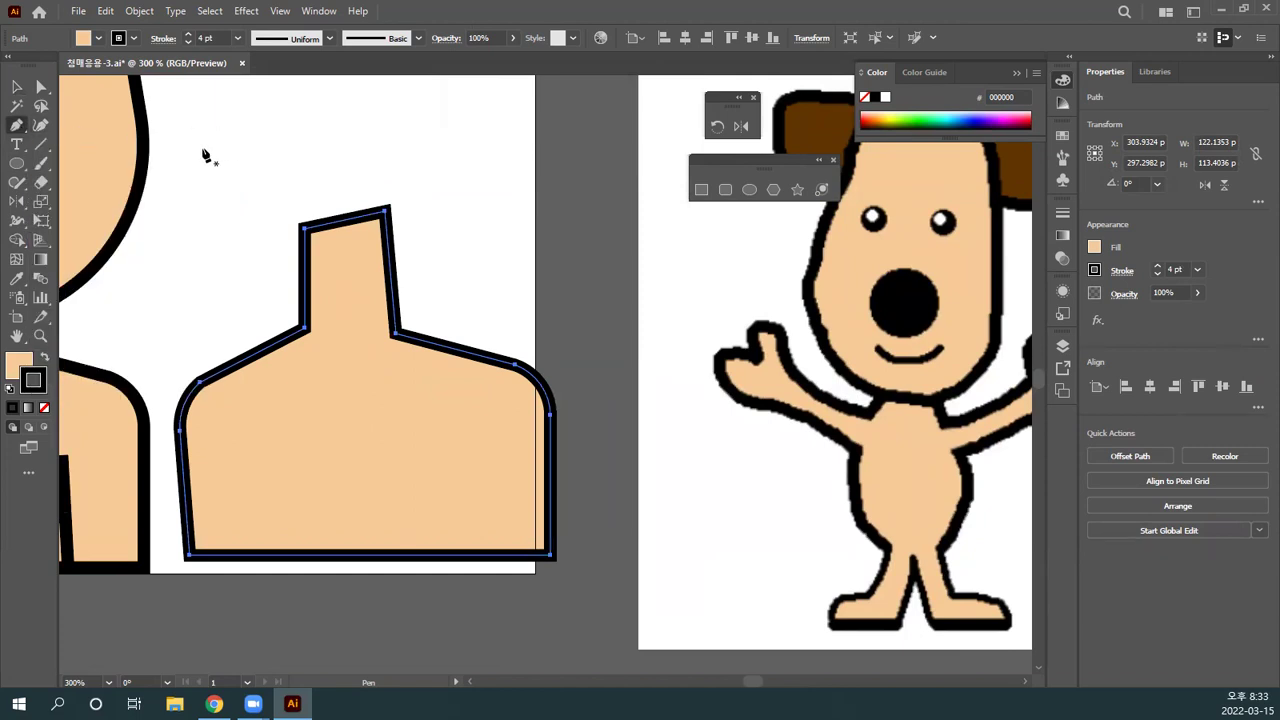
left_click(205, 150)
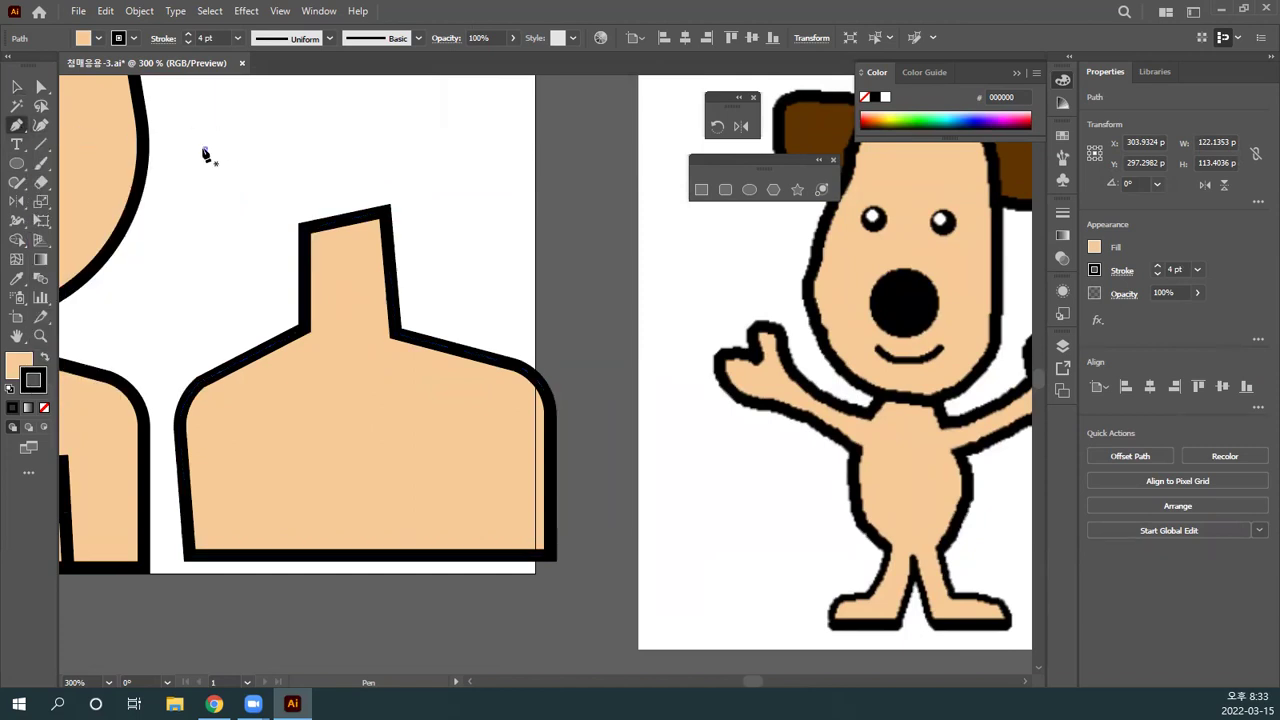
left_click(258, 106)
left_click(322, 146)
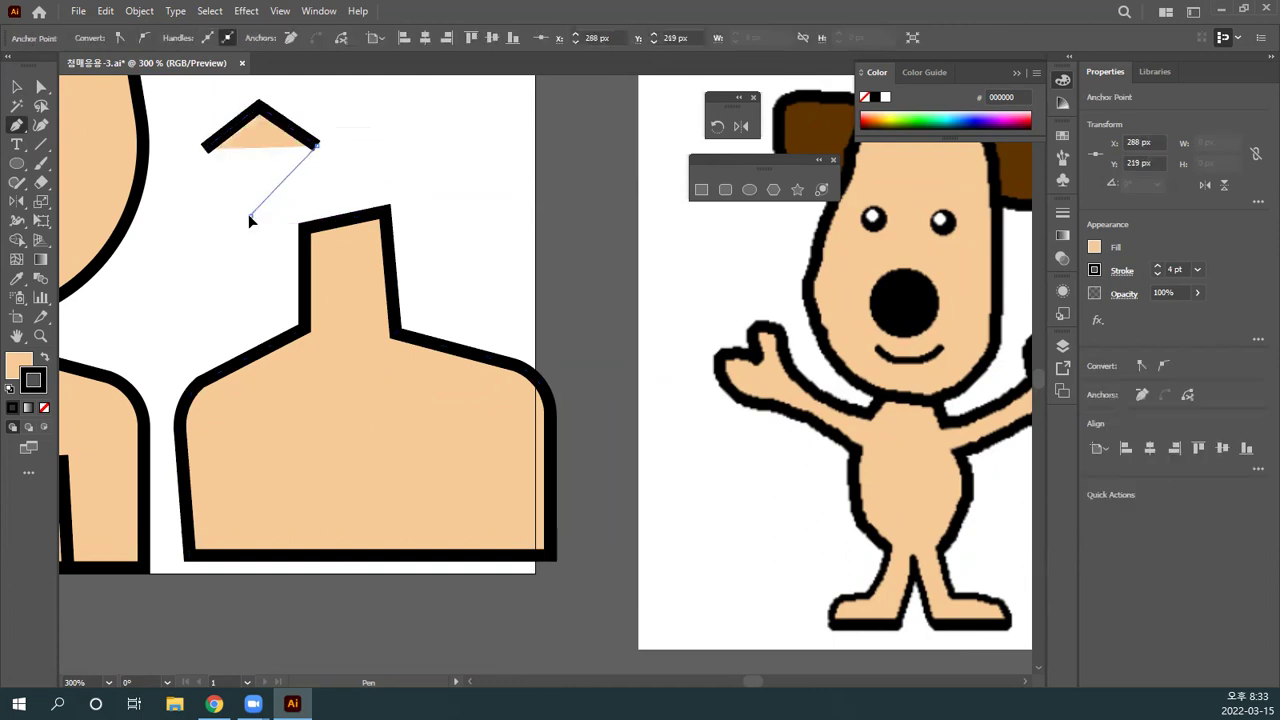
left_click(258, 207)
left_click(174, 203)
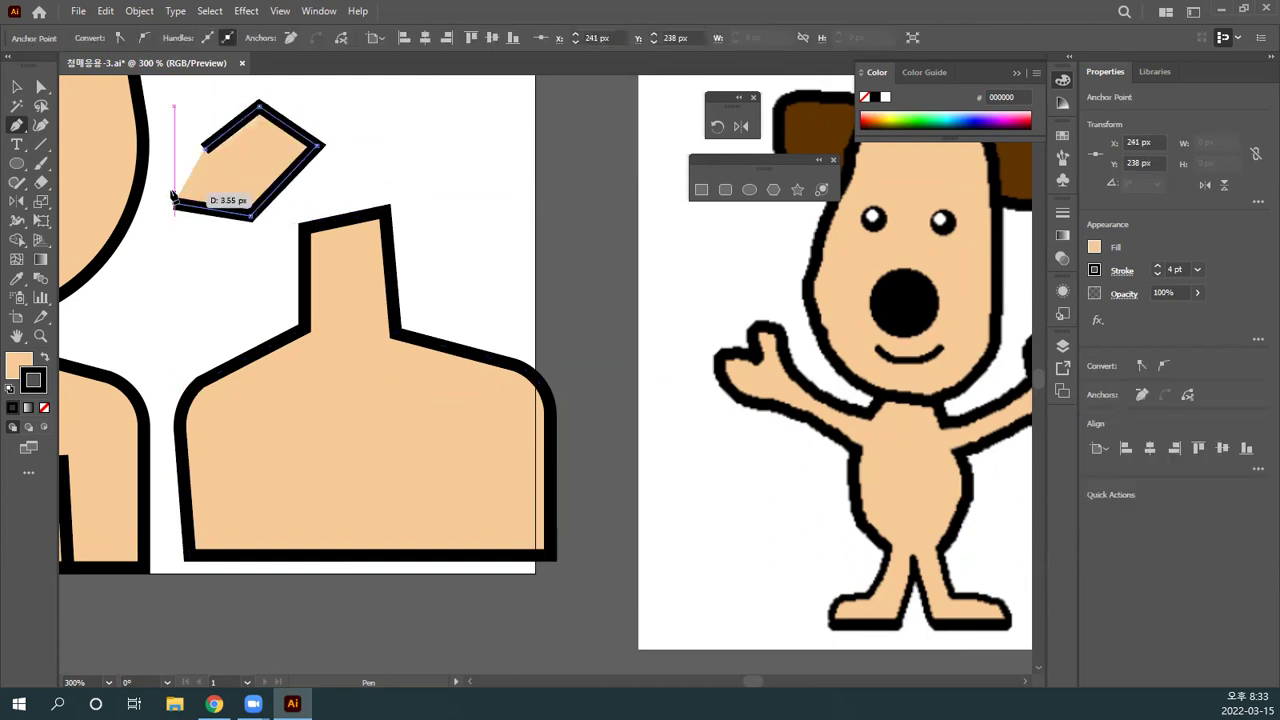
left_click(158, 160)
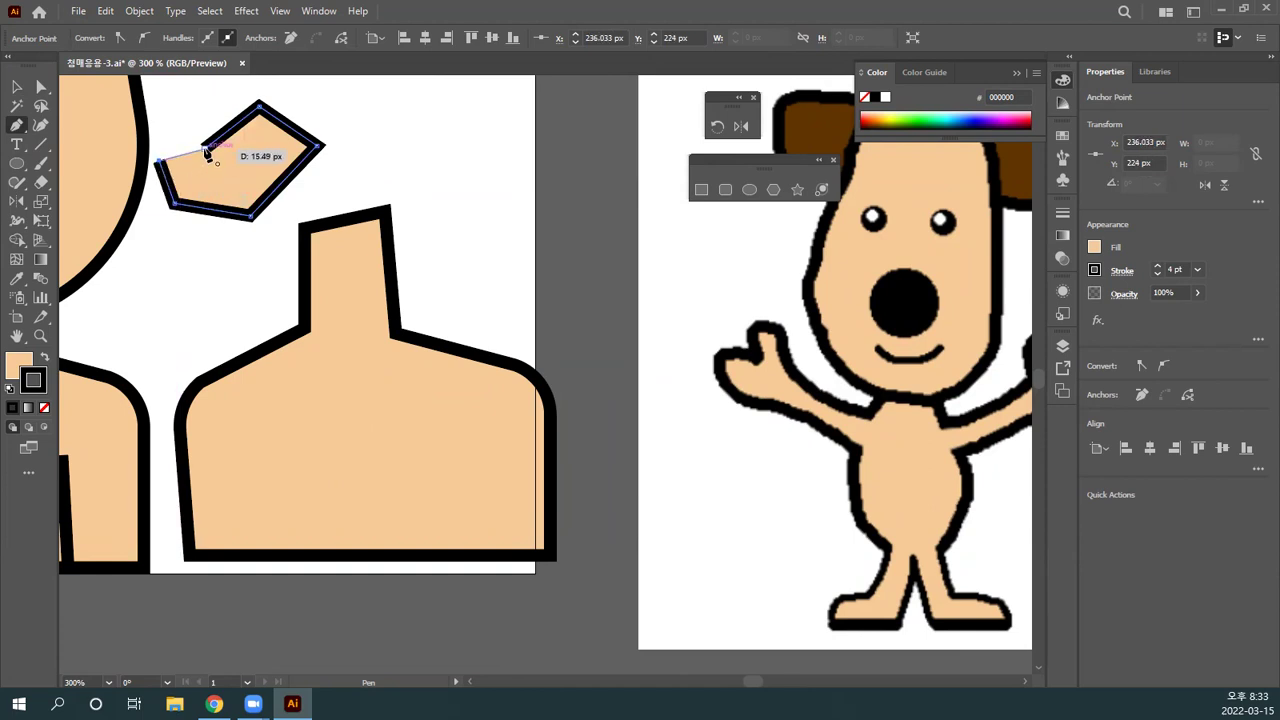
left_click(205, 149)
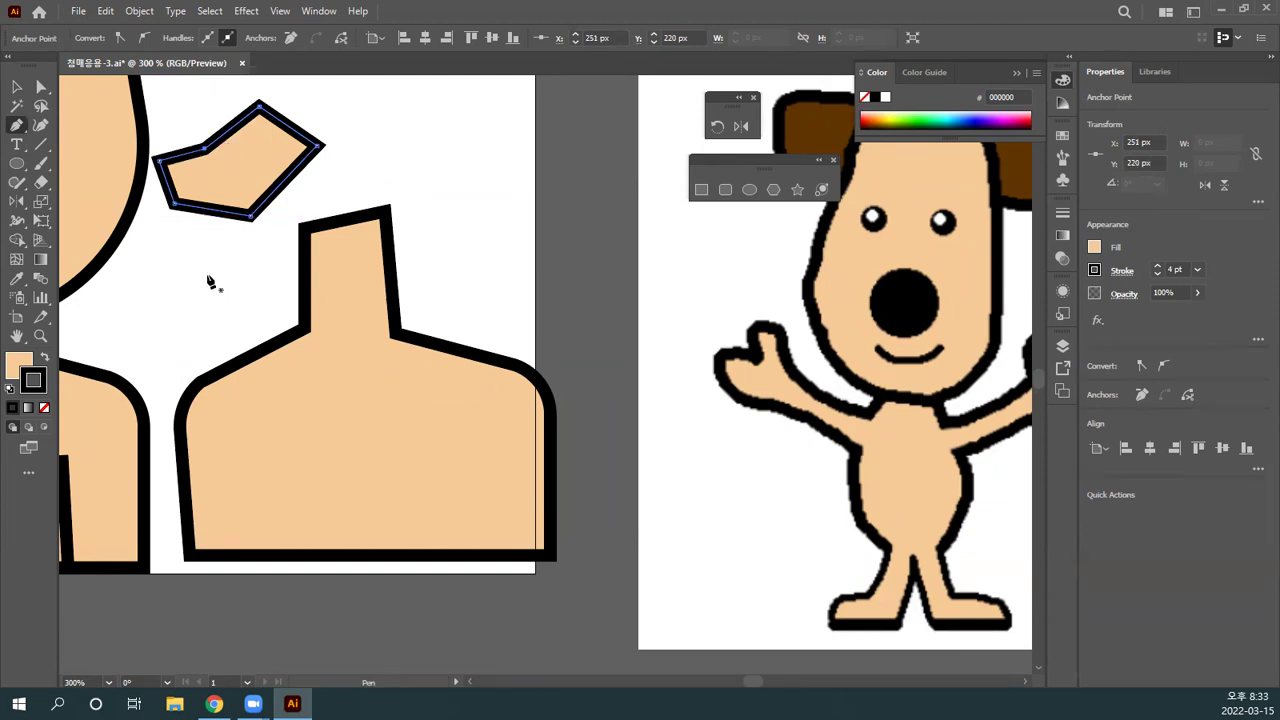
Step: Add an anchor point on the six-point shape's lower edge and delete the neighbouring bottom corner anchor, keeping the Pen tool chosen
left_click(216, 212)
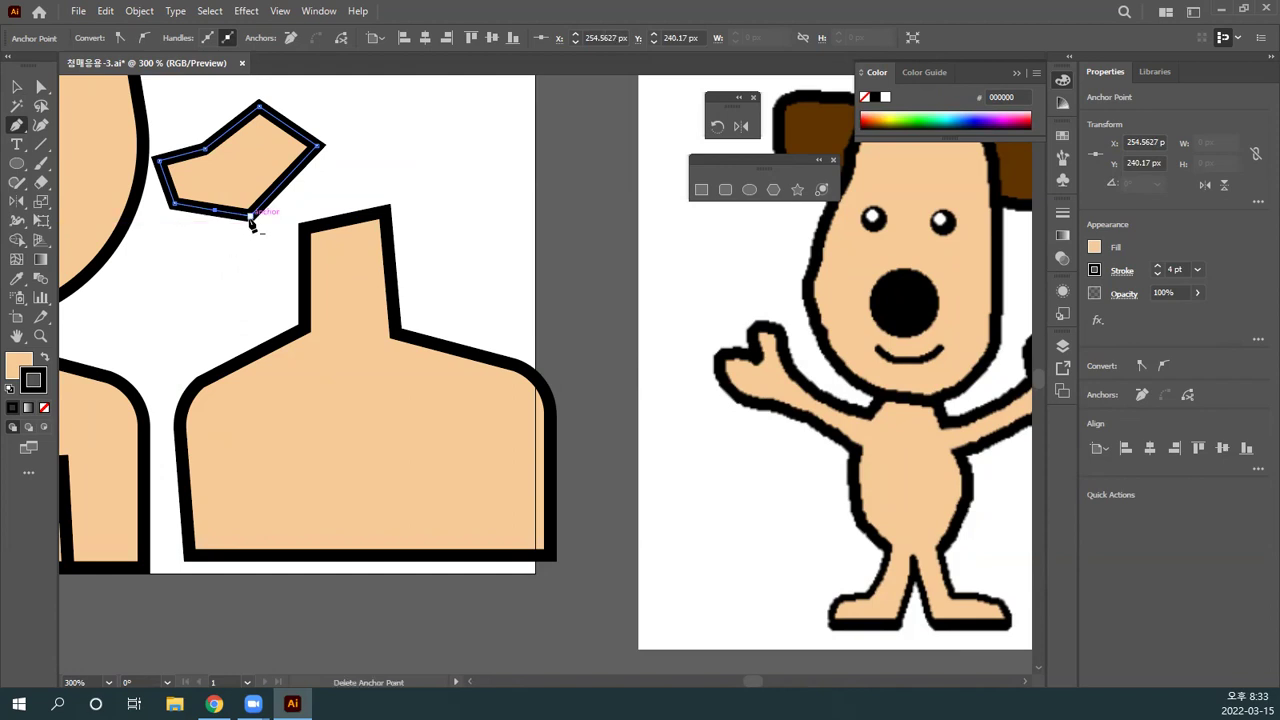
left_click(251, 220)
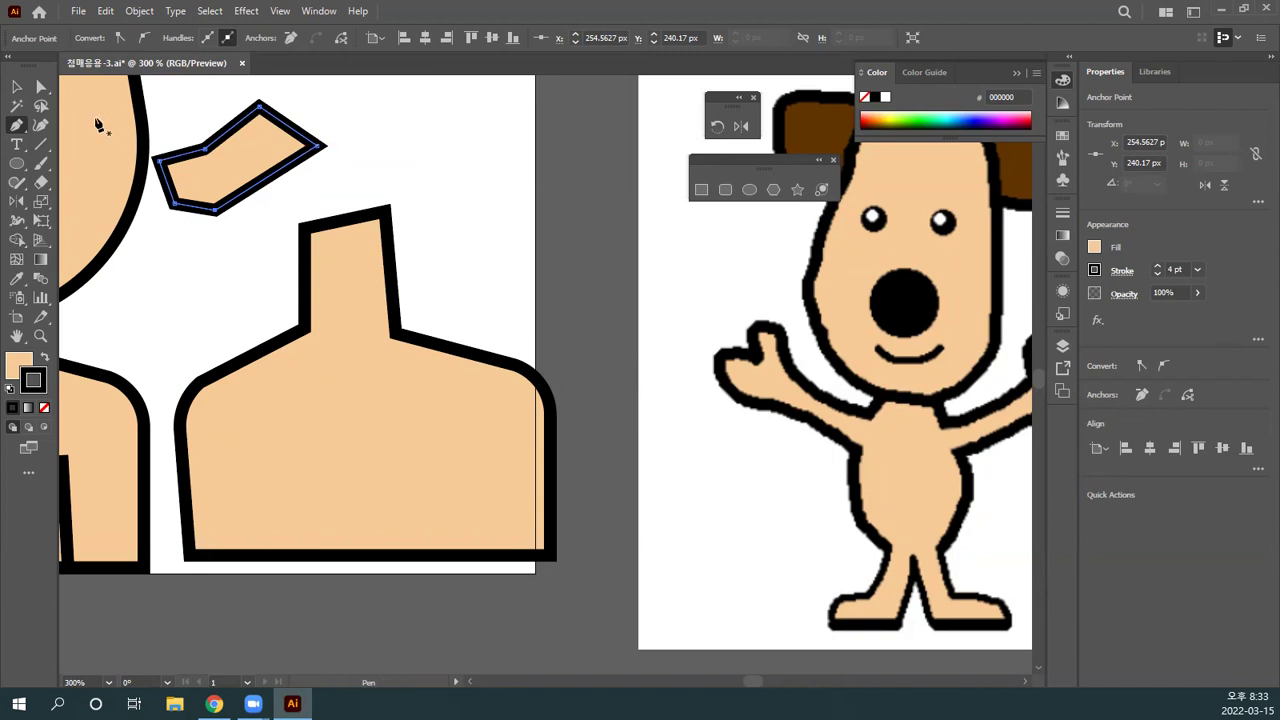
left_click(24, 124)
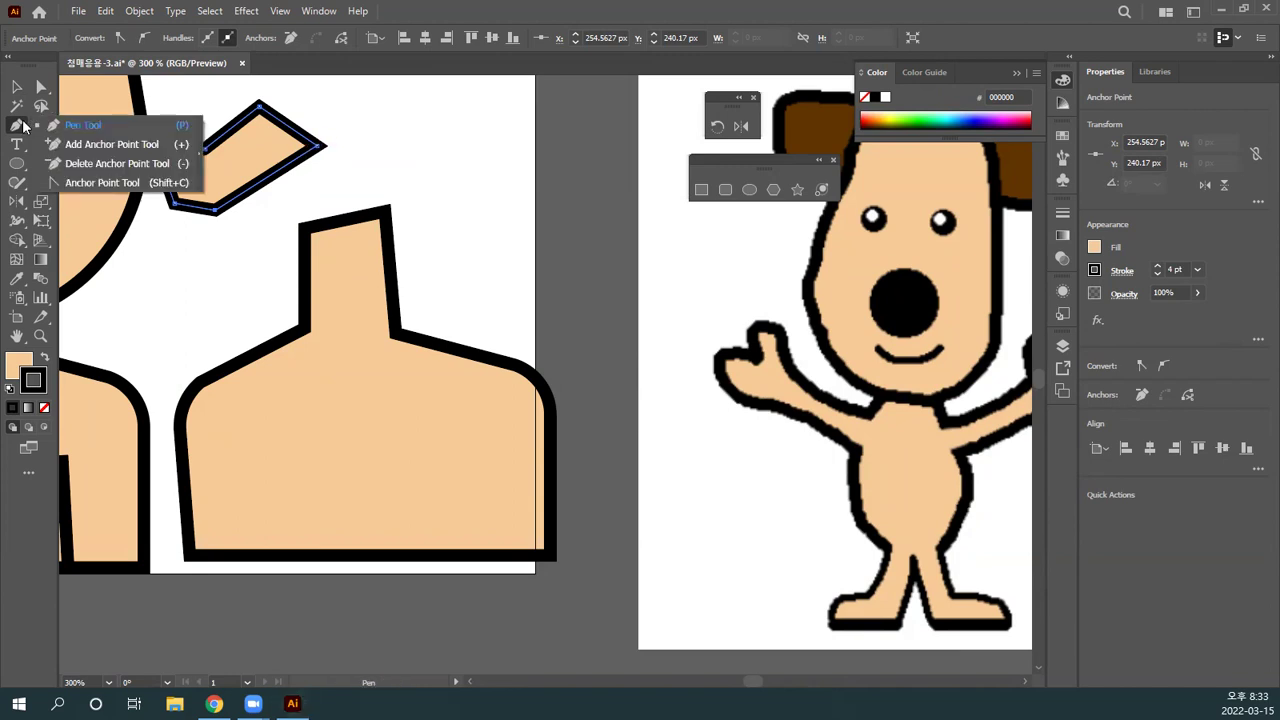
left_click(102, 125)
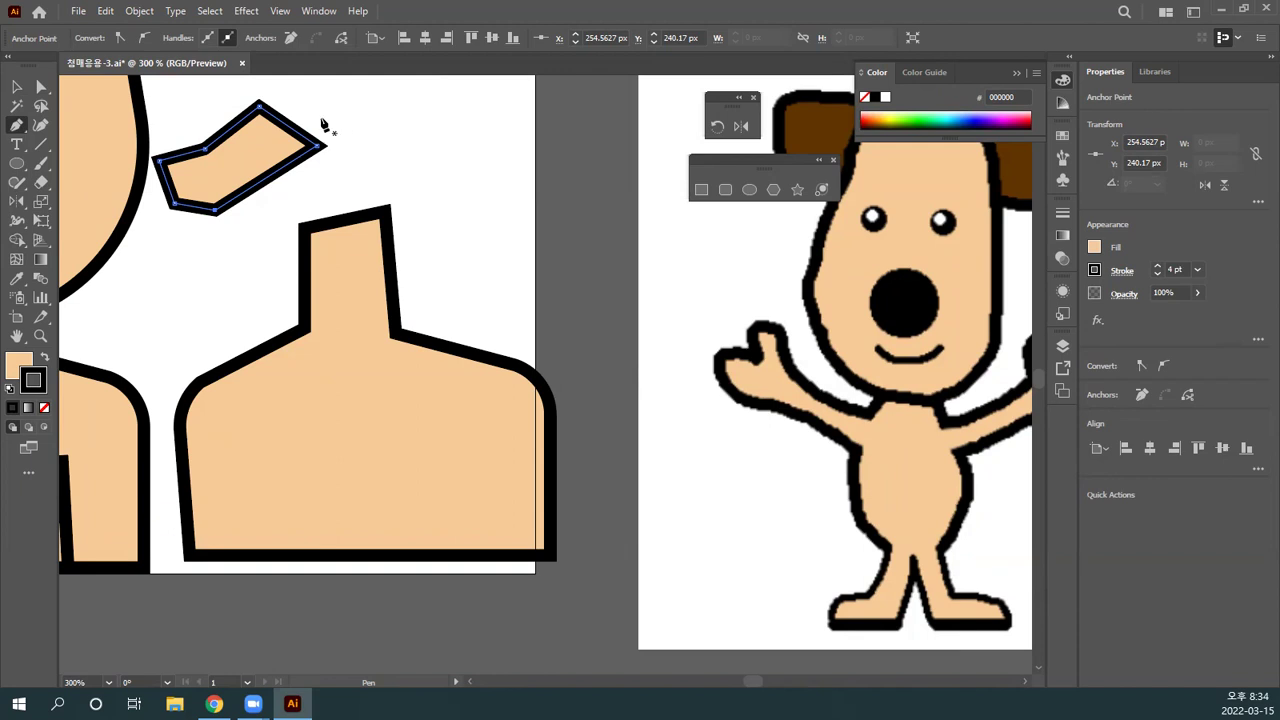
Step: Move the copied body to about X 266, Y 472 px and the small six-point shape beside it, both below the artboard
key("alt")
key("v")
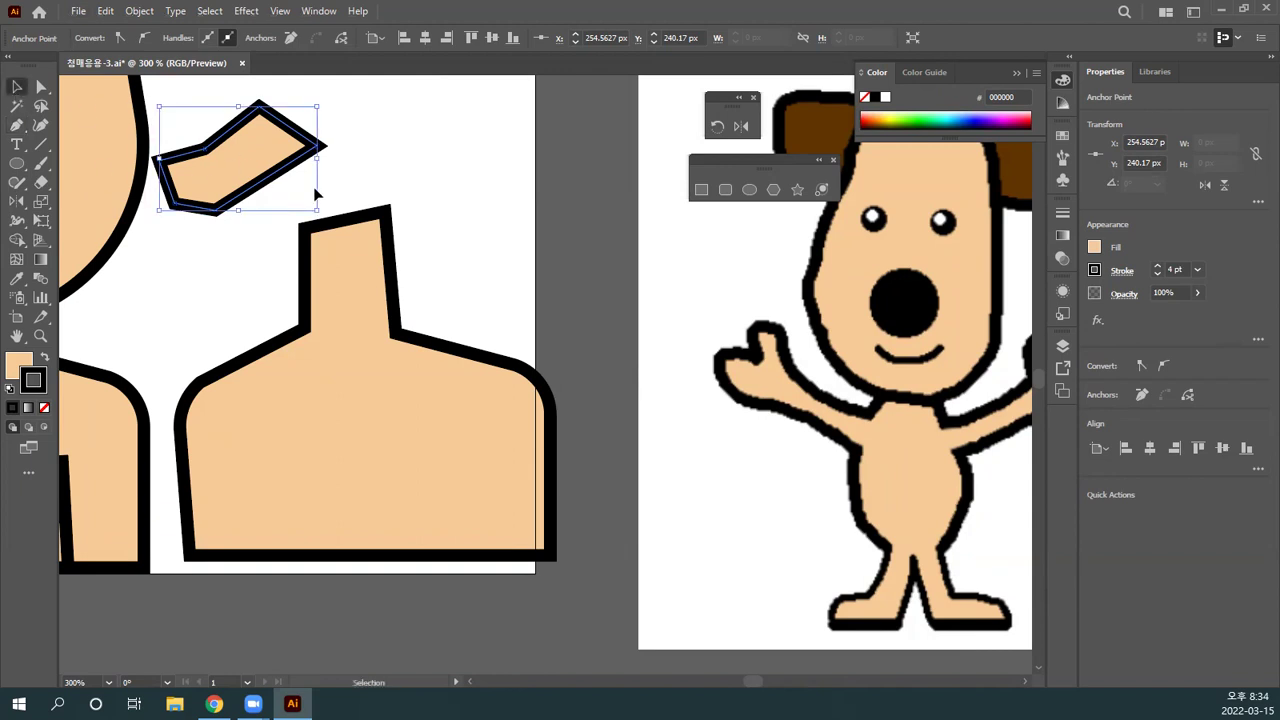
left_click_drag(444, 254, 660, 229)
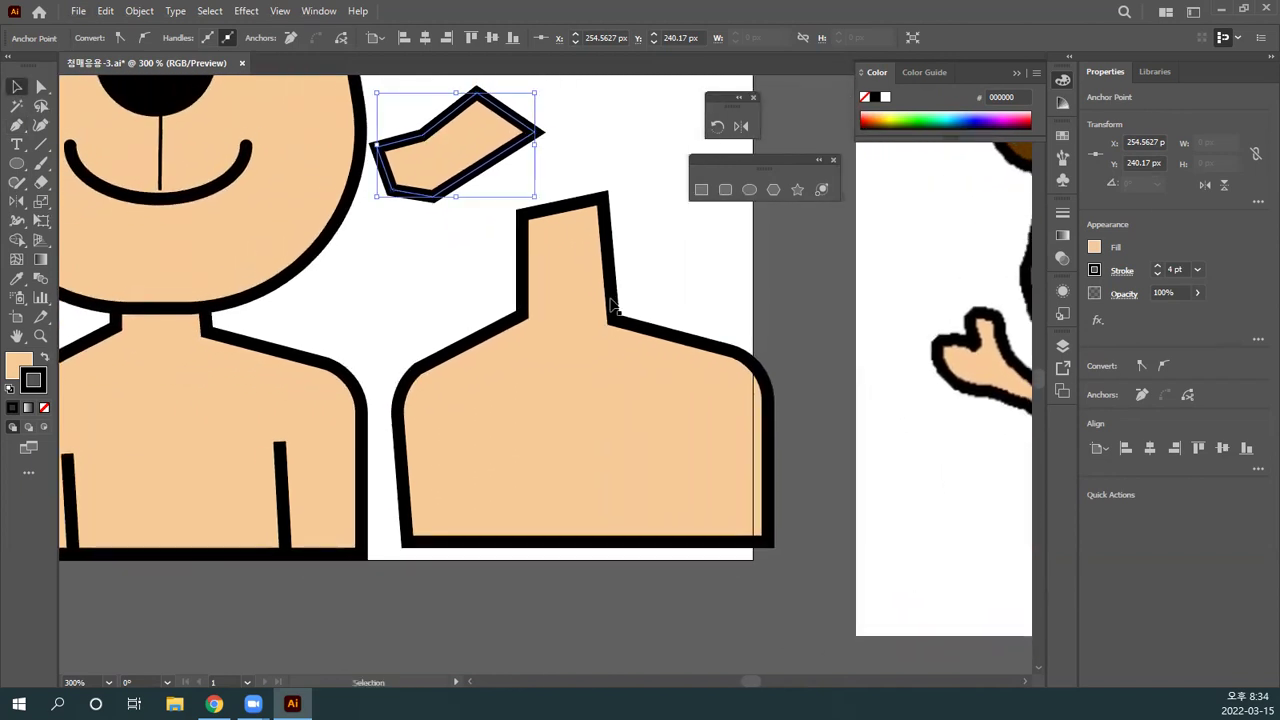
left_click_drag(572, 236, 608, 422)
scroll(500, 208, "down", 3)
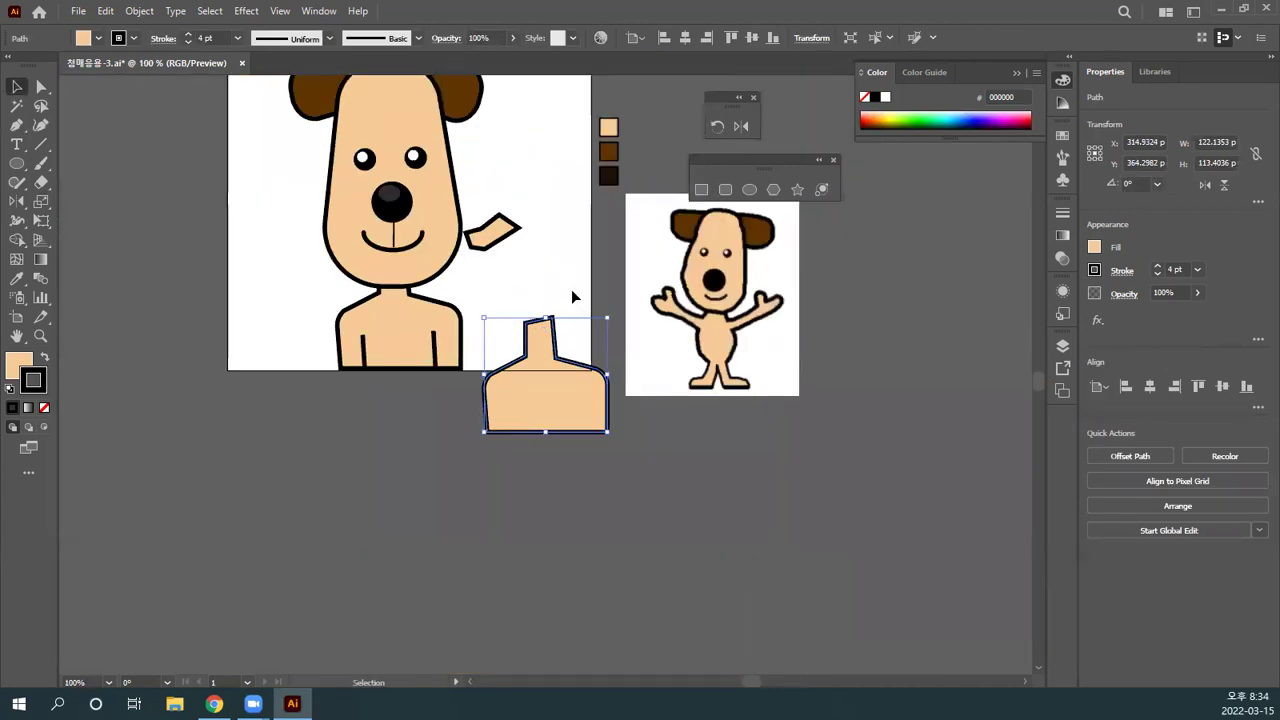
left_click_drag(492, 233, 413, 457)
left_click_drag(536, 392, 488, 500)
Step: Move the reference picture down beside the copied body, to about X 446, Y 476 px, and deselect it
left_click_drag(644, 370, 624, 540)
key("ctrl+=")
key("ctrl+=")
left_click_drag(574, 439, 777, 451)
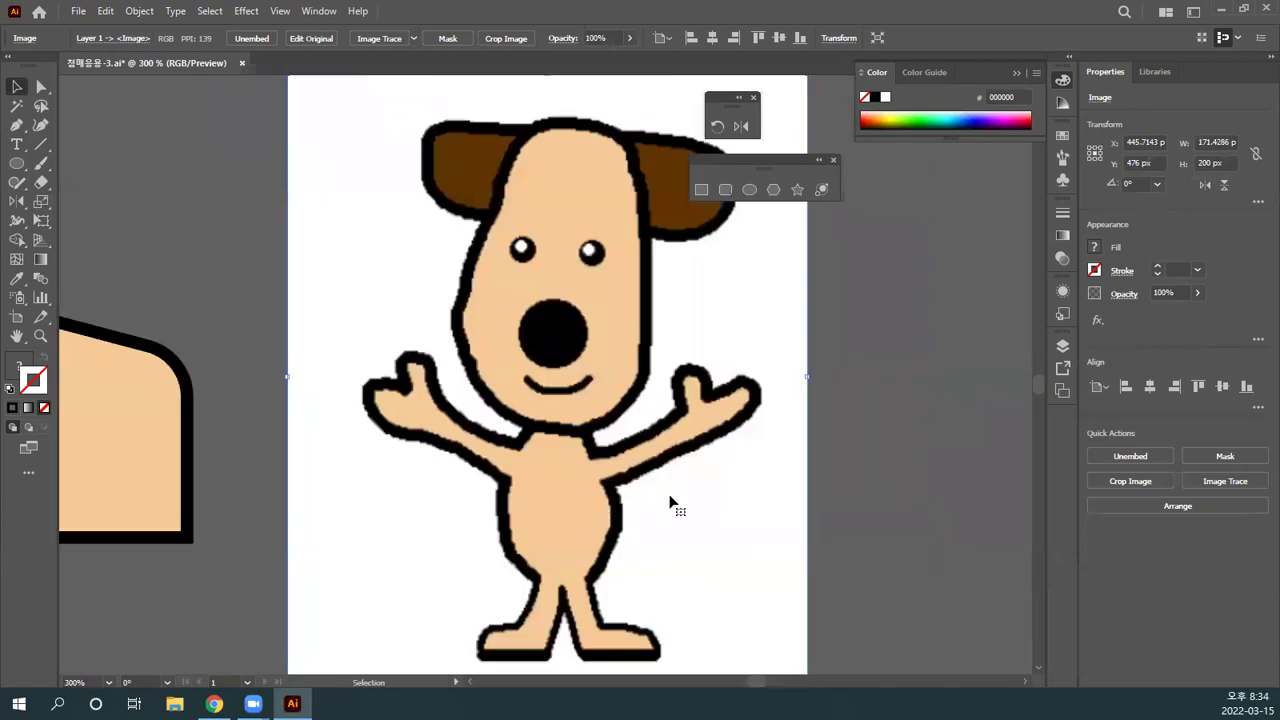
scroll(671, 505, "left", 10)
left_click(440, 152)
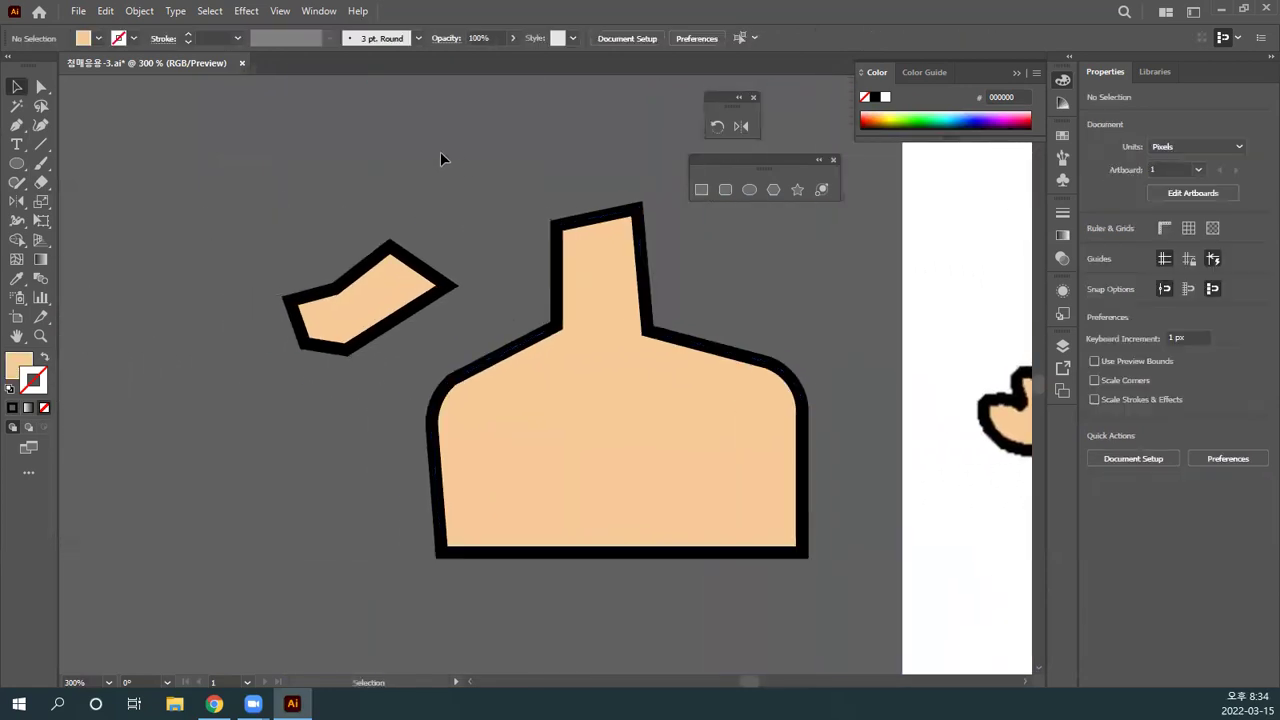
Step: Draw an open three-point peaked path about 41 px wide and 12 px high with the Pen tool, above the six-point shape
left_click(19, 128)
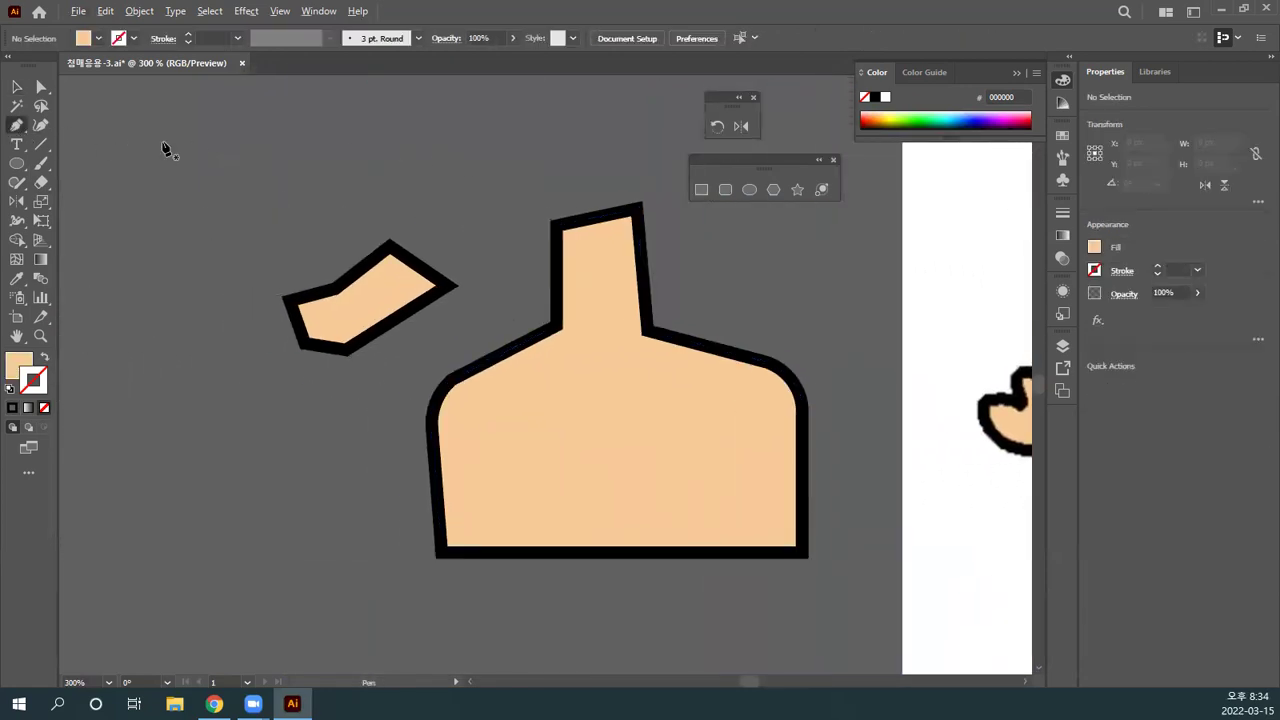
left_click(126, 157)
left_click(190, 124)
left_click(252, 157)
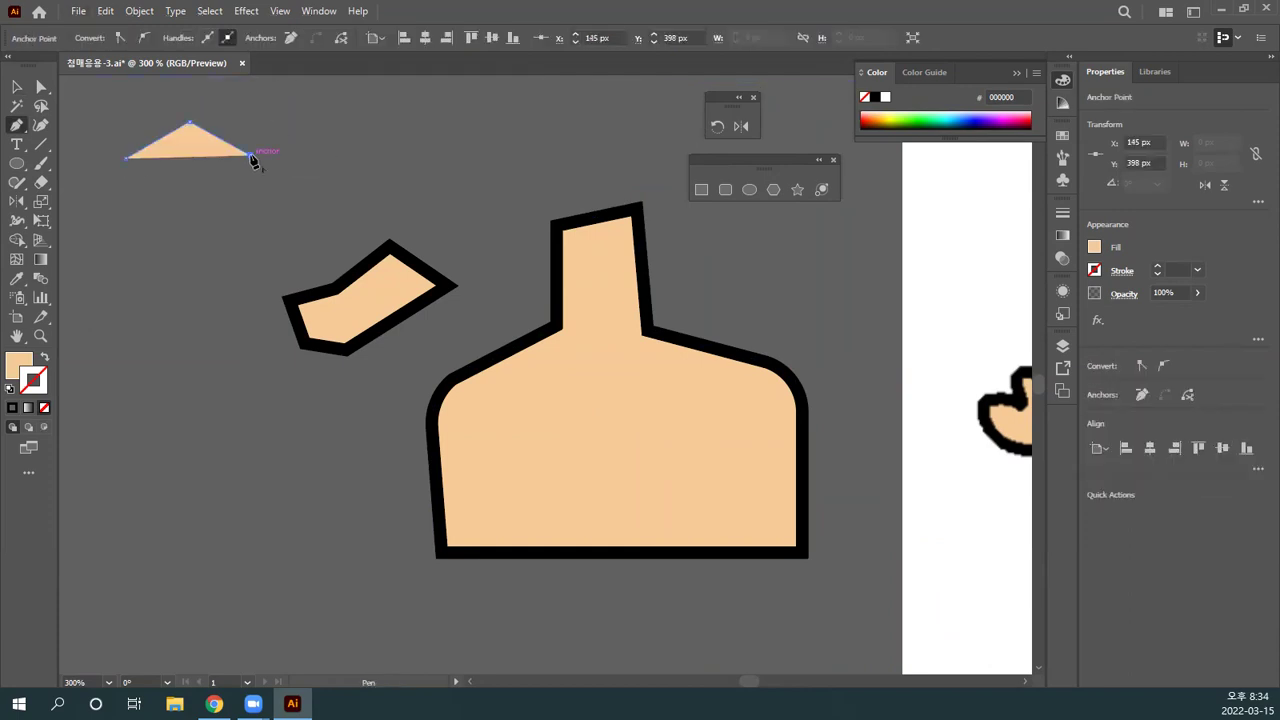
key("Escape")
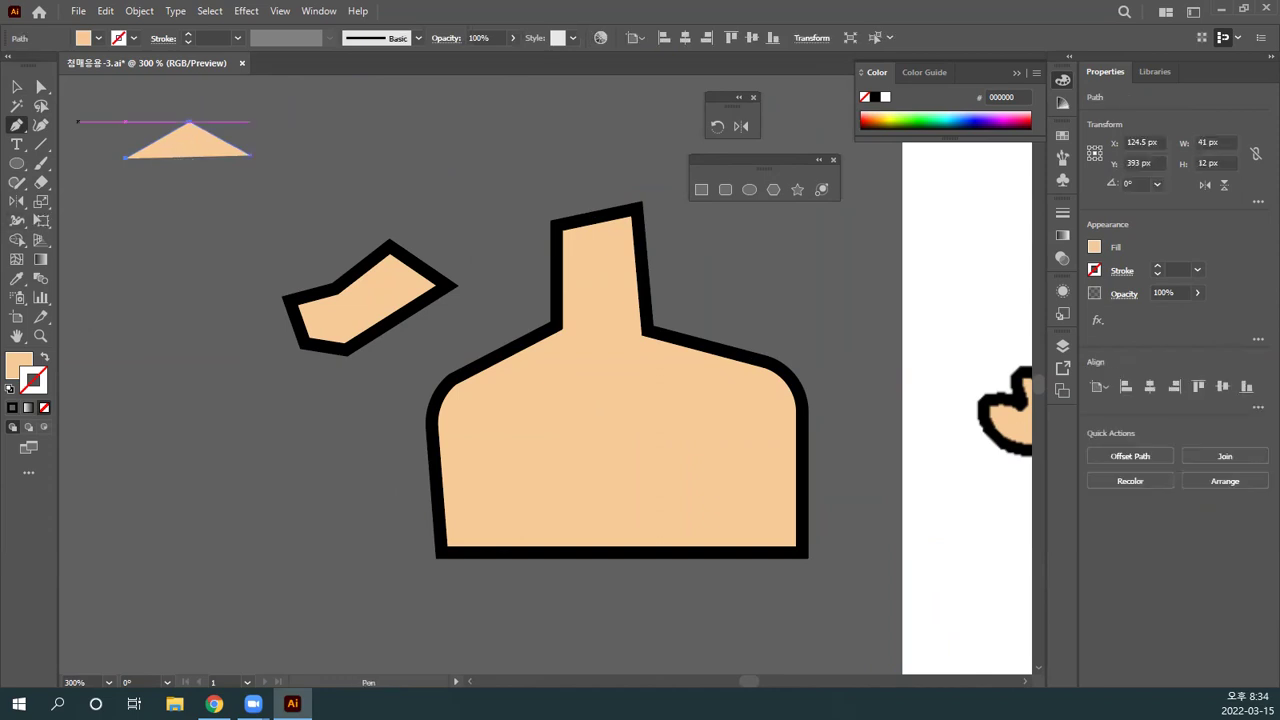
Step: Apply the six-point shape's peach fill and 4 pt black stroke to the peaked path with the Eyedropper, and clear the selection
left_click(16, 278)
left_click(365, 300)
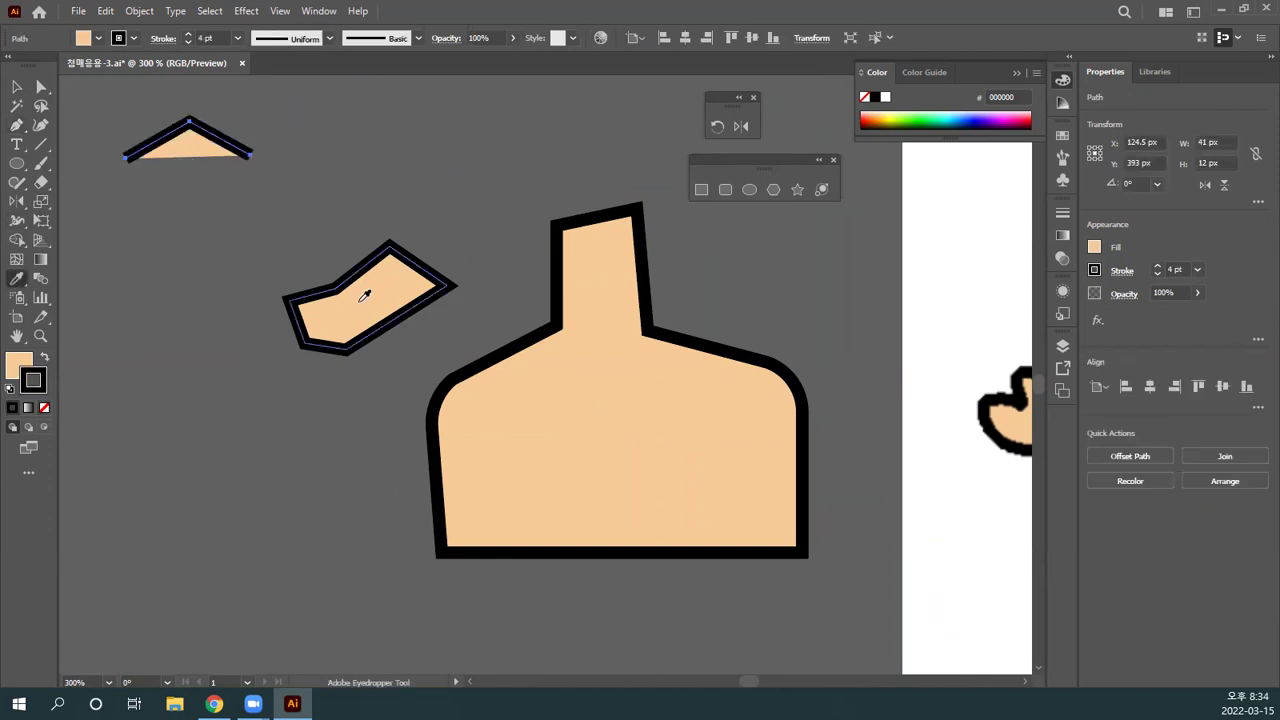
key("ctrl+shift+a")
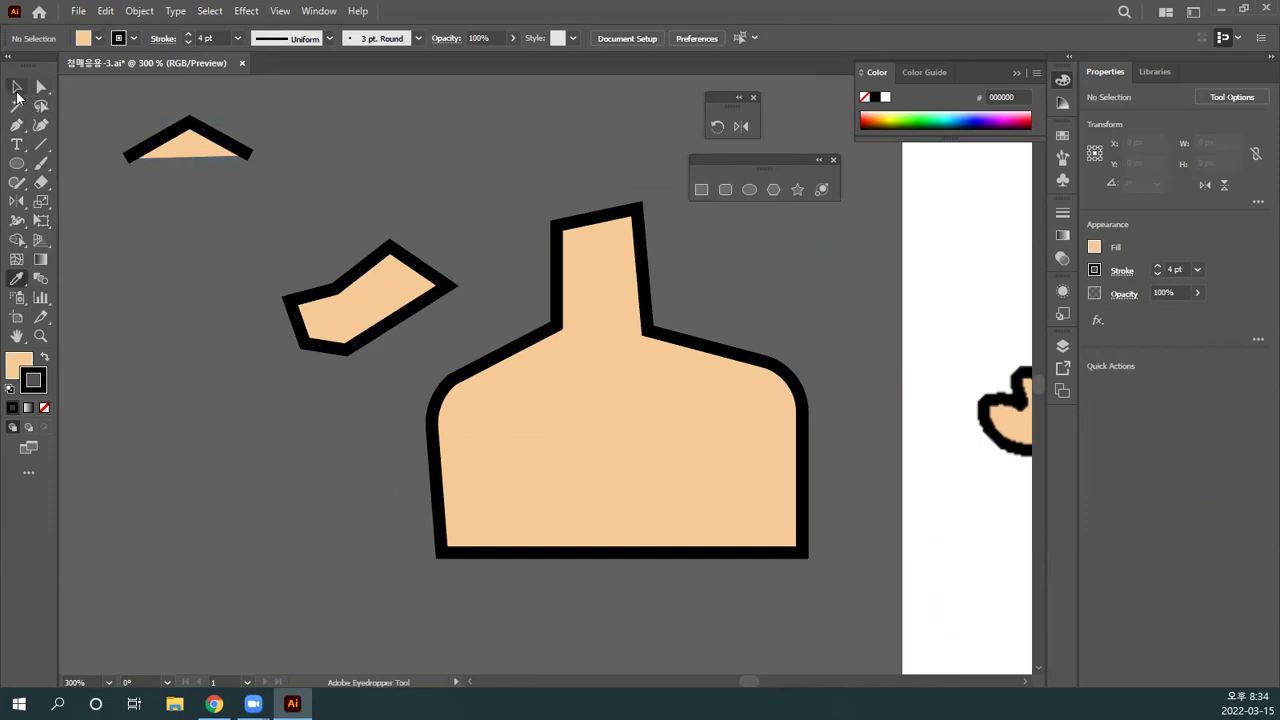
left_click(16, 87)
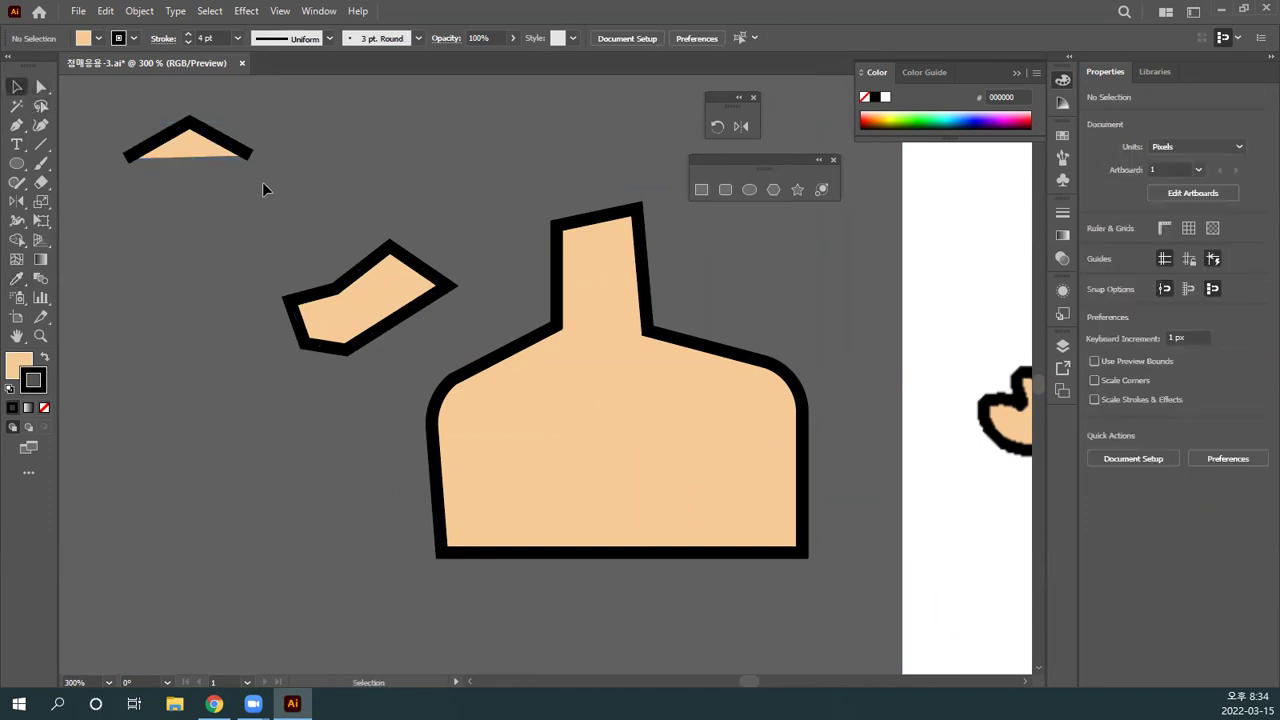
Step: Draw an open three-point path below the peaked one with the Pen tool, running horizontally and ending in a short rising segment
left_click(16, 125)
left_click(138, 213)
left_click(238, 213)
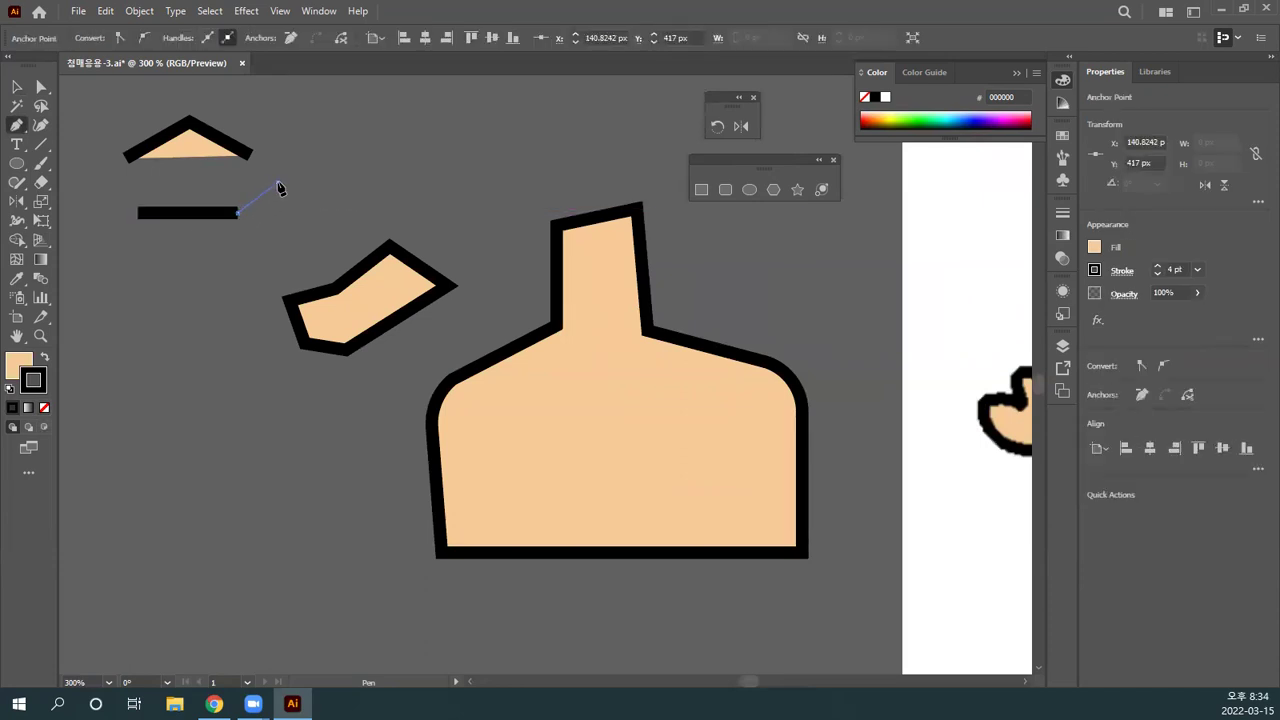
left_click(278, 183)
left_click(312, 262, "ctrl")
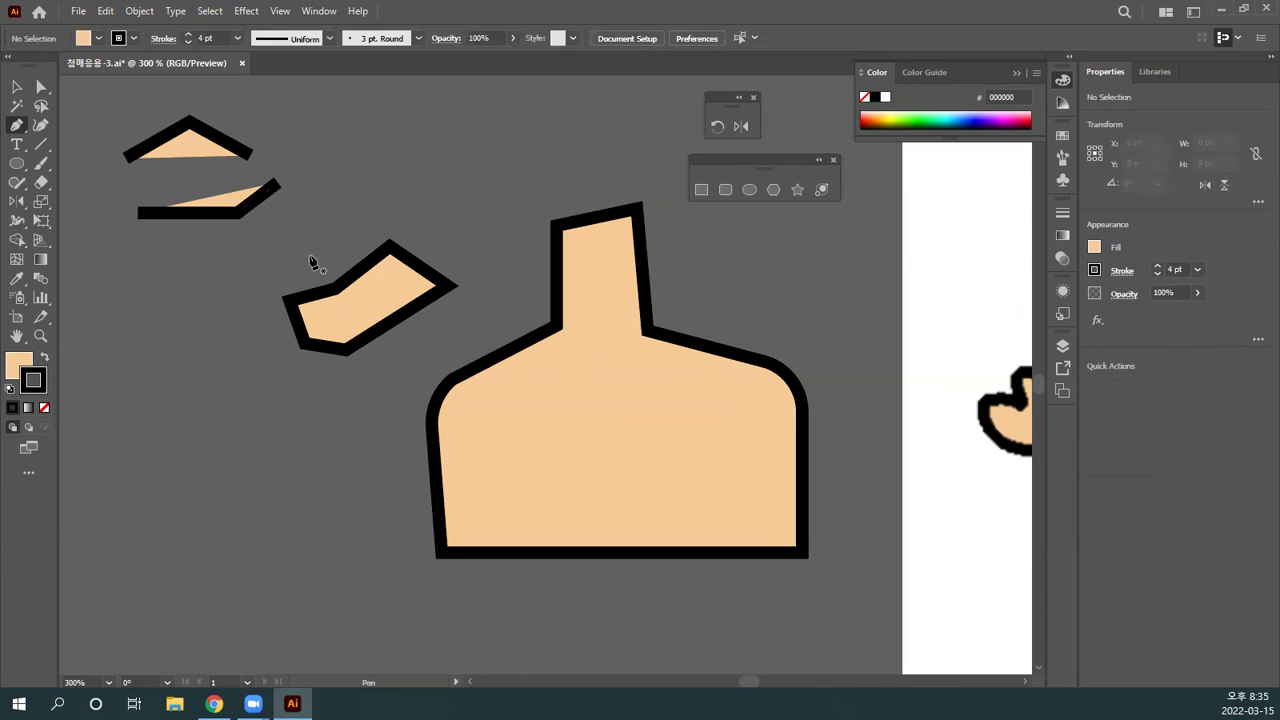
Step: Draw an open four-point path beside the two open paths with the Pen tool, bending down and back inward at its end
left_click(241, 118)
left_click(287, 115)
left_click(318, 182)
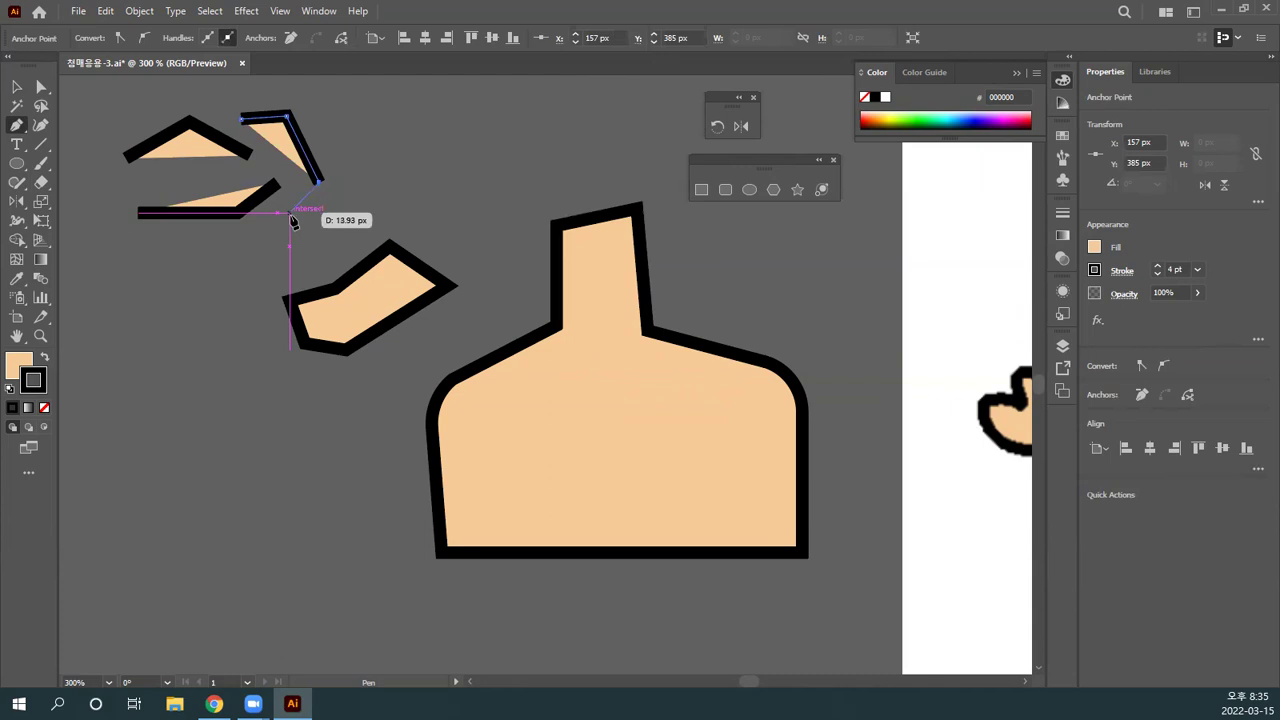
left_click(291, 215)
left_click(317, 234, "ctrl")
Step: Space out the open paths by moving the four-point one up and right and the peaked one up to about Y 387 px
left_click_drag(285, 178, 309, 147)
left_click_drag(199, 155, 199, 135)
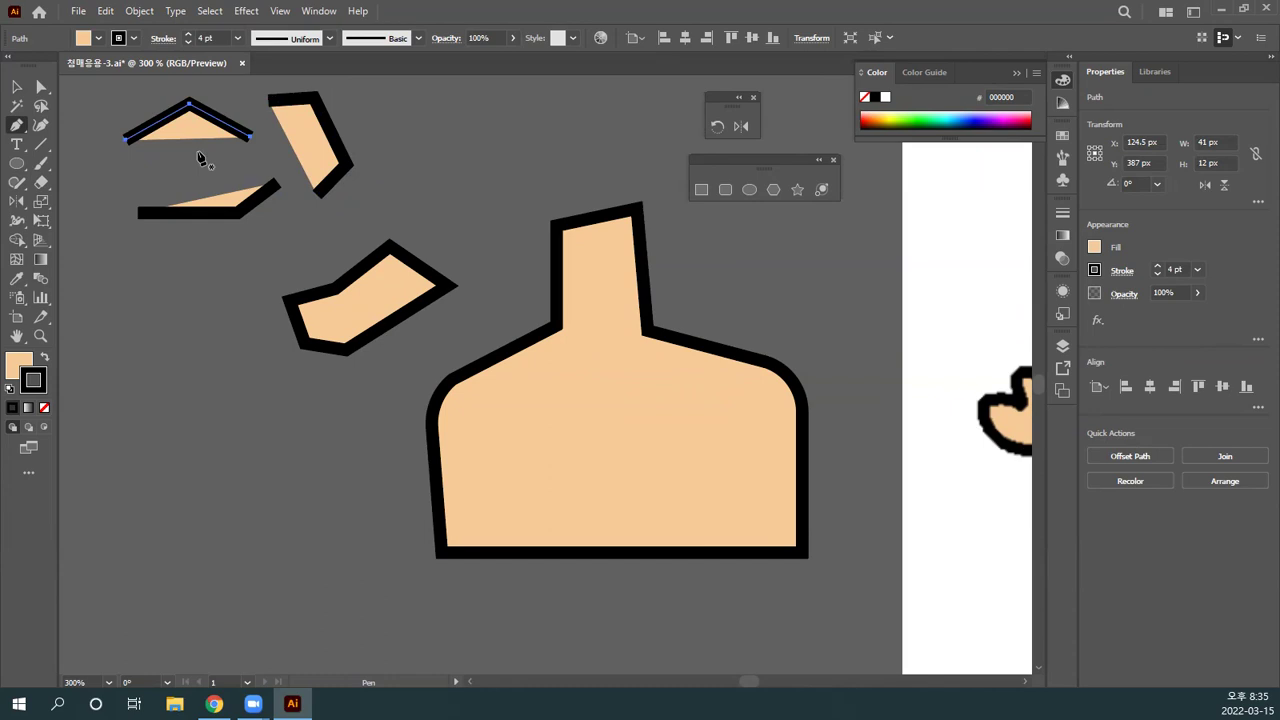
key("ctrl")
key("ctrl+minus")
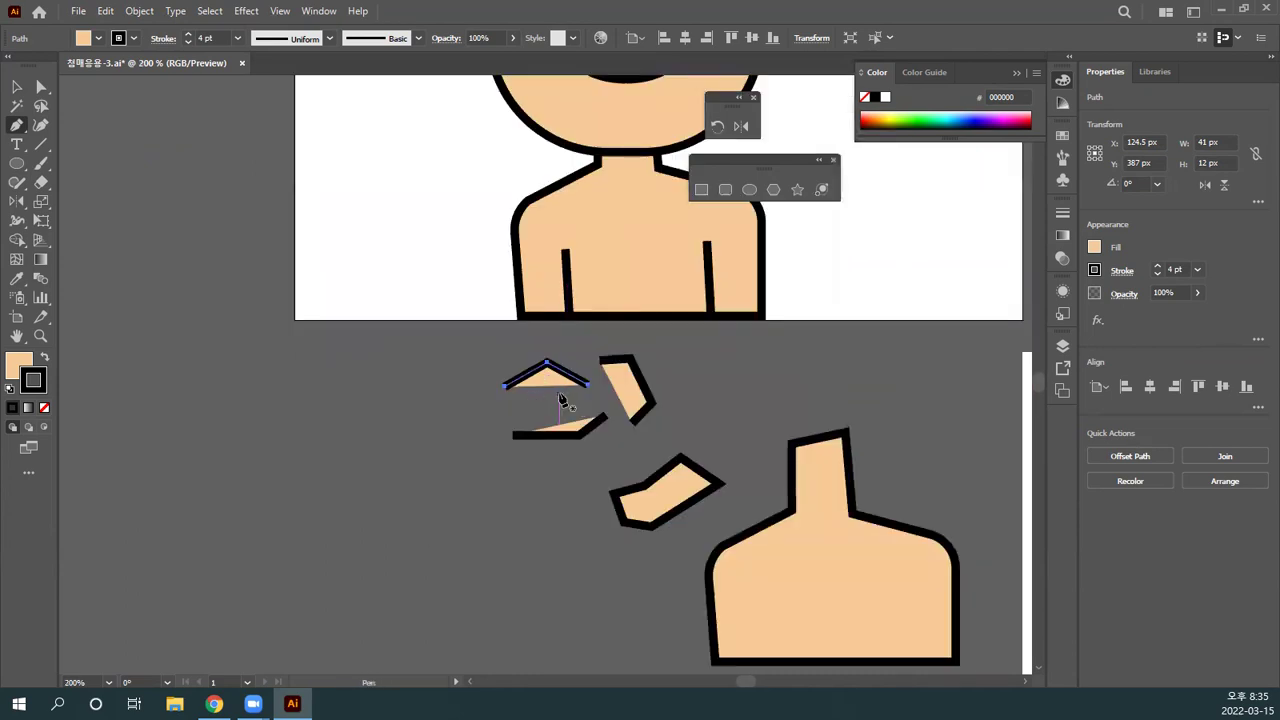
scroll(729, 429, "right", 5)
key("ctrl+plus")
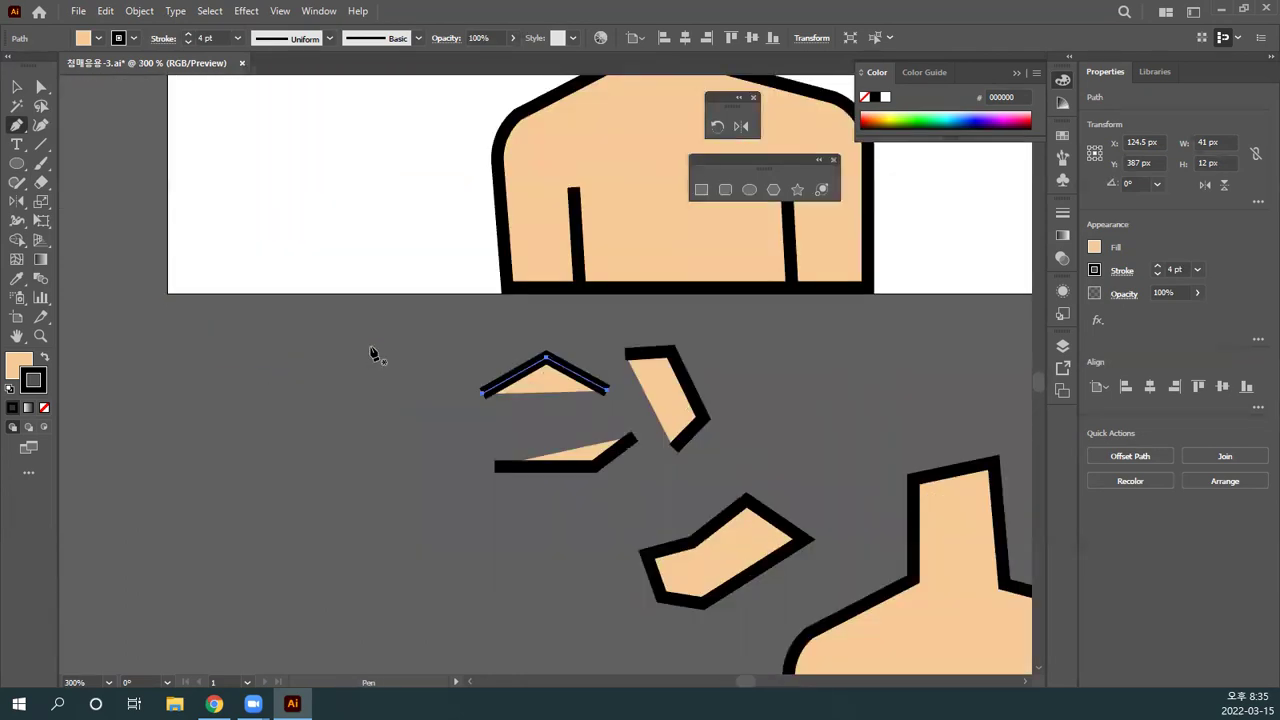
scroll(372, 354, "right", 10)
scroll(286, 350, "down", 5)
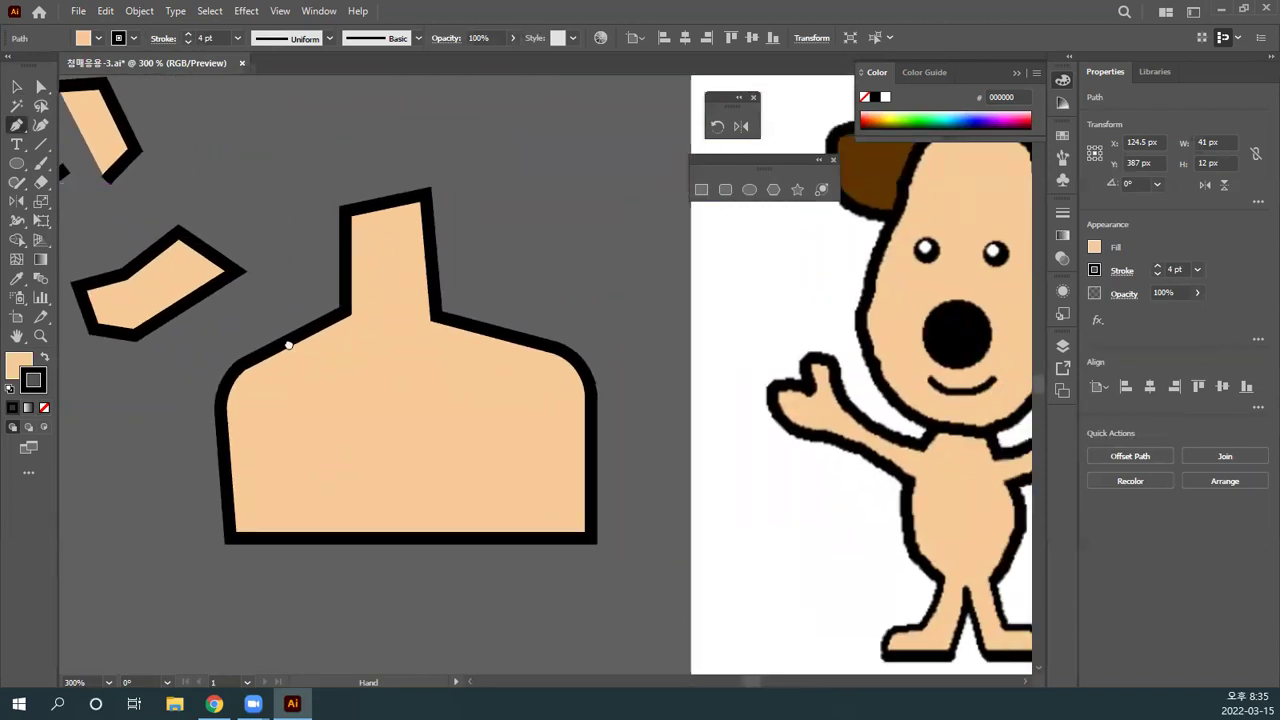
scroll(288, 345, "right", 3)
key("ctrl+plus")
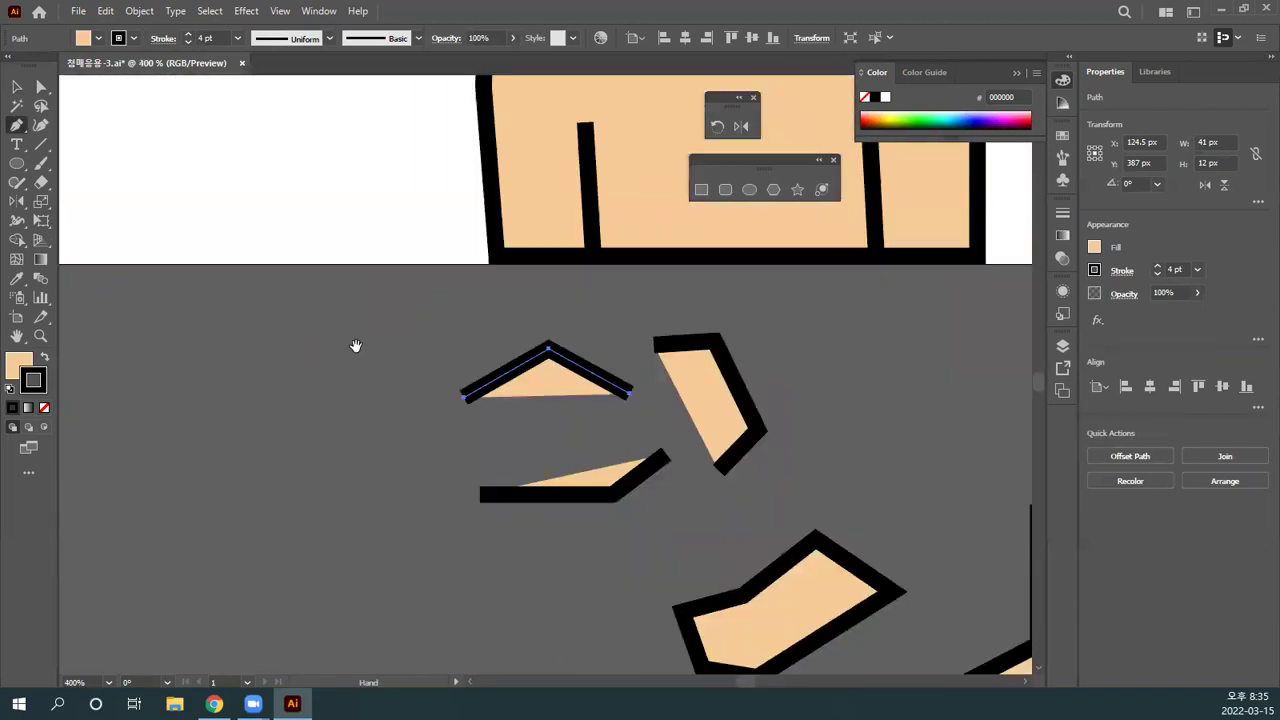
scroll(355, 346, "right", 8)
scroll(355, 346, "down", 4)
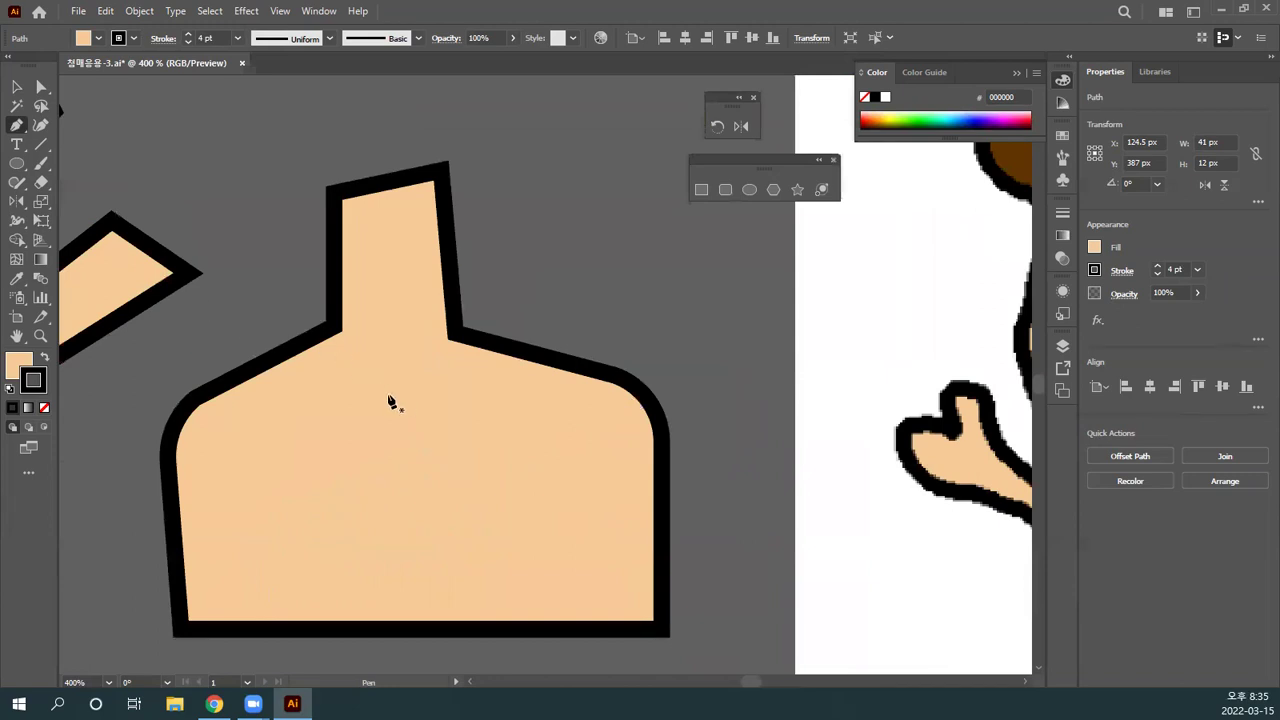
left_click(370, 381, "ctrl")
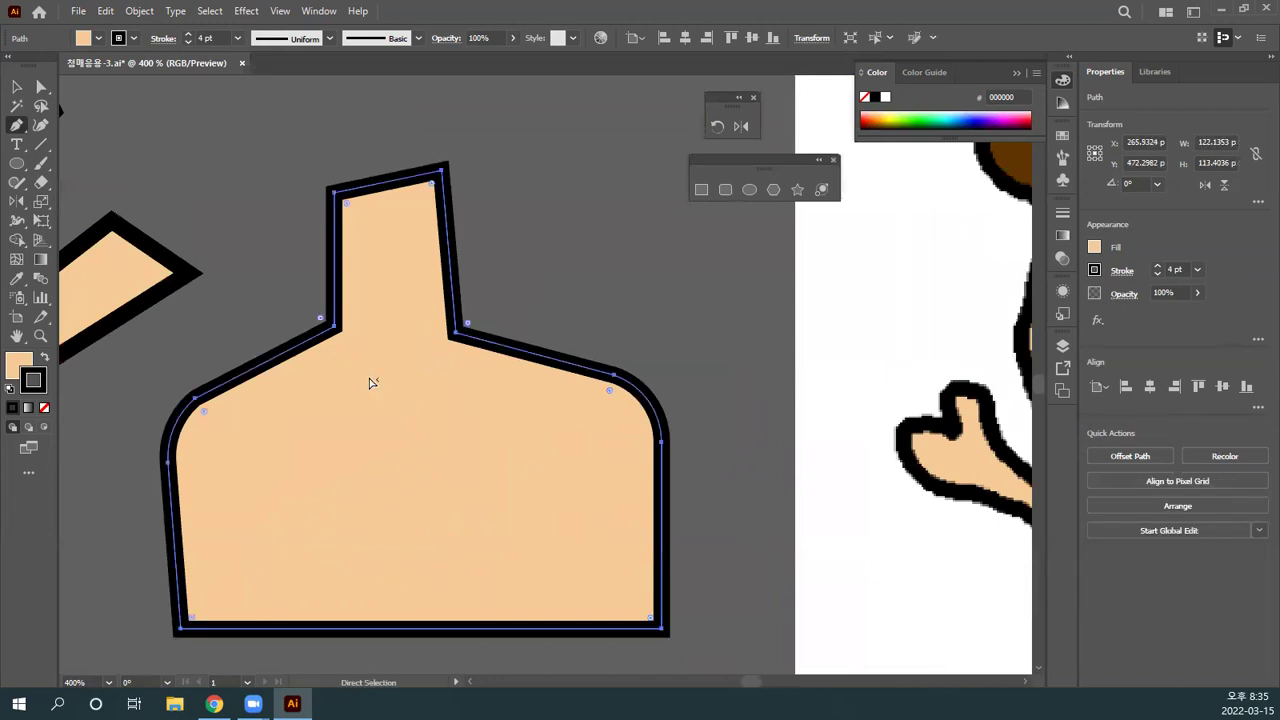
key("ctrl+plus")
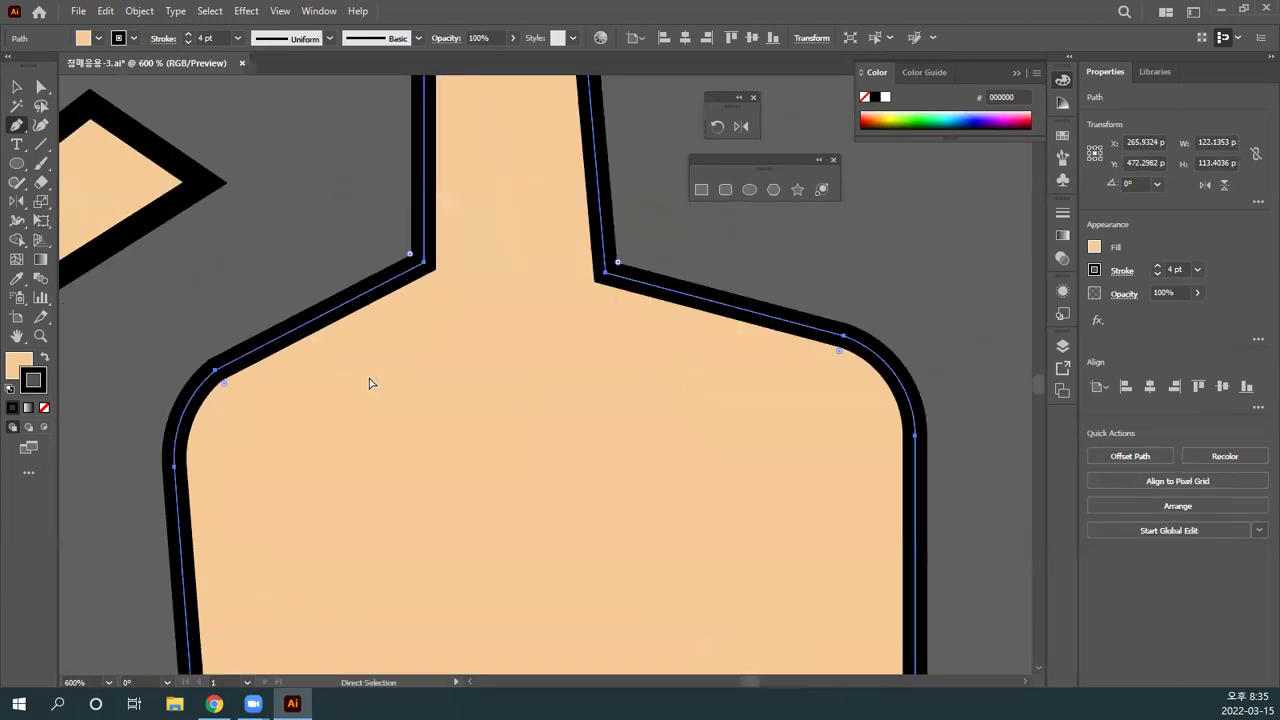
key("ctrl+plus")
key("ctrl+plus")
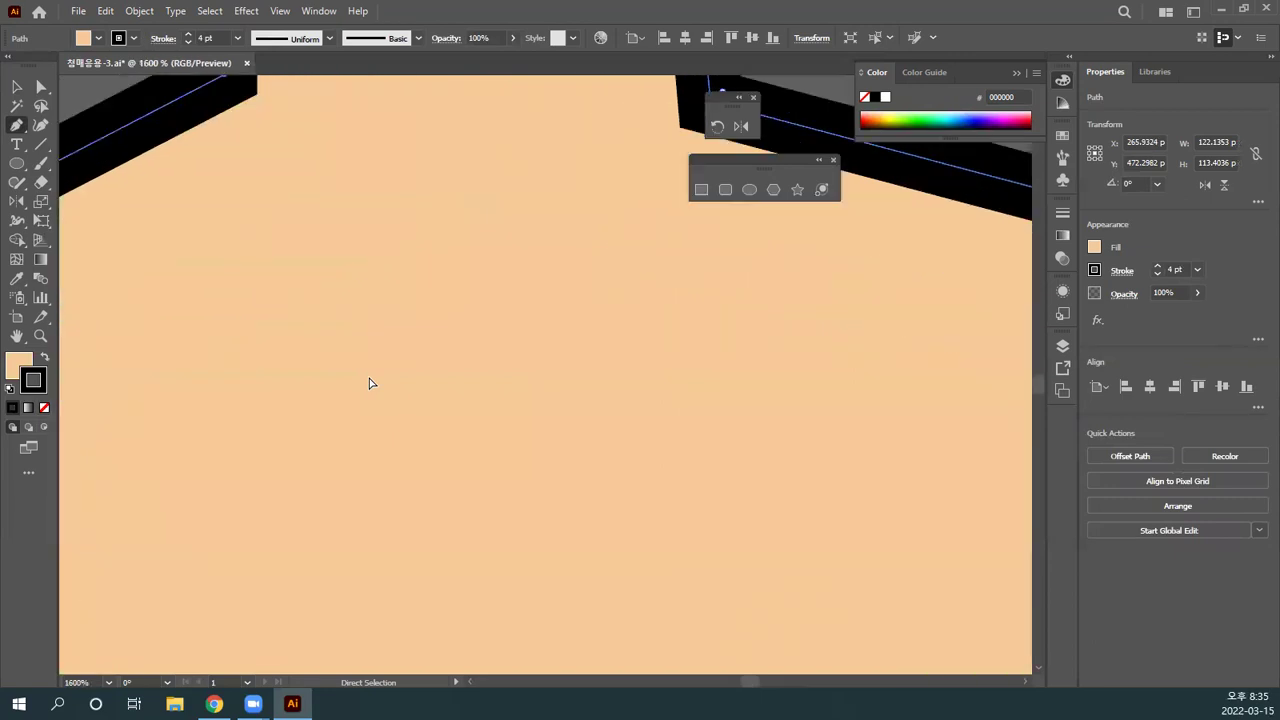
key("ctrl+minus")
key("ctrl+minus")
key("ctrl+minus")
key("ctrl+minus")
Step: Draw an open raised arm with a hand, about 72 px wide and 102 px high, from the copied body's right shoulder with the Pen tool
left_click_drag(403, 277, 227, 299)
key("ctrl+shift+a")
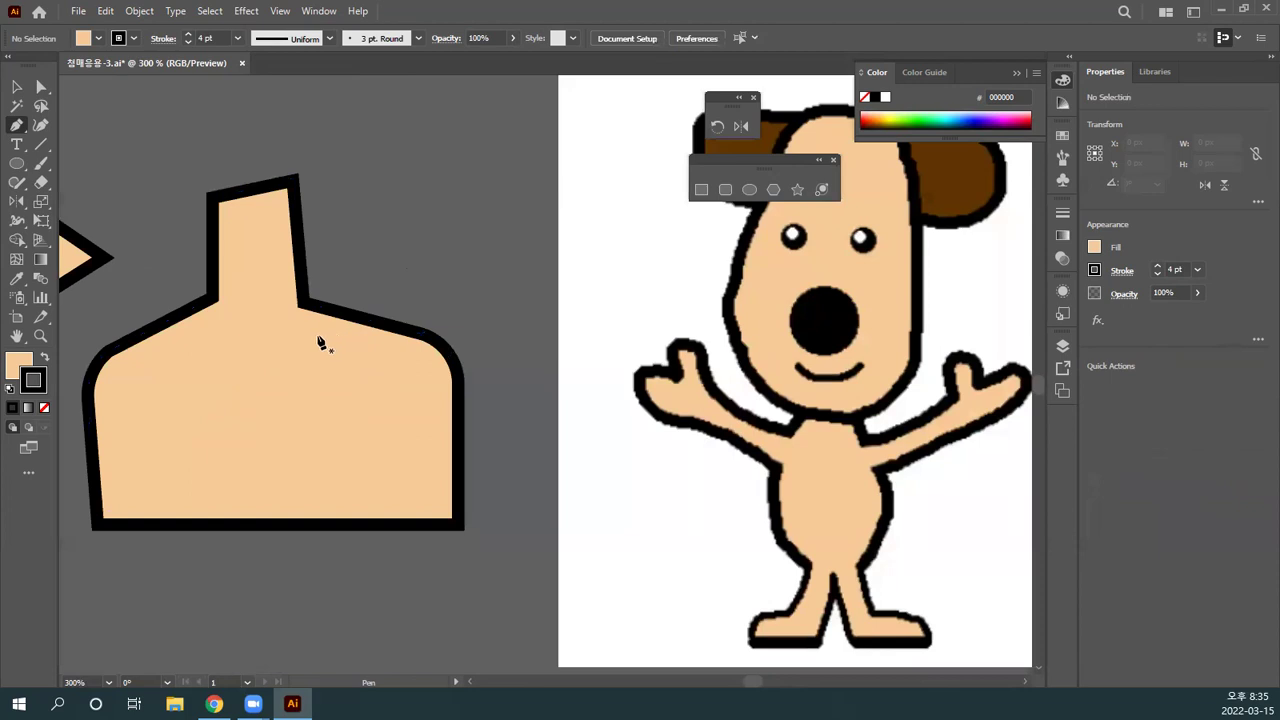
left_click(351, 357, "ctrl")
key("ctrl+shift+a")
left_click(398, 335)
left_click_drag(519, 292, 516, 219)
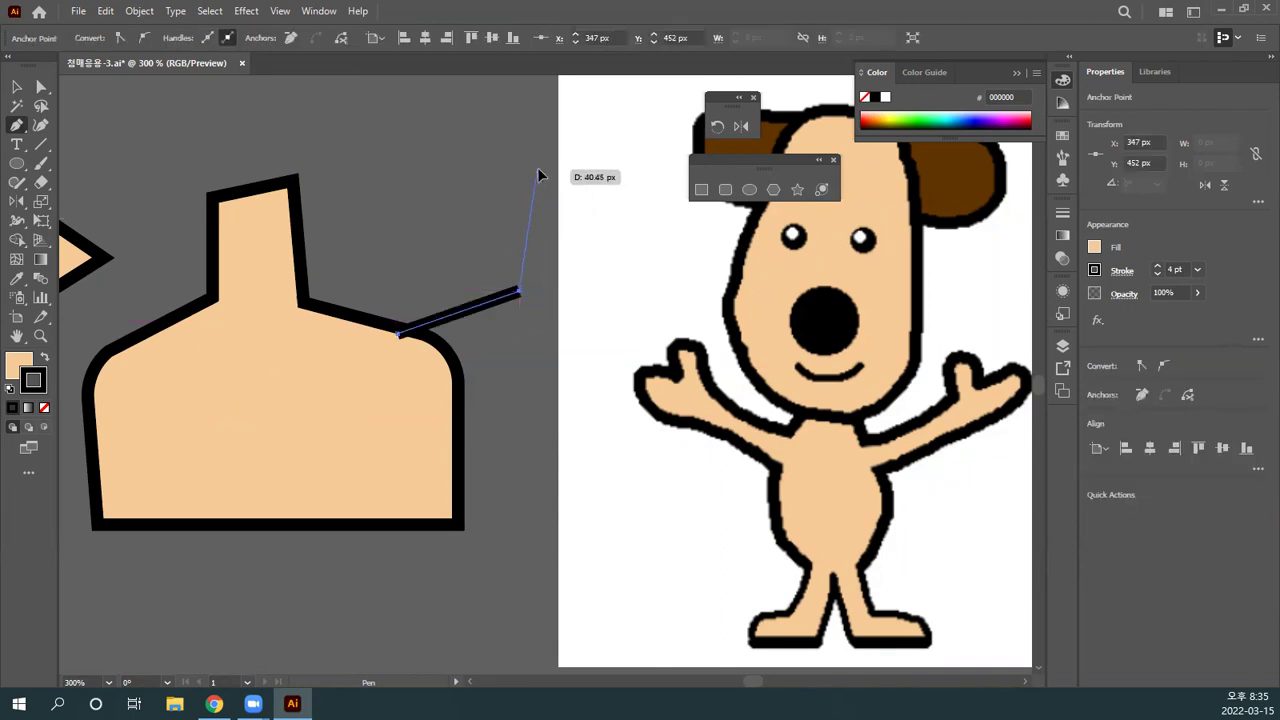
left_click(537, 171)
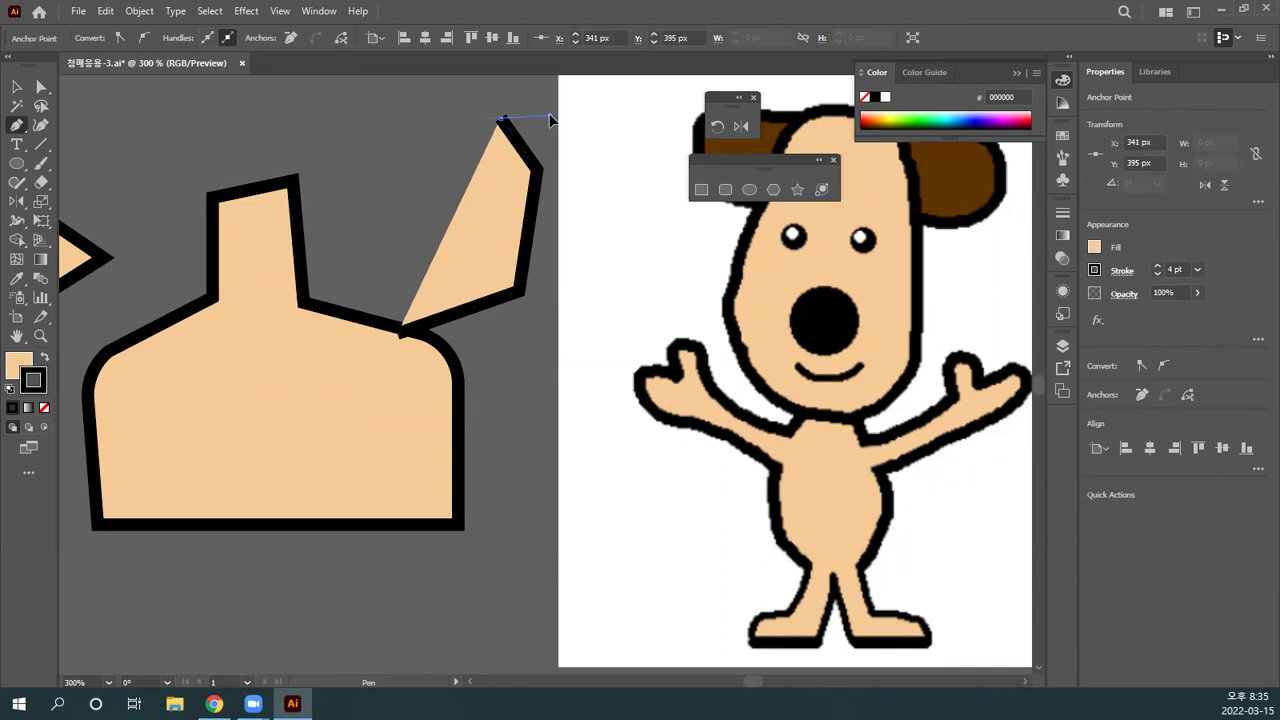
left_click(500, 117)
left_click(549, 115)
left_click(577, 91)
left_click(618, 122)
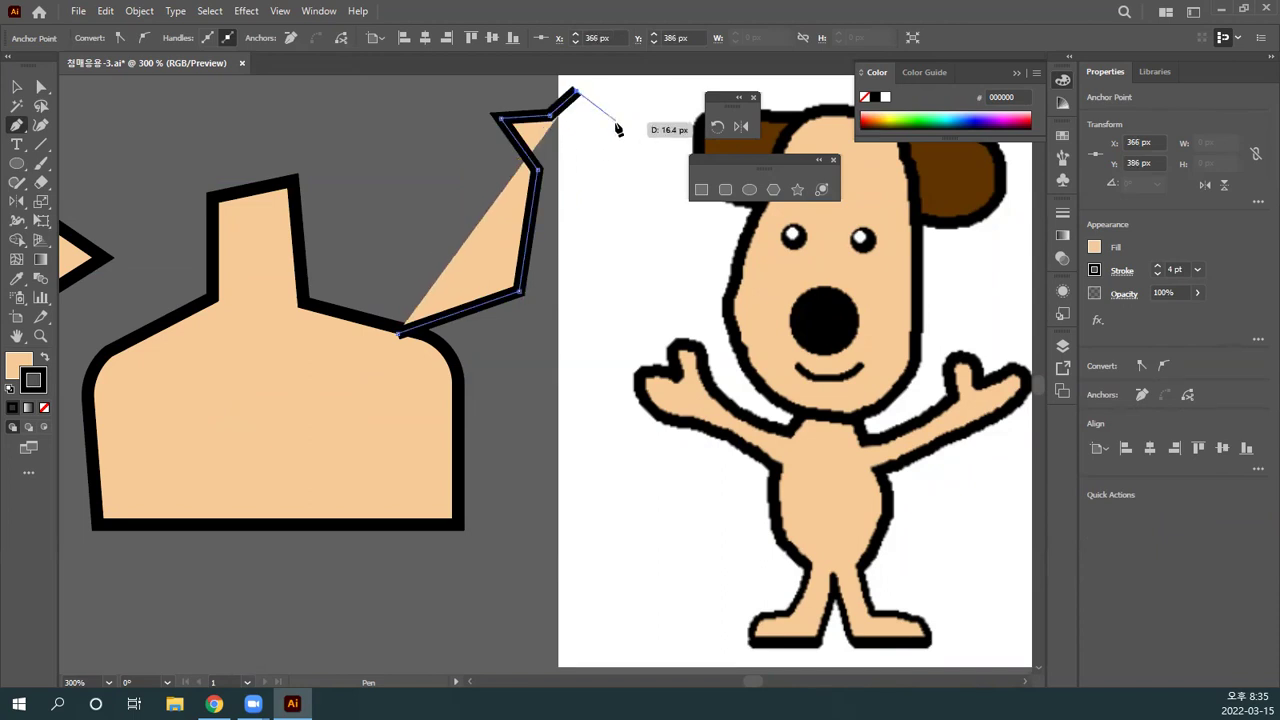
left_click(600, 190)
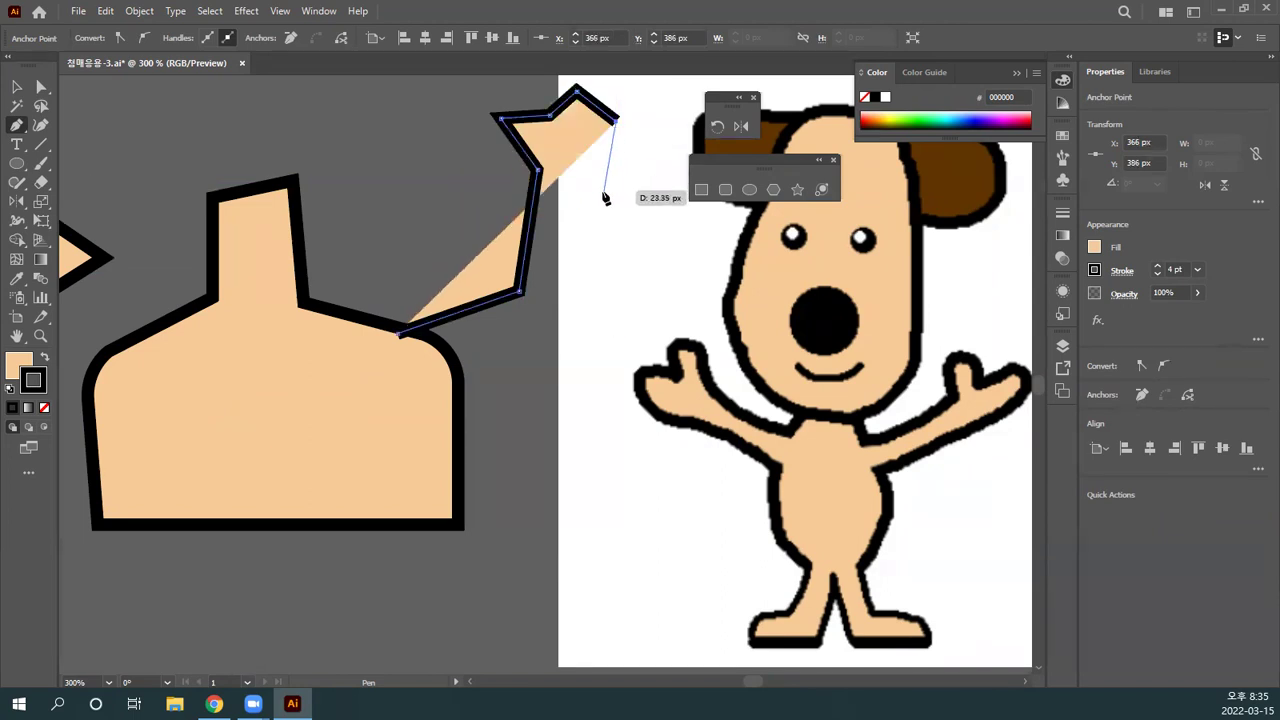
left_click(578, 322)
left_click(431, 399)
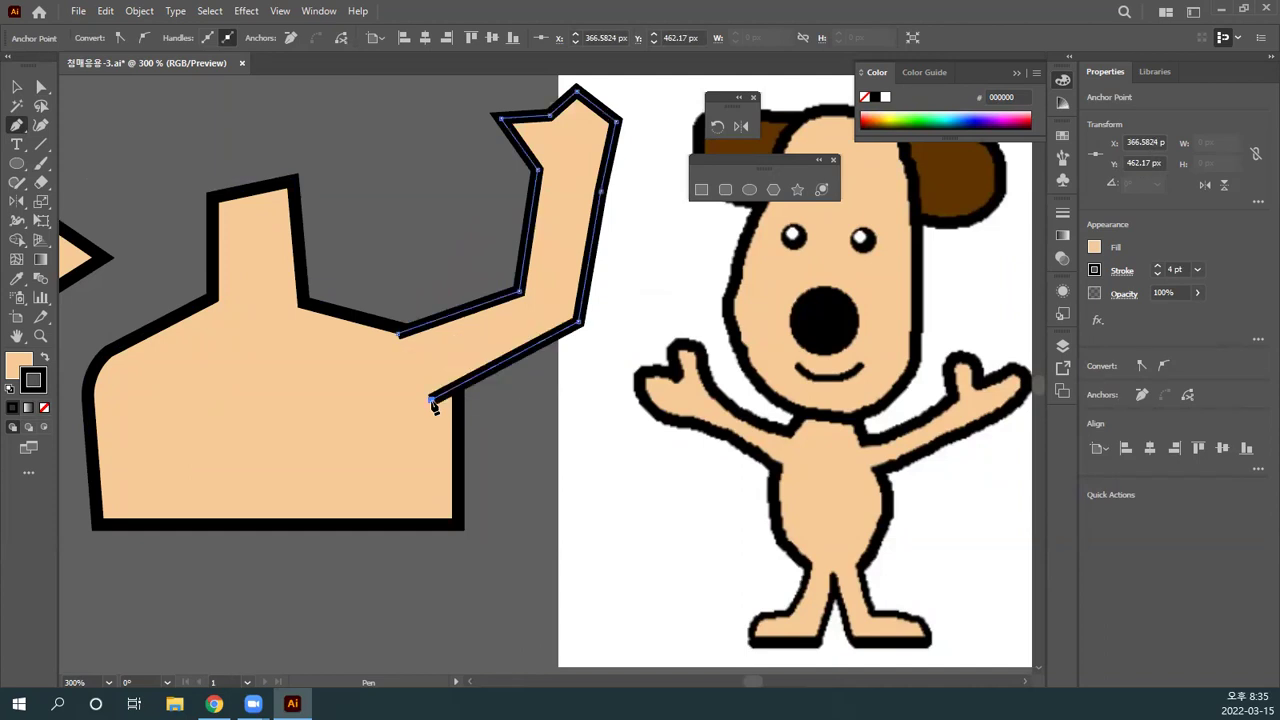
left_click(504, 426, "ctrl")
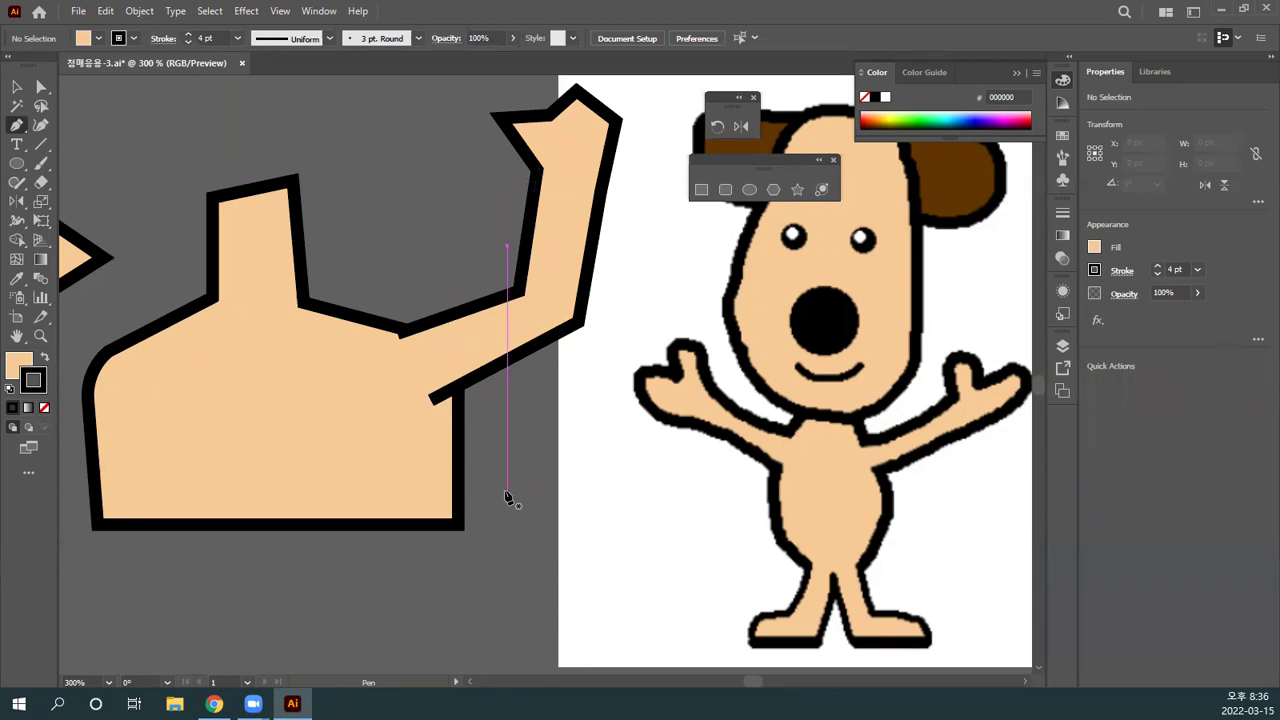
Step: Nudge the raised arm to about Y 436 px so its upper line meets the shoulder outline, and deselect it
left_click(17, 87)
mouse_move(527, 338)
left_mouse_down()
mouse_move(571, 289)
mouse_move(519, 325)
left_mouse_up()
left_click(529, 450)
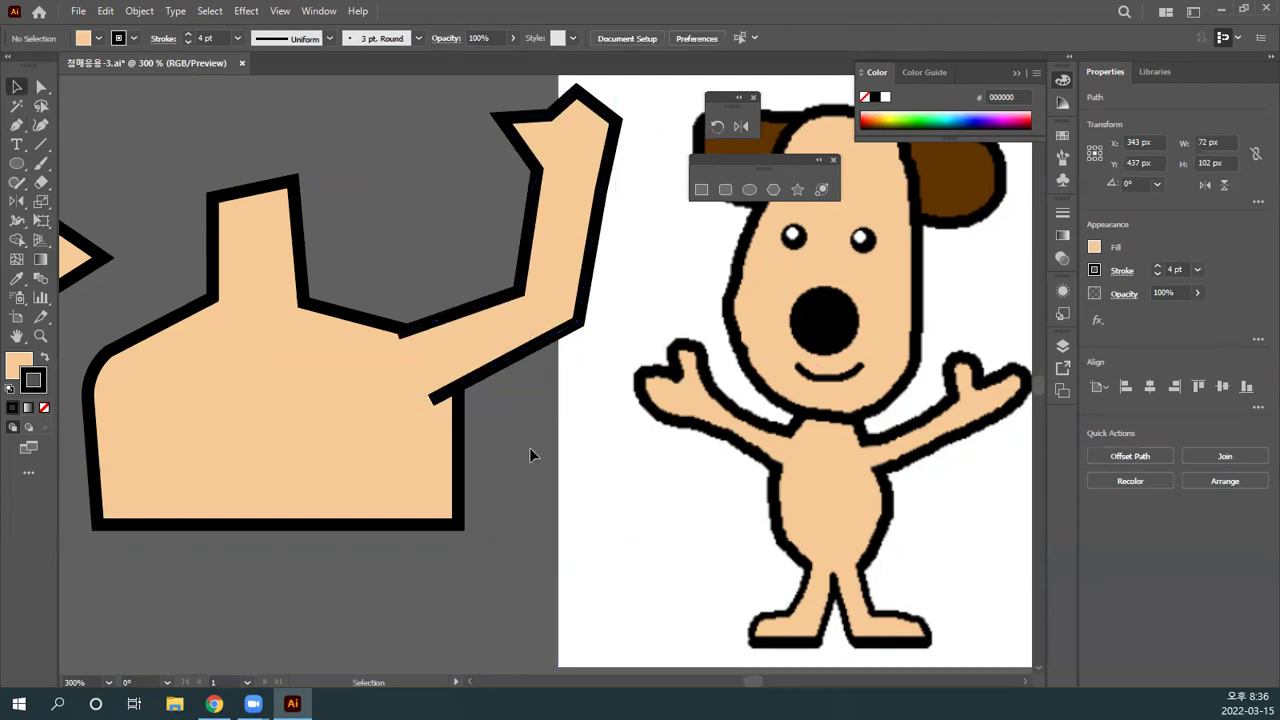
mouse_move(489, 351)
left_mouse_down()
mouse_move(483, 306)
mouse_move(472, 347)
mouse_move(419, 391)
mouse_move(483, 353)
mouse_move(478, 334)
left_mouse_up()
left_click(523, 436)
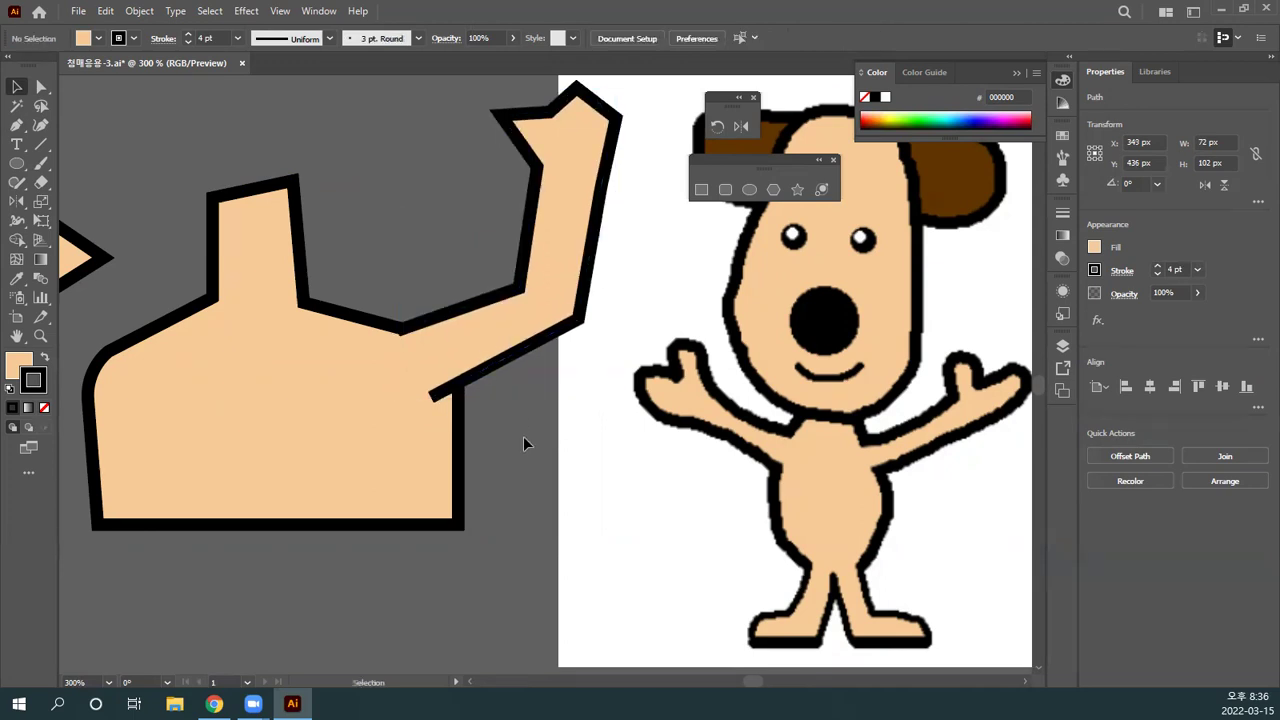
Step: Delete the closed six-point shape beside the copied body
left_click_drag(424, 449, 605, 564)
left_click(225, 365)
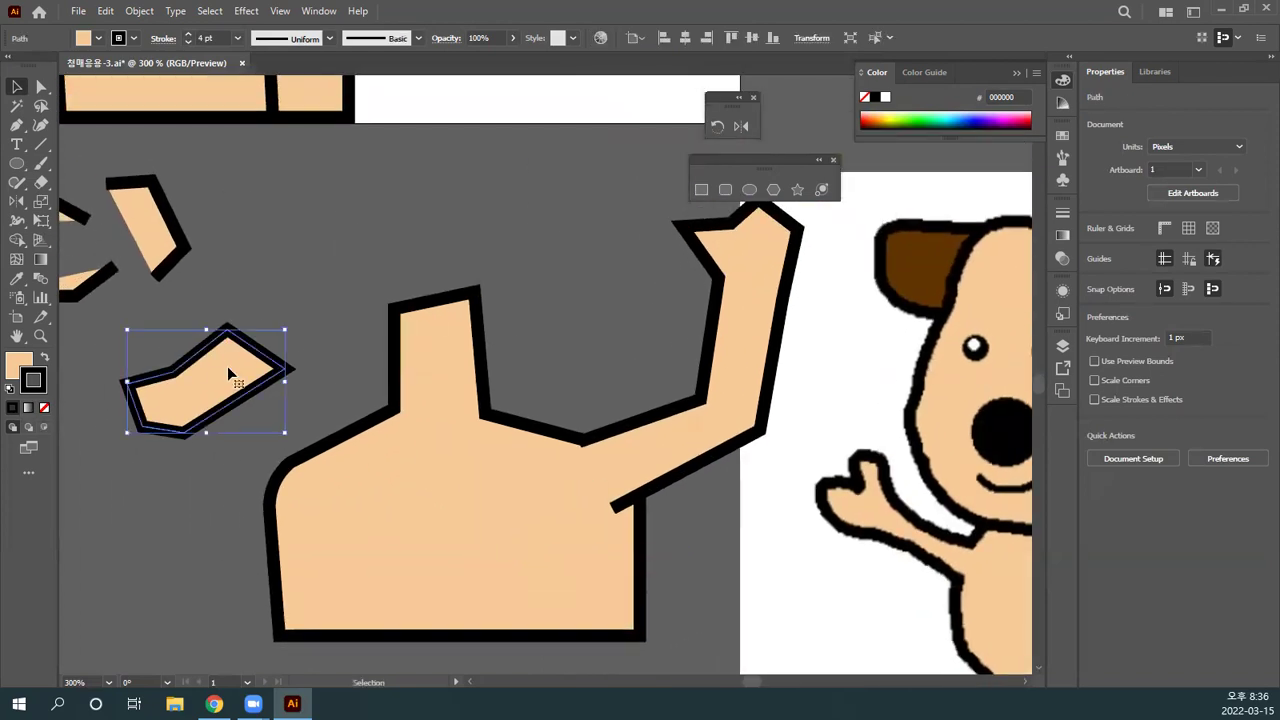
key("Delete")
Step: Move the open four-point path further right, away from the other two open paths, and clear the selection
left_click_drag(160, 240, 208, 240)
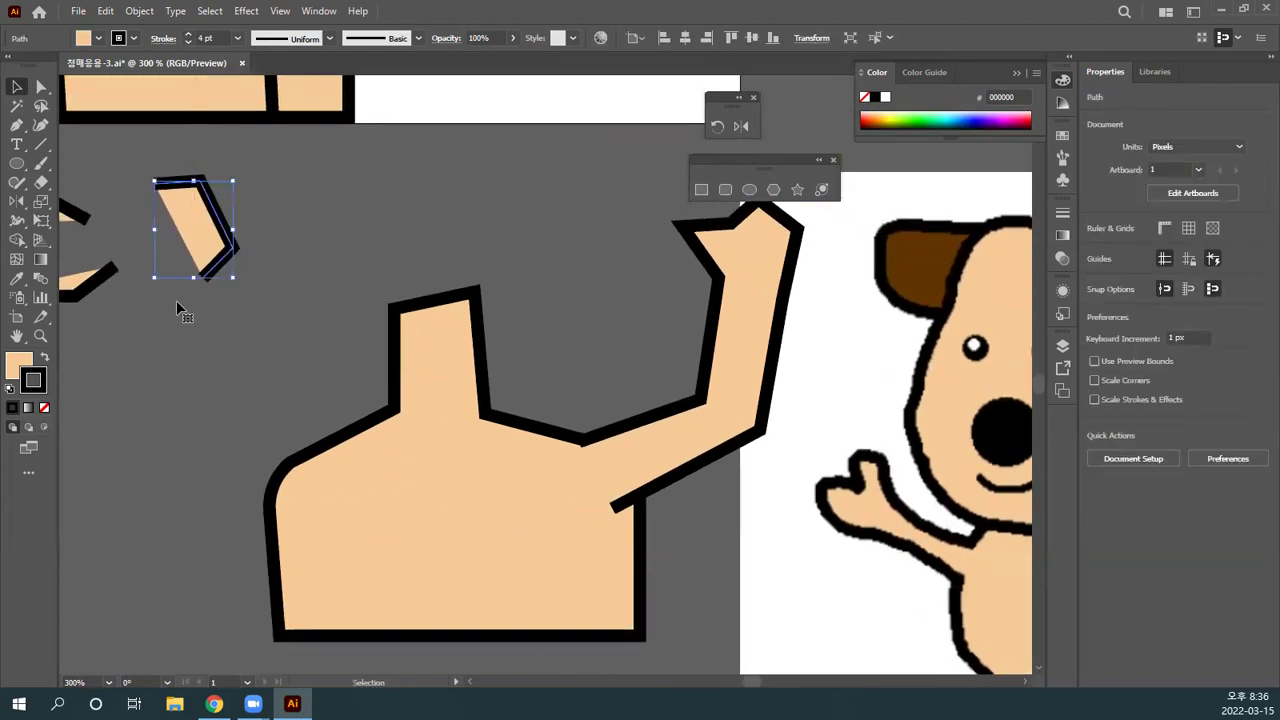
left_click_drag(176, 300, 283, 334)
left_click(190, 300)
left_click(370, 421)
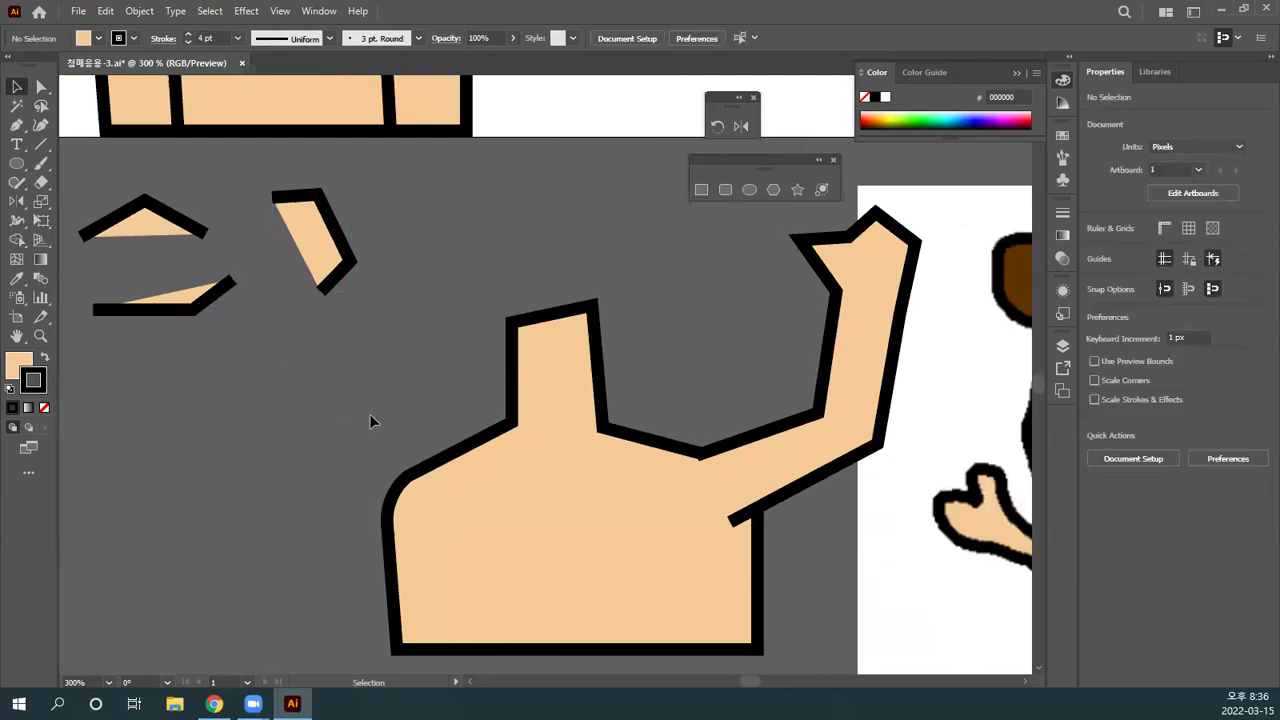
Step: Draw an open three-point path with the Pen tool from the copied body's left shoulder outward, rising to a peak, and deselect it
left_click_drag(366, 406, 362, 388)
key("p")
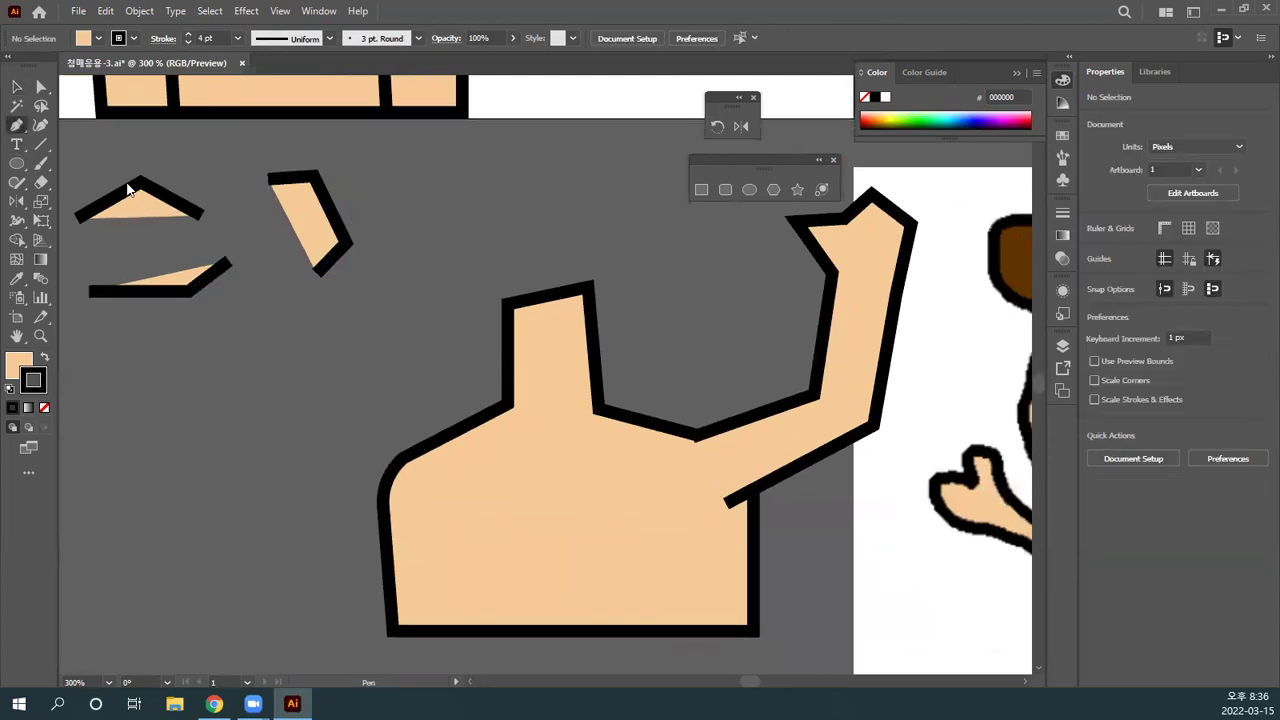
key("ctrl")
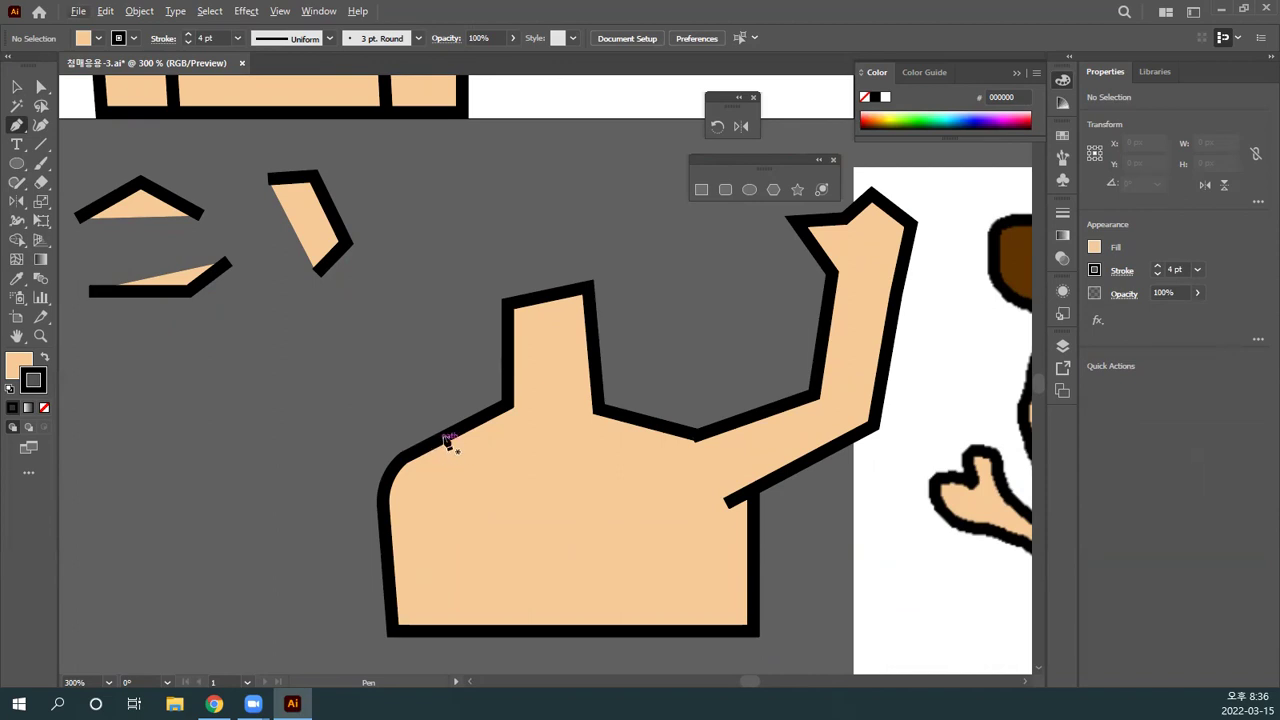
left_click_drag(398, 404, 615, 503)
left_click_drag(585, 503, 642, 499)
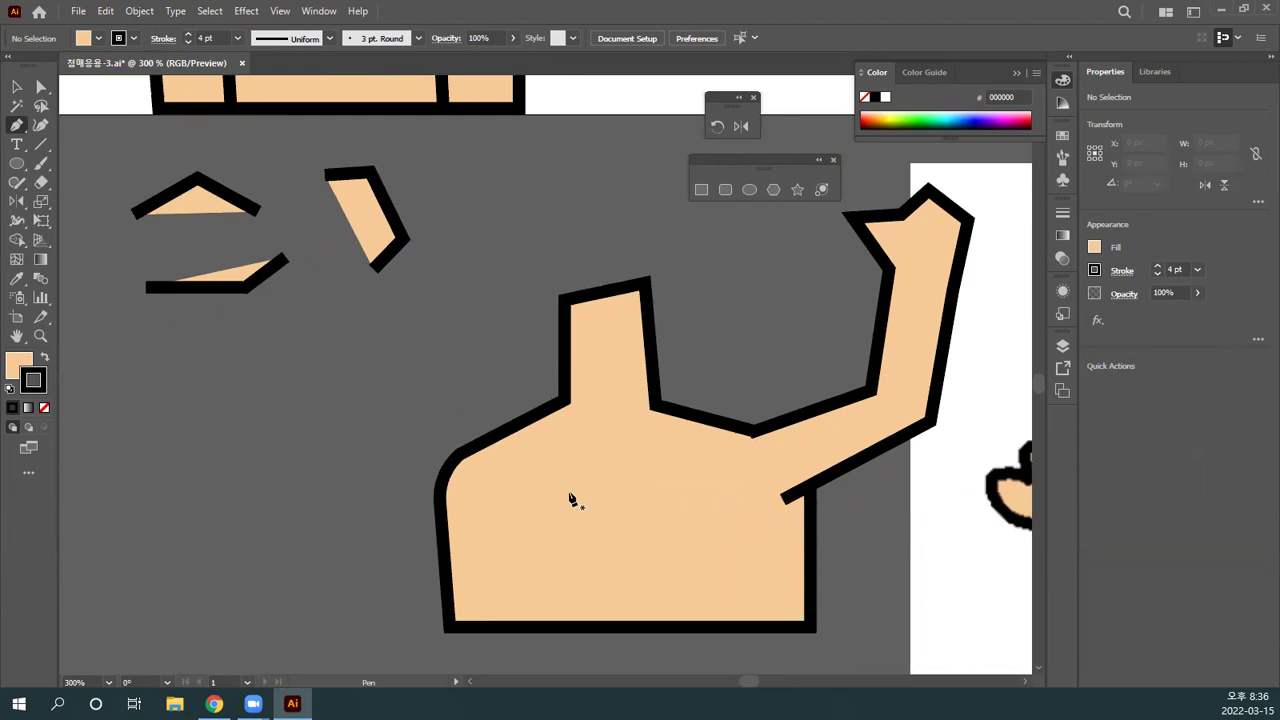
left_click(490, 457)
left_click(380, 437)
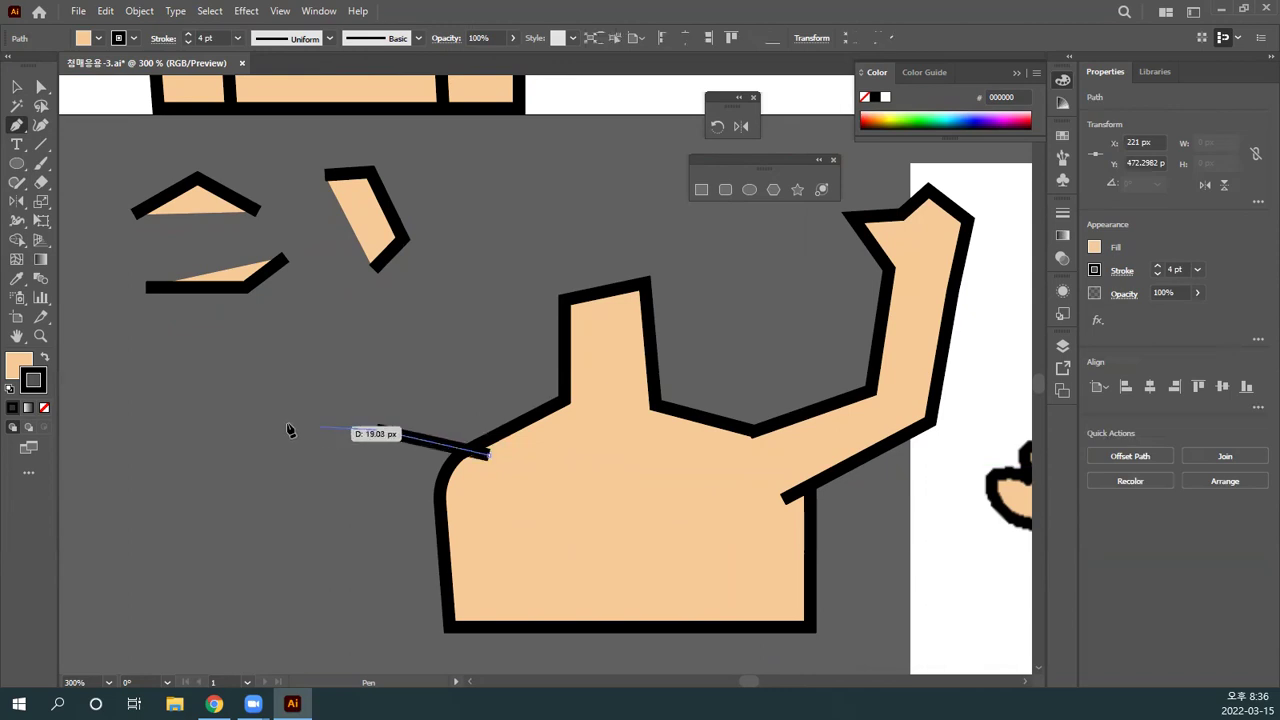
left_click(251, 471)
left_click(362, 580, "ctrl")
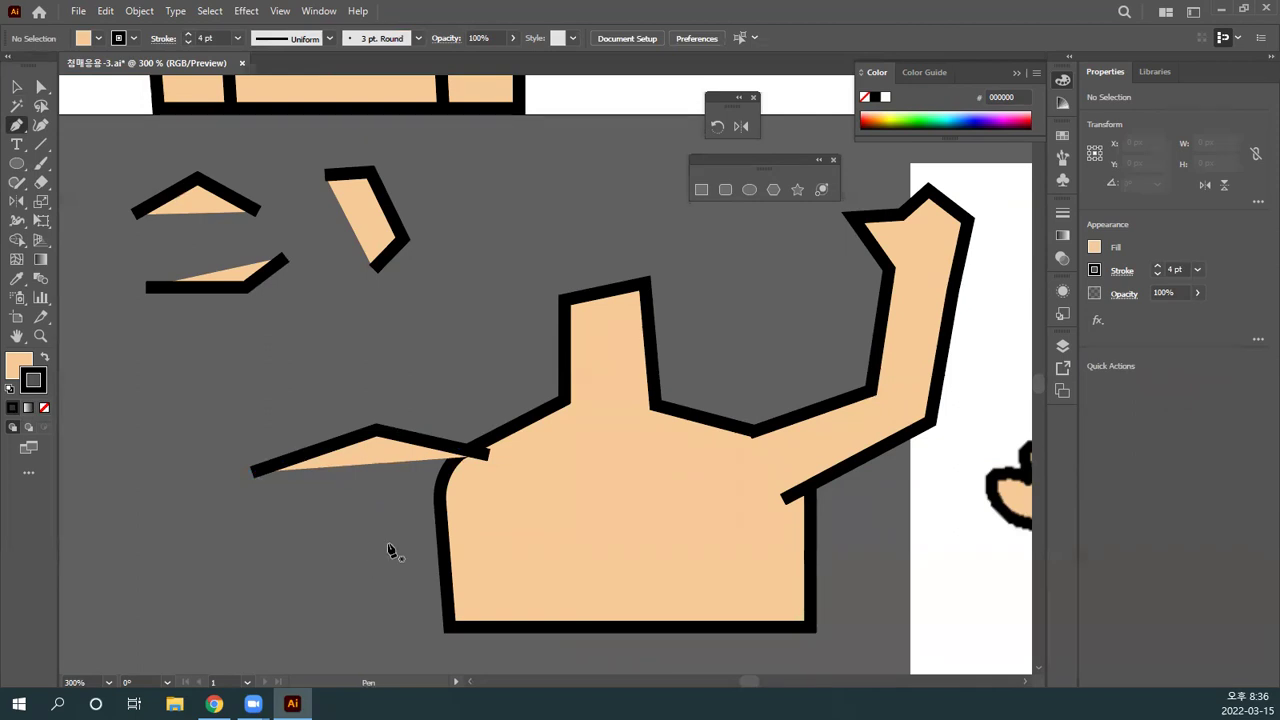
Step: Join the raised end of the lower open path to the lower end of the four-point path with the Pen tool, and deselect
key("ctrl+equal")
scroll(430, 535, "left", 5)
scroll(430, 535, "up", 2)
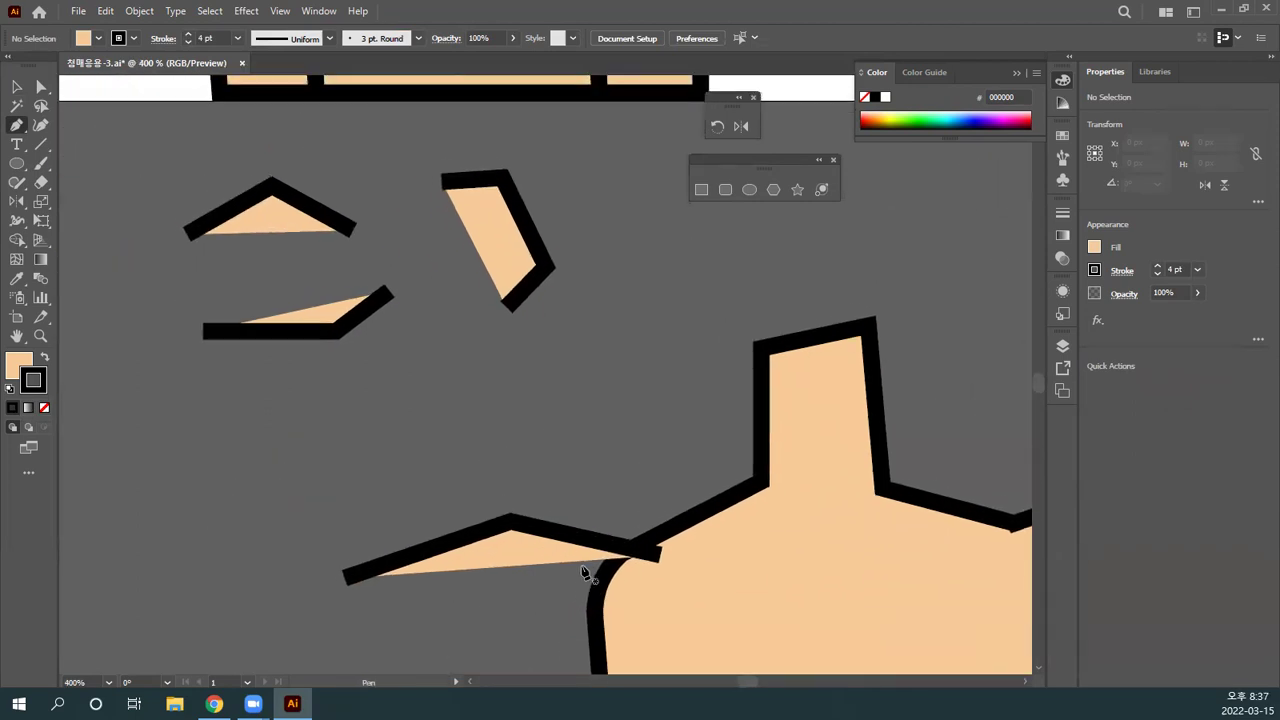
key("ctrl+equal")
scroll(560, 530, "left", 4)
scroll(560, 530, "up", 1)
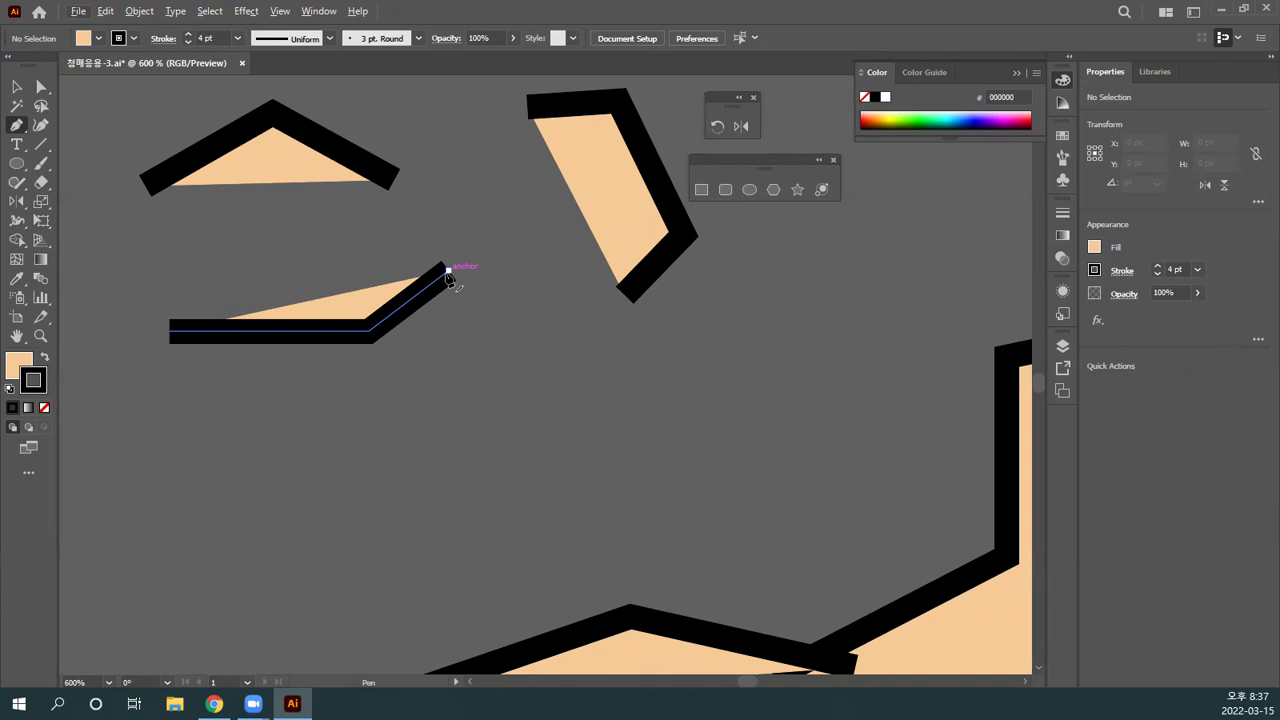
left_click(449, 275)
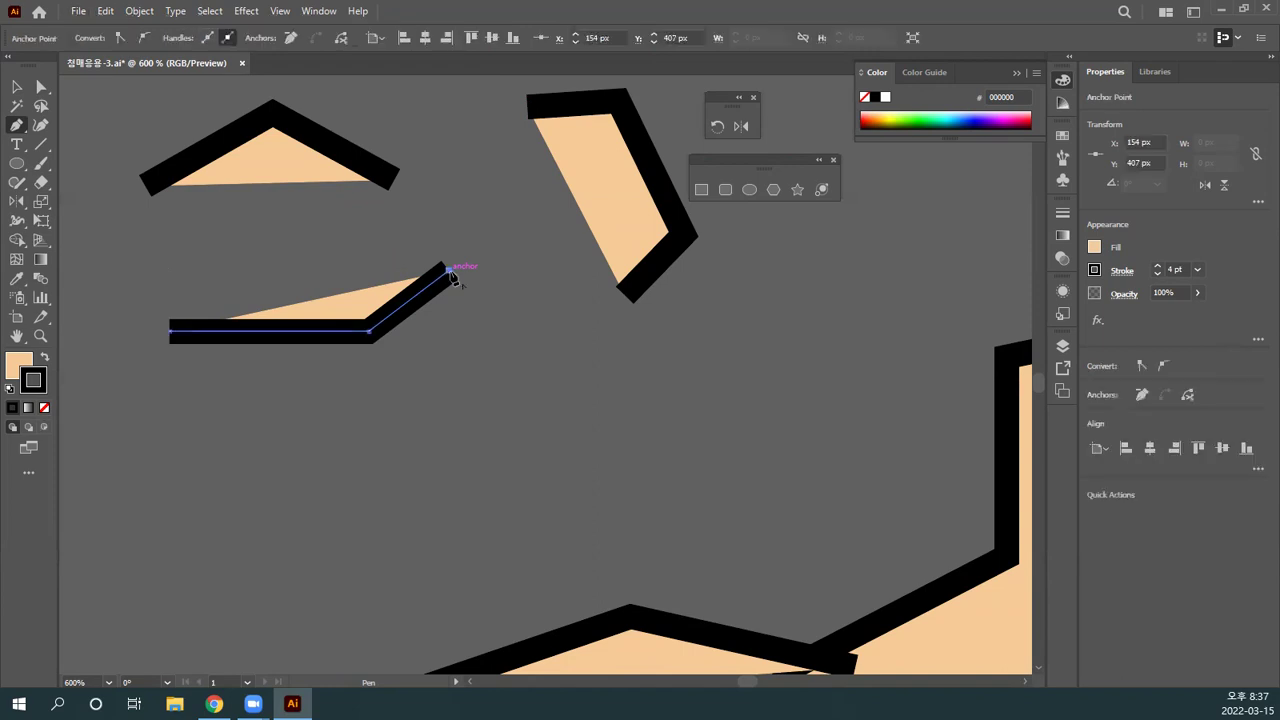
left_click(628, 298)
left_click_drag(442, 187, 556, 377)
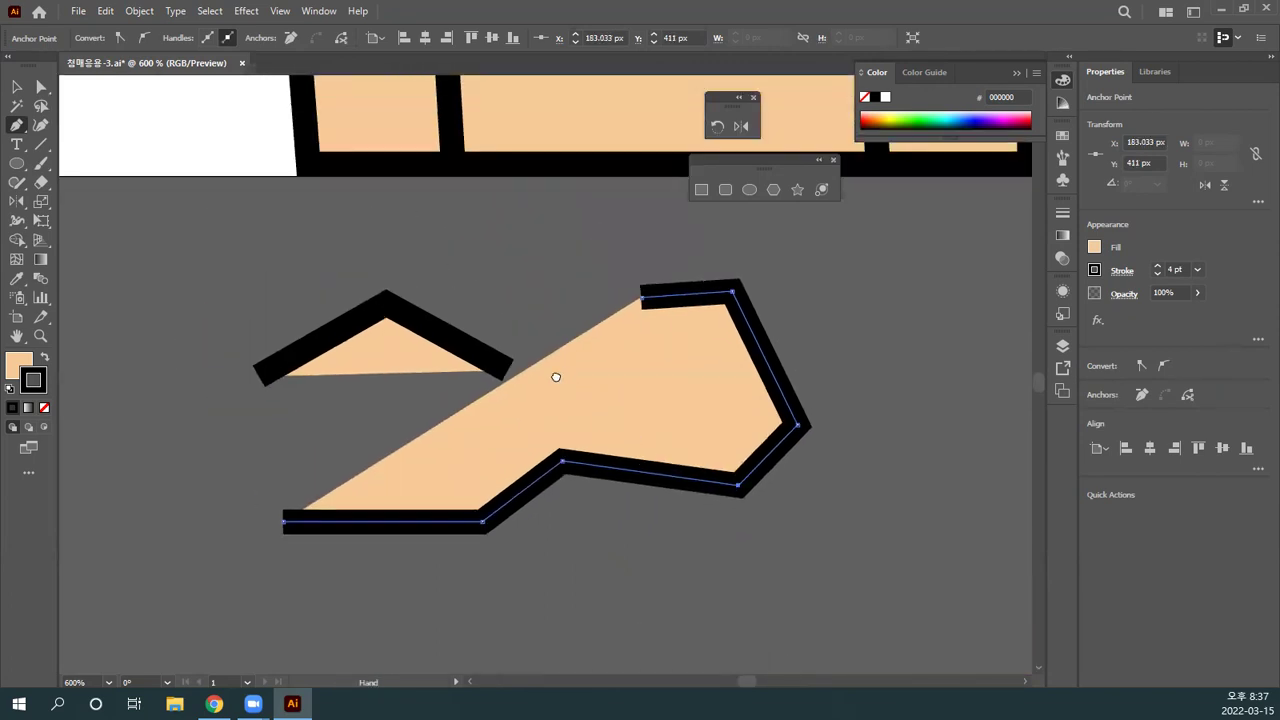
left_click(600, 286, "ctrl")
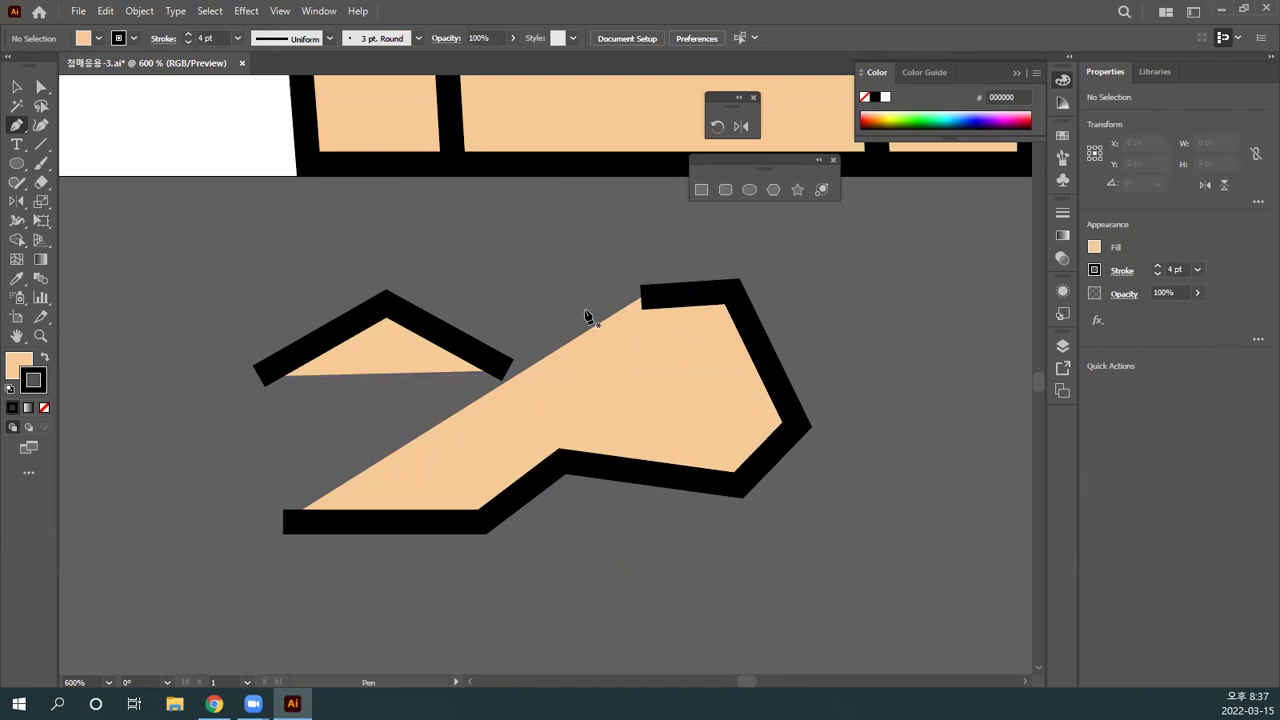
Step: Continue the joined path from its upper end through four zigzag points, connect it to the peaked path's right end, and deselect
left_click(642, 297)
left_click_drag(570, 263, 600, 366)
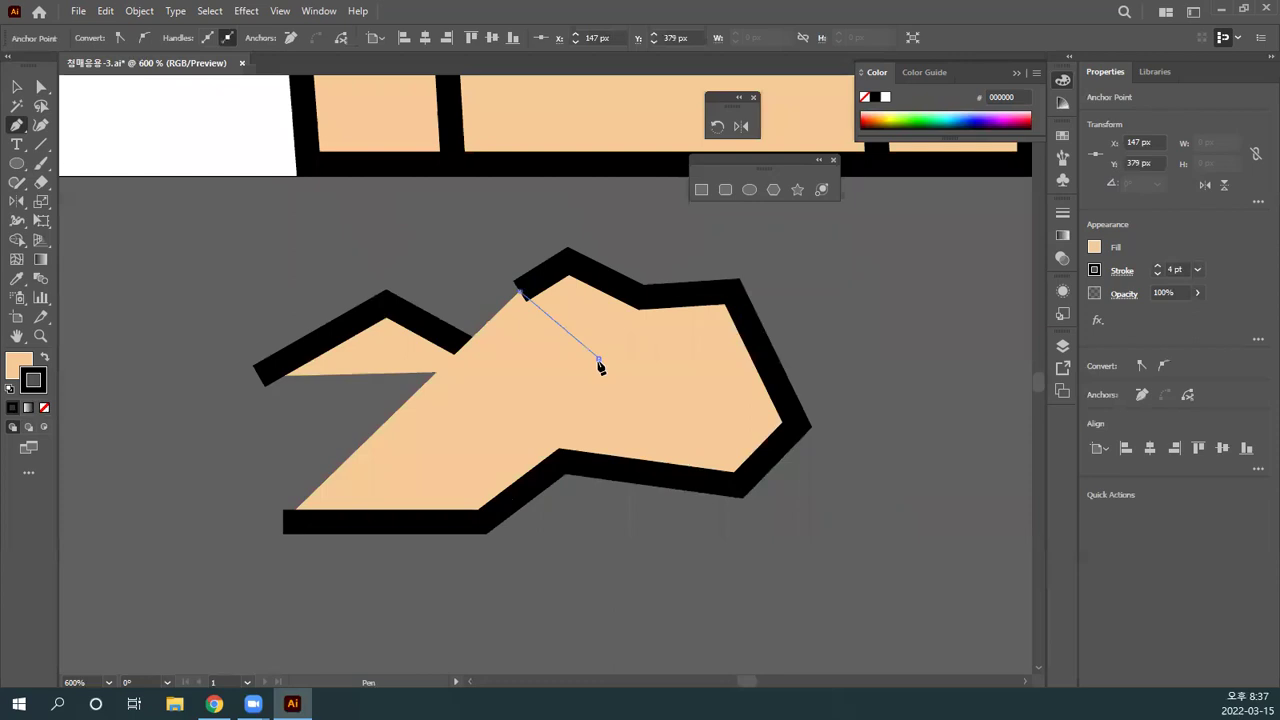
left_click(508, 407)
left_click(508, 372)
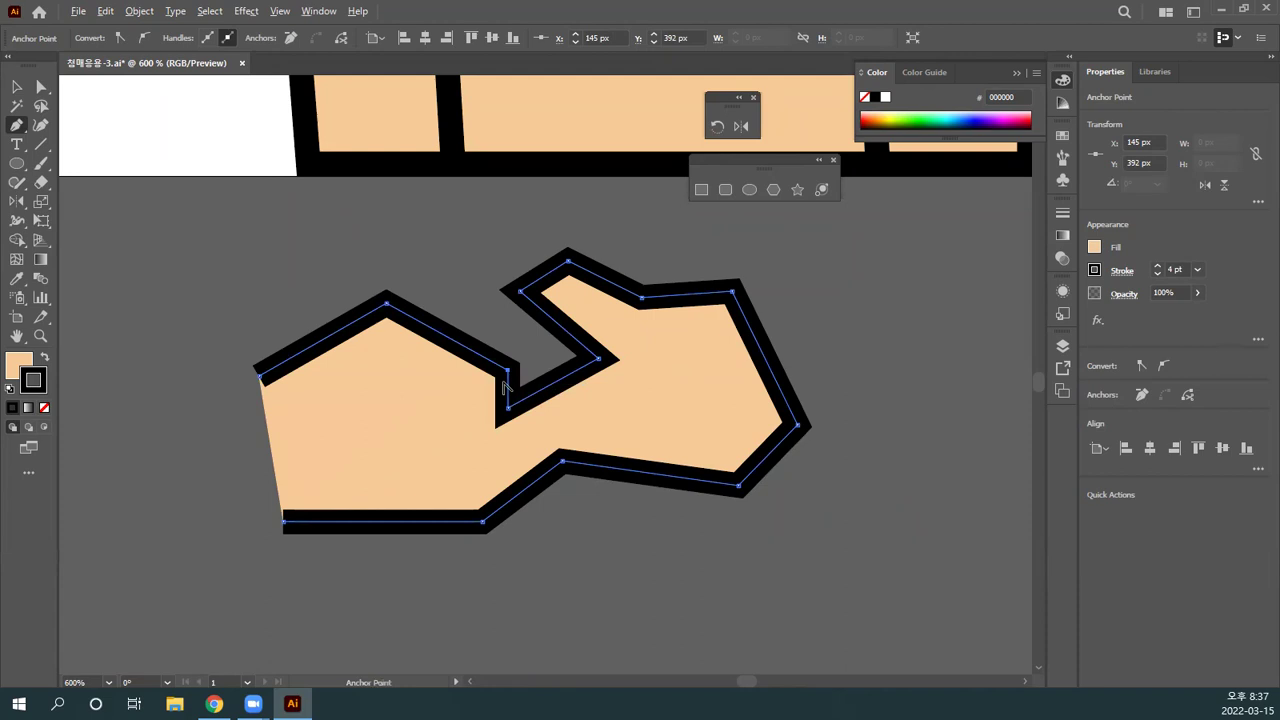
left_click_drag(478, 416, 594, 406)
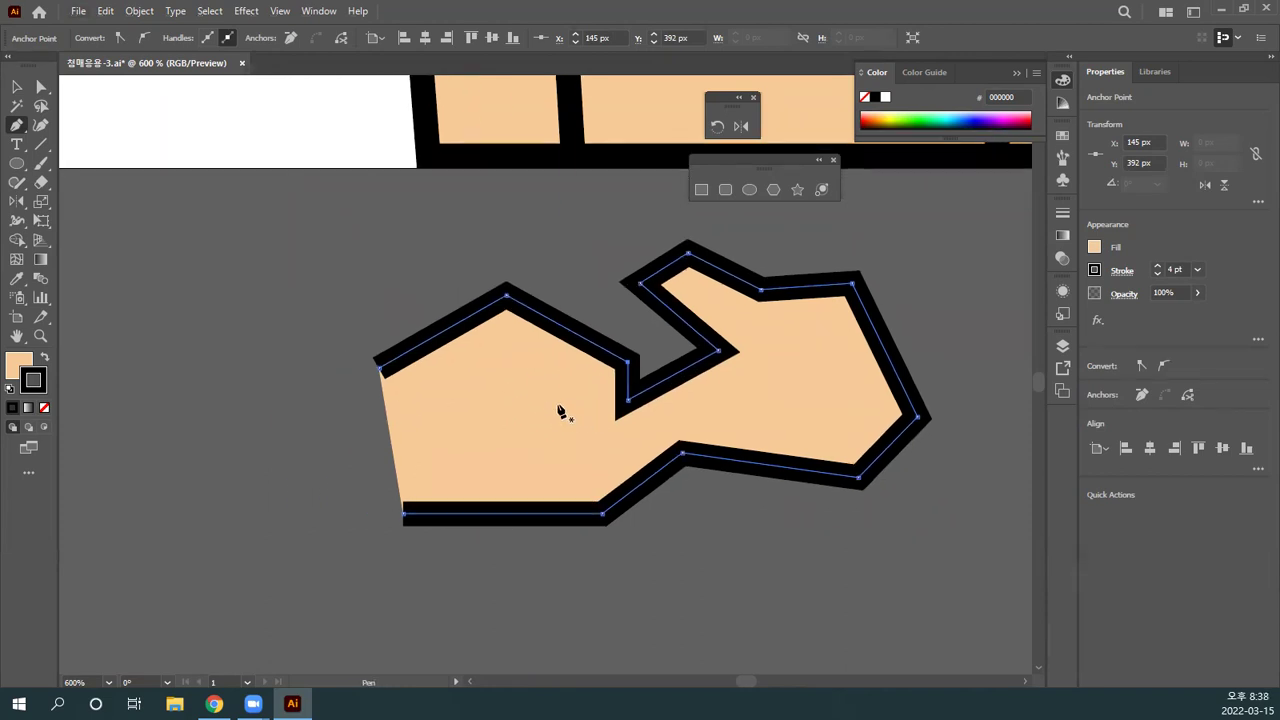
left_click(320, 455, "ctrl")
Step: Draw a separate slanted two-point line about 37 px high to the left of the joined shape, and deselect it
scroll(298, 462, "left", 3)
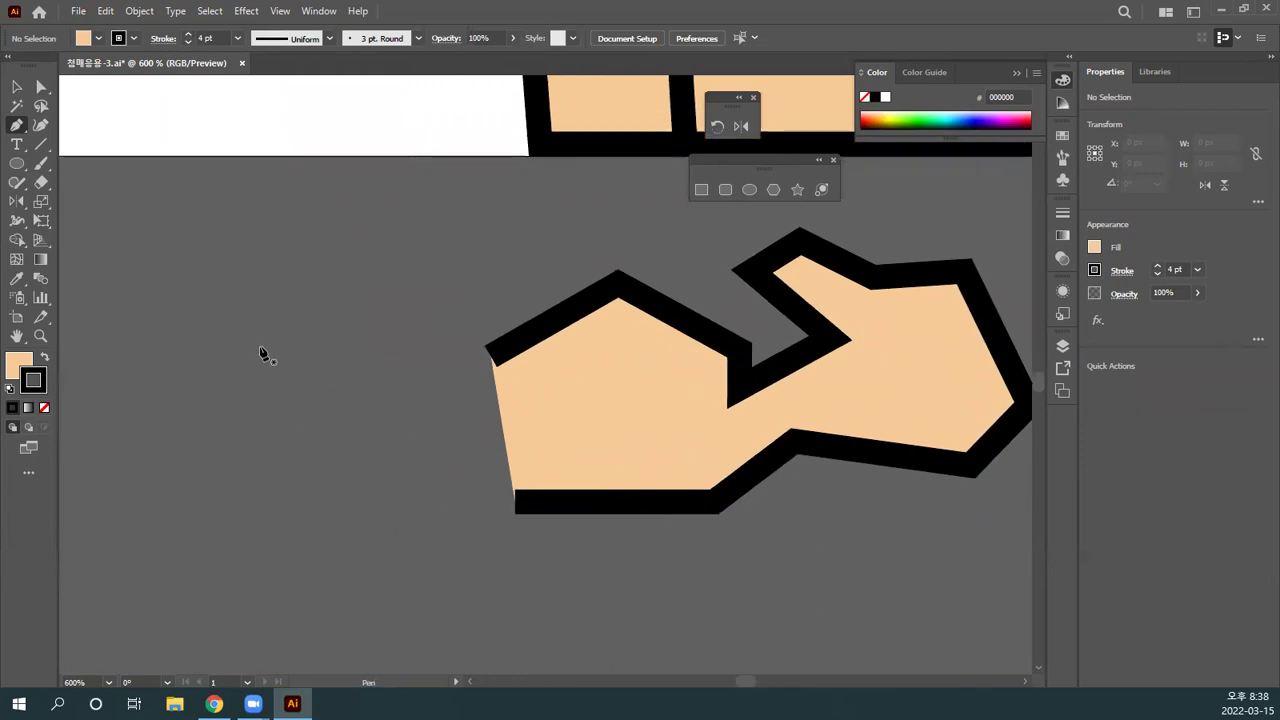
left_click(261, 350)
left_click(309, 581)
left_click(420, 563, "ctrl")
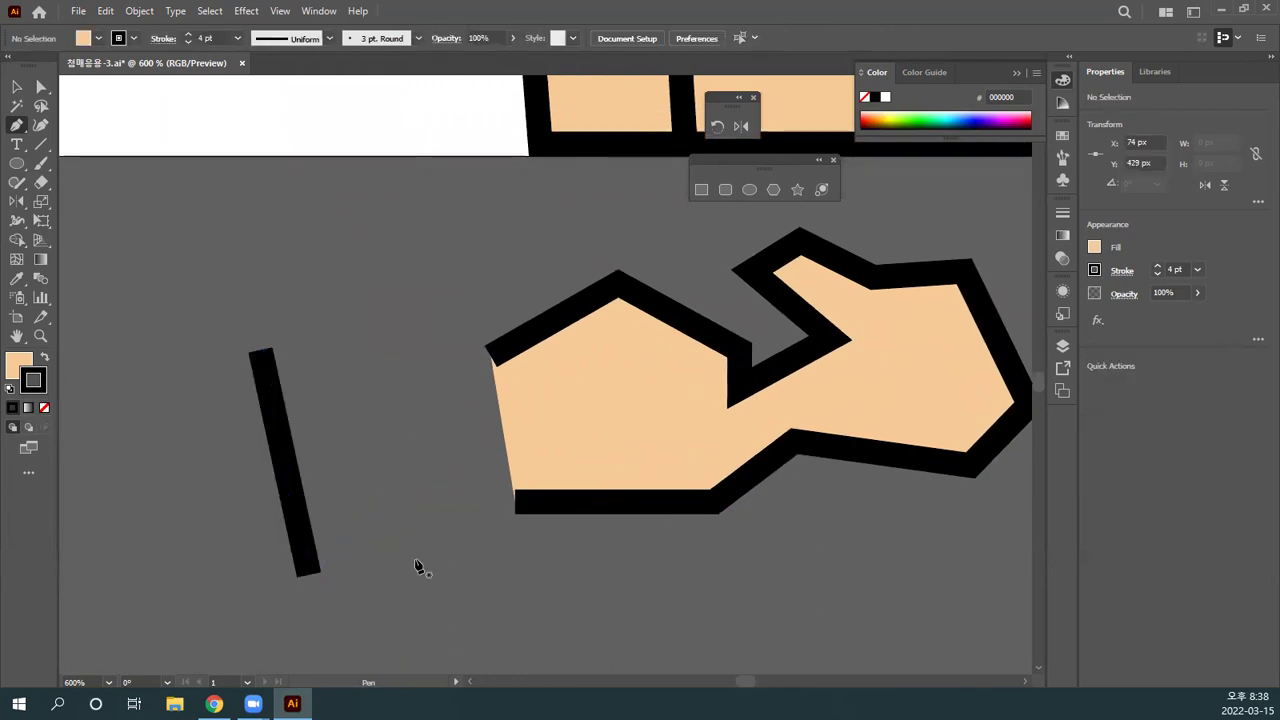
Step: Connect the slanted line's upper and lower ends to the joined path's two open left ends, closing the shape
left_click(261, 353)
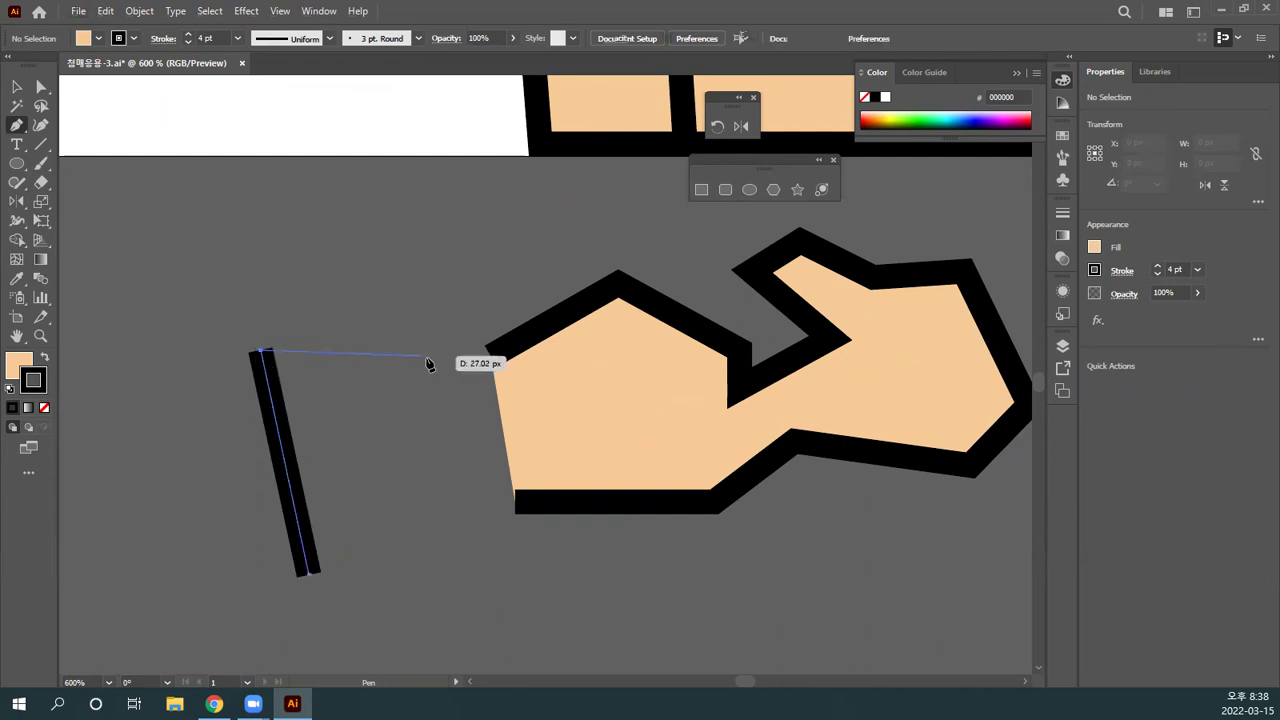
left_click(491, 357)
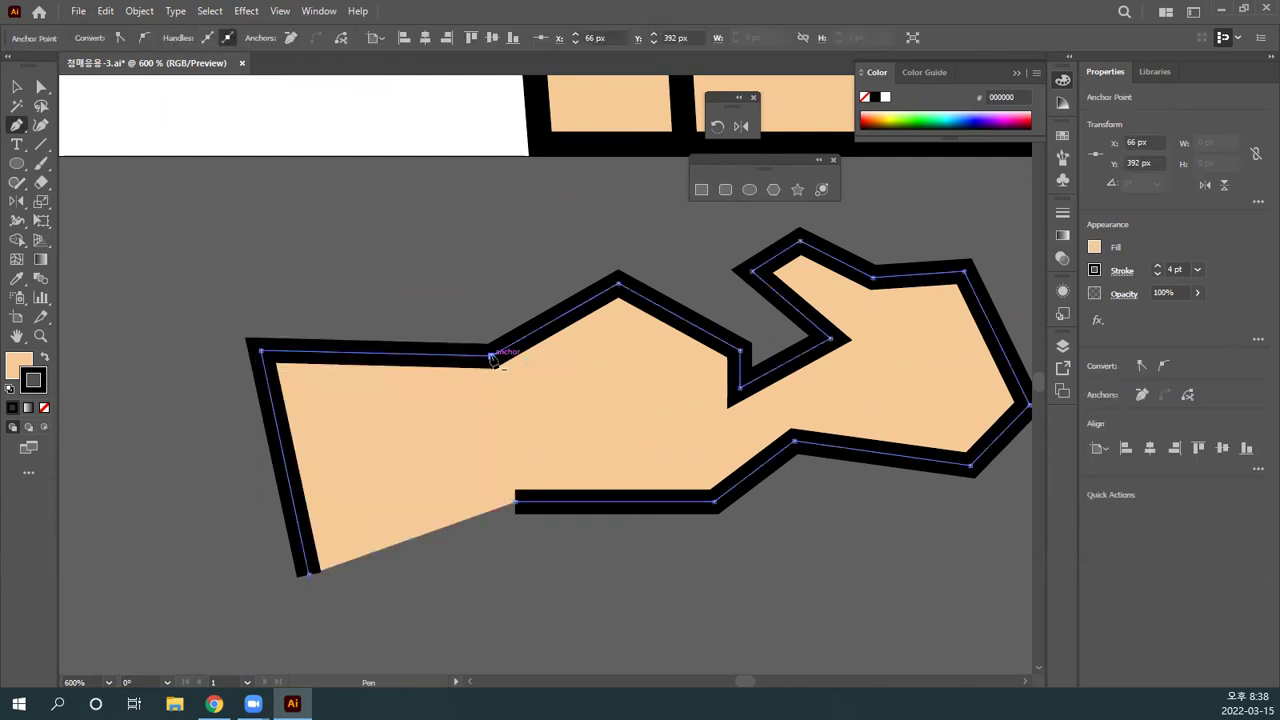
left_click(516, 501)
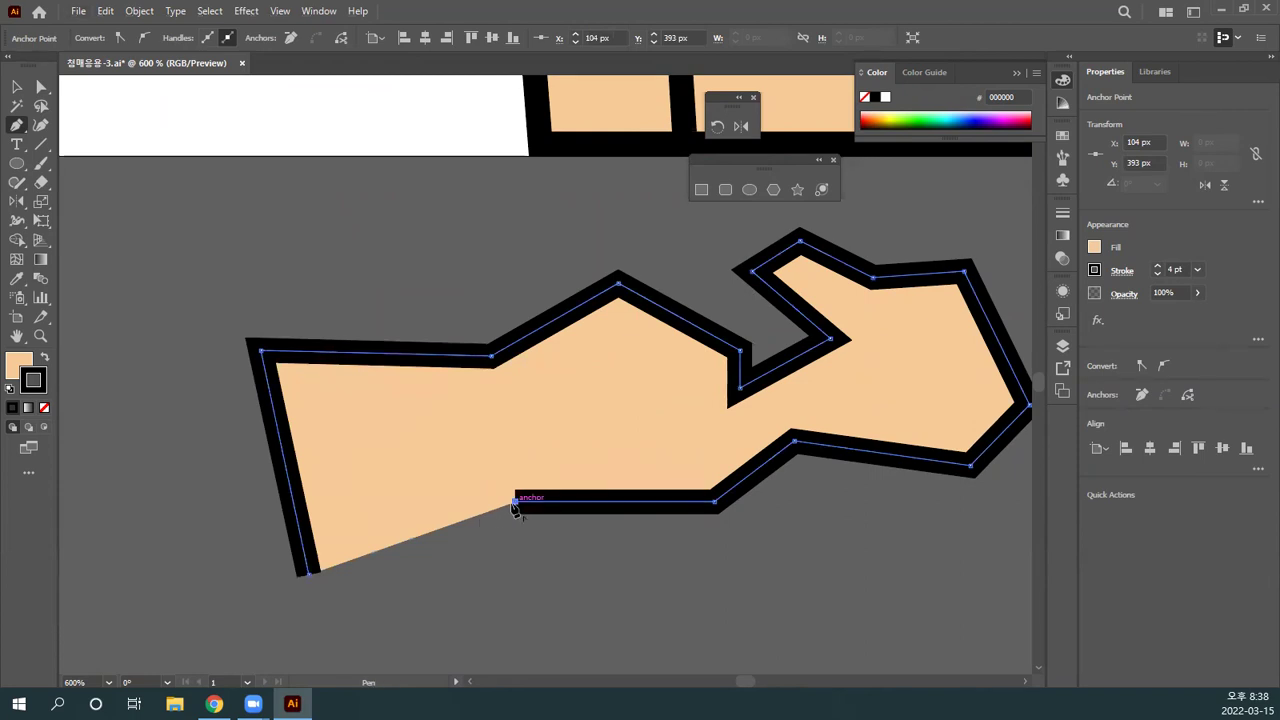
left_click(310, 576)
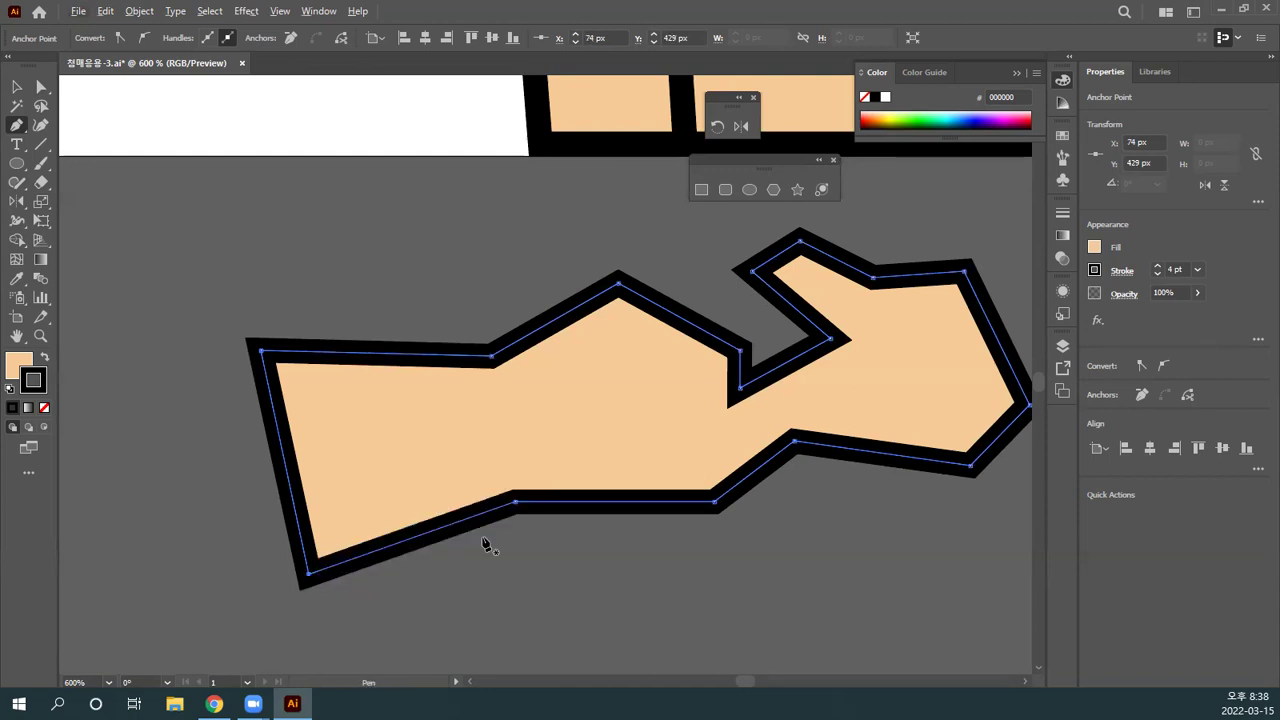
left_click(16, 87)
left_click_drag(540, 390, 516, 378)
Step: Switch to Chrome and review the Pen cursor symbols in 일러-2편.pdf, especially joining points and converting corners to curves
left_click(214, 704)
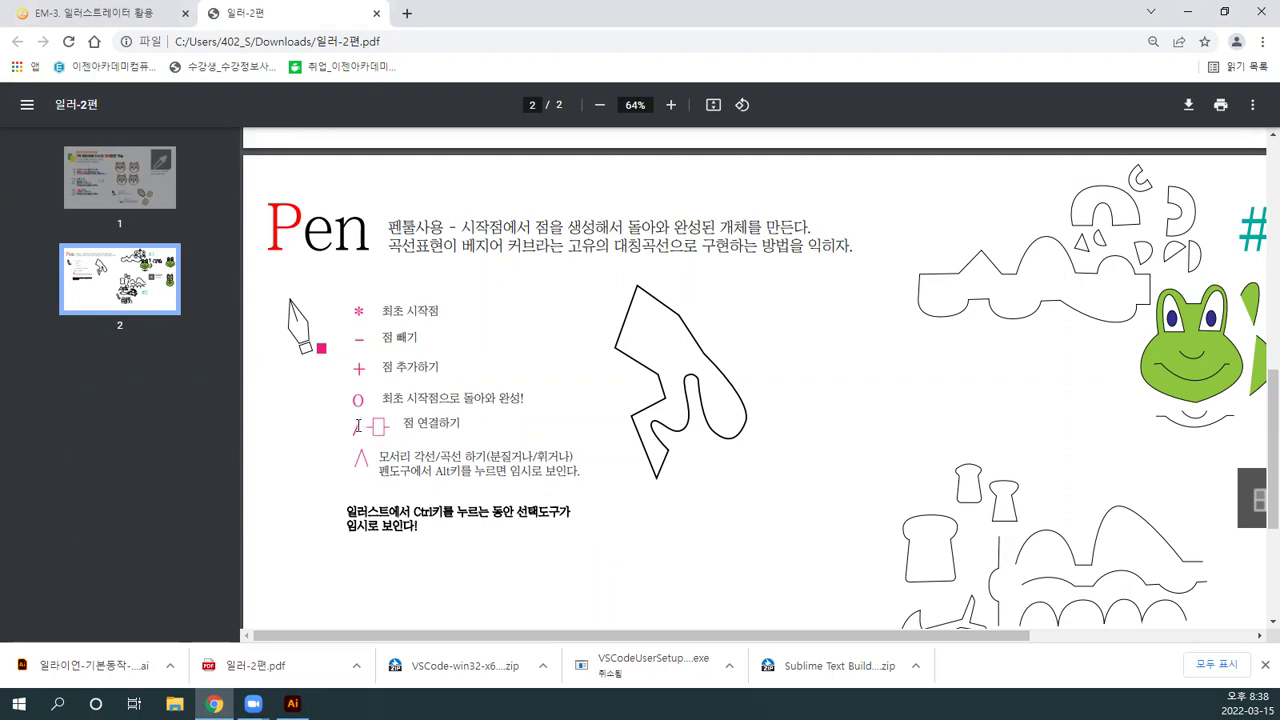
left_click_drag(360, 426, 346, 425)
left_click(456, 471)
scroll(456, 471, "down", 2)
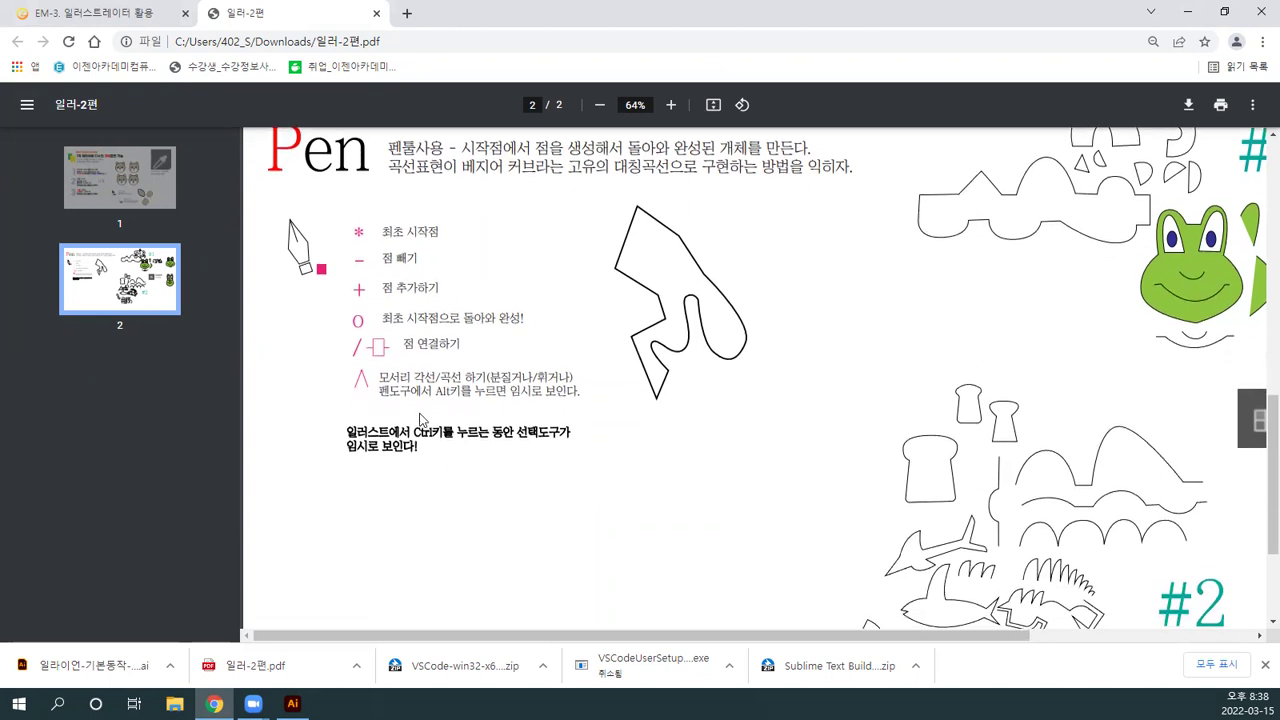
scroll(409, 412, "up", 2)
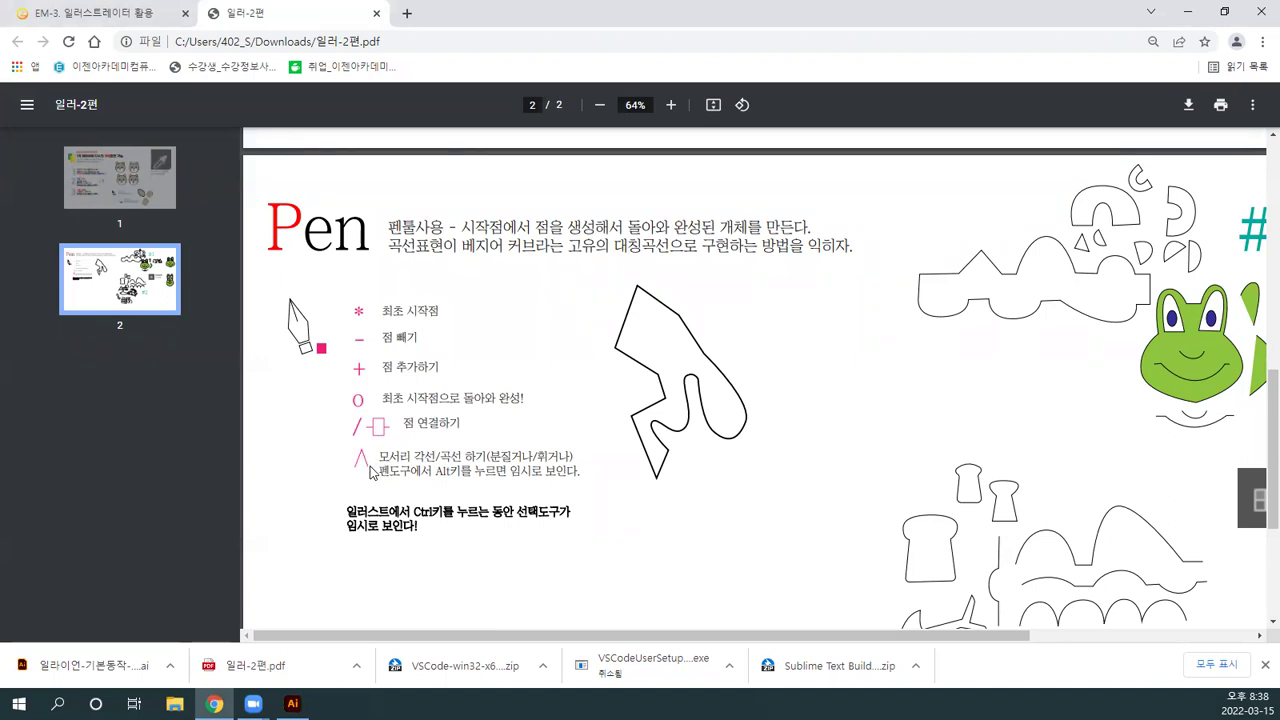
left_click_drag(410, 458, 462, 460)
scroll(491, 465, "down", 2)
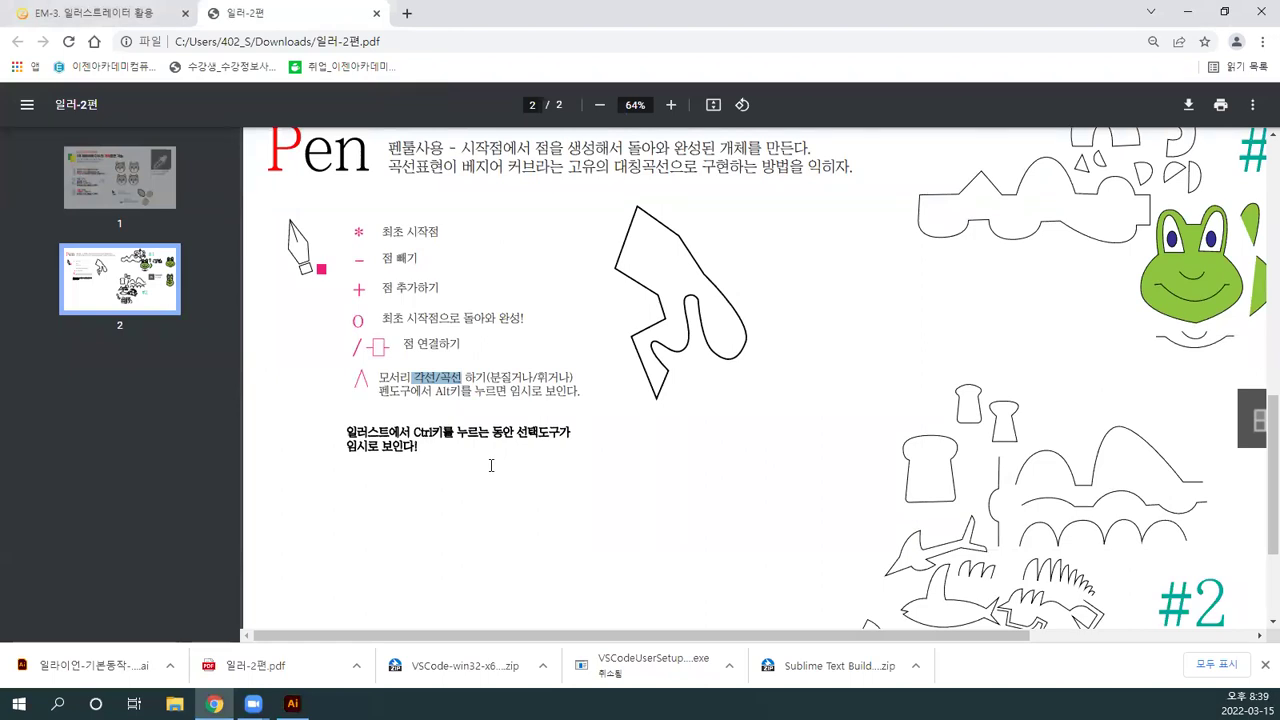
left_click(408, 390)
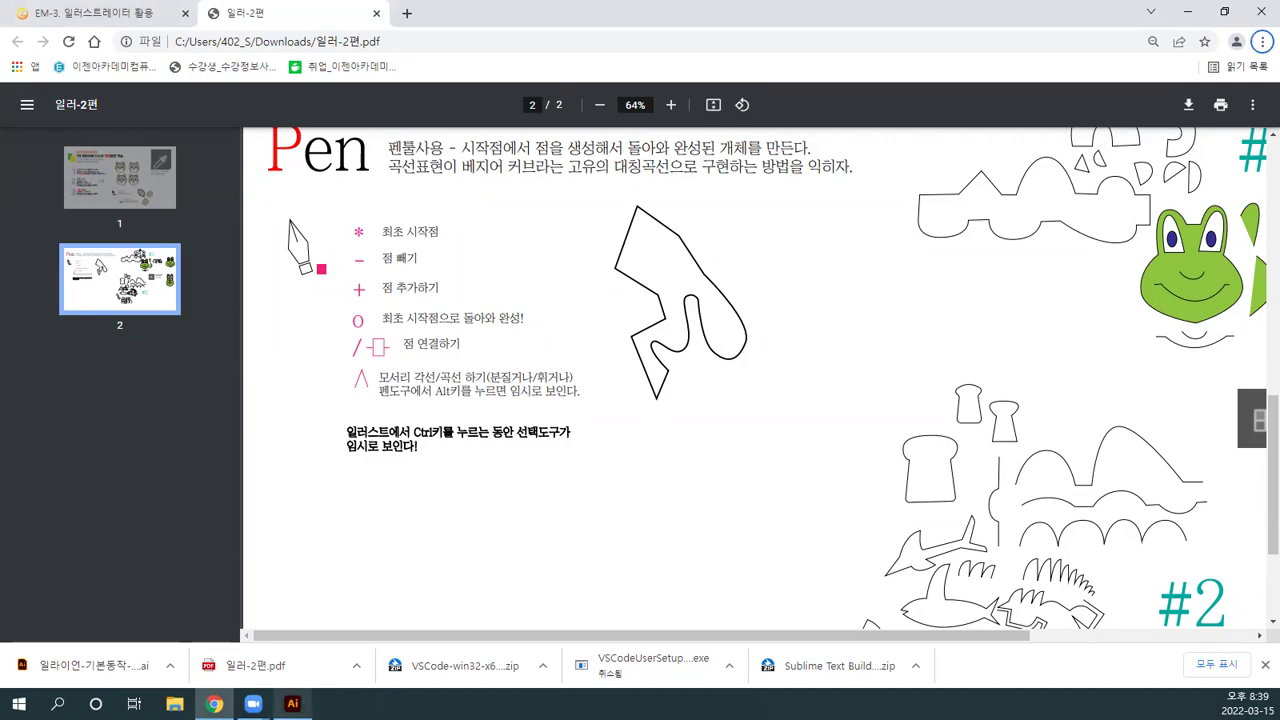
Step: Return to Illustrator, select the closed shape, and delete the middle anchor point on its upper-left edge with the Pen tool
left_click(292, 704)
left_click(539, 505)
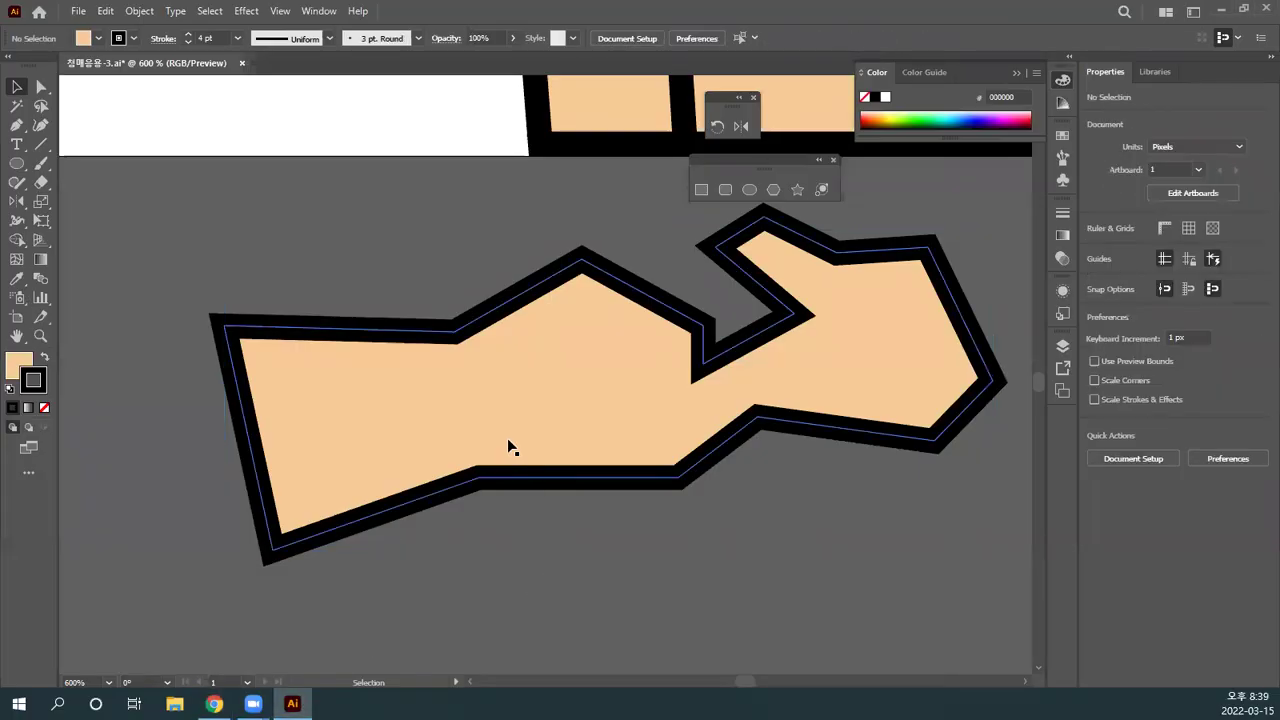
left_click(318, 393)
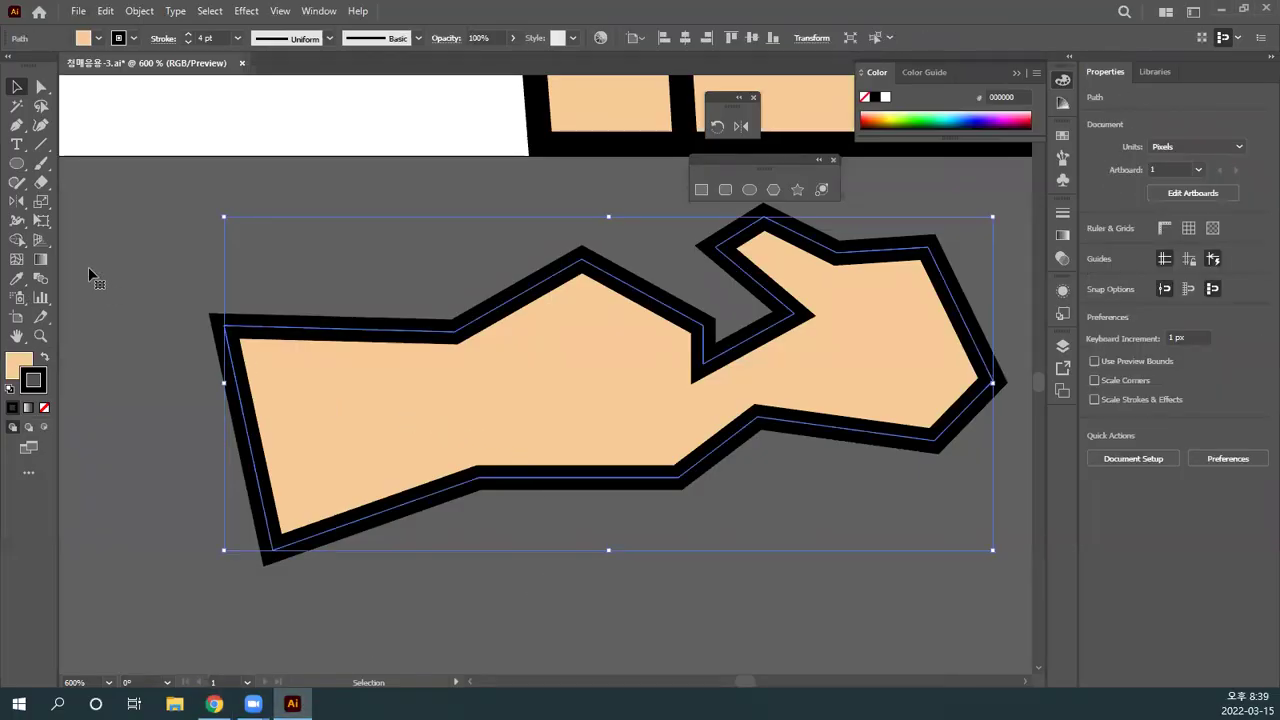
left_click(16, 128)
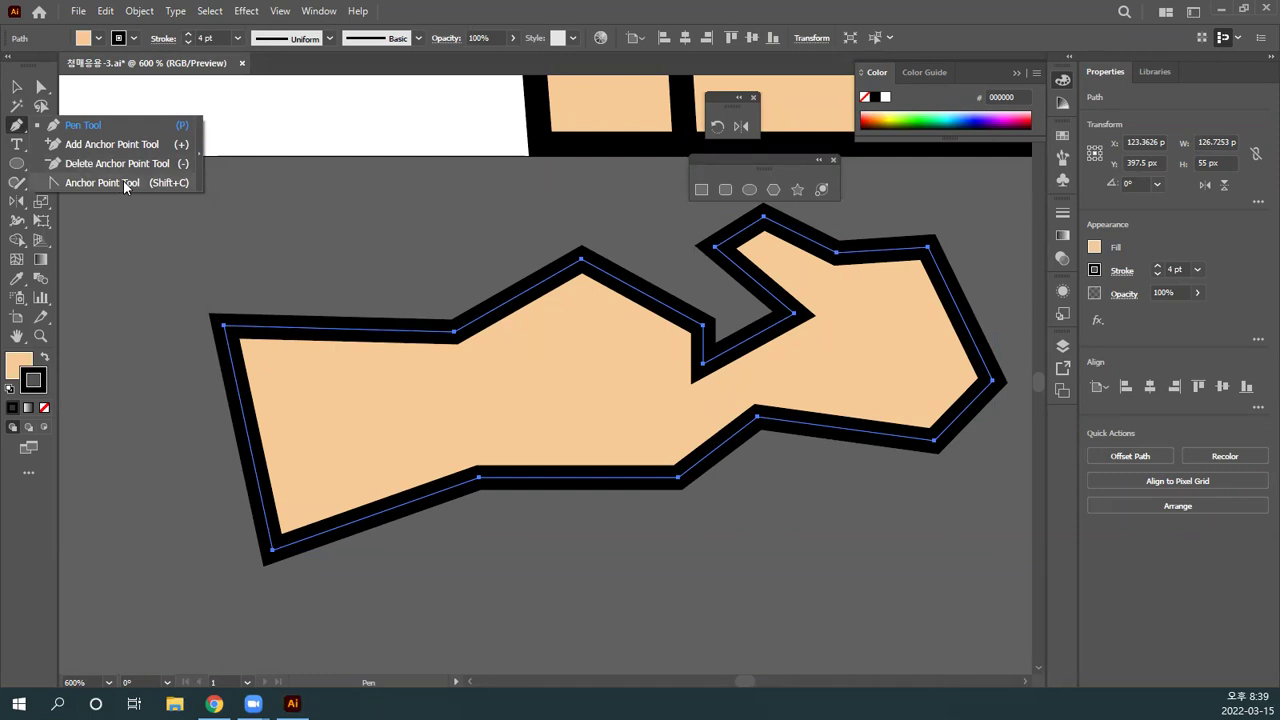
left_click(24, 131)
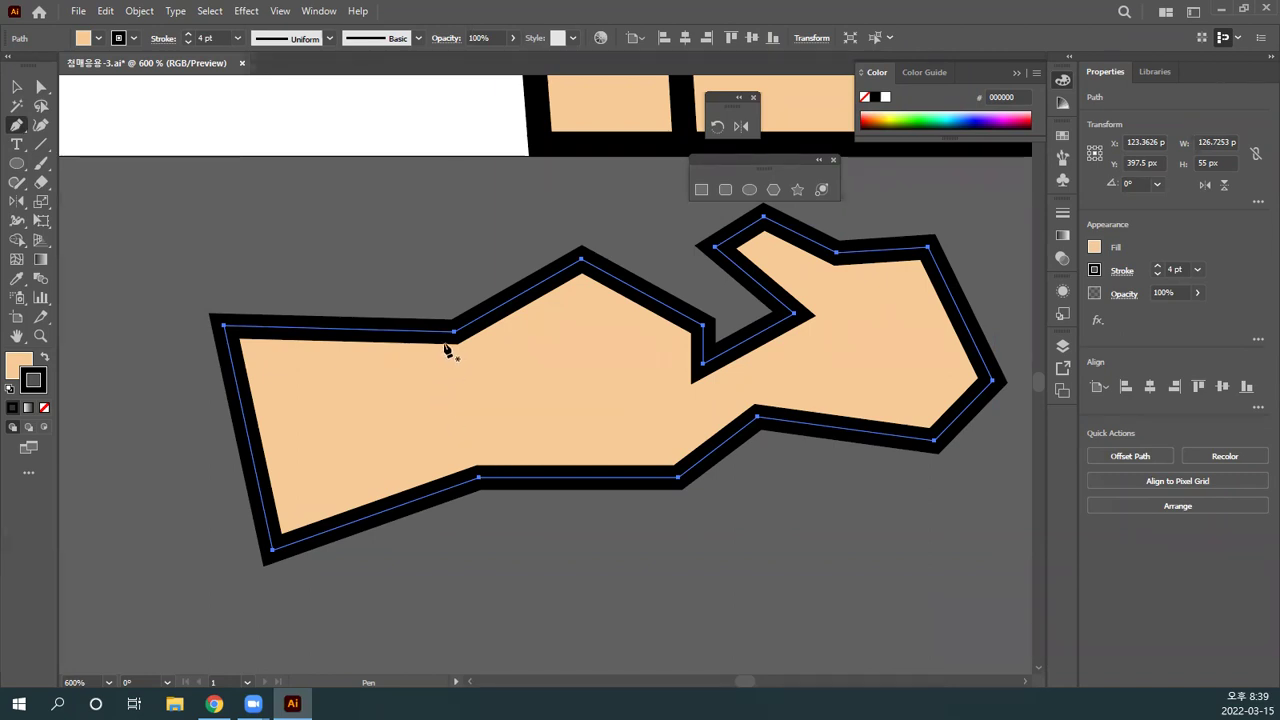
left_click(455, 332)
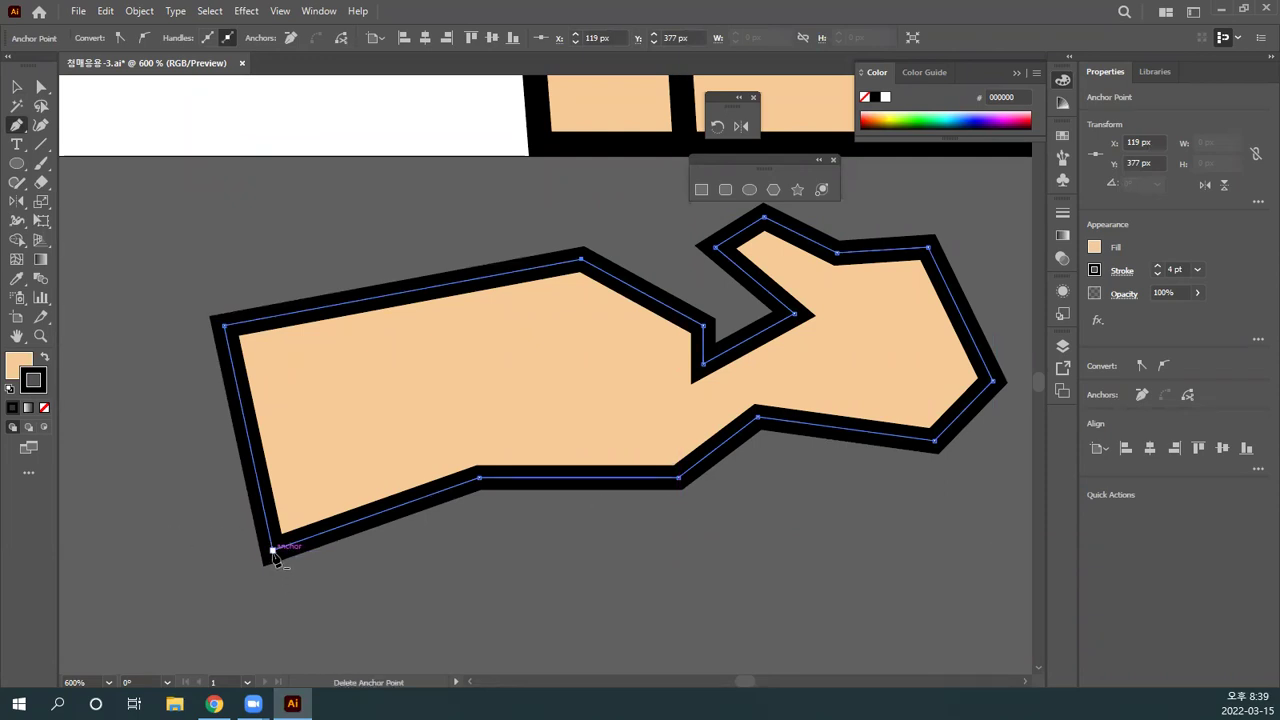
Step: Try curving the shape's lower-left anchor by pulling out and reversing its handles, and convert it back to a corner
key("alt")
left_click_drag(272, 551, 389, 633)
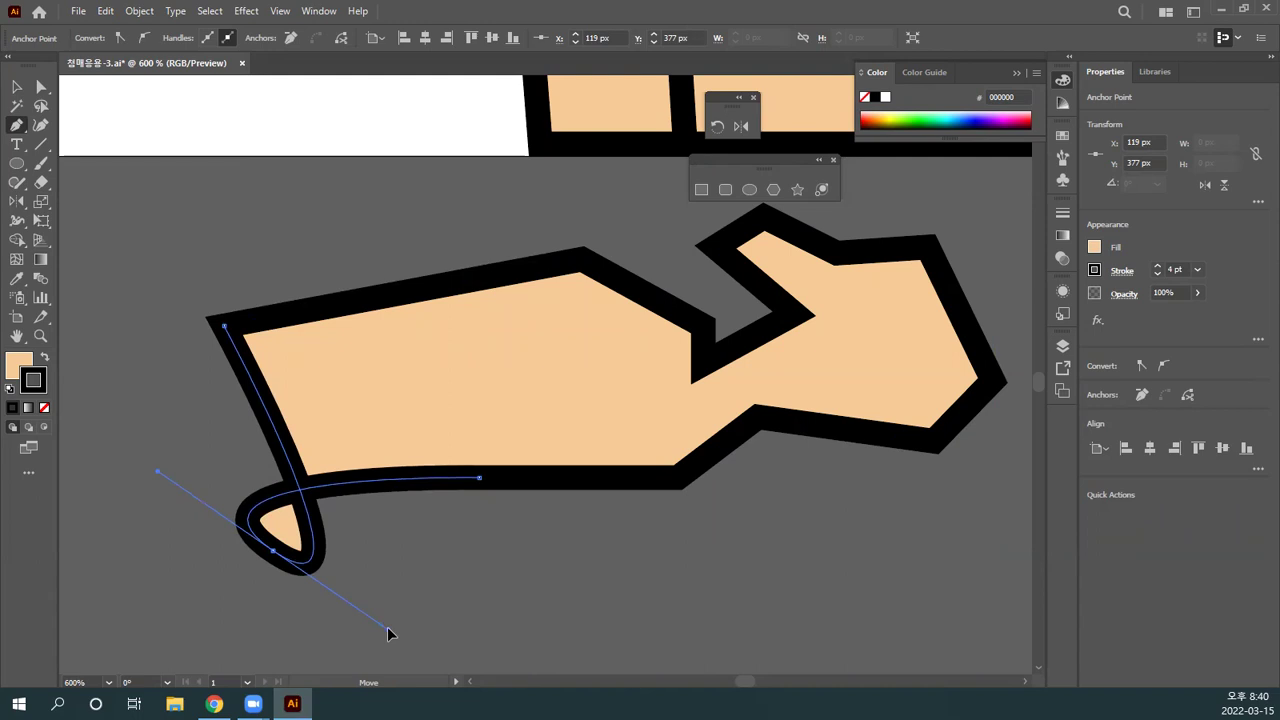
left_click_drag(388, 630, 163, 465)
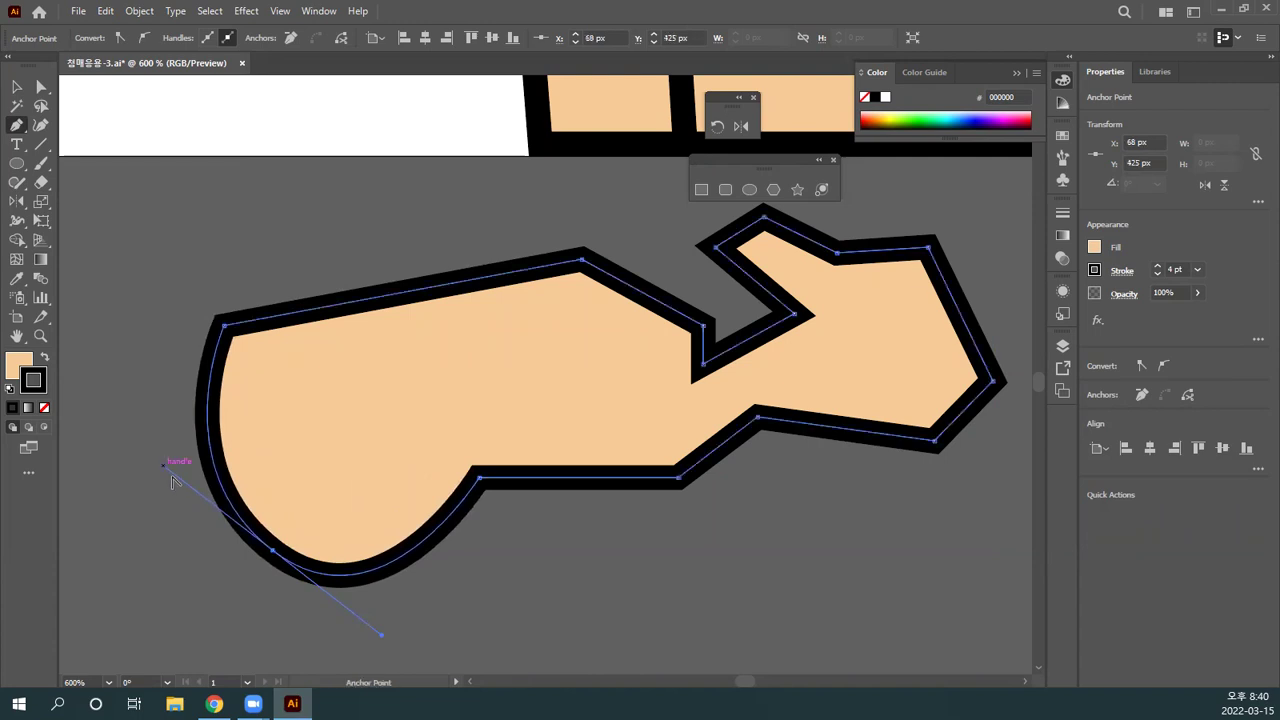
left_click(272, 550)
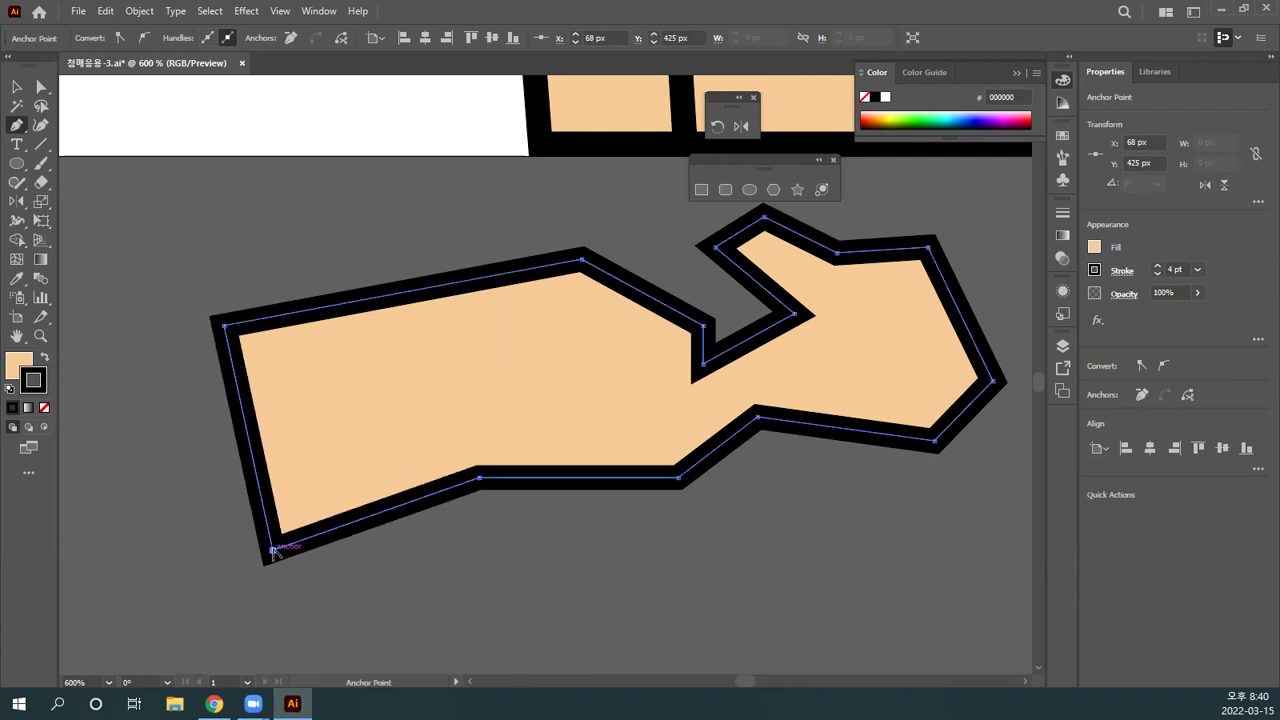
Step: Convert the shape's lower-left anchor and its rightmost anchor from corners to smooth points so both ends are rounded
left_click_drag(272, 550, 171, 471)
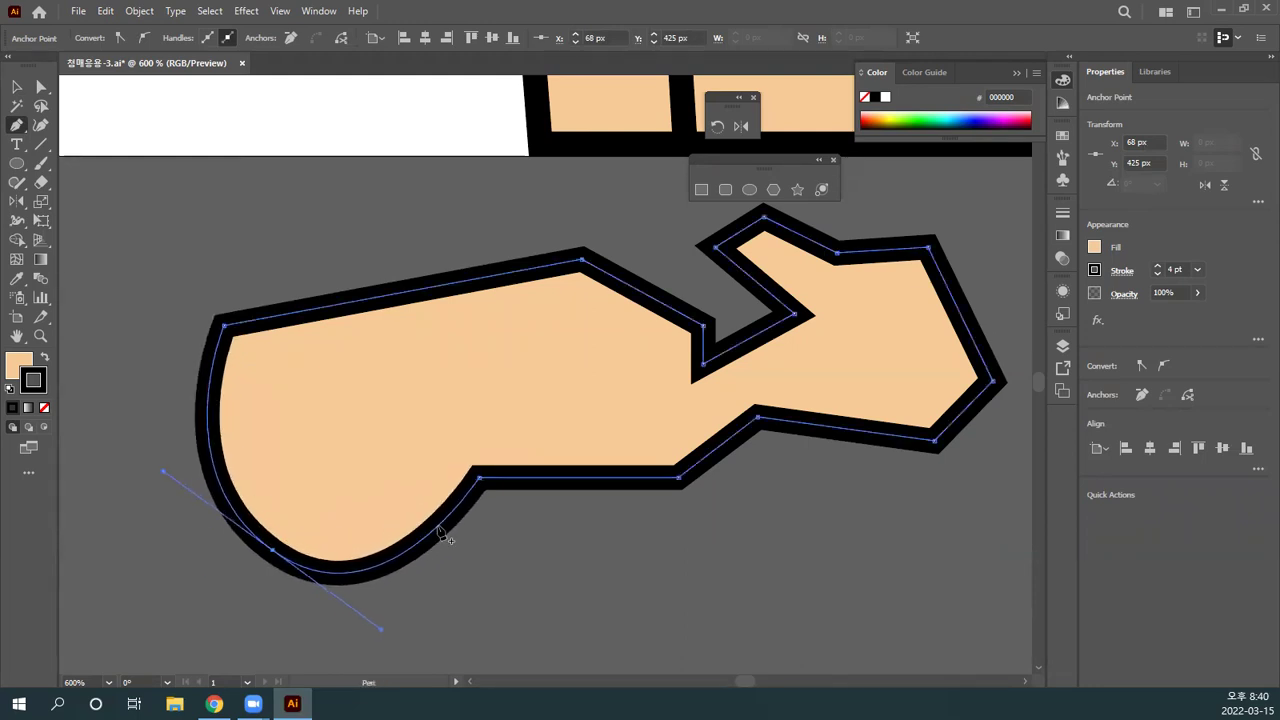
key("space")
left_click_drag(557, 520, 421, 540)
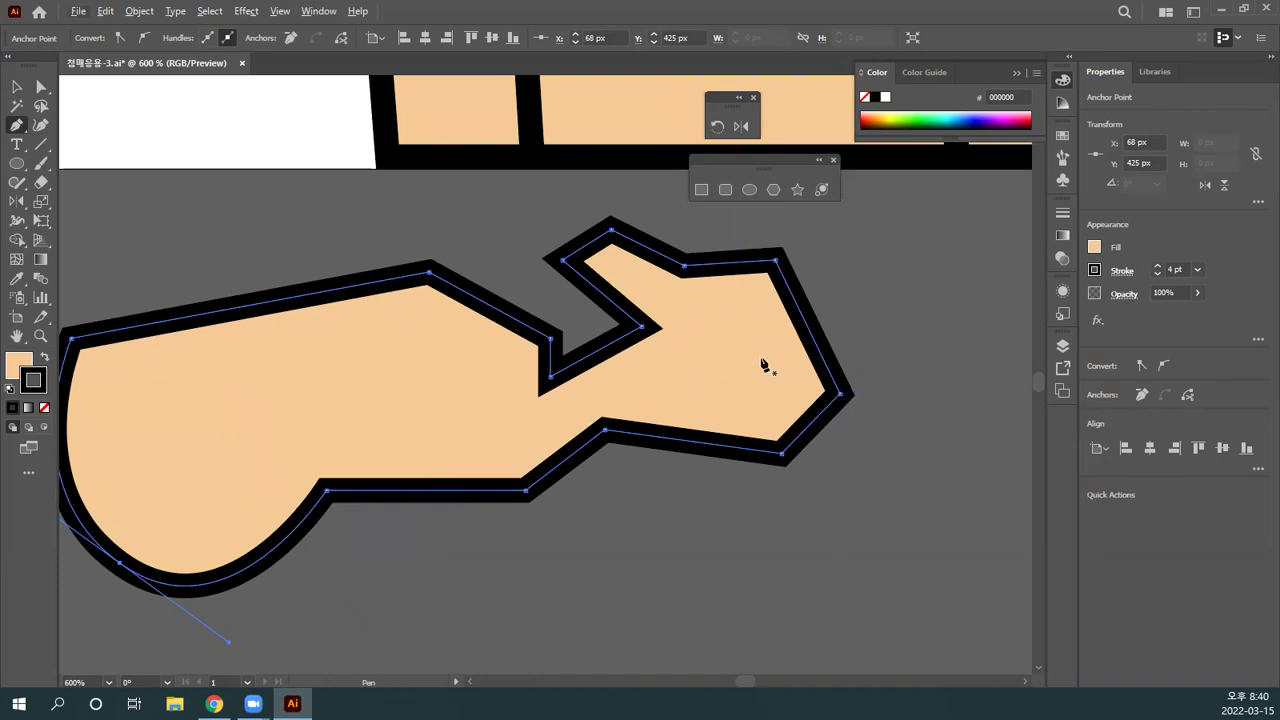
left_click_drag(840, 393, 827, 450)
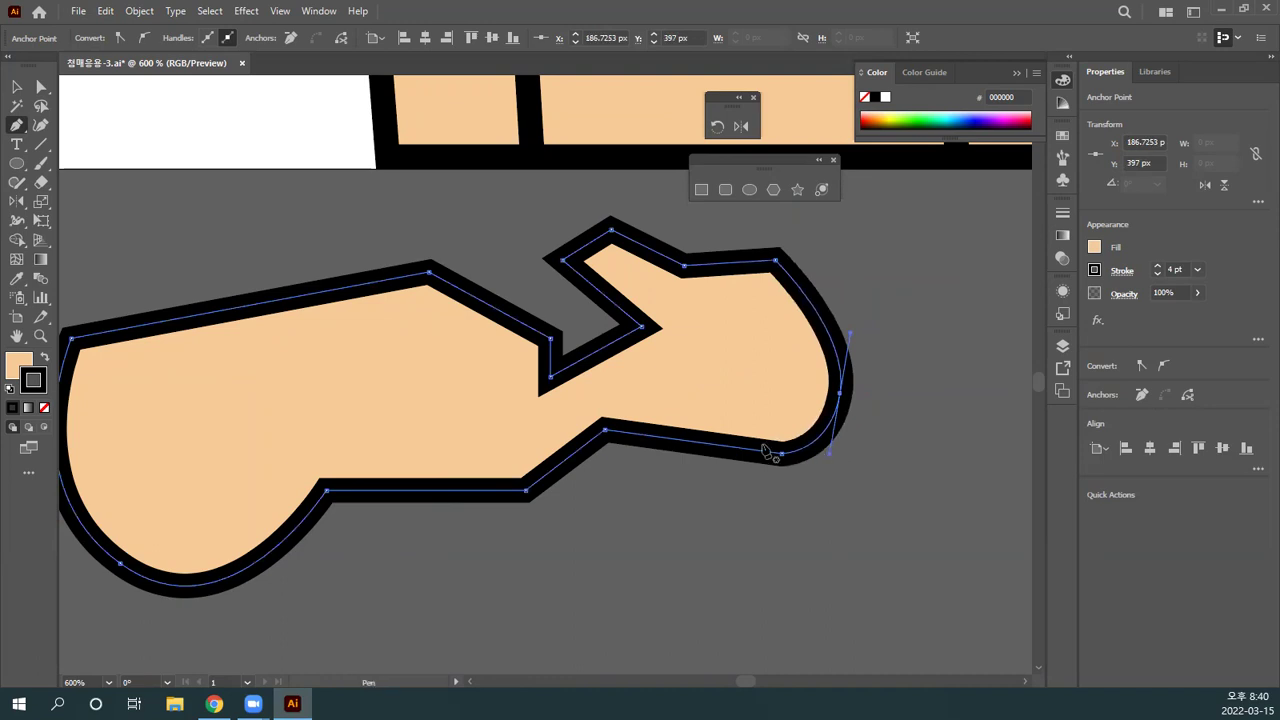
Step: Deselect the rounded shape, and convert the upper-right corner of the body shape's neck from a corner to a smooth point
key("ctrl")
left_click(739, 521, "ctrl")
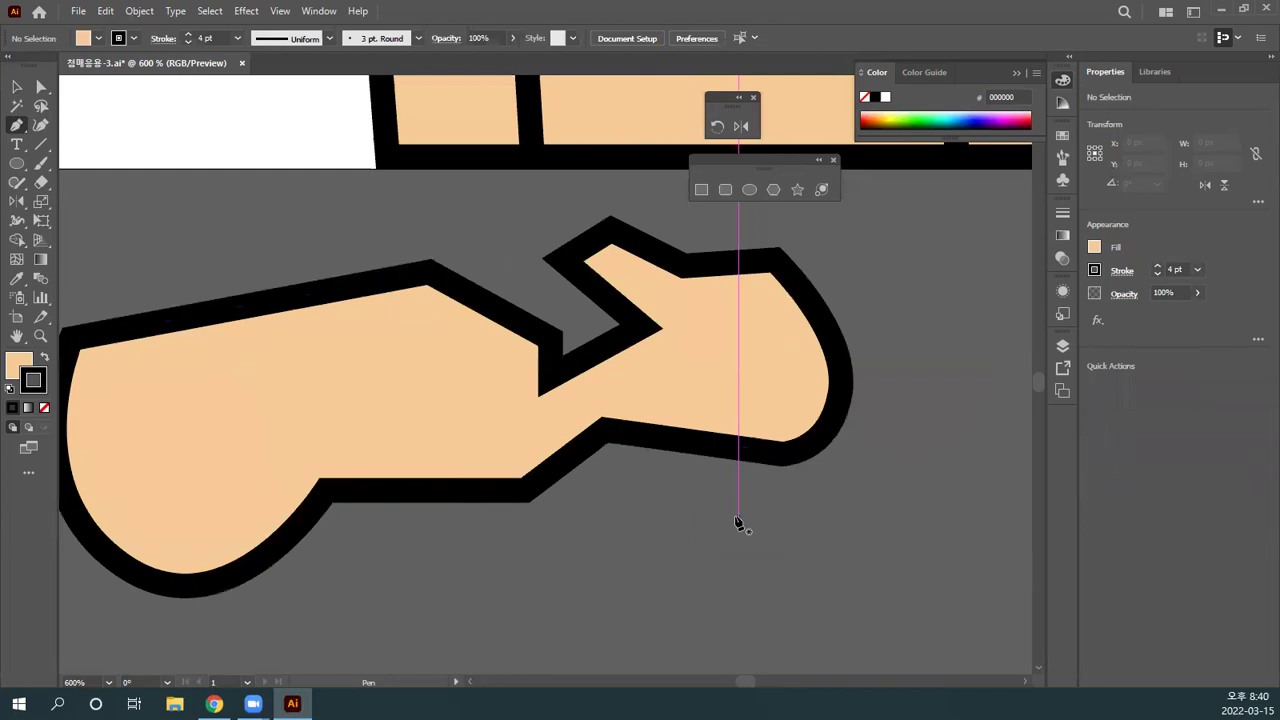
left_click_drag(737, 494, 600, 611)
left_click_drag(658, 482, 634, 666)
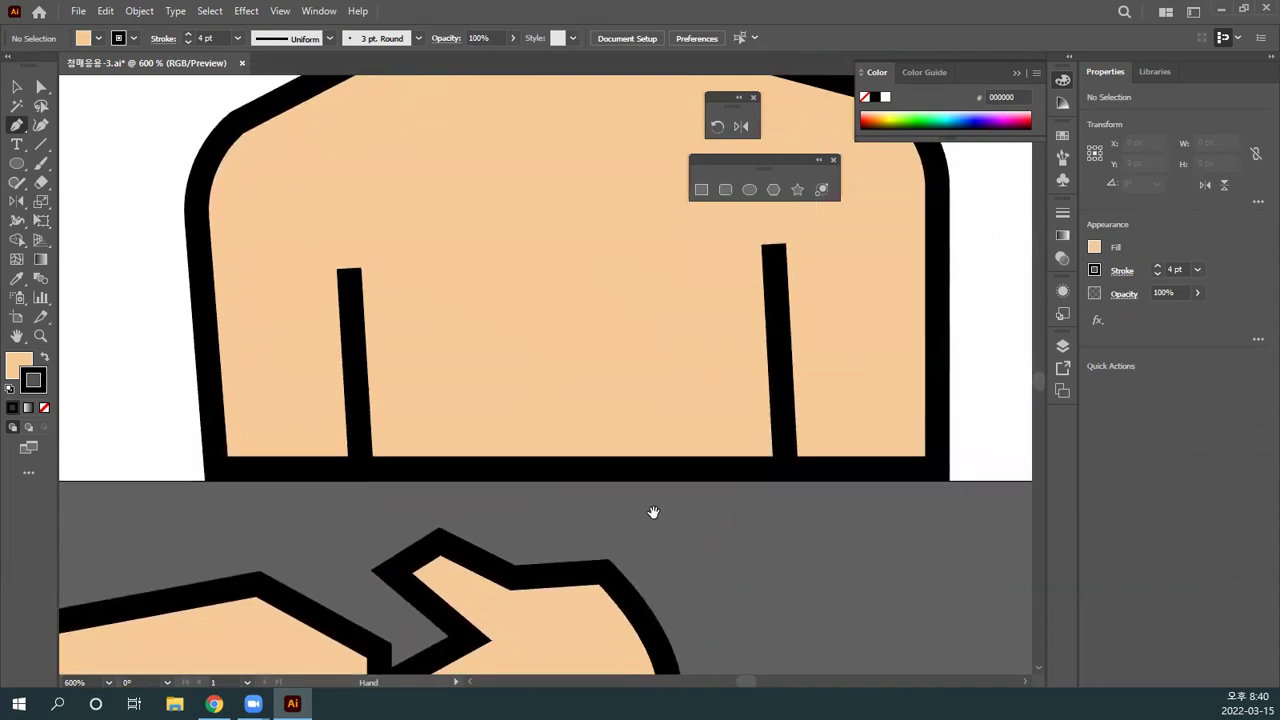
left_click_drag(654, 514, 466, 655)
left_click_drag(546, 514, 556, 670)
left_click_drag(531, 483, 592, 682)
left_click_drag(519, 571, 389, 260)
left_click_drag(543, 237, 509, 223)
left_click_drag(643, 383, 363, 100)
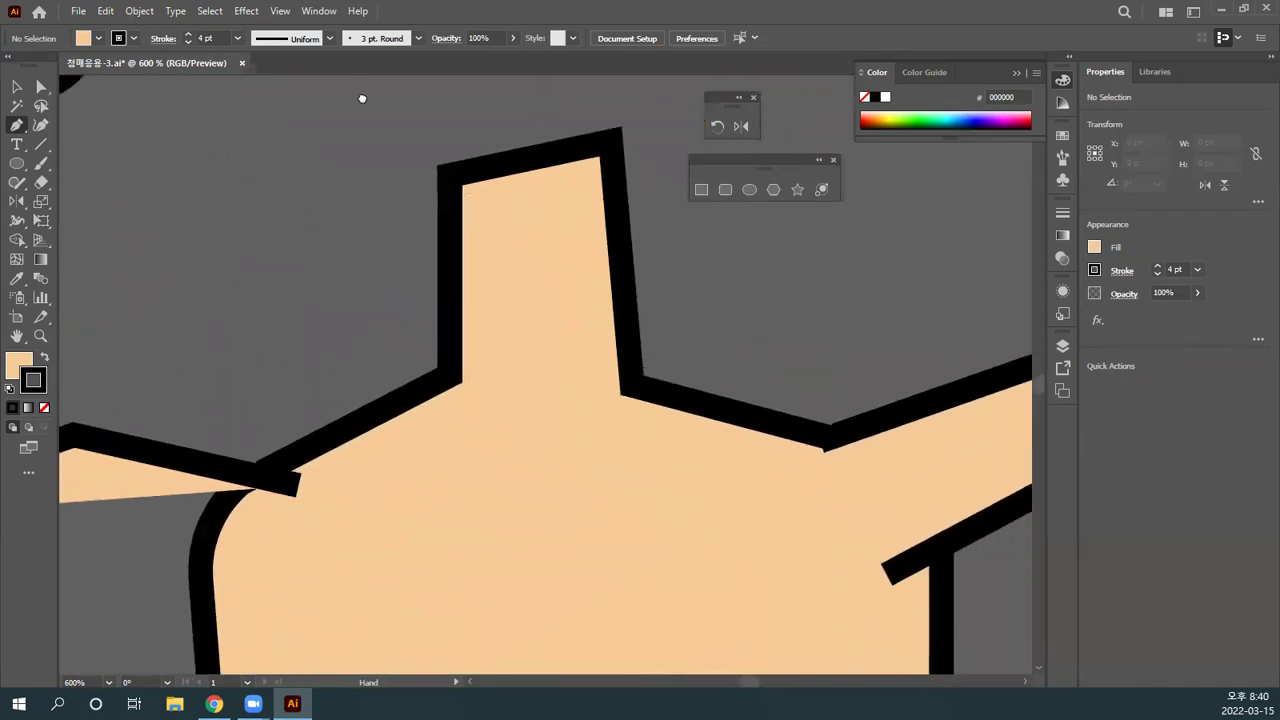
left_click_drag(337, 151, 325, 253)
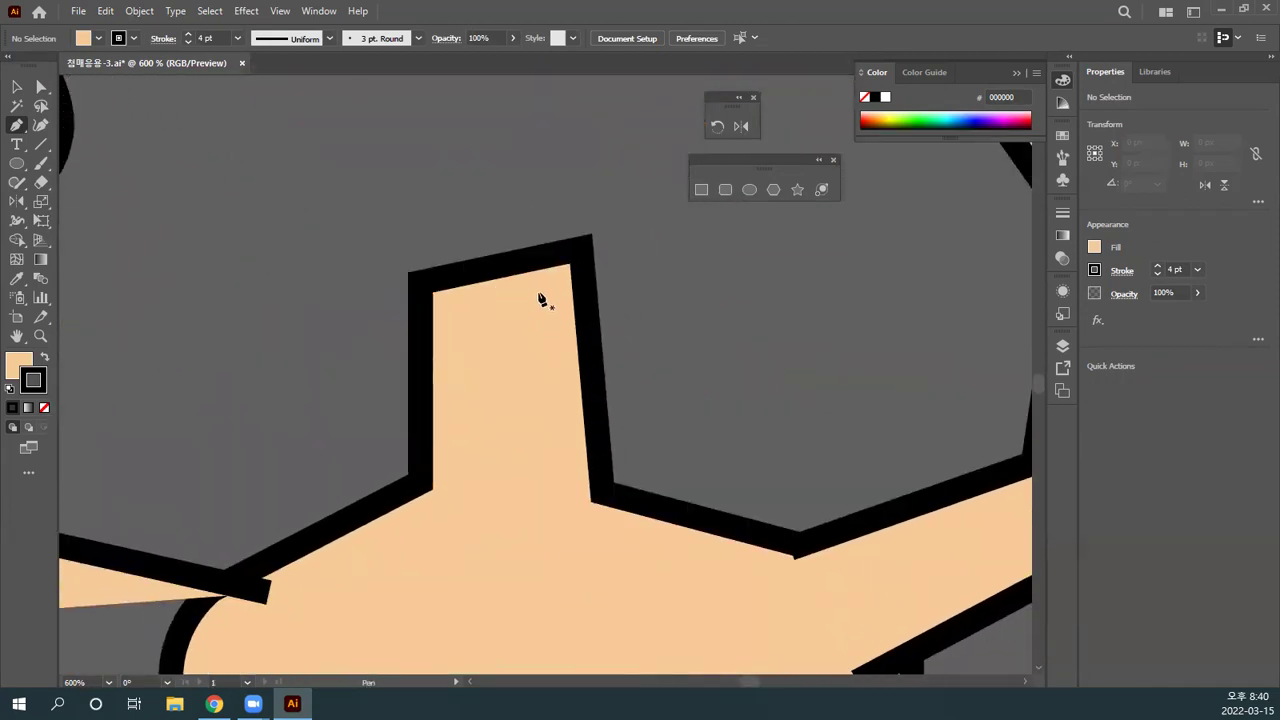
scroll(655, 300, "up", 2)
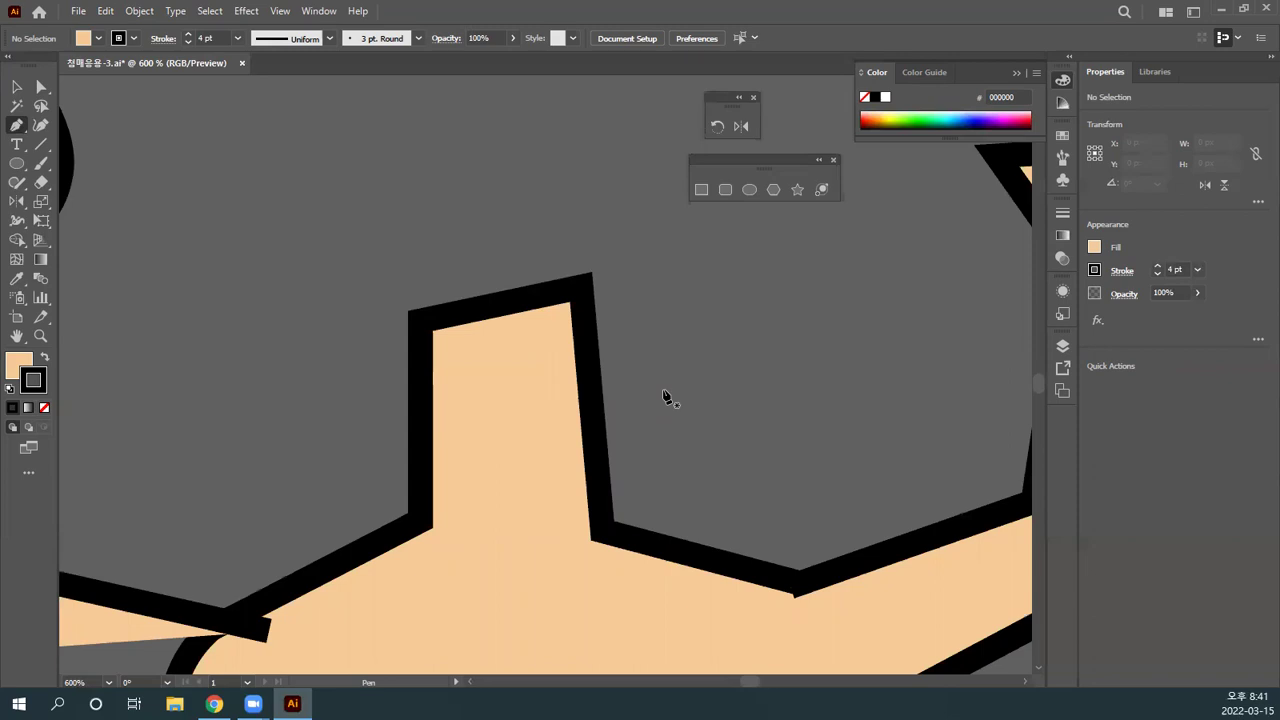
key("ctrl+z")
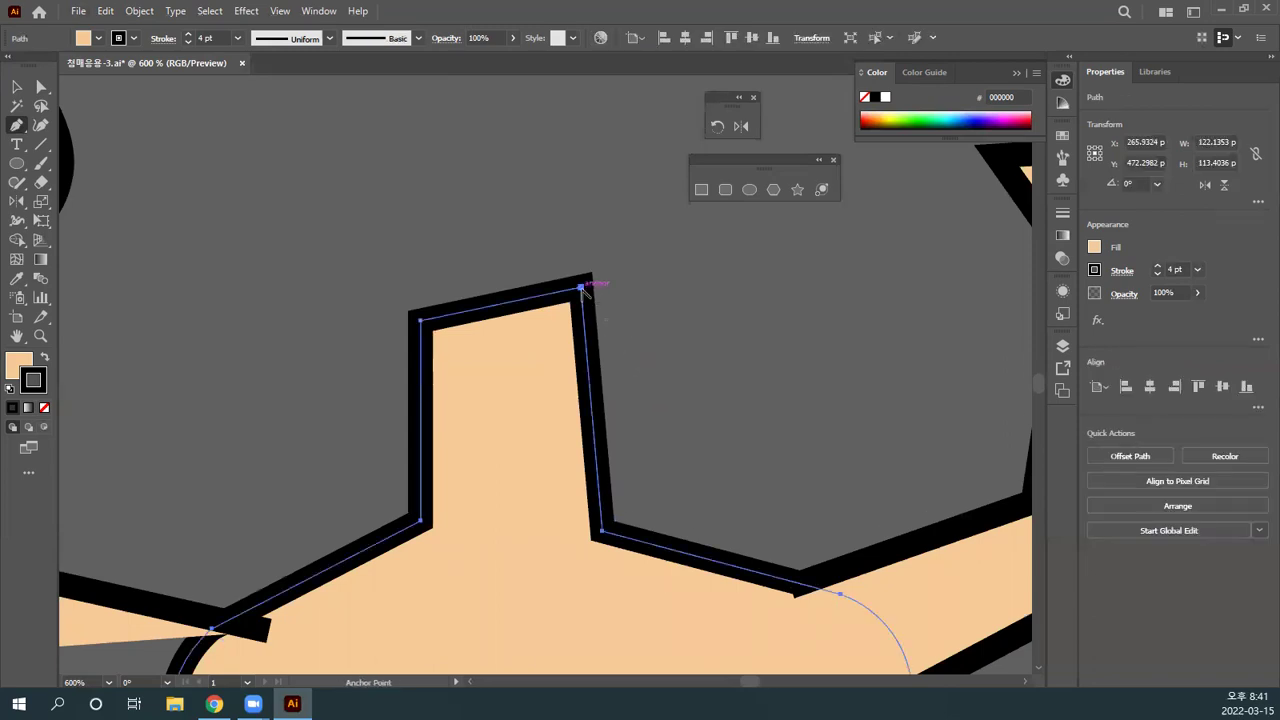
left_click_drag(587, 290, 531, 237)
Step: Draw a closed eight-anchor head outline with straight segments in the empty area, about 62 by 78 px, narrow above and wide below
left_click_drag(738, 356, 786, 135)
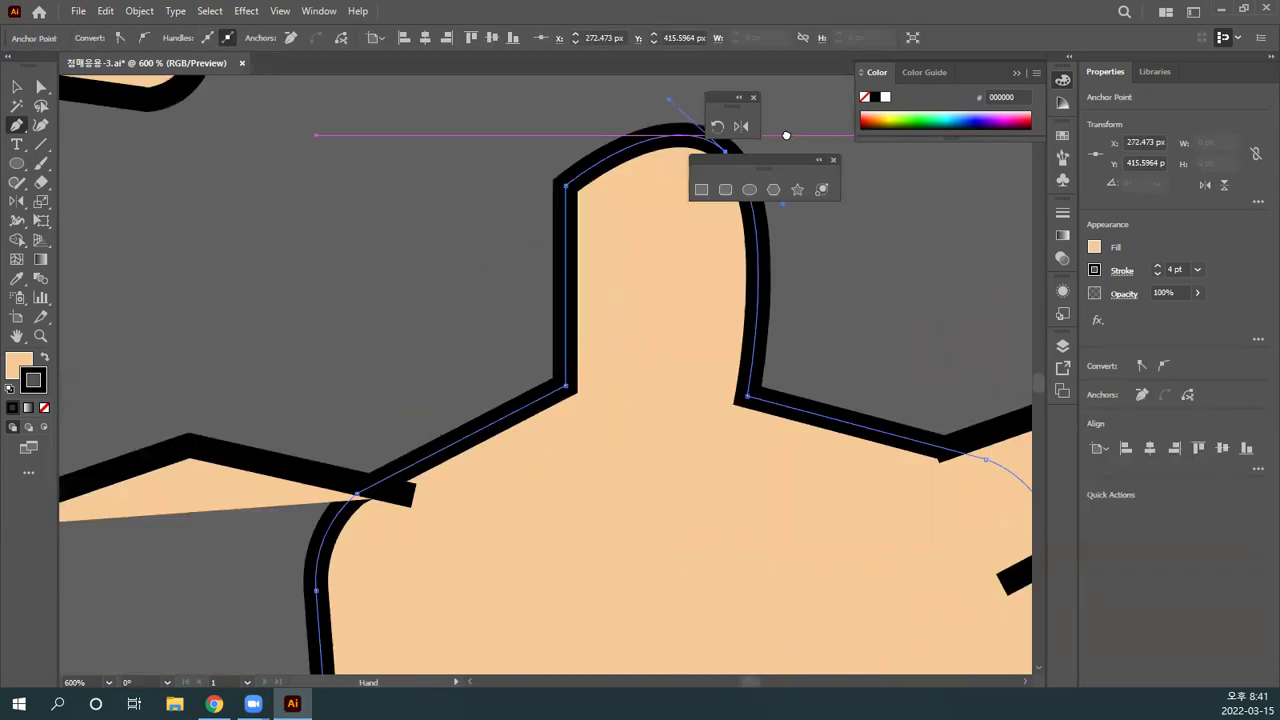
left_click_drag(600, 420, 756, 216)
left_click_drag(340, 523, 793, 281)
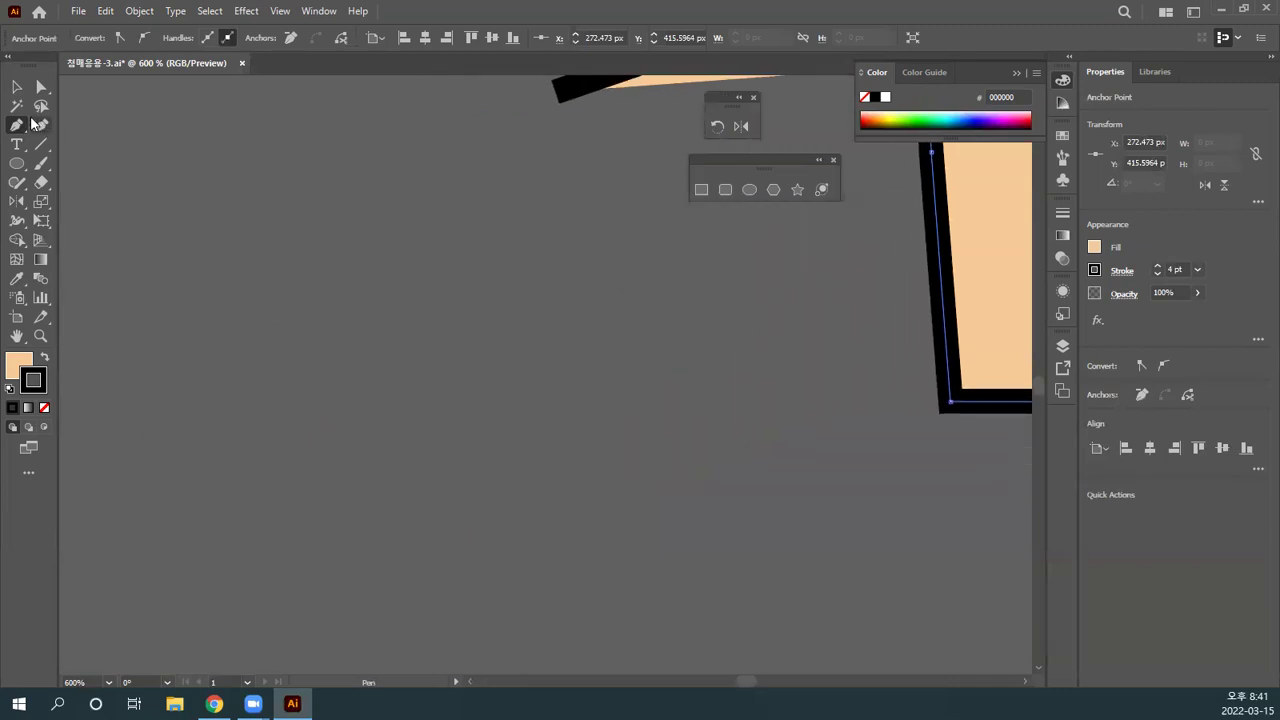
left_click(244, 366)
left_click(204, 201)
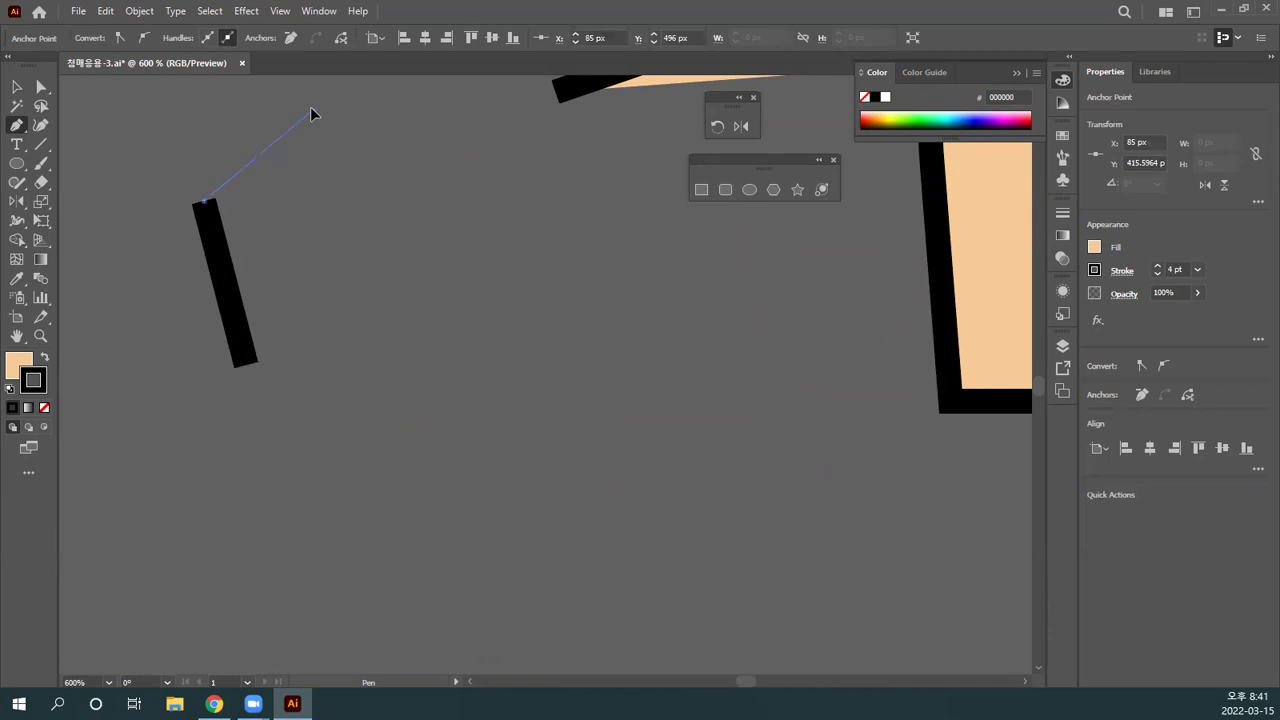
left_click(310, 108)
left_click(428, 201)
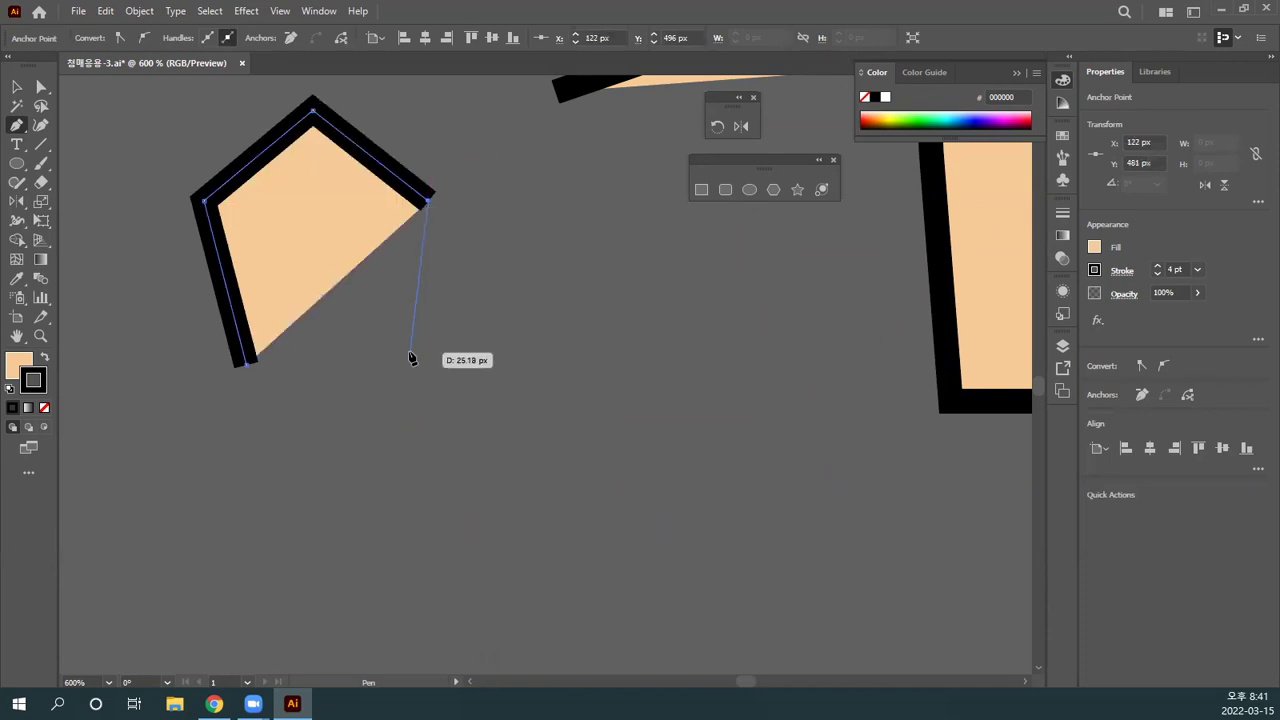
left_click(405, 352)
left_click(520, 450)
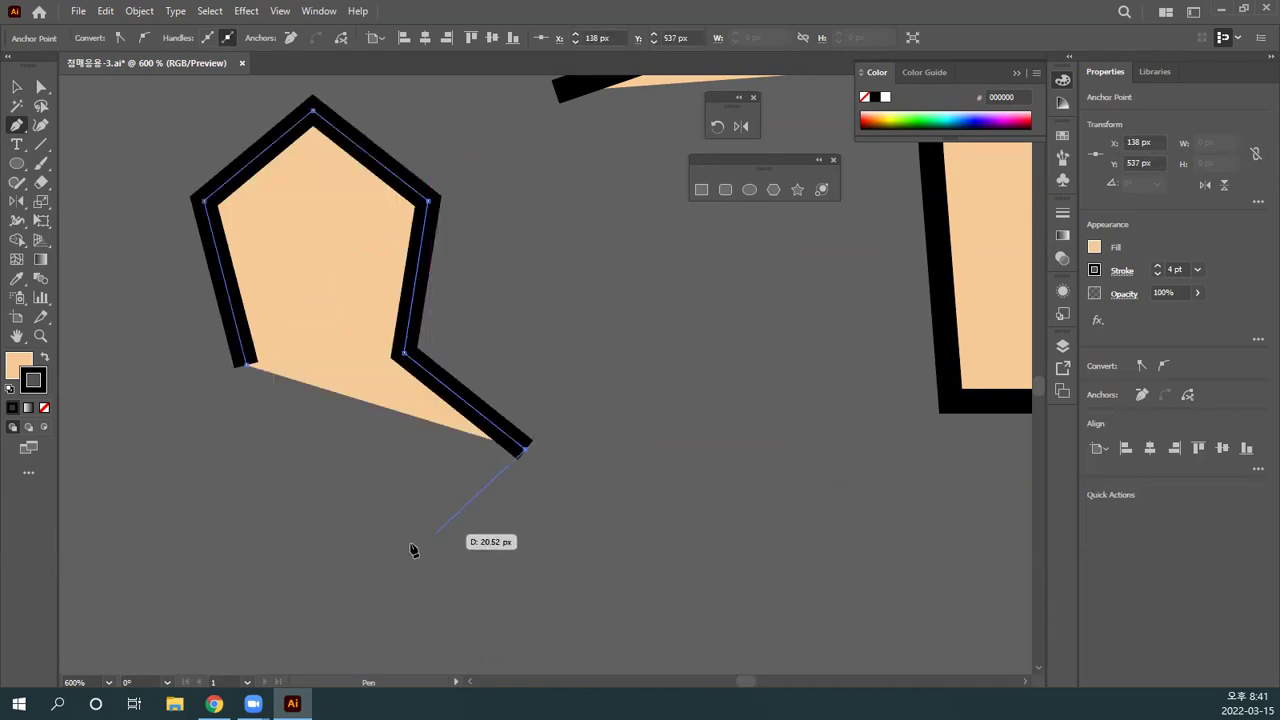
left_click(349, 585)
left_click(149, 472)
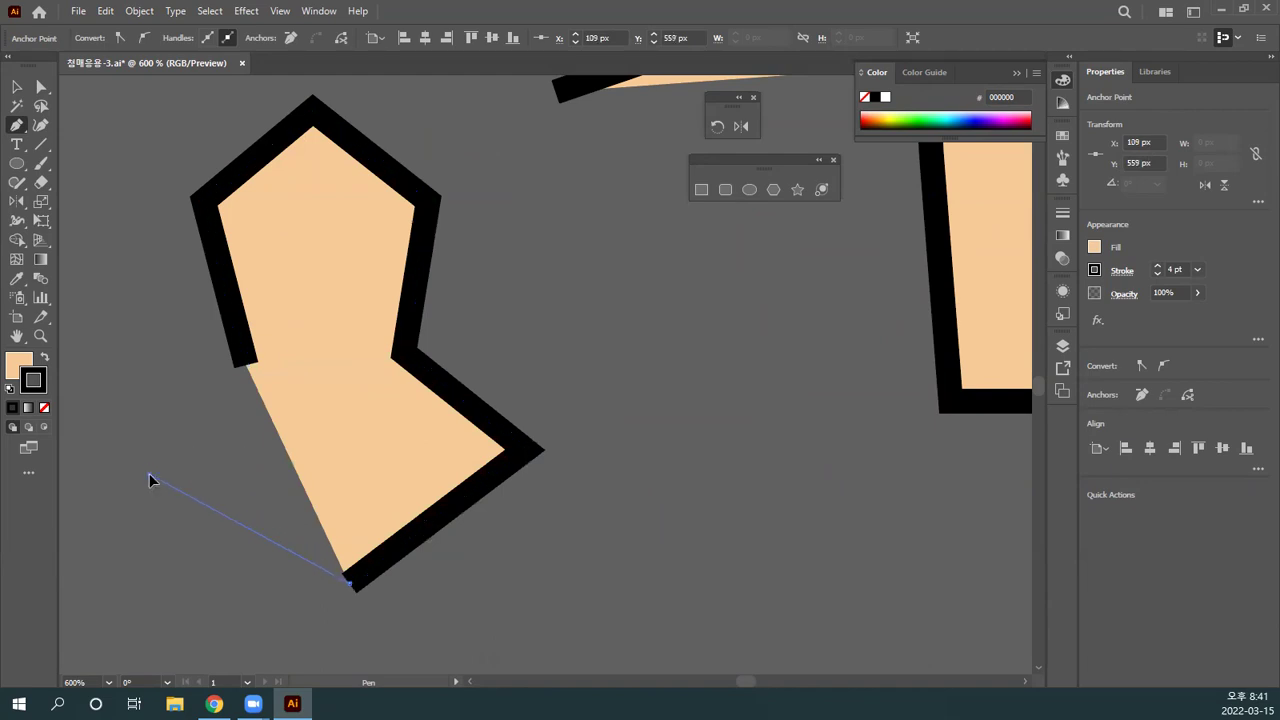
left_click(247, 366)
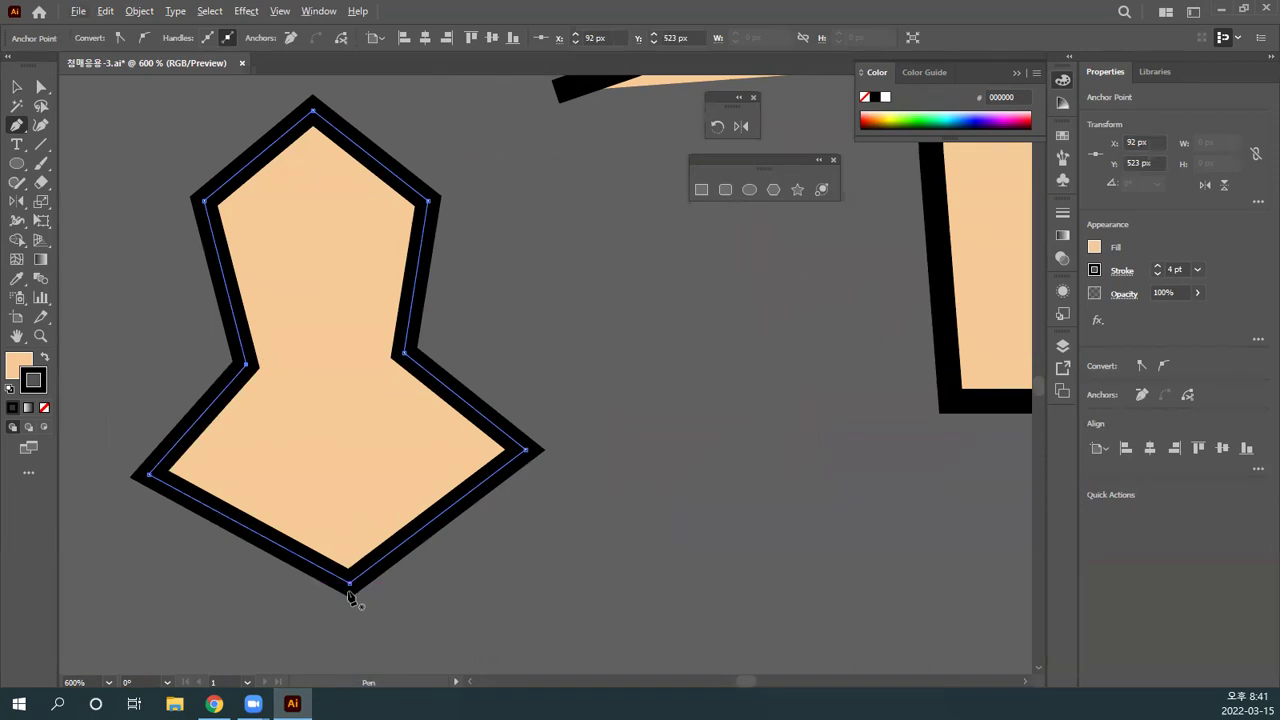
Step: Convert the head outline's lowest, far-right, far-left and topmost anchors from corners to smooth points with the Pen tool
left_click_drag(349, 585, 204, 578)
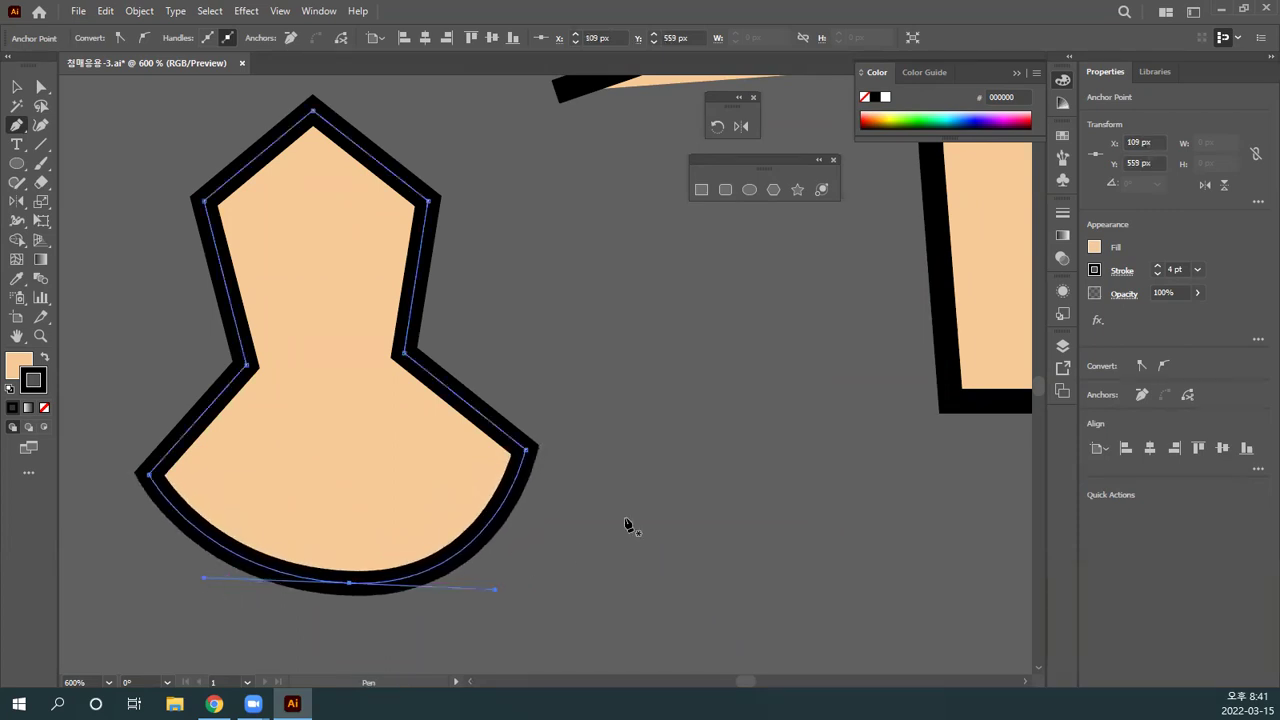
left_click_drag(526, 450, 531, 515)
left_click_drag(149, 474, 154, 428)
left_click_drag(313, 110, 438, 110)
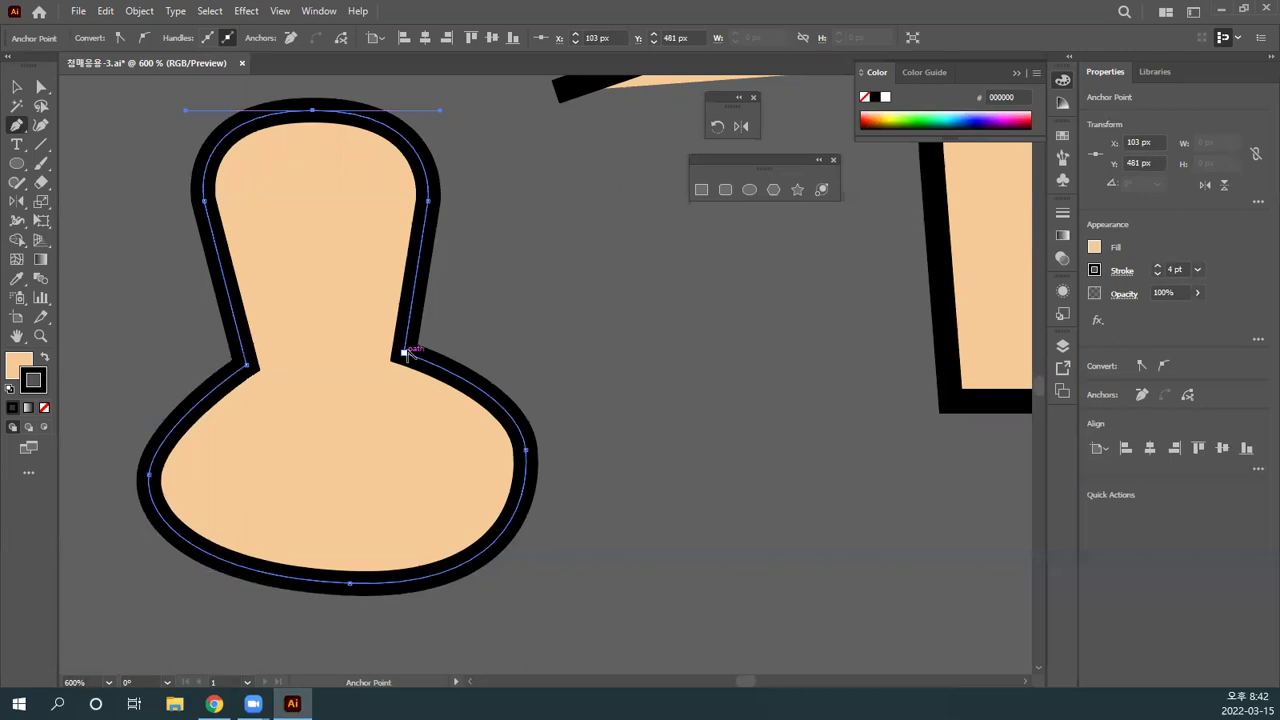
Step: Smooth the two inward corners at the head outline's waist, and delete the anchors on both sides of its upper part
left_click_drag(403, 352, 417, 371)
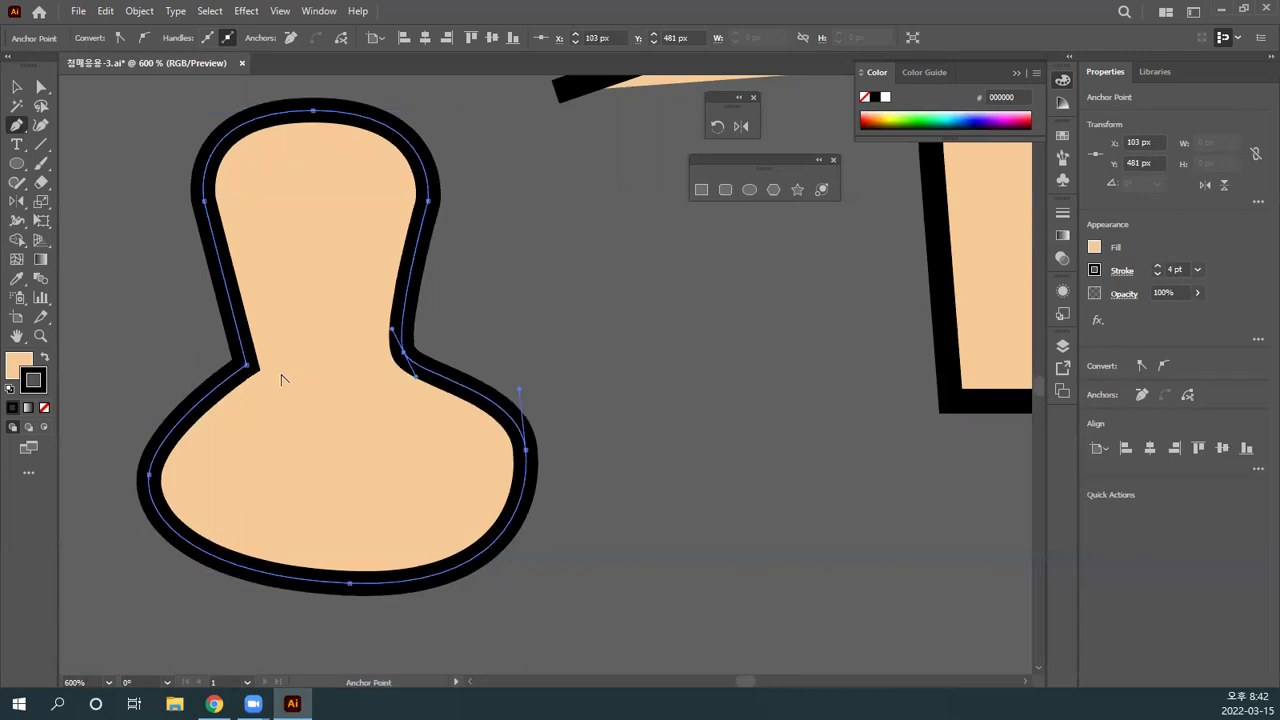
left_click_drag(247, 366, 262, 330)
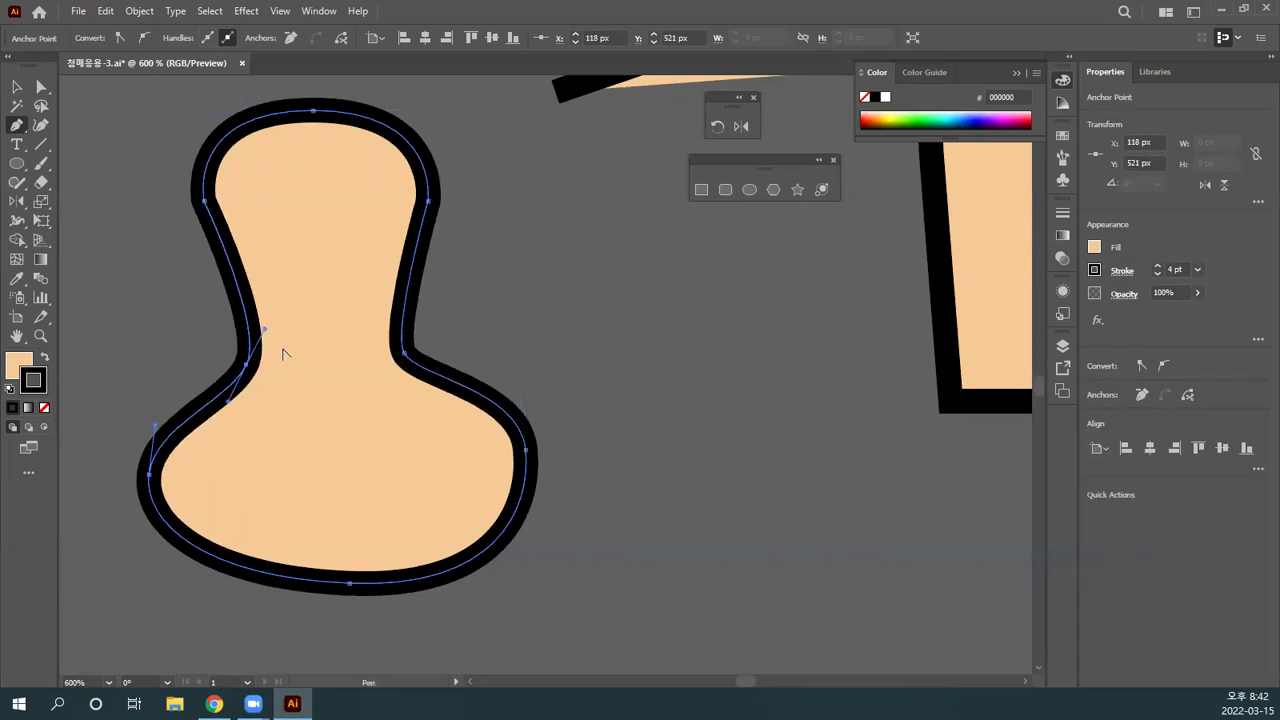
left_click(428, 201)
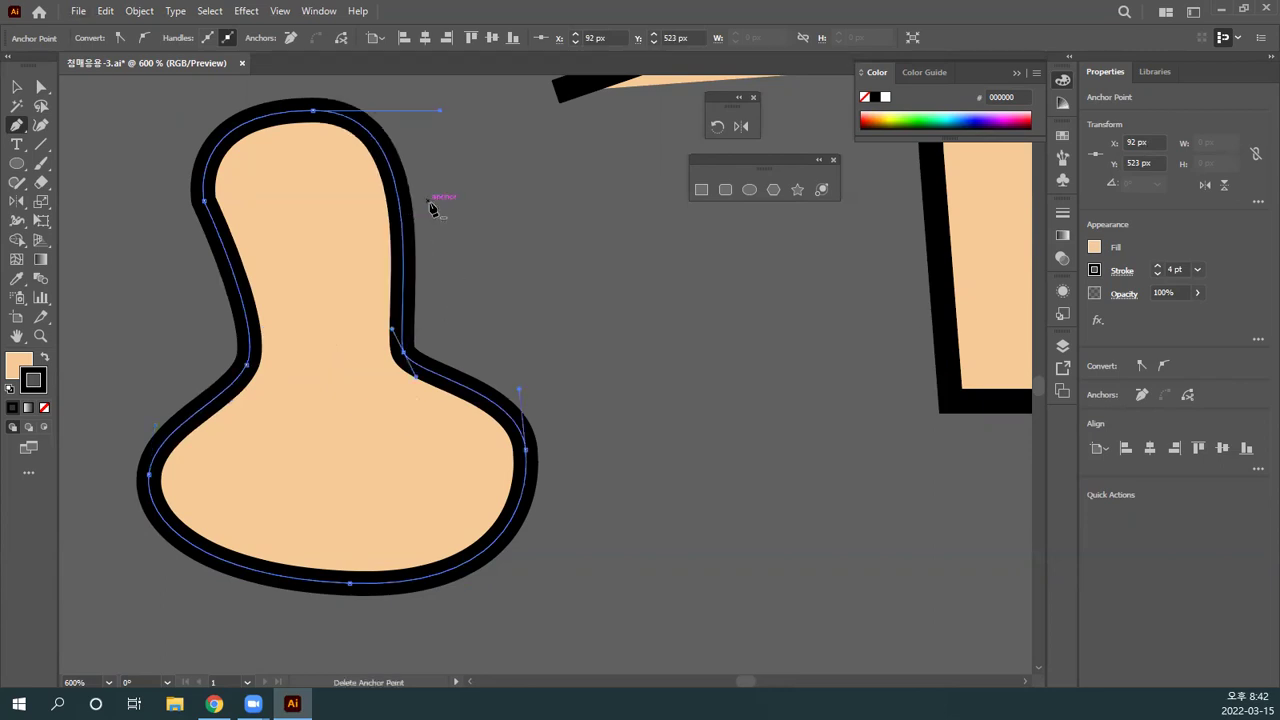
left_click(203, 200)
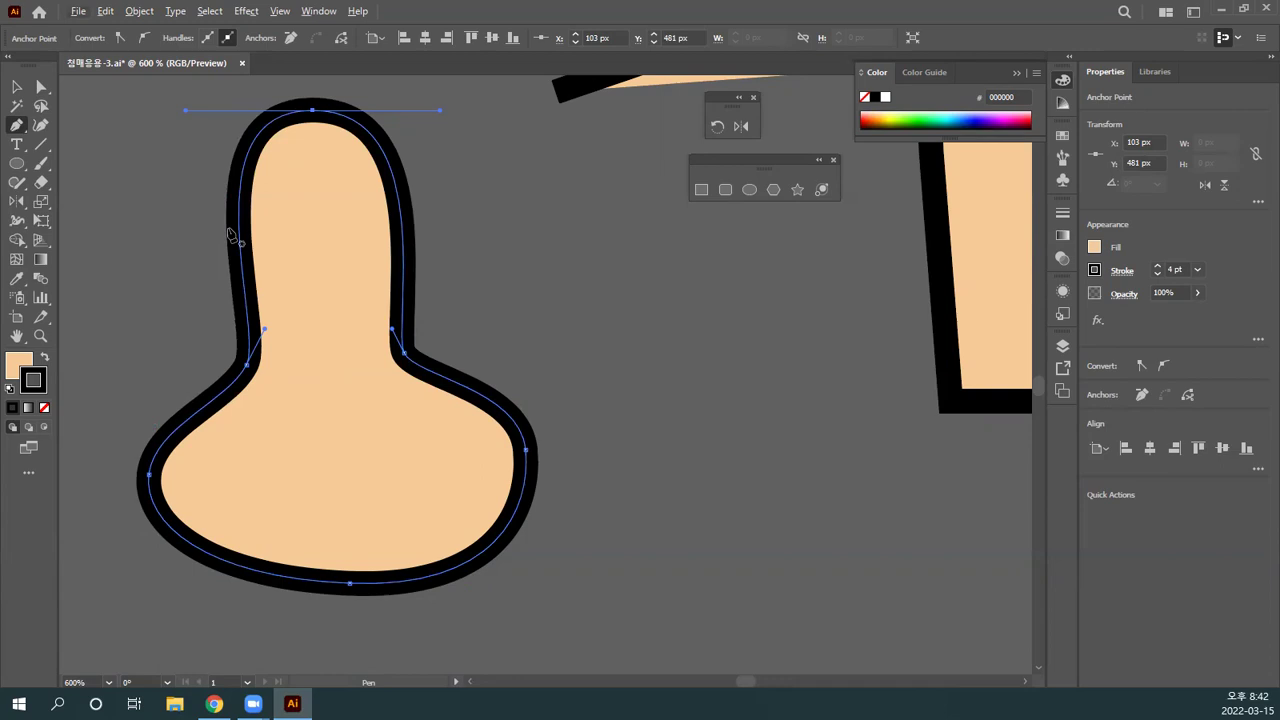
Step: Shift the head shape slightly and set its stroke weight to 1 pt
key("v")
left_click_drag(331, 347, 331, 342)
key("ctrl+z")
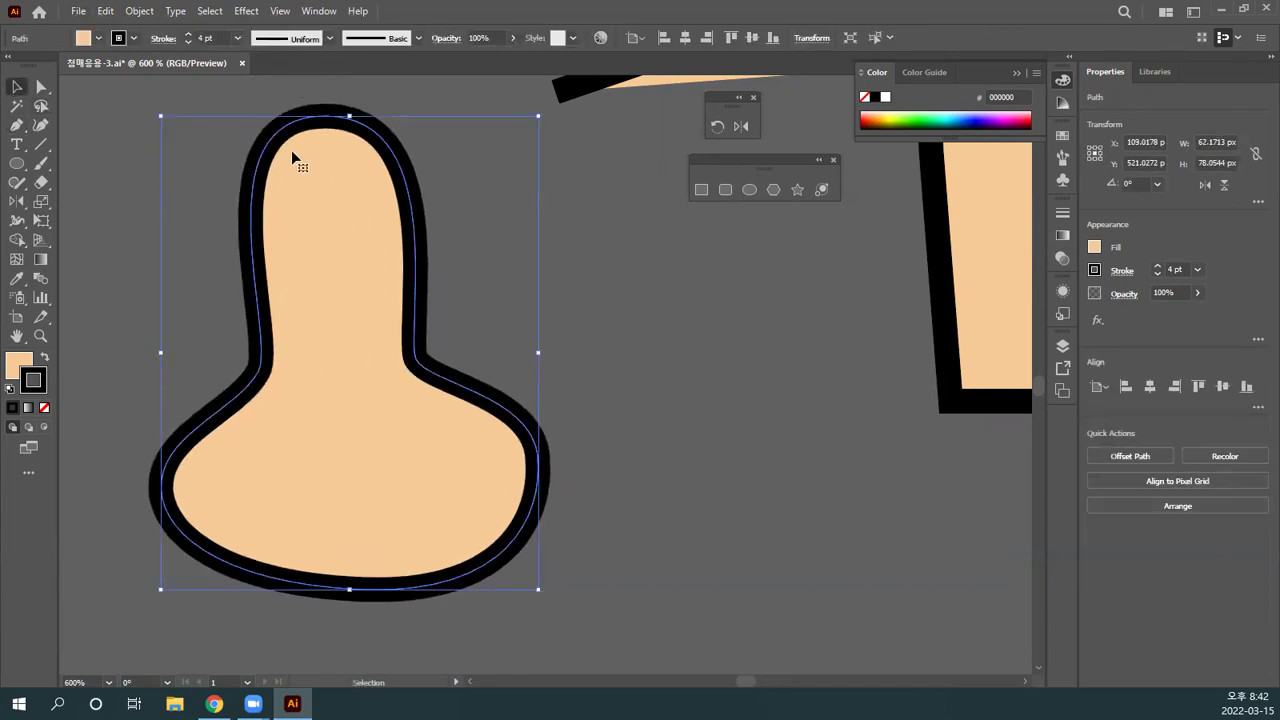
left_click(187, 43)
left_click(187, 44)
left_click(187, 43)
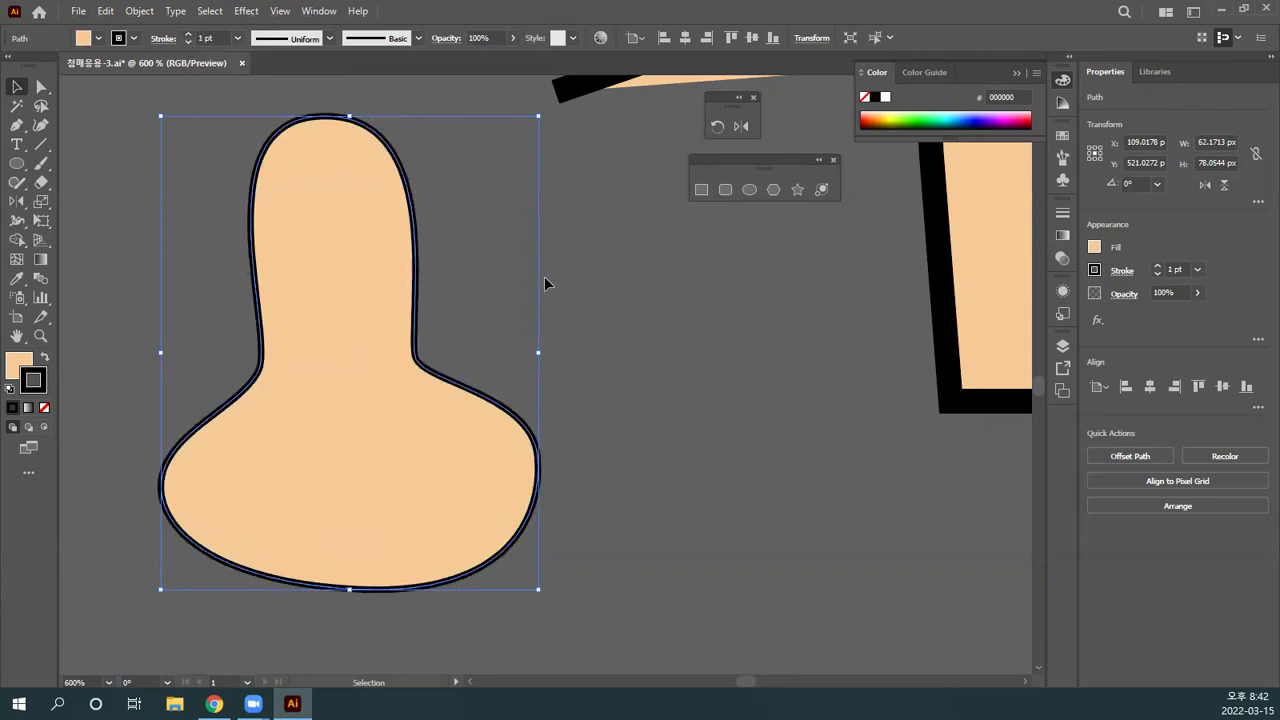
left_click(630, 337)
left_click(441, 385)
left_click(584, 337)
left_click(443, 443)
left_click(586, 317)
left_click(452, 410)
left_click(532, 343)
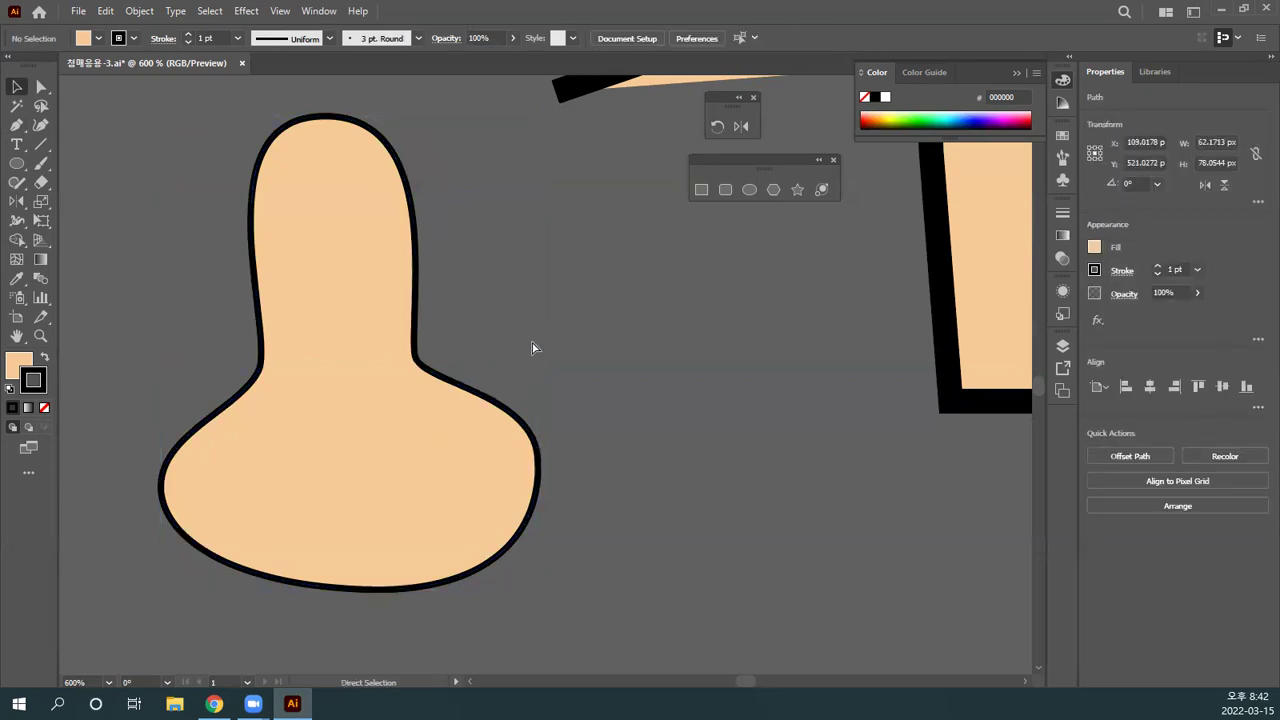
Step: Draw a 17 by 29 px ellipse as the eye on the head's narrow upper part and fill it with white
left_click(15, 166)
left_click_drag(272, 155, 373, 334)
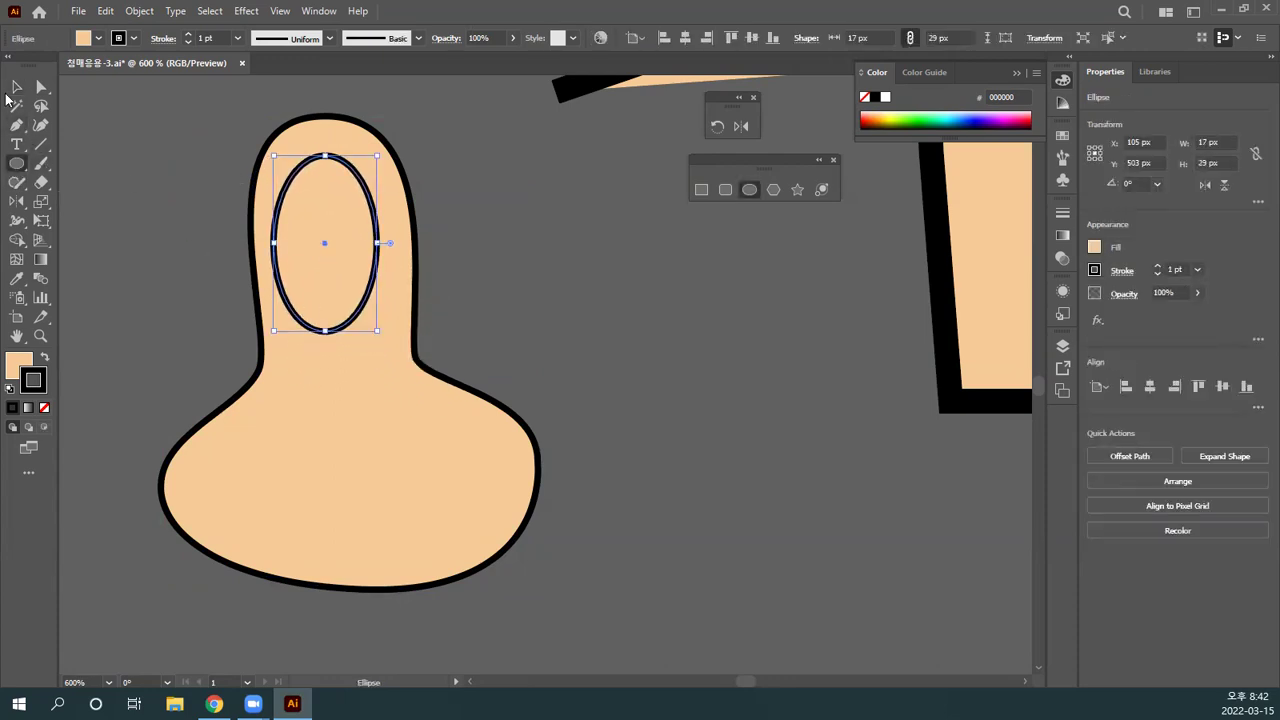
left_click(16, 87)
left_click_drag(332, 276, 334, 288)
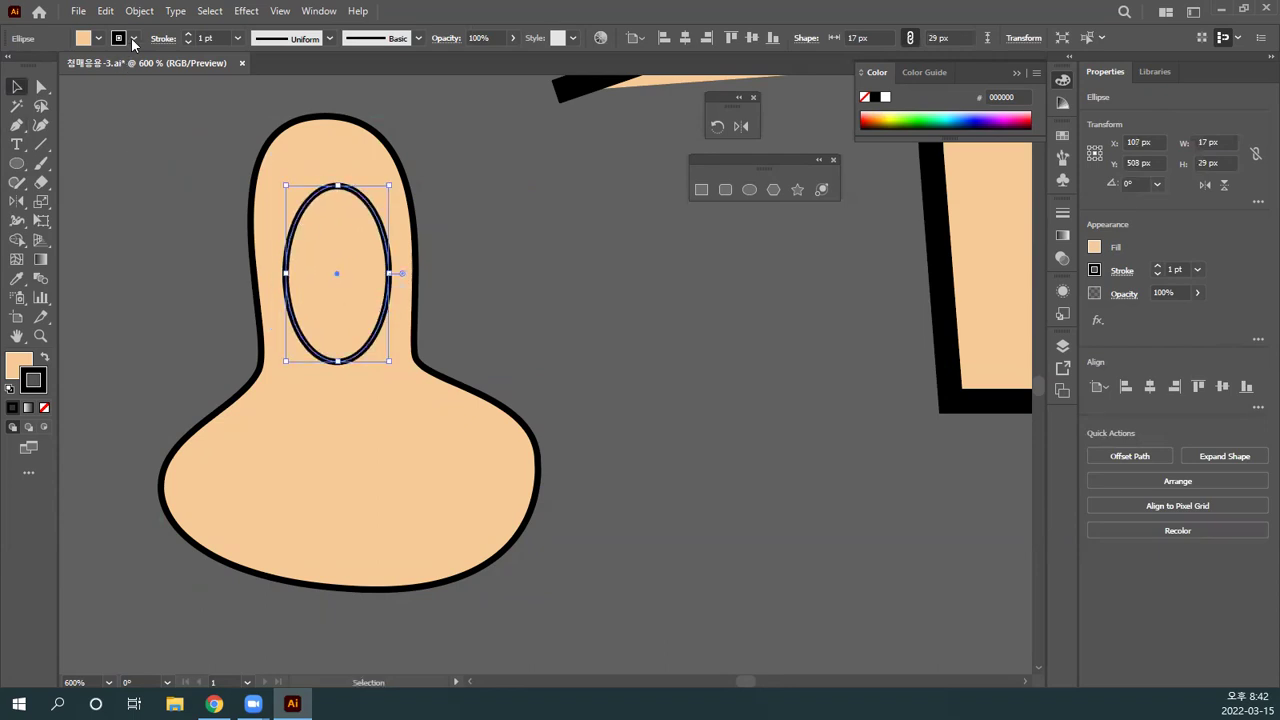
left_click(99, 39)
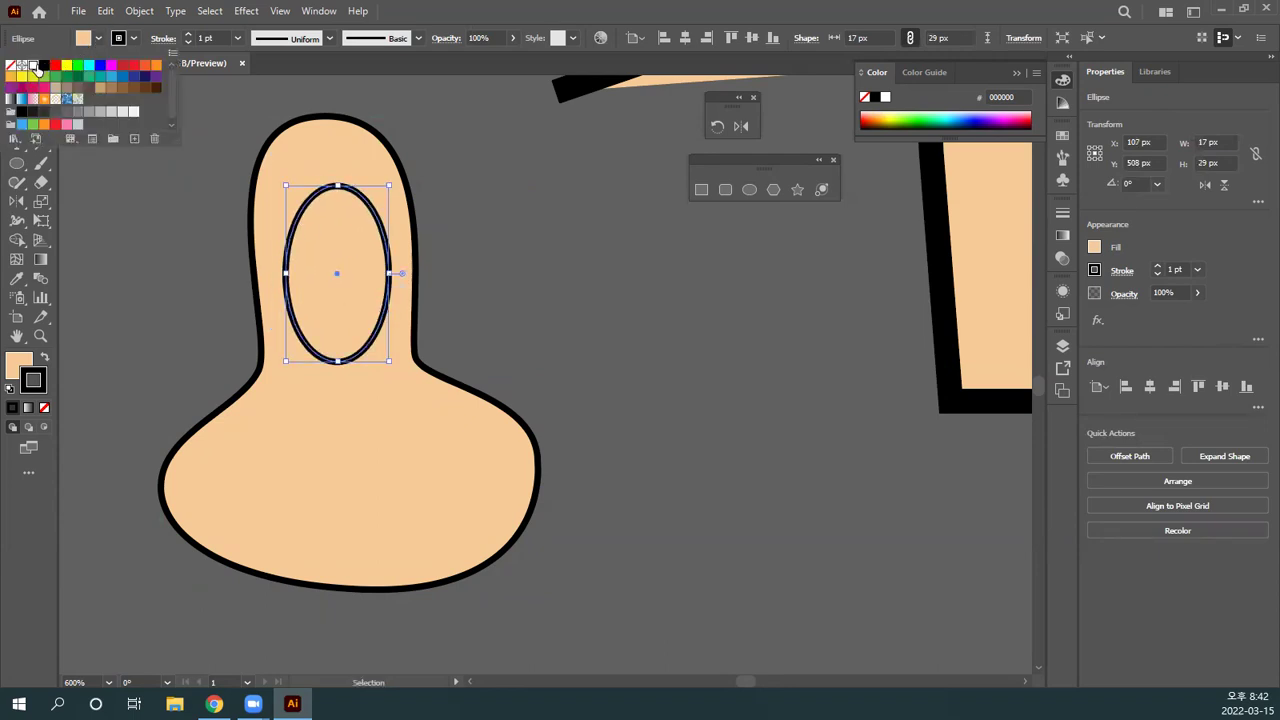
left_click(32, 66)
Step: Move the white ellipse slightly lower within the narrow upper part of the head, rotate it about 3.4°, and deselect it
left_click_drag(360, 303, 365, 316)
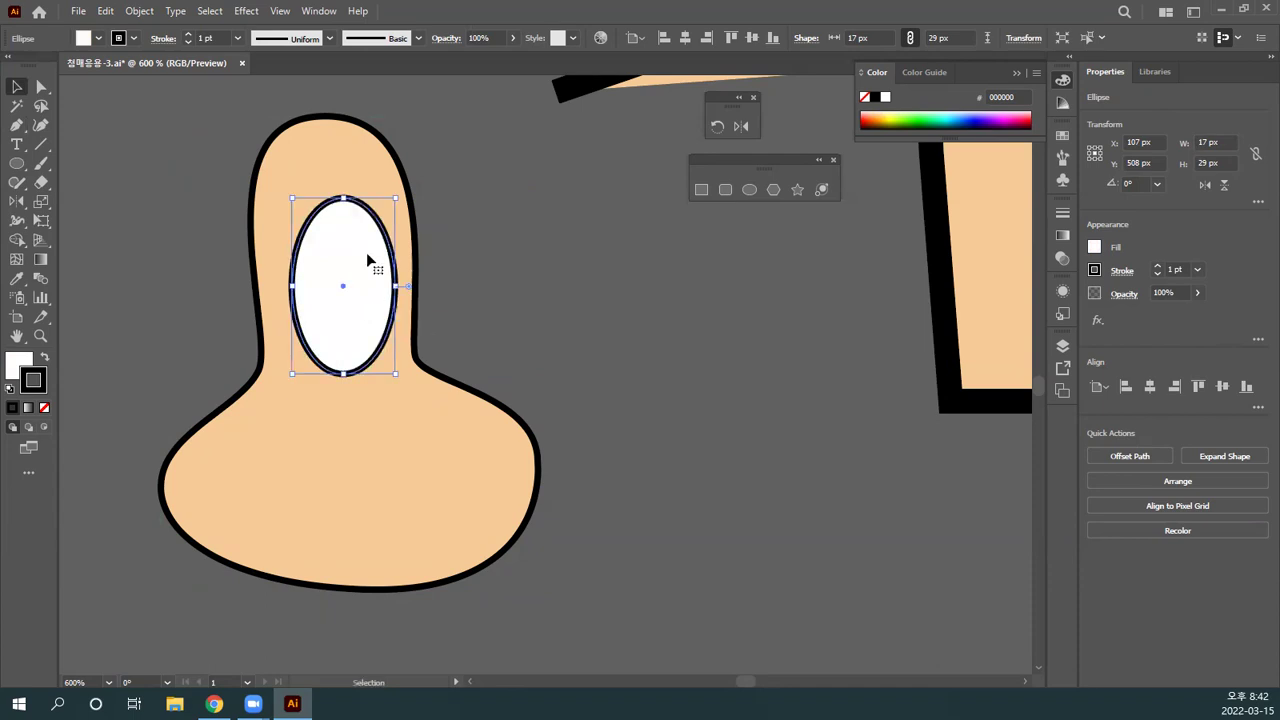
mouse_move(397, 191)
left_mouse_down()
mouse_move(383, 190)
mouse_move(394, 196)
left_mouse_up()
left_click_drag(362, 243, 391, 283)
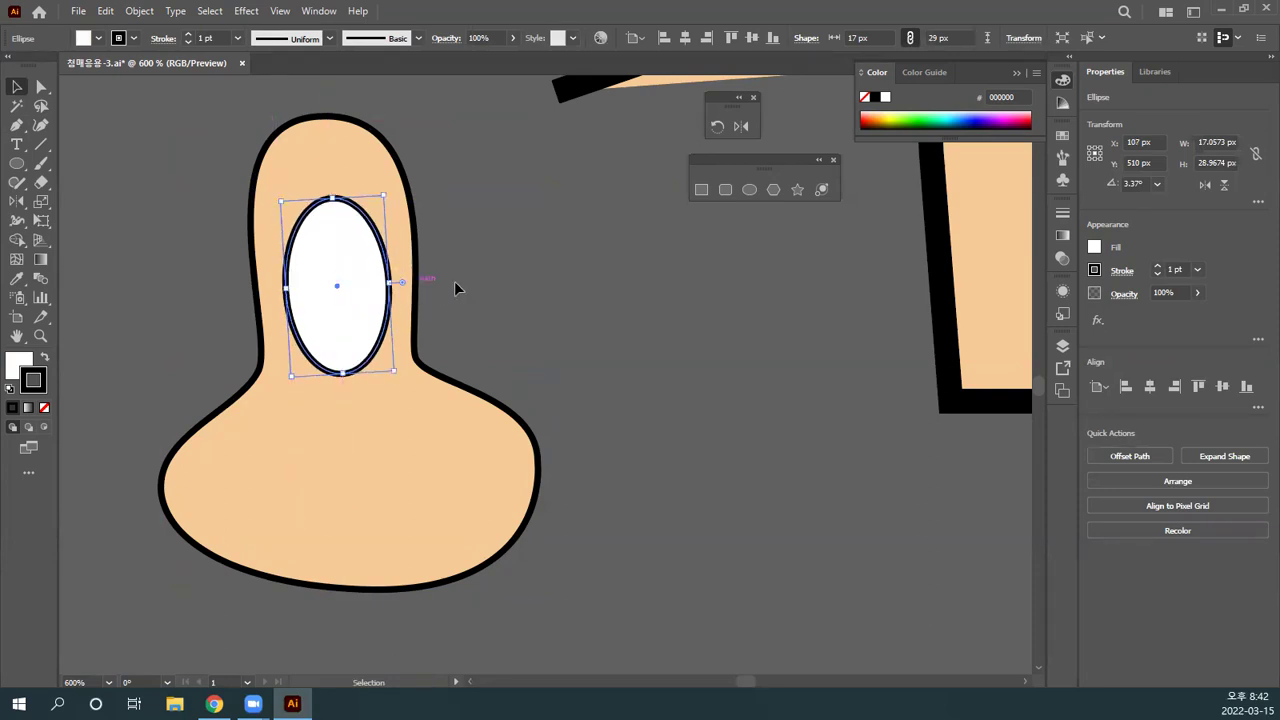
left_click(493, 297)
Step: Draw an open five-anchor V-shaped mouth line with short outer ends, about 42 by 11 px, across the wide lower part of the head
left_click(17, 127)
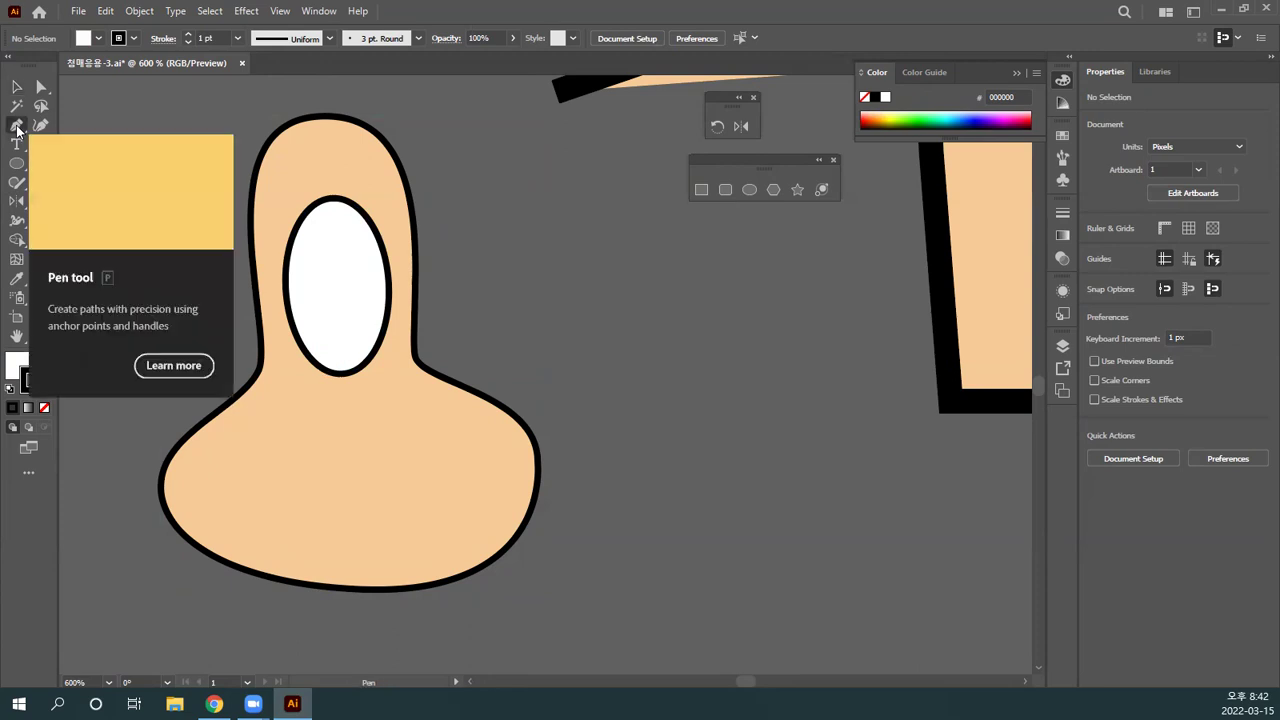
left_click(213, 484)
left_click(243, 477)
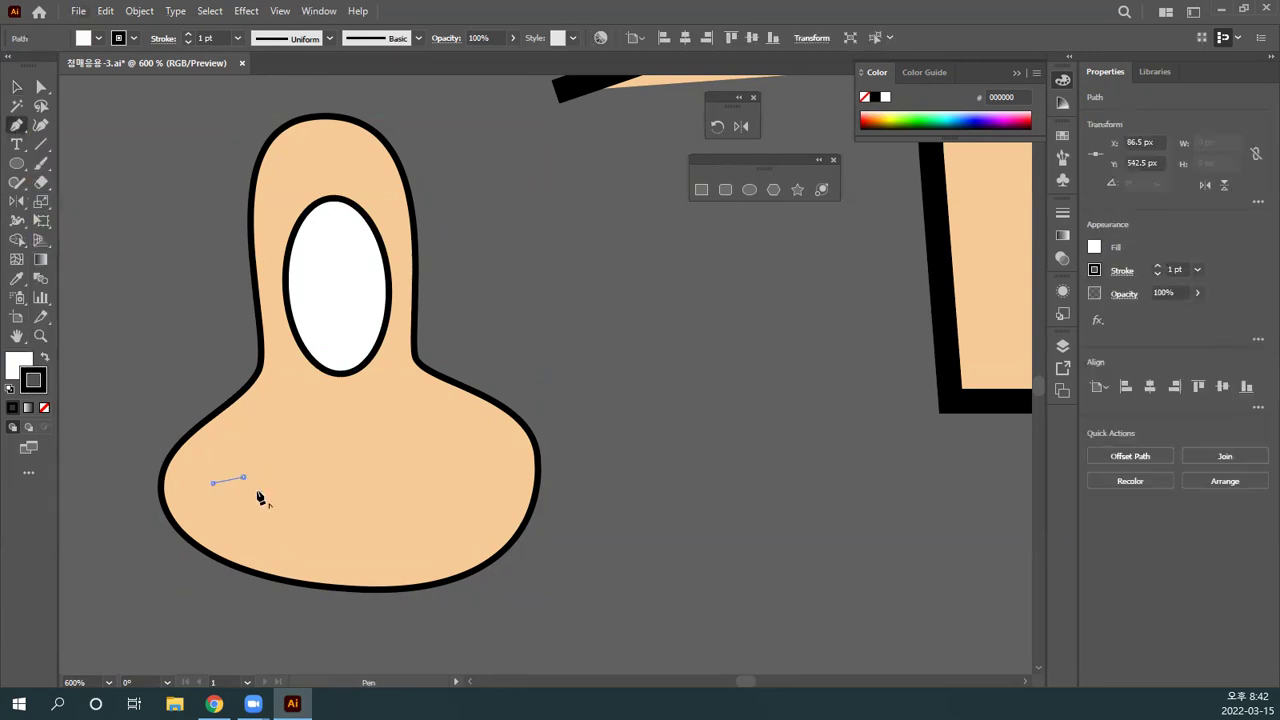
left_click(364, 539)
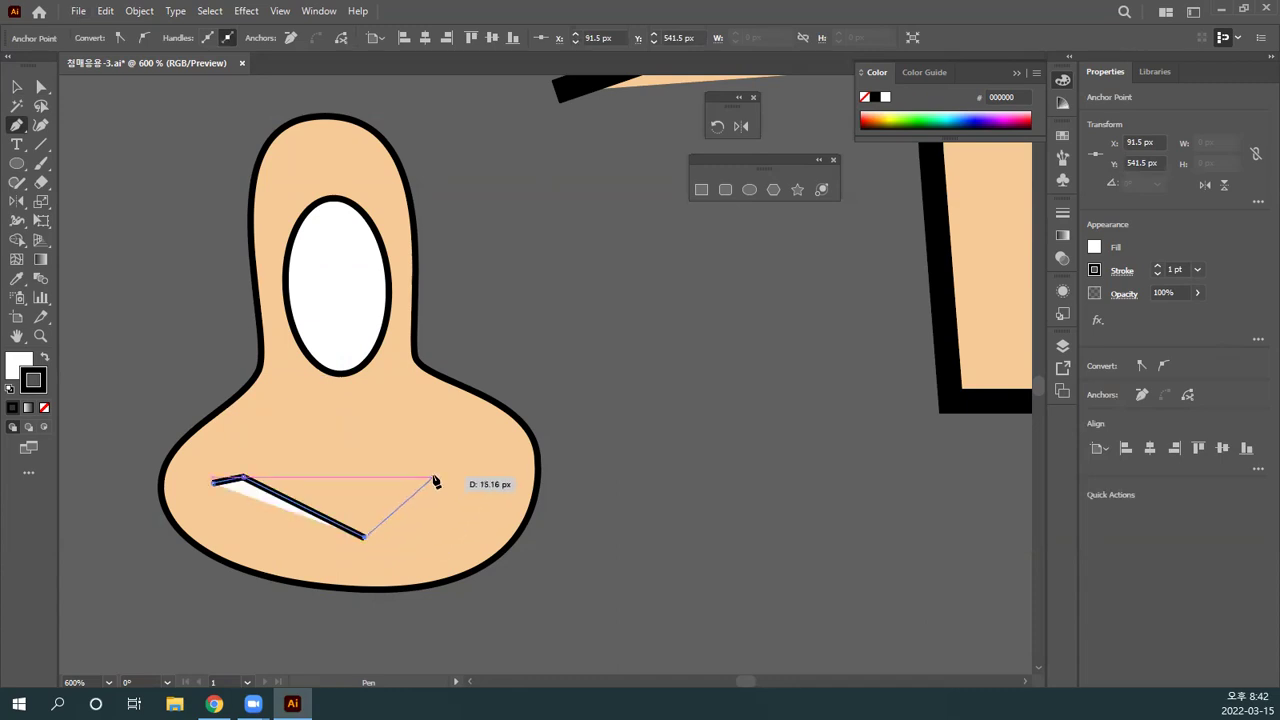
left_click(437, 470)
left_click(466, 471)
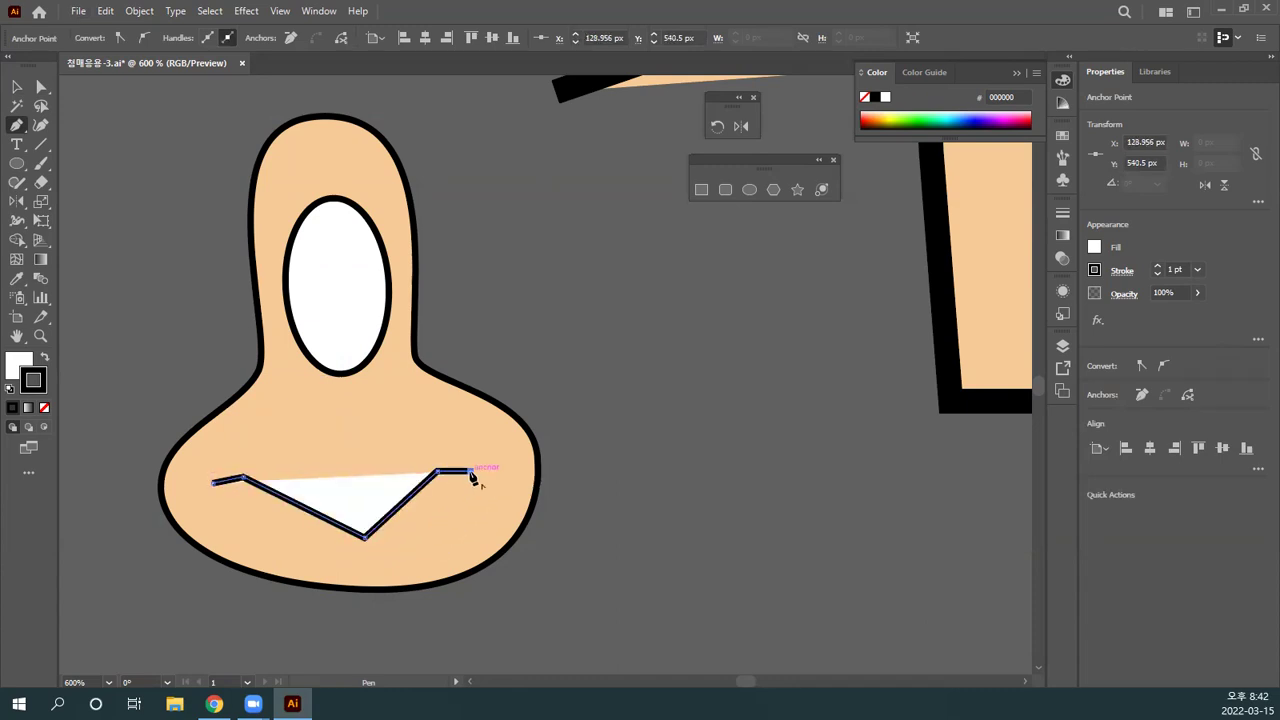
left_click(466, 440, "ctrl")
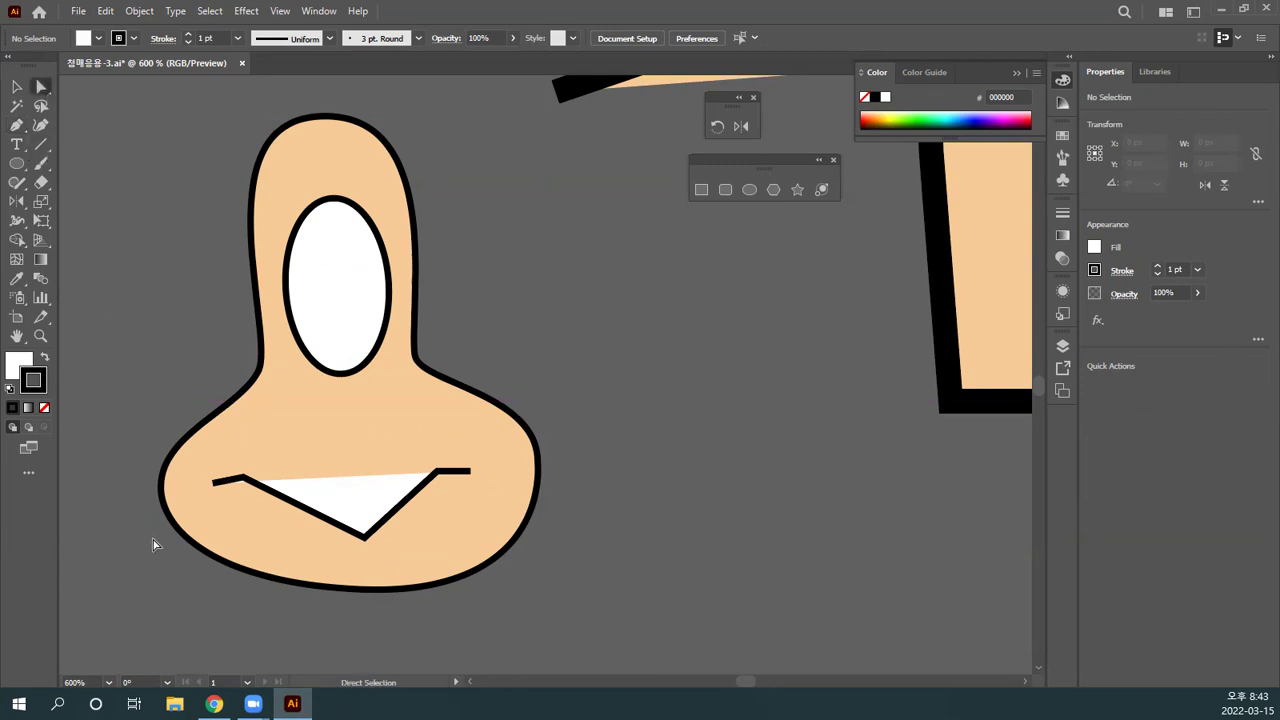
Step: Select the mouth line and apply the head's fill colour to it with the Eyedropper
left_click(306, 490)
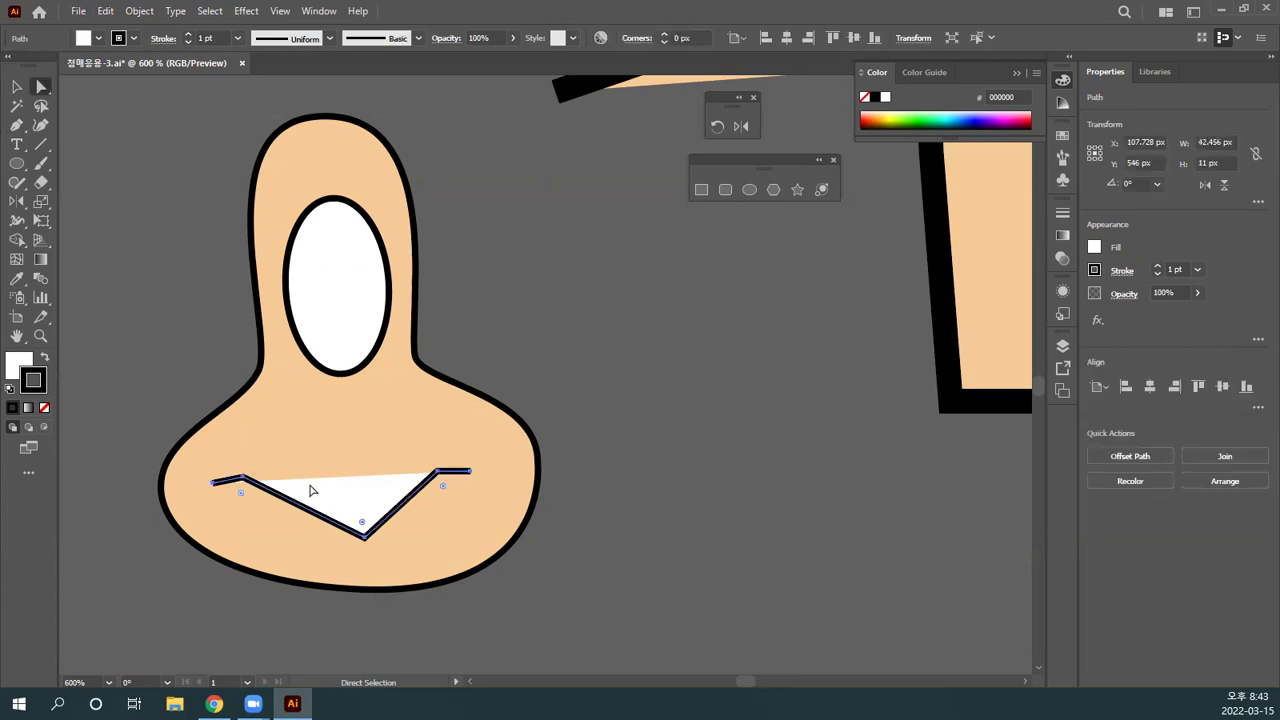
left_click(17, 278)
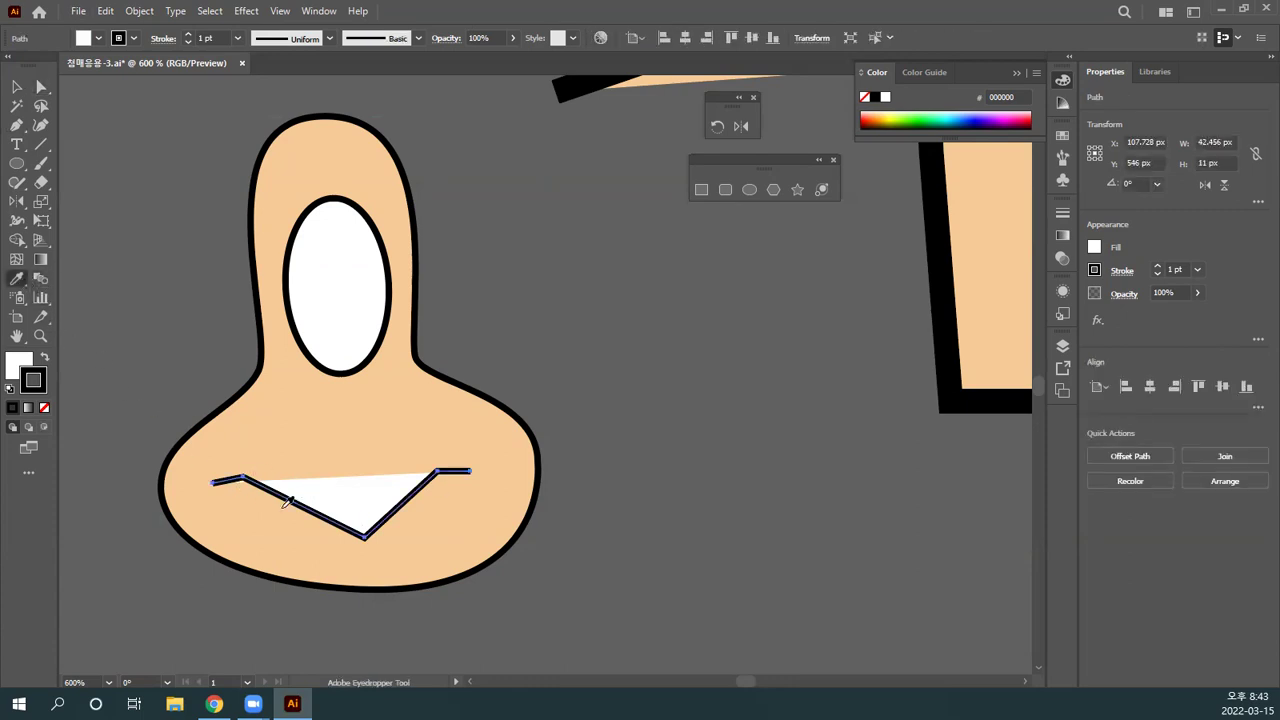
left_click(290, 421)
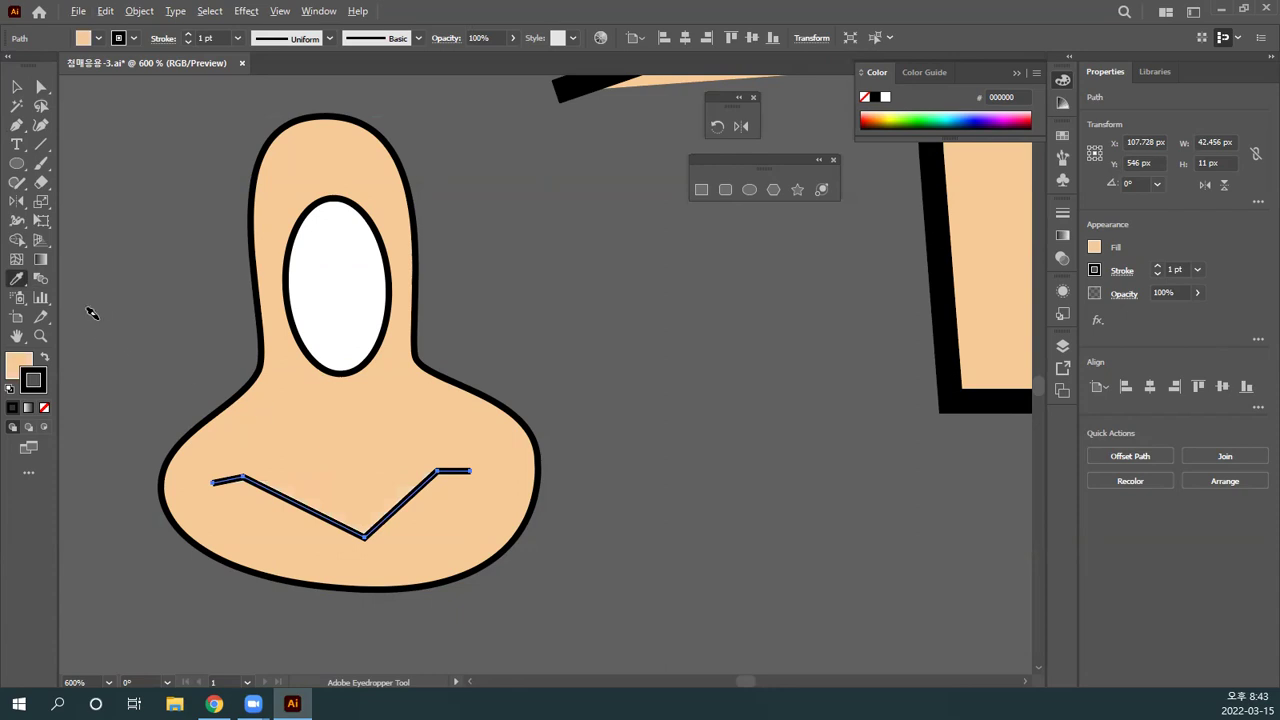
Step: Move the mouth line slightly up within the head, pull its lowest anchor into a smooth curve, and deselect it
left_click(17, 87)
mouse_move(368, 522)
left_mouse_down()
mouse_move(722, 510)
mouse_move(800, 536)
mouse_move(368, 510)
left_mouse_up()
key("p")
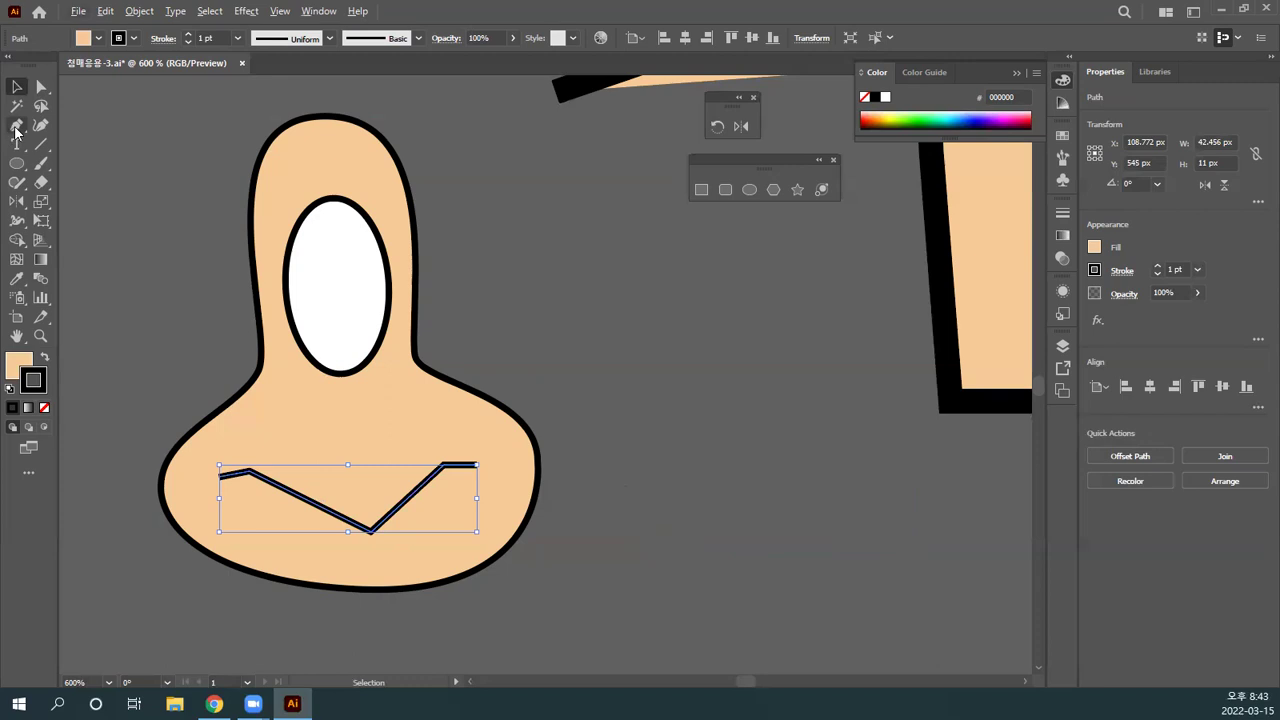
left_click_drag(370, 532, 474, 520)
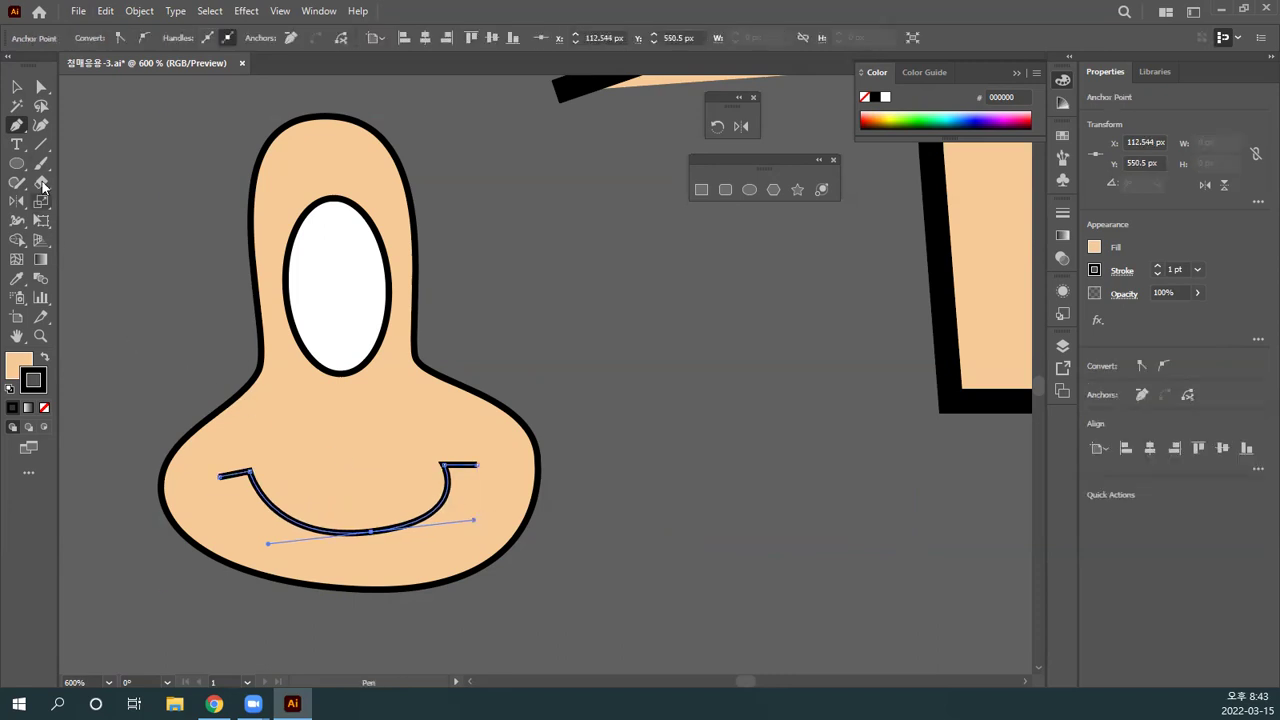
left_click(17, 87)
left_click(550, 333)
left_click_drag(549, 357, 549, 271)
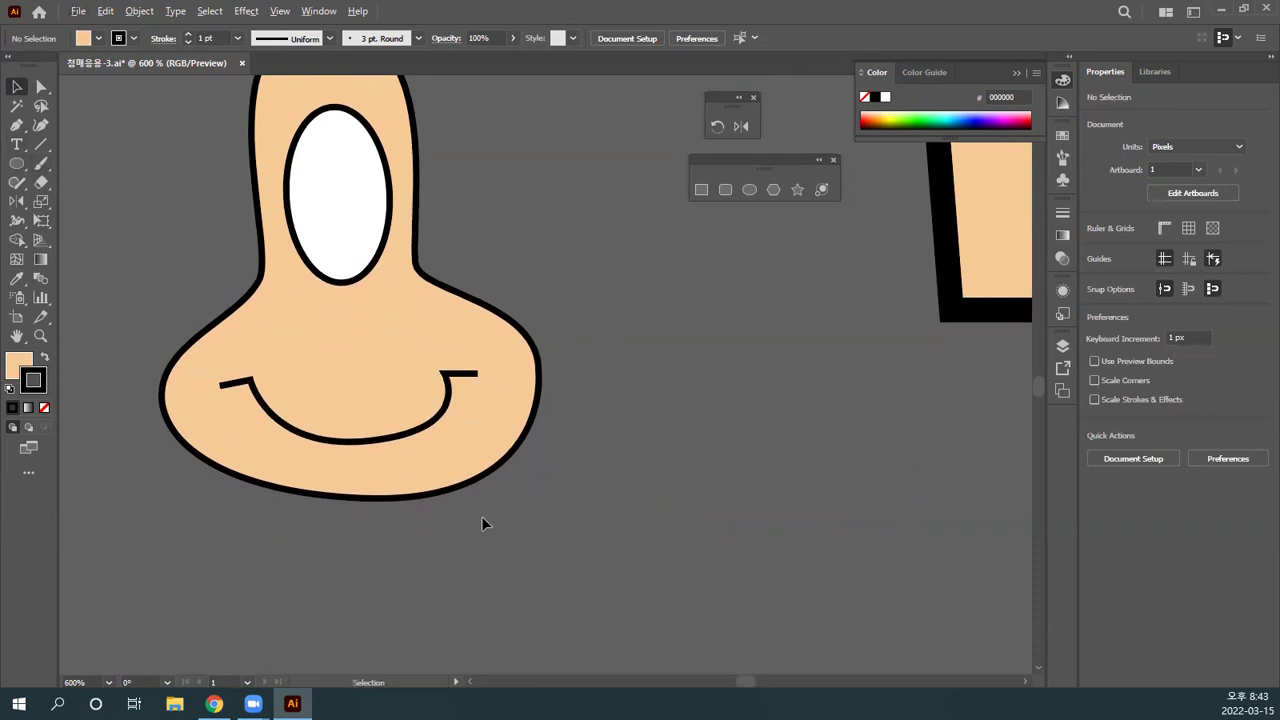
Step: Move the curved mouth shape off the head to the empty area just right of it and deselect it
left_click_drag(411, 430, 655, 418)
left_click(747, 548)
left_click(727, 523)
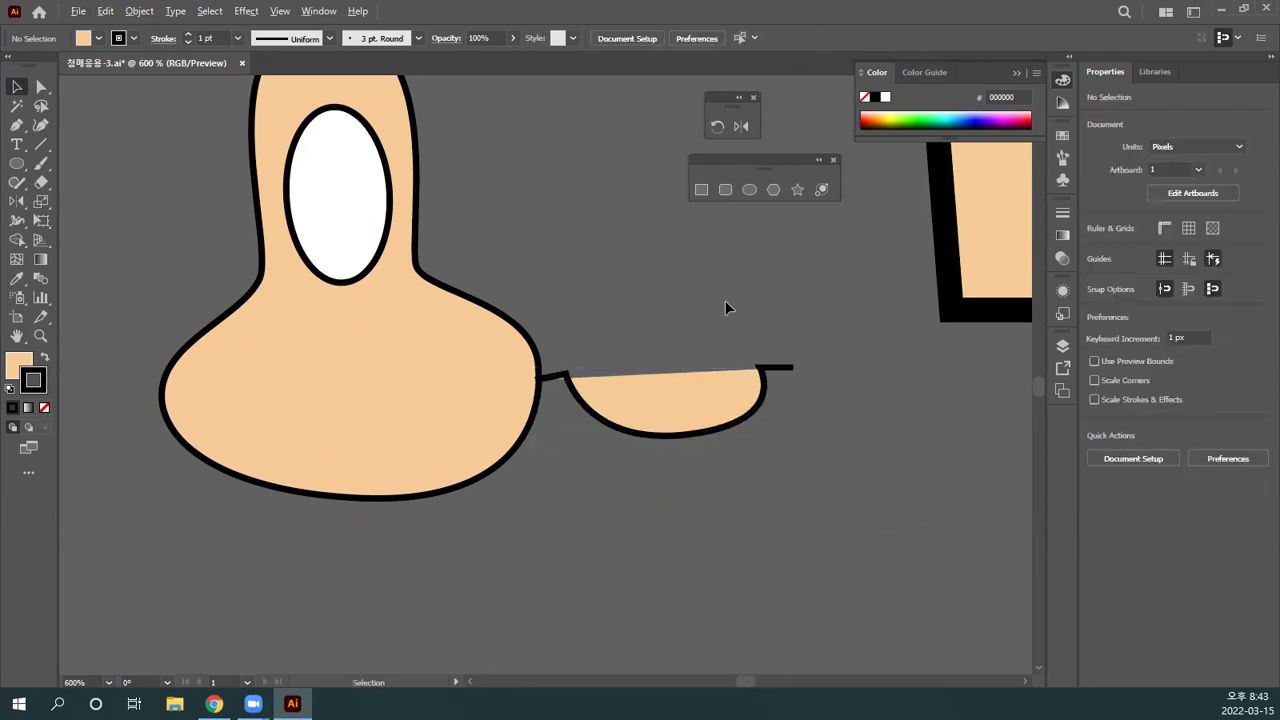
Step: Draw a 9 by 20 px upright rectangle as the tongue over the mouth's lower edge and fill it with orange-red
left_click(700, 190)
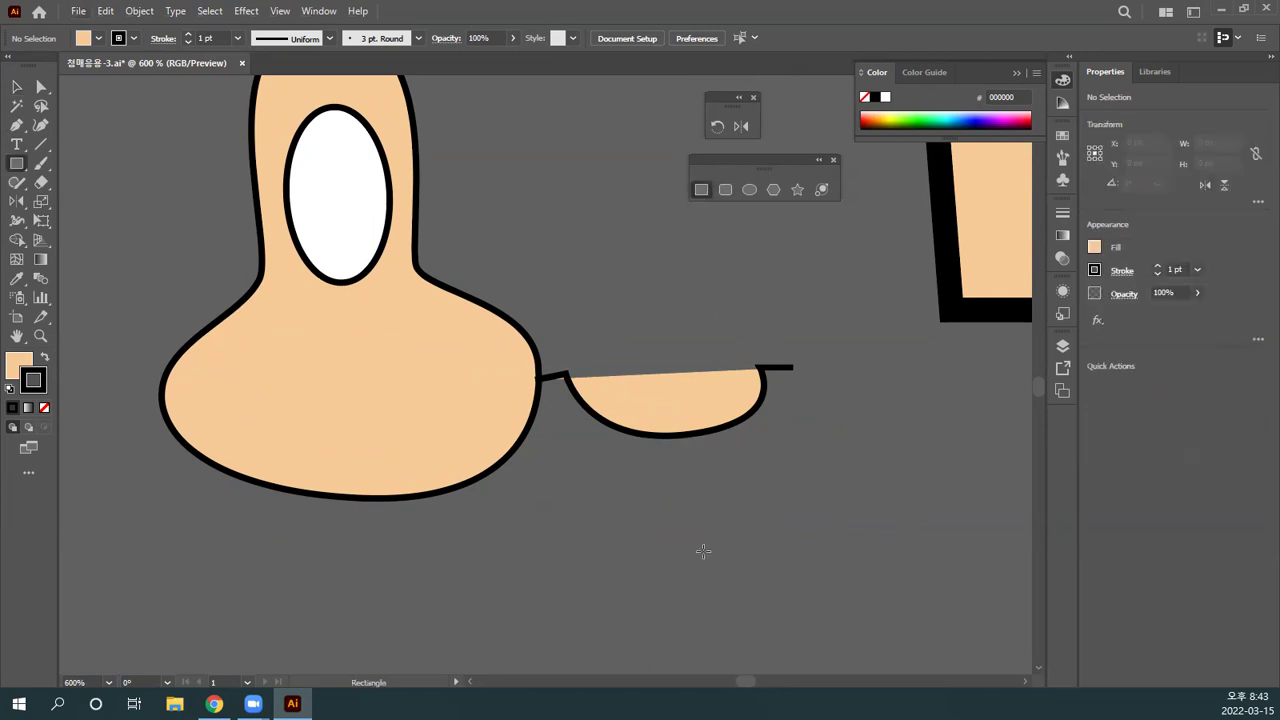
left_click_drag(660, 397, 716, 517)
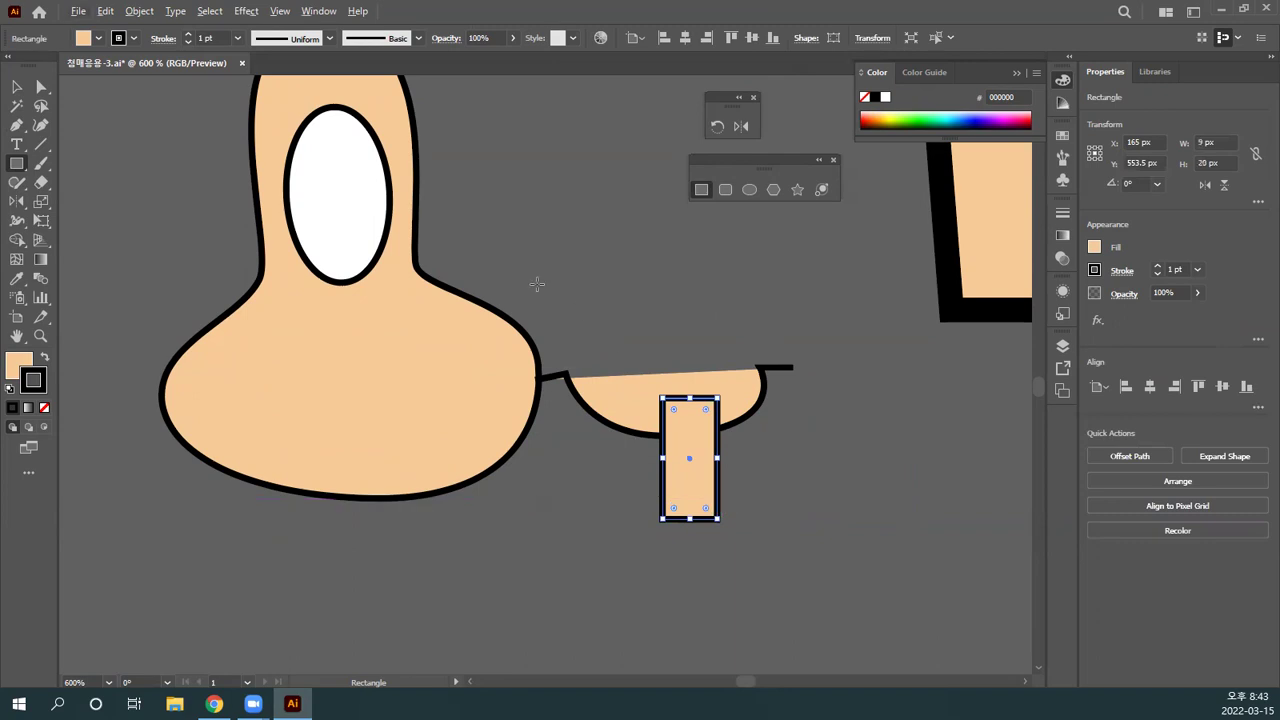
left_click(96, 38)
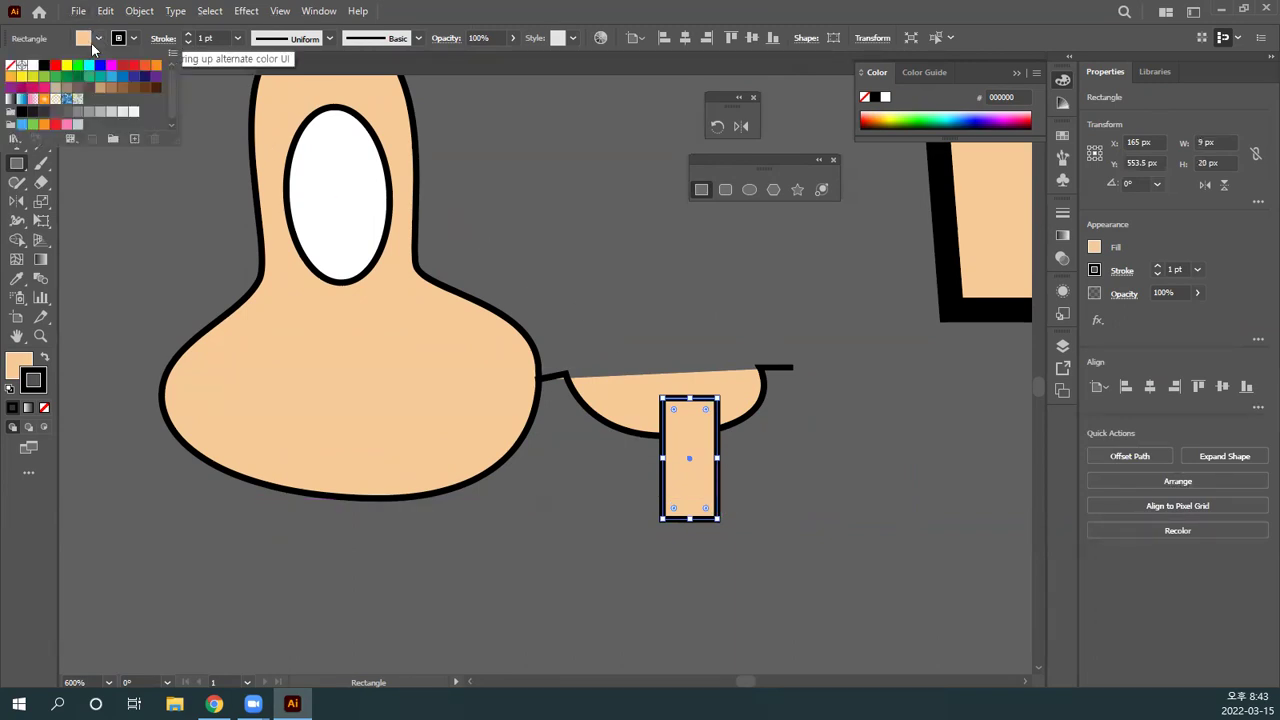
left_click(145, 67)
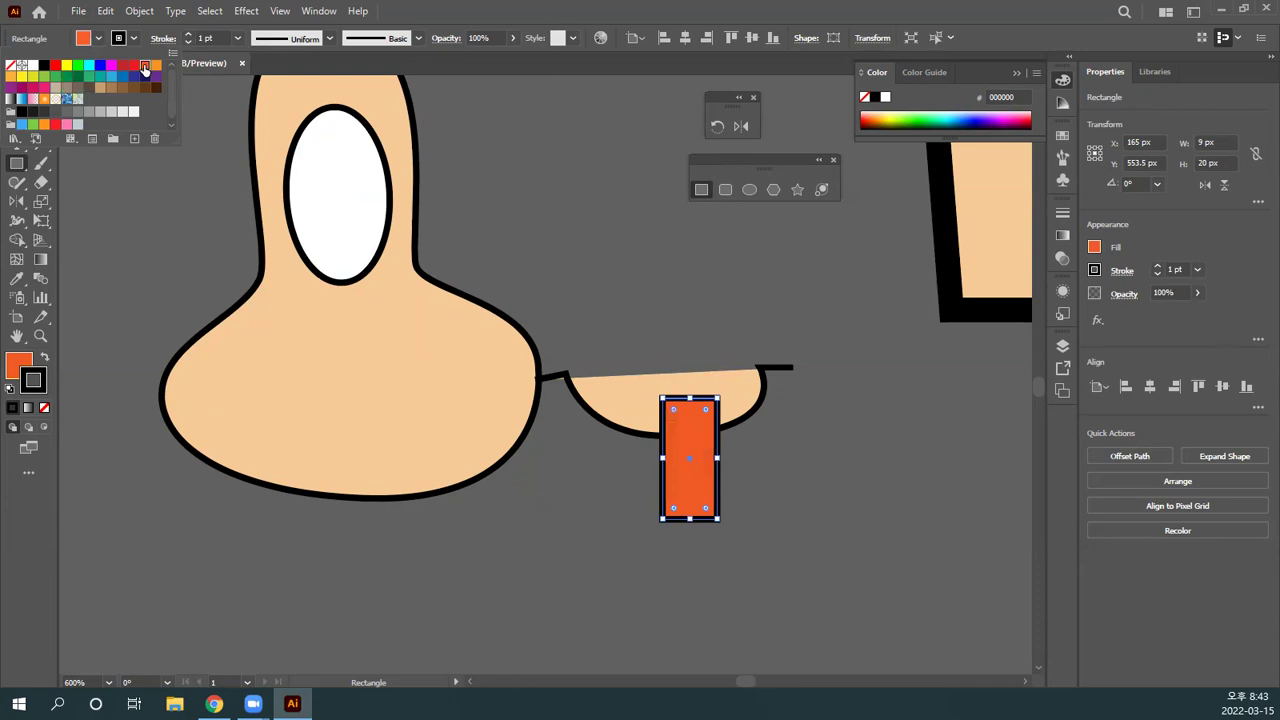
key("Escape")
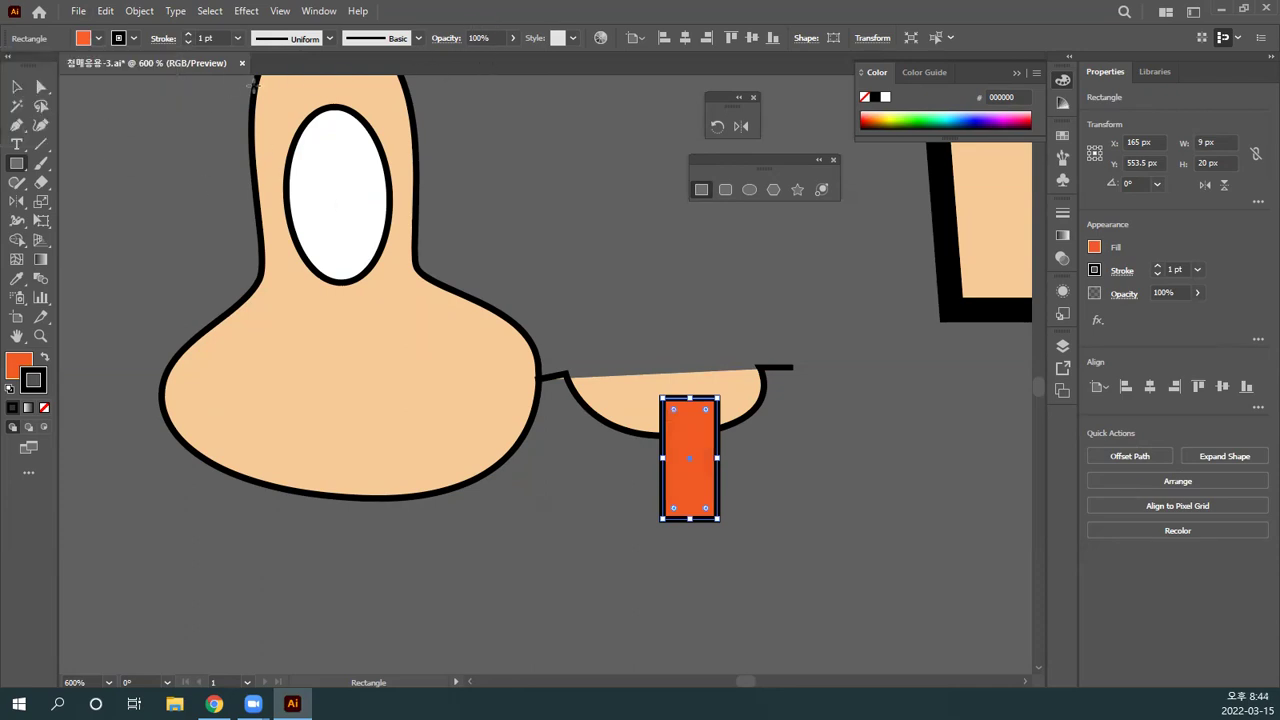
key("v")
left_click(921, 573)
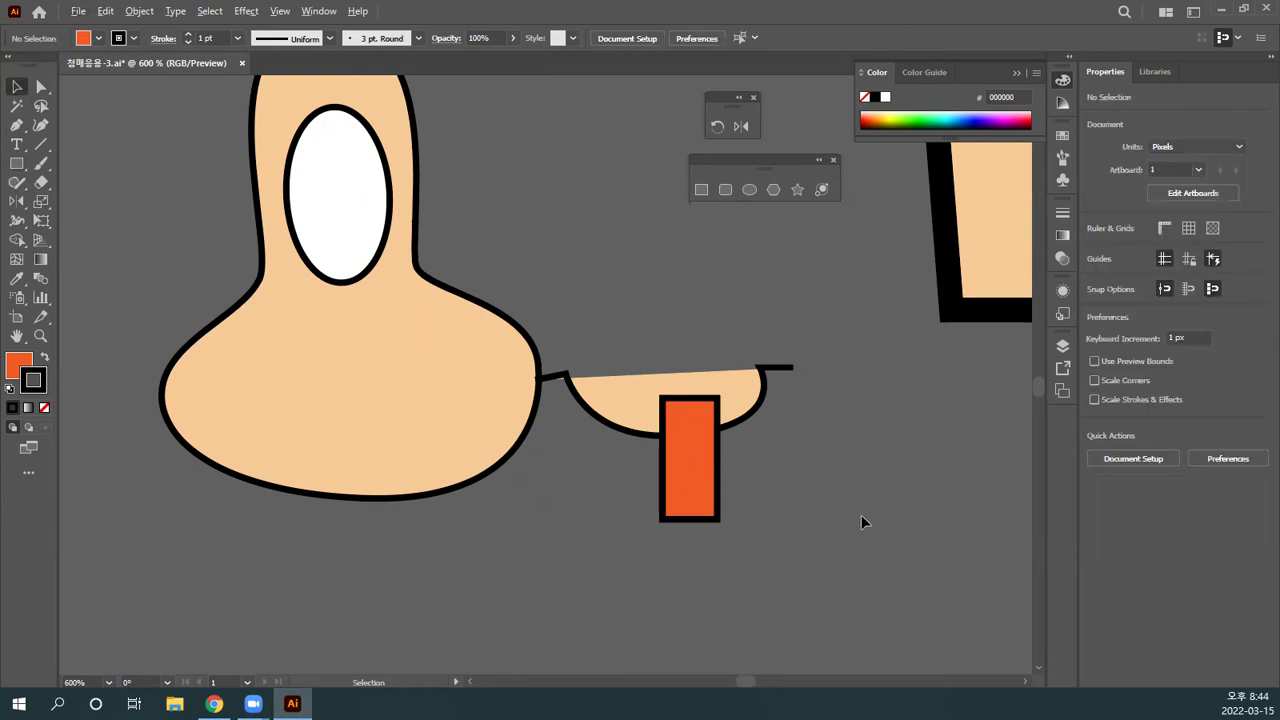
Step: Round all corners of the orange-red tongue rectangle fully into a capsule shape
left_click(707, 410)
left_click_drag(706, 410, 697, 425)
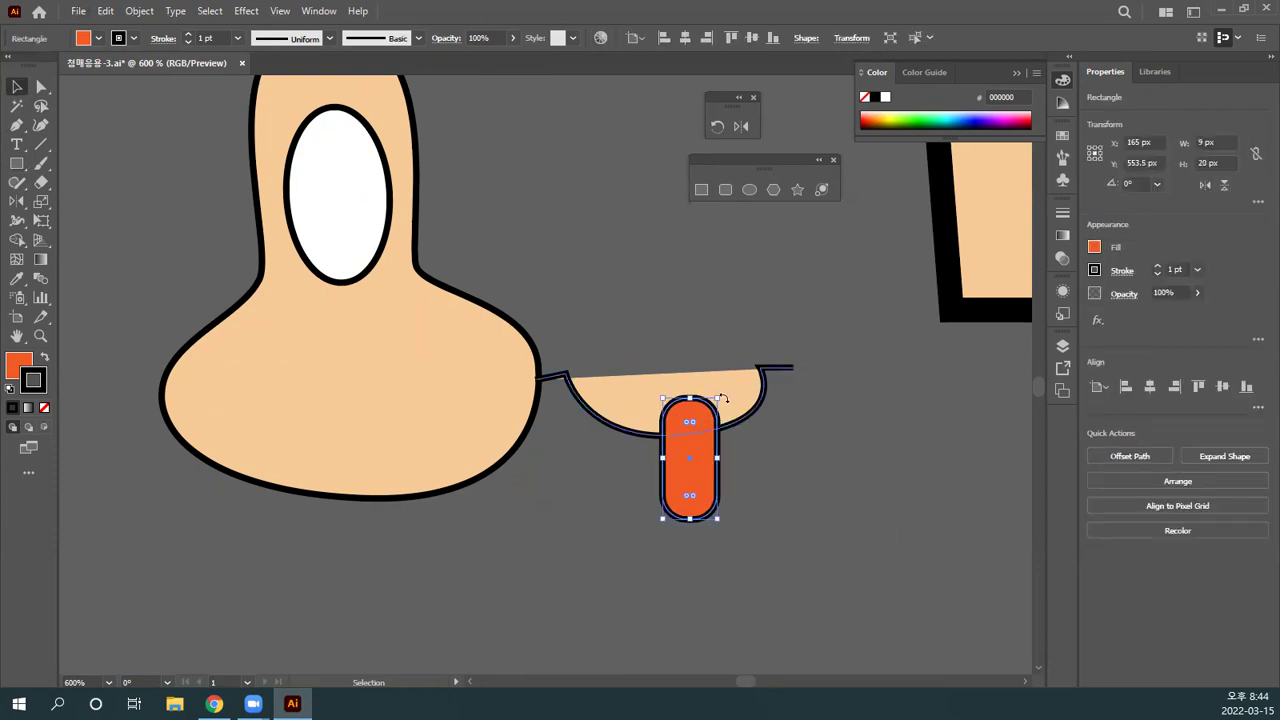
left_click(740, 447)
Step: Rotate the tongue about 27° so its lower end slants right, and place it behind the mouth shape
left_click(712, 425)
left_click_drag(722, 392, 688, 388)
left_click_drag(708, 463, 715, 460)
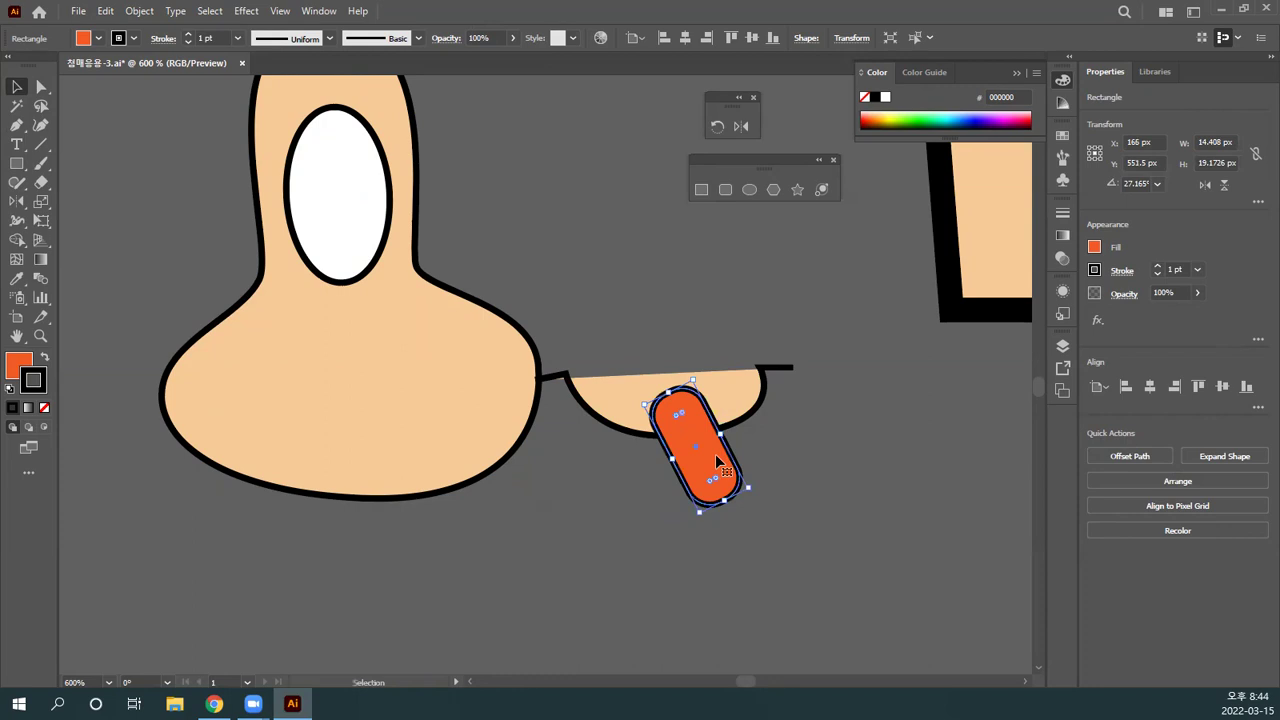
key("ctrl+[")
left_click(777, 441)
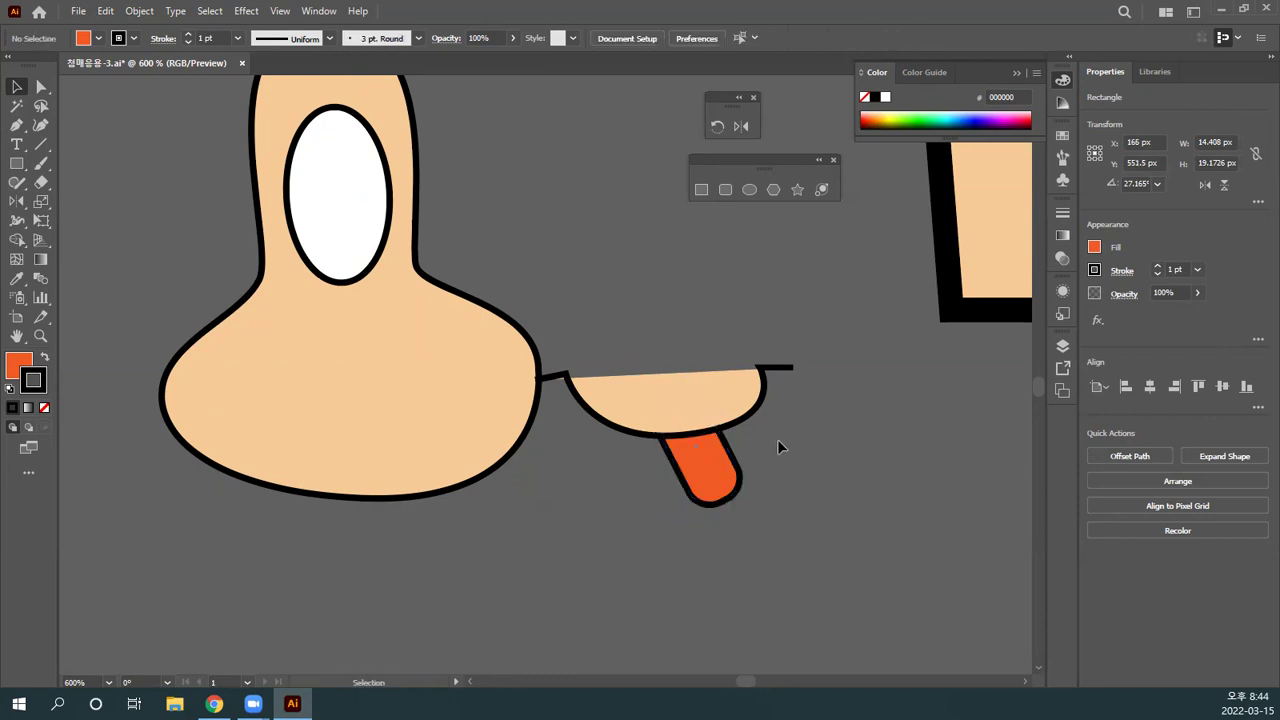
Step: Select the mouth shape and the tongue together
left_click(681, 390)
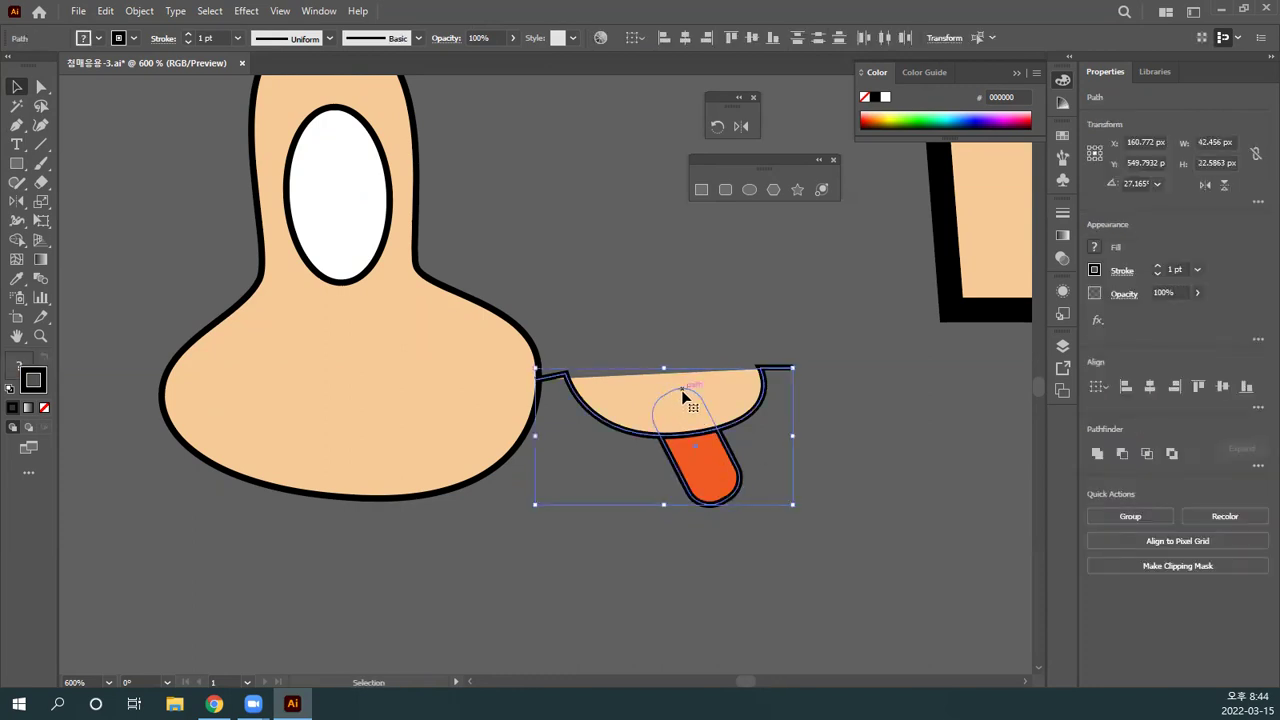
Step: Move the mouth and tongue shapes together onto the lower part of the character's face
left_click_drag(694, 398, 392, 411)
left_click(627, 302)
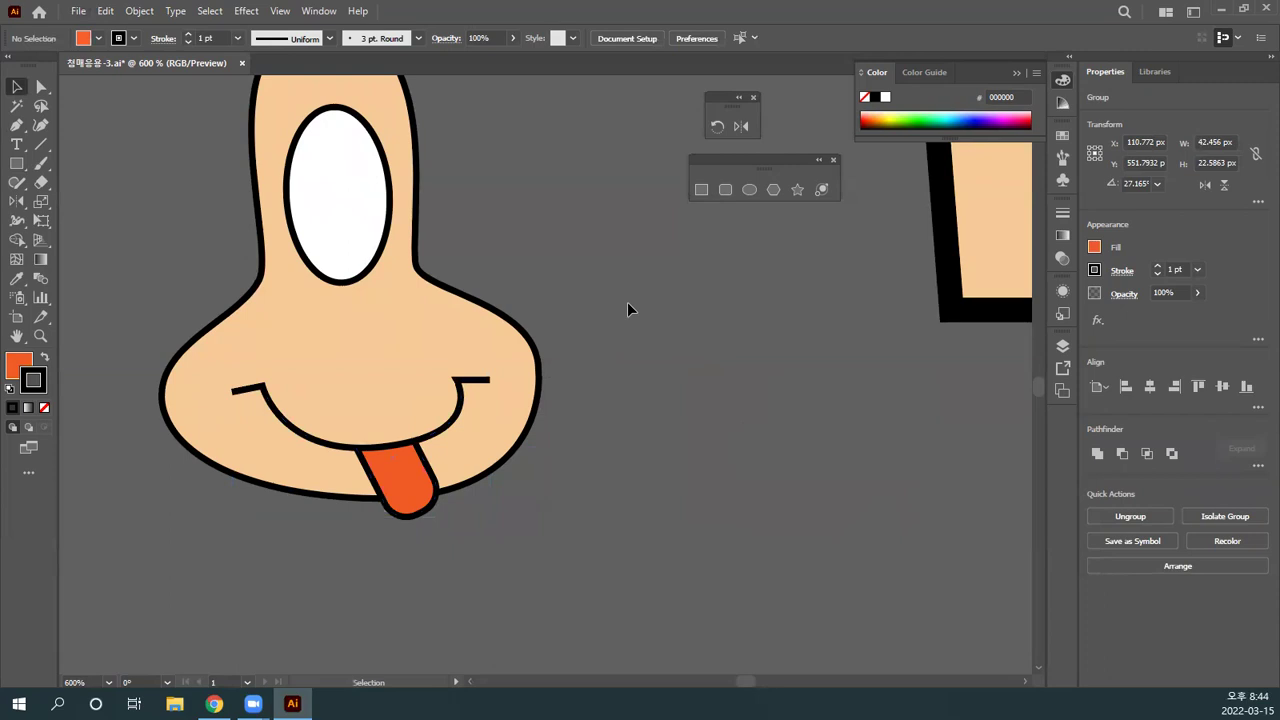
left_click_drag(583, 317, 641, 372)
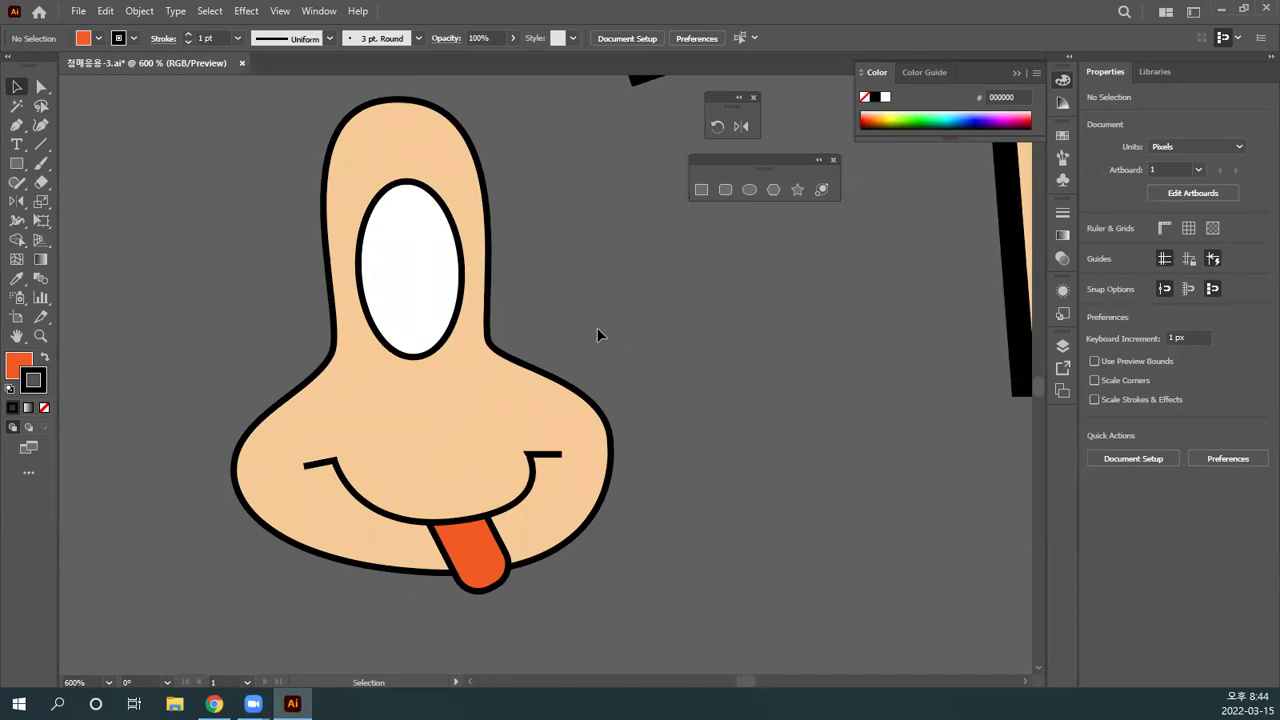
Step: Reshape the white eye by lowering its top anchor point slightly so the oval becomes shorter and flatter on top
left_click(440, 237)
left_click(494, 188)
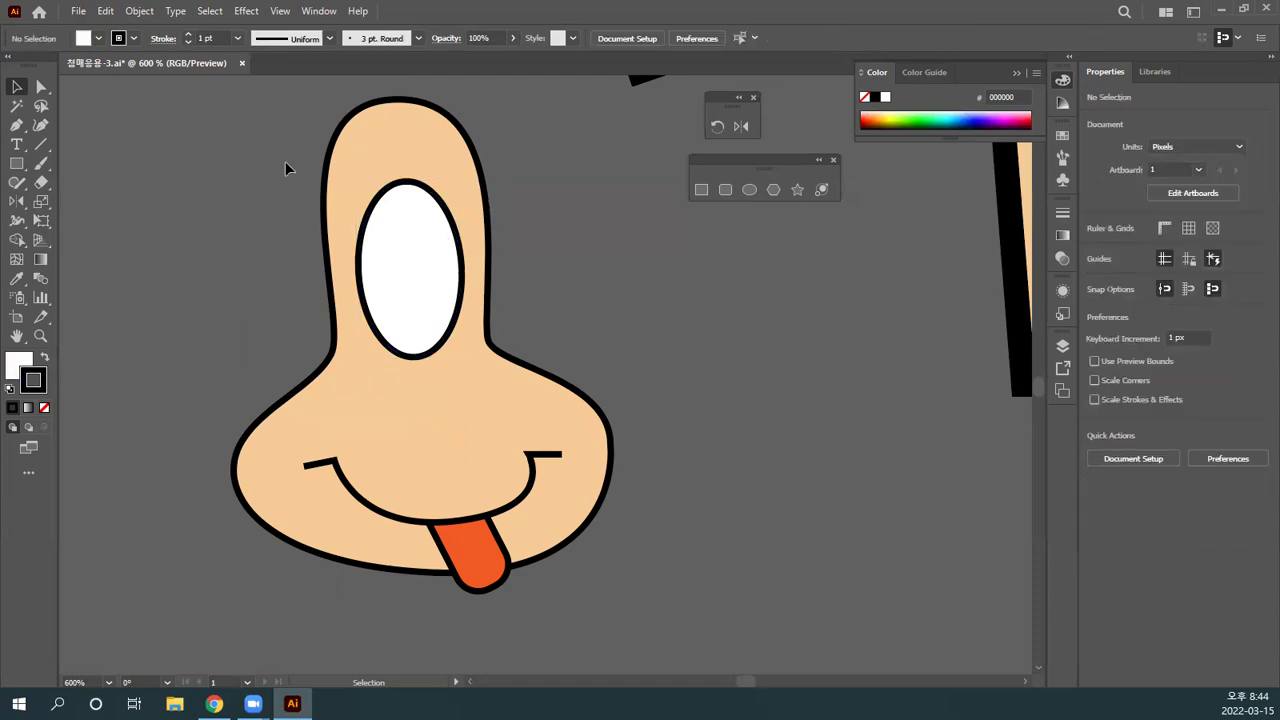
left_click(42, 88)
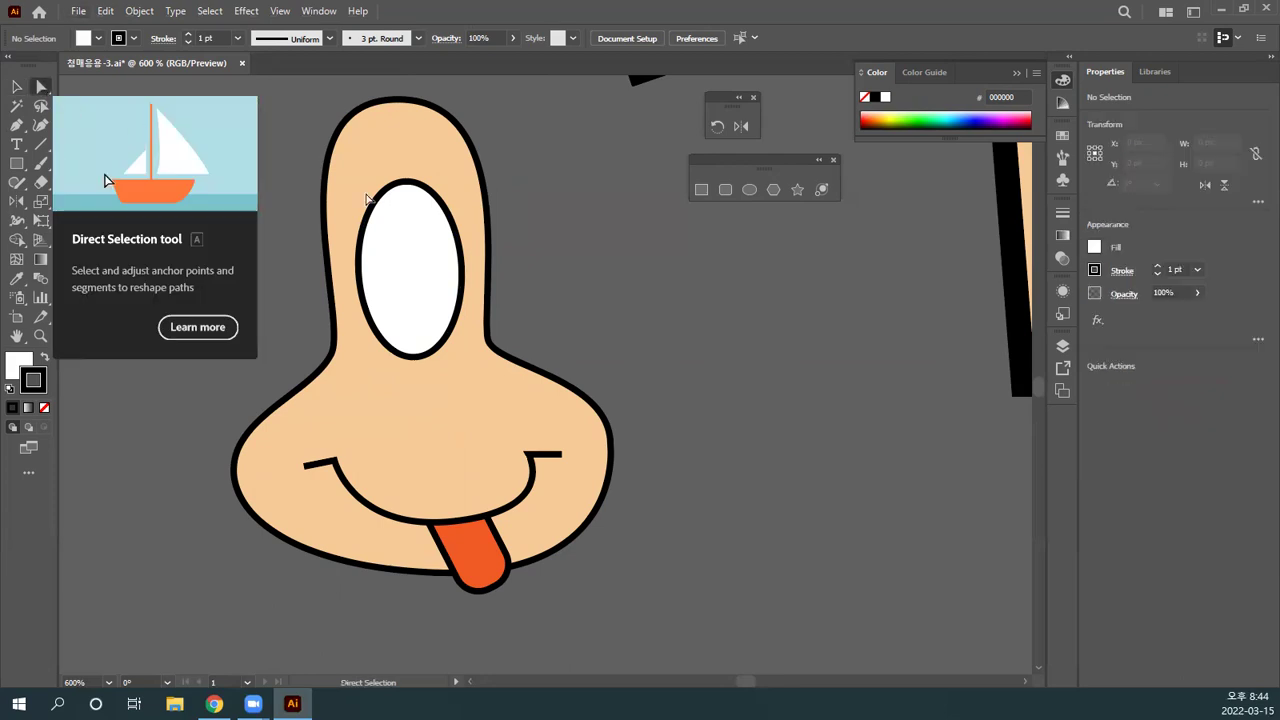
left_click(442, 205)
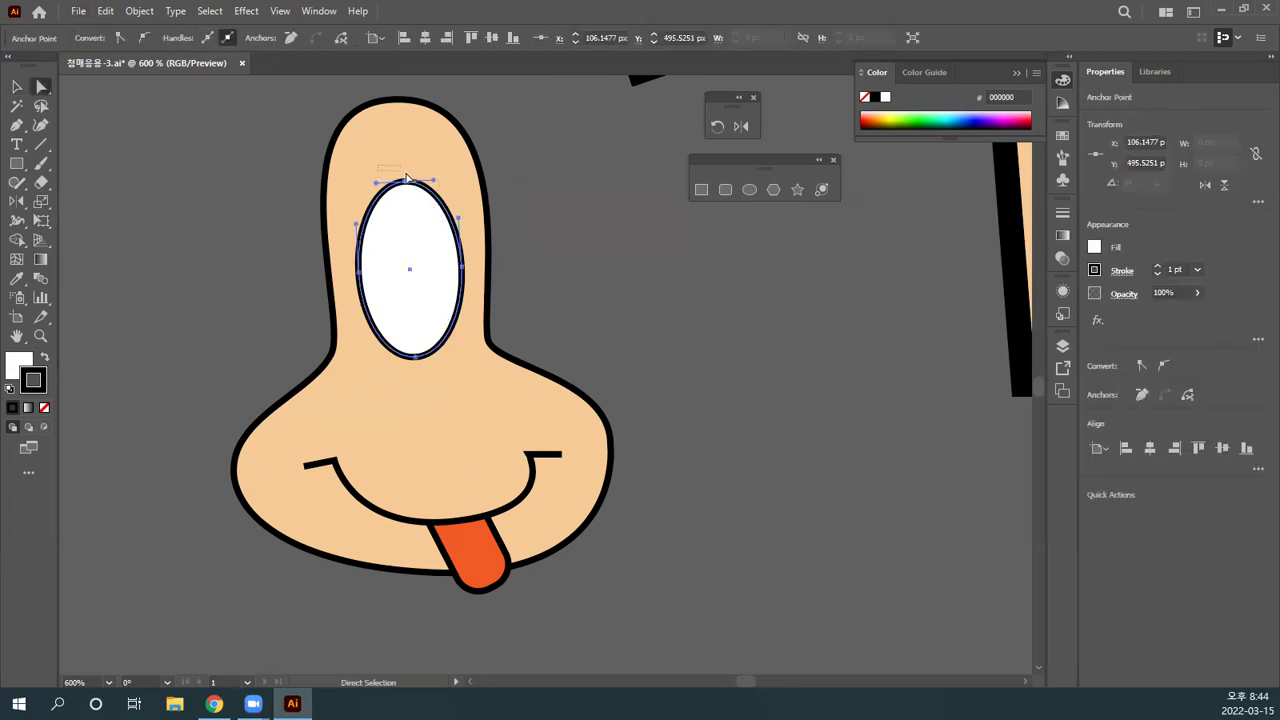
left_click_drag(404, 183, 406, 211)
key("ctrl+shift+a")
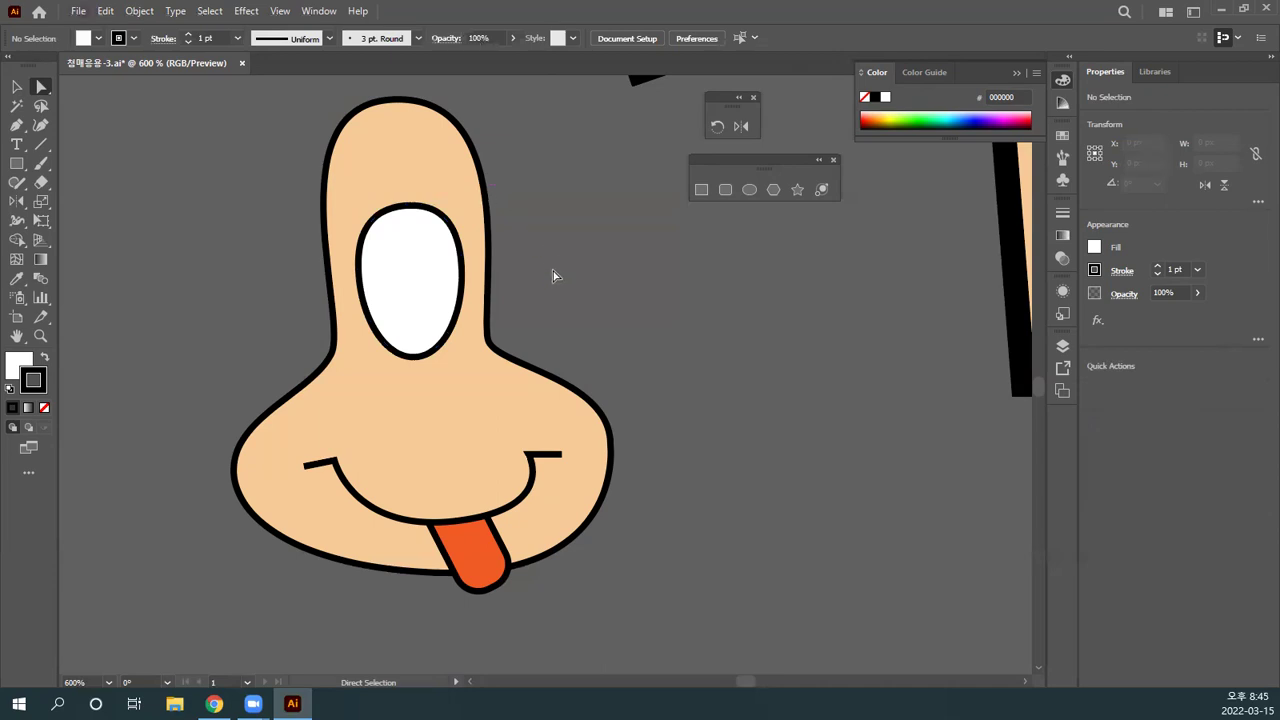
Step: Draw an 8 by 10 px ellipse inside the white eye as a pupil, with a black fill and no stroke
left_click(17, 166)
left_click_drag(17, 168, 33, 187)
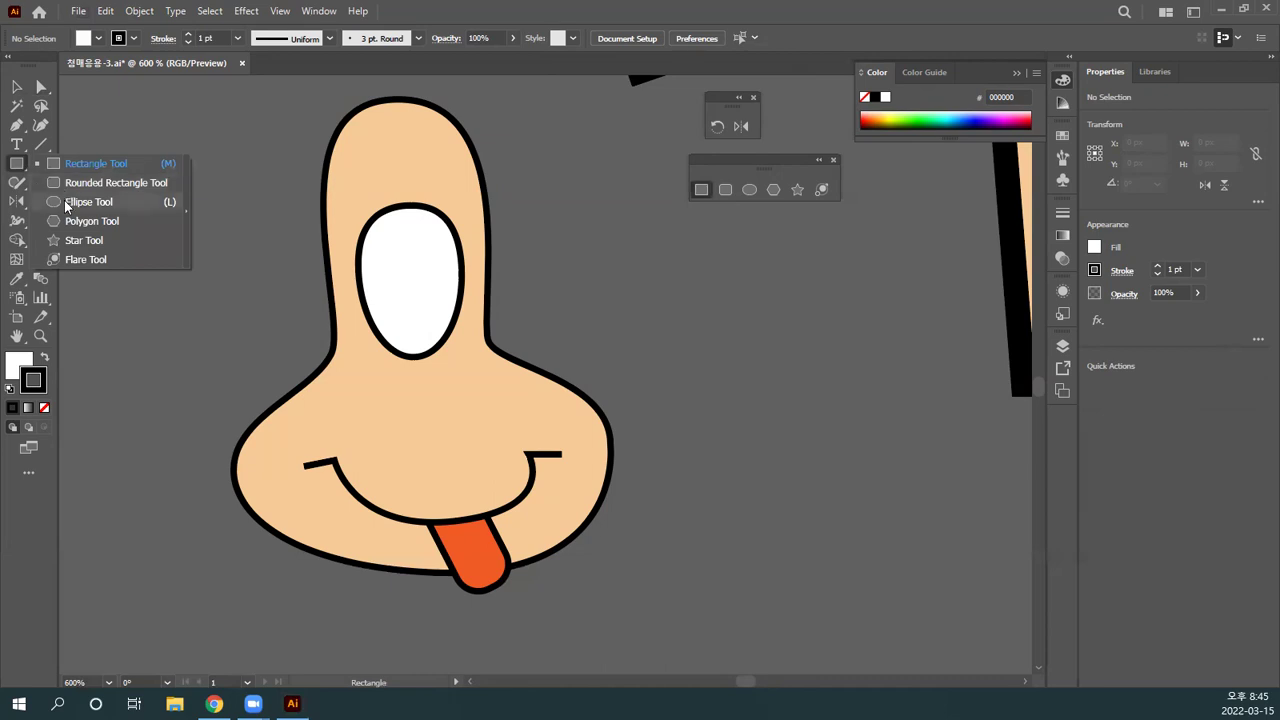
left_click(65, 201)
left_click_drag(391, 249, 436, 309)
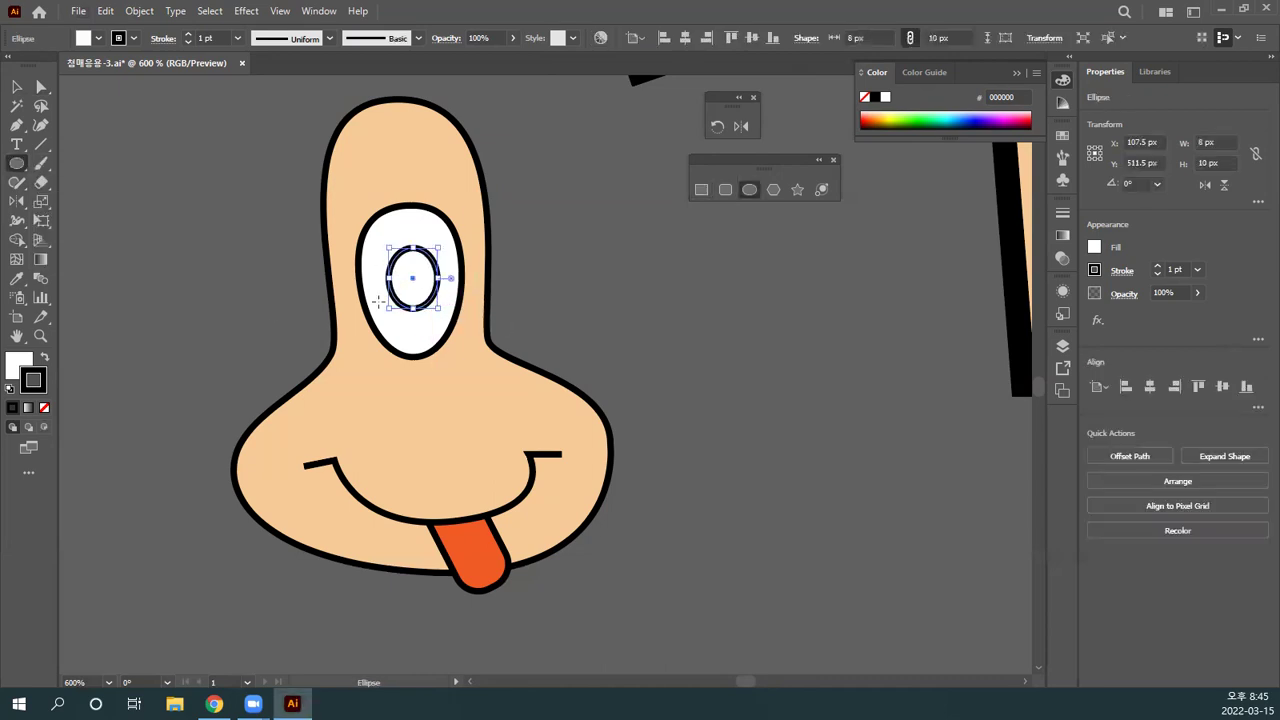
left_click(42, 358)
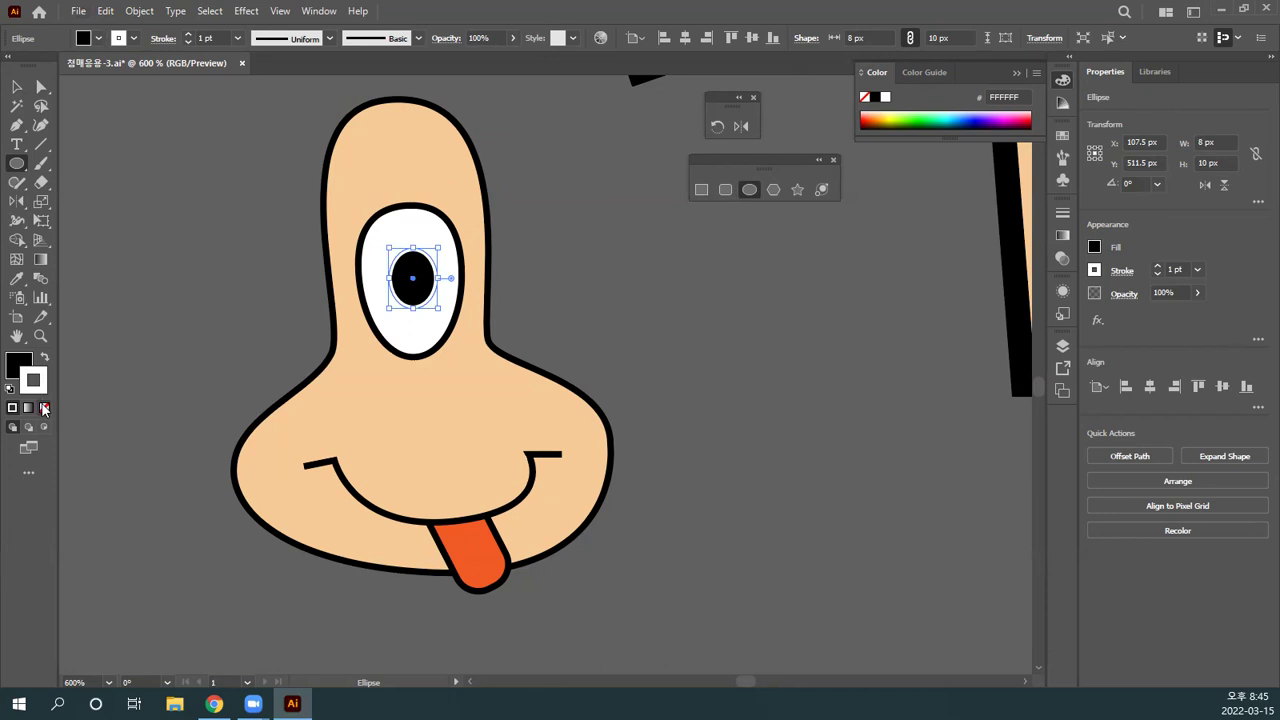
left_click(44, 408)
left_click(22, 368)
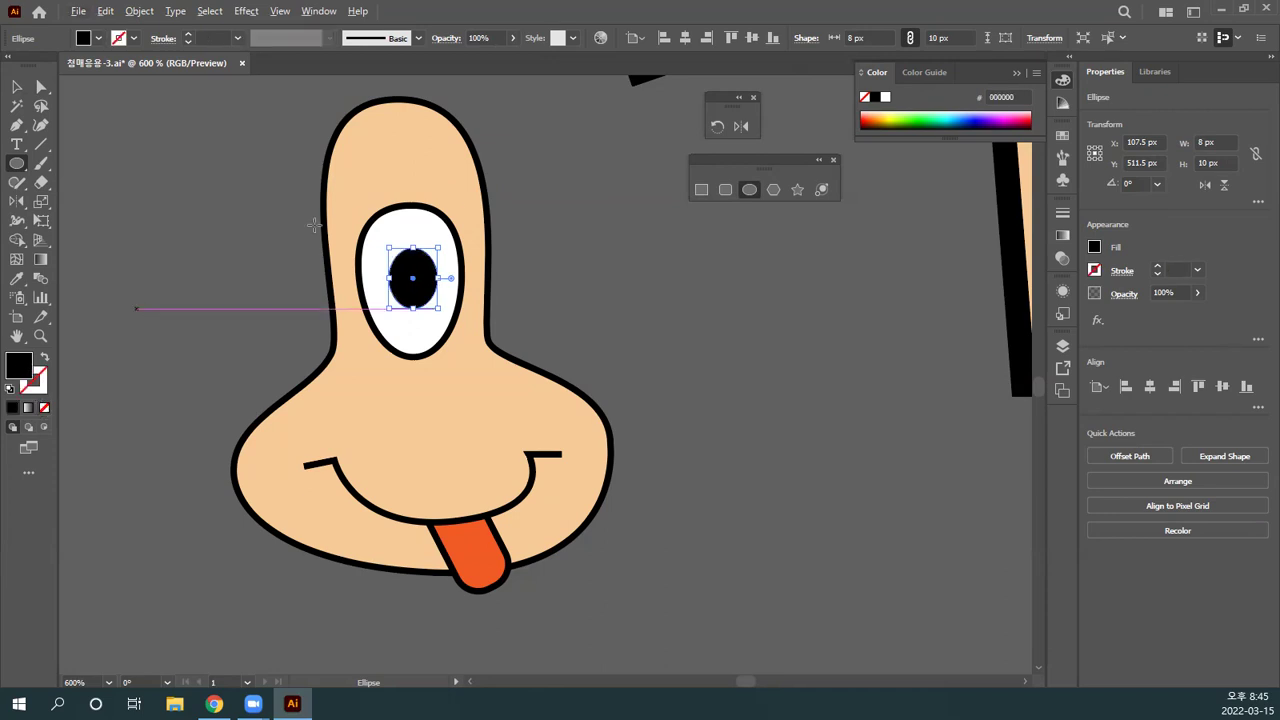
Step: Enlarge the pupil proportionally from its centre to 11 by 13.75 px
left_click(16, 88)
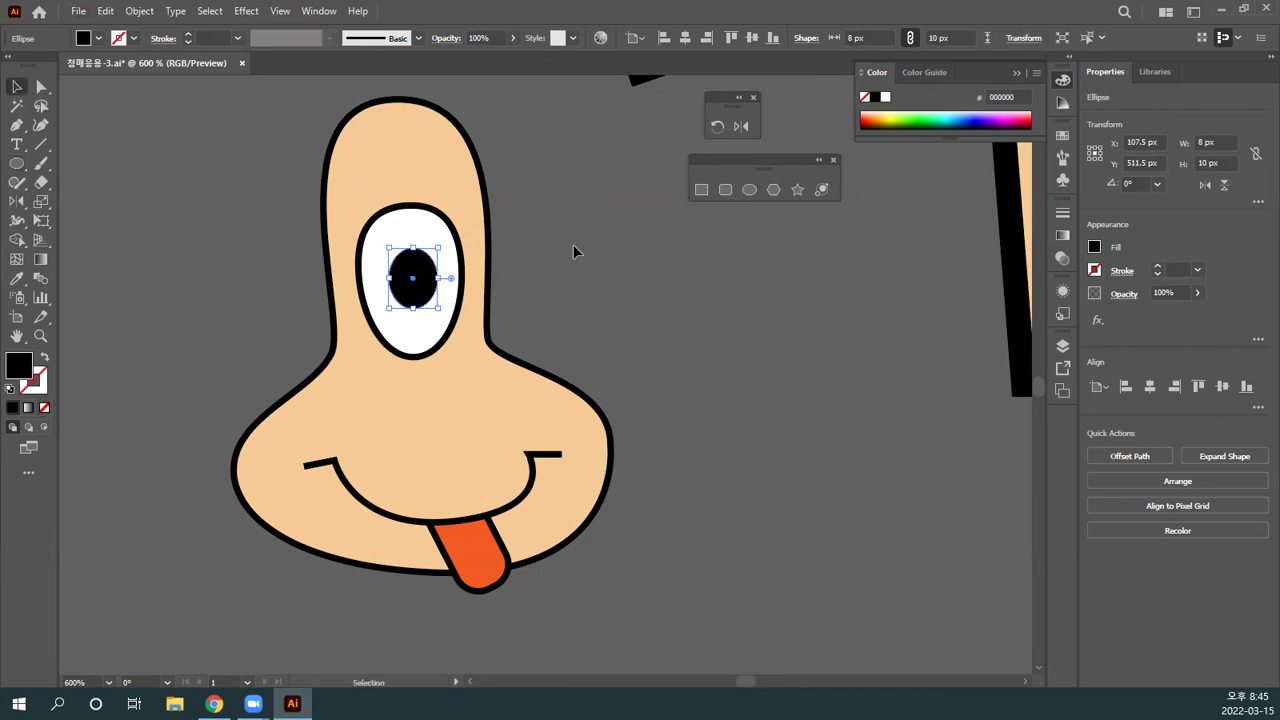
left_click(528, 257)
left_click(415, 272)
left_click_drag(437, 249, 444, 228)
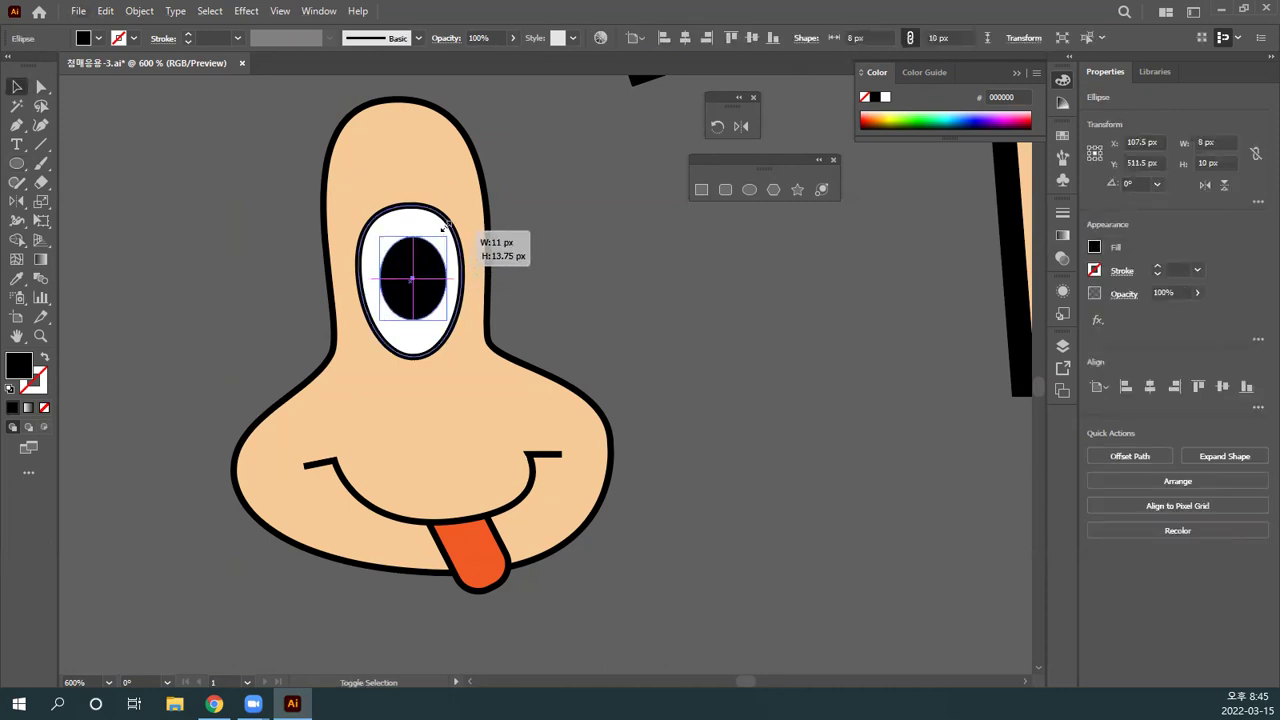
left_click(570, 280)
left_click_drag(424, 293, 580, 293)
key("ctrl+z")
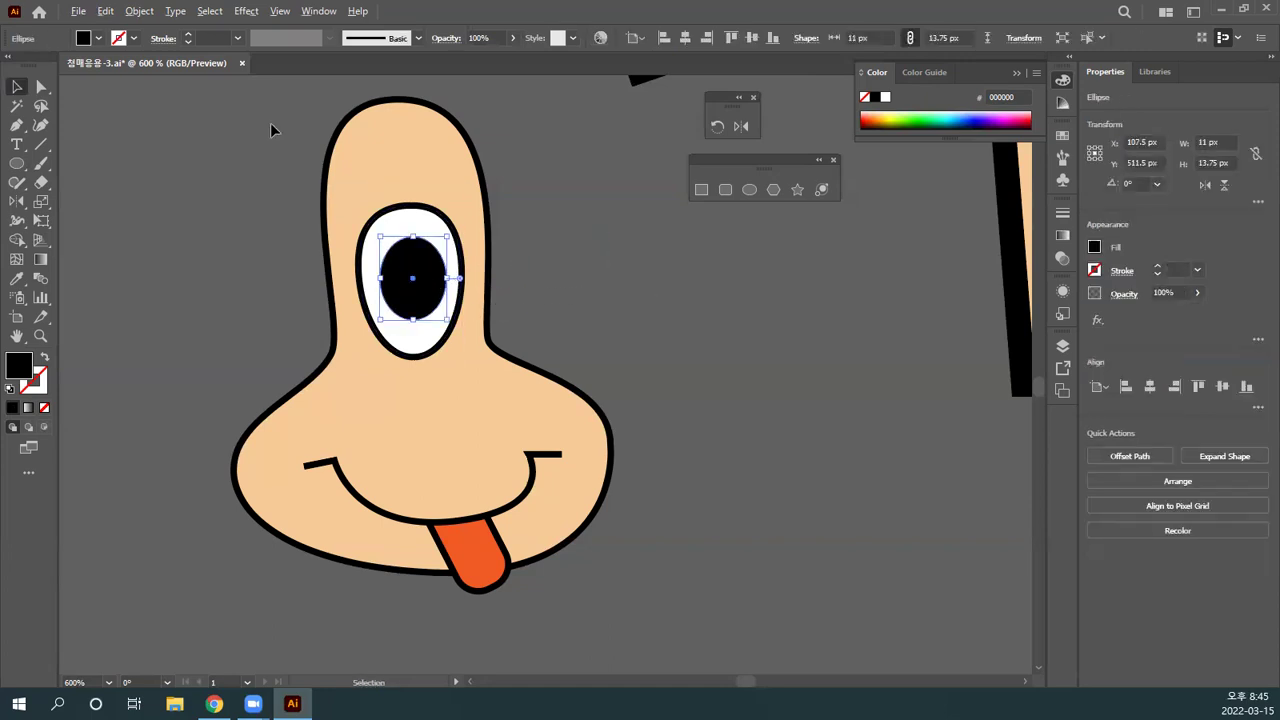
Step: Fill the pupil with the dark blue swatch 2E3192
left_click(98, 38)
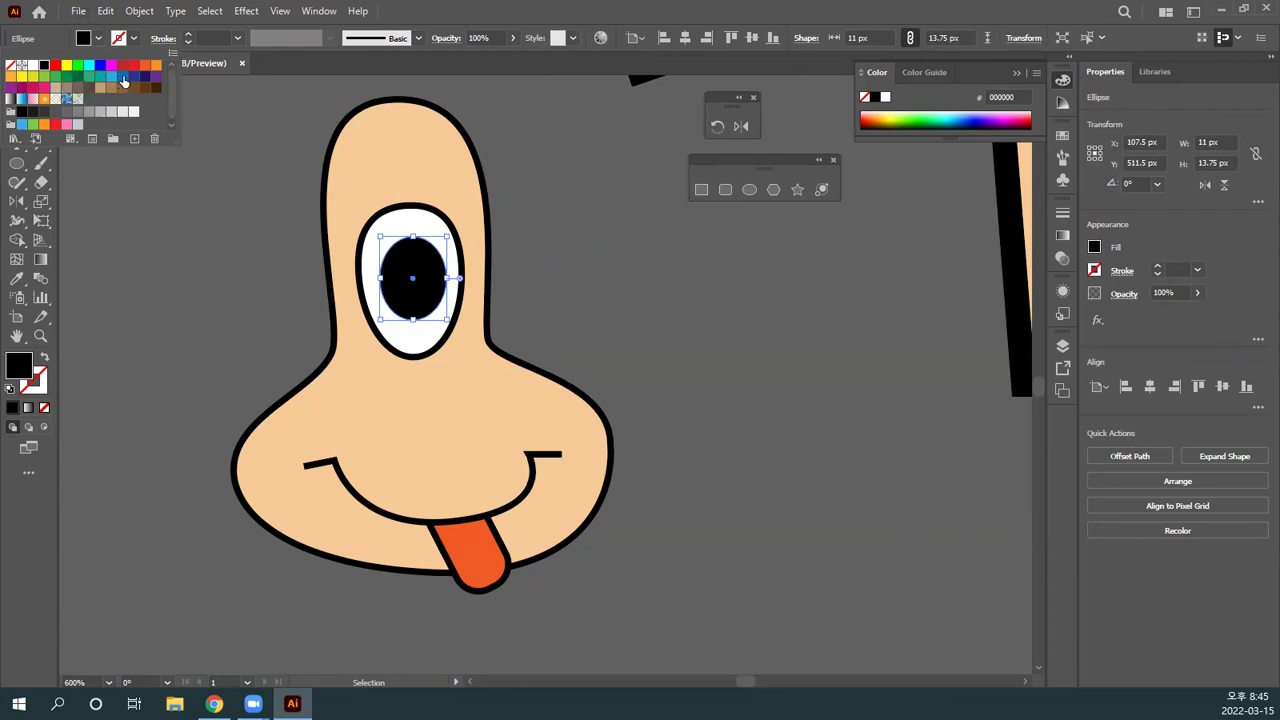
left_click(123, 79)
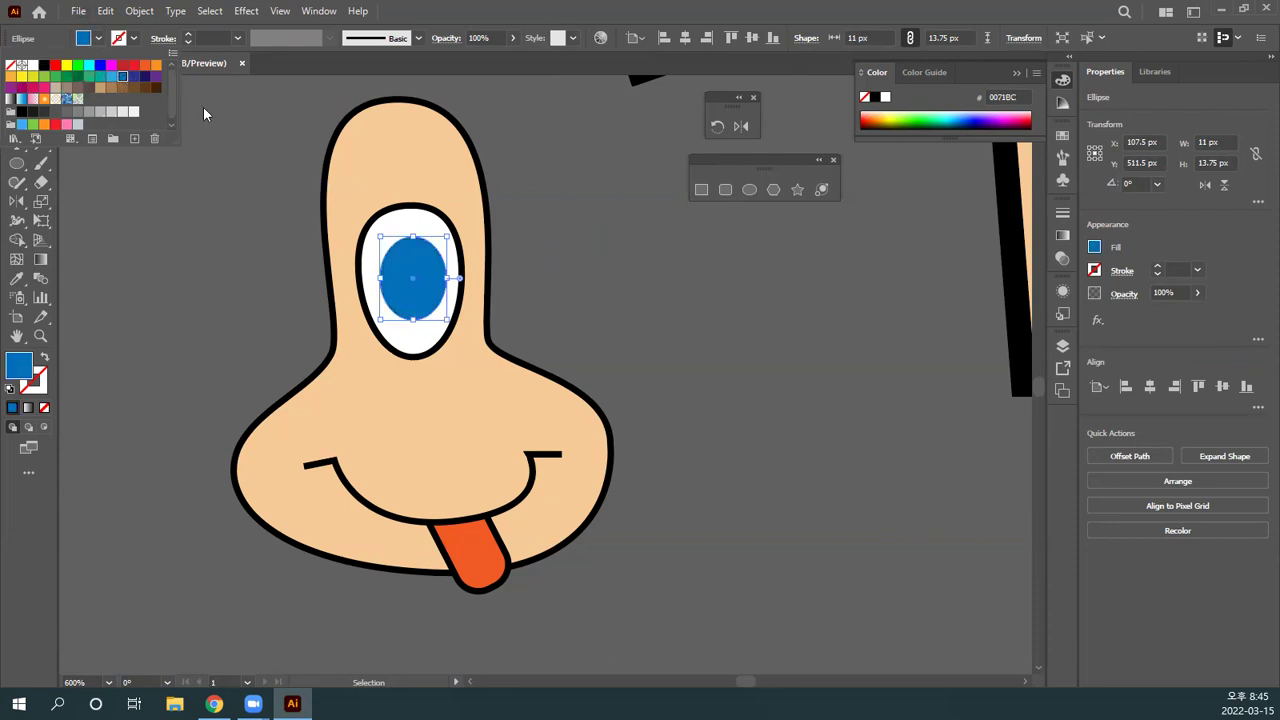
left_click(134, 77)
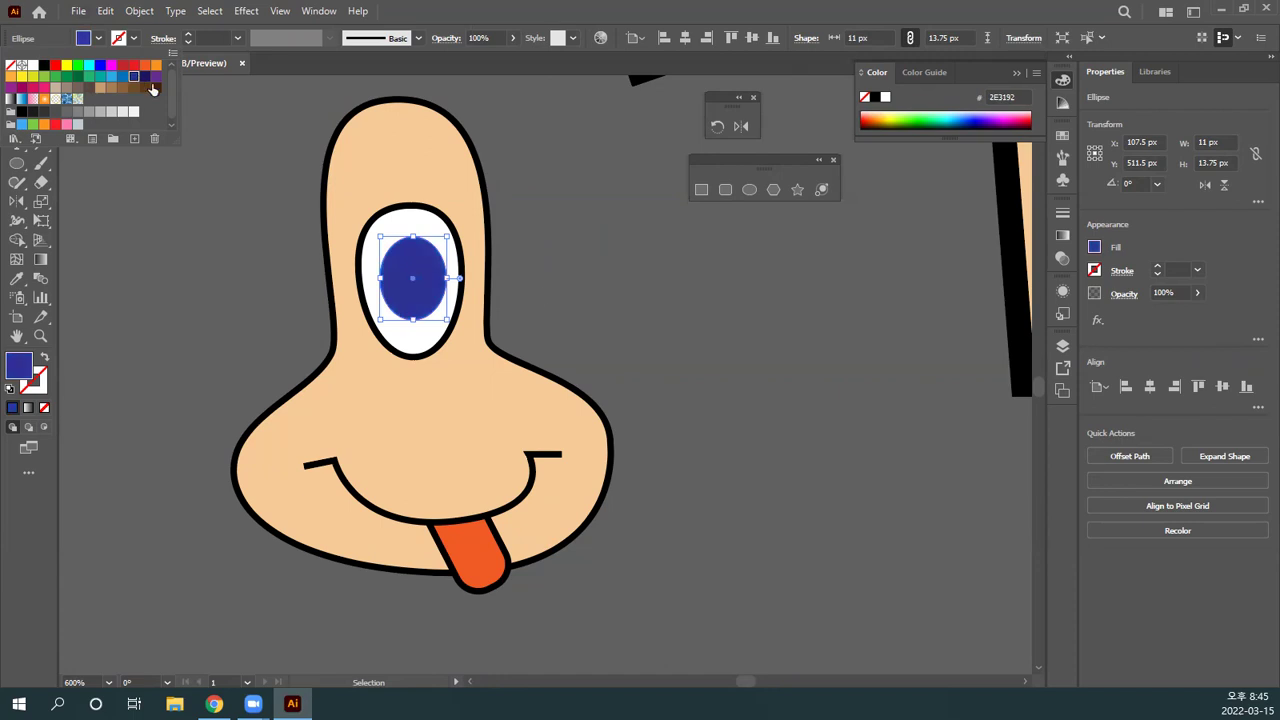
key("Escape")
Step: Duplicate the pupil beside the head as a smaller 6 by 7.5 px ellipse and fill it white
left_click(500, 274)
left_click_drag(437, 276, 539, 270)
left_click_drag(549, 316, 537, 242)
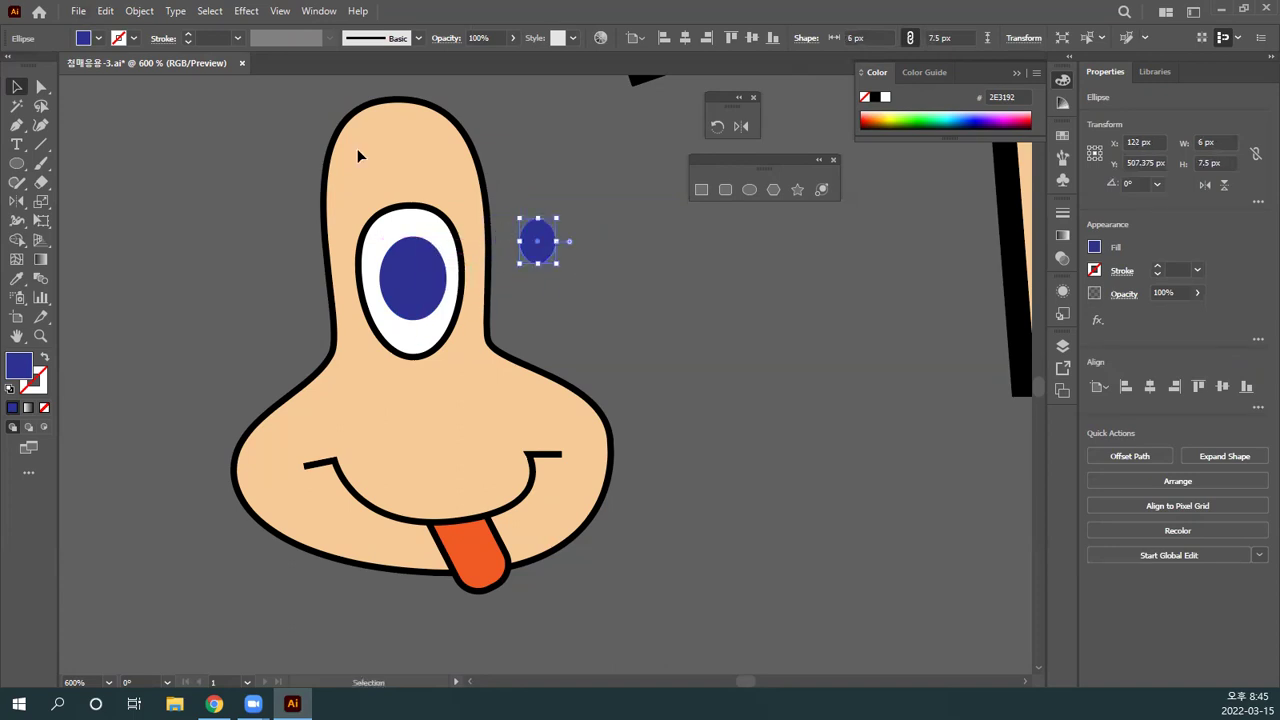
left_click(97, 38)
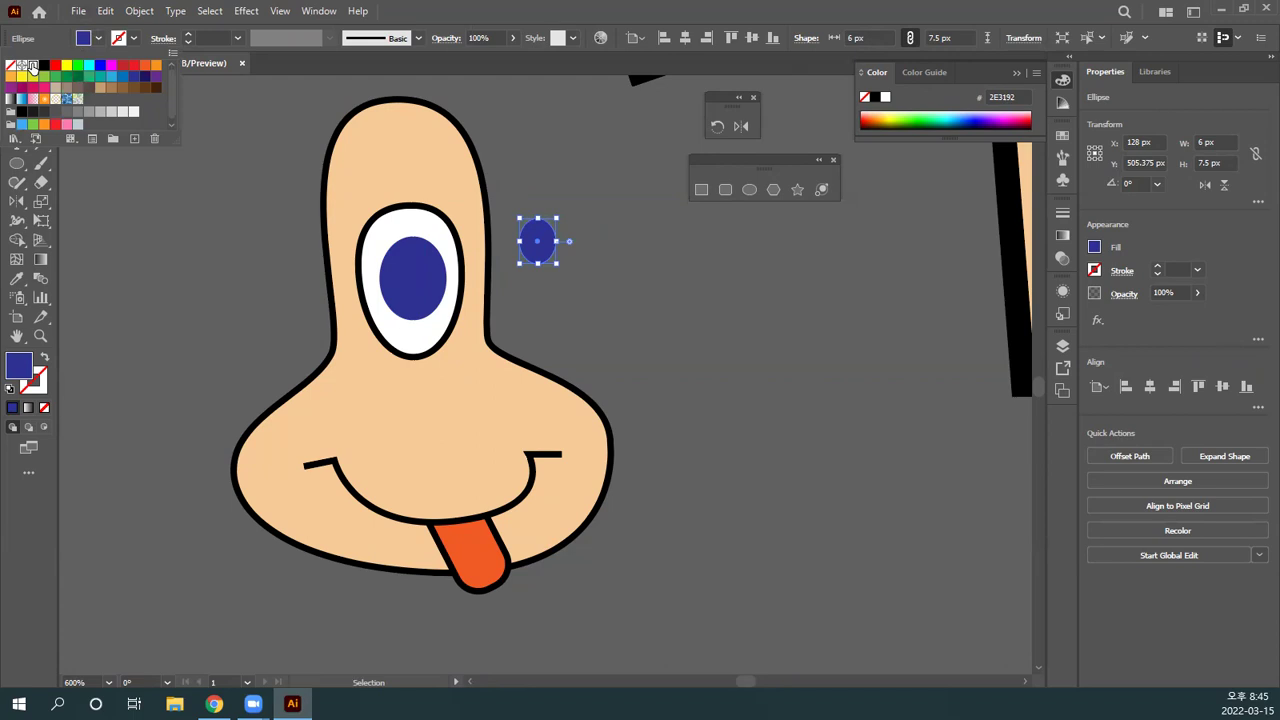
left_click(33, 66)
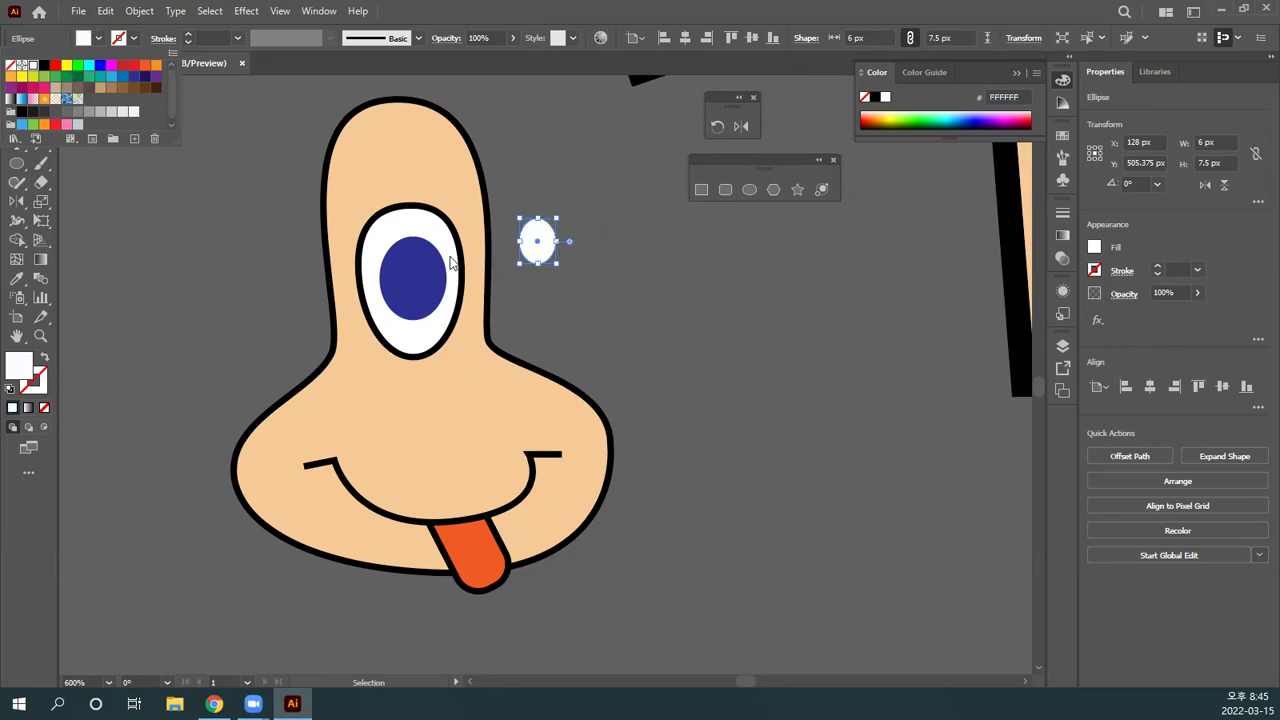
Step: Place two white highlights on the pupil, a larger one at its upper left and a smaller one at its lower right
left_click_drag(555, 262, 418, 276)
left_click(571, 254)
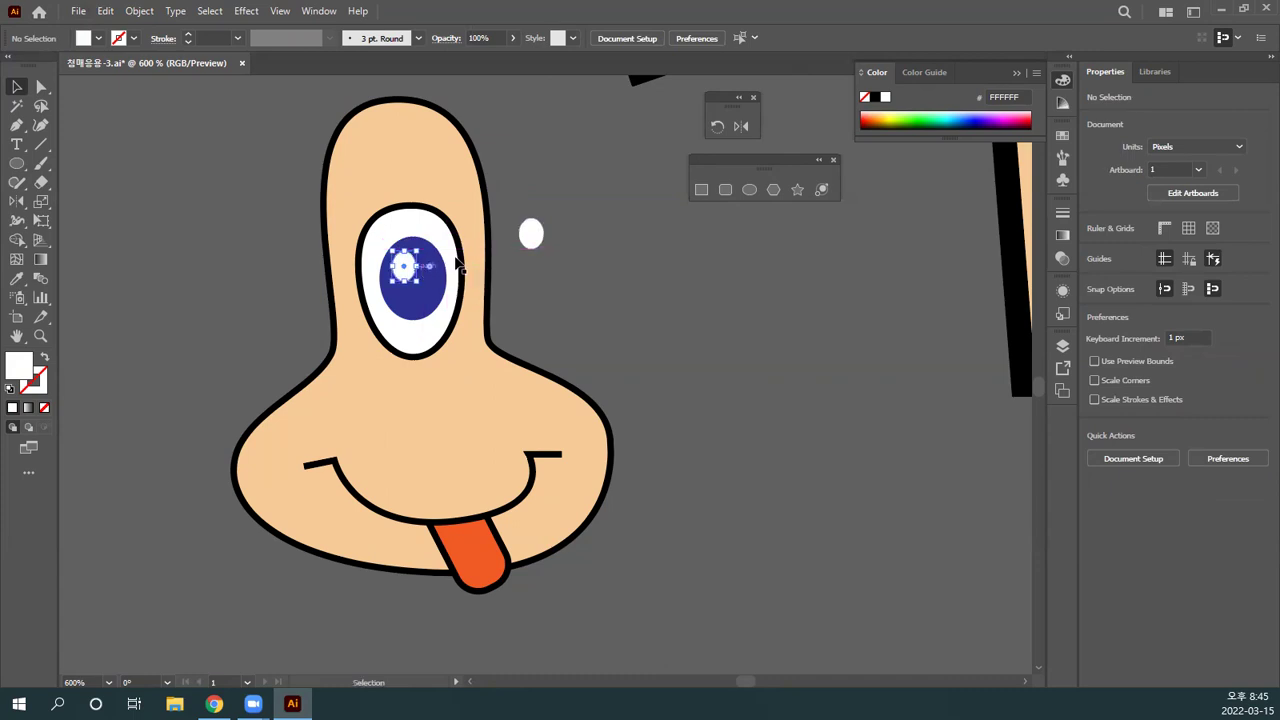
left_click(566, 252)
left_click_drag(531, 235, 427, 296)
left_click(416, 268)
left_click_drag(417, 283, 421, 286)
left_click(515, 282)
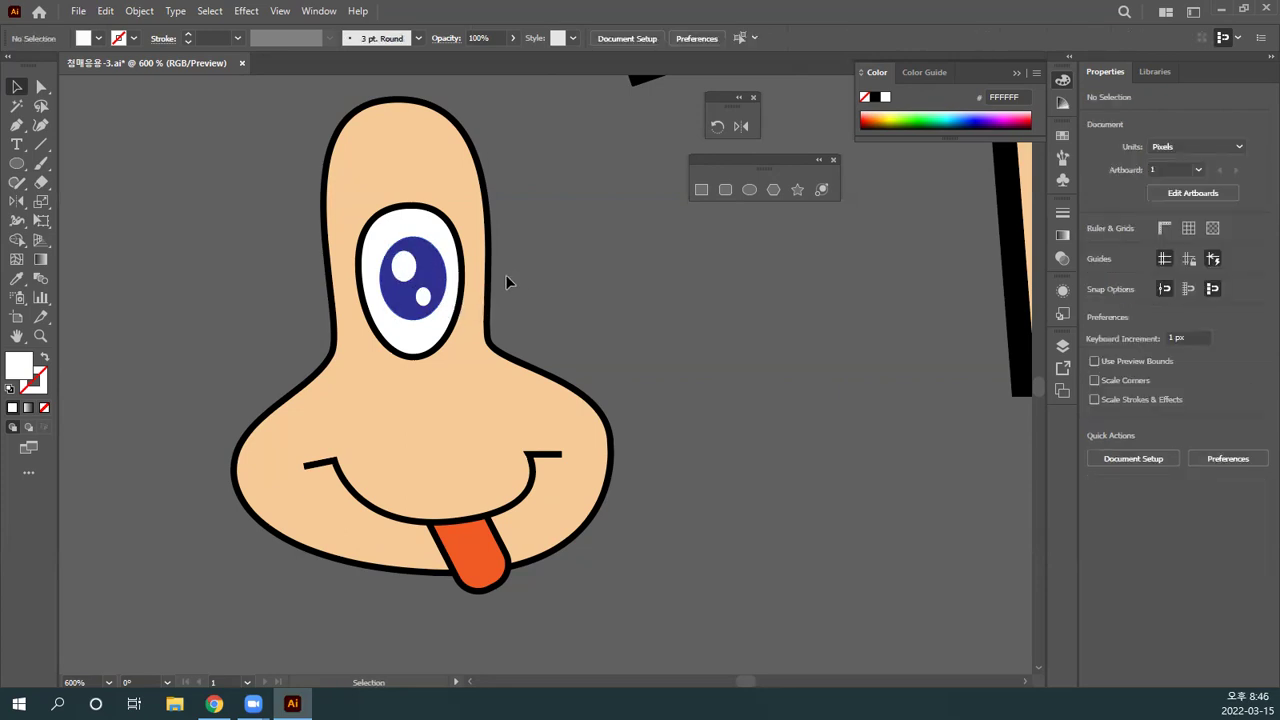
left_click_drag(573, 295, 603, 328)
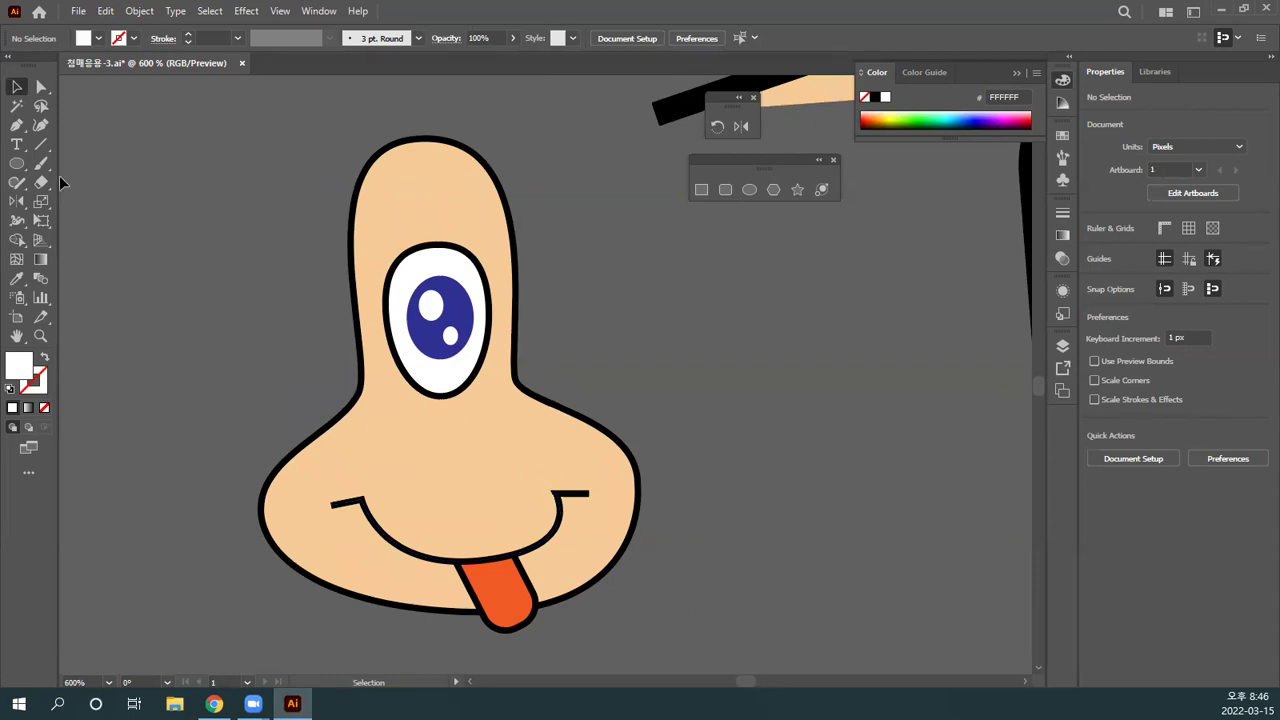
left_click(561, 515)
left_click(688, 548)
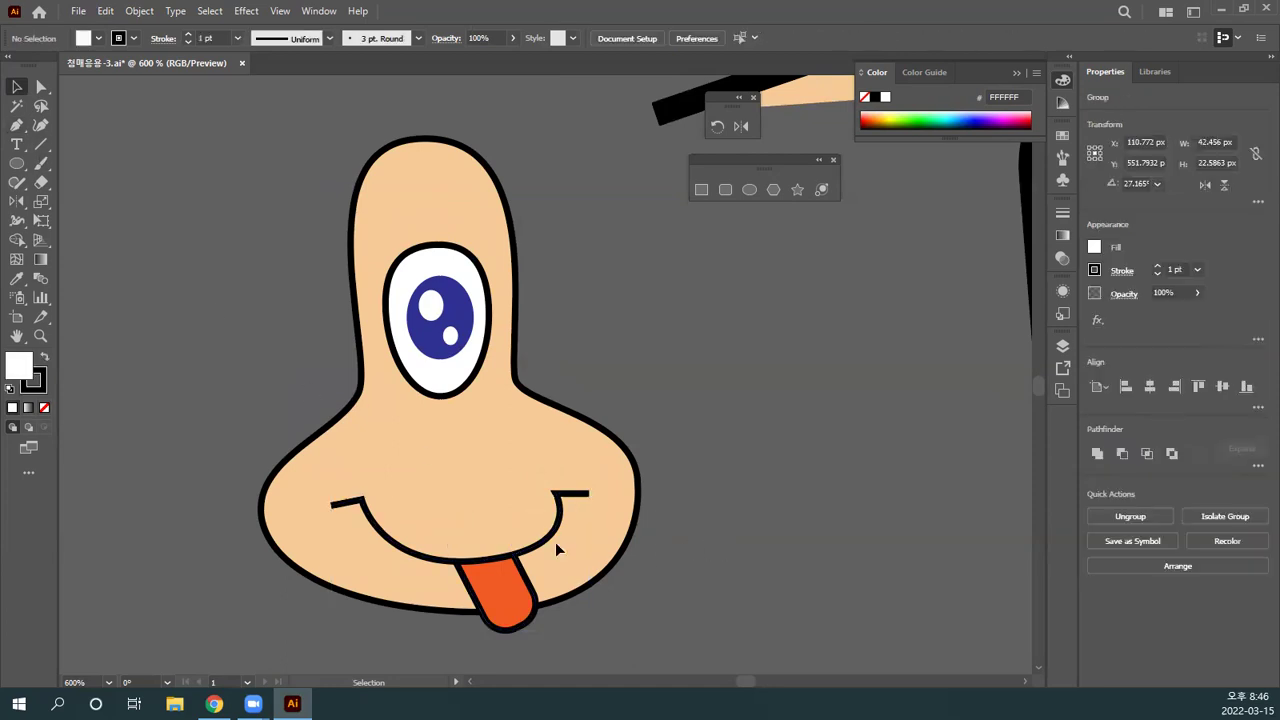
left_click(505, 556)
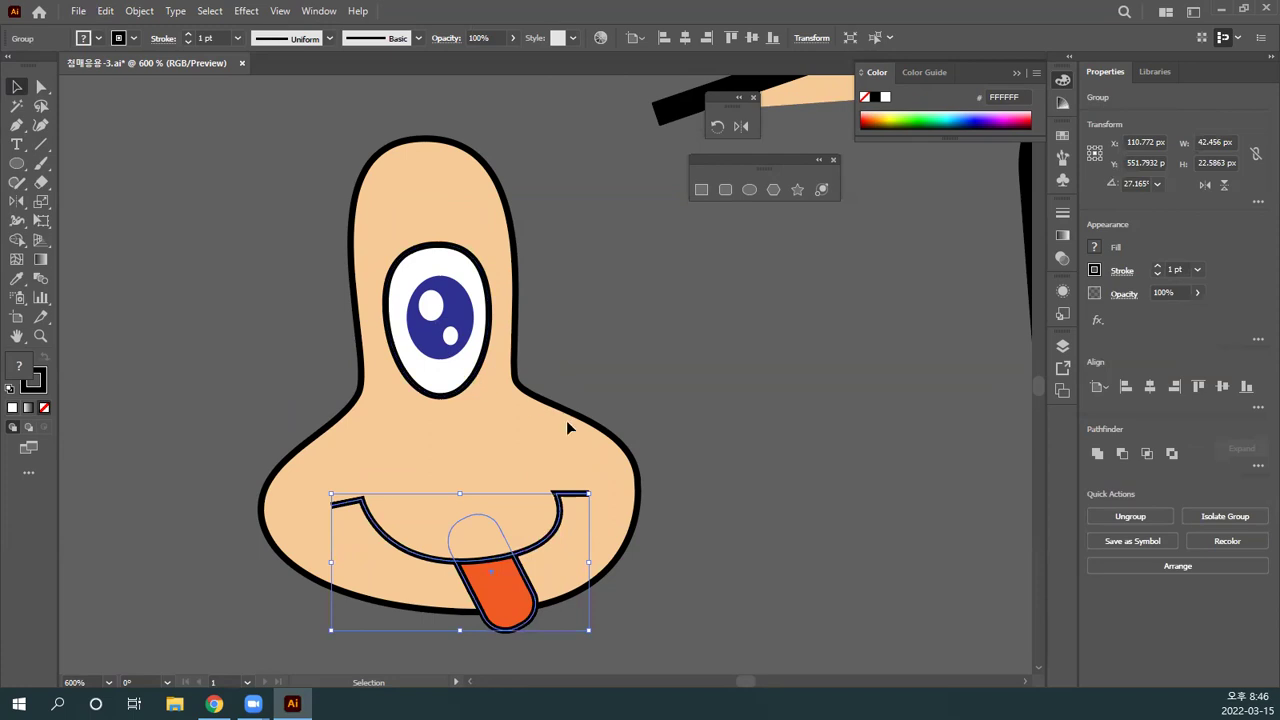
left_click(469, 358)
left_click(470, 362)
left_click(463, 350)
left_click(455, 373)
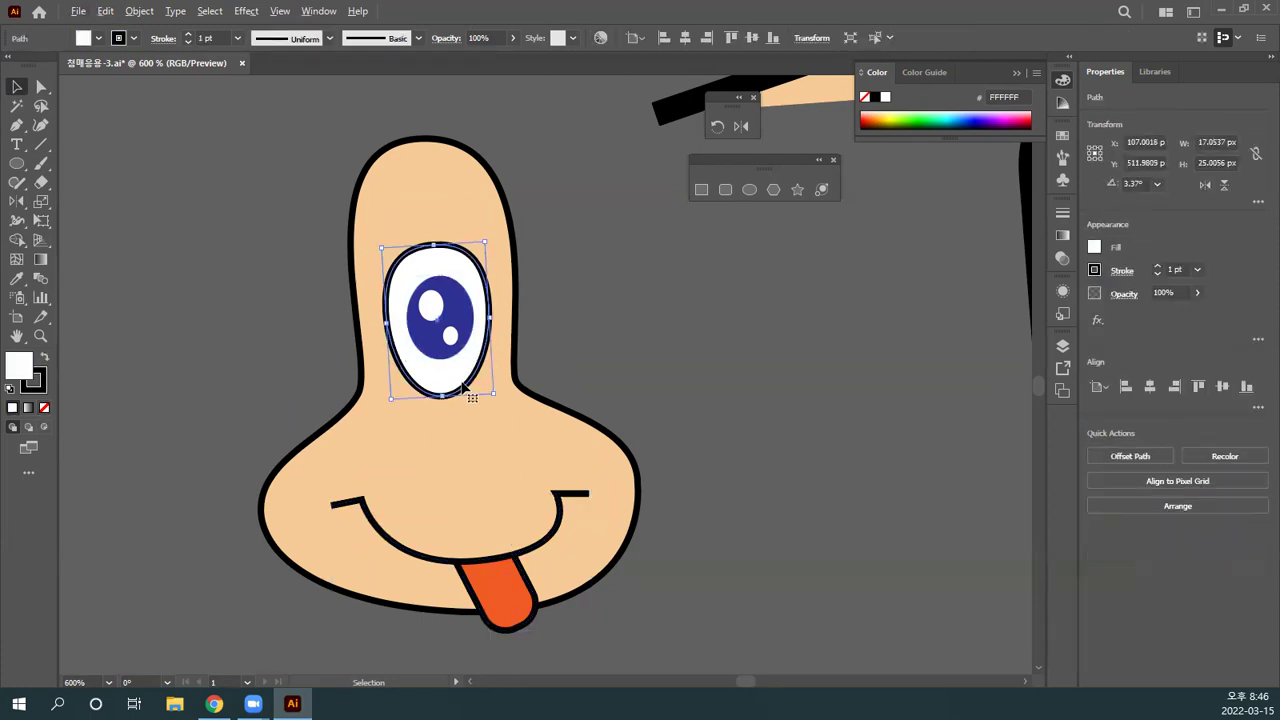
left_click(461, 387)
left_click(463, 389)
left_click(488, 358)
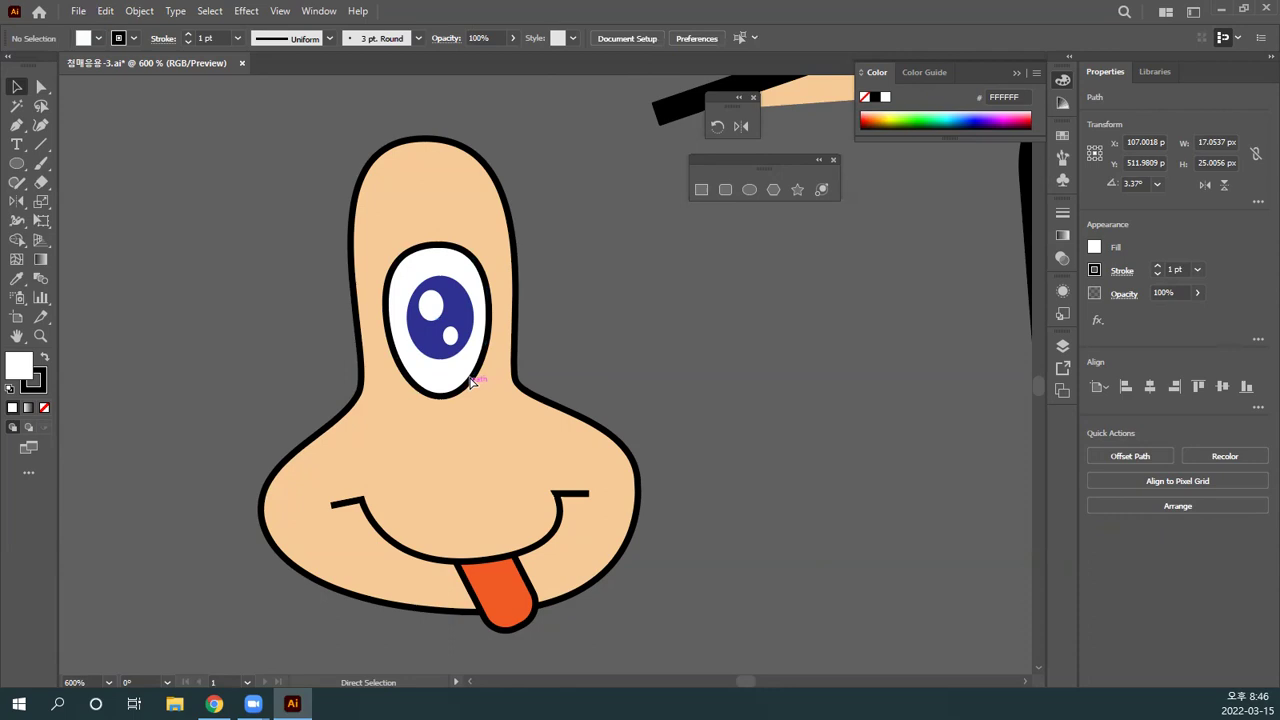
Step: Group the pupil with its two highlights and shrink the group to 9 by 11.25 px at the eye's left edge
left_click(477, 300)
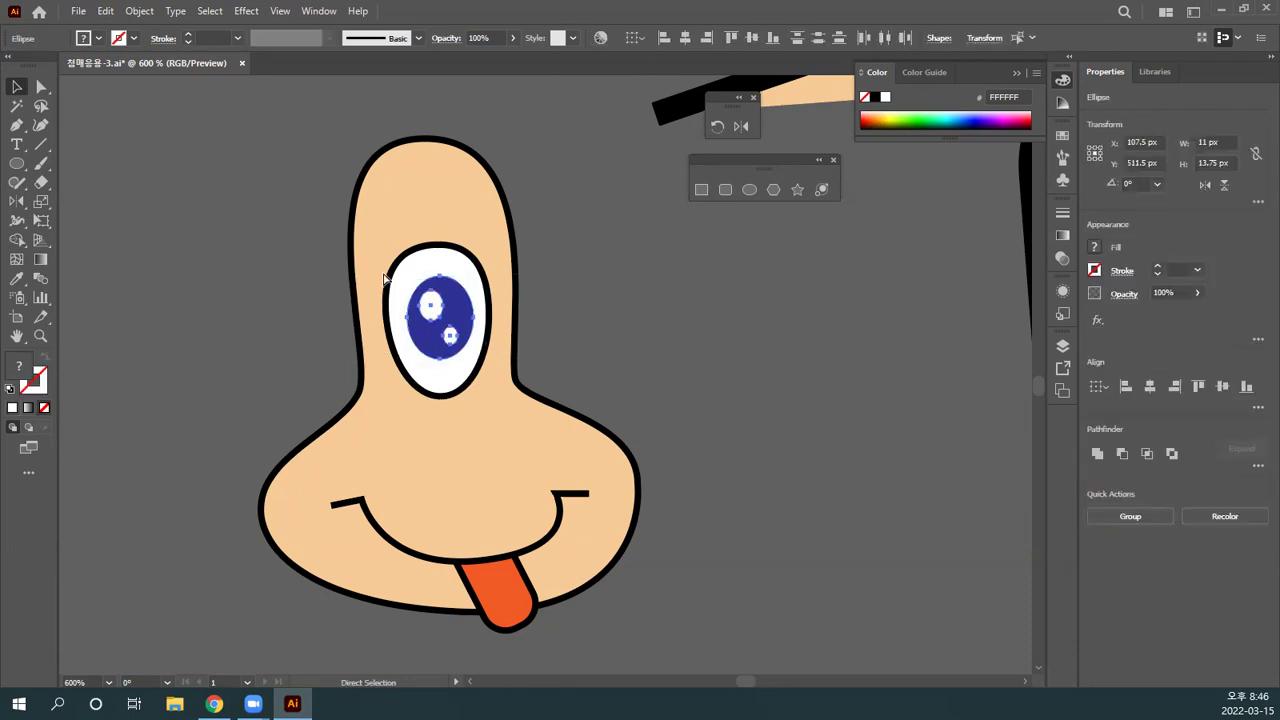
left_click(534, 305)
left_click_drag(453, 319, 427, 336)
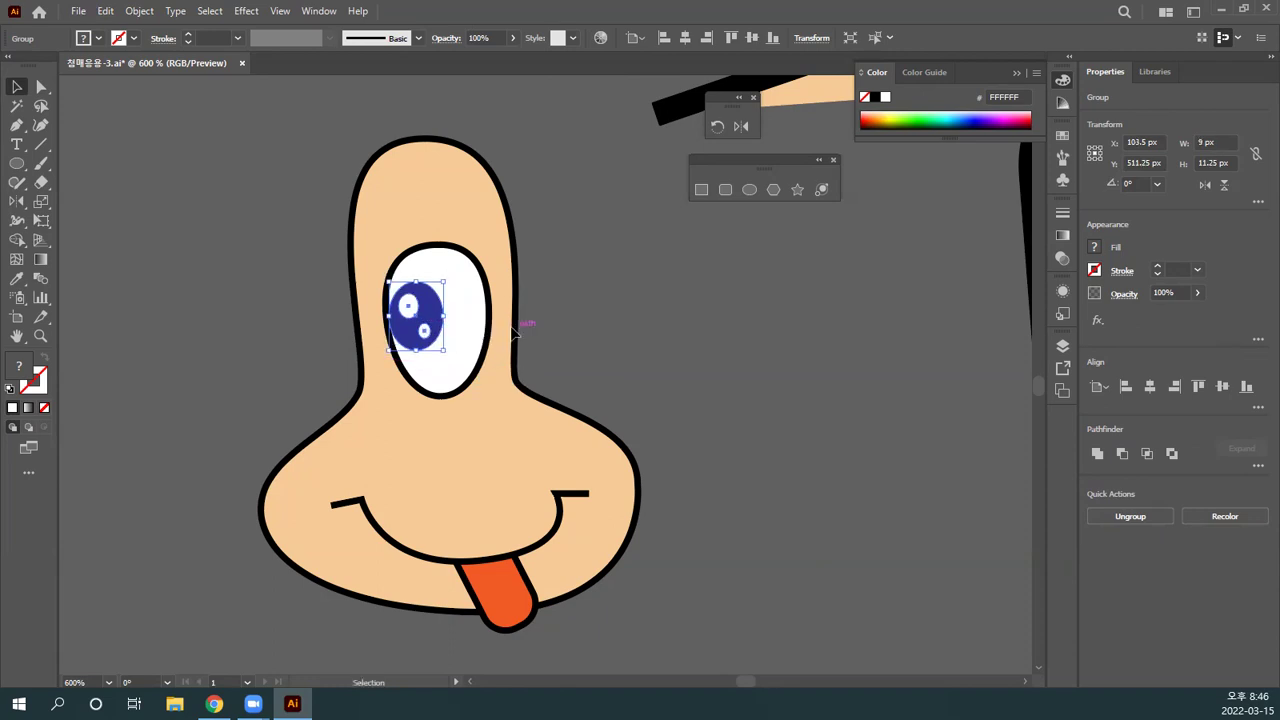
left_click(627, 345)
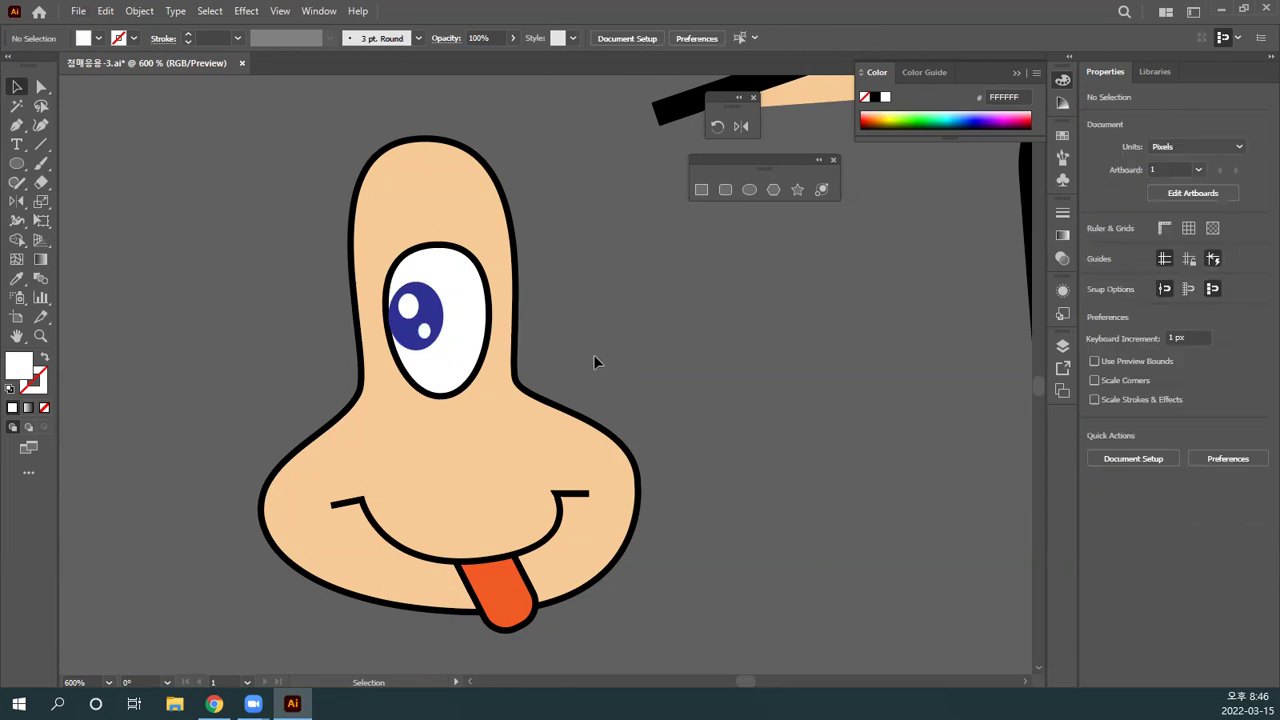
Step: Move the pupil group to the eye's right edge, and shift it back to the middle of the white
left_click_drag(436, 325, 480, 323)
left_click(608, 372)
left_click(504, 587)
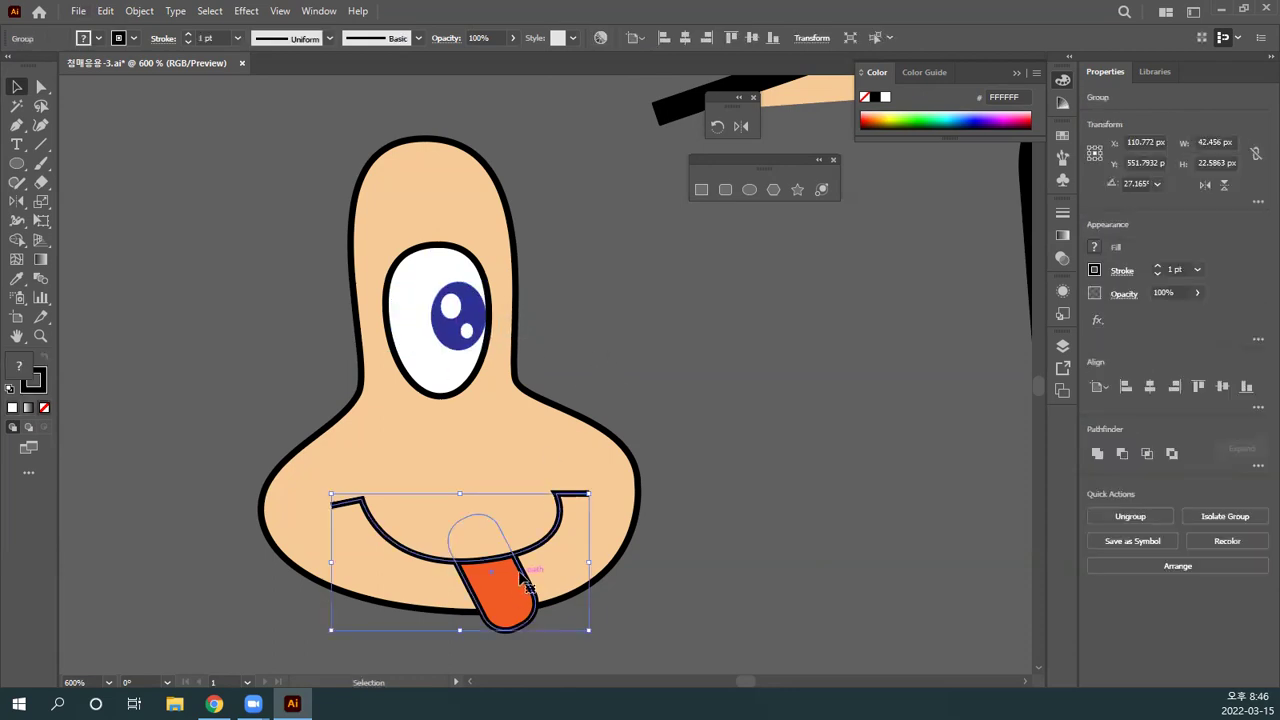
left_click(668, 508)
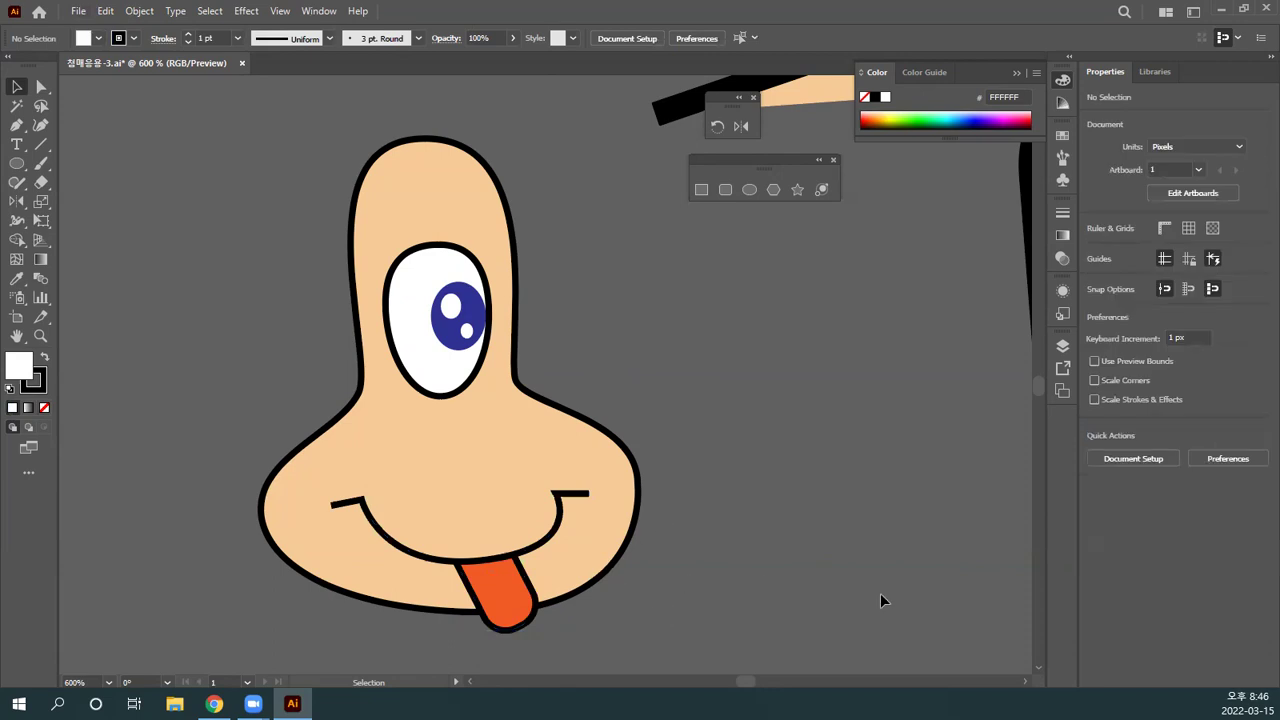
left_click_drag(486, 334, 468, 333)
left_click(636, 371)
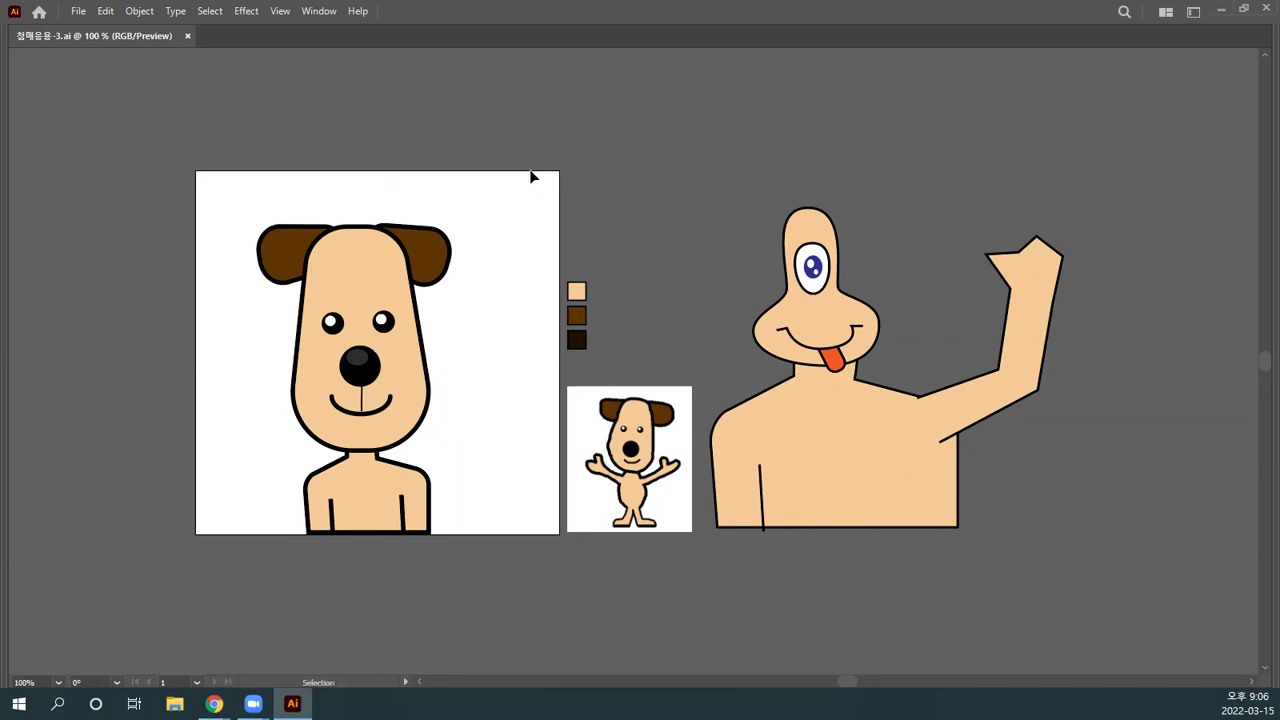
Step: Cut all the artwork beside the artboard: the one-eyed character, the colour swatches and the small dog picture
key("ctrl+a")
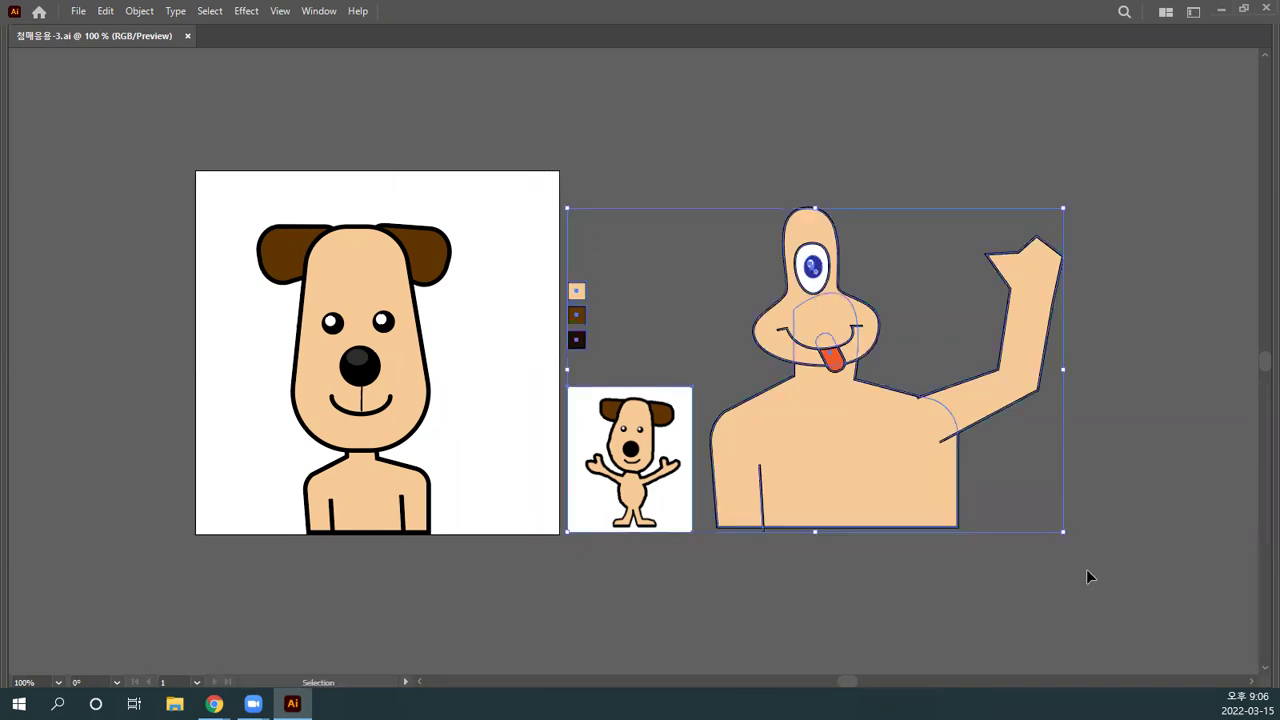
left_click(1131, 647)
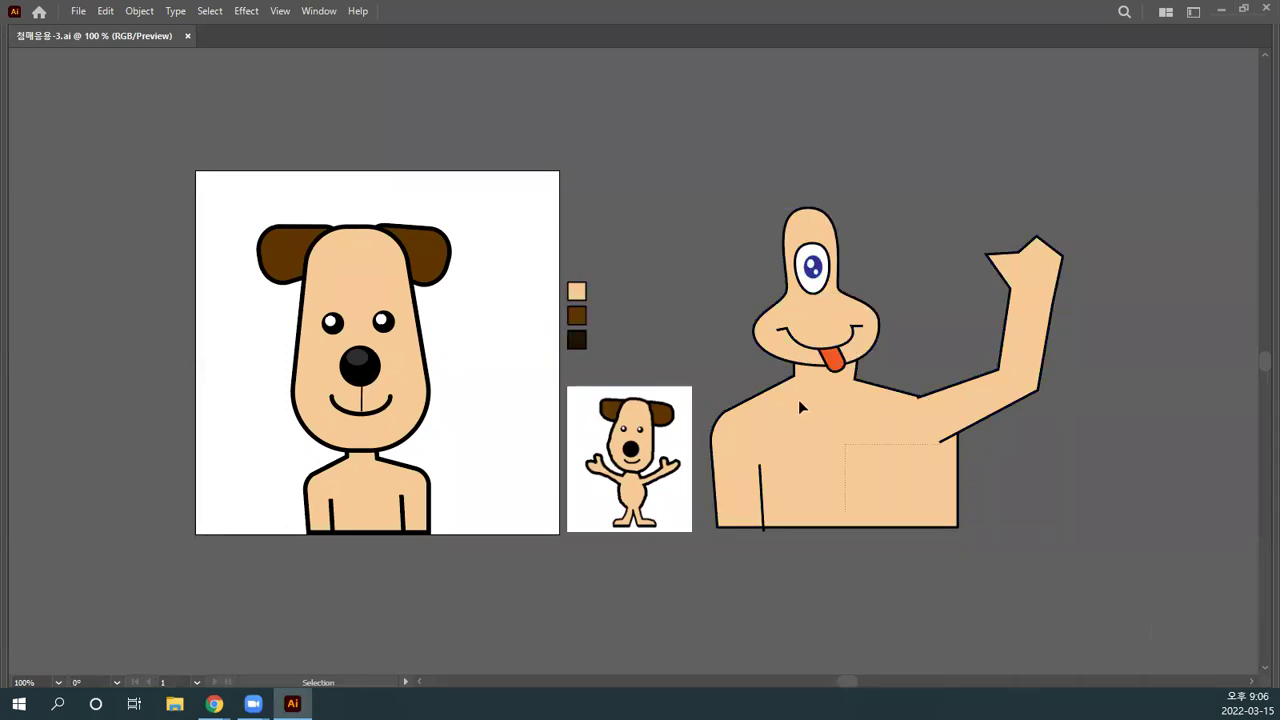
key("ctrl+a")
key("a")
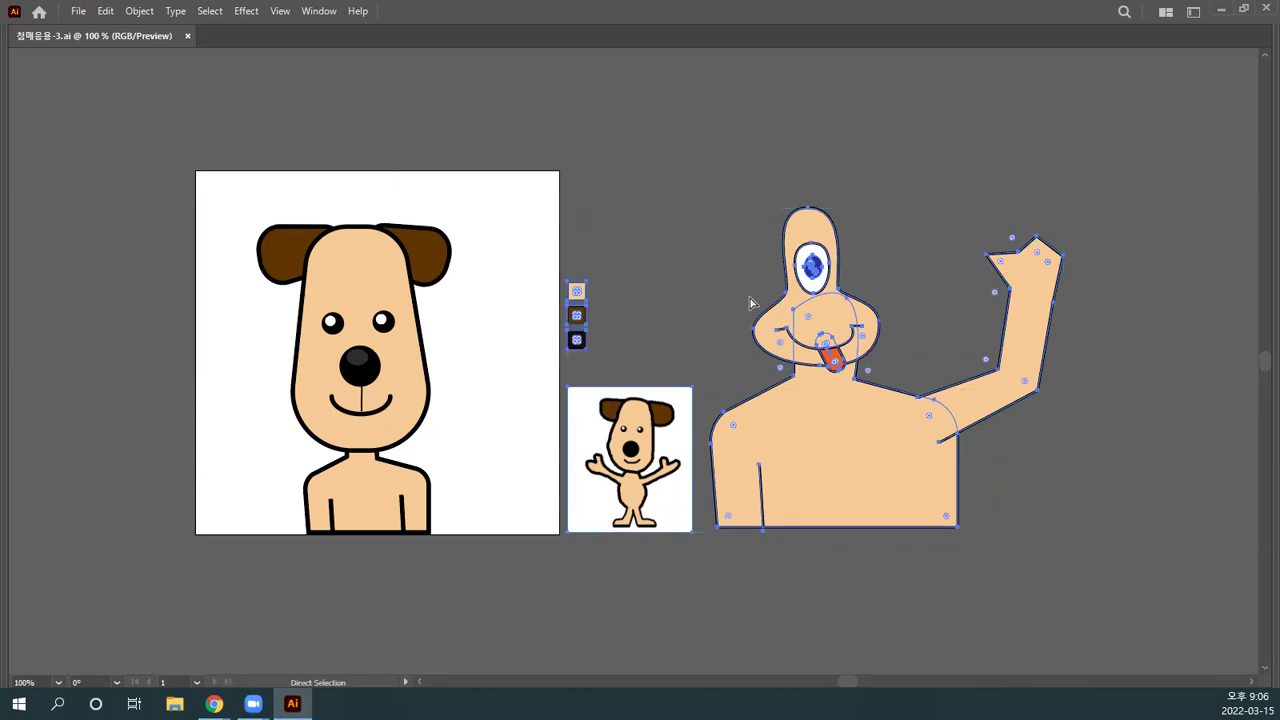
key("Delete")
key("v")
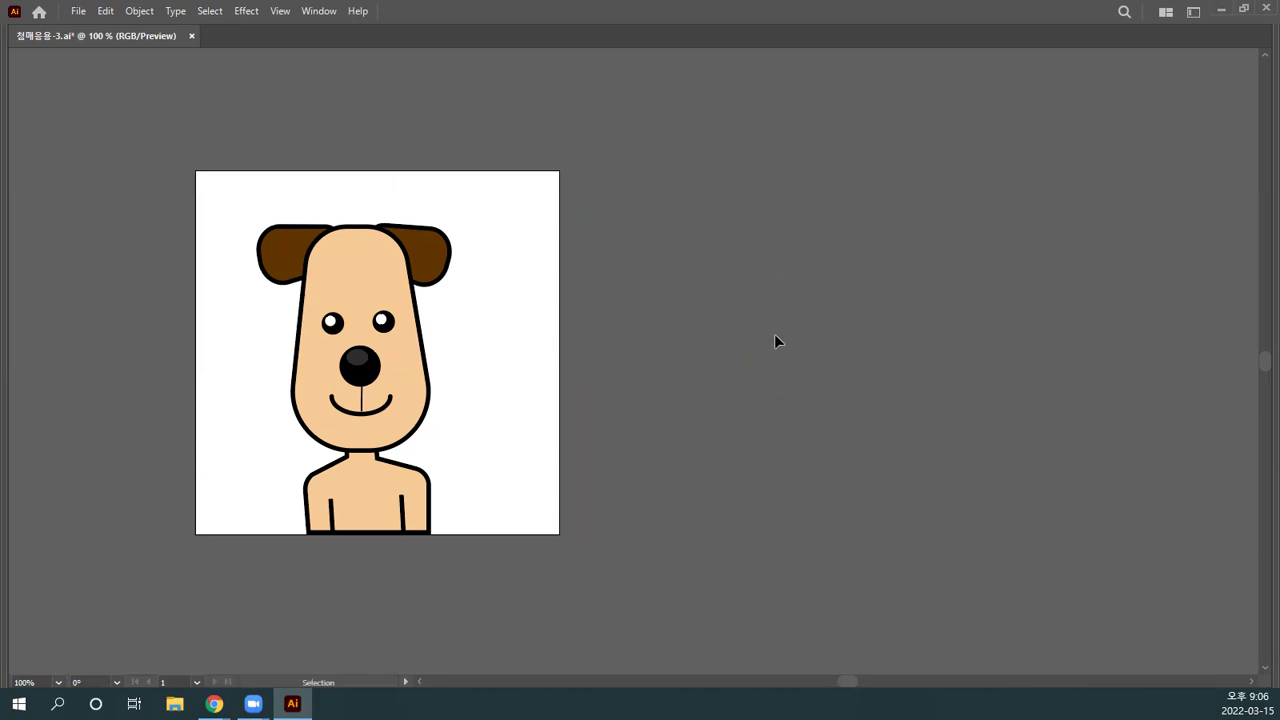
Step: Save the dog document, agreeing to continue although the file was modified outside the program
key("a")
left_click(711, 373)
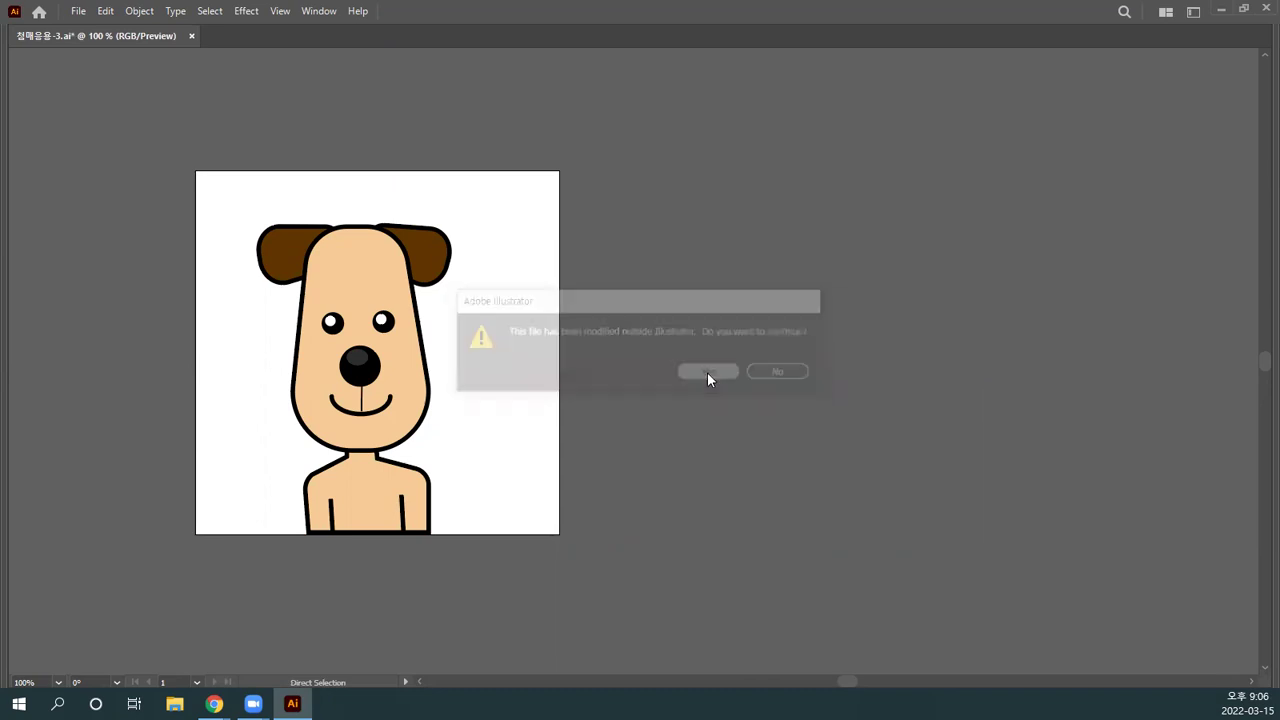
left_click(709, 373)
key("a")
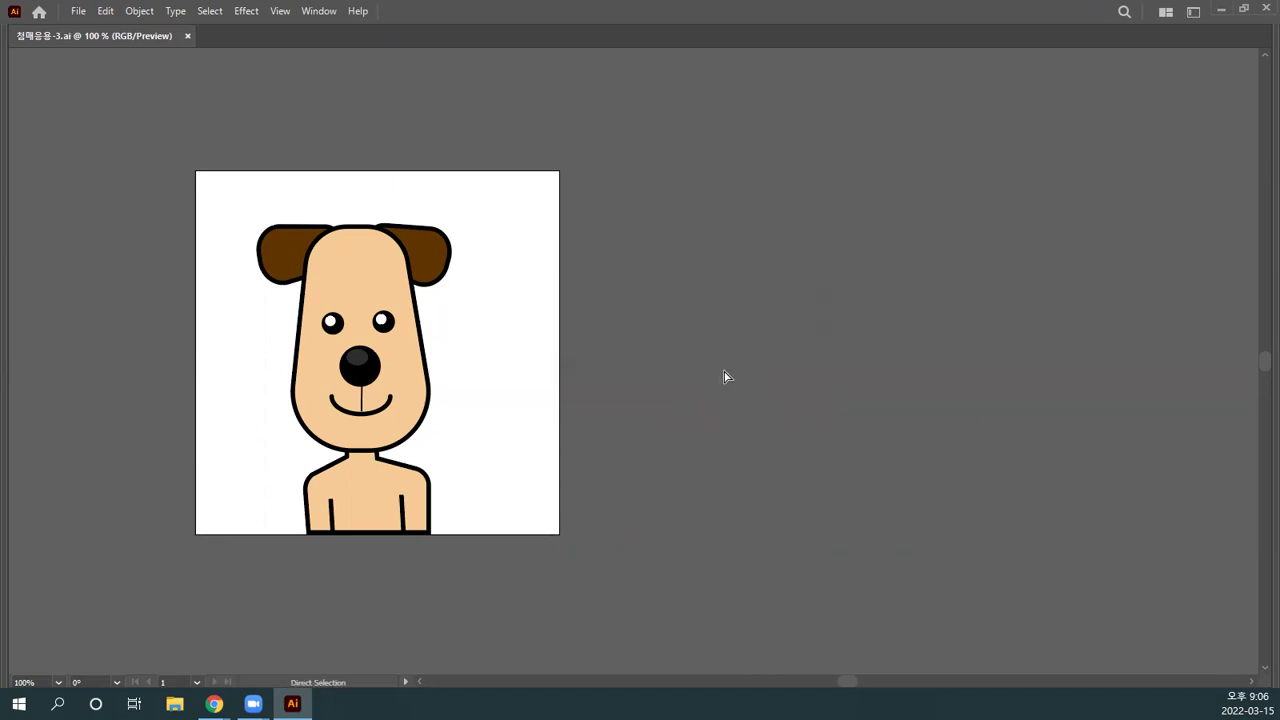
Step: Create a Web-Large 1920 x 1080 px document and paste the cut artwork into the artboard's upper left area
key("ctrl+n")
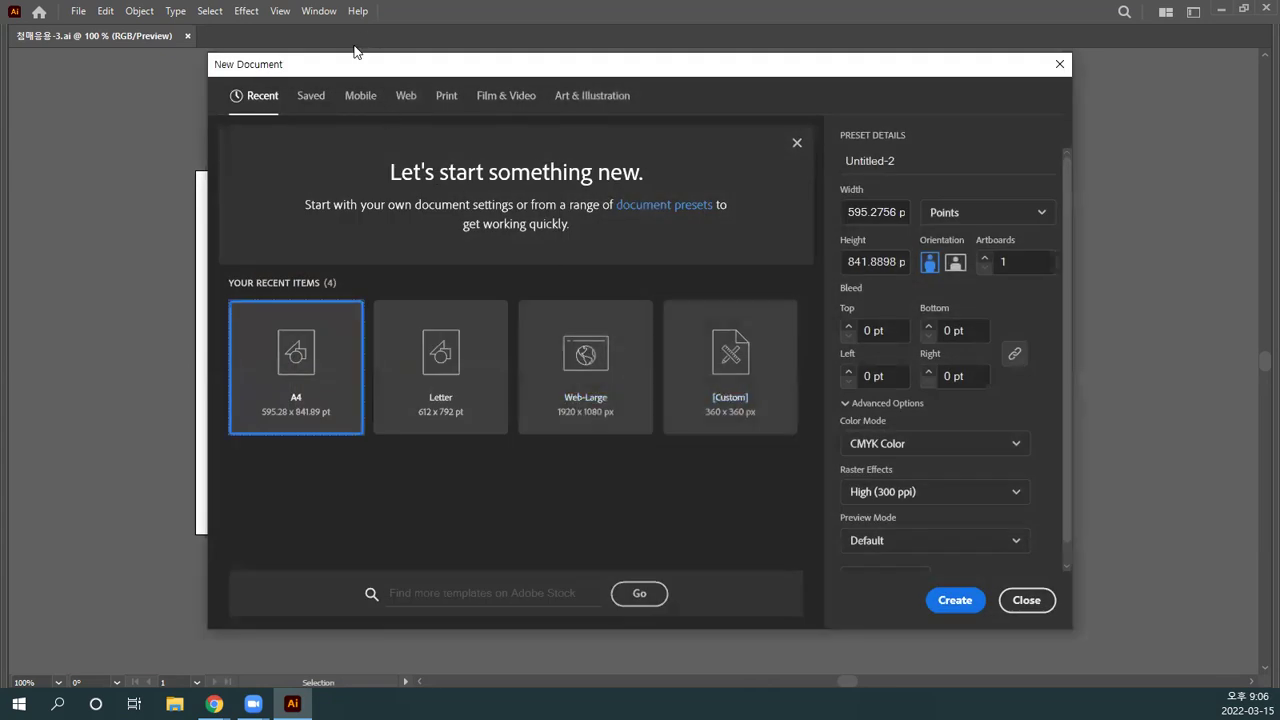
left_click(404, 100)
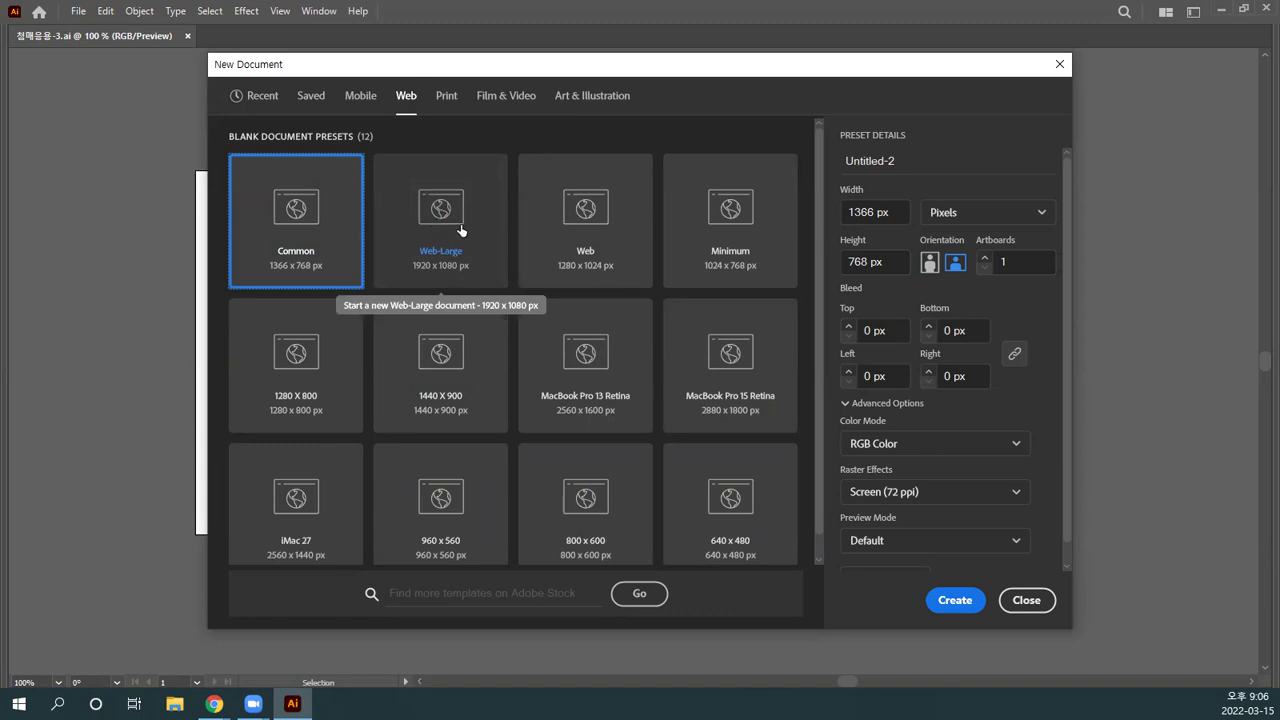
left_click(441, 222)
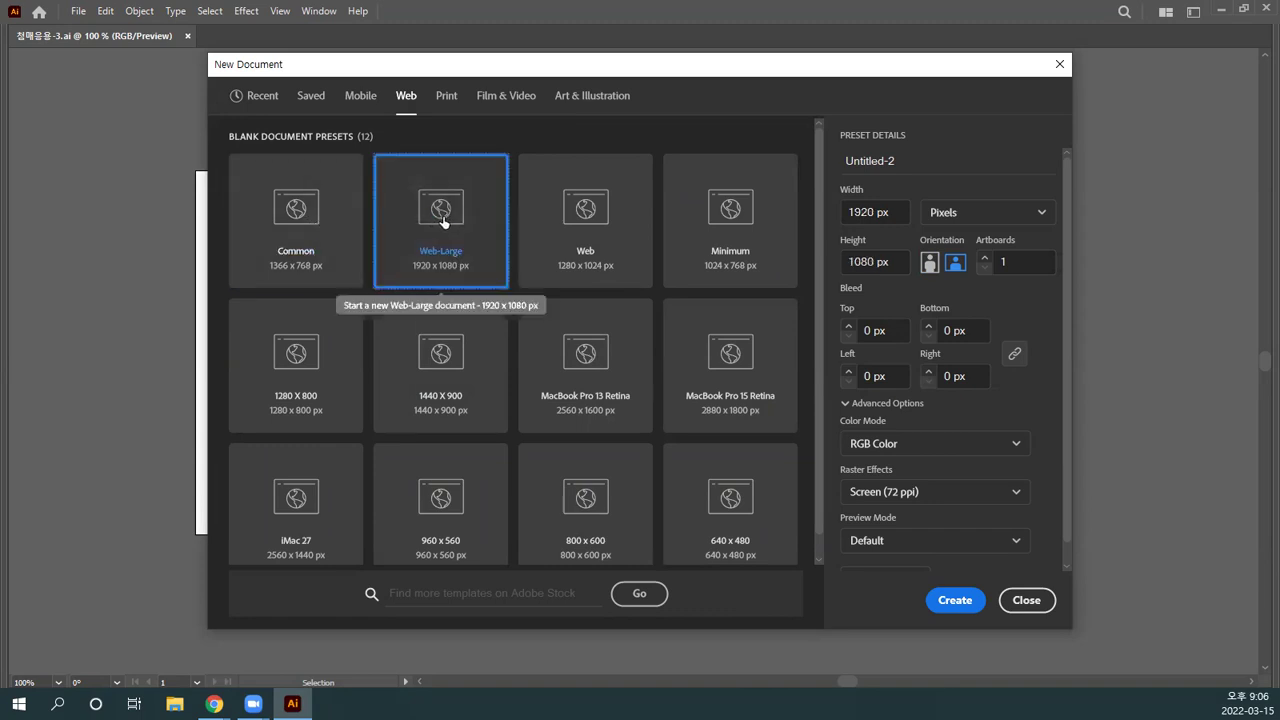
double_click(441, 220)
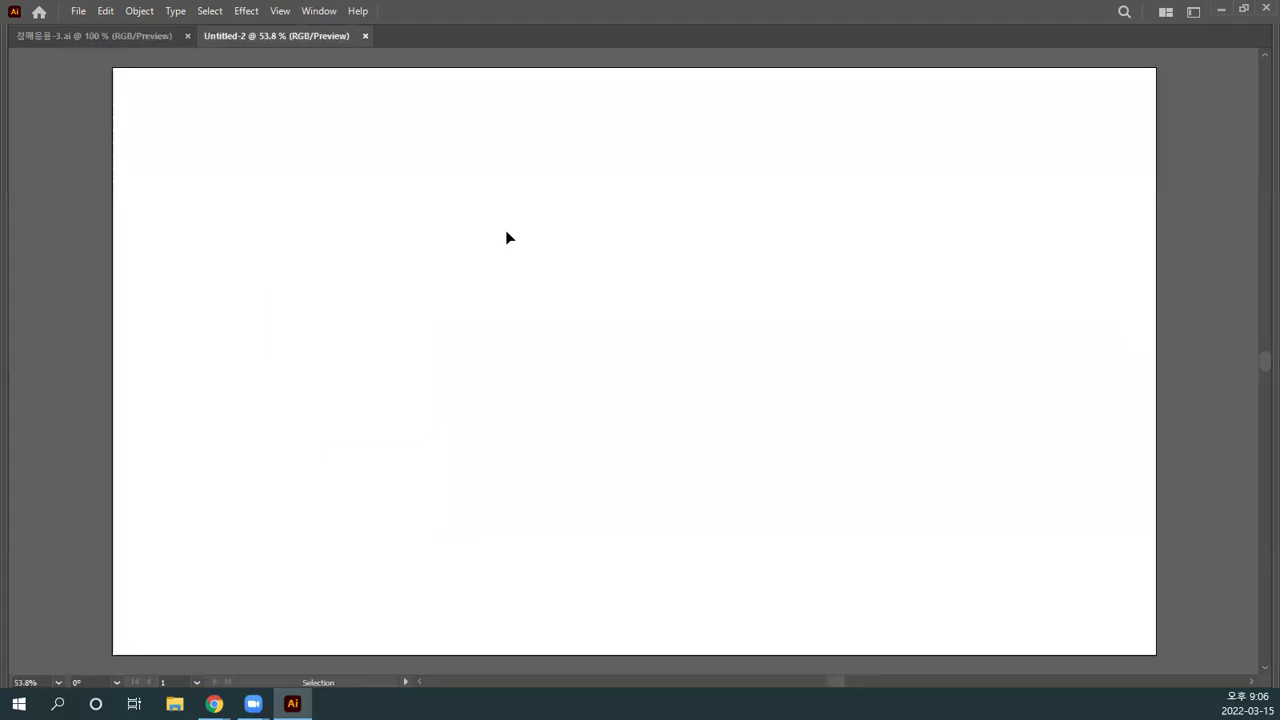
key("ctrl+v")
left_click_drag(643, 380, 390, 265)
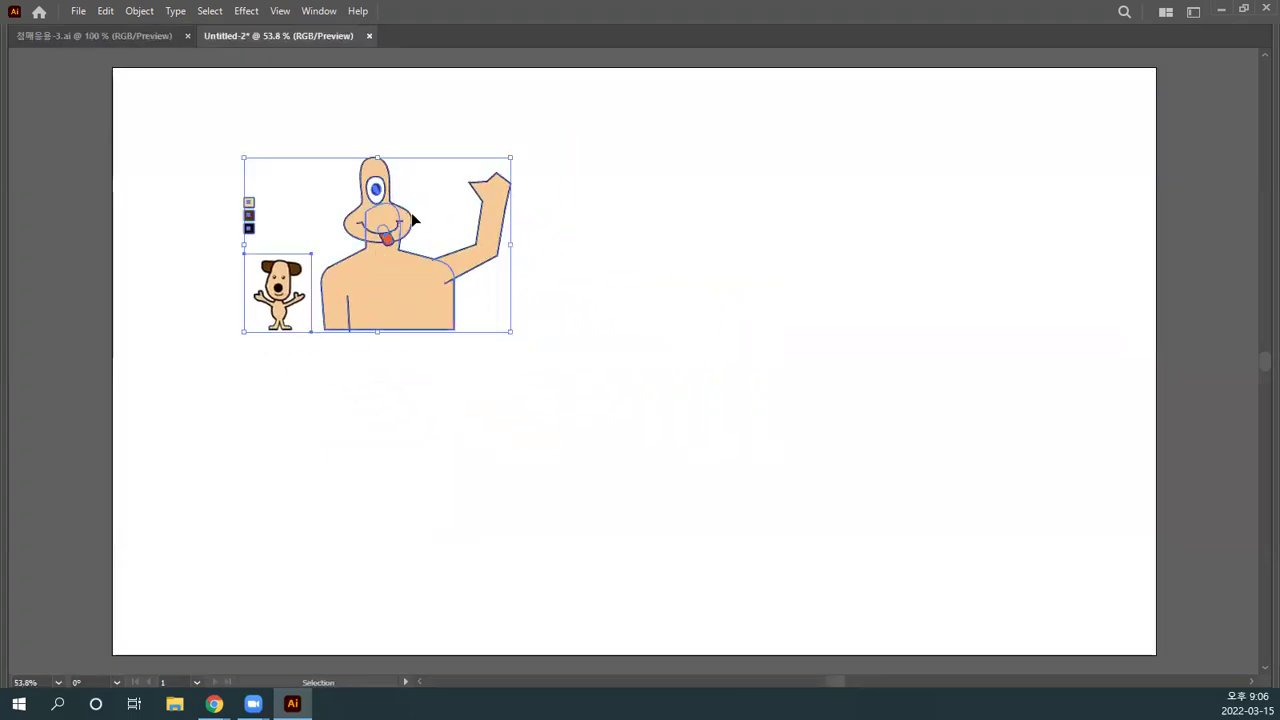
Step: Copy the whole dog from the original document into the new one and place it right of the one-eyed character's raised arm
left_click(157, 38)
left_click_drag(177, 190, 603, 597)
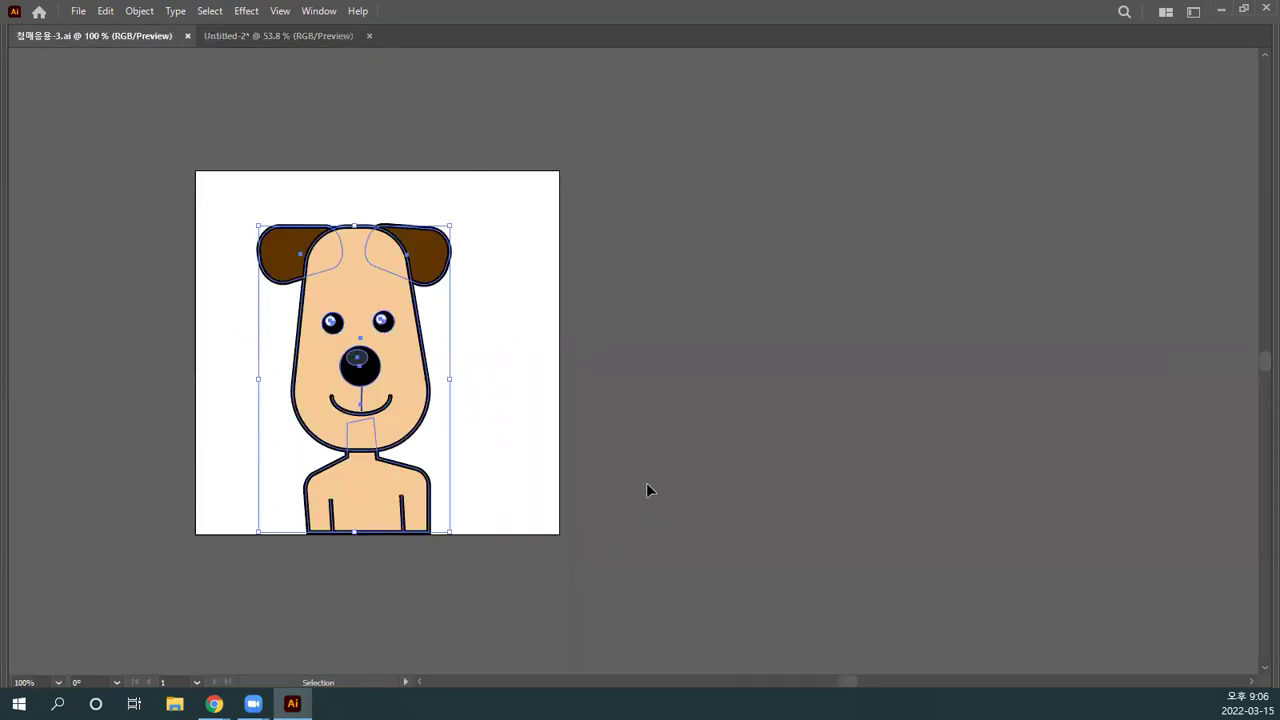
left_click(265, 40)
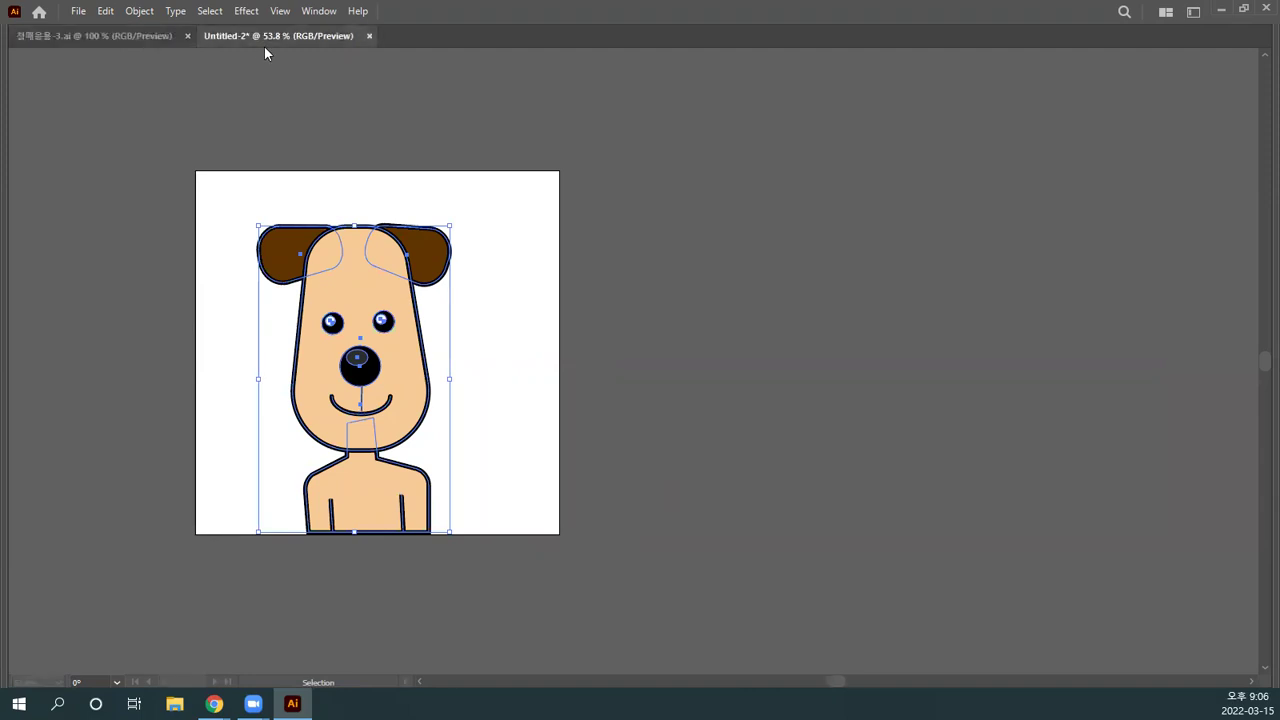
left_click(666, 385)
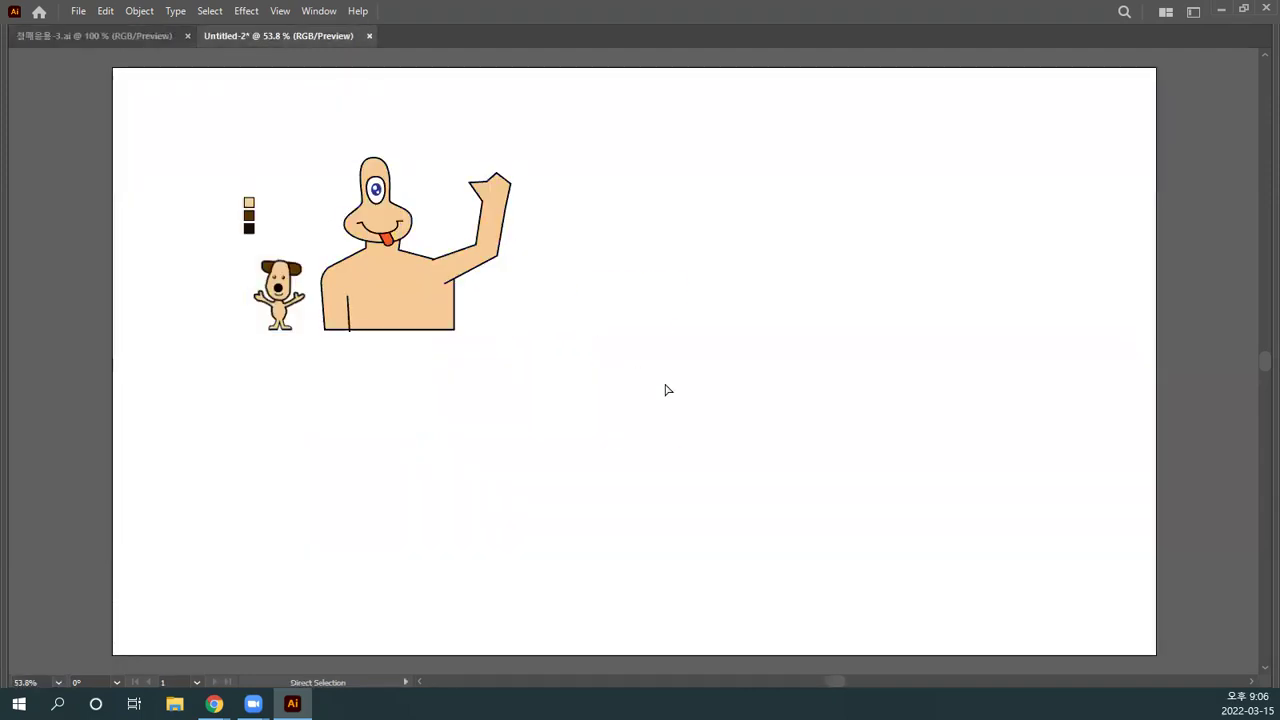
key("ctrl+v")
left_click(754, 387)
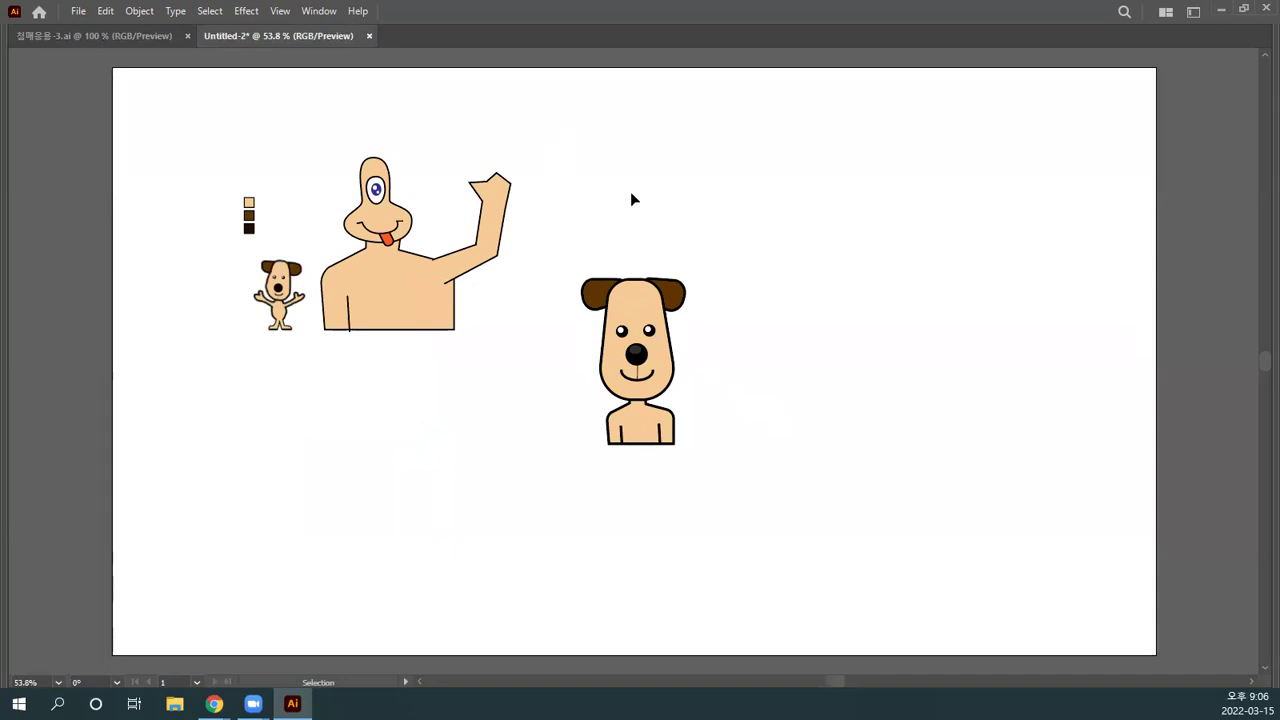
left_click_drag(558, 229, 755, 505)
left_click_drag(652, 381, 652, 275)
left_click(537, 312)
Step: Start saving the new document in Adobe PDF format under the file name 강아지공장
key("ctrl+s")
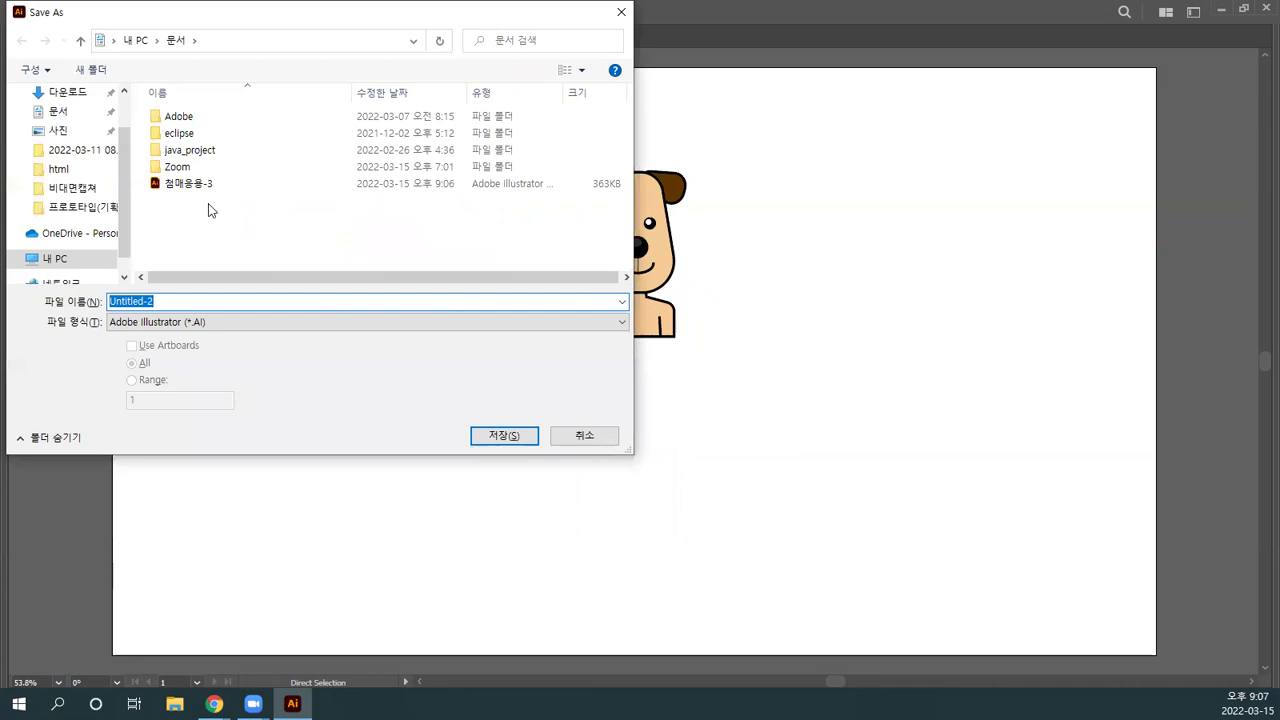
left_click(206, 326)
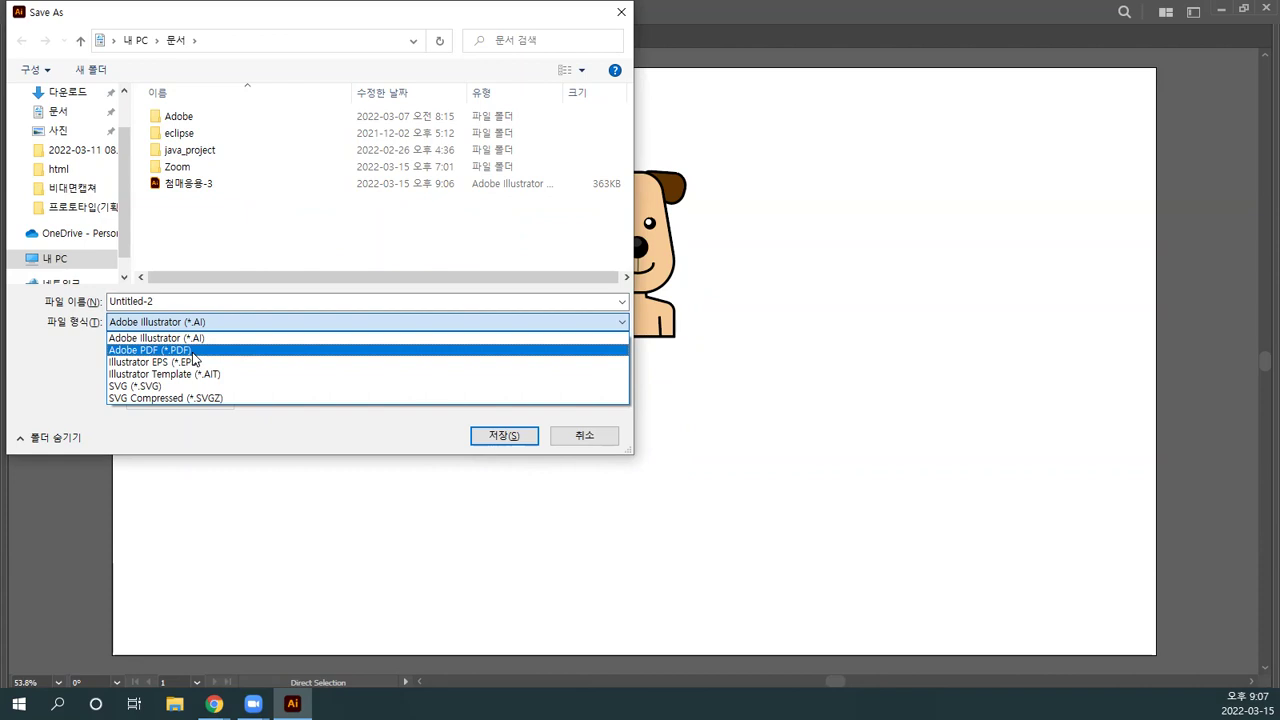
left_click(193, 352)
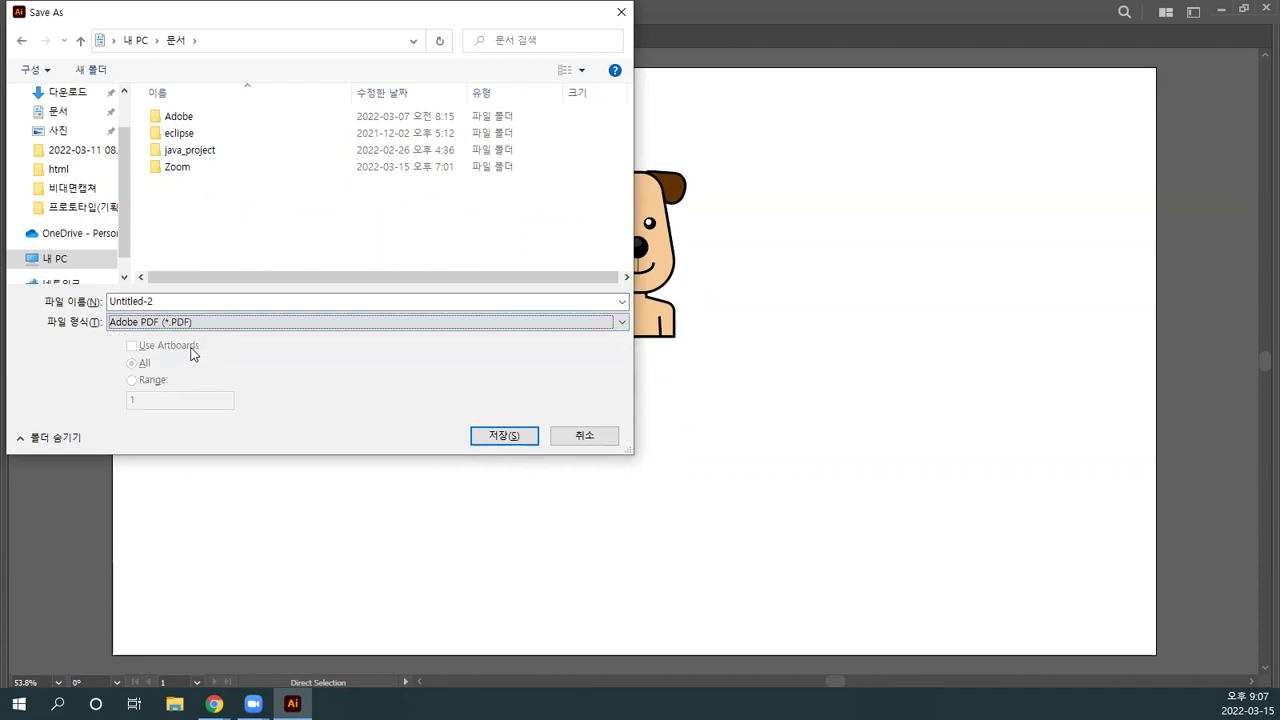
left_click(177, 302)
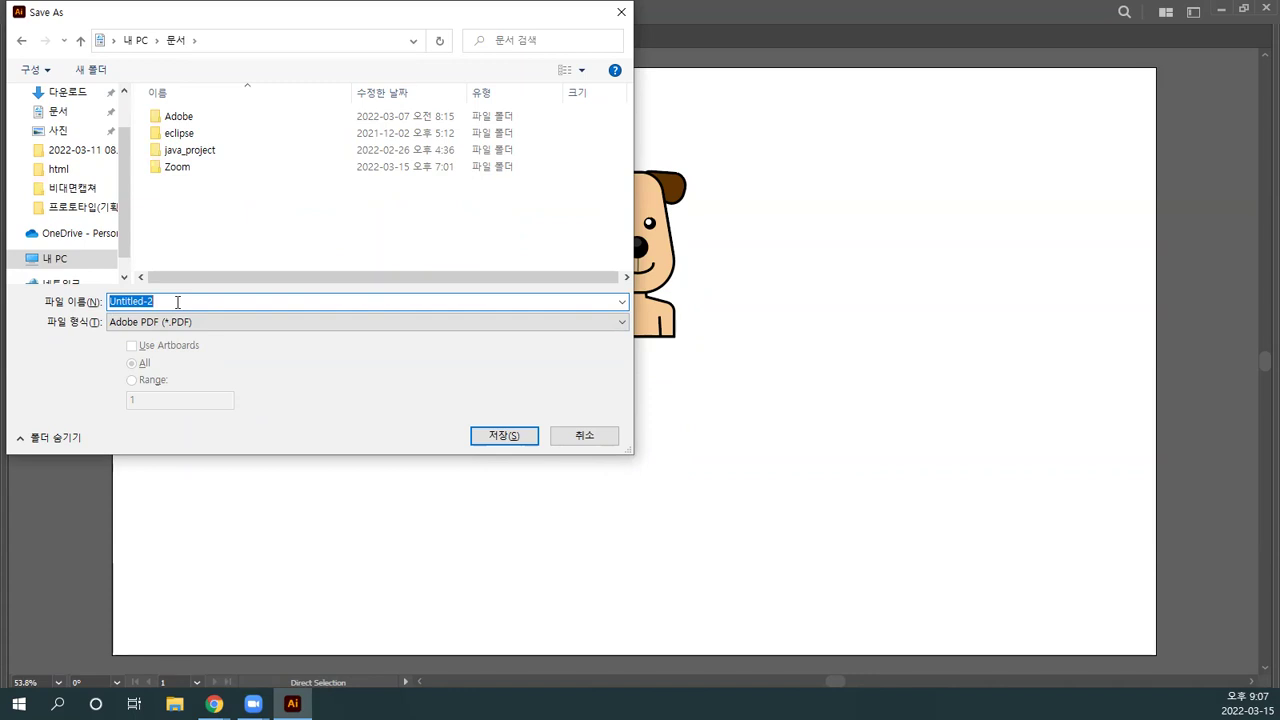
type("강아")
key("BackSpace")
key("BackSpace")
type("ㄱ강아지공주")
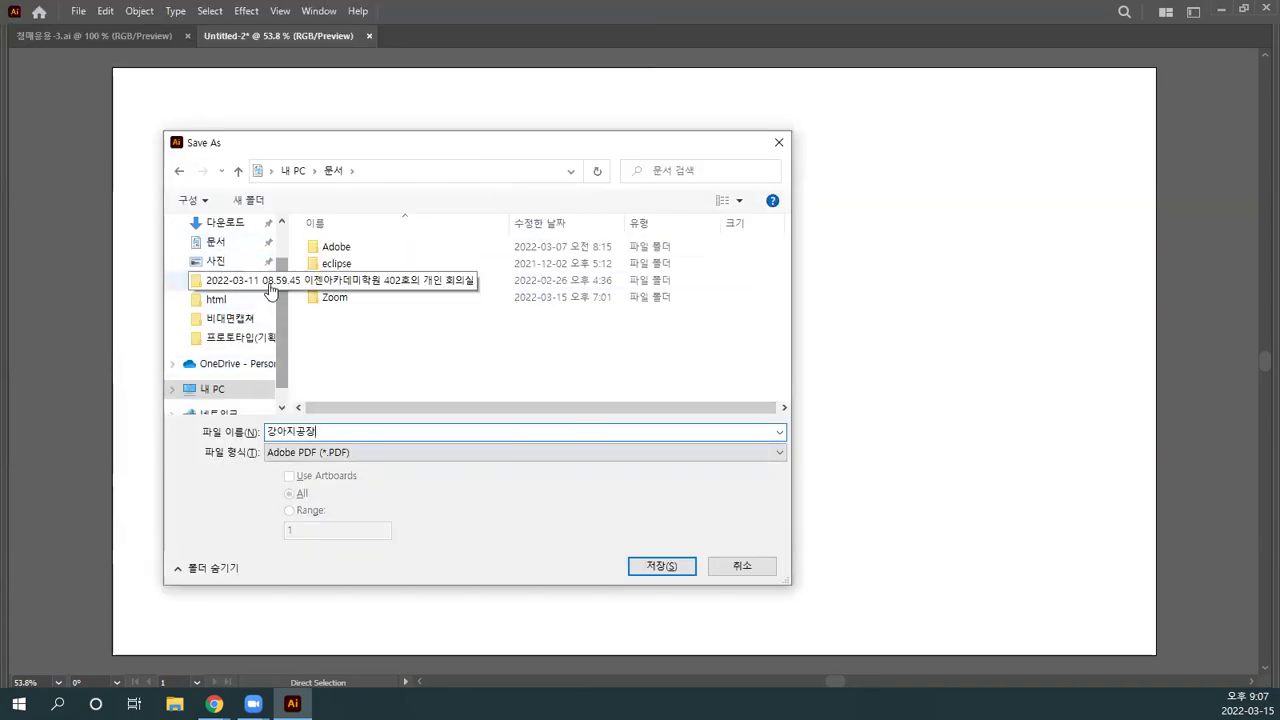
Step: Save the PDF to the desktop folder (바탕 화면) with the [Illustrator Default] preset
scroll(285, 258, "up", 1)
left_click(225, 273)
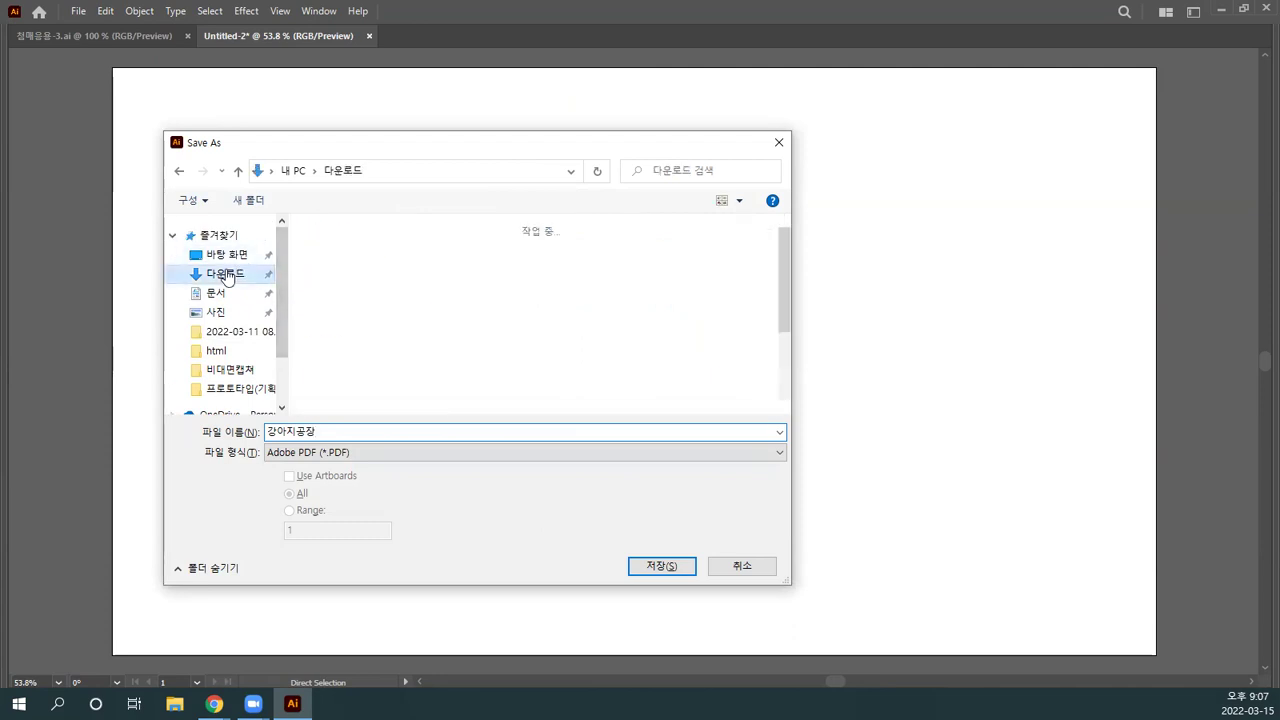
left_click(222, 254)
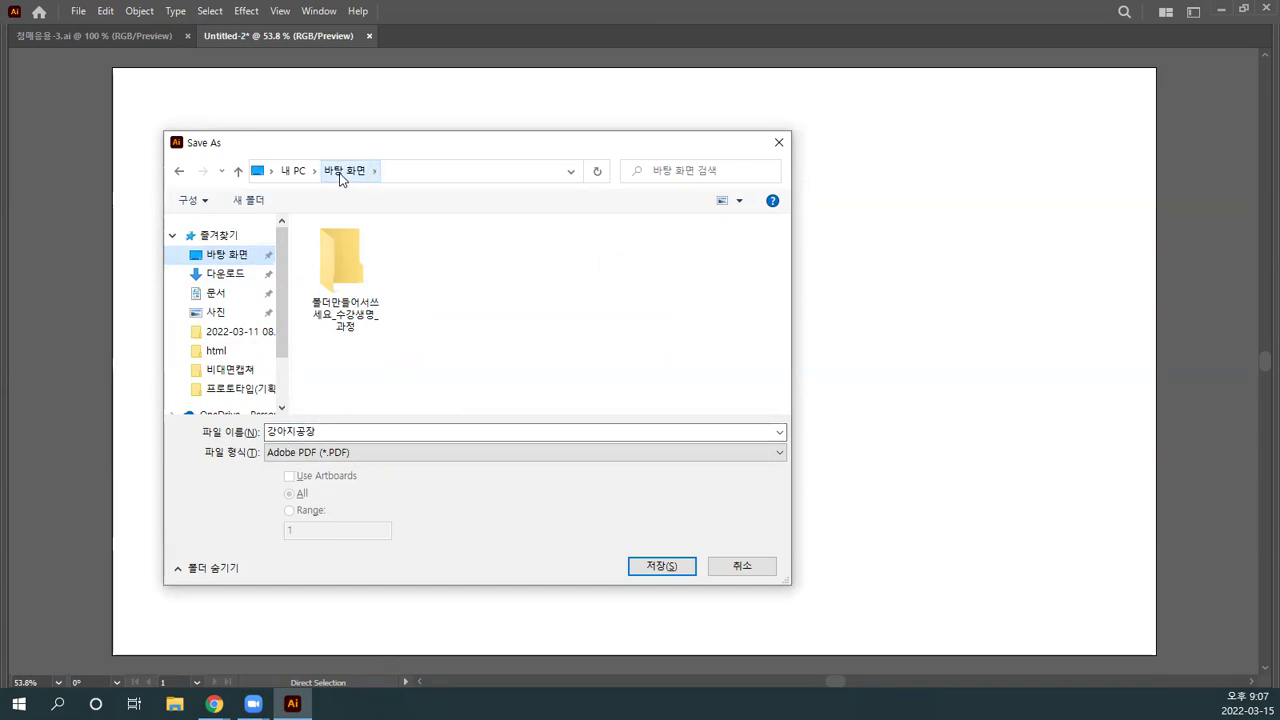
left_click(665, 566)
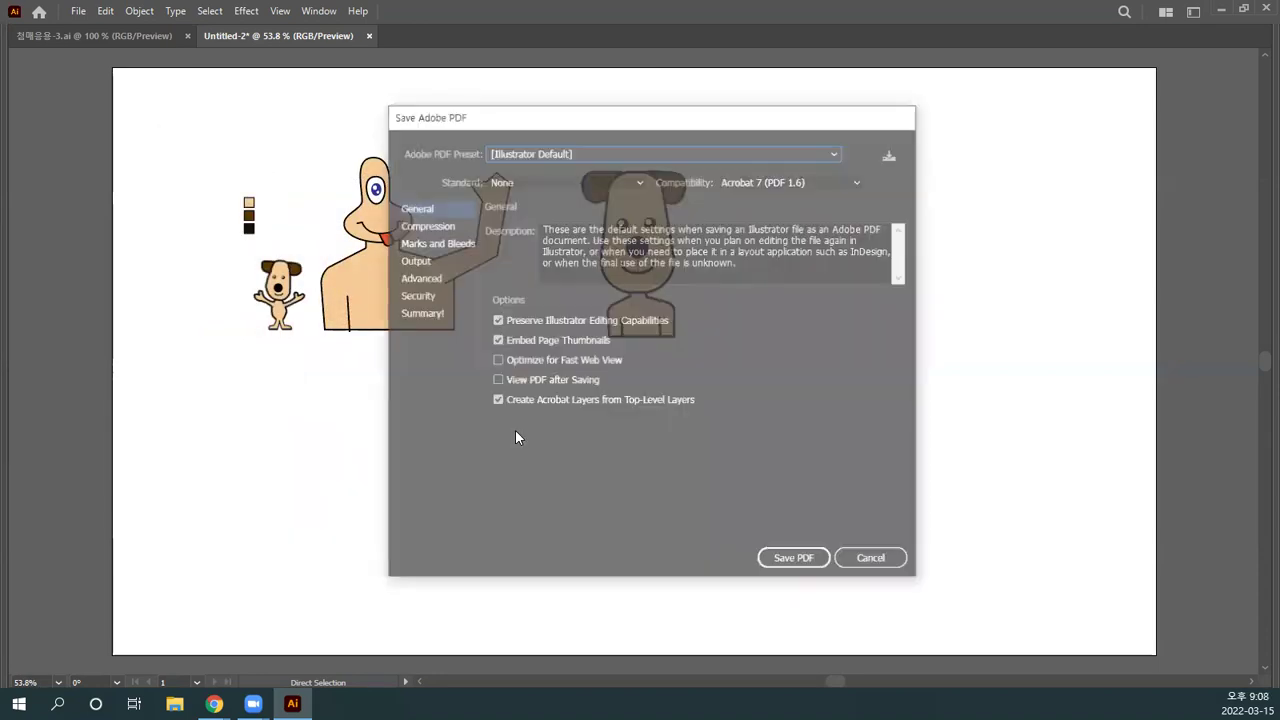
key("alt")
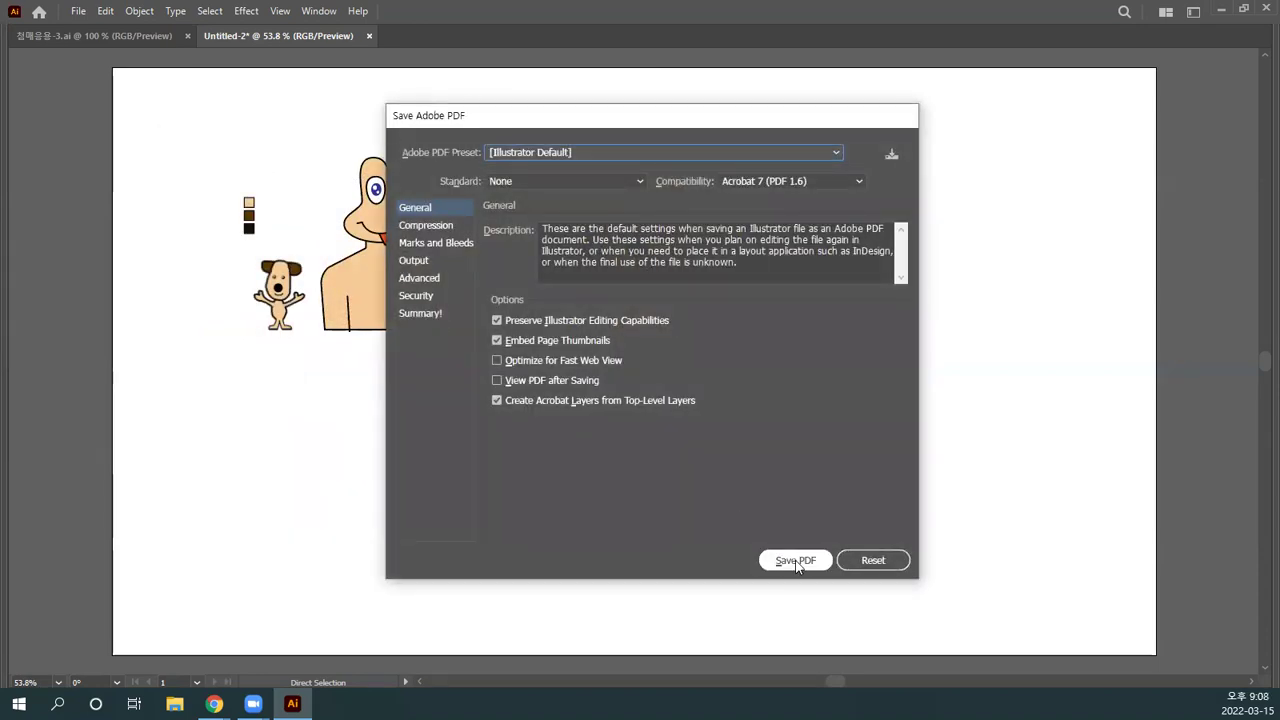
left_click(802, 563)
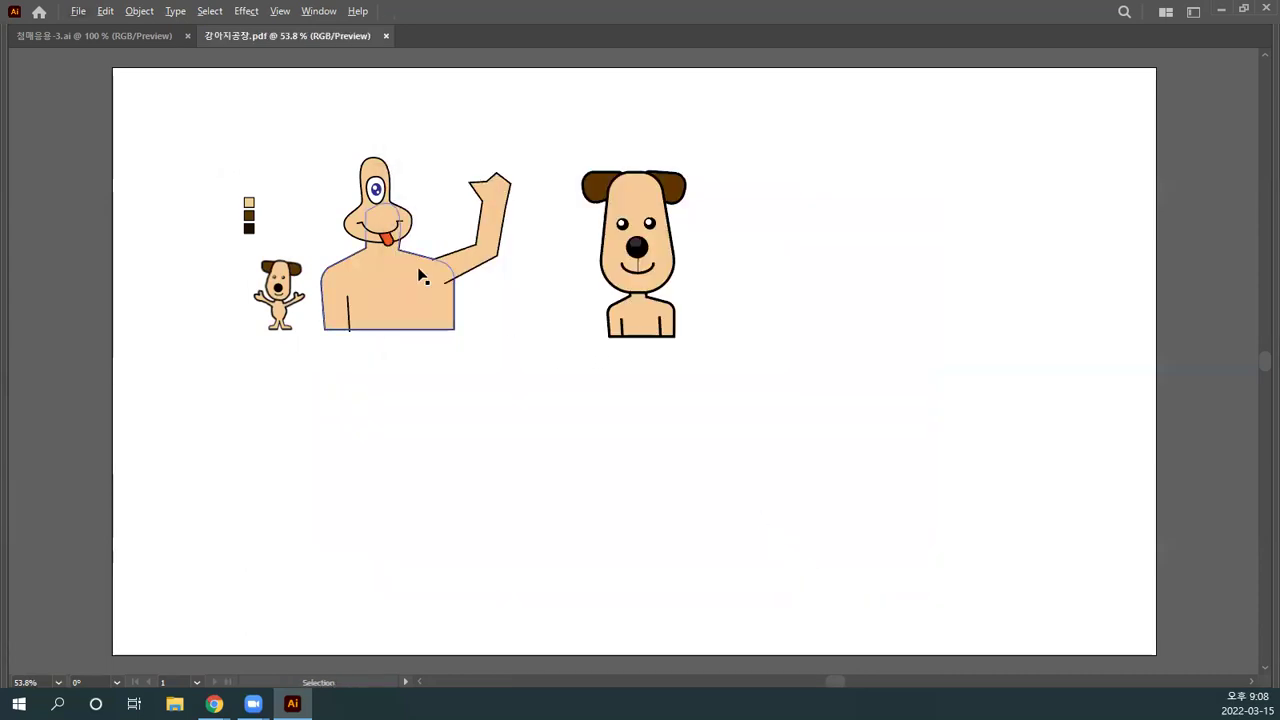
Step: Close the PDF document and bring back the hidden tools and panels in the dog document
left_click(385, 37)
left_click(616, 316)
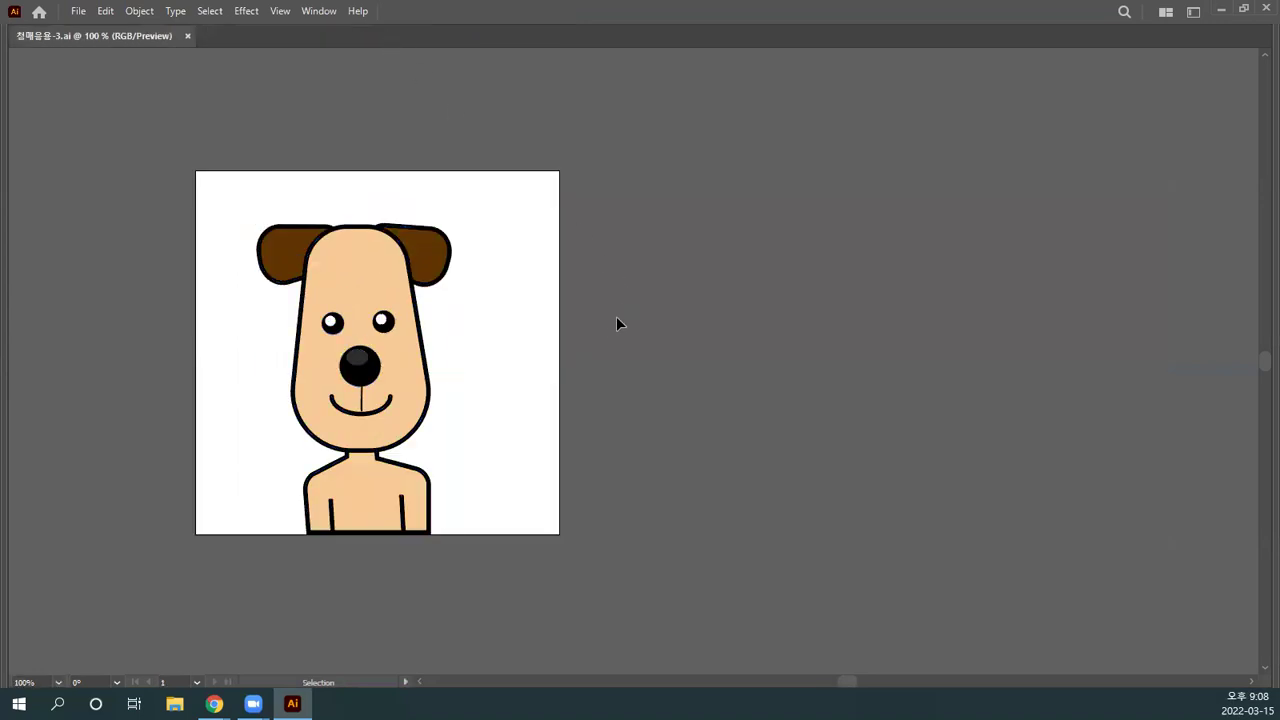
key("Tab")
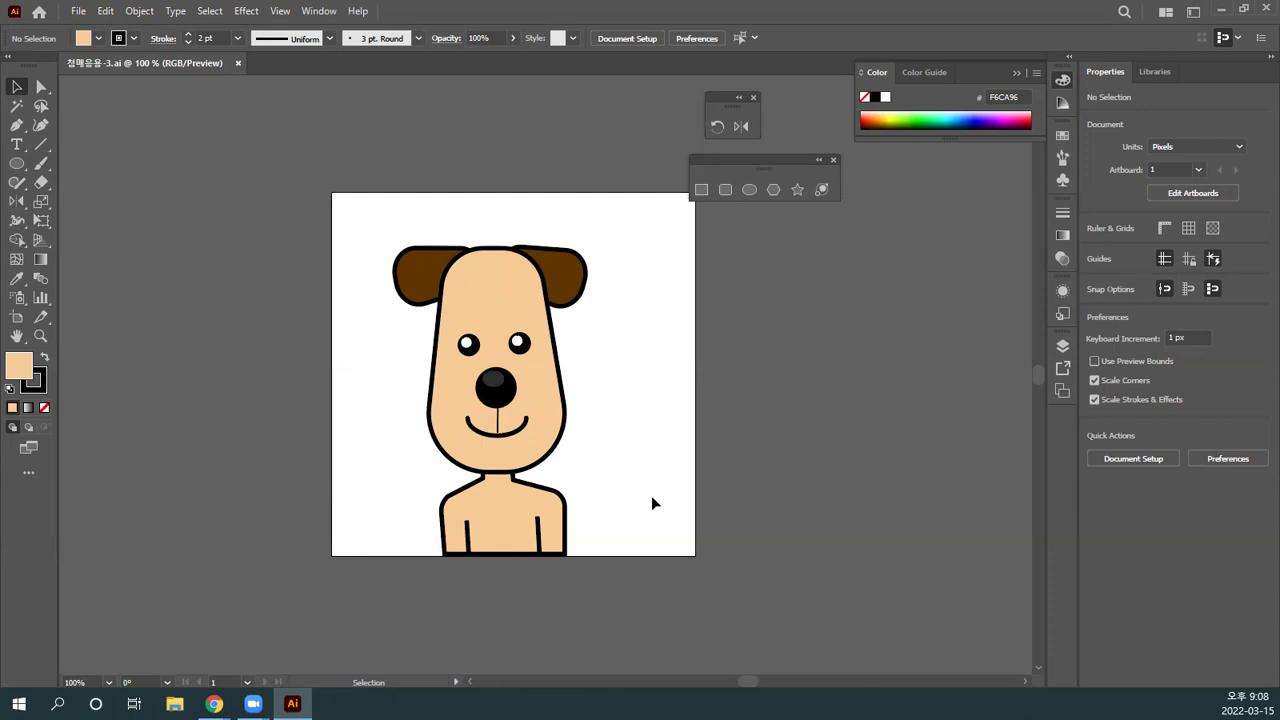
left_click_drag(529, 509, 719, 512)
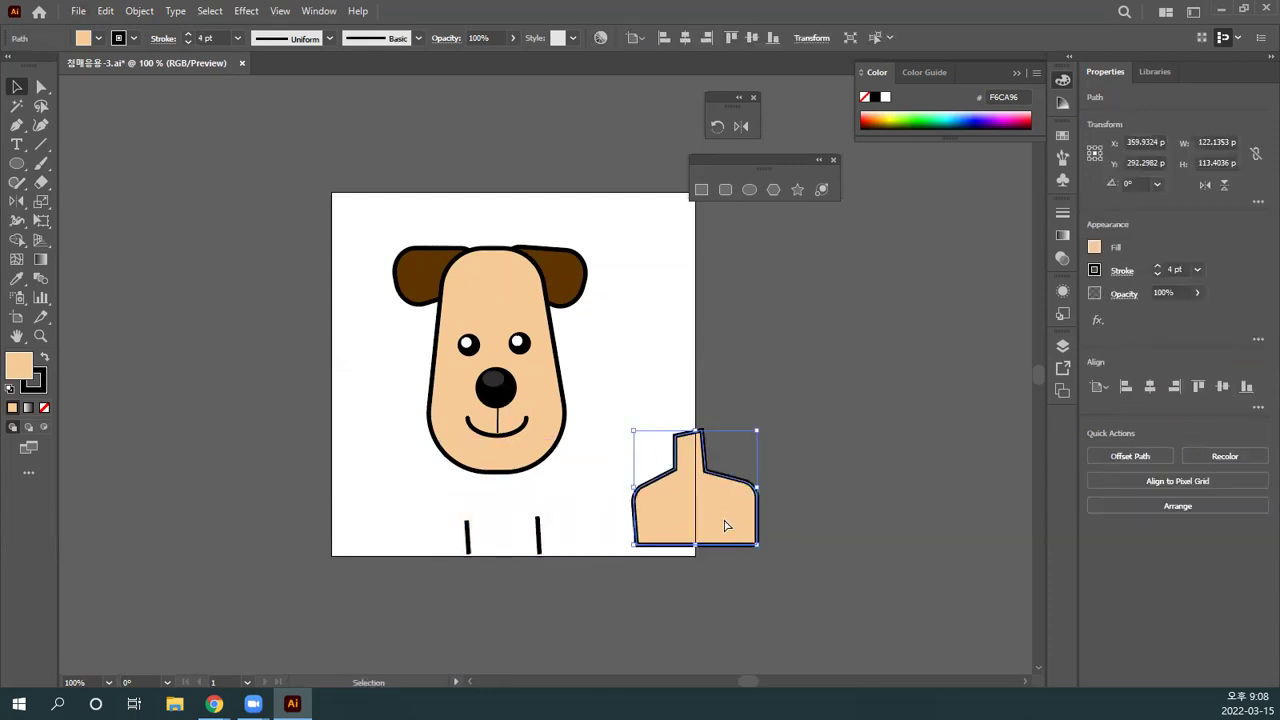
key("ctrl+z")
left_click(710, 511)
Step: Duplicate the dog's body shape and place the copy right of the dog, across the artboard's right edge
scroll(686, 480, "down", 2)
left_click_drag(573, 481, 748, 478)
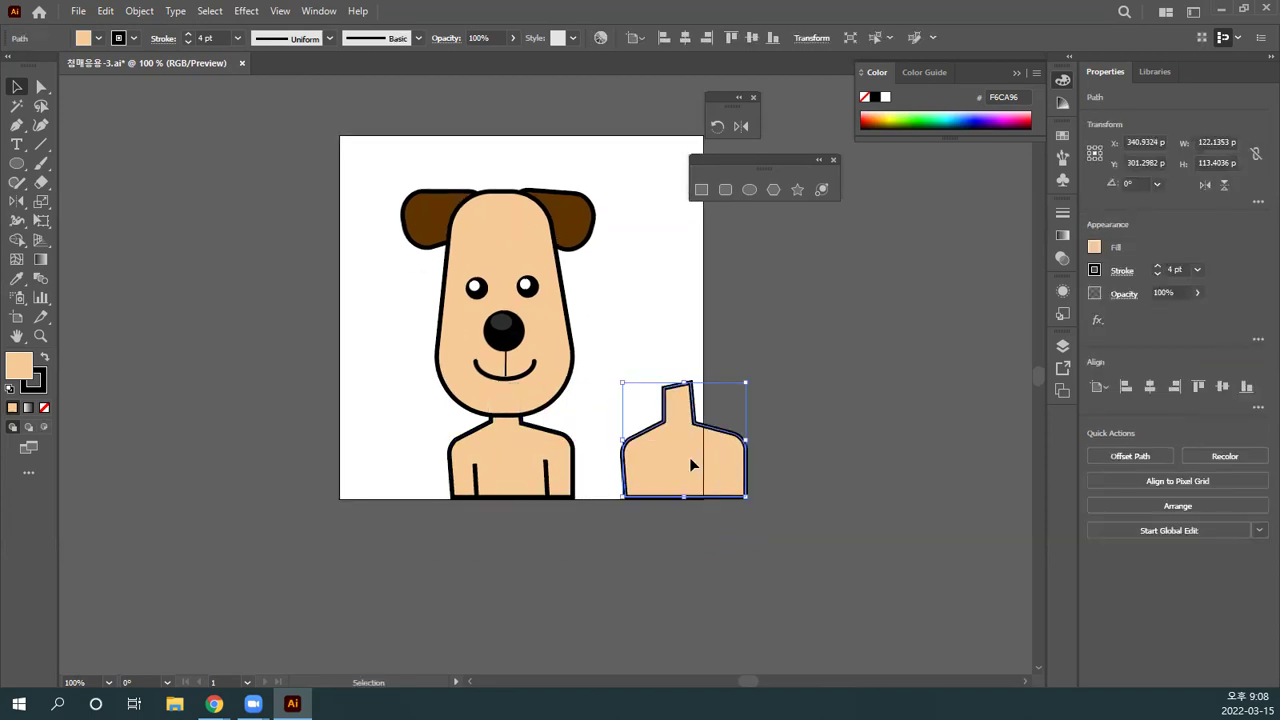
left_click_drag(671, 463, 660, 433)
left_click(679, 510)
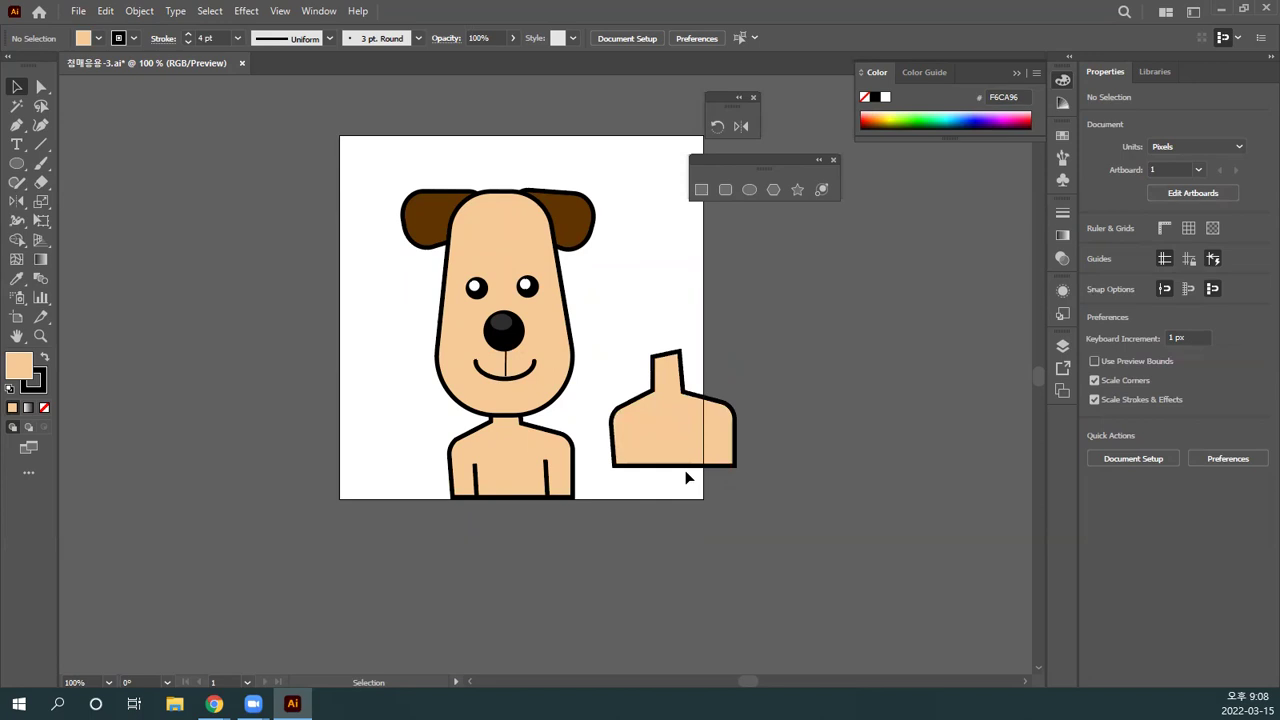
Step: Open the body copy's bottom edge by adding an anchor point on it with the Pen tool and deleting that point
left_click(662, 436)
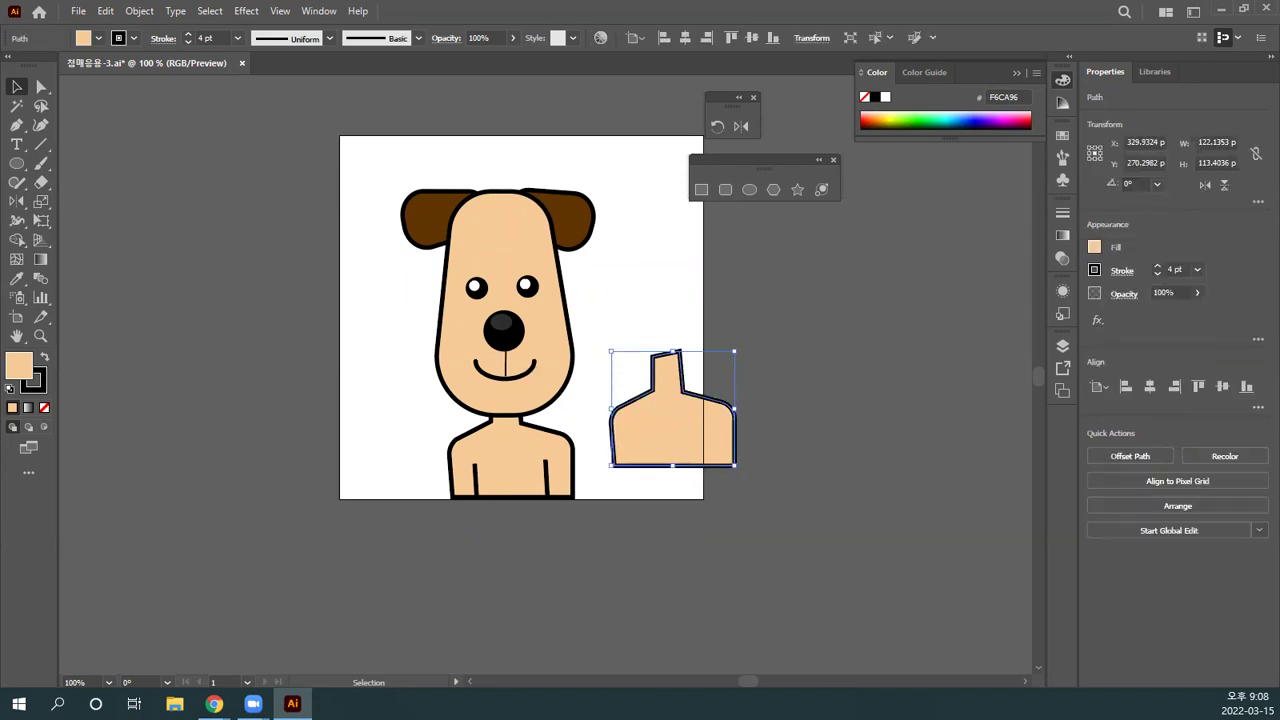
left_click(18, 126)
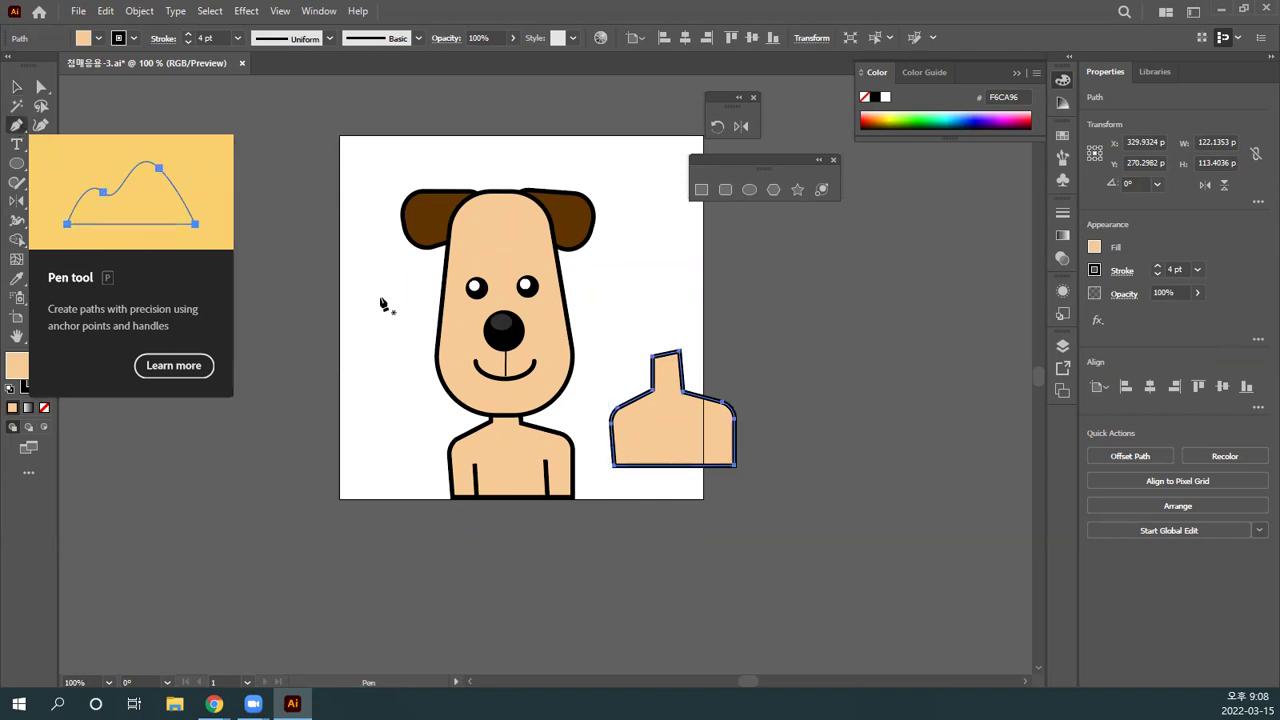
left_click(677, 466)
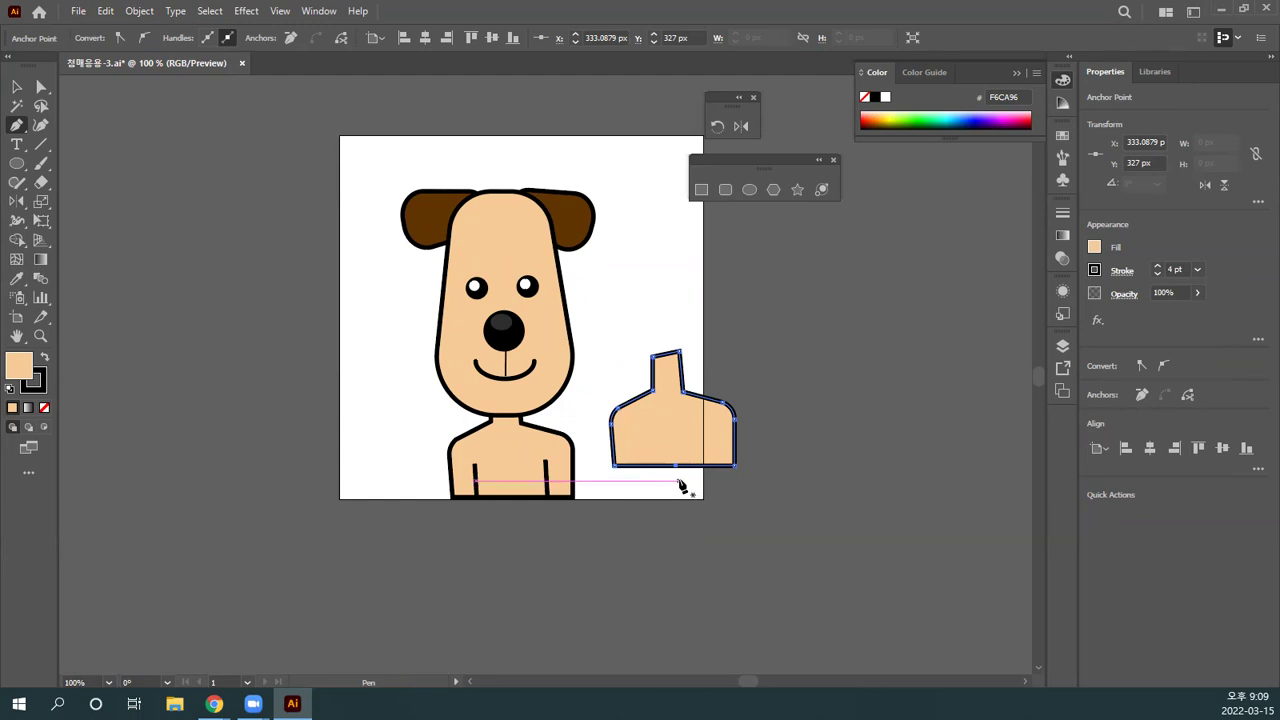
key("Delete")
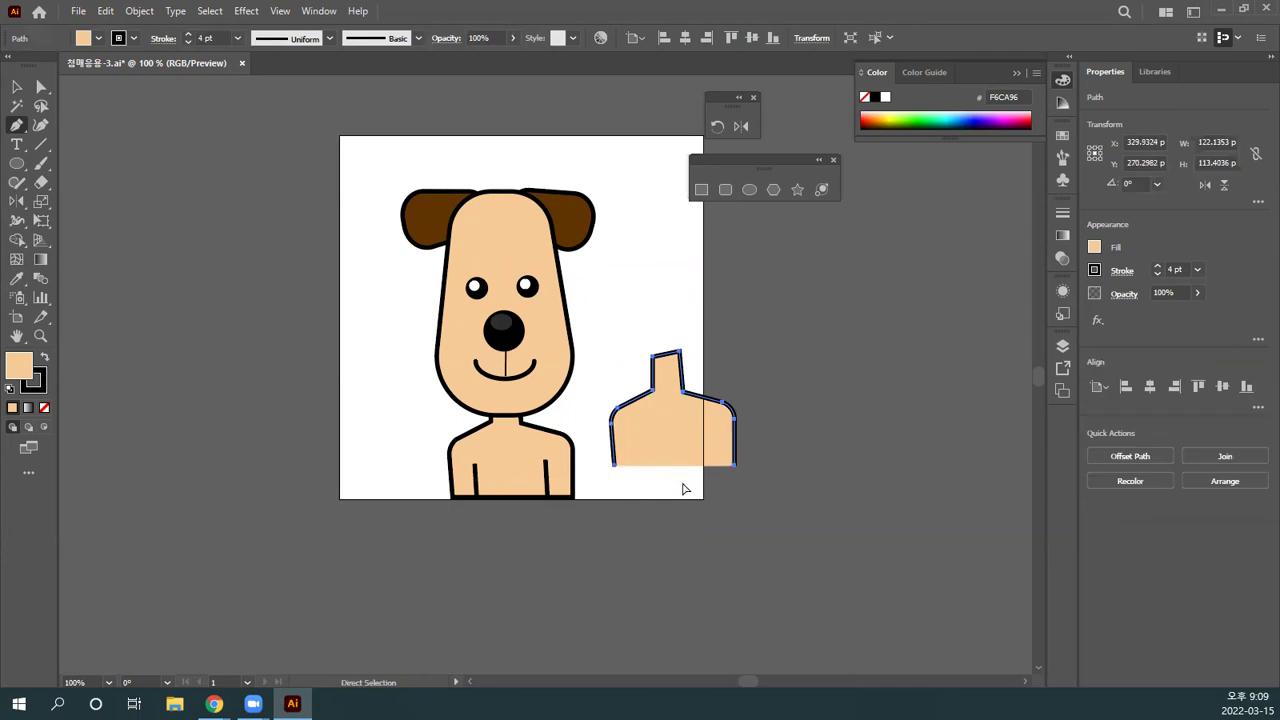
left_click(685, 492, "ctrl")
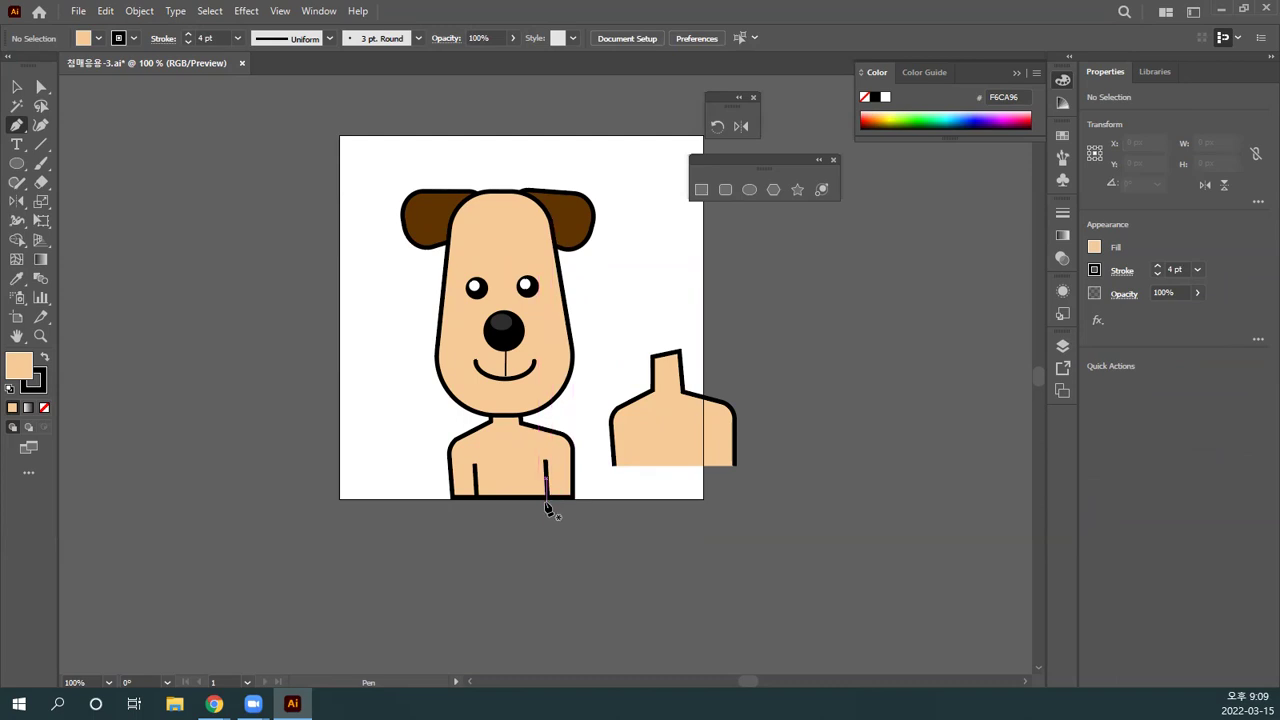
Step: Open the bottom edge of the dog's original body outline by adding an anchor point on it and deleting that point
mouse_move(521, 469)
left_mouse_down()
mouse_move(531, 460)
mouse_move(515, 440)
mouse_move(521, 465)
left_mouse_up()
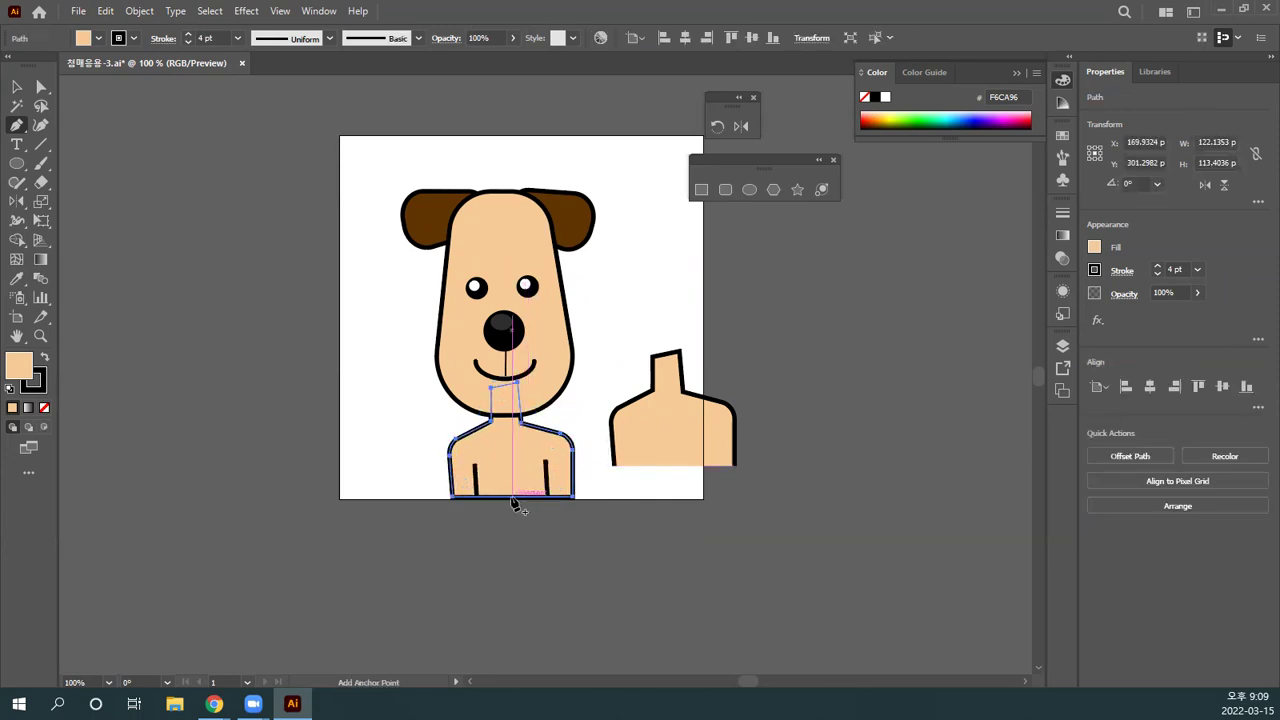
key("ctrl+shift+a")
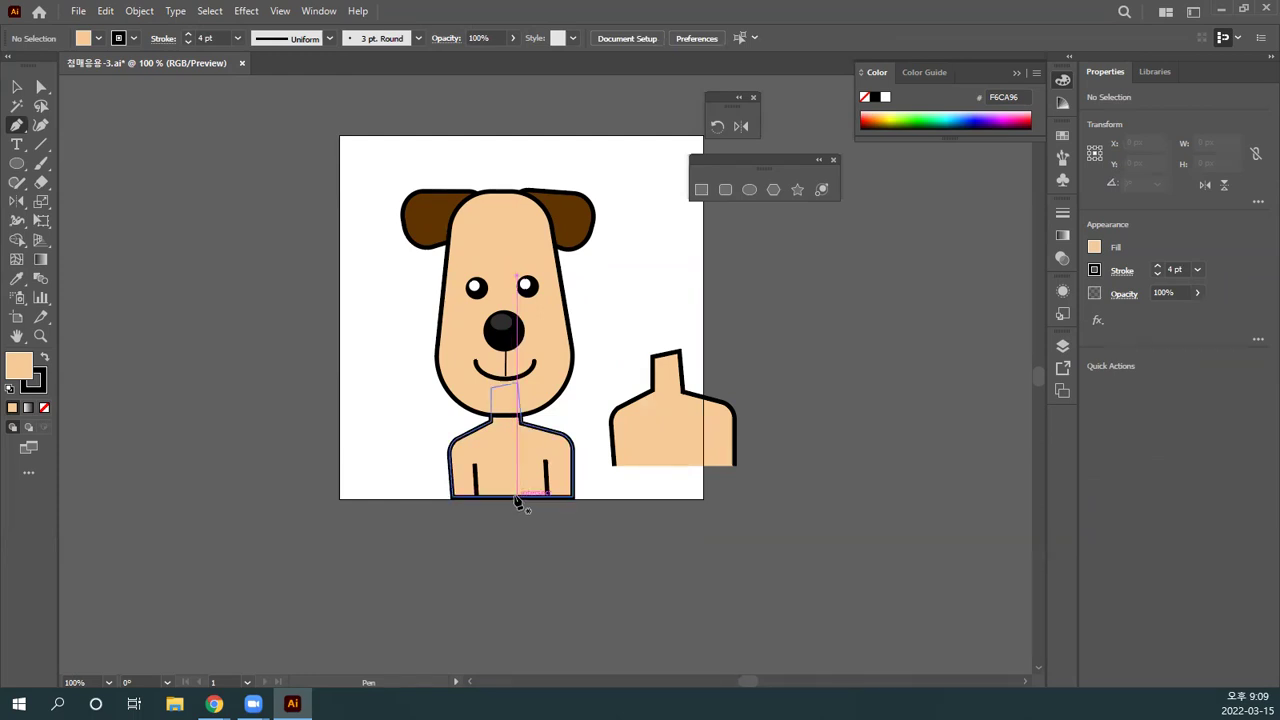
left_click(519, 497, "ctrl")
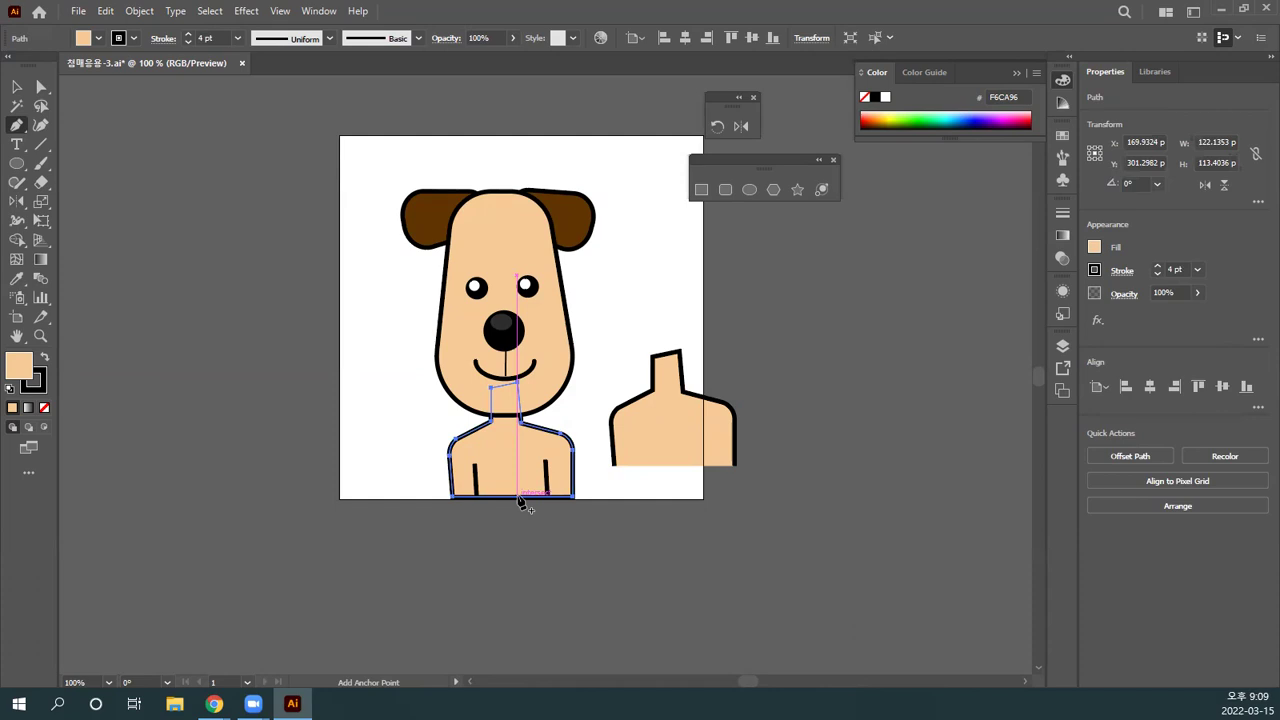
left_click(519, 497)
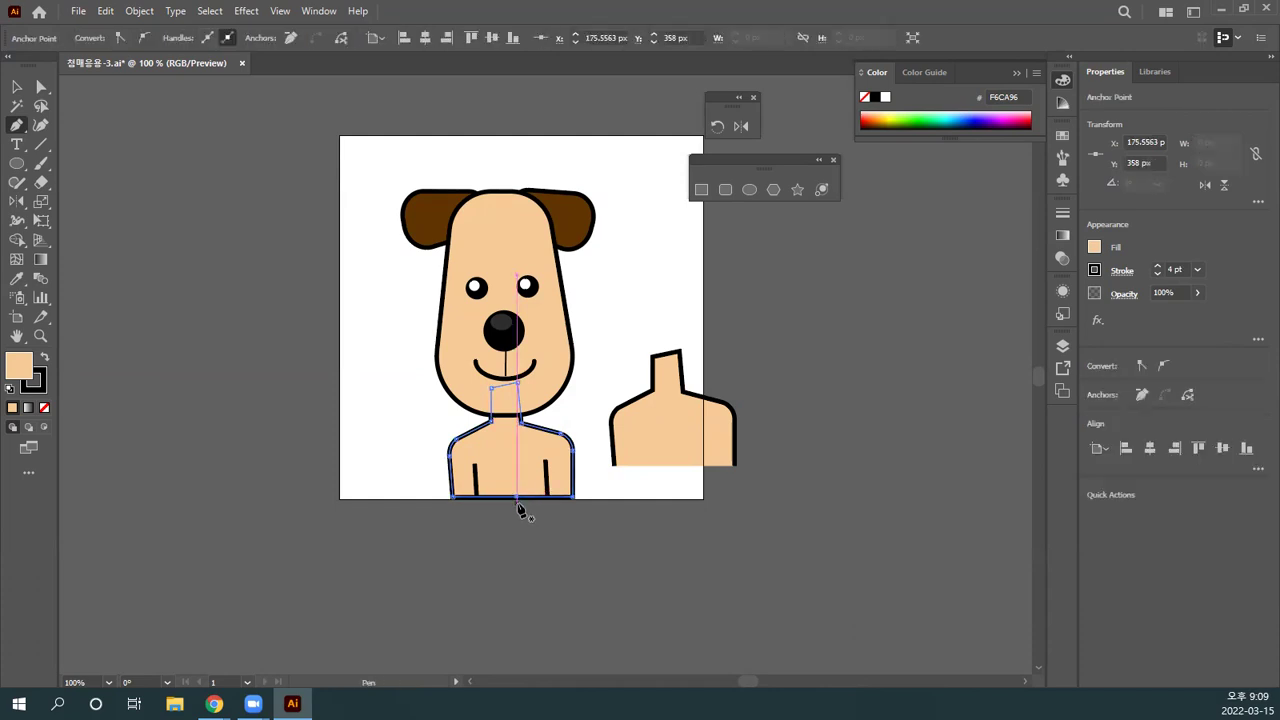
key("Delete")
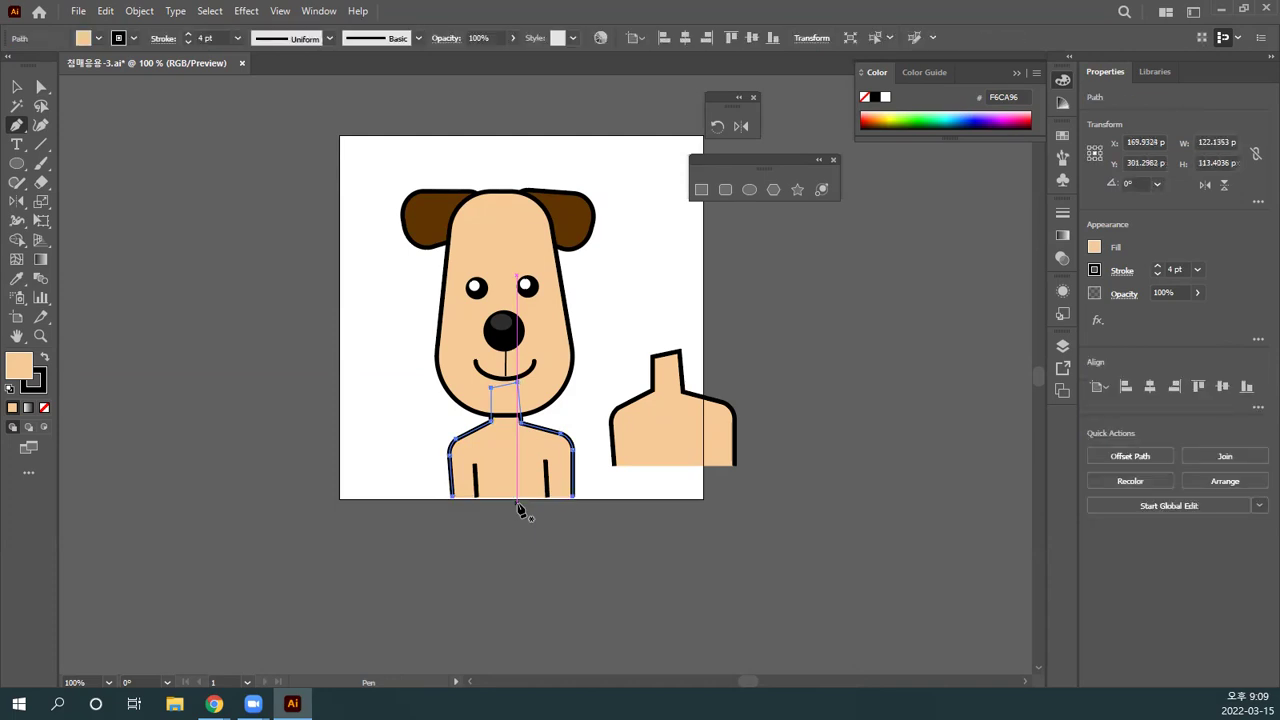
left_click(525, 512, "ctrl")
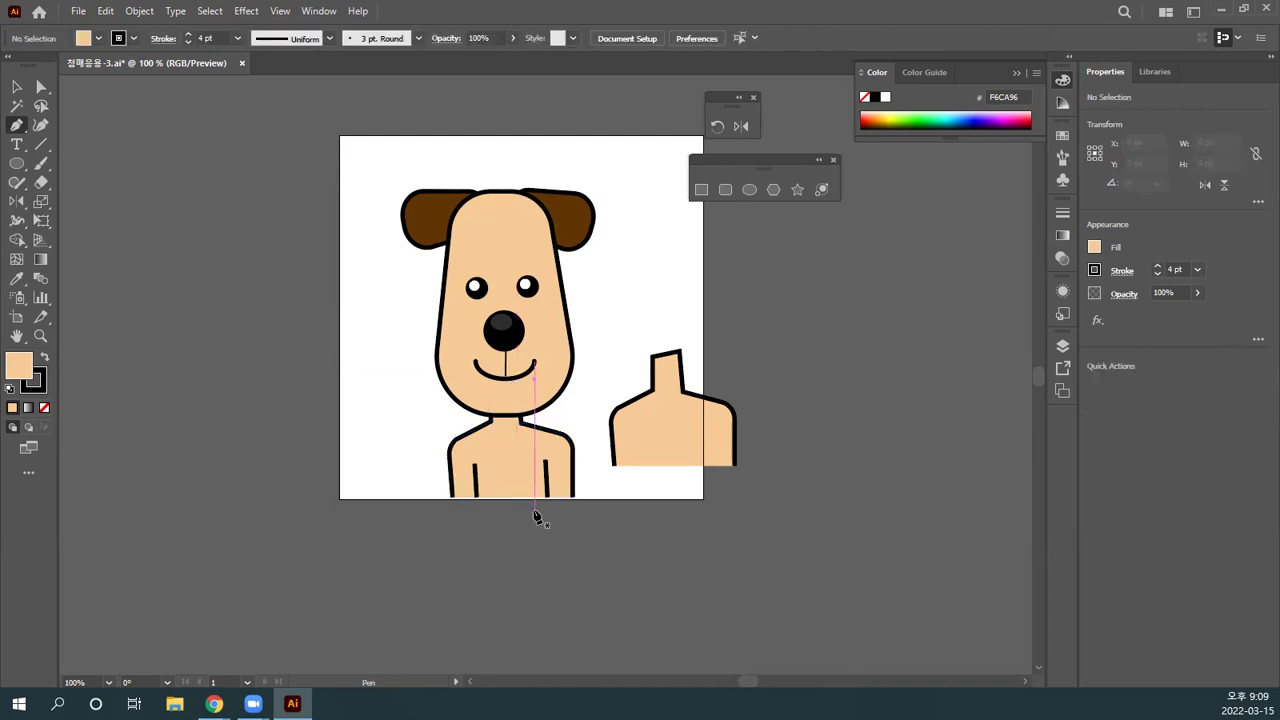
Step: Delete the body copy standing beside the dog
mouse_move(570, 485)
left_mouse_down()
mouse_move(583, 547)
mouse_move(595, 549)
left_mouse_up()
mouse_move(597, 404)
left_mouse_down()
mouse_move(606, 468)
mouse_move(556, 378)
mouse_move(574, 378)
left_mouse_up()
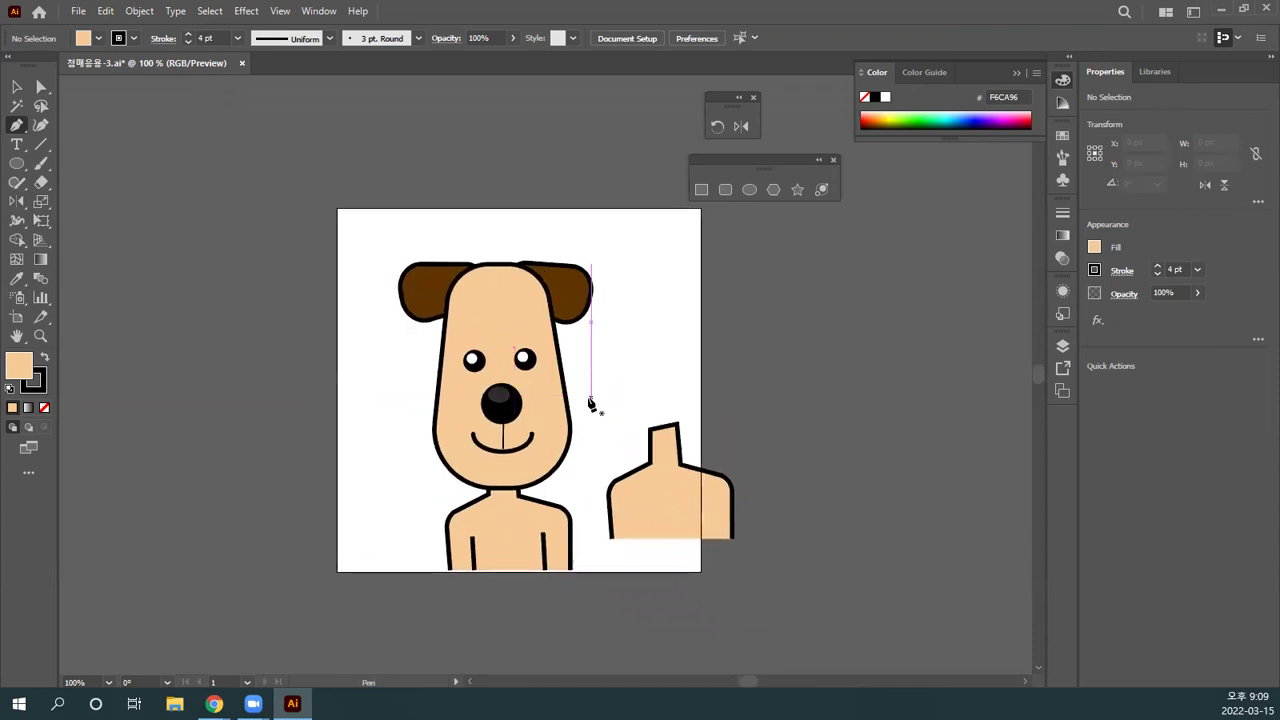
left_click(663, 487, "ctrl")
key("Delete")
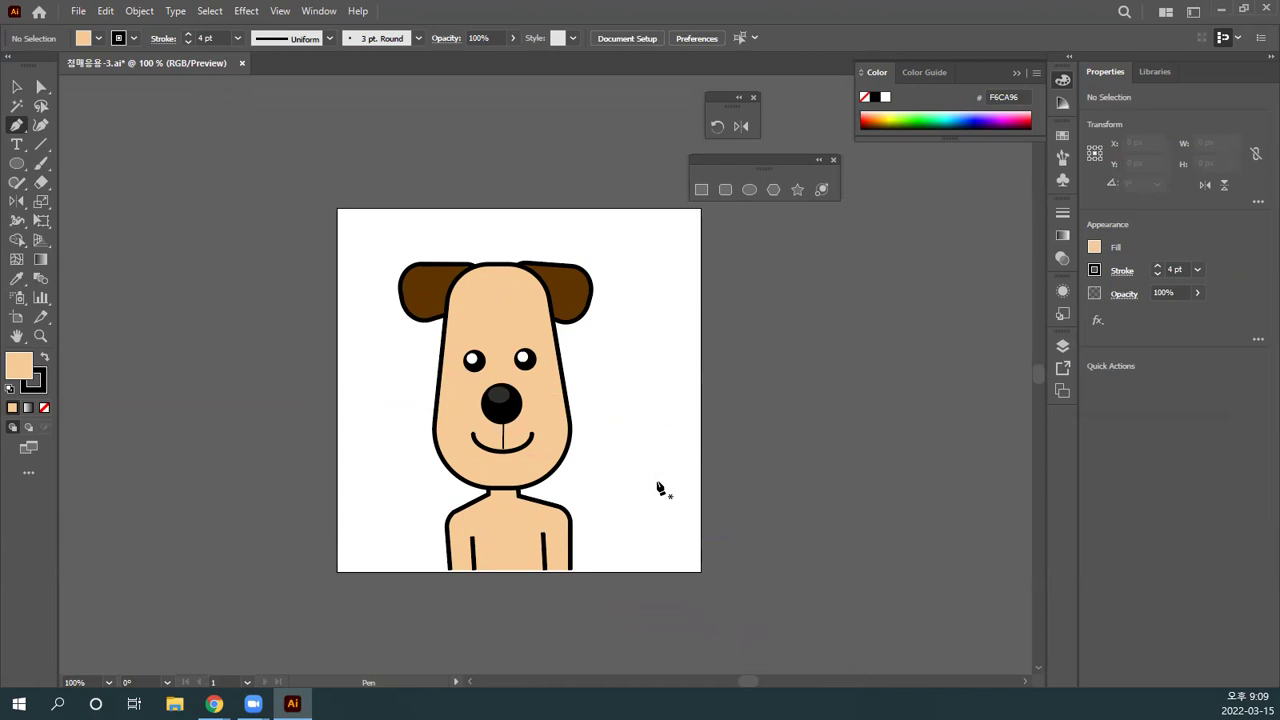
Step: Group the dog's body outline with the two arm lines and move the group down 2 px
key("v")
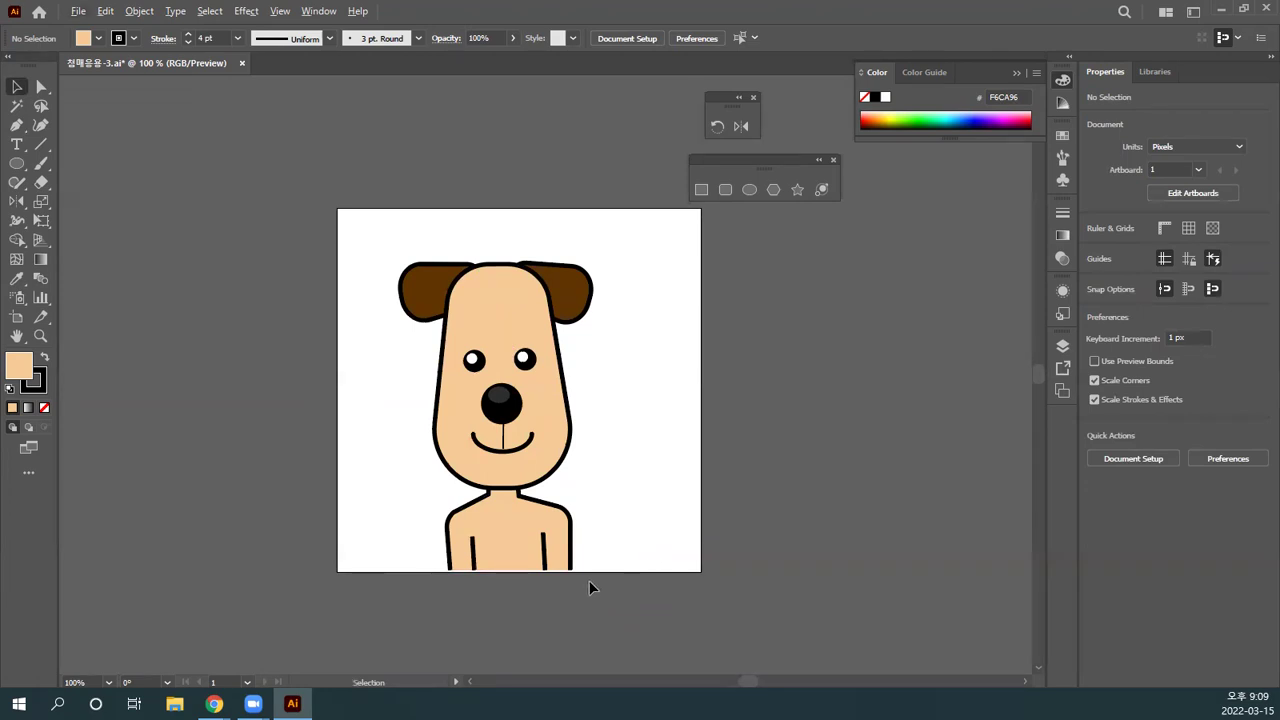
left_click_drag(617, 578, 434, 517)
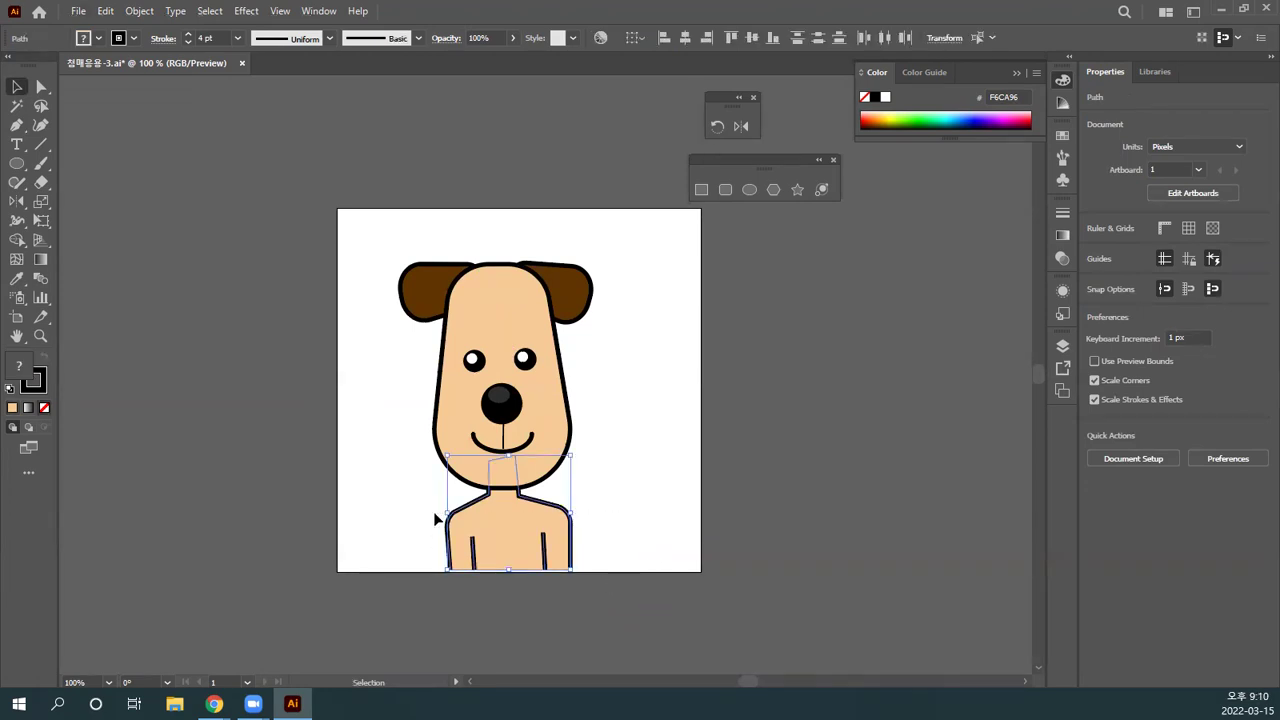
key("a")
key("v")
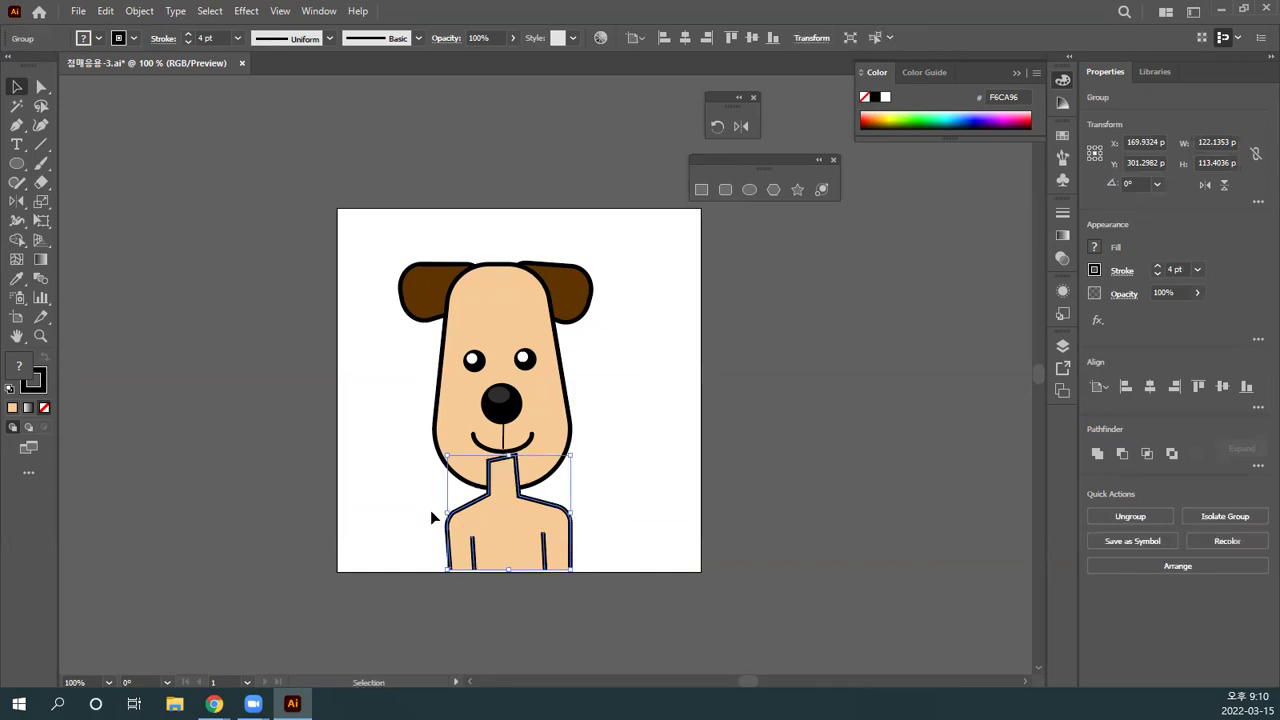
left_click(603, 513)
left_click(543, 525)
key("Down")
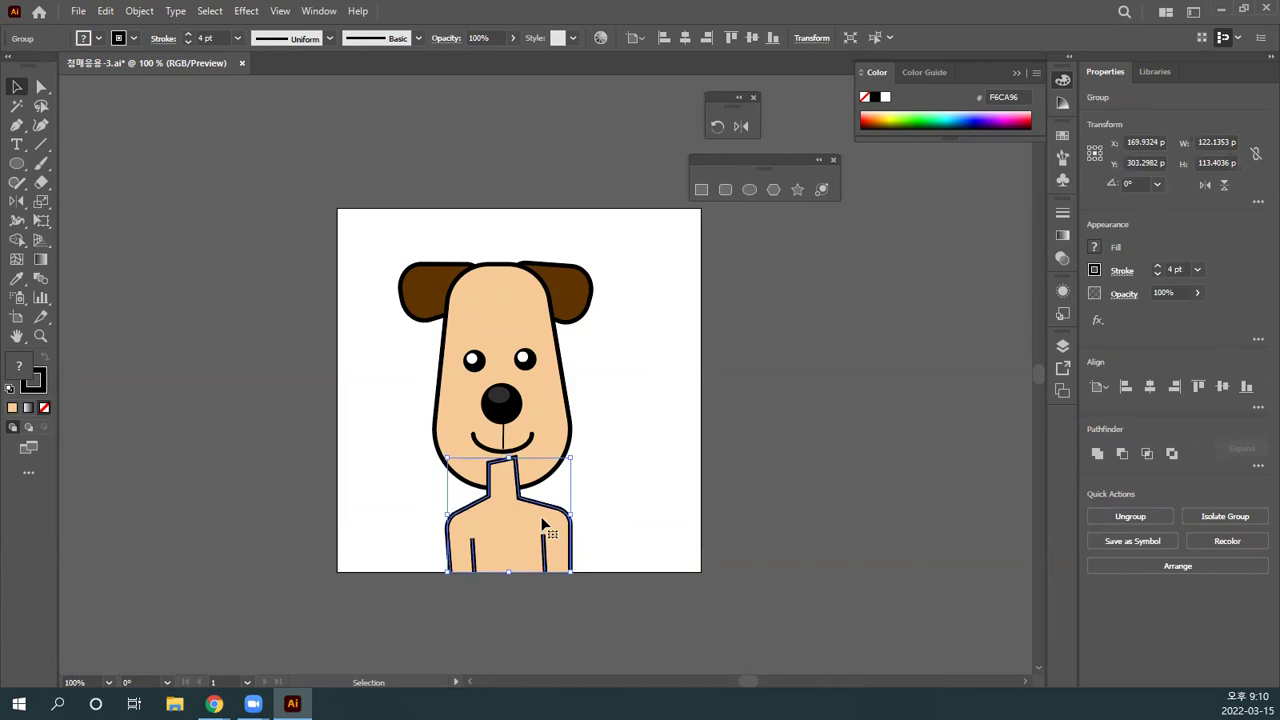
left_click(608, 468)
Step: Send the body group backward in the stacking order until its neck lies behind the head
scroll(612, 480, "up", 2)
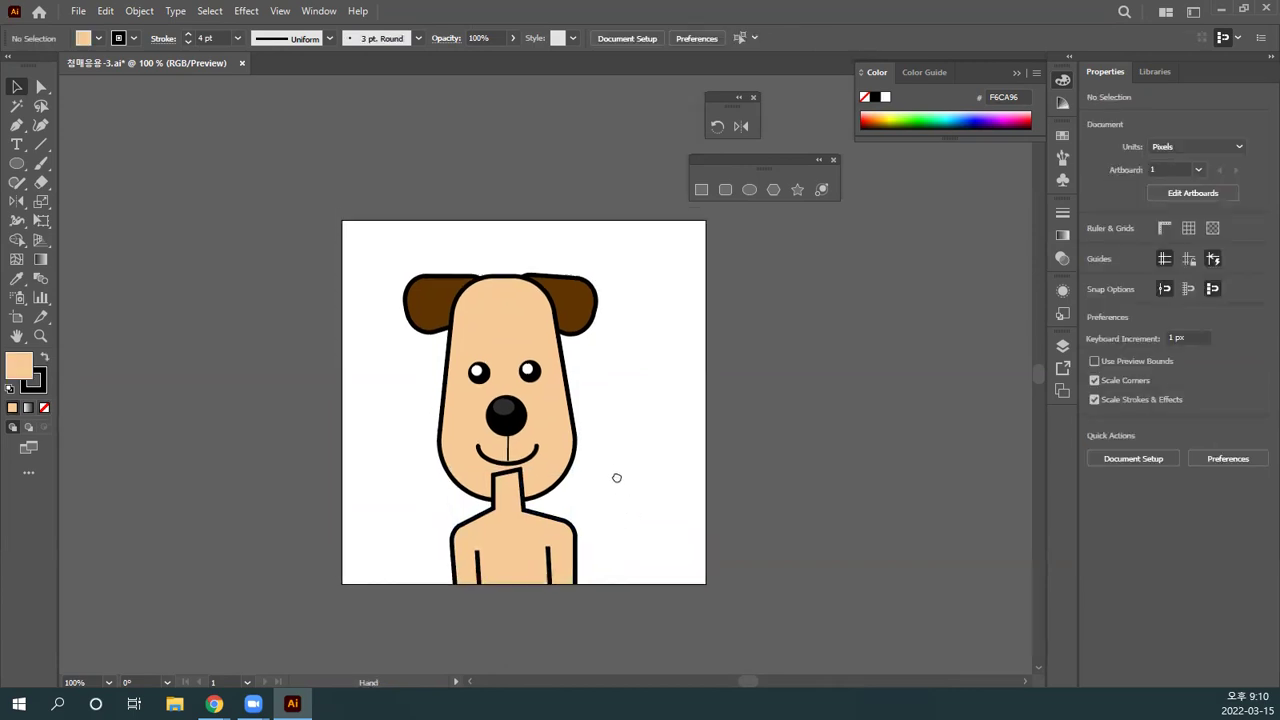
left_click(540, 578)
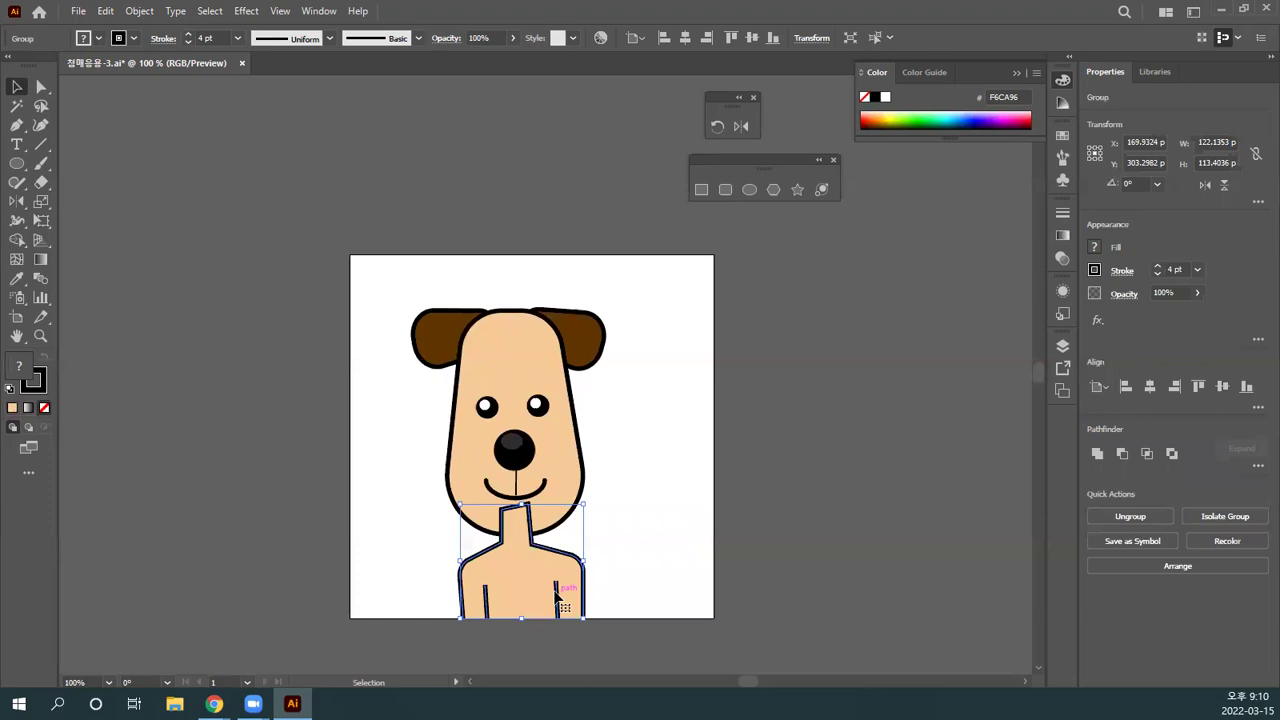
key("ctrl+[")
key("ctrl+[")
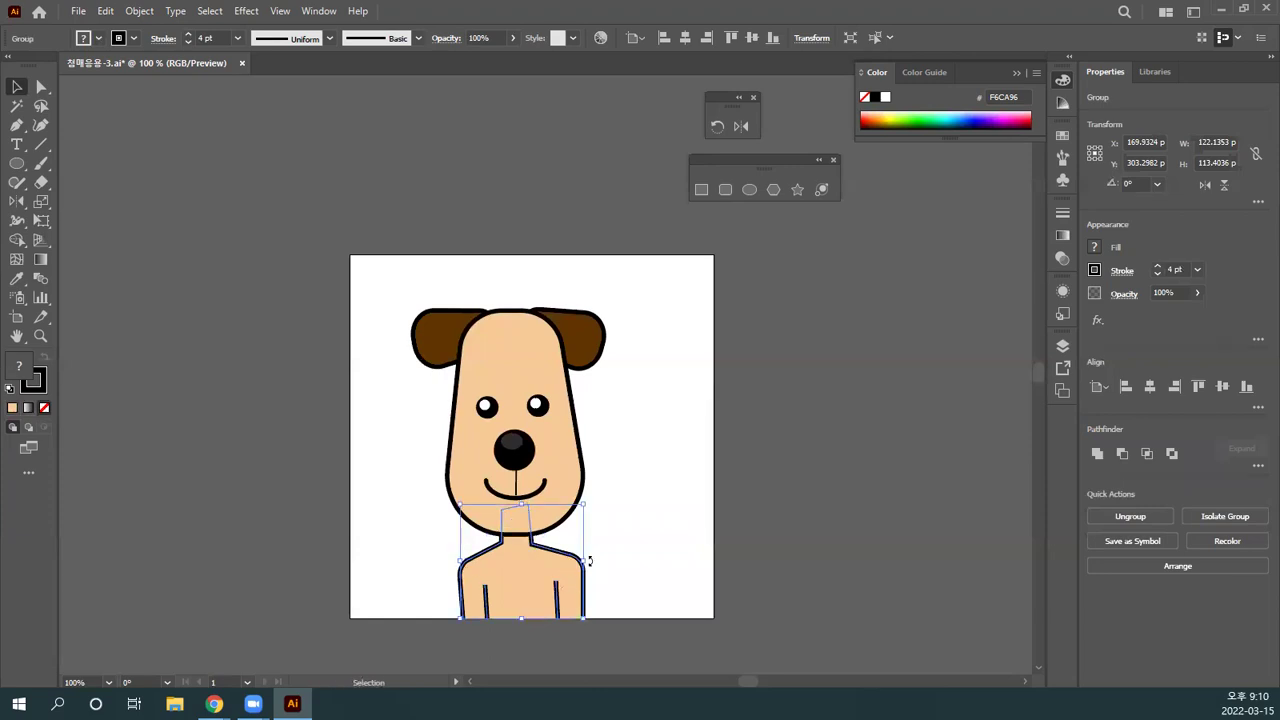
left_click(600, 544)
Step: Move the short line between the nose and mouth down 1 px and set its stroke to 2 pt
left_click_drag(608, 537, 632, 654)
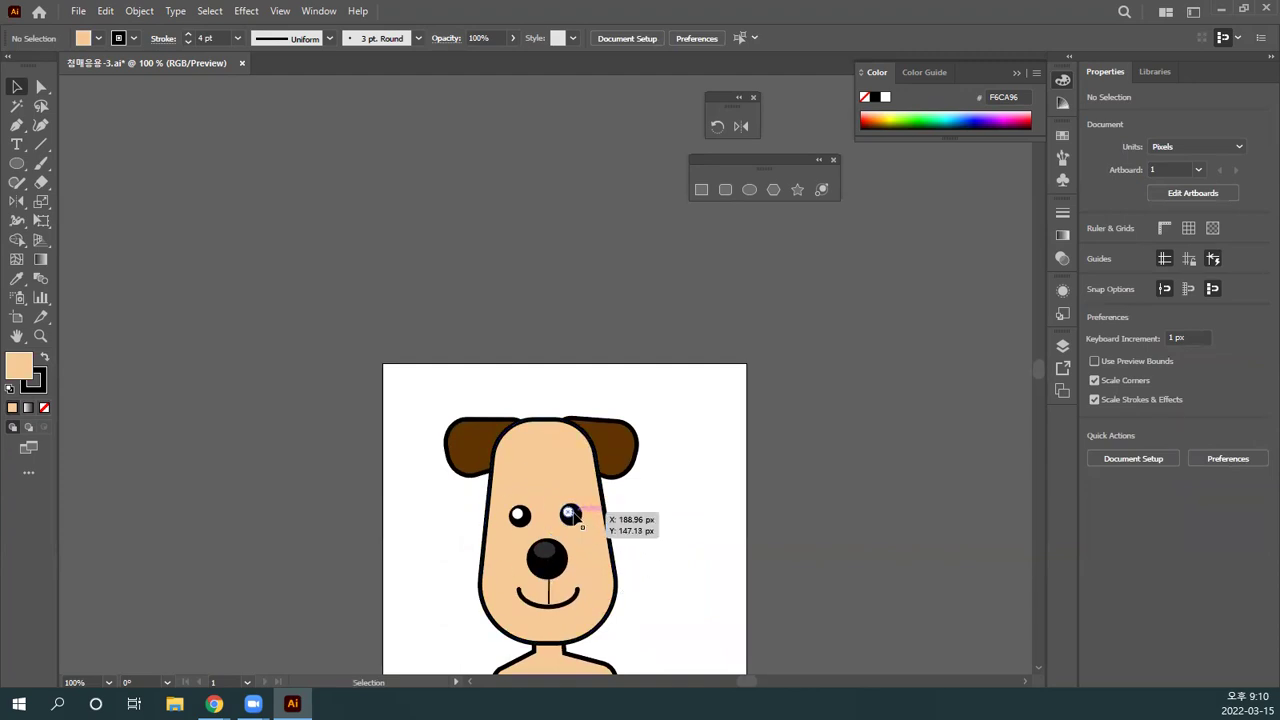
left_click_drag(645, 491, 643, 510)
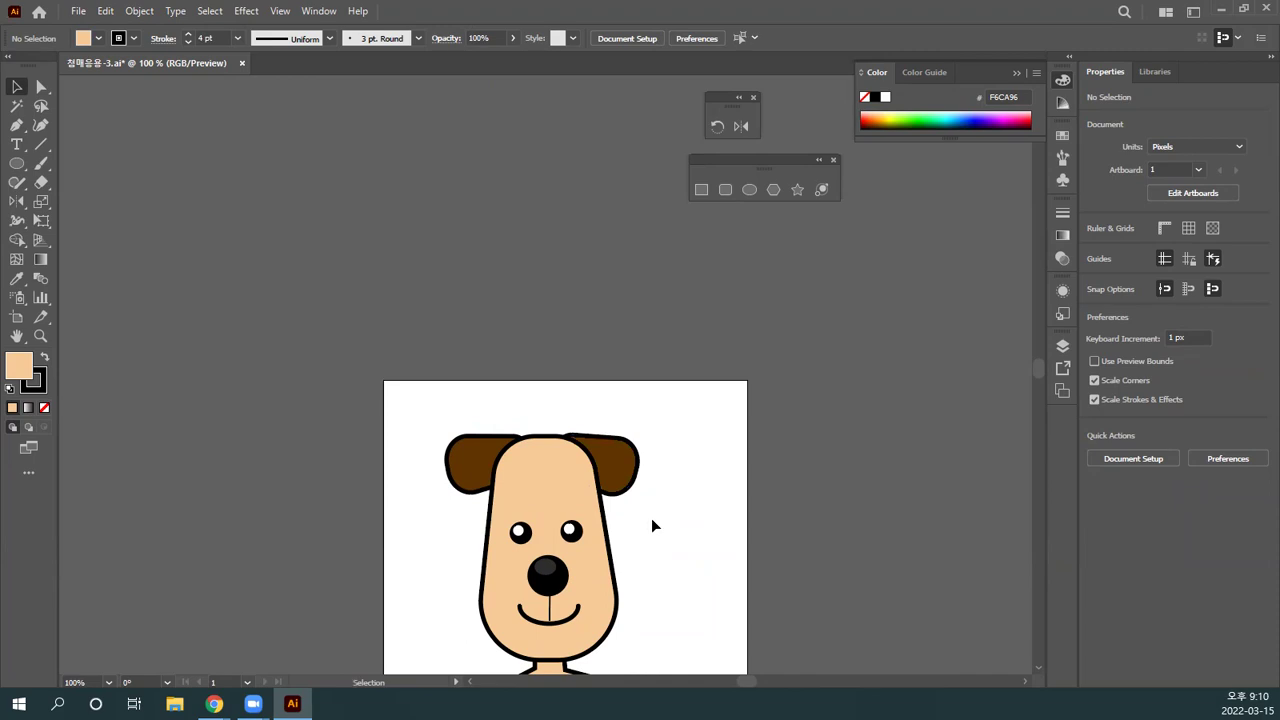
left_click(549, 612)
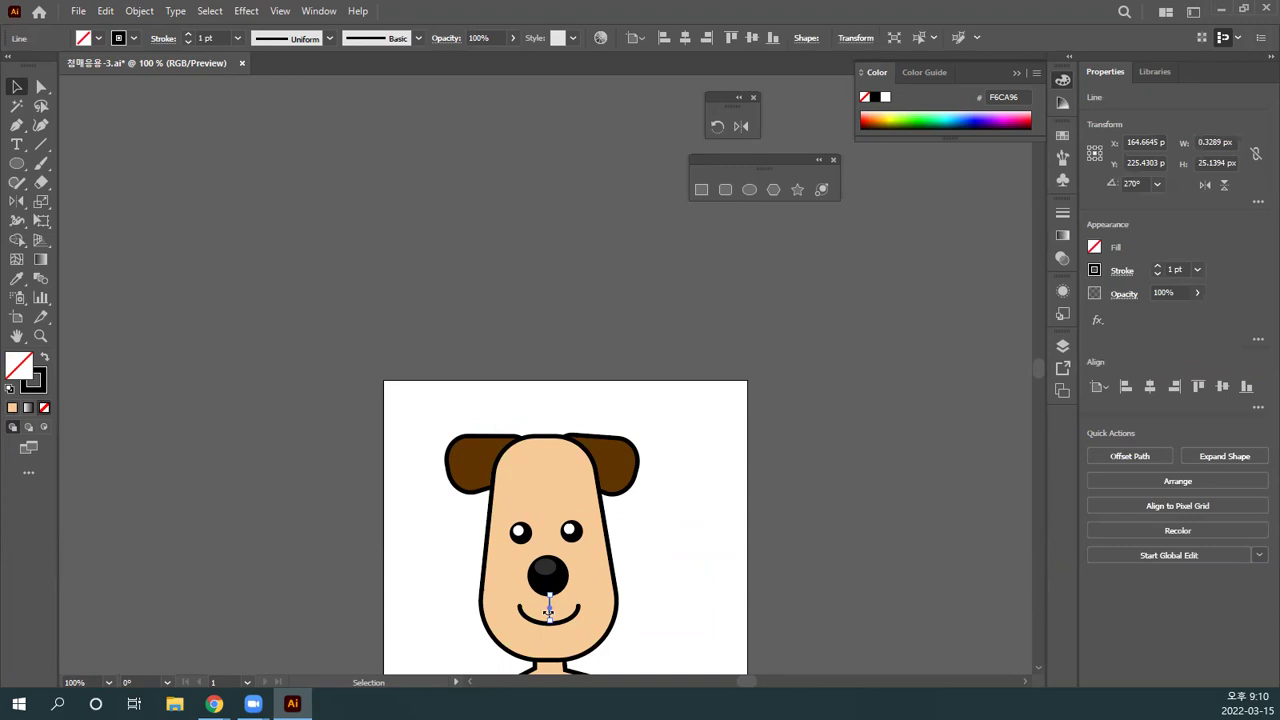
key("a")
key("ctrl+plus")
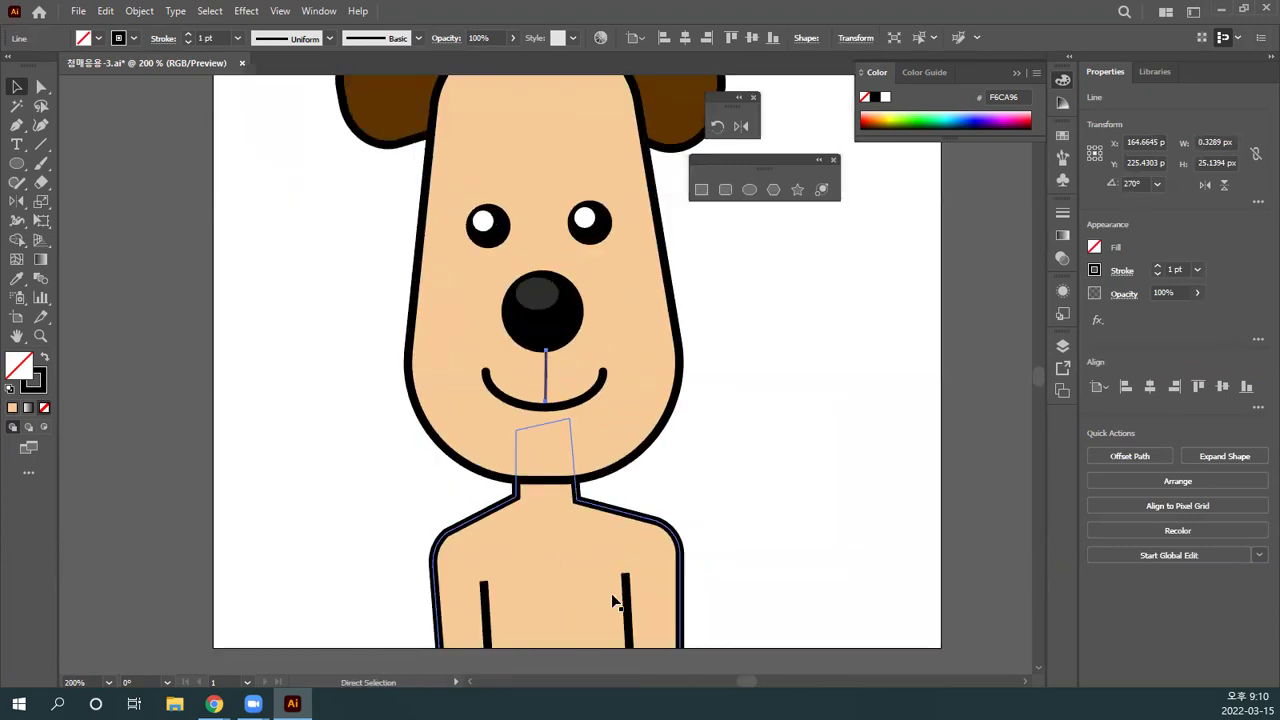
scroll(571, 551, "up", 3)
key("v")
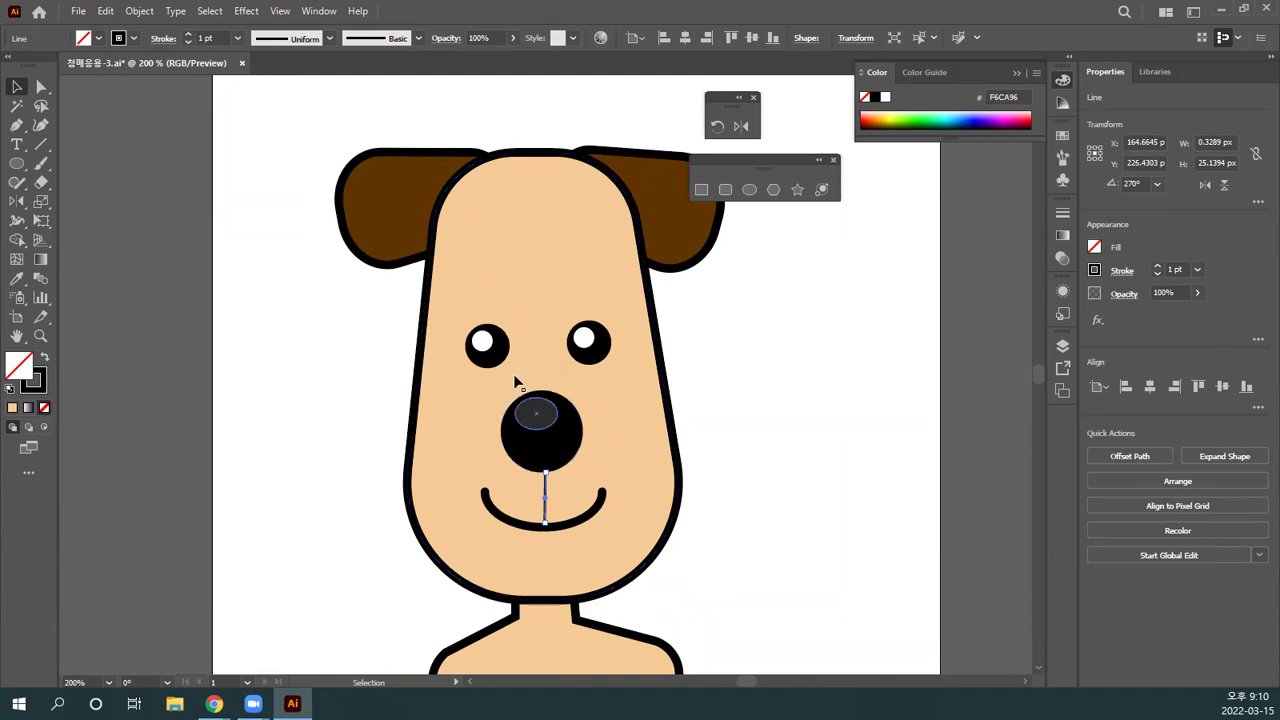
left_click(189, 34)
left_click(383, 509)
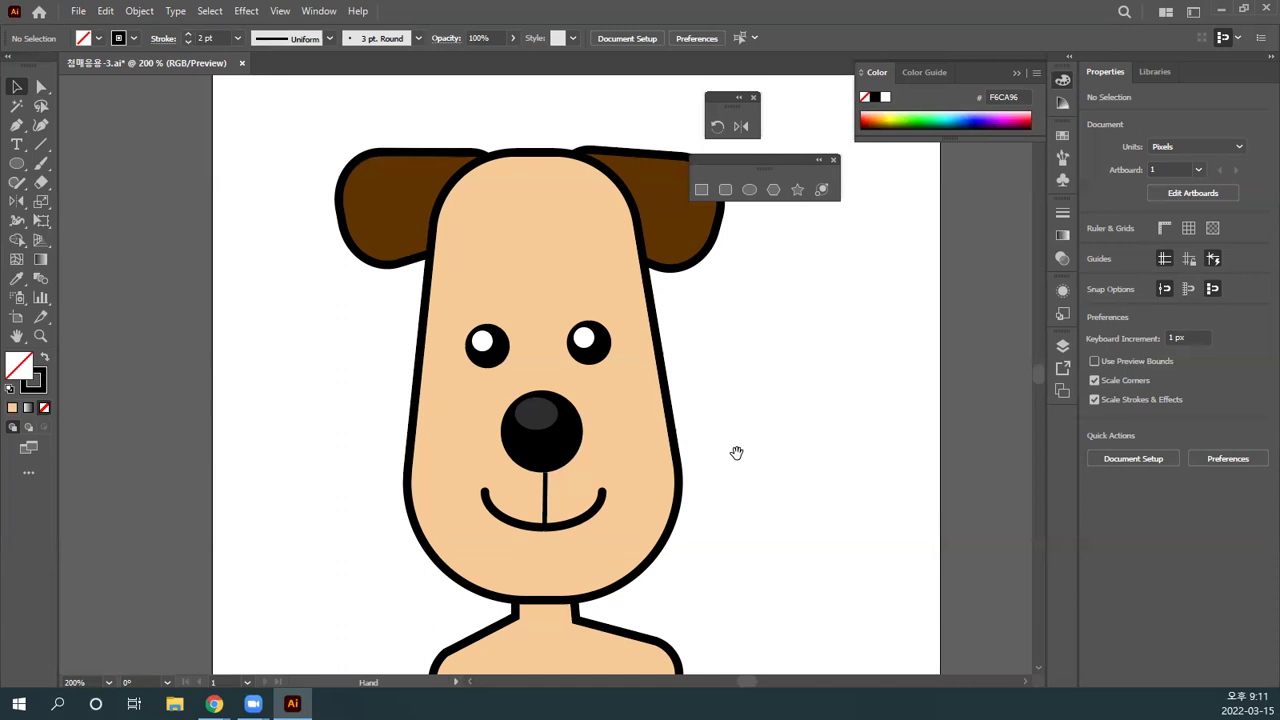
scroll(737, 449, "down", 2)
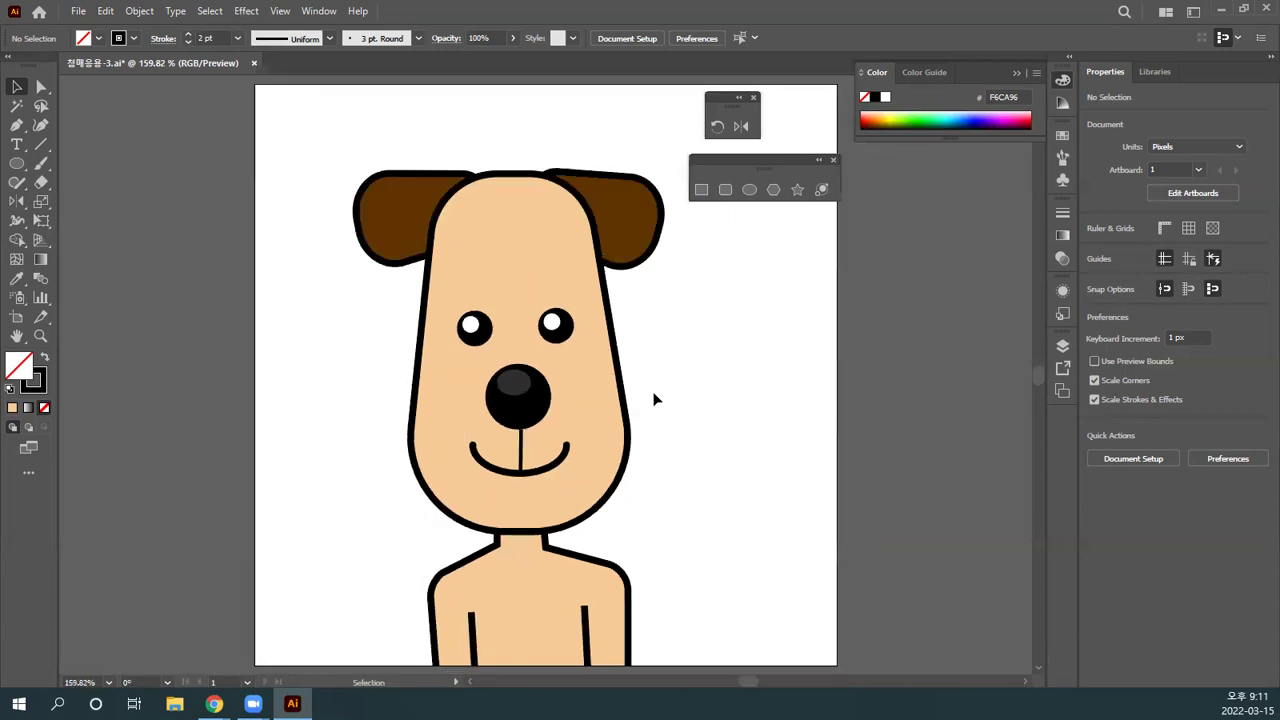
scroll(655, 400, "right", 3)
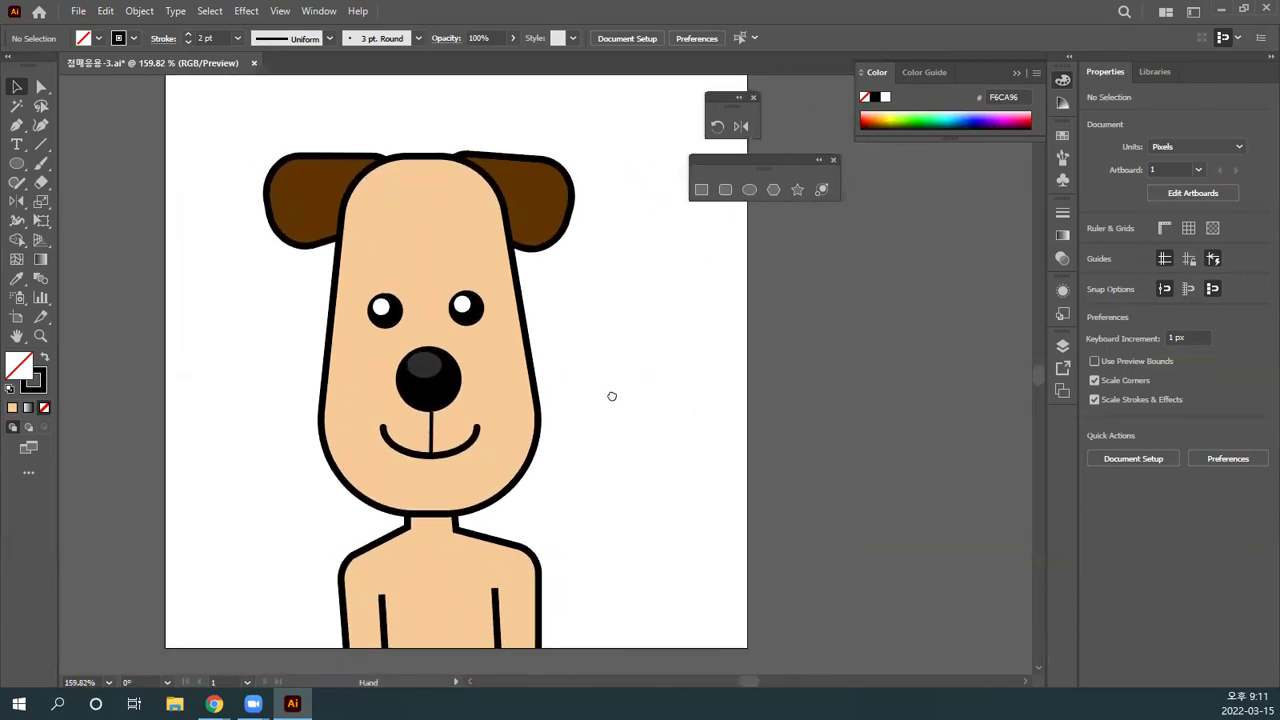
left_click_drag(612, 396, 615, 405)
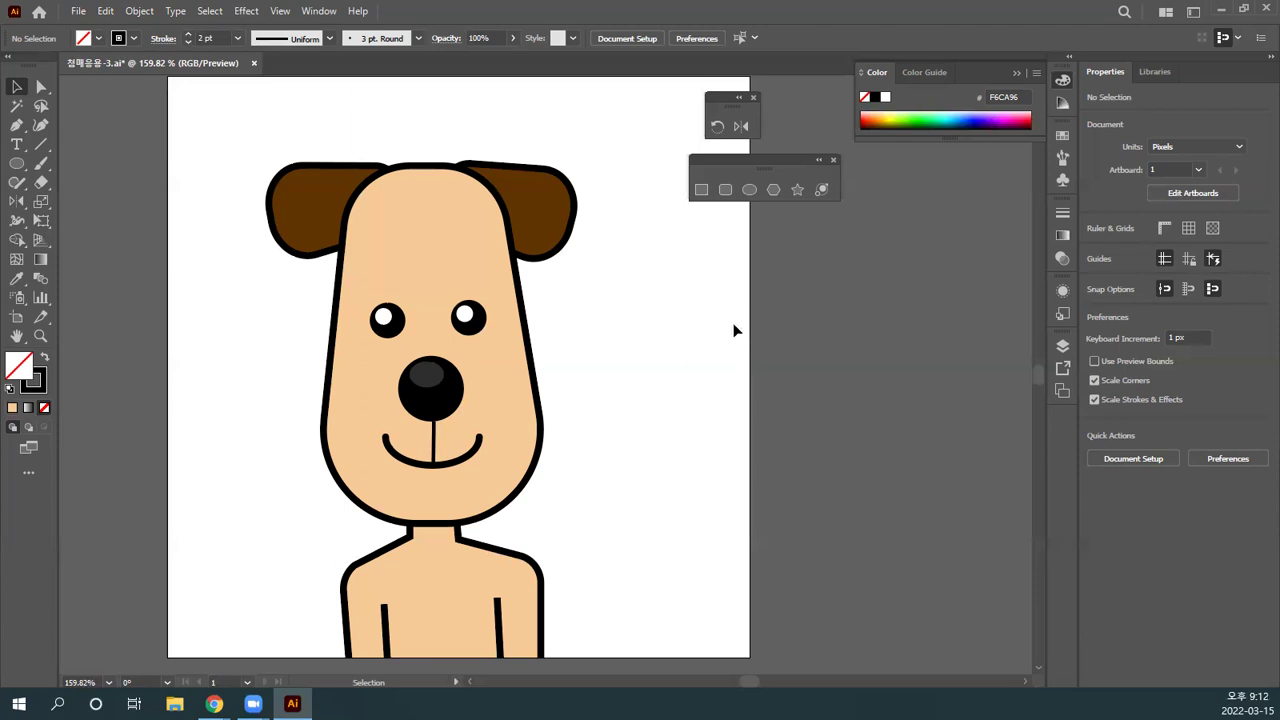
Step: Show the layers and set their list's row size to a custom 100 pixels in the Layers Panel Options
key("F7")
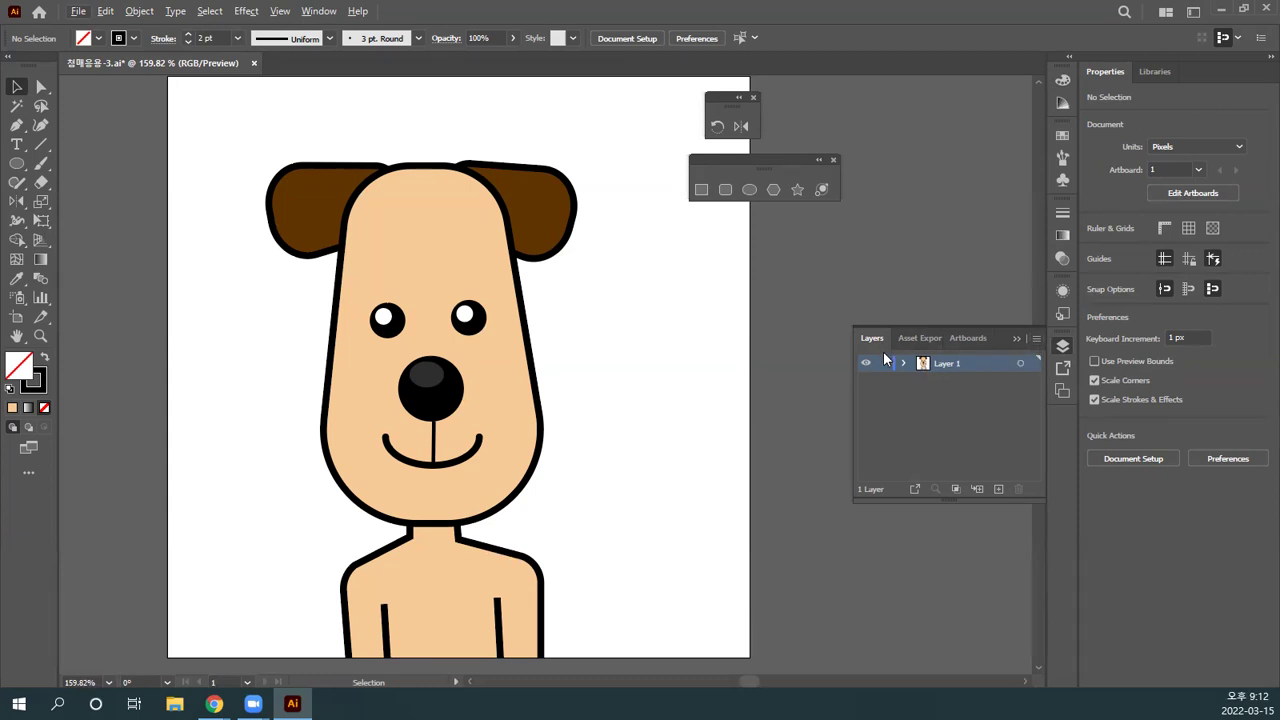
left_click(1036, 340)
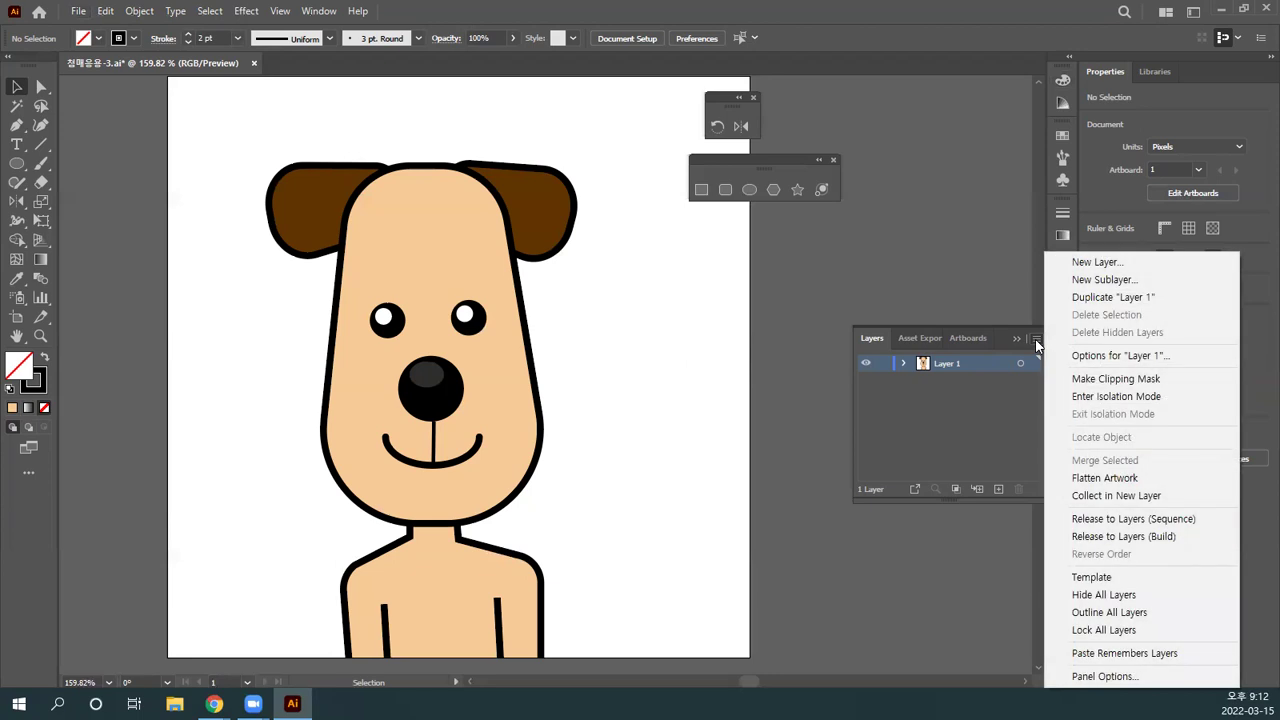
left_click(1127, 678)
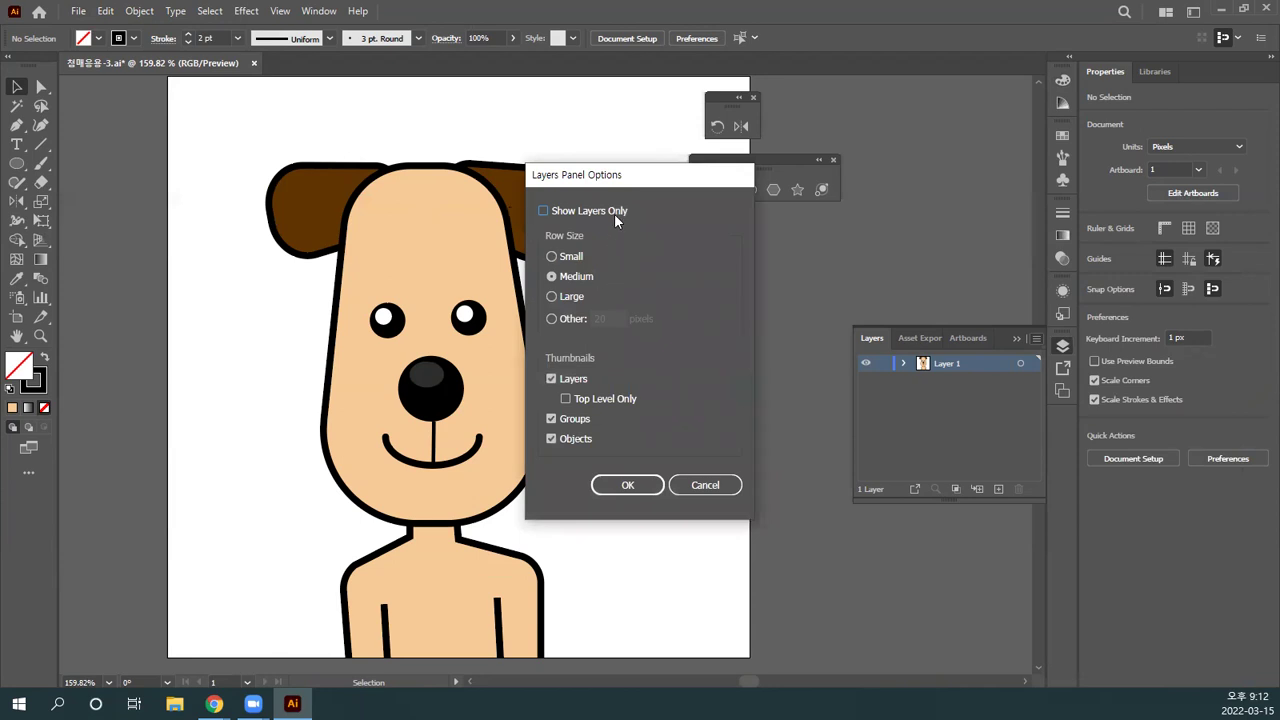
left_click(566, 300)
left_click_drag(641, 175, 613, 169)
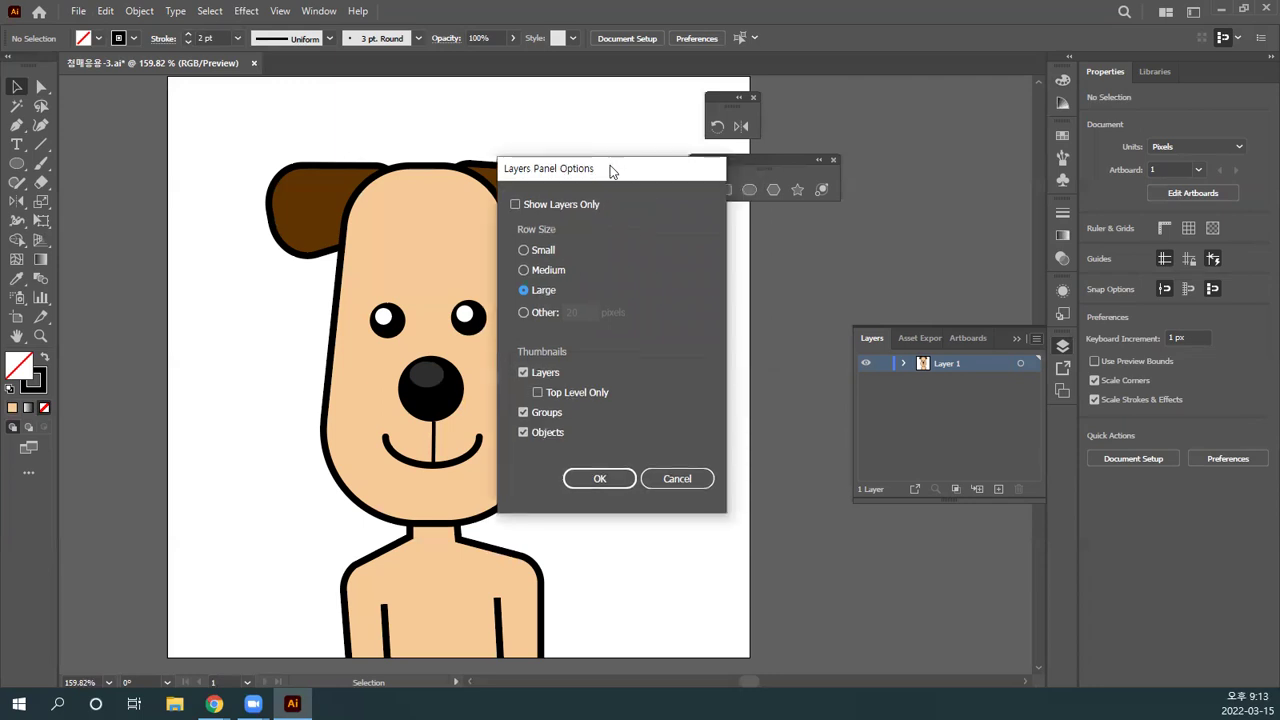
left_click(523, 312)
left_click(557, 314)
type("100")
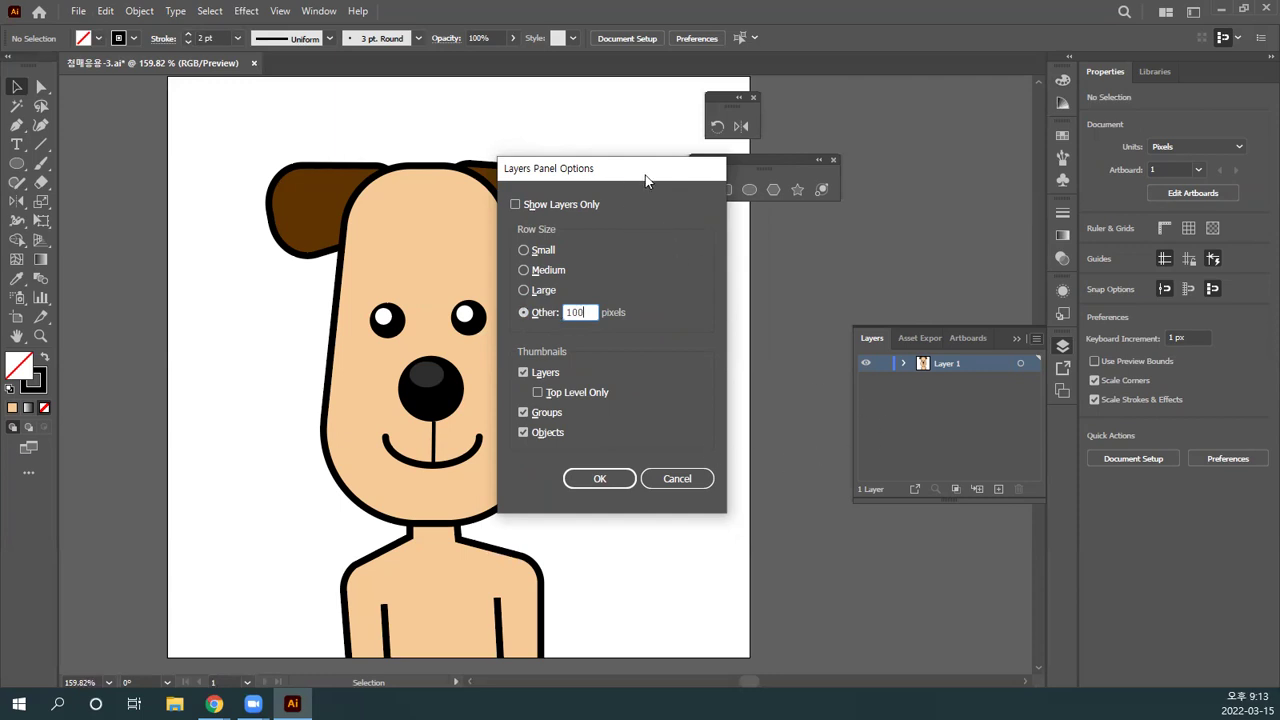
left_click_drag(645, 180, 738, 260)
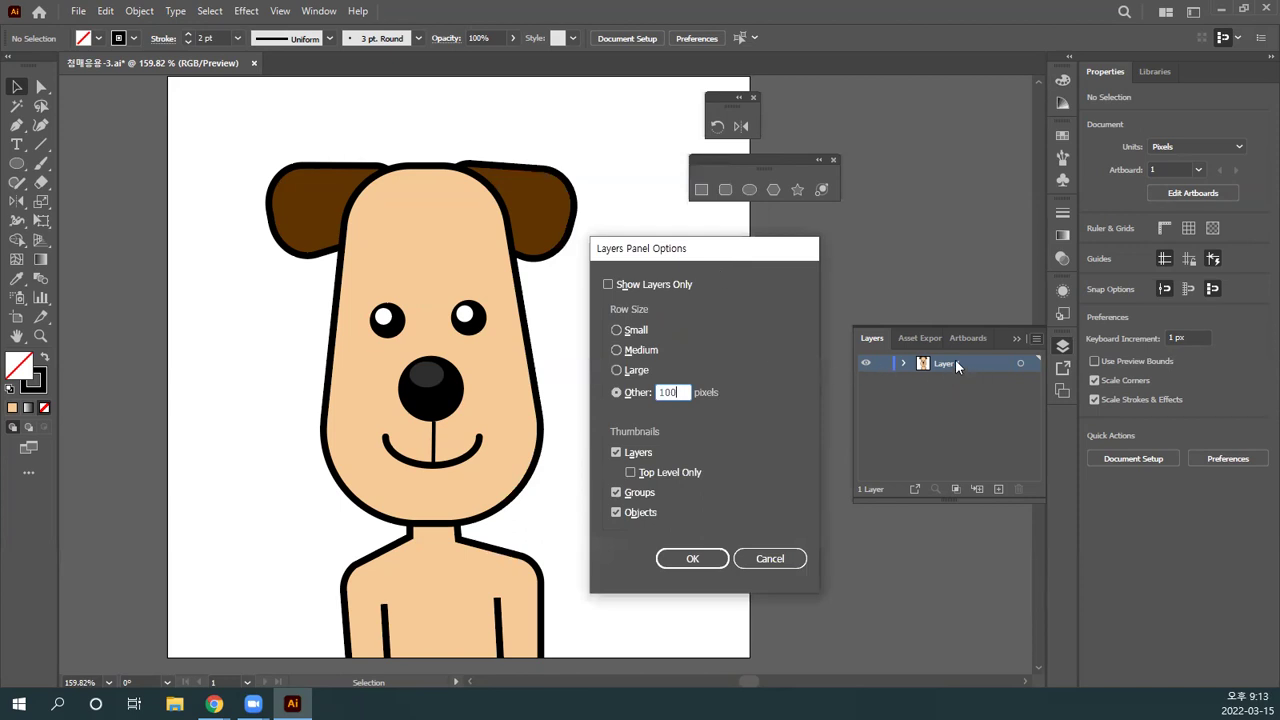
left_click(703, 560)
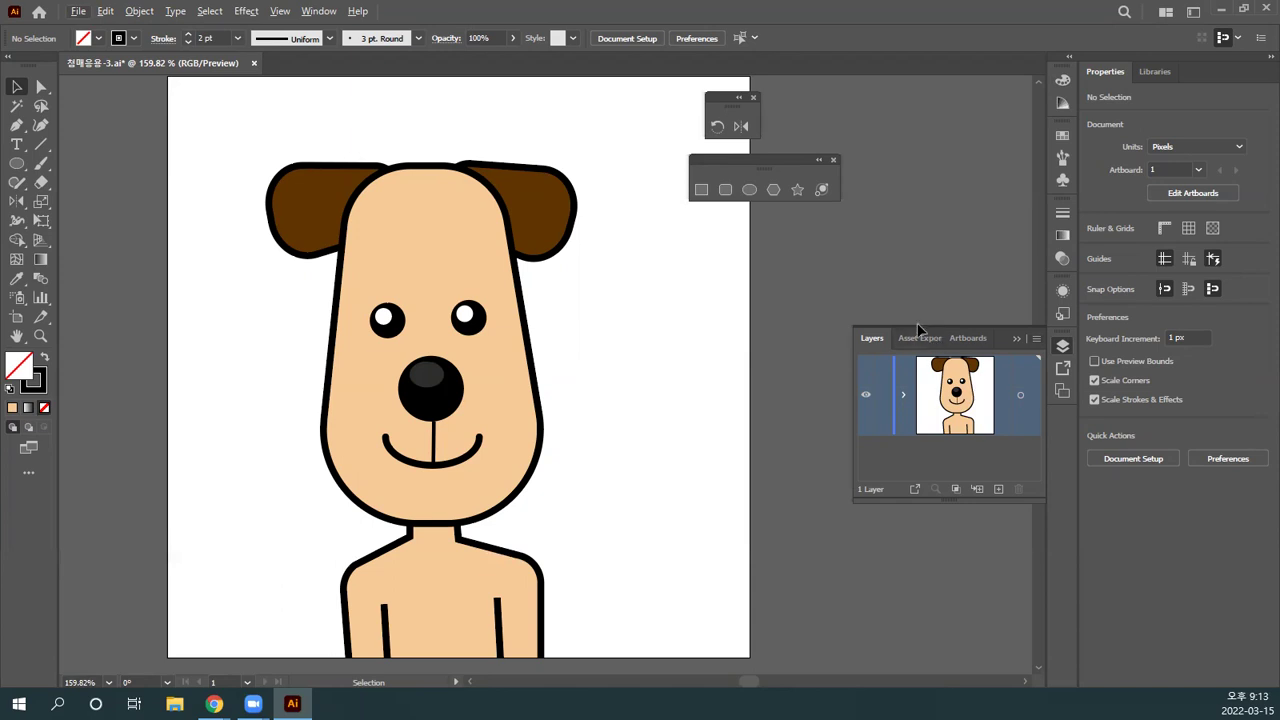
Step: Enlarge the layer list's area and add a new empty layer above the dog's layer
left_click_drag(914, 325, 910, 279)
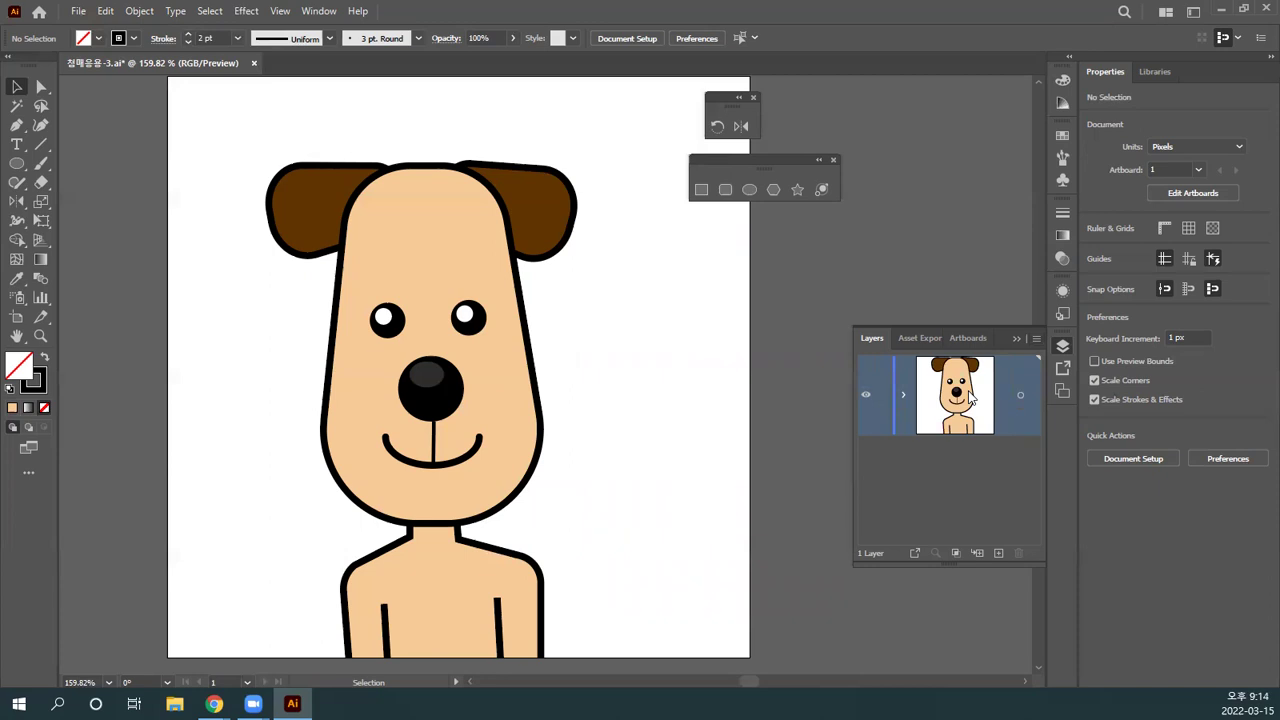
left_click(997, 552)
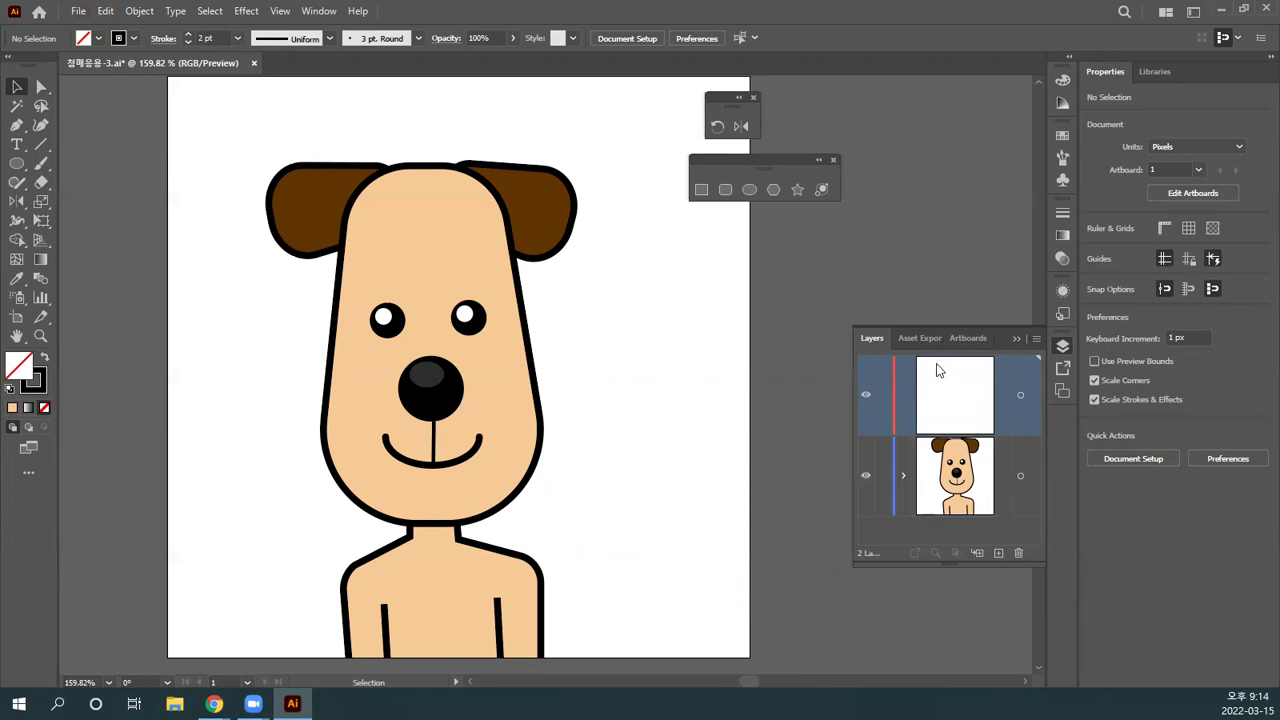
key("ctrl")
key("ctrl+minus")
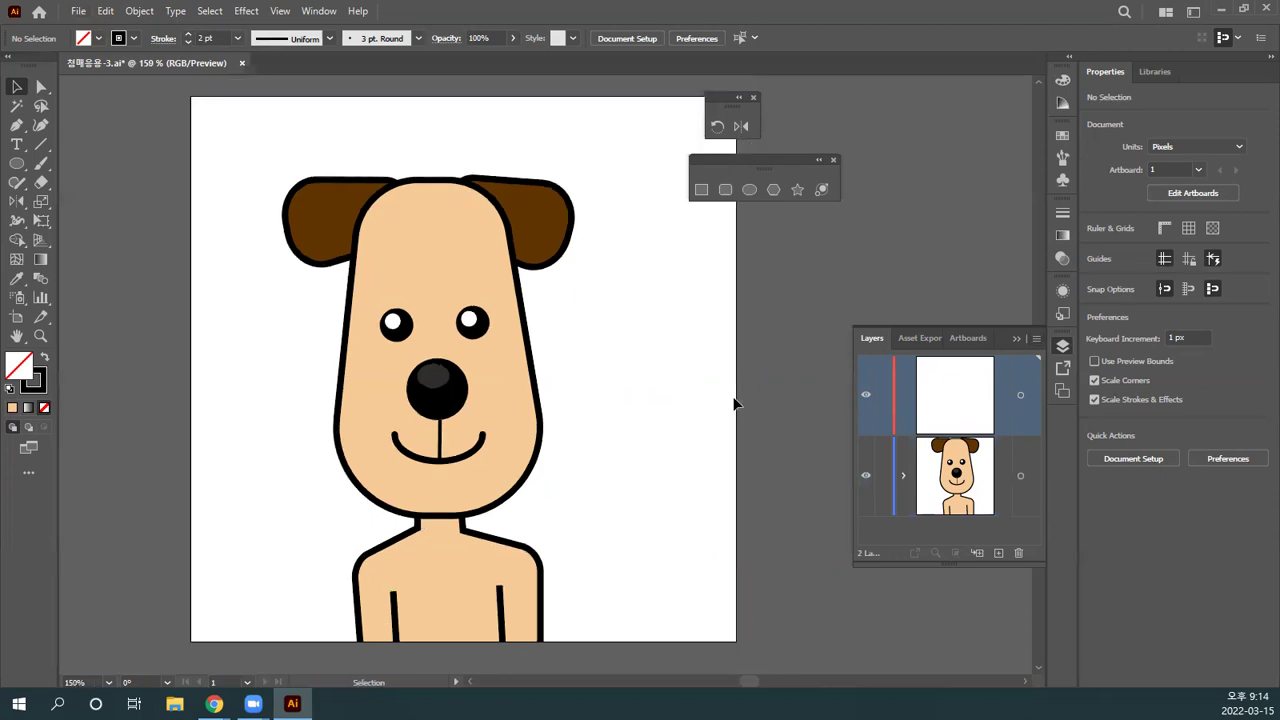
left_click_drag(730, 402, 655, 398)
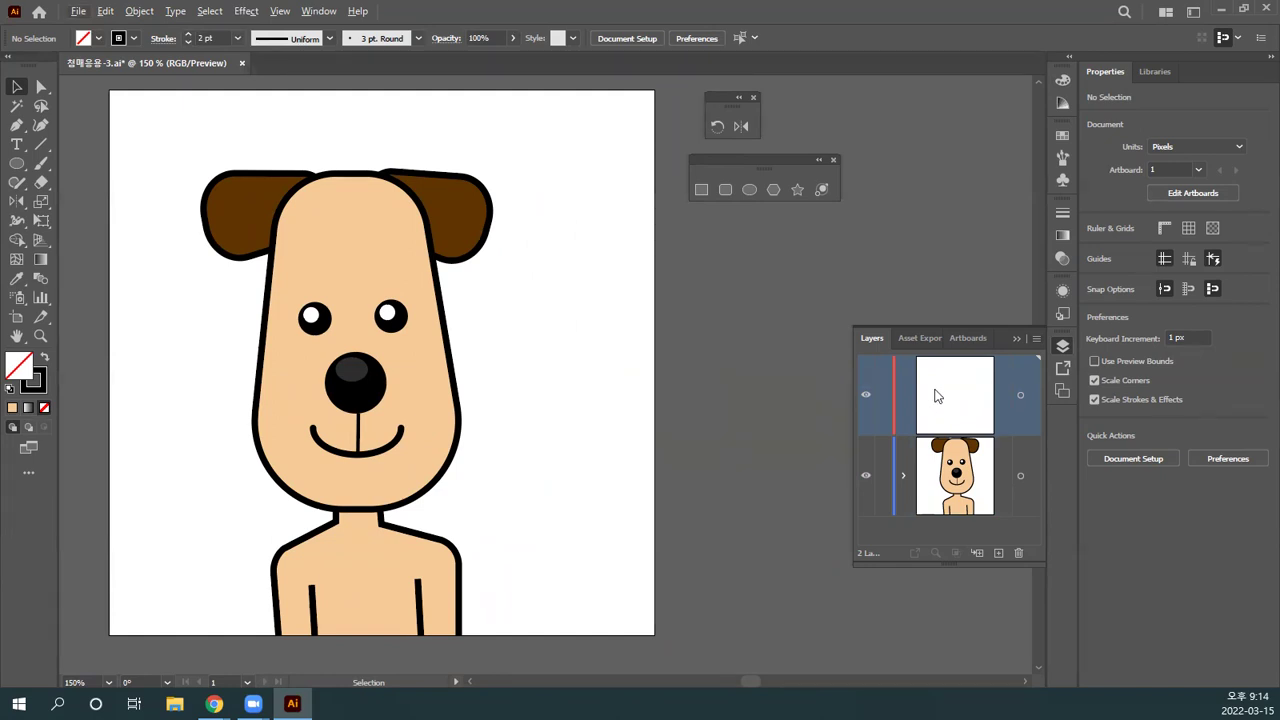
Step: Reorder the two layers until the dog's layer lies above the empty layer
left_click(960, 482)
left_click_drag(962, 482, 958, 362)
left_click_drag(960, 455, 943, 357)
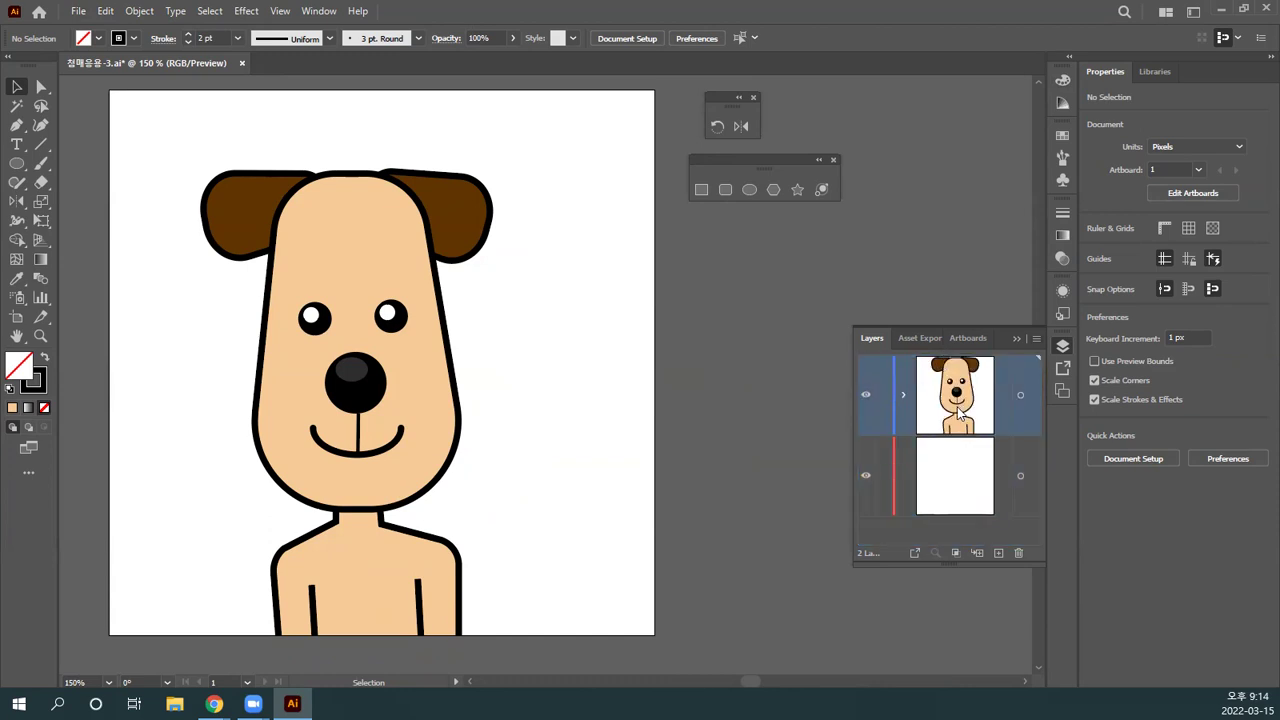
left_click_drag(955, 390, 960, 517)
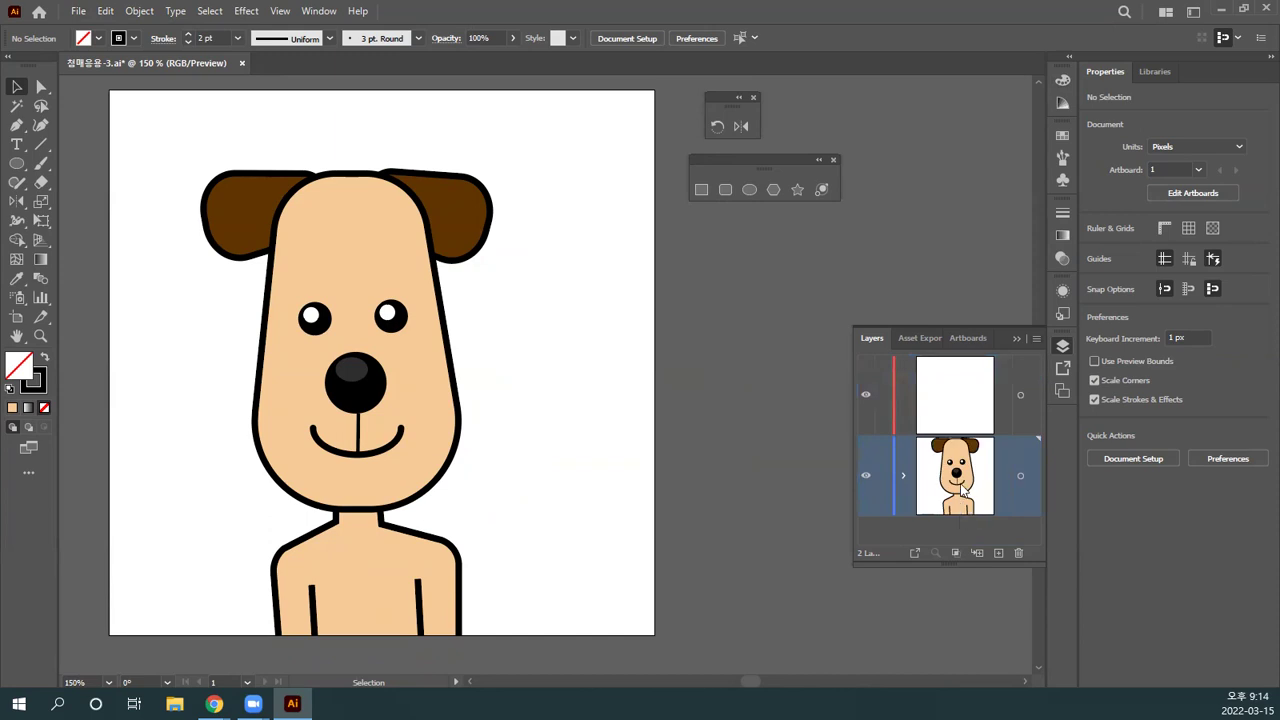
left_click_drag(962, 490, 941, 357)
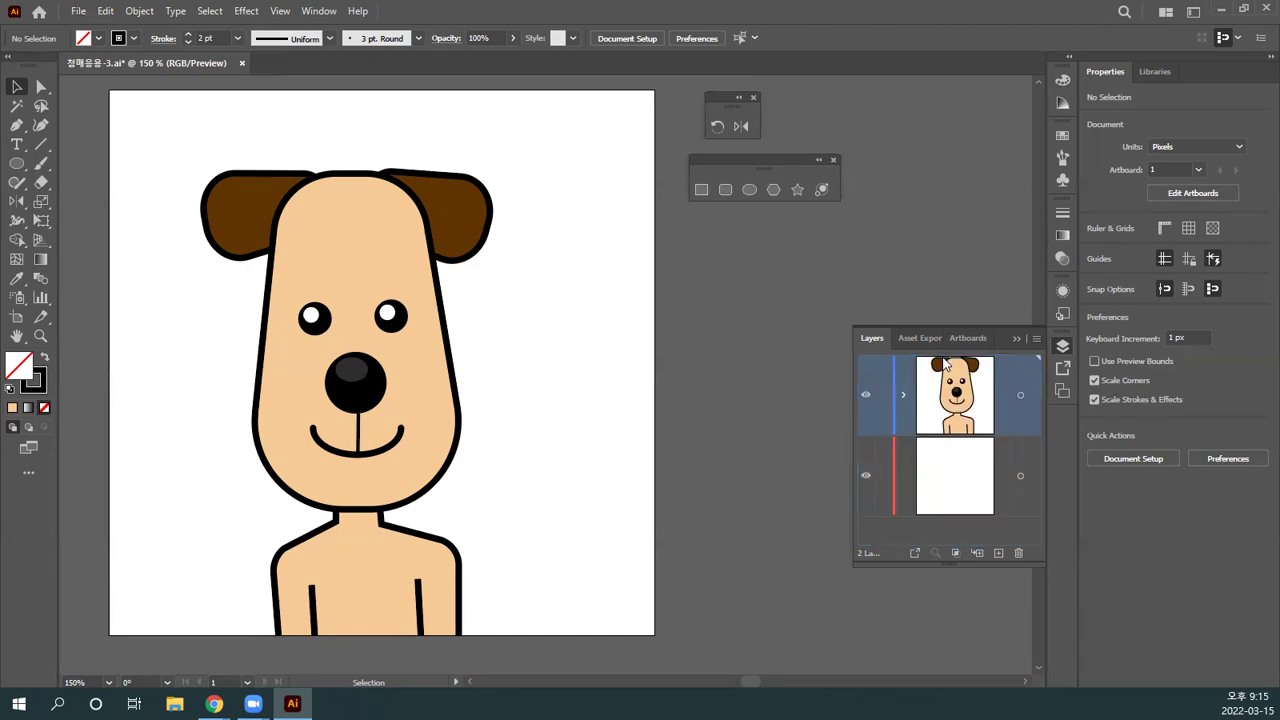
Step: Make the empty layer active and draw a 360 × 360 px rectangle covering the whole artboard
left_click(956, 486)
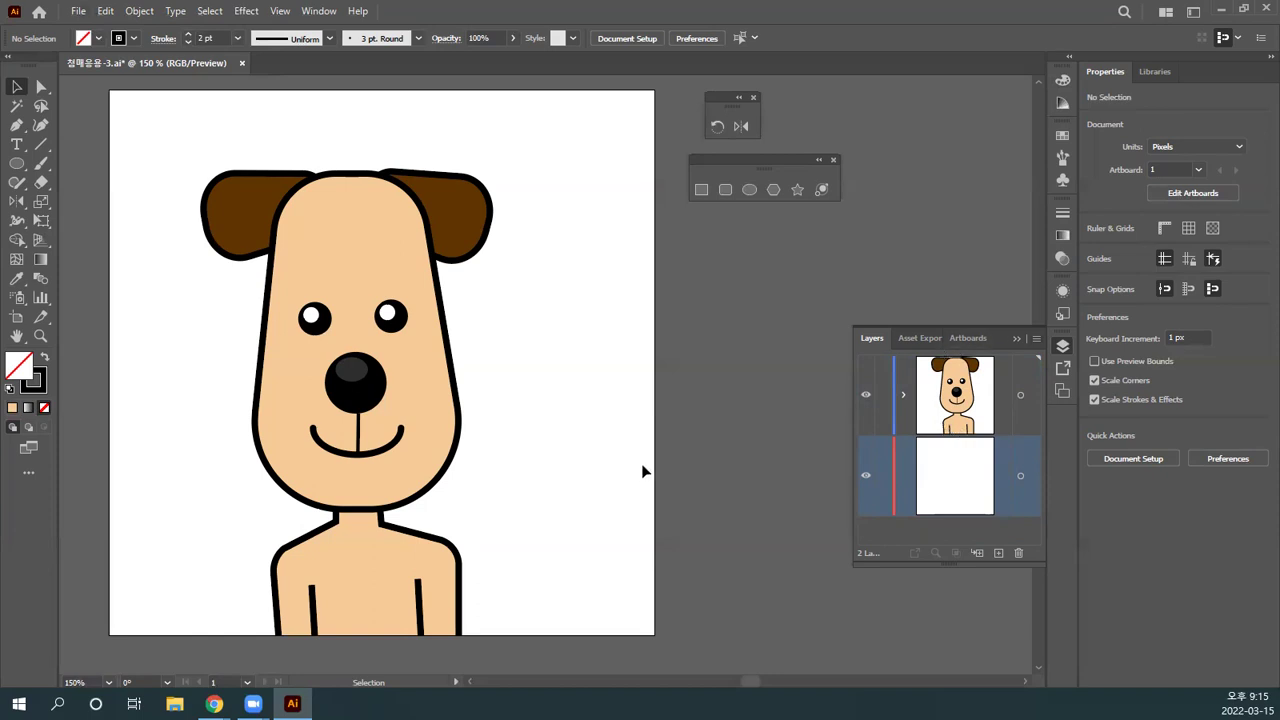
left_click(15, 166)
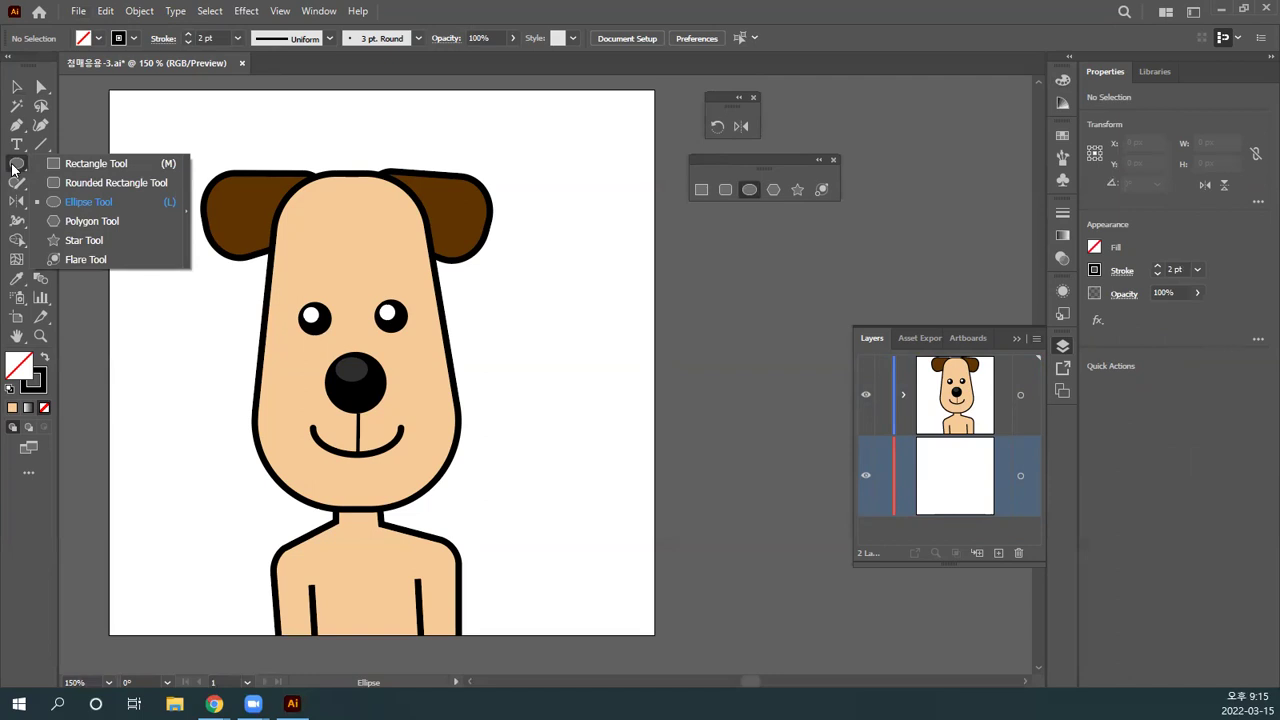
left_click_drag(773, 157, 735, 158)
left_click(666, 189)
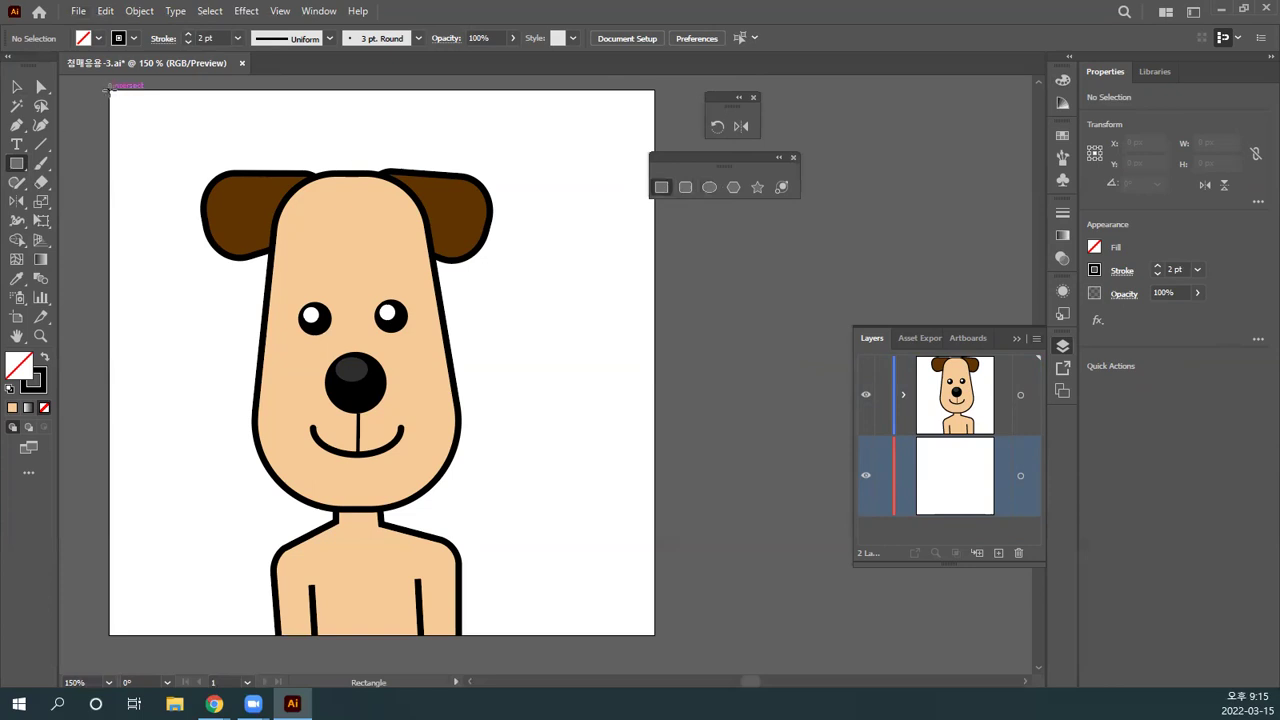
left_click_drag(110, 88, 653, 634)
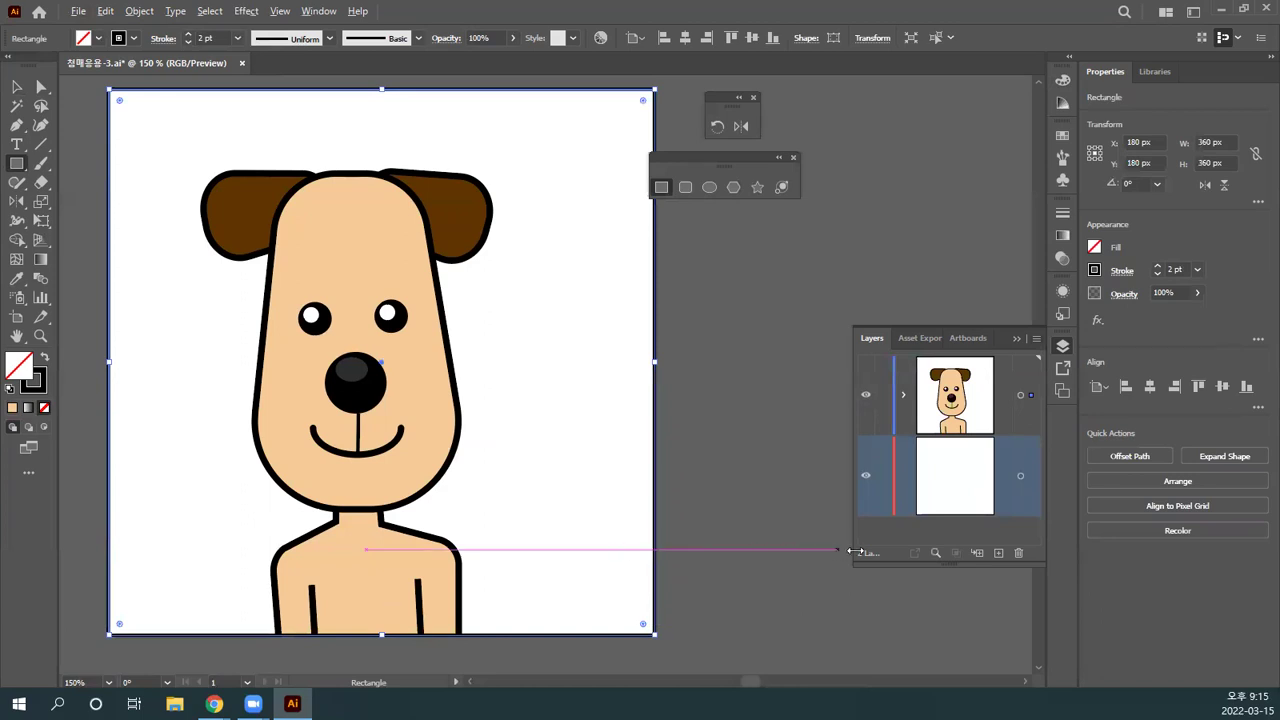
Step: Fill the artboard-sized rectangle with teal and set its stroke to none
left_click(98, 40)
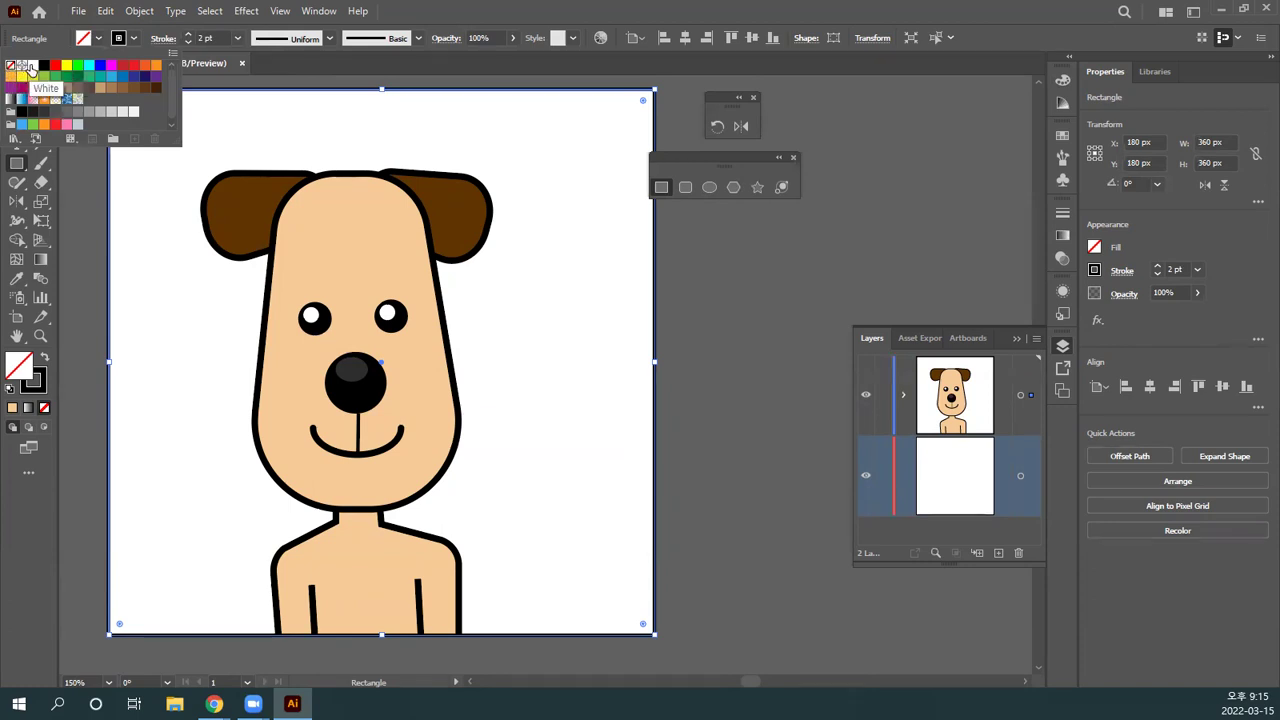
left_click(101, 78)
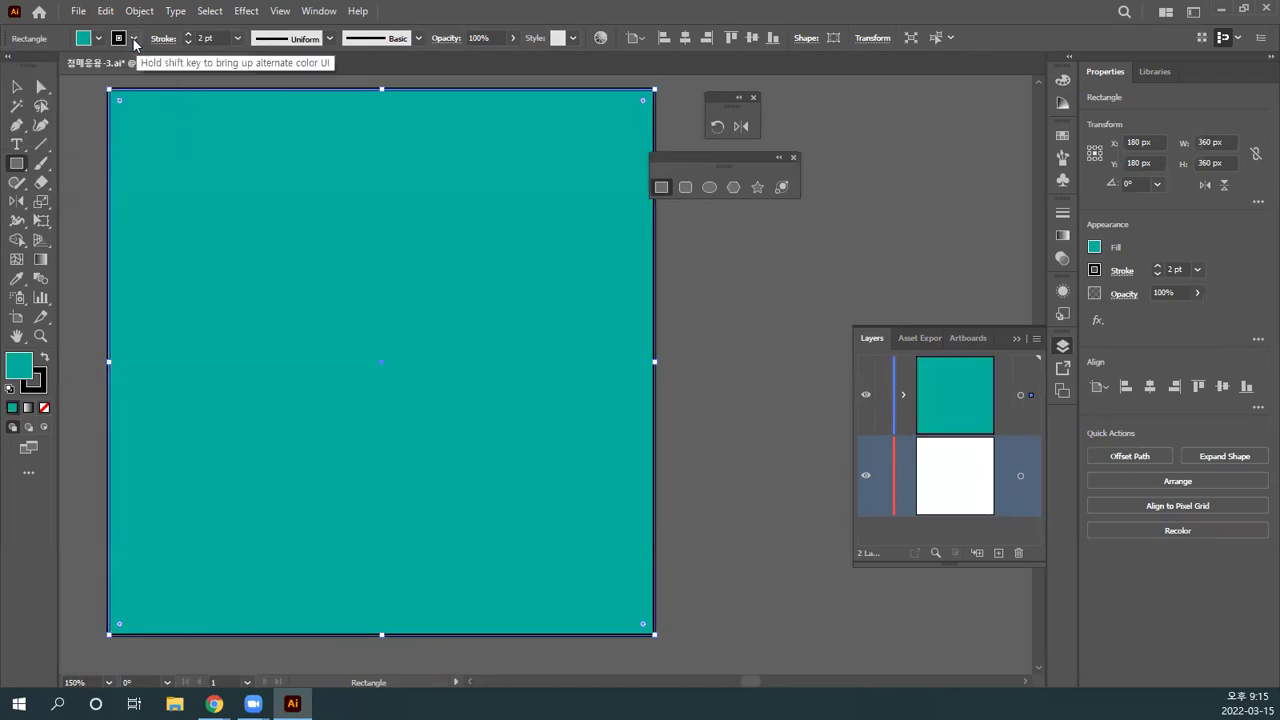
left_click(134, 40)
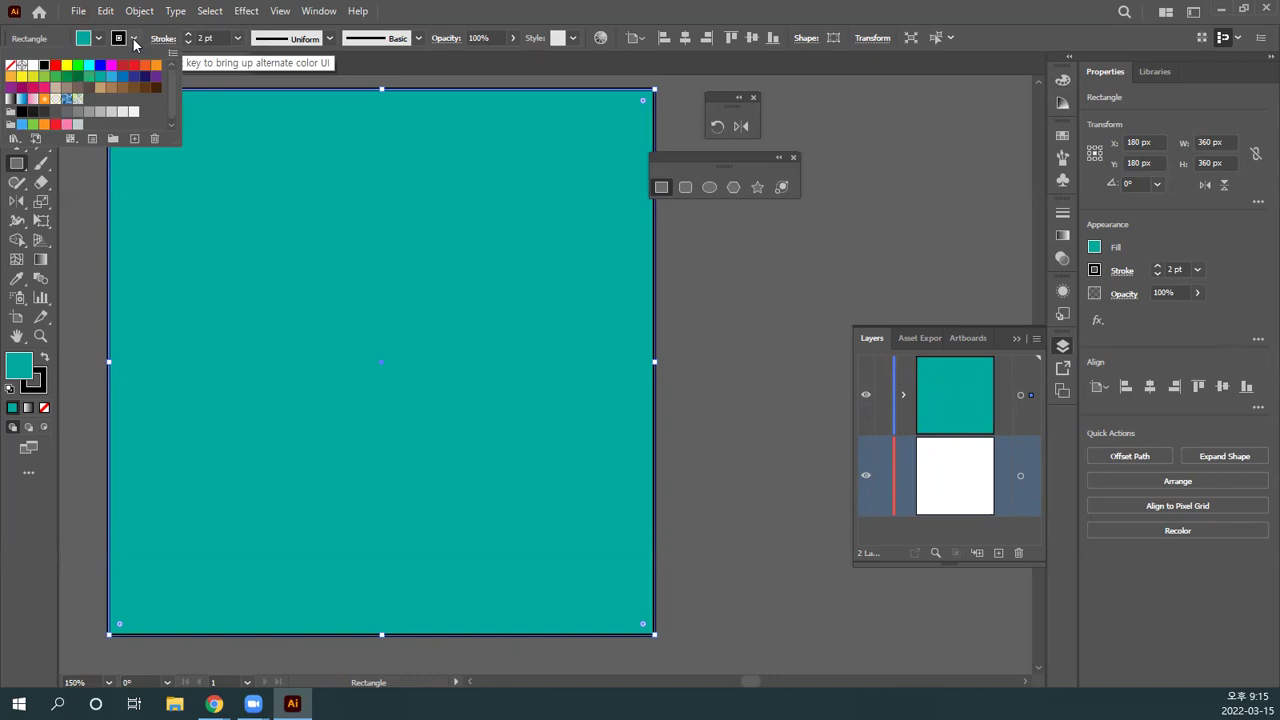
left_click(12, 68)
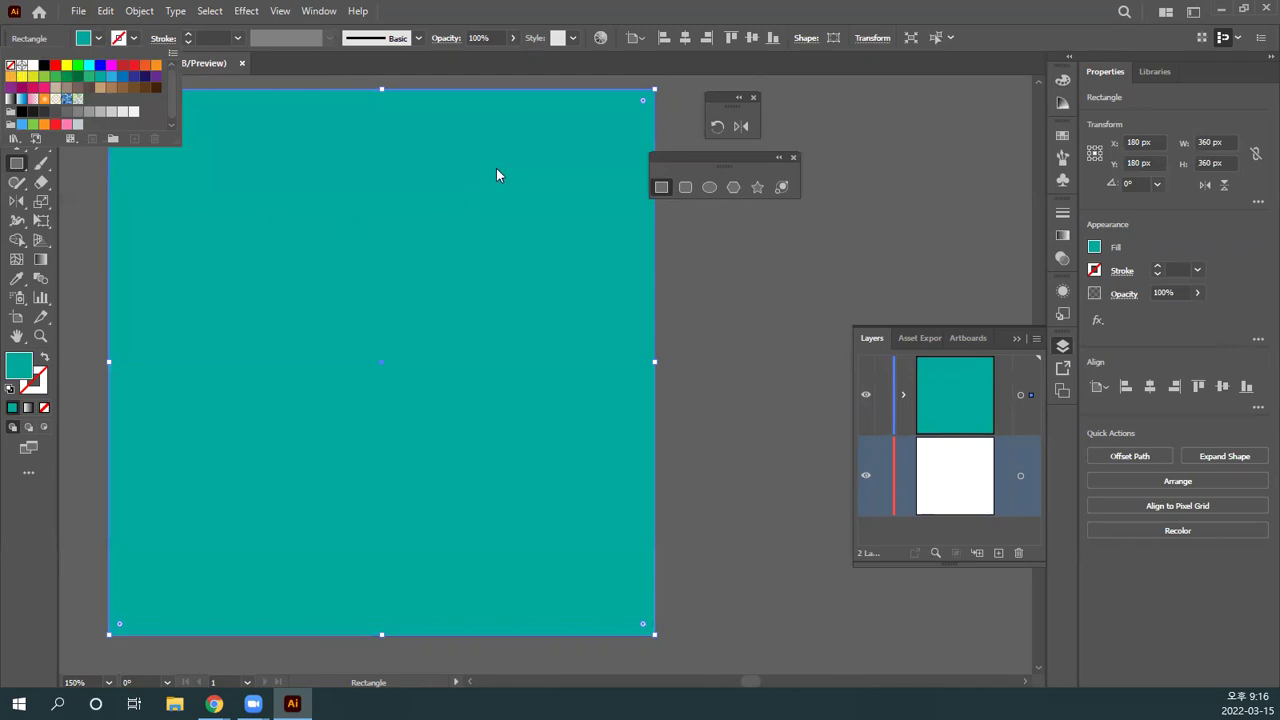
key("Escape")
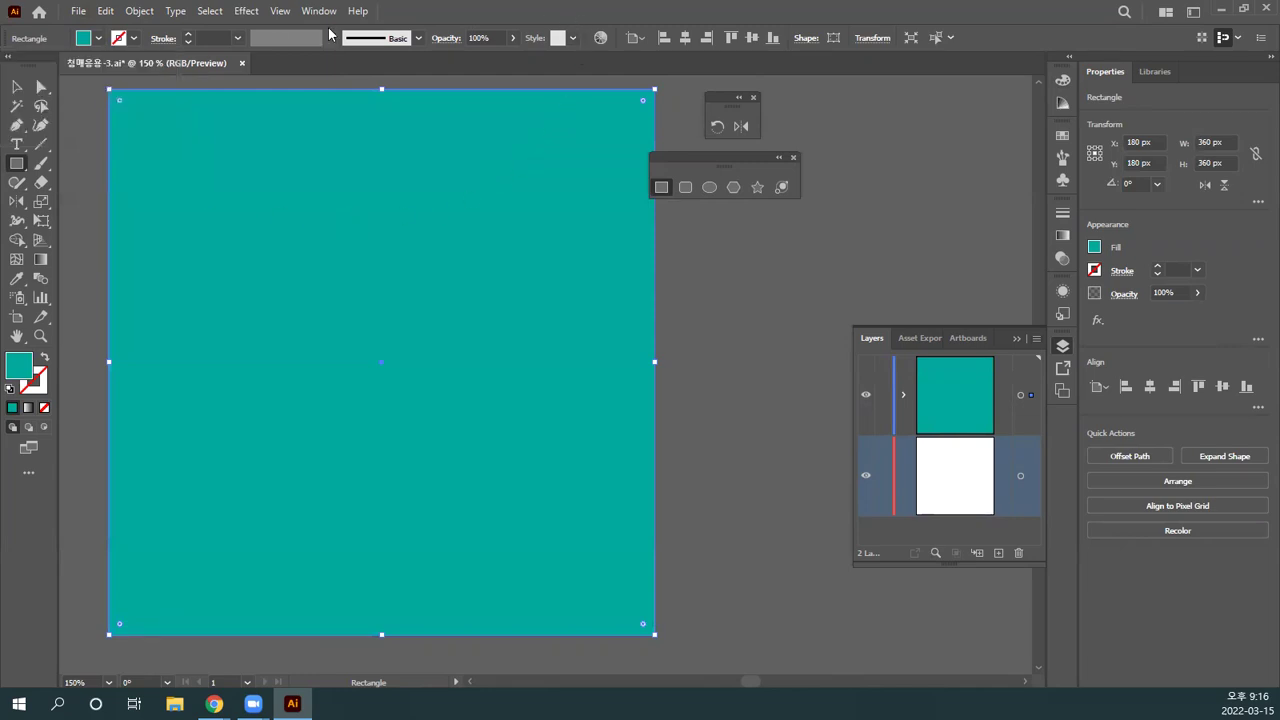
Step: Try moving the teal rectangle down over the dog's lower half, and undo the moves
left_click(17, 86)
left_click(697, 249)
left_click_drag(551, 200, 536, 404)
left_click_drag(531, 491, 552, 574)
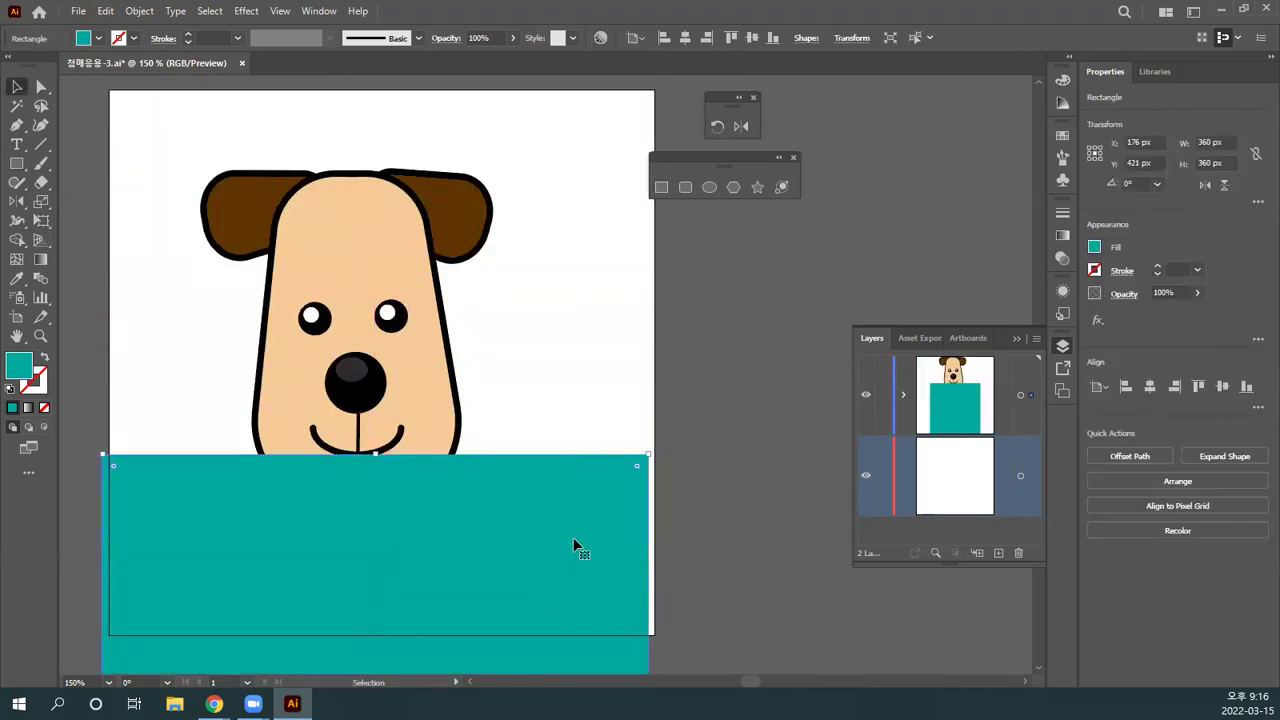
key("ctrl+z")
key("ctrl+z")
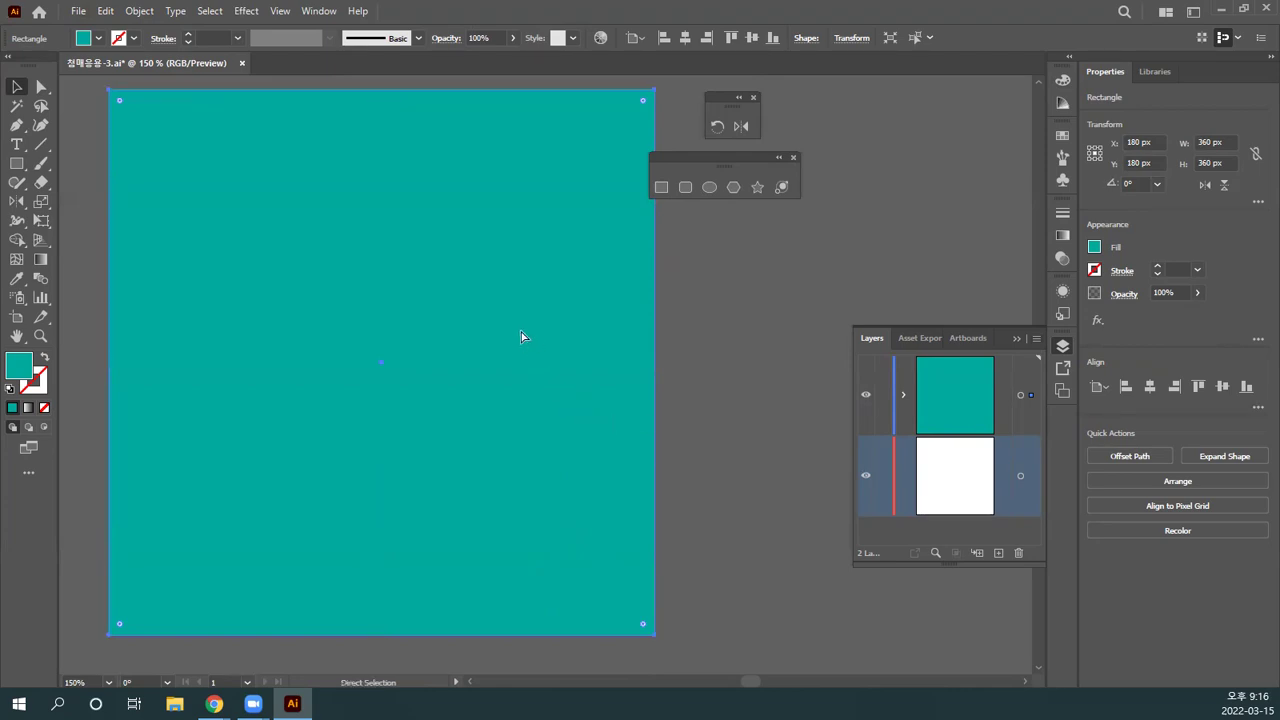
Step: Try transferring the teal rectangle to the empty layer by cutting and pasting, and finally remove it from the artboard
key("Delete")
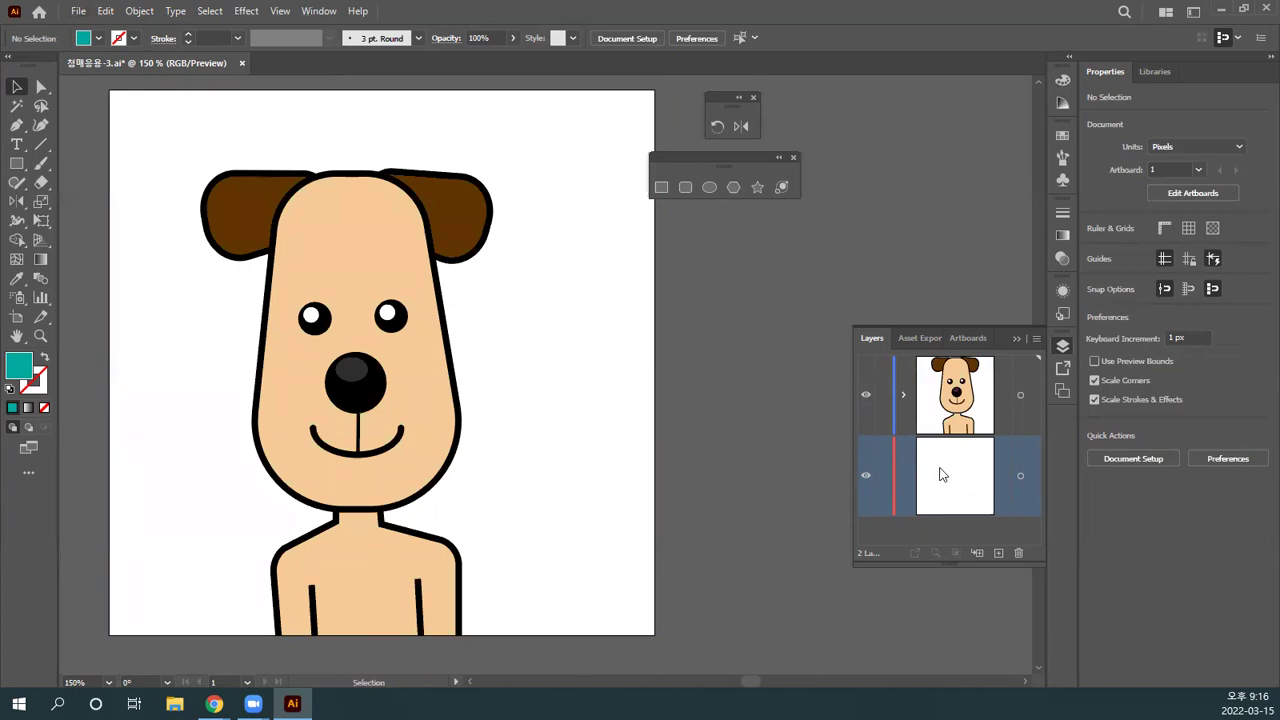
key("ctrl+z")
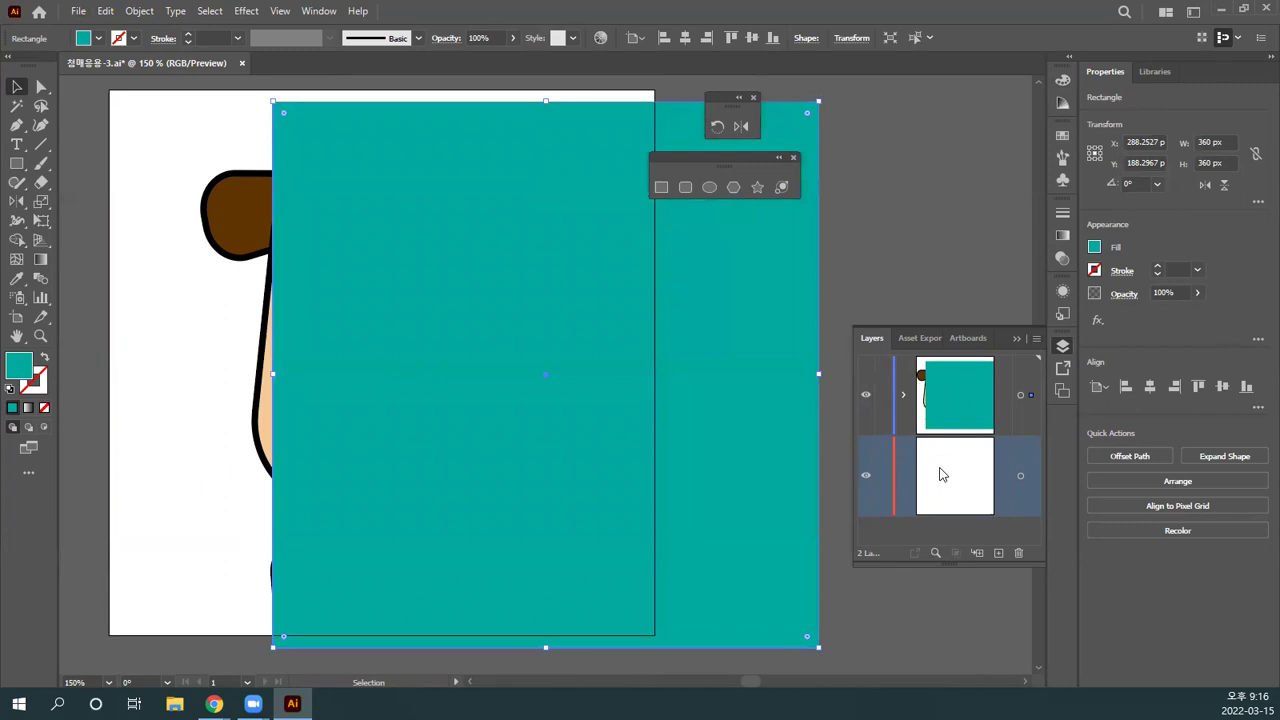
key("Delete")
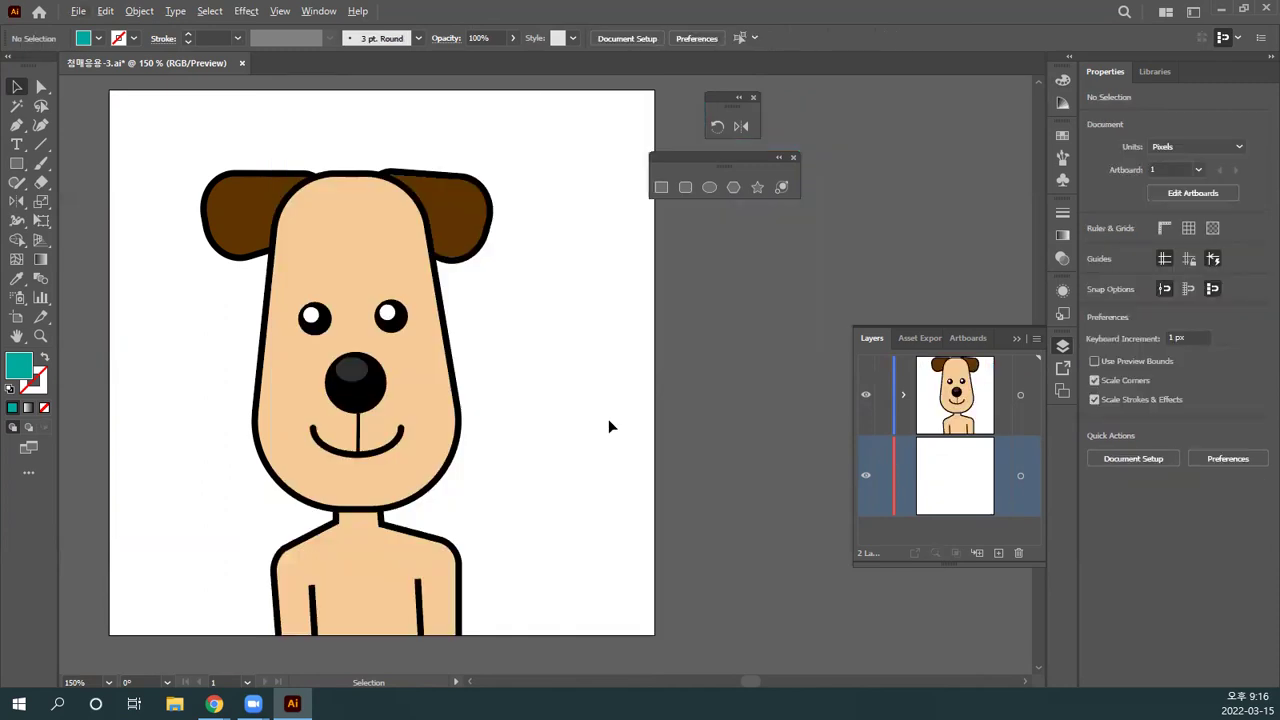
key("ctrl+z")
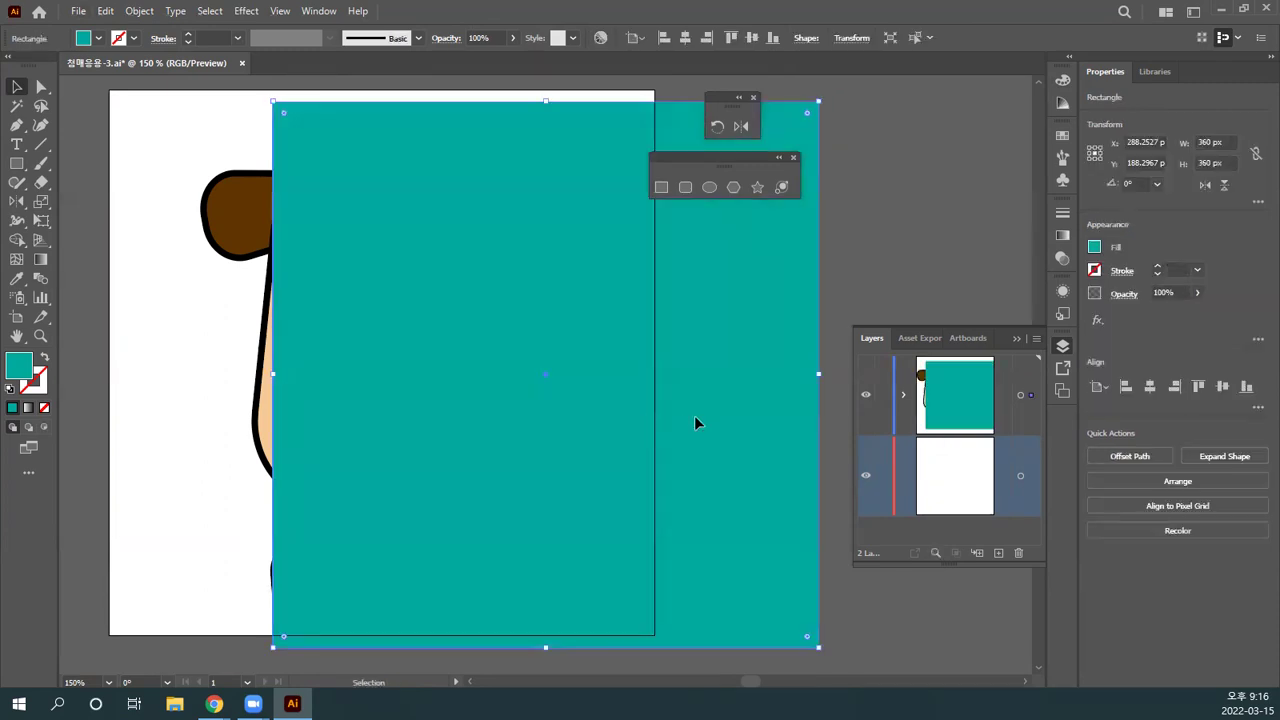
key("Delete")
key("Delete")
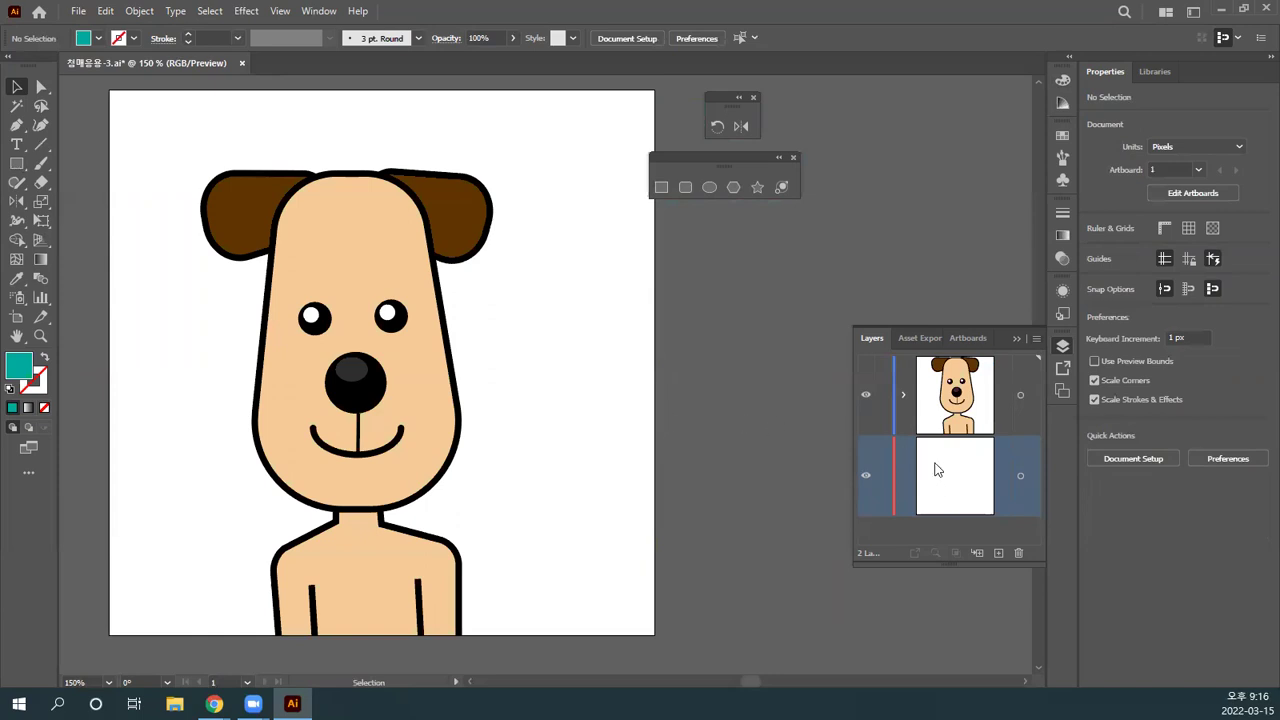
Step: Draw a teal rectangle of 362 × 362 px on the dog's layer, starting at the artboard's upper-left corner
left_click(17, 163)
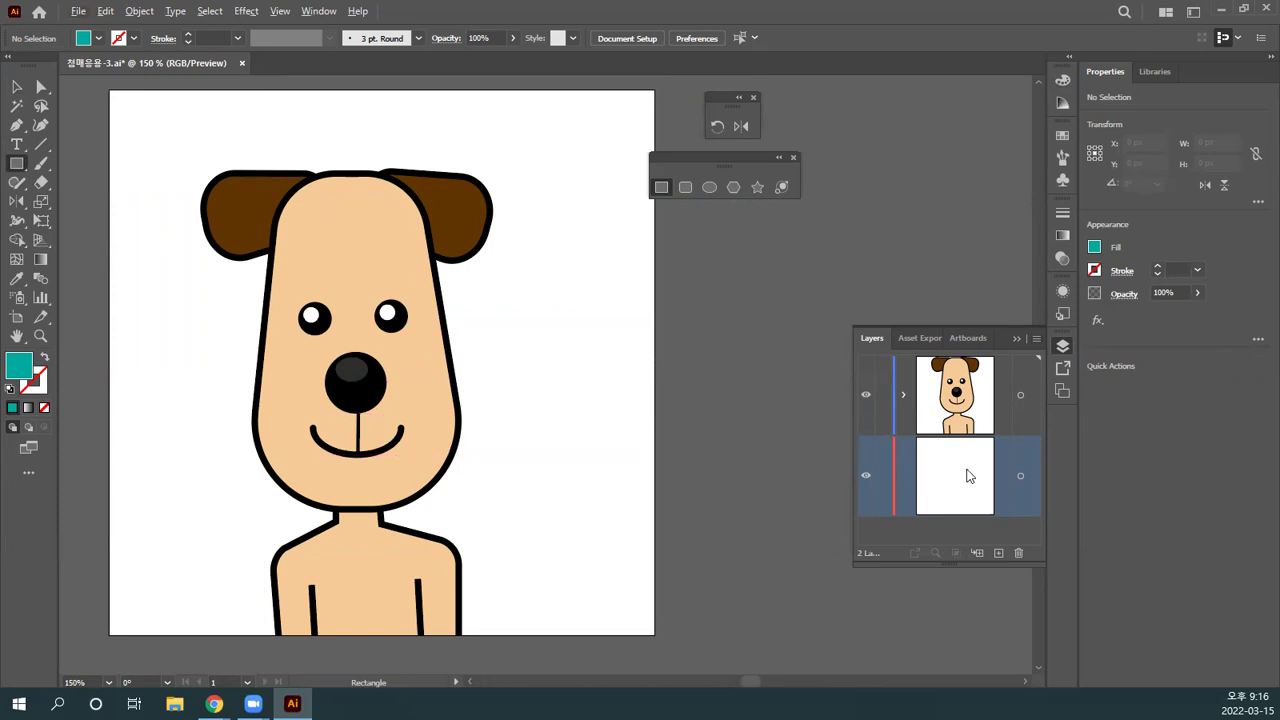
left_click(990, 402)
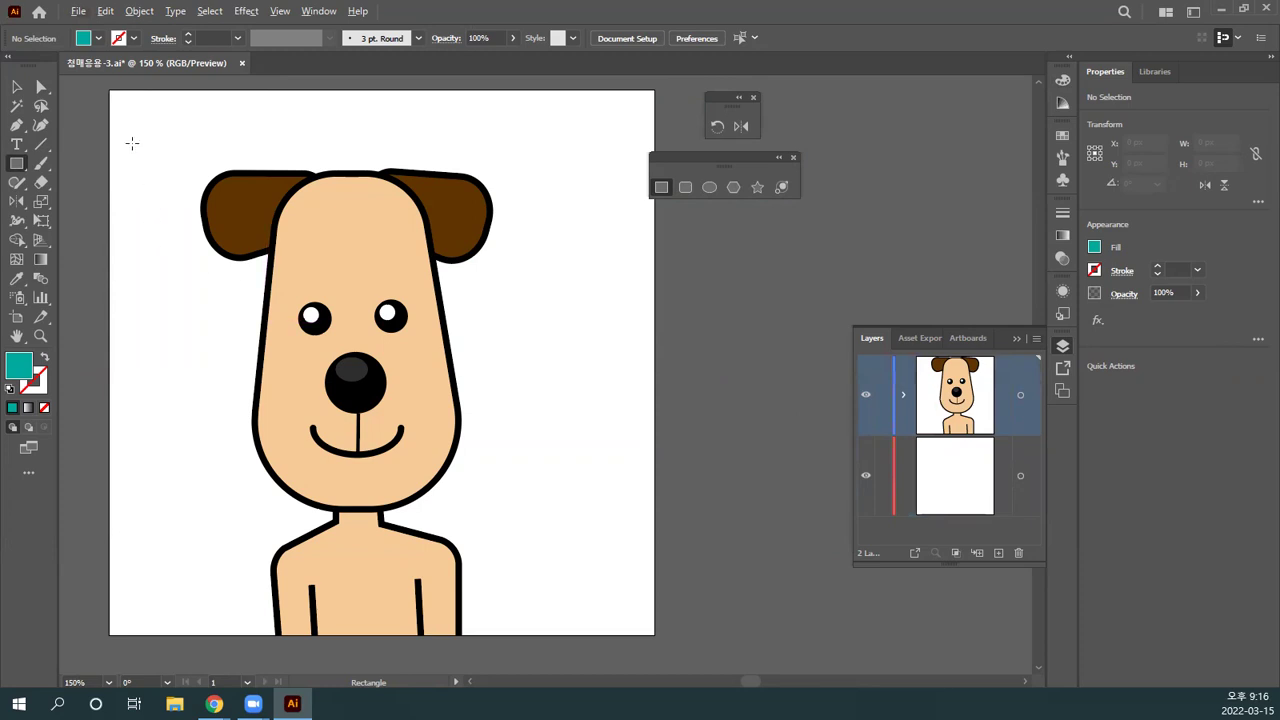
left_click(110, 92)
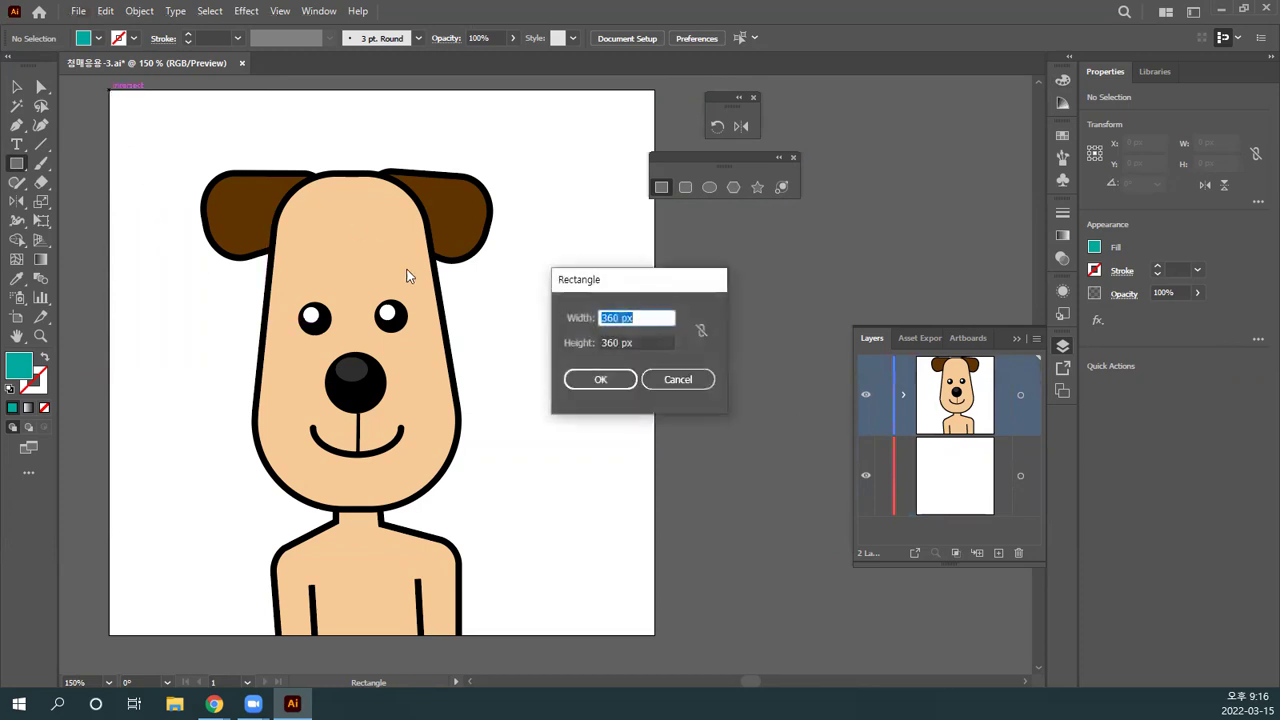
left_click(647, 381)
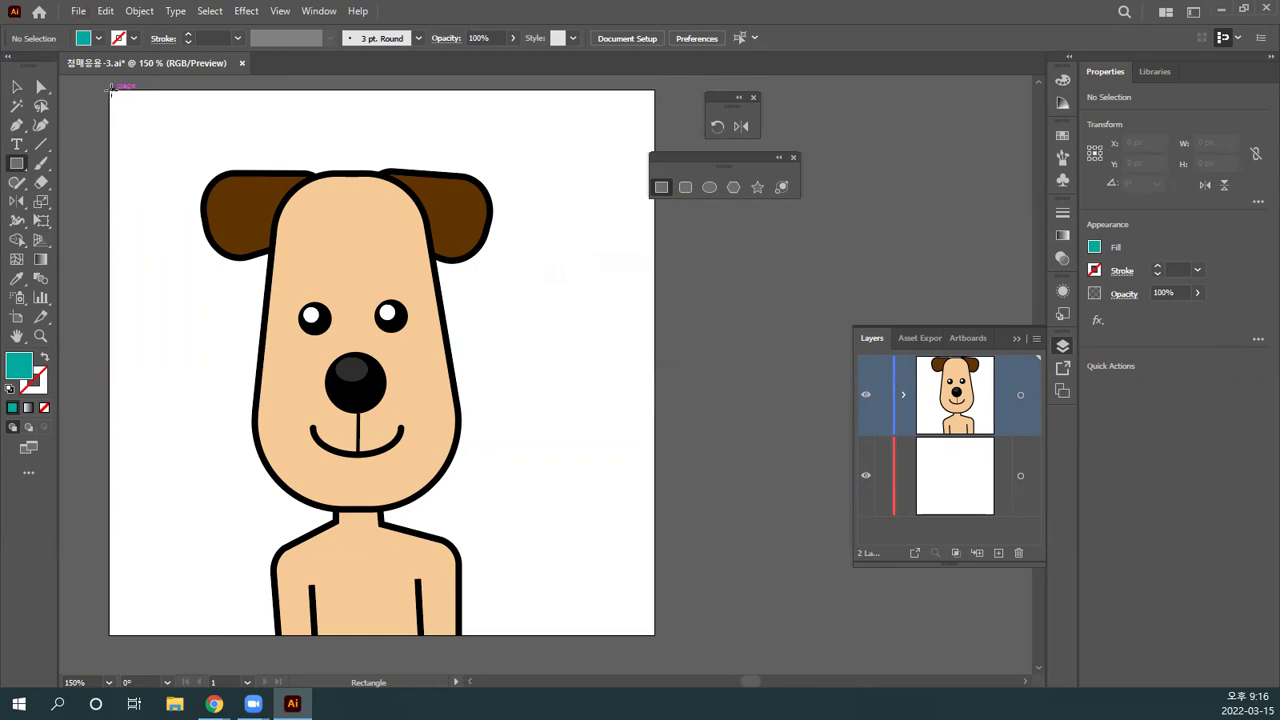
mouse_move(110, 88)
left_mouse_down()
mouse_move(563, 614)
mouse_move(640, 600)
mouse_move(658, 637)
left_mouse_up()
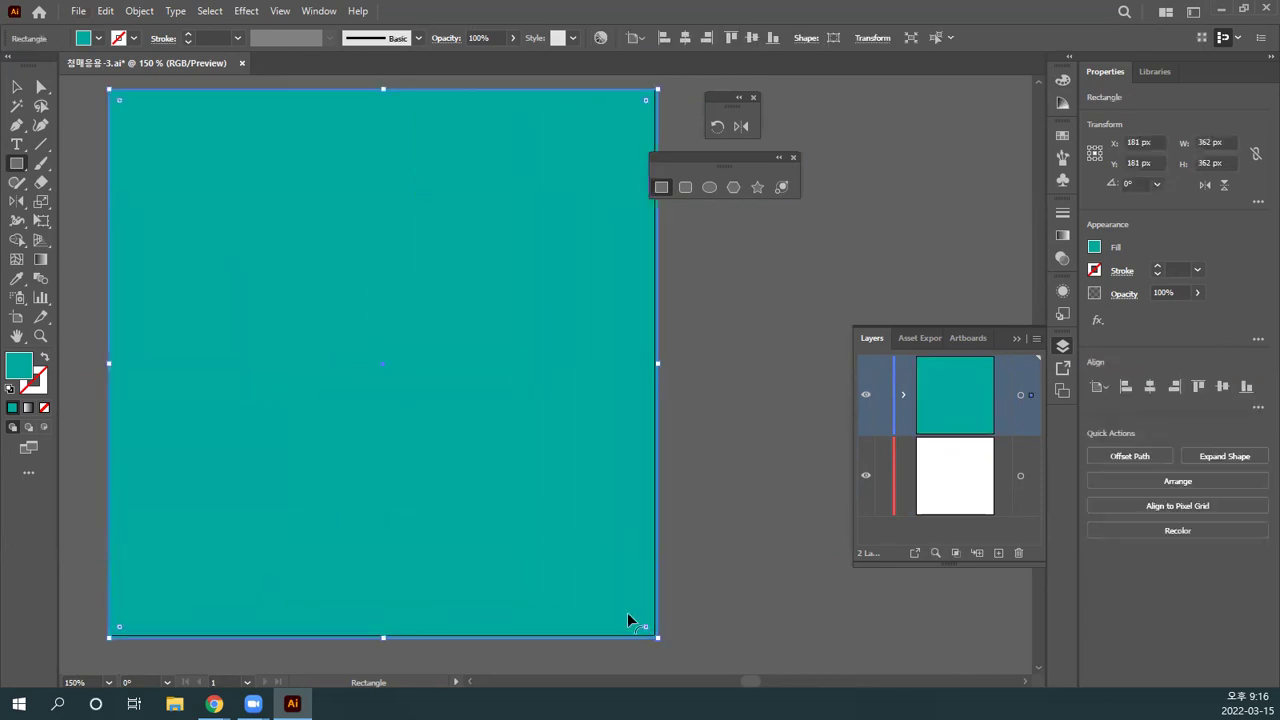
Step: Cut the teal rectangle, lock the dog's layer and paste the rectangle onto the empty layer below
left_click(17, 87)
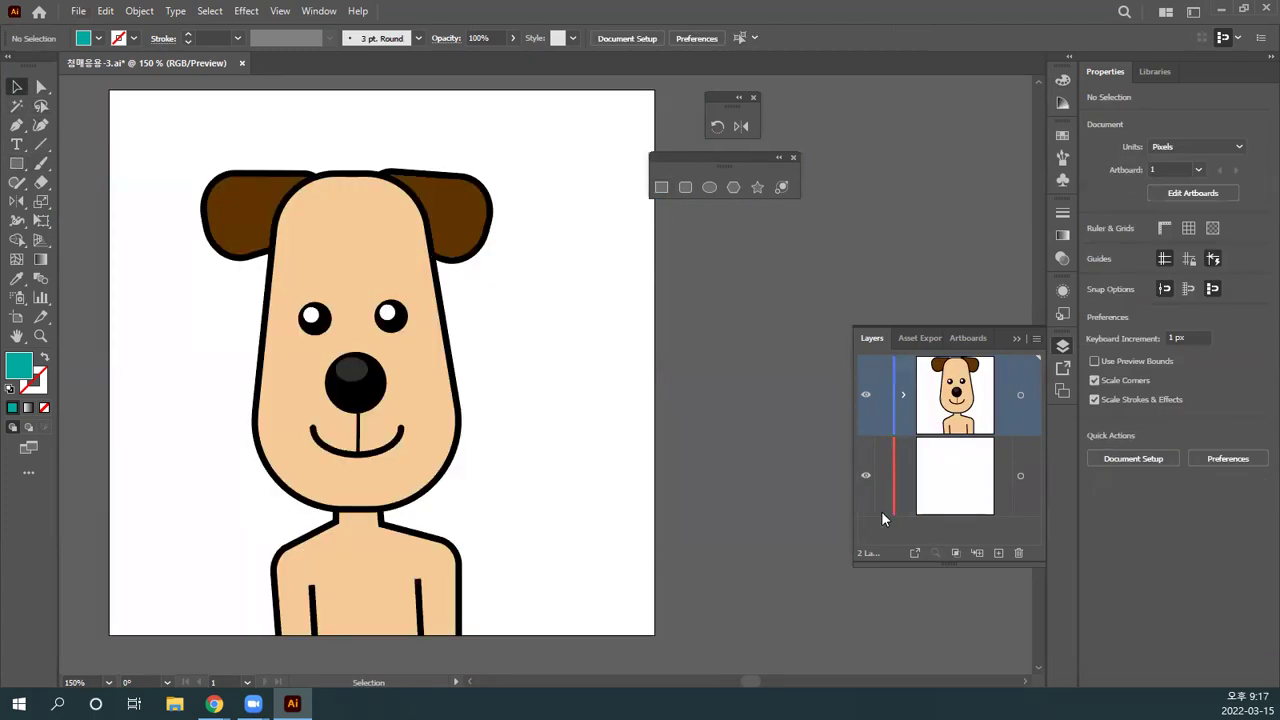
left_click(923, 514)
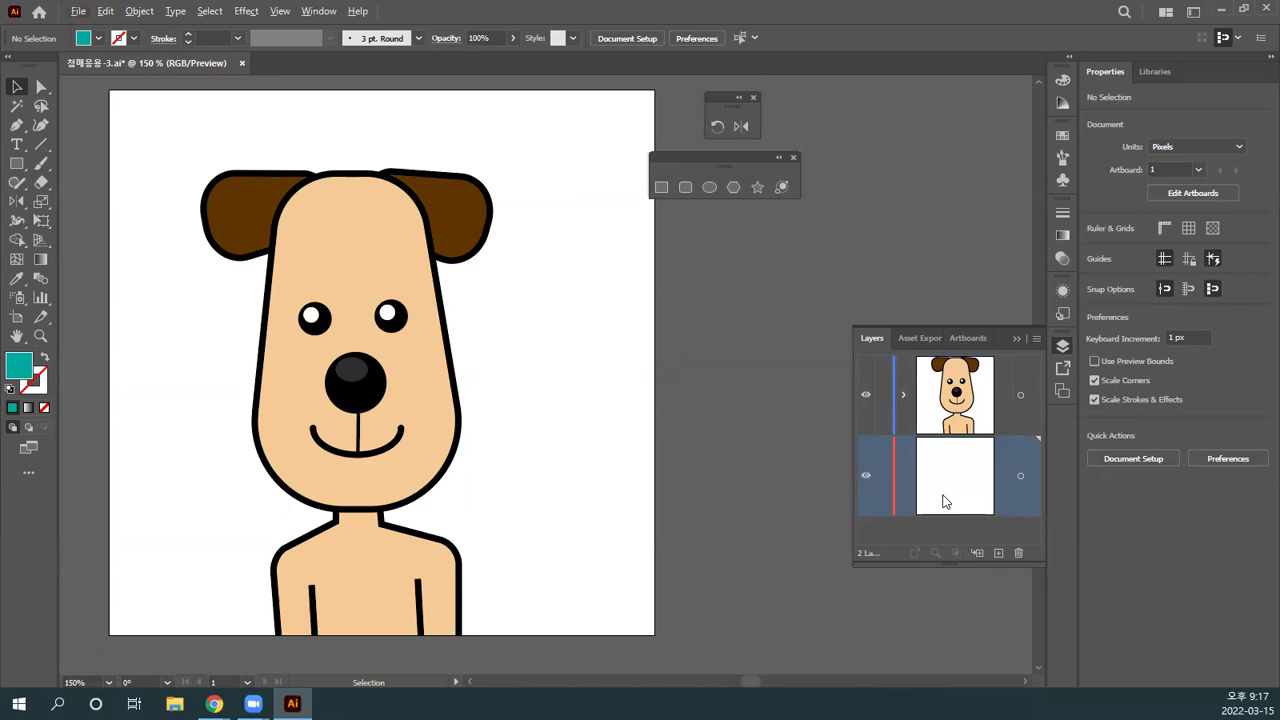
left_click(882, 395)
key("ctrl+v")
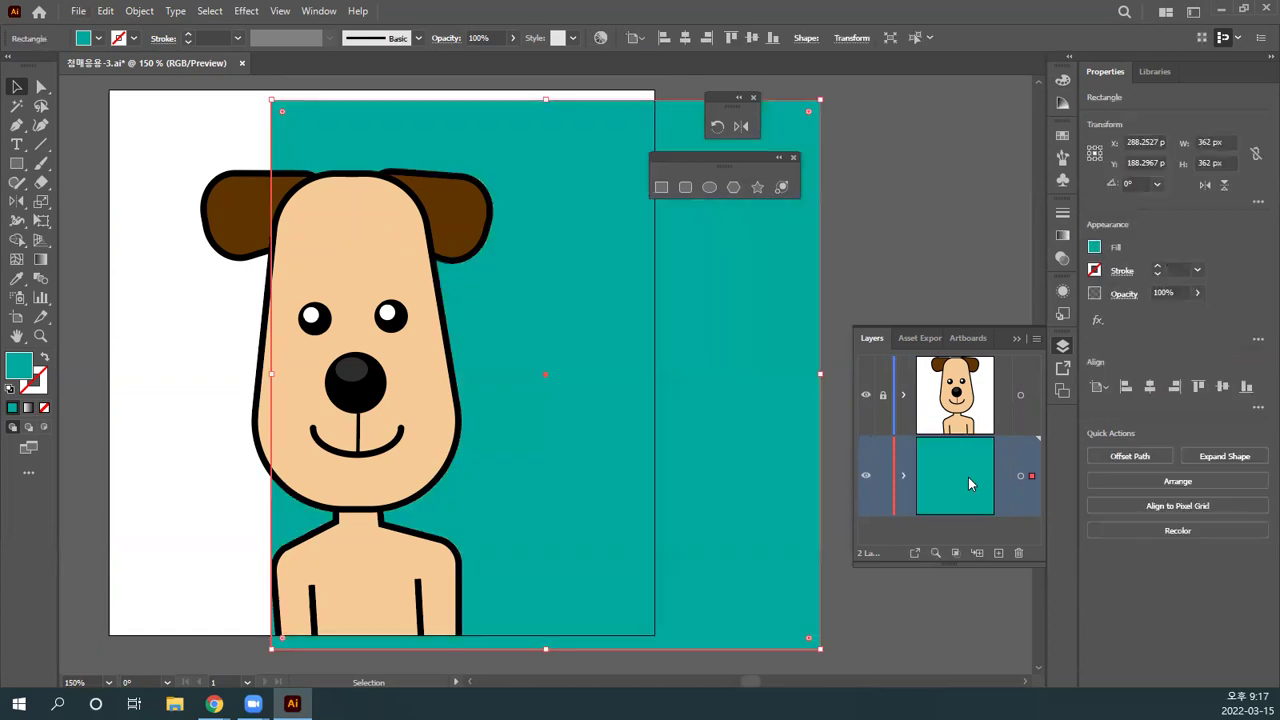
Step: Hide and show the dog's layer repeatedly to examine the background layer on its own
left_click(867, 398)
left_click(867, 398)
left_click(867, 398)
left_click(867, 398)
left_click(867, 398)
left_click(867, 398)
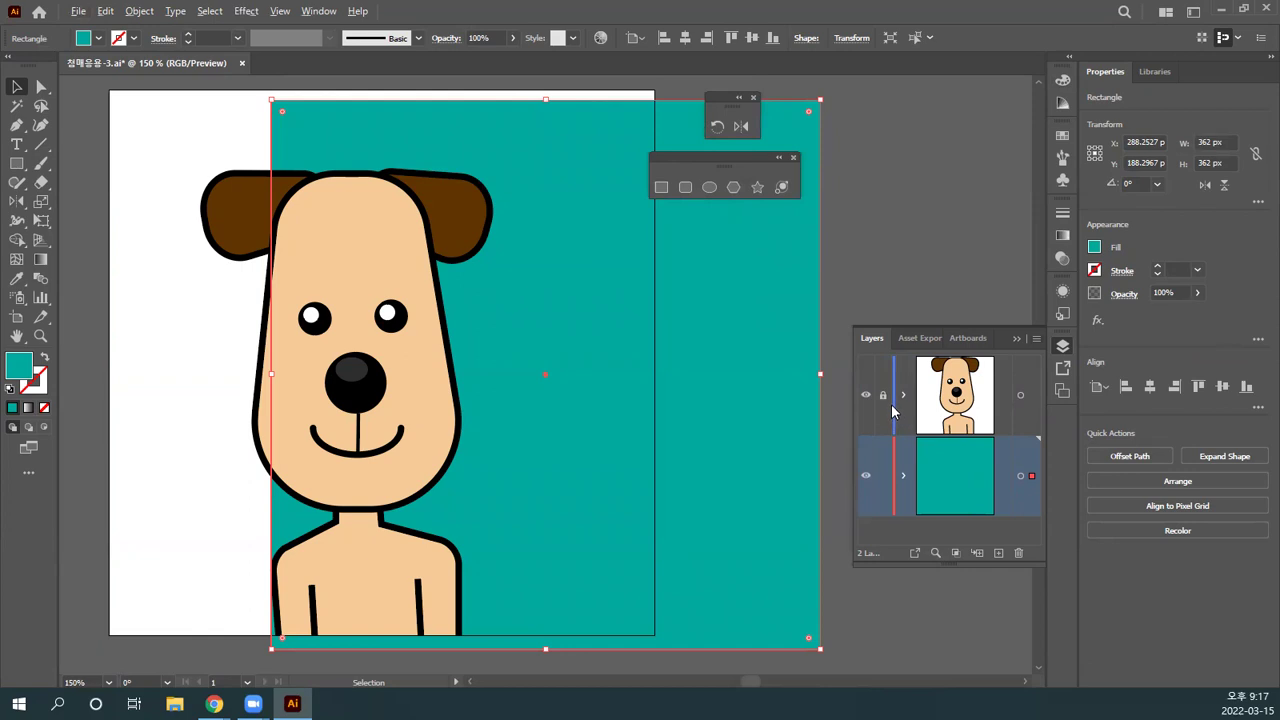
Step: Align the teal background rectangle to the artboard's left and top edges and narrow it to 360 px
left_click_drag(720, 422, 617, 427)
mouse_move(208, 140)
left_mouse_down()
mouse_move(152, 119)
mouse_move(184, 148)
left_mouse_up()
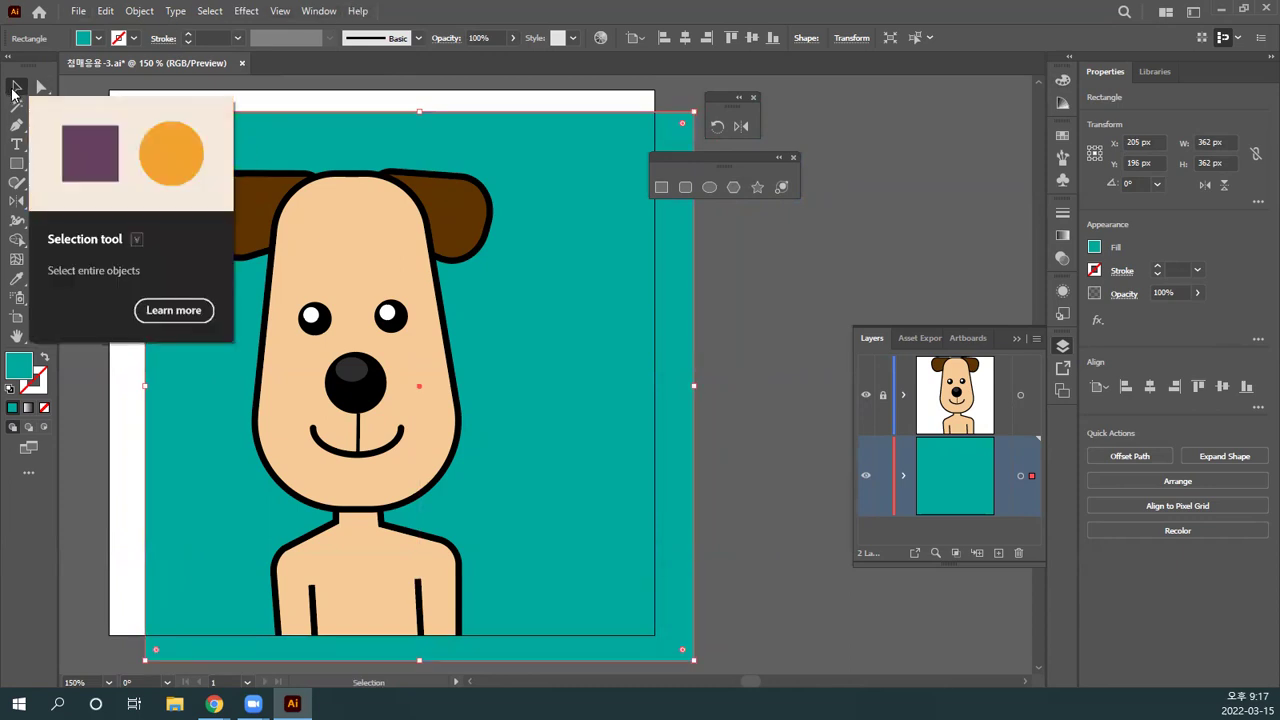
left_click(666, 41)
left_click(729, 39)
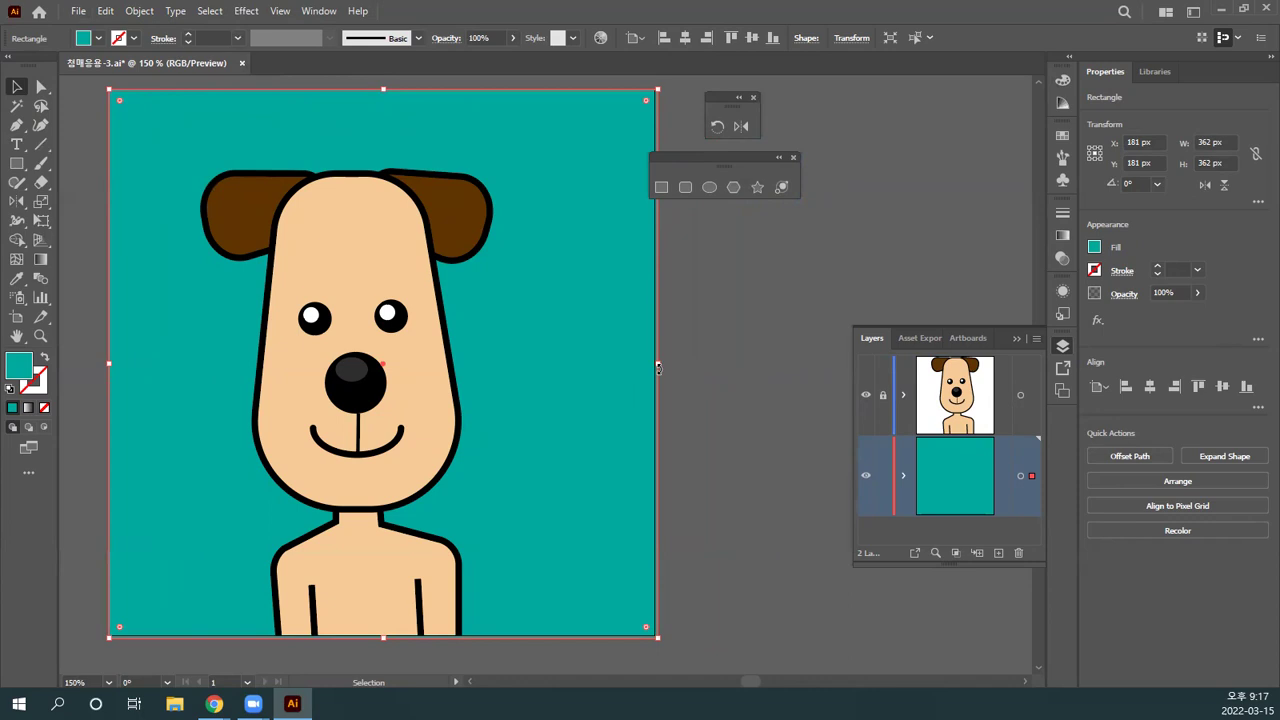
left_click_drag(657, 364, 670, 369)
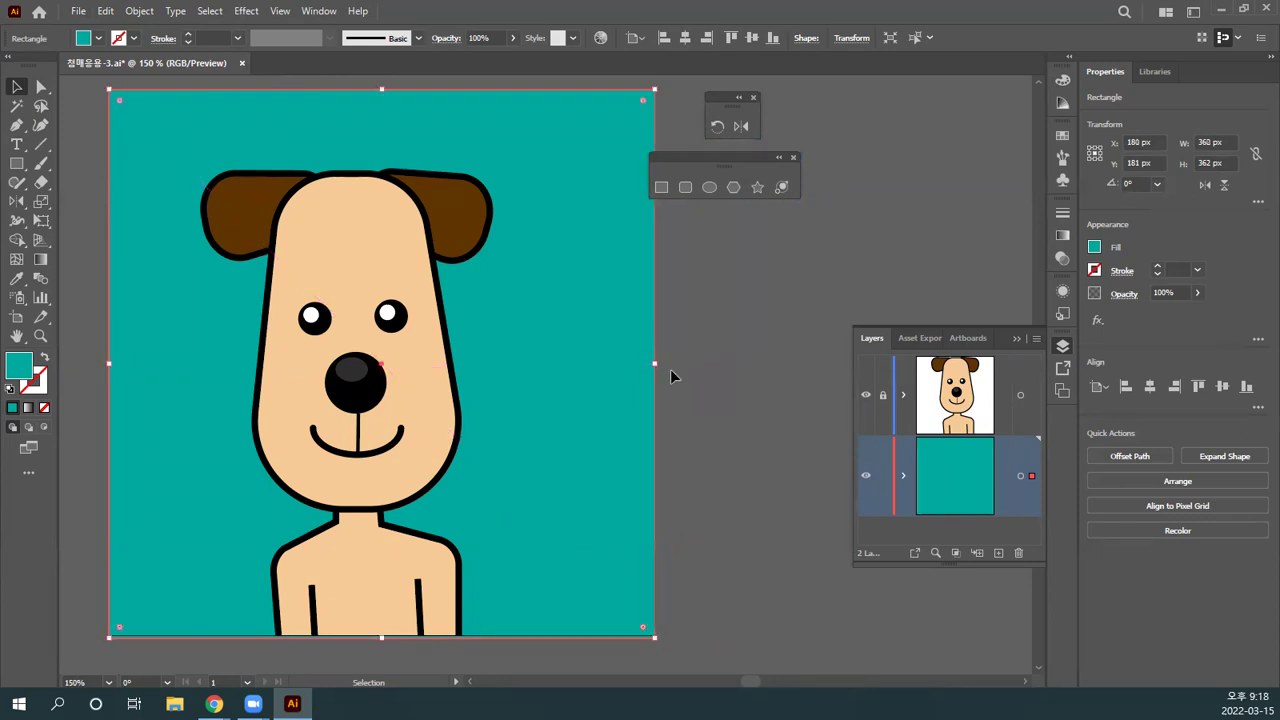
left_click(670, 369)
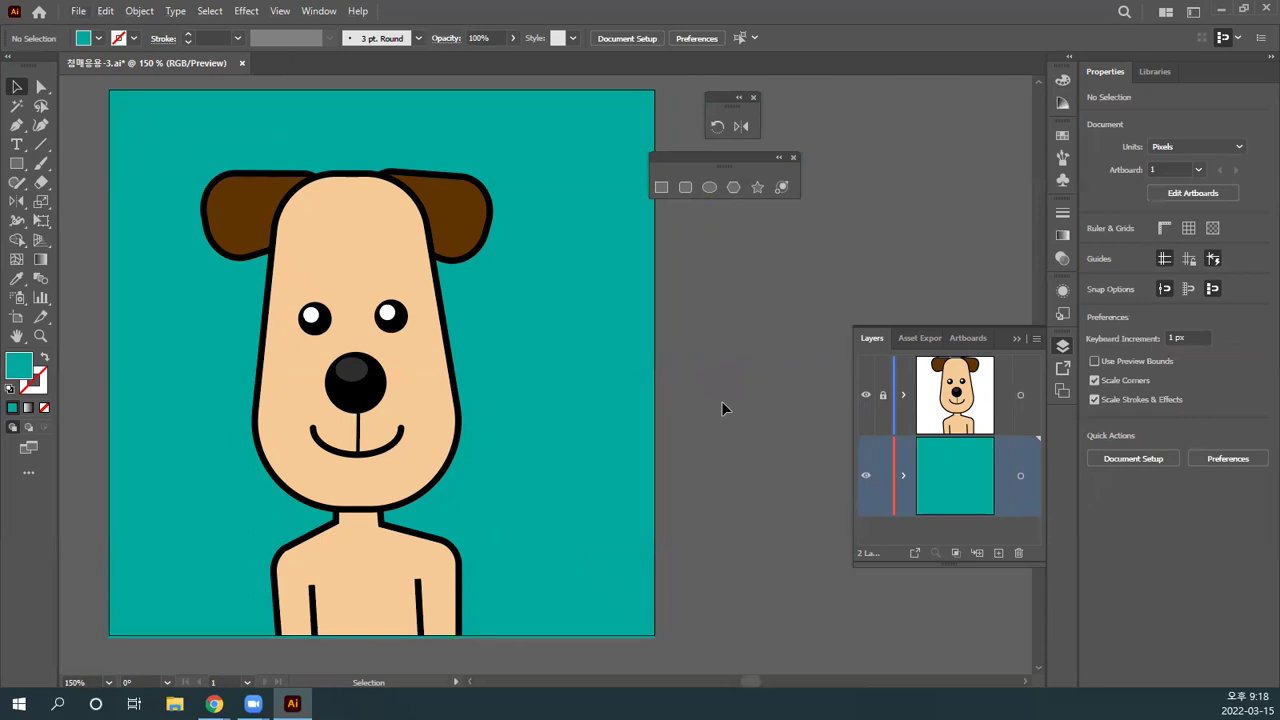
Step: Lock the teal background layer and duplicate the dog's layer, leaving the lower of the two dog layers active
left_click(883, 480)
left_click(975, 395)
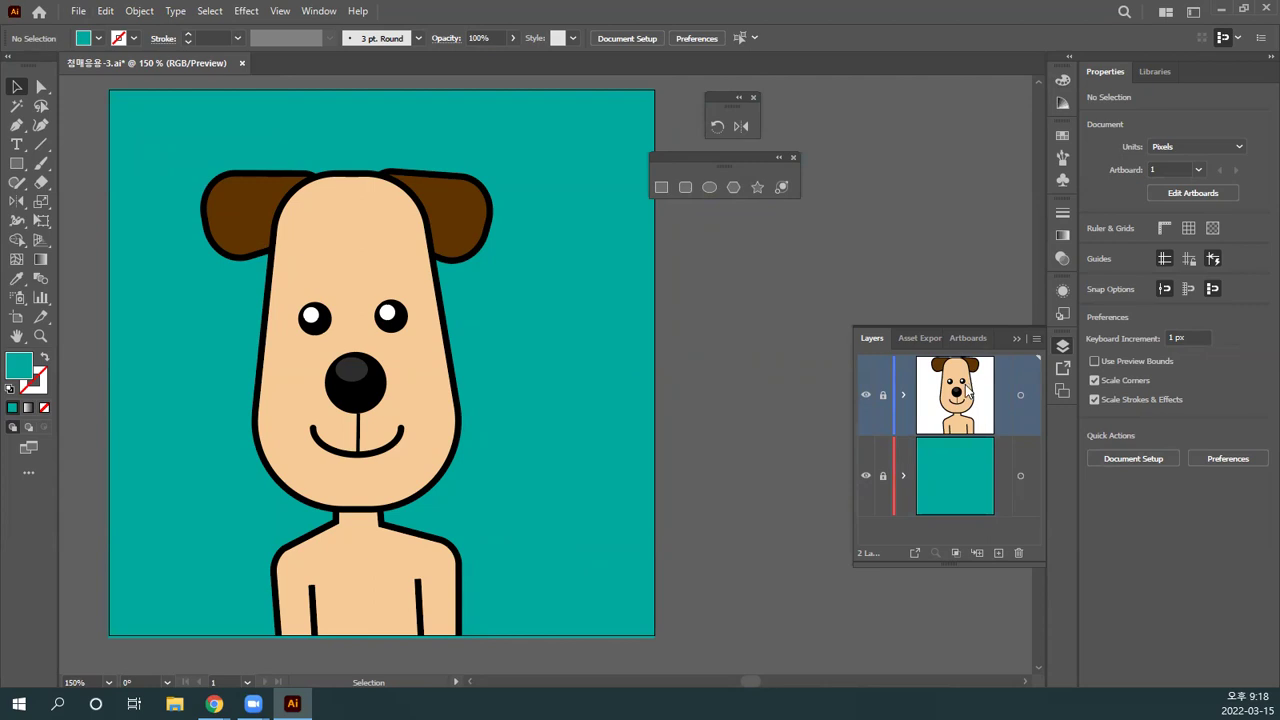
left_click_drag(962, 395, 1000, 550)
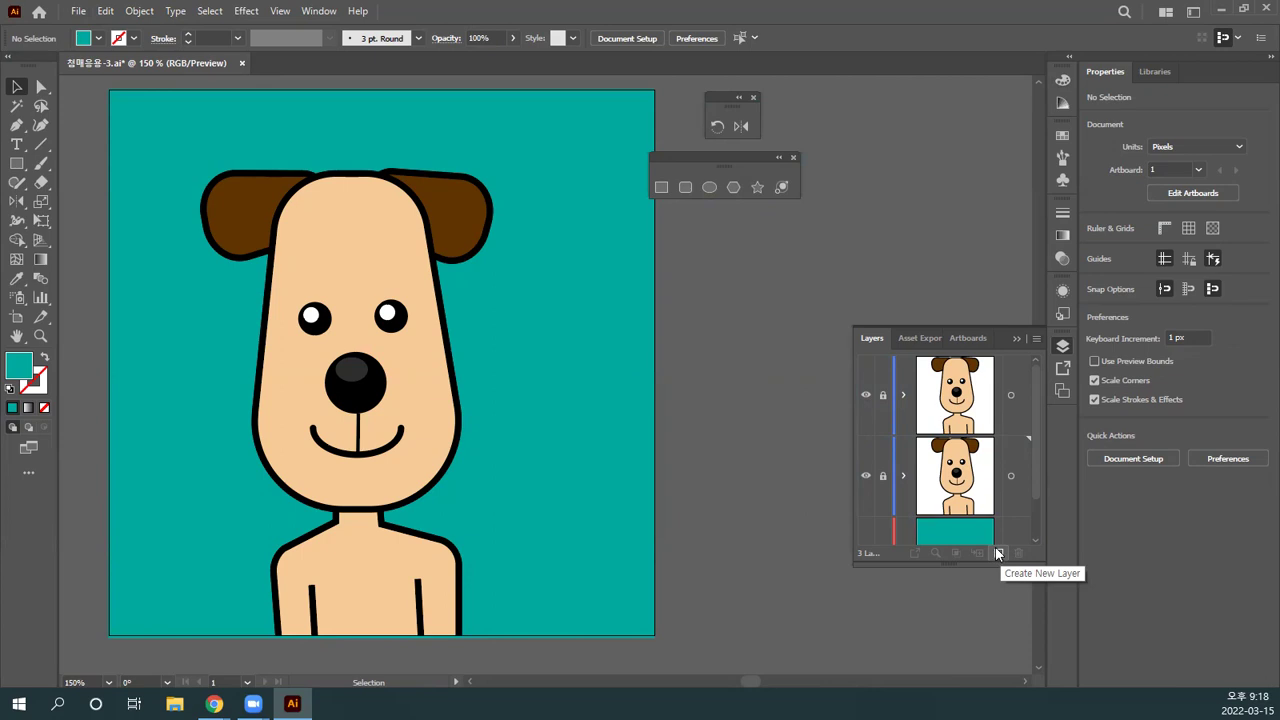
left_click(962, 404)
left_click(958, 478)
left_click(962, 414)
left_click(964, 478)
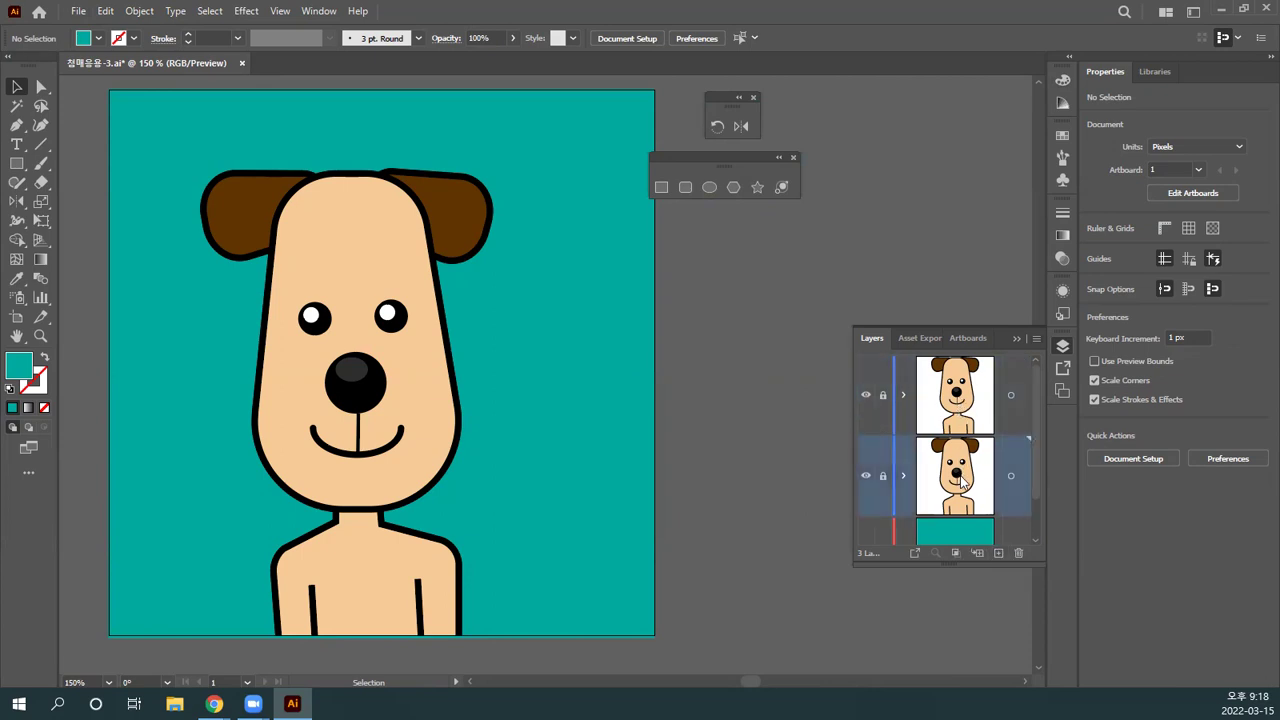
Step: Activate and unlock the top dog layer and hide both dog layers
left_click(958, 400)
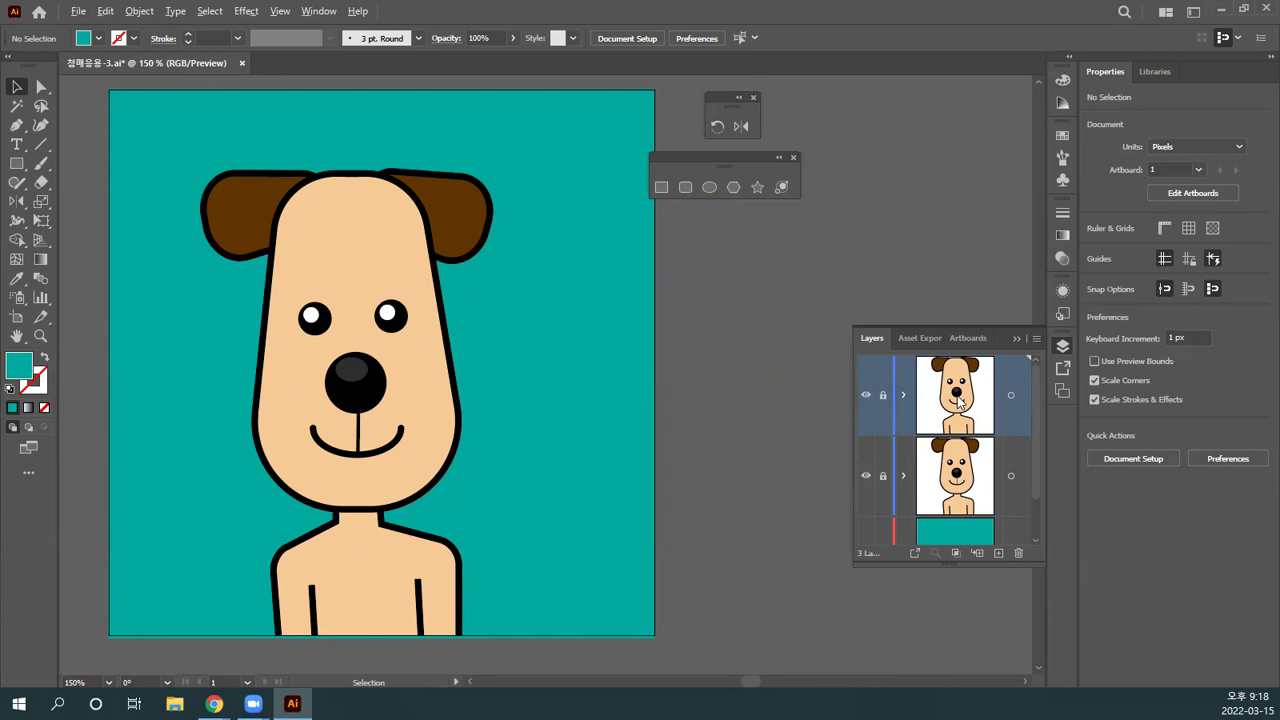
left_click(883, 397)
left_click(866, 396)
left_click(866, 476)
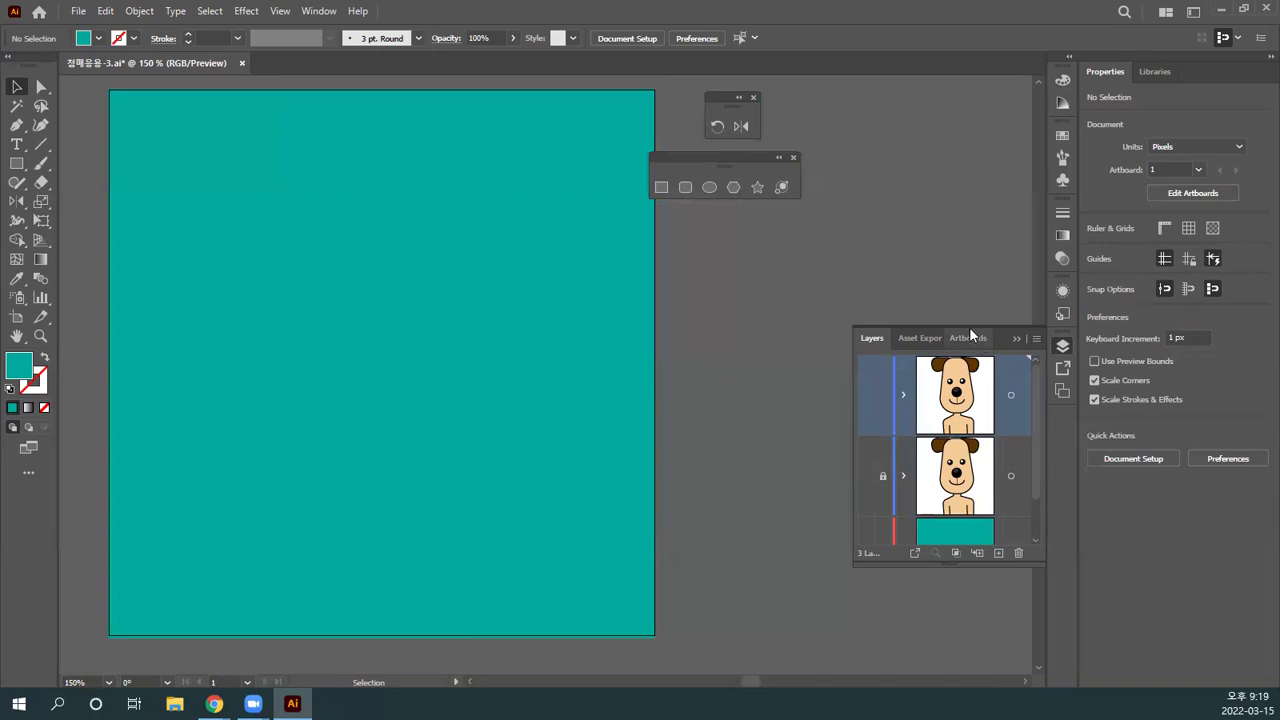
Step: Enlarge the Layers panel to fit all three layers and make both dog layers visible again
left_click_drag(876, 325, 925, 290)
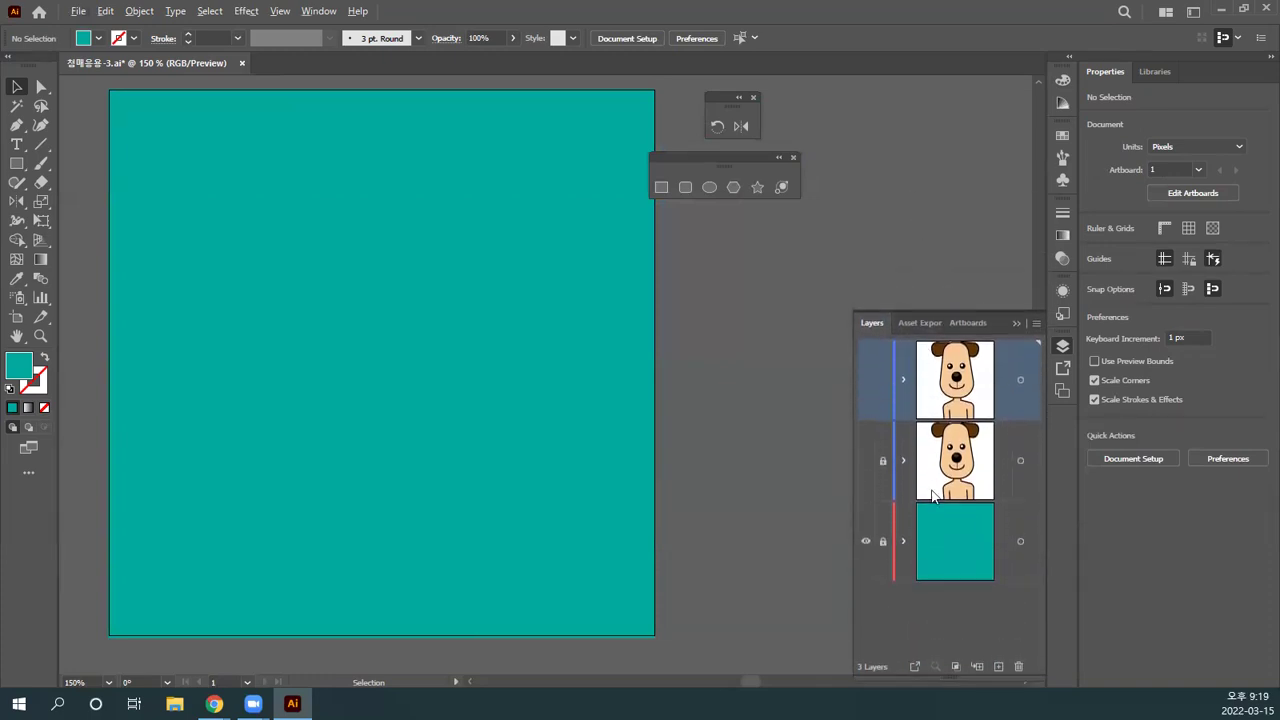
left_click(865, 542)
left_click(865, 542)
left_click(866, 462)
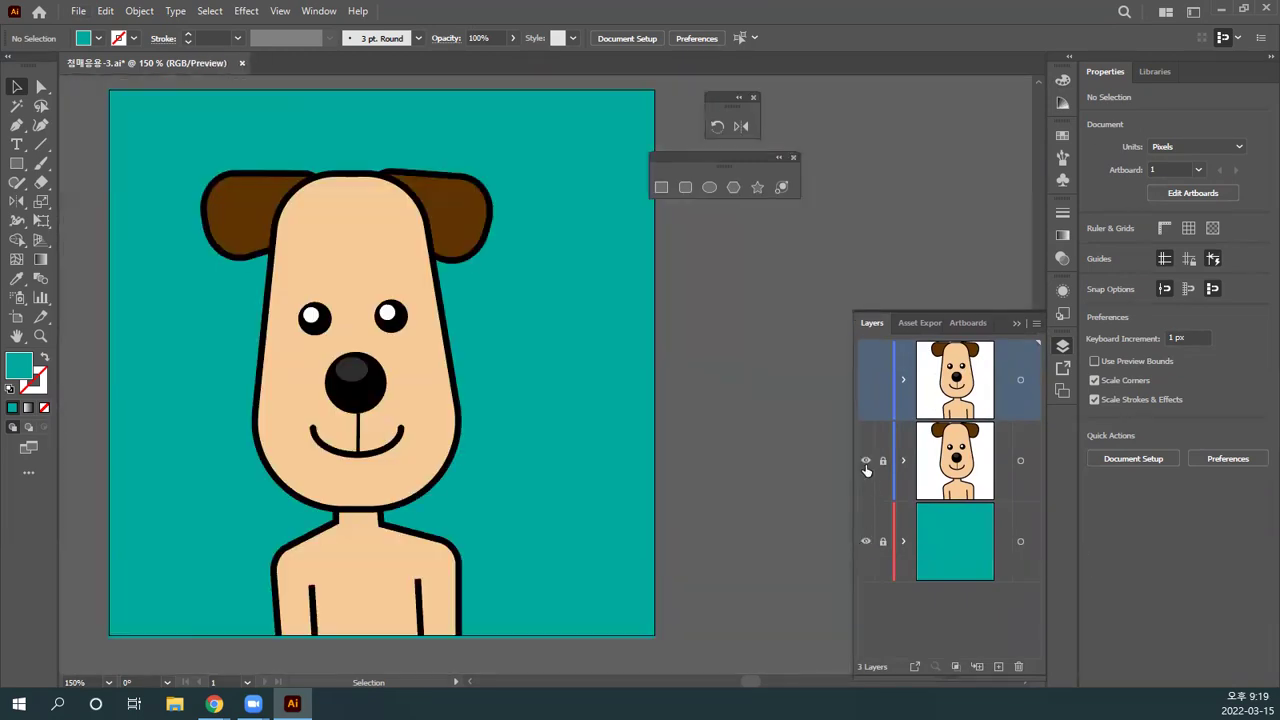
left_click(866, 379)
left_click(410, 359)
key("a")
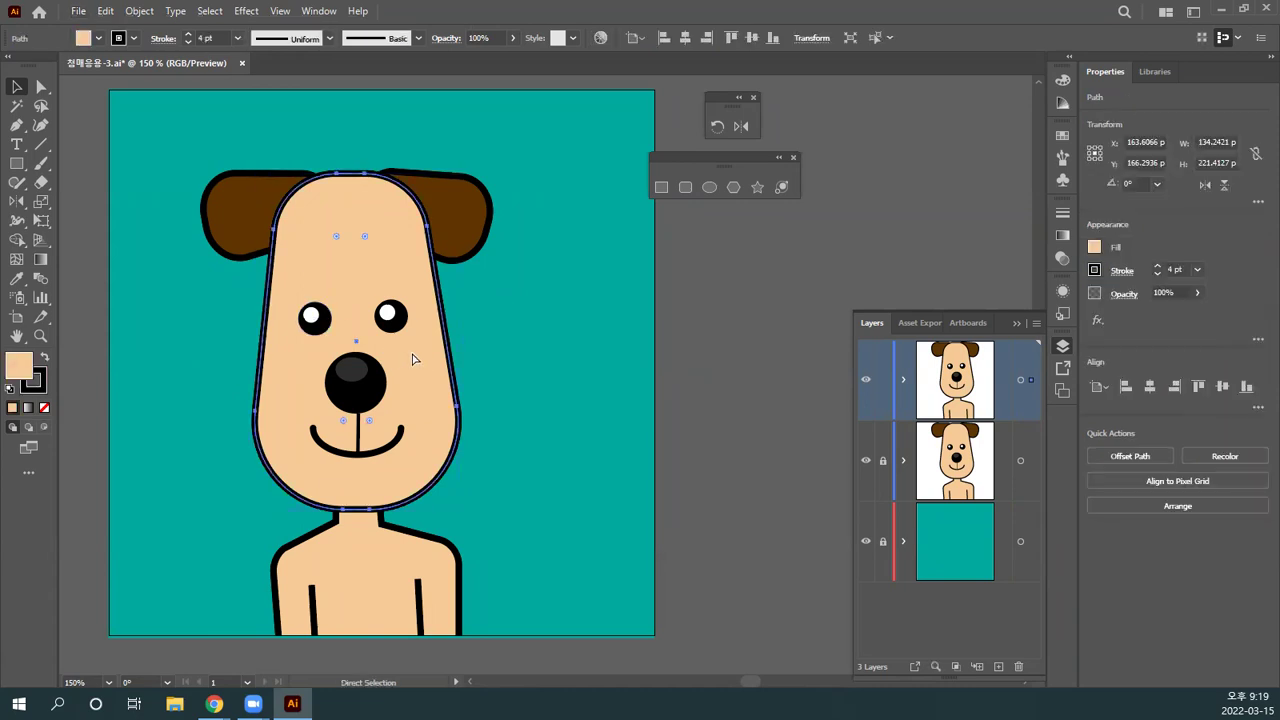
key("v")
left_click(461, 345)
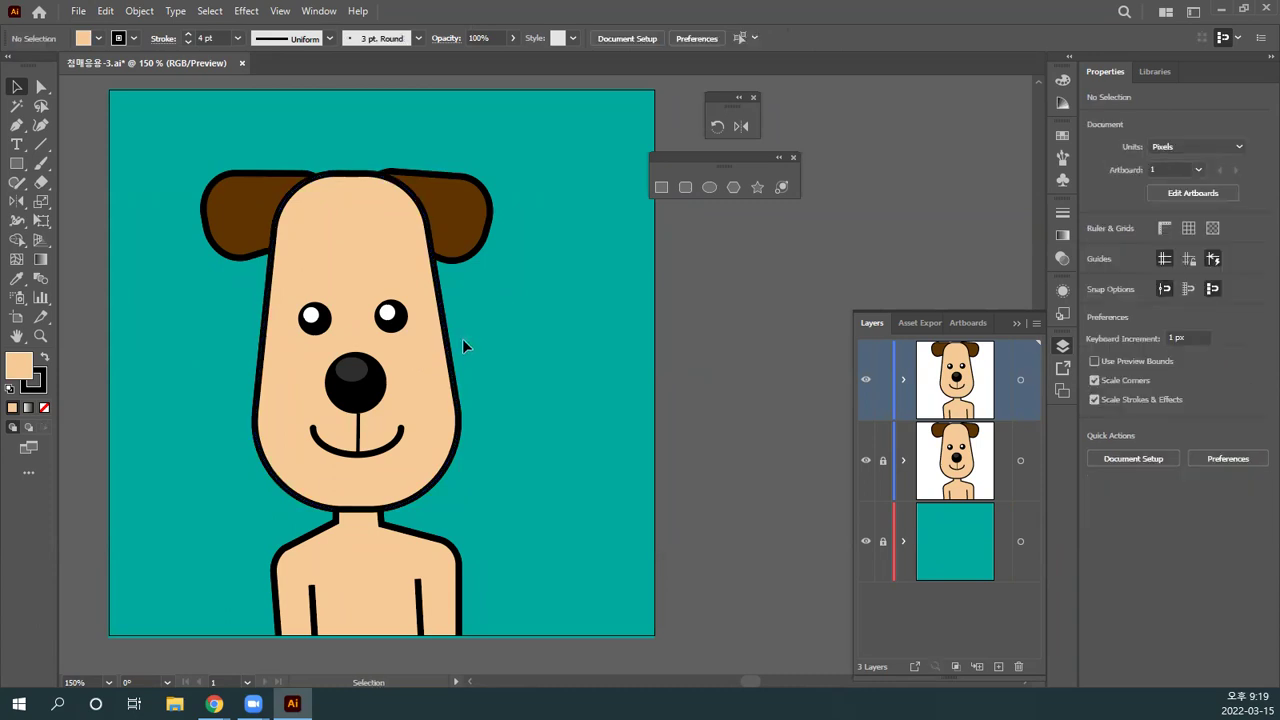
Step: Try squashing both of the dog's eyes together to about 7 px high, and undo it
left_click_drag(445, 336, 273, 290)
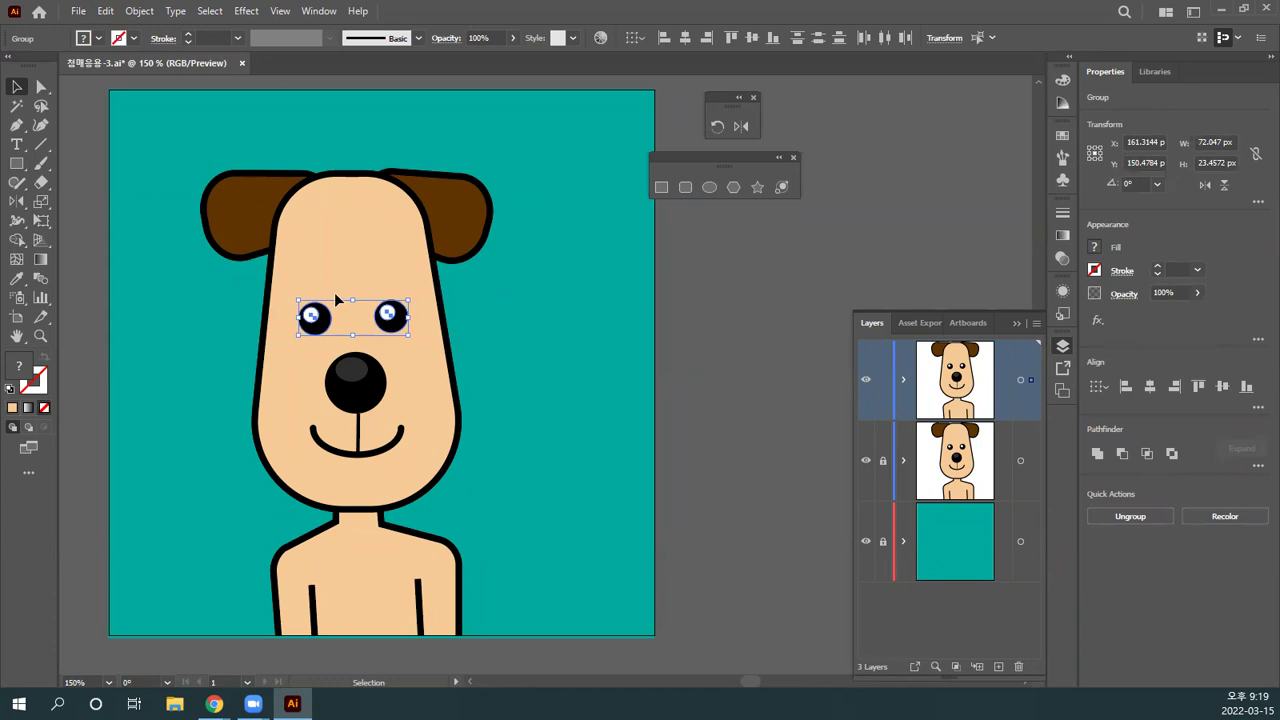
left_click_drag(350, 298, 352, 313)
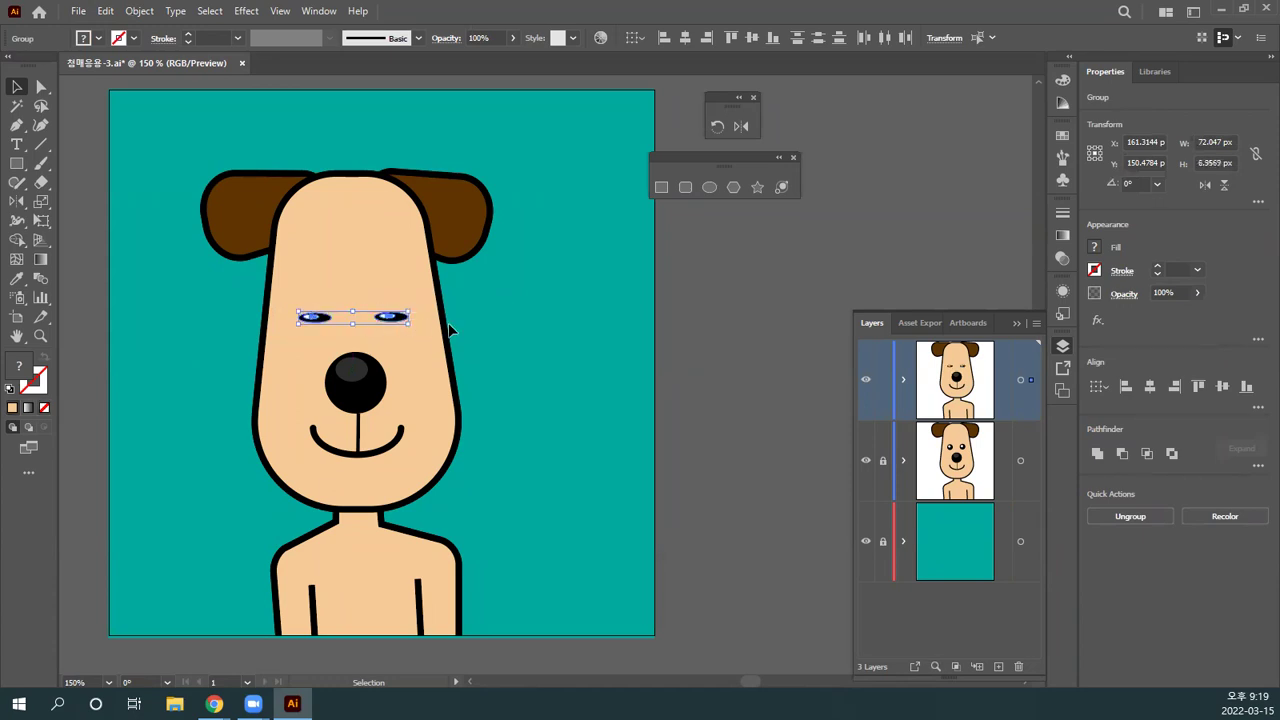
left_click(450, 331)
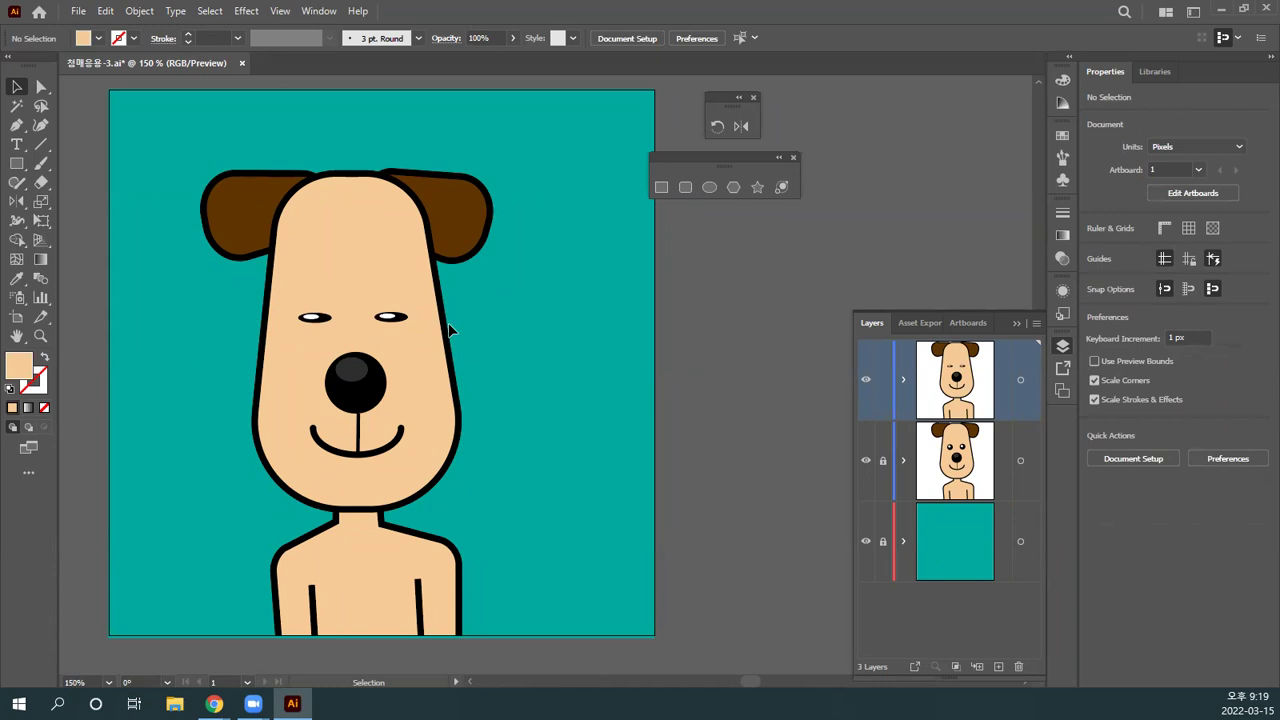
key("ctrl+z")
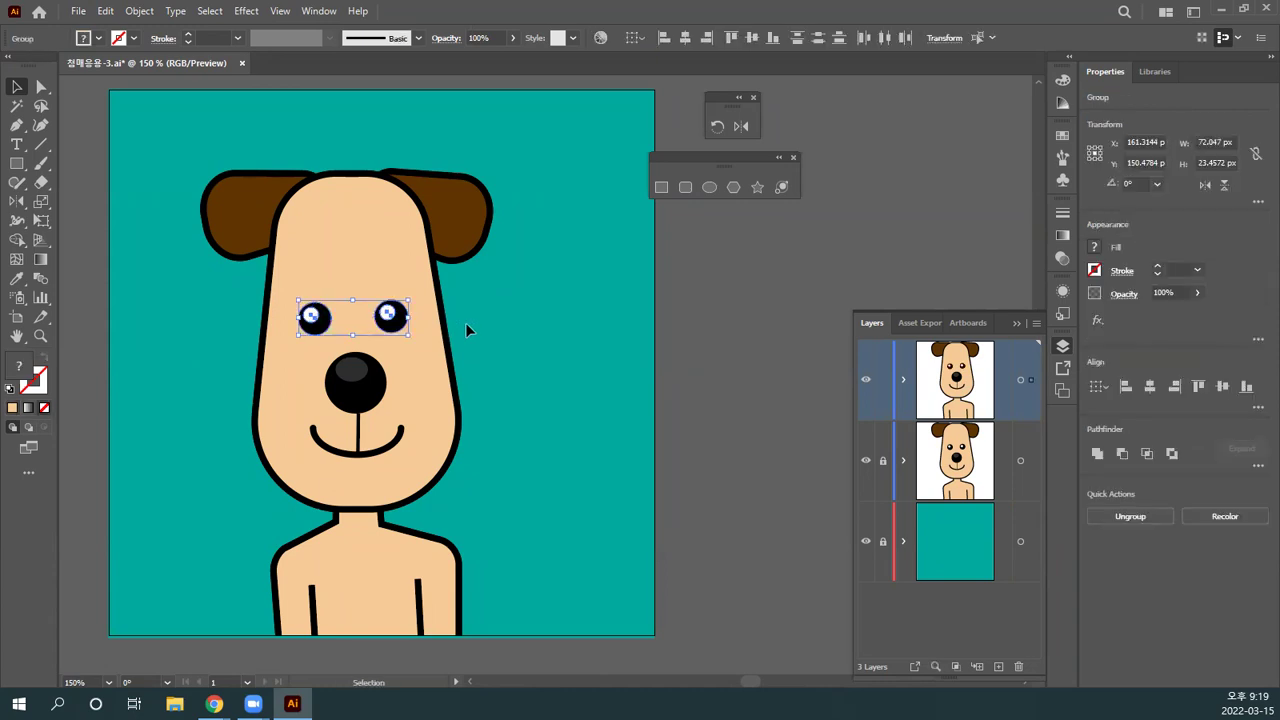
left_click(465, 322)
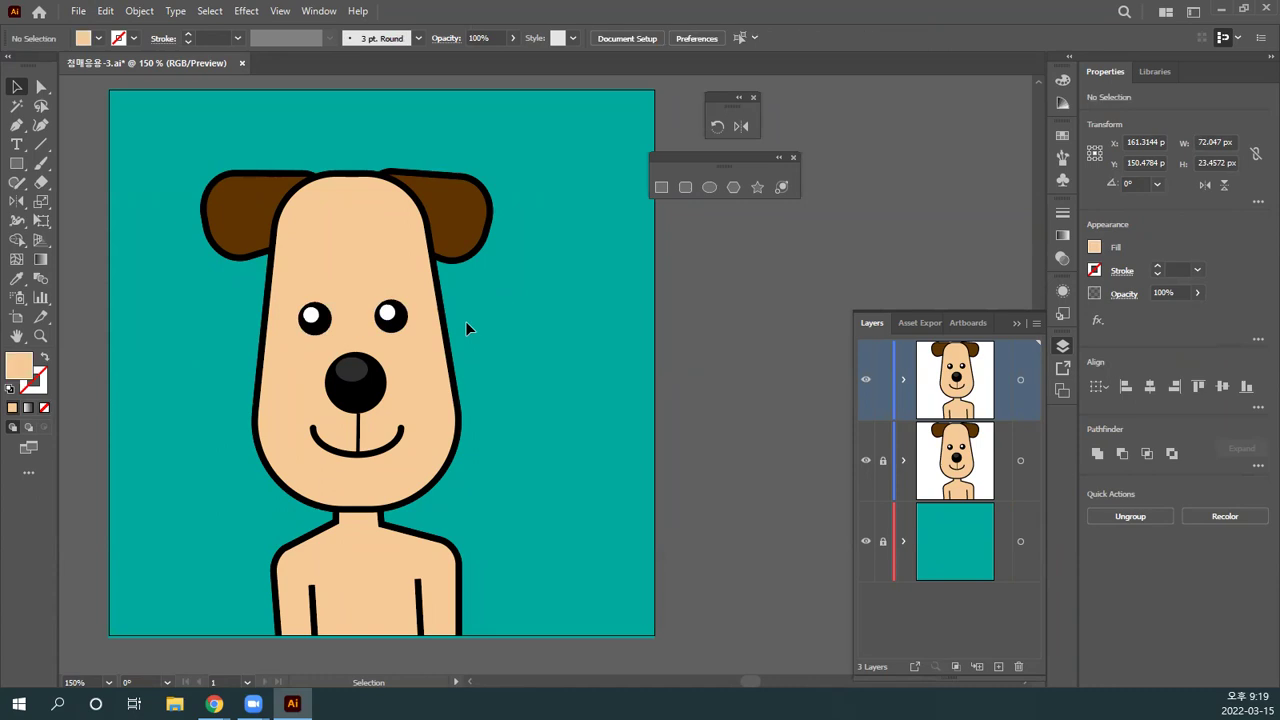
Step: Nudge the dog's nose and mouth together up by 4 px on the top layer
left_click(362, 370)
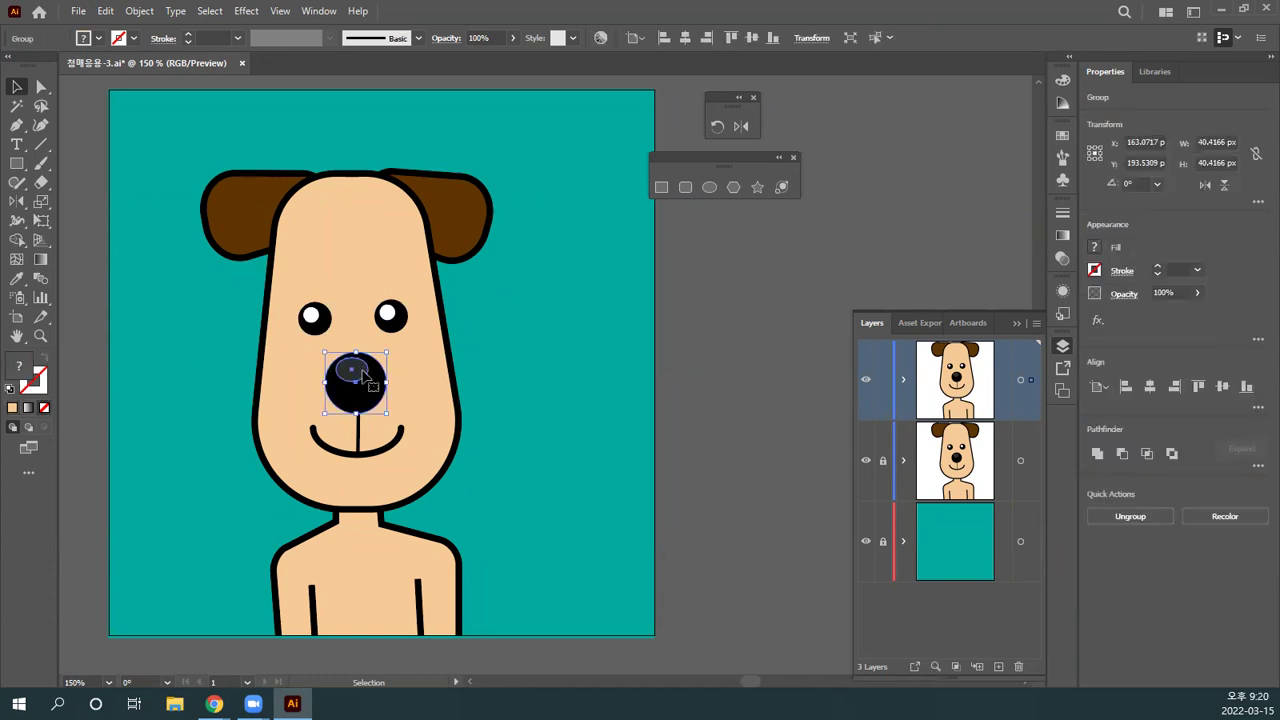
left_click(411, 459)
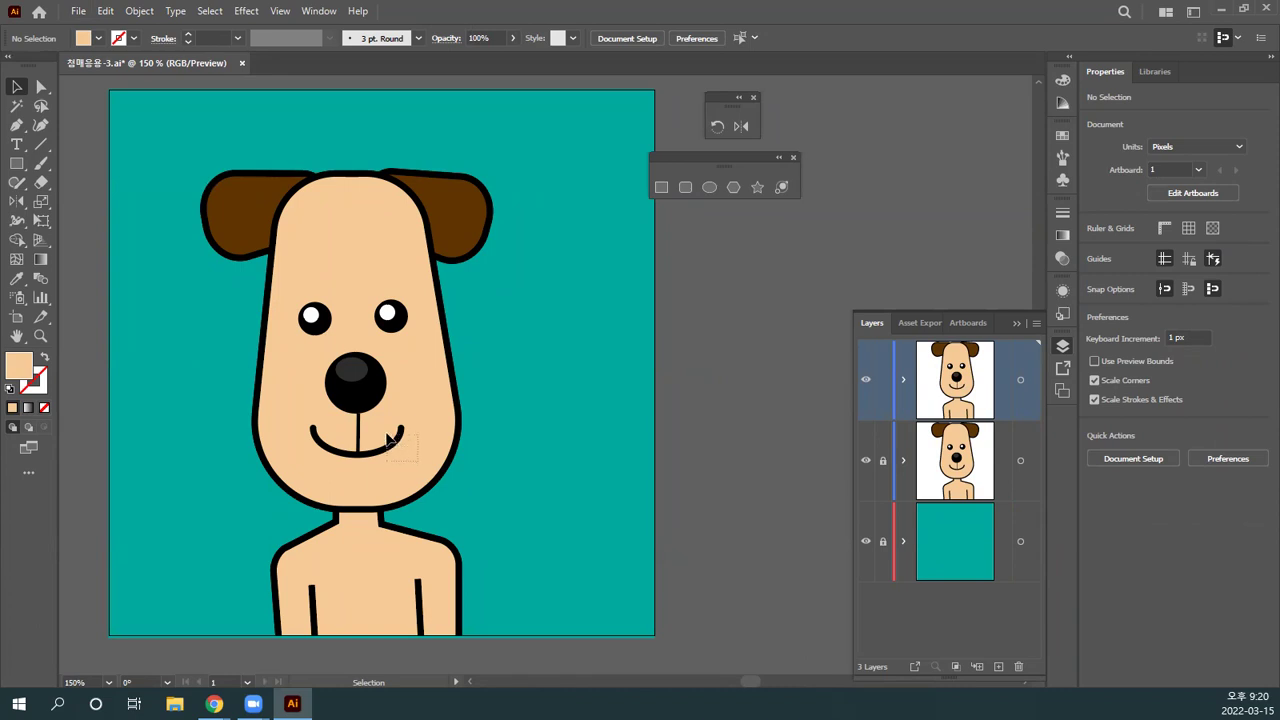
left_click(290, 361)
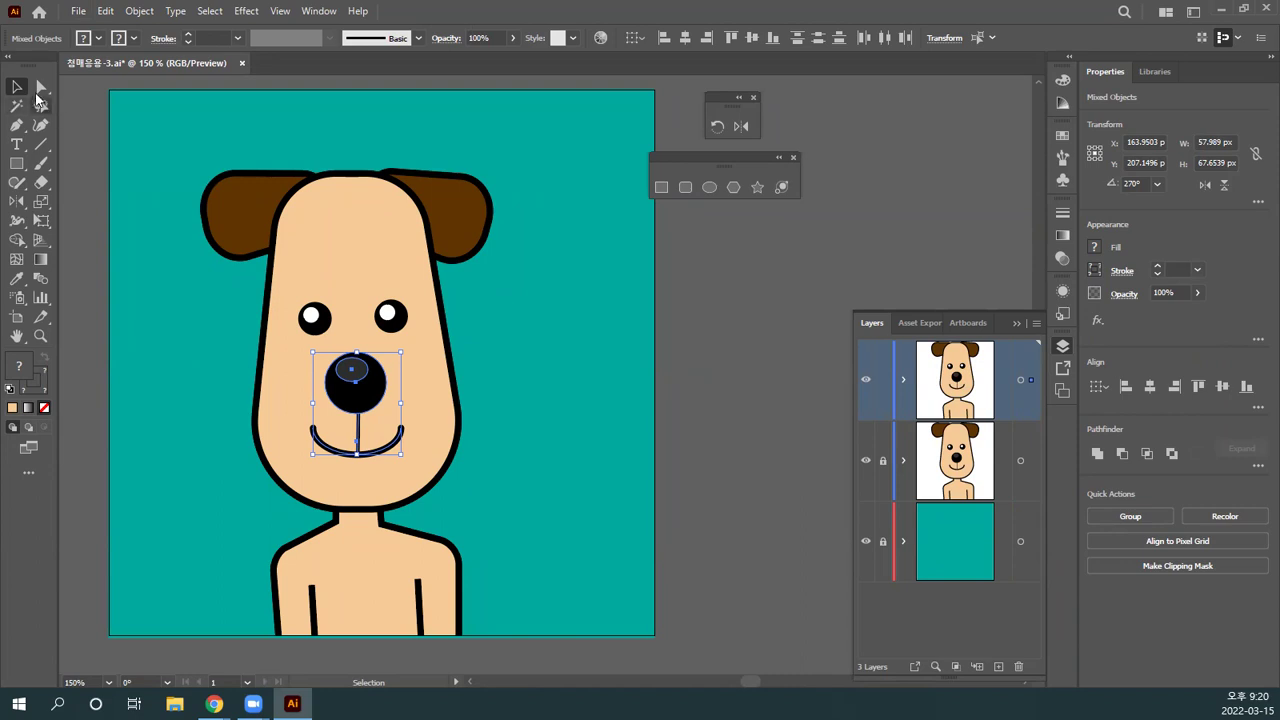
key("Up")
key("Up")
key("Up")
key("Up")
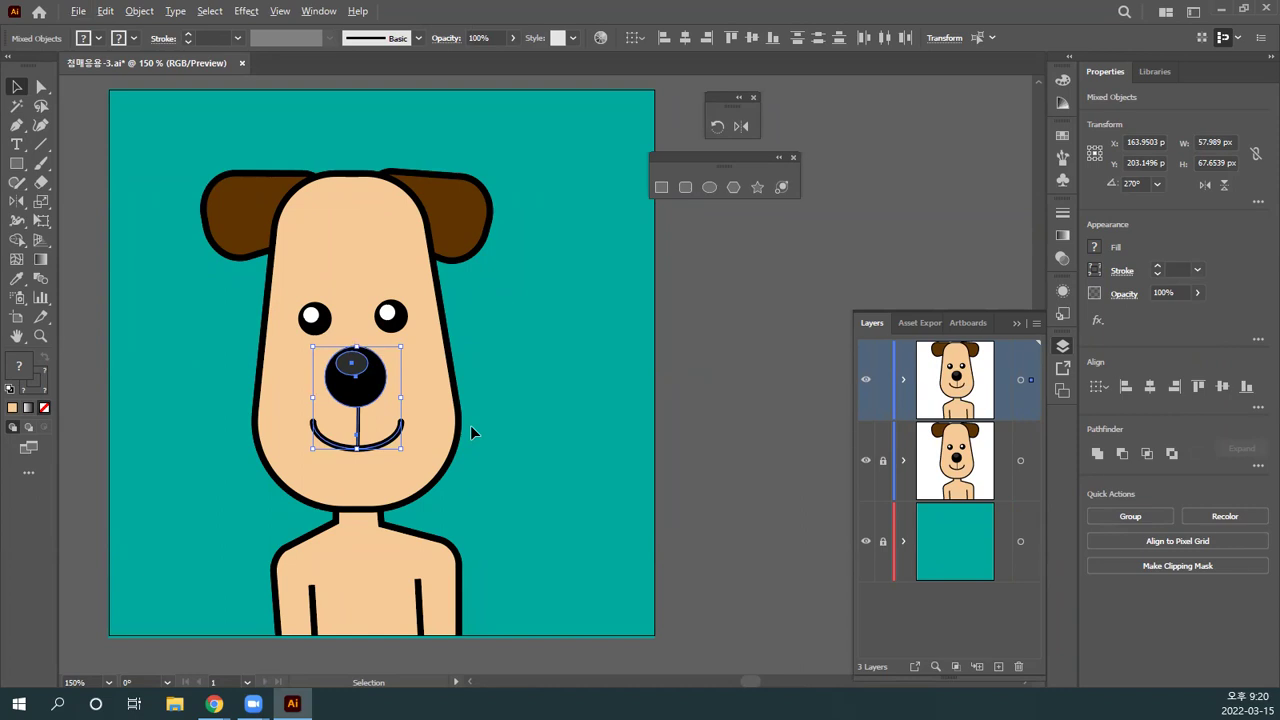
left_click(473, 426)
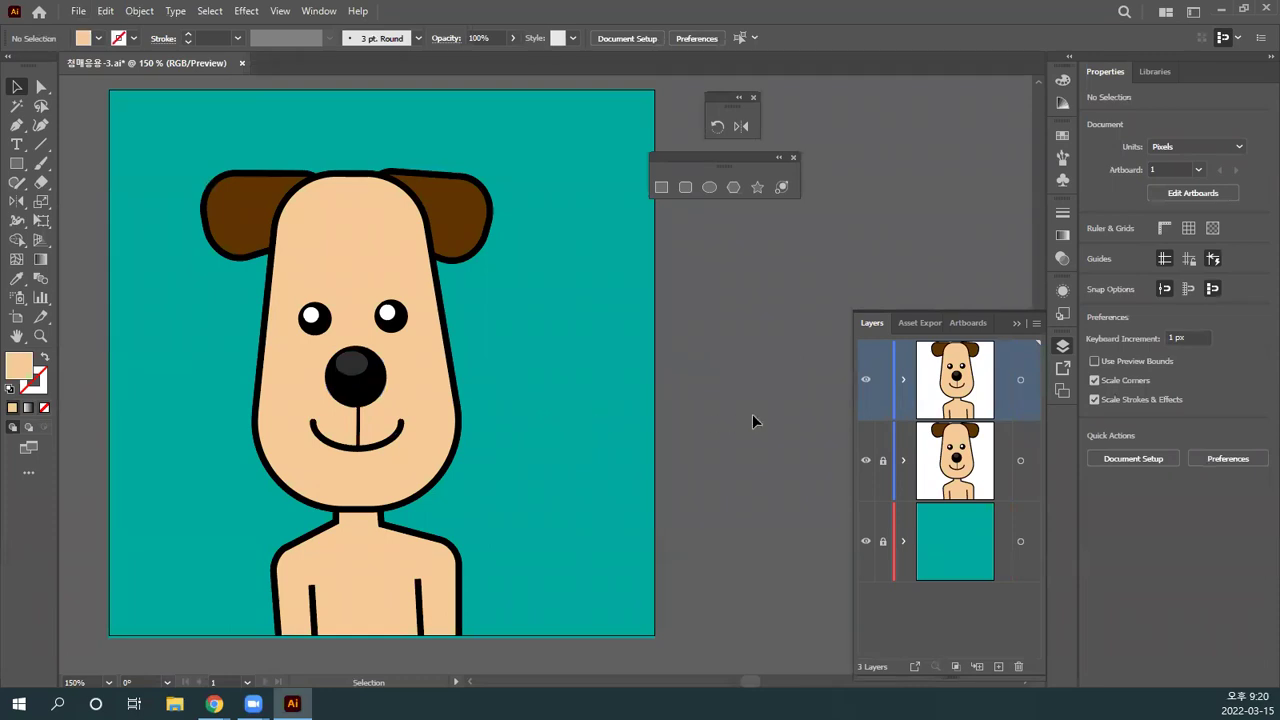
Step: Hide and show the top dog layer repeatedly to compare the nose and mouth positions between the two dog layers
left_click(865, 381)
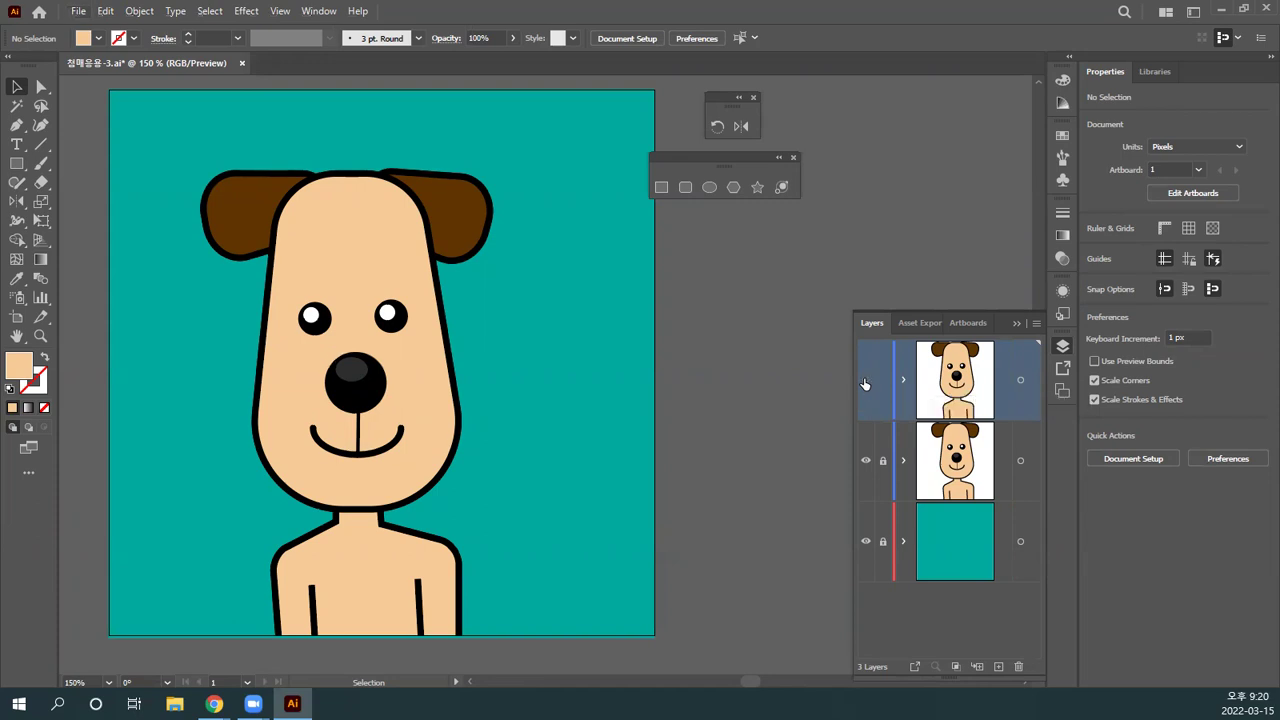
left_click(865, 381)
left_click(865, 381)
left_click(865, 381)
left_click(865, 381)
left_click(865, 381)
left_click(865, 381)
left_click(865, 381)
left_click(865, 381)
left_click(865, 381)
left_click(865, 381)
left_click(865, 381)
left_click(865, 381)
left_click(865, 381)
left_click(865, 381)
left_click(865, 381)
left_click(865, 381)
left_click(865, 381)
left_click(865, 381)
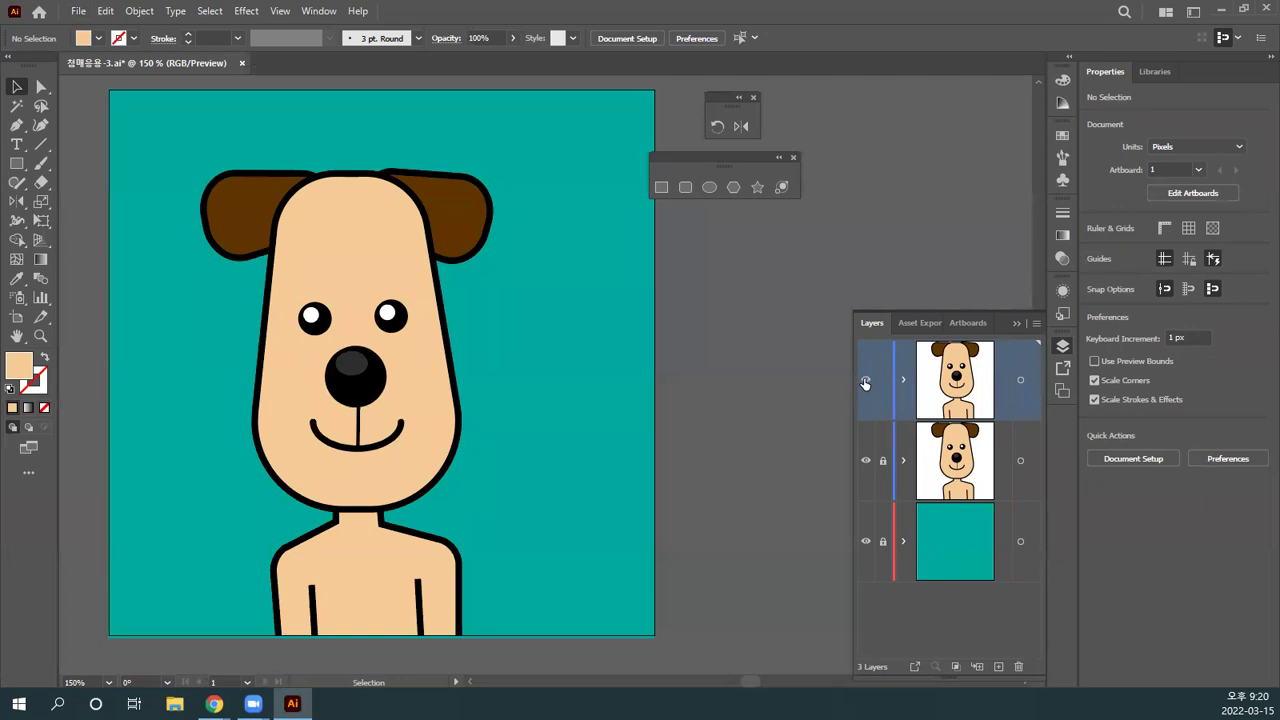
left_click(865, 381)
left_click(865, 381)
left_click(865, 381)
left_click(865, 381)
left_click(865, 381)
left_click(865, 381)
left_click(865, 381)
left_click(865, 381)
left_click(270, 197)
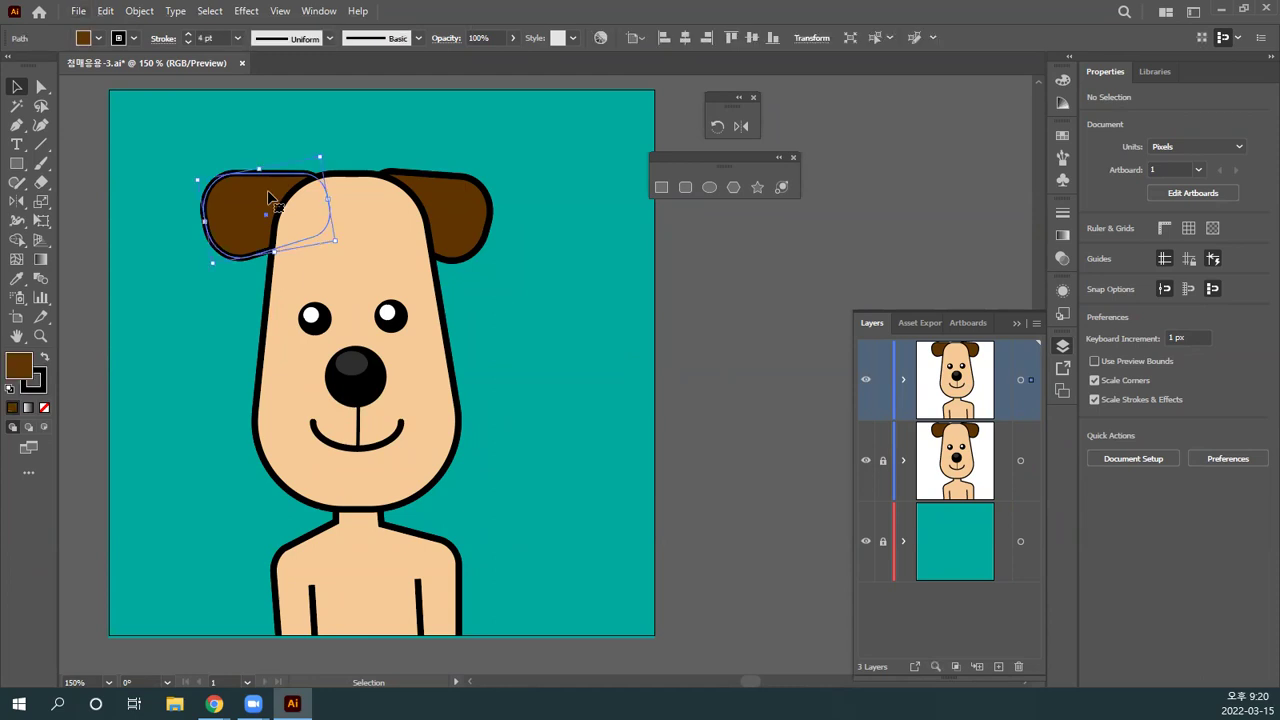
key("ctrl+z")
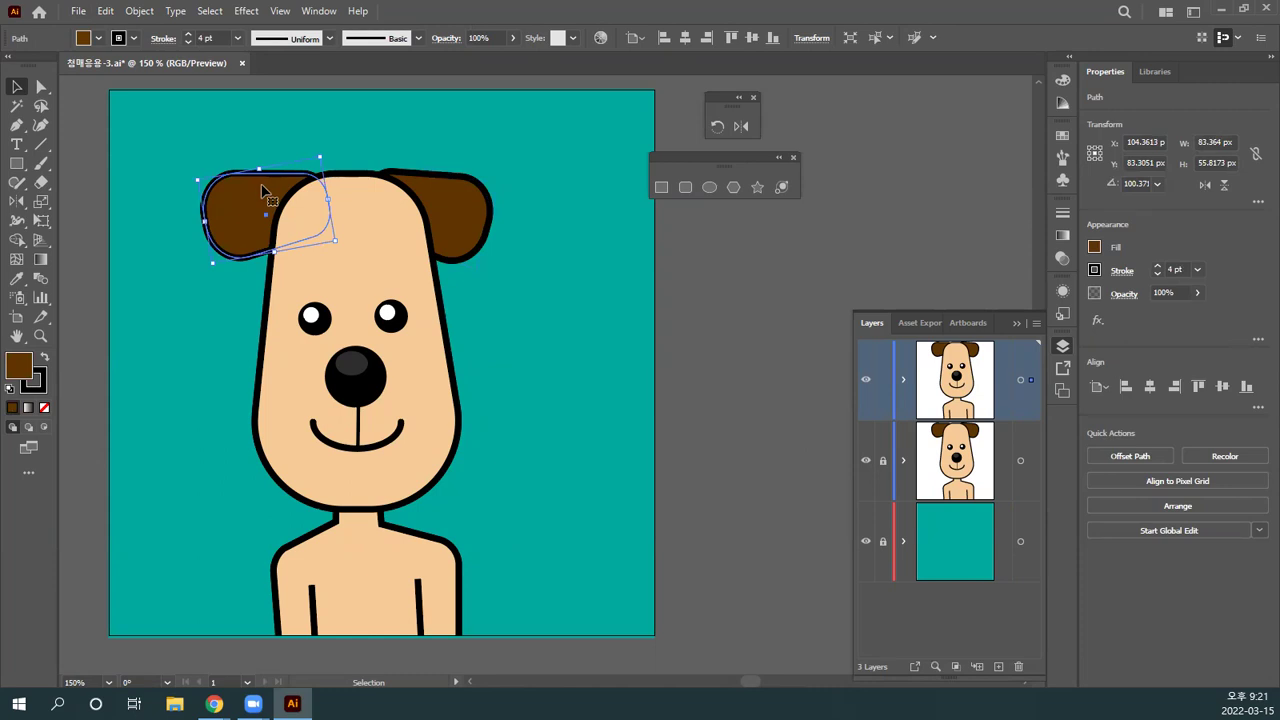
left_click(351, 149)
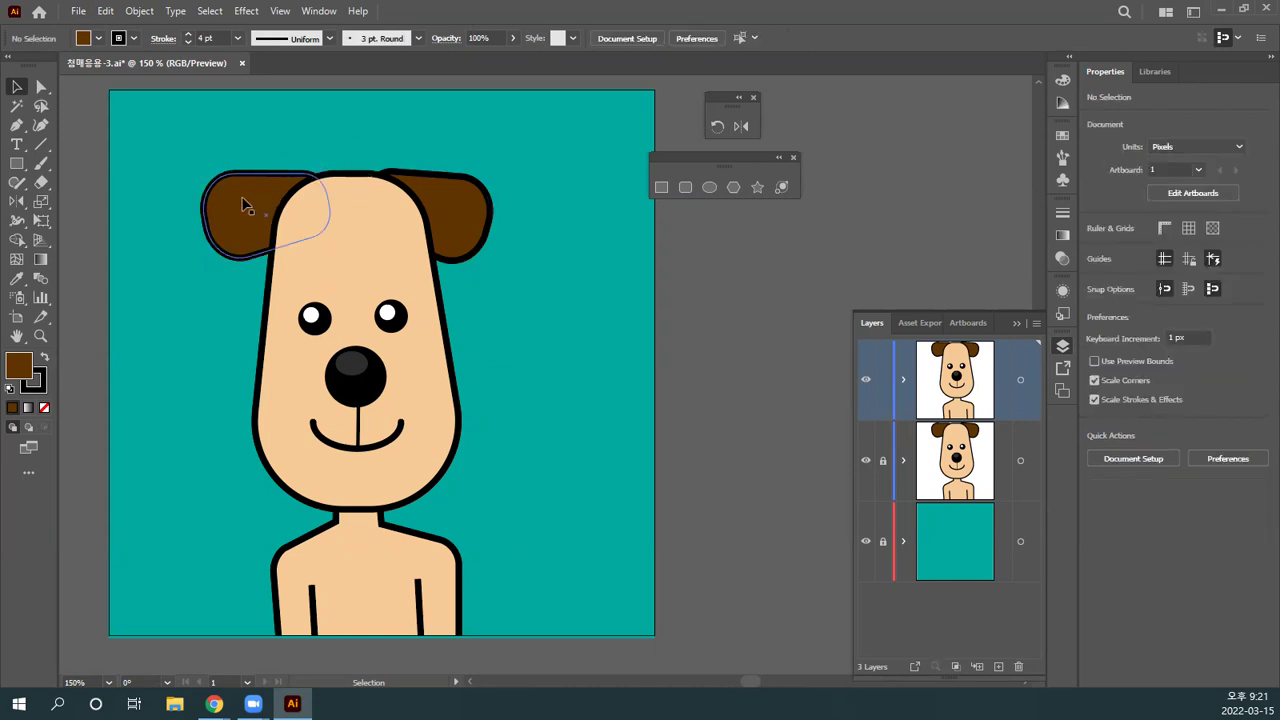
Step: Nudge both of the dog's eyes up by 2 px on the top layer
left_click(310, 322)
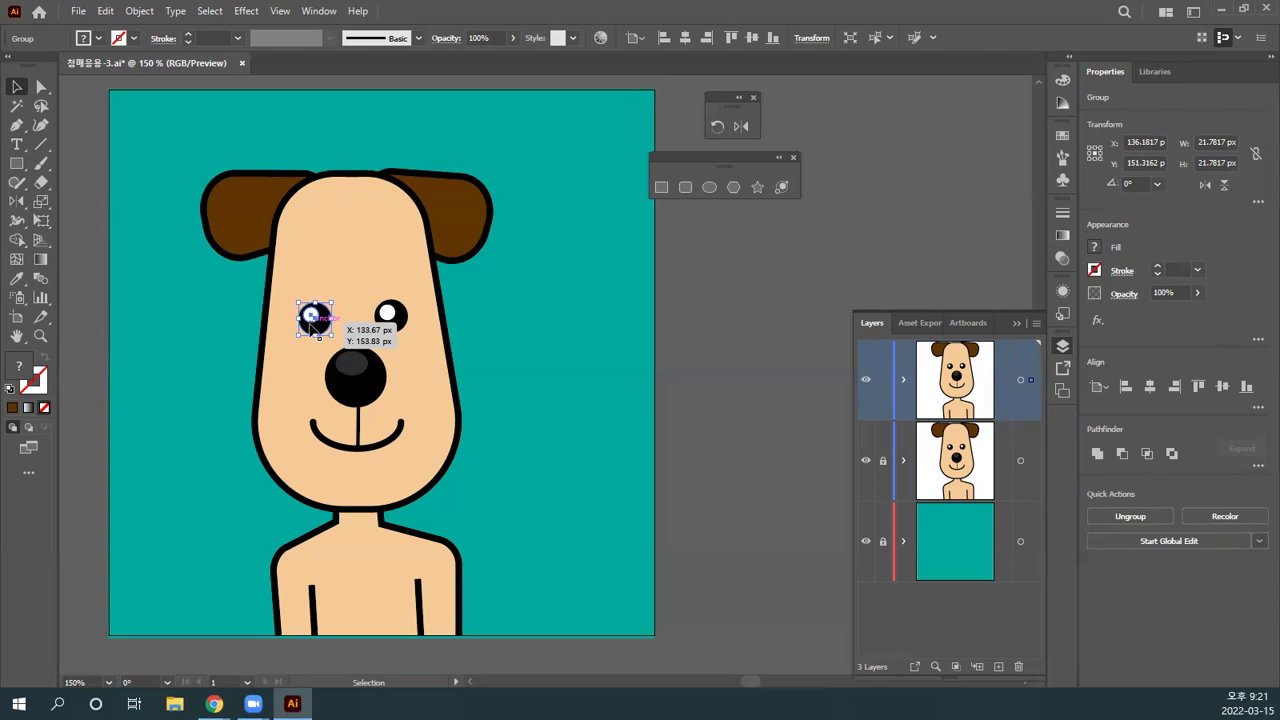
left_click_drag(311, 322, 312, 321)
left_click(398, 330, "shift")
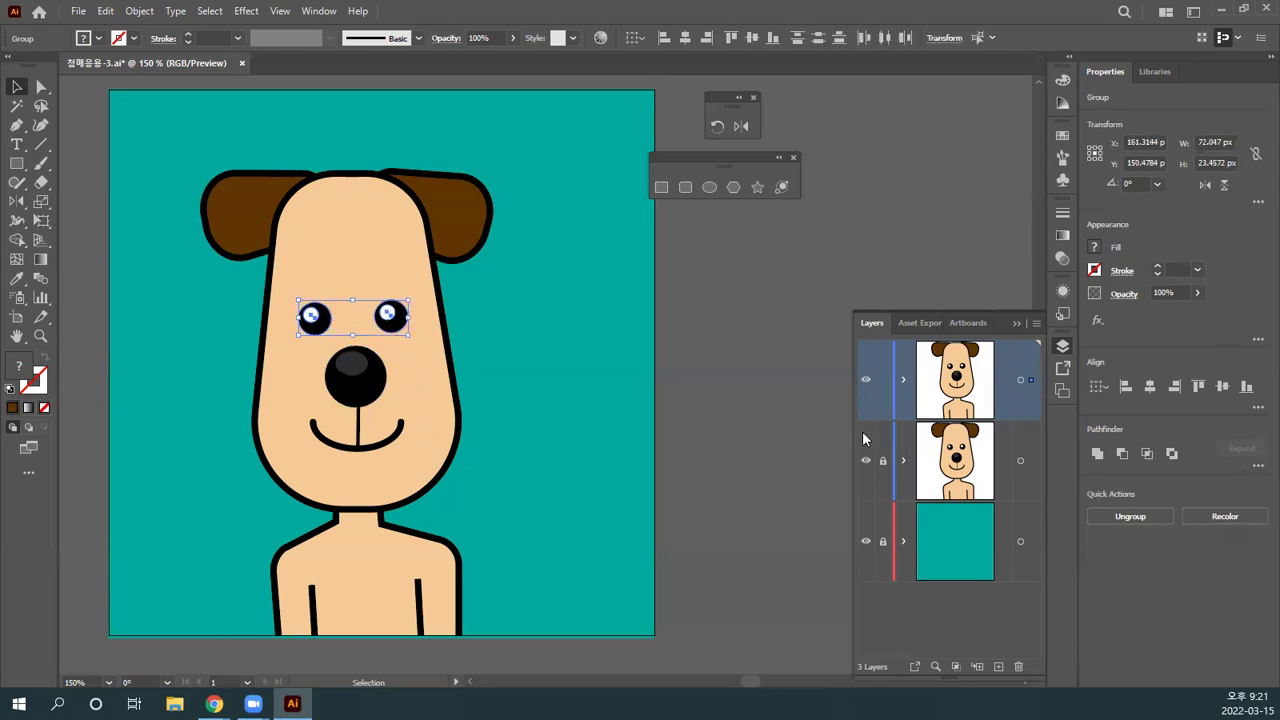
key("Up")
key("Up")
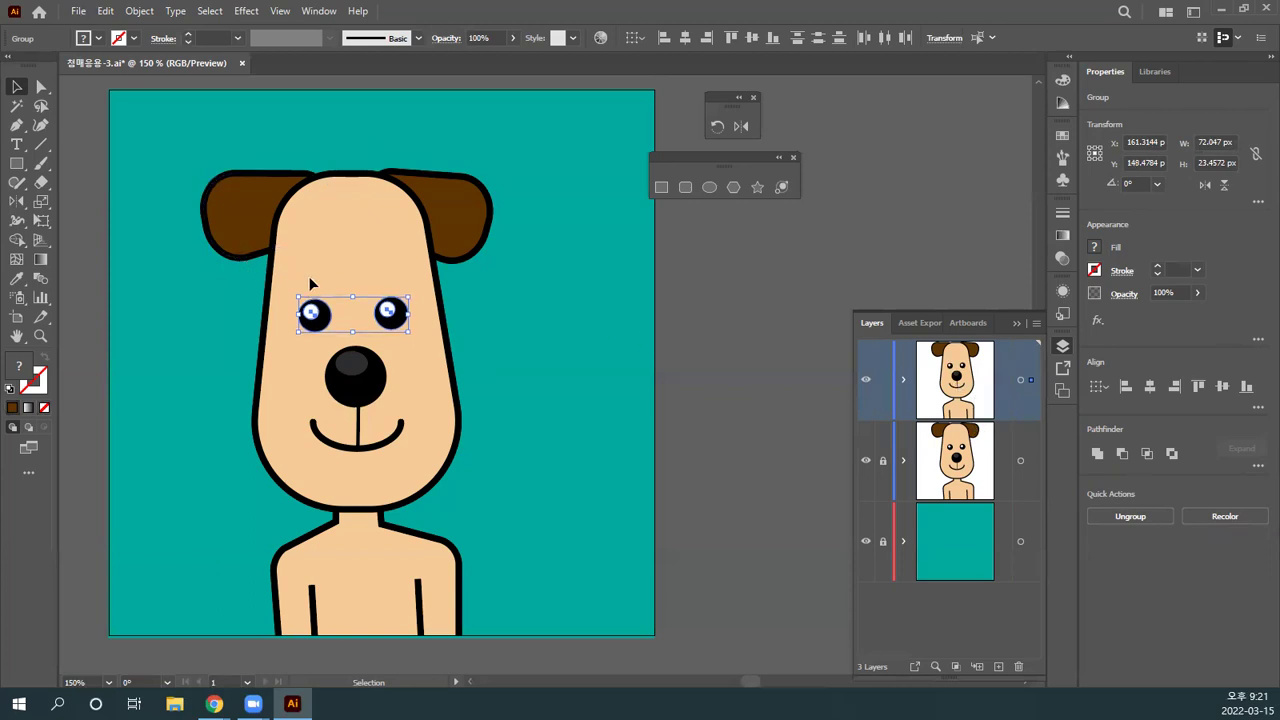
left_click(453, 294)
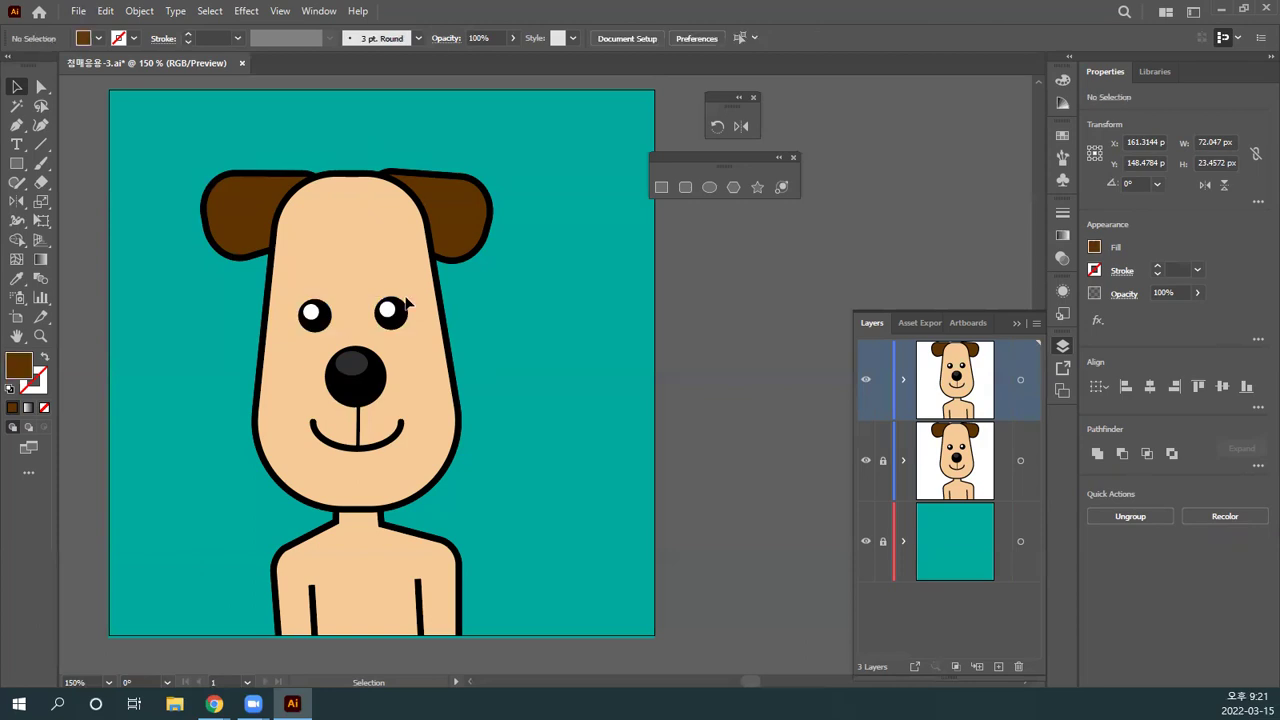
Step: Select the dog's right-hand eye and float the Rotate and Reflect tools as a separate palette above the left-hand ear
left_click(388, 313)
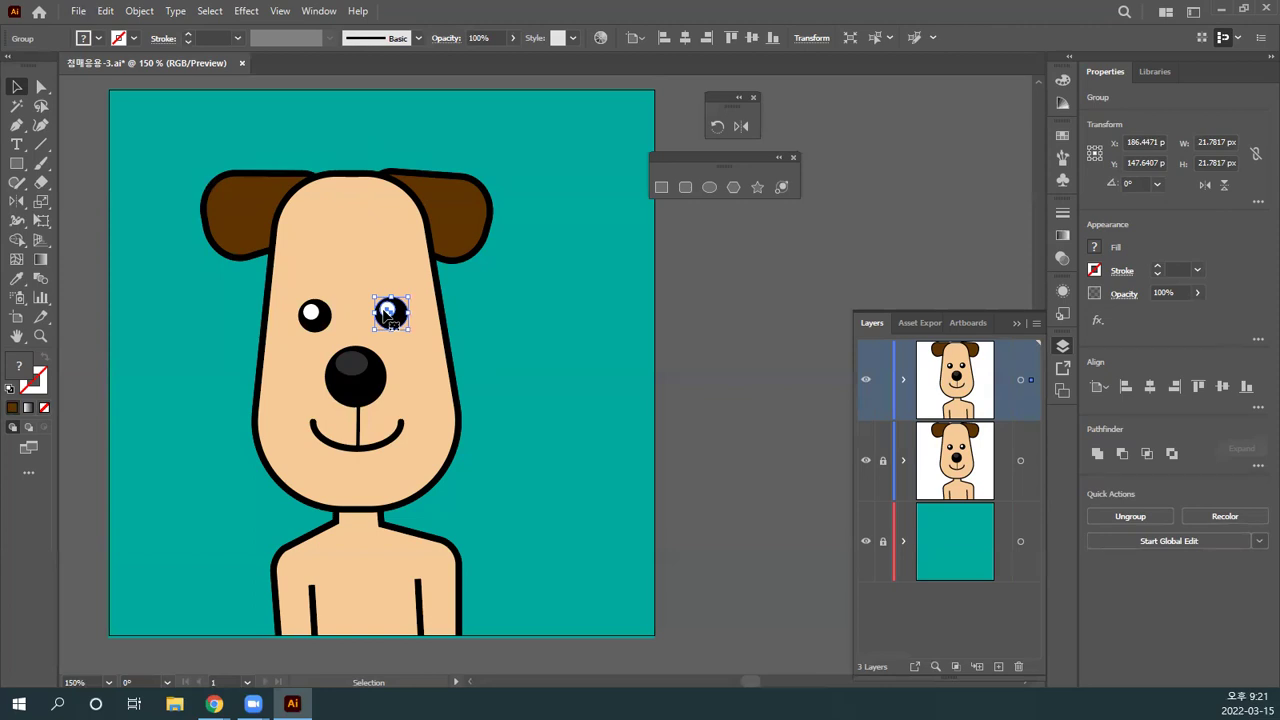
left_click(388, 312)
key("o")
left_click_drag(38, 213, 147, 212)
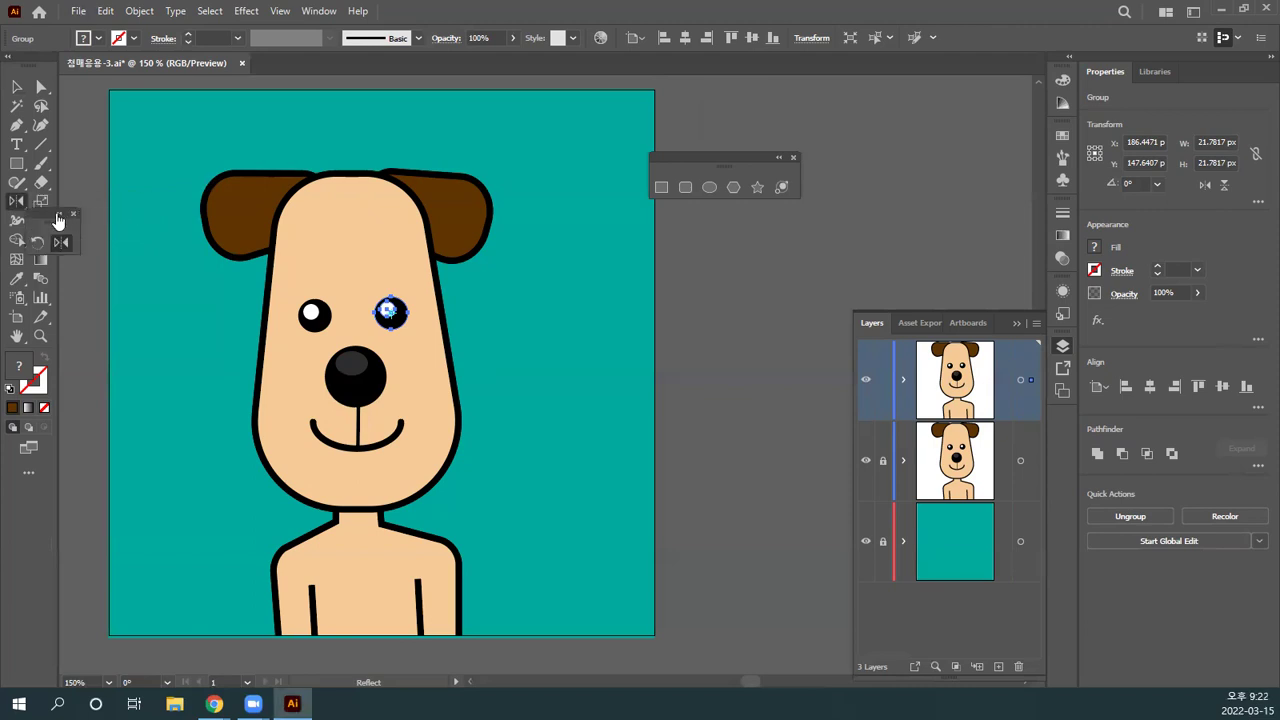
left_click_drag(43, 214, 181, 285)
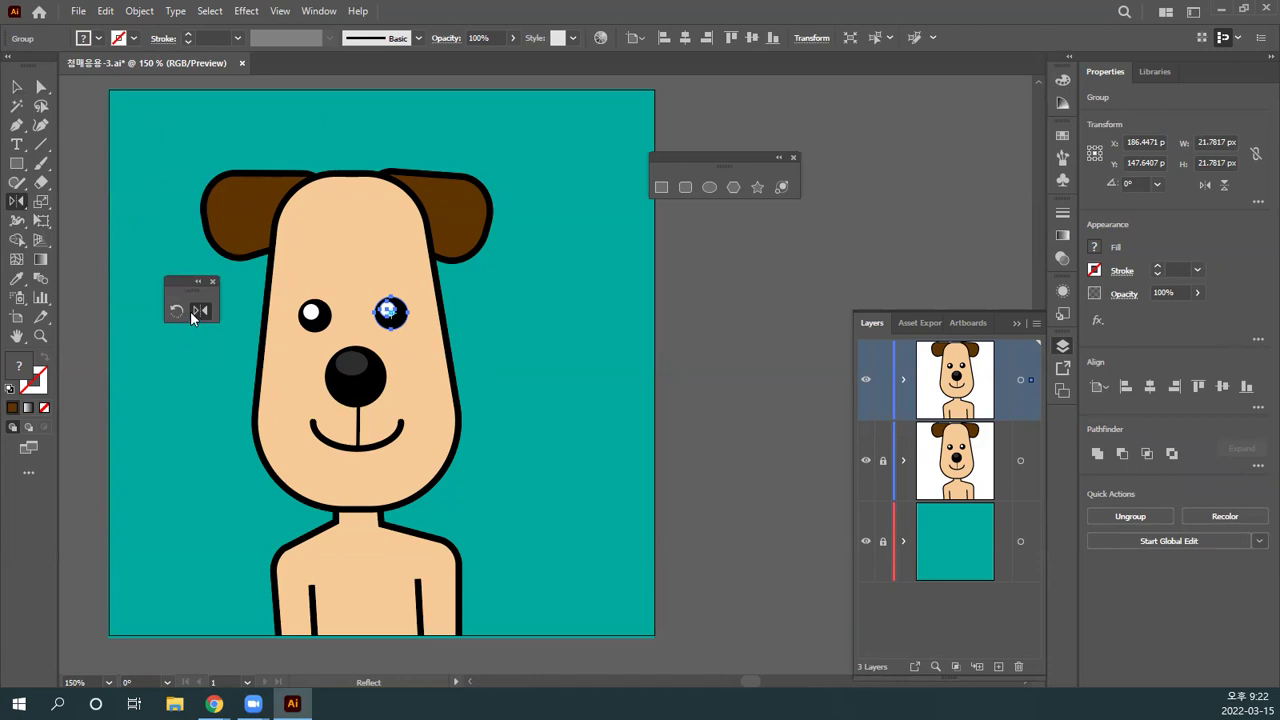
left_click_drag(179, 282, 155, 240)
left_click_drag(142, 178, 227, 117)
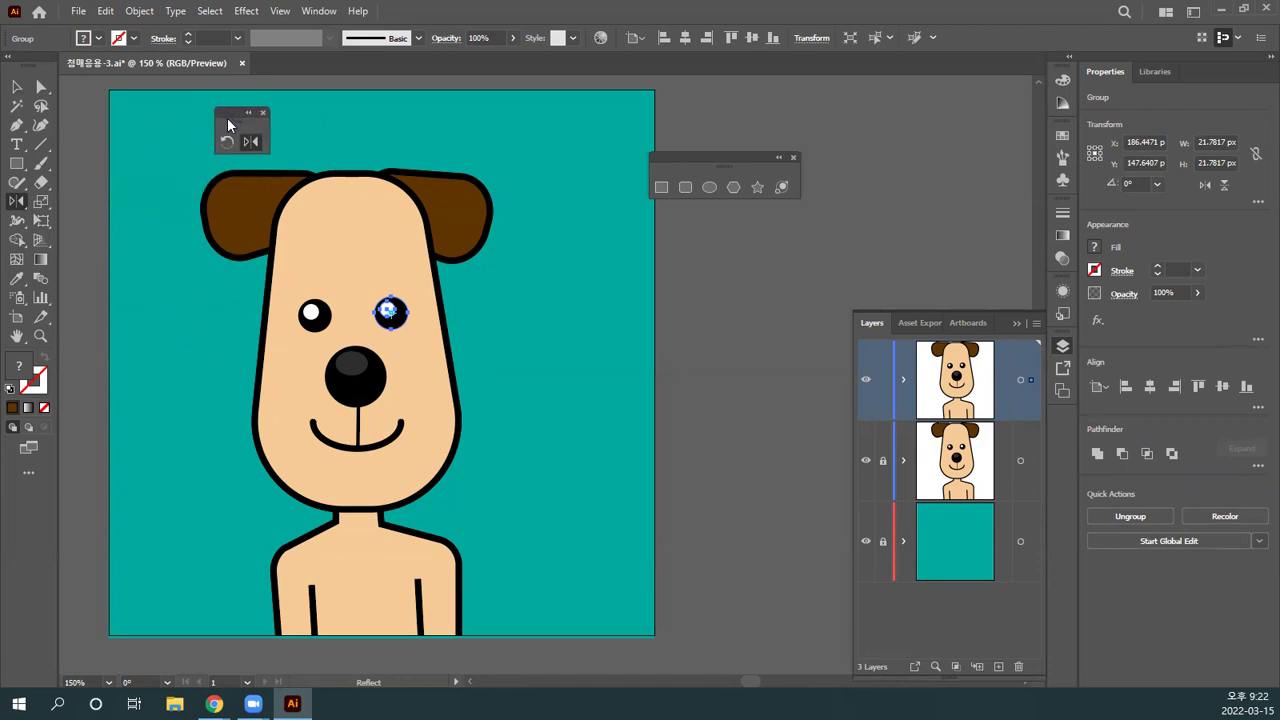
Step: Float the Scale, Shear and Reshape tools as a separate palette beside the dog's head, deselect the eye and return to the Selection tool
left_click(43, 203)
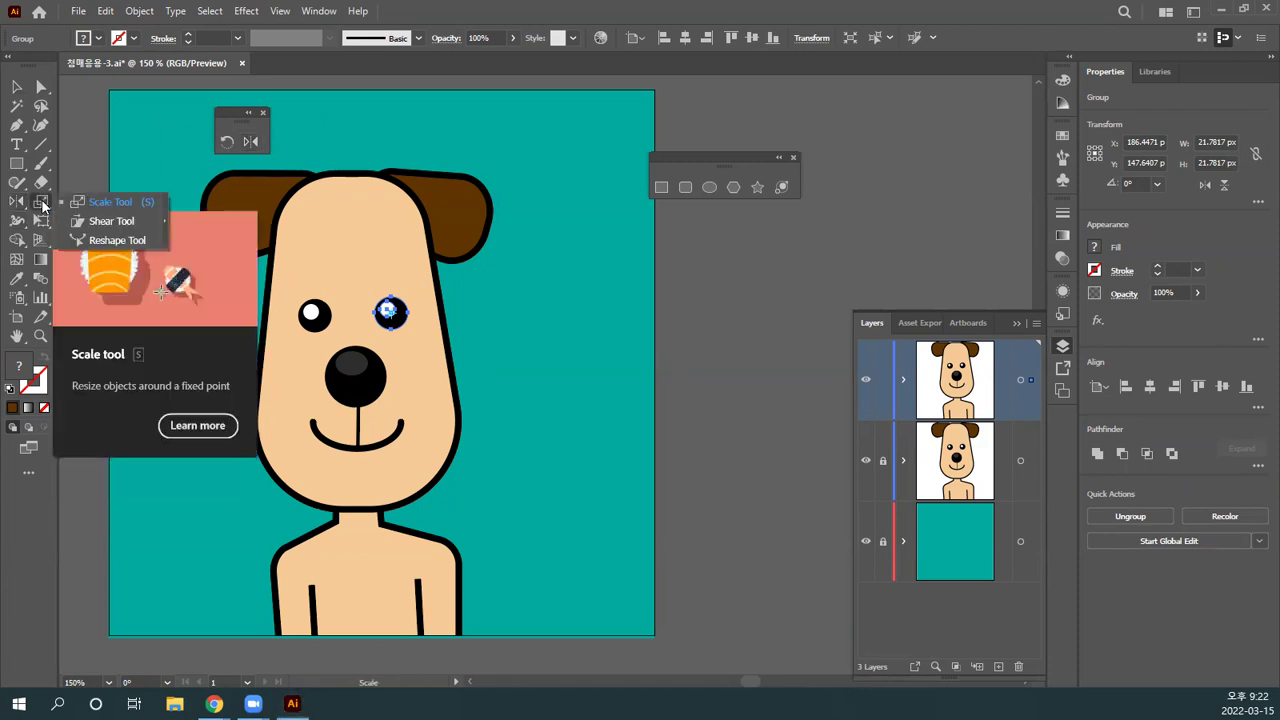
left_click(165, 226)
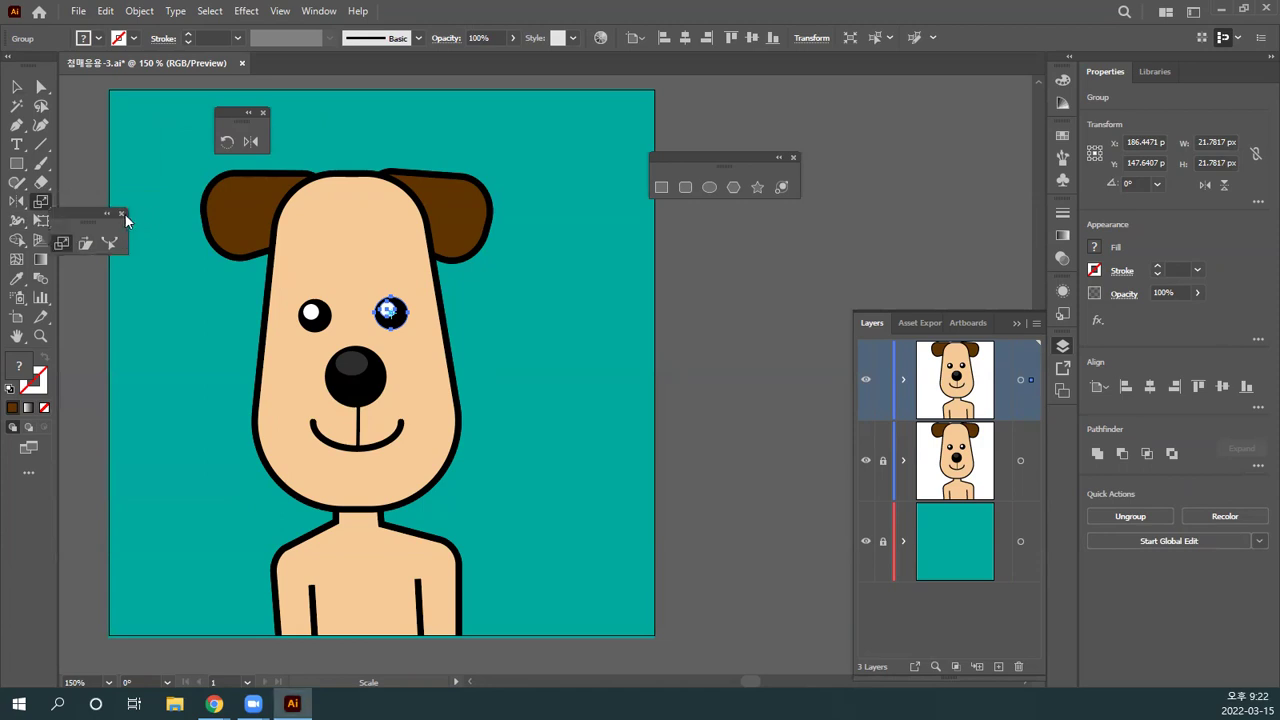
left_click_drag(94, 217, 504, 287)
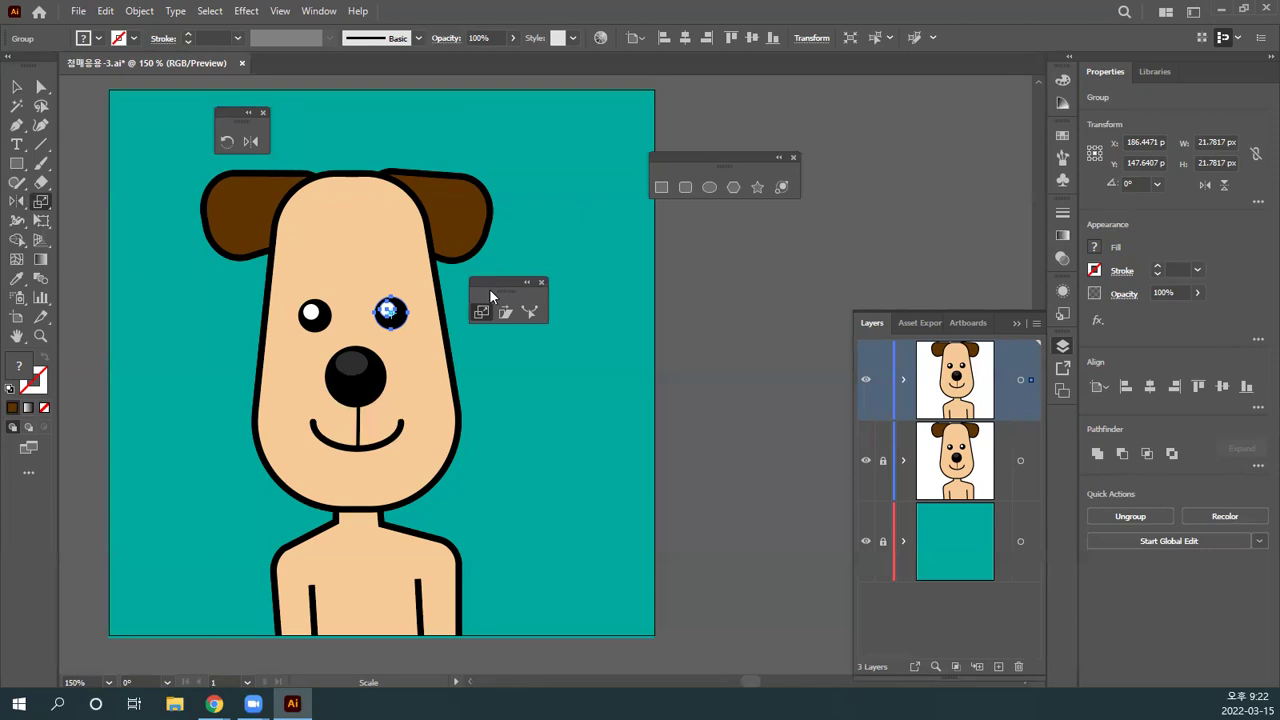
left_click(24, 90)
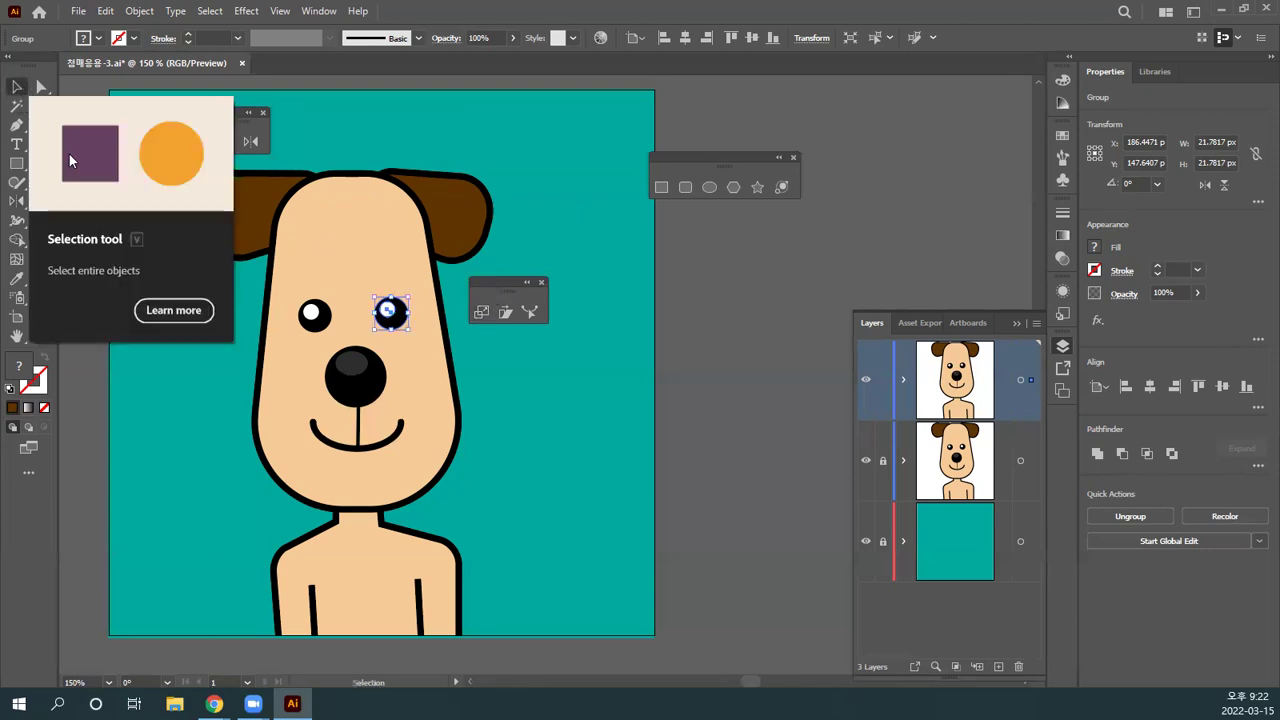
left_click(557, 357)
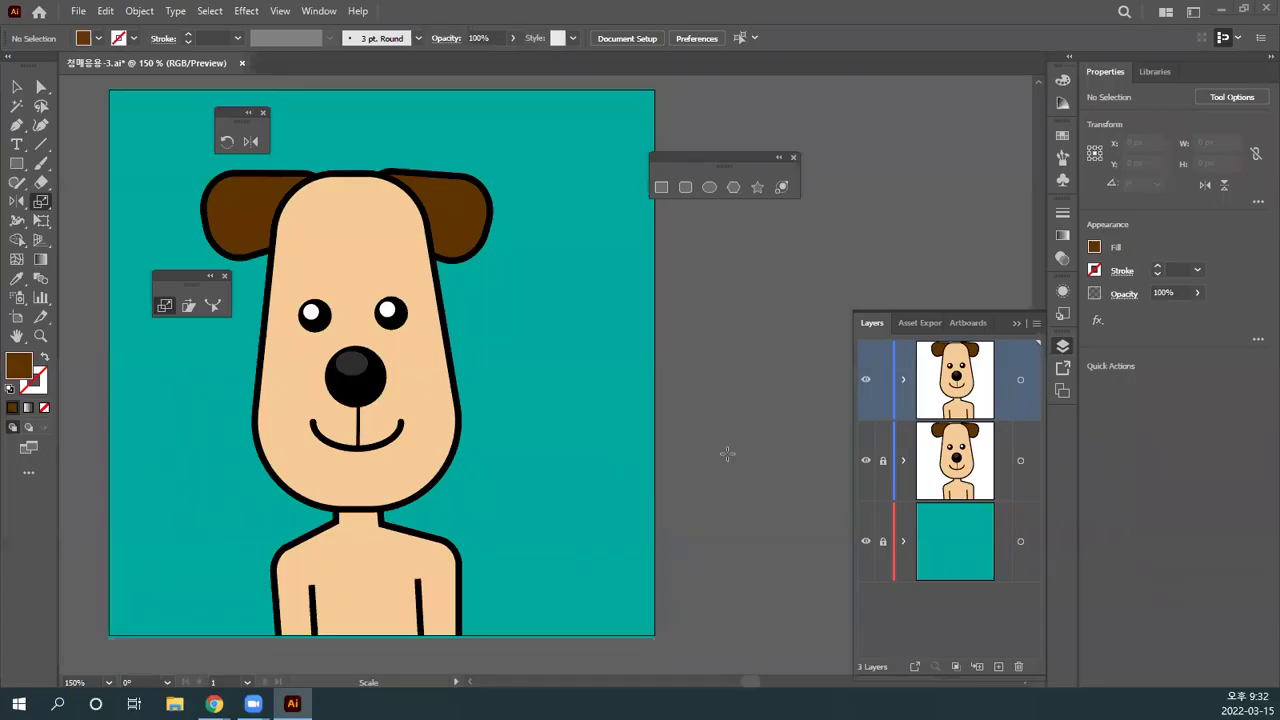
left_click(16, 87)
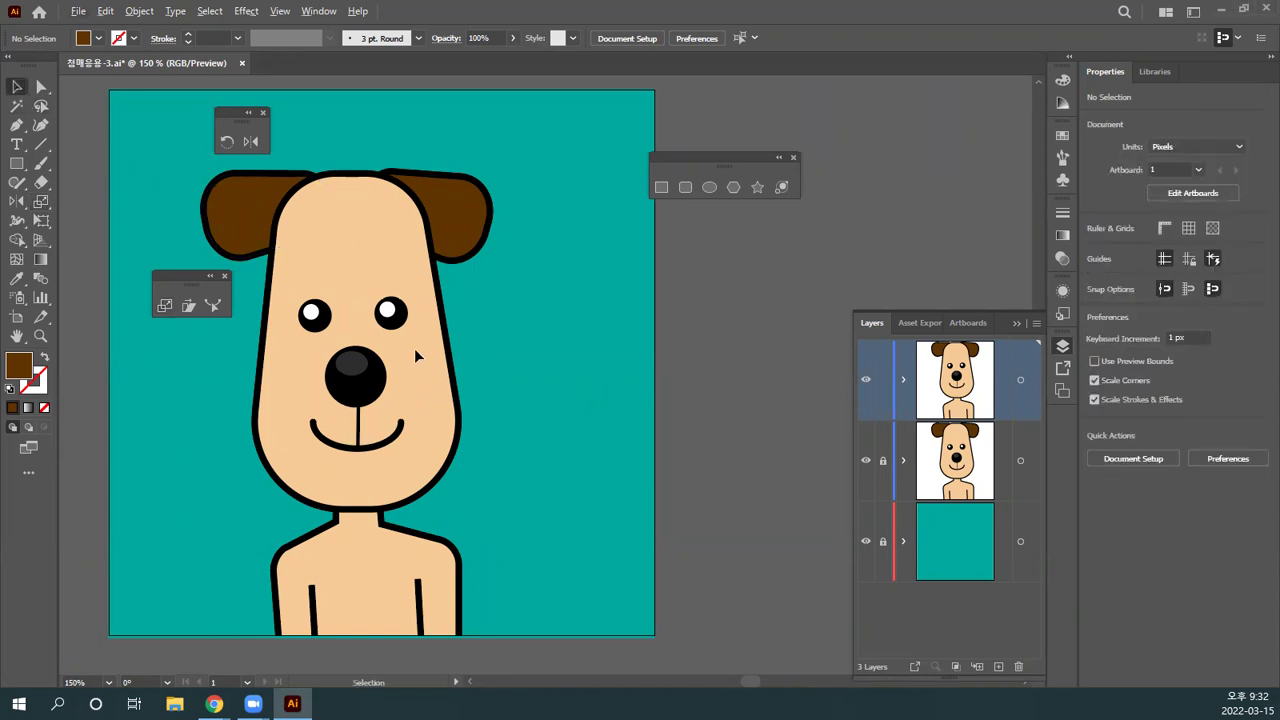
Step: Scale the dog's left-hand eye uniformly to 120% on the top layer and return to the Selection tool
left_click(316, 322)
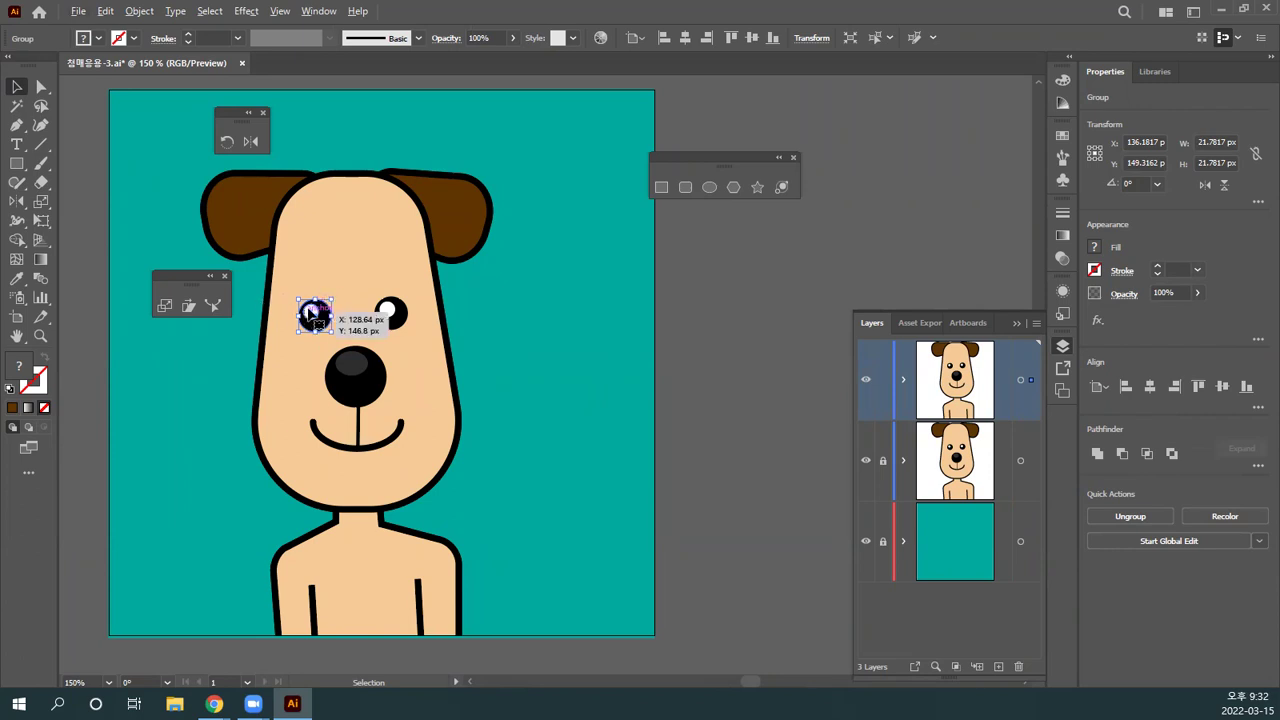
left_click_drag(169, 275, 329, 227)
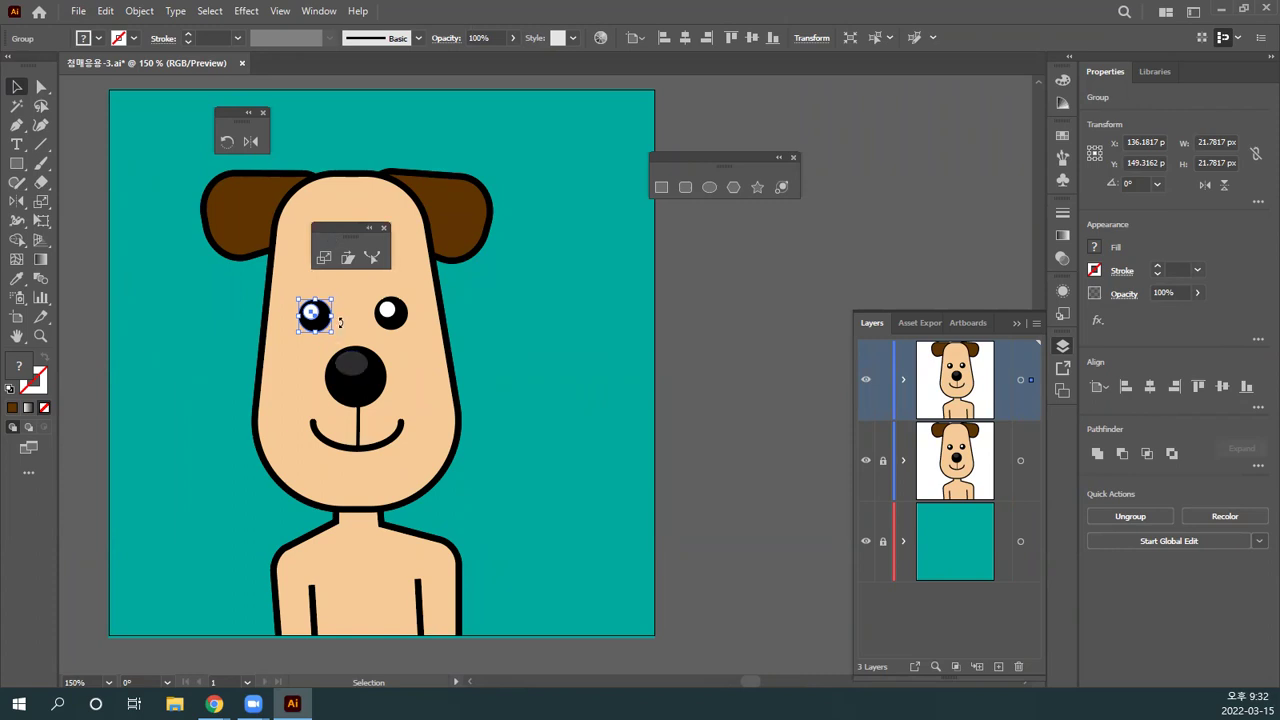
double_click(326, 260)
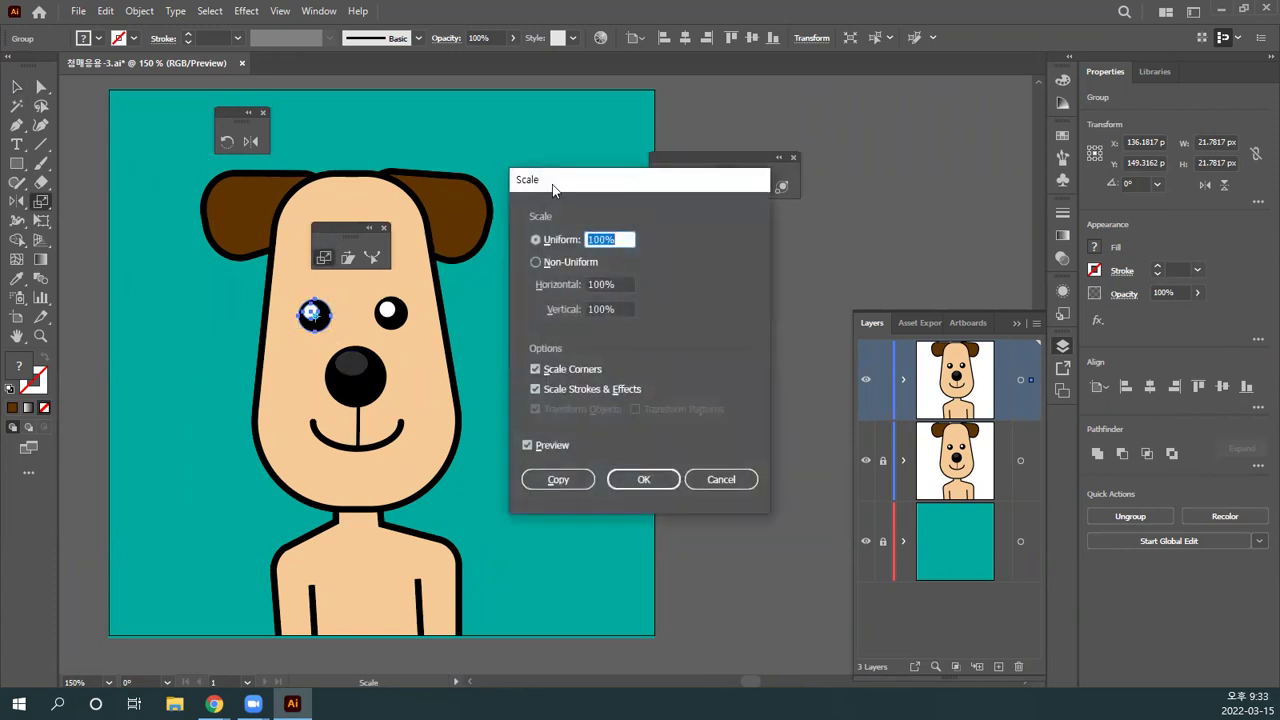
left_click_drag(548, 196, 441, 270)
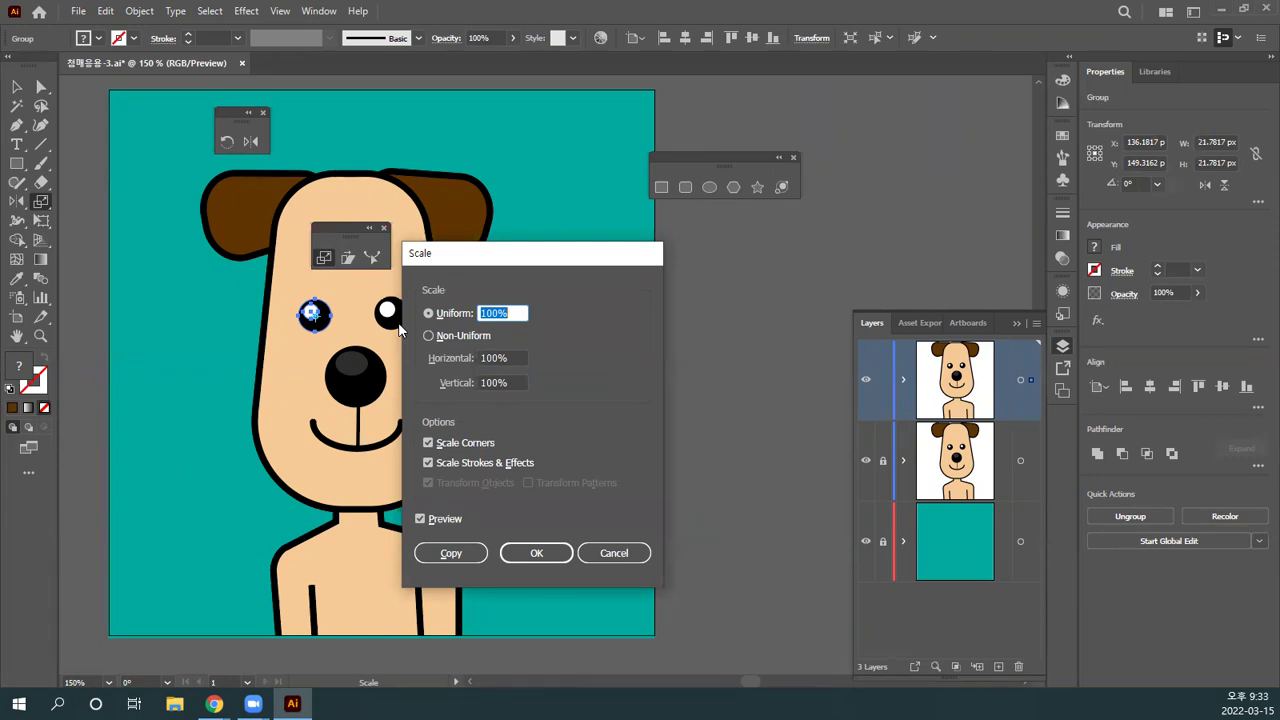
type("120")
key("Return")
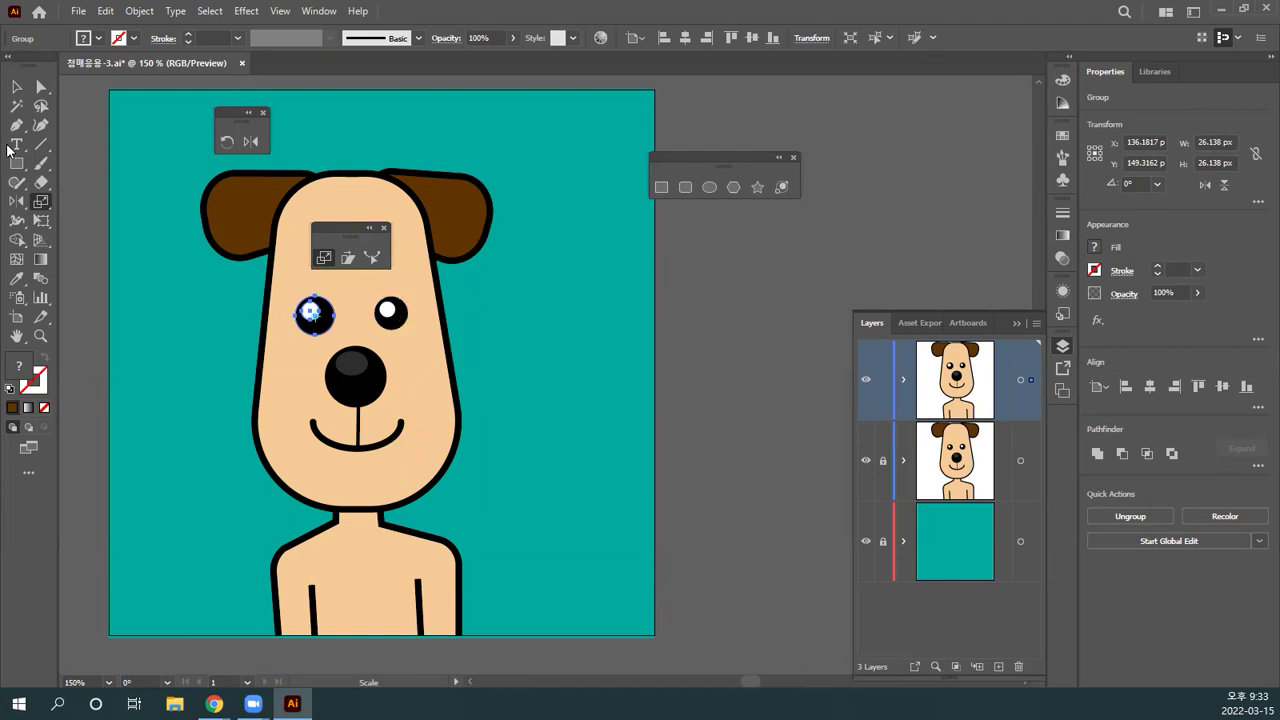
left_click(16, 87)
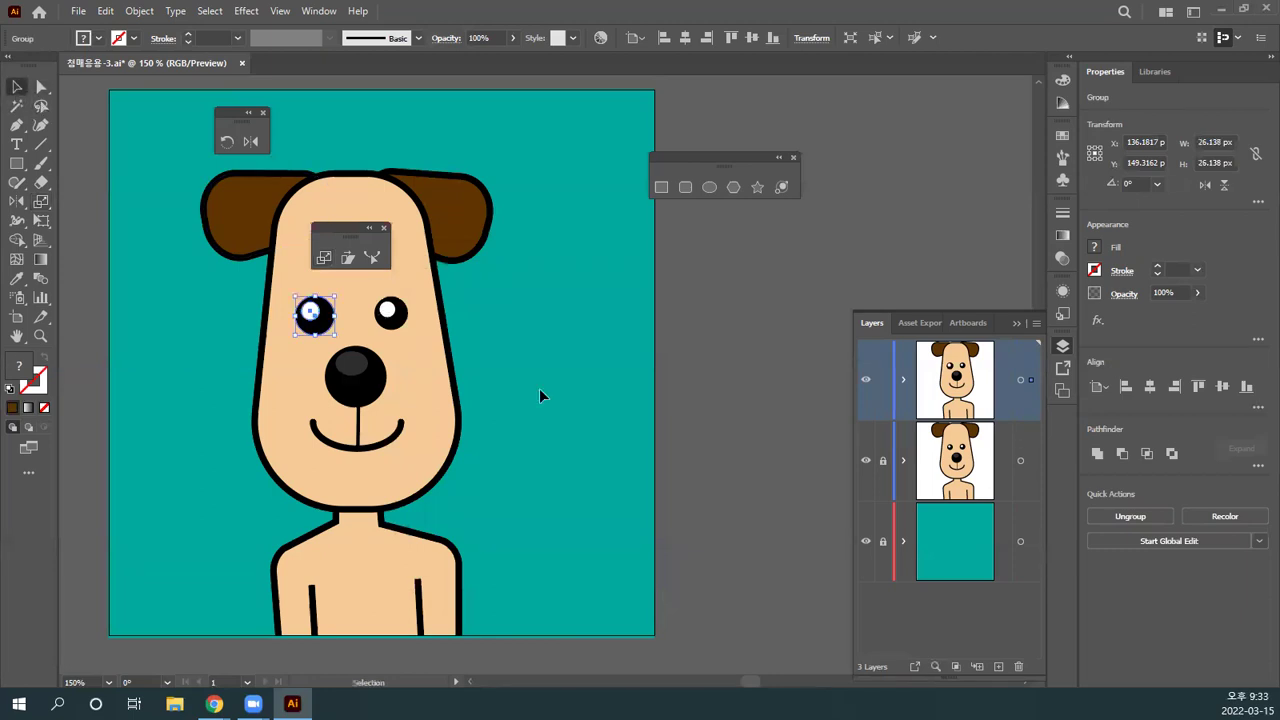
Step: Enlarge the dog's right-hand eye proportionally from its centre to about 37 px wide and deselect it
left_click(403, 322)
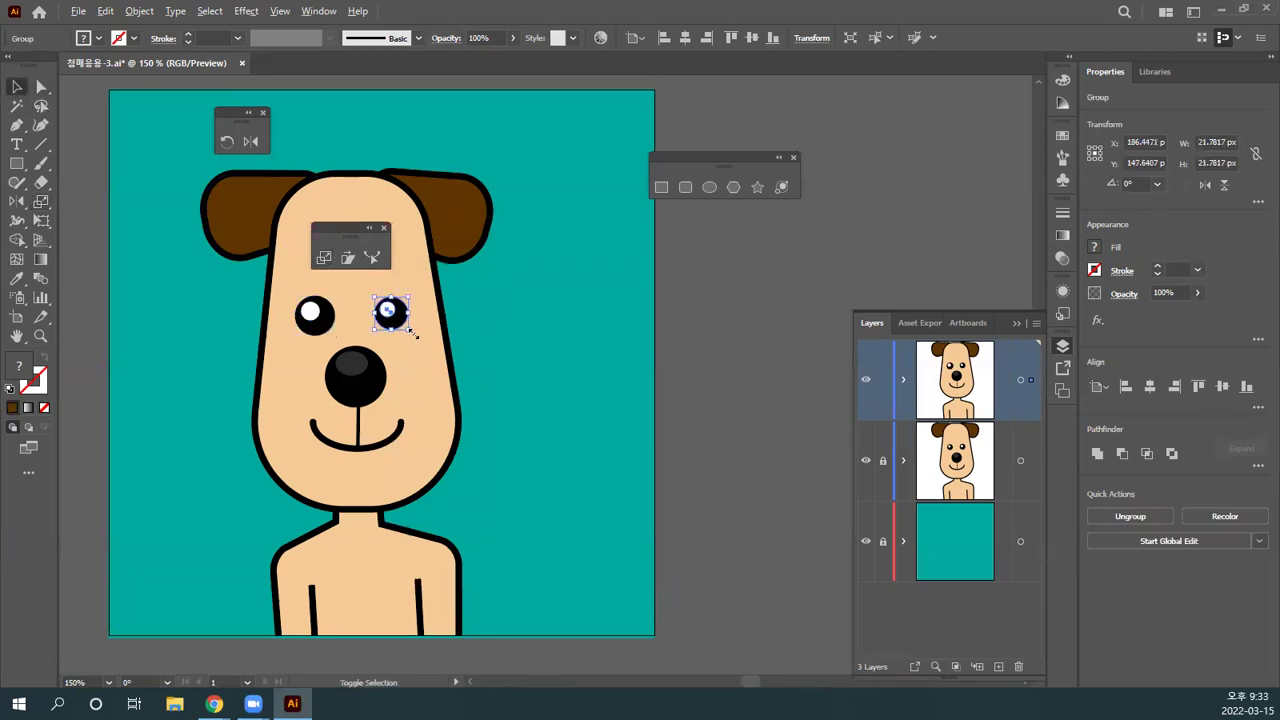
left_click_drag(410, 331, 438, 341)
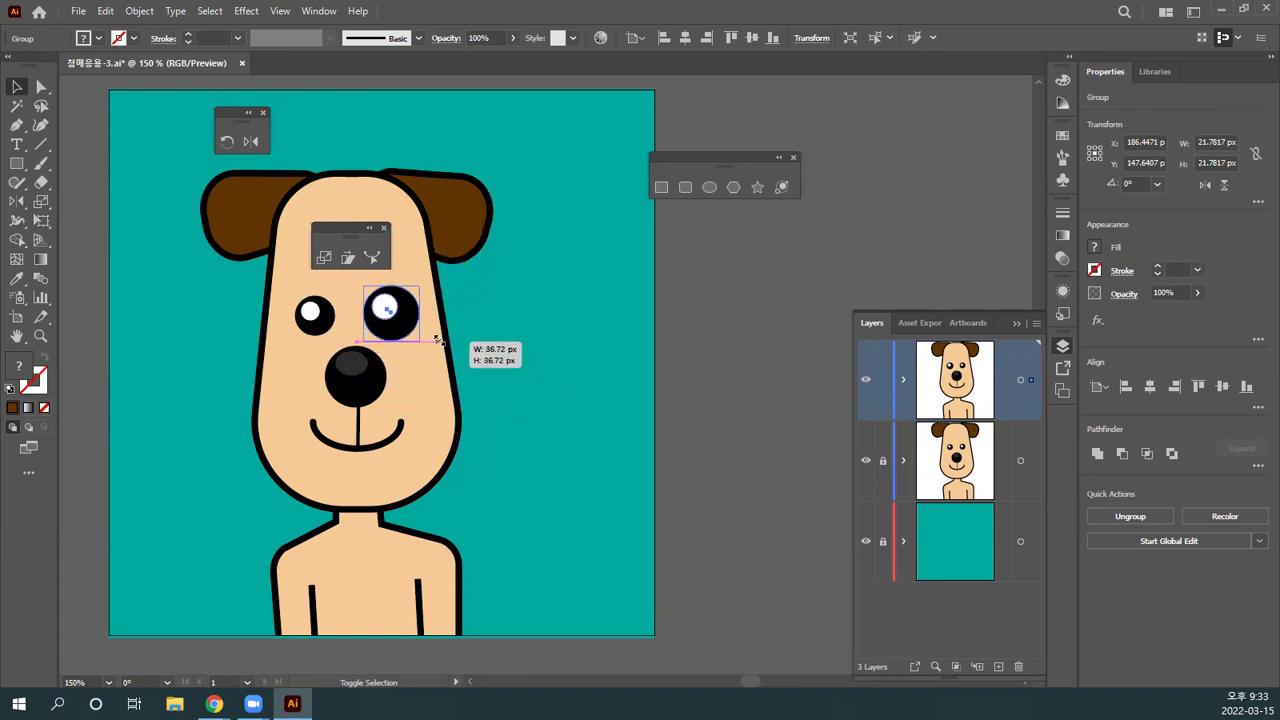
left_click_drag(438, 341, 438, 344)
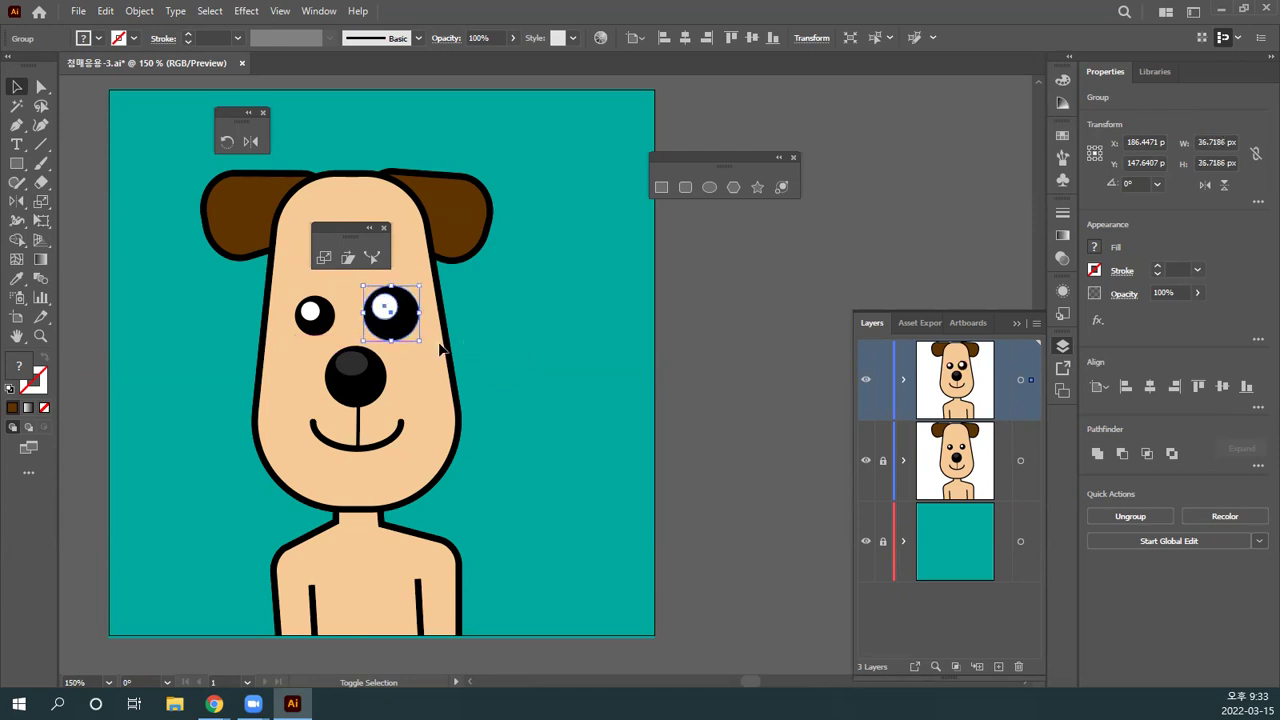
left_click(477, 334)
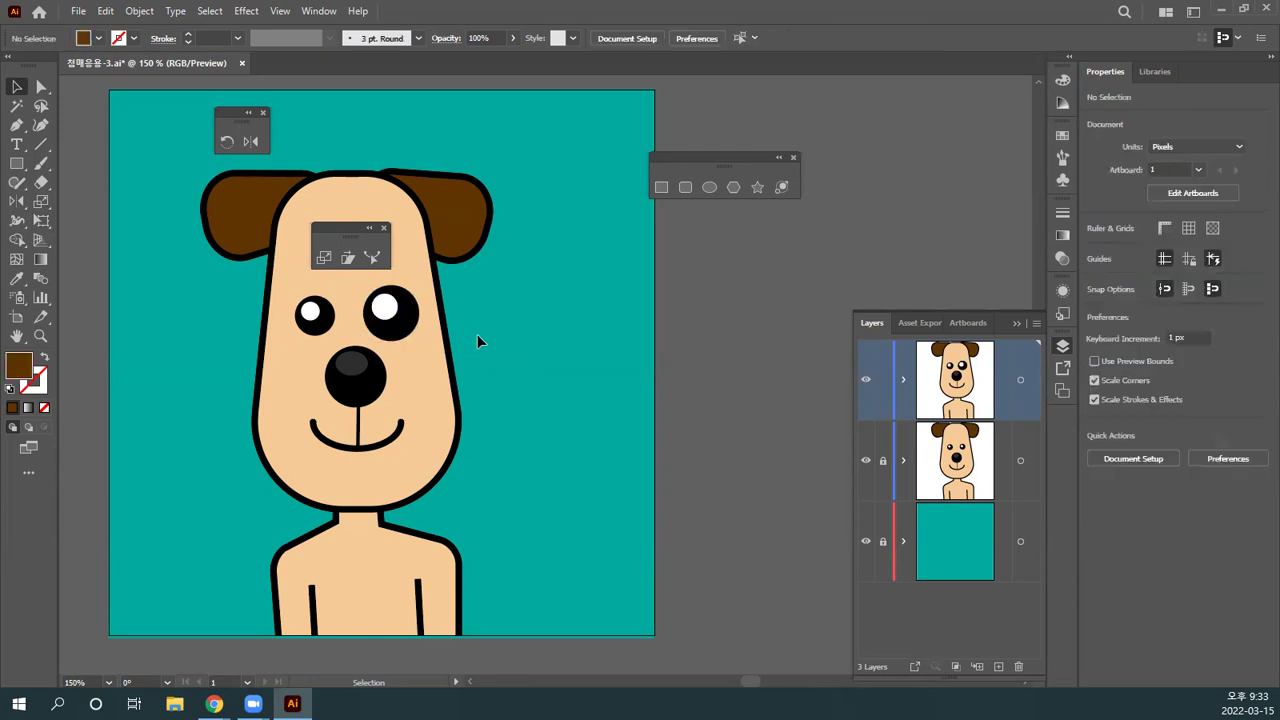
Step: Move the Scale tool palette off the dog's face beside the head and scale the nose uniformly to 120%
left_click(417, 331)
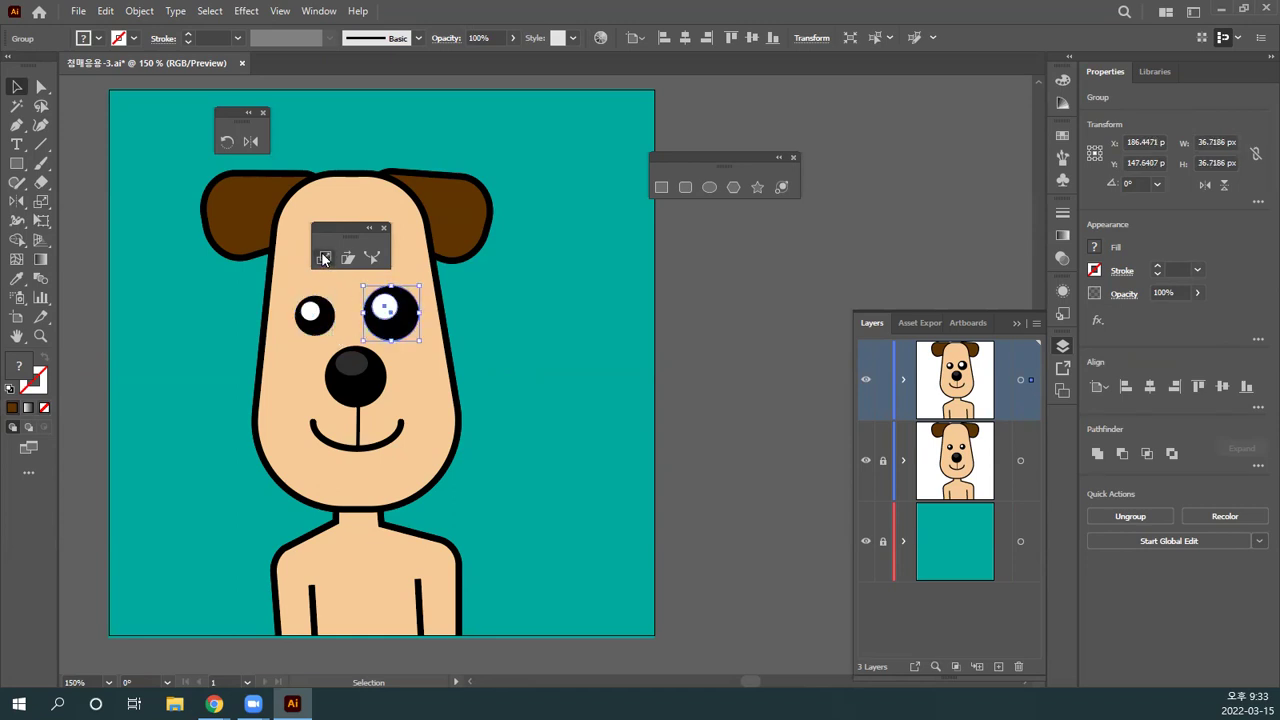
left_click_drag(348, 232, 537, 275)
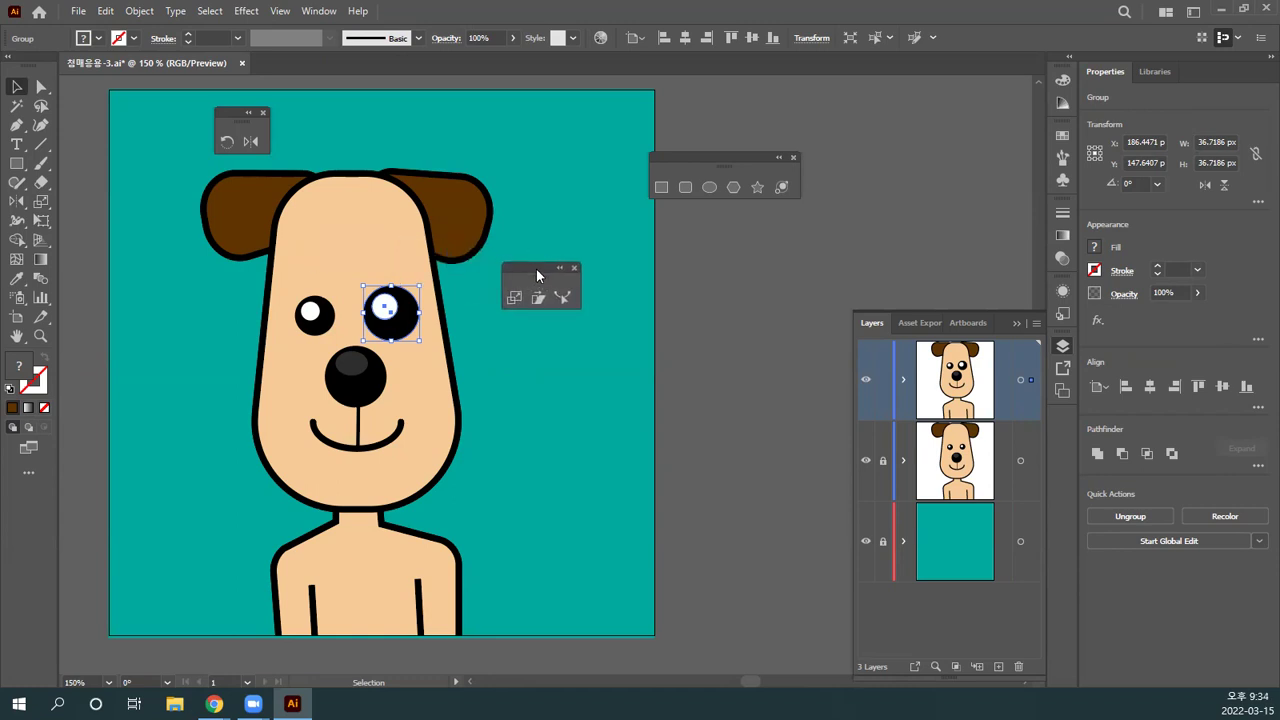
left_click(497, 332)
left_click(368, 397)
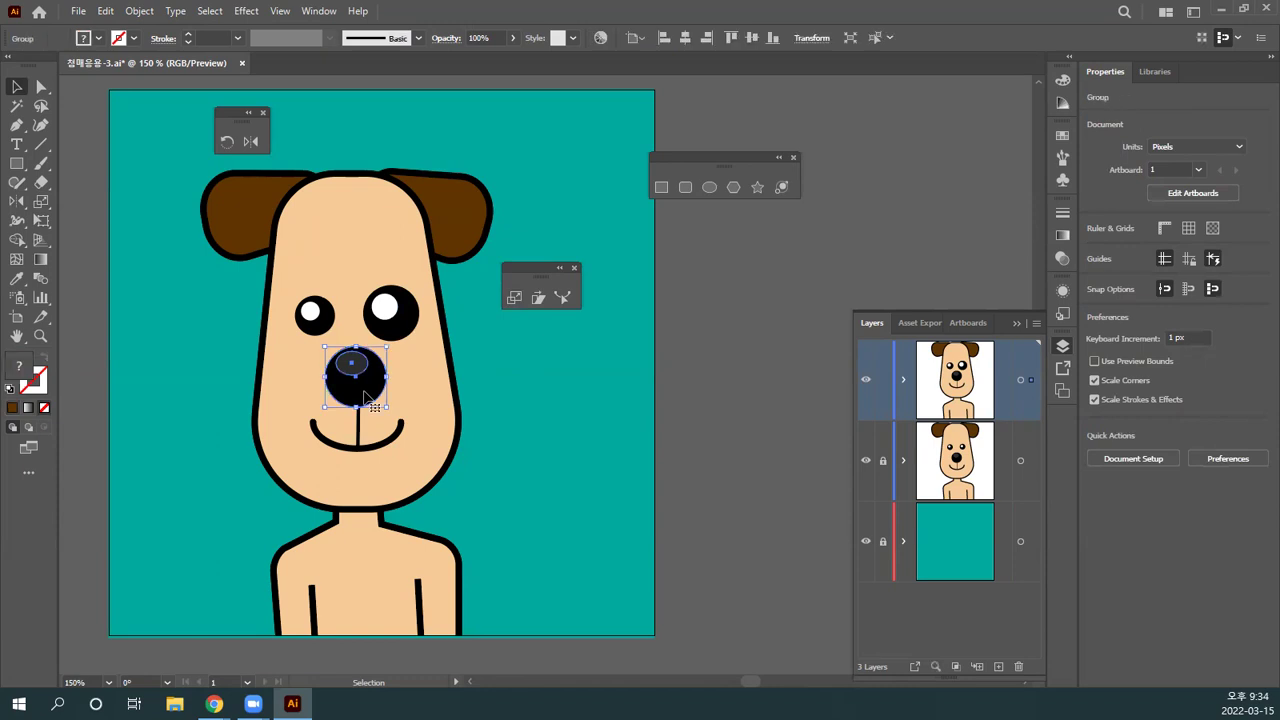
double_click(512, 299)
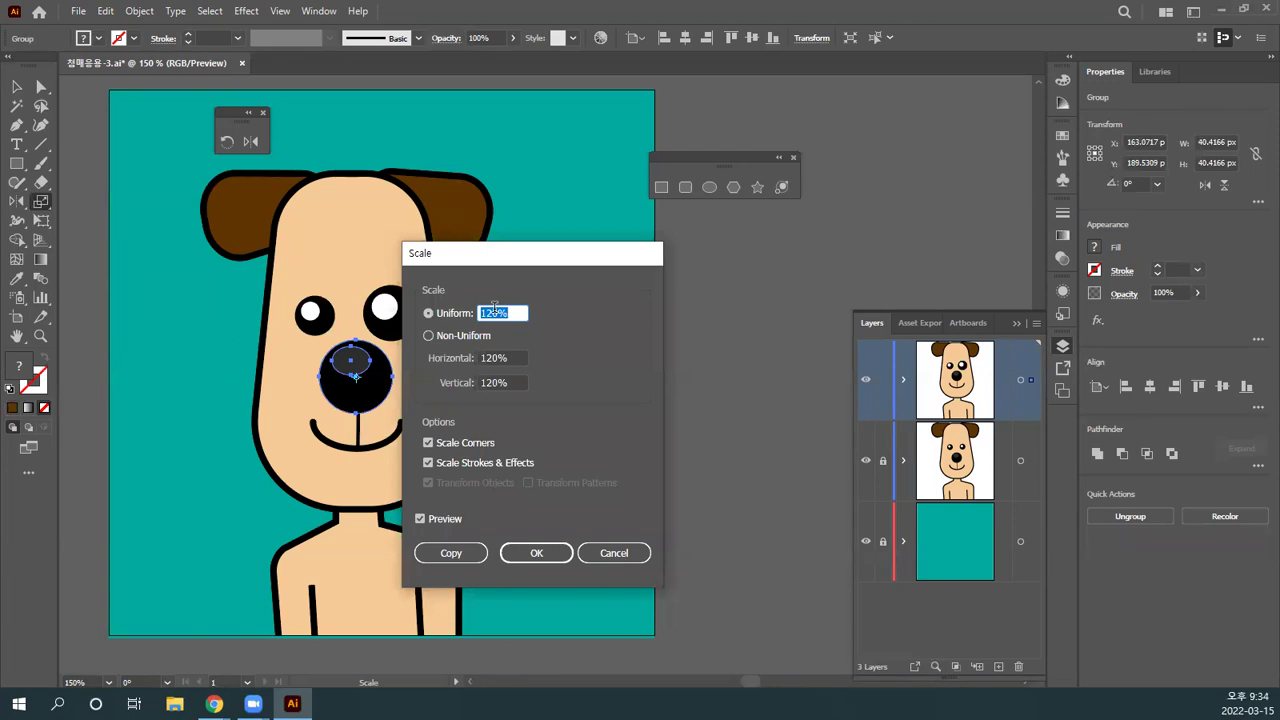
key("Return")
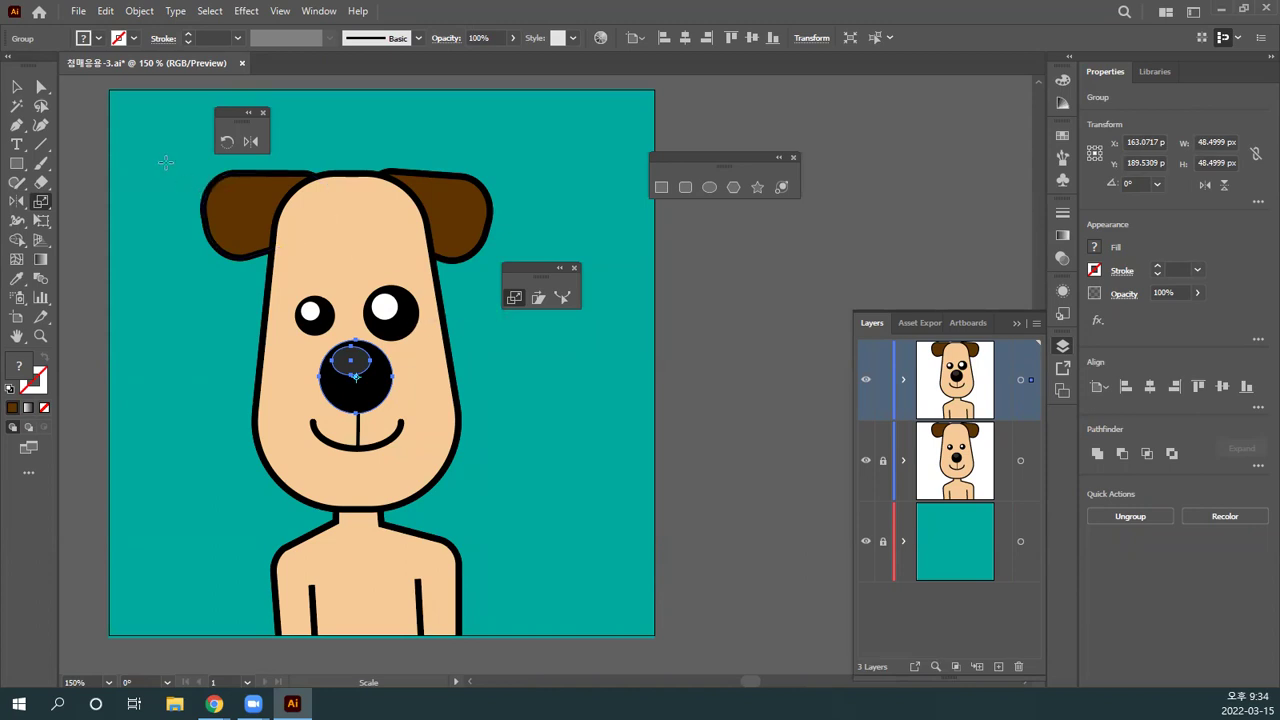
left_click(16, 87)
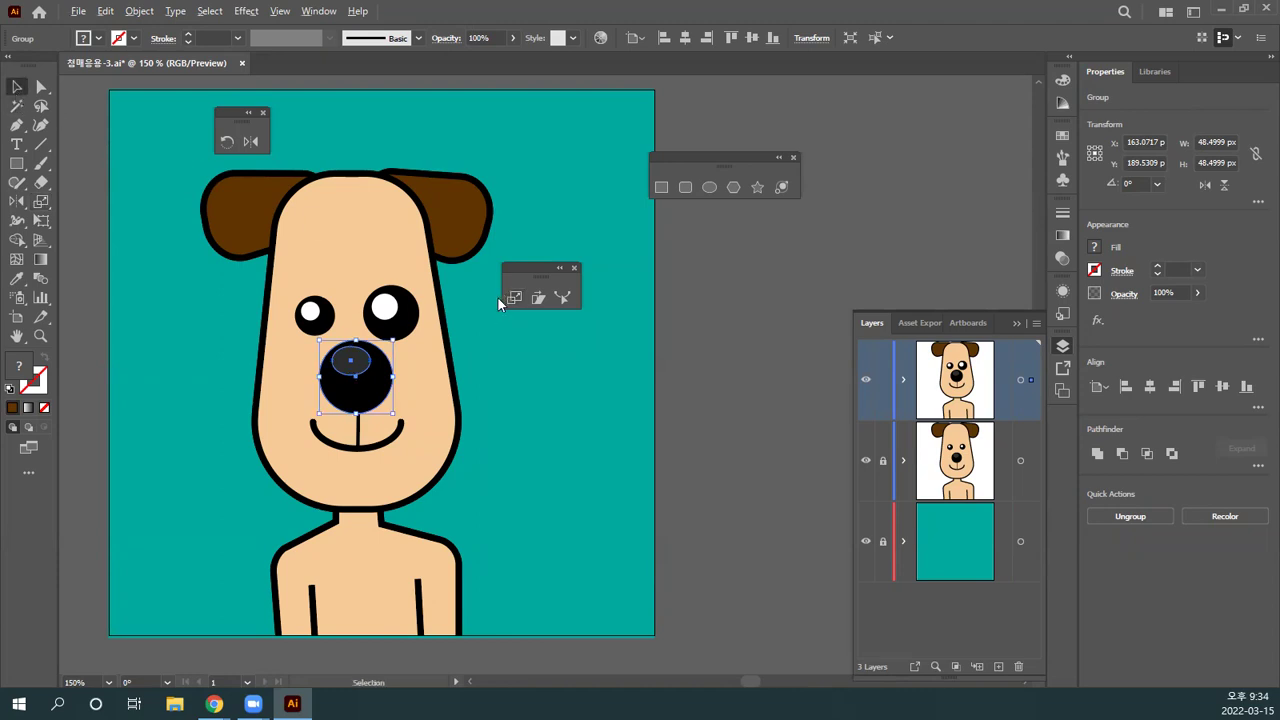
left_click(494, 398)
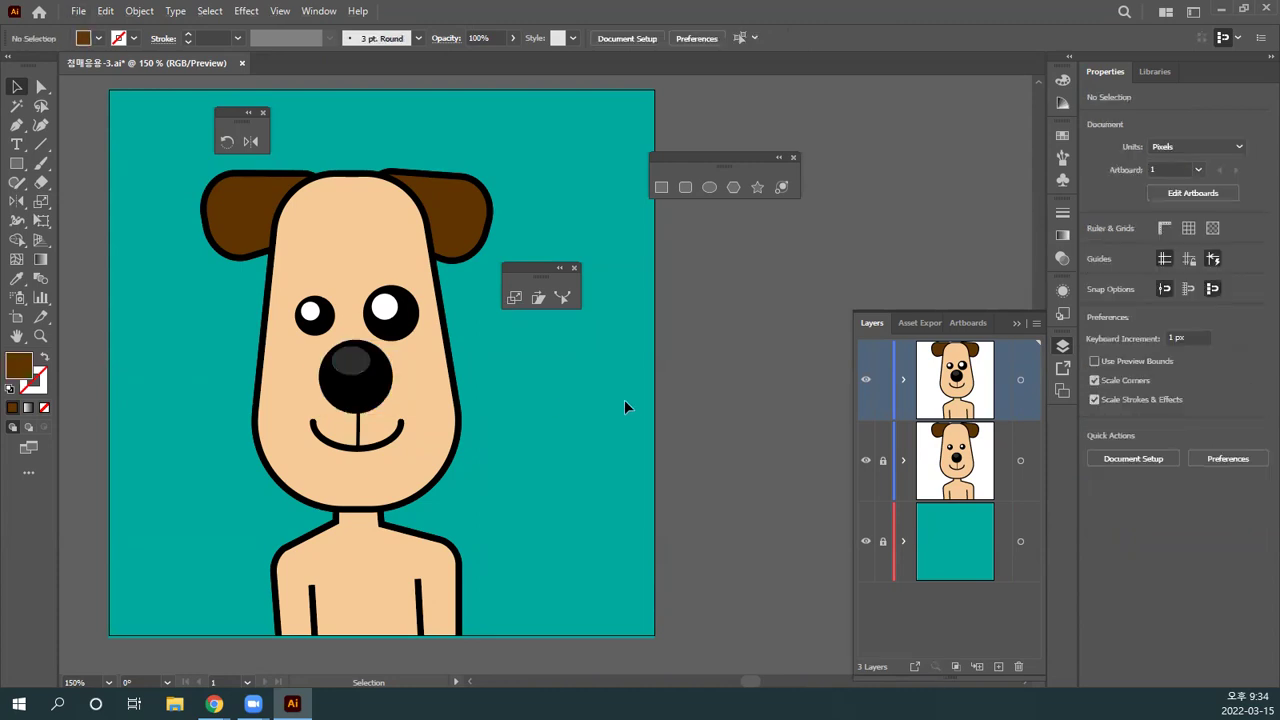
Step: Hide and show the top dog layer repeatedly to compare the eye and nose sizes with the dog layer below
left_click(866, 381)
left_click(866, 381)
left_click(866, 381)
left_click(866, 381)
left_click(866, 381)
left_click(866, 381)
left_click(866, 381)
left_click(866, 381)
Step: Shrink the right-hand eye proportionally and enlarge the left-hand eye to about 31 px wide so the eyes match
left_click(403, 330)
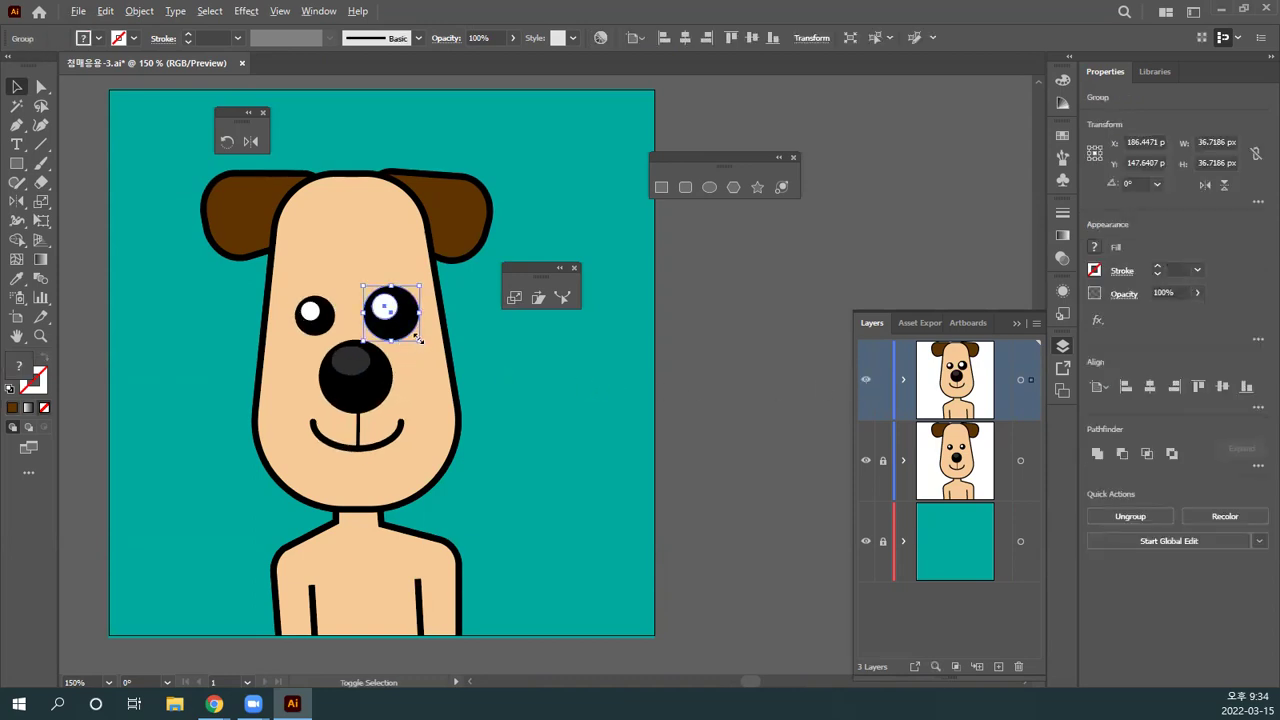
left_click_drag(419, 341, 338, 340)
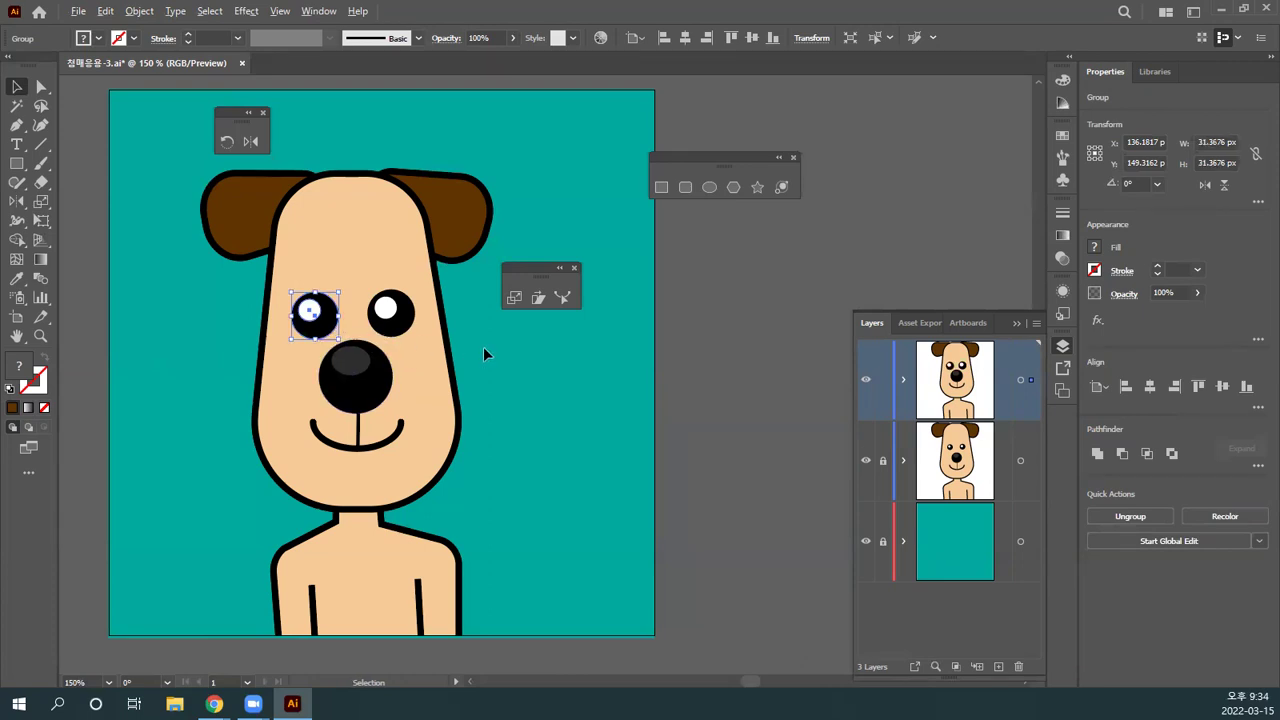
left_click(486, 348)
Step: Toggle the top dog layer's visibility on and off to check the resized eyes against the original pose
left_click(866, 381)
left_click(866, 381)
left_click(866, 381)
left_click(866, 381)
left_click(866, 381)
left_click(866, 381)
left_click(866, 381)
left_click(866, 381)
left_click(866, 381)
left_click(866, 381)
left_click(866, 381)
left_click(866, 381)
left_click(866, 381)
left_click(866, 381)
left_click(866, 381)
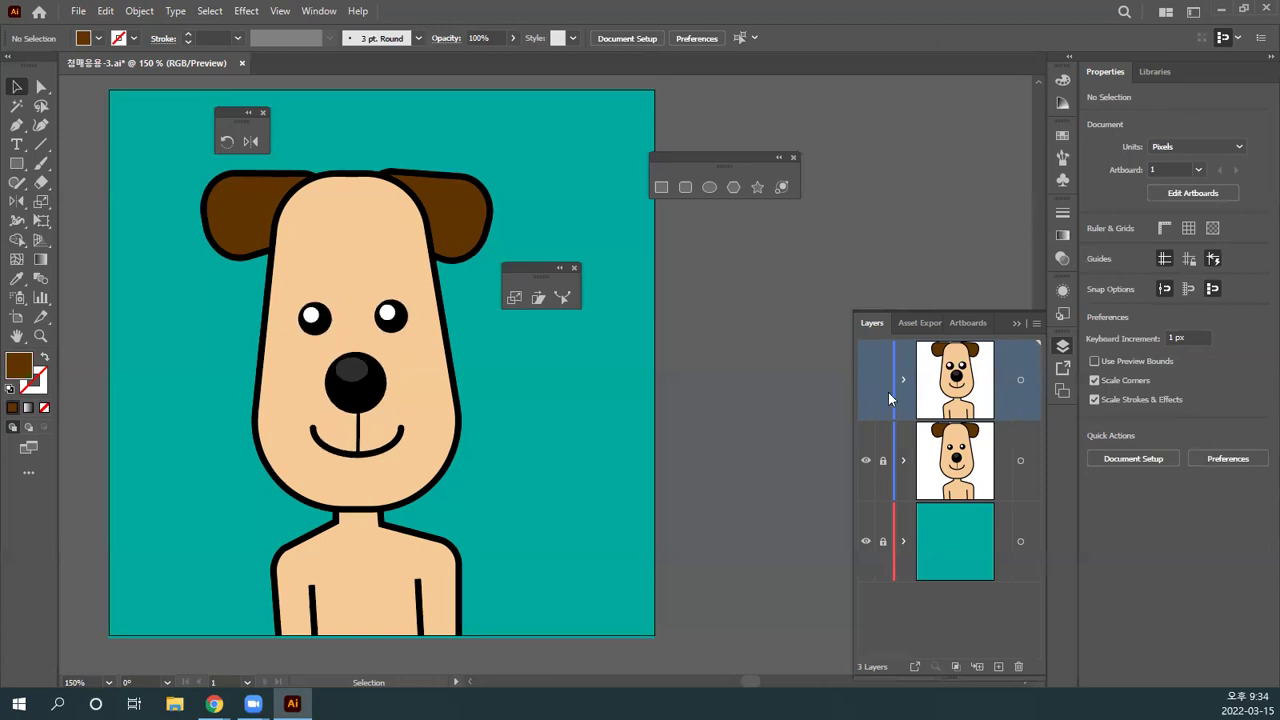
left_click(866, 380)
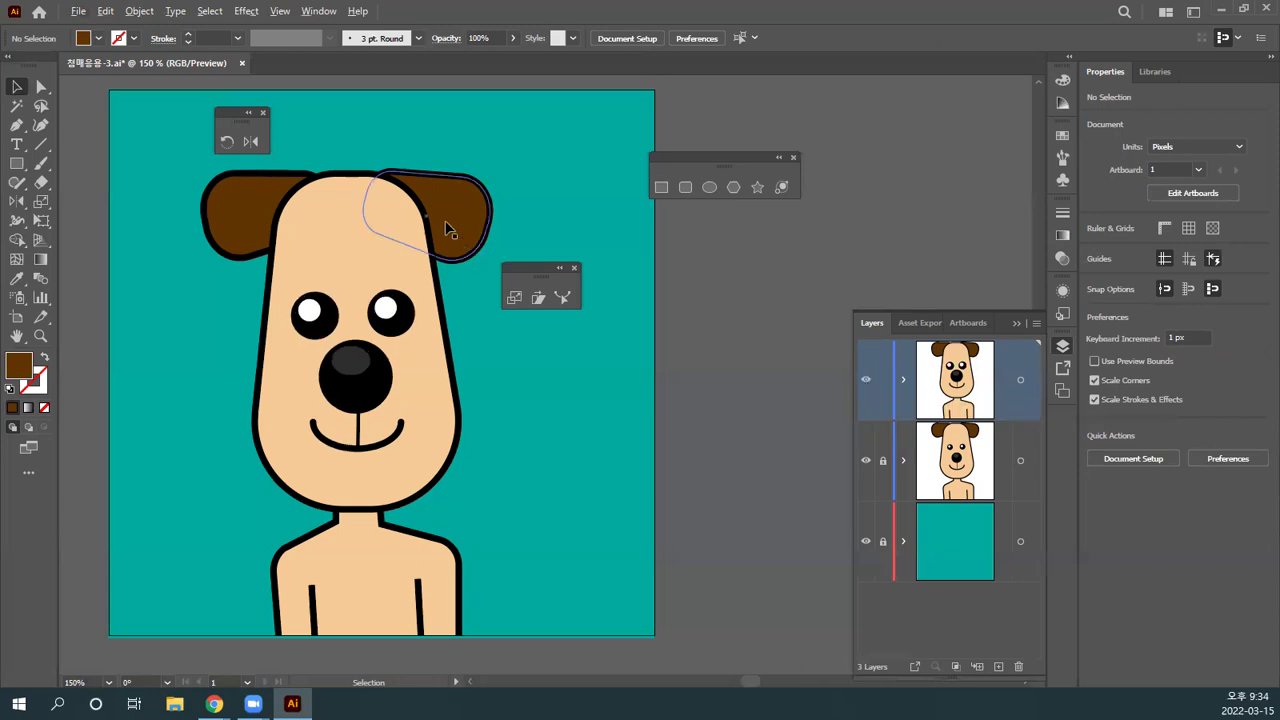
Step: Place the Rotate and Reflect palette above the dog's head and rotate the left-hand ear downward about its inner end to about 130.6°
left_click_drag(224, 113, 321, 119)
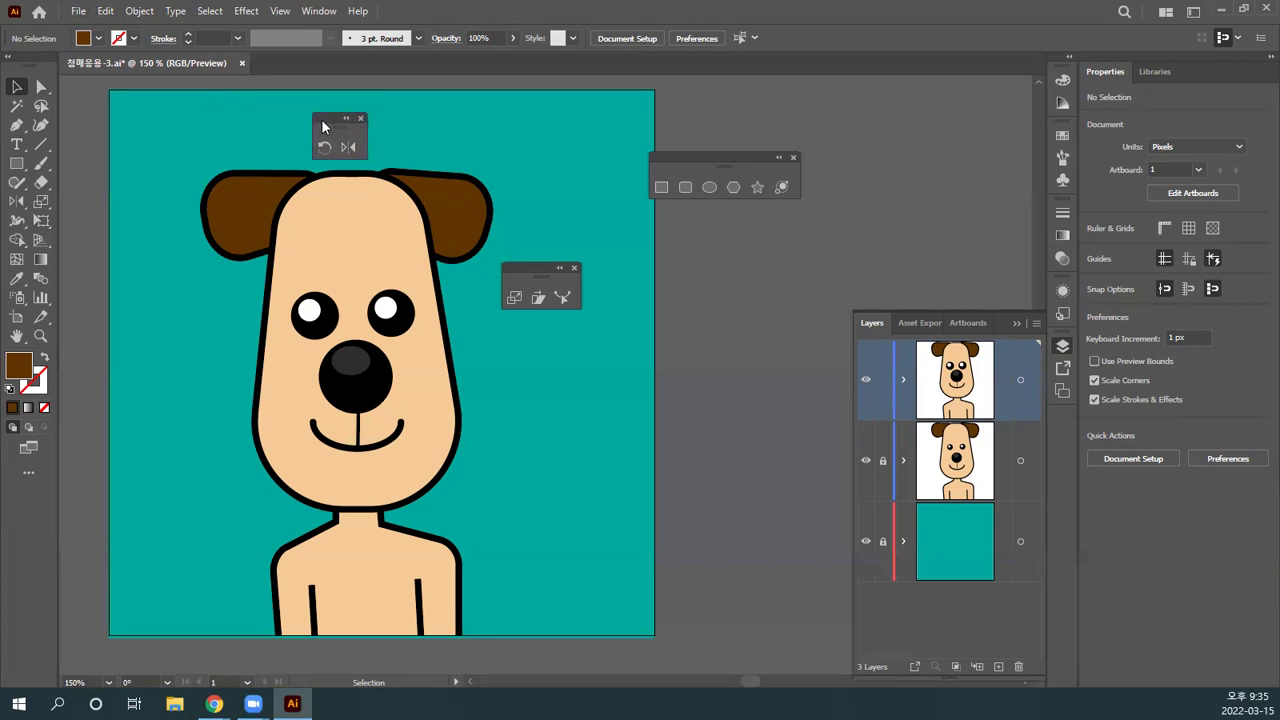
left_click(249, 192)
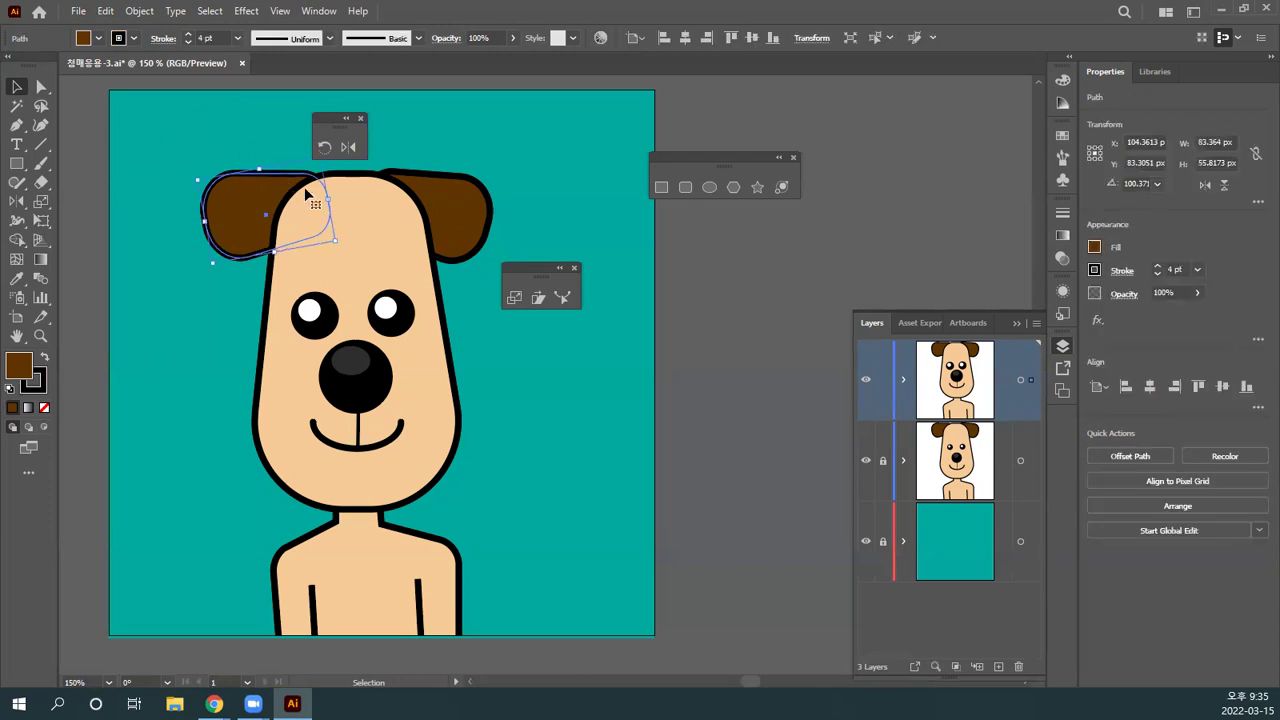
mouse_move(339, 239)
left_mouse_down()
mouse_move(303, 262)
mouse_move(331, 214)
mouse_move(300, 280)
mouse_move(304, 172)
mouse_move(300, 247)
mouse_move(337, 206)
mouse_move(337, 243)
mouse_move(329, 223)
mouse_move(322, 235)
mouse_move(333, 230)
left_mouse_up()
left_click_drag(331, 127, 337, 113)
left_click(330, 134)
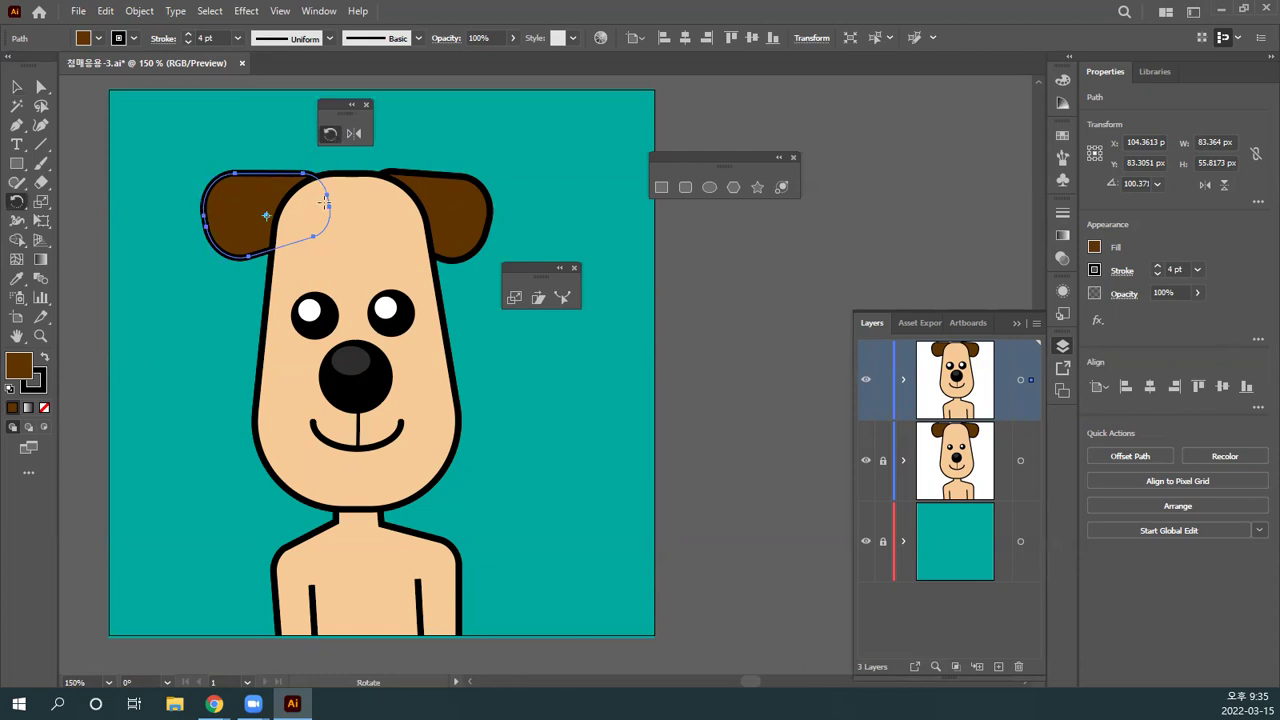
left_click_drag(171, 191, 213, 263)
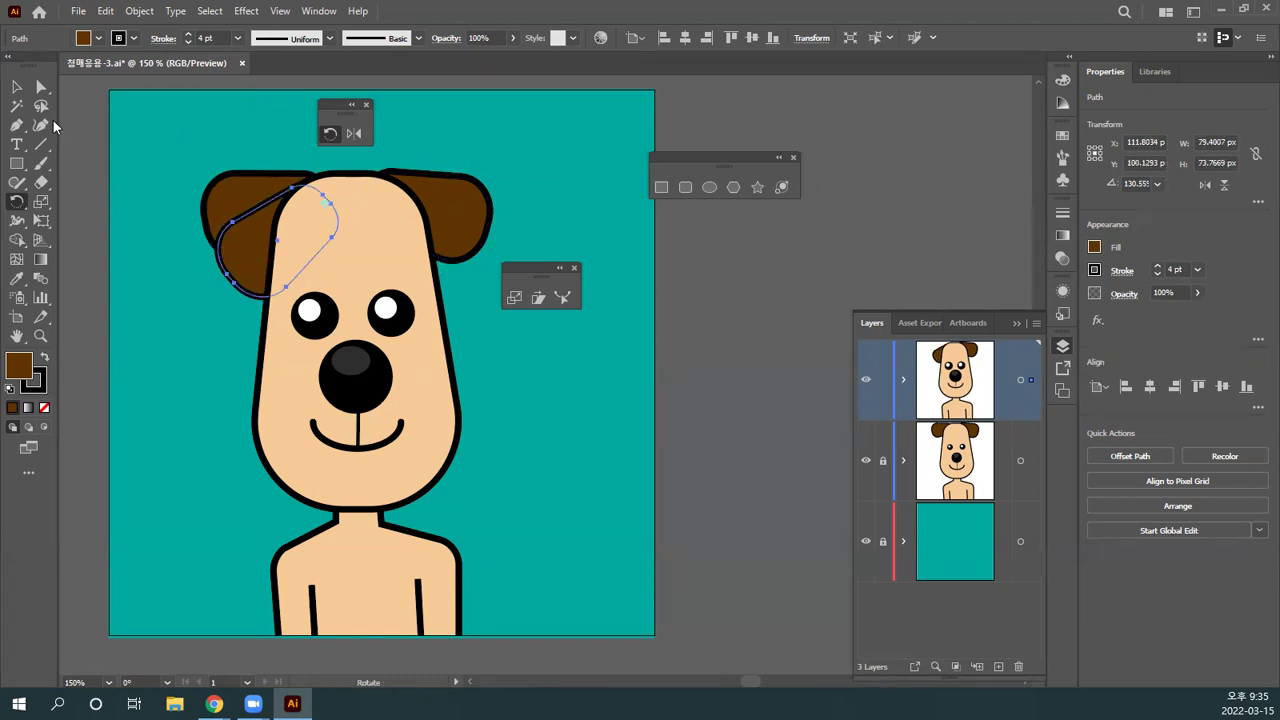
left_click(18, 88)
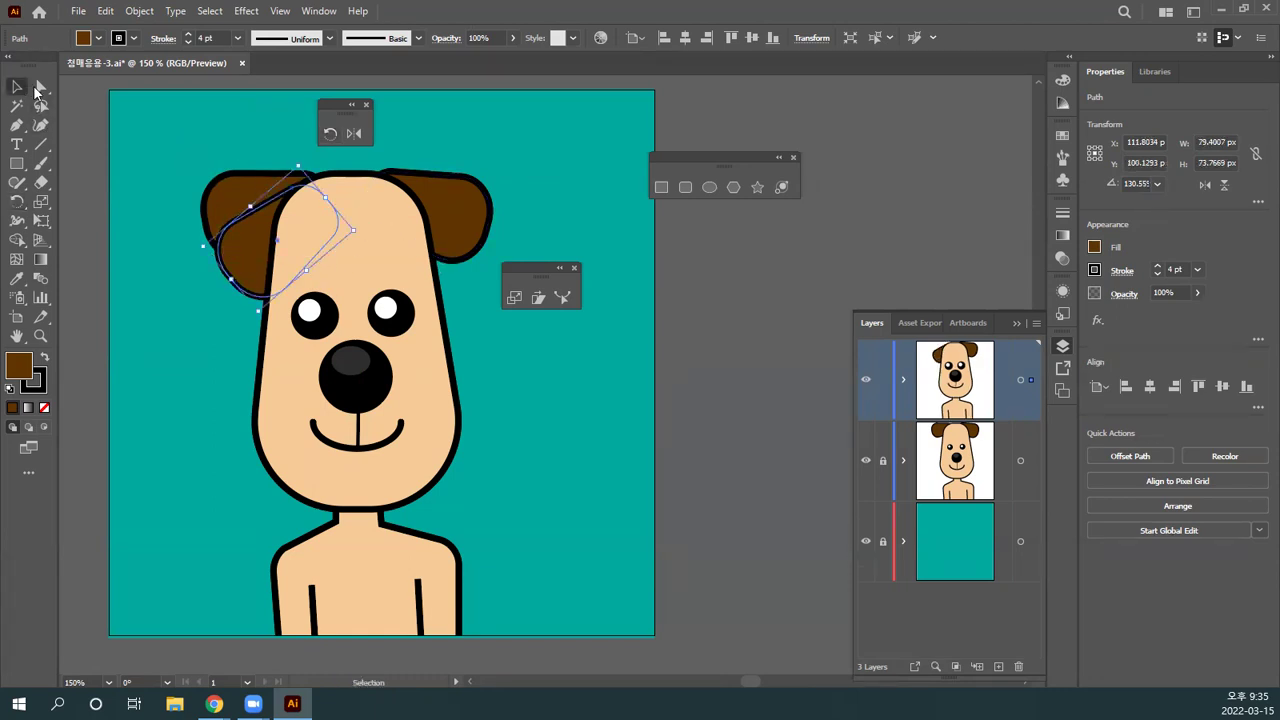
Step: Rotate the dog's left-hand ear upward about its inner end to an angle of about 52.2°
left_click(483, 225)
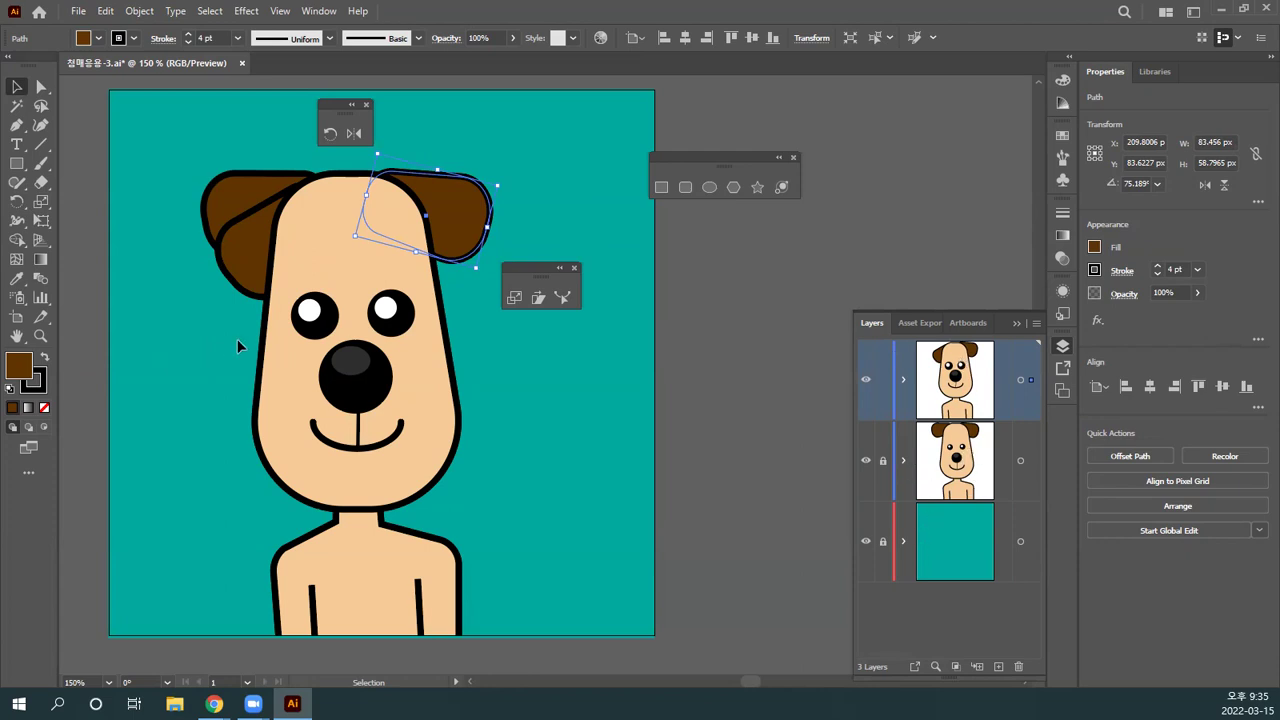
left_click(251, 225)
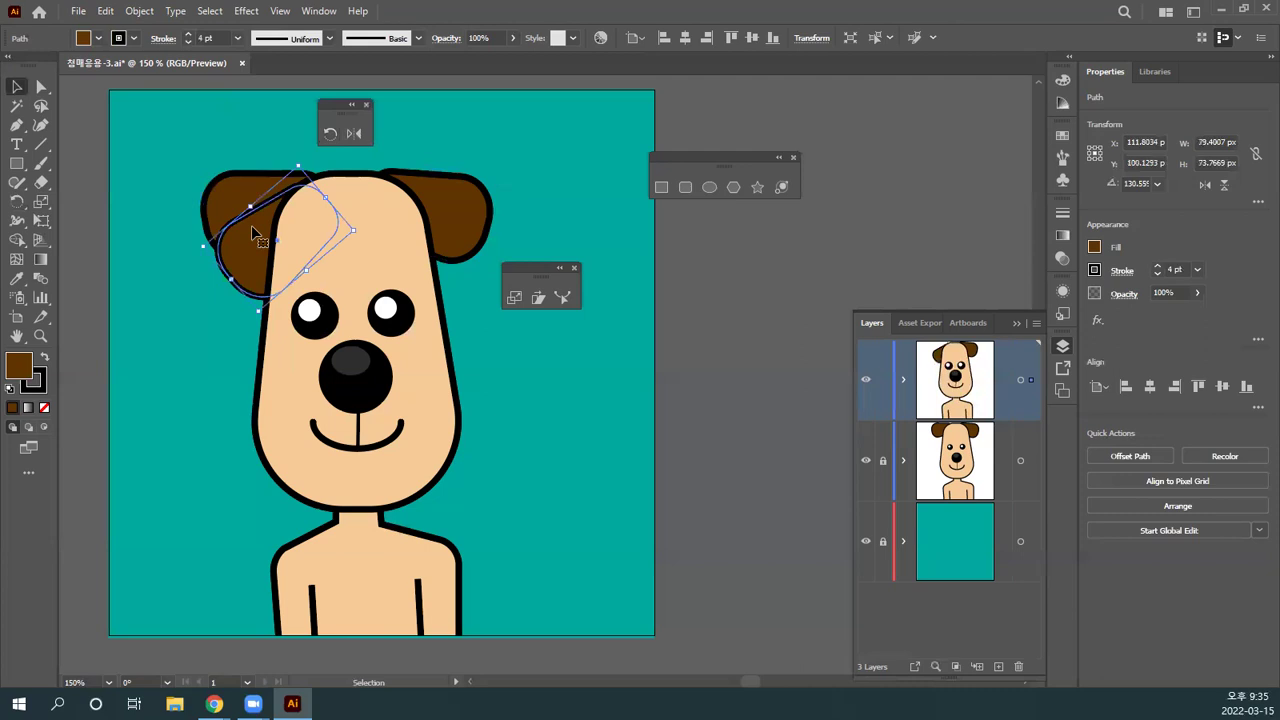
left_click(329, 135)
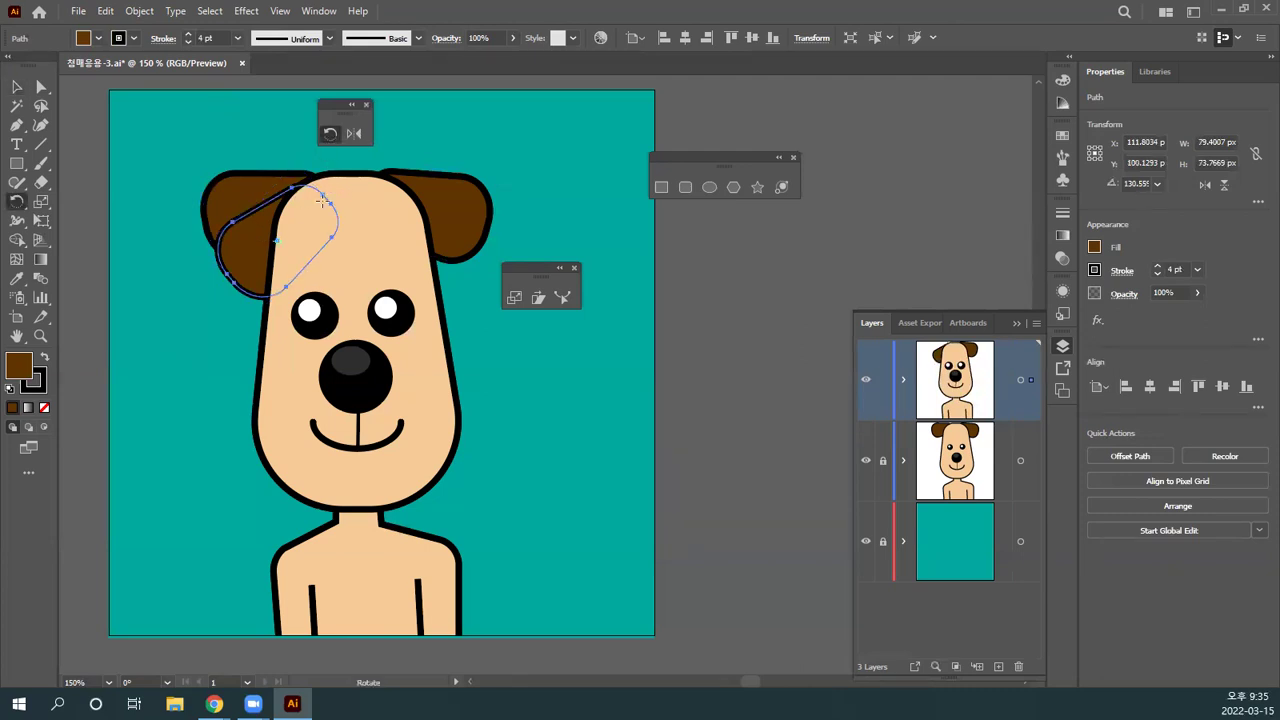
left_click_drag(238, 254, 264, 143)
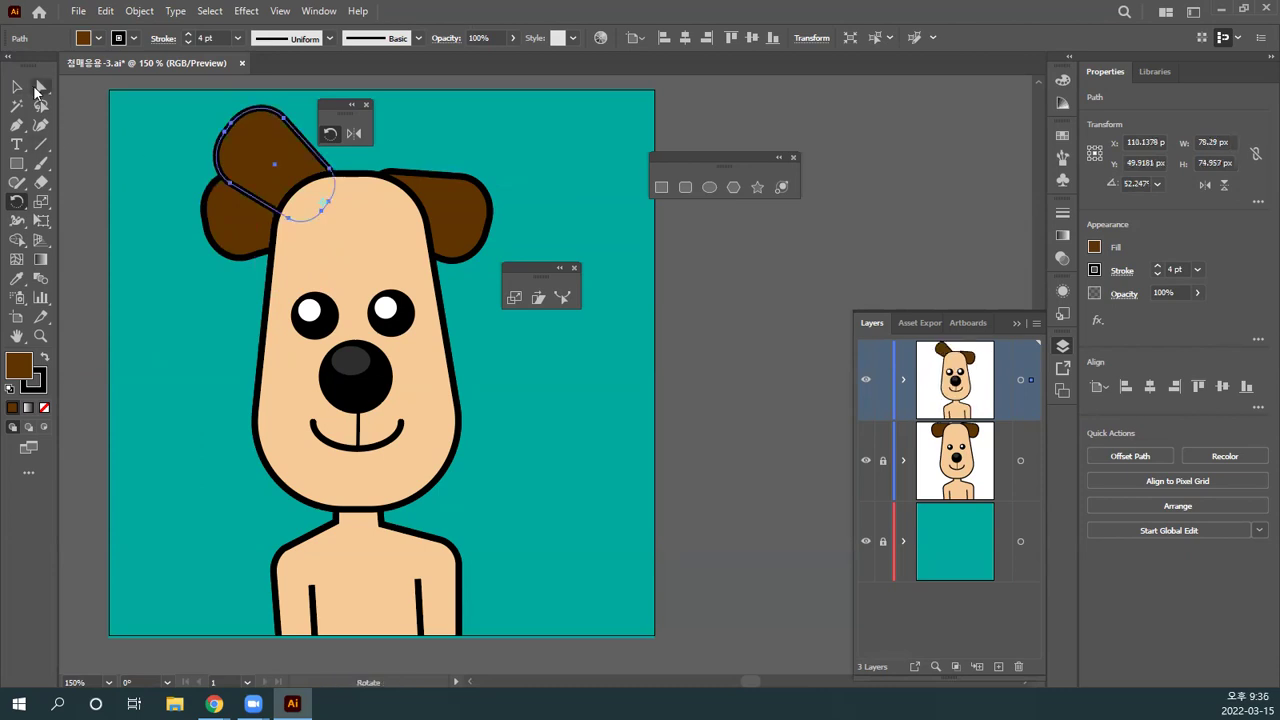
left_click(16, 88)
Step: Try to tilt the right-hand ear upward with its bounding box and move it higher, and undo both changes
left_click(475, 212)
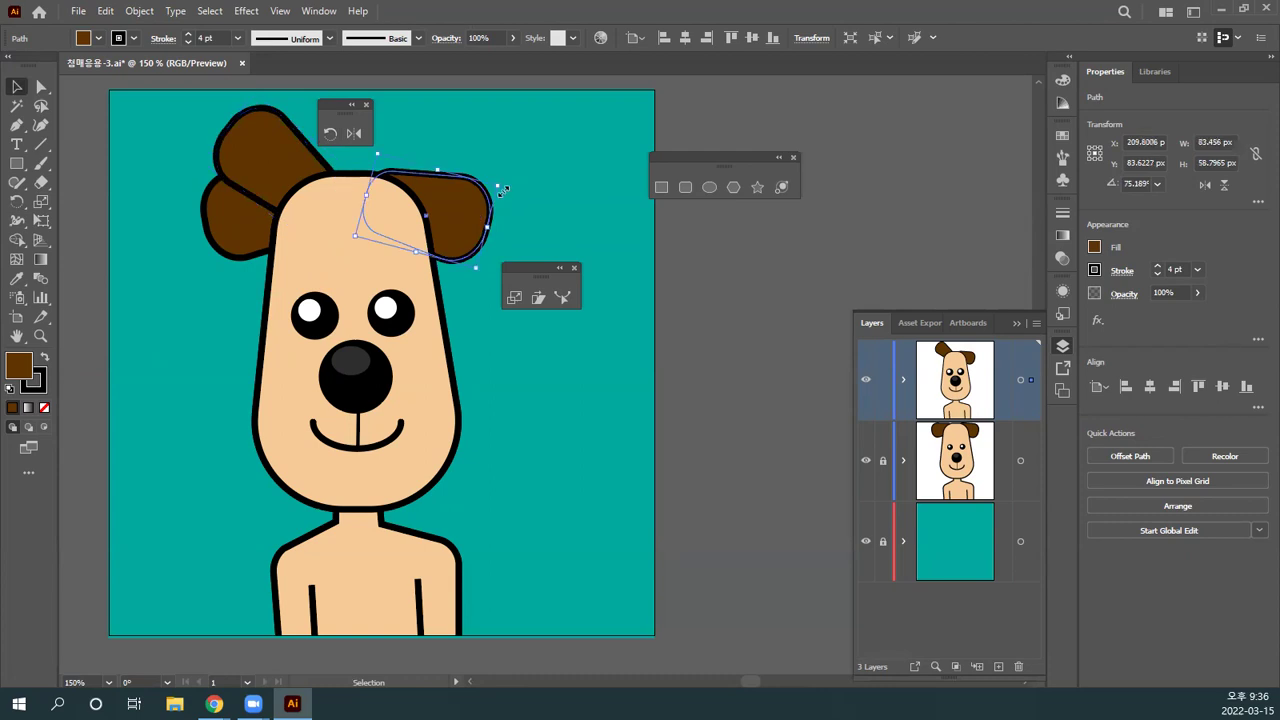
left_click_drag(501, 185, 460, 140)
left_click_drag(458, 200, 445, 140)
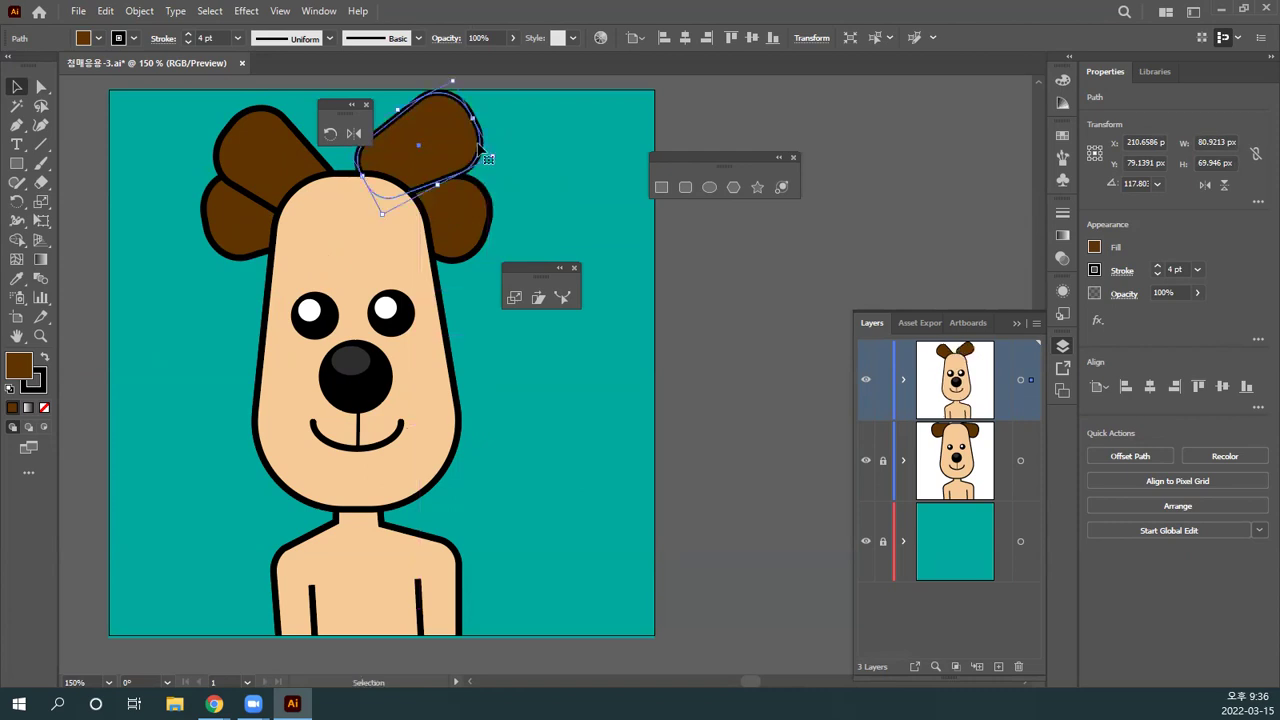
key("ctrl+z")
key("ctrl+z")
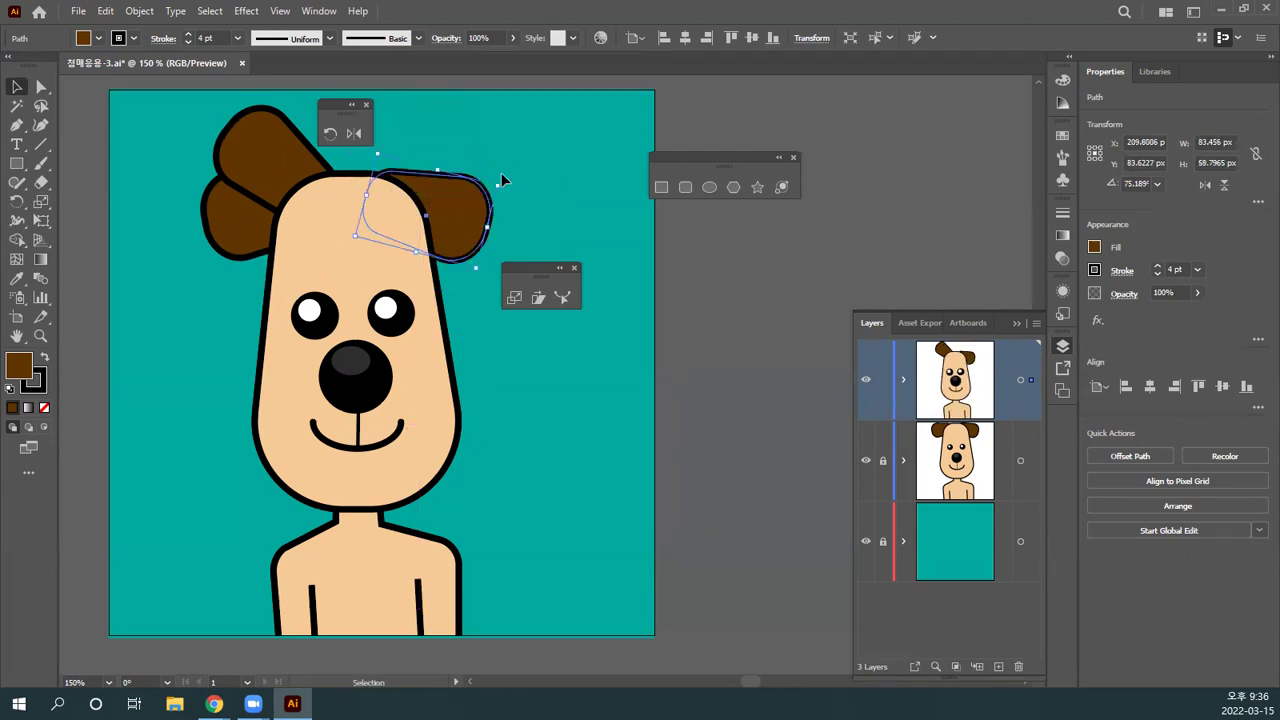
Step: Rotate the right-hand ear upward with the Rotate tool about a pivot at its inner end to about 117°
key("r")
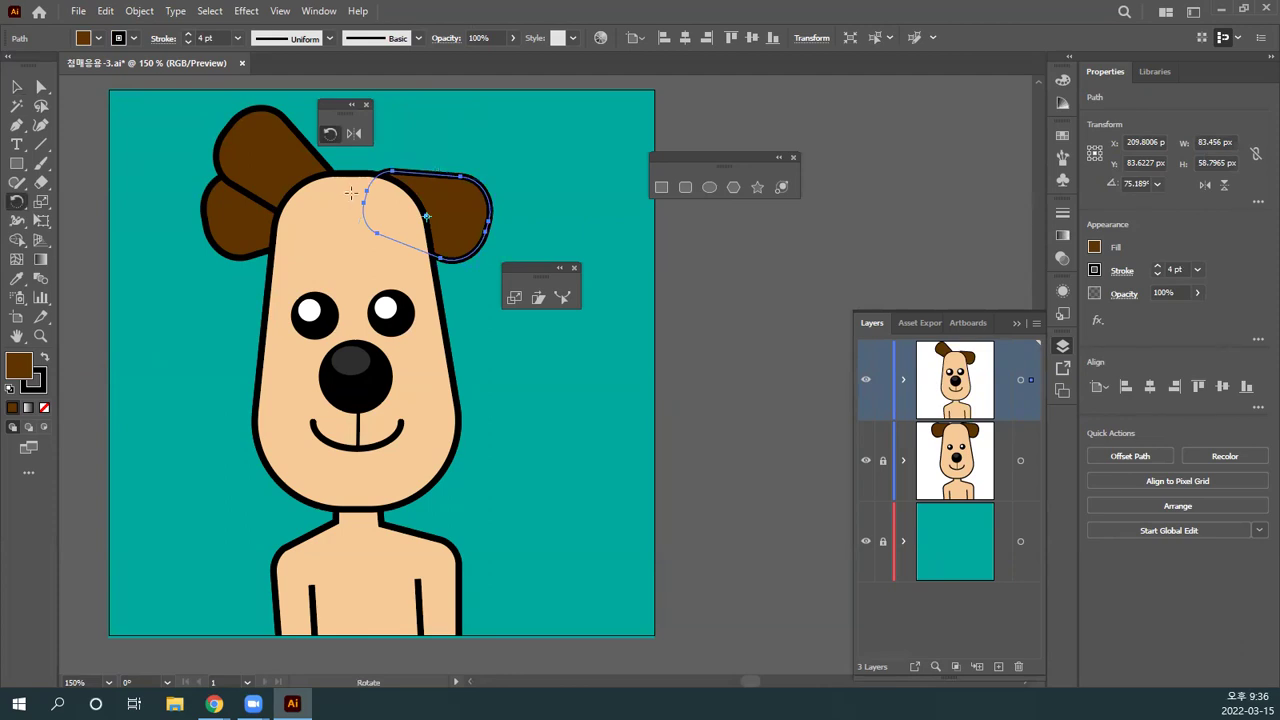
left_click(350, 192)
left_click_drag(466, 230, 452, 180)
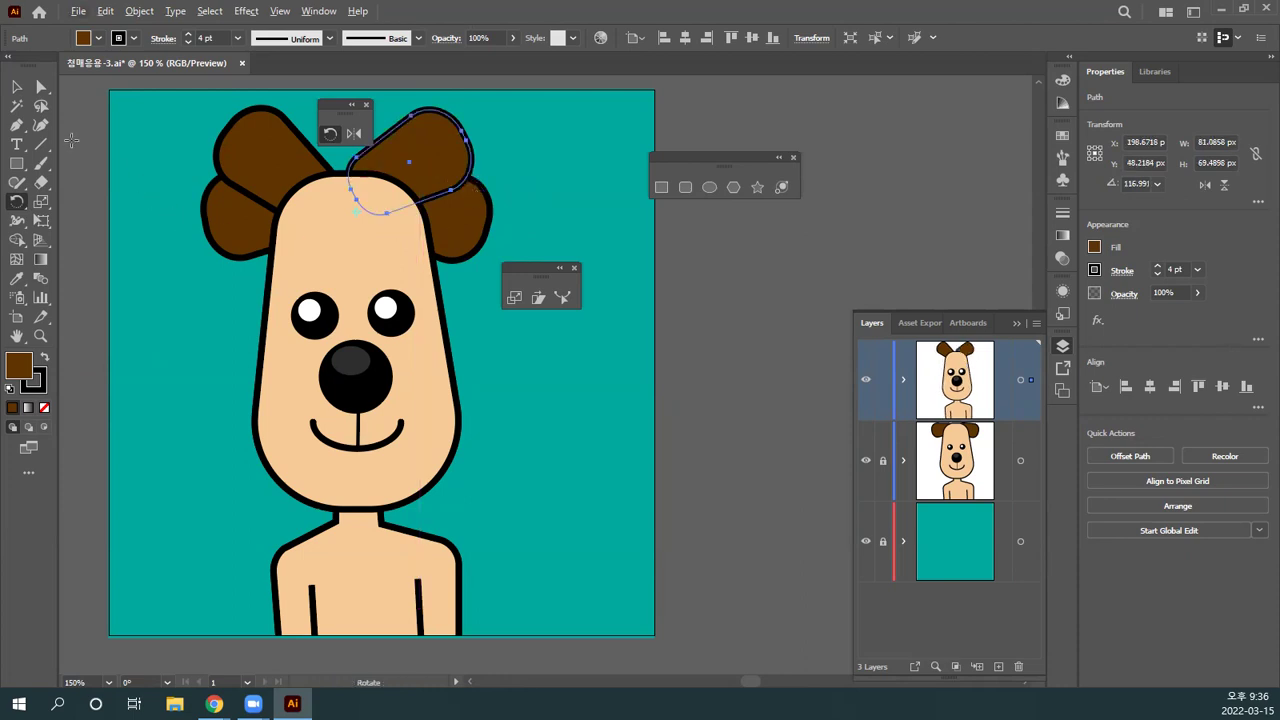
Step: Deselect the ear and compare the two dog layers by toggling their visibility, ending with the original dog layer hidden
left_click(17, 88)
left_click(578, 367)
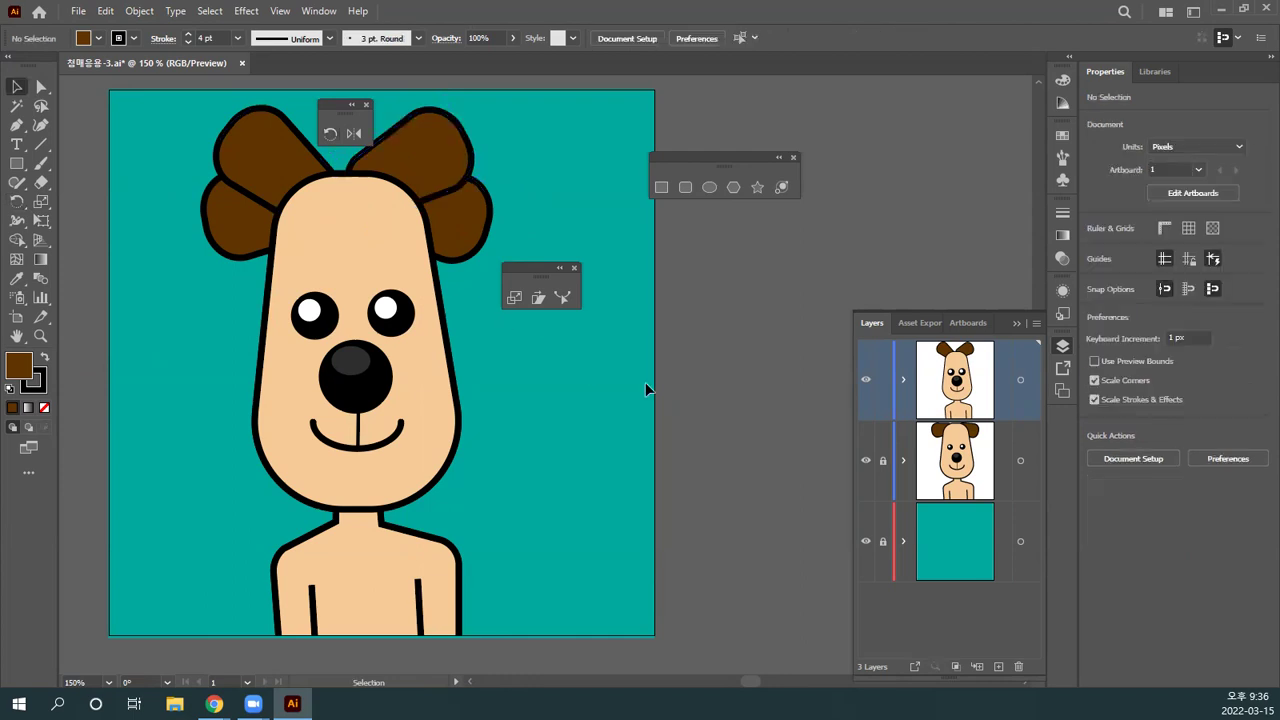
left_click(868, 381)
left_click(868, 381)
left_click(867, 385)
left_click(867, 460)
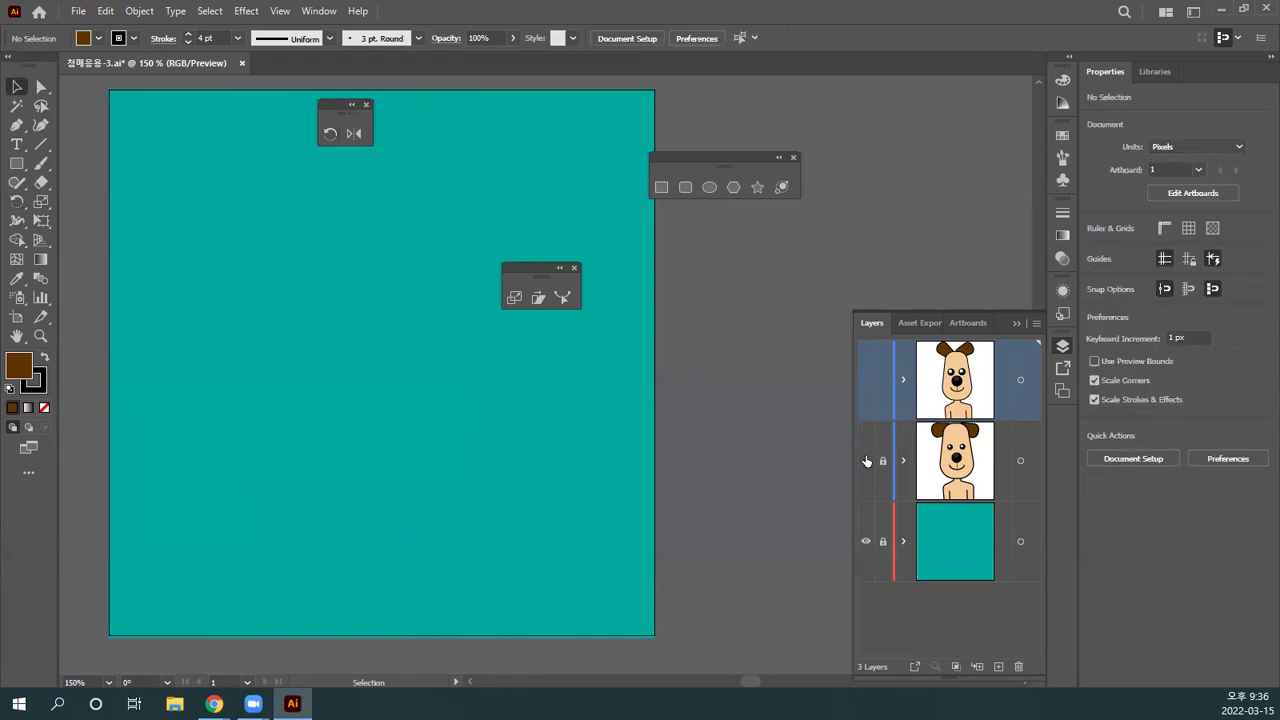
left_click(867, 460)
left_click(867, 461)
left_click(866, 382)
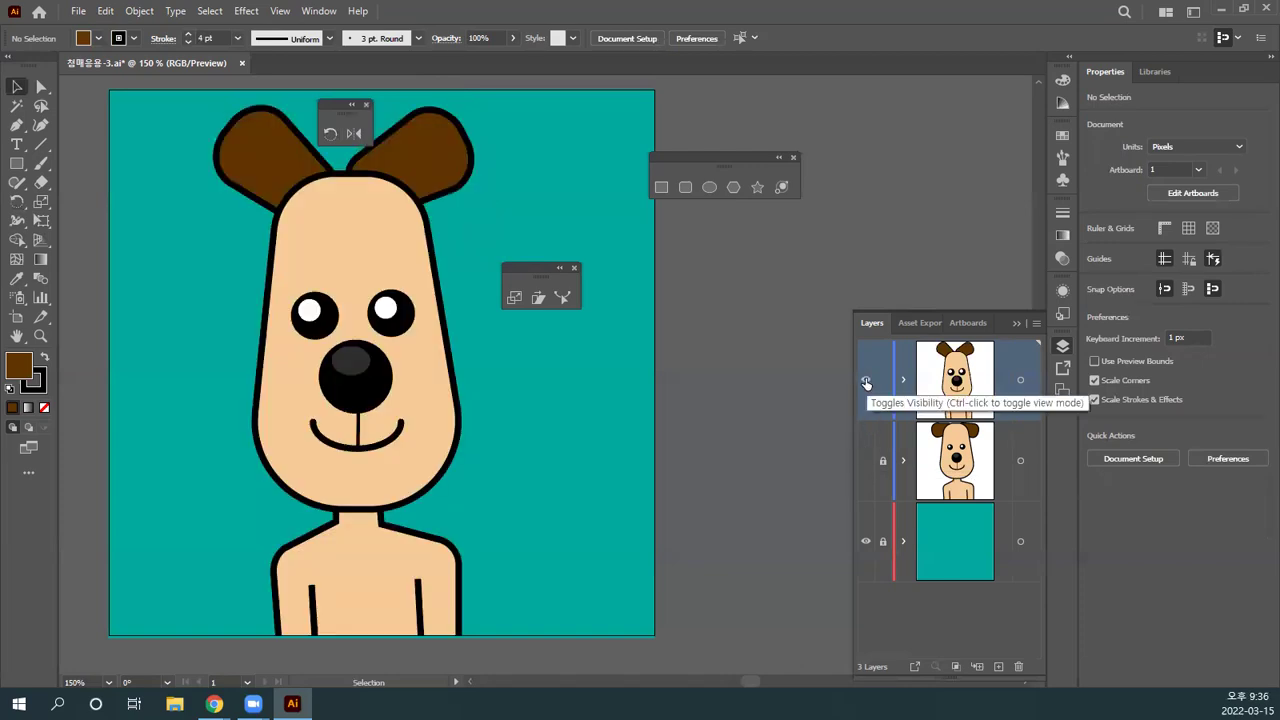
Step: Move the raised right-hand ear about 6 px right and 4 px down so it sits closer to the head
left_click_drag(440, 165, 451, 178)
left_click(523, 178)
left_click(455, 181)
scroll(517, 196, "up", 2)
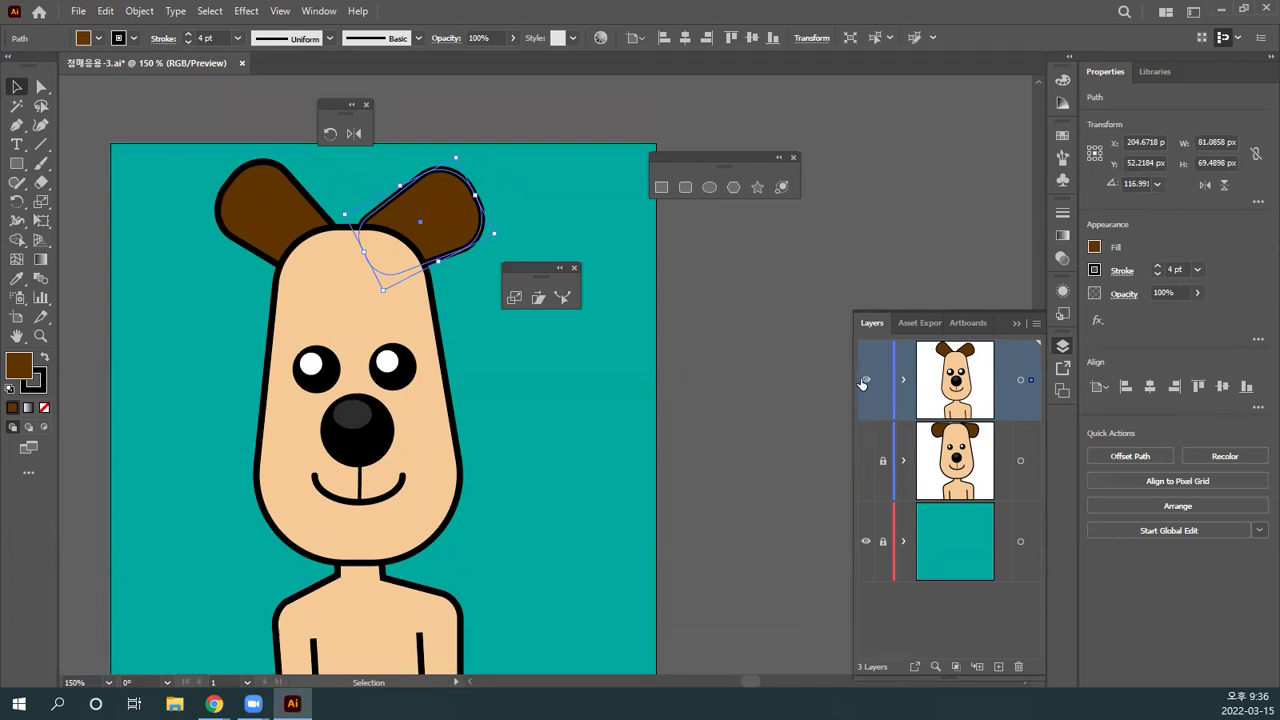
Step: Show the original dog layer and repeatedly toggle the raised-ear layer above it to preview the two poses alternating
left_click(865, 381)
left_click(866, 460)
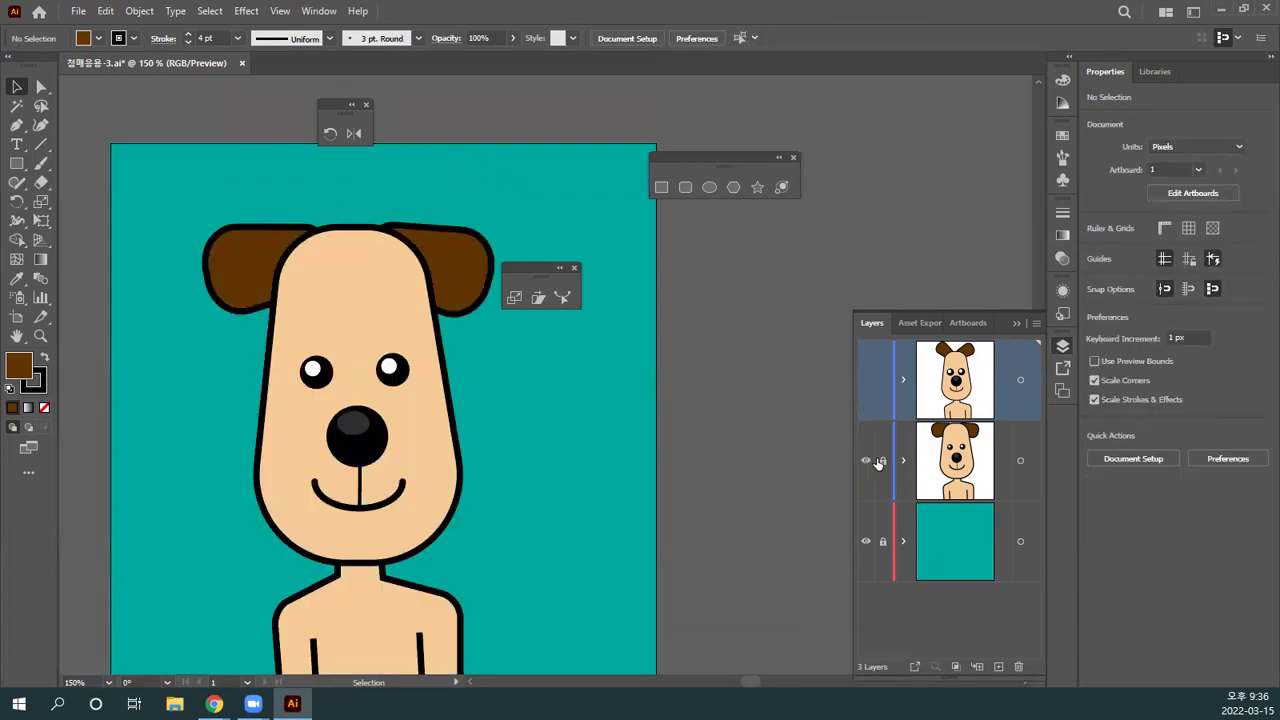
left_click(946, 460)
left_click(865, 381)
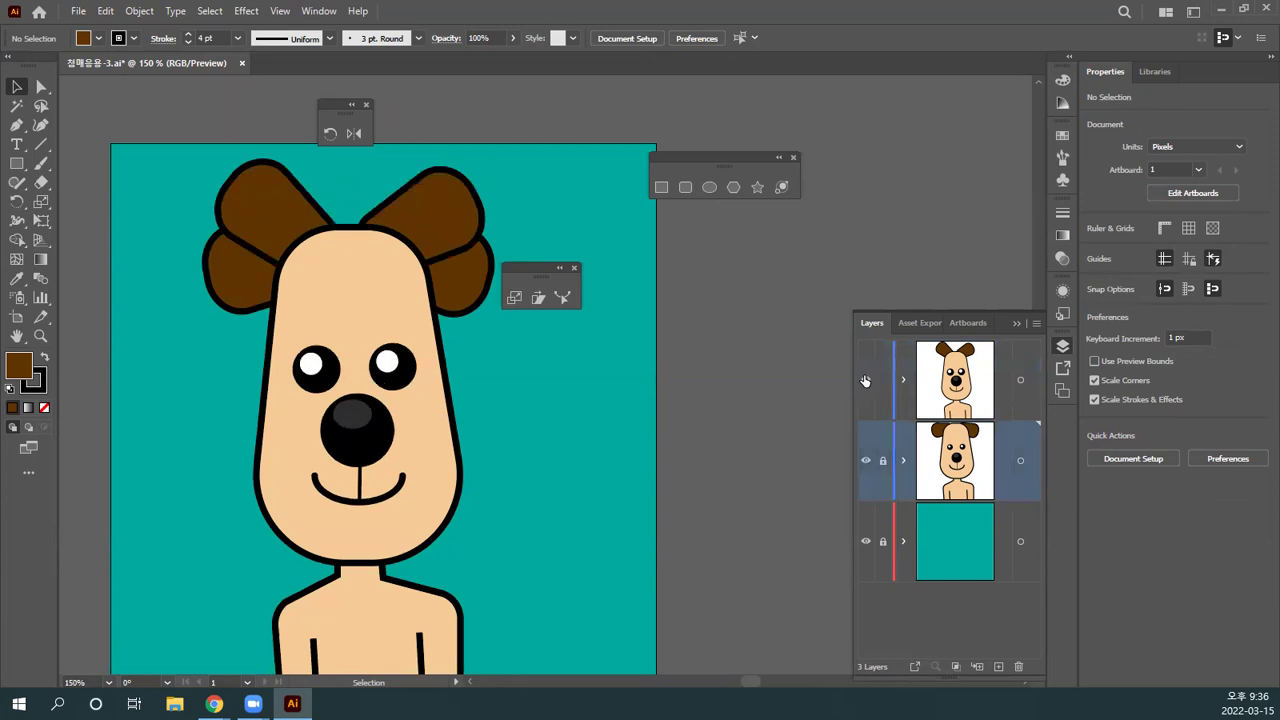
left_click(865, 381)
left_click(865, 381)
left_click(865, 381)
left_click(865, 381)
left_click(865, 381)
left_click(865, 381)
left_click(865, 381)
left_click(865, 381)
left_click(865, 381)
left_click(865, 381)
left_click(865, 381)
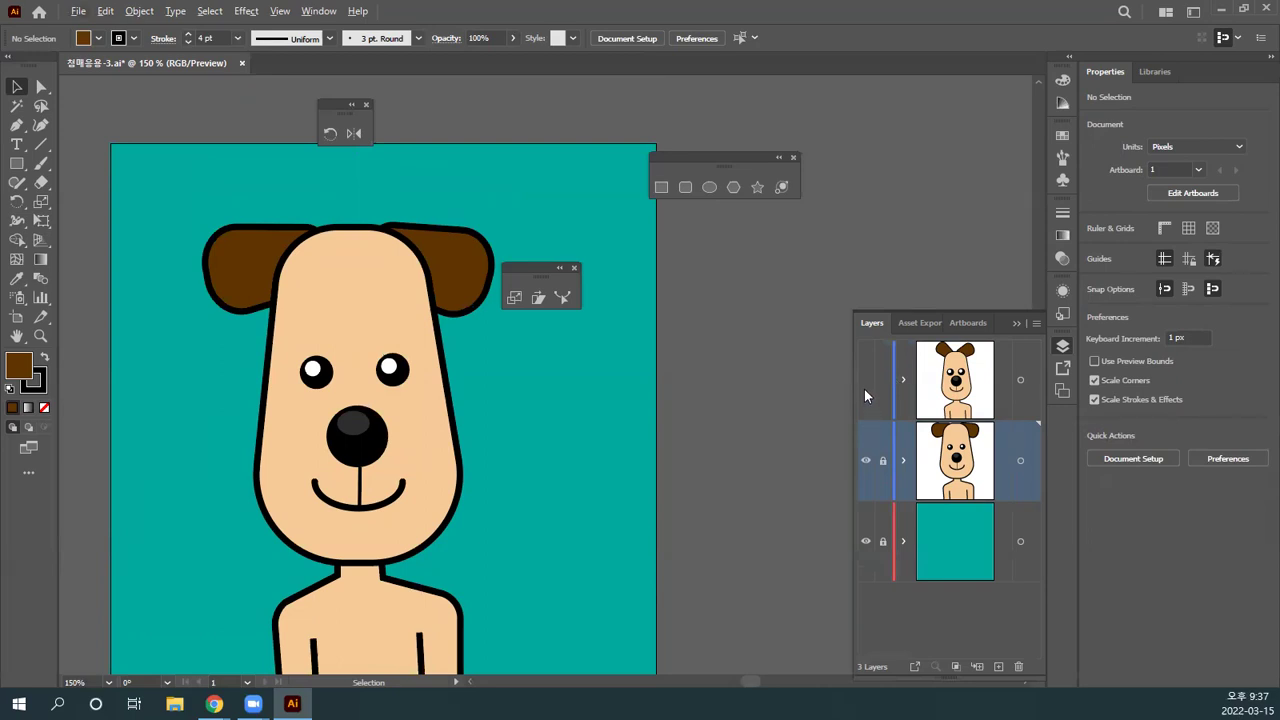
left_click(865, 383)
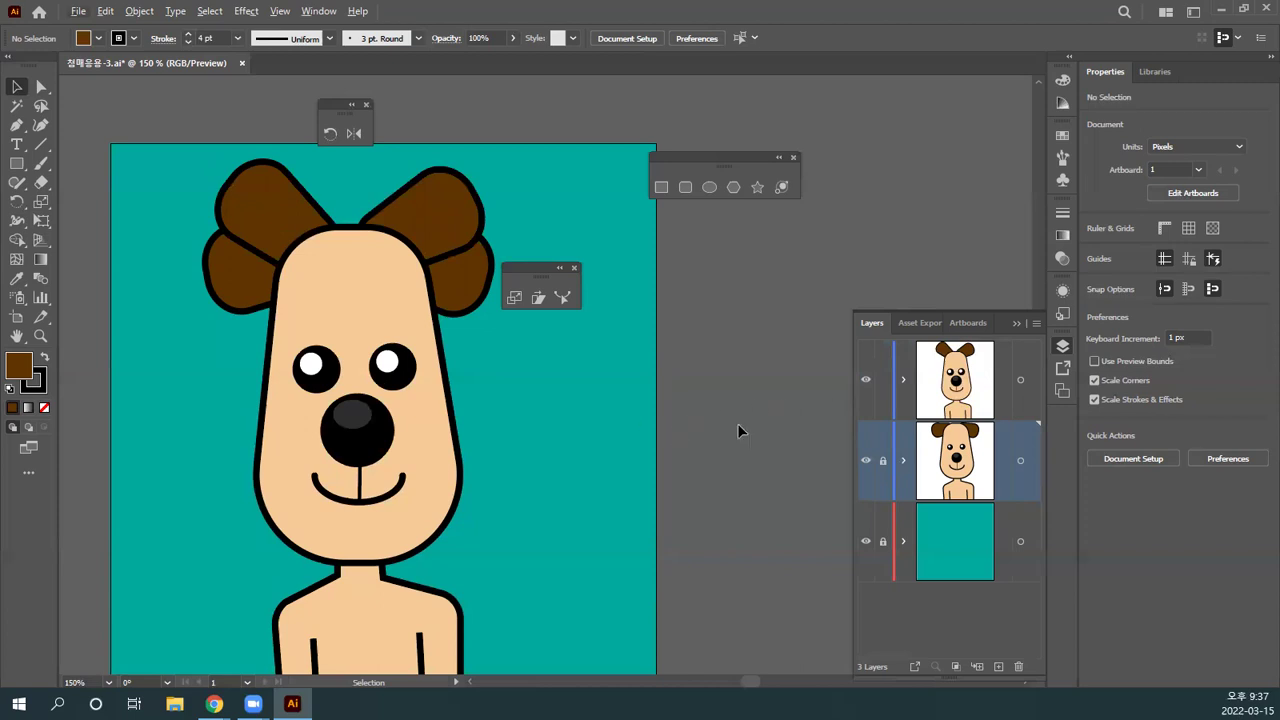
Step: Lock the raised-ear dog layer and save the document in its legacy format
left_click(882, 382)
key("ctrl+s")
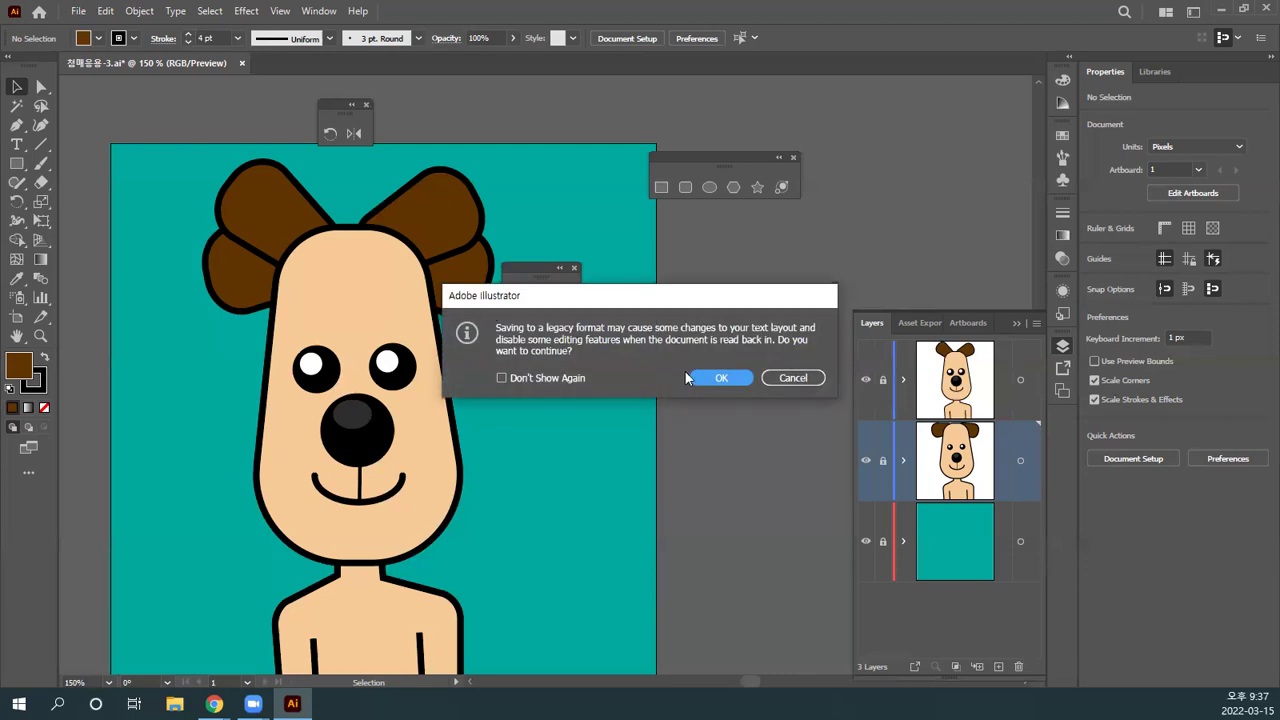
left_click(742, 376)
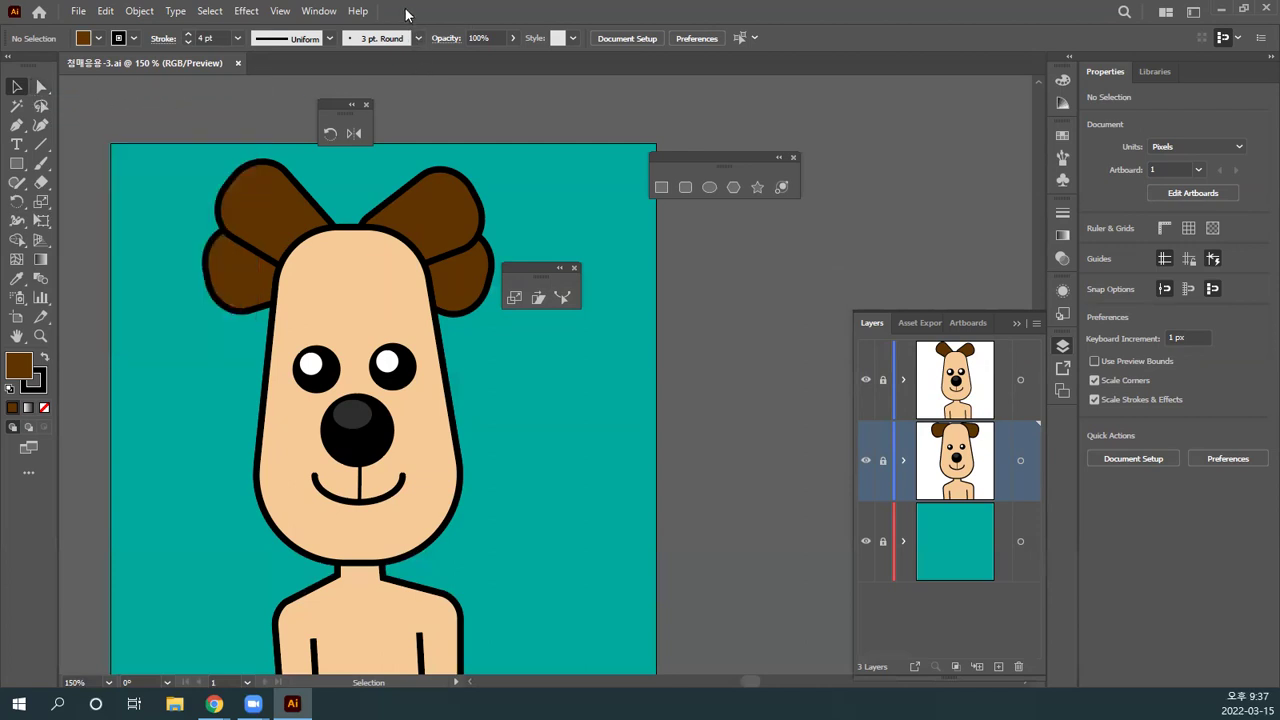
left_click(77, 12)
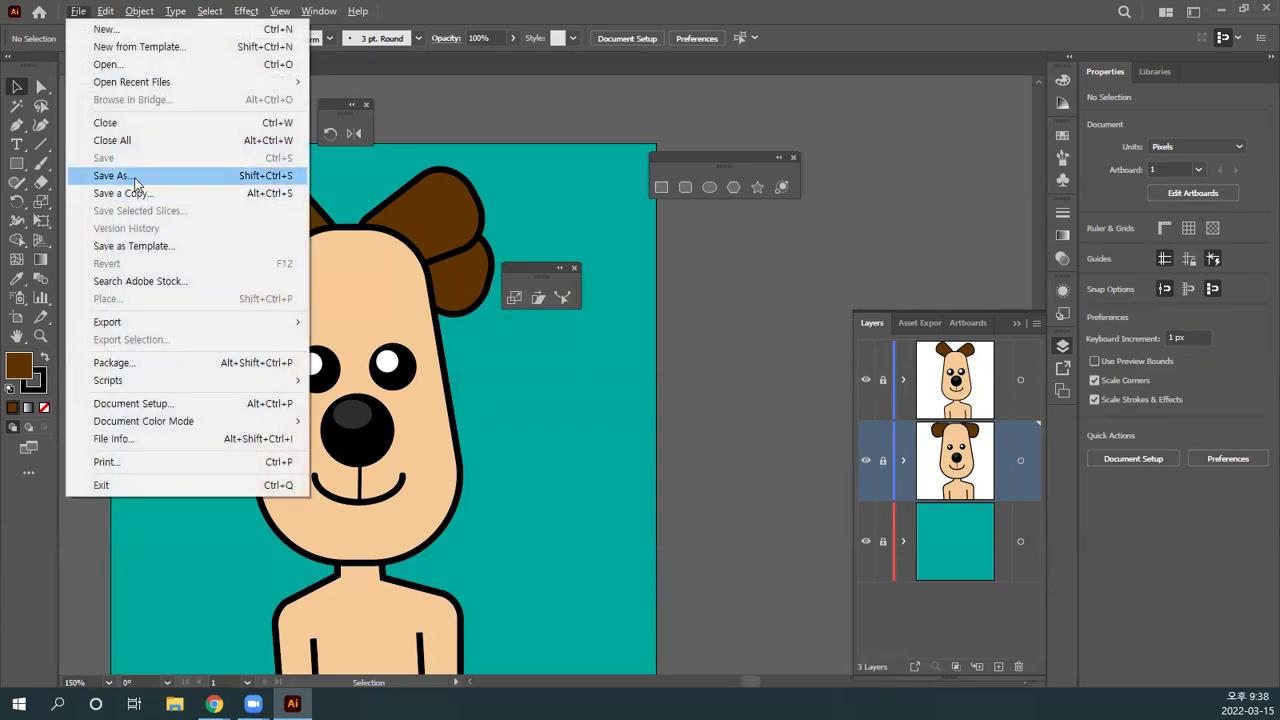
left_click(166, 178)
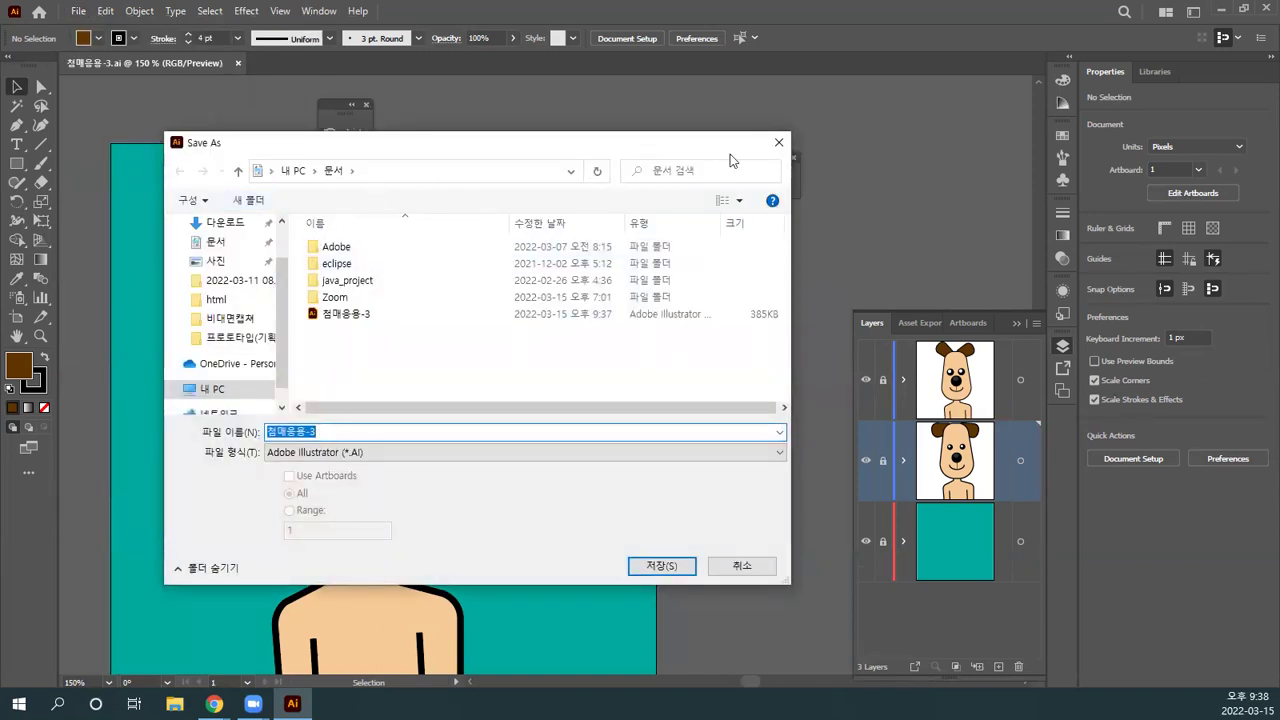
left_click(779, 143)
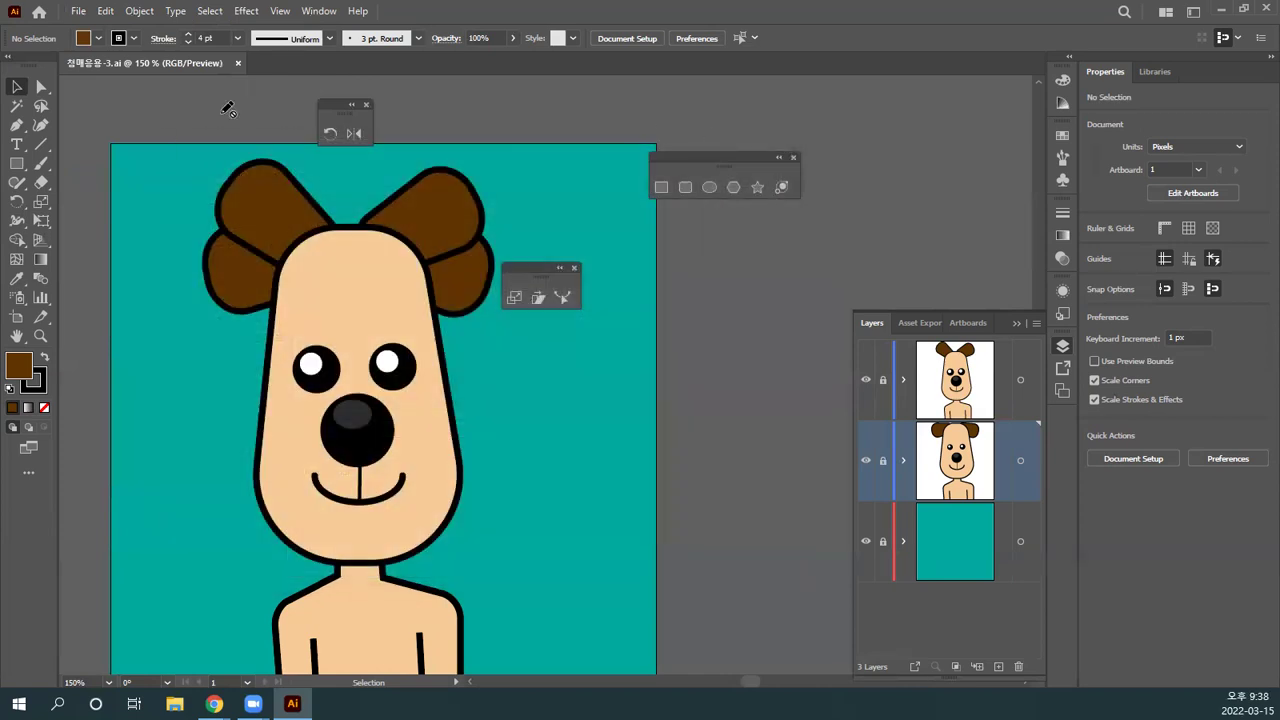
Step: Start exporting the artwork as a Photoshop (*.PSD) file named 점매응용-3
left_click(78, 11)
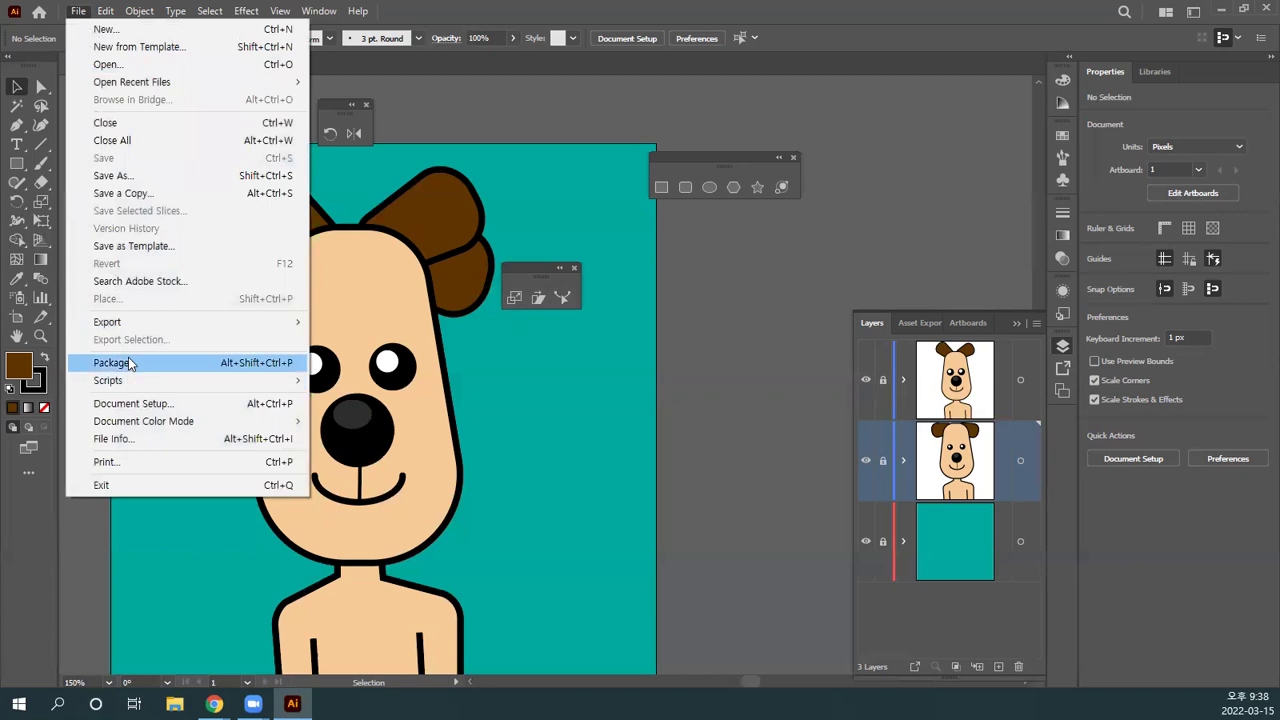
mouse_move(163, 330)
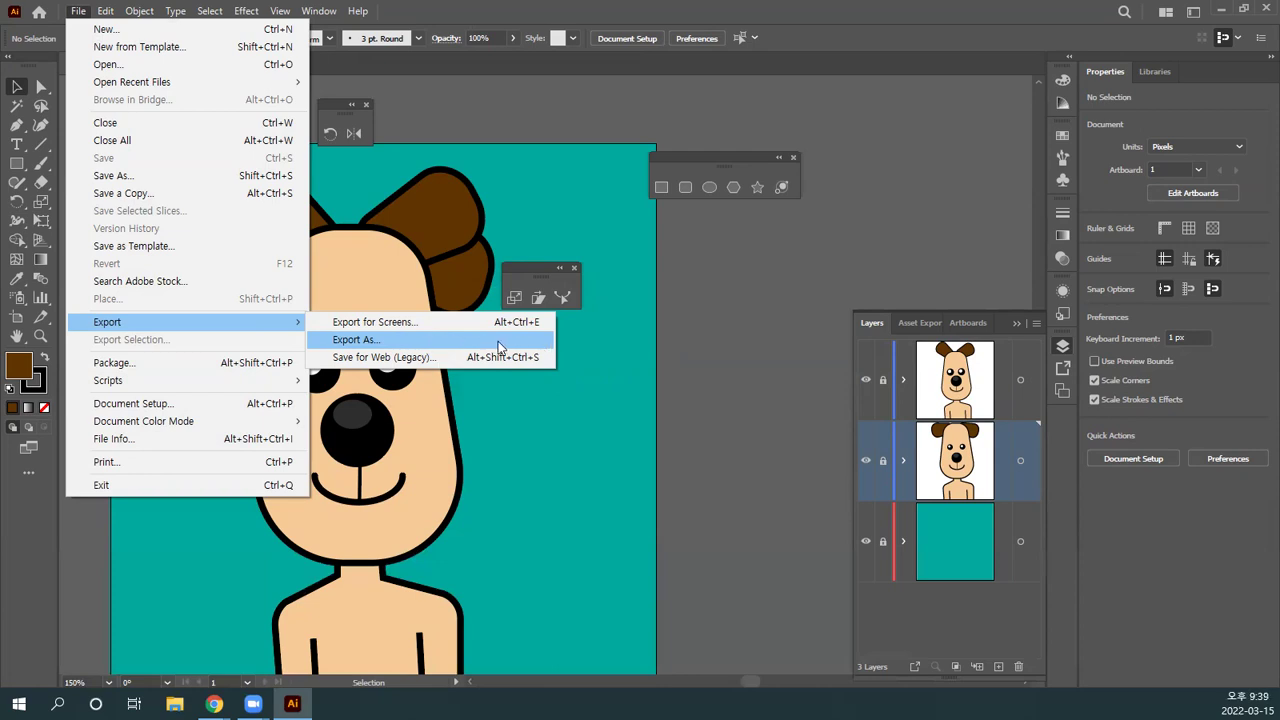
left_click(381, 342)
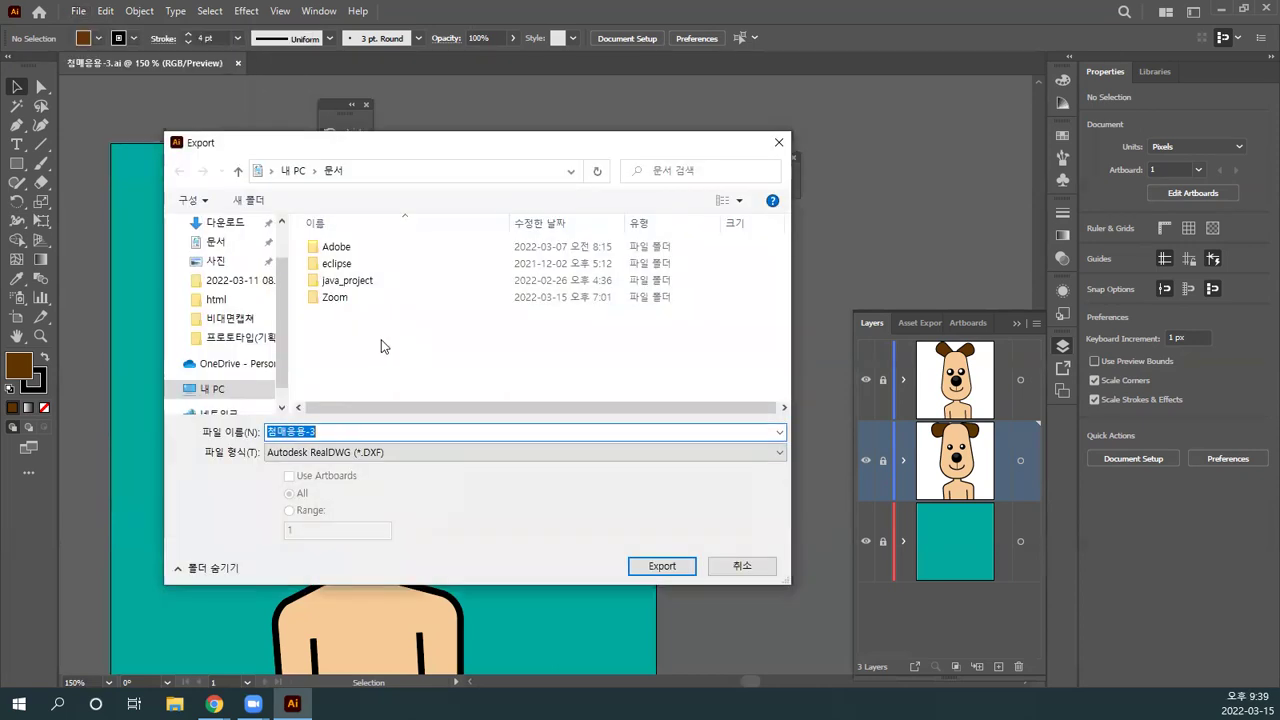
left_click(437, 451)
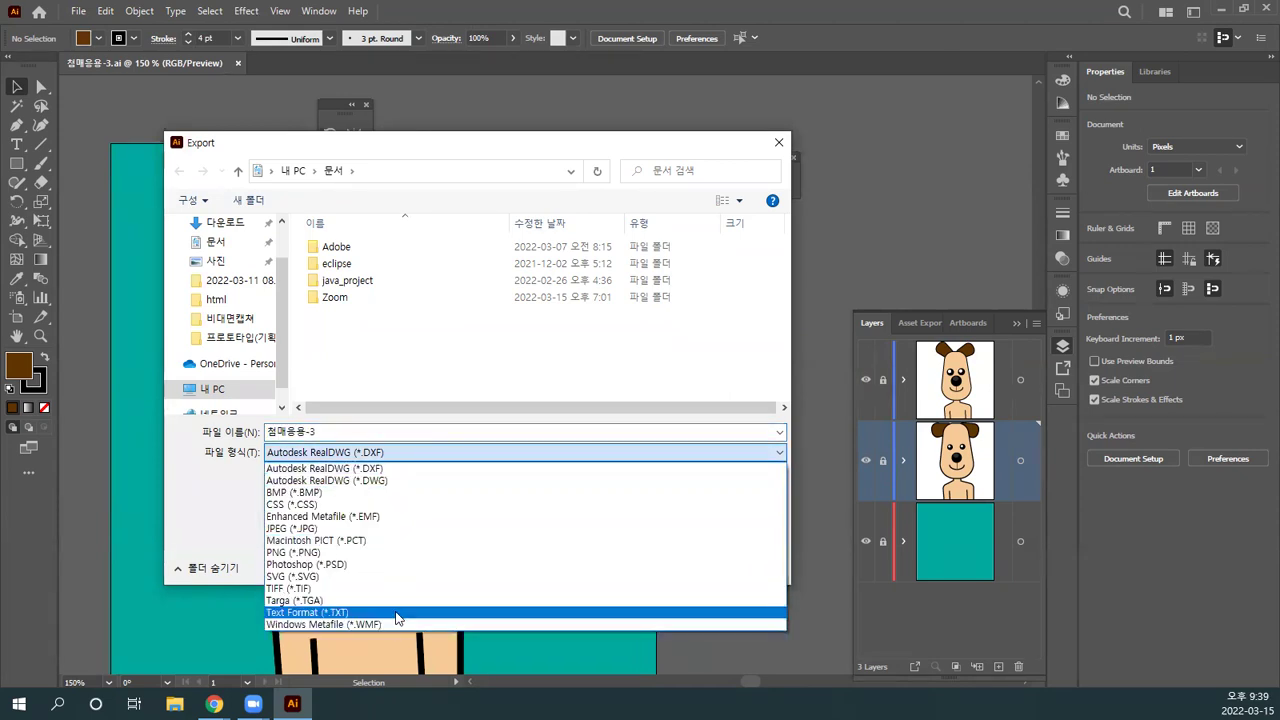
left_click(351, 565)
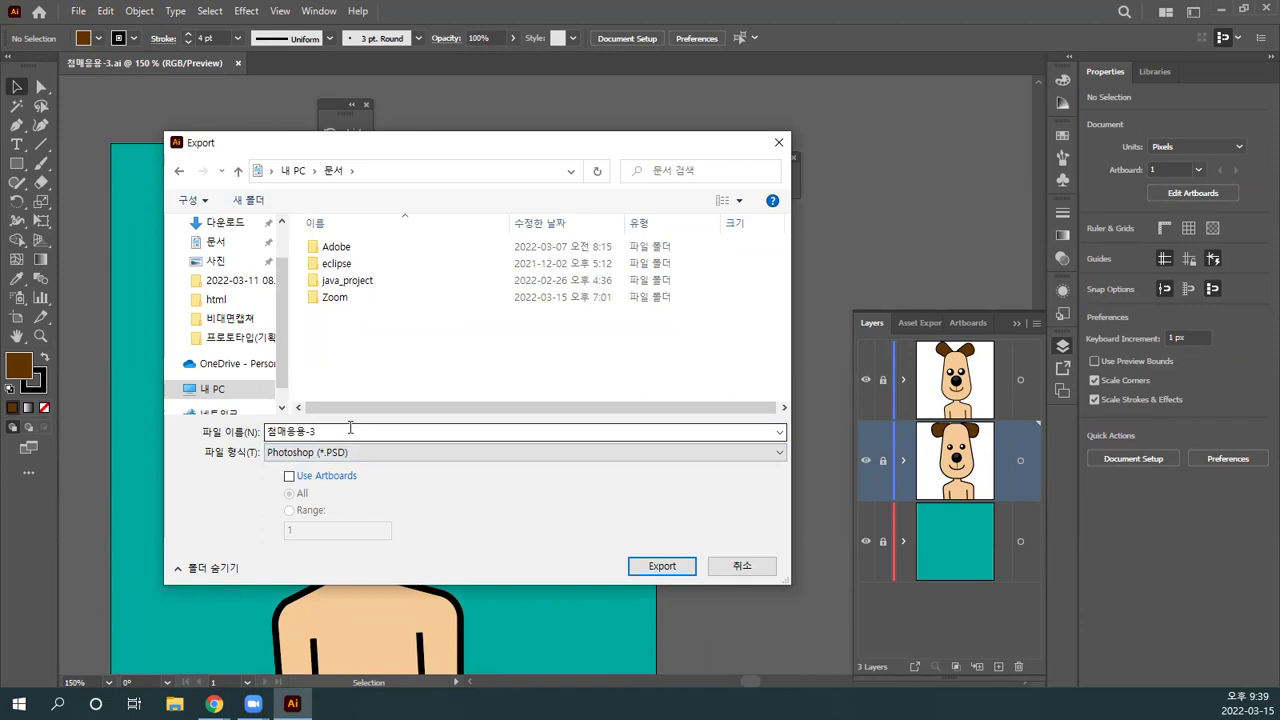
left_click(658, 567)
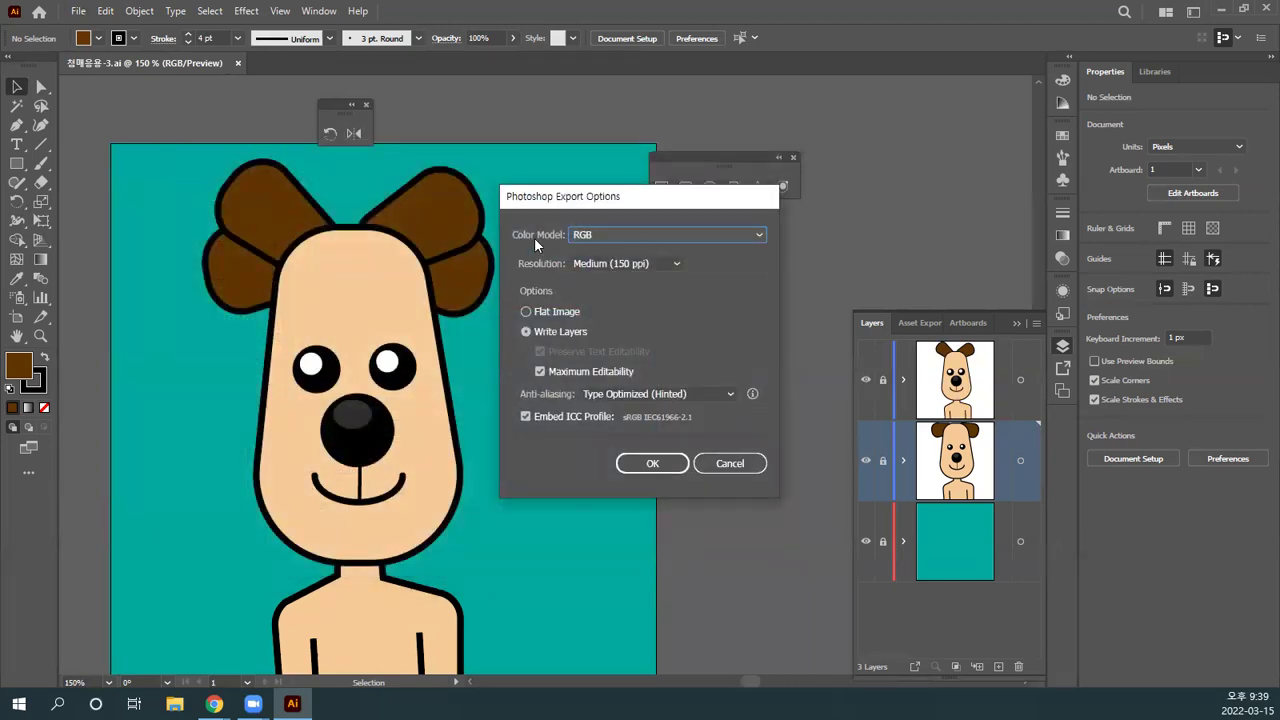
Step: Set the Photoshop export resolution to Screen (72 ppi), keep the RGB color model and Write Layers, and complete the export
left_click(678, 264)
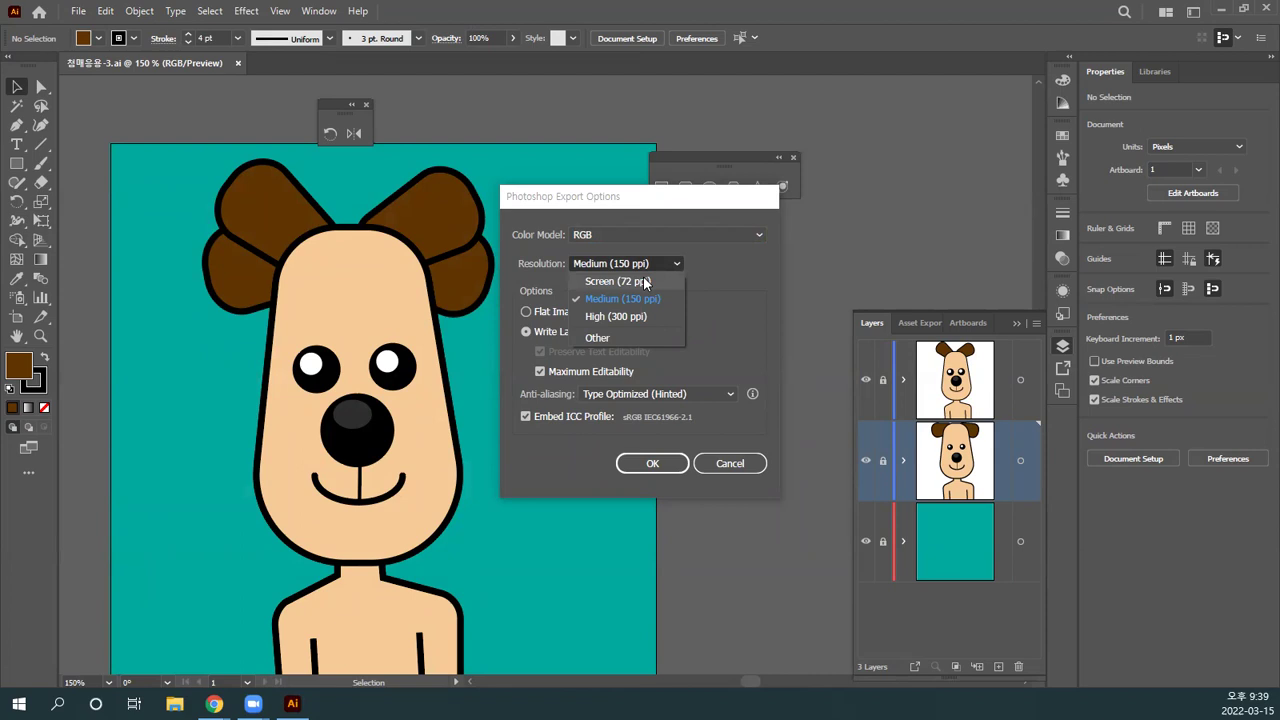
left_click(645, 283)
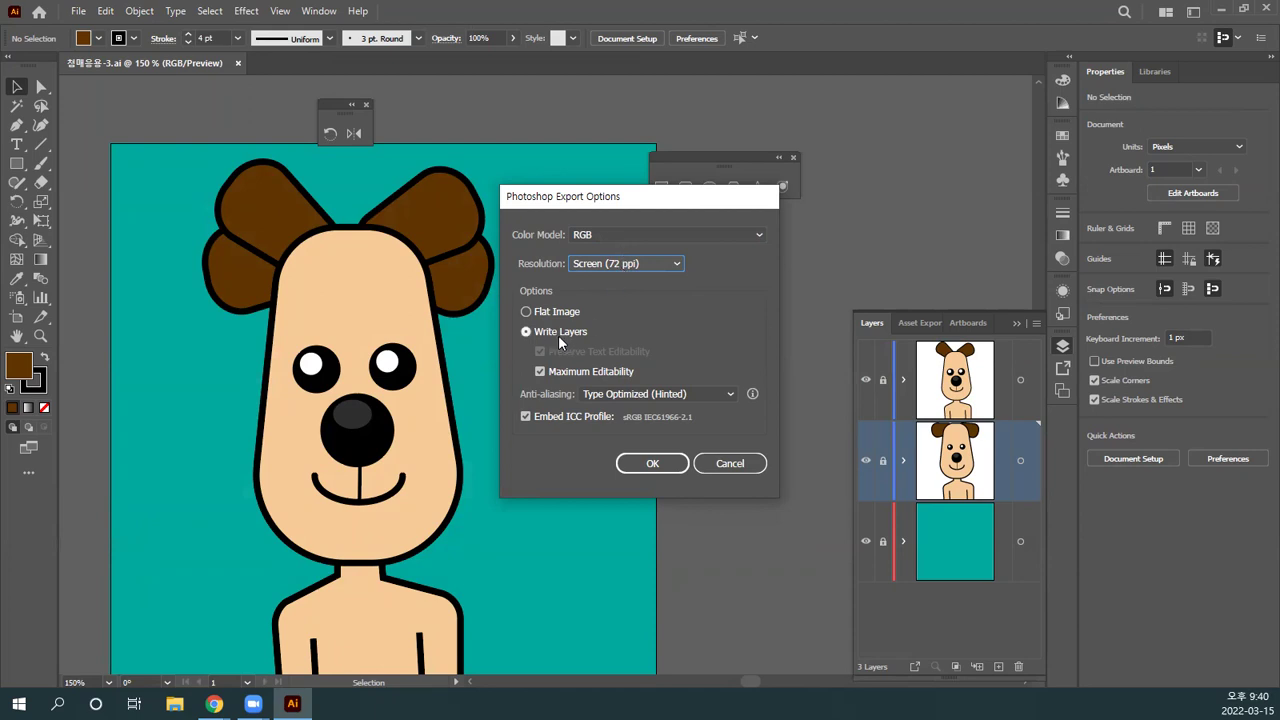
left_click(650, 462)
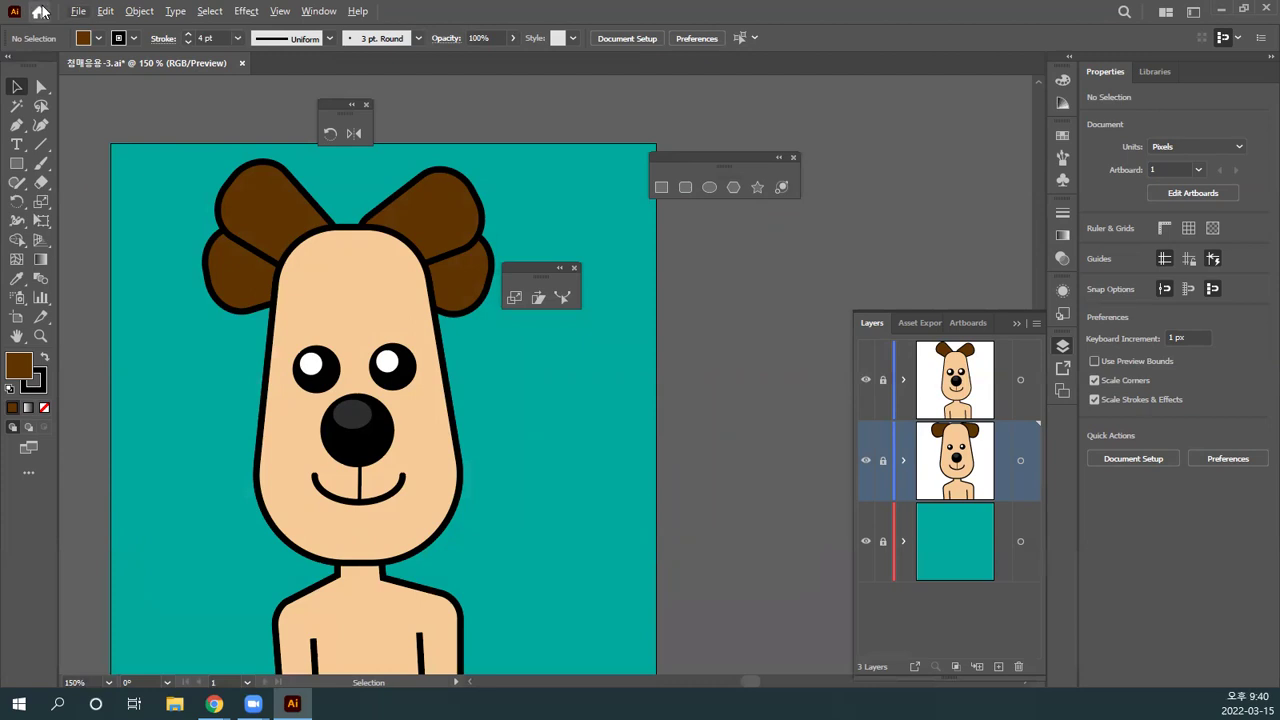
Step: Save the document again in its legacy format and quit Illustrator
left_click(77, 11)
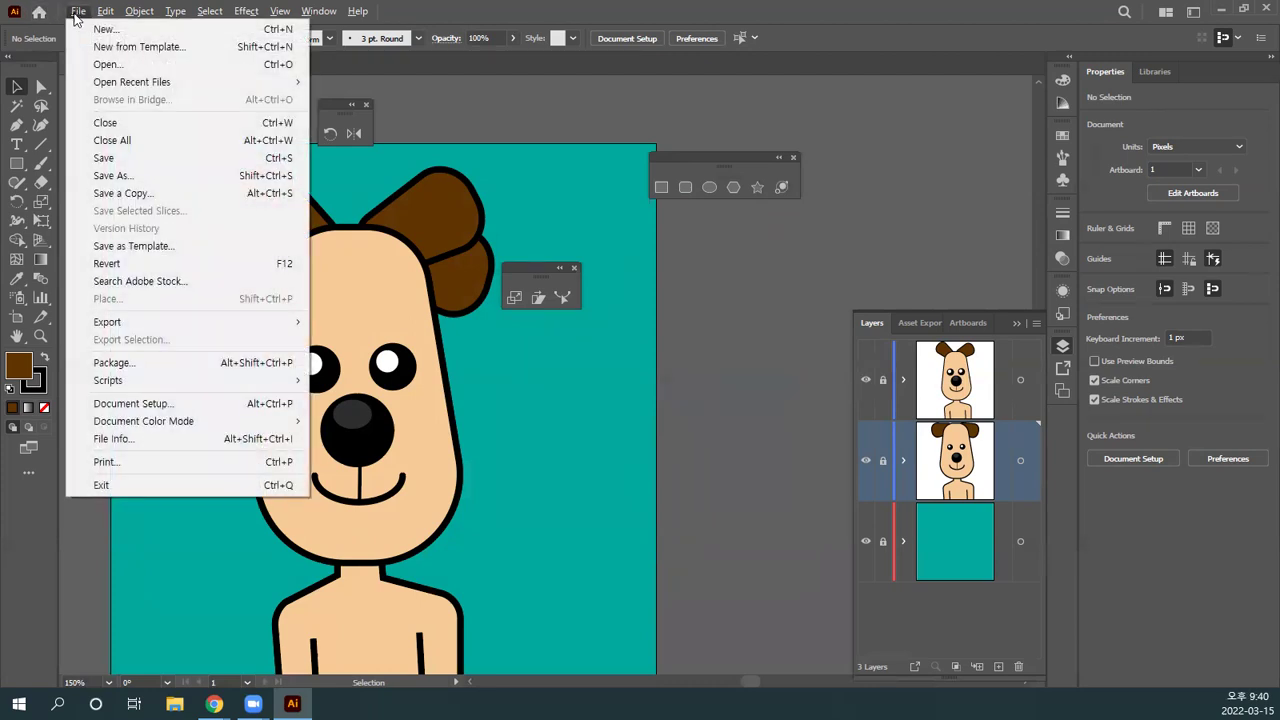
left_click(101, 158)
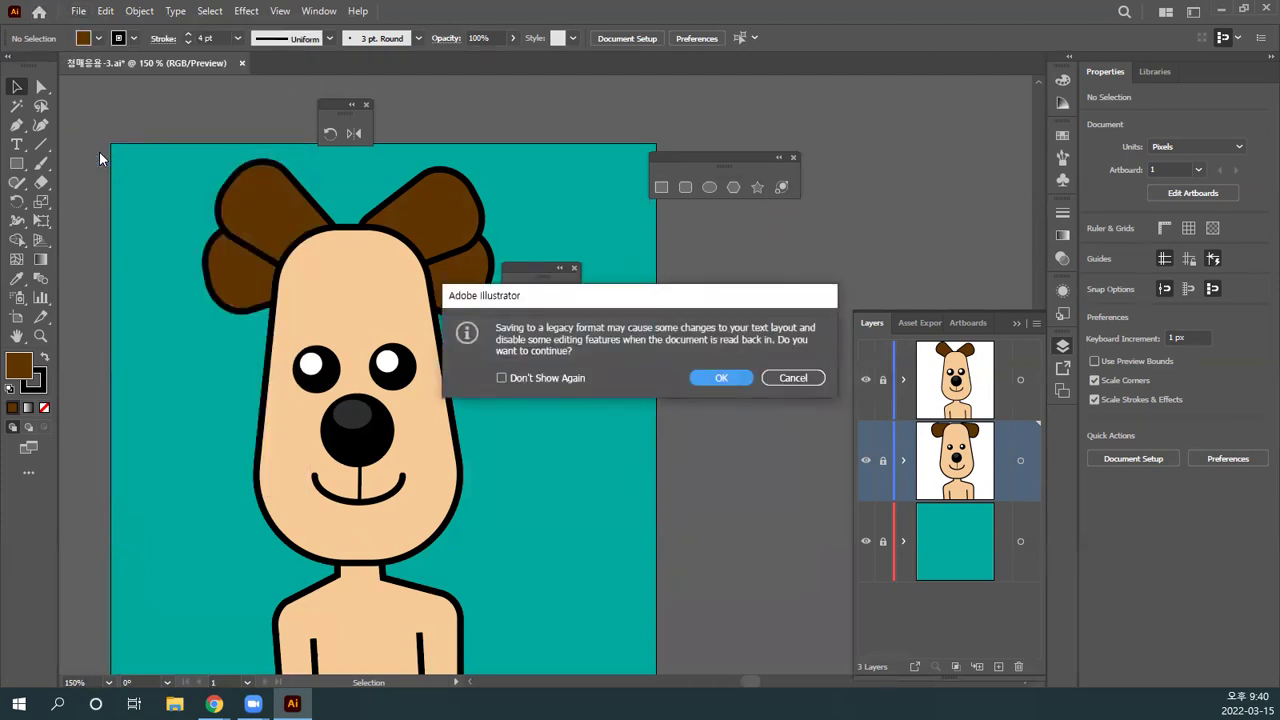
left_click(729, 379)
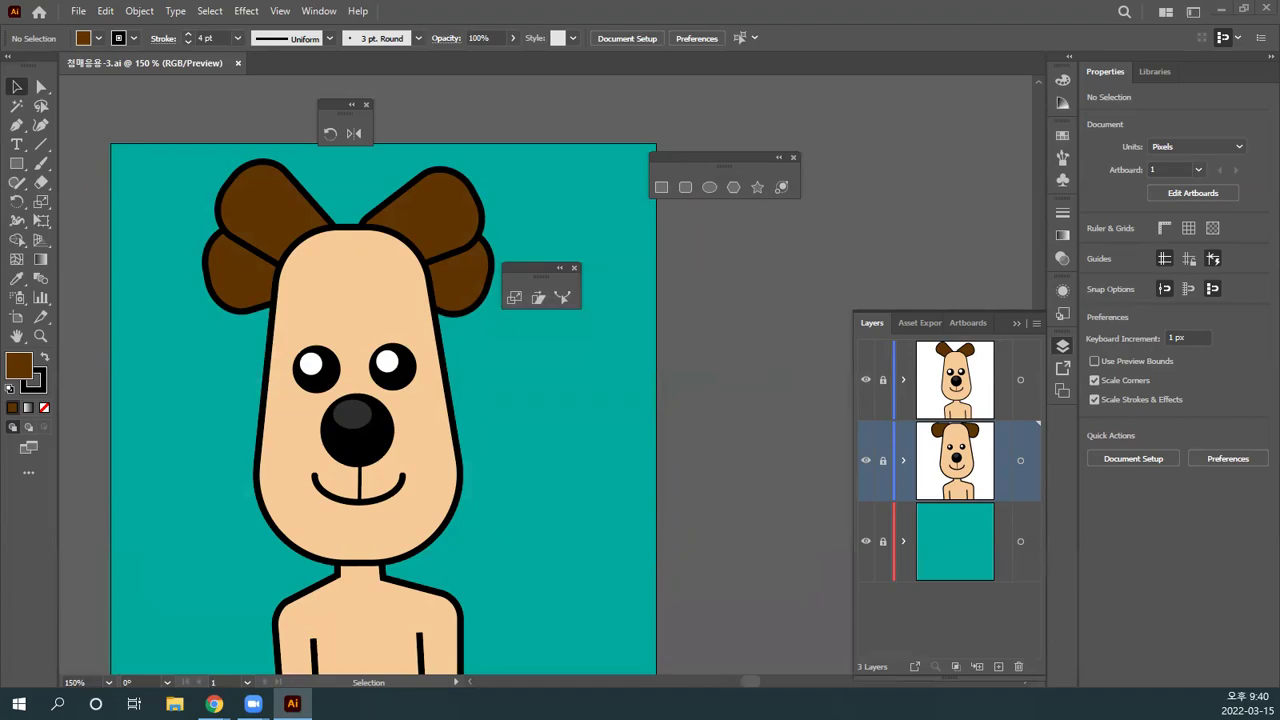
key("ctrl+q")
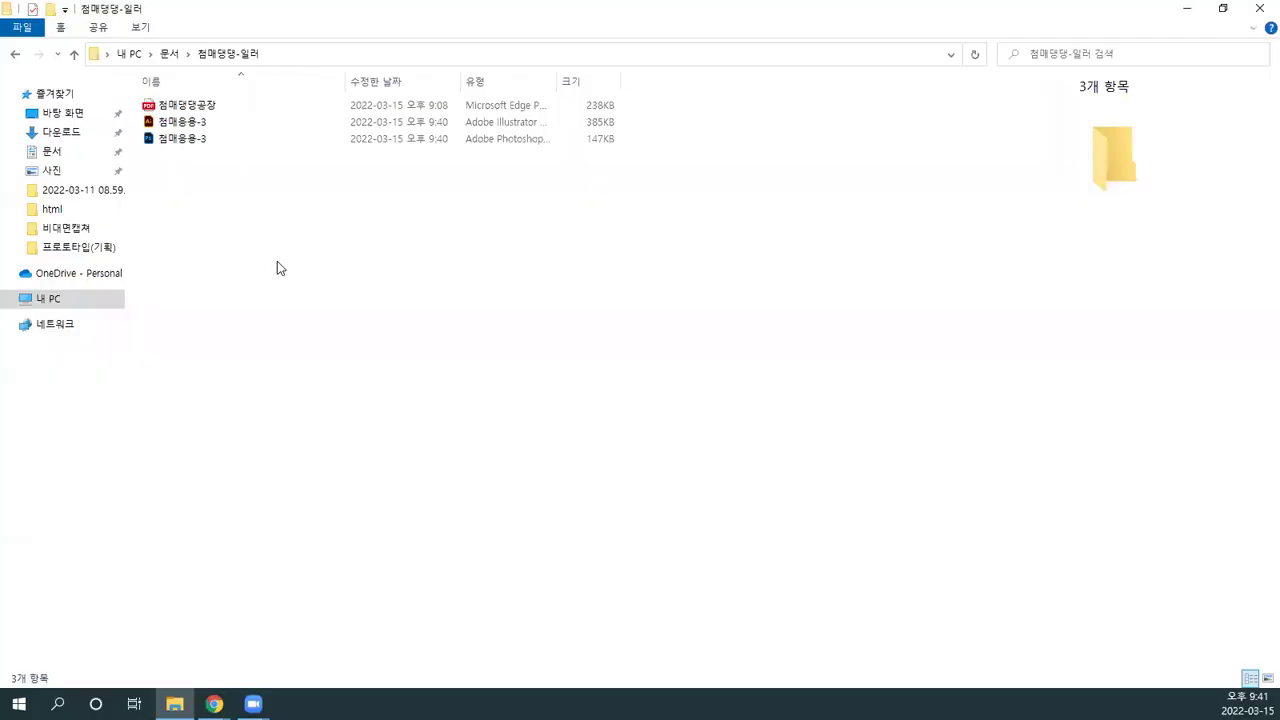
Step: Open the exported 점매응용-3 PSD from the 점매댕댕-일러 folder in Photoshop
key("alt")
left_click(183, 141)
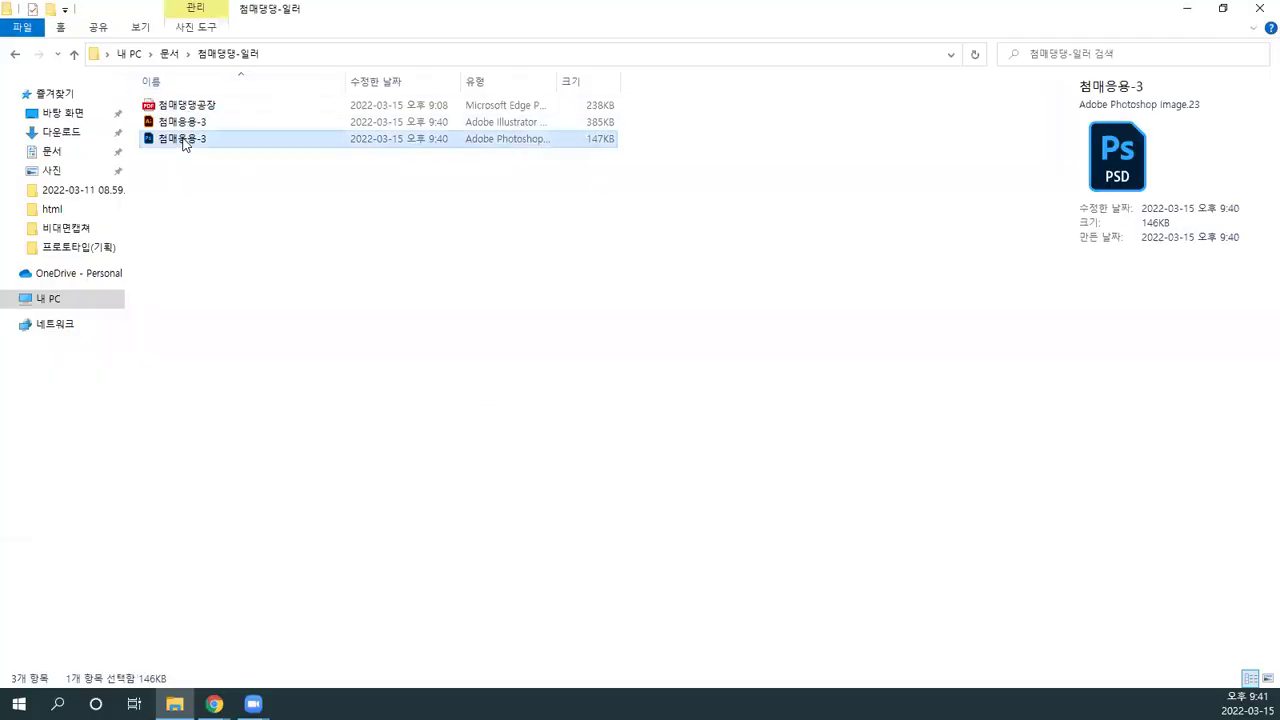
double_click(183, 141)
key("alt")
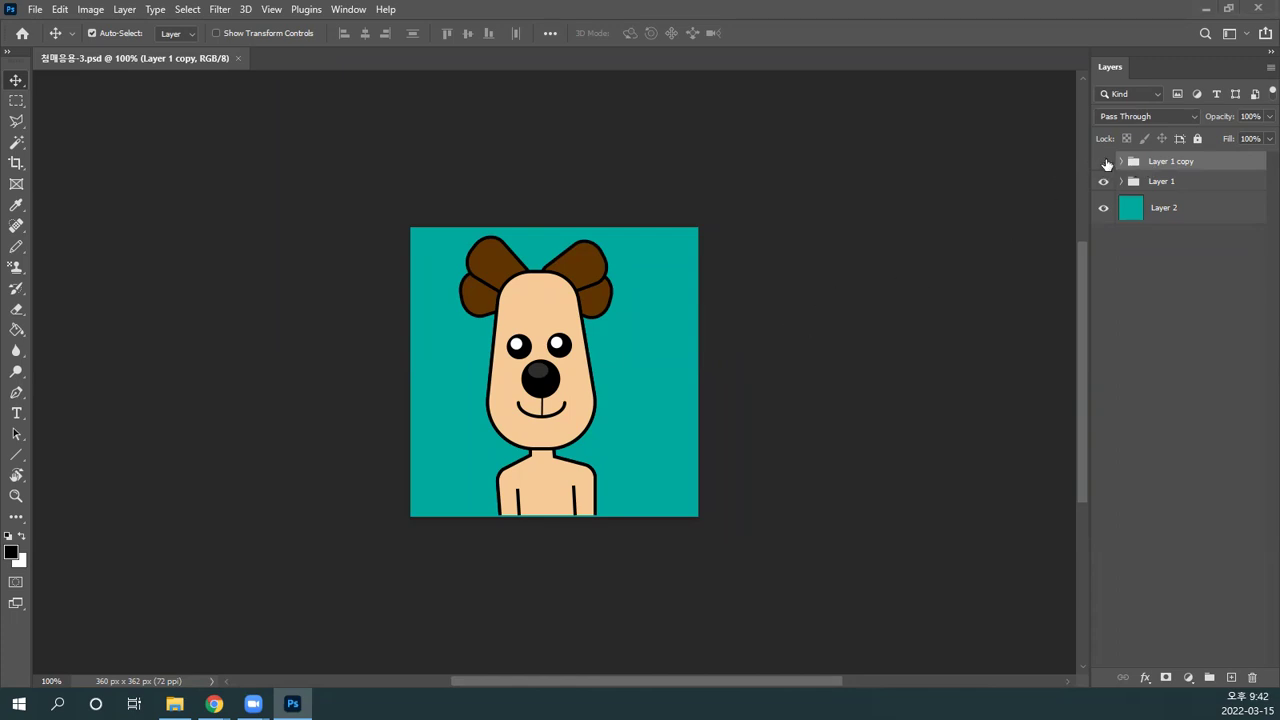
Step: Toggle the visibility of the Layer 1 and Layer 1 copy groups to preview both poses, and leave Layer 1 copy hidden
left_click(1103, 161)
left_click(1103, 181)
left_click(1103, 181)
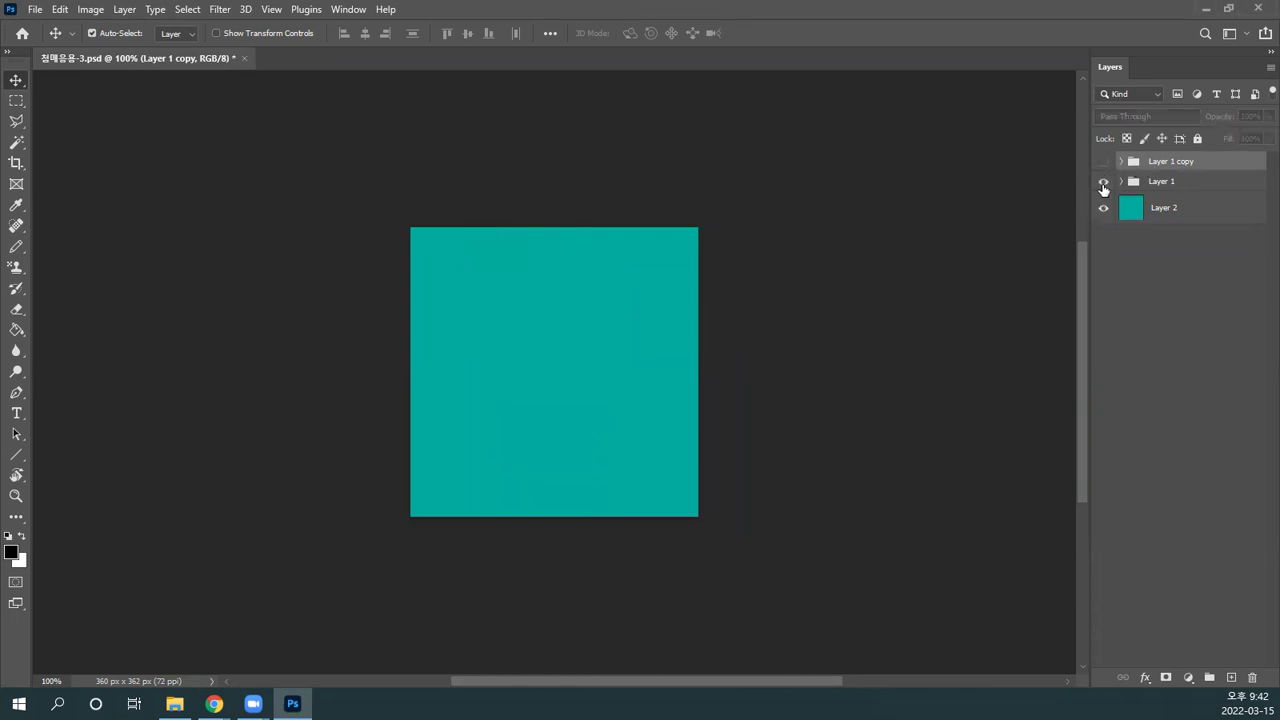
left_click(1103, 162)
left_click(1103, 162)
left_click(1103, 162)
left_click(1103, 162)
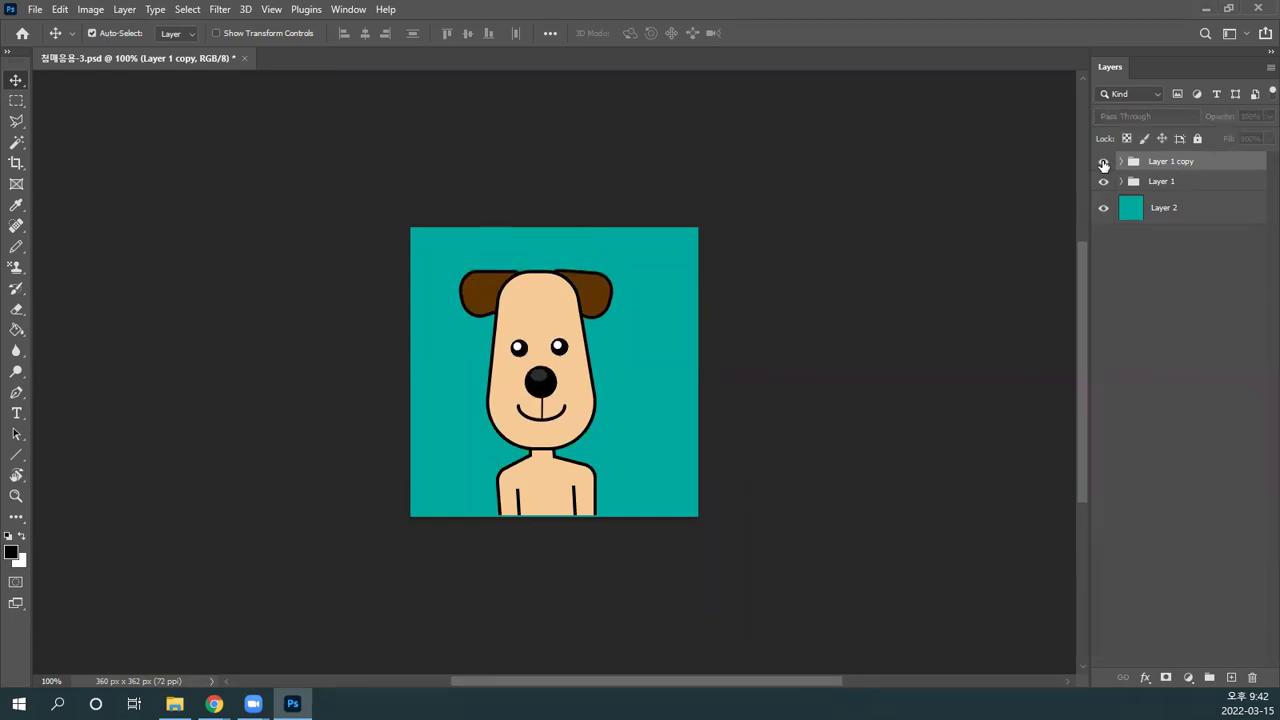
left_click(1103, 162)
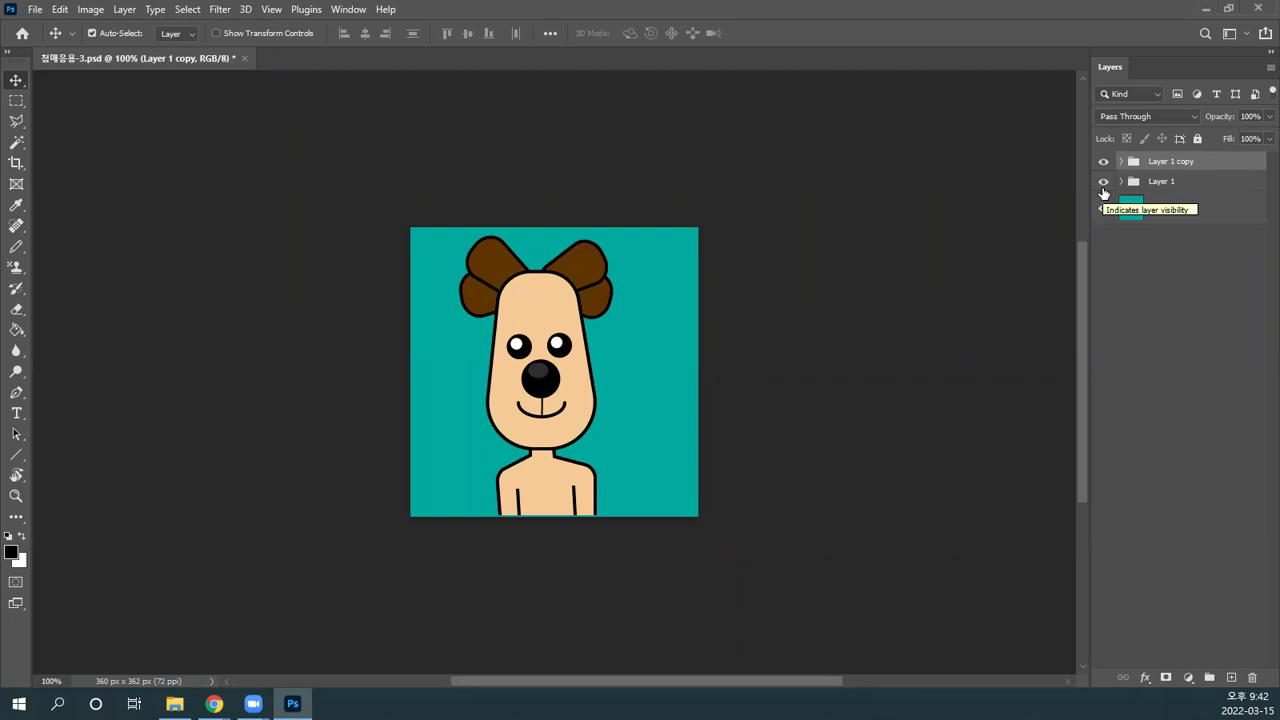
left_click(1103, 163)
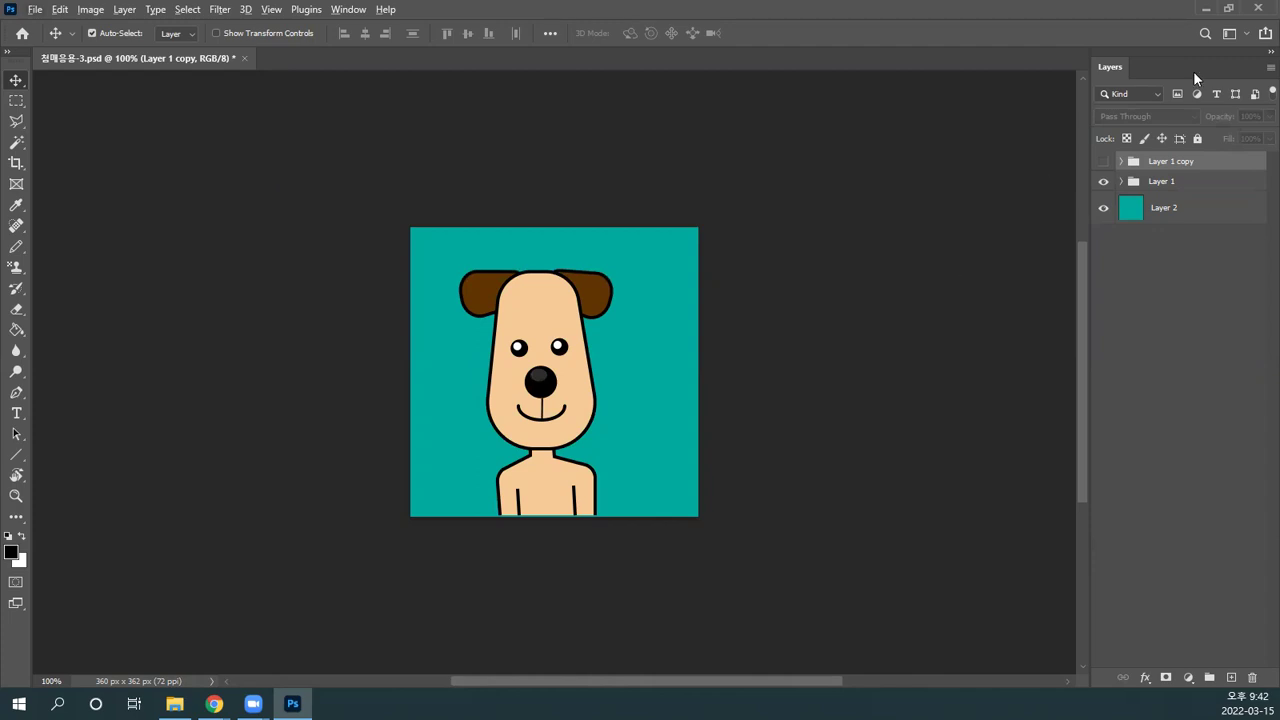
Step: Switch to the Motion workspace
left_click(1248, 36)
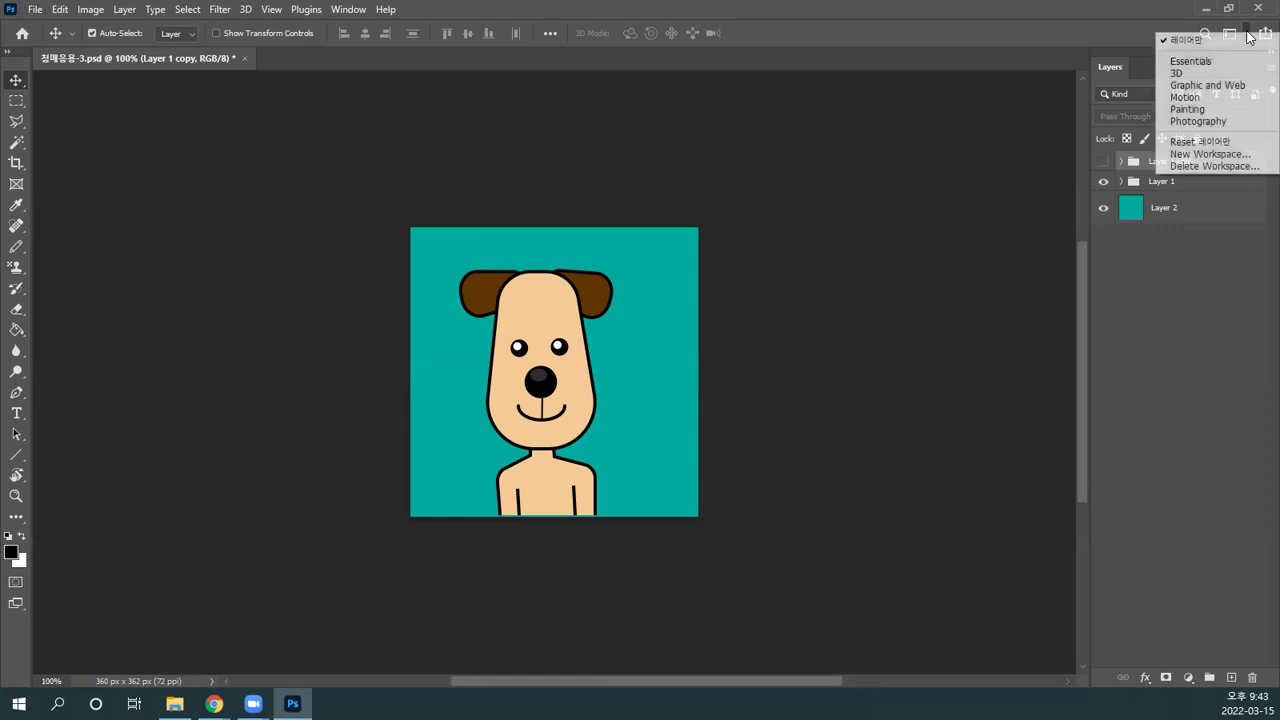
left_click(1230, 36)
left_click(1230, 36)
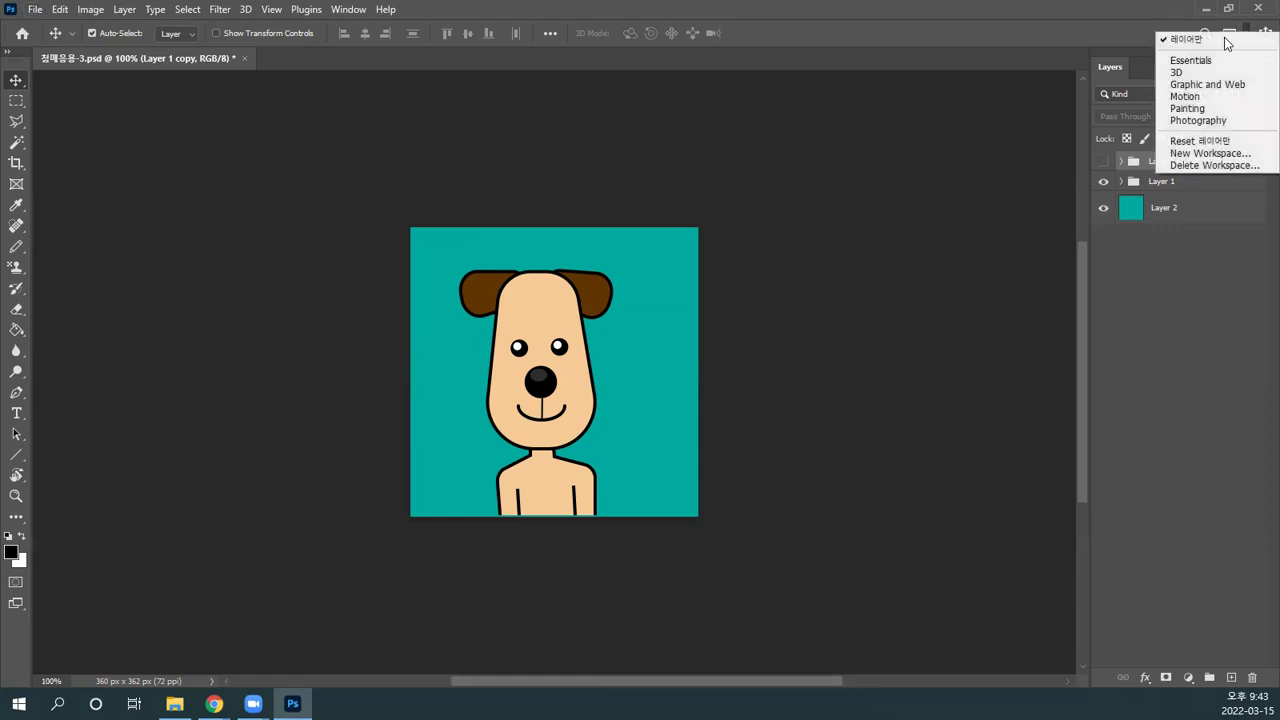
left_click(1205, 97)
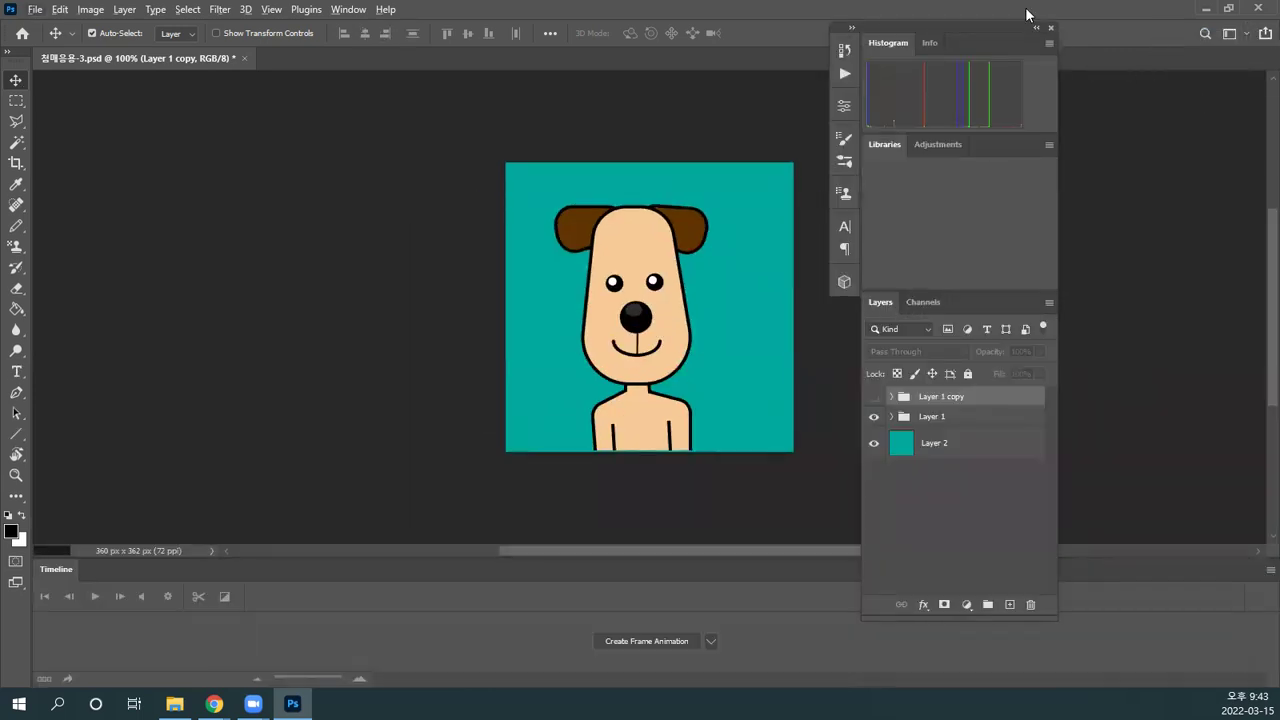
left_click(1050, 28)
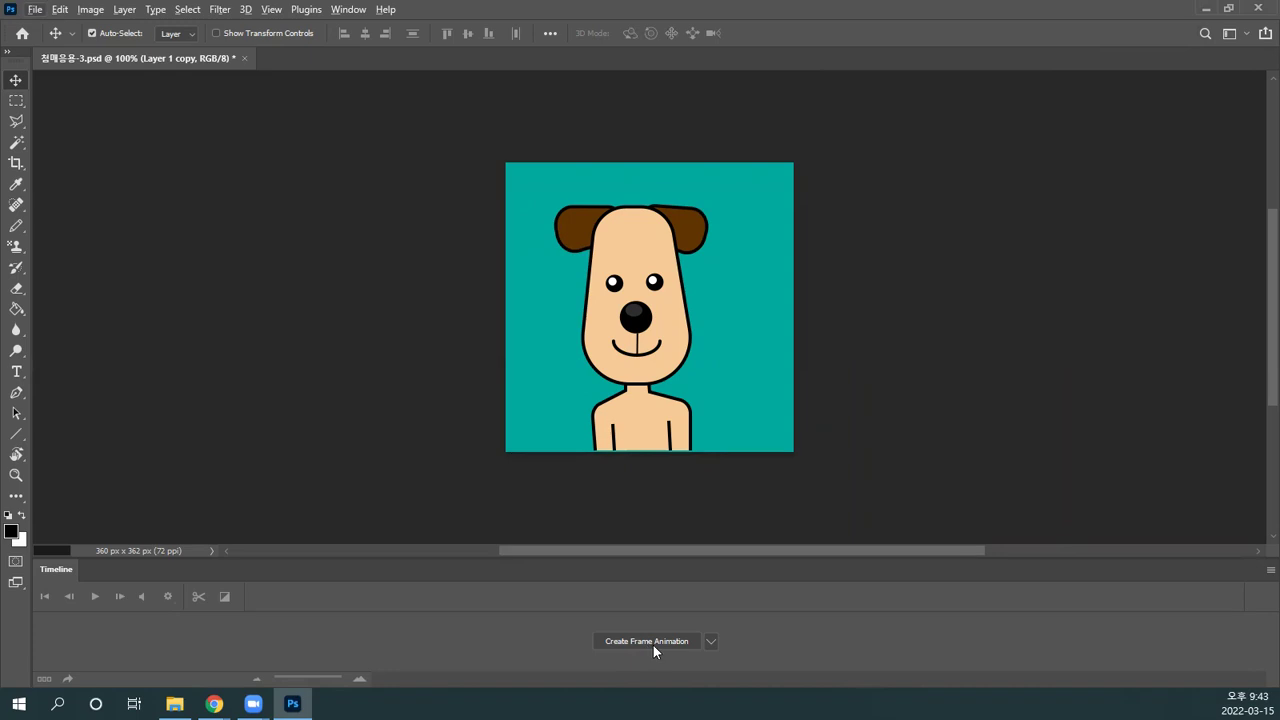
left_click(709, 641)
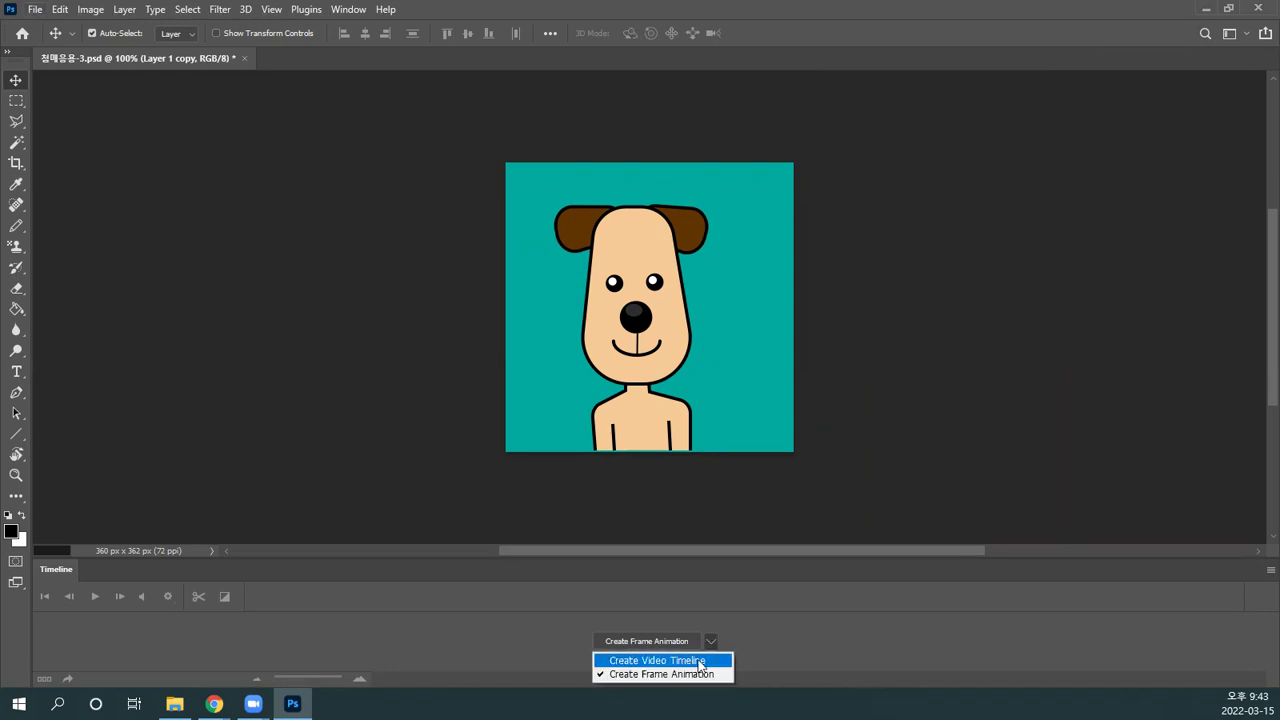
left_click(678, 663)
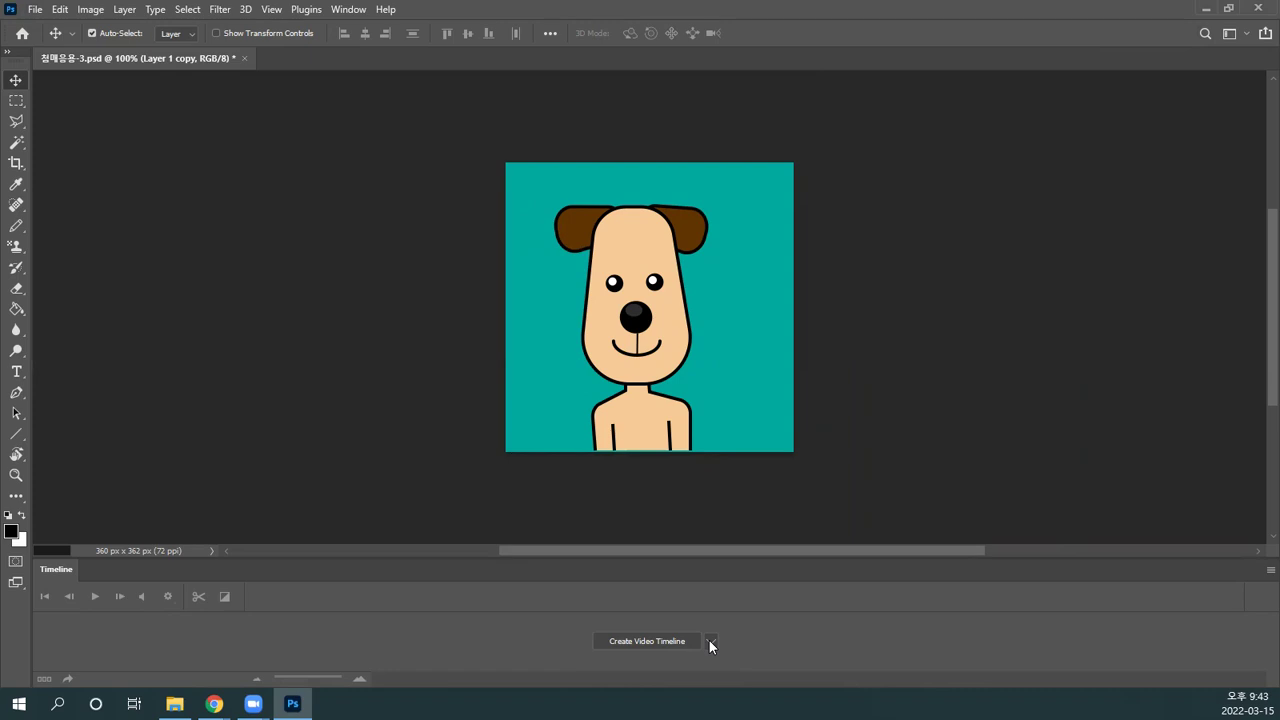
left_click(709, 641)
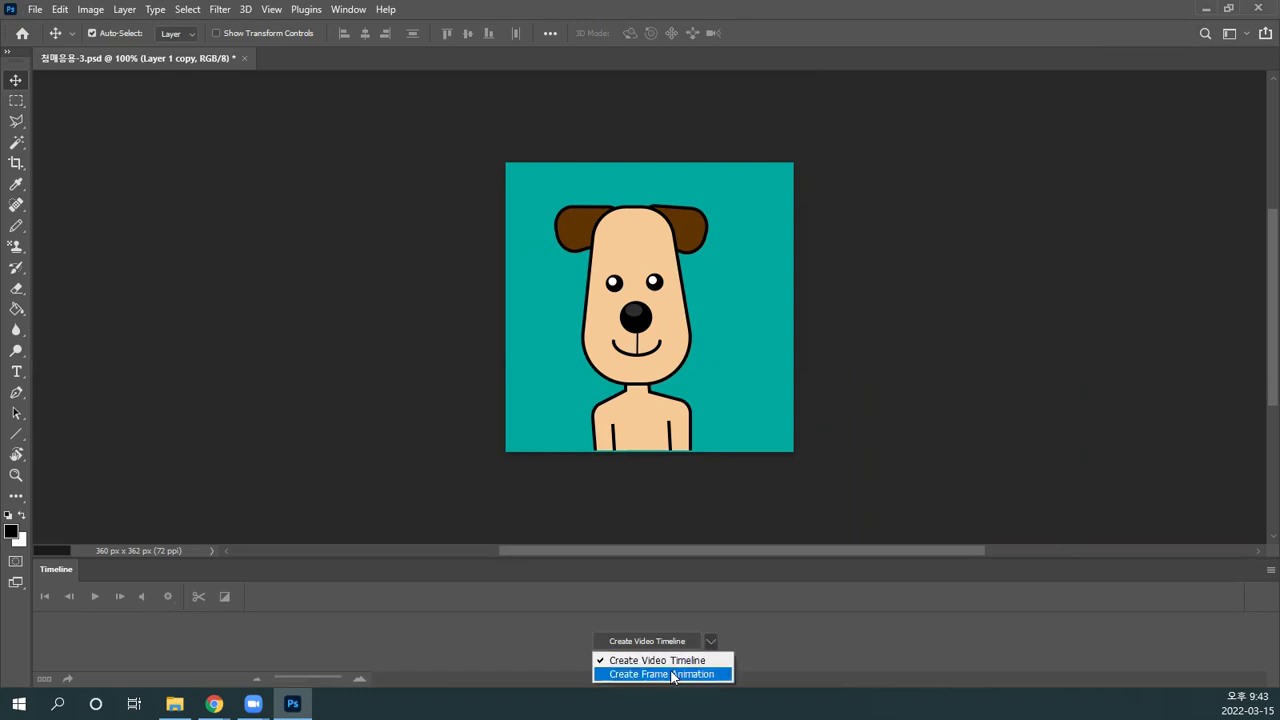
left_click(672, 675)
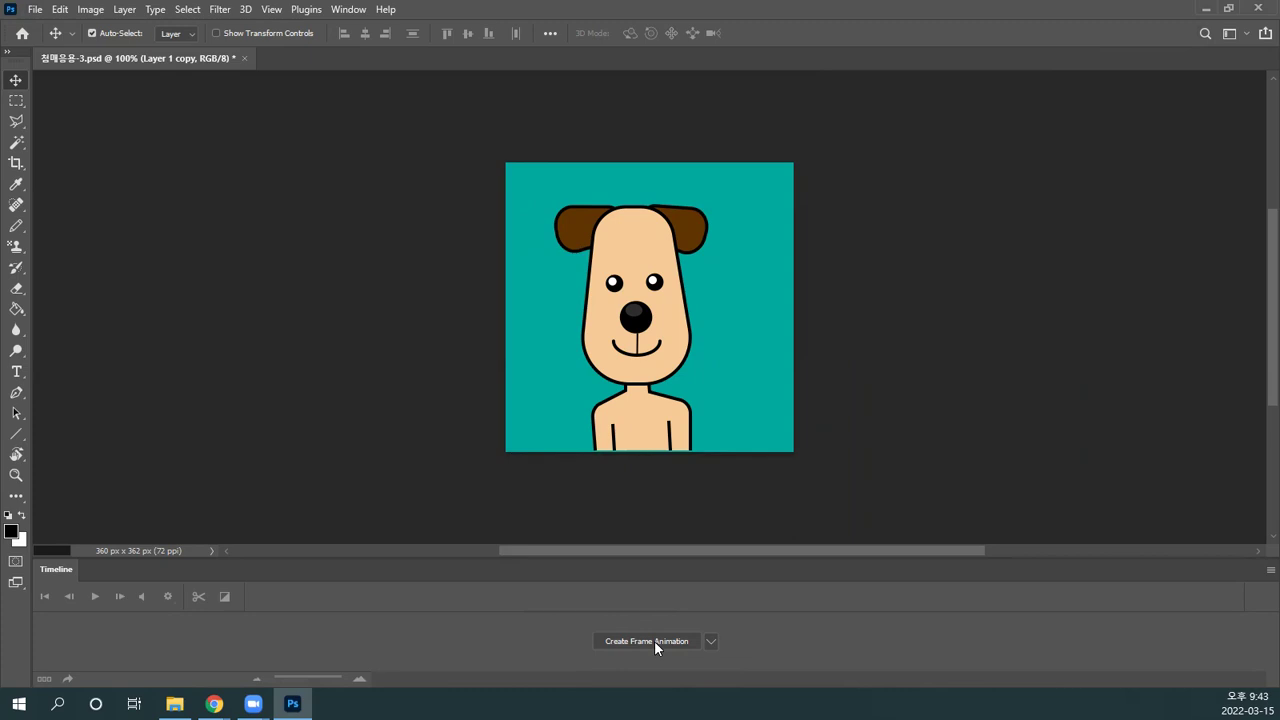
left_click(712, 641)
left_click(712, 641)
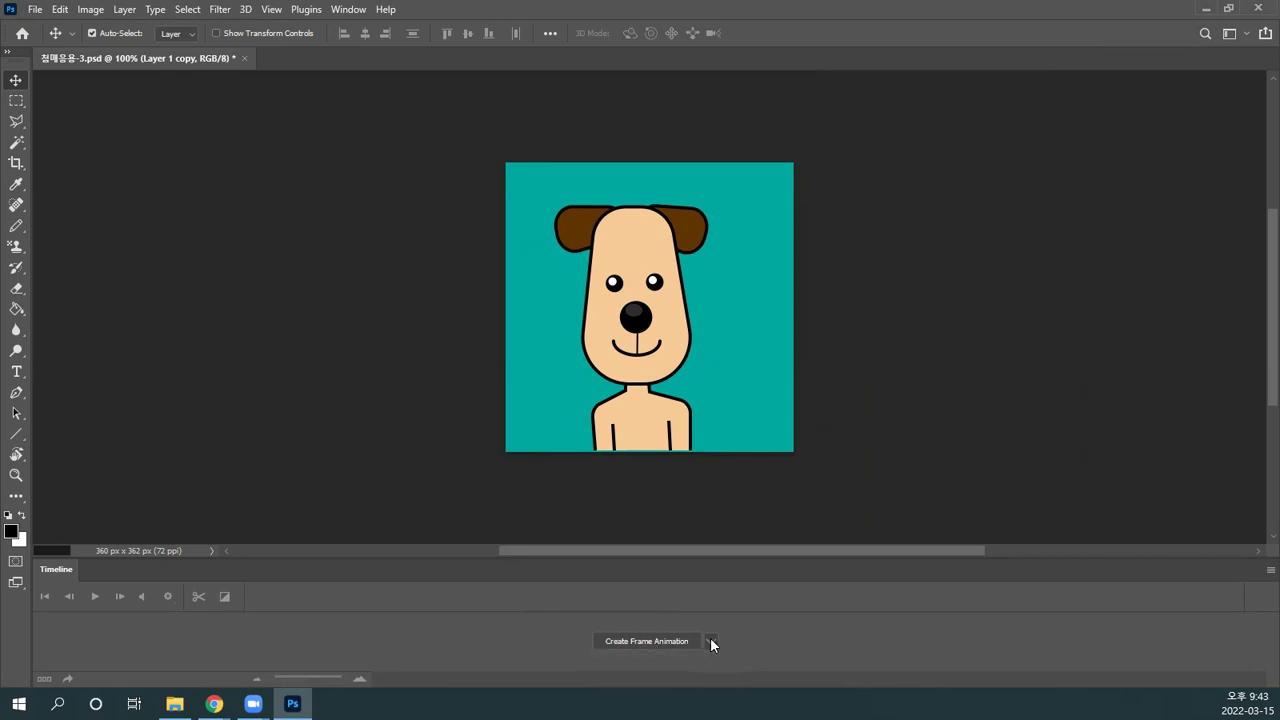
Step: Create a frame animation in the Timeline and set the first frame's delay to 0.2 seconds
left_click(648, 642)
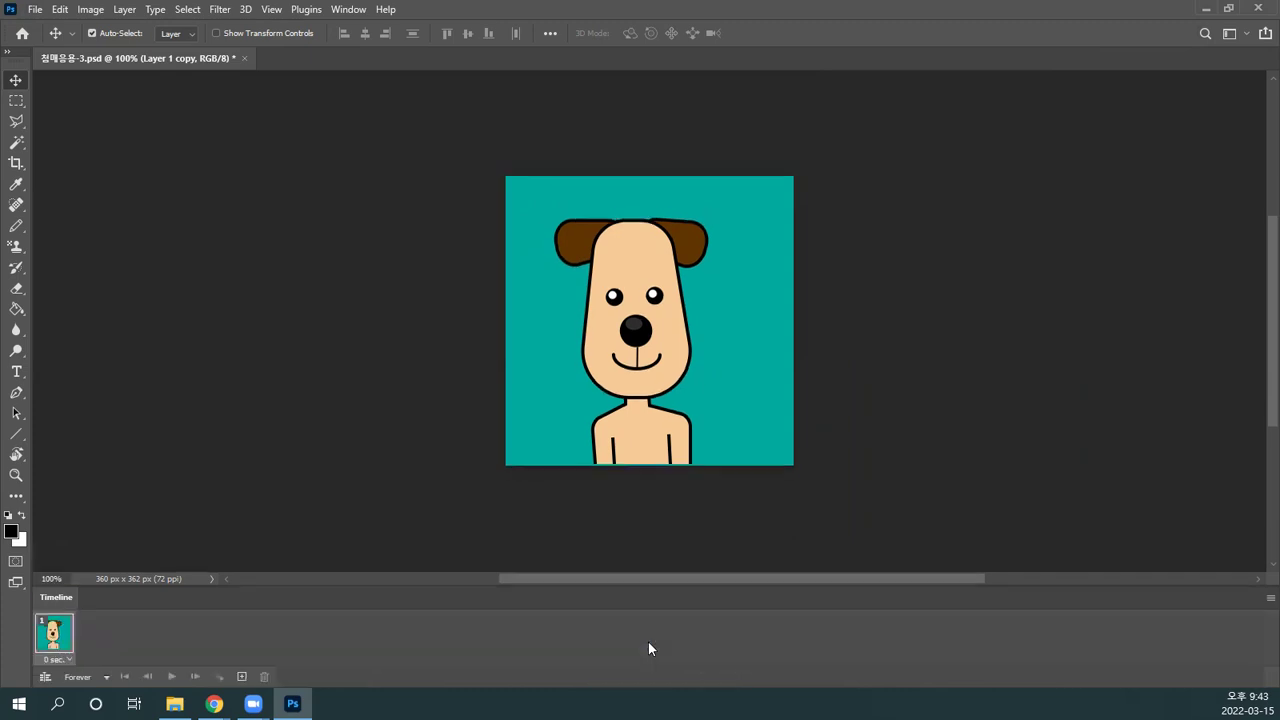
left_click(66, 661)
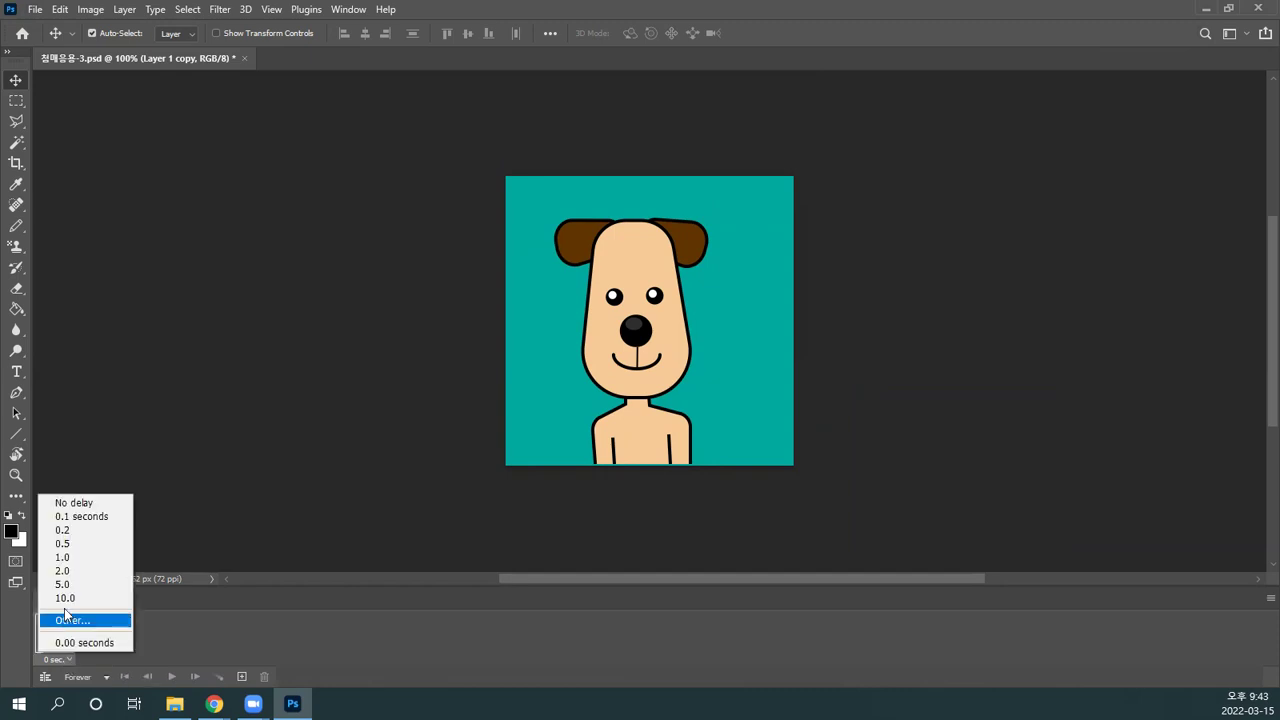
left_click(68, 532)
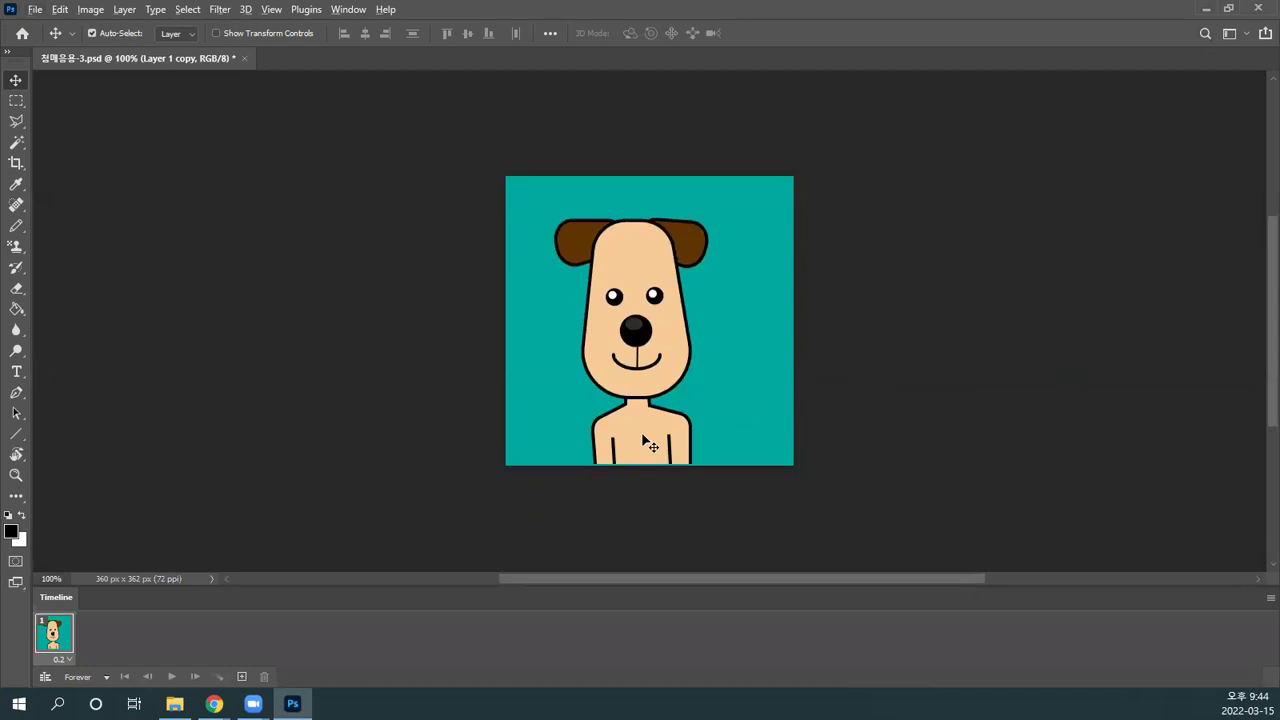
Step: Reopen the Layers panel, separate it from its floating group, close the other panels, and place it beside the artwork
left_click(938, 352)
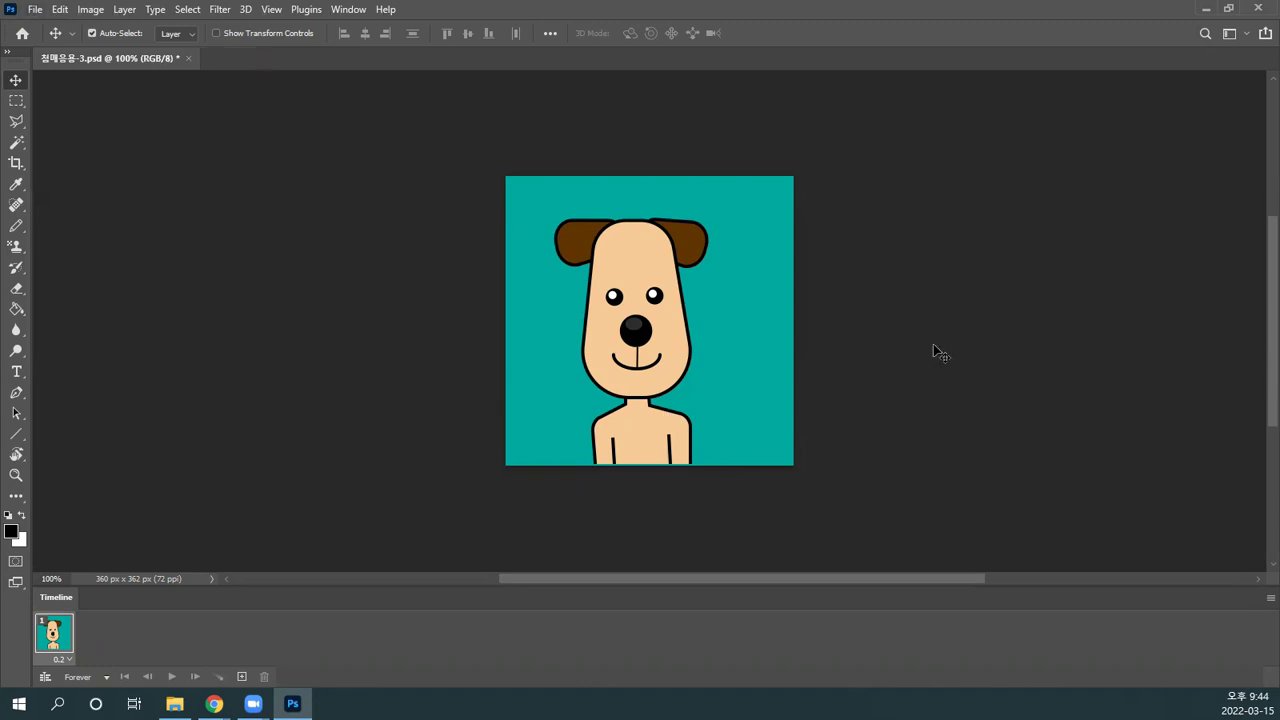
key("F7")
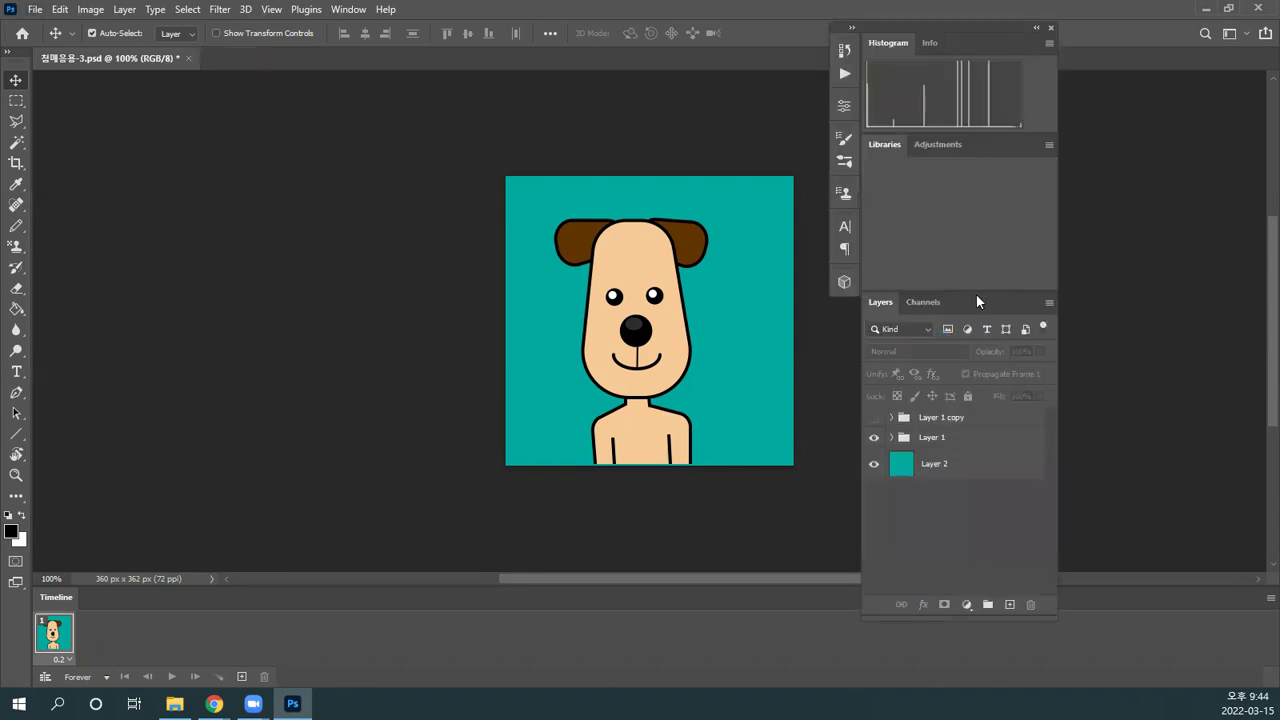
left_click_drag(880, 301, 301, 149)
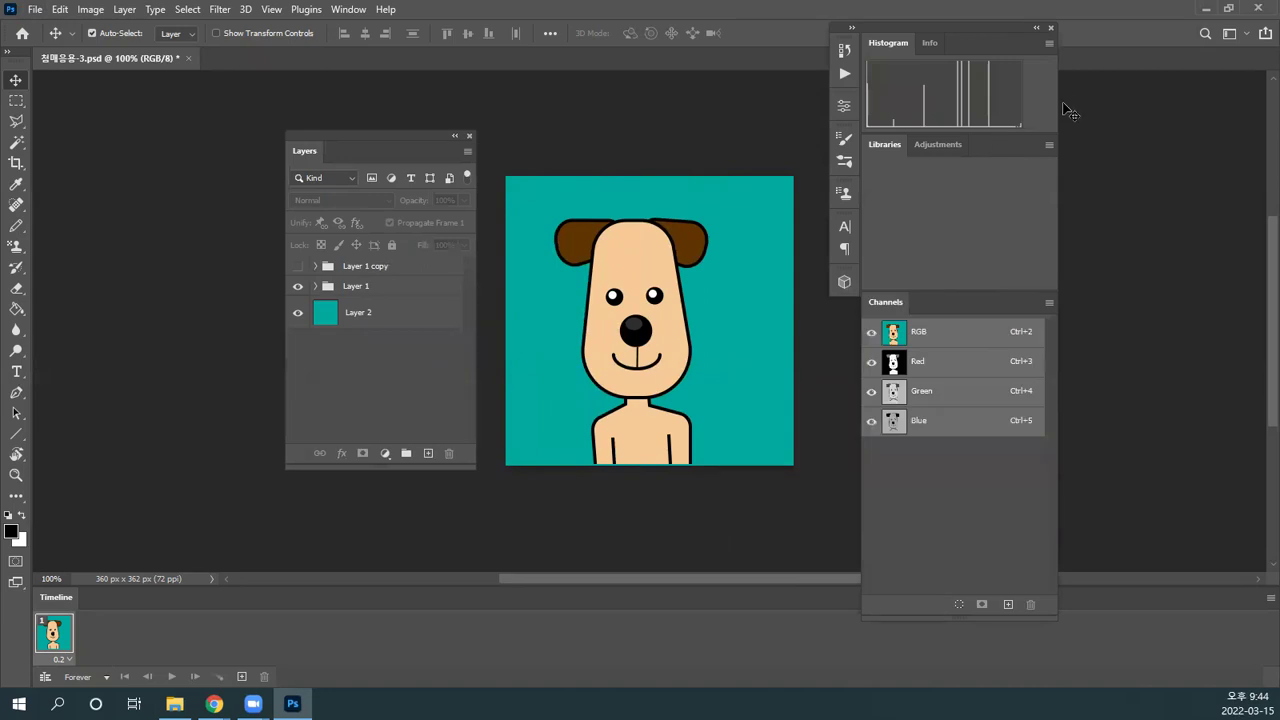
left_click(1051, 27)
left_click_drag(414, 132, 1120, 140)
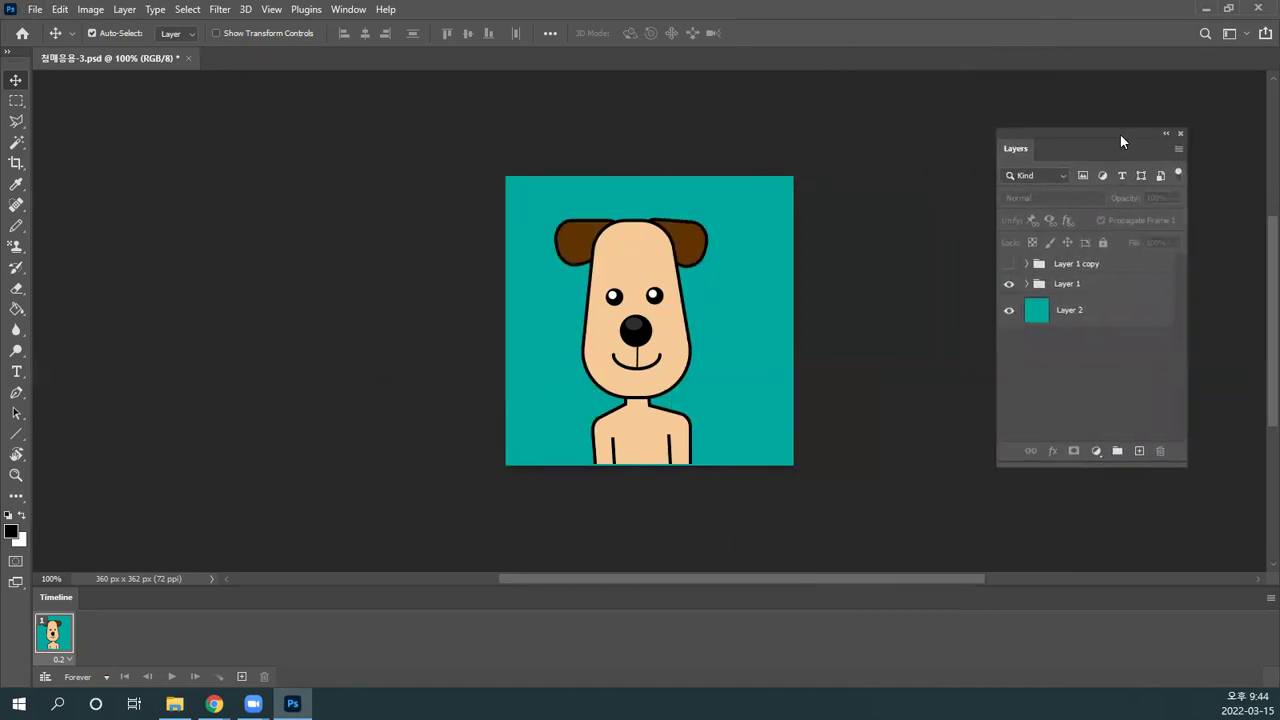
Step: Nudge the Layer 1 group down 3 px so the dog's body reaches the canvas's lower edge
left_click(1076, 286)
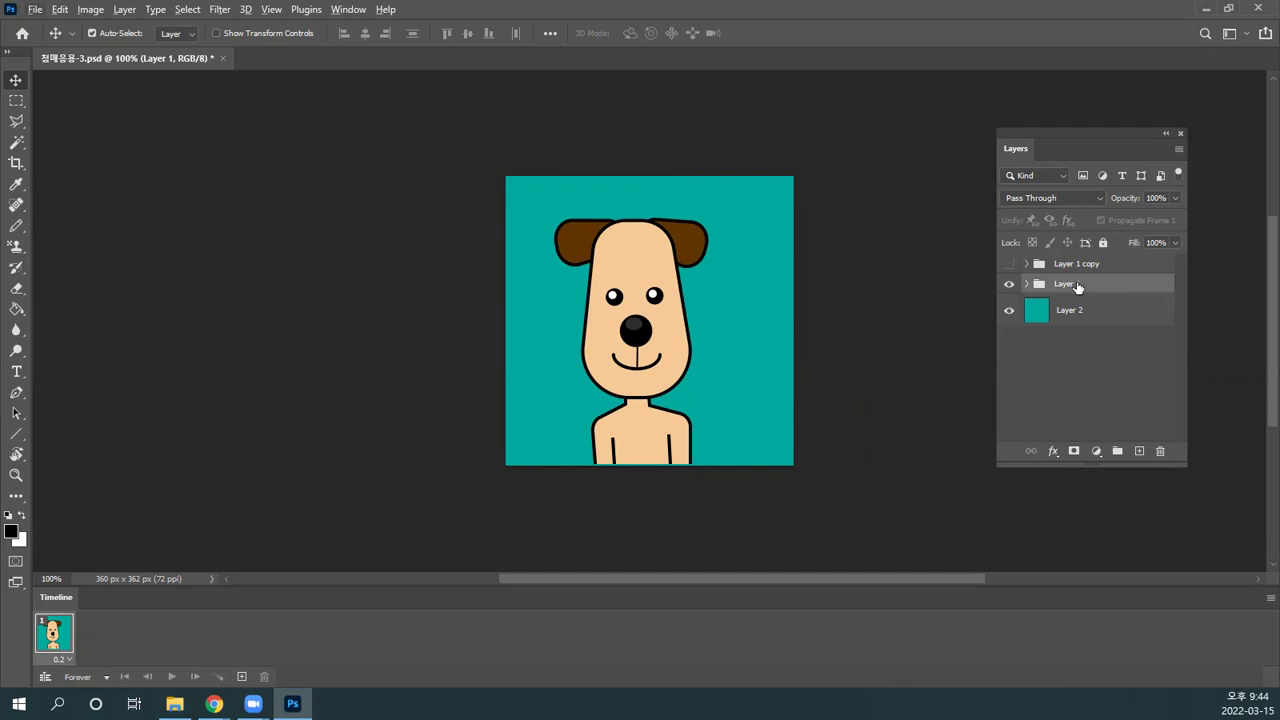
key("ctrl+plus")
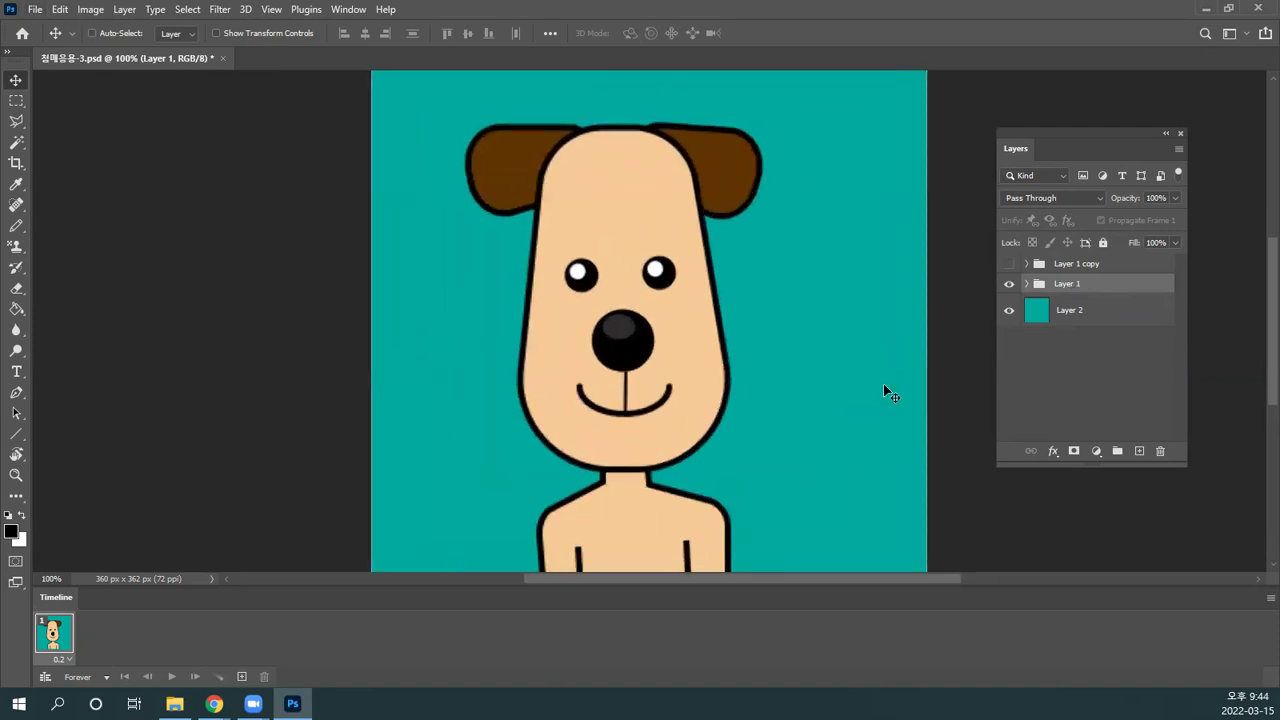
left_click_drag(849, 391, 814, 223)
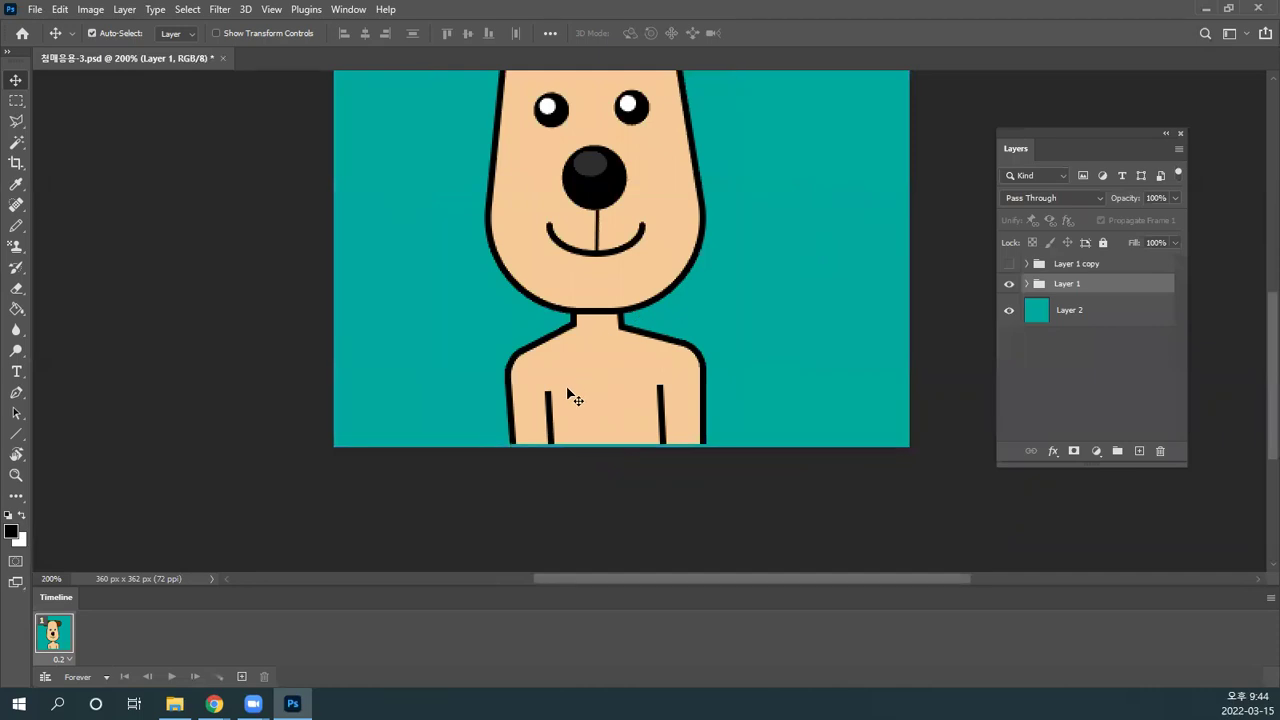
key("Down")
key("Down")
key("Down")
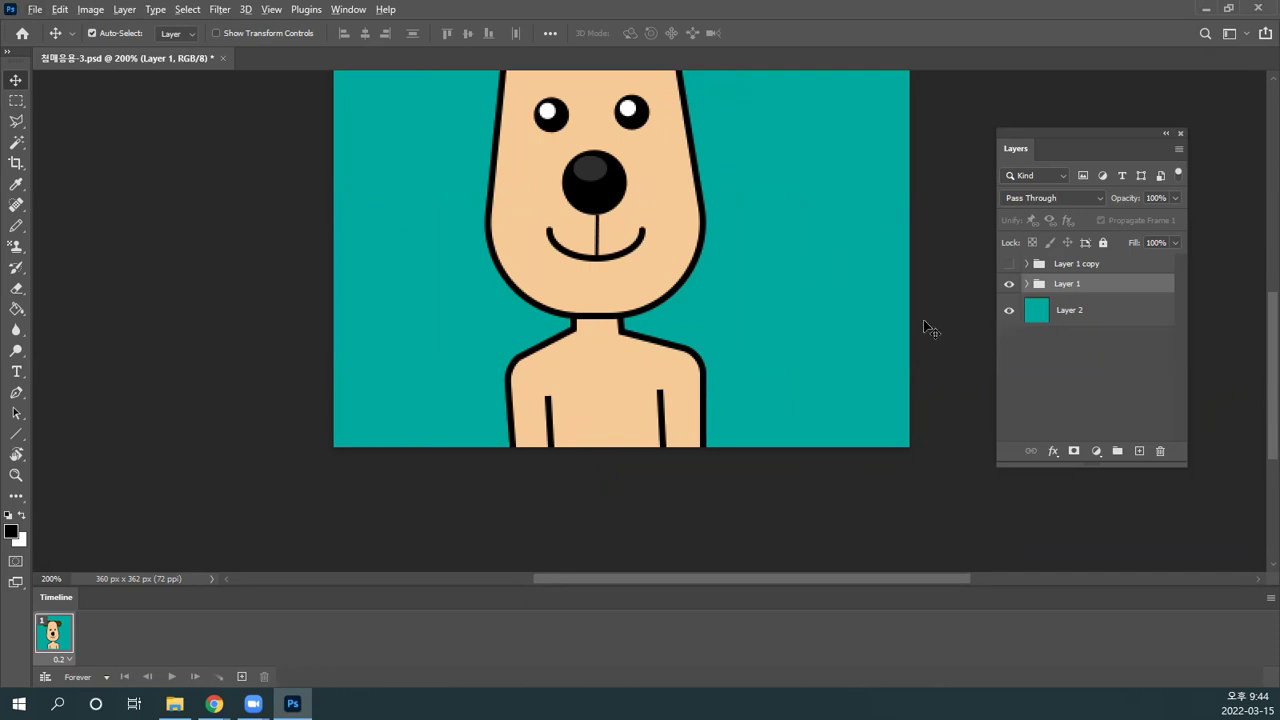
key("ctrl+0")
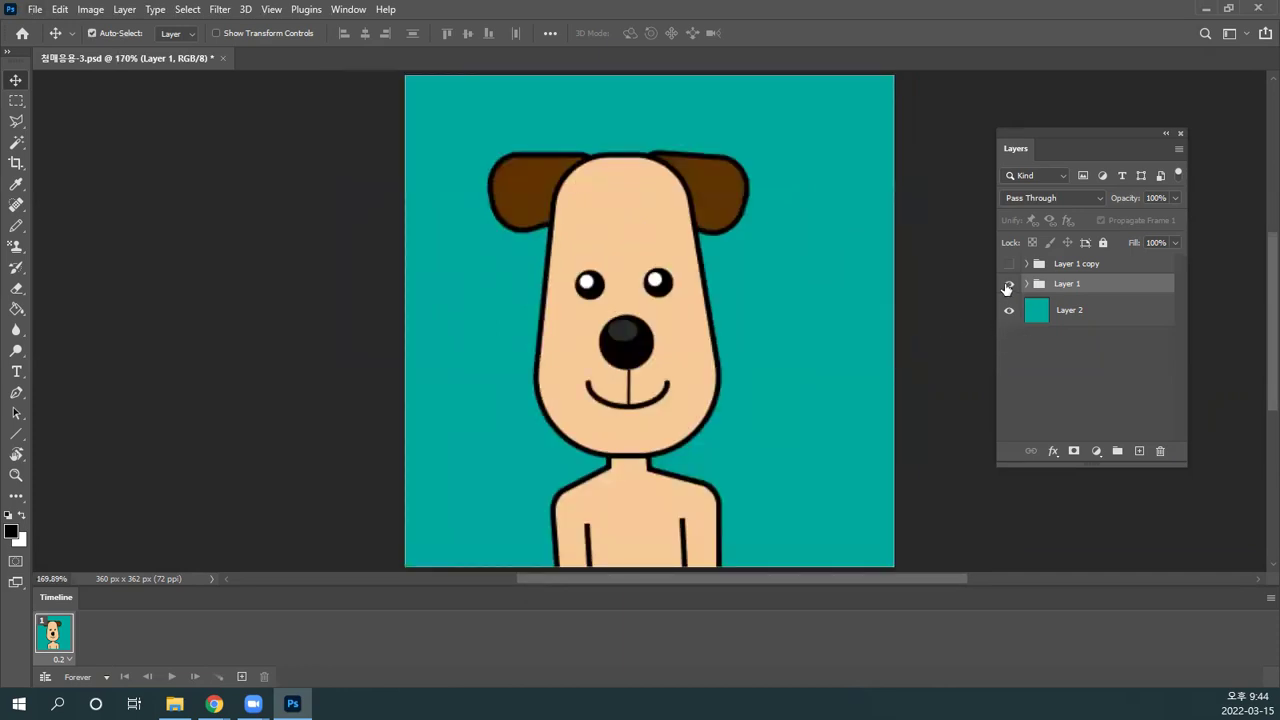
Step: Hide Layer 1, show Layer 1 copy, and nudge the copy down so its body reaches the canvas's lower edge
left_click(1008, 287)
left_click(1008, 263)
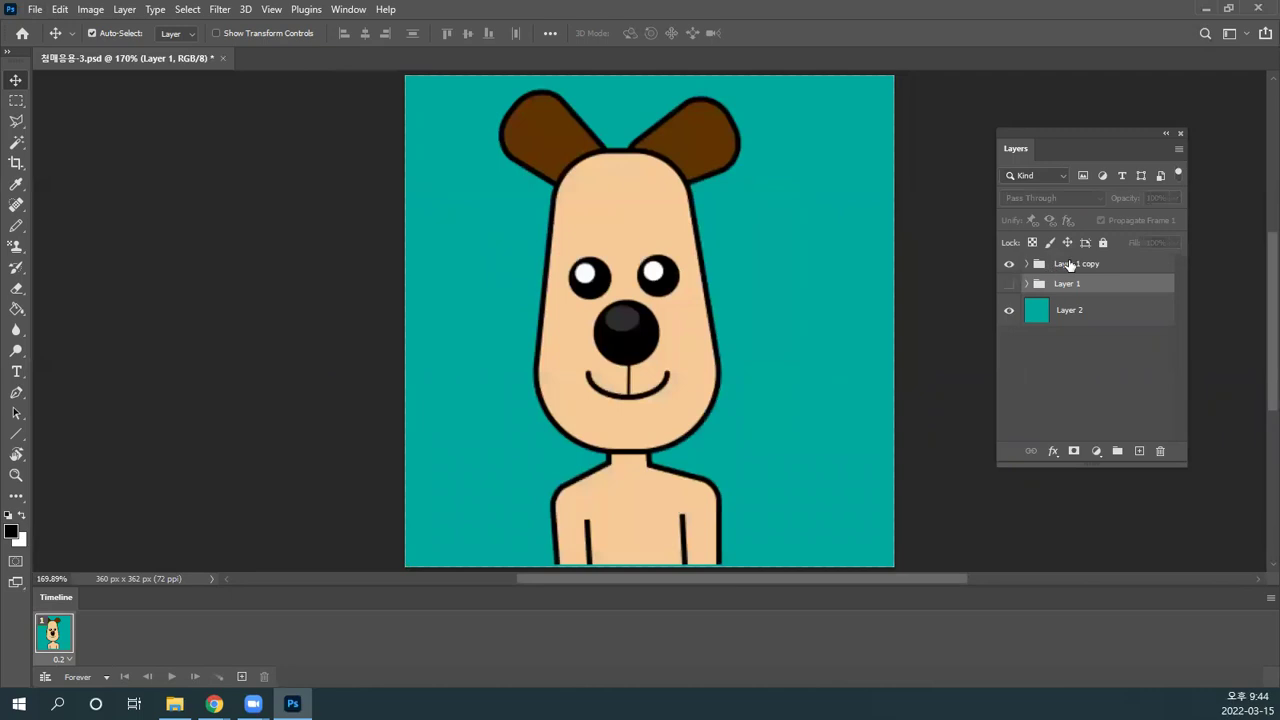
left_click(1070, 264)
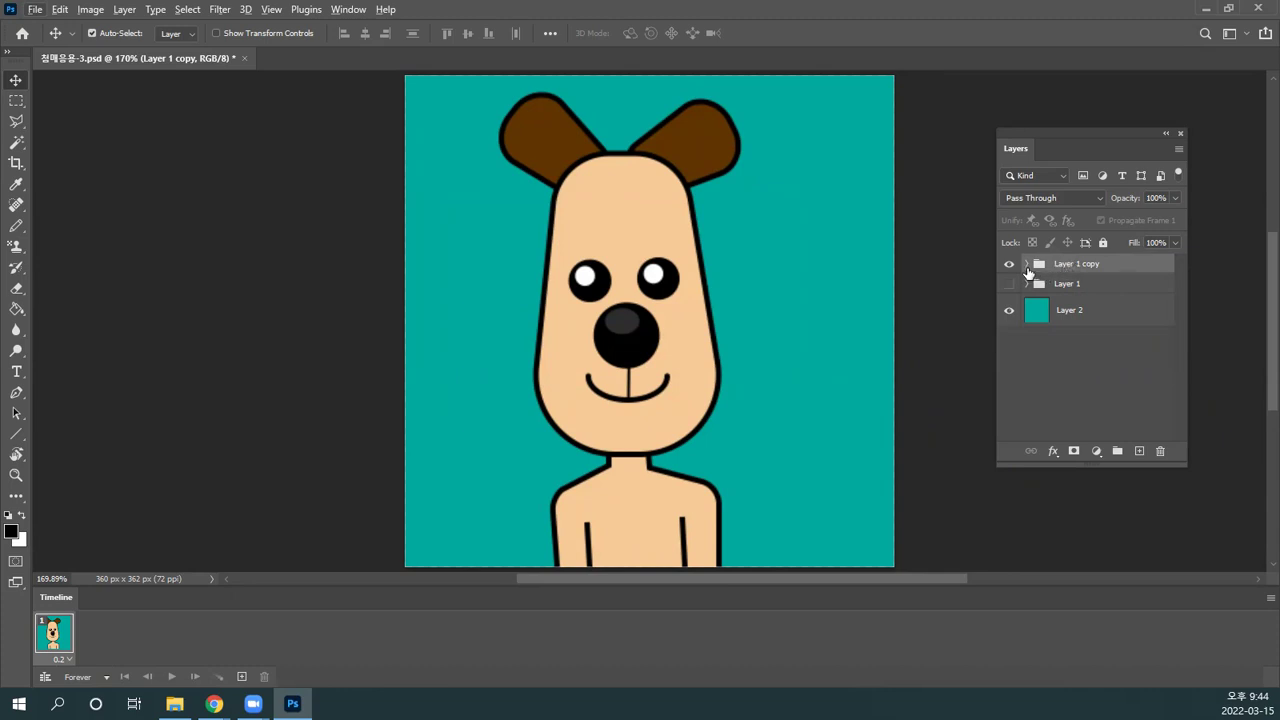
Step: Check the contents of the Layer 1 copy group and merge the group into a single layer
left_click(1026, 264)
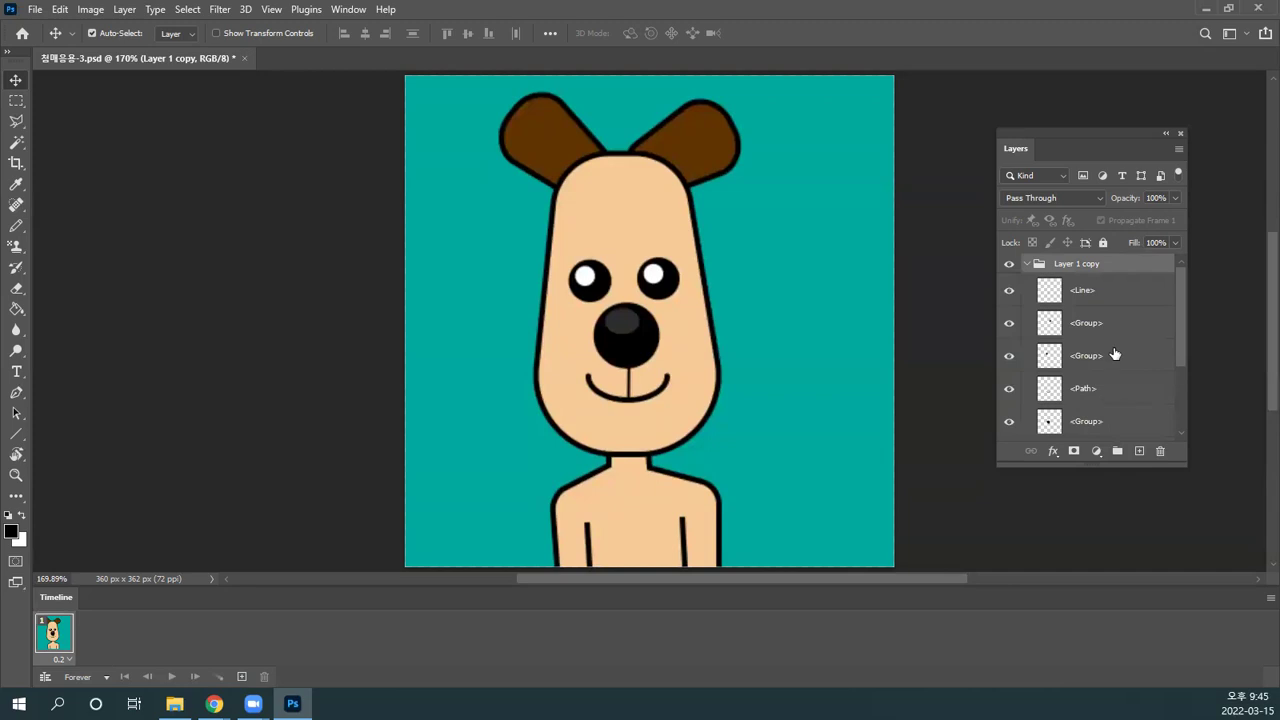
left_click(1026, 264)
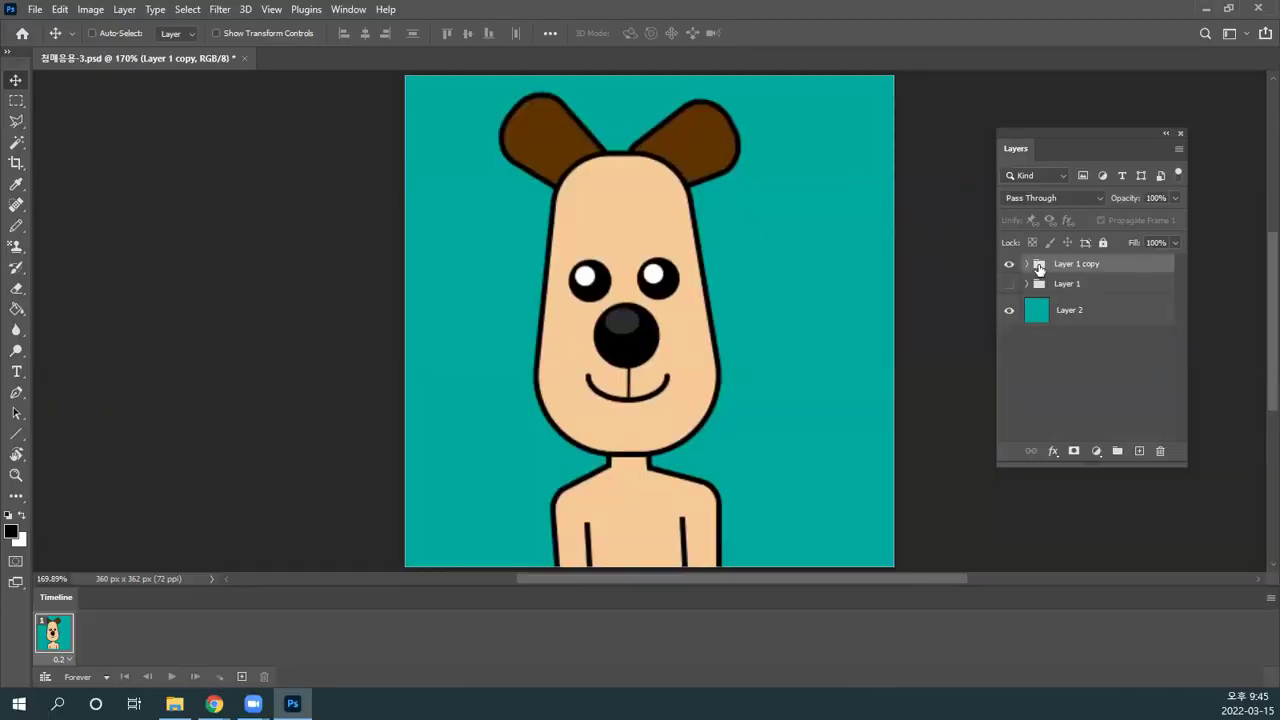
key("ctrl+e")
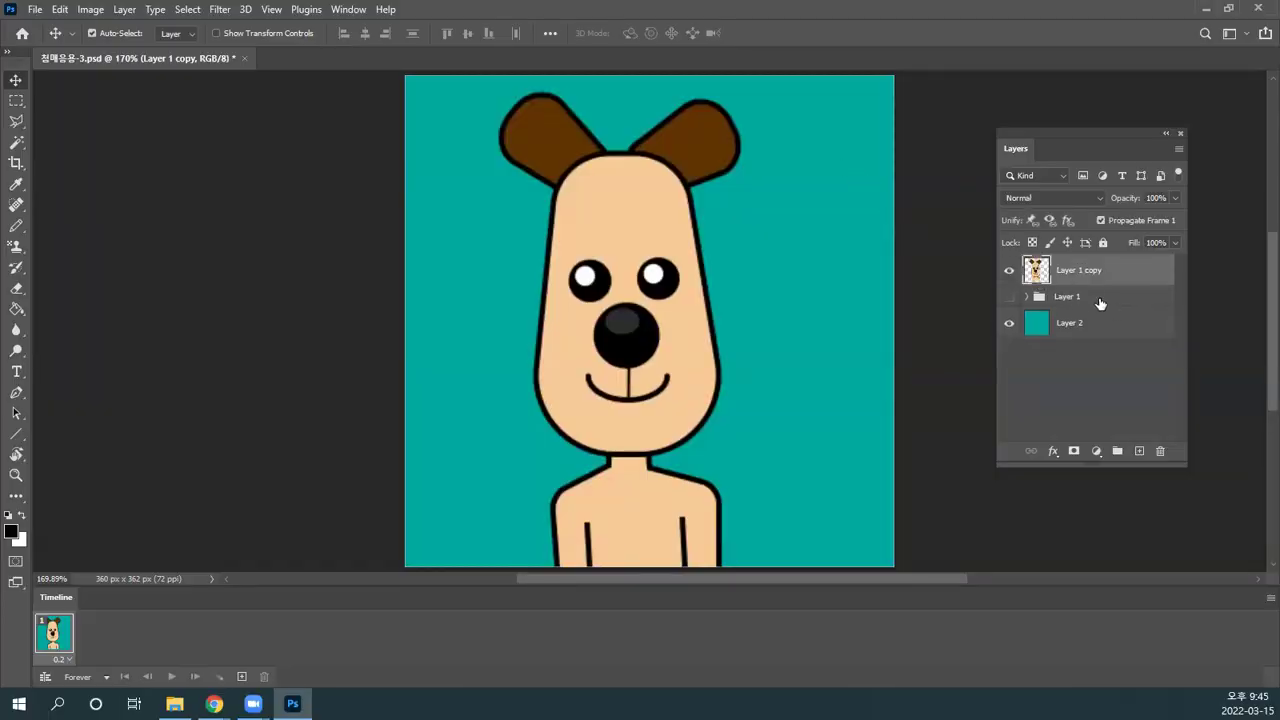
Step: Hide Layer 1 copy, show the Layer 1 group, and merge that group into a single layer
left_click(1065, 300)
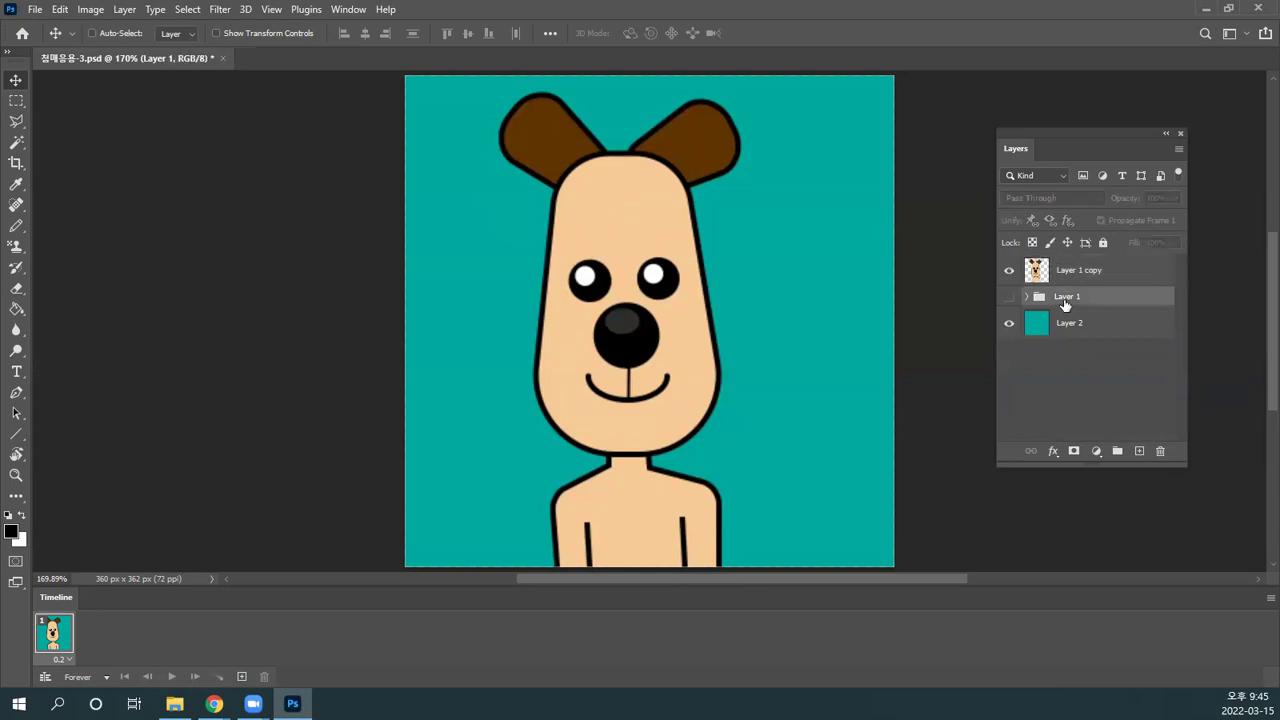
left_click(1009, 270)
left_click(1009, 297)
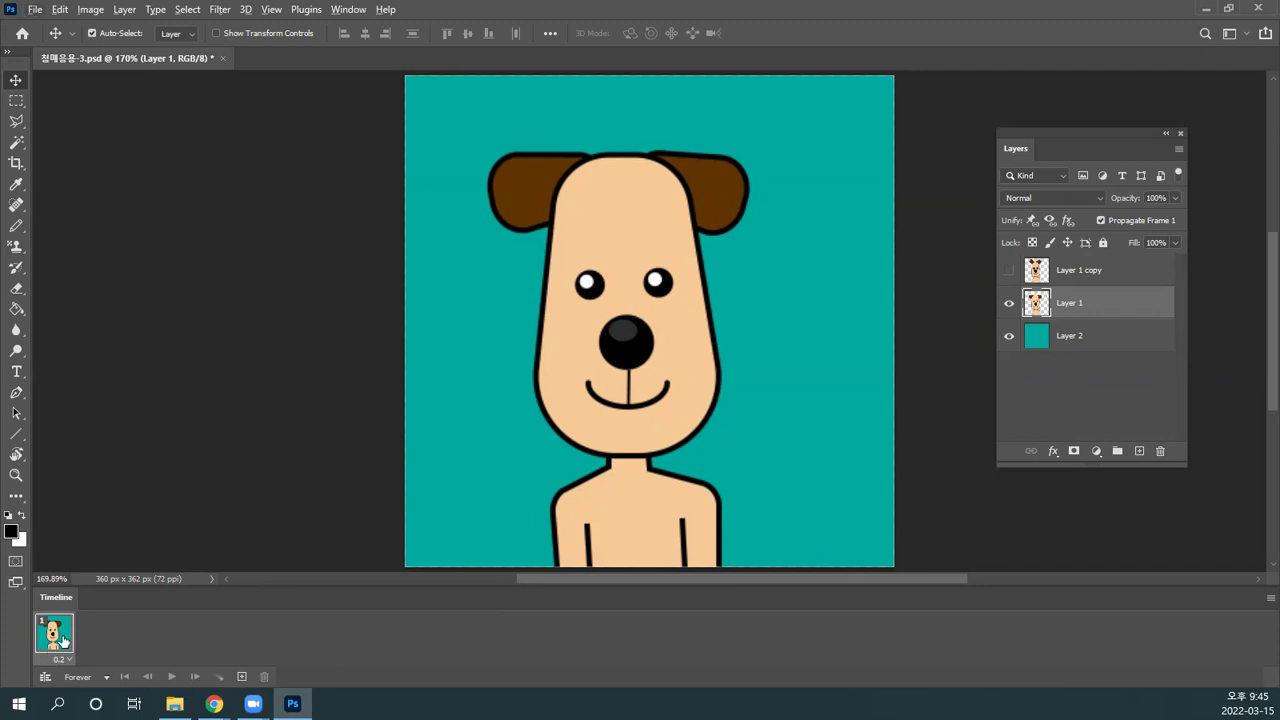
Step: Add a second animation frame that shows Layer 1 copy and hides Layer 1
left_click(241, 678)
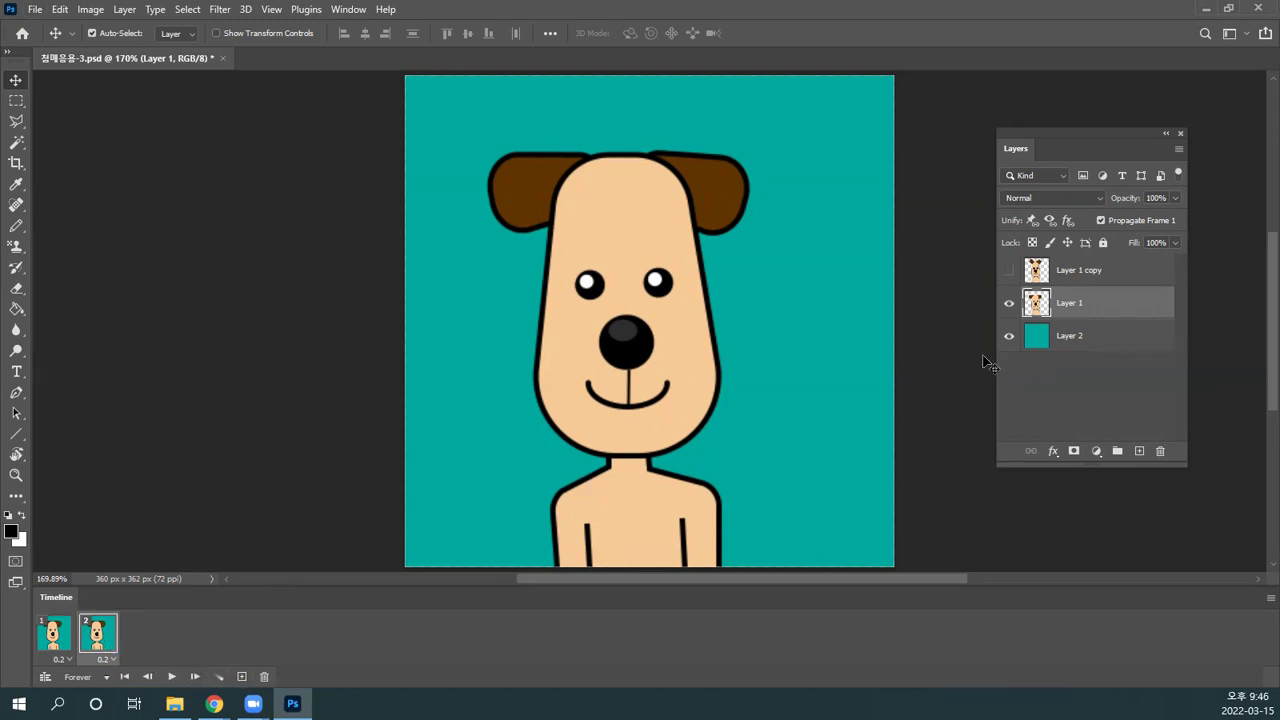
left_click(1009, 270)
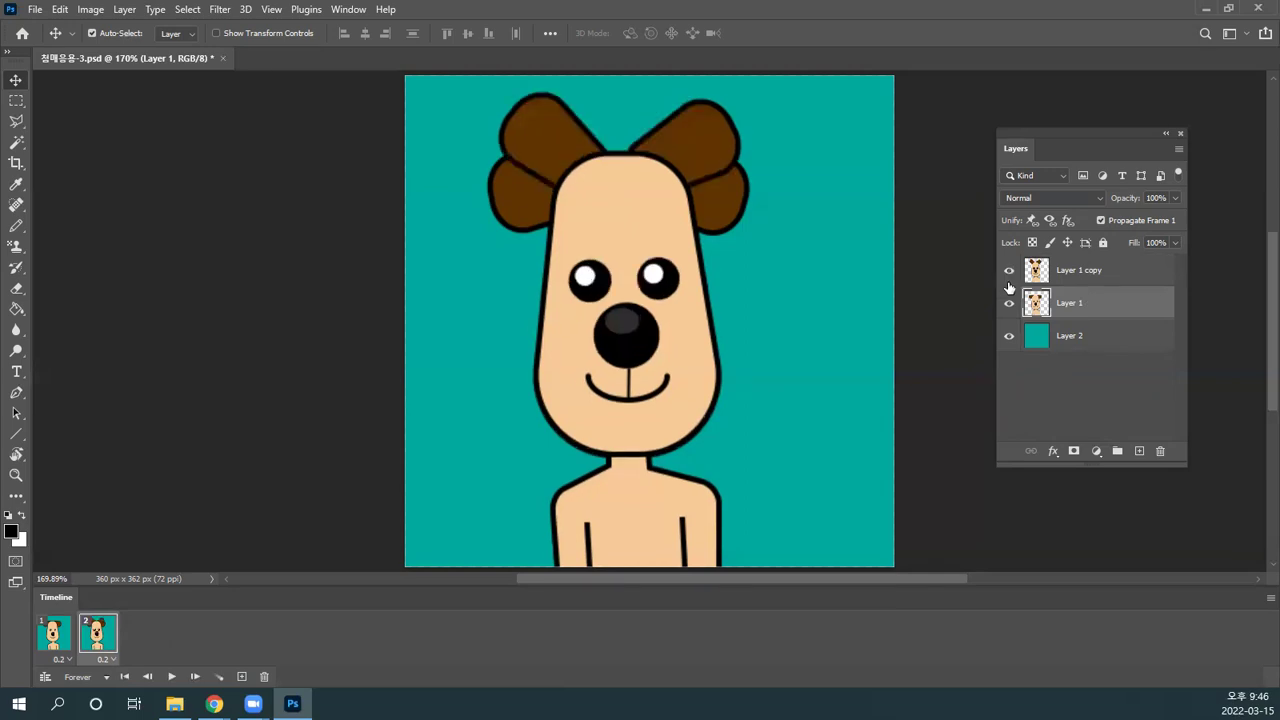
left_click(1009, 303)
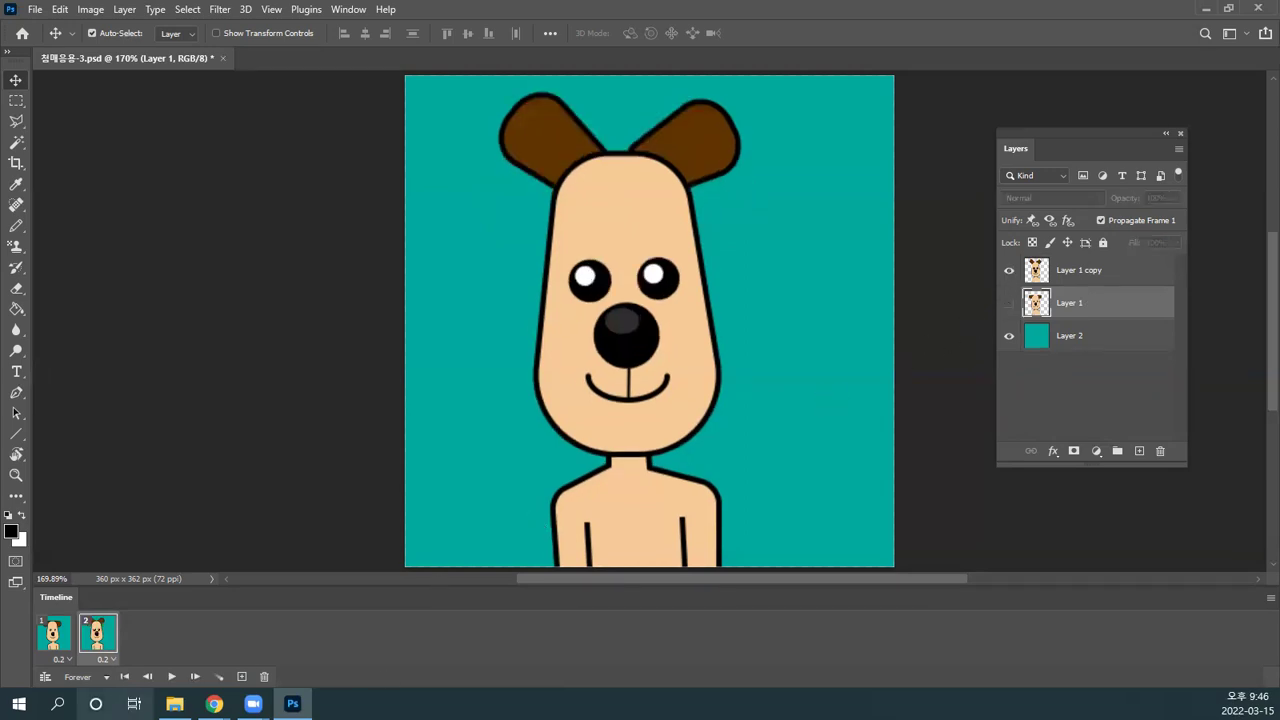
Step: Set the animation's looping to Forever and select the first frame
left_click(107, 678)
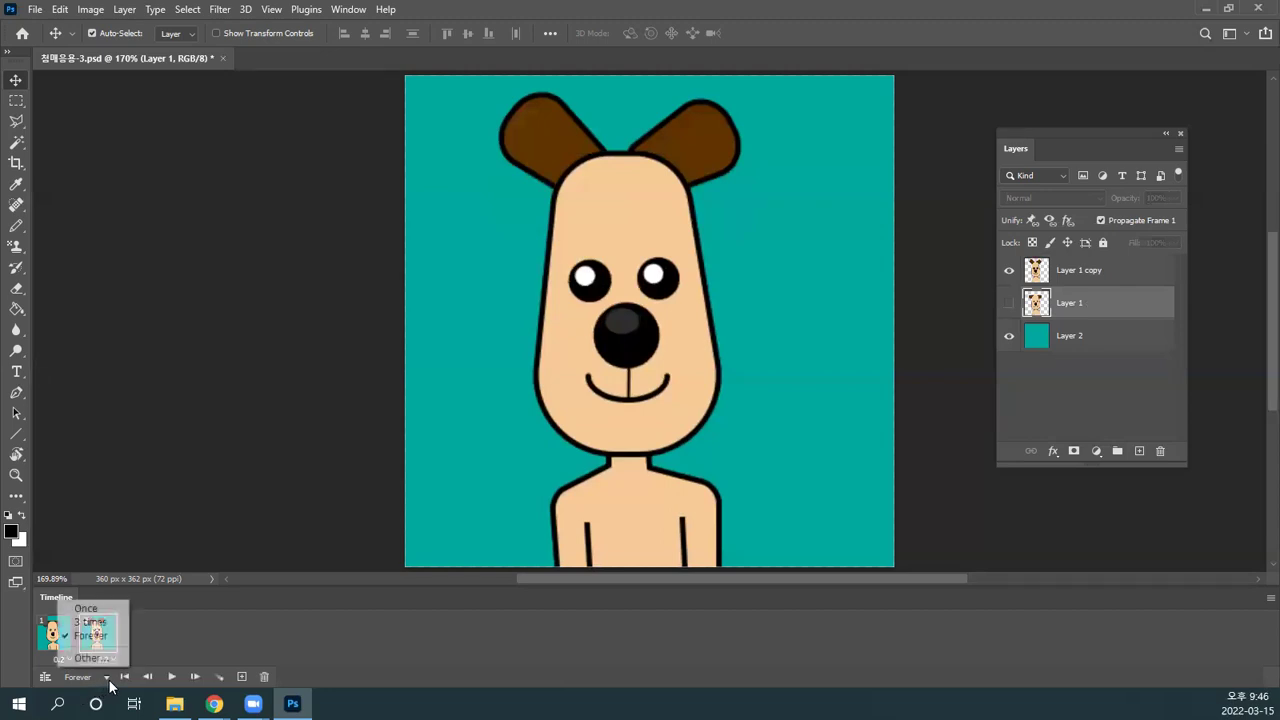
left_click(90, 636)
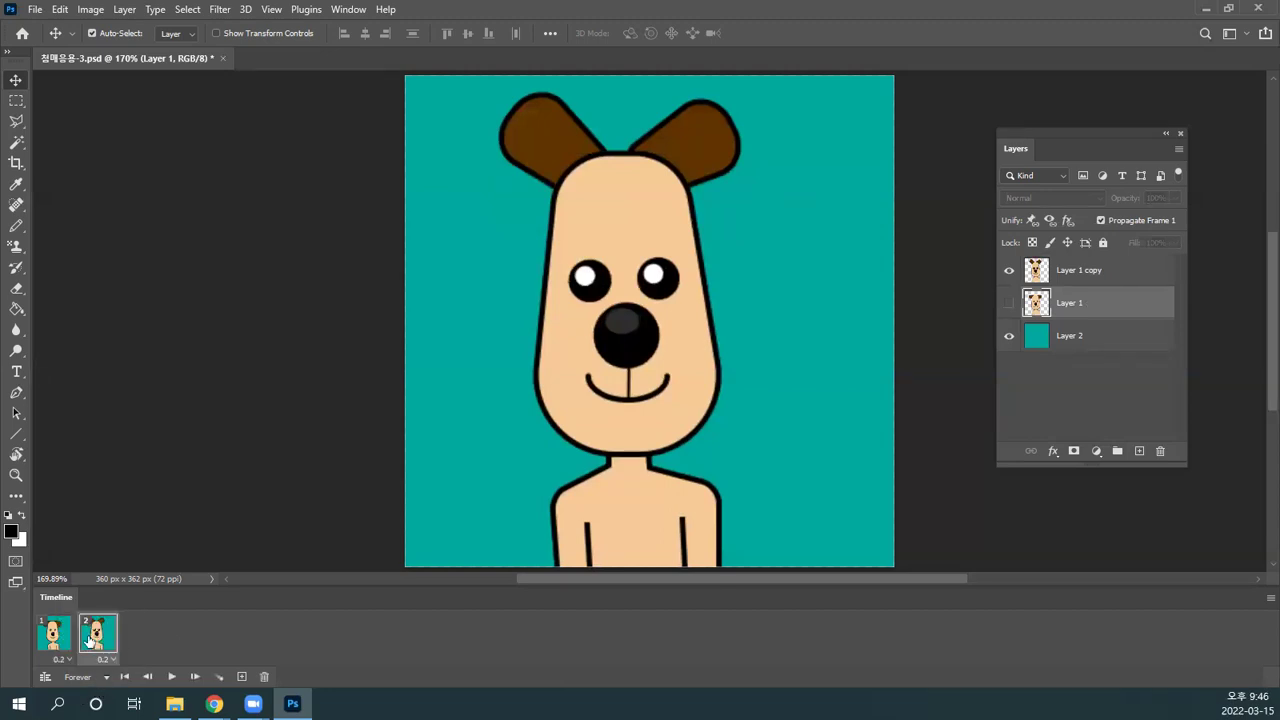
left_click(62, 640)
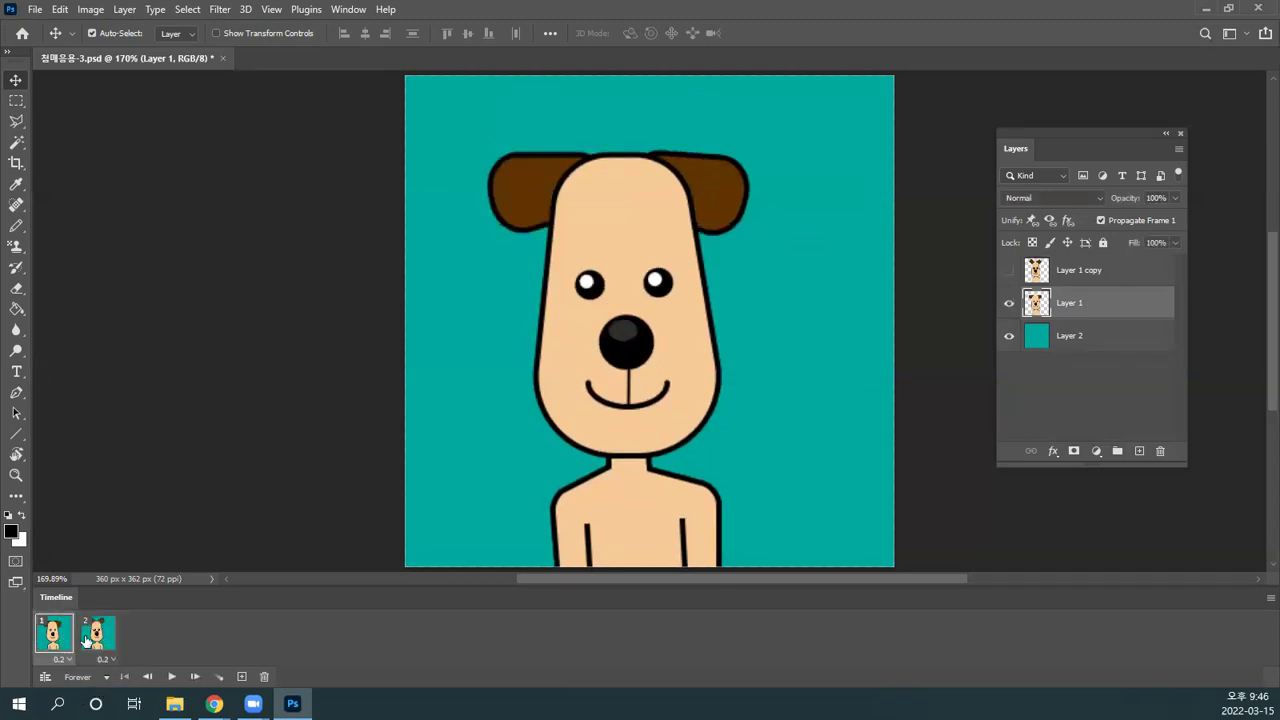
Step: Preview the two-frame animation, stop the playback, and save the PSD
left_click(169, 679)
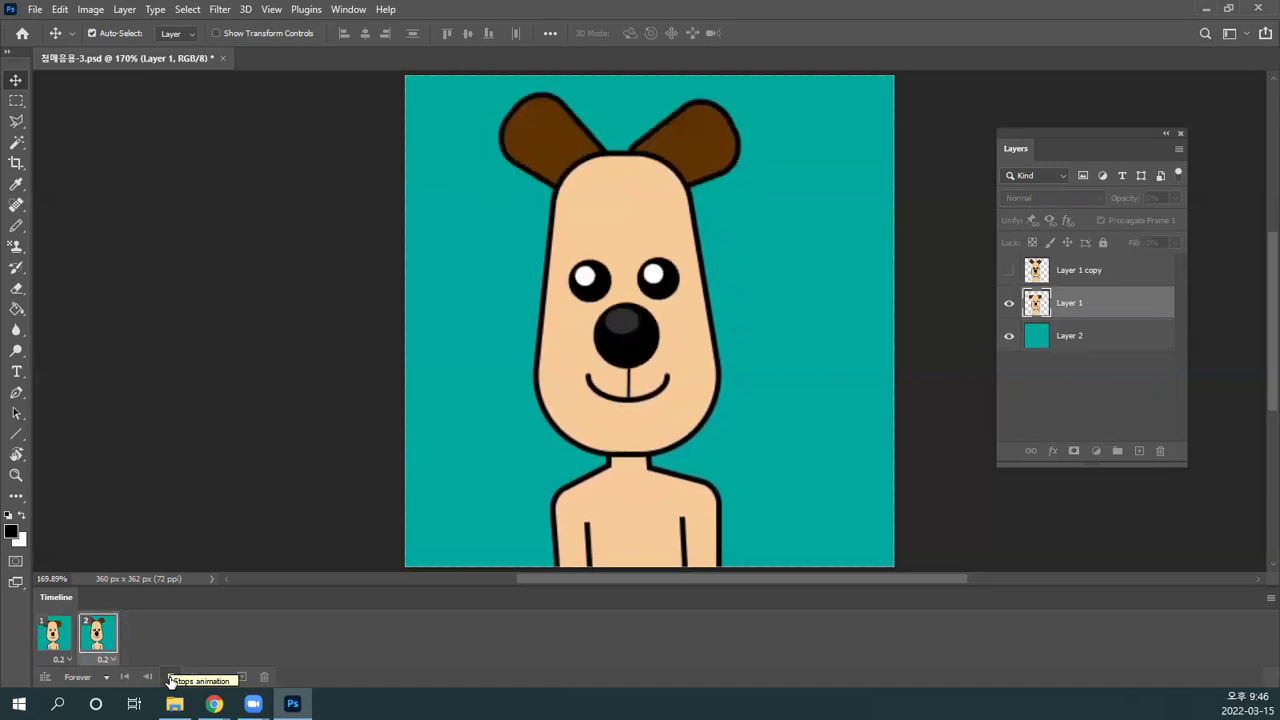
left_click(170, 679)
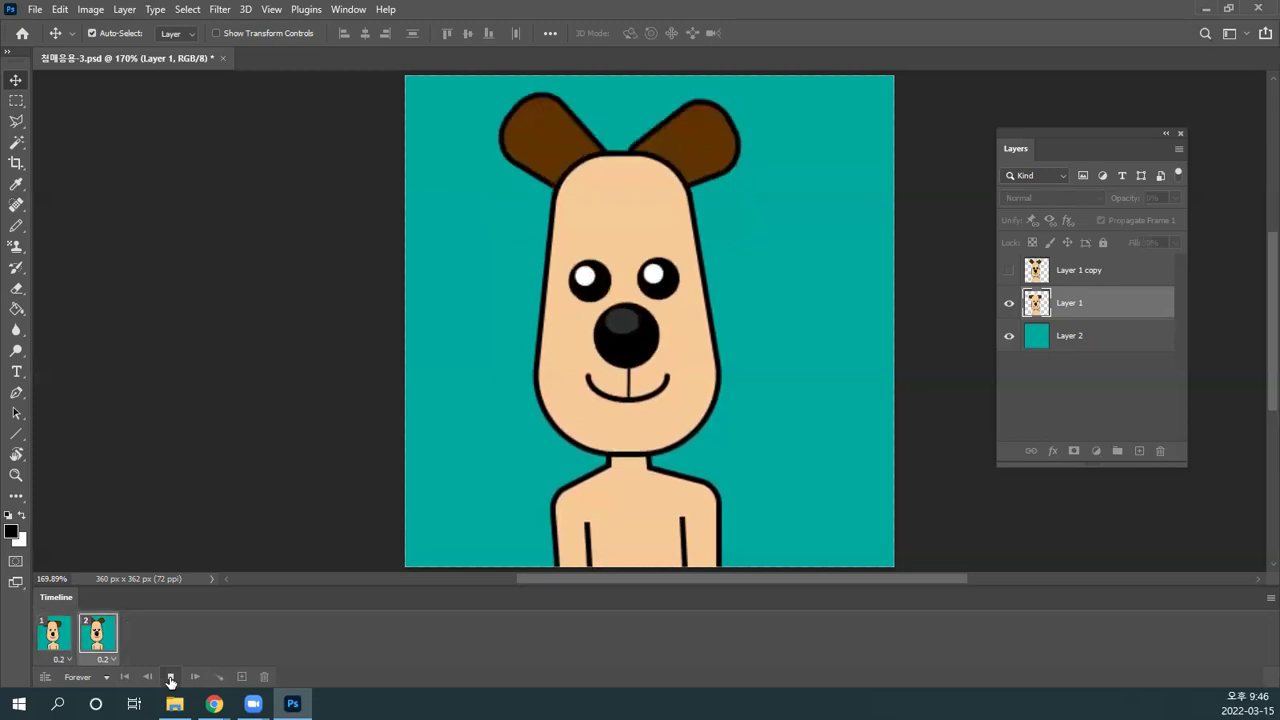
left_click(171, 680)
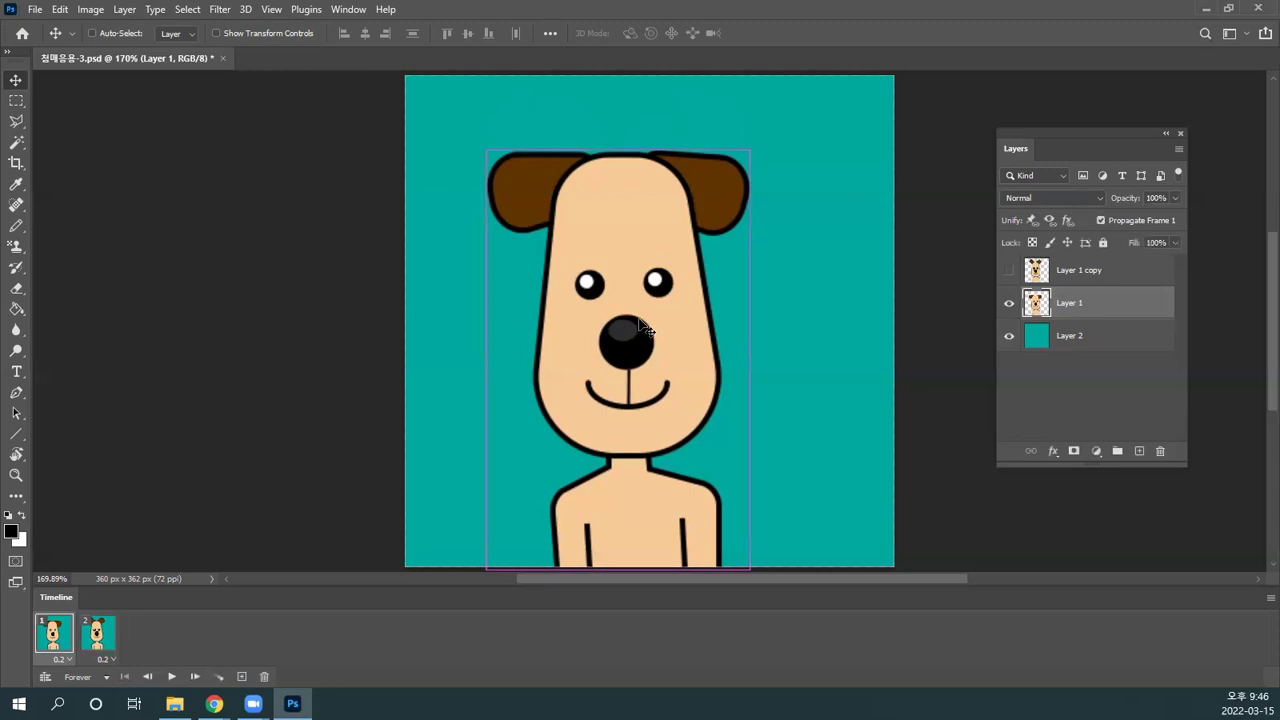
key("ctrl+s")
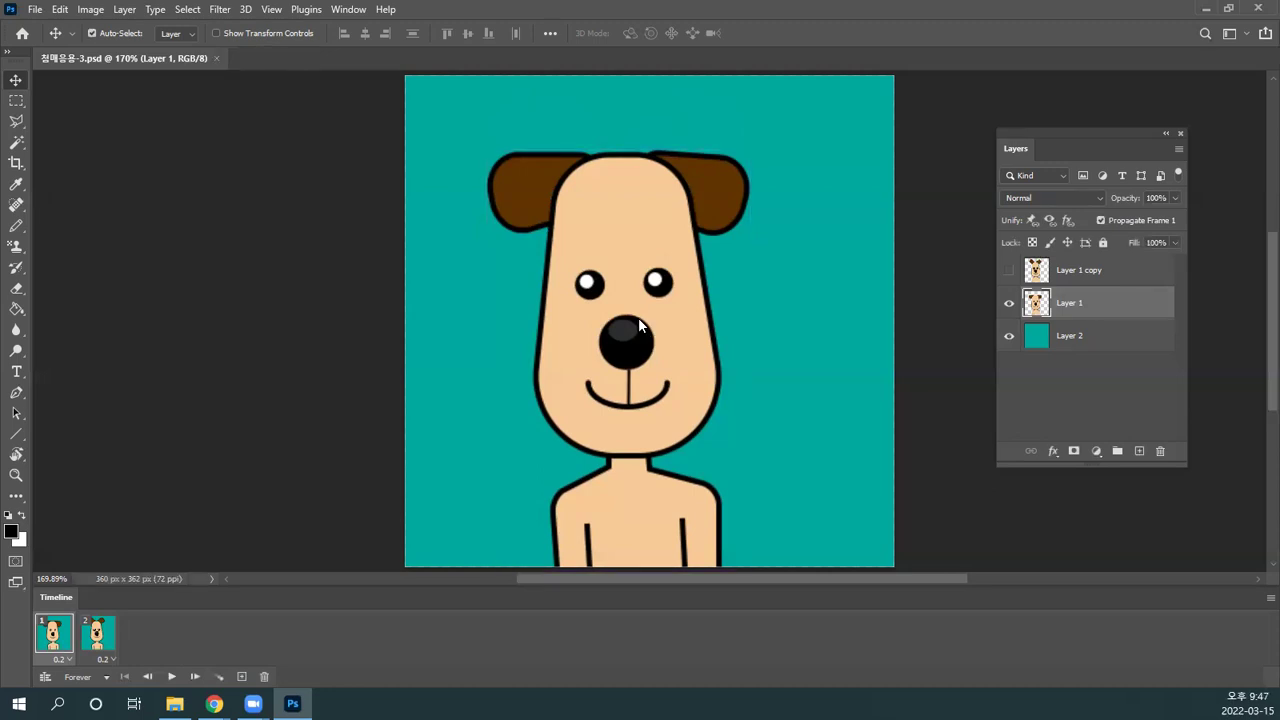
Step: Open the legacy Save for Web export and choose the GIF 128 Dithered preset
left_click(34, 9)
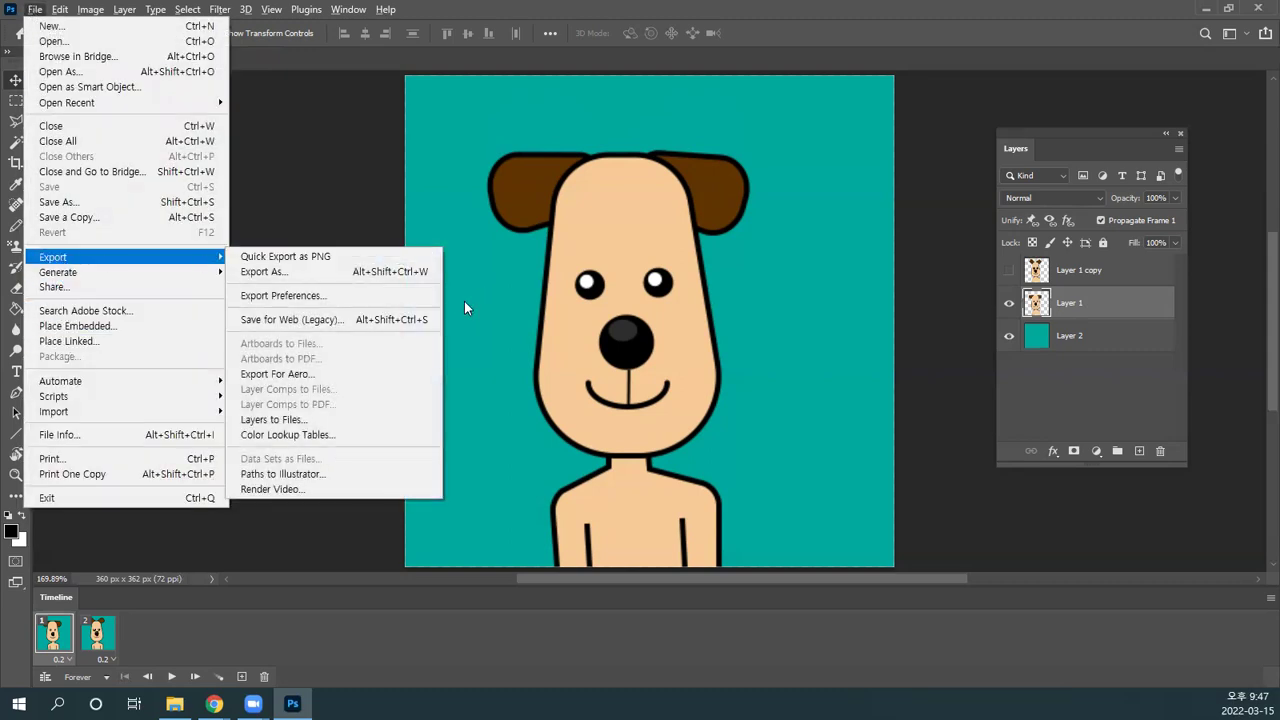
mouse_move(56, 259)
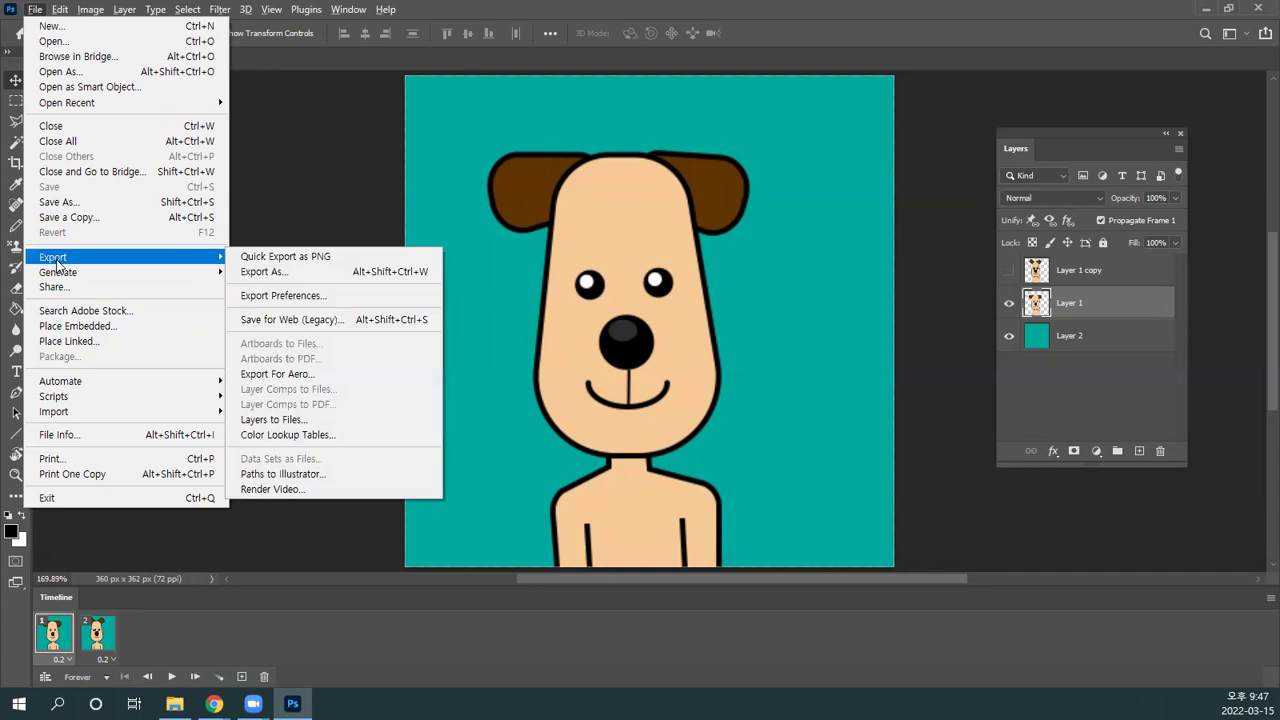
left_click(352, 320)
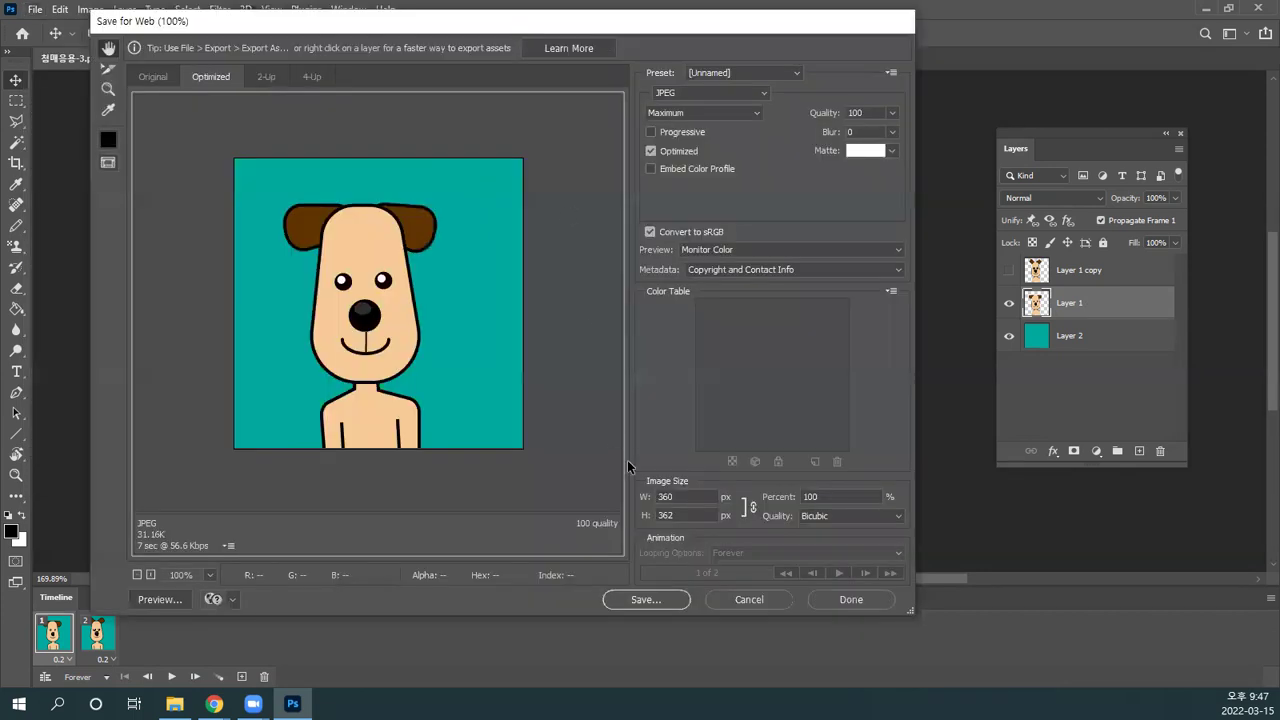
left_click(726, 73)
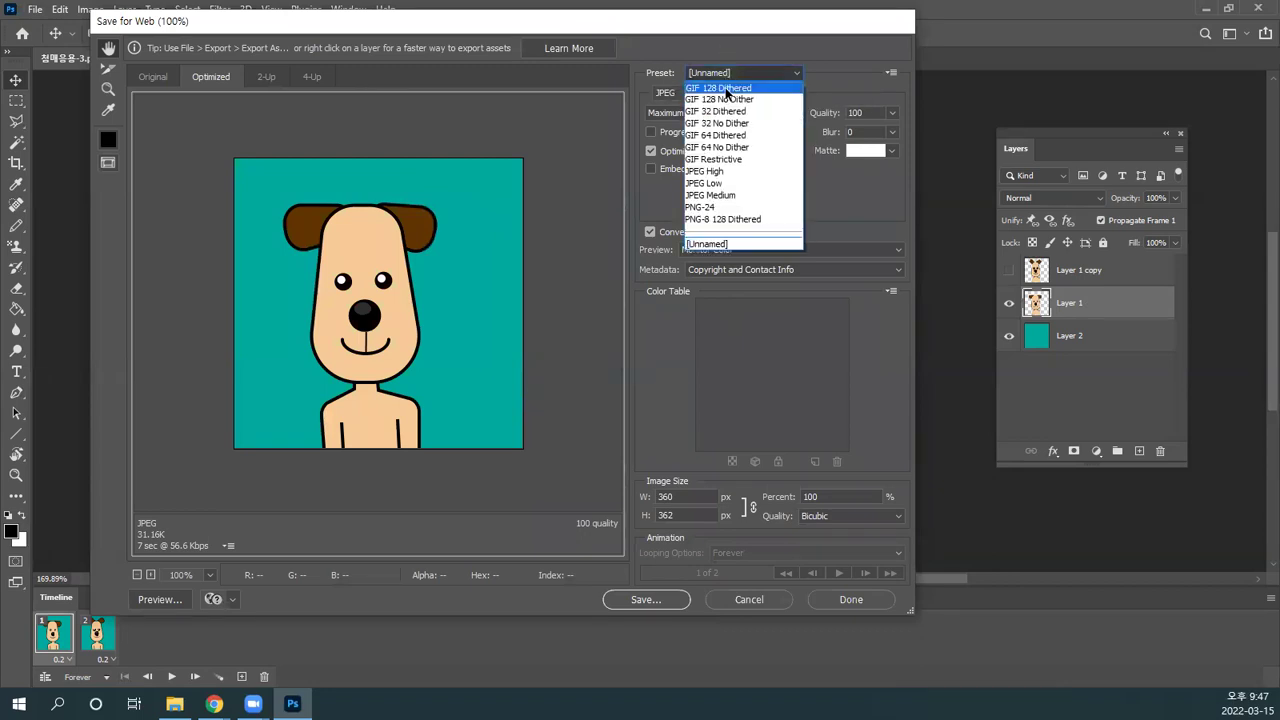
left_click(726, 88)
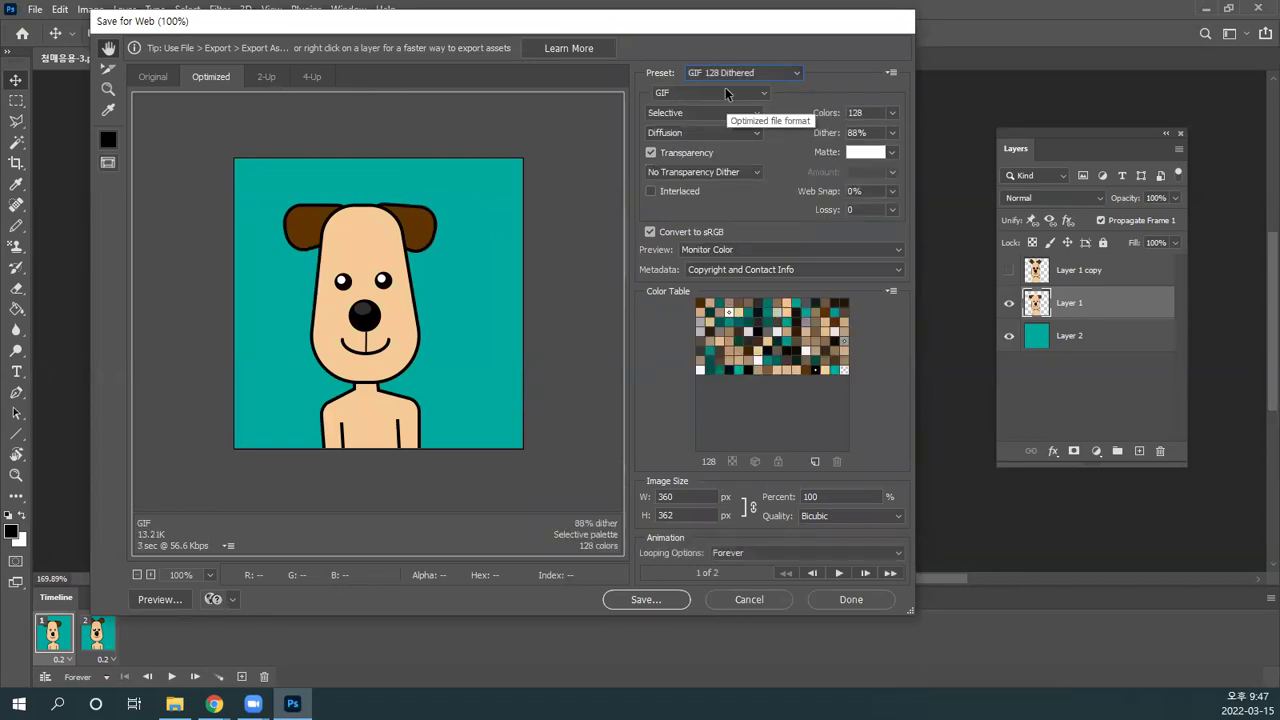
left_click(728, 73)
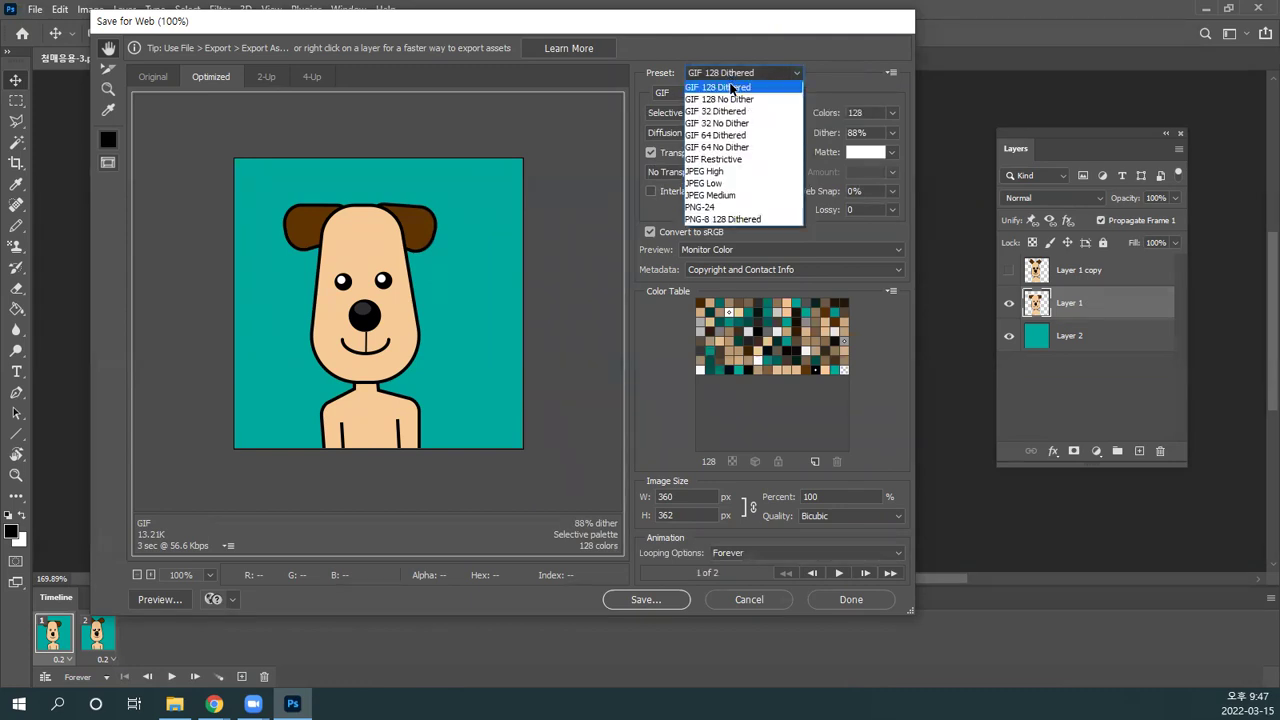
left_click(731, 88)
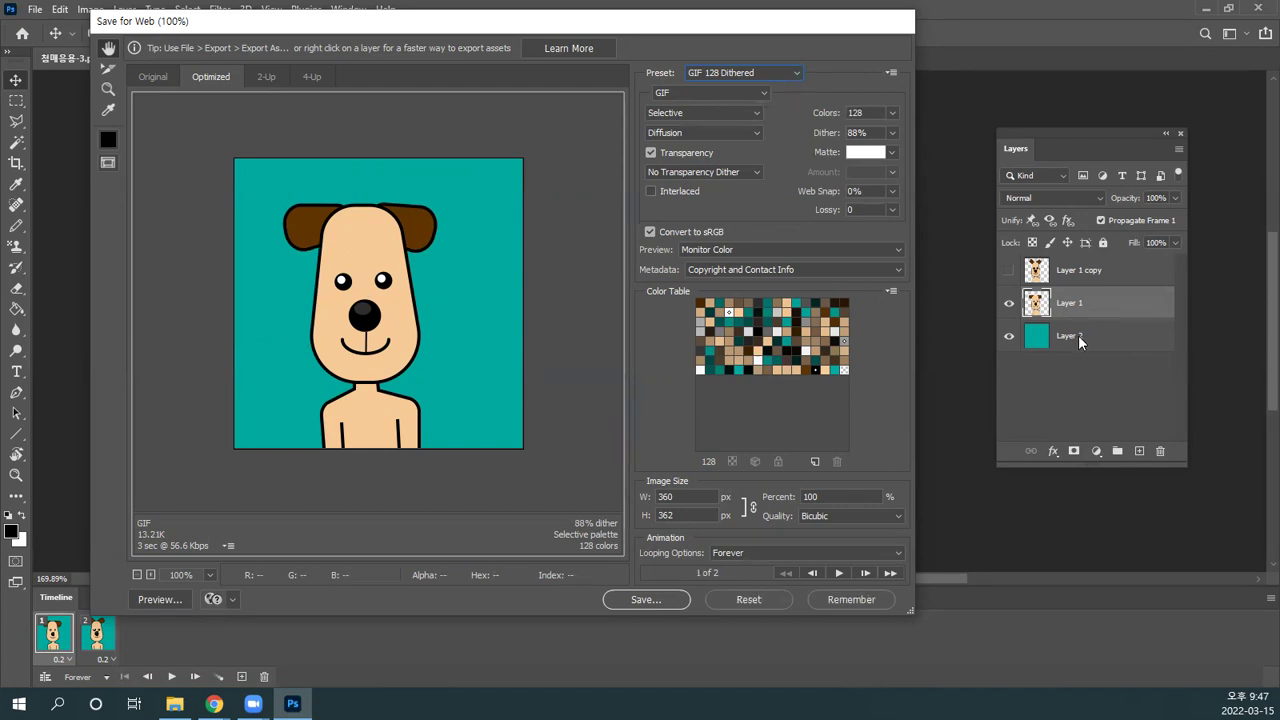
Step: Preview the two-frame animation in the web export dialog and stop the playback
key("alt")
left_click(837, 572)
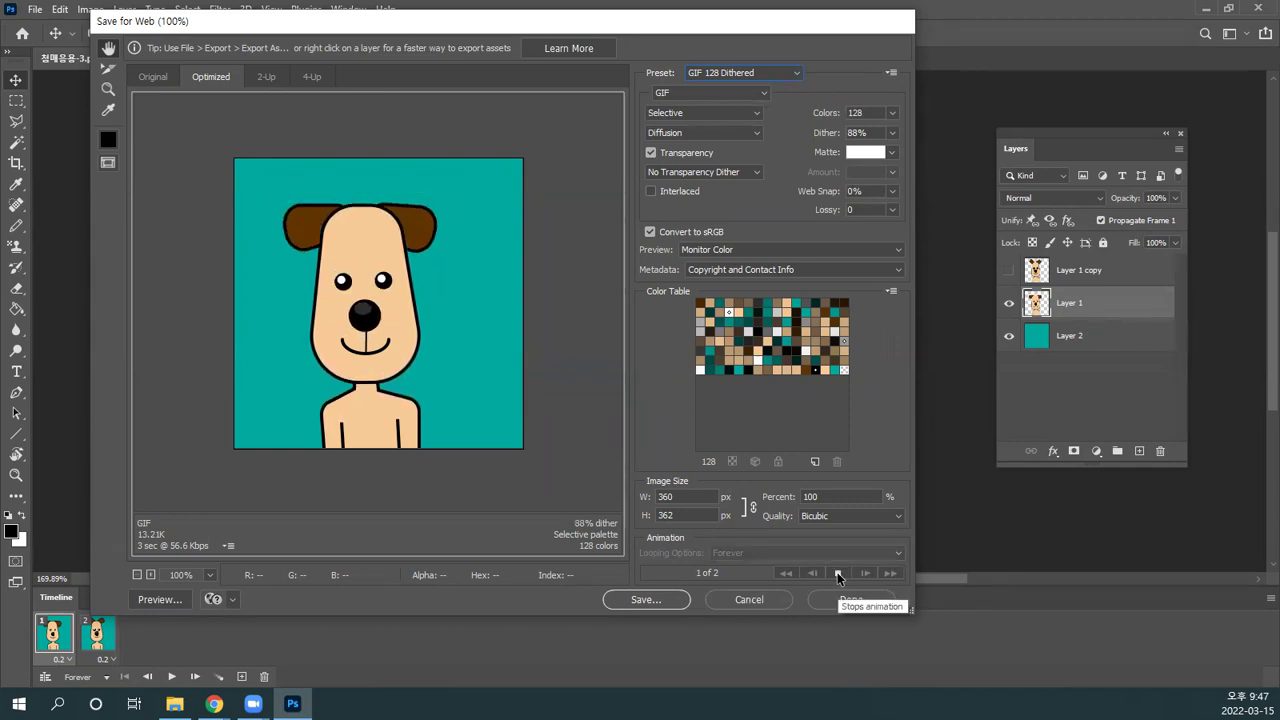
key("alt")
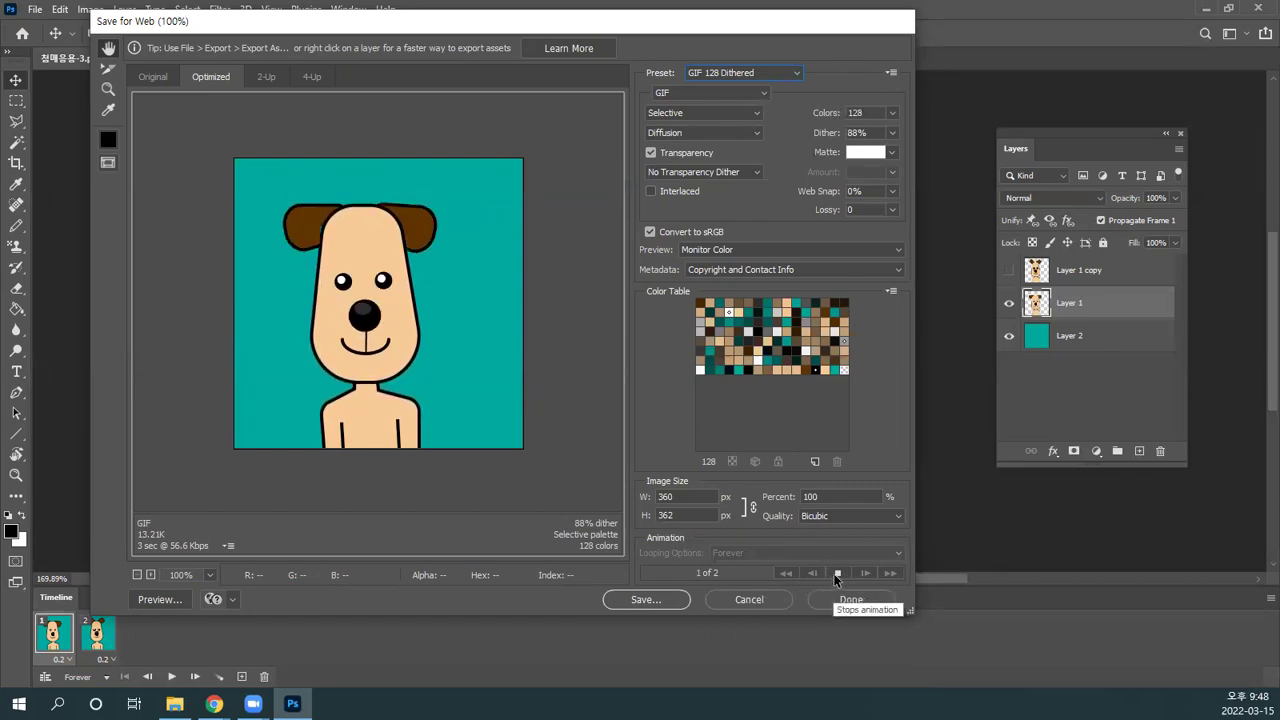
left_click(837, 573)
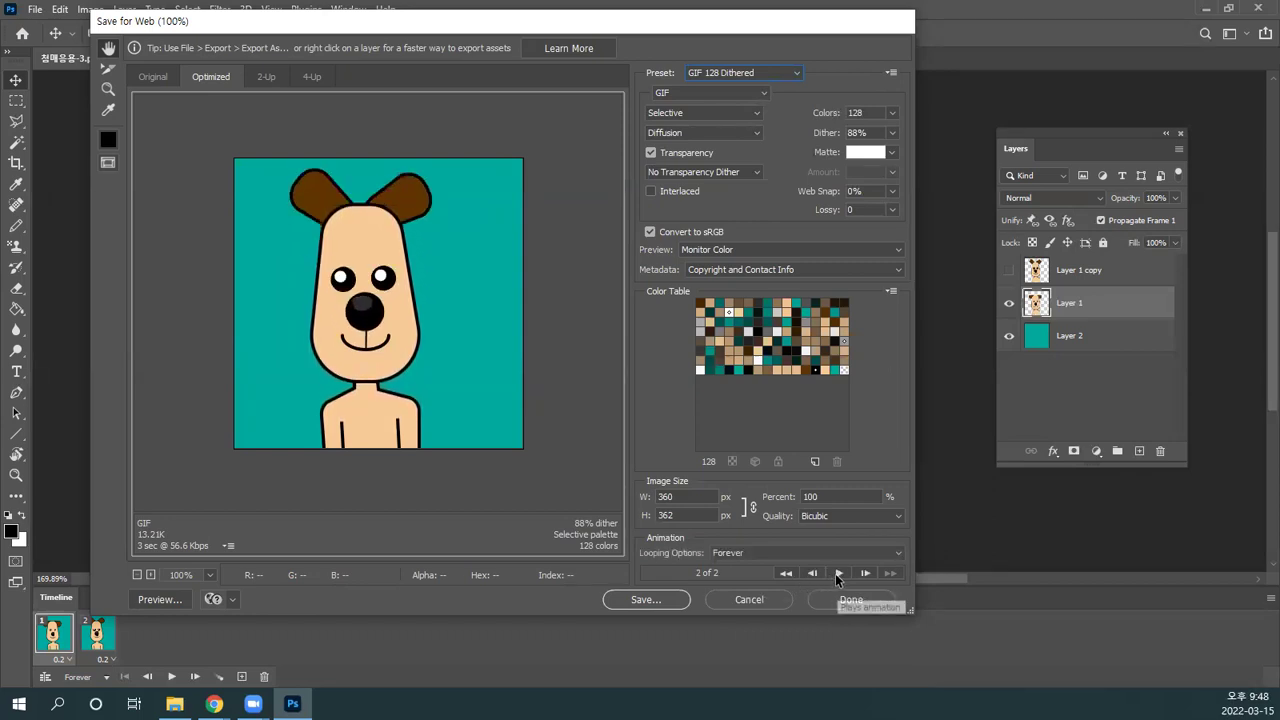
Step: Save the animated GIF as 첨매응용-3.gif in the Documents (문서) subfolder whose name ends in "-일러"
left_click(652, 599)
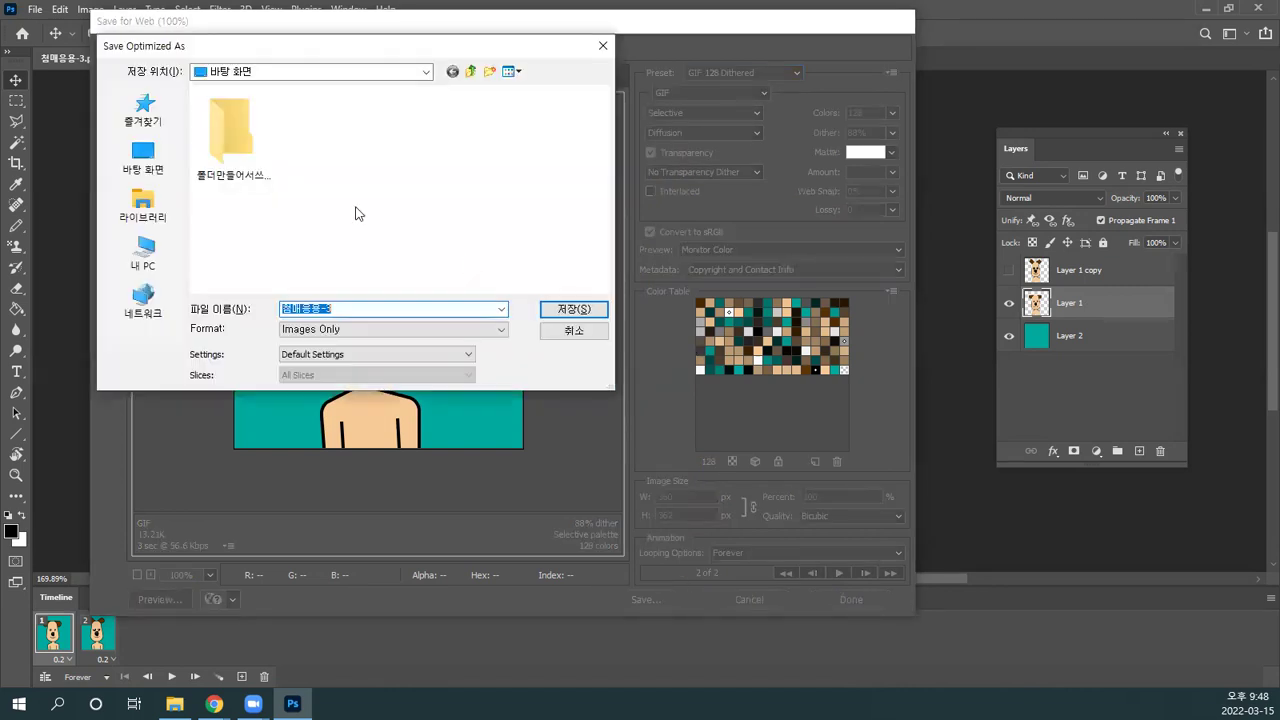
left_click(152, 262)
left_click(423, 167)
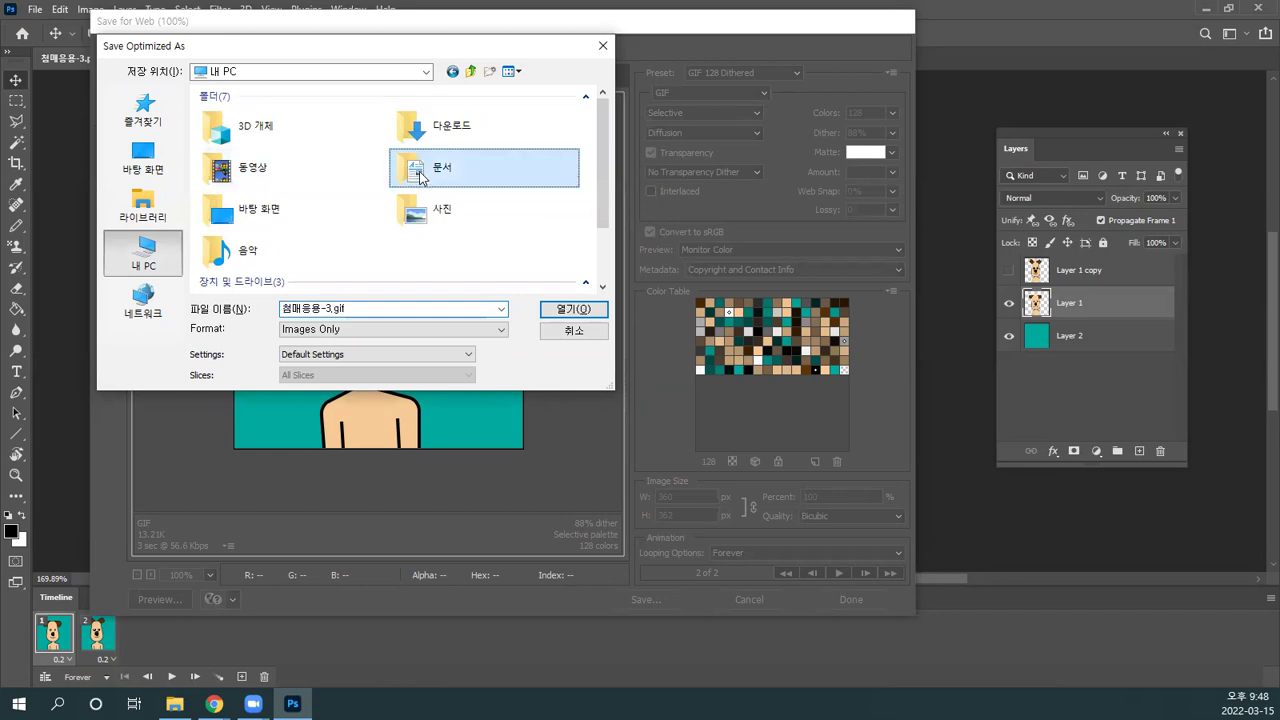
double_click(423, 167)
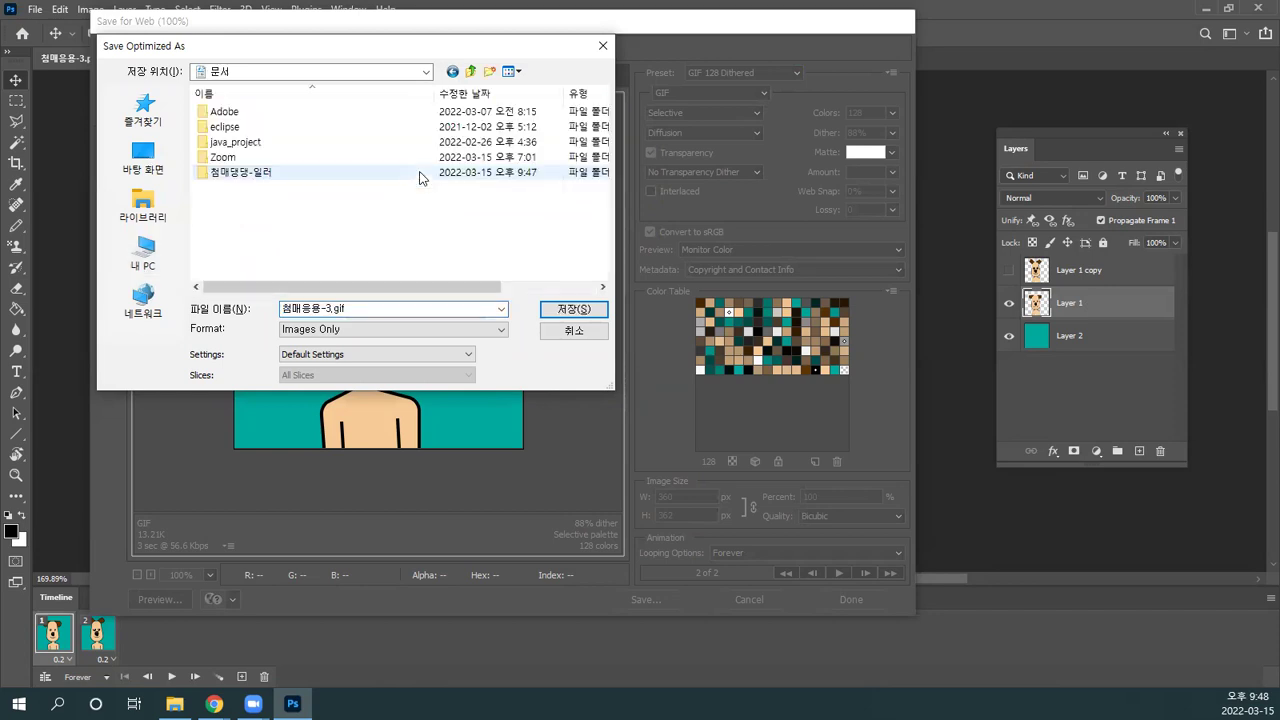
double_click(233, 175)
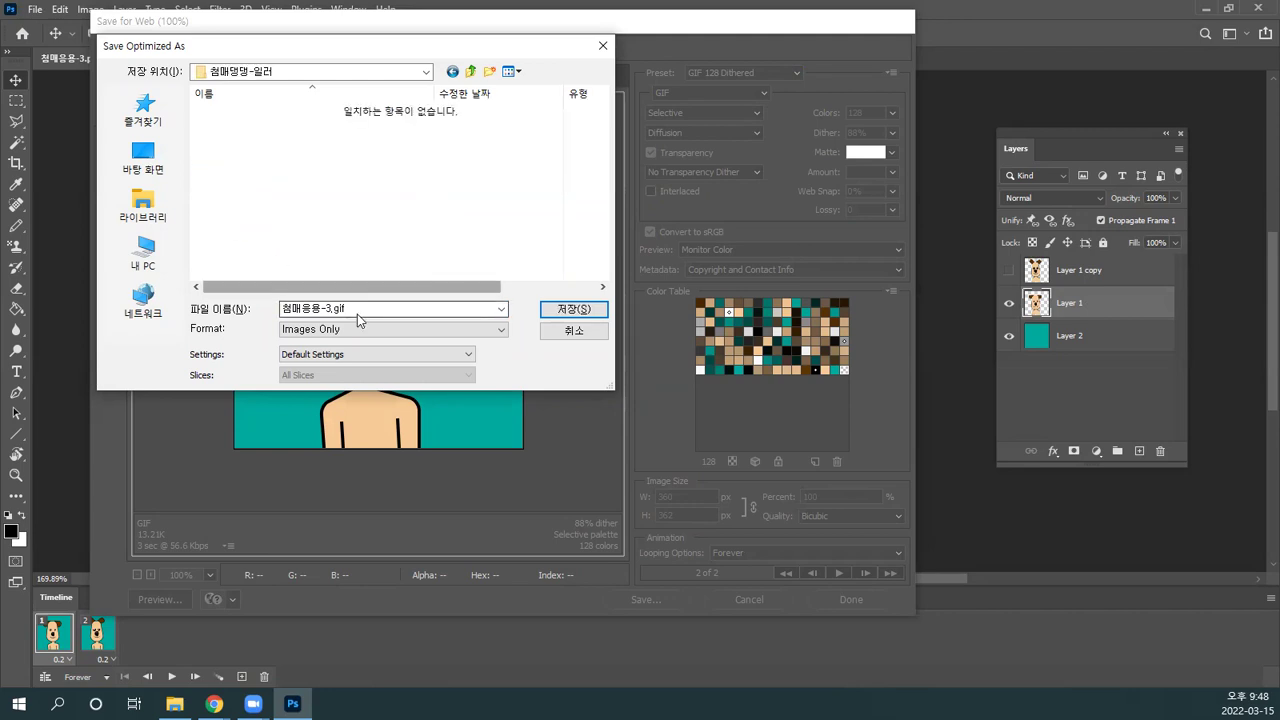
left_click(585, 311)
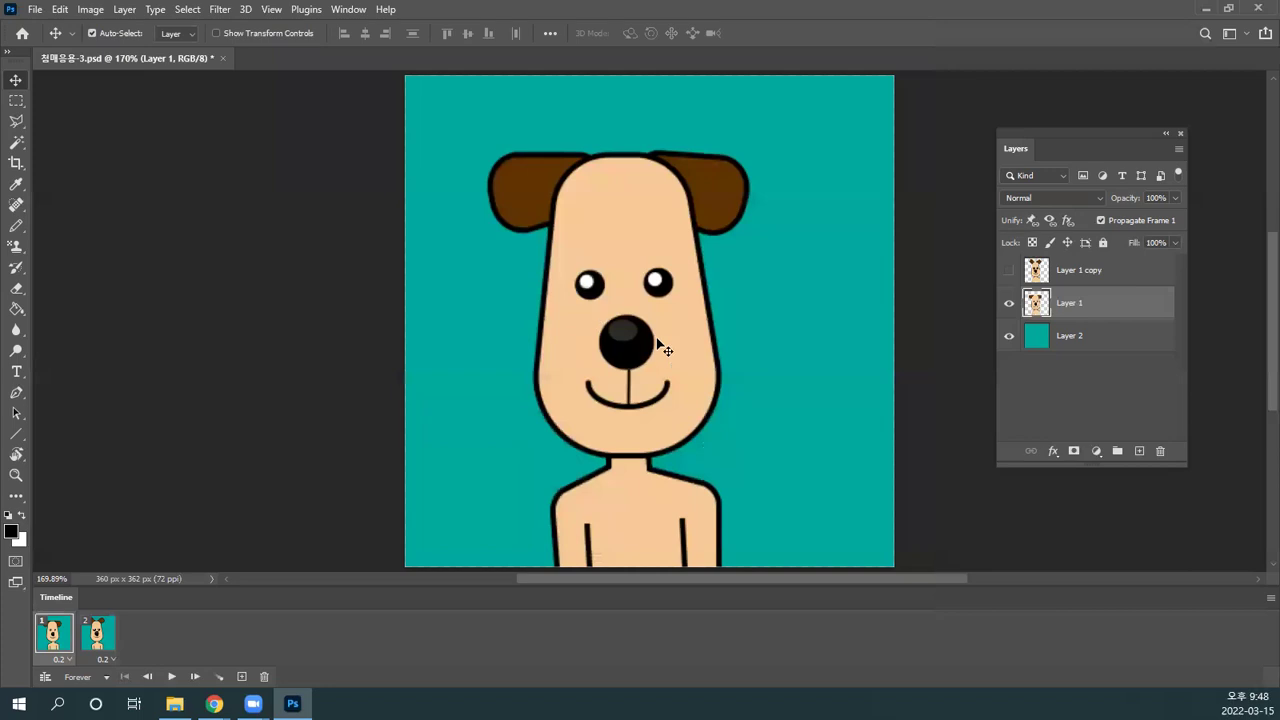
Step: Show the second animation frame, return to the first frame, and save the PSD
key("ctrl+s")
left_click(102, 639)
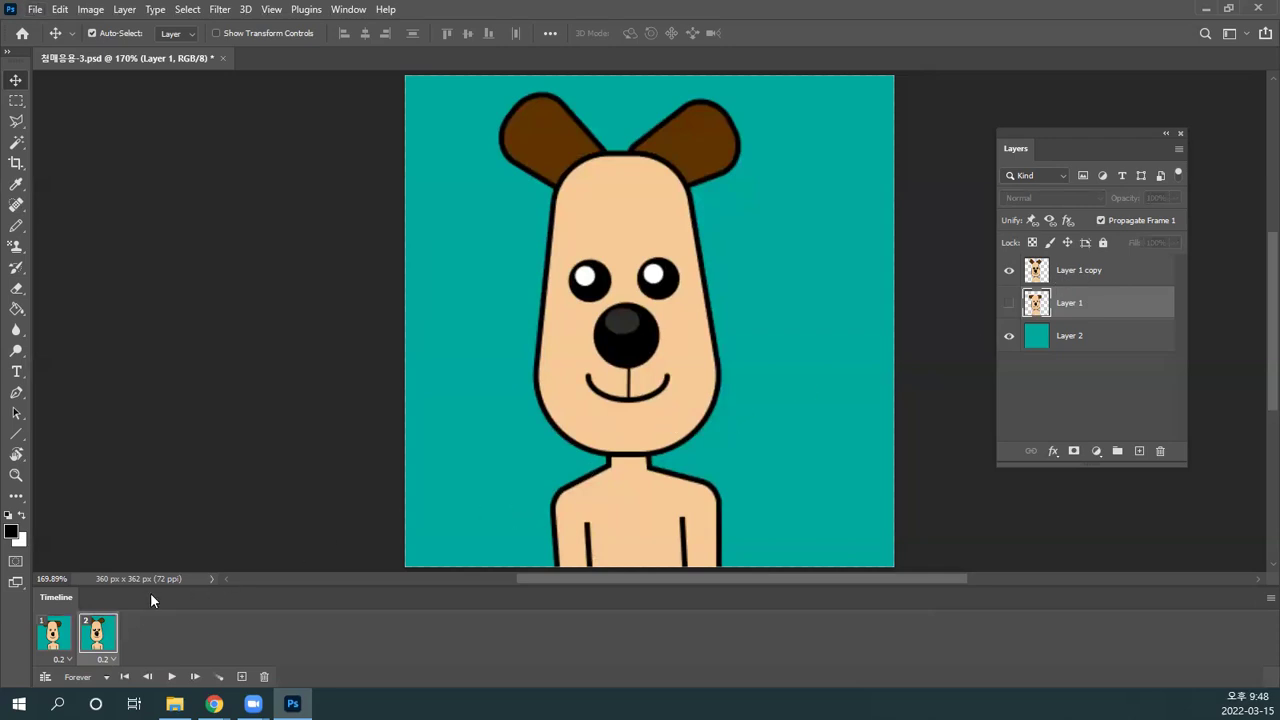
left_click(57, 630)
key("ctrl+s")
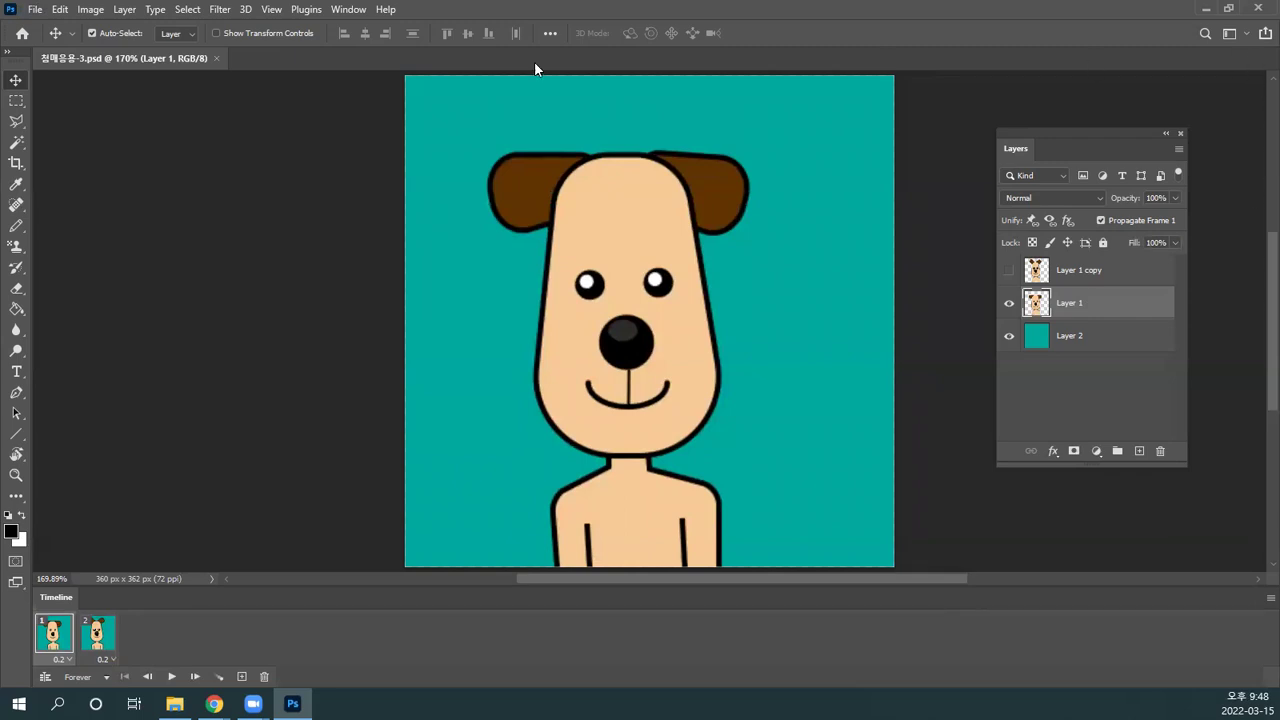